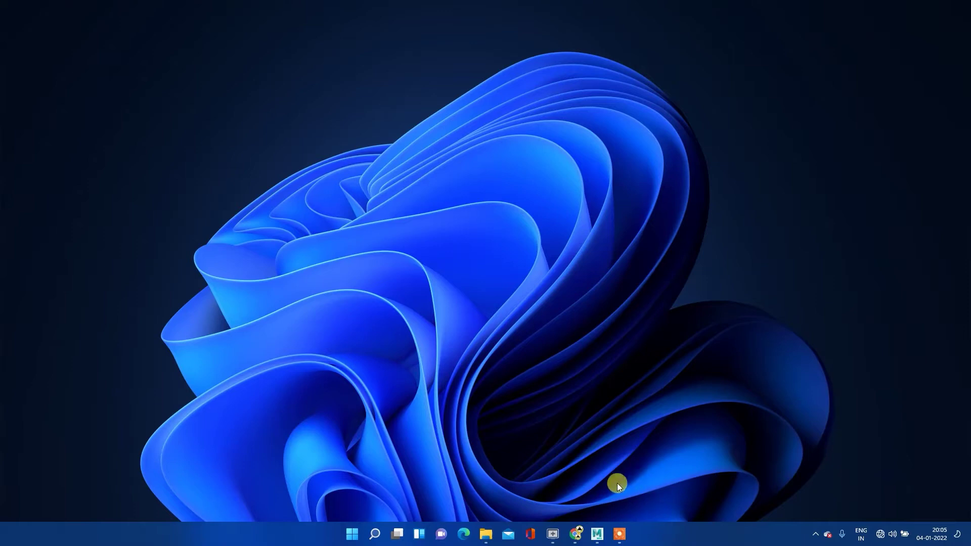
- Restore the empty Maya 2022 scene and bring up the watch modeling folder
{"action": "left_click", "coordinate": [597, 533]}
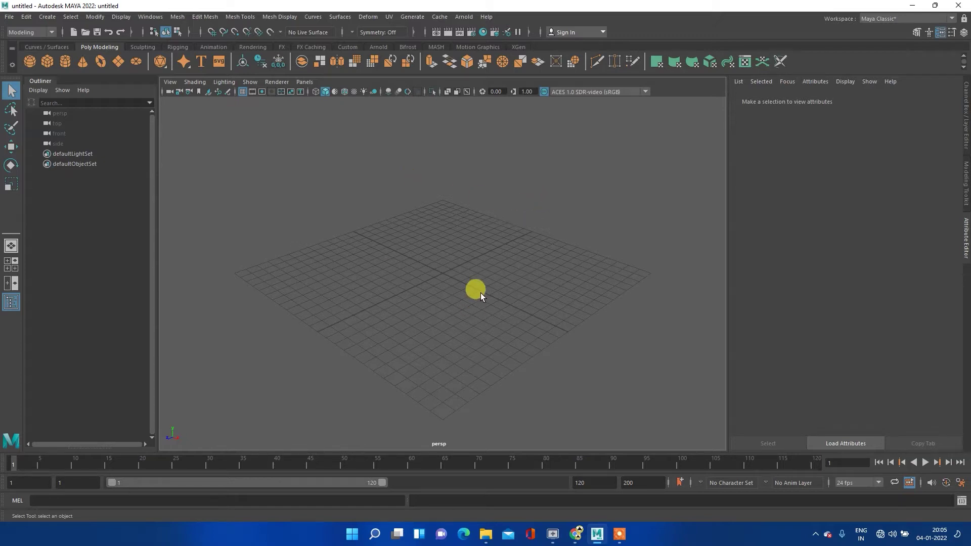
{"action": "left_click", "coordinate": [484, 536]}
- Preview and close the leather texture, orange background leather and cl_hh.jpg clock reference images
{"action": "left_click", "coordinate": [486, 535]}
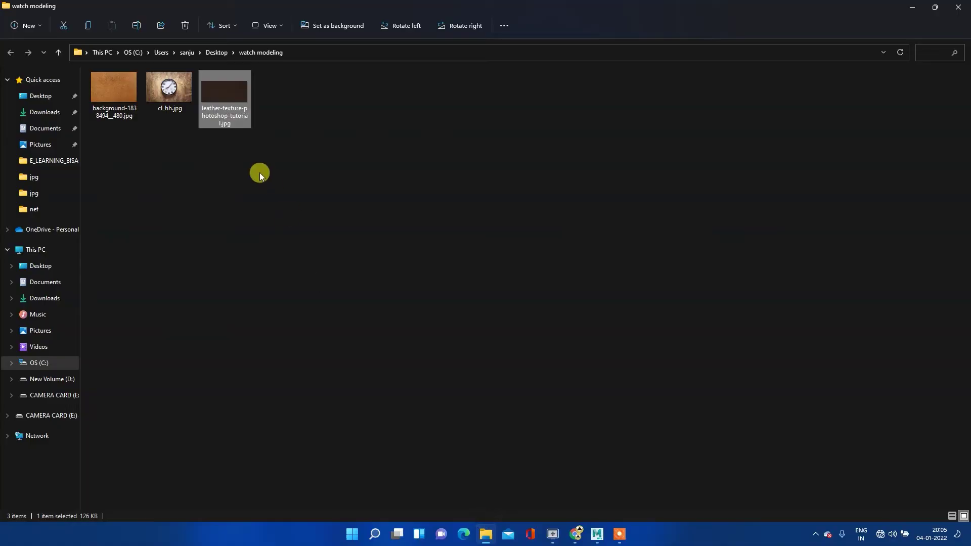
{"action": "double_click", "coordinate": [226, 94]}
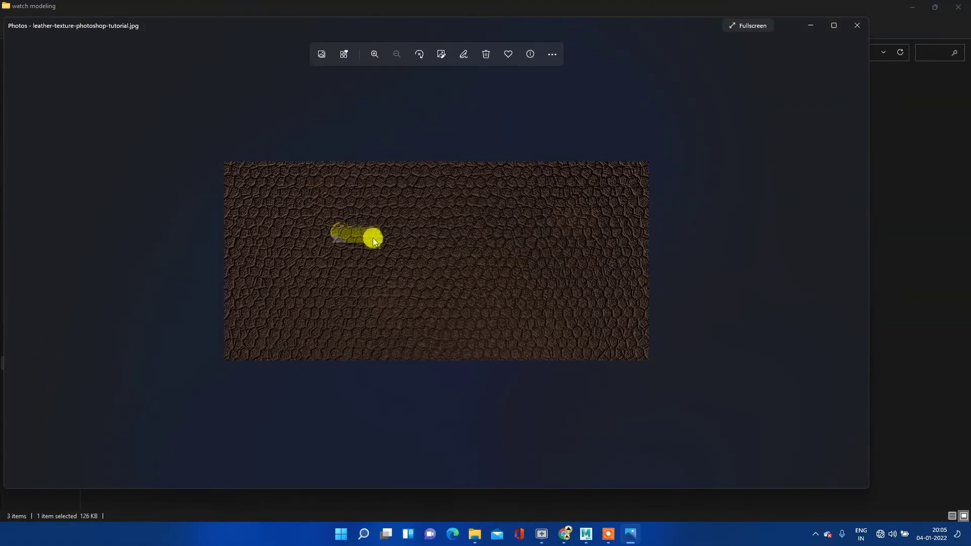
{"action": "left_click", "coordinate": [855, 31]}
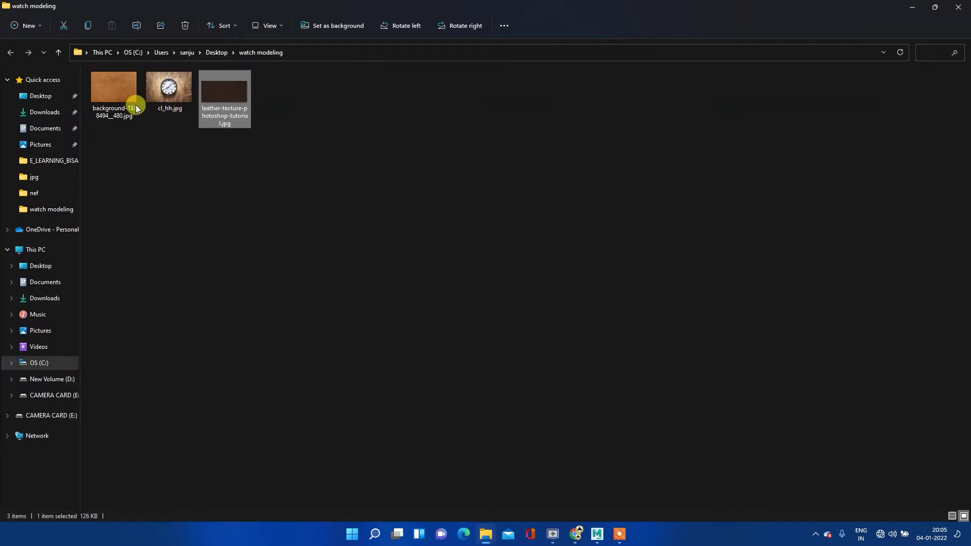
{"action": "left_click", "coordinate": [126, 92]}
{"action": "key", "text": "Return"}
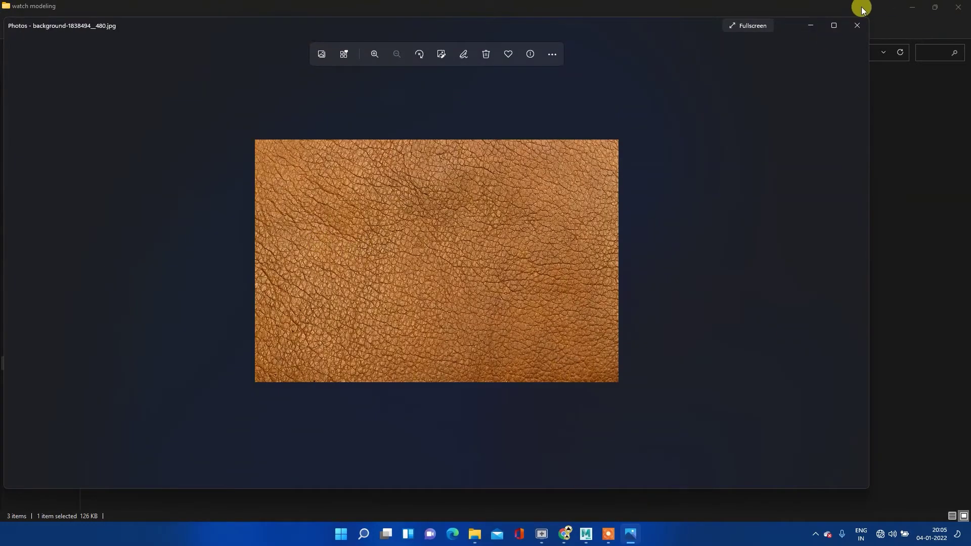
{"action": "left_click", "coordinate": [856, 21]}
{"action": "double_click", "coordinate": [171, 87]}
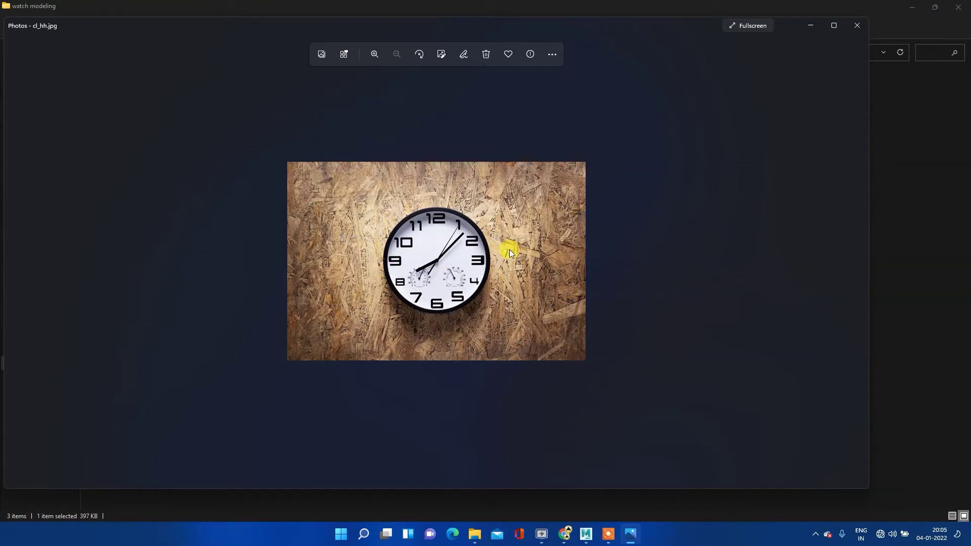
{"action": "left_click", "coordinate": [859, 26]}
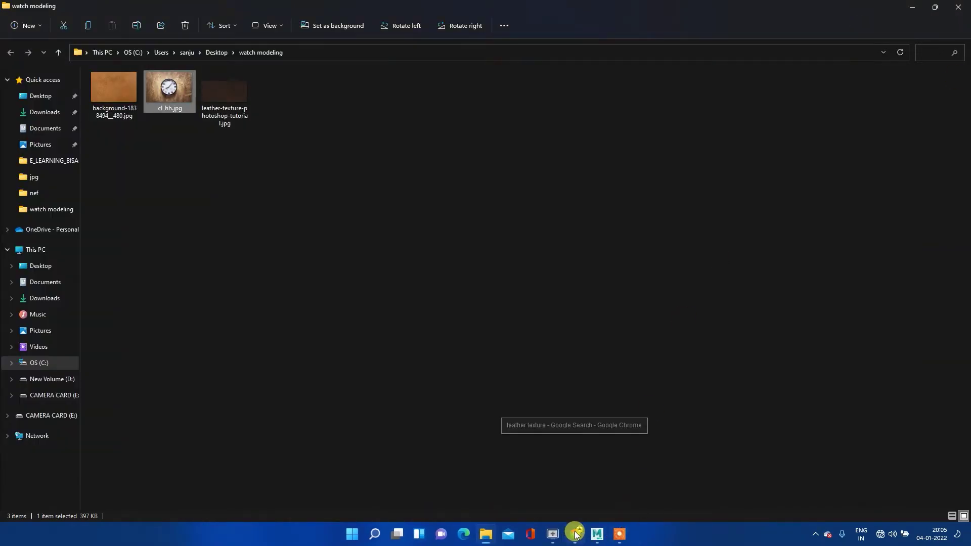
{"action": "left_click", "coordinate": [575, 534]}
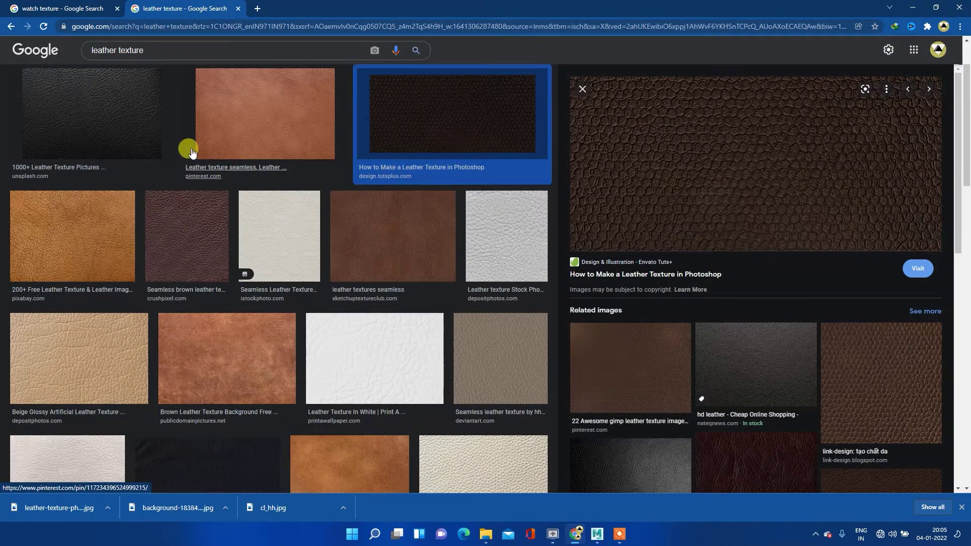
{"action": "left_click", "coordinate": [35, 8]}
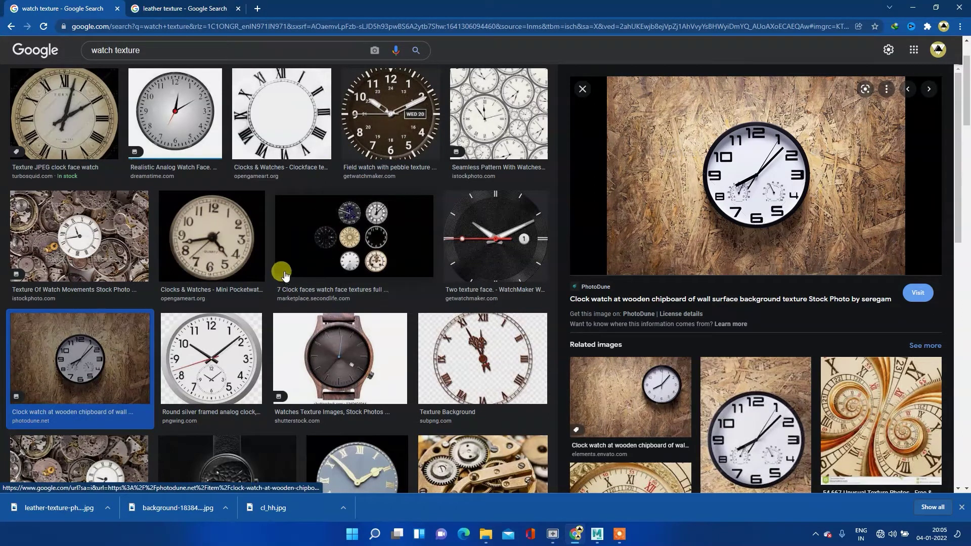
{"action": "left_click", "coordinate": [912, 8]}
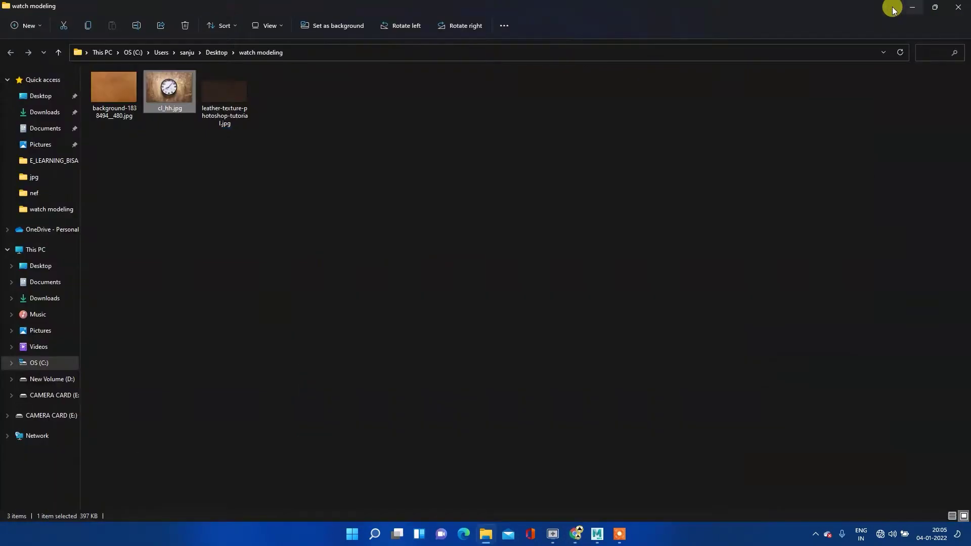
- Minimize File Explorer to return to Maya and create a polygon cylinder, pCylinder1
{"action": "left_click", "coordinate": [912, 7]}
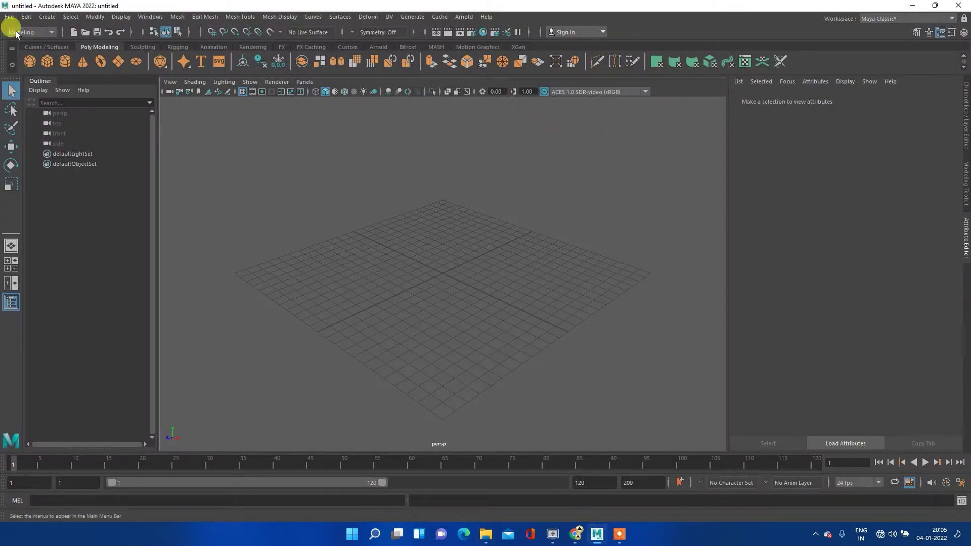
{"action": "left_click", "coordinate": [63, 61]}
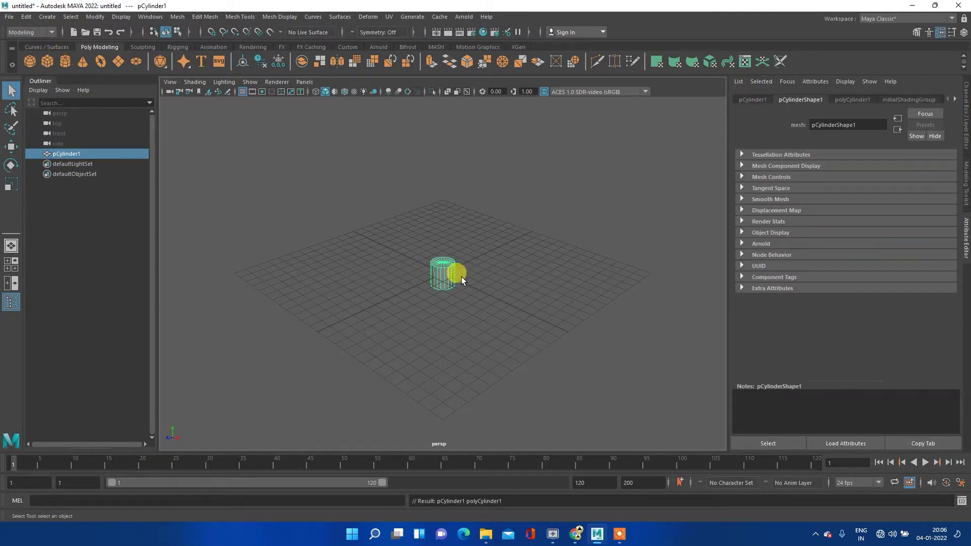
- Move the cylinder up to Translate Y 1.995 so it sits above the grid
{"action": "key", "text": "w"}
{"action": "left_click_drag", "start_coordinate": [443, 263], "coordinate": [432, 212]}
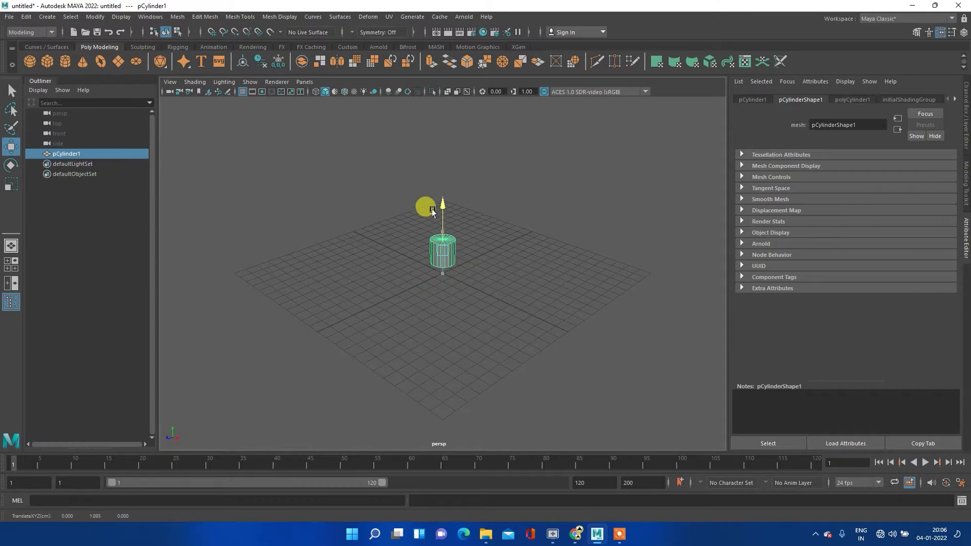
{"action": "scroll", "coordinate": [444, 230], "scroll_direction": "up", "scroll_amount": 5}
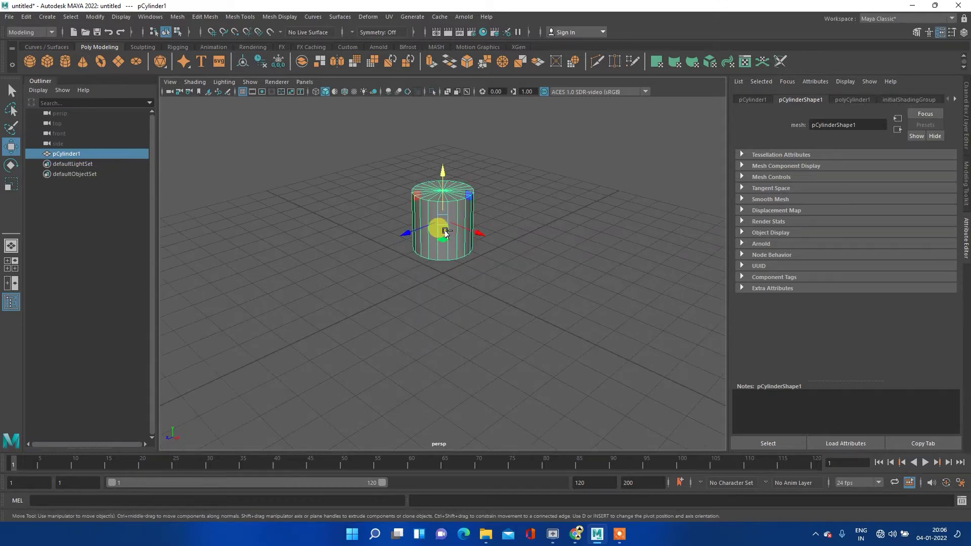
{"action": "scroll", "coordinate": [444, 231], "scroll_direction": "up", "scroll_amount": 2}
{"action": "left_click_drag", "start_coordinate": [444, 220], "coordinate": [417, 275], "text": "alt"}
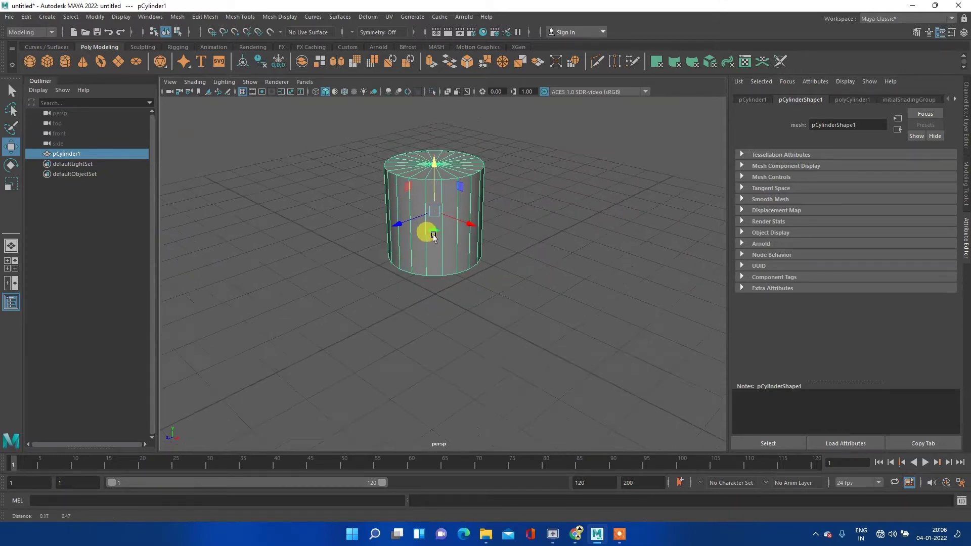
{"action": "scroll", "coordinate": [425, 217], "scroll_direction": "up", "scroll_amount": 3}
{"action": "scroll", "coordinate": [425, 217], "scroll_direction": "up", "scroll_amount": 2}
{"action": "scroll", "coordinate": [424, 216], "scroll_direction": "down", "scroll_amount": 2}
{"action": "left_click_drag", "start_coordinate": [422, 218], "coordinate": [416, 219], "text": "alt"}
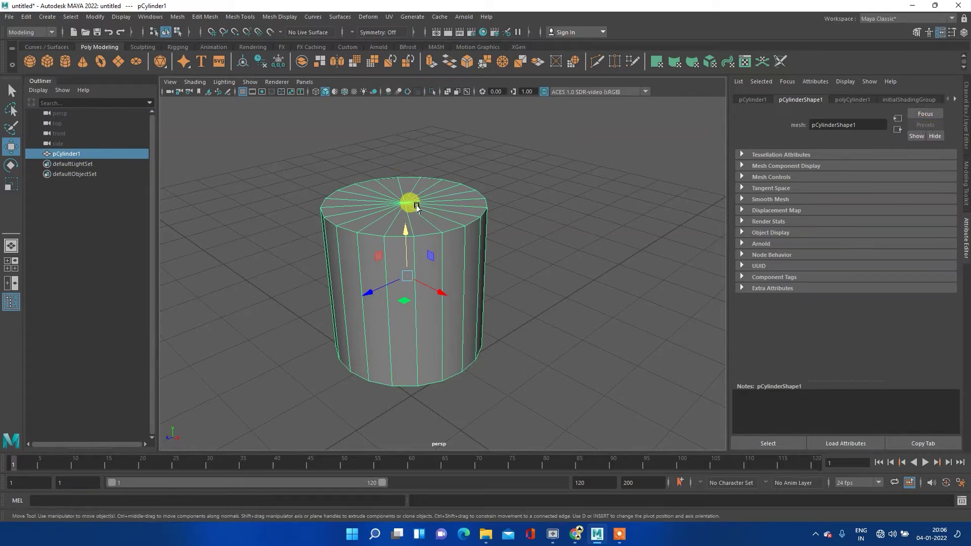
- Set polyCylinder1 Subdivisions Caps to 0 in the Channel Box and check the cap
{"action": "left_click", "coordinate": [529, 310]}
{"action": "left_click", "coordinate": [453, 288]}
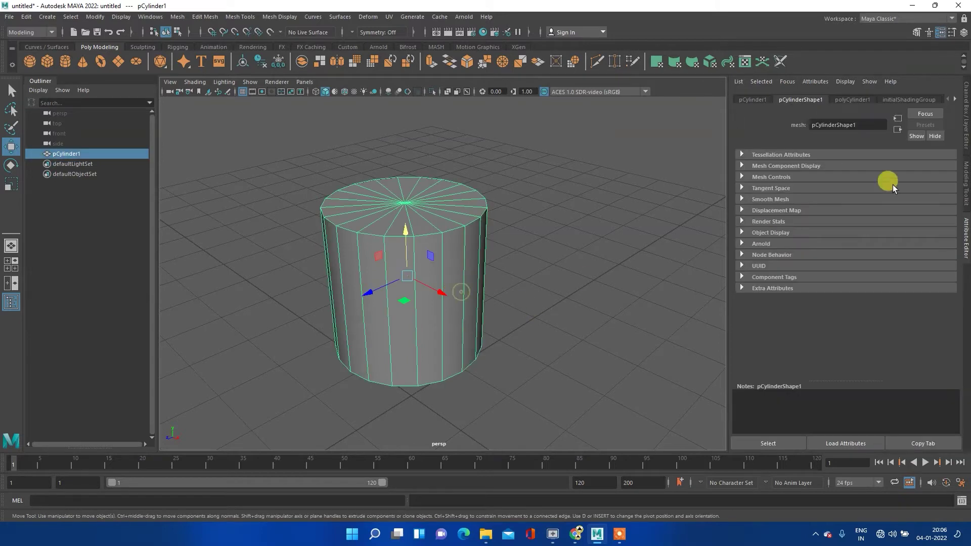
{"action": "left_click", "coordinate": [965, 98]}
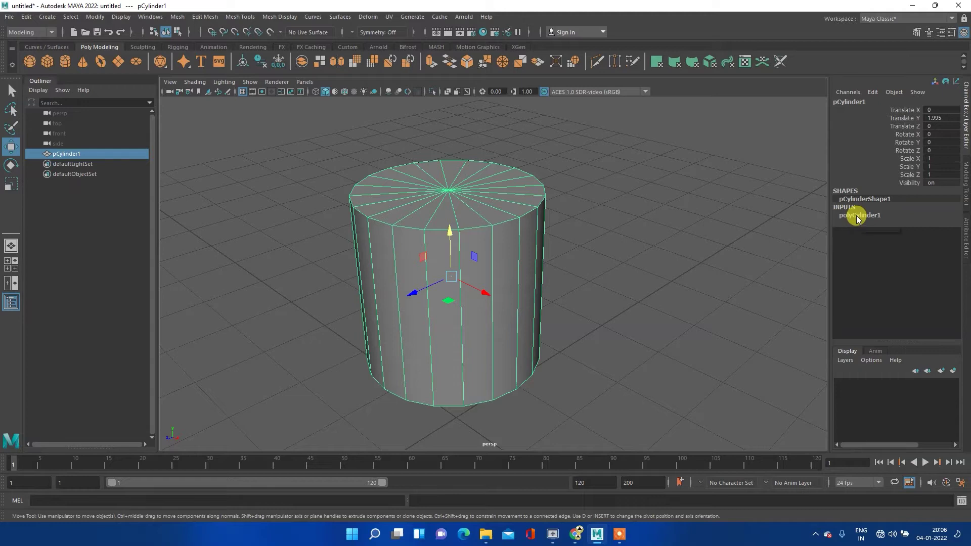
{"action": "left_click", "coordinate": [856, 217]}
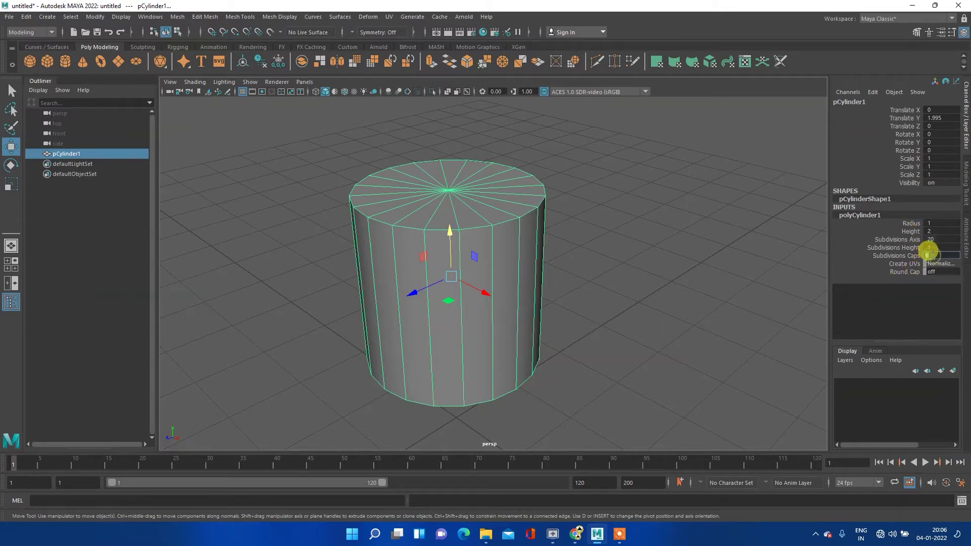
{"action": "key", "text": "Return"}
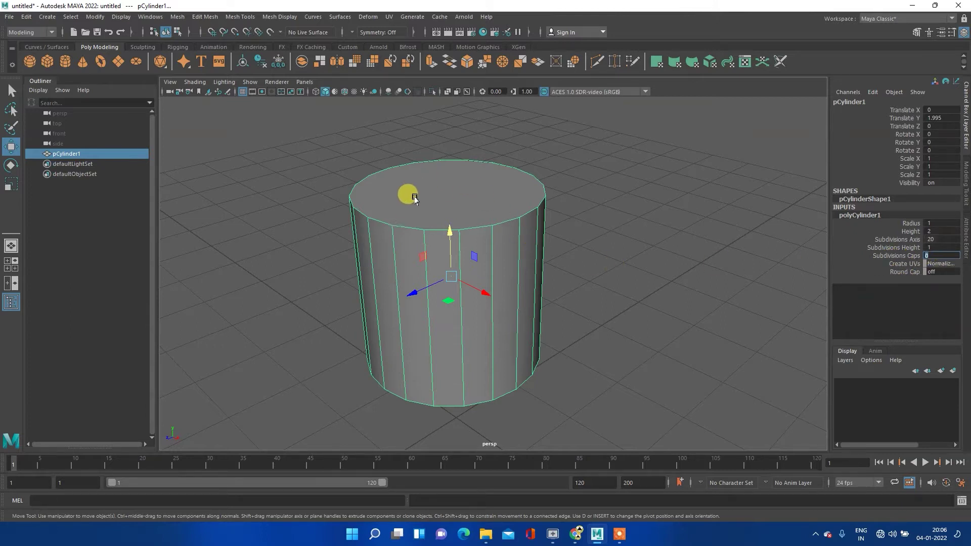
{"action": "left_click", "coordinate": [587, 254]}
{"action": "left_click", "coordinate": [398, 248]}
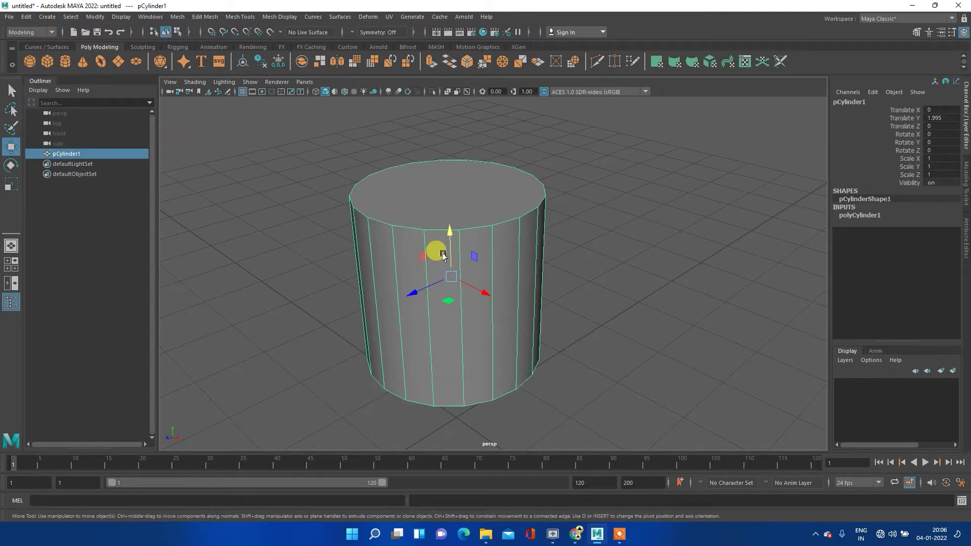
- Flatten the cylinder to Scale Y 0.14 and raise its side subdivisions to 100
{"action": "key", "text": "r"}
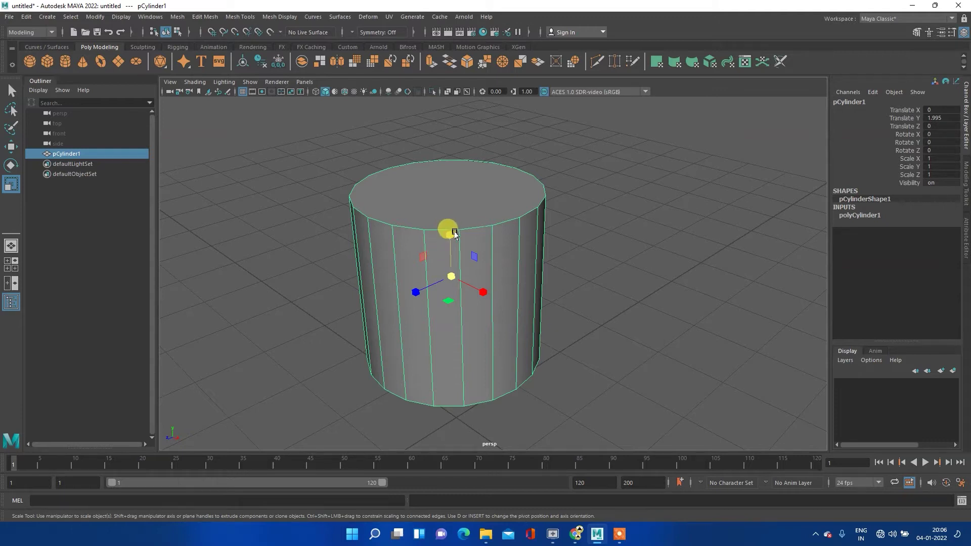
{"action": "left_click_drag", "start_coordinate": [449, 235], "coordinate": [451, 275]}
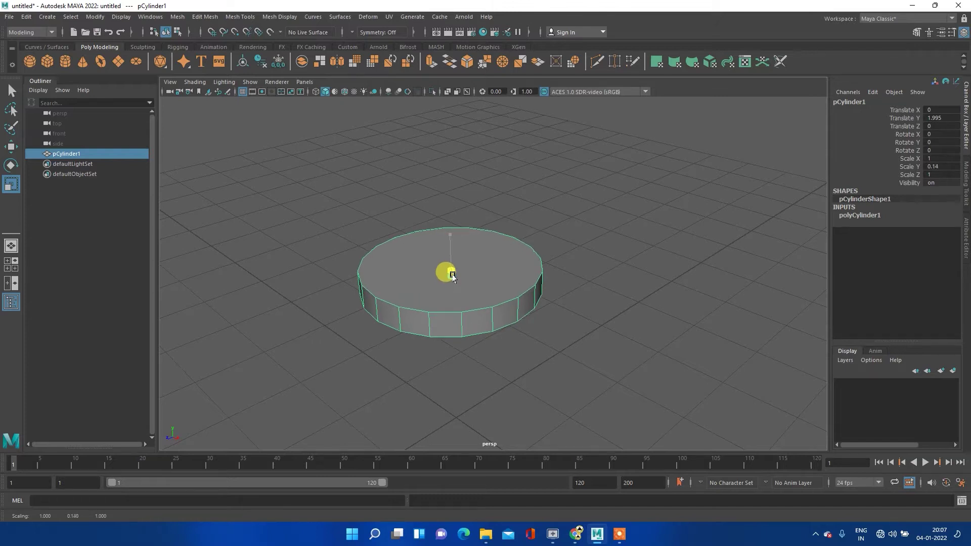
{"action": "left_click_drag", "start_coordinate": [452, 276], "coordinate": [453, 277]}
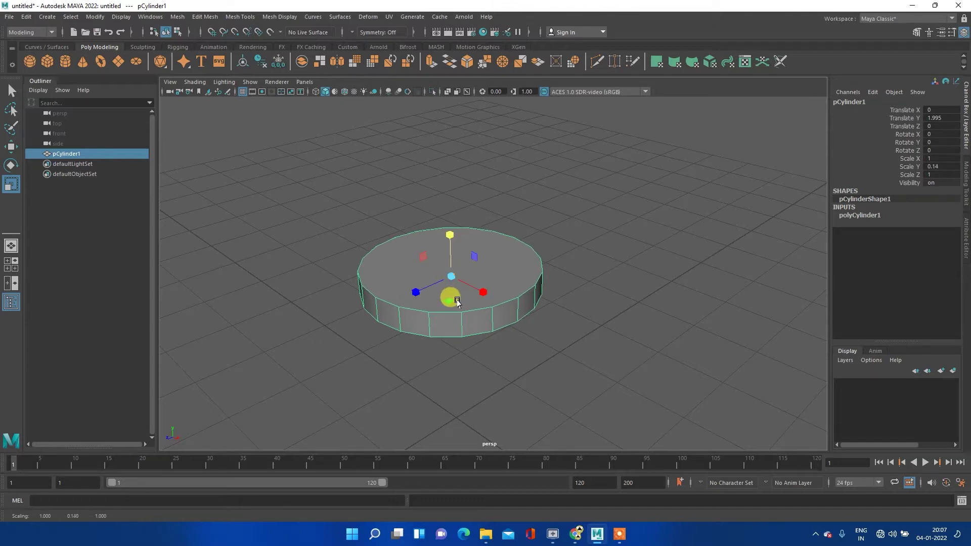
{"action": "left_click", "coordinate": [873, 219]}
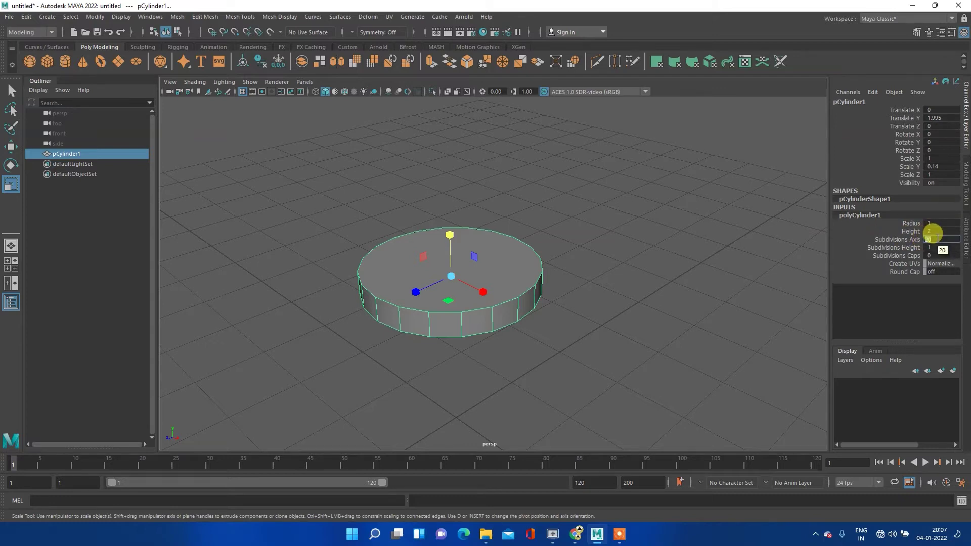
{"action": "type", "text": "50"}
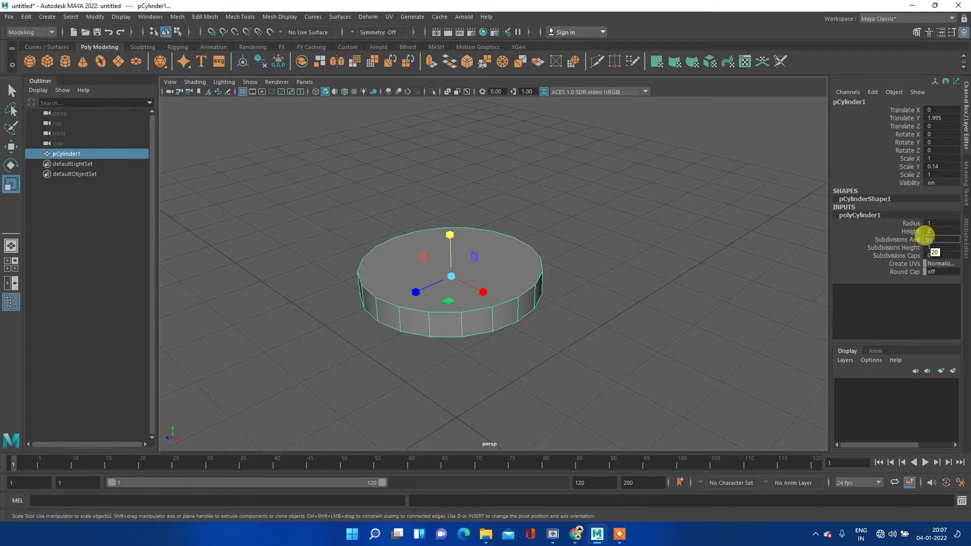
{"action": "key", "text": "Return"}
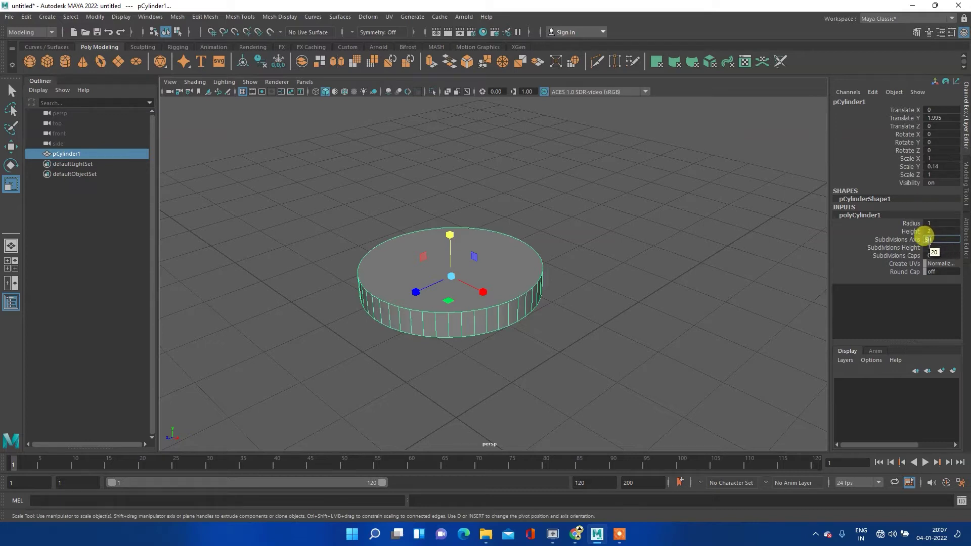
{"action": "mouse_move", "coordinate": [468, 377]}
{"action": "left_mouse_down", "text": "alt"}
{"action": "mouse_move", "coordinate": [481, 298]}
{"action": "mouse_move", "coordinate": [487, 315]}
{"action": "mouse_move", "coordinate": [445, 364]}
{"action": "left_mouse_up", "text": "alt"}
{"action": "type", "text": "100"}
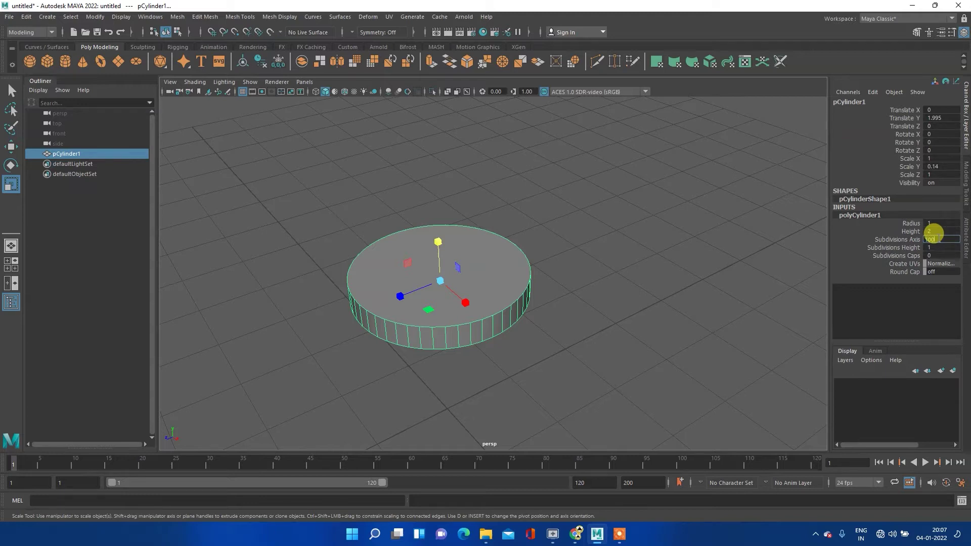
{"action": "key", "text": "Return"}
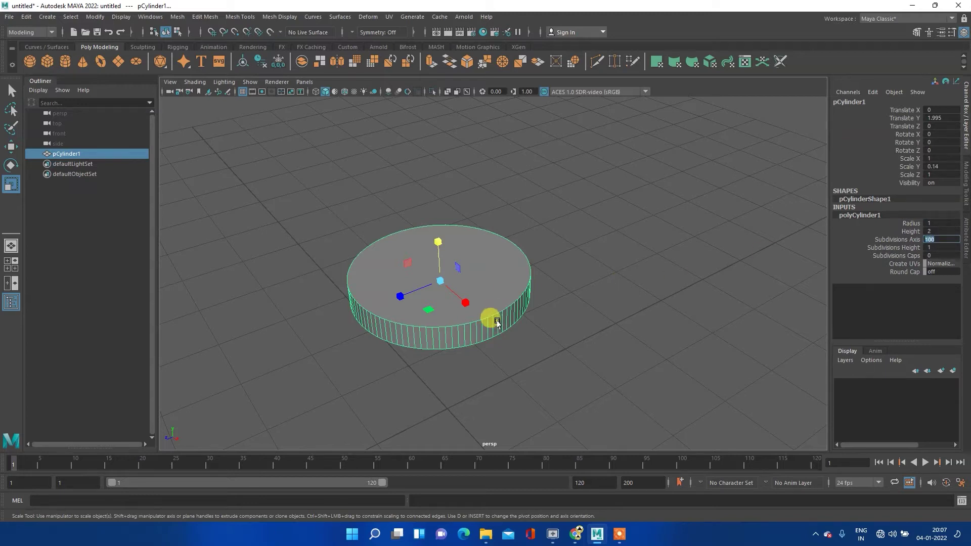
- Orbit, pan and zoom around the thin disc to inspect its edges
{"action": "left_click", "coordinate": [592, 290]}
{"action": "left_click", "coordinate": [499, 303]}
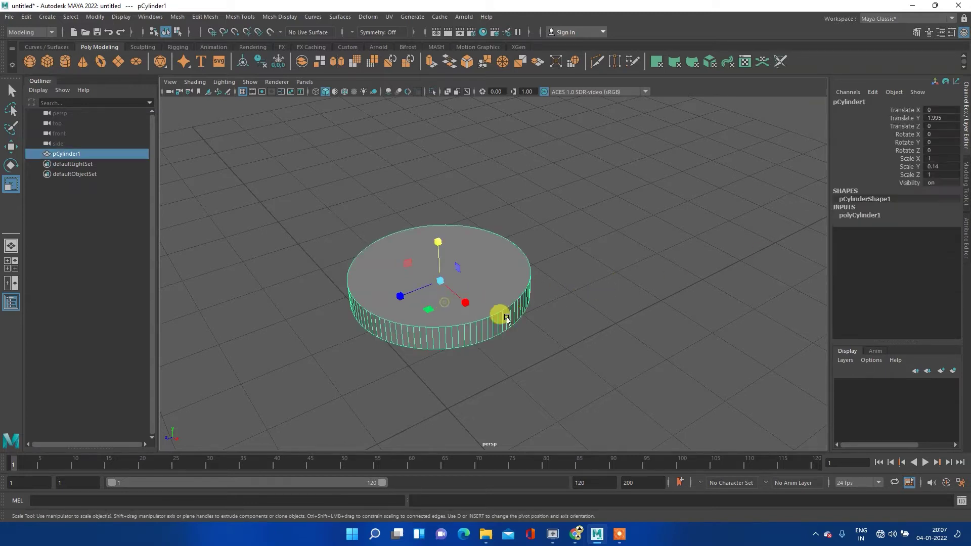
{"action": "mouse_move", "coordinate": [562, 289]}
{"action": "left_mouse_down", "text": "alt"}
{"action": "mouse_move", "coordinate": [501, 319]}
{"action": "mouse_move", "coordinate": [433, 243]}
{"action": "mouse_move", "coordinate": [524, 252]}
{"action": "mouse_move", "coordinate": [531, 310]}
{"action": "mouse_move", "coordinate": [570, 282]}
{"action": "left_mouse_up", "text": "alt"}
{"action": "right_click_drag", "start_coordinate": [467, 320], "coordinate": [477, 312], "text": "alt"}
{"action": "mouse_move", "coordinate": [498, 275]}
{"action": "middle_mouse_down", "text": "alt"}
{"action": "mouse_move", "coordinate": [533, 247]}
{"action": "mouse_move", "coordinate": [506, 238]}
{"action": "mouse_move", "coordinate": [485, 265]}
{"action": "mouse_move", "coordinate": [518, 239]}
{"action": "middle_mouse_up", "text": "alt"}
{"action": "mouse_move", "coordinate": [517, 238]}
{"action": "left_mouse_down", "text": "alt"}
{"action": "mouse_move", "coordinate": [570, 251]}
{"action": "mouse_move", "coordinate": [556, 265]}
{"action": "left_mouse_up", "text": "alt"}
{"action": "middle_click_drag", "start_coordinate": [495, 278], "coordinate": [529, 225], "text": "alt"}
{"action": "left_click_drag", "start_coordinate": [529, 224], "coordinate": [521, 241], "text": "alt"}
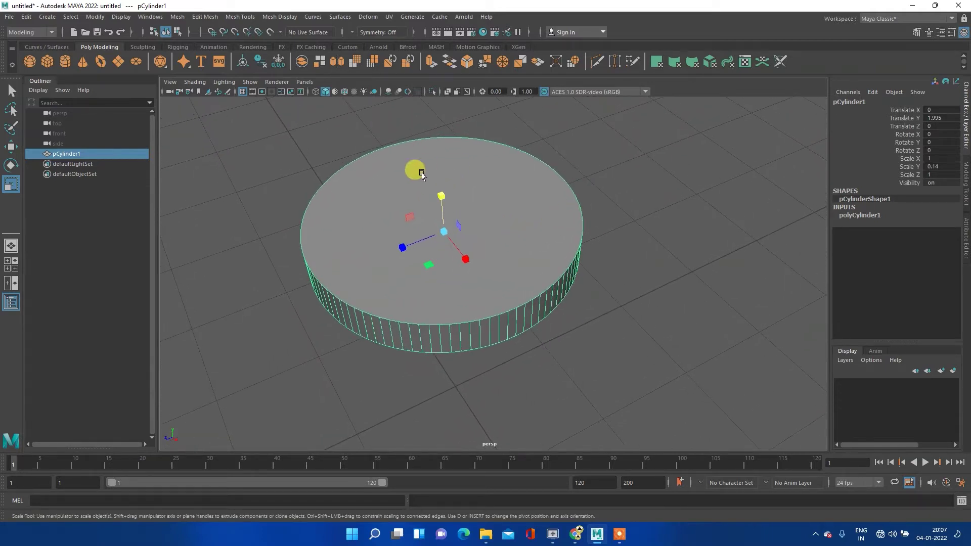
{"action": "mouse_move", "coordinate": [314, 310]}
{"action": "left_mouse_down", "text": "alt"}
{"action": "mouse_move", "coordinate": [388, 301]}
{"action": "mouse_move", "coordinate": [394, 313]}
{"action": "left_mouse_up", "text": "alt"}
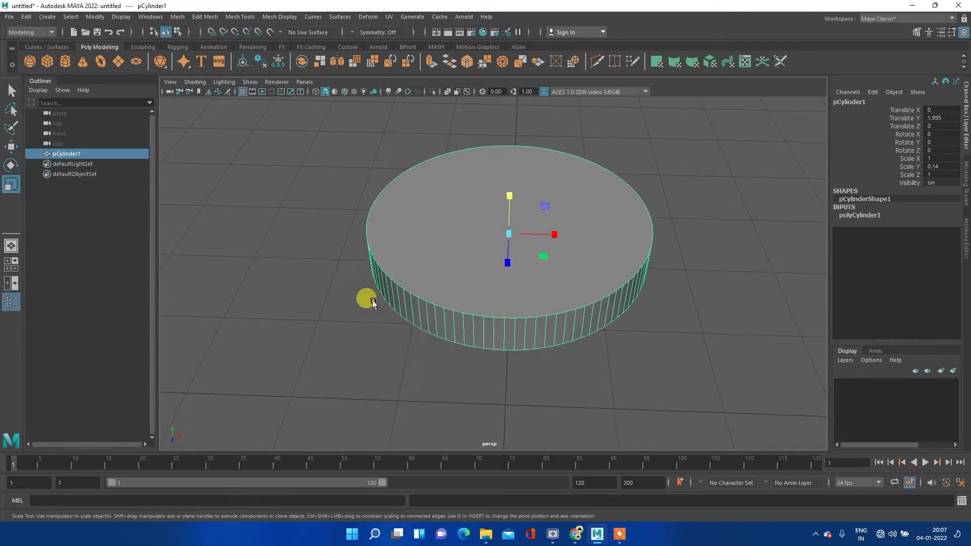
{"action": "key", "text": "space"}
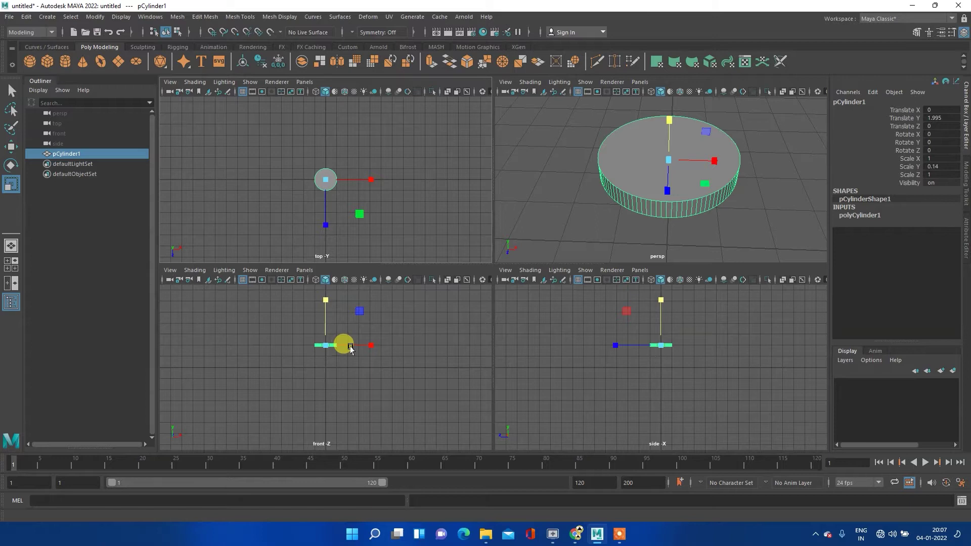
- Maximize the top view, zoom onto the disc, and select its top cap face f[101]
{"action": "key", "text": "space"}
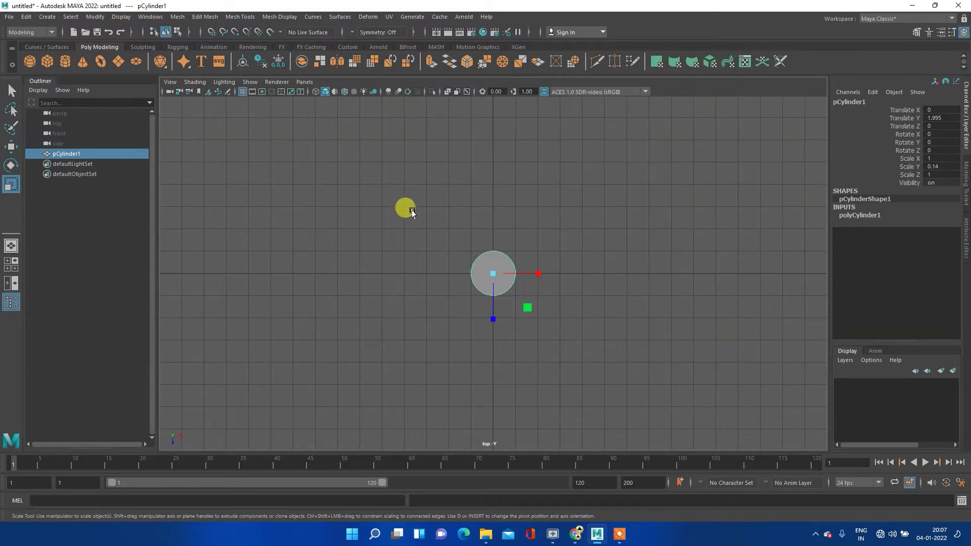
{"action": "scroll", "coordinate": [493, 287], "scroll_direction": "up", "scroll_amount": 2}
{"action": "scroll", "coordinate": [496, 281], "scroll_direction": "up", "scroll_amount": 3}
{"action": "scroll", "coordinate": [501, 286], "scroll_direction": "up", "scroll_amount": 1}
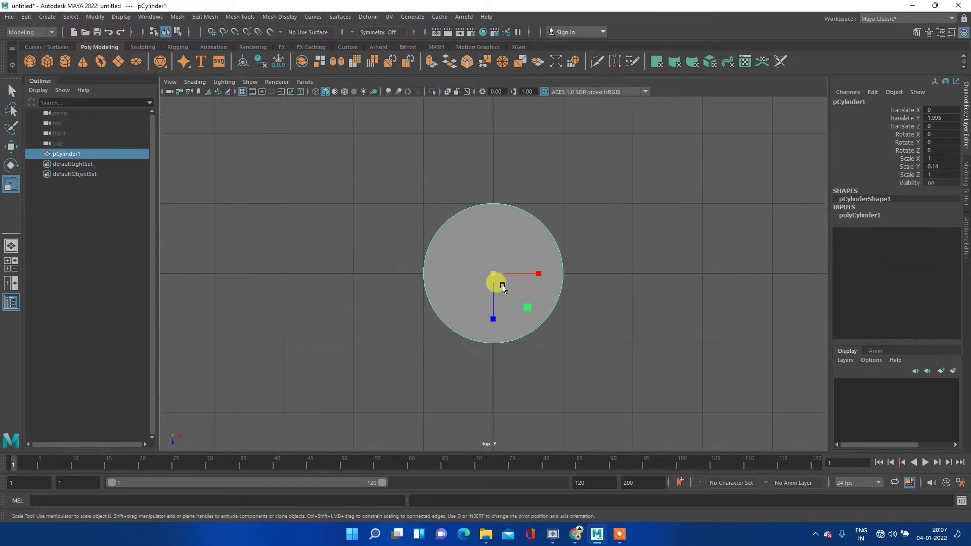
{"action": "scroll", "coordinate": [562, 252], "scroll_direction": "up", "scroll_amount": 1}
{"action": "middle_click_drag", "start_coordinate": [579, 249], "coordinate": [543, 219], "text": "alt"}
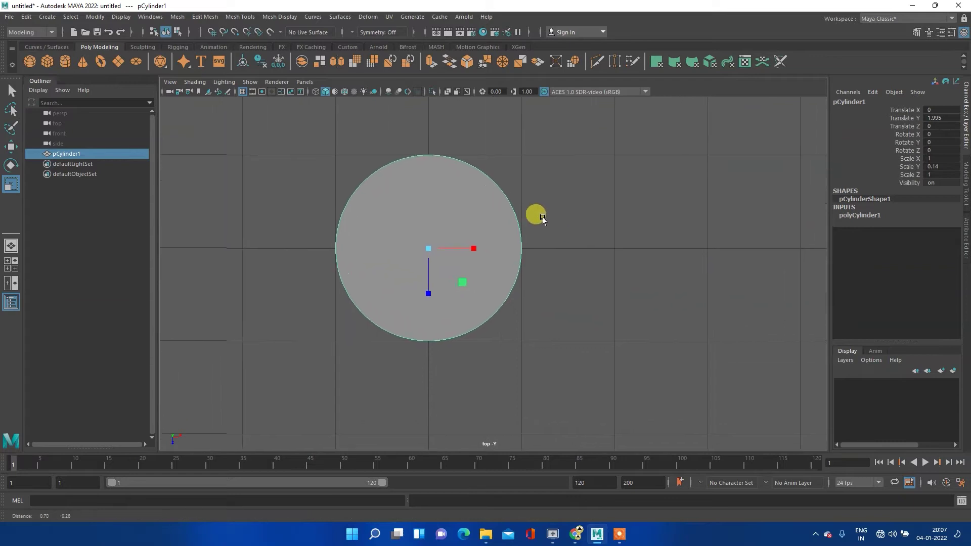
{"action": "right_click_drag", "start_coordinate": [416, 200], "coordinate": [421, 230]}
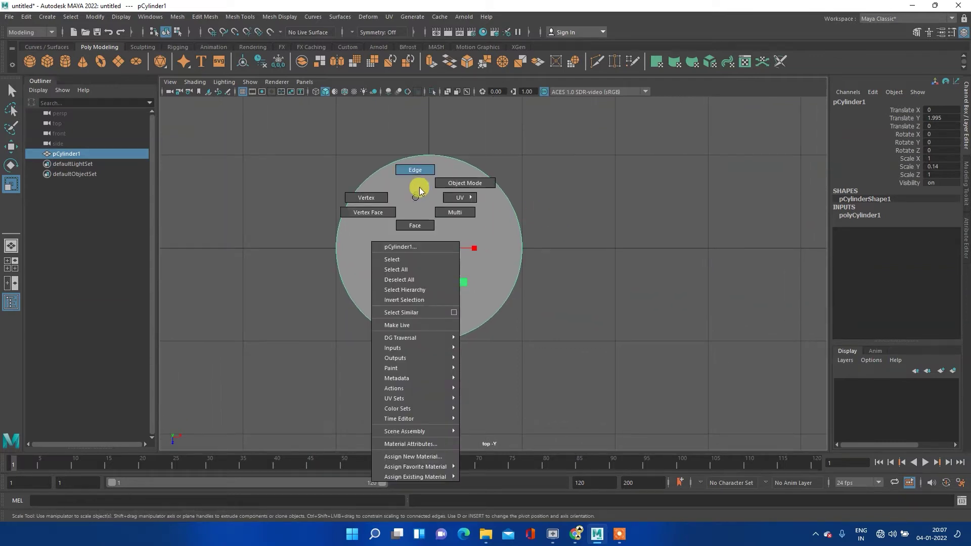
{"action": "left_click", "coordinate": [412, 222]}
- Extrude the disc's top face up 0.119 and scale it inward to 0.9
{"action": "key", "text": "space"}
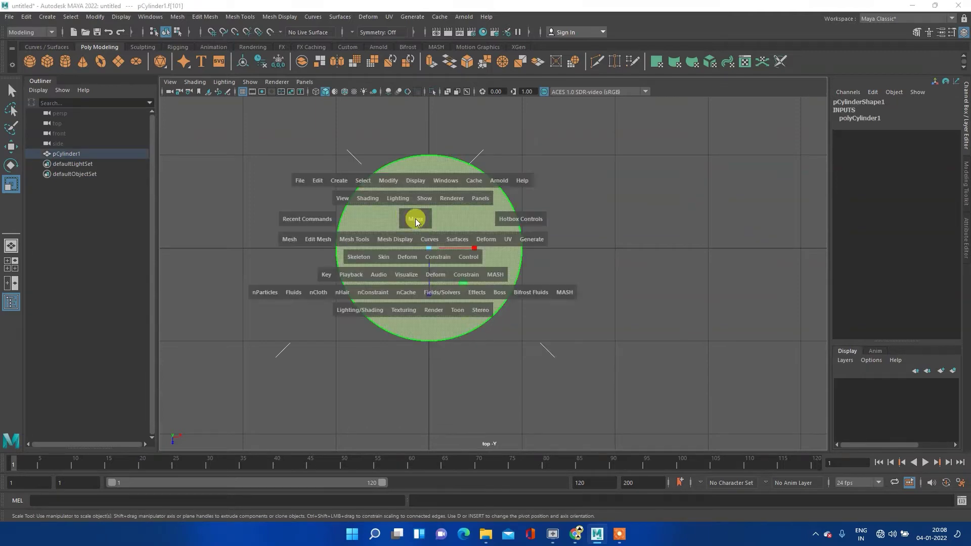
{"action": "key", "text": "space"}
{"action": "key", "text": "space"}
{"action": "key", "text": "space"}
{"action": "left_click_drag", "start_coordinate": [546, 236], "coordinate": [497, 258]}
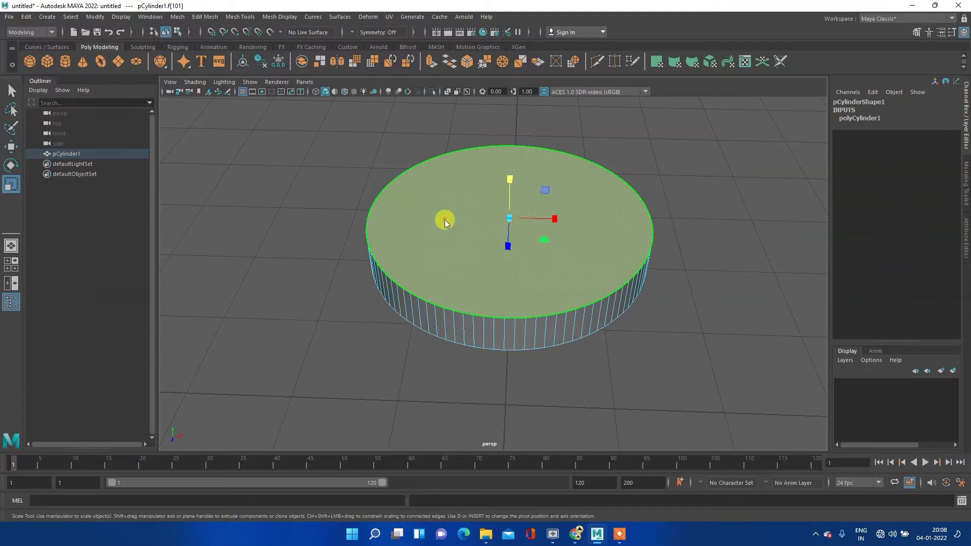
{"action": "right_click_drag", "start_coordinate": [445, 220], "coordinate": [445, 246], "text": "shift"}
{"action": "left_click_drag", "start_coordinate": [509, 194], "coordinate": [511, 178]}
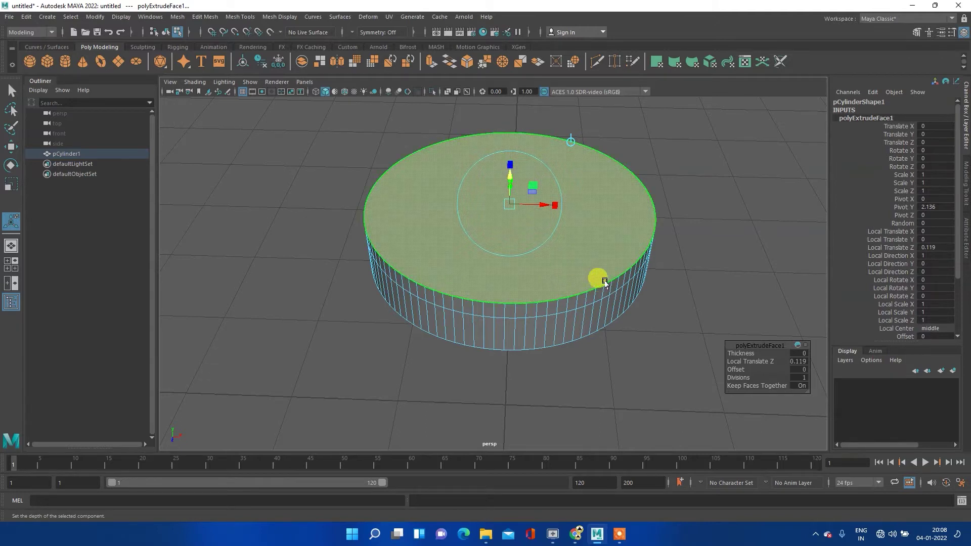
{"action": "mouse_move", "coordinate": [711, 314]}
{"action": "left_mouse_down", "text": "alt"}
{"action": "mouse_move", "coordinate": [712, 295]}
{"action": "mouse_move", "coordinate": [618, 292]}
{"action": "left_mouse_up", "text": "alt"}
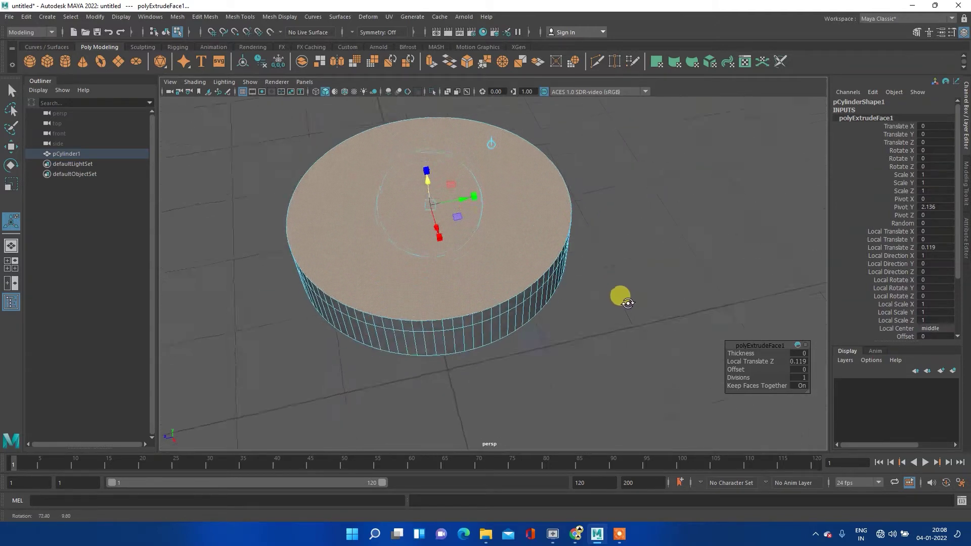
{"action": "left_click", "coordinate": [427, 182]}
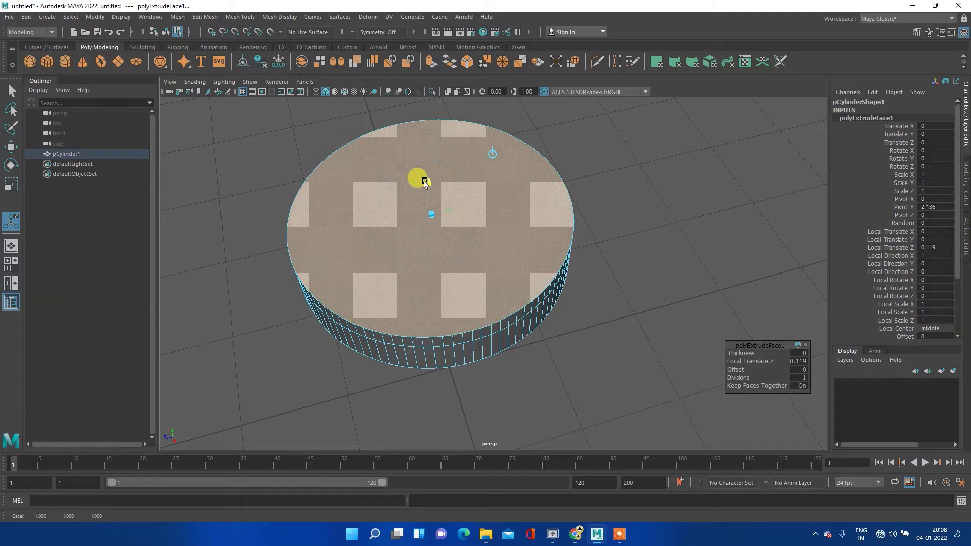
{"action": "mouse_move", "coordinate": [434, 221]}
{"action": "left_mouse_down", "text": "alt"}
{"action": "mouse_move", "coordinate": [527, 230]}
{"action": "mouse_move", "coordinate": [513, 230]}
{"action": "left_mouse_up", "text": "alt"}
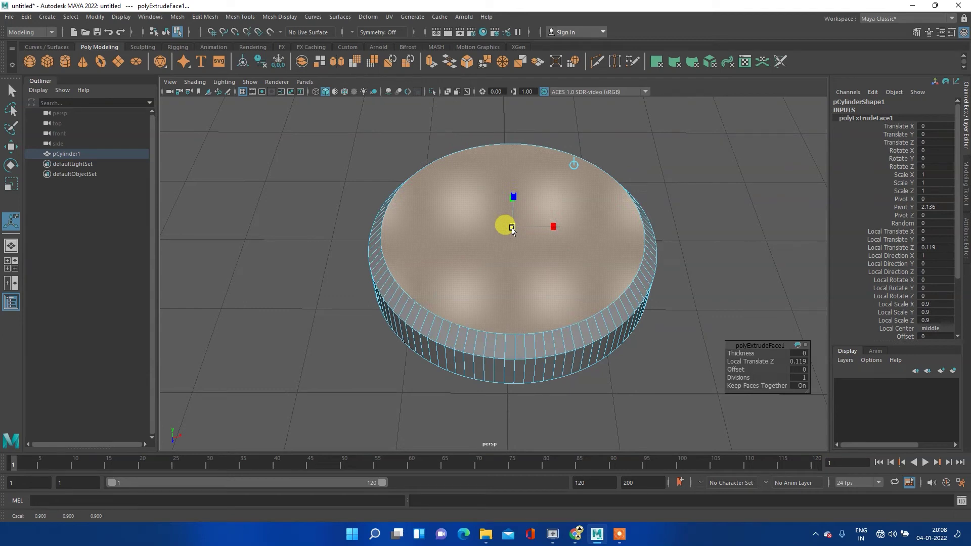
- Extrude the top face a second time, insetting it to 0.883
{"action": "mouse_move", "coordinate": [512, 228]}
{"action": "left_mouse_down", "text": "alt"}
{"action": "mouse_move", "coordinate": [412, 289]}
{"action": "mouse_move", "coordinate": [456, 284]}
{"action": "mouse_move", "coordinate": [435, 284]}
{"action": "left_mouse_up", "text": "alt"}
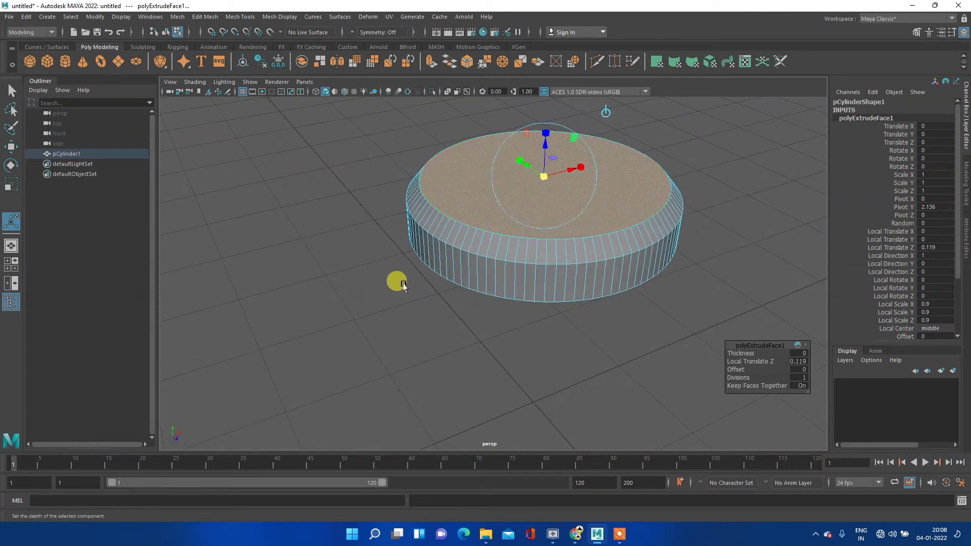
{"action": "key", "text": "space"}
{"action": "key", "text": "space"}
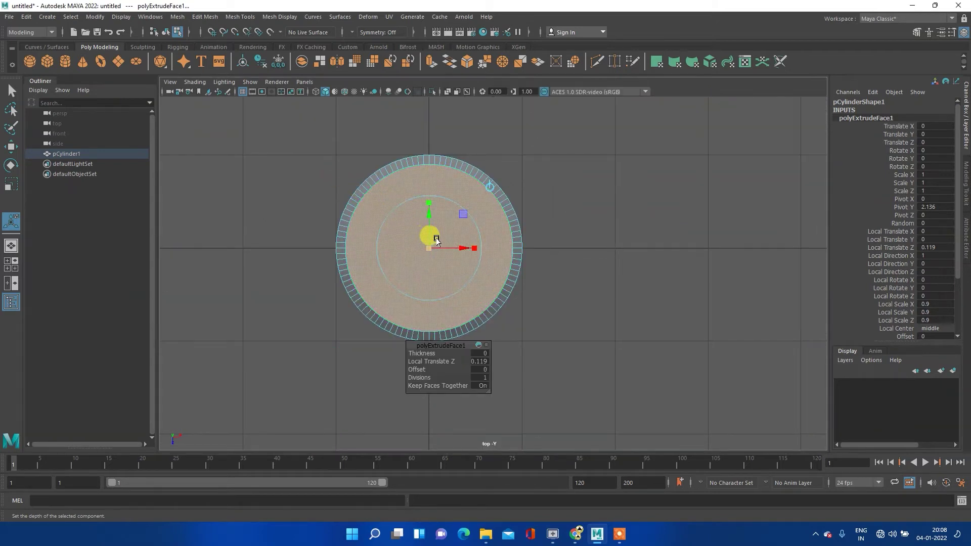
{"action": "key", "text": "space"}
{"action": "key", "text": "space"}
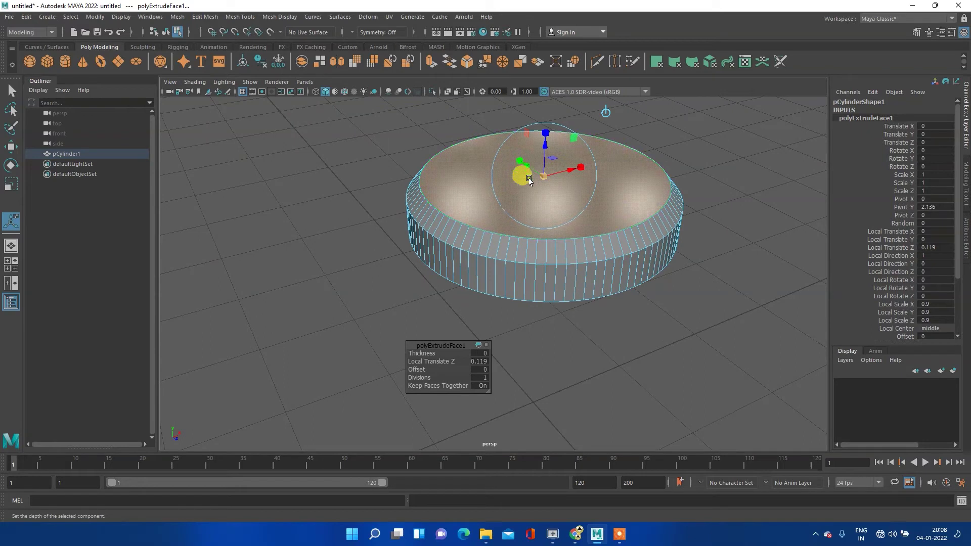
{"action": "left_click_drag", "start_coordinate": [587, 227], "coordinate": [483, 271], "text": "alt"}
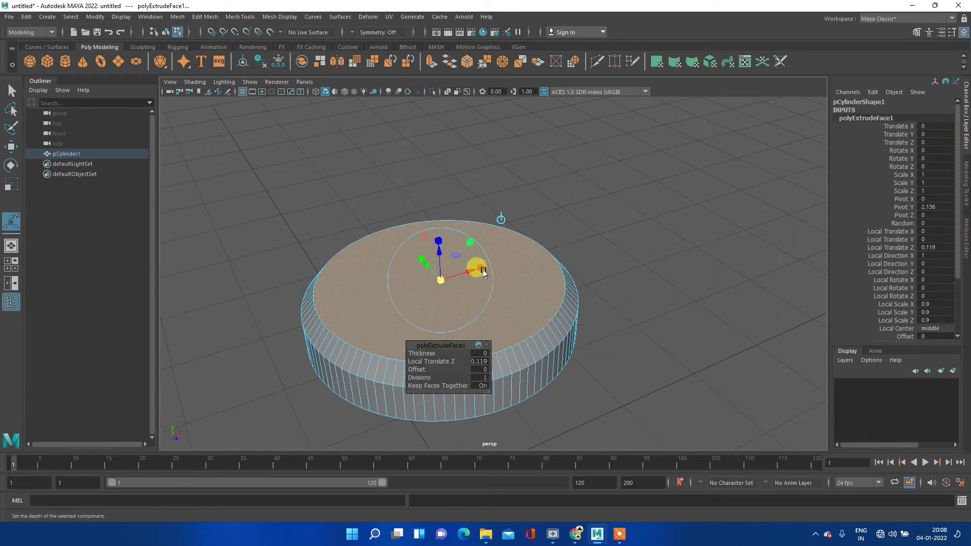
{"action": "right_click_drag", "start_coordinate": [345, 276], "coordinate": [344, 305], "text": "shift"}
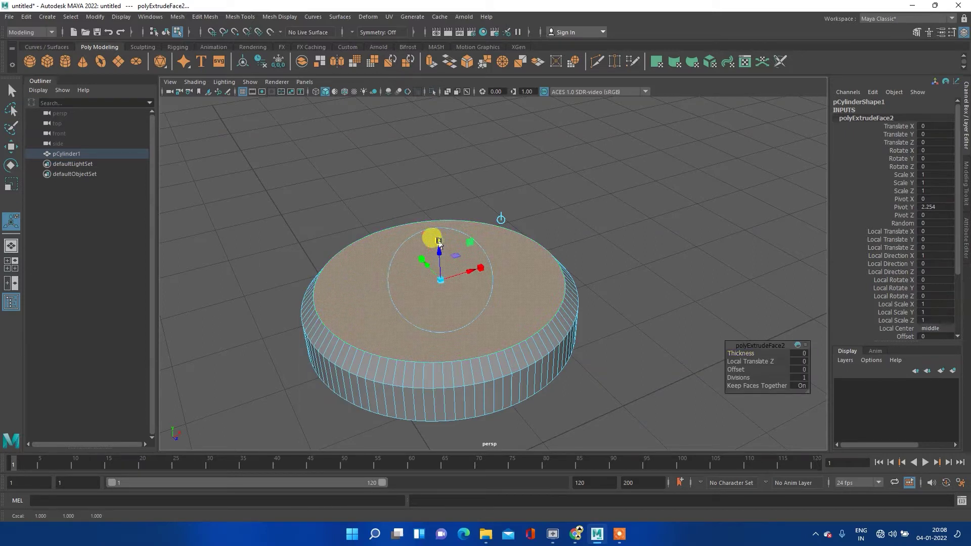
{"action": "left_click_drag", "start_coordinate": [440, 276], "coordinate": [438, 281]}
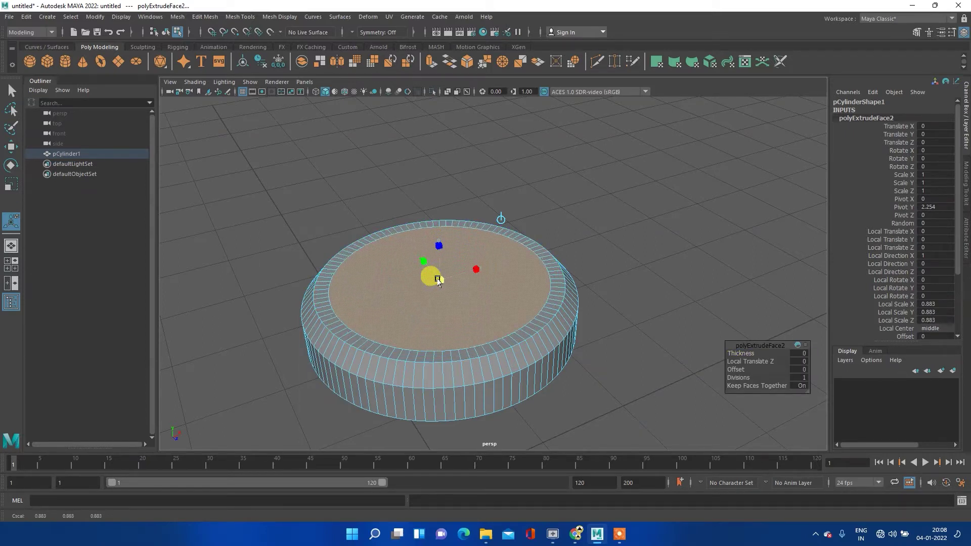
{"action": "left_click_drag", "start_coordinate": [438, 281], "coordinate": [436, 282]}
{"action": "key", "text": "ctrl+z"}
- Extrude the inner face again and push it down 0.07 to recess it
{"action": "right_click", "coordinate": [356, 268], "text": "shift"}
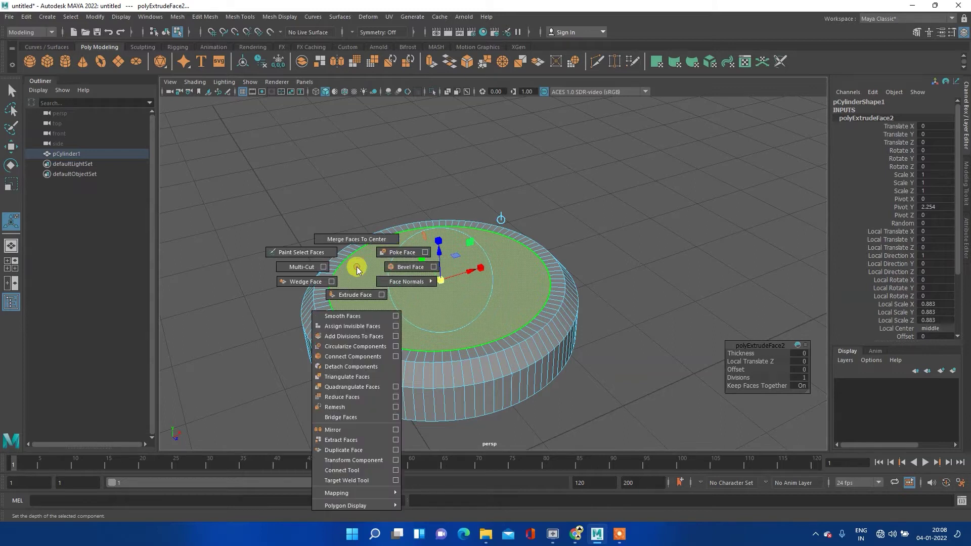
{"action": "left_click", "coordinate": [355, 295]}
{"action": "left_click_drag", "start_coordinate": [438, 252], "coordinate": [438, 261]}
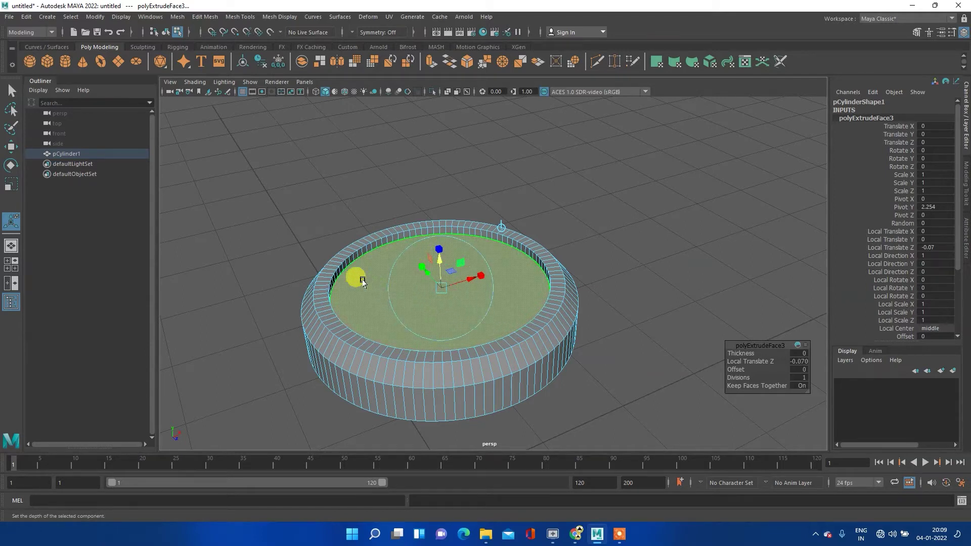
{"action": "right_click_drag", "start_coordinate": [371, 273], "coordinate": [412, 247]}
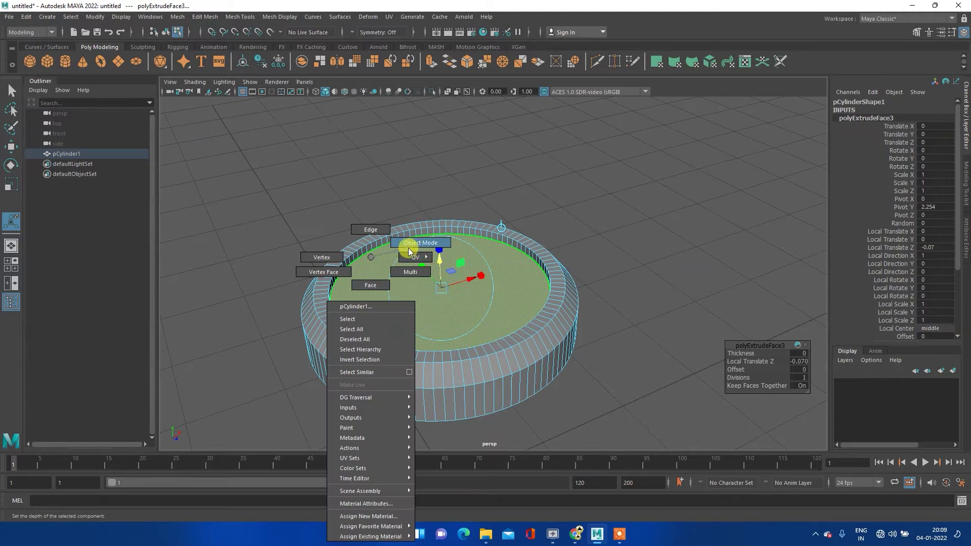
- Leave face mode, deselect, and orbit around to inspect the recessed top
{"action": "left_click", "coordinate": [578, 222]}
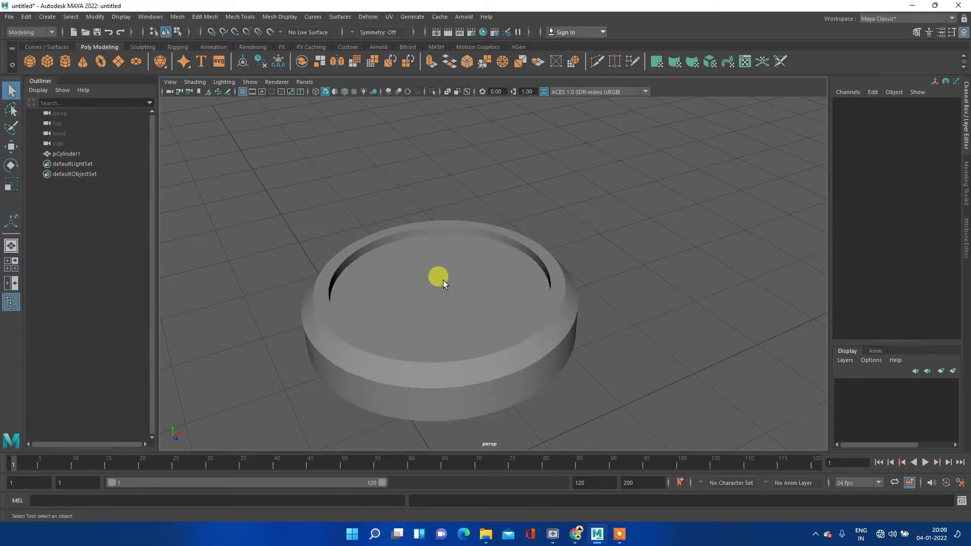
{"action": "mouse_move", "coordinate": [410, 311]}
{"action": "left_mouse_down", "text": "alt"}
{"action": "mouse_move", "coordinate": [423, 296]}
{"action": "mouse_move", "coordinate": [477, 304]}
{"action": "mouse_move", "coordinate": [579, 253]}
{"action": "mouse_move", "coordinate": [609, 249]}
{"action": "mouse_move", "coordinate": [572, 264]}
{"action": "mouse_move", "coordinate": [485, 262]}
{"action": "mouse_move", "coordinate": [446, 303]}
{"action": "mouse_move", "coordinate": [418, 285]}
{"action": "left_mouse_up", "text": "alt"}
{"action": "key", "text": "space"}
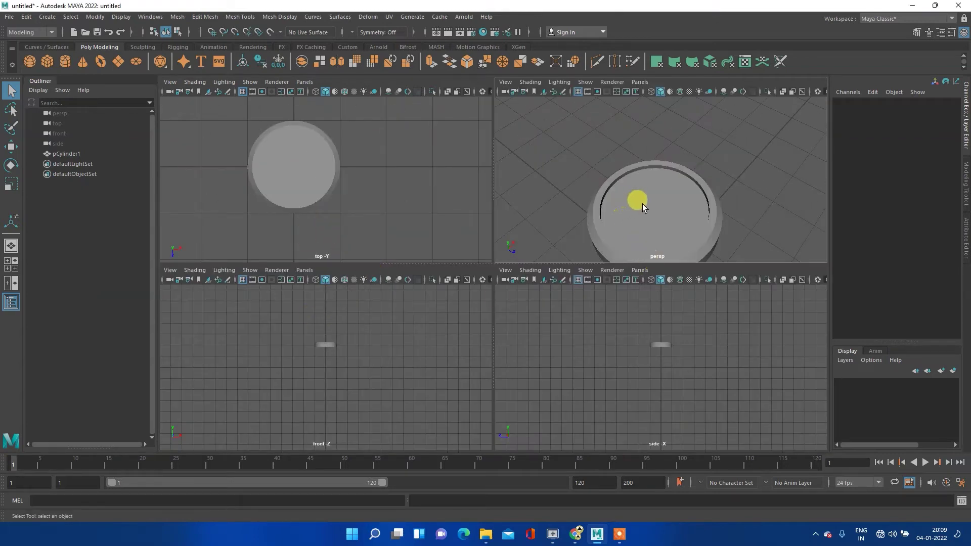
{"action": "left_click_drag", "start_coordinate": [648, 202], "coordinate": [589, 150], "text": "alt"}
{"action": "key", "text": "space"}
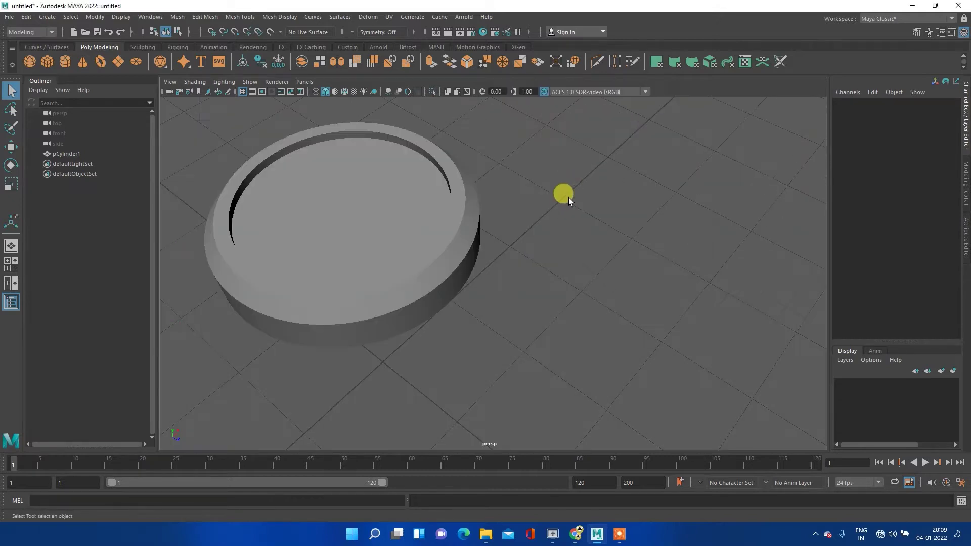
{"action": "scroll", "coordinate": [364, 238], "scroll_direction": "down", "scroll_amount": 5}
{"action": "scroll", "coordinate": [366, 241], "scroll_direction": "up", "scroll_amount": 2}
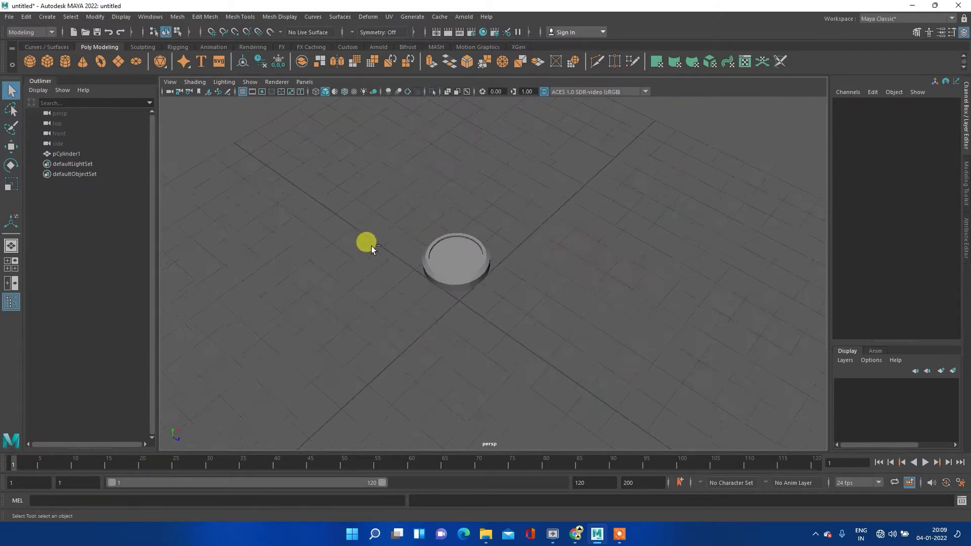
{"action": "scroll", "coordinate": [371, 245], "scroll_direction": "up", "scroll_amount": 3}
{"action": "mouse_move", "coordinate": [329, 239]}
{"action": "left_mouse_down", "text": "alt"}
{"action": "mouse_move", "coordinate": [458, 228]}
{"action": "mouse_move", "coordinate": [464, 219]}
{"action": "mouse_move", "coordinate": [390, 202]}
{"action": "mouse_move", "coordinate": [373, 161]}
{"action": "mouse_move", "coordinate": [440, 160]}
{"action": "mouse_move", "coordinate": [436, 179]}
{"action": "mouse_move", "coordinate": [424, 164]}
{"action": "left_mouse_up", "text": "alt"}
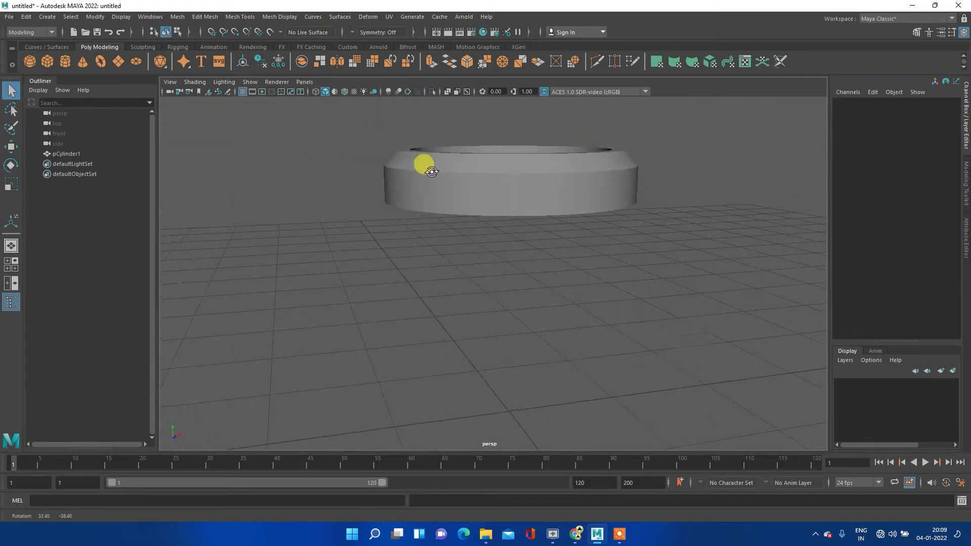
- Select pCylinder1 and frame it alone, zoomed in, in the front view
{"action": "left_click", "coordinate": [448, 192]}
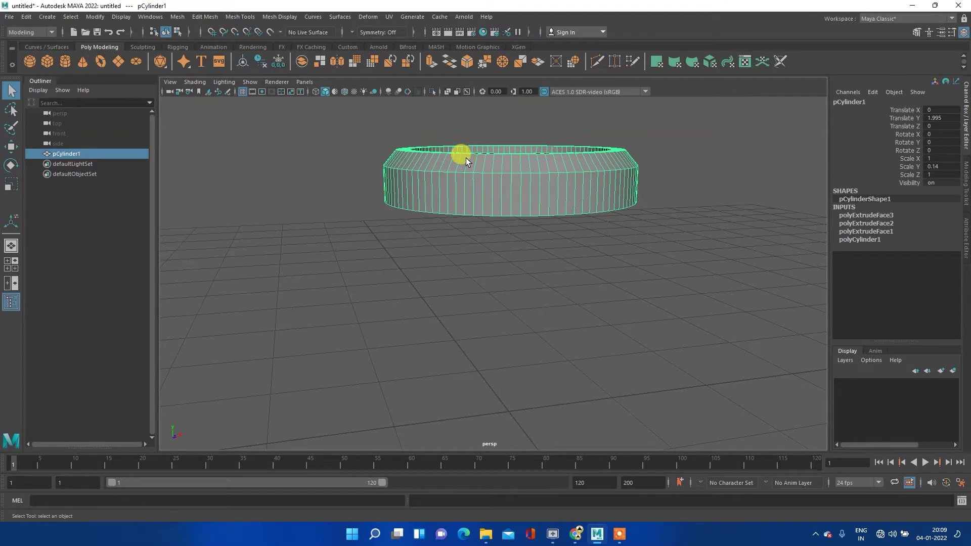
{"action": "key", "text": "space"}
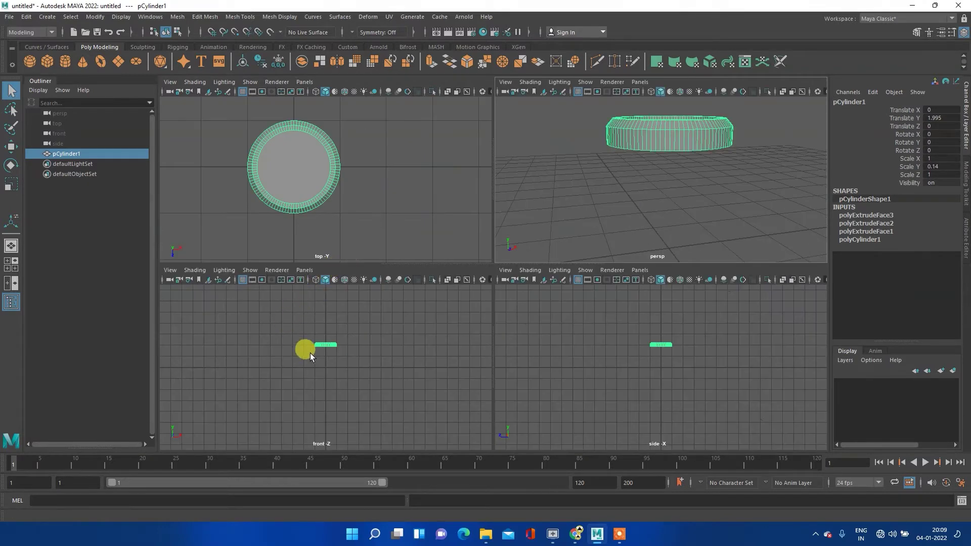
{"action": "key", "text": "space"}
{"action": "scroll", "coordinate": [468, 258], "scroll_direction": "up", "scroll_amount": 2}
{"action": "scroll", "coordinate": [504, 158], "scroll_direction": "up", "scroll_amount": 2}
{"action": "mouse_move", "coordinate": [504, 158]}
{"action": "middle_mouse_down", "text": "alt"}
{"action": "mouse_move", "coordinate": [472, 200]}
{"action": "mouse_move", "coordinate": [467, 250]}
{"action": "mouse_move", "coordinate": [428, 236]}
{"action": "middle_mouse_up", "text": "alt"}
{"action": "scroll", "coordinate": [472, 199], "scroll_direction": "up", "scroll_amount": 2}
{"action": "right_click", "coordinate": [378, 205]}
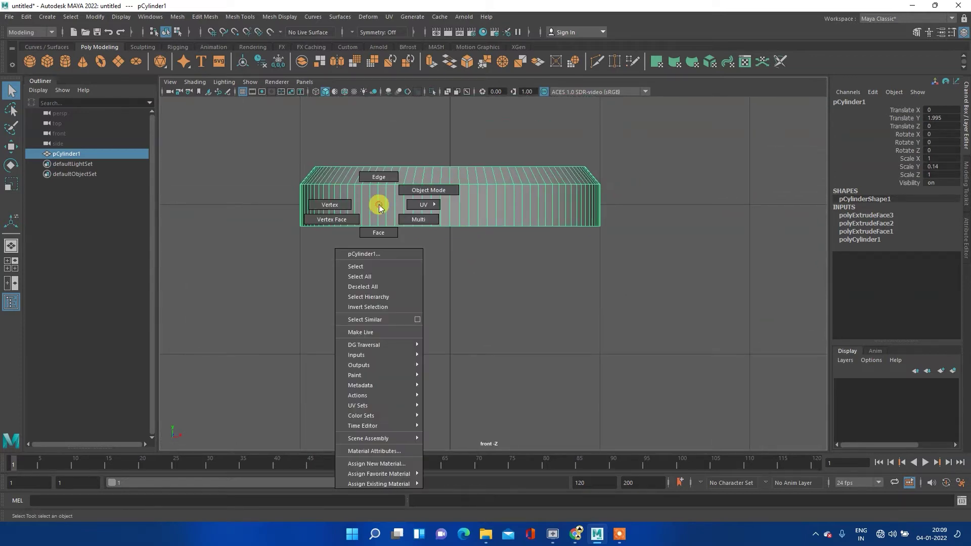
- Box-select the ring's bottom vertex row and raise it to height 2.016
{"action": "left_click", "coordinate": [344, 203]}
{"action": "left_click_drag", "start_coordinate": [264, 207], "coordinate": [685, 268]}
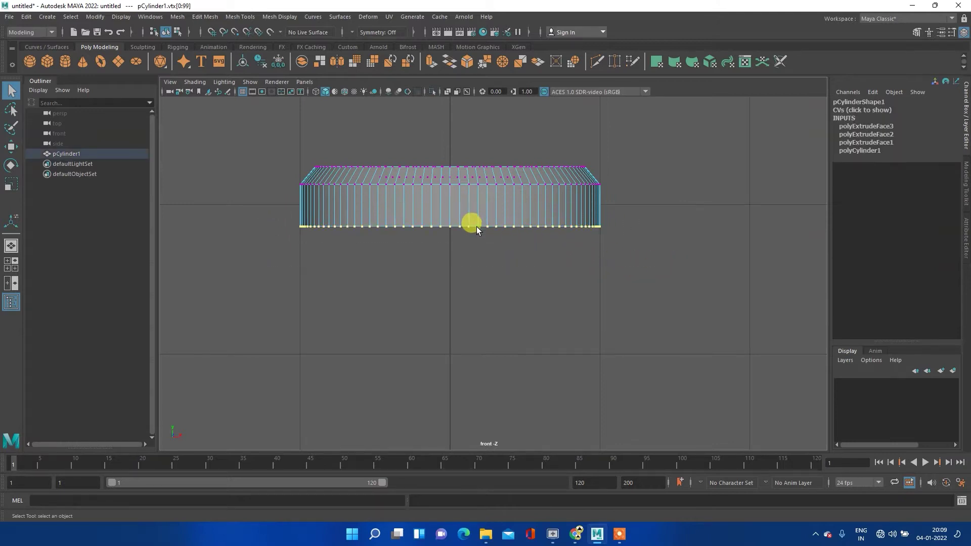
{"action": "key", "text": "w"}
{"action": "left_click_drag", "start_coordinate": [448, 182], "coordinate": [453, 151]}
{"action": "key", "text": "space"}
{"action": "key", "text": "space"}
{"action": "mouse_move", "coordinate": [566, 227]}
{"action": "left_mouse_down", "text": "alt"}
{"action": "mouse_move", "coordinate": [567, 219]}
{"action": "mouse_move", "coordinate": [568, 233]}
{"action": "mouse_move", "coordinate": [547, 231]}
{"action": "mouse_move", "coordinate": [526, 212]}
{"action": "mouse_move", "coordinate": [589, 212]}
{"action": "mouse_move", "coordinate": [572, 215]}
{"action": "left_mouse_up", "text": "alt"}
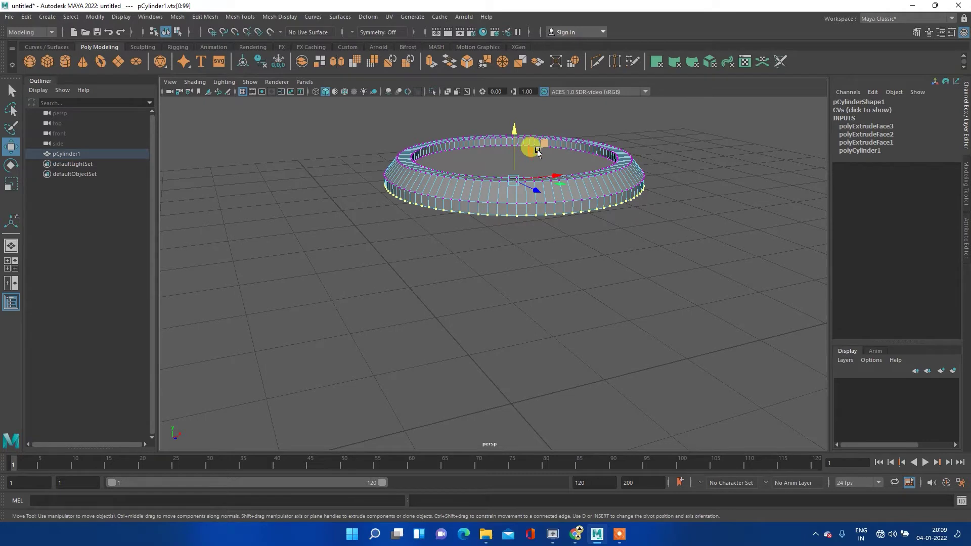
{"action": "left_click_drag", "start_coordinate": [514, 129], "coordinate": [514, 134]}
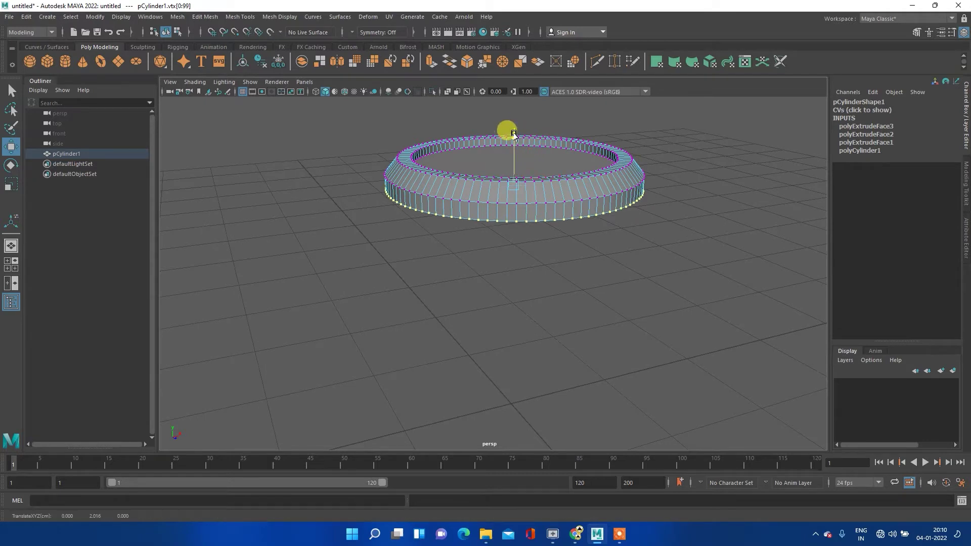
- Return to whole-object selection and orbit to view the disc from below
{"action": "key", "text": "space"}
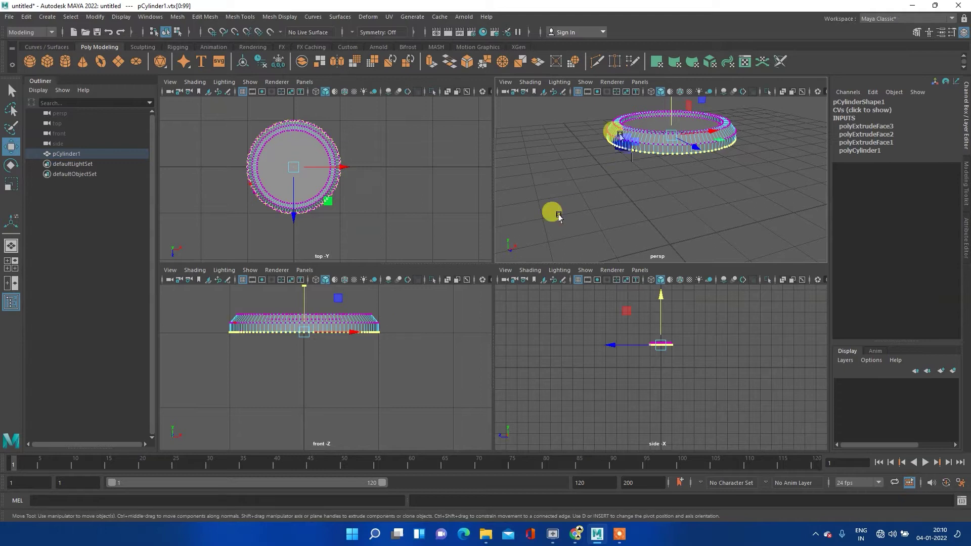
{"action": "right_click_drag", "start_coordinate": [621, 138], "coordinate": [633, 147]}
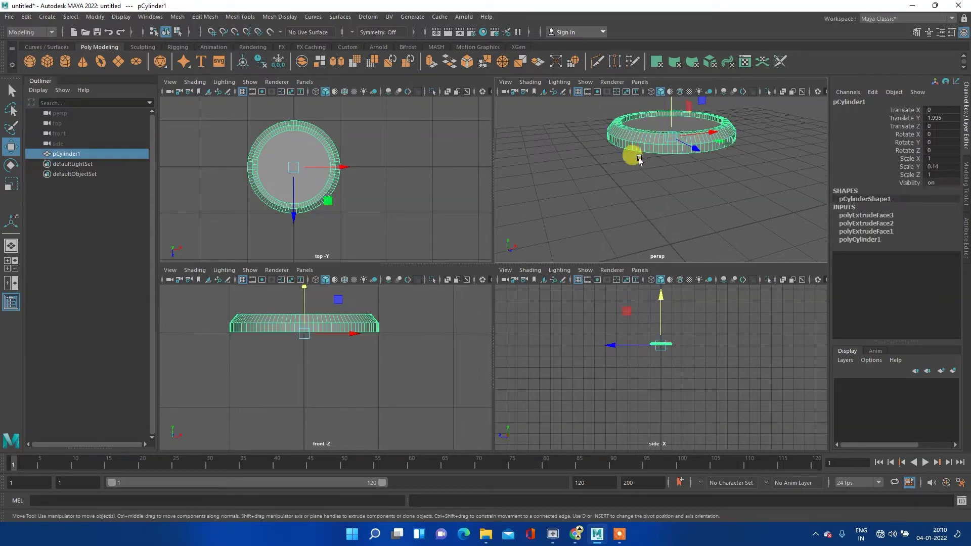
{"action": "key", "text": "space"}
{"action": "left_click_drag", "start_coordinate": [522, 281], "coordinate": [552, 238], "text": "alt"}
{"action": "key", "text": "space"}
{"action": "mouse_move", "coordinate": [581, 163]}
{"action": "left_mouse_down"}
{"action": "mouse_move", "coordinate": [563, 248]}
{"action": "mouse_move", "coordinate": [590, 157]}
{"action": "mouse_move", "coordinate": [595, 170]}
{"action": "mouse_move", "coordinate": [515, 315]}
{"action": "mouse_move", "coordinate": [496, 255]}
{"action": "left_mouse_up"}
{"action": "key", "text": "space"}
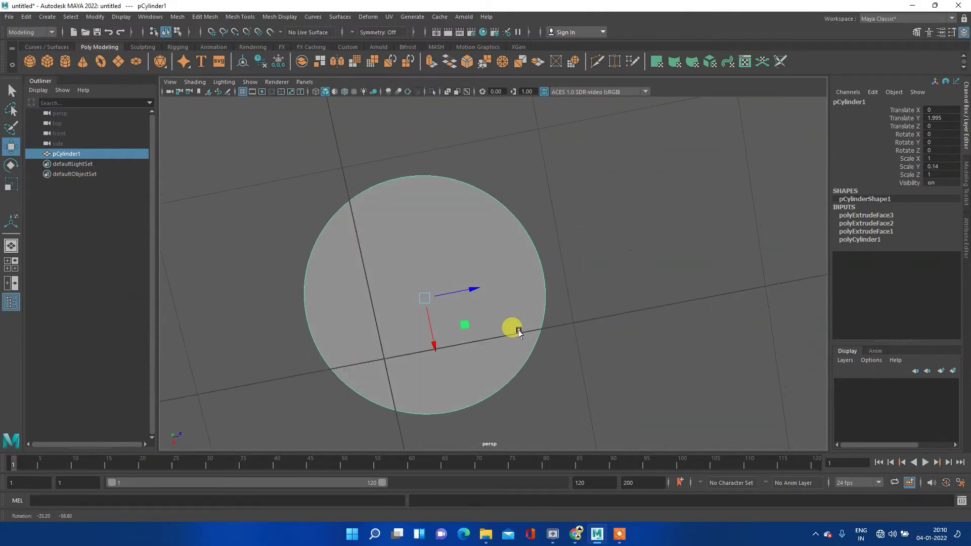
{"action": "right_click", "coordinate": [459, 249]}
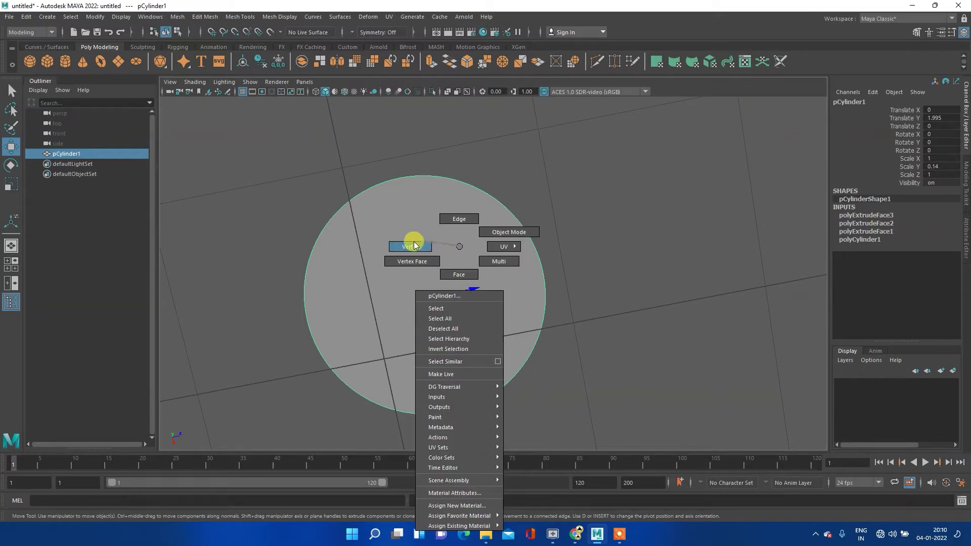
- Select the cylinder's cap face in face mode and extrude it
{"action": "left_click", "coordinate": [467, 278]}
{"action": "left_click", "coordinate": [420, 269]}
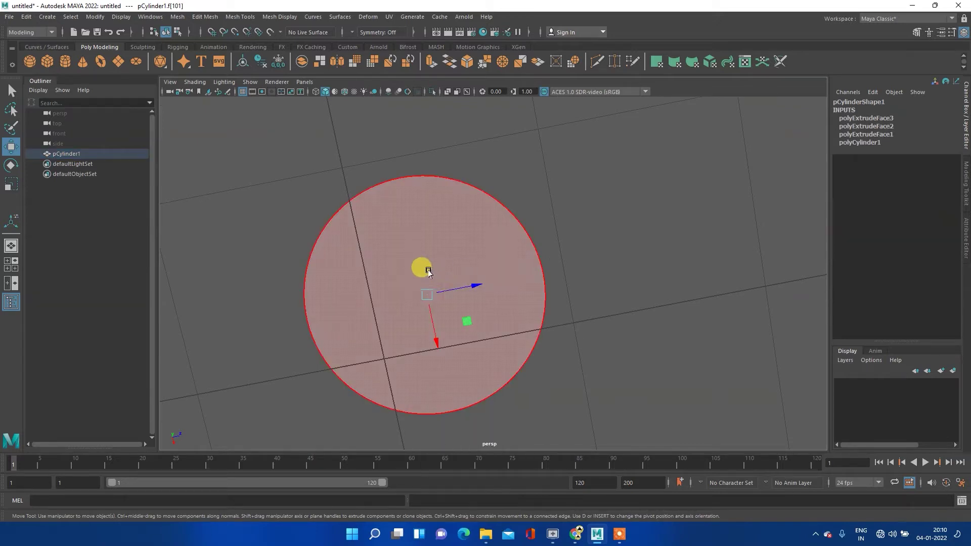
{"action": "left_click", "coordinate": [425, 245]}
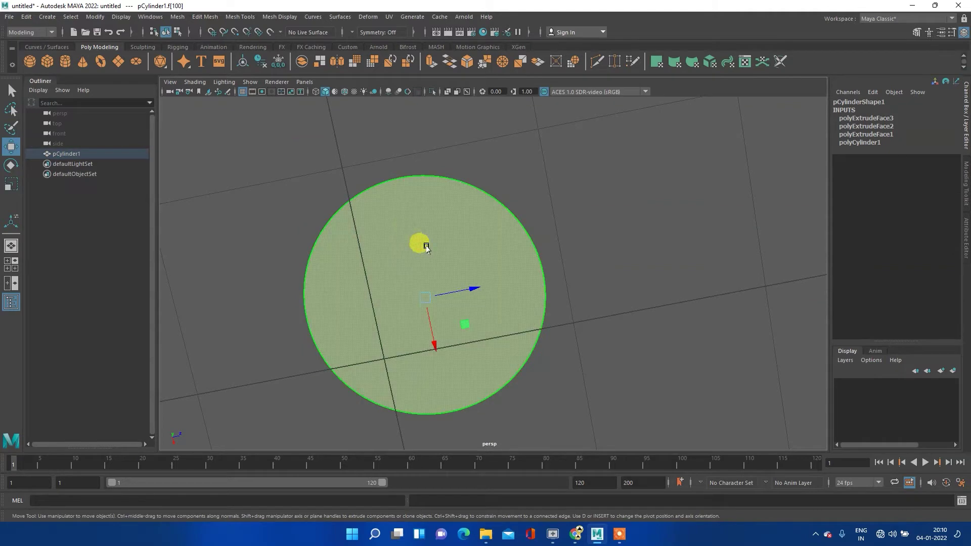
{"action": "right_click", "coordinate": [416, 230], "text": "shift"}
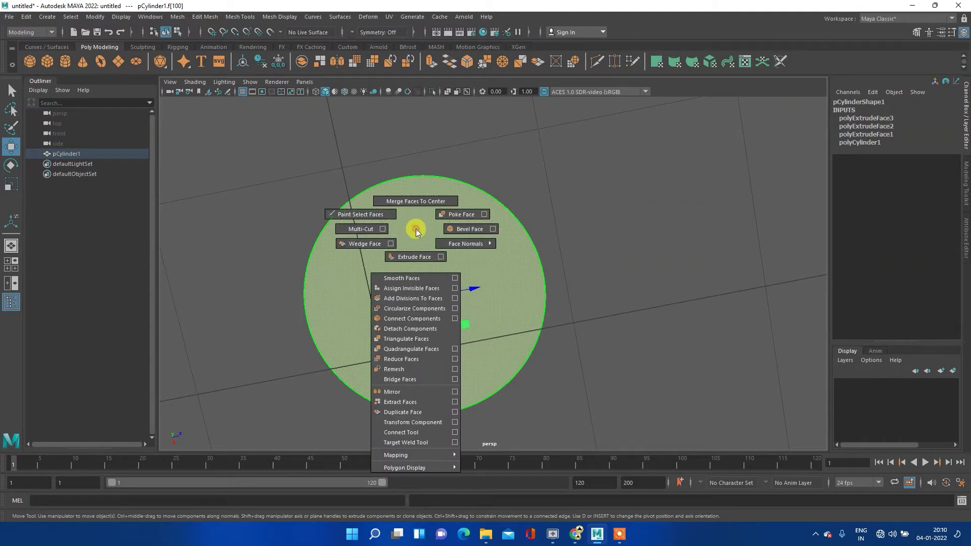
{"action": "left_click", "coordinate": [414, 258]}
- Scale the extruded cap in to 0.983 to leave a thin rim around its edge
{"action": "mouse_move", "coordinate": [547, 282]}
{"action": "left_mouse_down", "text": "alt"}
{"action": "mouse_move", "coordinate": [607, 255]}
{"action": "mouse_move", "coordinate": [584, 275]}
{"action": "left_mouse_up", "text": "alt"}
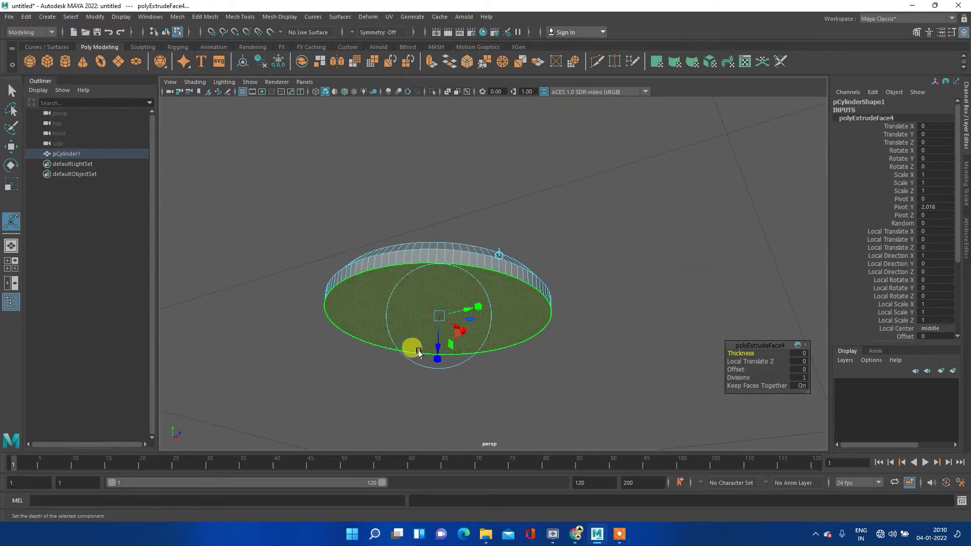
{"action": "left_click", "coordinate": [438, 361]}
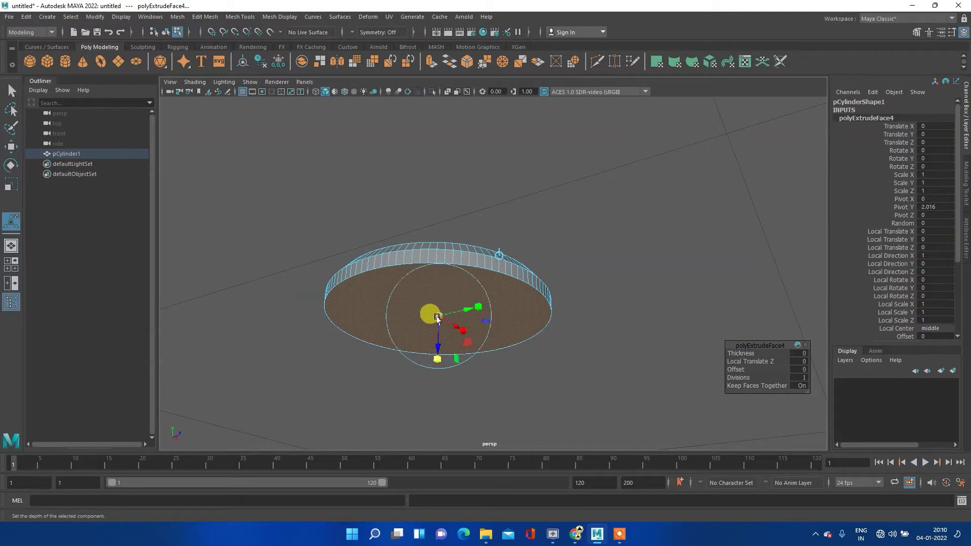
{"action": "left_click_drag", "start_coordinate": [438, 317], "coordinate": [436, 318]}
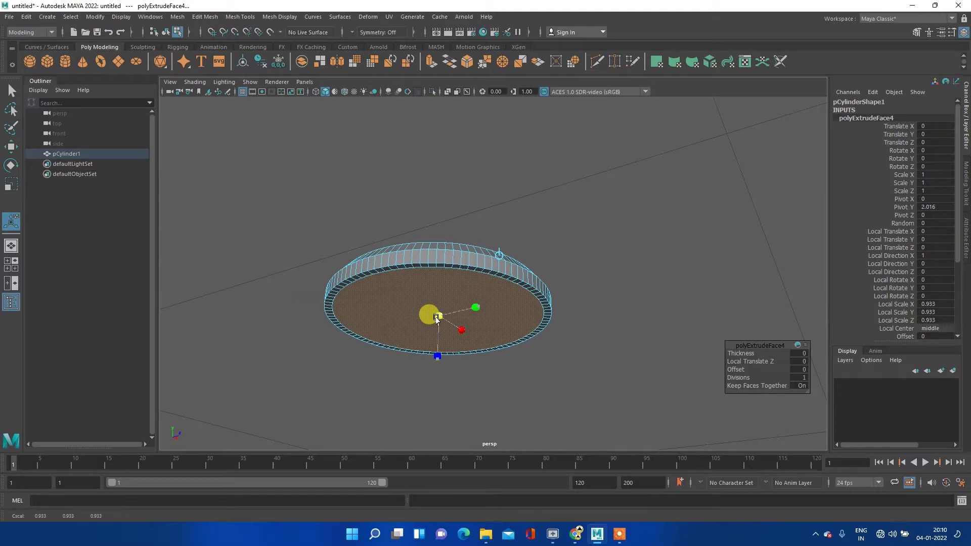
{"action": "left_click_drag", "start_coordinate": [436, 319], "coordinate": [438, 318]}
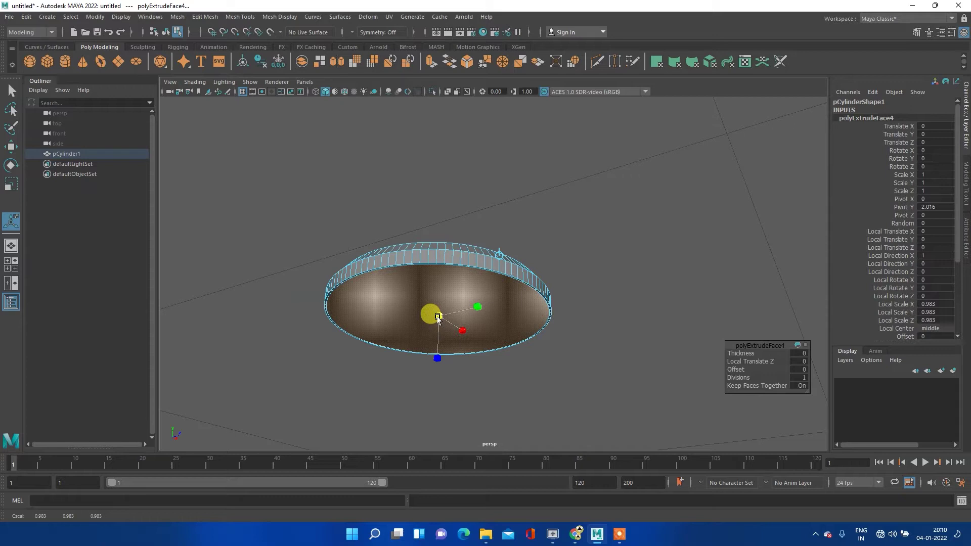
{"action": "mouse_move", "coordinate": [450, 357]}
{"action": "left_mouse_down", "text": "alt"}
{"action": "mouse_move", "coordinate": [483, 285]}
{"action": "mouse_move", "coordinate": [470, 263]}
{"action": "left_mouse_up", "text": "alt"}
{"action": "middle_click_drag", "start_coordinate": [454, 263], "coordinate": [518, 272], "text": "alt"}
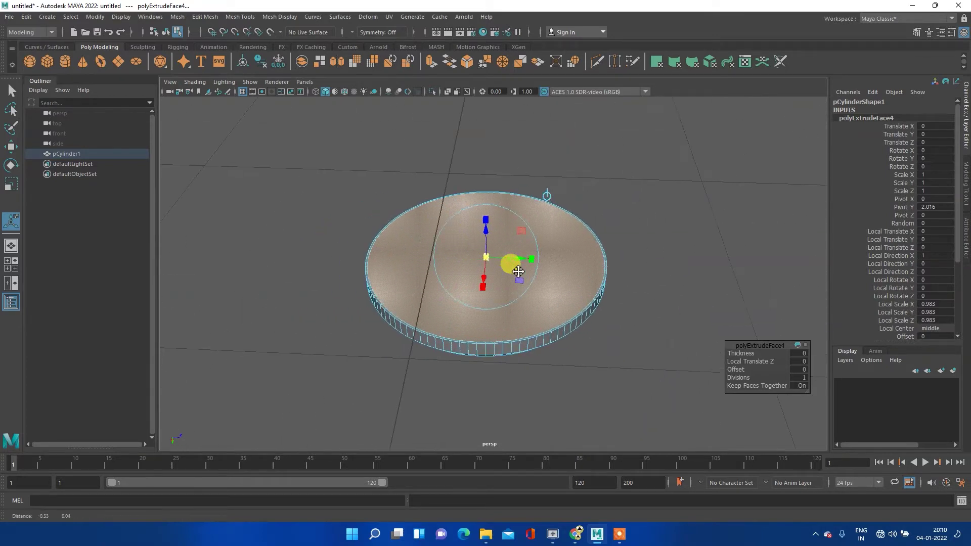
{"action": "scroll", "coordinate": [517, 269], "scroll_direction": "up", "scroll_amount": 3}
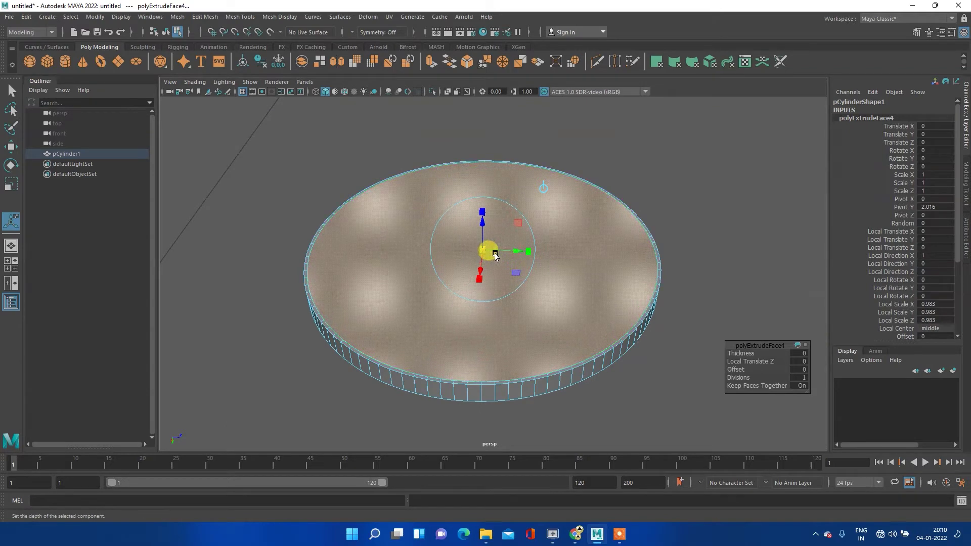
{"action": "right_click", "coordinate": [366, 250], "text": "shift"}
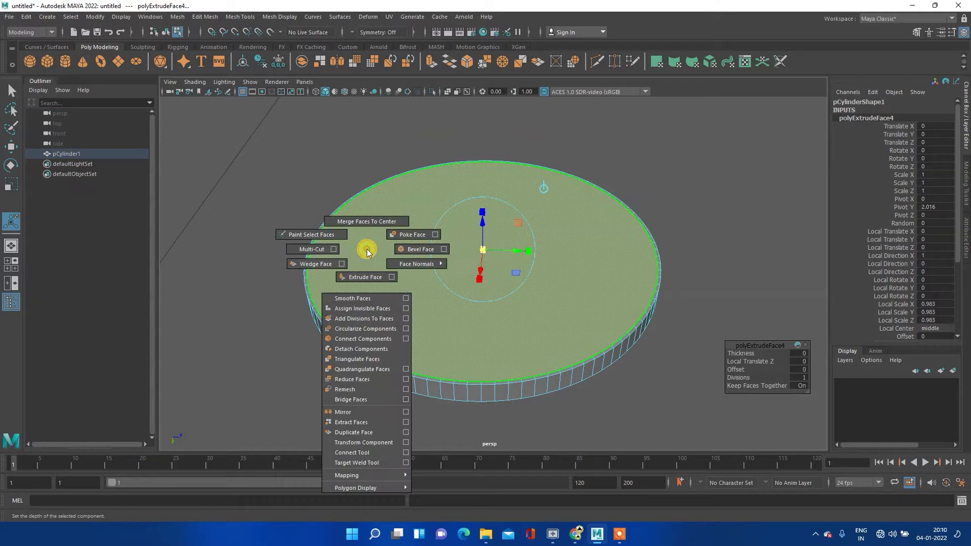
- Extrude the top cap face again, keeping it full width but scaled to 0.962 in Z
{"action": "left_click", "coordinate": [366, 277]}
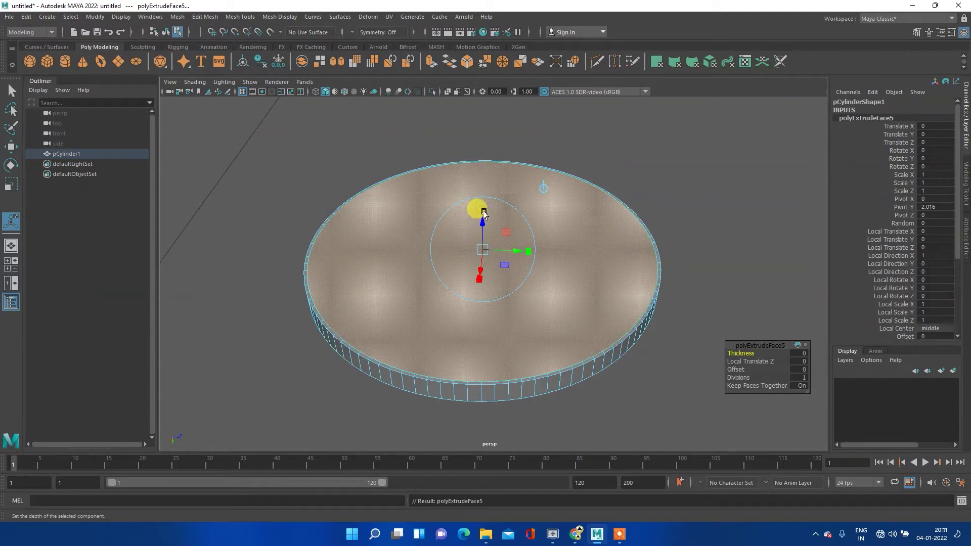
{"action": "left_click_drag", "start_coordinate": [482, 215], "coordinate": [482, 250]}
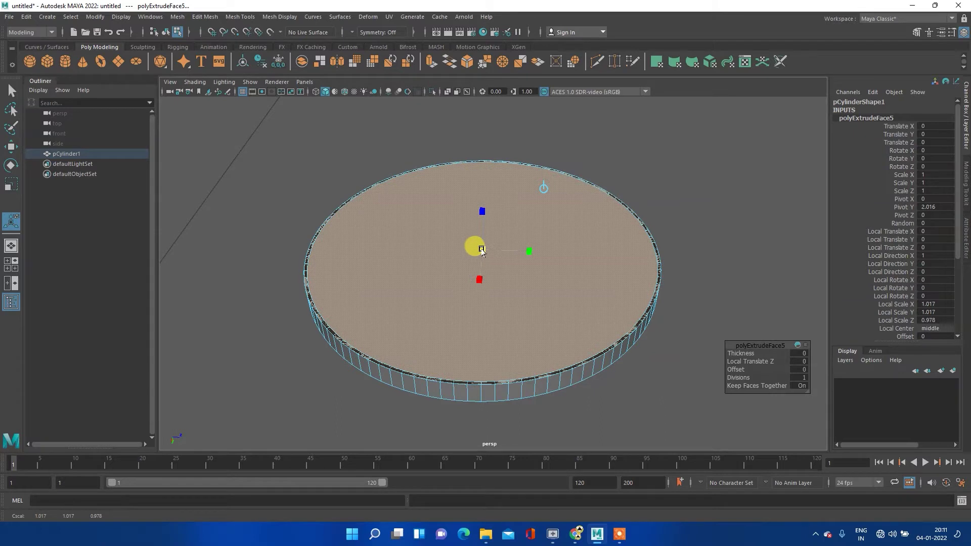
{"action": "left_click_drag", "start_coordinate": [482, 250], "coordinate": [481, 249]}
{"action": "left_click_drag", "start_coordinate": [481, 249], "coordinate": [481, 249]}
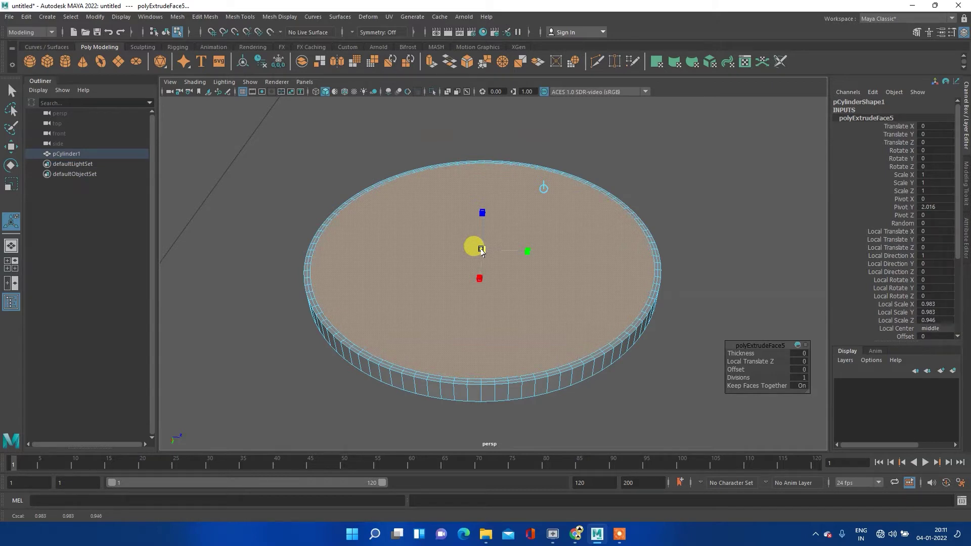
{"action": "scroll", "coordinate": [476, 251], "scroll_direction": "up", "scroll_amount": 2}
{"action": "scroll", "coordinate": [473, 253], "scroll_direction": "up", "scroll_amount": 2}
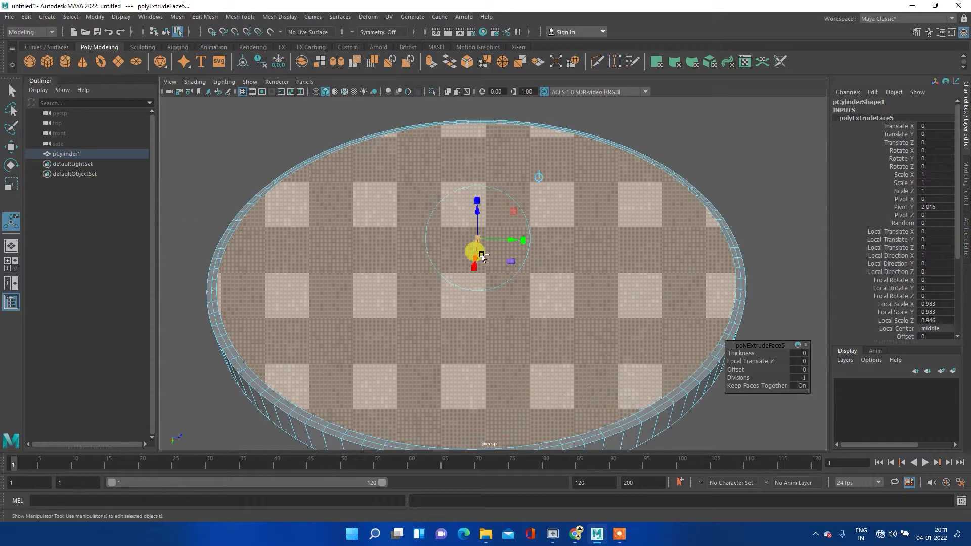
{"action": "left_click_drag", "start_coordinate": [471, 237], "coordinate": [476, 241]}
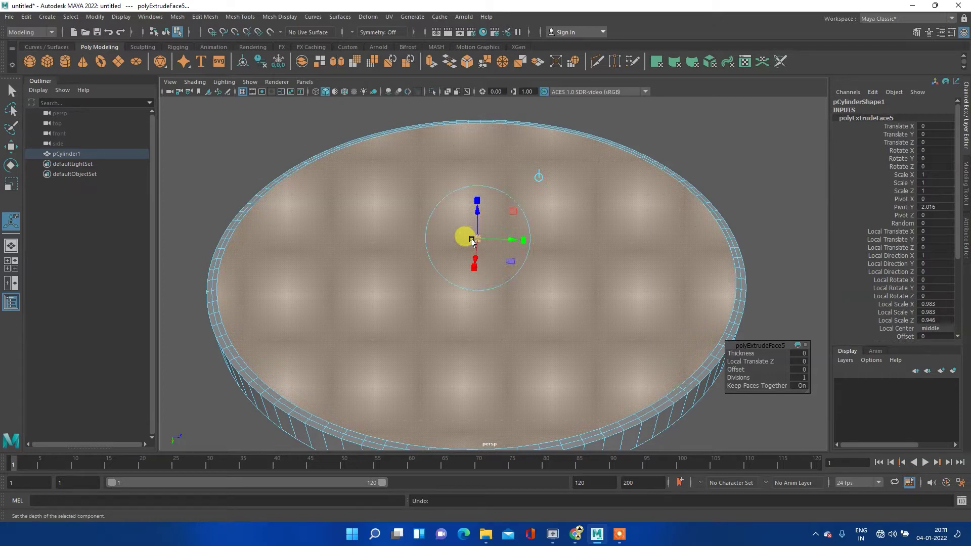
{"action": "key", "text": "ctrl+z"}
{"action": "right_click", "coordinate": [387, 273]}
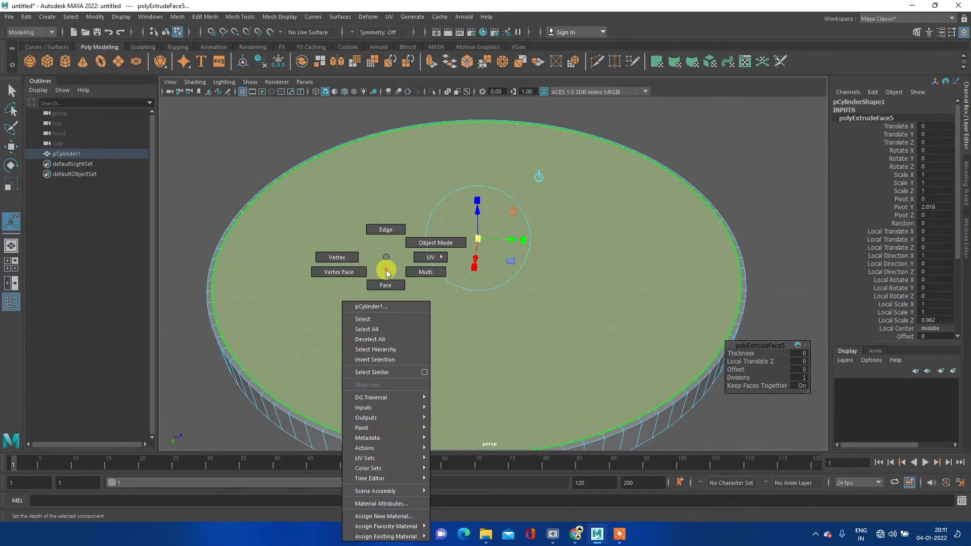
- Reselect the cylinder and select its top cap face
{"action": "left_click", "coordinate": [427, 244]}
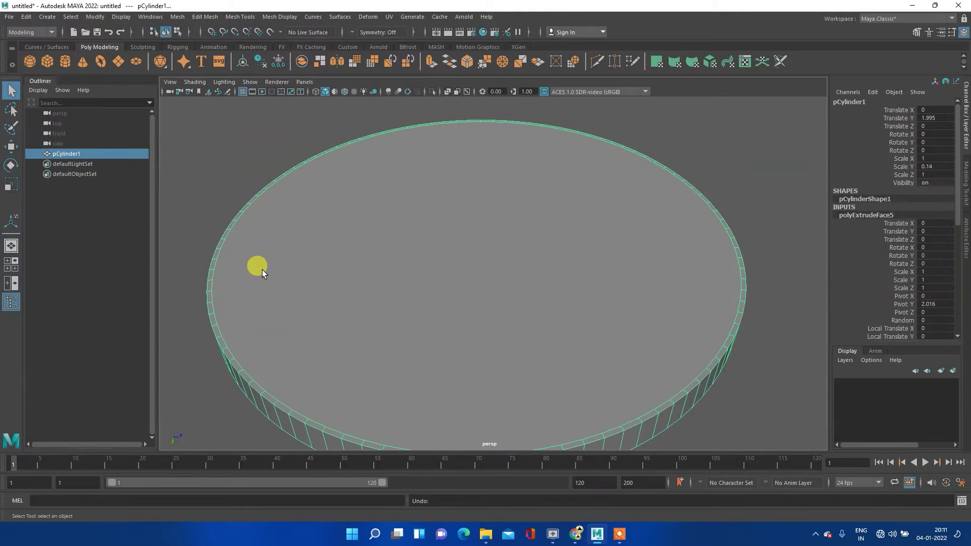
{"action": "left_click", "coordinate": [214, 183]}
{"action": "left_click", "coordinate": [263, 296]}
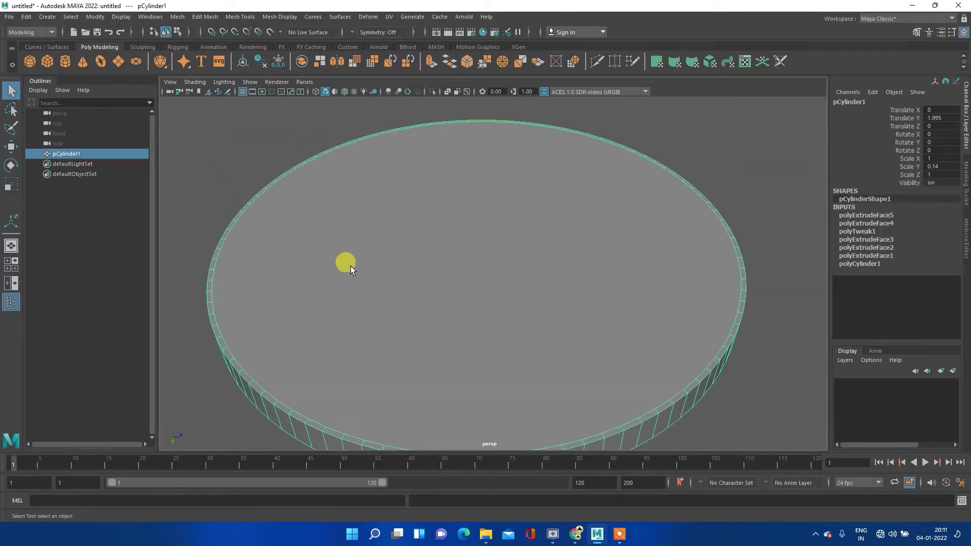
{"action": "right_click", "coordinate": [353, 226], "text": "shift"}
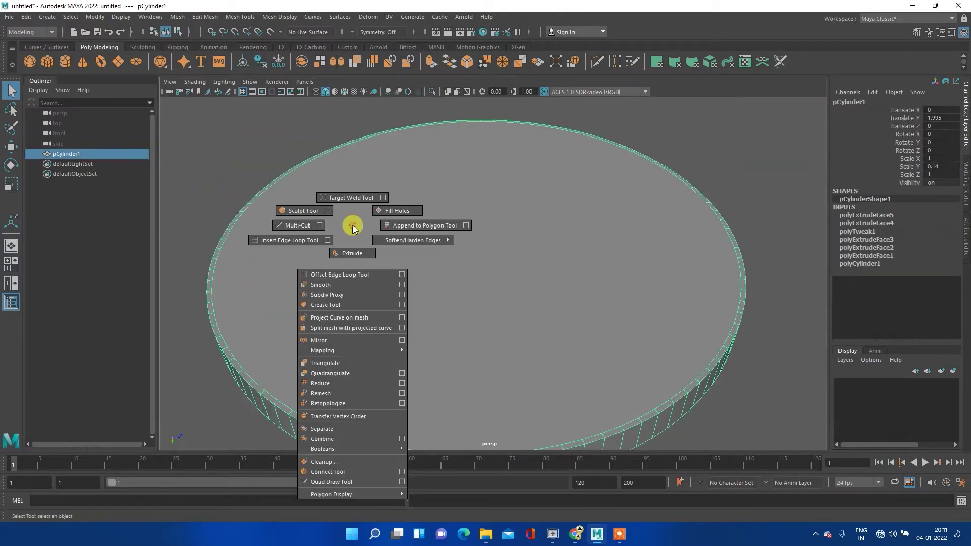
{"action": "right_click", "coordinate": [353, 226]}
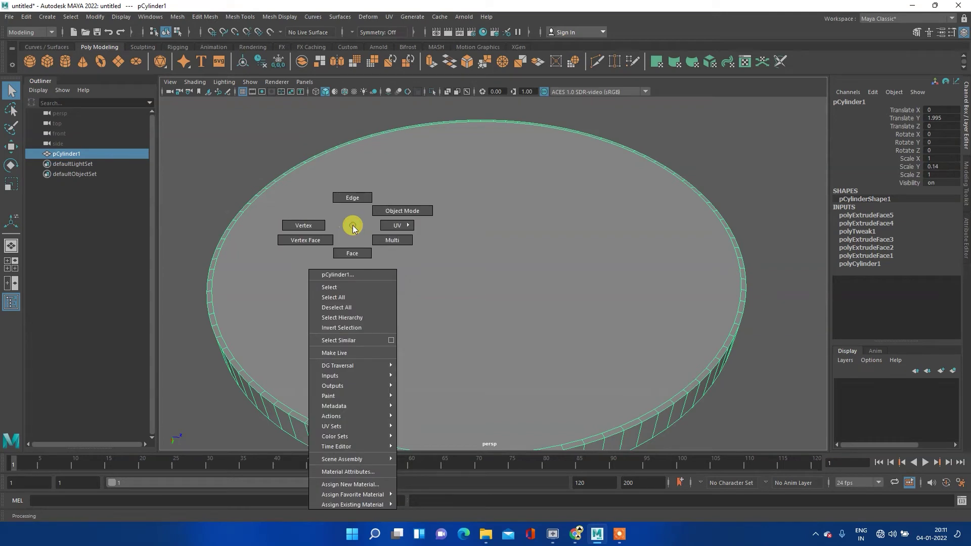
{"action": "left_click", "coordinate": [353, 253]}
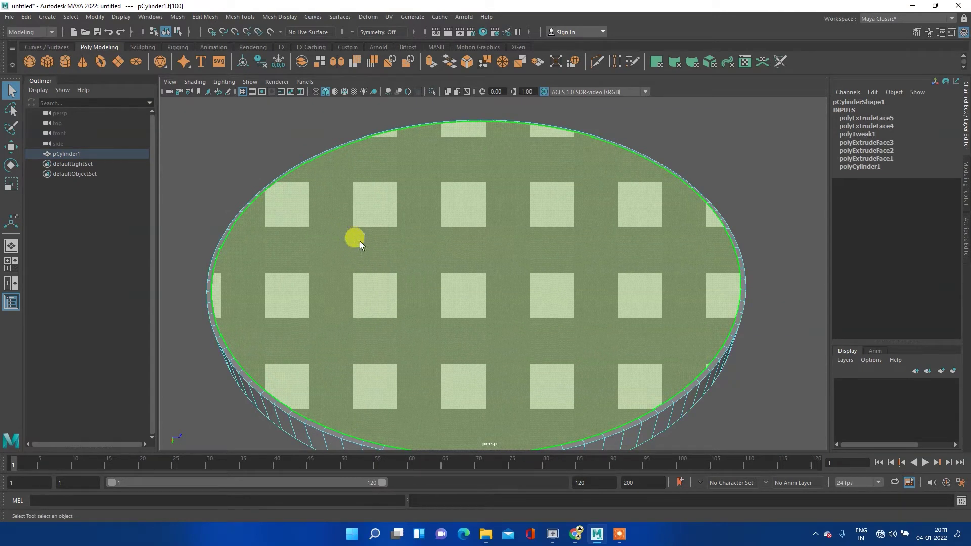
- Extrude the top face as polyExtrudeFace6 with local scale 0.983, then switch to vertex mode
{"action": "right_click", "coordinate": [358, 233], "text": "shift"}
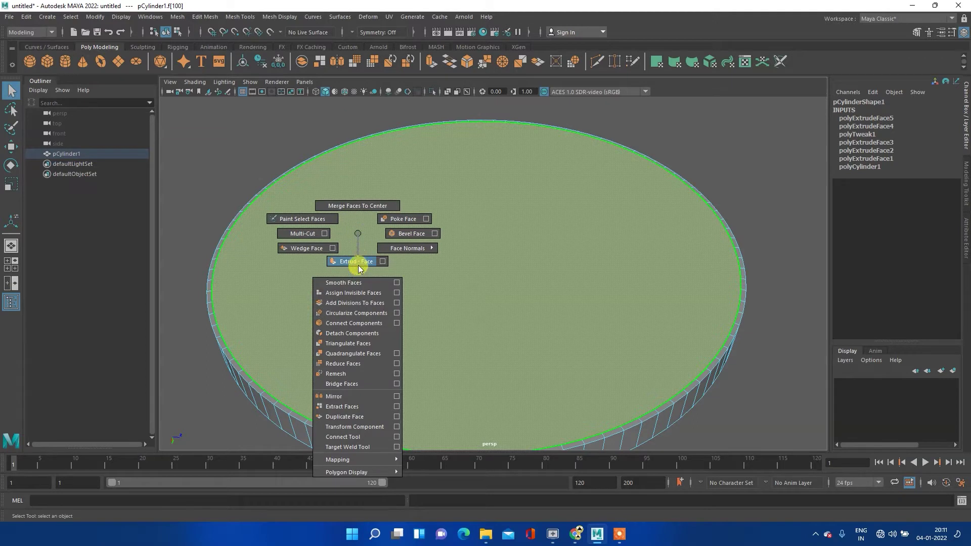
{"action": "left_click", "coordinate": [359, 267]}
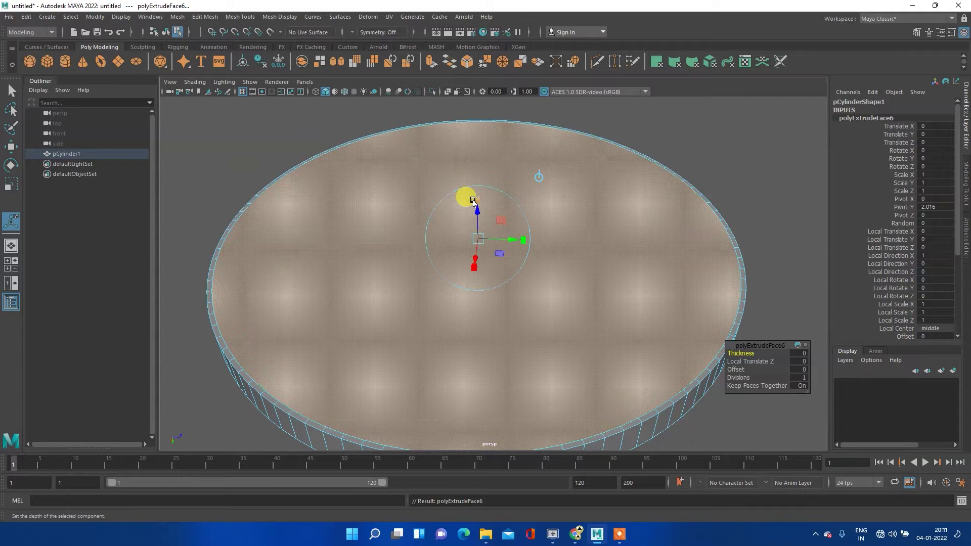
{"action": "left_click_drag", "start_coordinate": [477, 238], "coordinate": [477, 240]}
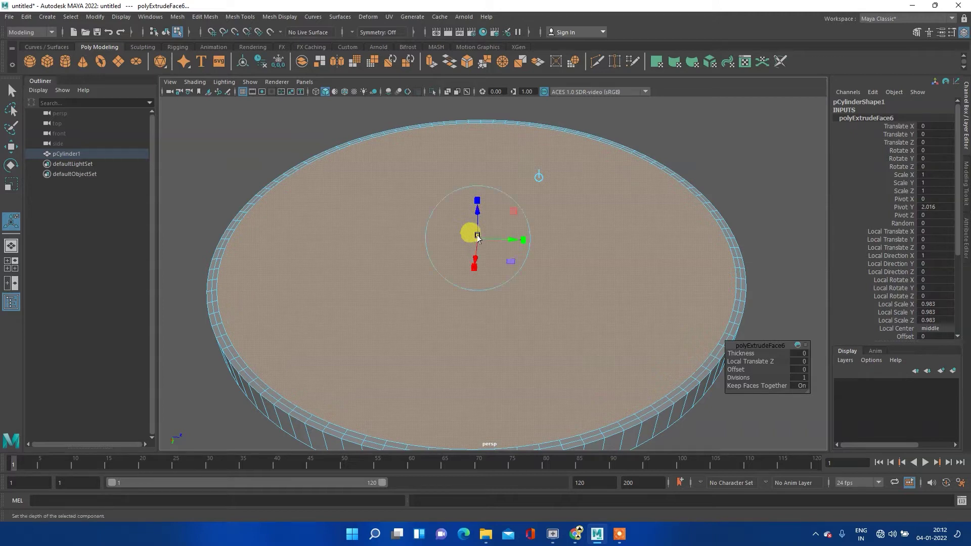
{"action": "left_click", "coordinate": [478, 237]}
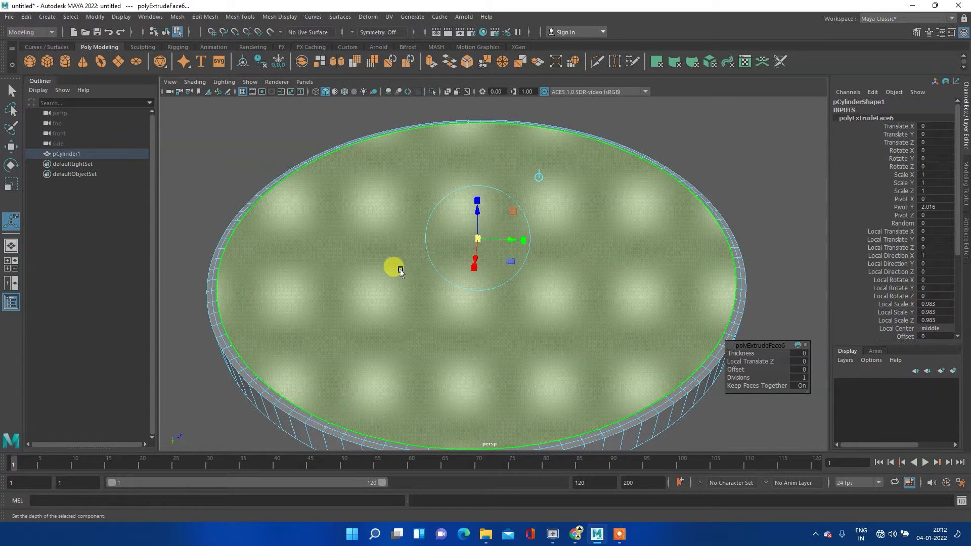
{"action": "right_click_drag", "start_coordinate": [378, 259], "coordinate": [410, 241]}
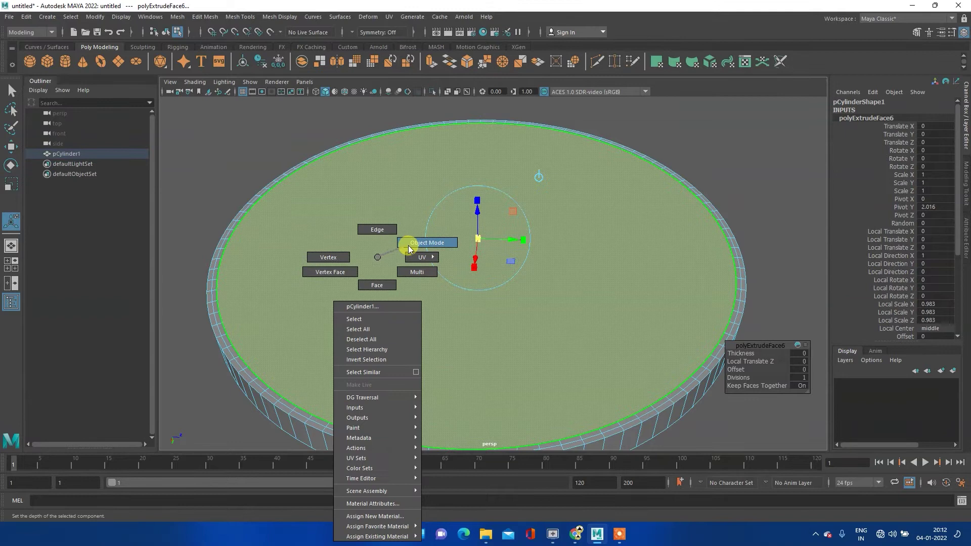
{"action": "right_click_drag", "start_coordinate": [341, 255], "coordinate": [306, 257]}
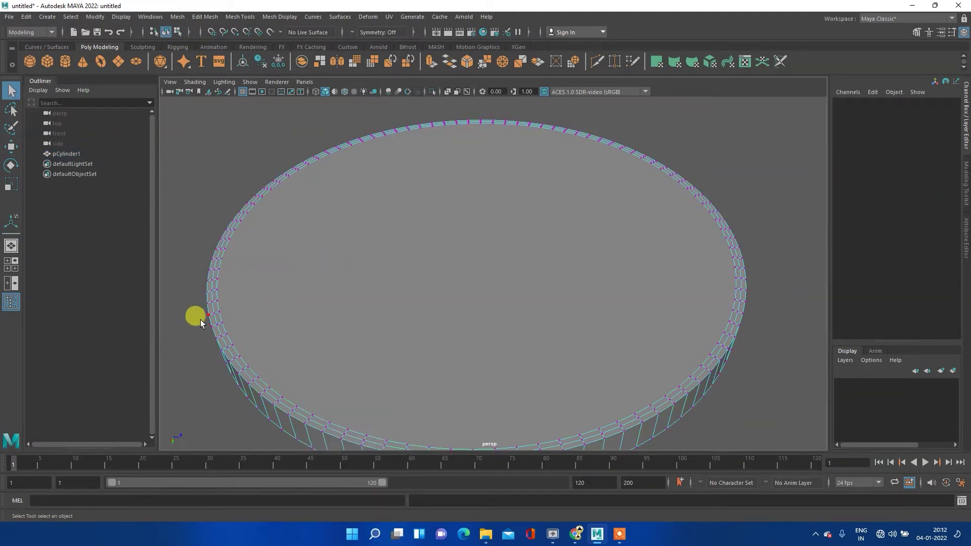
- Switch to the Move tool and select a rim vertex, framing it close up
{"action": "key", "text": "w"}
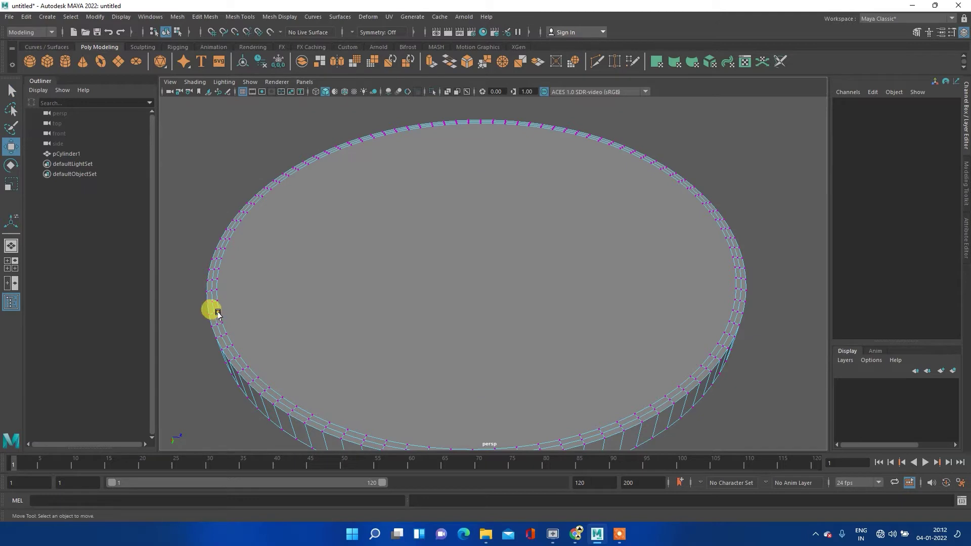
{"action": "left_click", "coordinate": [218, 312]}
{"action": "key", "text": "f"}
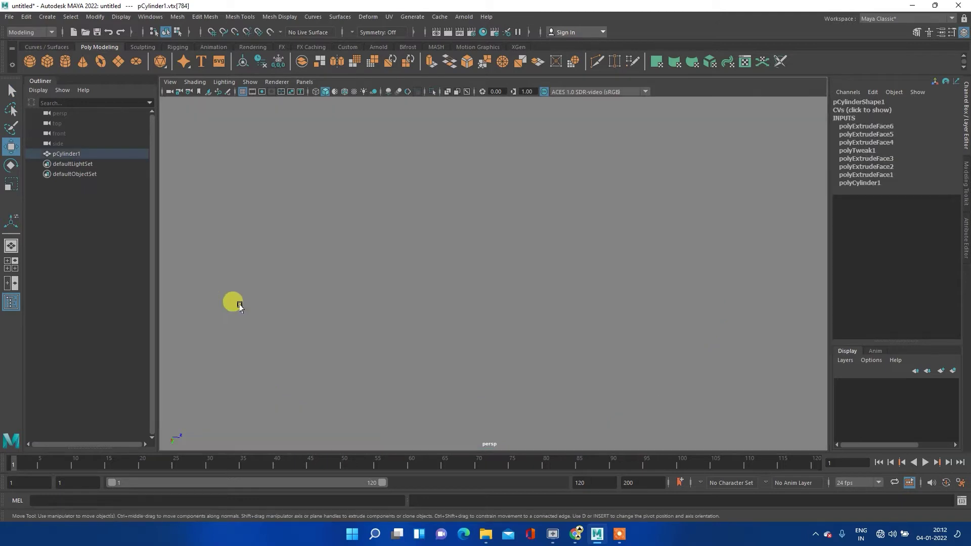
{"action": "scroll", "coordinate": [434, 310], "scroll_direction": "down", "scroll_amount": 2}
{"action": "scroll", "coordinate": [292, 293], "scroll_direction": "down", "scroll_amount": 3}
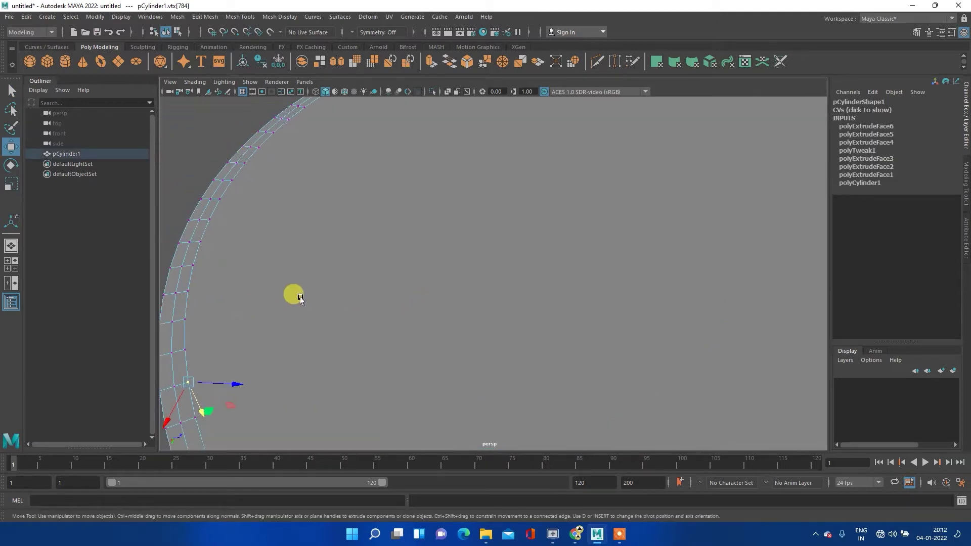
{"action": "scroll", "coordinate": [427, 247], "scroll_direction": "down", "scroll_amount": 3}
{"action": "scroll", "coordinate": [407, 236], "scroll_direction": "down", "scroll_amount": 1}
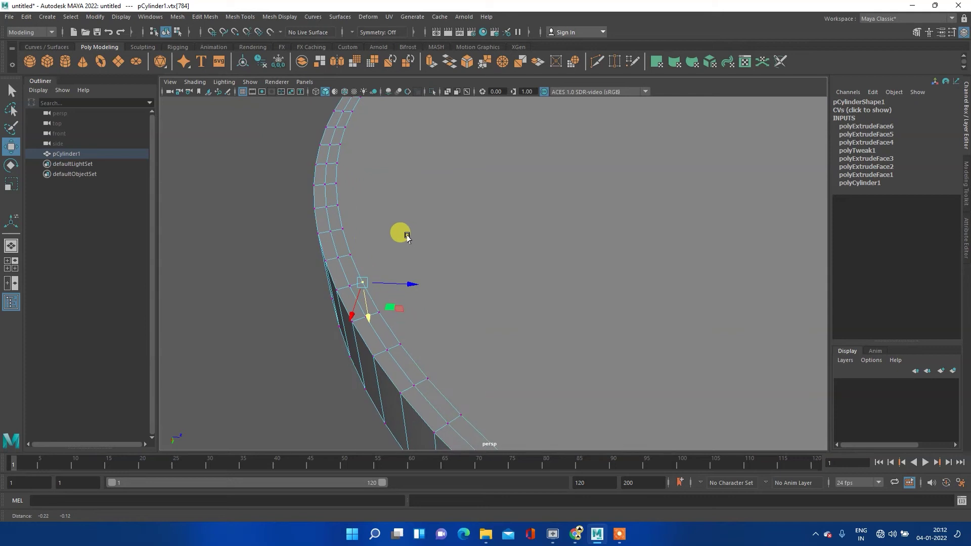
{"action": "left_click", "coordinate": [349, 256], "text": "shift"}
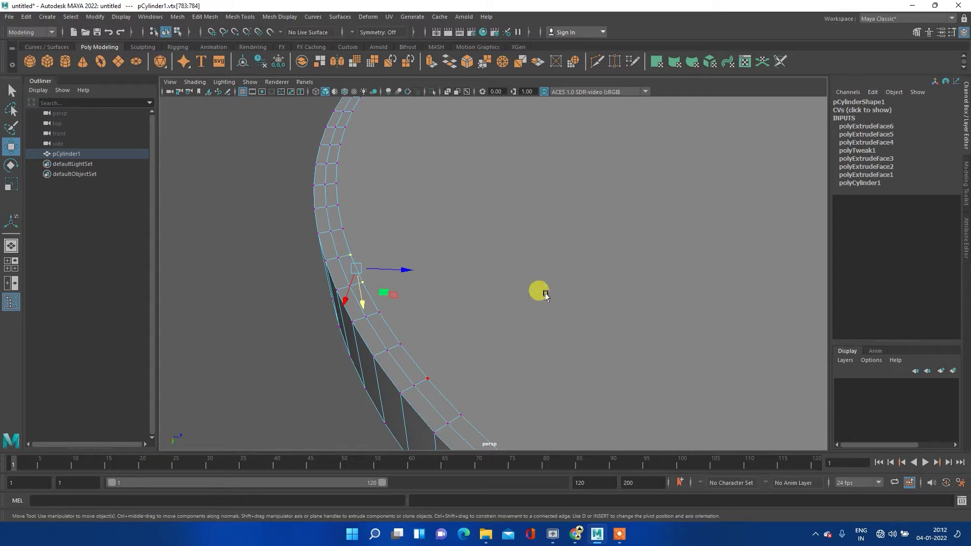
{"action": "key", "text": "ctrl+z"}
- Select two neighbouring vertices on the disc's outer rim and frame the whole ring
{"action": "left_click", "coordinate": [379, 311]}
{"action": "left_click", "coordinate": [359, 284]}
{"action": "left_click", "coordinate": [349, 256], "text": "shift"}
{"action": "left_click_drag", "start_coordinate": [375, 308], "coordinate": [399, 349]}
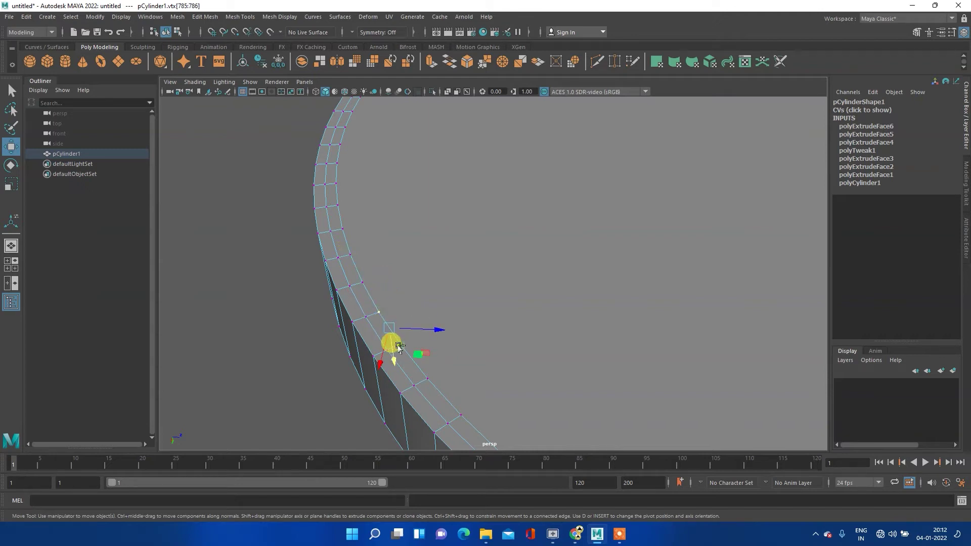
{"action": "scroll", "coordinate": [445, 330], "scroll_direction": "down", "scroll_amount": 3}
{"action": "left_click", "coordinate": [495, 331], "text": "shift"}
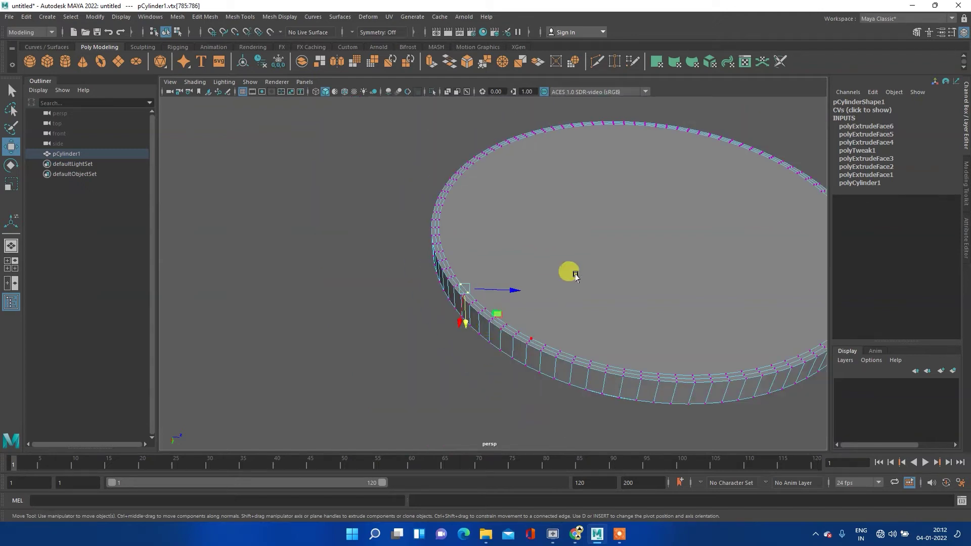
{"action": "key", "text": "a"}
{"action": "right_click_drag", "start_coordinate": [389, 225], "coordinate": [439, 201]}
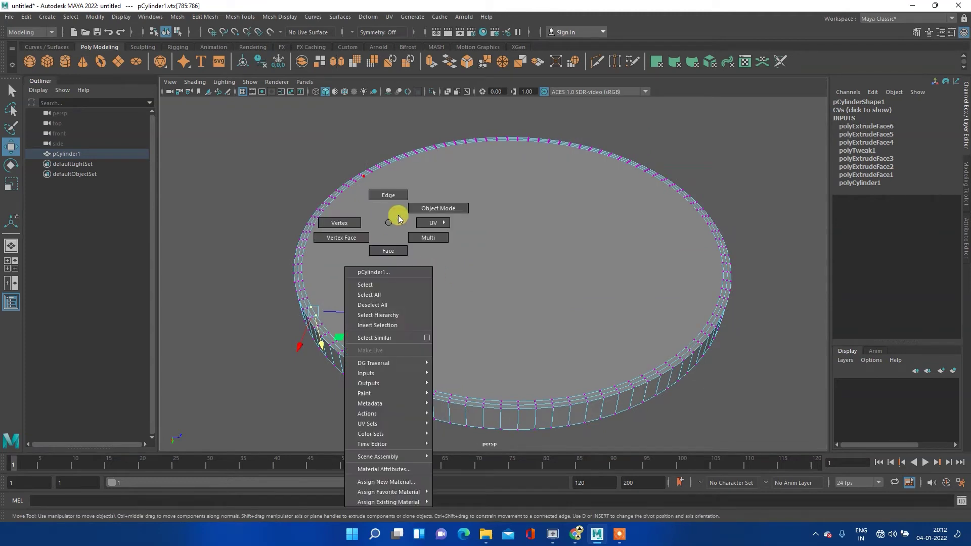
- Leave vertex mode, try a few rim edges, then select the recessed top face f[100]
{"action": "scroll", "coordinate": [340, 322], "scroll_direction": "up", "scroll_amount": 3}
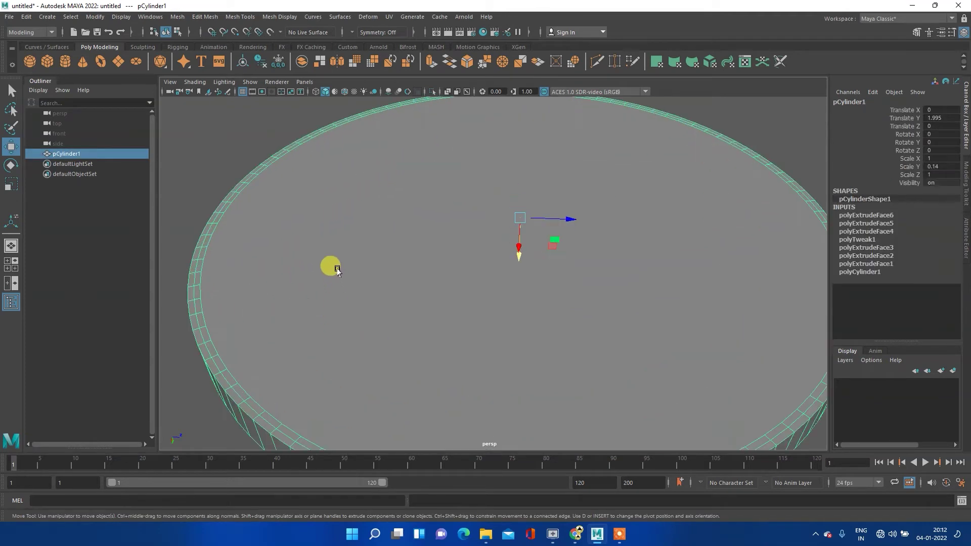
{"action": "right_click_drag", "start_coordinate": [265, 257], "coordinate": [265, 292]}
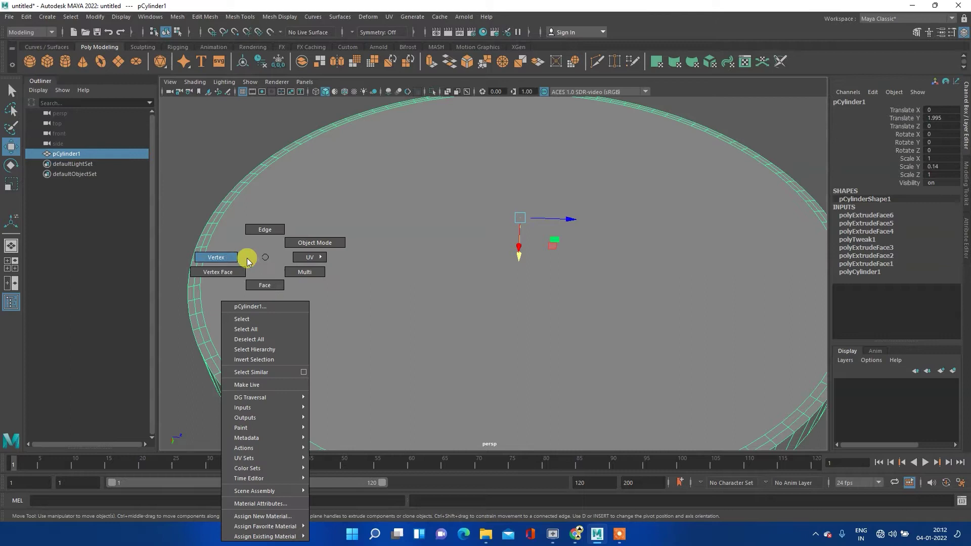
{"action": "left_click", "coordinate": [206, 305]}
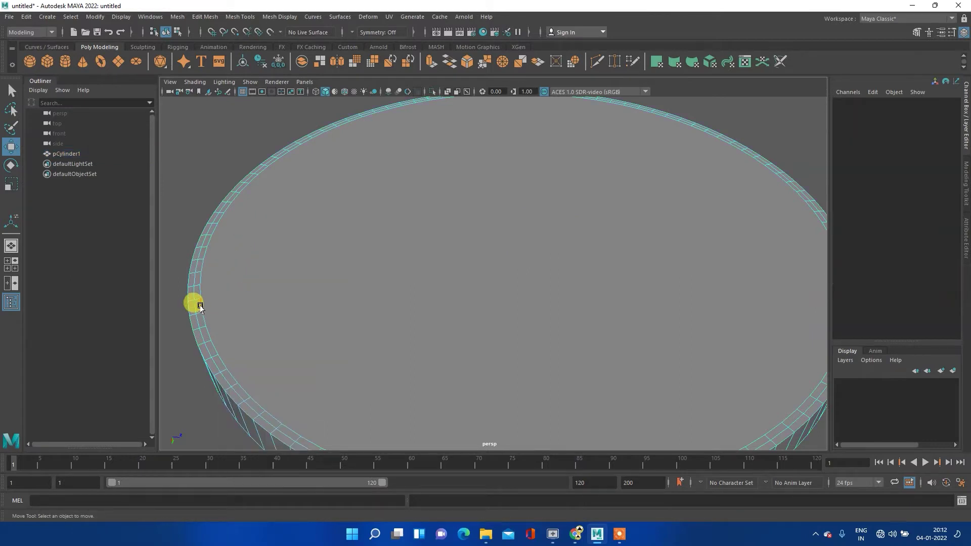
{"action": "left_click", "coordinate": [201, 305]}
{"action": "left_click", "coordinate": [201, 288], "text": "ctrl+shift"}
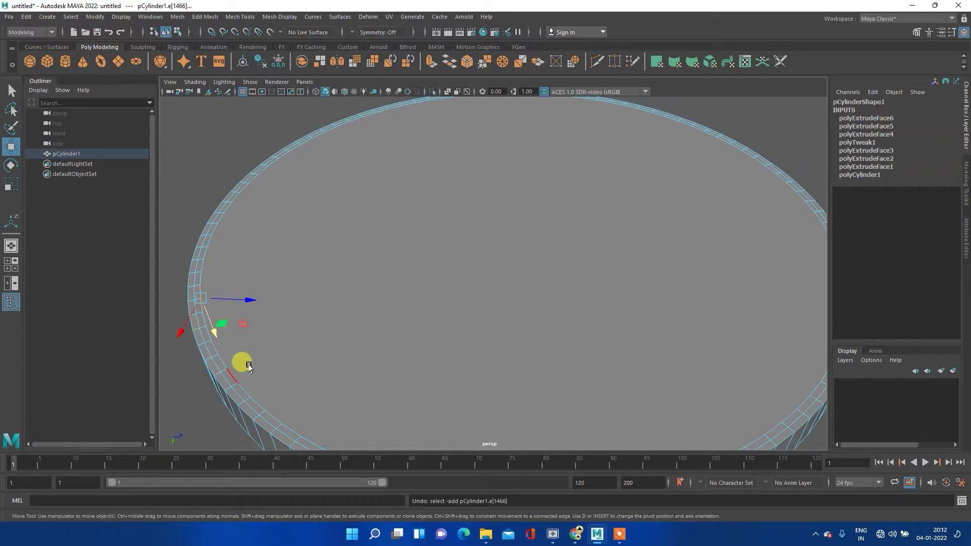
{"action": "right_click", "coordinate": [295, 286]}
{"action": "left_click", "coordinate": [325, 266]}
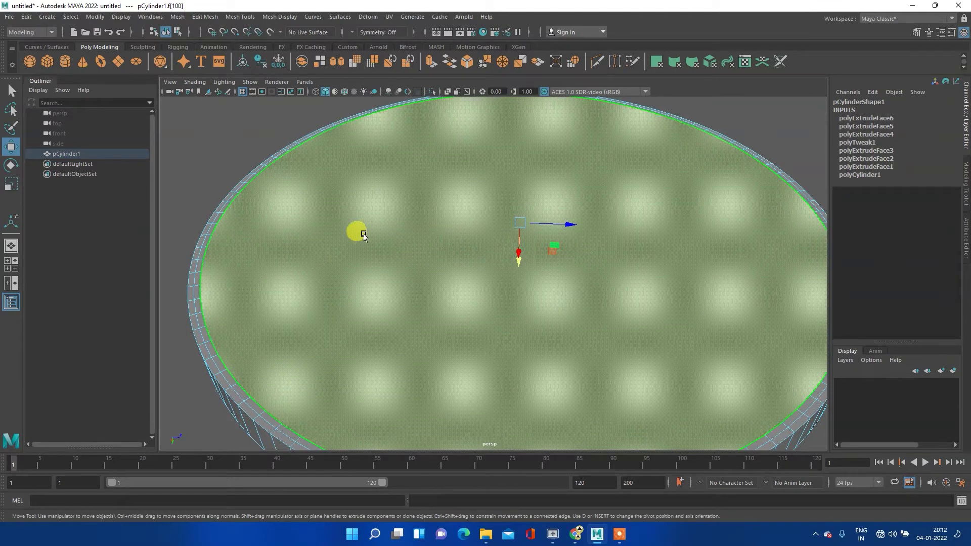
{"action": "scroll", "coordinate": [418, 243], "scroll_direction": "down", "scroll_amount": 1}
{"action": "scroll", "coordinate": [422, 245], "scroll_direction": "down", "scroll_amount": 2}
{"action": "scroll", "coordinate": [425, 246], "scroll_direction": "down", "scroll_amount": 1}
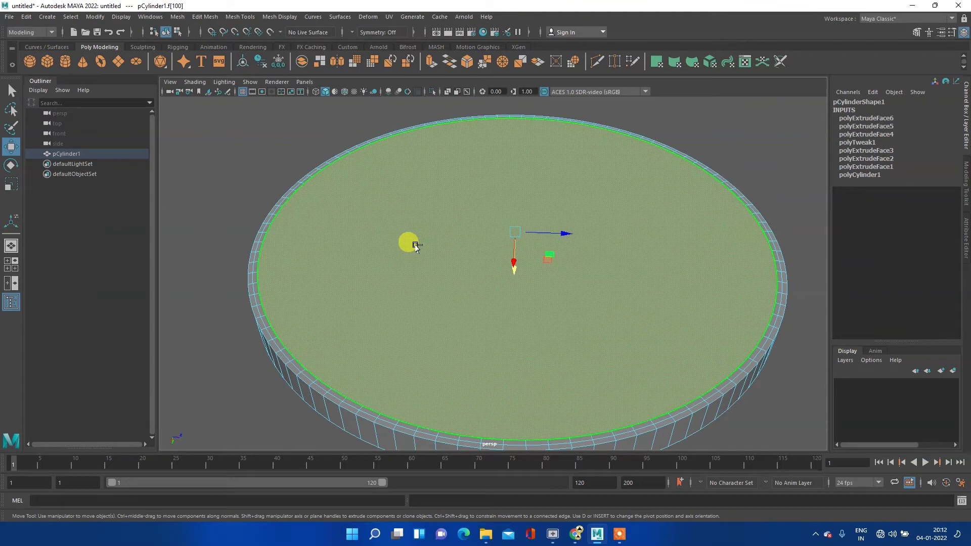
- Extrude the top face as polyExtrudeFace7, scaling it to 0.95 and raising it 0.035
{"action": "right_click", "coordinate": [363, 229], "text": "shift"}
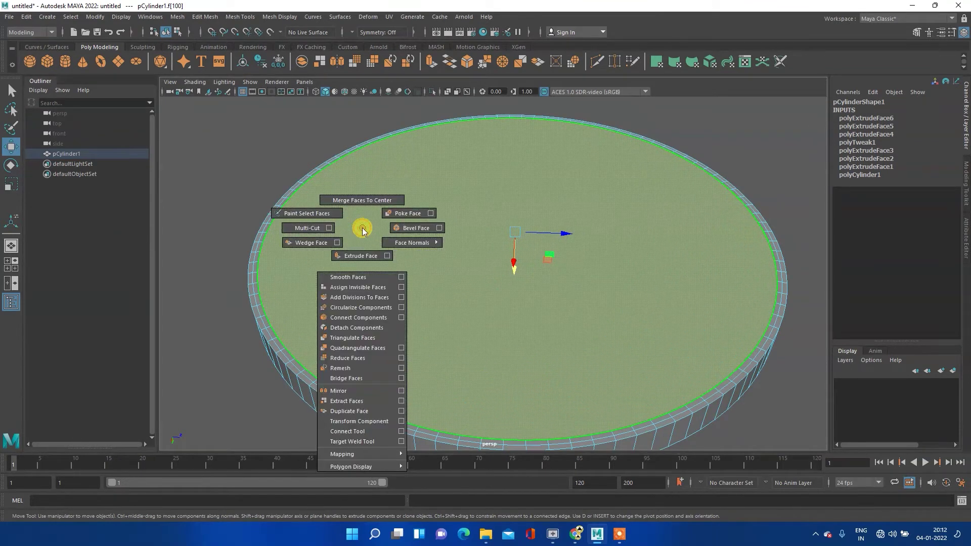
{"action": "left_click", "coordinate": [366, 262]}
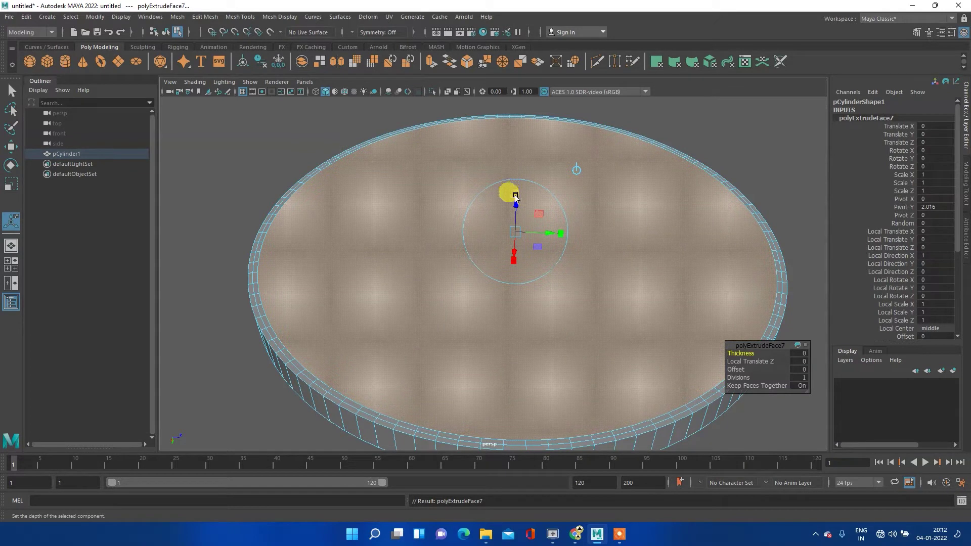
{"action": "left_click", "coordinate": [515, 230]}
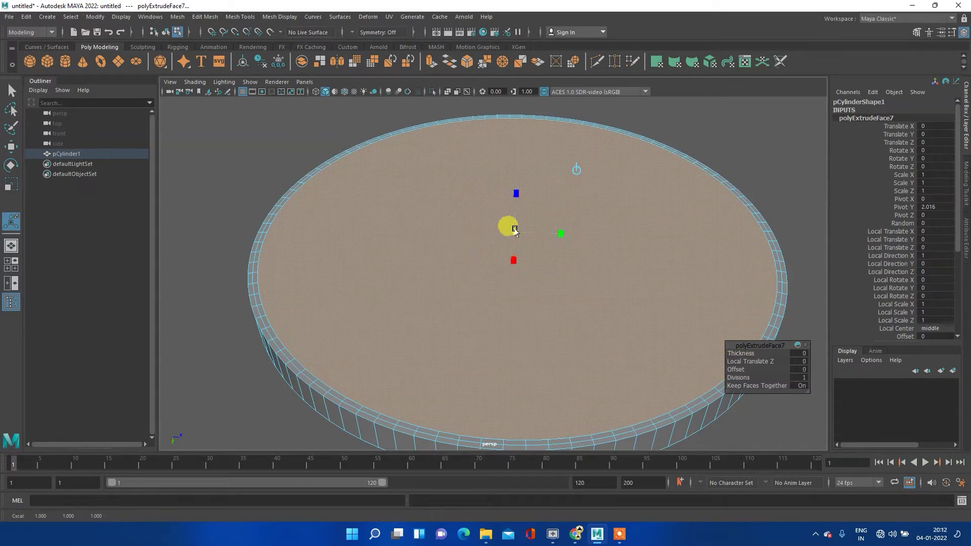
{"action": "left_click_drag", "start_coordinate": [516, 230], "coordinate": [516, 200]}
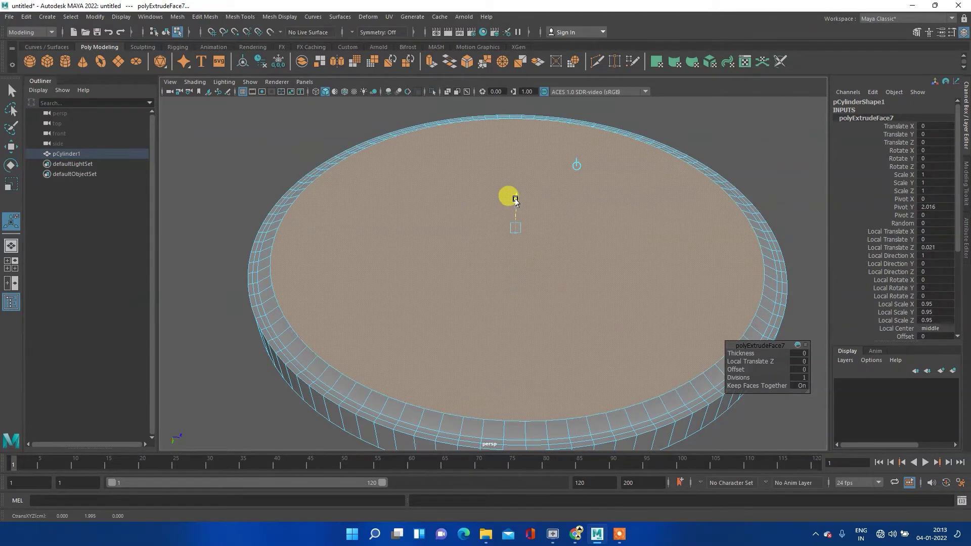
{"action": "mouse_move", "coordinate": [430, 277]}
{"action": "left_mouse_down", "text": "alt"}
{"action": "mouse_move", "coordinate": [449, 256]}
{"action": "mouse_move", "coordinate": [432, 249]}
{"action": "left_mouse_up", "text": "alt"}
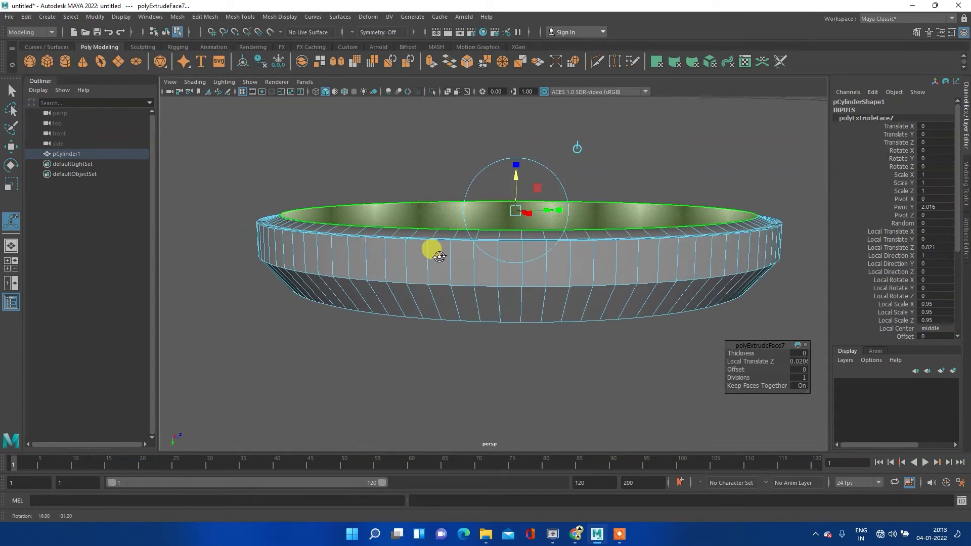
{"action": "left_click_drag", "start_coordinate": [515, 166], "coordinate": [516, 173]}
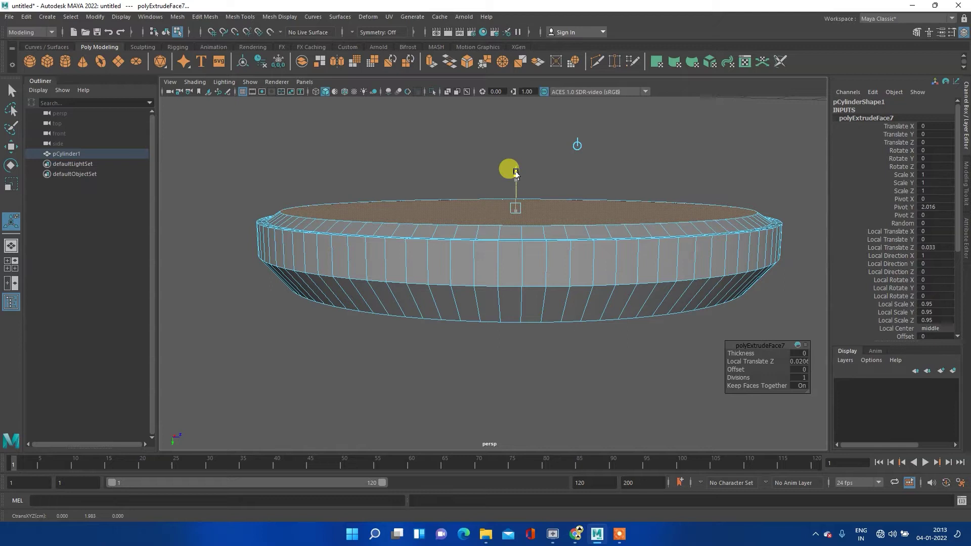
{"action": "left_click_drag", "start_coordinate": [516, 174], "coordinate": [516, 172]}
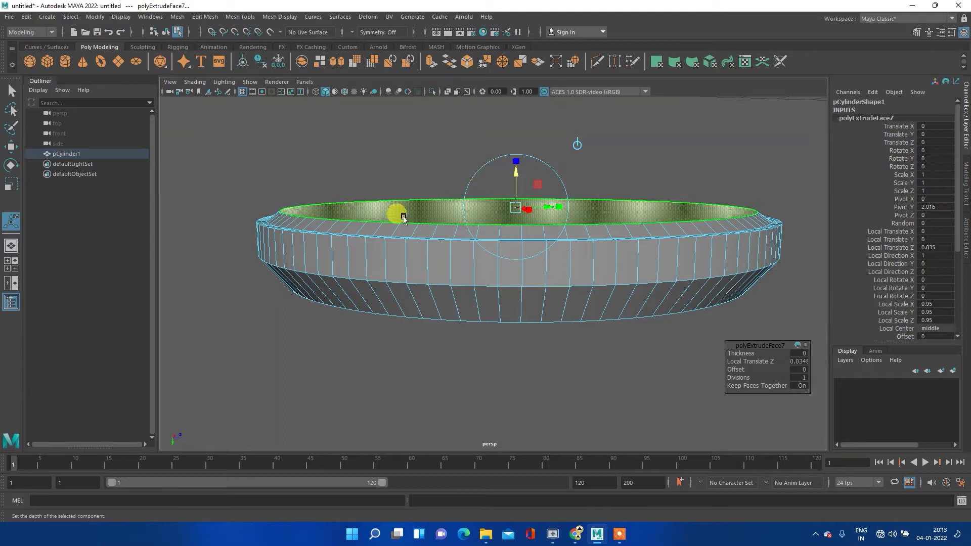
{"action": "mouse_move", "coordinate": [367, 206]}
{"action": "right_mouse_down", "text": "shift"}
{"action": "mouse_move", "coordinate": [347, 224]}
{"action": "mouse_move", "coordinate": [365, 232]}
{"action": "right_mouse_up", "text": "shift"}
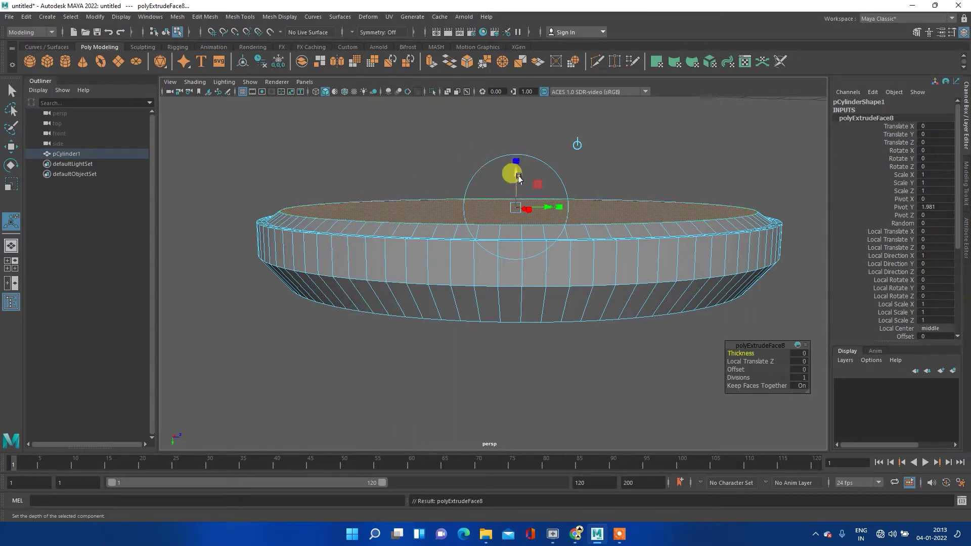
- Lift polyExtrudeFace8 by 0.008 and inset it to 0.983, then return to object mode and deselect
{"action": "left_click_drag", "start_coordinate": [519, 178], "coordinate": [515, 171]}
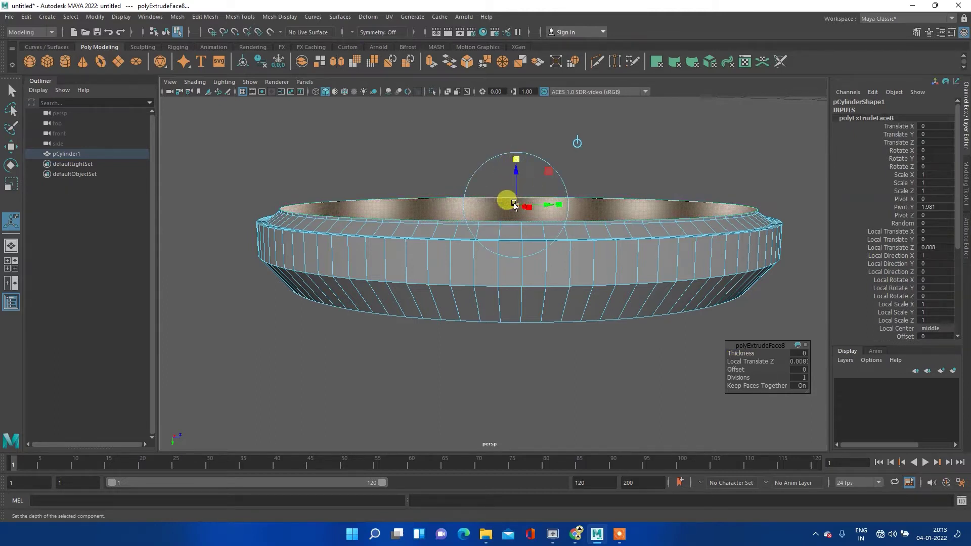
{"action": "left_click_drag", "start_coordinate": [515, 205], "coordinate": [514, 207]}
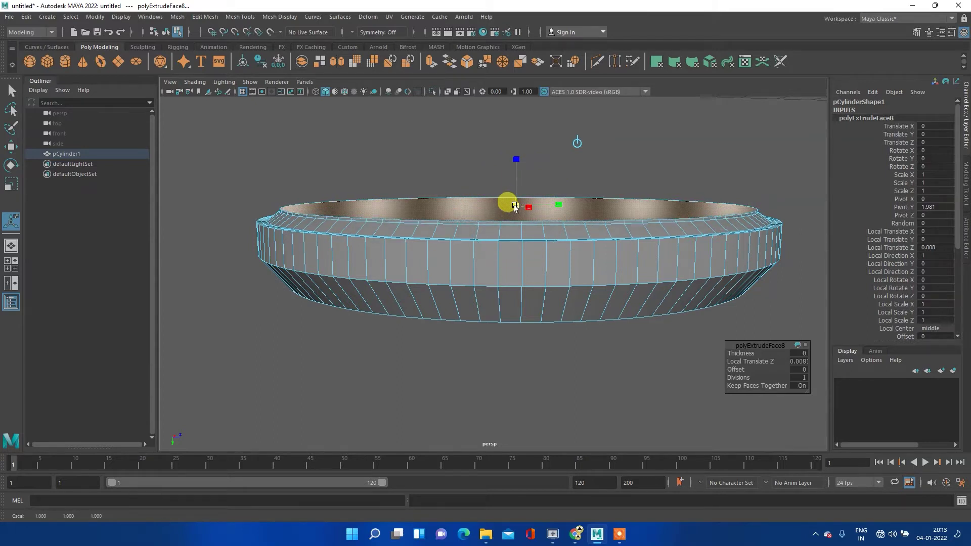
{"action": "left_click_drag", "start_coordinate": [514, 205], "coordinate": [515, 204]}
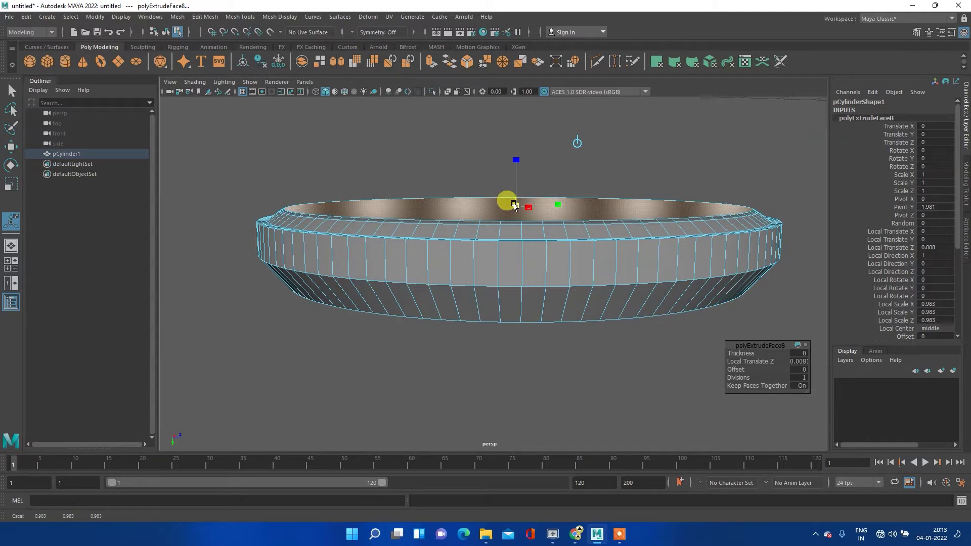
{"action": "mouse_move", "coordinate": [411, 219]}
{"action": "left_mouse_down", "text": "alt"}
{"action": "mouse_move", "coordinate": [438, 248]}
{"action": "mouse_move", "coordinate": [511, 184]}
{"action": "mouse_move", "coordinate": [540, 195]}
{"action": "mouse_move", "coordinate": [541, 221]}
{"action": "mouse_move", "coordinate": [520, 169]}
{"action": "mouse_move", "coordinate": [503, 223]}
{"action": "mouse_move", "coordinate": [520, 206]}
{"action": "left_mouse_up", "text": "alt"}
{"action": "scroll", "coordinate": [521, 207], "scroll_direction": "down", "scroll_amount": 5}
{"action": "scroll", "coordinate": [481, 260], "scroll_direction": "down", "scroll_amount": 2}
{"action": "mouse_move", "coordinate": [490, 267]}
{"action": "left_mouse_down", "text": "alt"}
{"action": "mouse_move", "coordinate": [494, 289]}
{"action": "mouse_move", "coordinate": [474, 297]}
{"action": "left_mouse_up", "text": "alt"}
{"action": "right_click_drag", "start_coordinate": [463, 289], "coordinate": [498, 248]}
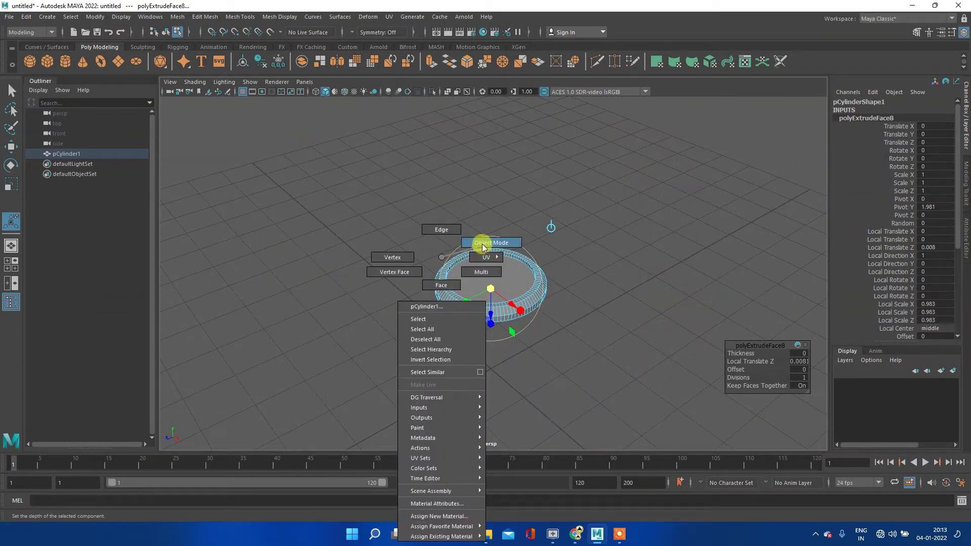
{"action": "left_click", "coordinate": [556, 268]}
- Reselect pCylinder1, tilt to a low side view, and switch to the four-view layout
{"action": "scroll", "coordinate": [512, 309], "scroll_direction": "up", "scroll_amount": 4}
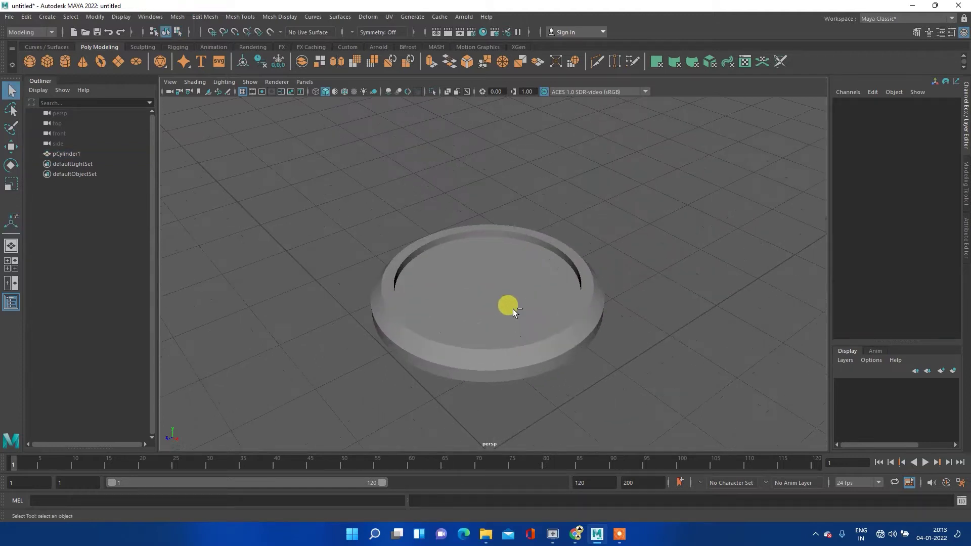
{"action": "scroll", "coordinate": [557, 316], "scroll_direction": "down", "scroll_amount": 4}
{"action": "left_click", "coordinate": [412, 287]}
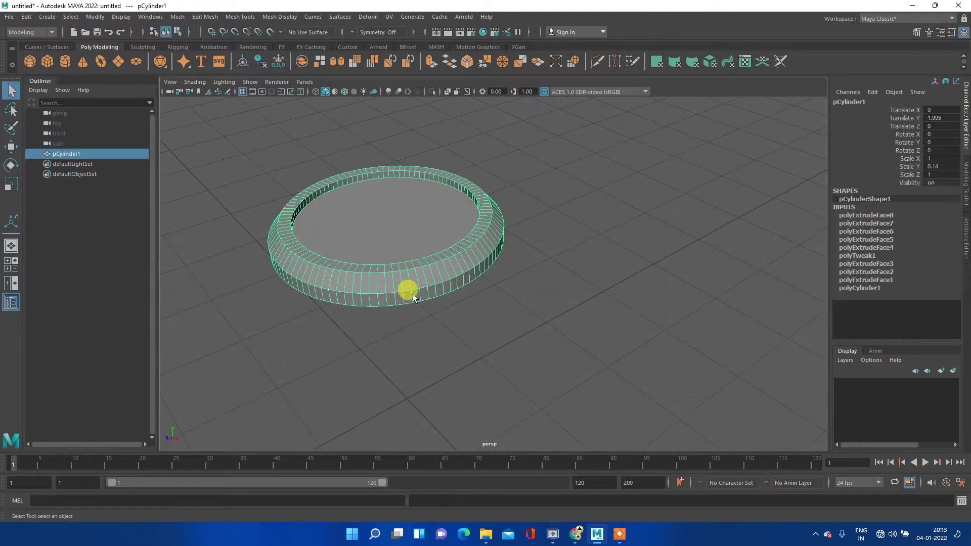
{"action": "mouse_move", "coordinate": [409, 286]}
{"action": "left_mouse_down", "text": "alt"}
{"action": "mouse_move", "coordinate": [466, 257]}
{"action": "mouse_move", "coordinate": [401, 227]}
{"action": "mouse_move", "coordinate": [412, 251]}
{"action": "mouse_move", "coordinate": [373, 229]}
{"action": "mouse_move", "coordinate": [395, 214]}
{"action": "mouse_move", "coordinate": [334, 229]}
{"action": "mouse_move", "coordinate": [337, 252]}
{"action": "mouse_move", "coordinate": [405, 201]}
{"action": "mouse_move", "coordinate": [413, 254]}
{"action": "mouse_move", "coordinate": [412, 243]}
{"action": "left_mouse_up", "text": "alt"}
{"action": "key", "text": "space"}
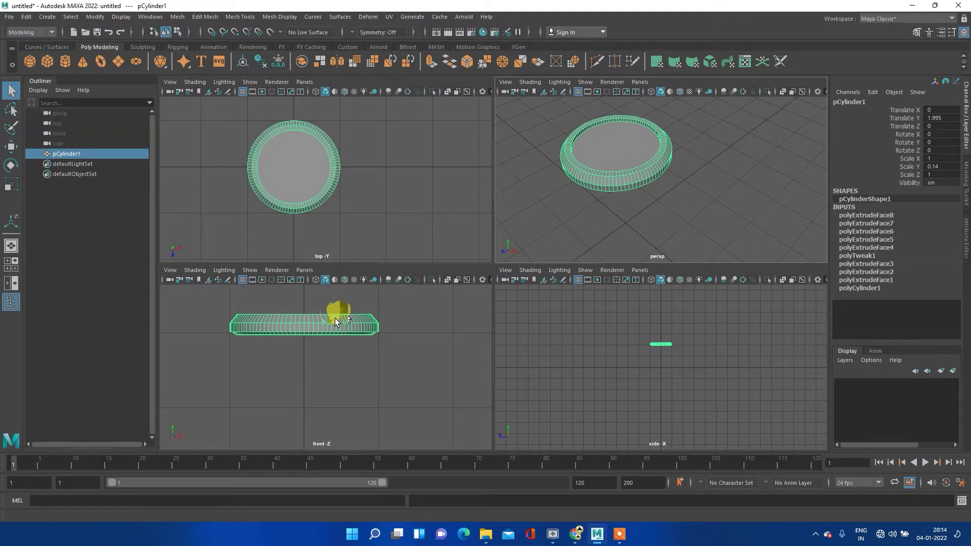
- Maximize the front view and switch the ring to face selection mode
{"action": "key", "text": "space"}
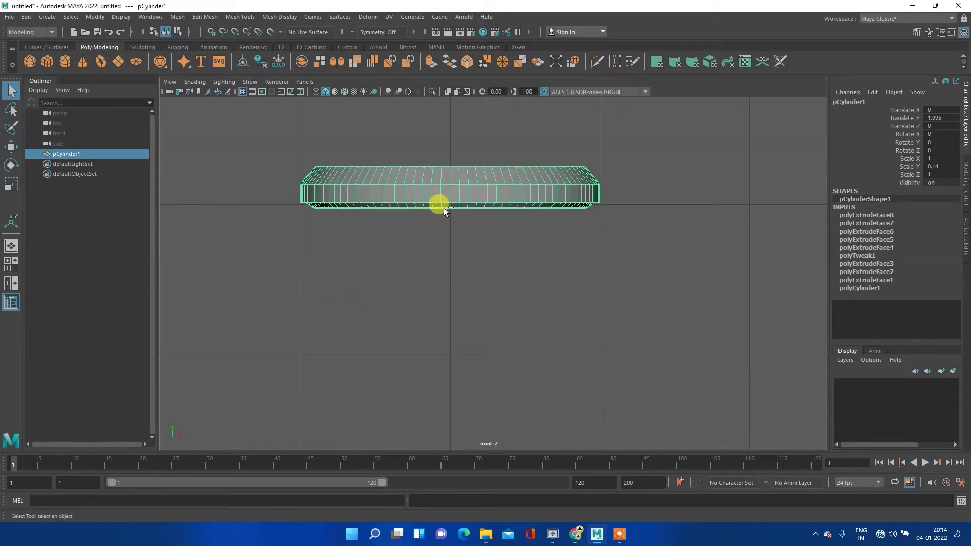
{"action": "scroll", "coordinate": [443, 208], "scroll_direction": "up", "scroll_amount": 2}
{"action": "middle_click_drag", "start_coordinate": [449, 139], "coordinate": [438, 238], "text": "alt"}
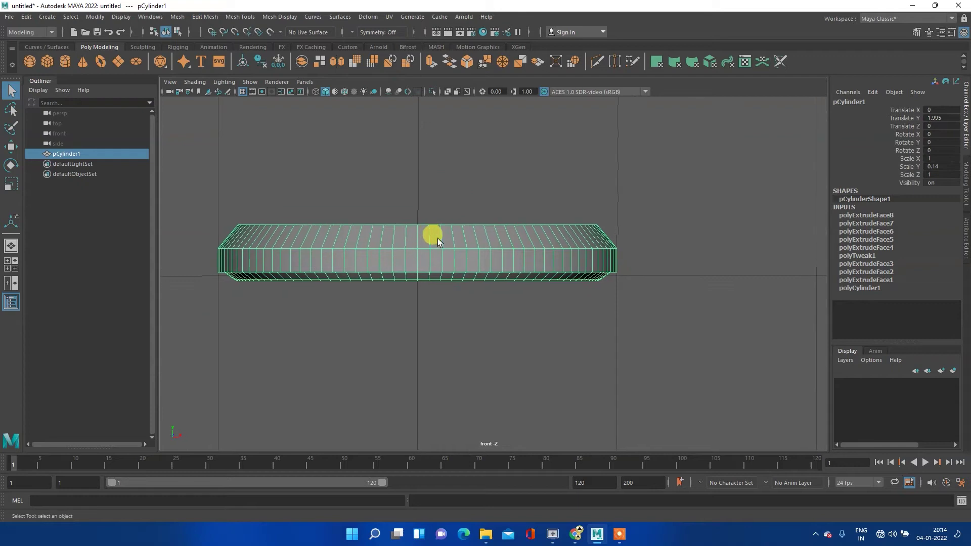
{"action": "right_click_drag", "start_coordinate": [390, 255], "coordinate": [387, 275]}
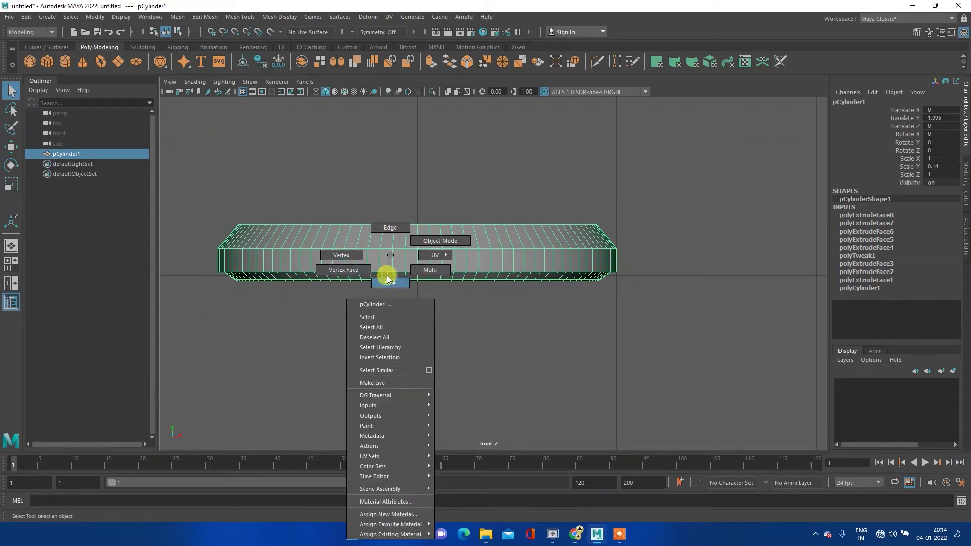
{"action": "left_click", "coordinate": [387, 279]}
{"action": "left_click", "coordinate": [389, 281]}
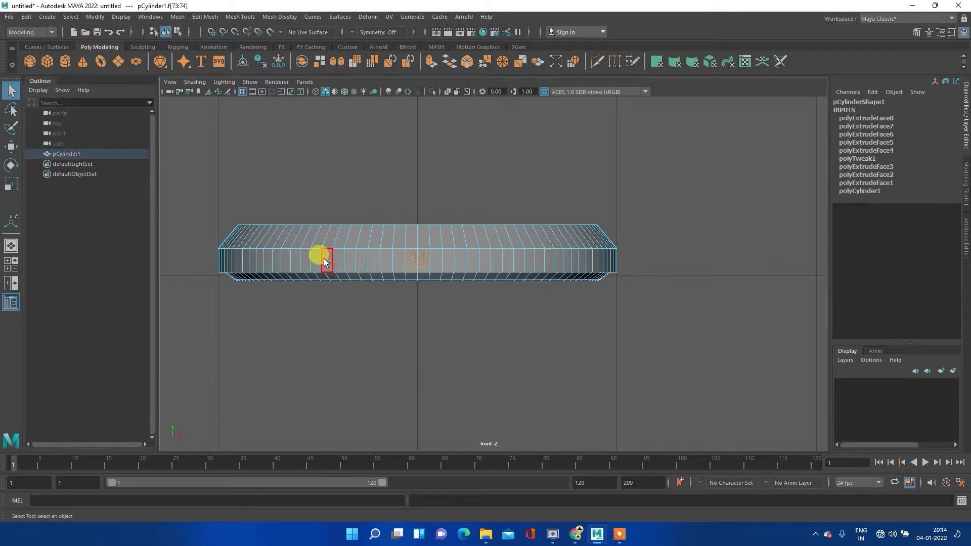
- Select the side faces f[64:83] along the ring's front and return to four views
{"action": "left_click", "coordinate": [338, 261]}
{"action": "left_click", "coordinate": [318, 260], "text": "shift"}
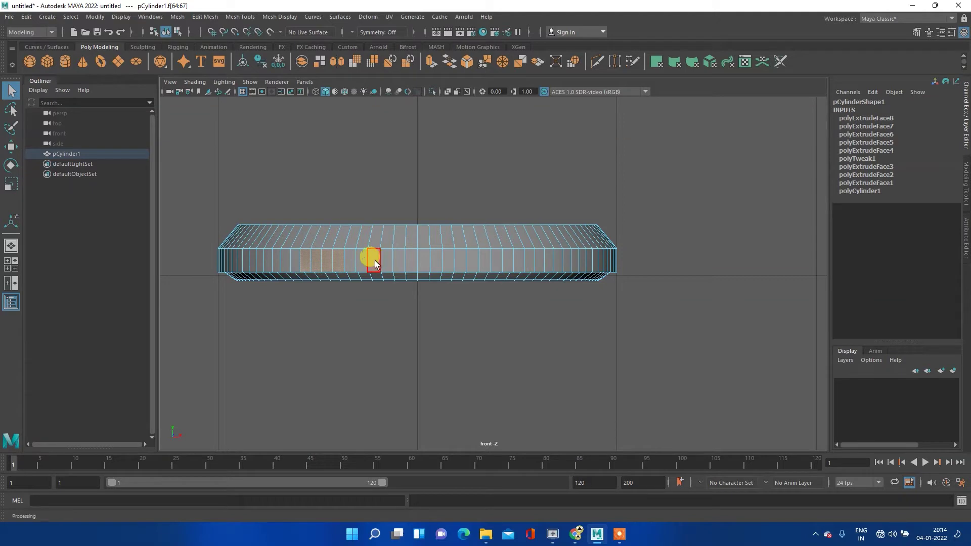
{"action": "left_click", "coordinate": [410, 265]}
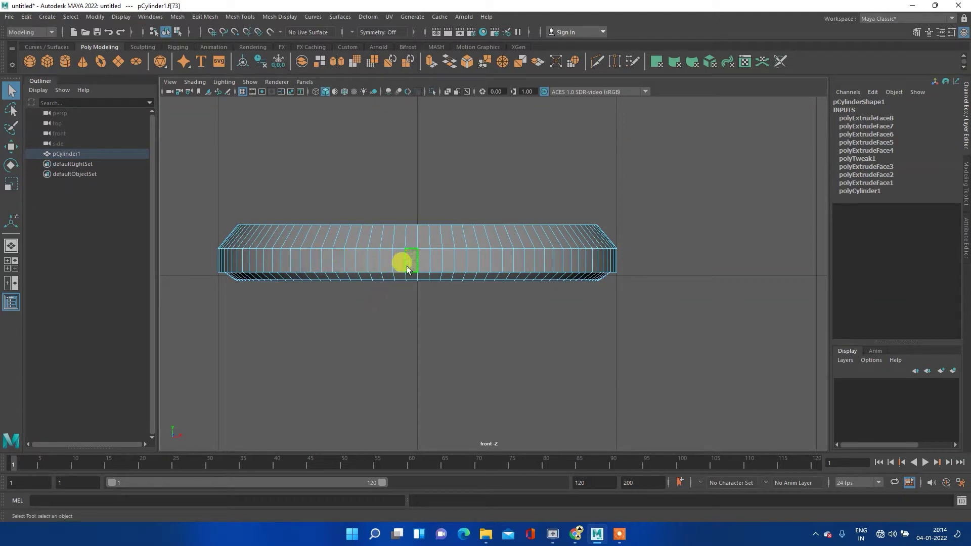
{"action": "mouse_move", "coordinate": [410, 268]}
{"action": "left_mouse_down"}
{"action": "mouse_move", "coordinate": [311, 266]}
{"action": "mouse_move", "coordinate": [424, 266]}
{"action": "left_mouse_up"}
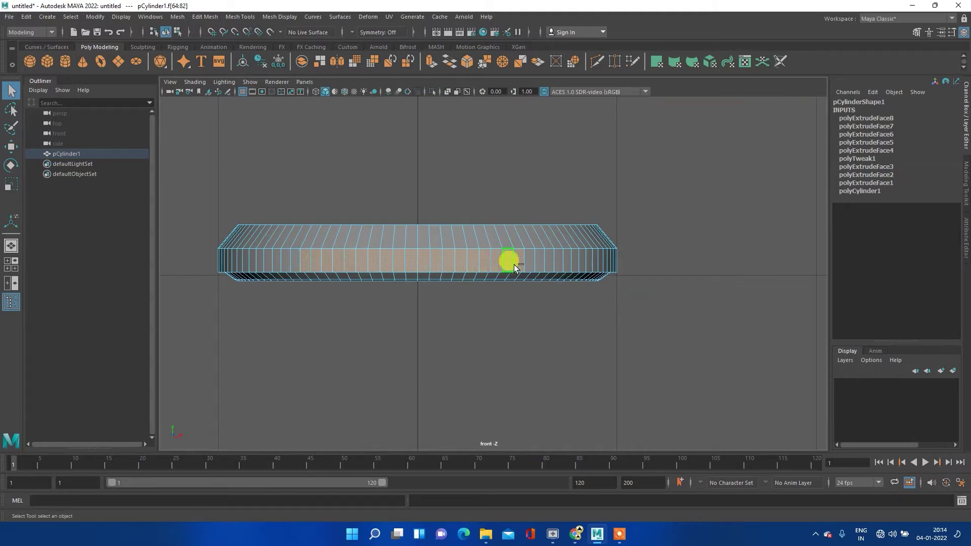
{"action": "left_click", "coordinate": [532, 262], "text": "shift"}
{"action": "key", "text": "space"}
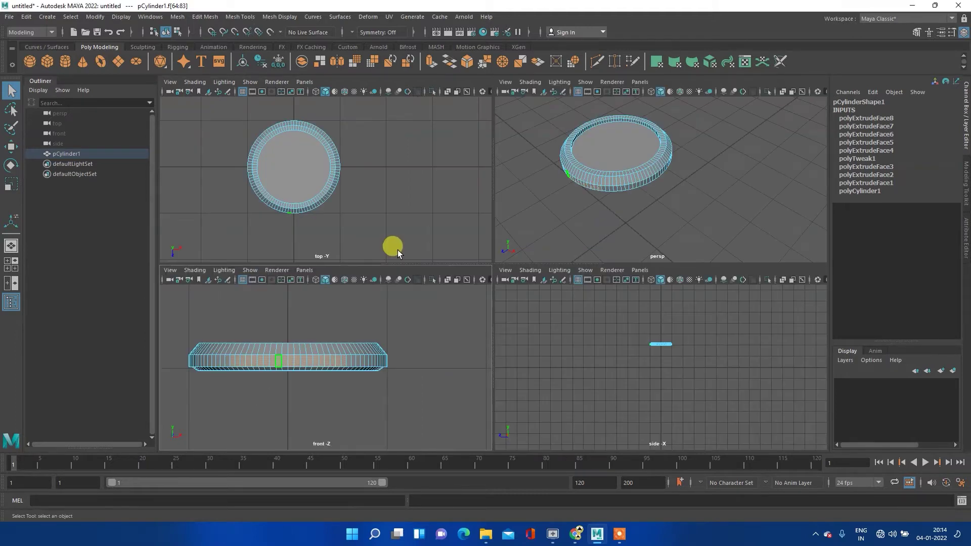
- Try extruding the f[64:83] side strip, then undo the extrusion
{"action": "key", "text": "space"}
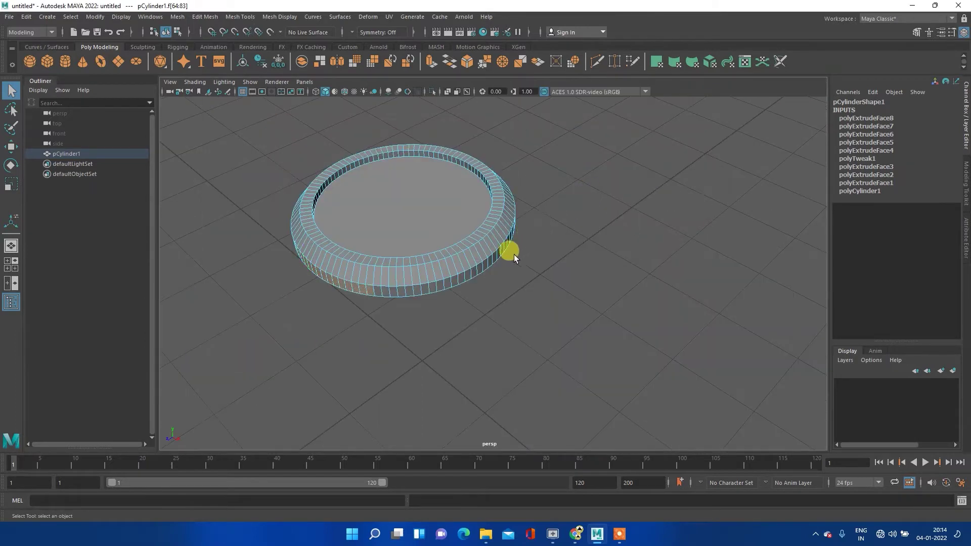
{"action": "mouse_move", "coordinate": [307, 312]}
{"action": "left_mouse_down", "text": "alt"}
{"action": "mouse_move", "coordinate": [353, 308]}
{"action": "mouse_move", "coordinate": [347, 299]}
{"action": "left_mouse_up", "text": "alt"}
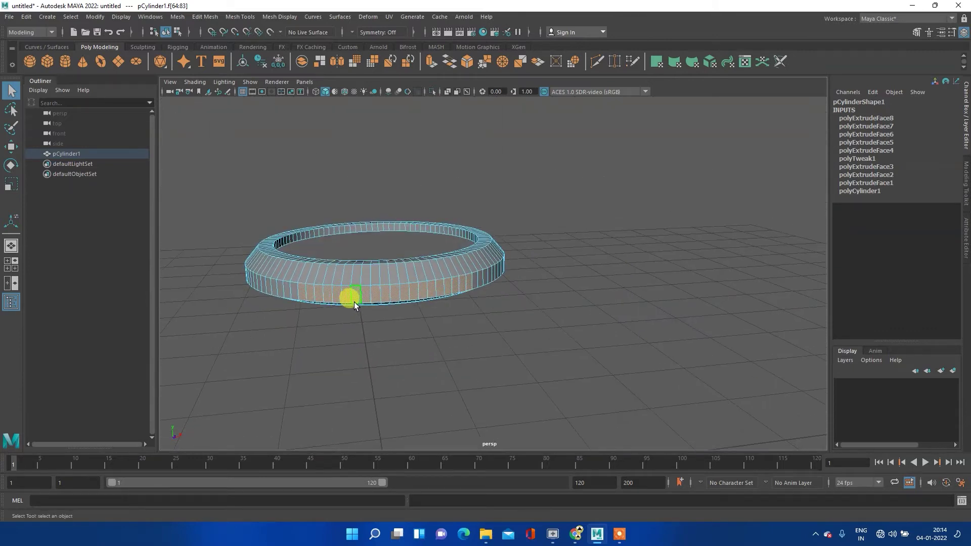
{"action": "key", "text": "space"}
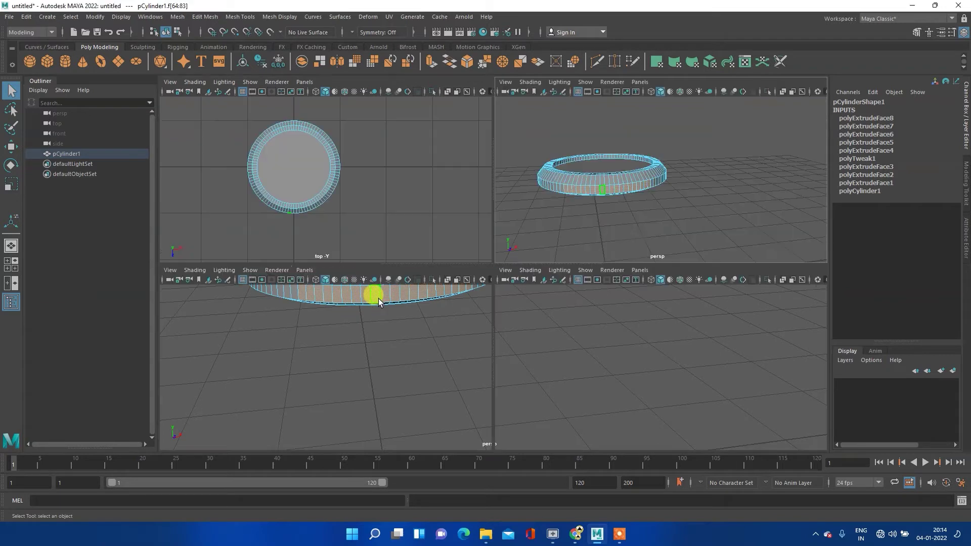
{"action": "left_click", "coordinate": [584, 193]}
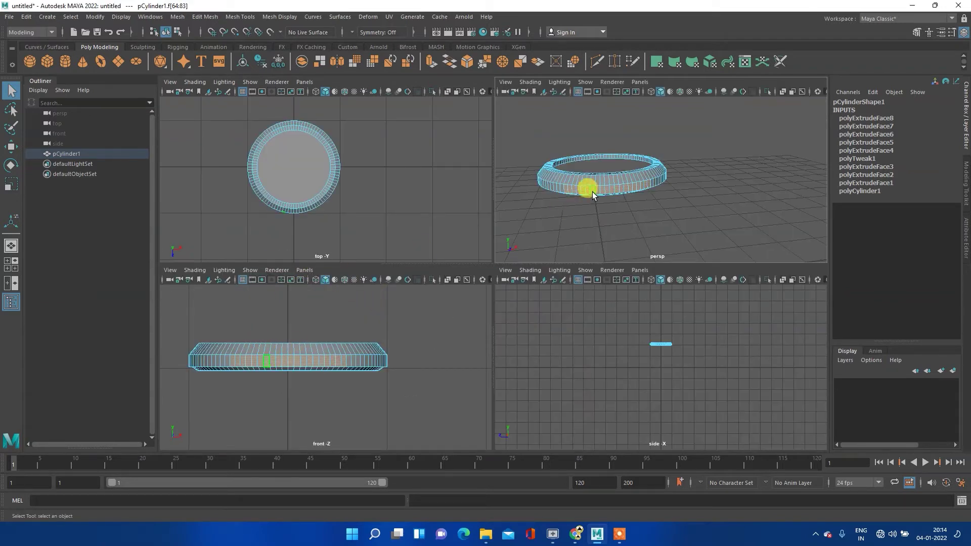
{"action": "right_click", "coordinate": [585, 195], "text": "shift"}
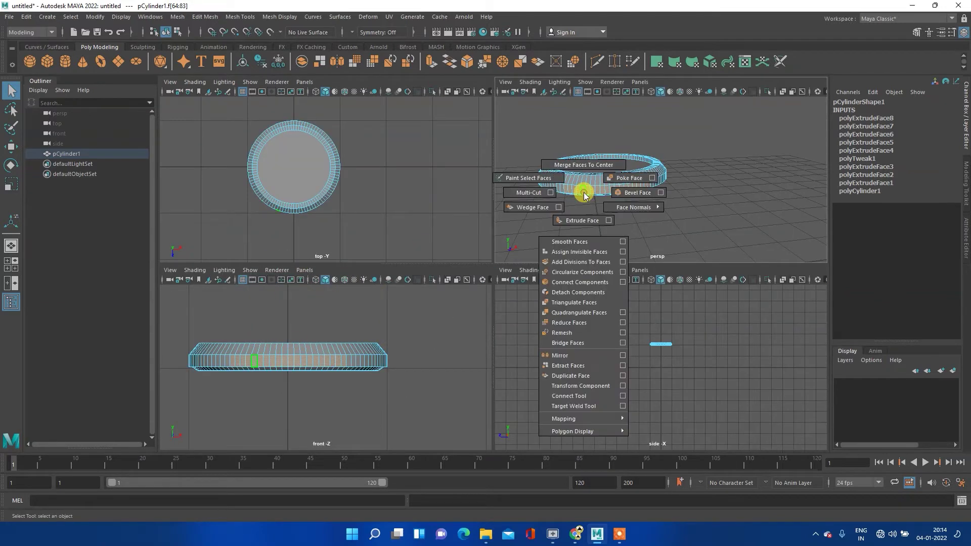
{"action": "left_click", "coordinate": [580, 219]}
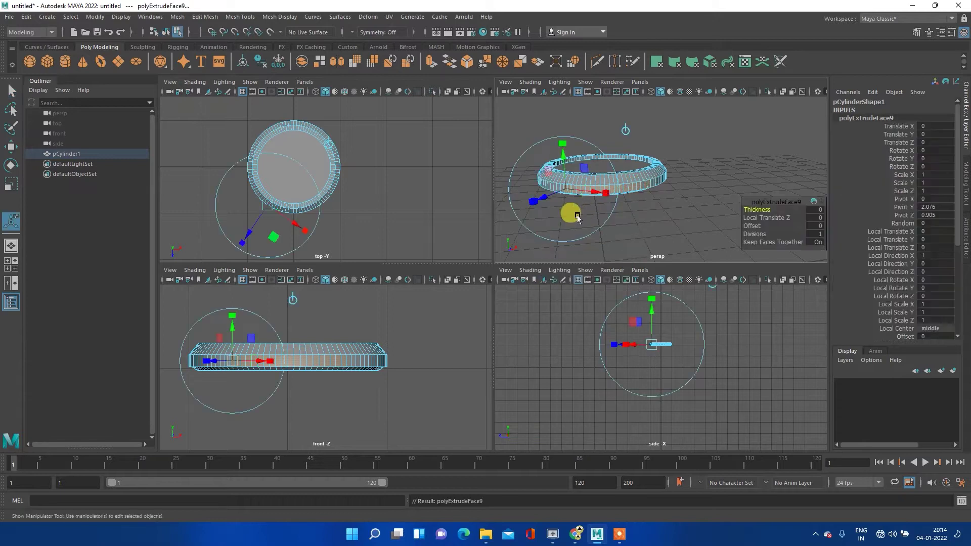
{"action": "mouse_move", "coordinate": [646, 219]}
{"action": "left_mouse_down", "text": "alt"}
{"action": "mouse_move", "coordinate": [579, 214]}
{"action": "mouse_move", "coordinate": [598, 215]}
{"action": "left_mouse_up", "text": "alt"}
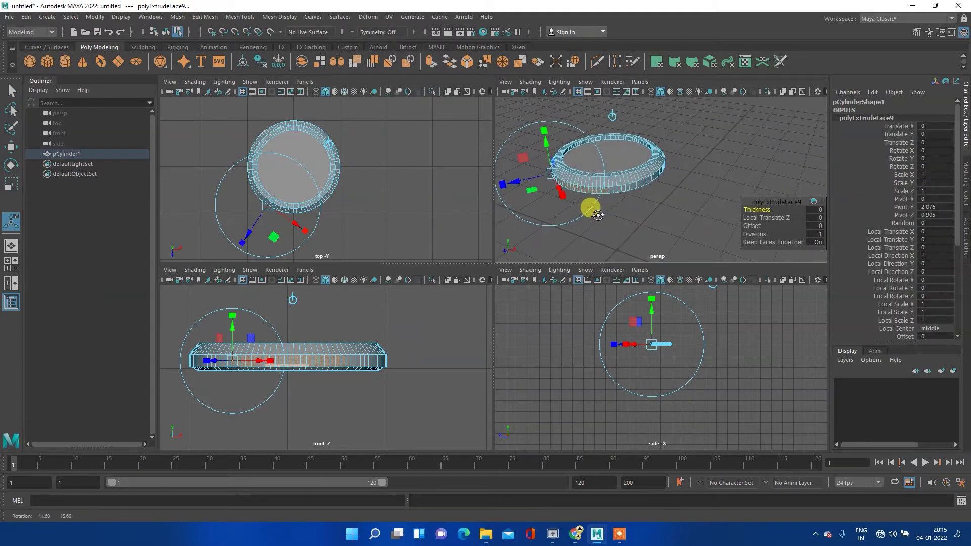
{"action": "key", "text": "ctrl+z"}
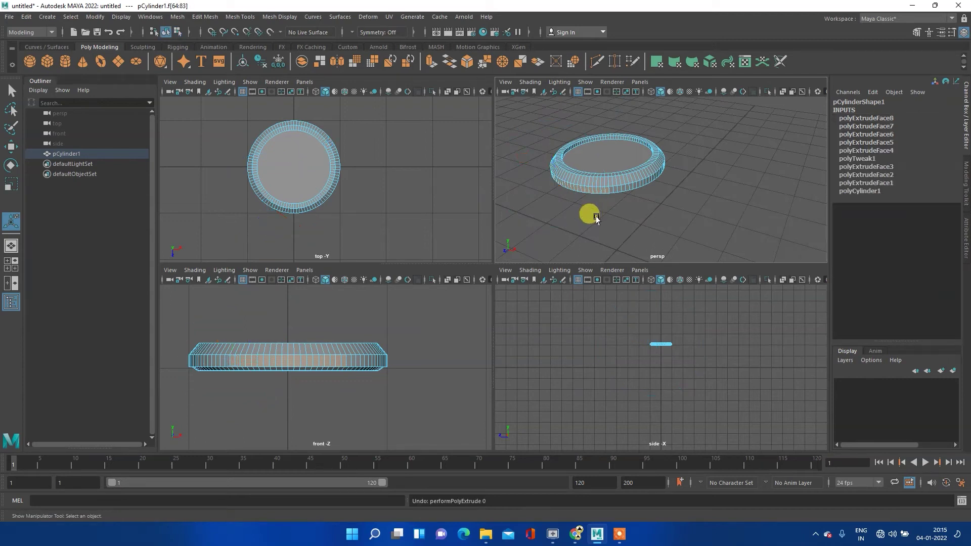
- Show the ring centred in a full-size perspective view from a low side angle
{"action": "left_click_drag", "start_coordinate": [561, 206], "coordinate": [599, 182], "text": "alt"}
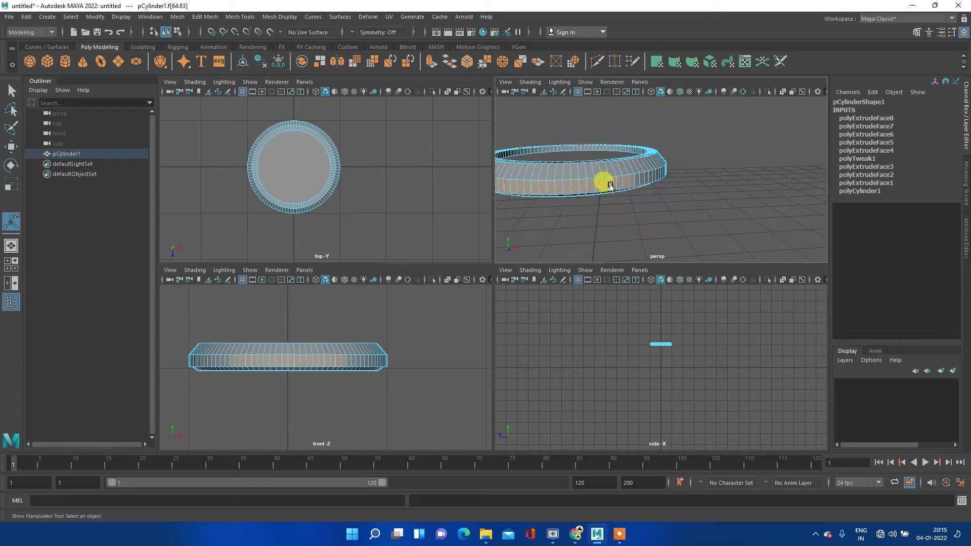
{"action": "key", "text": "space"}
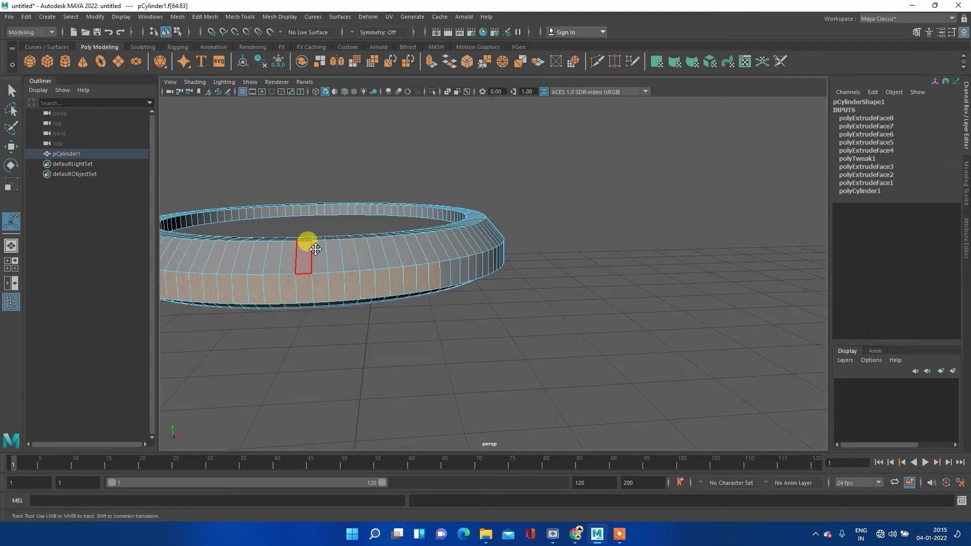
{"action": "middle_click_drag", "start_coordinate": [300, 245], "coordinate": [430, 239], "text": "alt"}
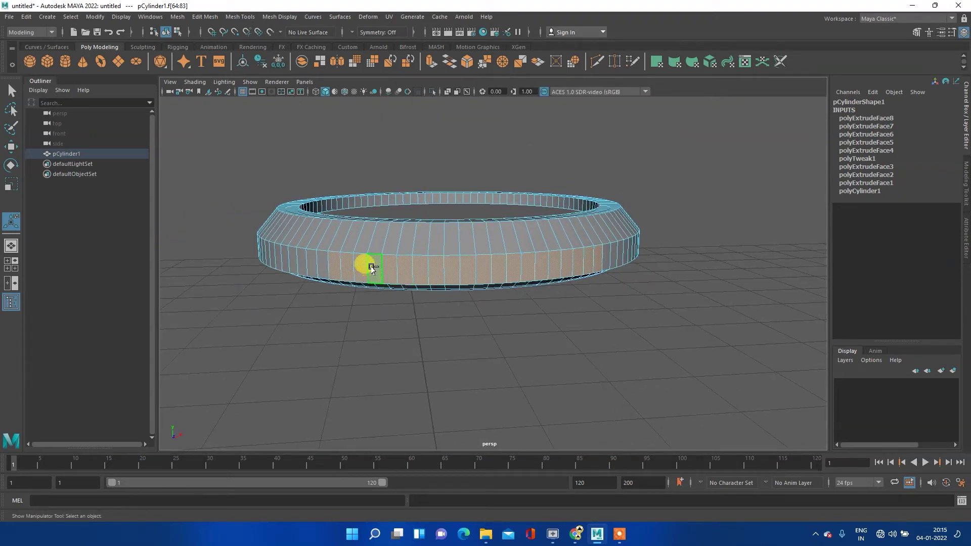
- Duplicate the f[64:83] side faces into a separate object, polySurface2, with Duplicate Face
{"action": "right_click", "coordinate": [373, 268], "text": "shift"}
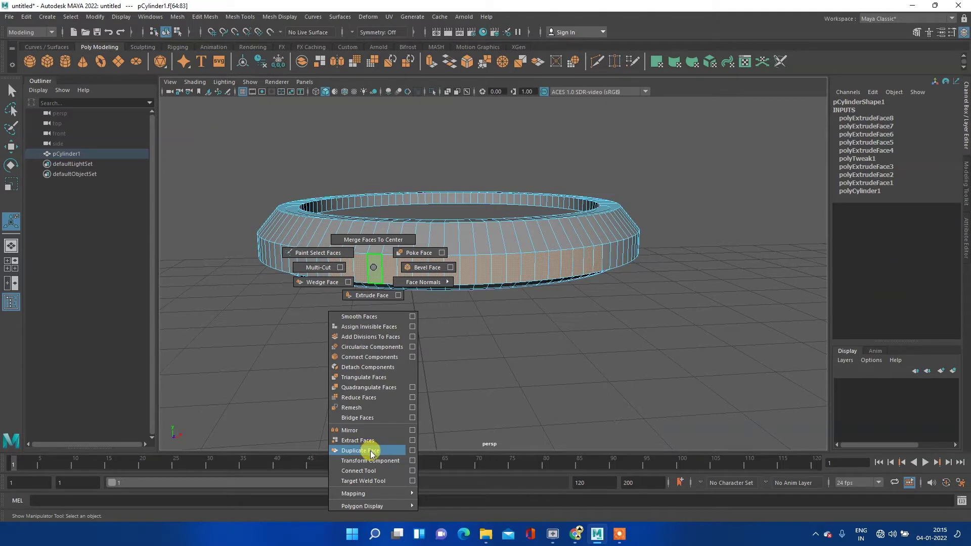
{"action": "left_click", "coordinate": [372, 451]}
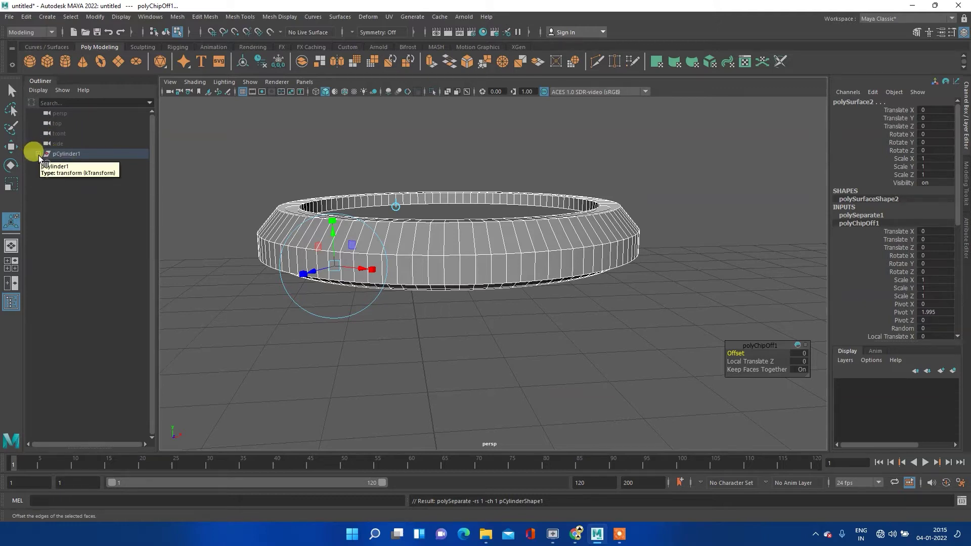
{"action": "left_click", "coordinate": [11, 300]}
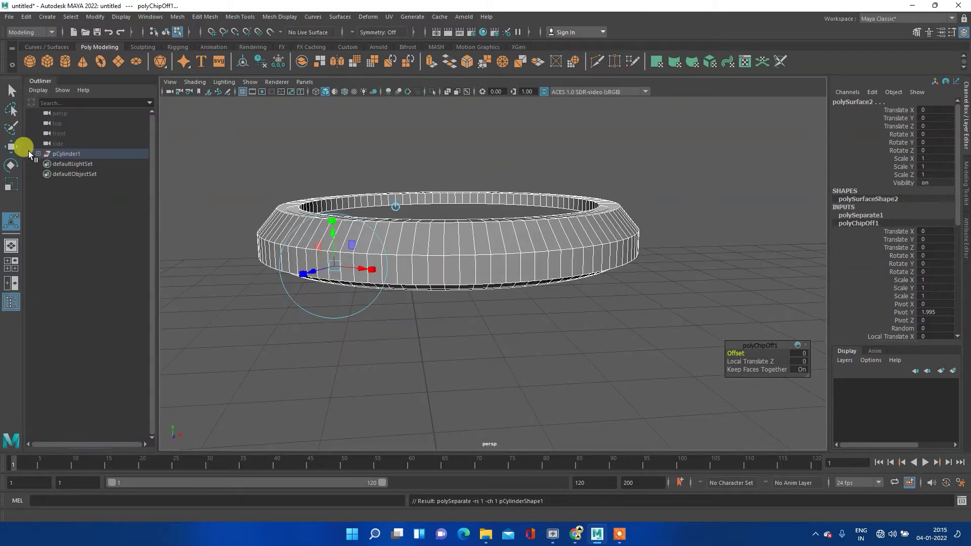
- Unparent polySurface2 and polySurface1 from pCylinder1, then delete the empty pCylinder1 group
{"action": "left_click", "coordinate": [36, 154]}
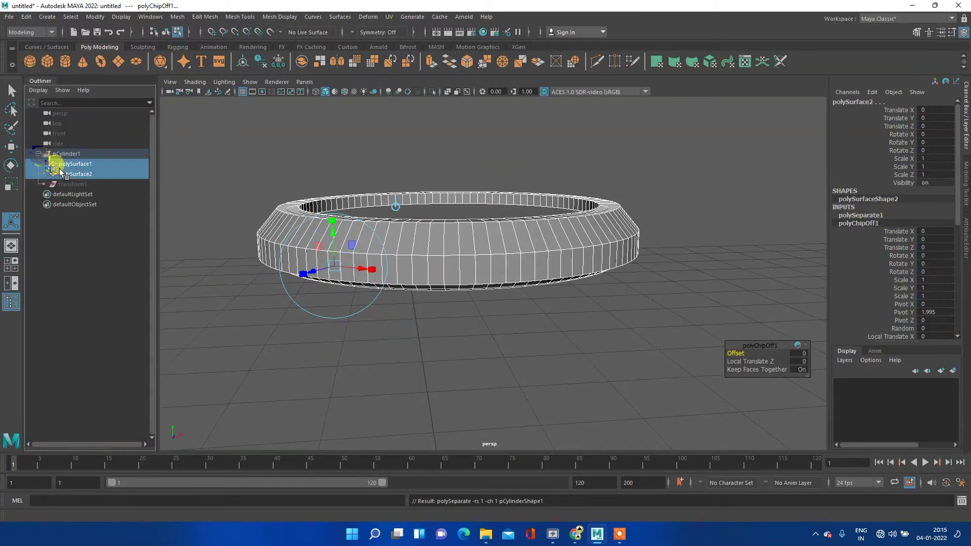
{"action": "left_click", "coordinate": [64, 174]}
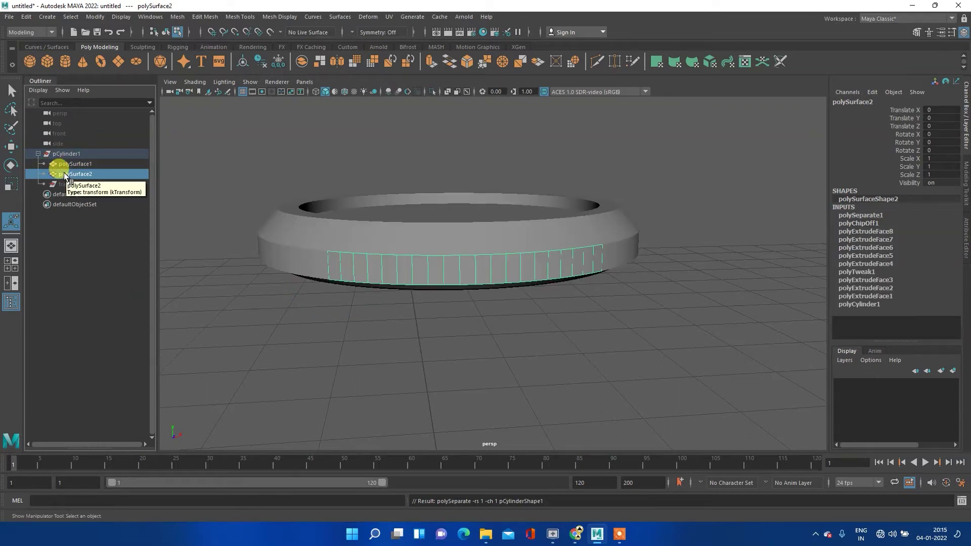
{"action": "left_click_drag", "start_coordinate": [59, 173], "coordinate": [48, 187]}
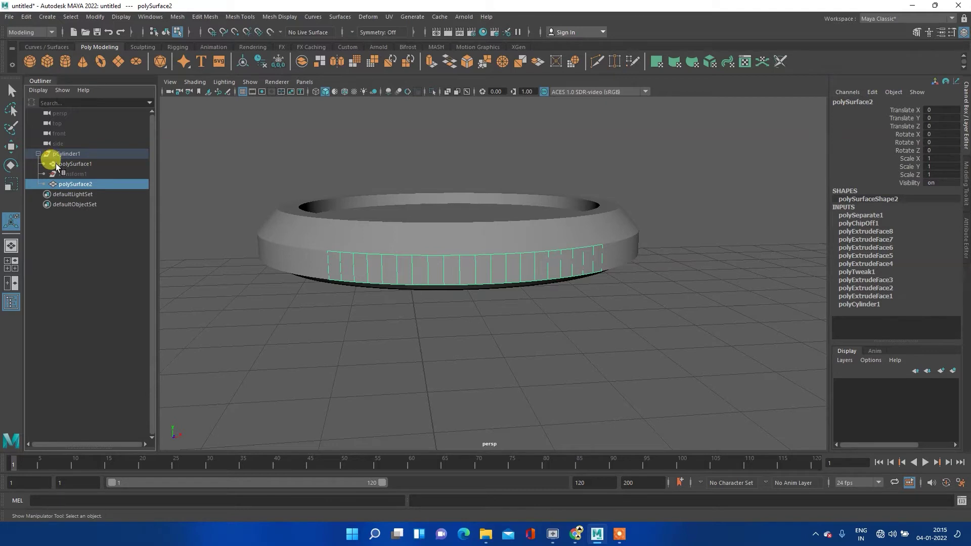
{"action": "left_click", "coordinate": [55, 164]}
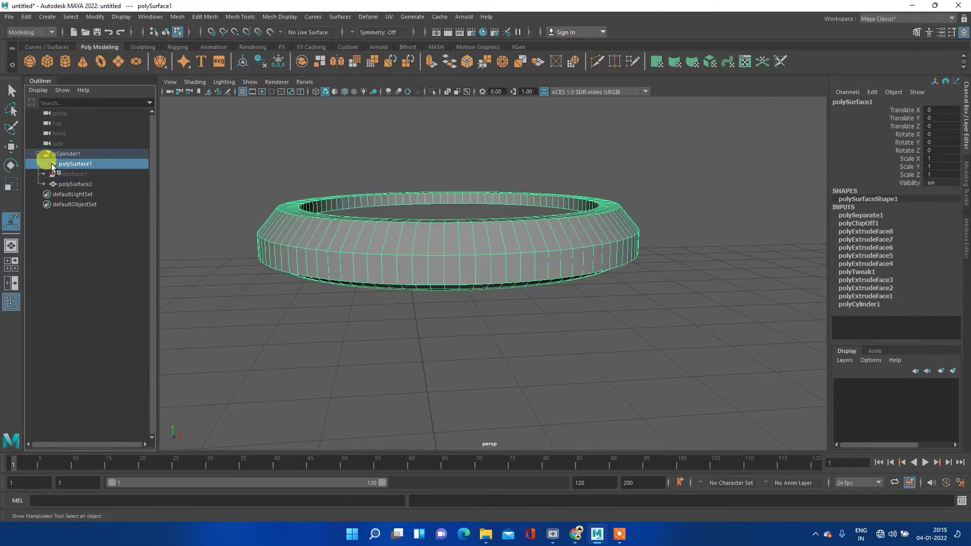
{"action": "mouse_move", "coordinate": [45, 189]}
{"action": "left_mouse_down"}
{"action": "mouse_move", "coordinate": [34, 186]}
{"action": "mouse_move", "coordinate": [39, 153]}
{"action": "left_mouse_up"}
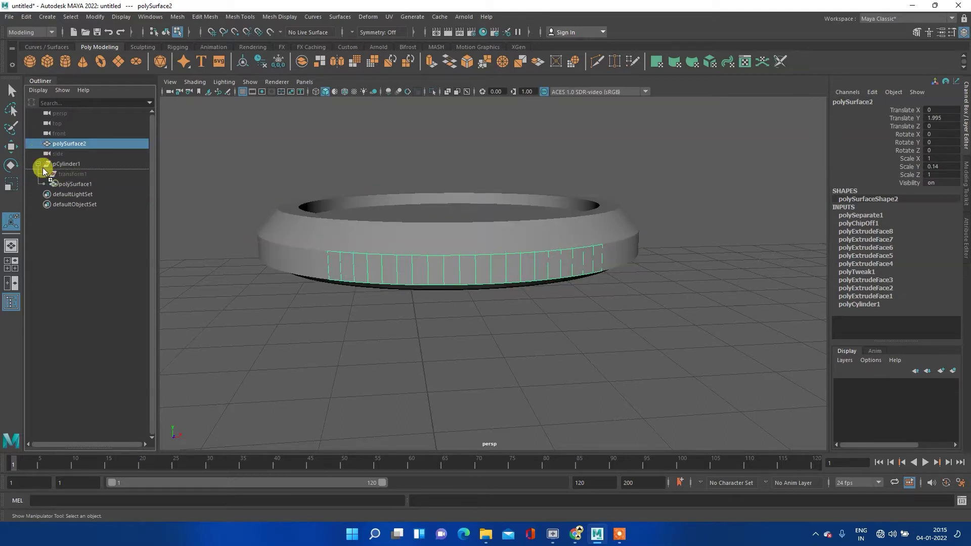
{"action": "left_click_drag", "start_coordinate": [40, 160], "coordinate": [55, 176]}
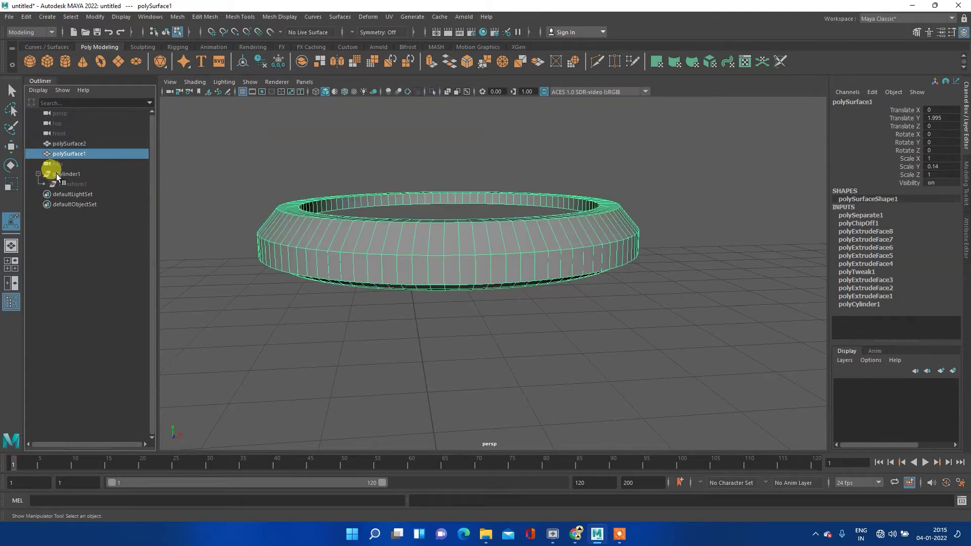
{"action": "key", "text": "Delete"}
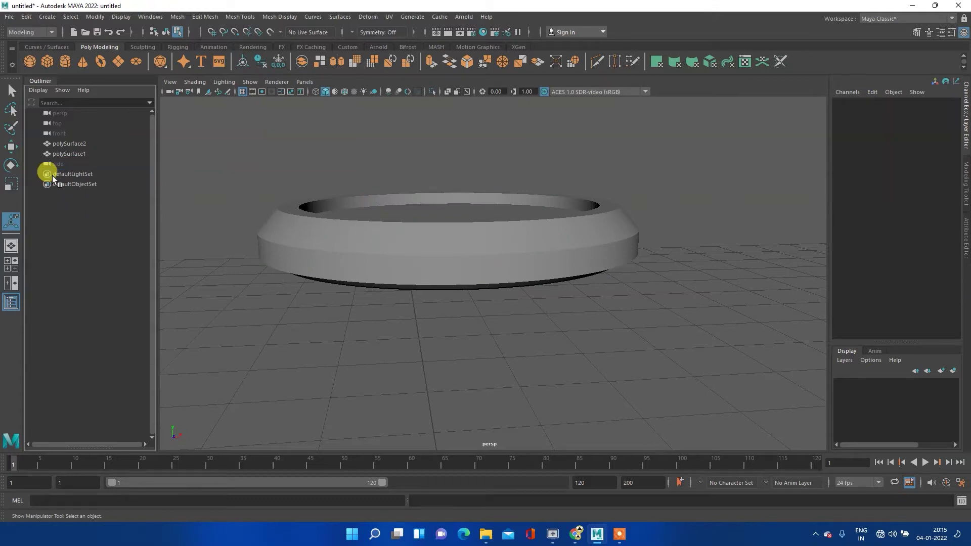
- Reselect polySurface1 and undo the side camera's accidental parenting under it
{"action": "left_click", "coordinate": [59, 153]}
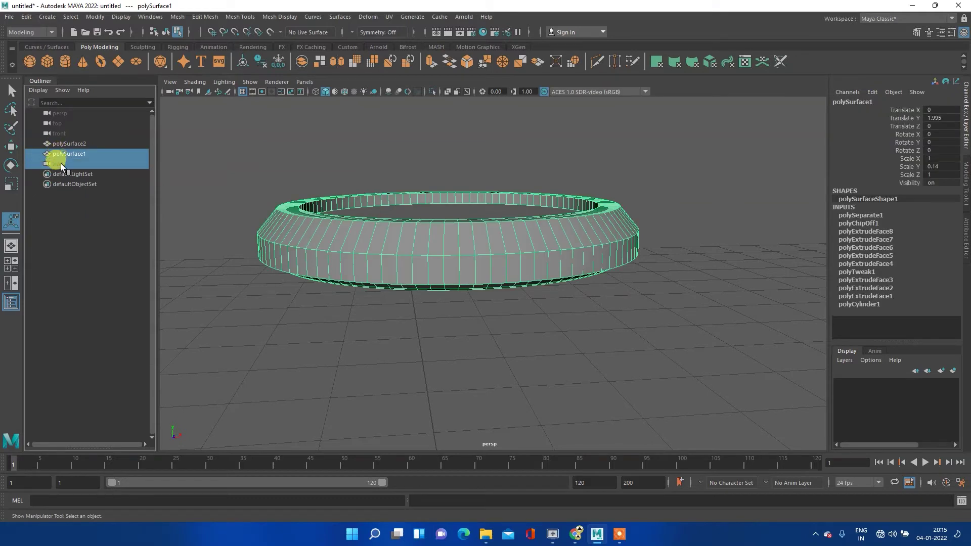
{"action": "left_click", "coordinate": [70, 151]}
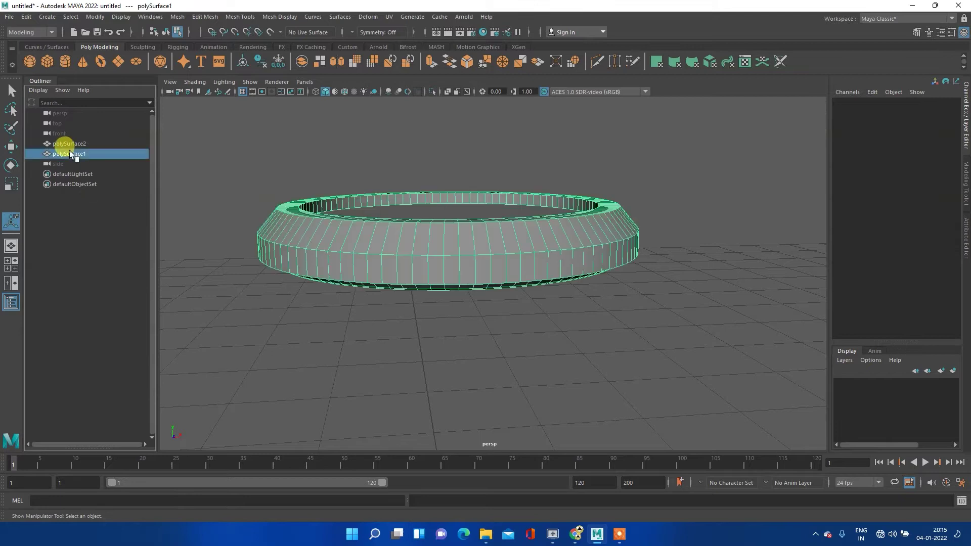
{"action": "left_click", "coordinate": [48, 163], "text": "ctrl"}
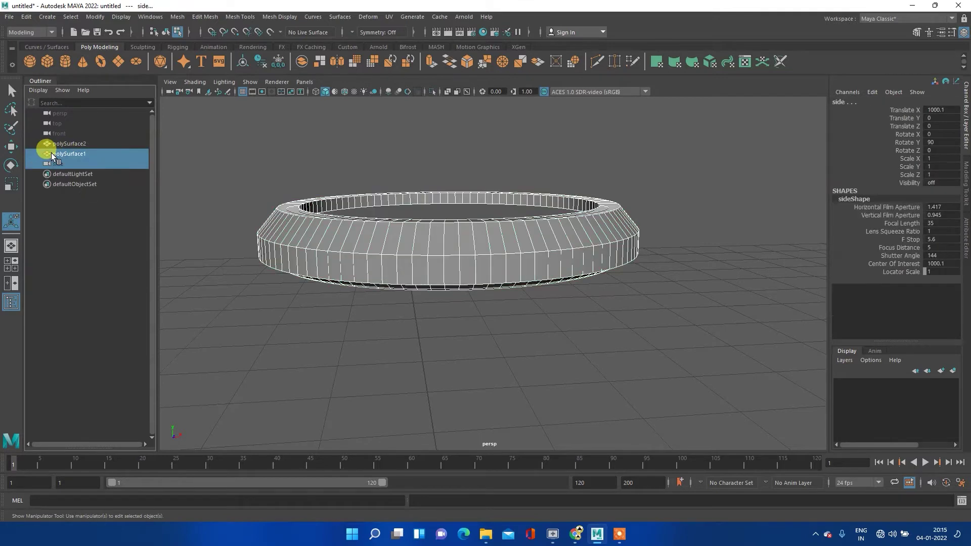
{"action": "left_click_drag", "start_coordinate": [47, 153], "coordinate": [45, 155]}
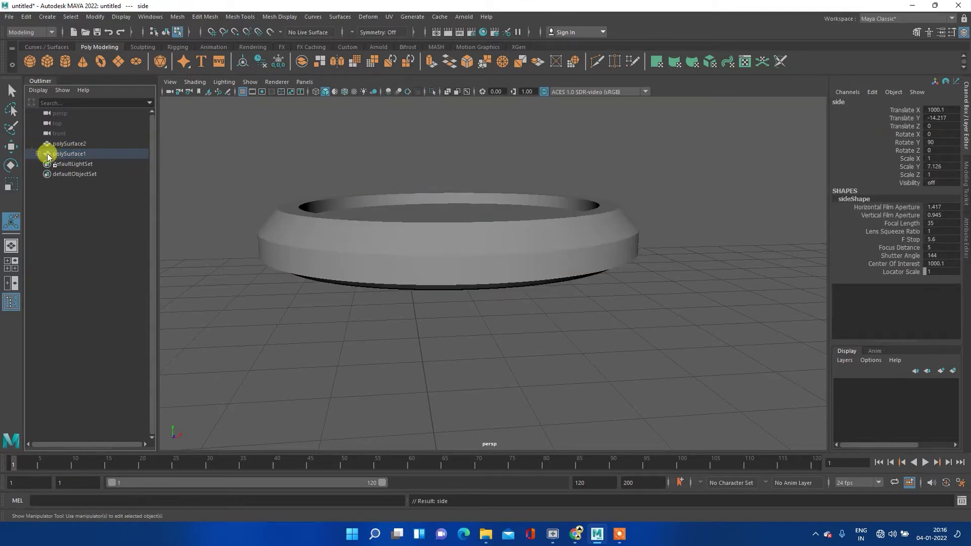
{"action": "left_click_drag", "start_coordinate": [38, 168], "coordinate": [42, 158]}
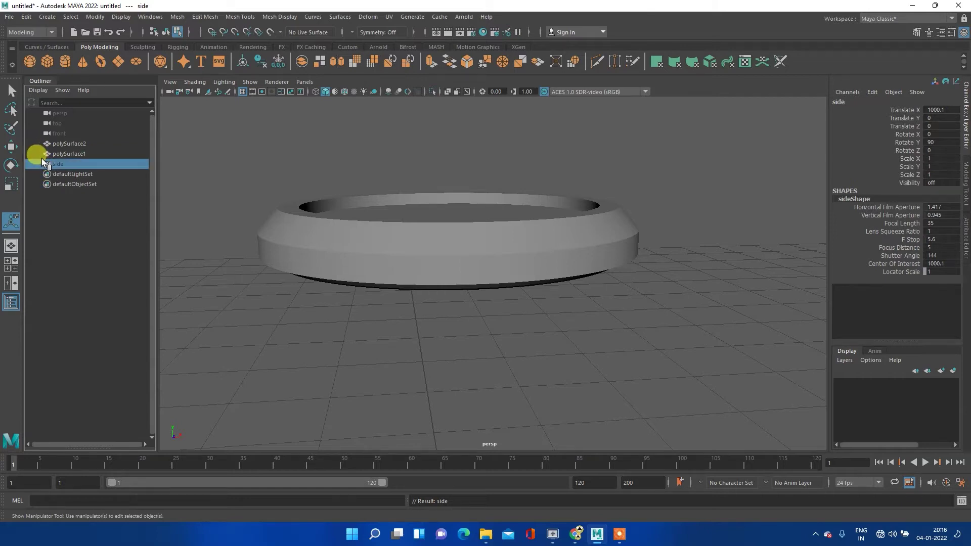
{"action": "key", "text": "ctrl+z"}
{"action": "key", "text": "ctrl+z"}
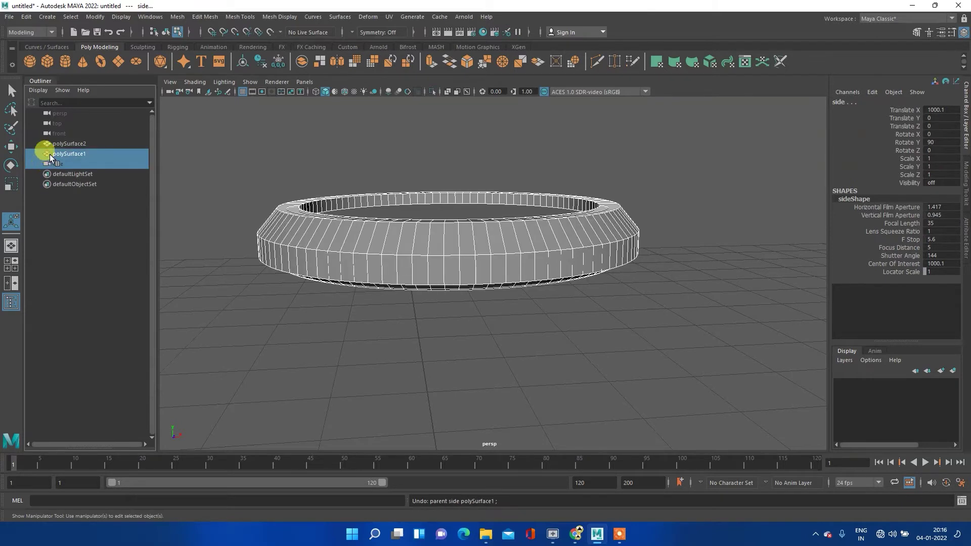
- Undo the repeated camera parenting, return side below front, then select polySurface2
{"action": "left_click_drag", "start_coordinate": [49, 153], "coordinate": [44, 156]}
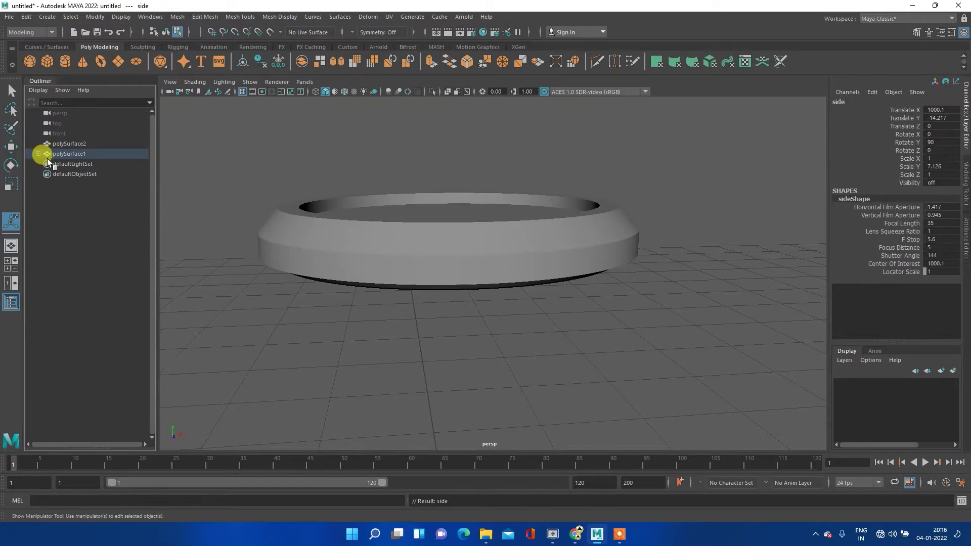
{"action": "key", "text": "ctrl+z"}
{"action": "left_click", "coordinate": [63, 205]}
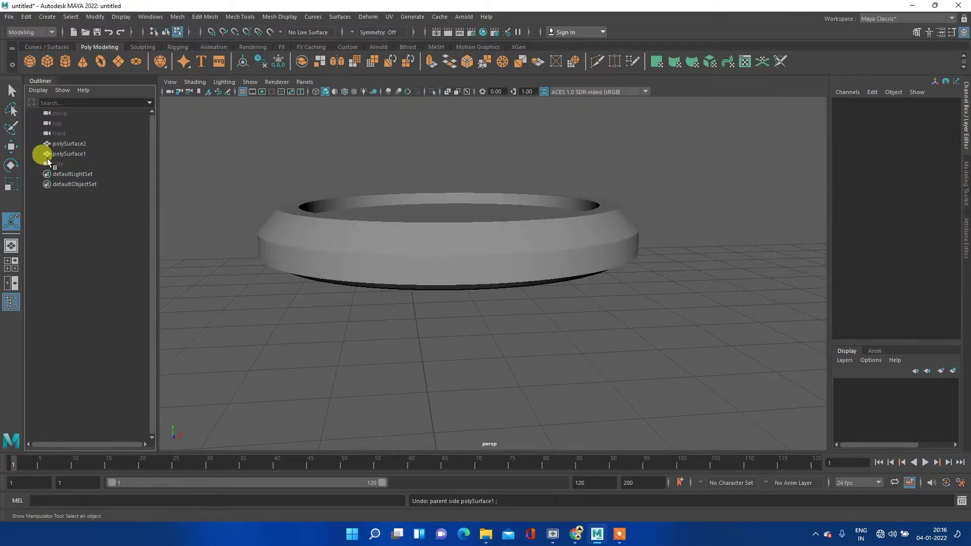
{"action": "left_click_drag", "start_coordinate": [47, 165], "coordinate": [39, 144]}
{"action": "left_click_drag", "start_coordinate": [40, 136], "coordinate": [39, 139]}
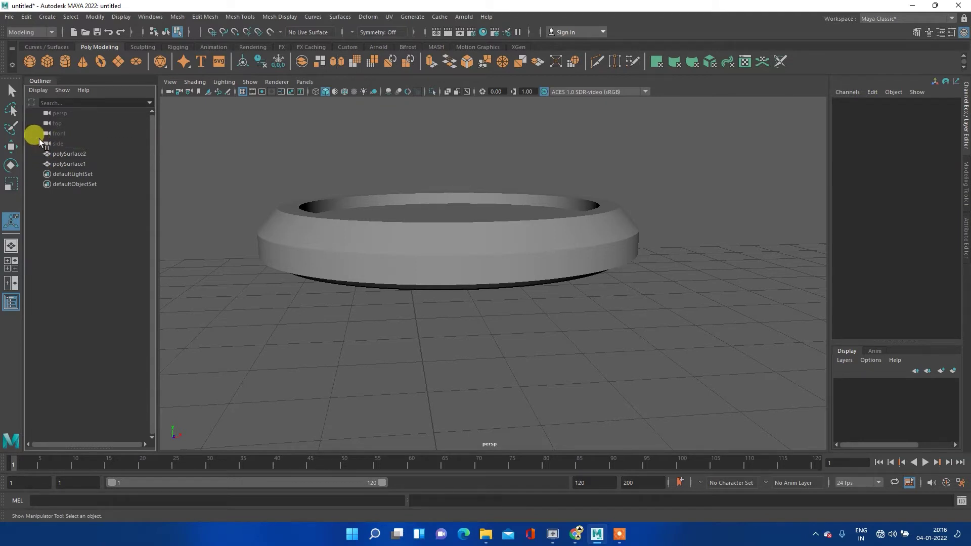
{"action": "left_click", "coordinate": [59, 157]}
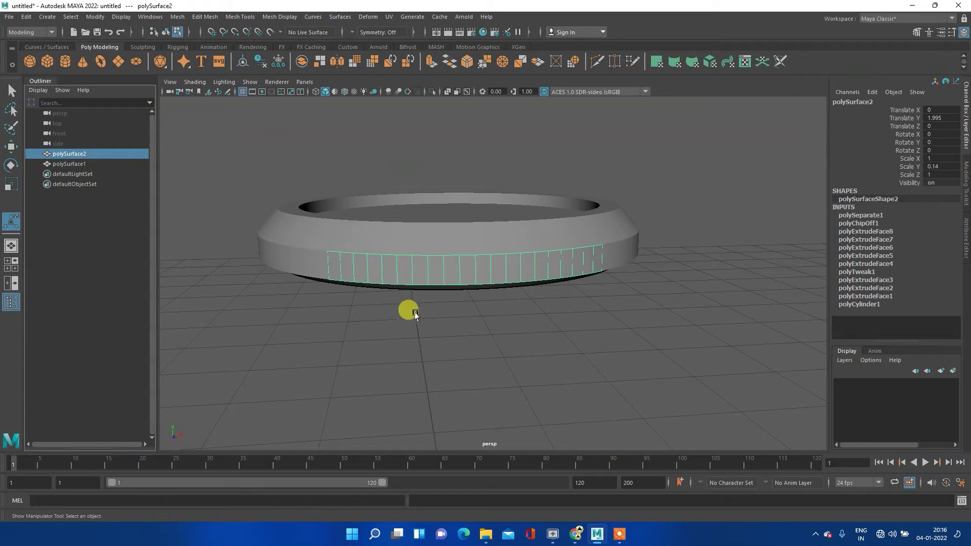
- Reorder the Outliner so polySurface1 sits above polySurface2
{"action": "left_click_drag", "start_coordinate": [626, 286], "coordinate": [560, 299], "text": "alt"}
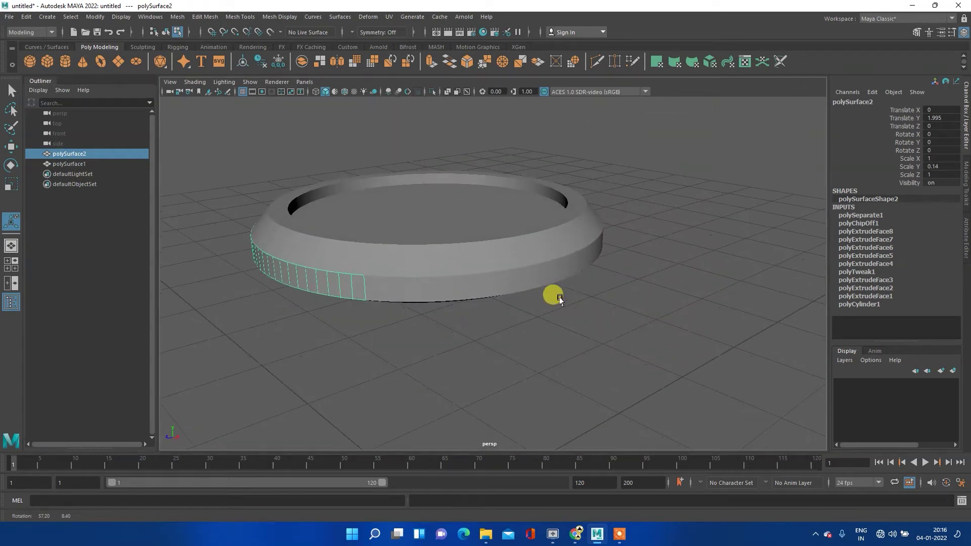
{"action": "left_click", "coordinate": [64, 164]}
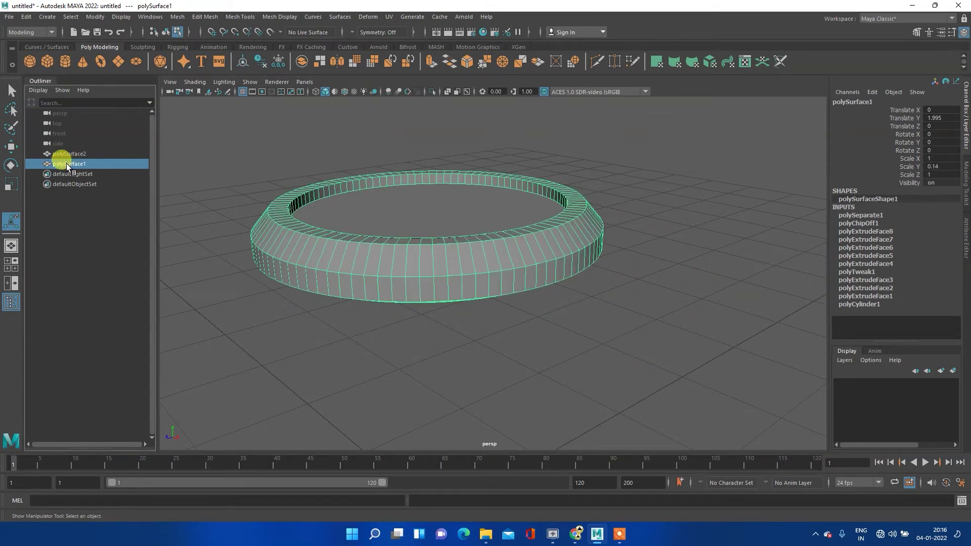
{"action": "left_click_drag", "start_coordinate": [46, 163], "coordinate": [33, 148]}
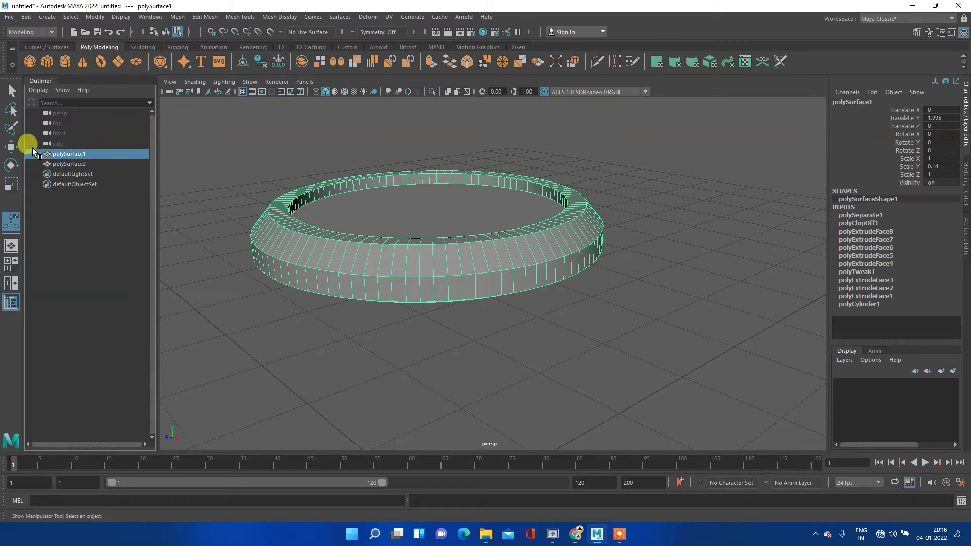
- Select polySurface2 alone in Object Mode and bring up its polygon marking menu
{"action": "left_click", "coordinate": [65, 162]}
{"action": "left_click_drag", "start_coordinate": [287, 272], "coordinate": [306, 258], "text": "alt"}
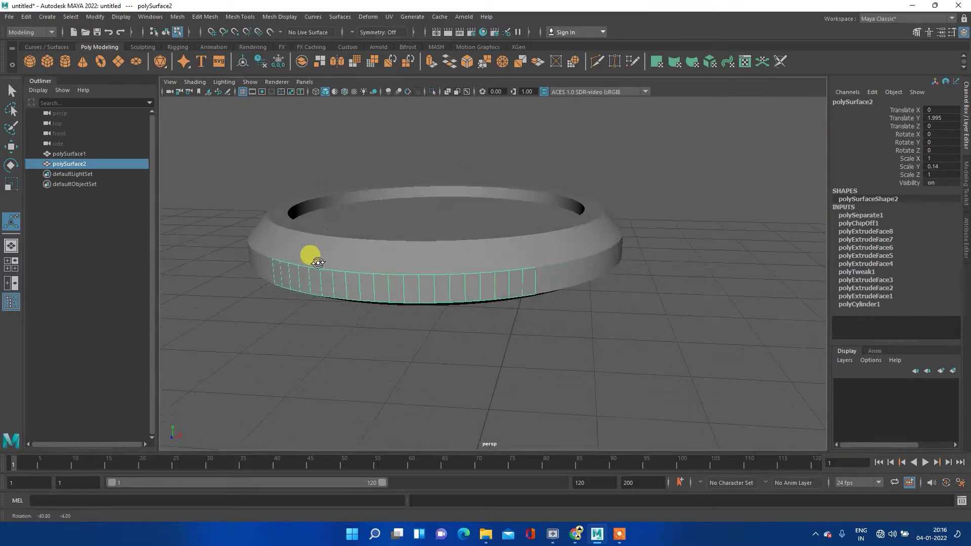
{"action": "left_click_drag", "start_coordinate": [306, 258], "coordinate": [310, 262], "text": "alt"}
{"action": "mouse_move", "coordinate": [313, 309]}
{"action": "left_mouse_down", "text": "alt"}
{"action": "mouse_move", "coordinate": [475, 301]}
{"action": "mouse_move", "coordinate": [373, 319]}
{"action": "left_mouse_up", "text": "alt"}
{"action": "right_click", "coordinate": [356, 323]}
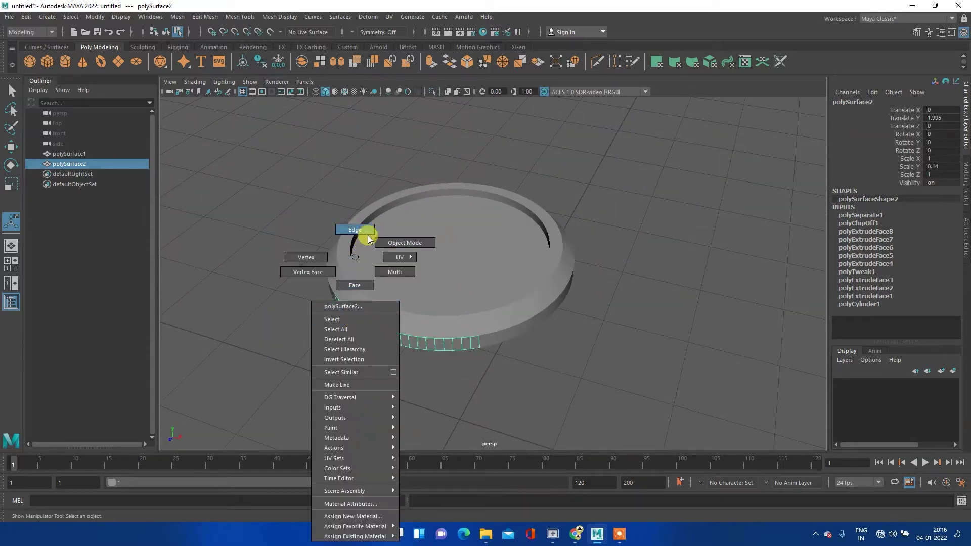
{"action": "left_click", "coordinate": [397, 243]}
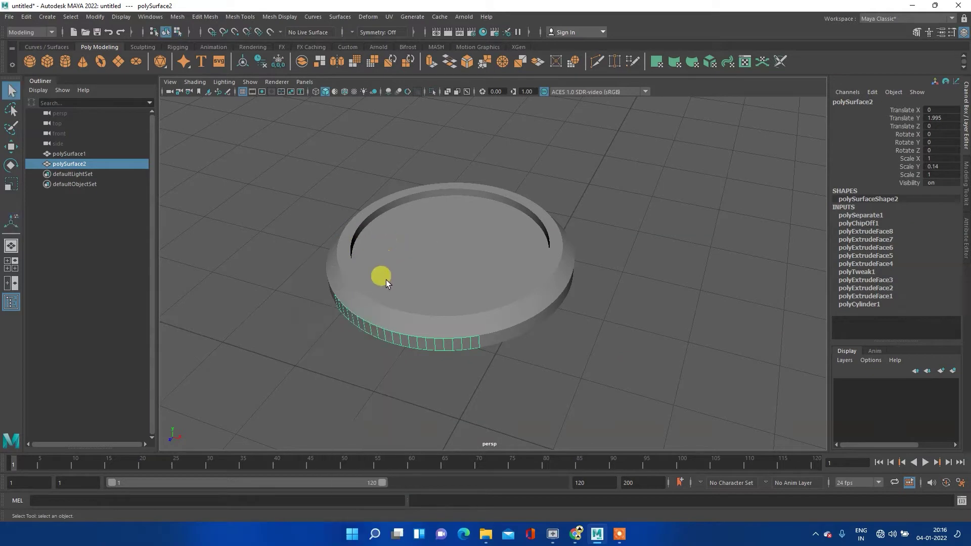
{"action": "right_click", "coordinate": [357, 320], "text": "shift"}
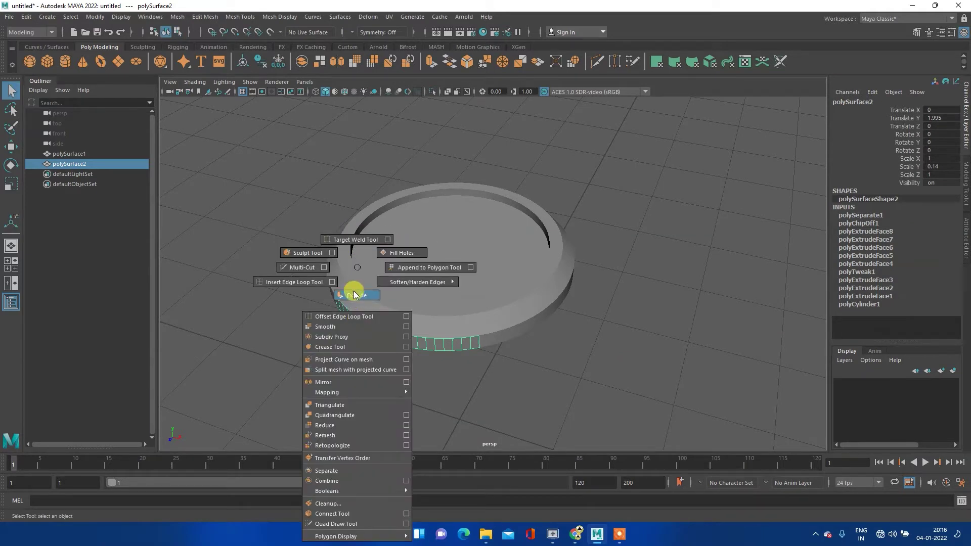
- Extrude polySurface2's band faces outward from the ring by 0.178
{"action": "left_click", "coordinate": [354, 294]}
{"action": "left_click_drag", "start_coordinate": [449, 303], "coordinate": [436, 310], "text": "alt"}
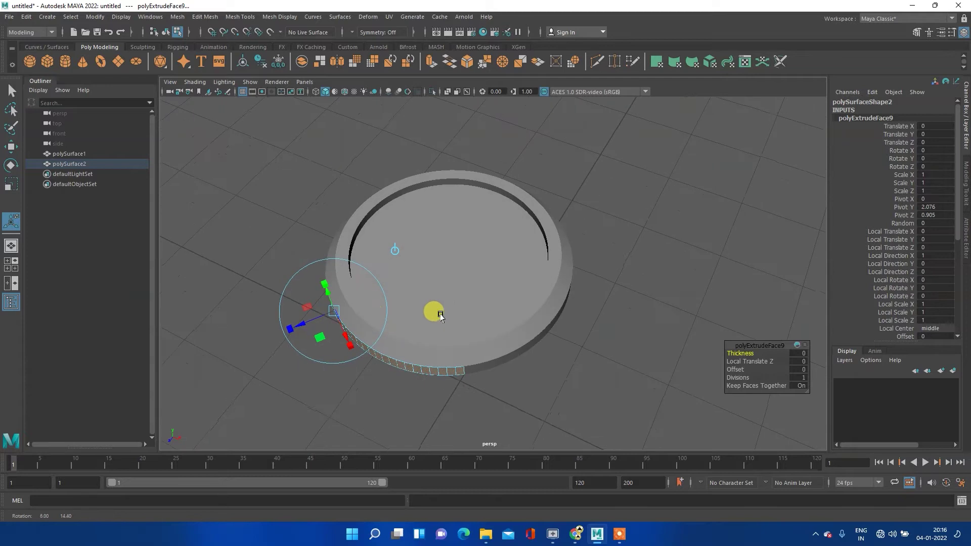
{"action": "mouse_move", "coordinate": [297, 325]}
{"action": "left_mouse_down"}
{"action": "mouse_move", "coordinate": [242, 368]}
{"action": "mouse_move", "coordinate": [278, 344]}
{"action": "left_mouse_up"}
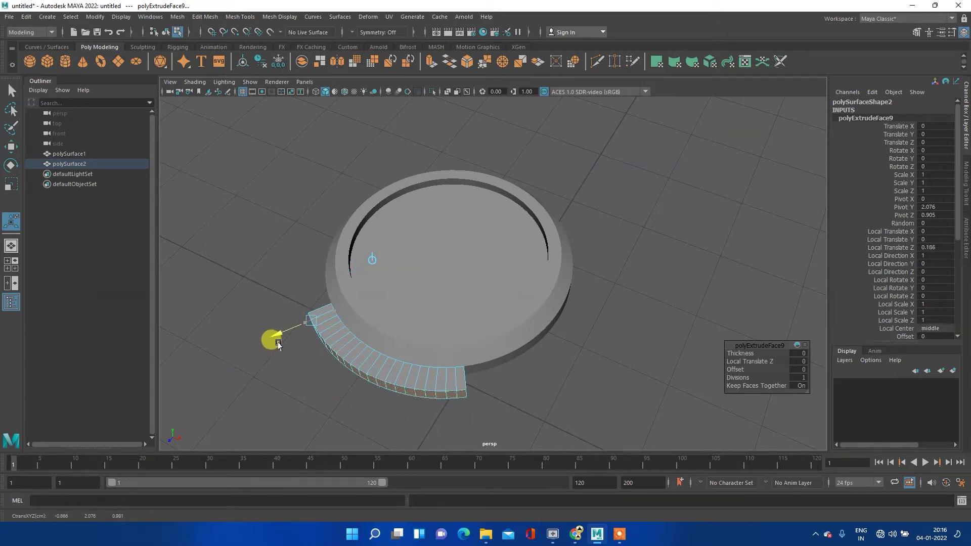
{"action": "left_click_drag", "start_coordinate": [278, 344], "coordinate": [281, 345]}
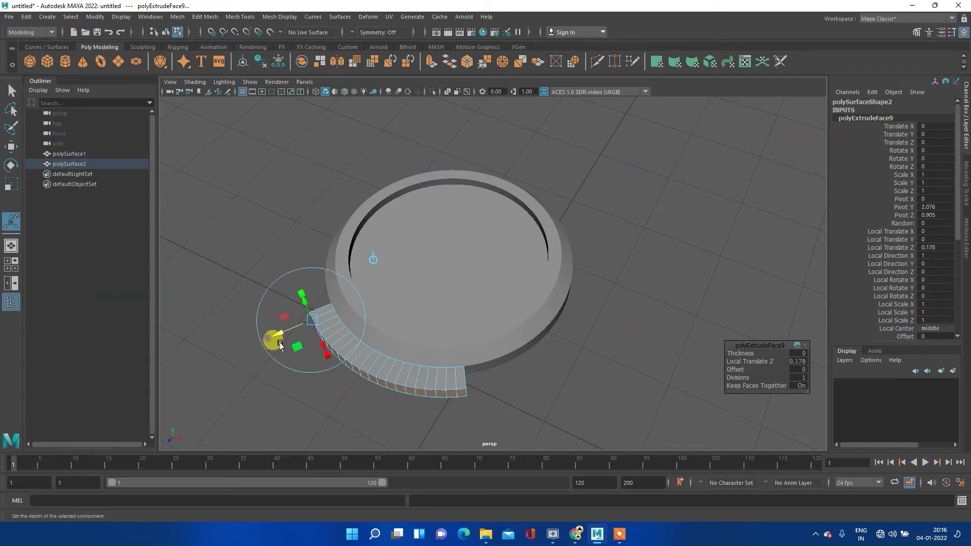
{"action": "mouse_move", "coordinate": [334, 393]}
{"action": "left_mouse_down", "text": "alt"}
{"action": "mouse_move", "coordinate": [397, 378]}
{"action": "mouse_move", "coordinate": [373, 369]}
{"action": "left_mouse_up", "text": "alt"}
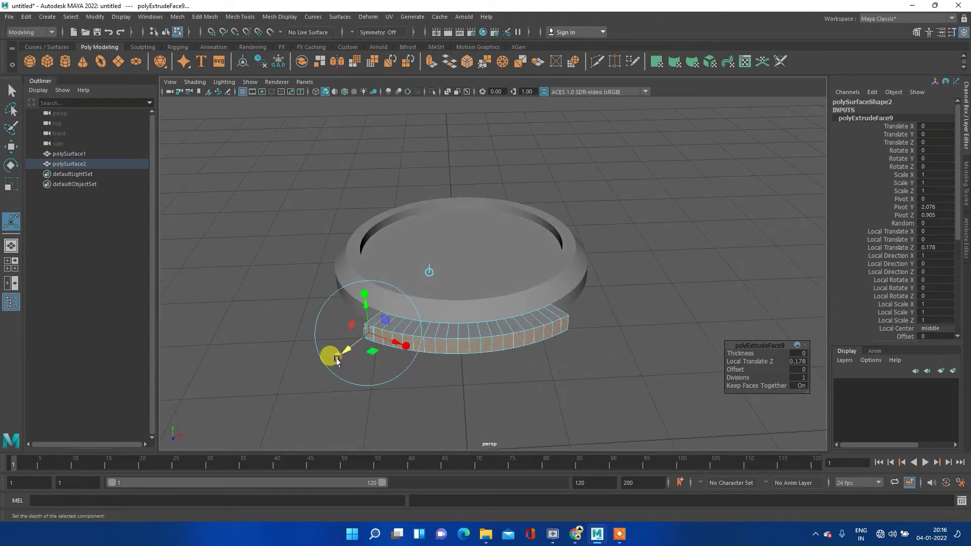
- Scale the extruded faces to 0.6 and return polySurface2 to object mode
{"action": "mouse_move", "coordinate": [337, 360]}
{"action": "left_mouse_down"}
{"action": "mouse_move", "coordinate": [367, 334]}
{"action": "mouse_move", "coordinate": [353, 334]}
{"action": "mouse_move", "coordinate": [371, 334]}
{"action": "mouse_move", "coordinate": [346, 334]}
{"action": "mouse_move", "coordinate": [359, 333]}
{"action": "left_mouse_up"}
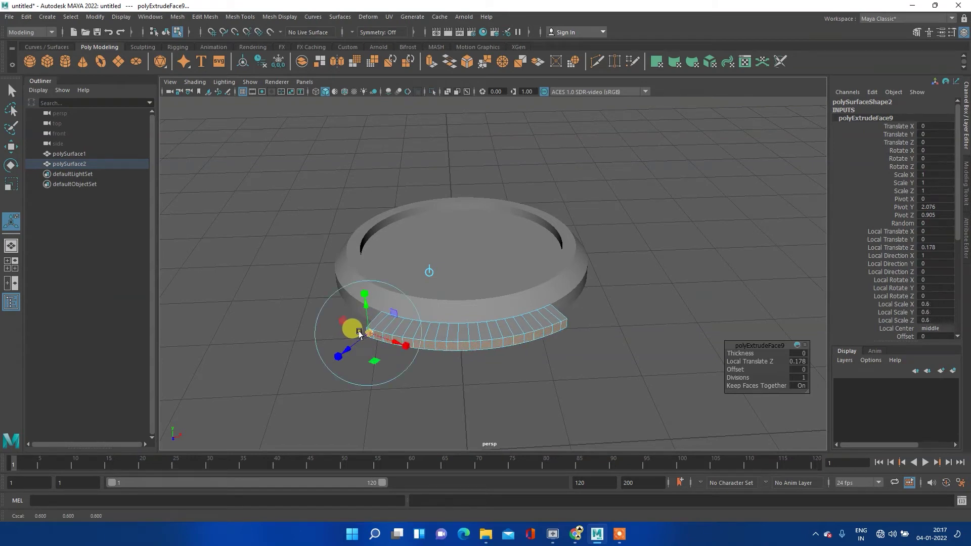
{"action": "mouse_move", "coordinate": [357, 334]}
{"action": "left_mouse_down"}
{"action": "mouse_move", "coordinate": [405, 346]}
{"action": "mouse_move", "coordinate": [303, 318]}
{"action": "mouse_move", "coordinate": [566, 360]}
{"action": "mouse_move", "coordinate": [758, 373]}
{"action": "mouse_move", "coordinate": [354, 368]}
{"action": "mouse_move", "coordinate": [72, 332]}
{"action": "mouse_move", "coordinate": [466, 364]}
{"action": "mouse_move", "coordinate": [531, 379]}
{"action": "mouse_move", "coordinate": [508, 354]}
{"action": "mouse_move", "coordinate": [567, 322]}
{"action": "left_mouse_up"}
{"action": "key", "text": "ctrl+z"}
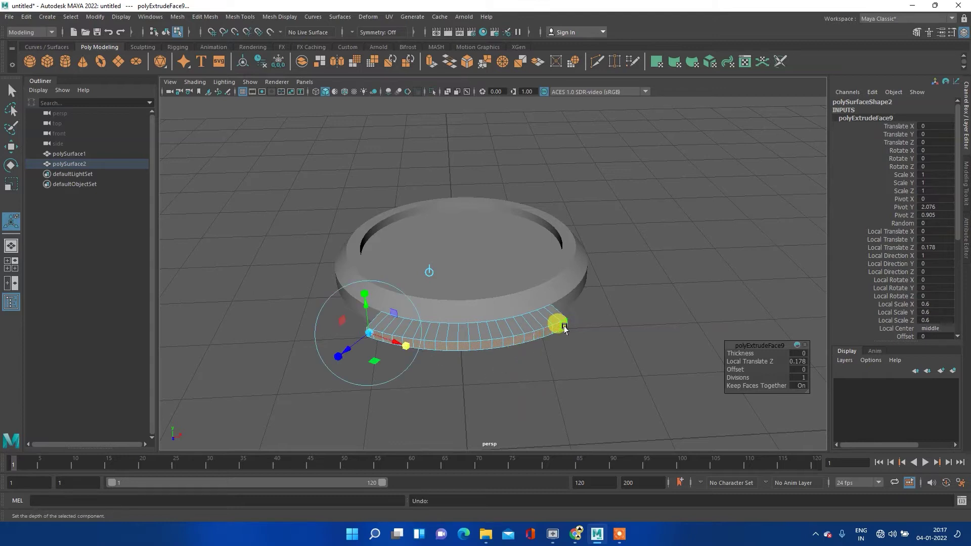
{"action": "right_click_drag", "start_coordinate": [467, 334], "coordinate": [514, 248]}
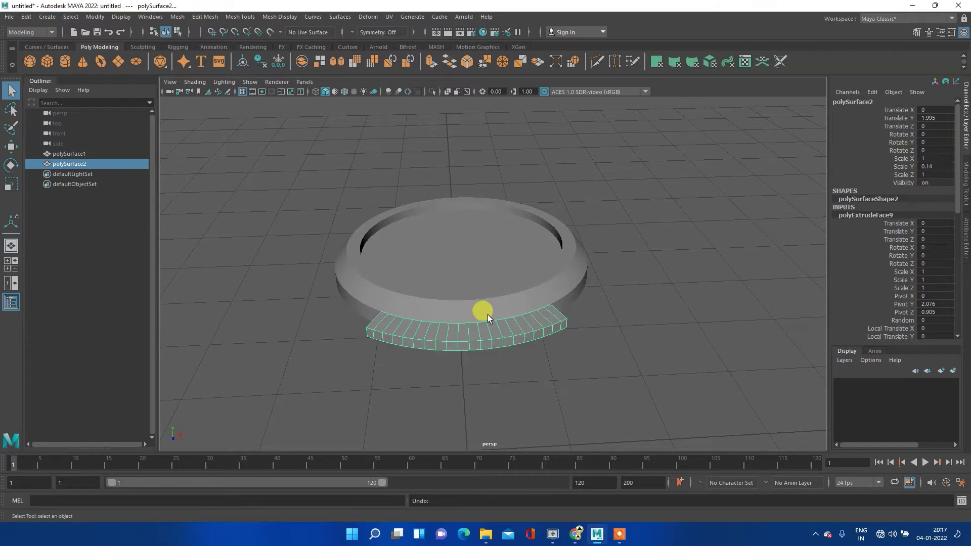
- Select the lug strip's outer edge vertex loop plus its lower corner vertex
{"action": "key", "text": "space"}
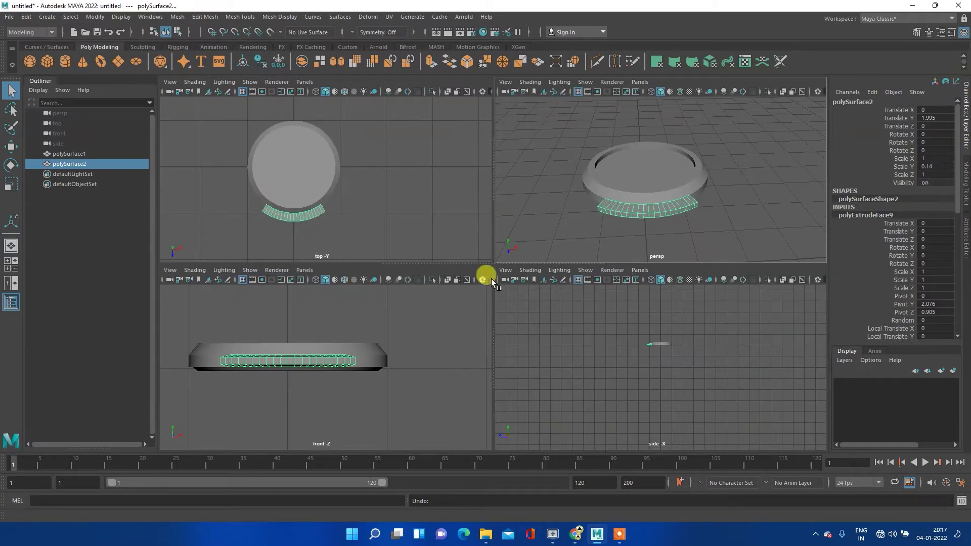
{"action": "key", "text": "space"}
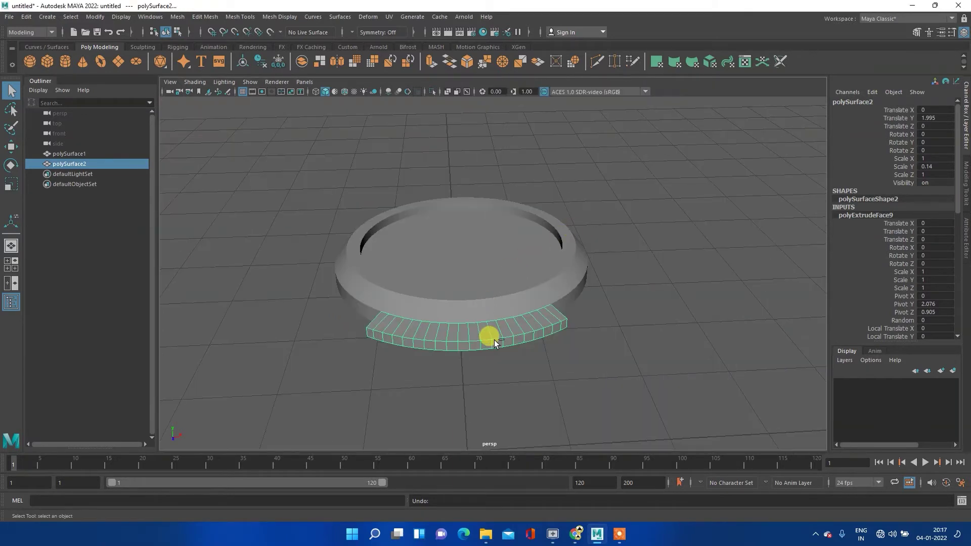
{"action": "scroll", "coordinate": [494, 339], "scroll_direction": "up", "scroll_amount": 3}
{"action": "right_click_drag", "start_coordinate": [392, 363], "coordinate": [357, 255]}
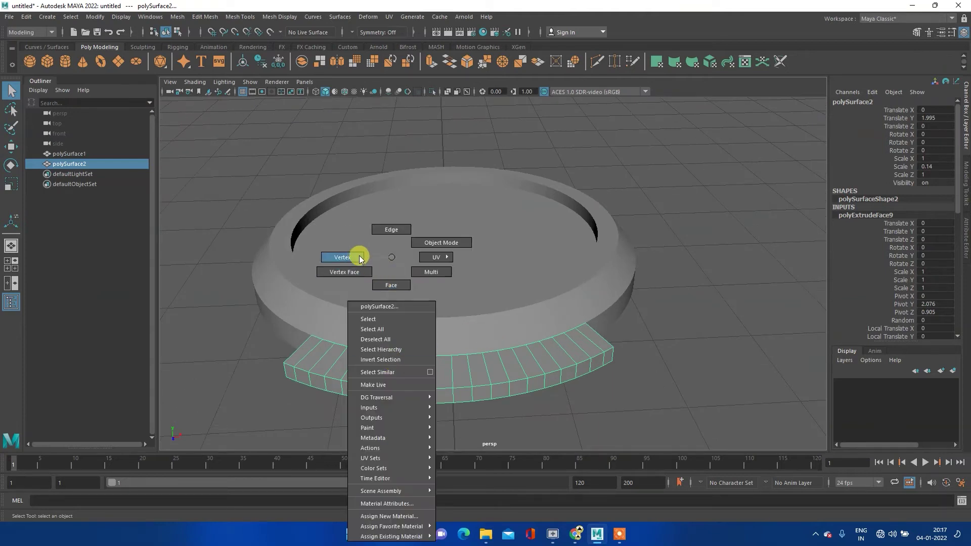
{"action": "mouse_move", "coordinate": [675, 294]}
{"action": "left_mouse_down", "text": "alt"}
{"action": "mouse_move", "coordinate": [564, 302]}
{"action": "mouse_move", "coordinate": [586, 304]}
{"action": "left_mouse_up", "text": "alt"}
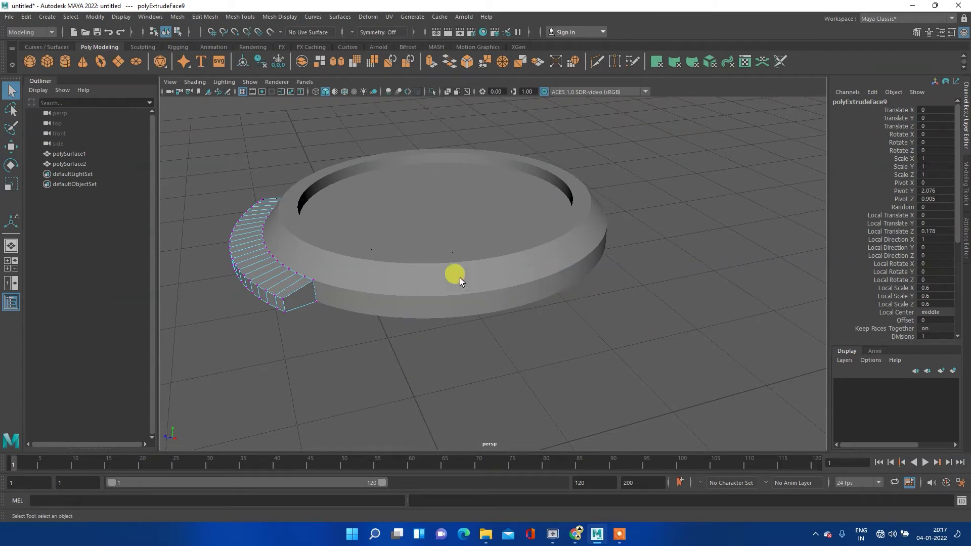
{"action": "mouse_move", "coordinate": [322, 281]}
{"action": "left_mouse_down", "text": "alt"}
{"action": "mouse_move", "coordinate": [449, 292]}
{"action": "mouse_move", "coordinate": [390, 275]}
{"action": "mouse_move", "coordinate": [512, 292]}
{"action": "left_mouse_up", "text": "alt"}
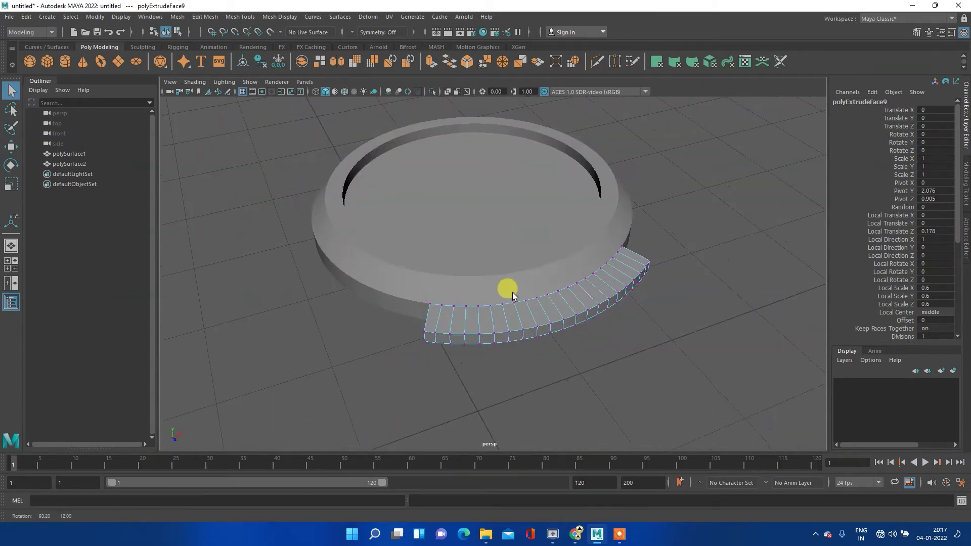
{"action": "key", "text": "w"}
{"action": "left_click", "coordinate": [423, 334]}
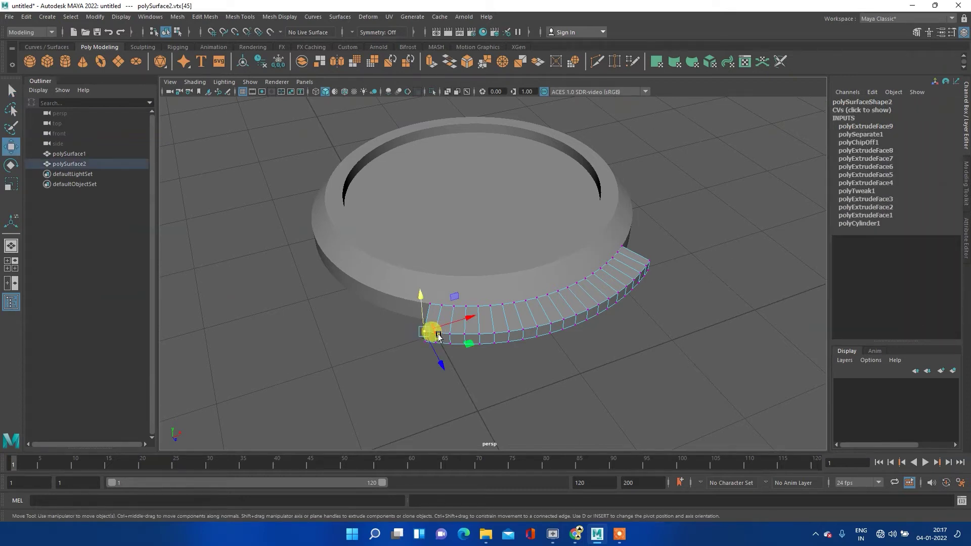
{"action": "key", "text": "f"}
{"action": "left_click_drag", "start_coordinate": [384, 349], "coordinate": [438, 221], "text": "alt"}
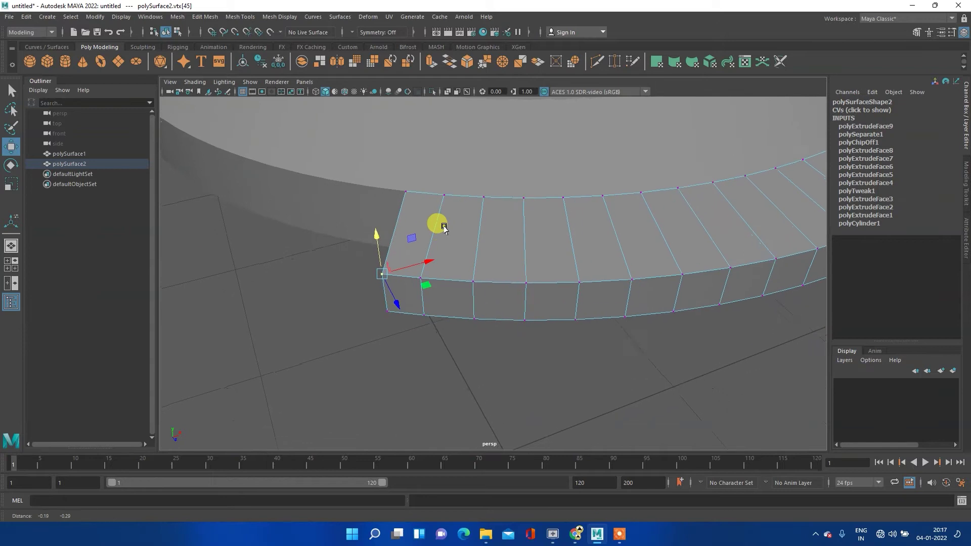
{"action": "double_click", "coordinate": [417, 268], "text": "shift"}
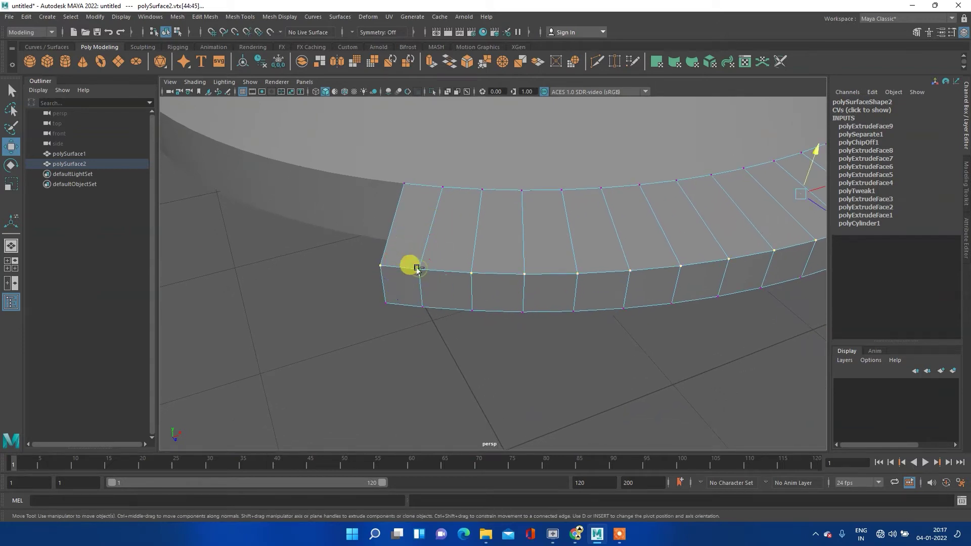
{"action": "left_click", "coordinate": [383, 304], "text": "shift"}
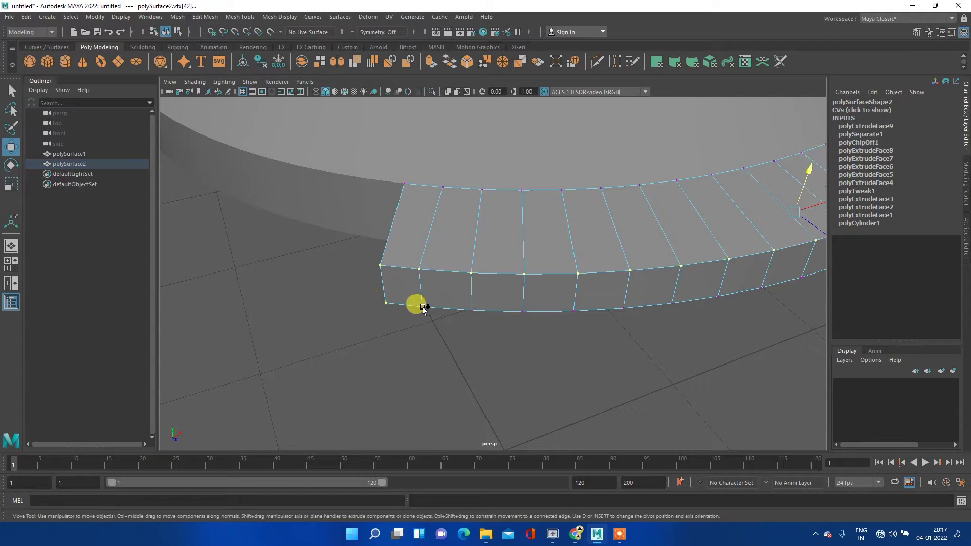
- Scale the outer edge vertices narrower along X to taper the strip
{"action": "scroll", "coordinate": [423, 307], "scroll_direction": "down", "scroll_amount": 5}
{"action": "left_click_drag", "start_coordinate": [463, 314], "coordinate": [554, 275], "text": "alt"}
{"action": "key", "text": "e"}
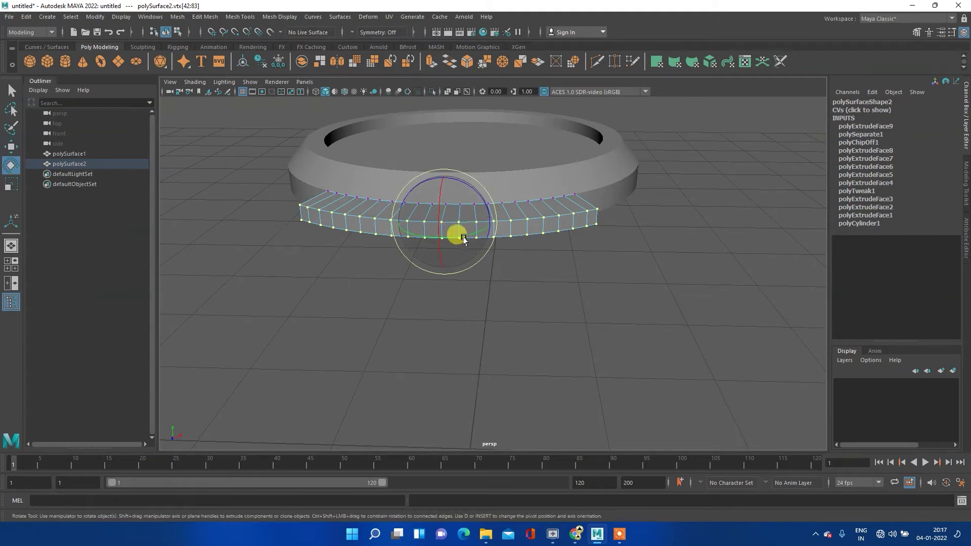
{"action": "key", "text": "r"}
{"action": "left_click_drag", "start_coordinate": [488, 224], "coordinate": [487, 226]}
{"action": "mouse_move", "coordinate": [485, 226]}
{"action": "left_mouse_down"}
{"action": "mouse_move", "coordinate": [494, 234]}
{"action": "mouse_move", "coordinate": [444, 229]}
{"action": "mouse_move", "coordinate": [447, 248]}
{"action": "left_mouse_up"}
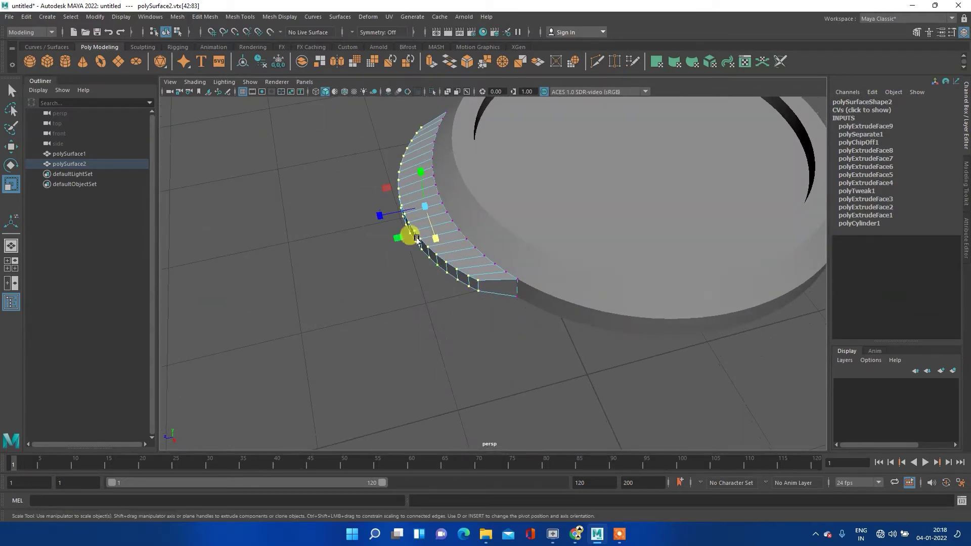
{"action": "mouse_move", "coordinate": [379, 216]}
{"action": "left_mouse_down"}
{"action": "mouse_move", "coordinate": [369, 223]}
{"action": "mouse_move", "coordinate": [426, 206]}
{"action": "left_mouse_up"}
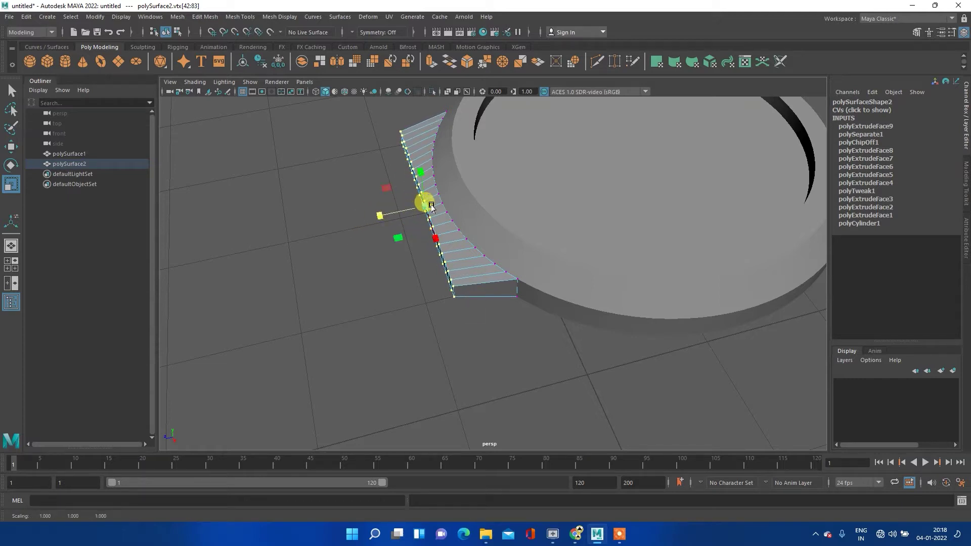
- In the top view, move the outer vertex row, vtx[42:83], to Z 1.100
{"action": "right_click_drag", "start_coordinate": [412, 221], "coordinate": [567, 250], "text": "alt"}
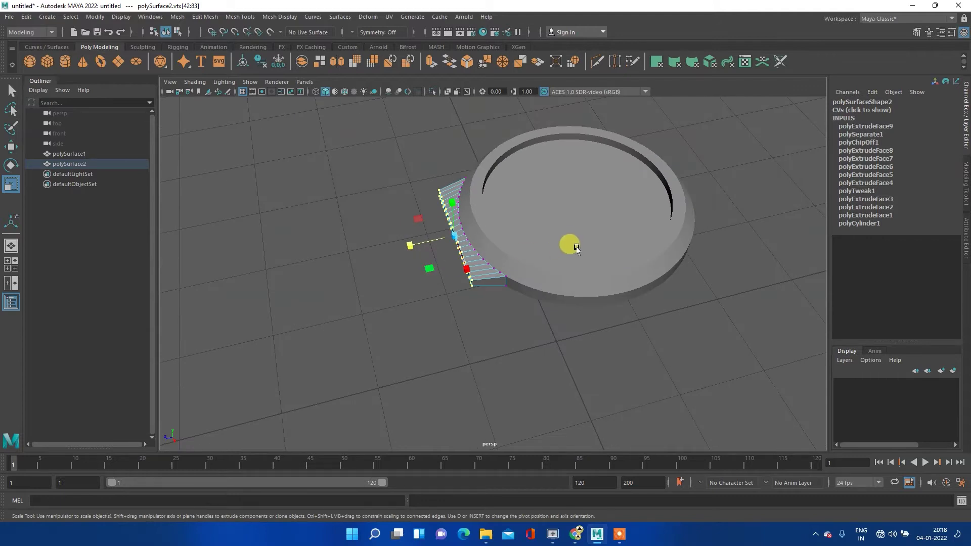
{"action": "left_click_drag", "start_coordinate": [560, 241], "coordinate": [503, 234], "text": "alt"}
{"action": "key", "text": "w"}
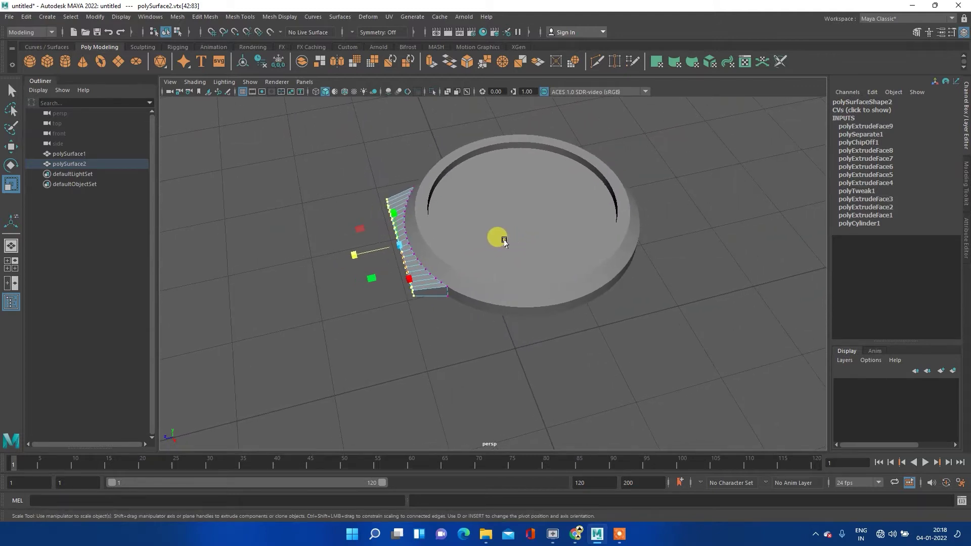
{"action": "left_click_drag", "start_coordinate": [346, 257], "coordinate": [331, 259]}
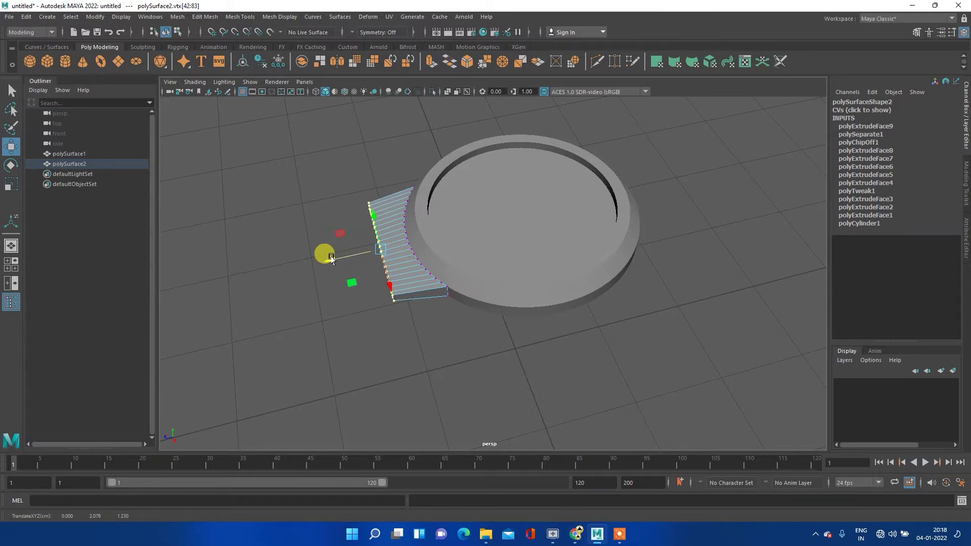
{"action": "key", "text": "space"}
{"action": "key", "text": "space"}
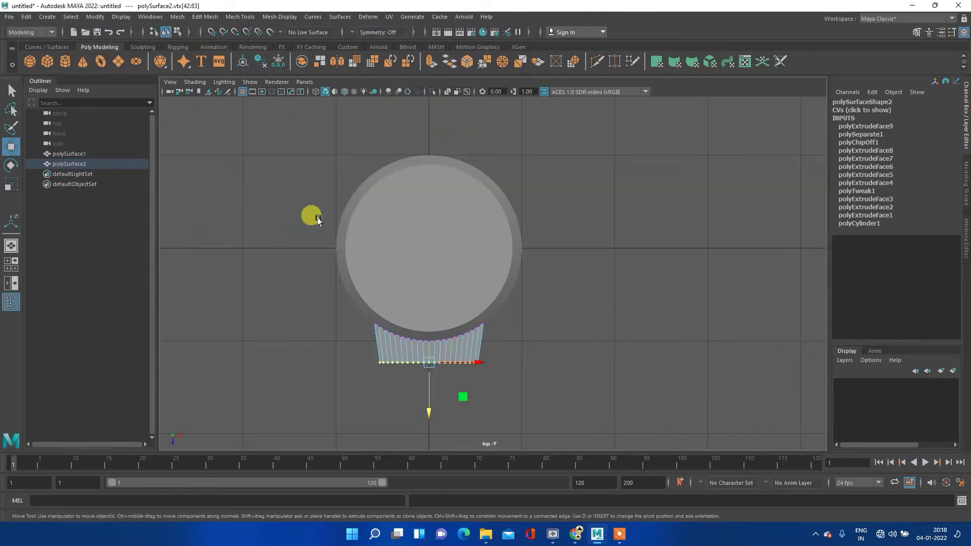
{"action": "middle_click_drag", "start_coordinate": [462, 289], "coordinate": [447, 215], "text": "alt"}
{"action": "mouse_move", "coordinate": [422, 342]}
{"action": "left_mouse_down"}
{"action": "mouse_move", "coordinate": [412, 364]}
{"action": "mouse_move", "coordinate": [425, 359]}
{"action": "mouse_move", "coordinate": [426, 336]}
{"action": "left_mouse_up"}
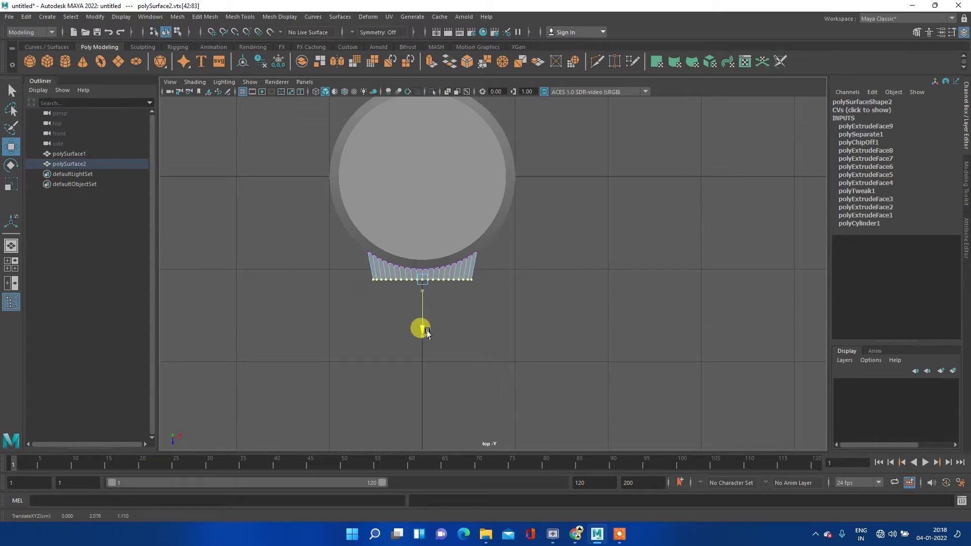
{"action": "left_click_drag", "start_coordinate": [427, 332], "coordinate": [430, 332]}
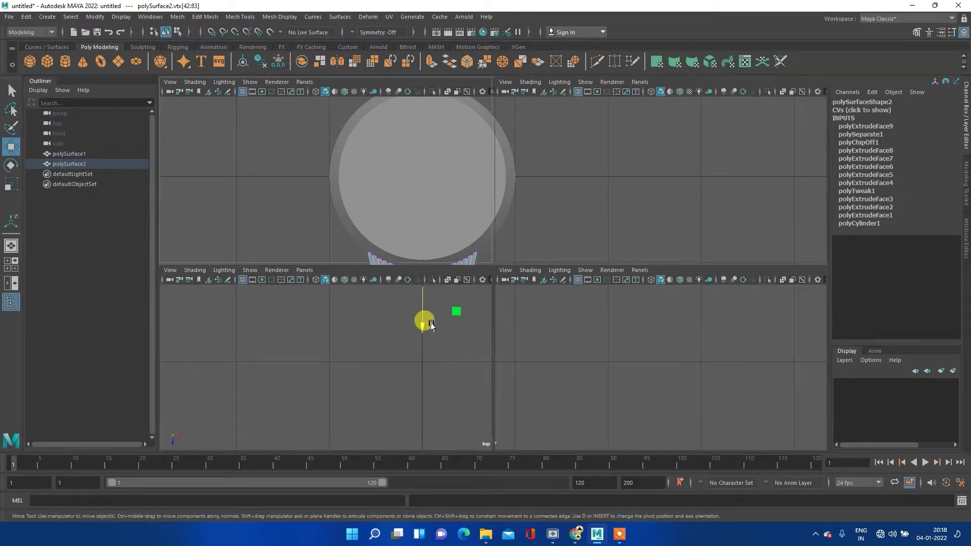
- Enlarge the side view and zoom in on the lug strip's outer end
{"action": "key", "text": "space"}
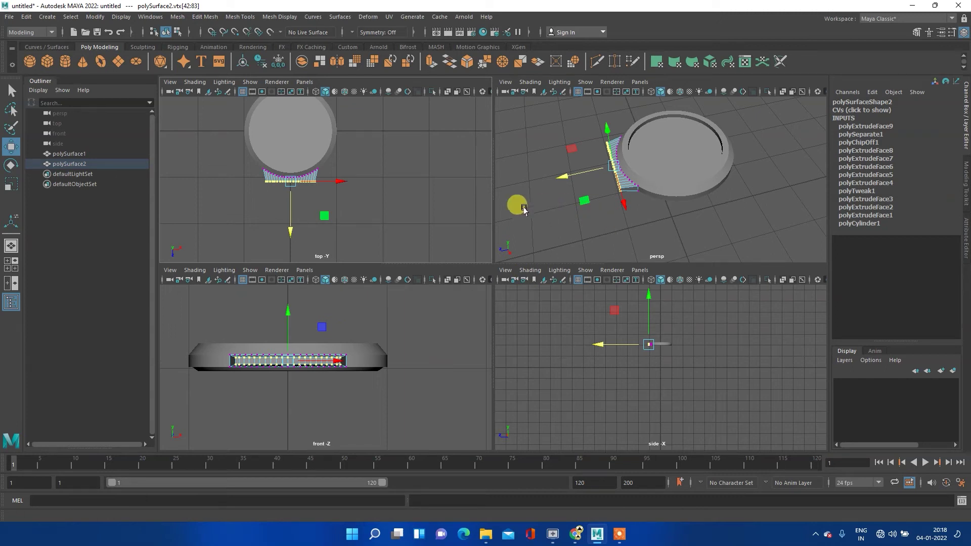
{"action": "key", "text": "space"}
{"action": "scroll", "coordinate": [463, 223], "scroll_direction": "up", "scroll_amount": 2}
{"action": "scroll", "coordinate": [466, 220], "scroll_direction": "up", "scroll_amount": 2}
{"action": "scroll", "coordinate": [458, 222], "scroll_direction": "up", "scroll_amount": 3}
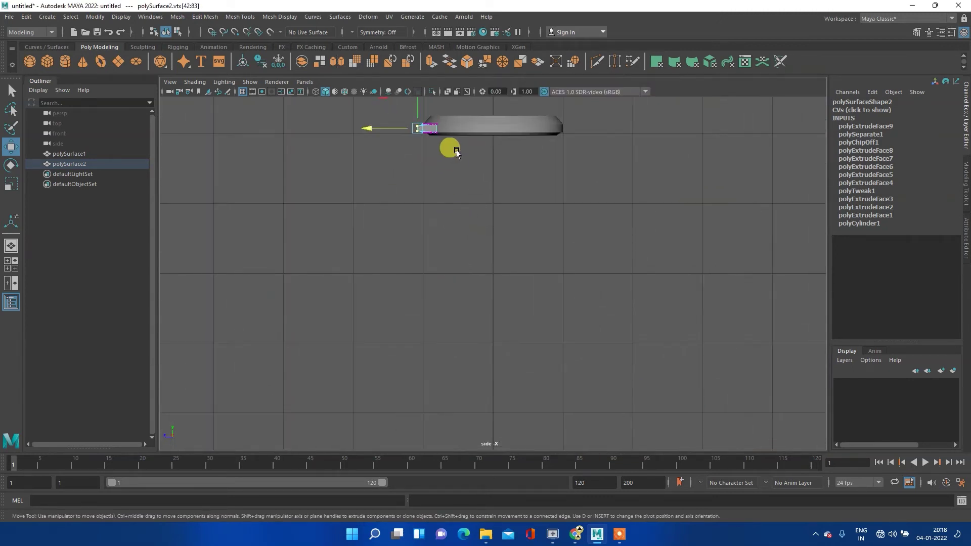
{"action": "middle_click_drag", "start_coordinate": [456, 151], "coordinate": [451, 256], "text": "alt"}
{"action": "scroll", "coordinate": [451, 256], "scroll_direction": "up", "scroll_amount": 2}
{"action": "scroll", "coordinate": [423, 249], "scroll_direction": "up", "scroll_amount": 2}
{"action": "middle_click_drag", "start_coordinate": [401, 219], "coordinate": [470, 234], "text": "alt"}
{"action": "left_click", "coordinate": [368, 218]}
- Move the outer vertex row along Y to 2.050, Z 1.083, and return to perspective
{"action": "left_click_drag", "start_coordinate": [411, 164], "coordinate": [410, 171]}
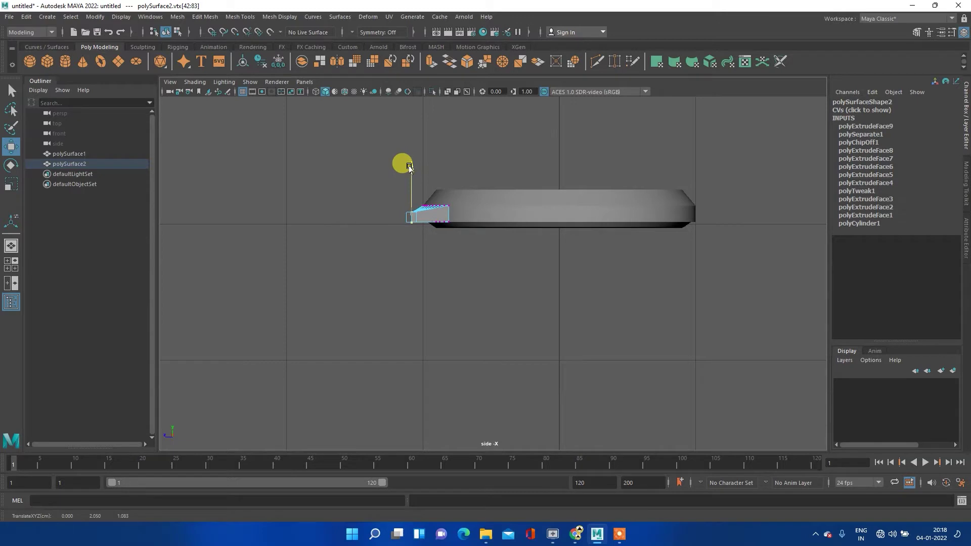
{"action": "key", "text": "space"}
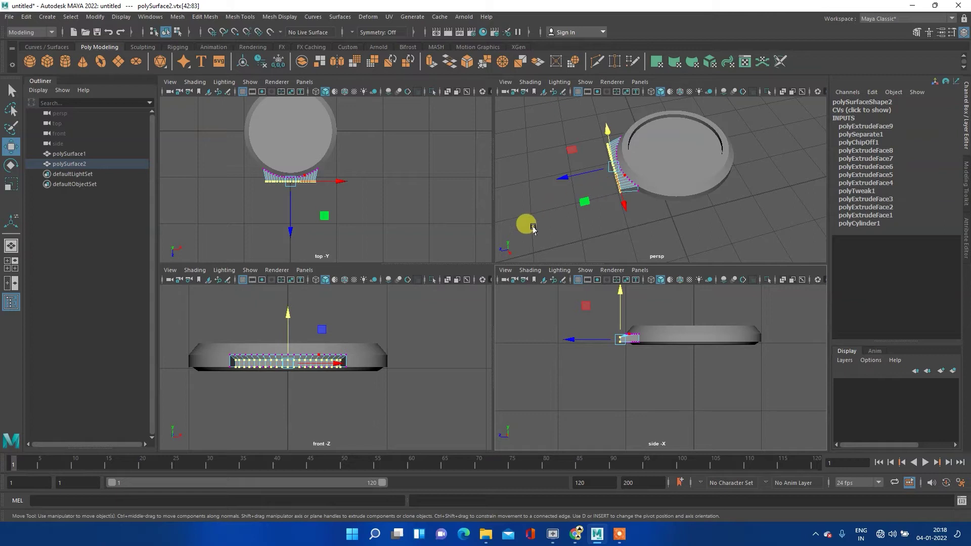
{"action": "key", "text": "space"}
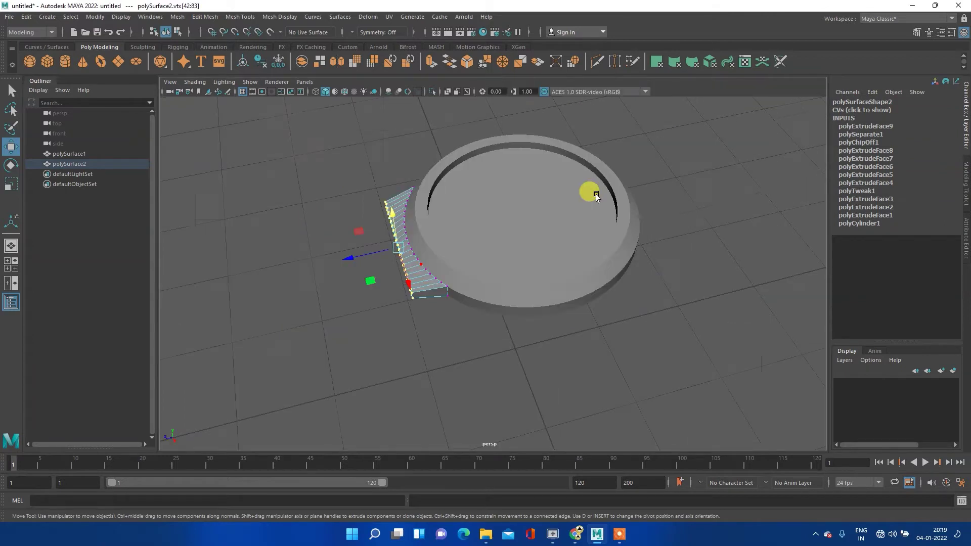
{"action": "right_click", "coordinate": [400, 213]}
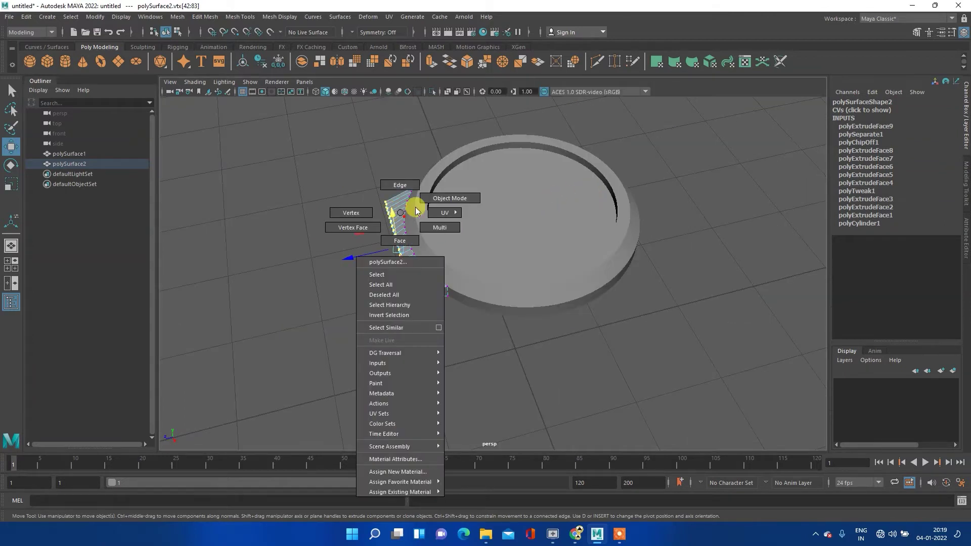
- Select the lug strip in Face mode and pick a face at its end
{"action": "left_click", "coordinate": [444, 203]}
{"action": "left_click", "coordinate": [453, 330]}
{"action": "mouse_move", "coordinate": [394, 336]}
{"action": "left_mouse_down", "text": "alt"}
{"action": "mouse_move", "coordinate": [492, 302]}
{"action": "mouse_move", "coordinate": [563, 299]}
{"action": "mouse_move", "coordinate": [579, 319]}
{"action": "mouse_move", "coordinate": [442, 316]}
{"action": "left_mouse_up", "text": "alt"}
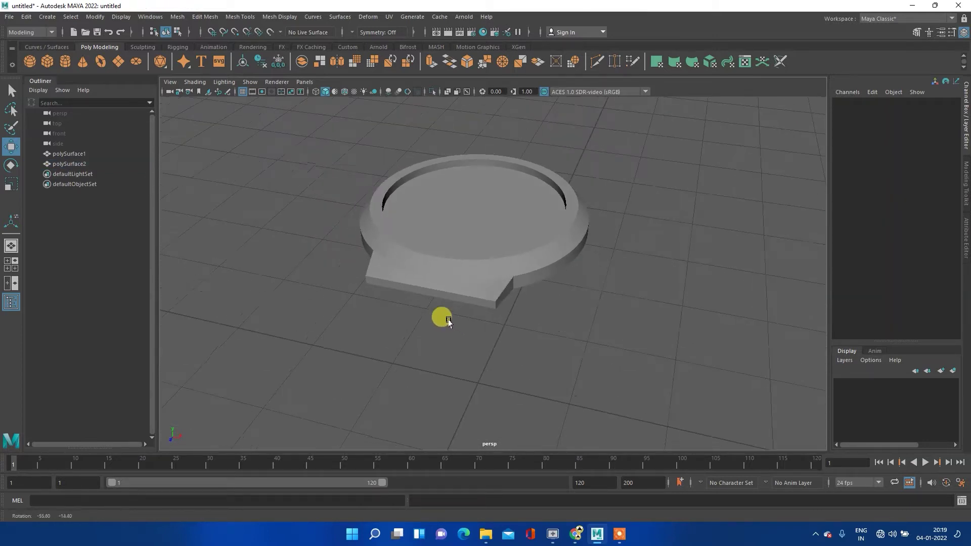
{"action": "left_click", "coordinate": [422, 291]}
{"action": "scroll", "coordinate": [453, 300], "scroll_direction": "up", "scroll_amount": 3}
{"action": "mouse_move", "coordinate": [395, 311]}
{"action": "middle_mouse_down", "text": "alt"}
{"action": "mouse_move", "coordinate": [390, 291]}
{"action": "mouse_move", "coordinate": [455, 269]}
{"action": "middle_mouse_up", "text": "alt"}
{"action": "right_click_drag", "start_coordinate": [416, 262], "coordinate": [403, 285]}
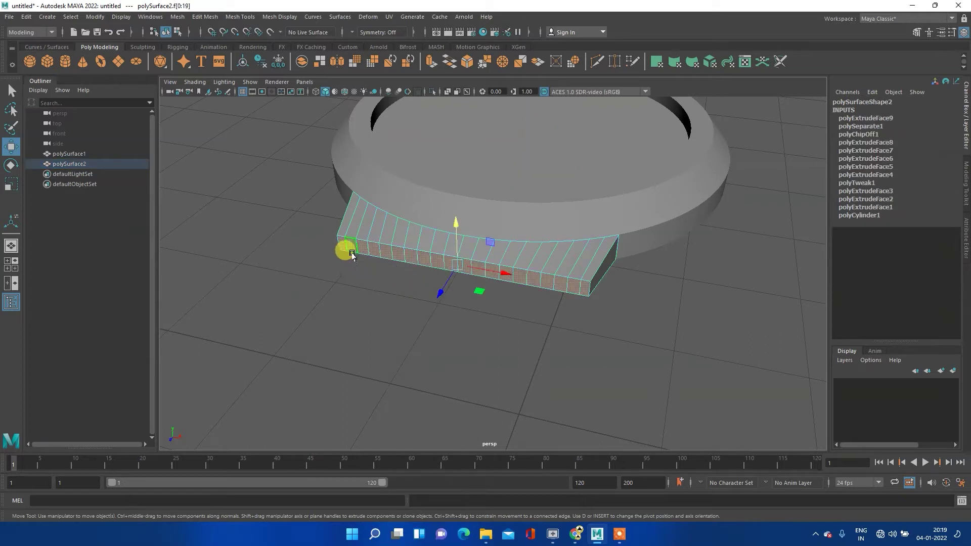
{"action": "left_click", "coordinate": [342, 244]}
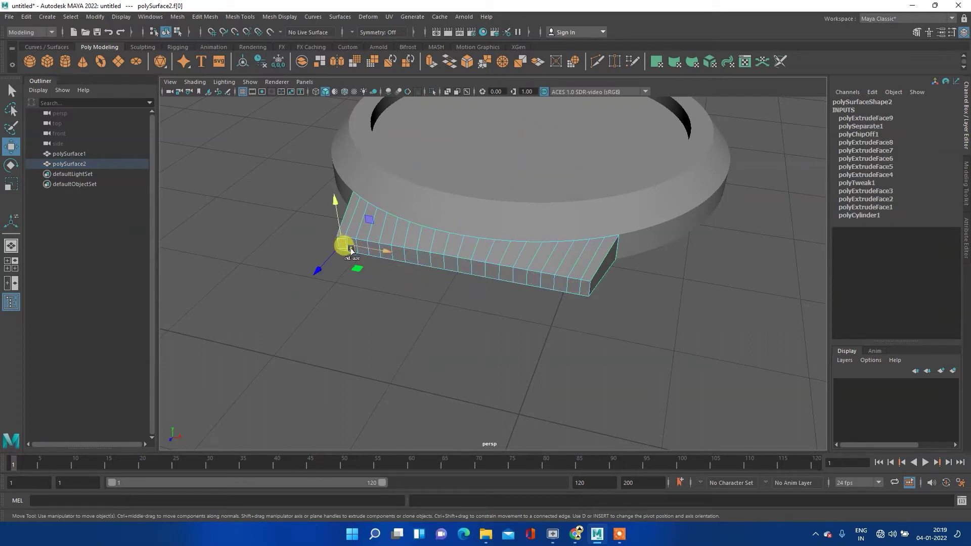
- Add the end faces on both sides of the lug strip to the selection
{"action": "scroll", "coordinate": [369, 256], "scroll_direction": "up", "scroll_amount": 5}
{"action": "scroll", "coordinate": [354, 253], "scroll_direction": "up", "scroll_amount": 4}
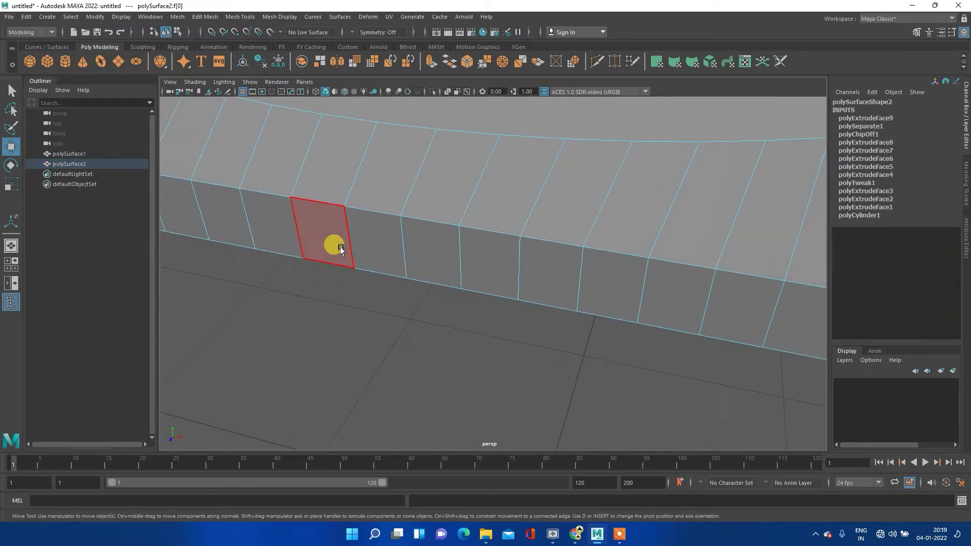
{"action": "left_click_drag", "start_coordinate": [305, 229], "coordinate": [515, 245], "text": "alt"}
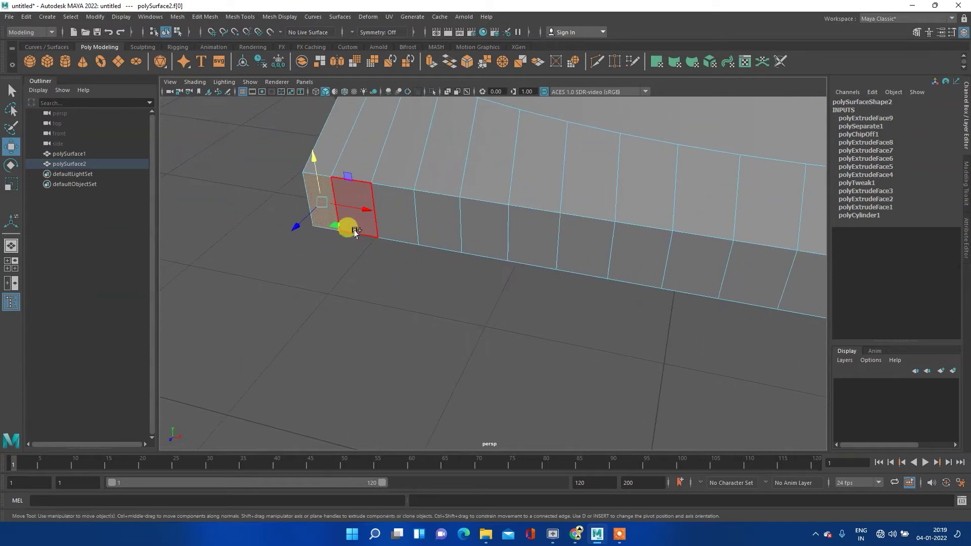
{"action": "left_click", "coordinate": [399, 228], "text": "shift"}
{"action": "scroll", "coordinate": [434, 271], "scroll_direction": "down", "scroll_amount": 3}
{"action": "scroll", "coordinate": [430, 271], "scroll_direction": "down", "scroll_amount": 4}
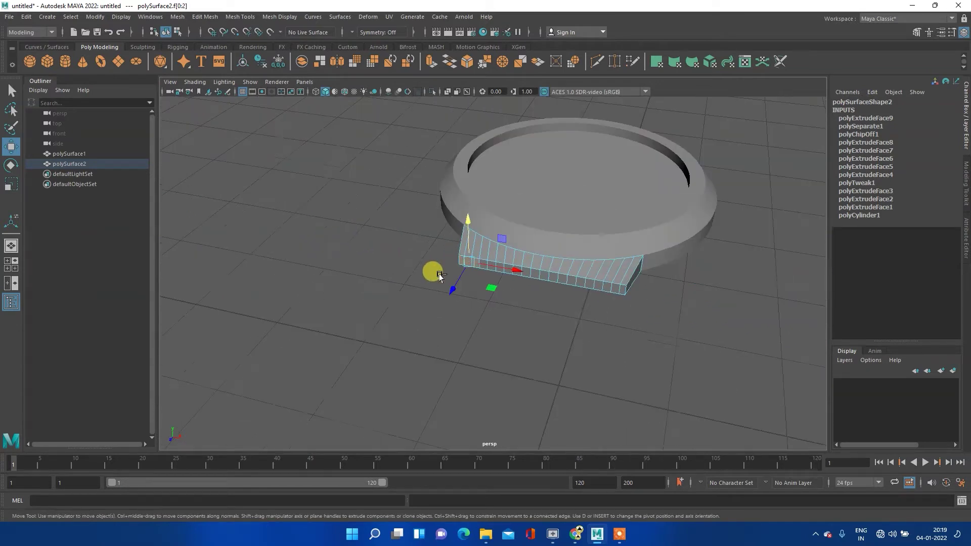
{"action": "scroll", "coordinate": [503, 275], "scroll_direction": "up", "scroll_amount": 4}
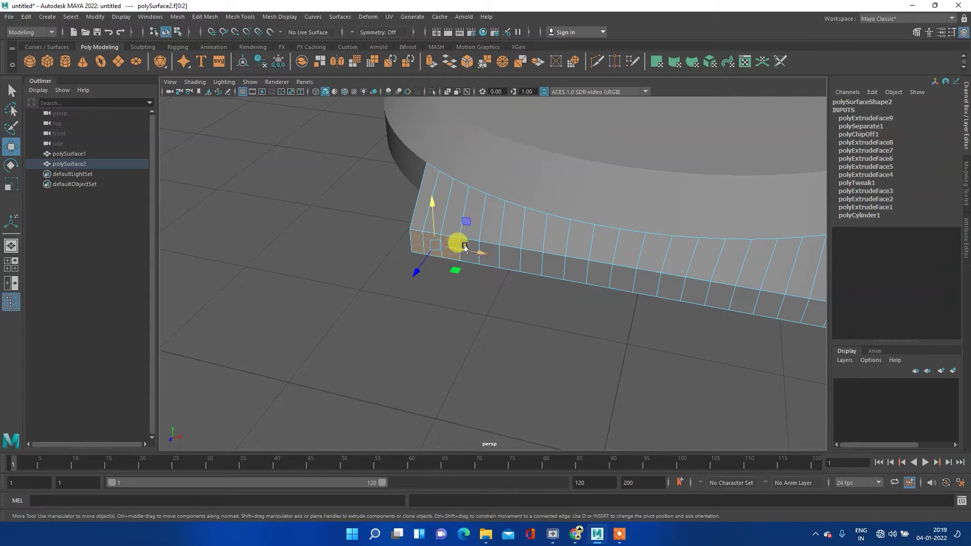
{"action": "scroll", "coordinate": [650, 274], "scroll_direction": "down", "scroll_amount": 3}
{"action": "left_click_drag", "start_coordinate": [636, 259], "coordinate": [612, 264], "text": "alt"}
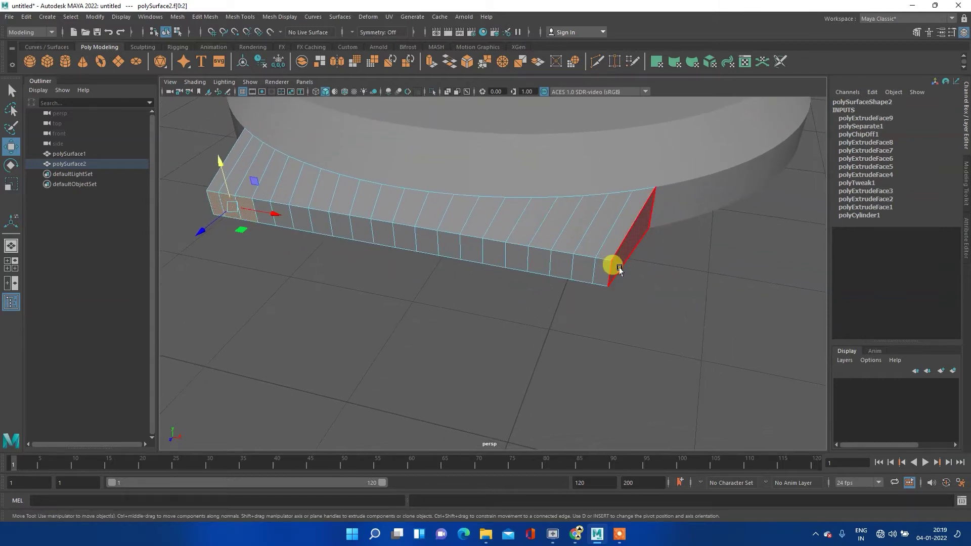
{"action": "left_click", "coordinate": [602, 273], "text": "shift"}
- Add two more outer faces and extrude them outward to Local Translate Z 0.133
{"action": "left_click", "coordinate": [579, 269], "text": "shift"}
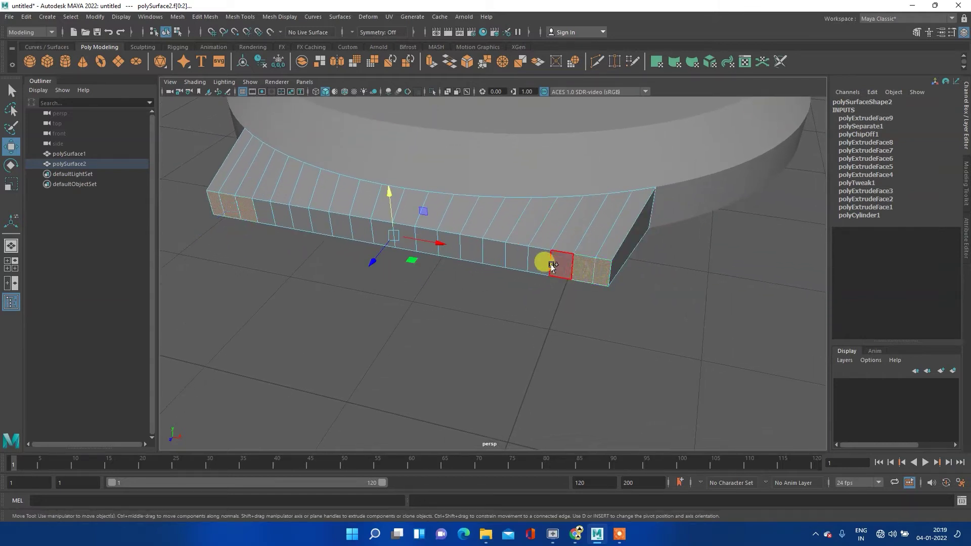
{"action": "left_click", "coordinate": [552, 268], "text": "shift"}
{"action": "scroll", "coordinate": [508, 291], "scroll_direction": "down", "scroll_amount": 3}
{"action": "mouse_move", "coordinate": [505, 281]}
{"action": "left_mouse_down", "text": "alt"}
{"action": "mouse_move", "coordinate": [563, 264]}
{"action": "mouse_move", "coordinate": [547, 271]}
{"action": "left_mouse_up", "text": "alt"}
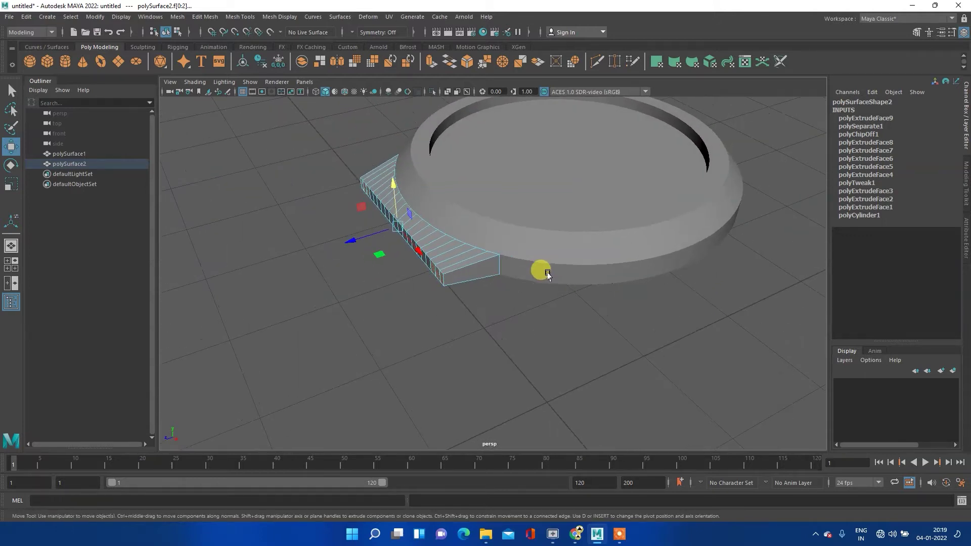
{"action": "right_click_drag", "start_coordinate": [435, 271], "coordinate": [434, 298], "text": "shift"}
{"action": "left_click_drag", "start_coordinate": [334, 195], "coordinate": [311, 199]}
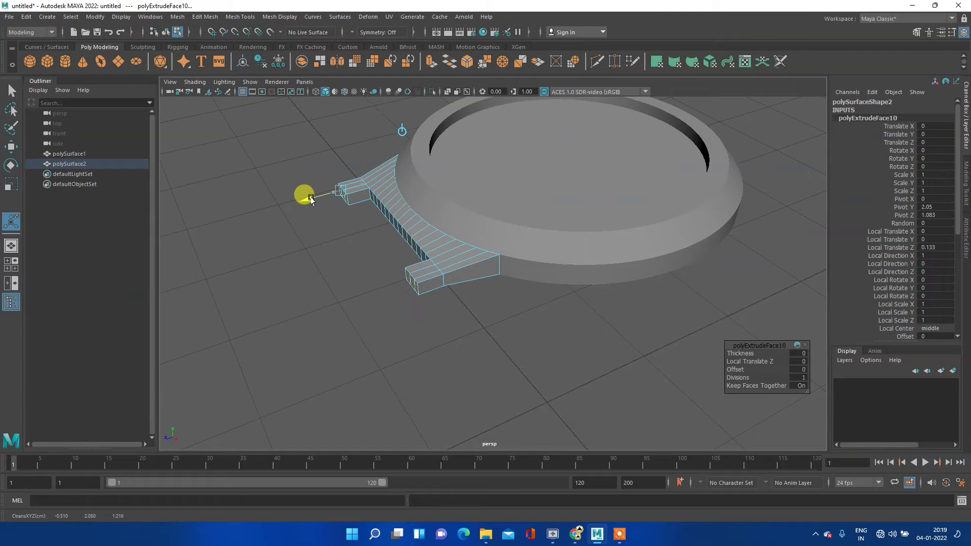
- Push the extruded lug ends to Local Translate Z 0.139 and Y -0.032
{"action": "left_click_drag", "start_coordinate": [310, 199], "coordinate": [314, 199]}
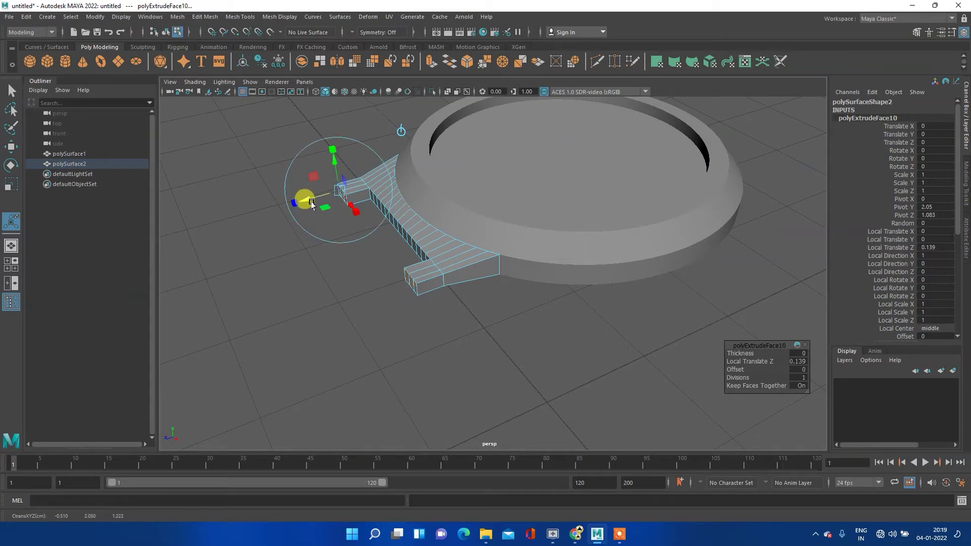
{"action": "mouse_move", "coordinate": [314, 275]}
{"action": "left_mouse_down", "text": "alt"}
{"action": "mouse_move", "coordinate": [462, 258]}
{"action": "mouse_move", "coordinate": [481, 279]}
{"action": "mouse_move", "coordinate": [440, 276]}
{"action": "mouse_move", "coordinate": [458, 262]}
{"action": "left_mouse_up", "text": "alt"}
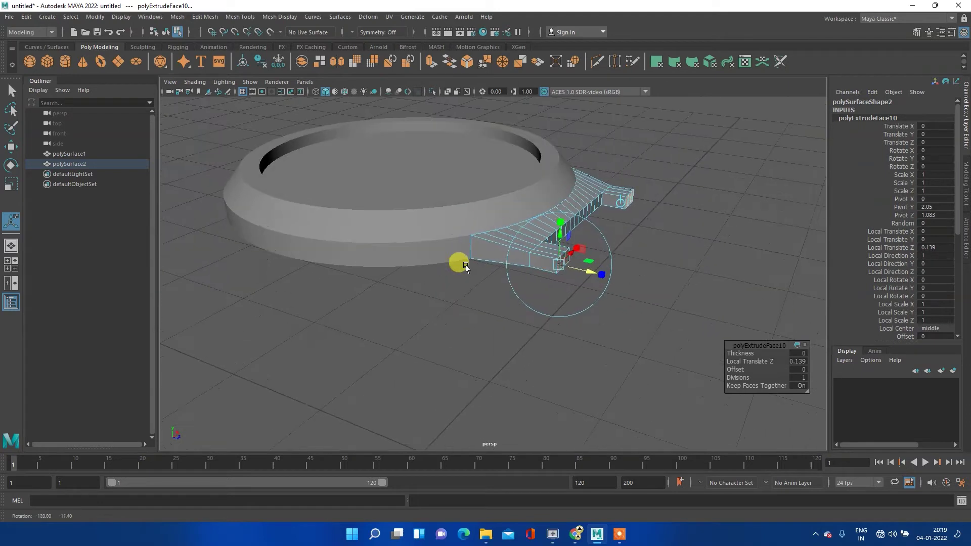
{"action": "left_click_drag", "start_coordinate": [559, 238], "coordinate": [557, 242]}
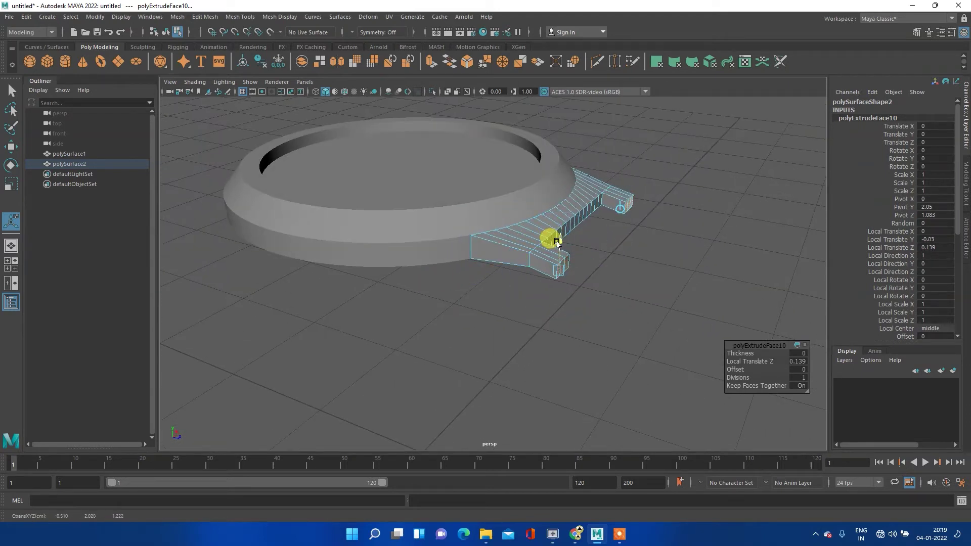
{"action": "left_click_drag", "start_coordinate": [558, 242], "coordinate": [558, 243]}
{"action": "mouse_move", "coordinate": [689, 246]}
{"action": "left_mouse_down", "text": "alt"}
{"action": "mouse_move", "coordinate": [514, 283]}
{"action": "mouse_move", "coordinate": [562, 240]}
{"action": "mouse_move", "coordinate": [536, 245]}
{"action": "left_mouse_up", "text": "alt"}
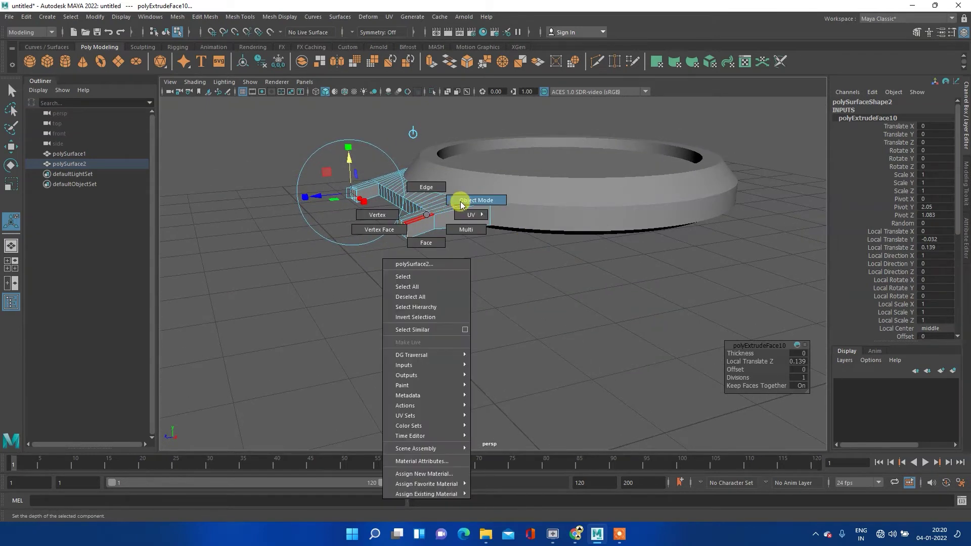
- Return polySurface2 to object mode and reselect the lug band piece
{"action": "right_click_drag", "start_coordinate": [427, 215], "coordinate": [460, 201]}
{"action": "left_click", "coordinate": [474, 274]}
{"action": "mouse_move", "coordinate": [432, 276]}
{"action": "left_mouse_down", "text": "alt"}
{"action": "mouse_move", "coordinate": [379, 245]}
{"action": "mouse_move", "coordinate": [477, 258]}
{"action": "mouse_move", "coordinate": [533, 248]}
{"action": "mouse_move", "coordinate": [581, 254]}
{"action": "mouse_move", "coordinate": [401, 258]}
{"action": "mouse_move", "coordinate": [394, 271]}
{"action": "left_mouse_up", "text": "alt"}
{"action": "scroll", "coordinate": [393, 271], "scroll_direction": "down", "scroll_amount": 5}
{"action": "mouse_move", "coordinate": [553, 267]}
{"action": "left_mouse_down", "text": "alt"}
{"action": "mouse_move", "coordinate": [450, 260]}
{"action": "mouse_move", "coordinate": [520, 256]}
{"action": "mouse_move", "coordinate": [503, 244]}
{"action": "mouse_move", "coordinate": [542, 201]}
{"action": "mouse_move", "coordinate": [493, 236]}
{"action": "left_mouse_up", "text": "alt"}
{"action": "scroll", "coordinate": [502, 246], "scroll_direction": "up", "scroll_amount": 3}
{"action": "scroll", "coordinate": [510, 246], "scroll_direction": "up", "scroll_amount": 3}
{"action": "left_click", "coordinate": [359, 250]}
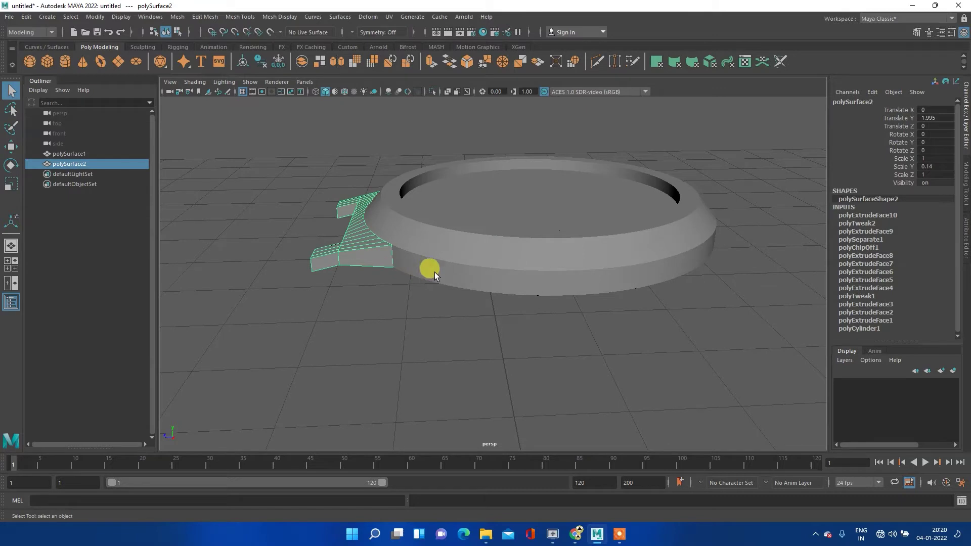
- Duplicate the lug band with Ctrl+D, creating polySurface3
{"action": "scroll", "coordinate": [440, 268], "scroll_direction": "down", "scroll_amount": 3}
{"action": "scroll", "coordinate": [438, 266], "scroll_direction": "up", "scroll_amount": 3}
{"action": "mouse_move", "coordinate": [438, 266]}
{"action": "left_mouse_down", "text": "alt"}
{"action": "mouse_move", "coordinate": [340, 265]}
{"action": "mouse_move", "coordinate": [369, 254]}
{"action": "left_mouse_up", "text": "alt"}
{"action": "scroll", "coordinate": [438, 263], "scroll_direction": "up", "scroll_amount": 3}
{"action": "mouse_move", "coordinate": [439, 263]}
{"action": "left_mouse_down", "text": "alt"}
{"action": "mouse_move", "coordinate": [409, 247]}
{"action": "mouse_move", "coordinate": [396, 221]}
{"action": "mouse_move", "coordinate": [403, 208]}
{"action": "left_mouse_up", "text": "alt"}
{"action": "scroll", "coordinate": [501, 250], "scroll_direction": "up", "scroll_amount": 3}
{"action": "scroll", "coordinate": [358, 178], "scroll_direction": "down", "scroll_amount": 3}
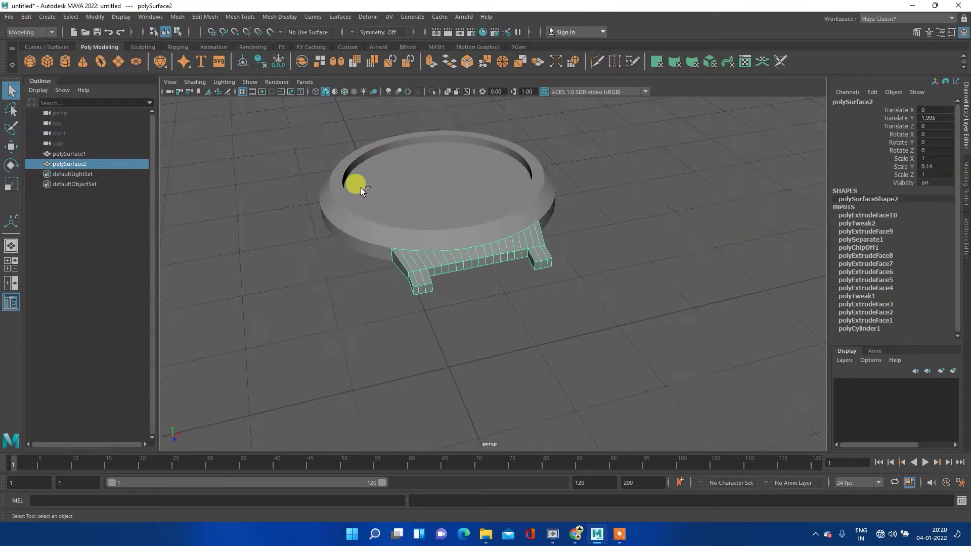
{"action": "mouse_move", "coordinate": [455, 234]}
{"action": "left_mouse_down", "text": "alt"}
{"action": "mouse_move", "coordinate": [418, 223]}
{"action": "mouse_move", "coordinate": [462, 208]}
{"action": "mouse_move", "coordinate": [458, 230]}
{"action": "left_mouse_up", "text": "alt"}
{"action": "scroll", "coordinate": [449, 226], "scroll_direction": "up", "scroll_amount": 3}
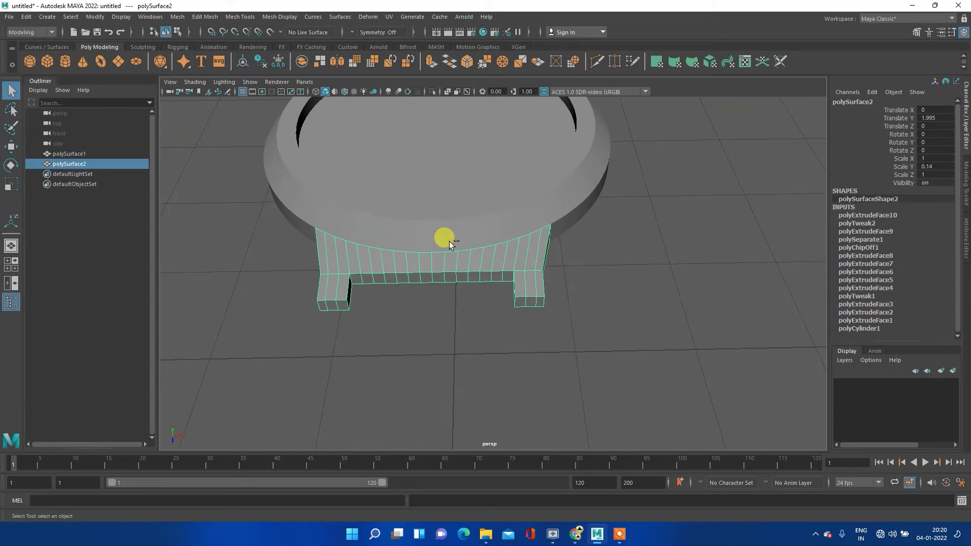
{"action": "key", "text": "ctrl+d"}
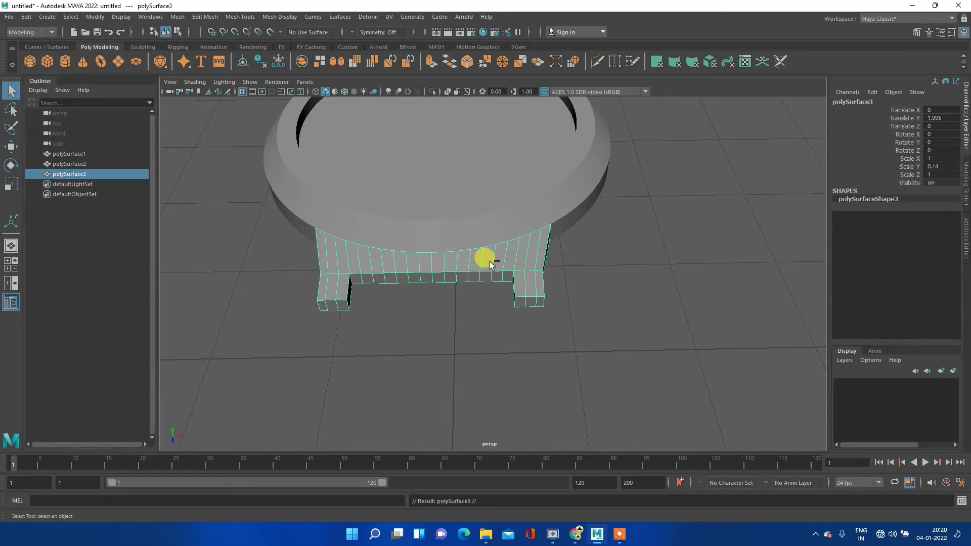
- Rotate polySurface3 around Y toward -180 to face the bezel's opposite side
{"action": "scroll", "coordinate": [489, 262], "scroll_direction": "down", "scroll_amount": 5}
{"action": "key", "text": "w"}
{"action": "mouse_move", "coordinate": [676, 282]}
{"action": "left_mouse_down", "text": "alt"}
{"action": "mouse_move", "coordinate": [531, 277]}
{"action": "mouse_move", "coordinate": [553, 284]}
{"action": "left_mouse_up", "text": "alt"}
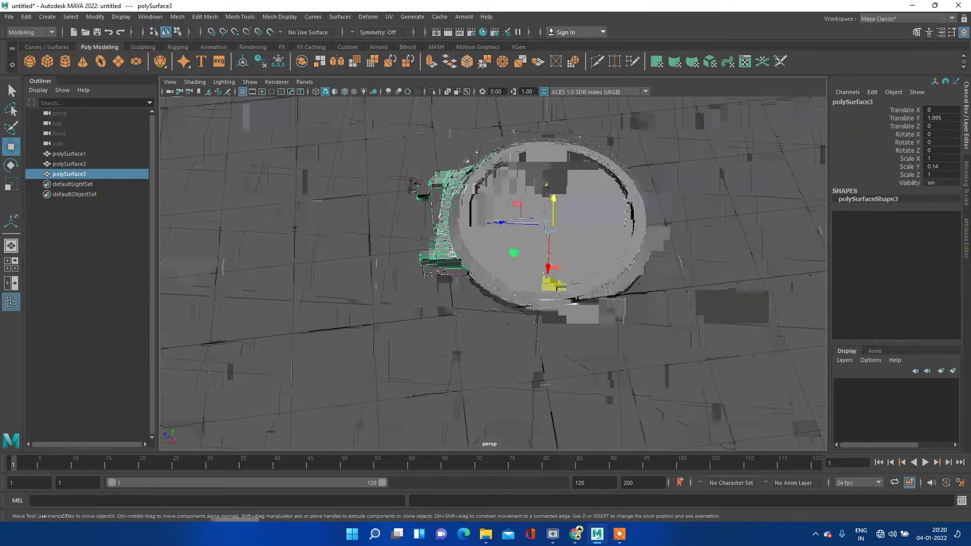
{"action": "key", "text": "t"}
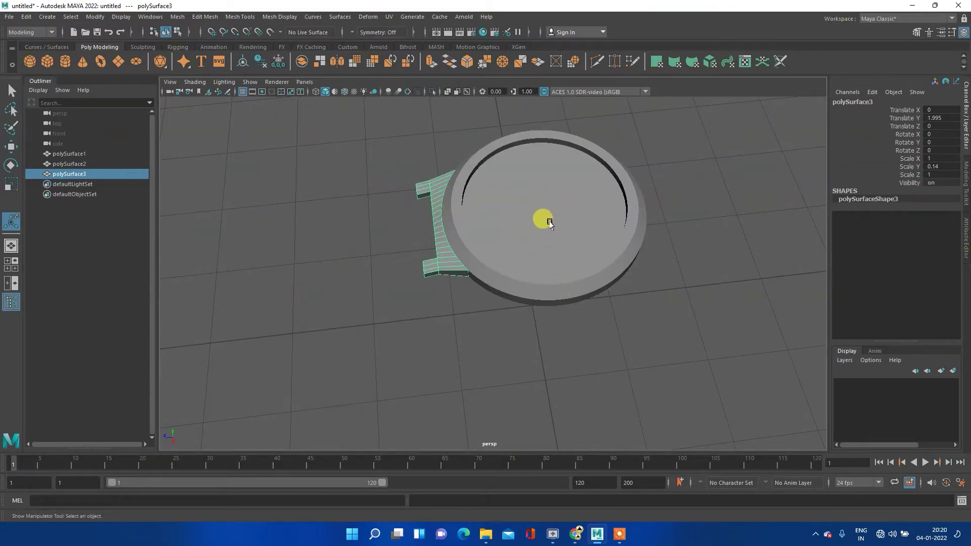
{"action": "key", "text": "e"}
{"action": "mouse_move", "coordinate": [561, 251]}
{"action": "left_mouse_down"}
{"action": "mouse_move", "coordinate": [493, 247]}
{"action": "mouse_move", "coordinate": [452, 39]}
{"action": "left_mouse_up"}
{"action": "type", "text": "-180"}
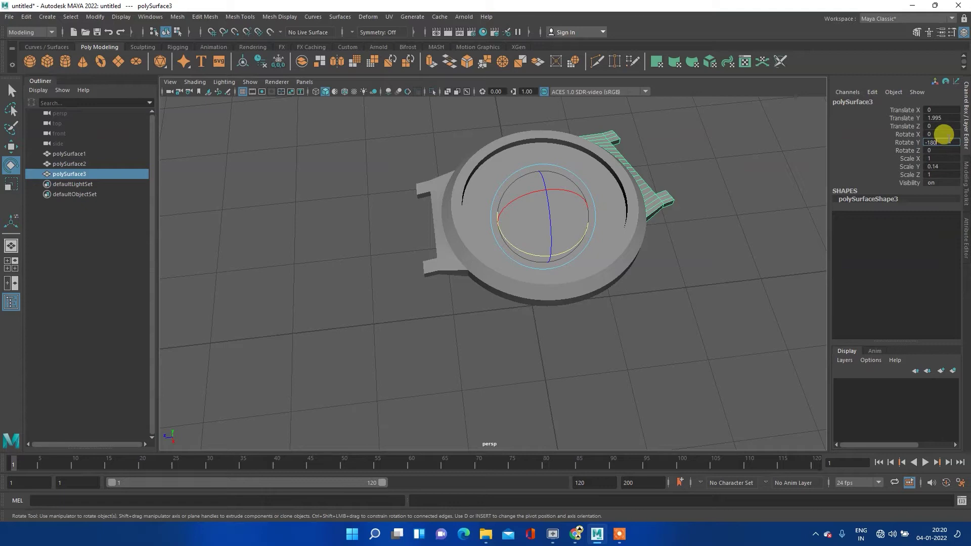
- Rotate the duplicated lug band -180° in Y so lugs extend from both sides of the bezel
{"action": "key", "text": "Return"}
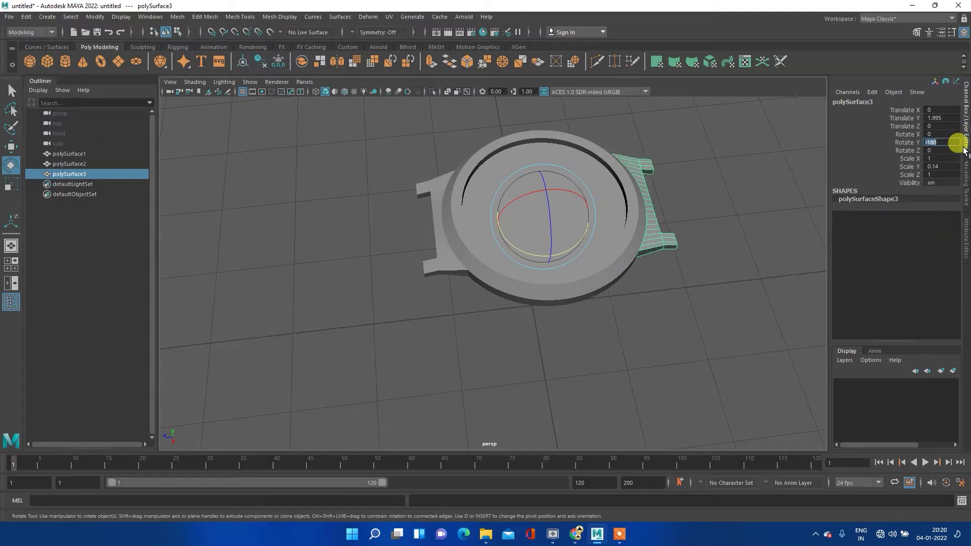
{"action": "left_click", "coordinate": [706, 314]}
{"action": "mouse_move", "coordinate": [725, 296]}
{"action": "left_mouse_down", "text": "alt"}
{"action": "mouse_move", "coordinate": [661, 271]}
{"action": "mouse_move", "coordinate": [507, 266]}
{"action": "mouse_move", "coordinate": [475, 234]}
{"action": "mouse_move", "coordinate": [423, 208]}
{"action": "mouse_move", "coordinate": [442, 168]}
{"action": "mouse_move", "coordinate": [503, 165]}
{"action": "mouse_move", "coordinate": [570, 250]}
{"action": "mouse_move", "coordinate": [576, 288]}
{"action": "left_mouse_up", "text": "alt"}
{"action": "right_click_drag", "start_coordinate": [369, 271], "coordinate": [473, 248], "text": "alt"}
{"action": "mouse_move", "coordinate": [473, 247]}
{"action": "left_mouse_down", "text": "alt"}
{"action": "mouse_move", "coordinate": [575, 292]}
{"action": "mouse_move", "coordinate": [481, 190]}
{"action": "mouse_move", "coordinate": [542, 173]}
{"action": "mouse_move", "coordinate": [581, 308]}
{"action": "mouse_move", "coordinate": [655, 292]}
{"action": "mouse_move", "coordinate": [581, 293]}
{"action": "mouse_move", "coordinate": [442, 213]}
{"action": "mouse_move", "coordinate": [522, 256]}
{"action": "mouse_move", "coordinate": [499, 289]}
{"action": "mouse_move", "coordinate": [510, 313]}
{"action": "mouse_move", "coordinate": [599, 306]}
{"action": "left_mouse_up", "text": "alt"}
{"action": "scroll", "coordinate": [609, 315], "scroll_direction": "down", "scroll_amount": 2}
{"action": "scroll", "coordinate": [473, 250], "scroll_direction": "up", "scroll_amount": 2}
{"action": "scroll", "coordinate": [478, 255], "scroll_direction": "up", "scroll_amount": 3}
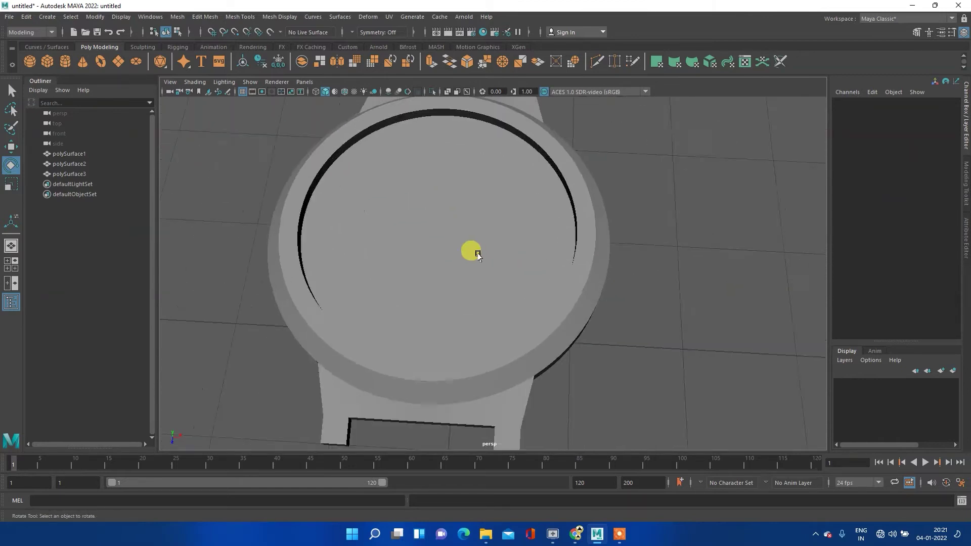
{"action": "scroll", "coordinate": [478, 256], "scroll_direction": "down", "scroll_amount": 3}
{"action": "mouse_move", "coordinate": [473, 255]}
{"action": "left_mouse_down", "text": "alt"}
{"action": "mouse_move", "coordinate": [477, 296]}
{"action": "mouse_move", "coordinate": [488, 258]}
{"action": "mouse_move", "coordinate": [509, 264]}
{"action": "mouse_move", "coordinate": [505, 272]}
{"action": "left_mouse_up", "text": "alt"}
- Select the bezel body, polySurface1
{"action": "left_click", "coordinate": [461, 215]}
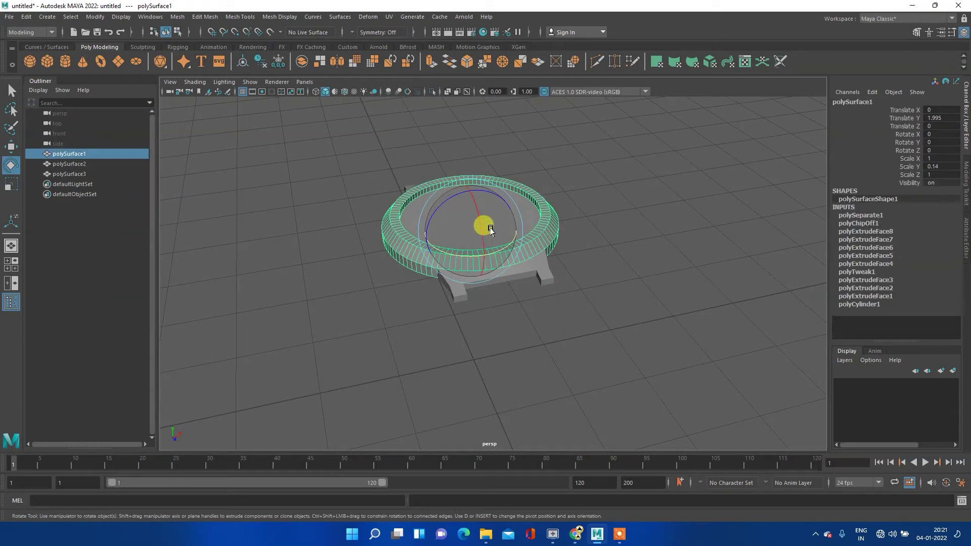
{"action": "left_click", "coordinate": [611, 239]}
{"action": "scroll", "coordinate": [529, 231], "scroll_direction": "up", "scroll_amount": 3}
{"action": "left_click", "coordinate": [476, 191]}
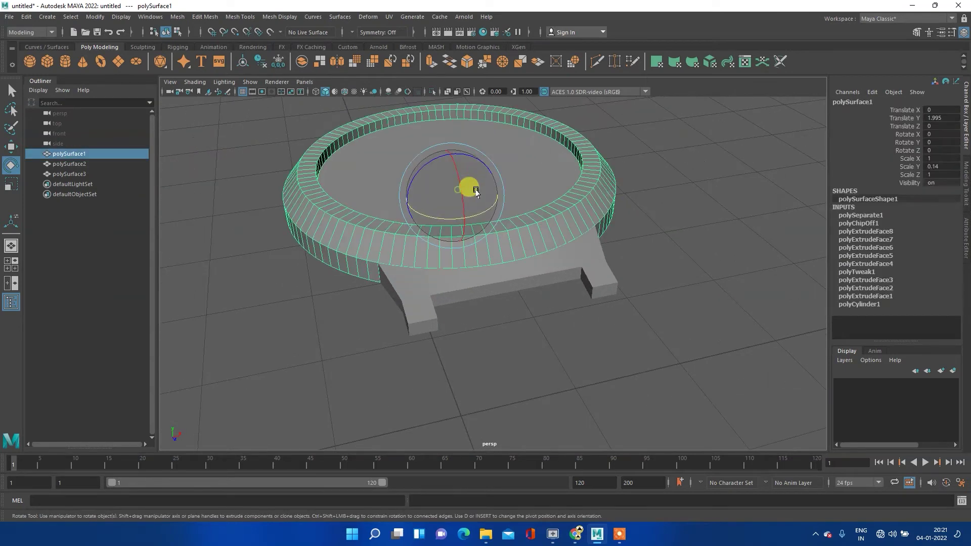
{"action": "left_click_drag", "start_coordinate": [631, 182], "coordinate": [581, 238], "text": "alt"}
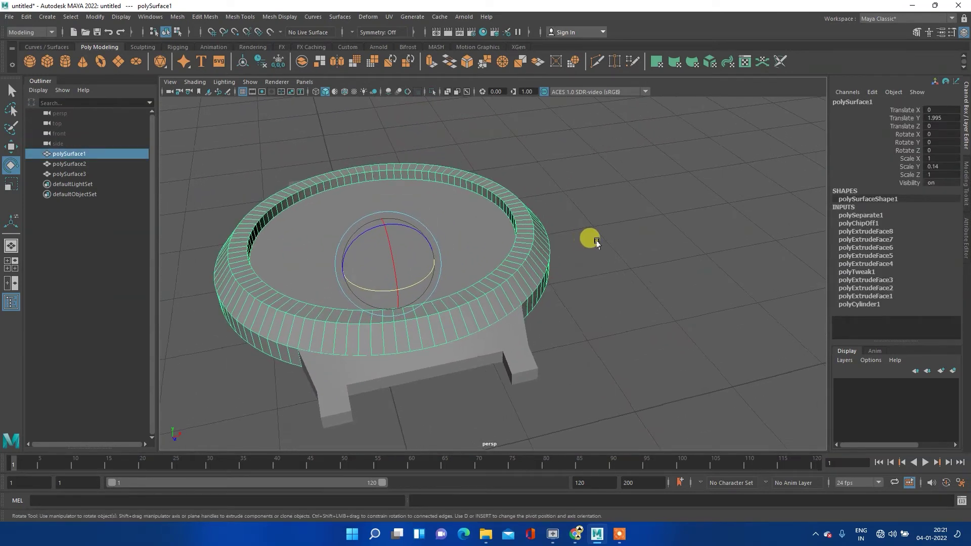
- Create a polygon cylinder and rename it glass
{"action": "left_click", "coordinate": [63, 65]}
{"action": "double_click", "coordinate": [66, 187]}
{"action": "type", "text": "glass"}
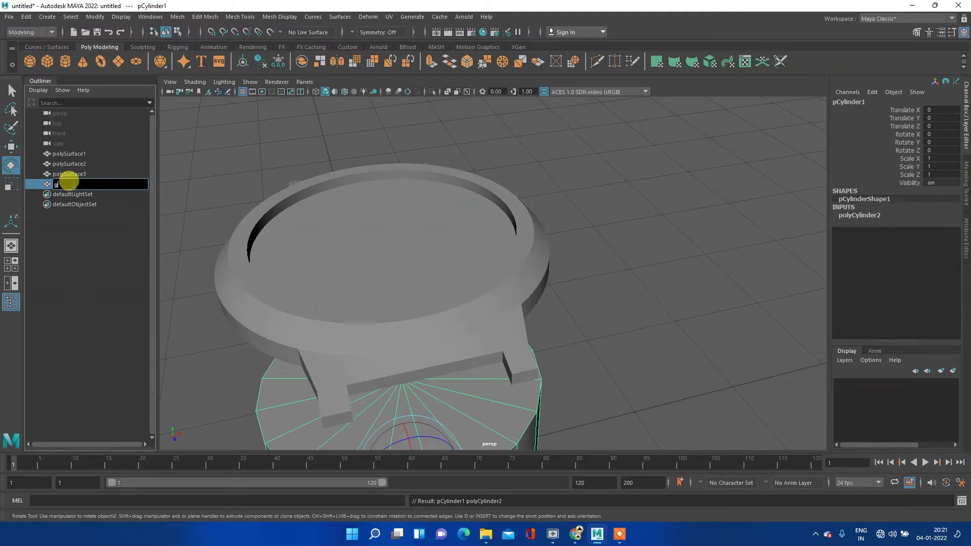
{"action": "key", "text": "Return"}
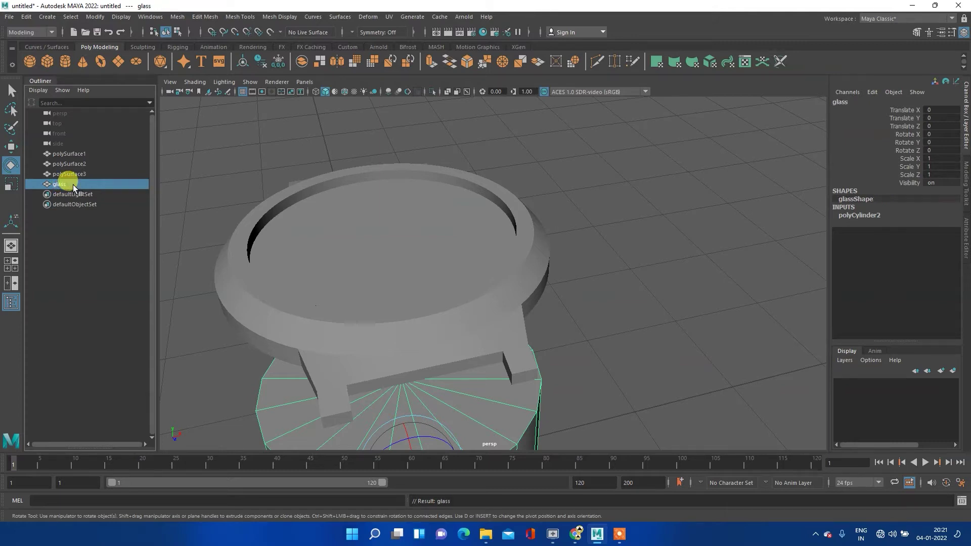
{"action": "scroll", "coordinate": [378, 283], "scroll_direction": "down", "scroll_amount": 5}
{"action": "left_click_drag", "start_coordinate": [527, 328], "coordinate": [466, 330], "text": "alt"}
- Raise glass above the bezel to Translate Y 3.566 and show its polyCylinder2 settings
{"action": "key", "text": "w"}
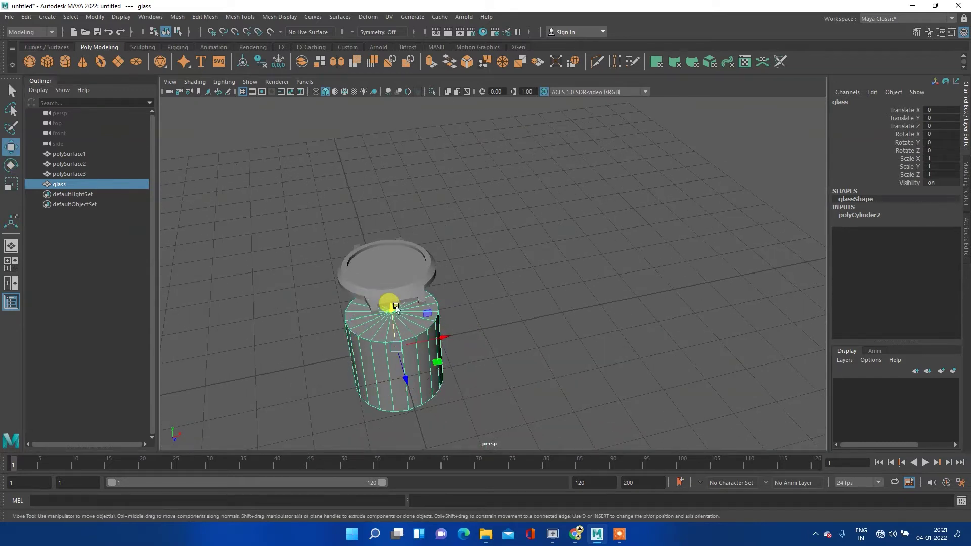
{"action": "mouse_move", "coordinate": [389, 309]}
{"action": "left_mouse_down"}
{"action": "mouse_move", "coordinate": [405, 114]}
{"action": "mouse_move", "coordinate": [396, 158]}
{"action": "left_mouse_up"}
{"action": "scroll", "coordinate": [399, 187], "scroll_direction": "up", "scroll_amount": 3}
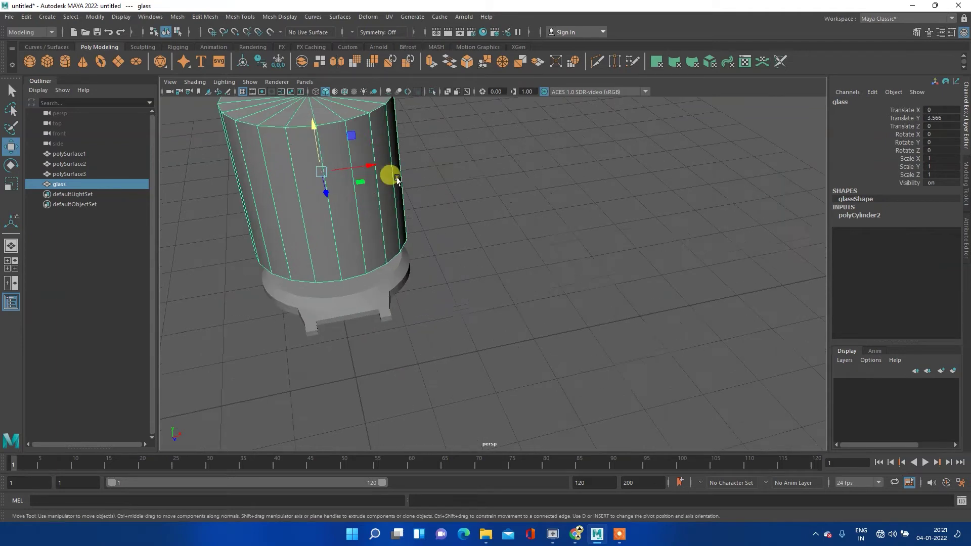
{"action": "mouse_move", "coordinate": [375, 130]}
{"action": "middle_mouse_down", "text": "alt"}
{"action": "mouse_move", "coordinate": [419, 201]}
{"action": "mouse_move", "coordinate": [428, 197]}
{"action": "middle_mouse_up", "text": "alt"}
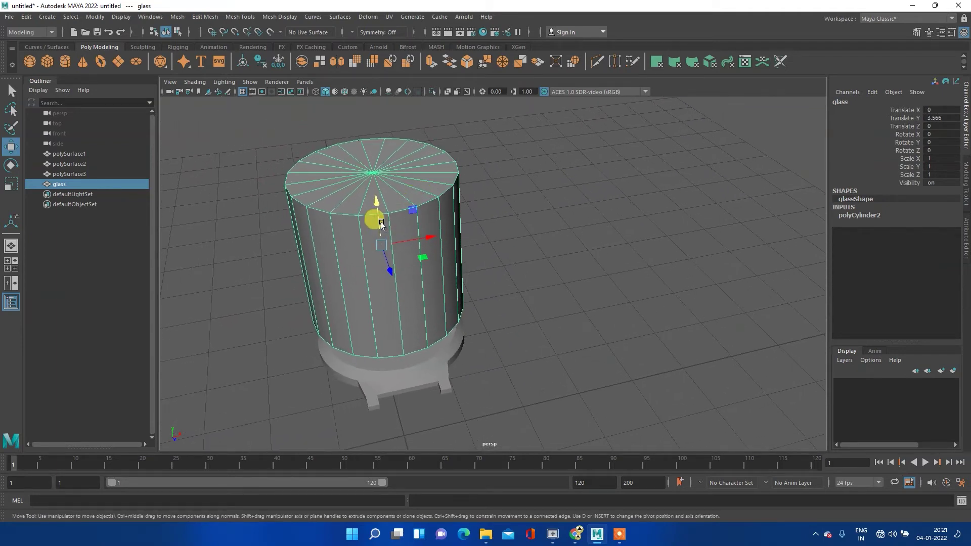
{"action": "right_click", "coordinate": [366, 247]}
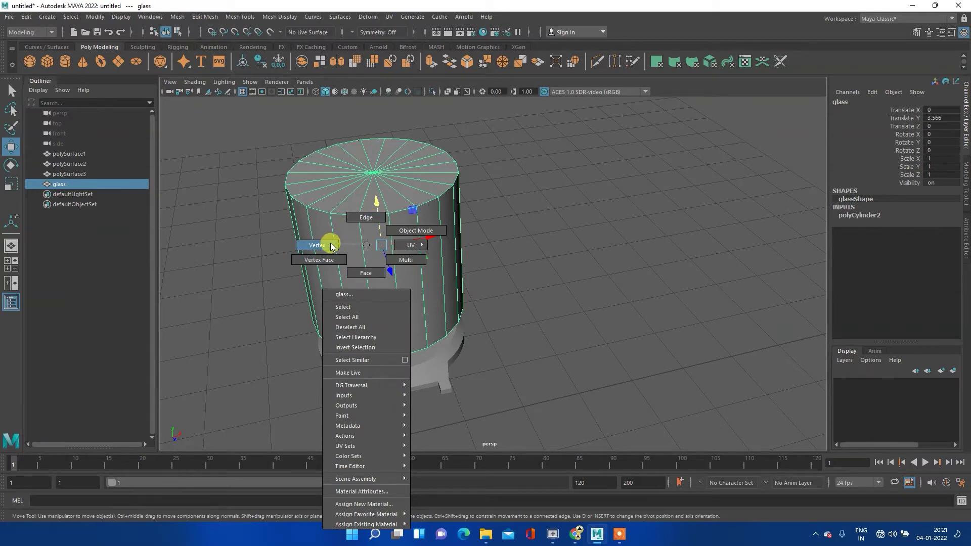
{"action": "left_click", "coordinate": [399, 230]}
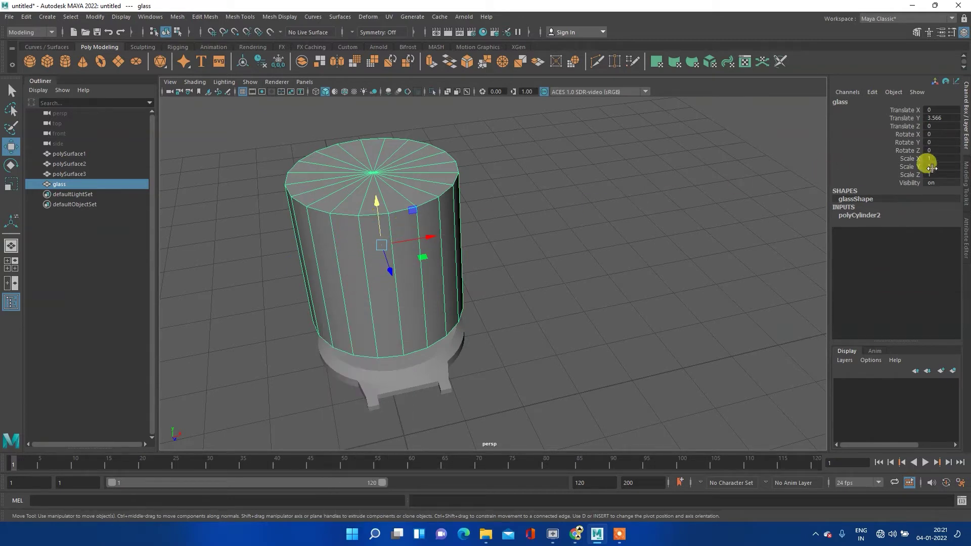
{"action": "left_click", "coordinate": [864, 216]}
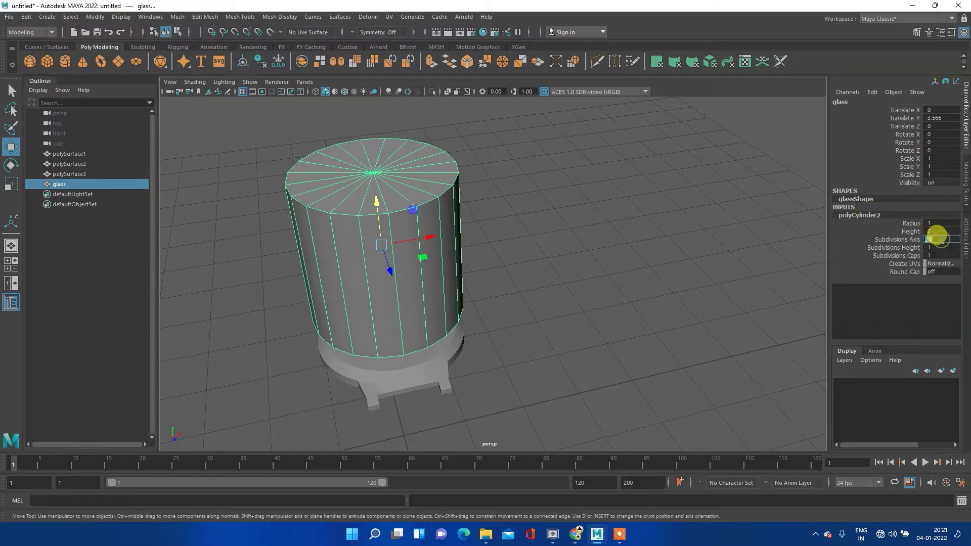
{"action": "type", "text": "100"}
- Commit 100 axis subdivisions on the glass cylinder and delete its side faces, keeping the top cap
{"action": "key", "text": "Return"}
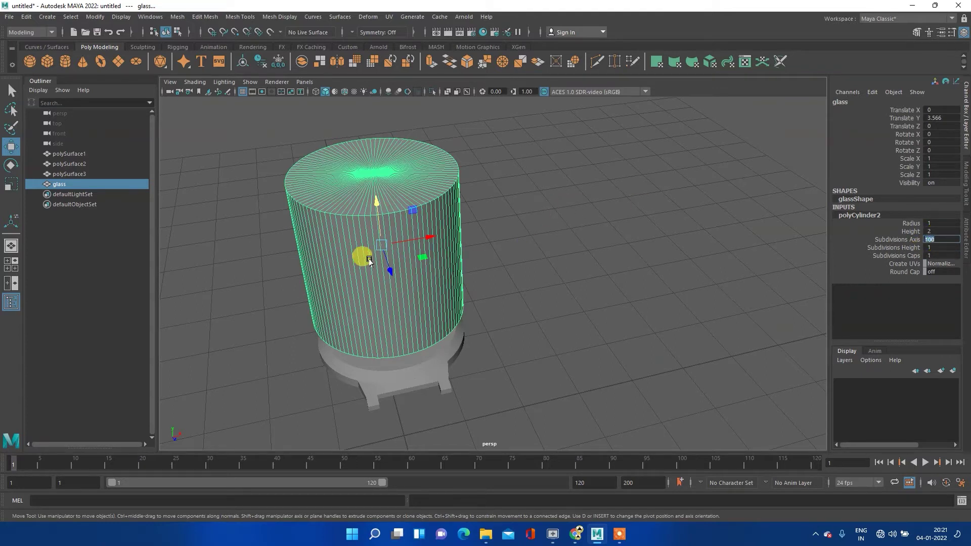
{"action": "right_click", "coordinate": [338, 254]}
{"action": "left_click", "coordinate": [336, 281]}
{"action": "mouse_move", "coordinate": [237, 251]}
{"action": "left_mouse_down"}
{"action": "mouse_move", "coordinate": [587, 358]}
{"action": "mouse_move", "coordinate": [615, 403]}
{"action": "left_mouse_up"}
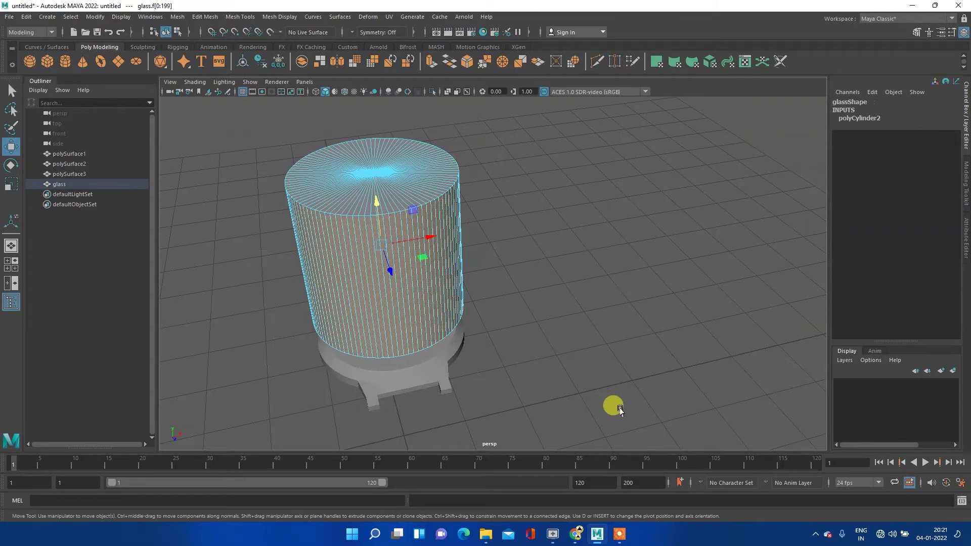
{"action": "key", "text": "Delete"}
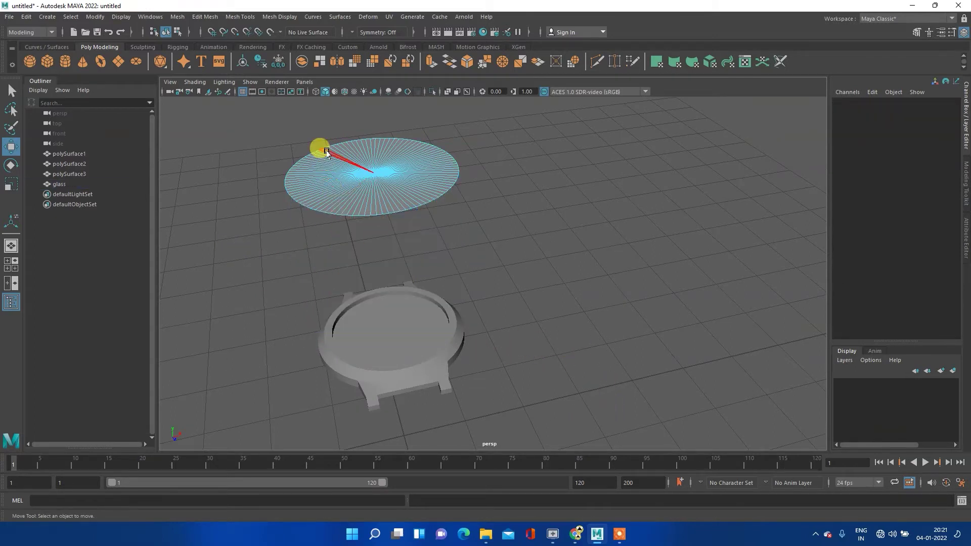
{"action": "right_click", "coordinate": [329, 151]}
{"action": "left_click", "coordinate": [374, 137]}
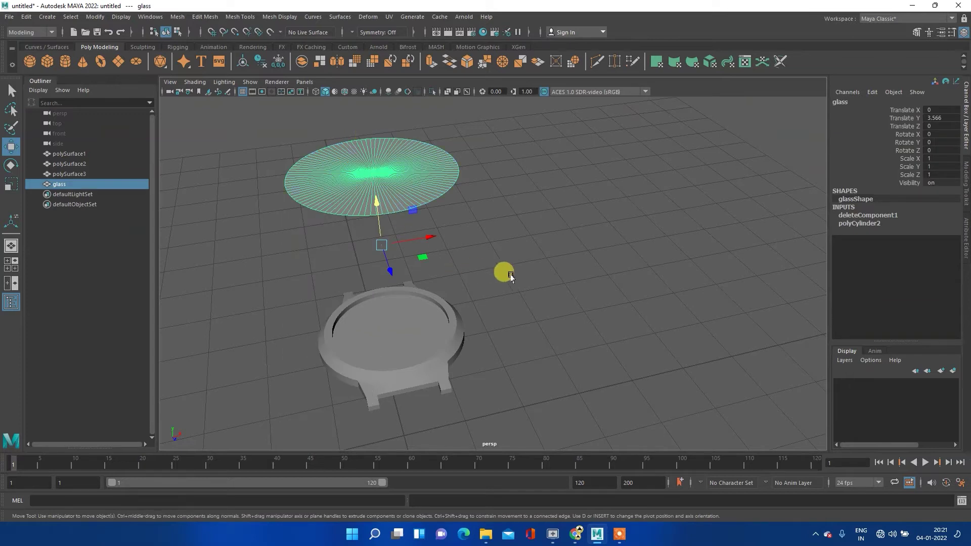
{"action": "key", "text": "space"}
{"action": "key", "text": "space"}
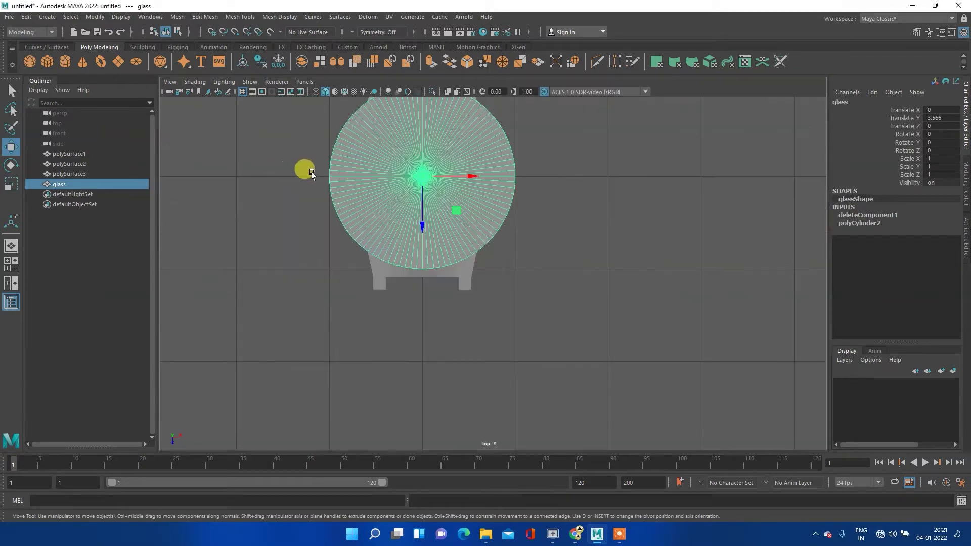
- Scale the glass disc down uniformly inside the bezel in the top view
{"action": "scroll", "coordinate": [501, 241], "scroll_direction": "up", "scroll_amount": 3}
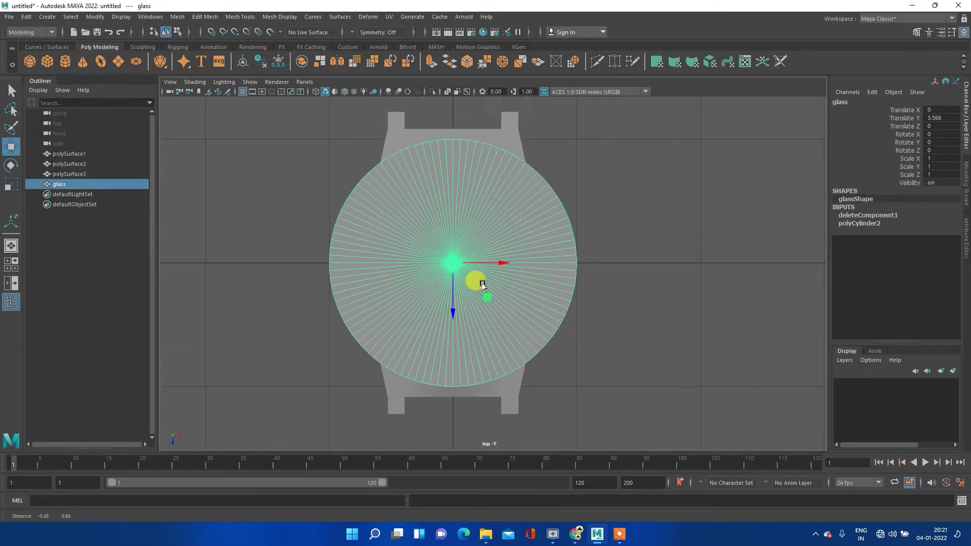
{"action": "key", "text": "e"}
{"action": "key", "text": "r"}
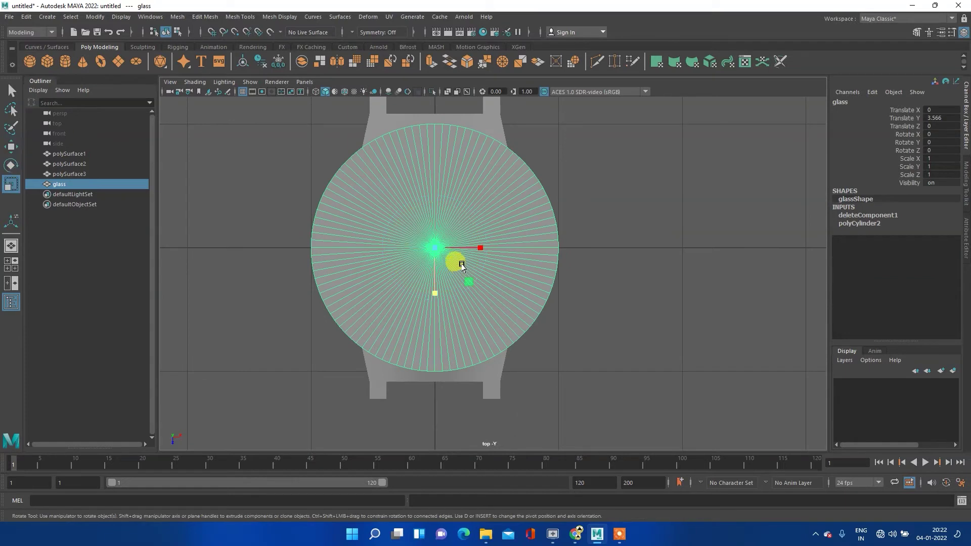
{"action": "mouse_move", "coordinate": [433, 248]}
{"action": "left_mouse_down"}
{"action": "mouse_move", "coordinate": [329, 251]}
{"action": "mouse_move", "coordinate": [400, 248]}
{"action": "left_mouse_up"}
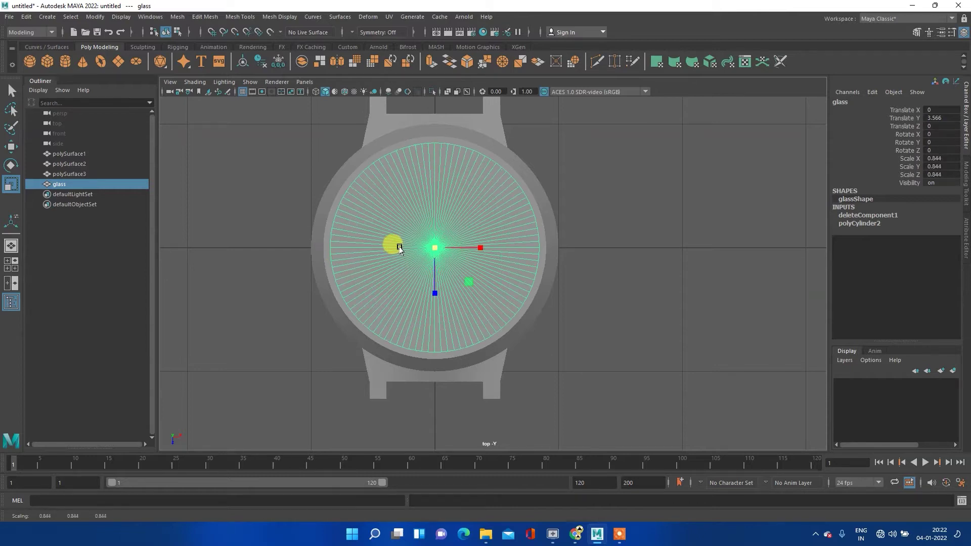
- In a wireframe top view, shrink the glass further to about 0.79 scale
{"action": "key", "text": "space"}
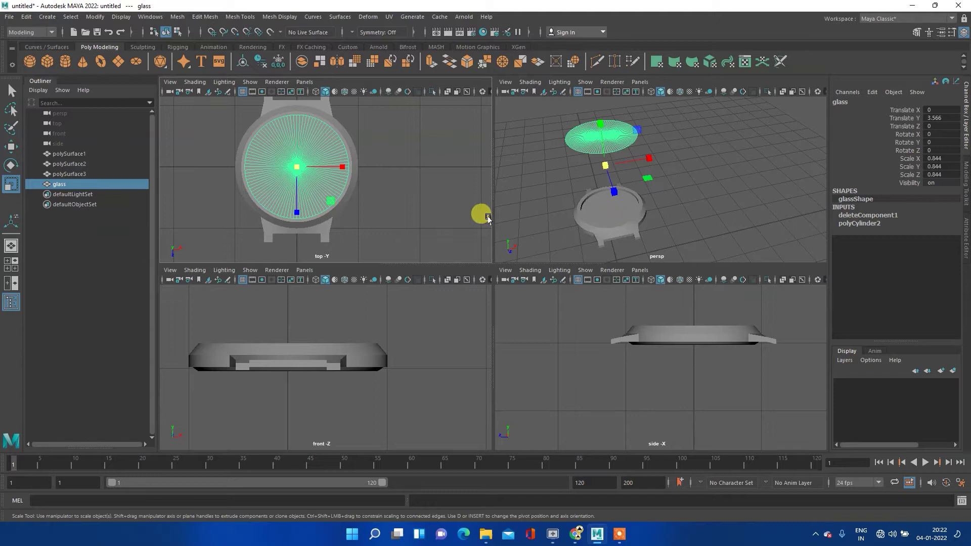
{"action": "key", "text": "space"}
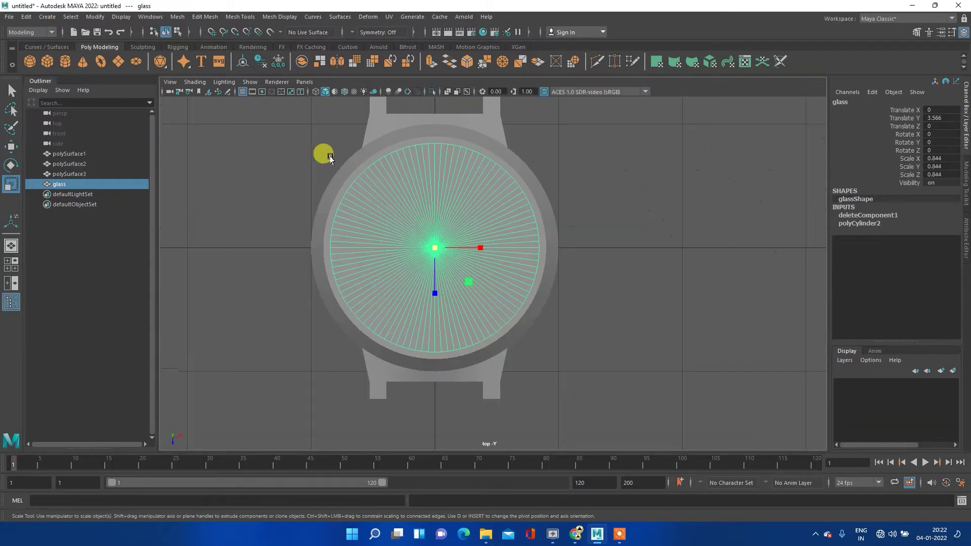
{"action": "left_click", "coordinate": [315, 93]}
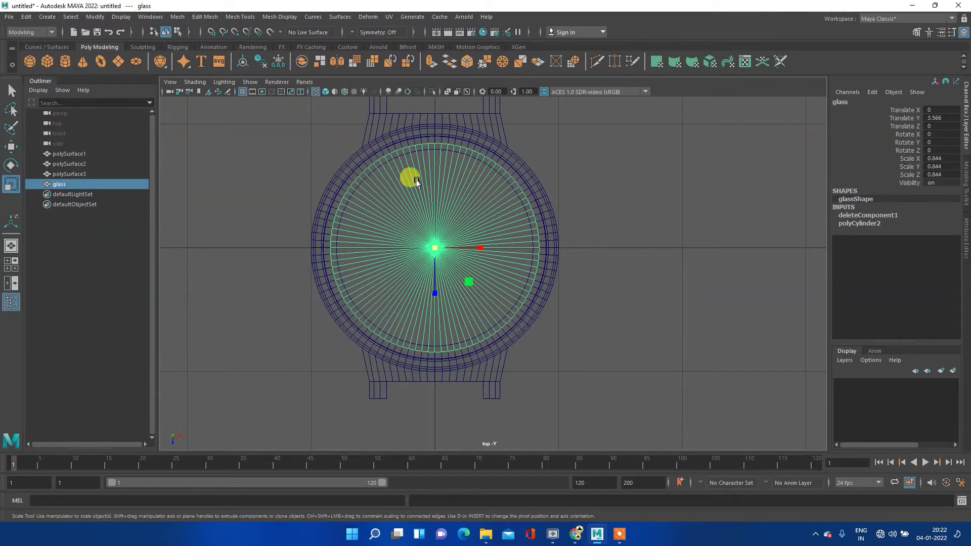
{"action": "scroll", "coordinate": [477, 202], "scroll_direction": "up", "scroll_amount": 1}
{"action": "scroll", "coordinate": [477, 203], "scroll_direction": "up", "scroll_amount": 1}
{"action": "left_click_drag", "start_coordinate": [418, 243], "coordinate": [402, 244]}
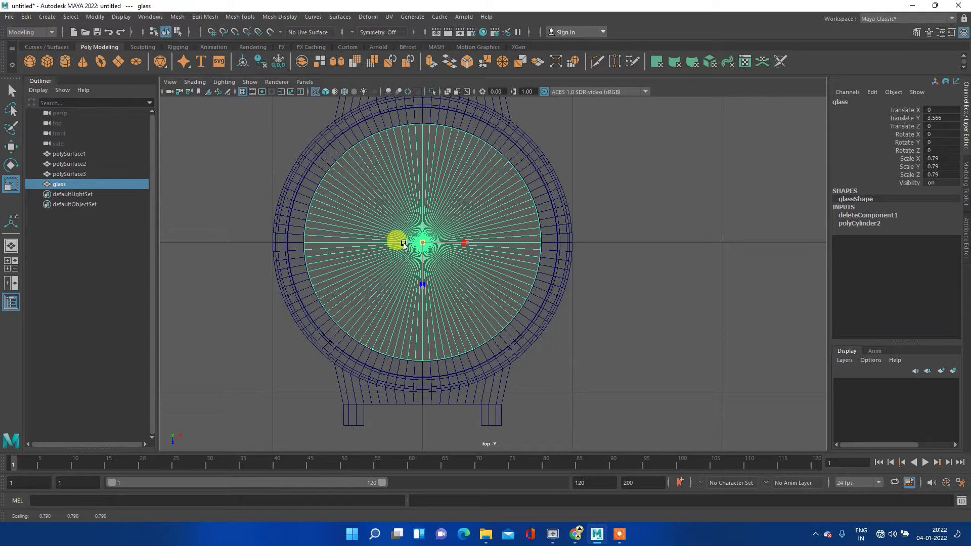
- Reframe the scaled glass and watch in the maximized perspective view
{"action": "key", "text": "space"}
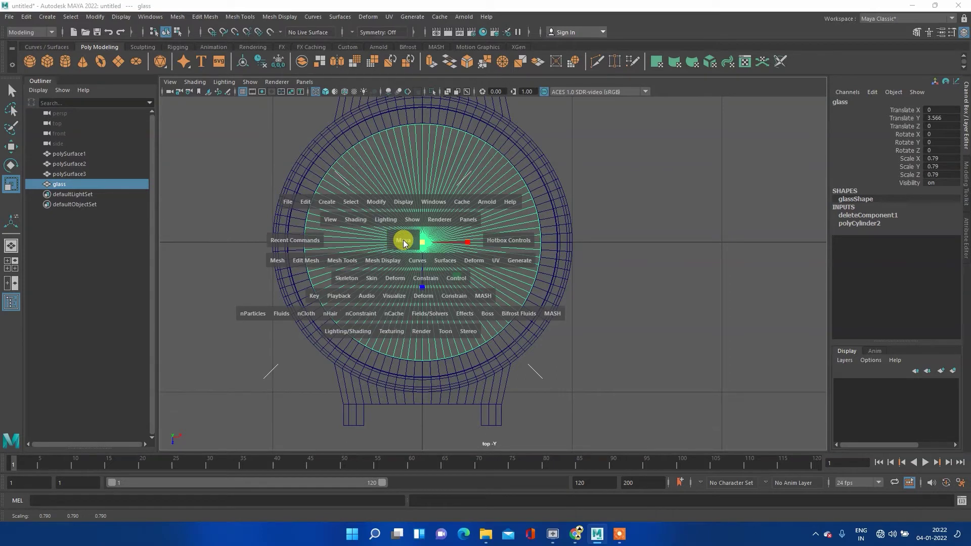
{"action": "key", "text": "space"}
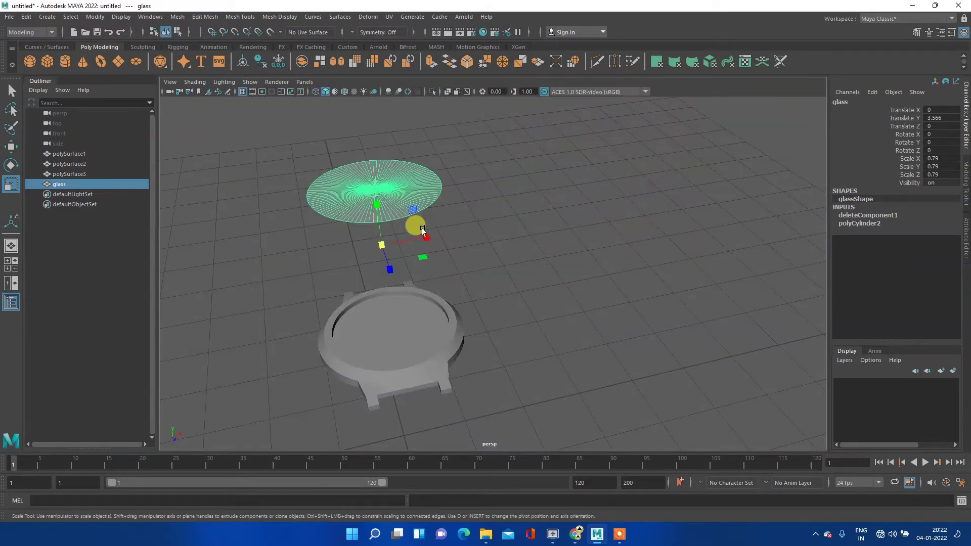
{"action": "scroll", "coordinate": [399, 226], "scroll_direction": "up", "scroll_amount": 3}
{"action": "middle_click_drag", "start_coordinate": [310, 188], "coordinate": [399, 251], "text": "alt"}
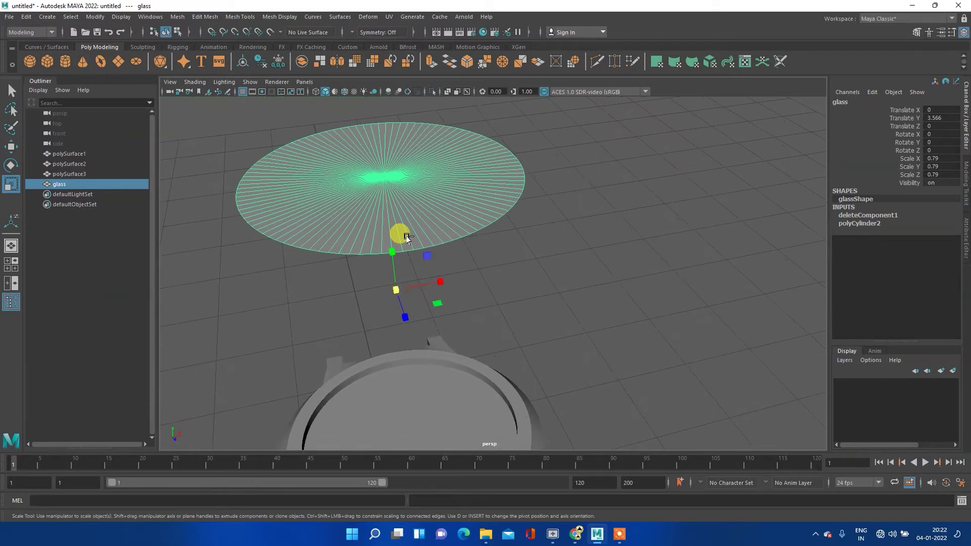
{"action": "scroll", "coordinate": [399, 252], "scroll_direction": "down", "scroll_amount": 4}
{"action": "scroll", "coordinate": [400, 254], "scroll_direction": "down", "scroll_amount": 2}
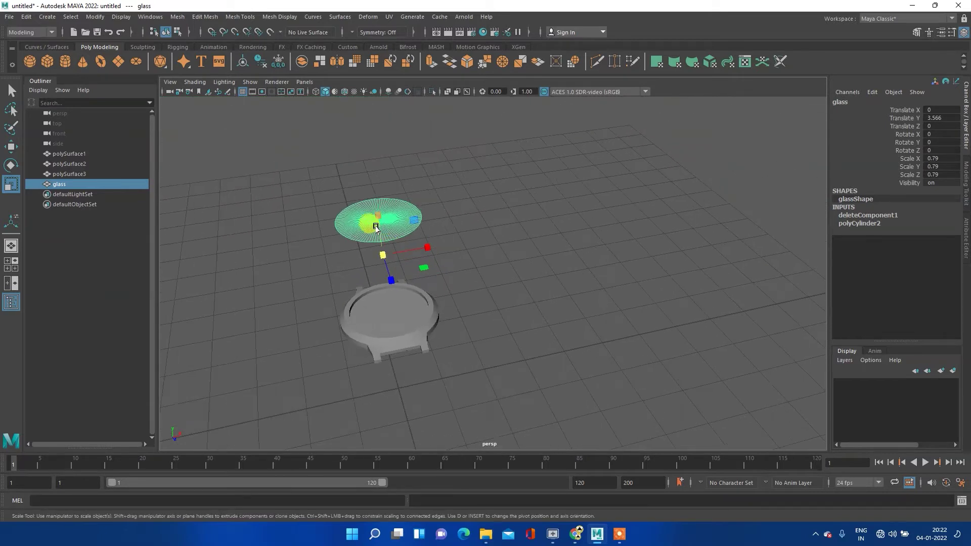
{"action": "scroll", "coordinate": [373, 221], "scroll_direction": "up", "scroll_amount": 3}
{"action": "mouse_move", "coordinate": [368, 223]}
{"action": "middle_mouse_down", "text": "alt"}
{"action": "mouse_move", "coordinate": [266, 213]}
{"action": "mouse_move", "coordinate": [338, 218]}
{"action": "mouse_move", "coordinate": [344, 232]}
{"action": "middle_mouse_up", "text": "alt"}
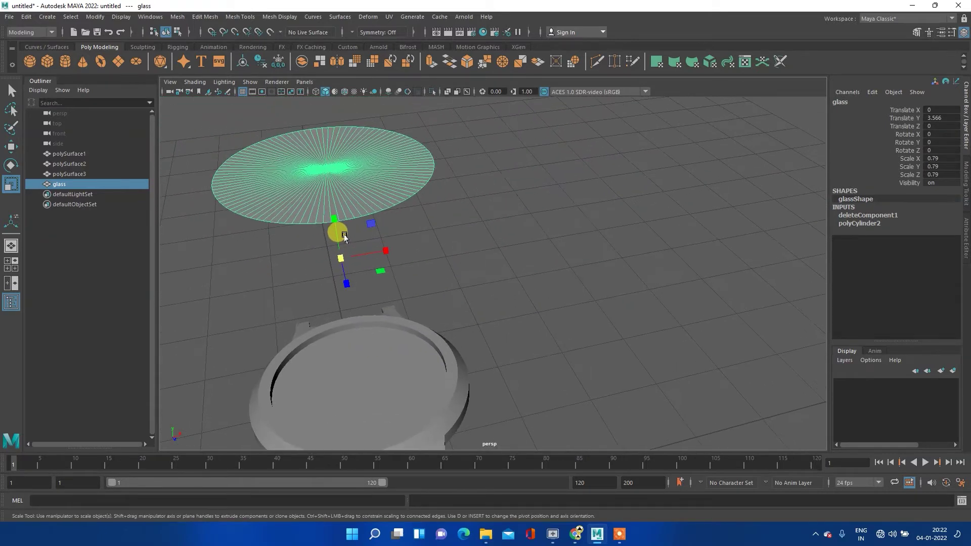
{"action": "right_click_drag", "start_coordinate": [294, 195], "coordinate": [276, 193]}
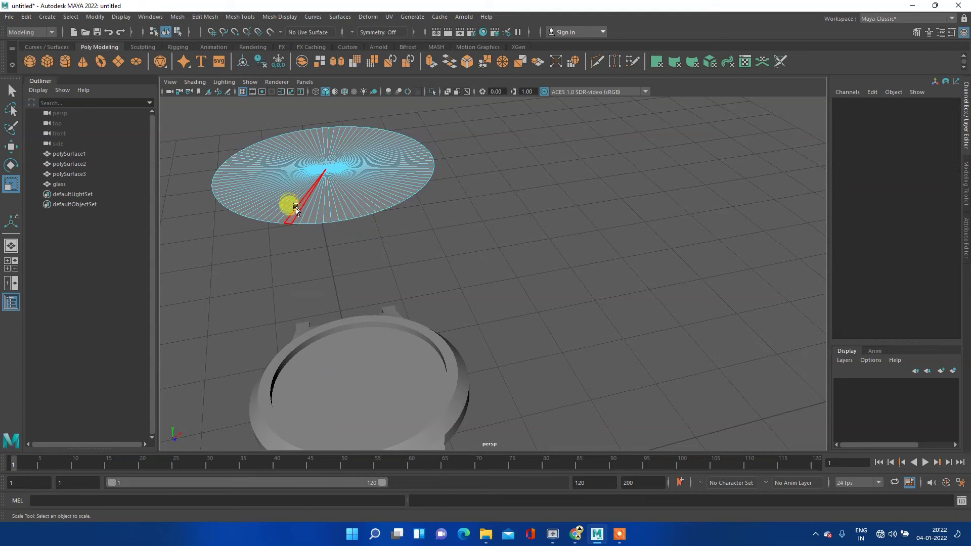
- Select every face of the glass disc in face mode
{"action": "left_click", "coordinate": [296, 207]}
{"action": "scroll", "coordinate": [295, 208], "scroll_direction": "up", "scroll_amount": 5}
{"action": "middle_click_drag", "start_coordinate": [252, 169], "coordinate": [400, 215], "text": "alt"}
{"action": "left_click", "coordinate": [405, 225], "text": "shift"}
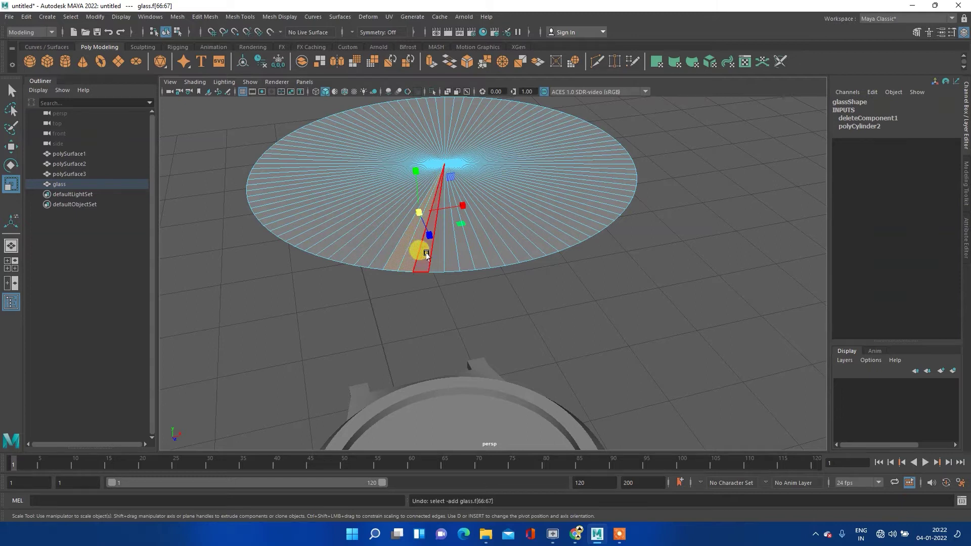
{"action": "left_click", "coordinate": [449, 260]}
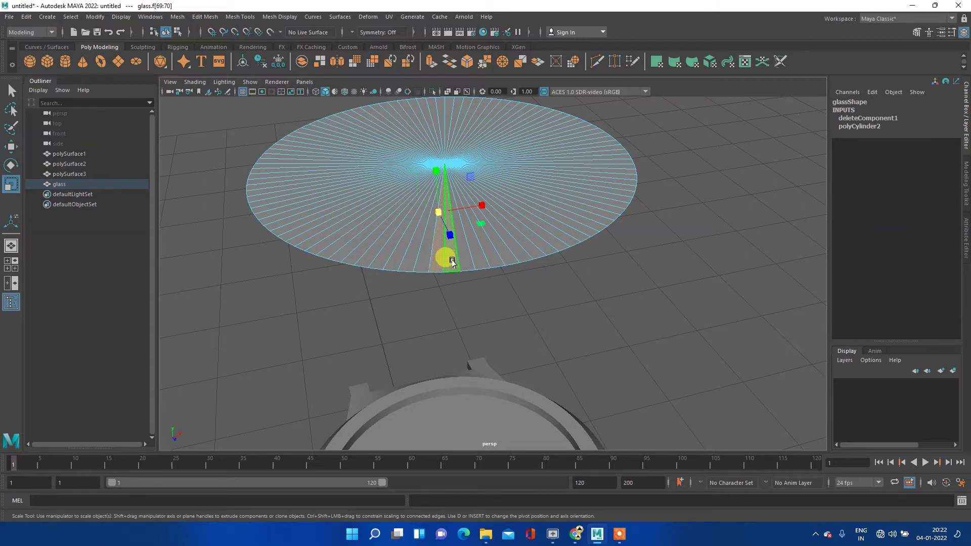
{"action": "scroll", "coordinate": [453, 261], "scroll_direction": "down", "scroll_amount": 2}
{"action": "scroll", "coordinate": [455, 260], "scroll_direction": "down", "scroll_amount": 2}
{"action": "scroll", "coordinate": [546, 273], "scroll_direction": "down", "scroll_amount": 3}
{"action": "mouse_move", "coordinate": [360, 161]}
{"action": "left_mouse_down"}
{"action": "mouse_move", "coordinate": [548, 245]}
{"action": "mouse_move", "coordinate": [514, 231]}
{"action": "mouse_move", "coordinate": [507, 202]}
{"action": "mouse_move", "coordinate": [481, 254]}
{"action": "left_mouse_up"}
- Extrude the glass faces upward about 0.0185 units, then return to object mode
{"action": "scroll", "coordinate": [471, 257], "scroll_direction": "up", "scroll_amount": 3}
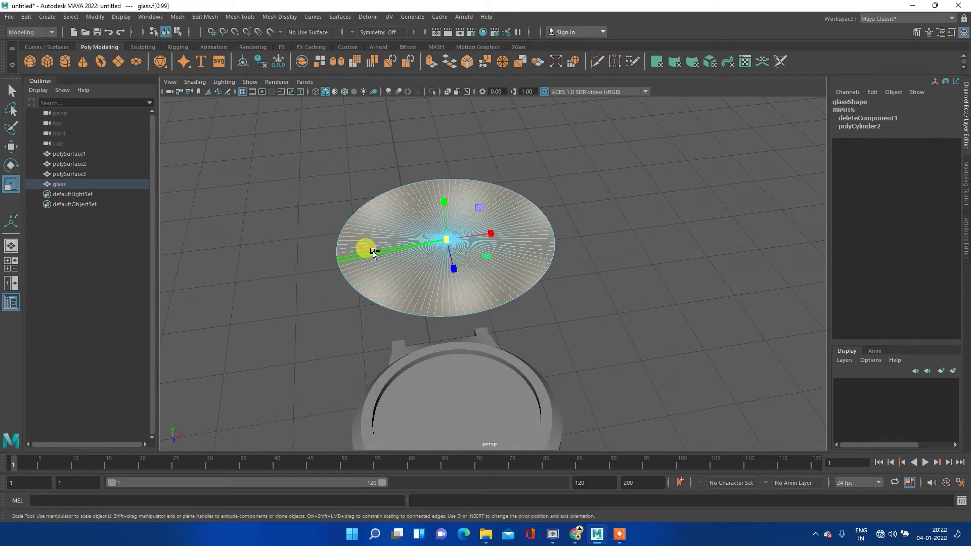
{"action": "right_click_drag", "start_coordinate": [372, 251], "coordinate": [377, 275], "text": "shift"}
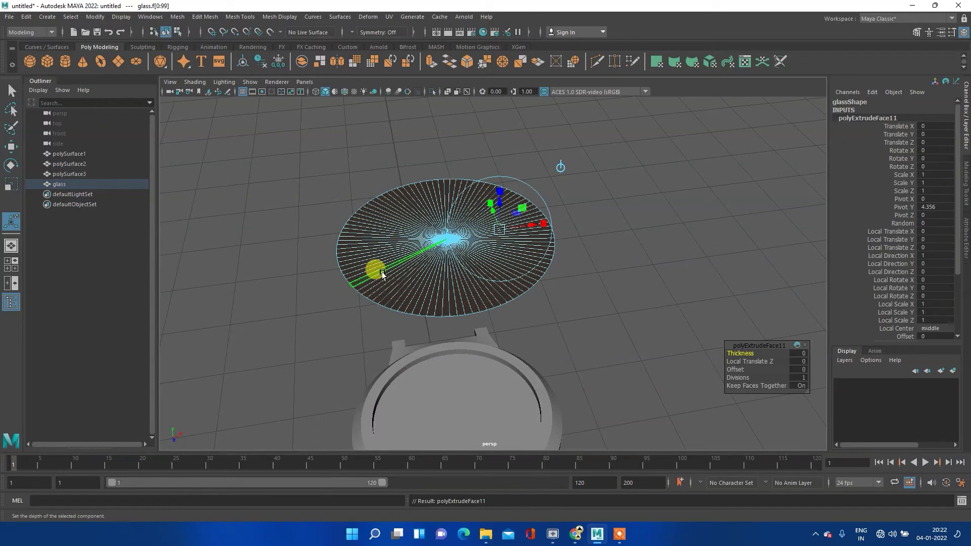
{"action": "scroll", "coordinate": [426, 256], "scroll_direction": "up", "scroll_amount": 5}
{"action": "left_click_drag", "start_coordinate": [507, 136], "coordinate": [506, 133]}
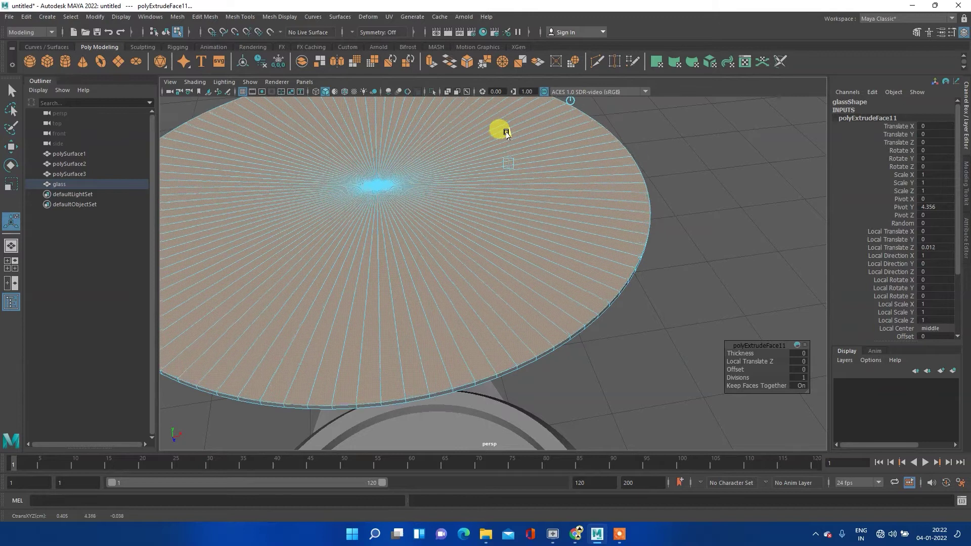
{"action": "left_click_drag", "start_coordinate": [507, 133], "coordinate": [507, 131]}
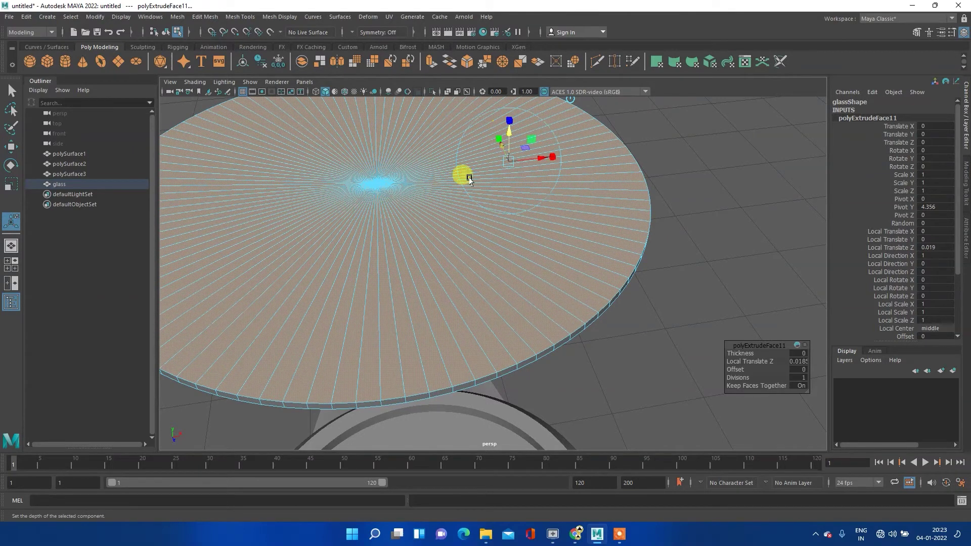
{"action": "right_click", "coordinate": [374, 234]}
{"action": "left_click", "coordinate": [418, 217]}
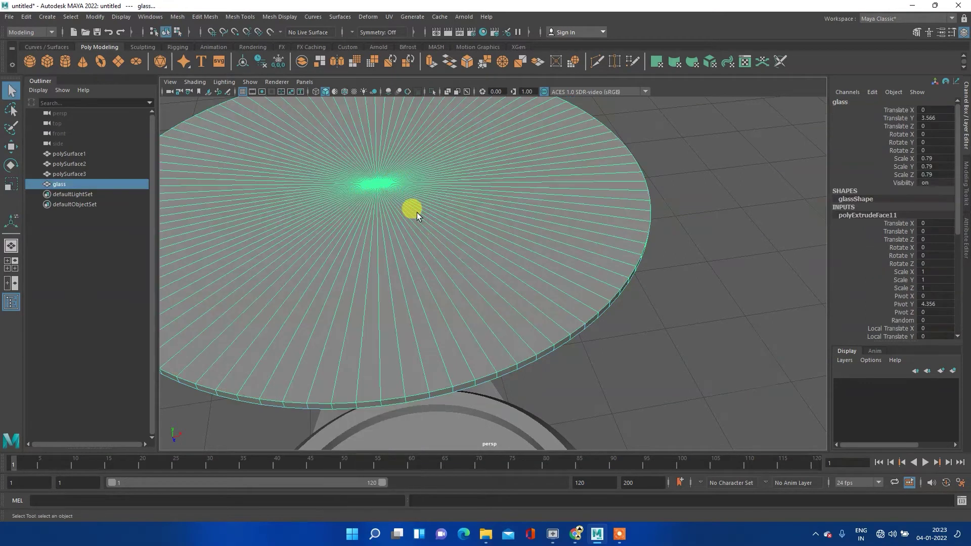
- Switch the glass to vertex mode and select the disc's centre vertex
{"action": "scroll", "coordinate": [451, 278], "scroll_direction": "down", "scroll_amount": 5}
{"action": "left_click_drag", "start_coordinate": [472, 238], "coordinate": [429, 260], "text": "alt"}
{"action": "scroll", "coordinate": [428, 260], "scroll_direction": "up", "scroll_amount": 3}
{"action": "right_click", "coordinate": [299, 233]}
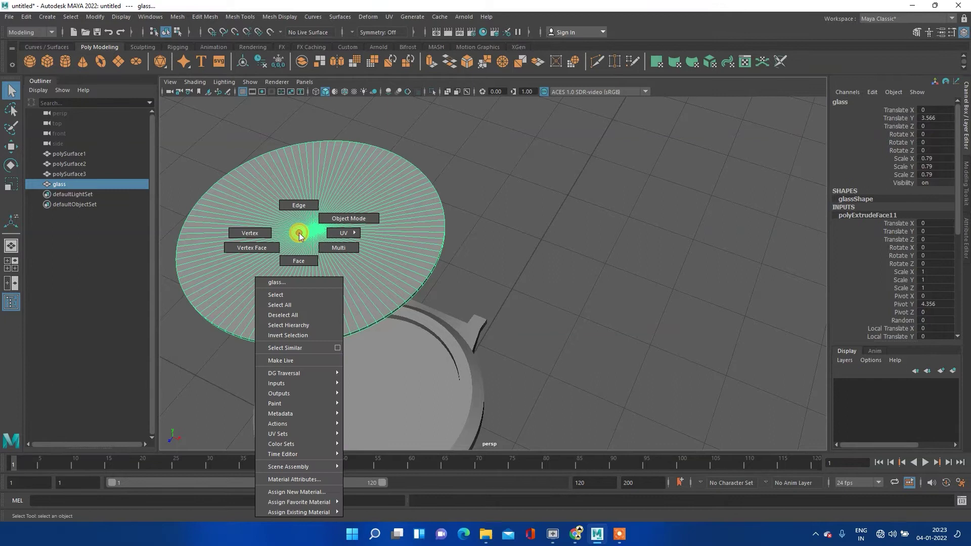
{"action": "left_click", "coordinate": [253, 234]}
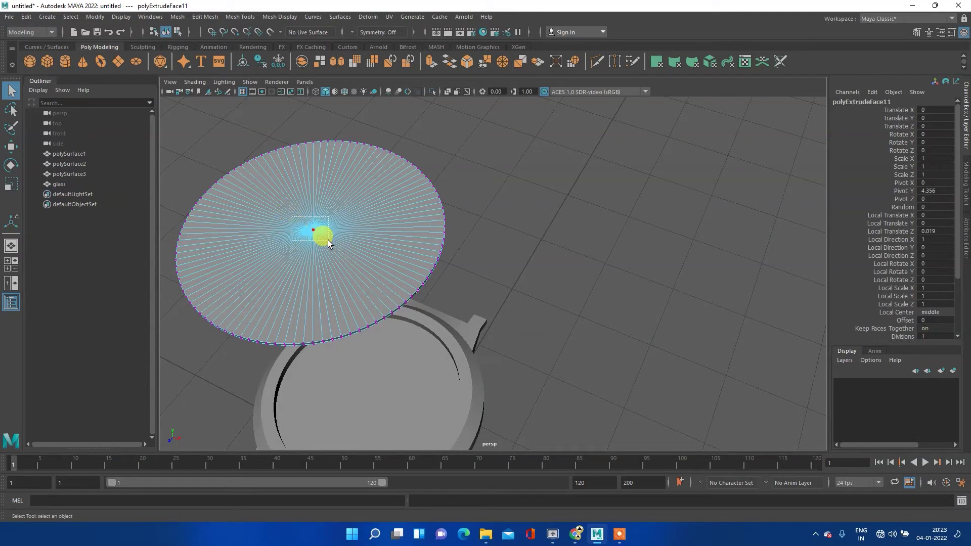
{"action": "left_click", "coordinate": [328, 243]}
{"action": "left_click_drag", "start_coordinate": [294, 274], "coordinate": [317, 247], "text": "alt"}
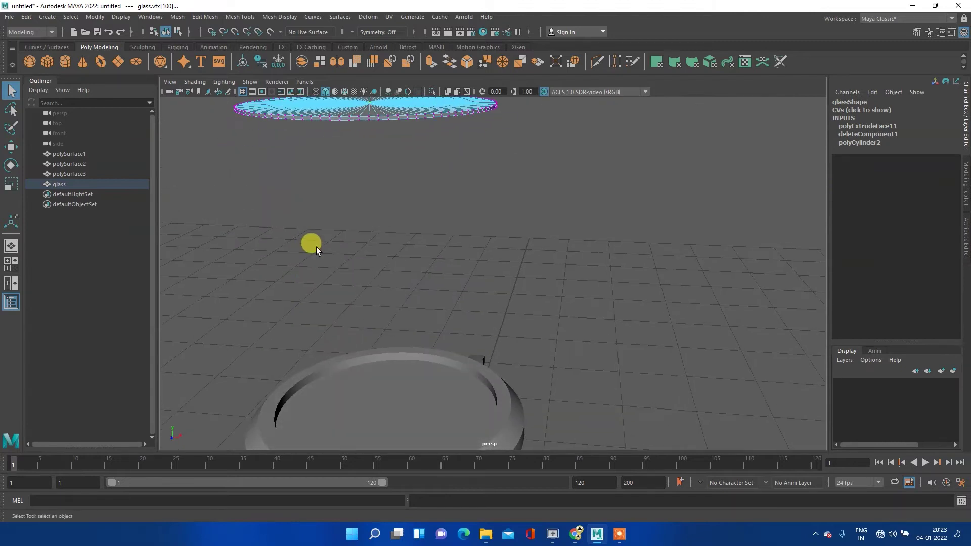
- In the front view, move the selected vertices up into an arch
{"action": "key", "text": "space"}
{"action": "key", "text": "space"}
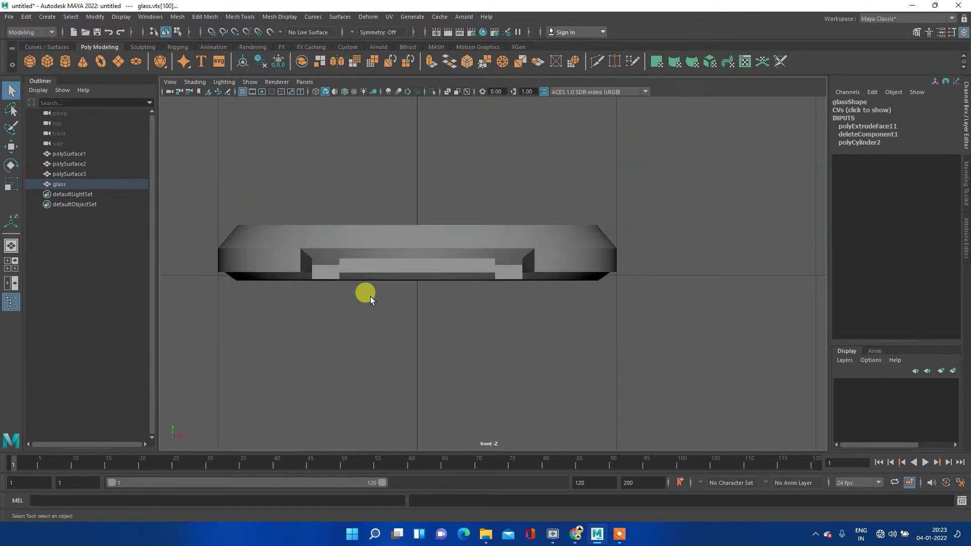
{"action": "scroll", "coordinate": [376, 286], "scroll_direction": "down", "scroll_amount": 10}
{"action": "scroll", "coordinate": [386, 281], "scroll_direction": "up", "scroll_amount": 2}
{"action": "scroll", "coordinate": [435, 269], "scroll_direction": "up", "scroll_amount": 2}
{"action": "scroll", "coordinate": [578, 210], "scroll_direction": "up", "scroll_amount": 3}
{"action": "scroll", "coordinate": [499, 215], "scroll_direction": "up", "scroll_amount": 3}
{"action": "middle_click_drag", "start_coordinate": [496, 210], "coordinate": [427, 229], "text": "alt"}
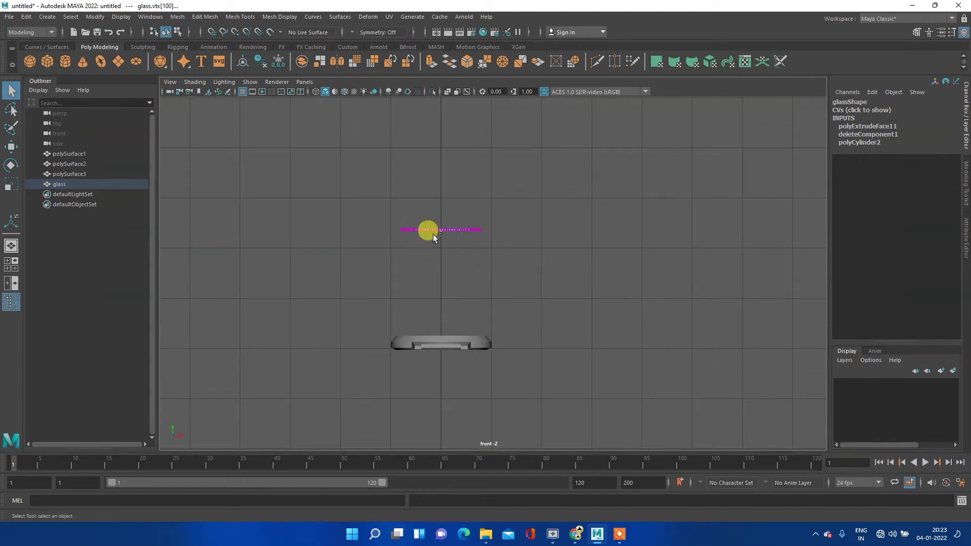
{"action": "scroll", "coordinate": [433, 232], "scroll_direction": "up", "scroll_amount": 3}
{"action": "key", "text": "w"}
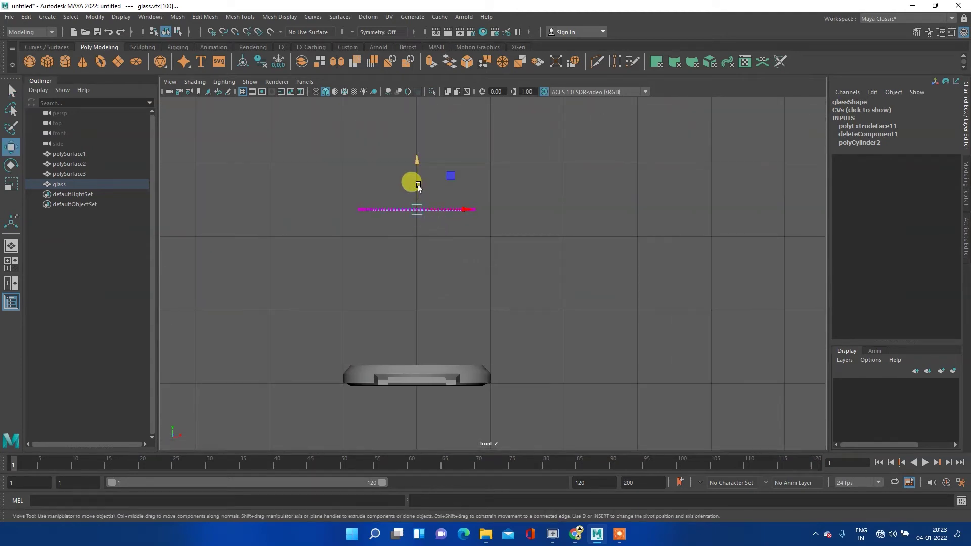
{"action": "left_click_drag", "start_coordinate": [417, 161], "coordinate": [416, 157]}
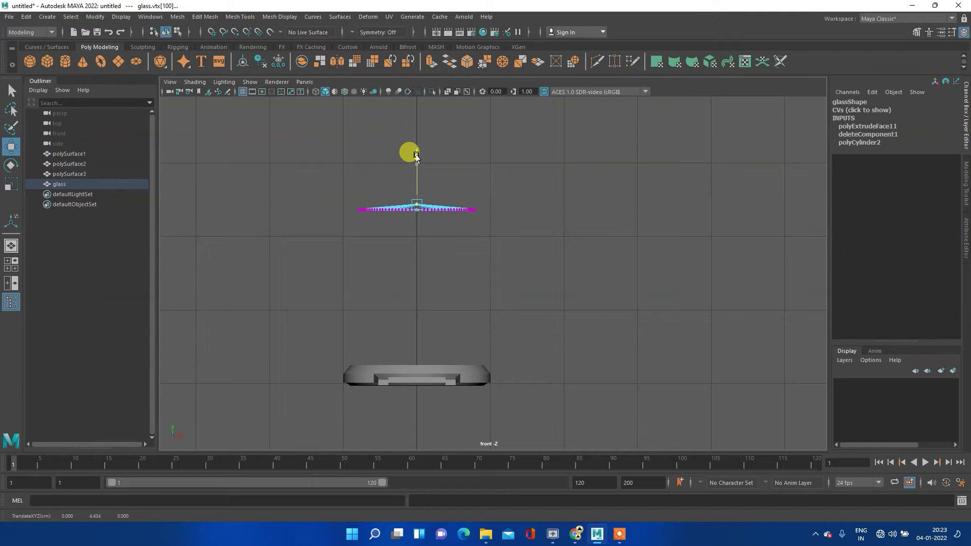
- Pull the centre vertex up into a cone and return the glass to object mode
{"action": "key", "text": "space"}
{"action": "key", "text": "space"}
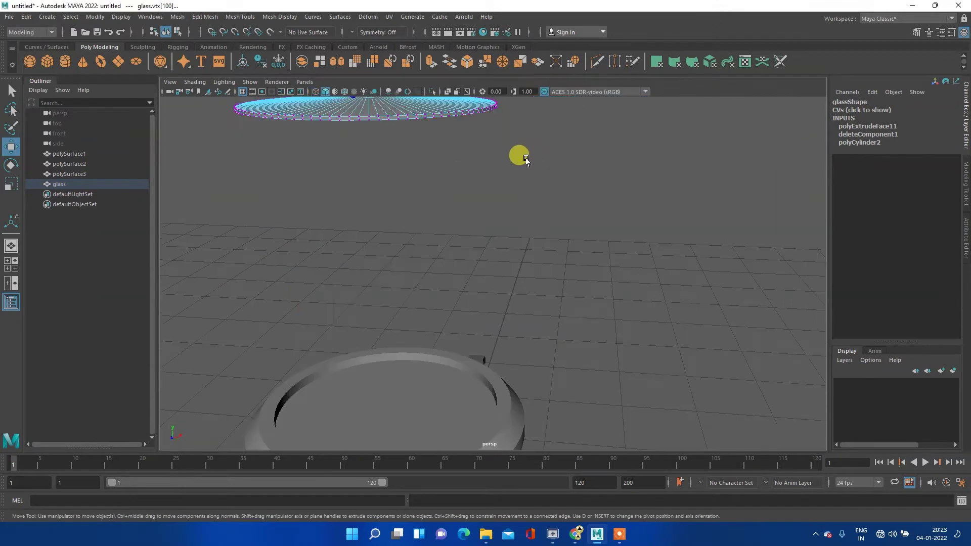
{"action": "left_click_drag", "start_coordinate": [377, 156], "coordinate": [390, 217], "text": "alt"}
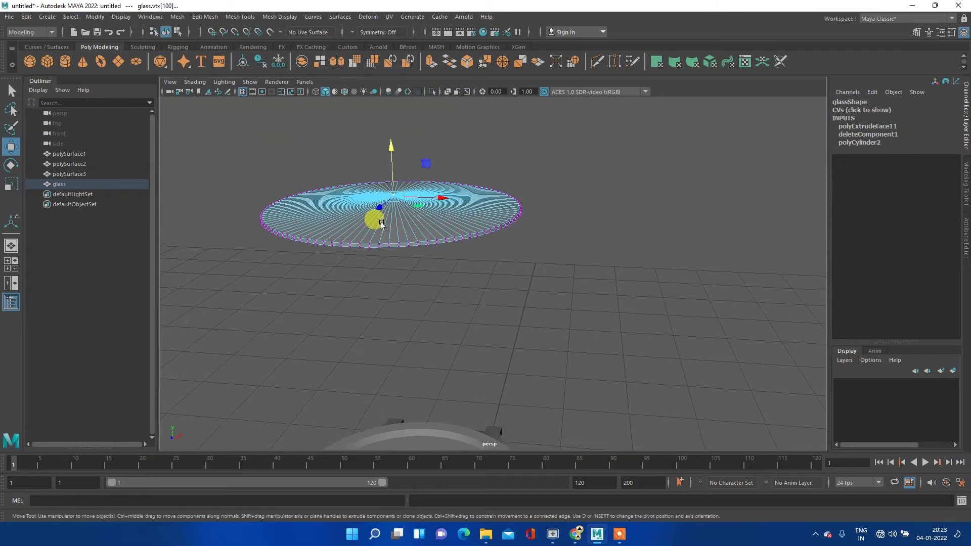
{"action": "mouse_move", "coordinate": [394, 150]}
{"action": "left_mouse_down"}
{"action": "mouse_move", "coordinate": [396, 132]}
{"action": "mouse_move", "coordinate": [355, 195]}
{"action": "mouse_move", "coordinate": [419, 177]}
{"action": "mouse_move", "coordinate": [401, 169]}
{"action": "left_mouse_up"}
{"action": "right_click", "coordinate": [481, 201]}
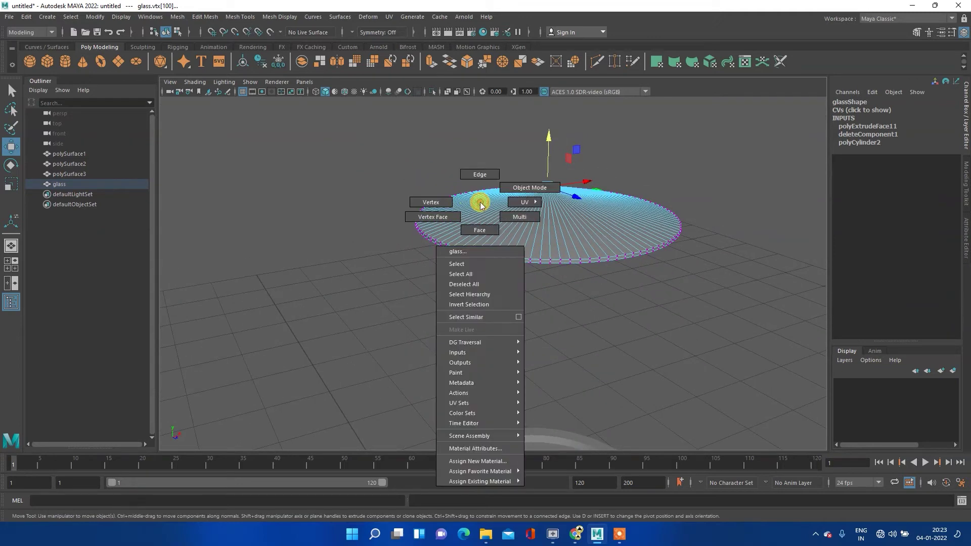
{"action": "left_click", "coordinate": [511, 189]}
{"action": "middle_click_drag", "start_coordinate": [626, 206], "coordinate": [468, 237], "text": "alt"}
{"action": "mouse_move", "coordinate": [468, 238]}
{"action": "left_mouse_down", "text": "alt"}
{"action": "mouse_move", "coordinate": [379, 234]}
{"action": "mouse_move", "coordinate": [379, 258]}
{"action": "mouse_move", "coordinate": [343, 296]}
{"action": "mouse_move", "coordinate": [377, 251]}
{"action": "mouse_move", "coordinate": [351, 292]}
{"action": "mouse_move", "coordinate": [369, 260]}
{"action": "mouse_move", "coordinate": [481, 174]}
{"action": "mouse_move", "coordinate": [416, 243]}
{"action": "mouse_move", "coordinate": [496, 180]}
{"action": "mouse_move", "coordinate": [440, 271]}
{"action": "mouse_move", "coordinate": [412, 286]}
{"action": "mouse_move", "coordinate": [393, 268]}
{"action": "mouse_move", "coordinate": [421, 267]}
{"action": "left_mouse_up", "text": "alt"}
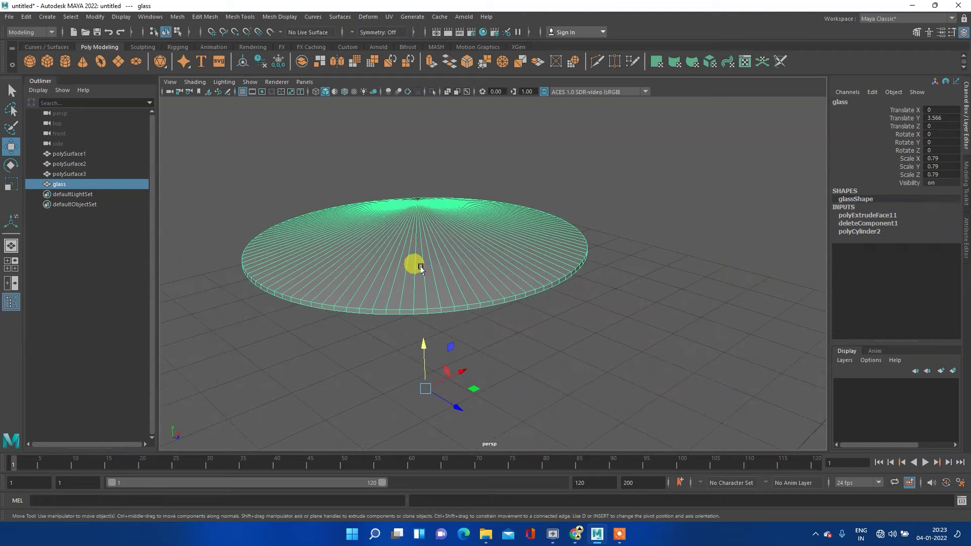
{"action": "right_click", "coordinate": [391, 250], "text": "shift"}
- Try an edge loop across the glass, then undo it
{"action": "right_click", "coordinate": [390, 249], "text": "shift"}
{"action": "left_click", "coordinate": [347, 263]}
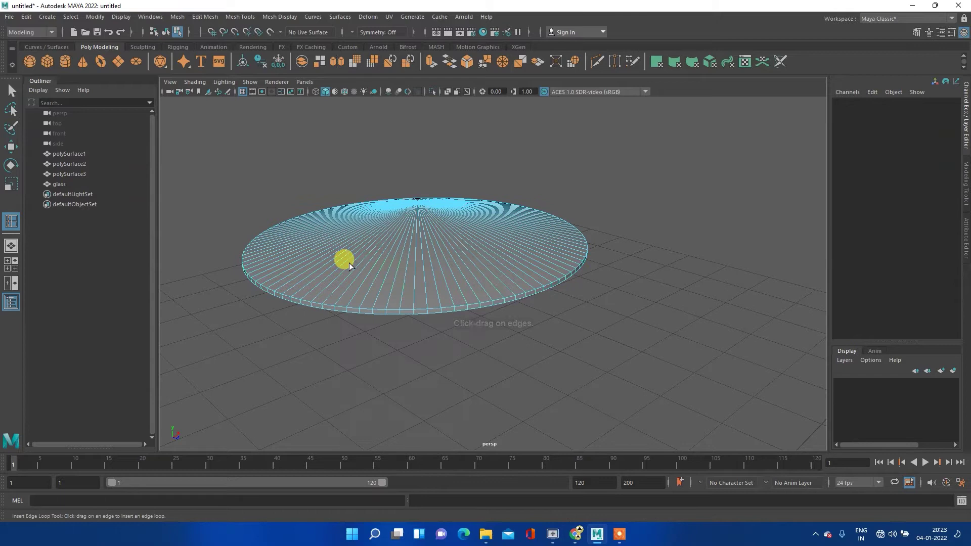
{"action": "left_click", "coordinate": [393, 257]}
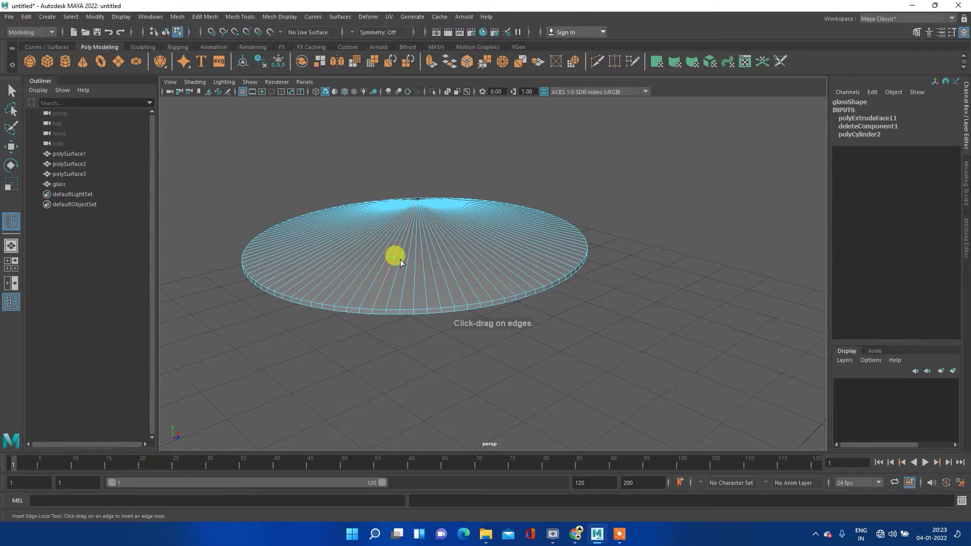
{"action": "left_click", "coordinate": [438, 262]}
{"action": "key", "text": "ctrl+z"}
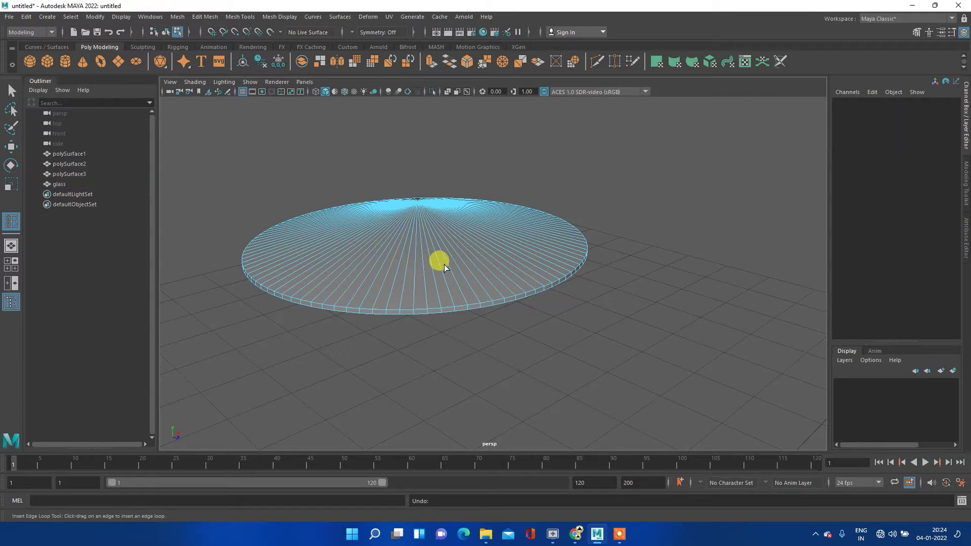
- Reselect the glass from the scene list and frame it in the view
{"action": "scroll", "coordinate": [450, 273], "scroll_direction": "up", "scroll_amount": 3}
{"action": "scroll", "coordinate": [451, 278], "scroll_direction": "up", "scroll_amount": 1}
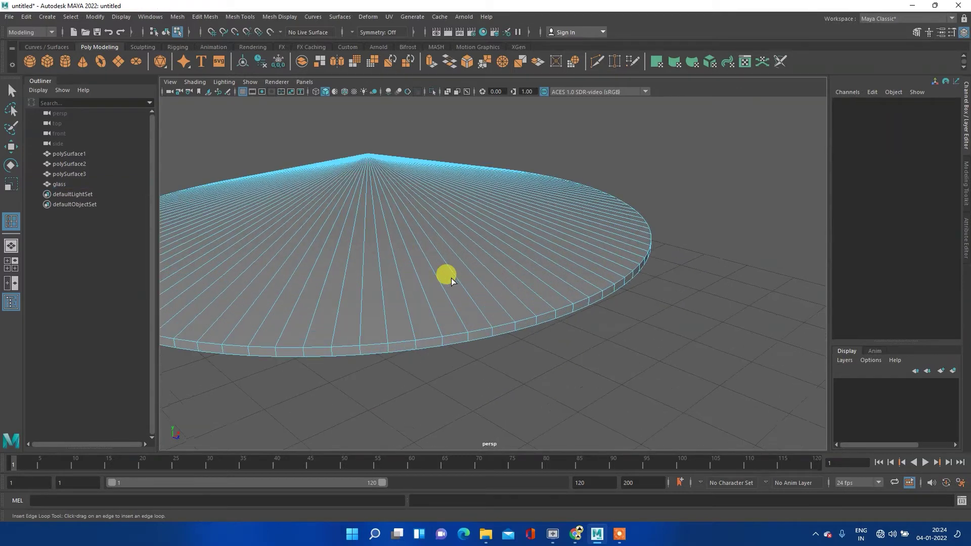
{"action": "middle_click_drag", "start_coordinate": [384, 295], "coordinate": [418, 263], "text": "alt"}
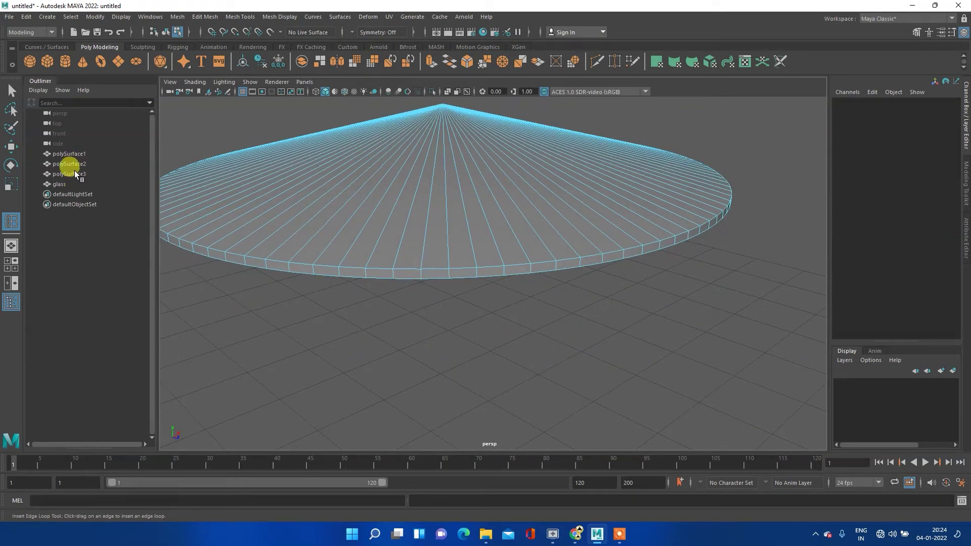
{"action": "left_click", "coordinate": [60, 186]}
{"action": "left_click", "coordinate": [310, 198]}
{"action": "key", "text": "f"}
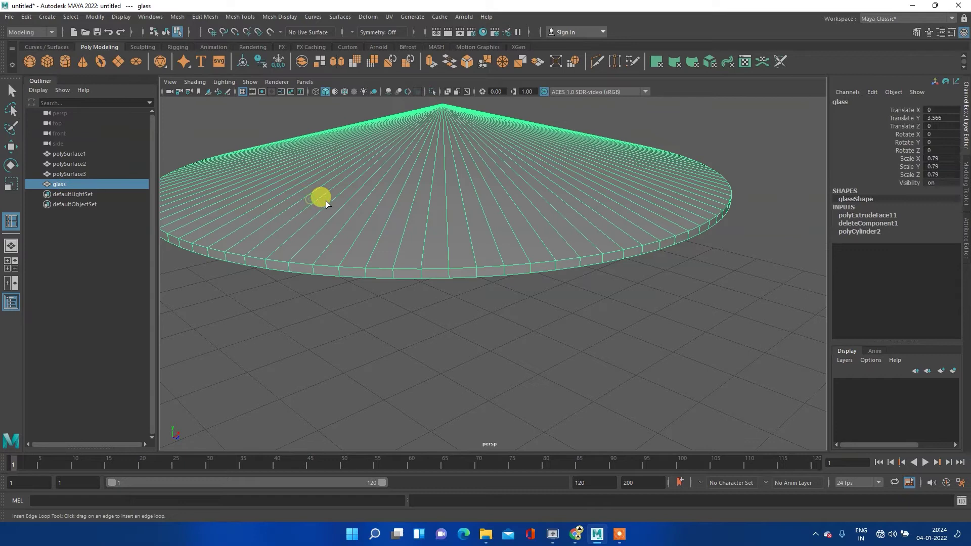
{"action": "scroll", "coordinate": [465, 255], "scroll_direction": "up", "scroll_amount": 4}
- Reactivate the Insert Edge Loop tool on the cone-shaped glass
{"action": "right_click", "coordinate": [405, 202], "text": "shift"}
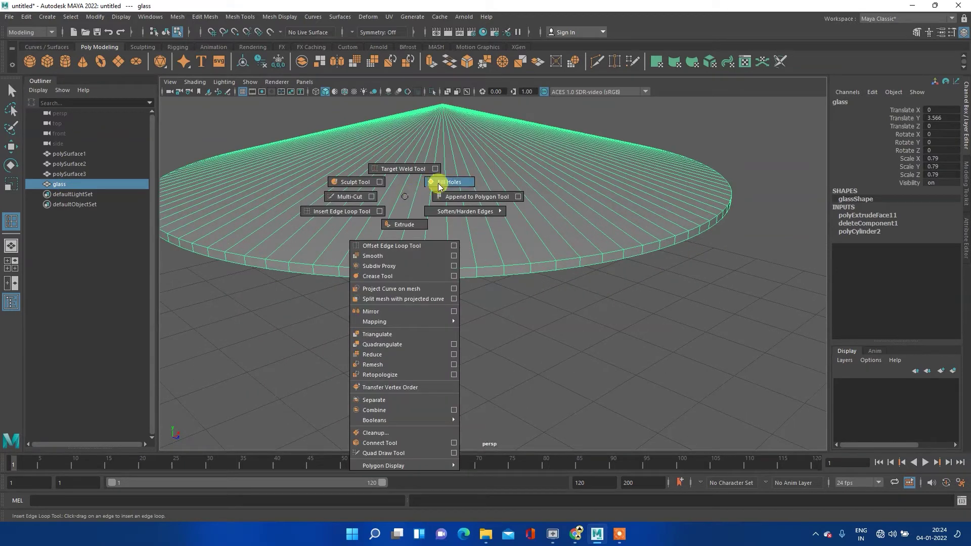
{"action": "left_click", "coordinate": [403, 198]}
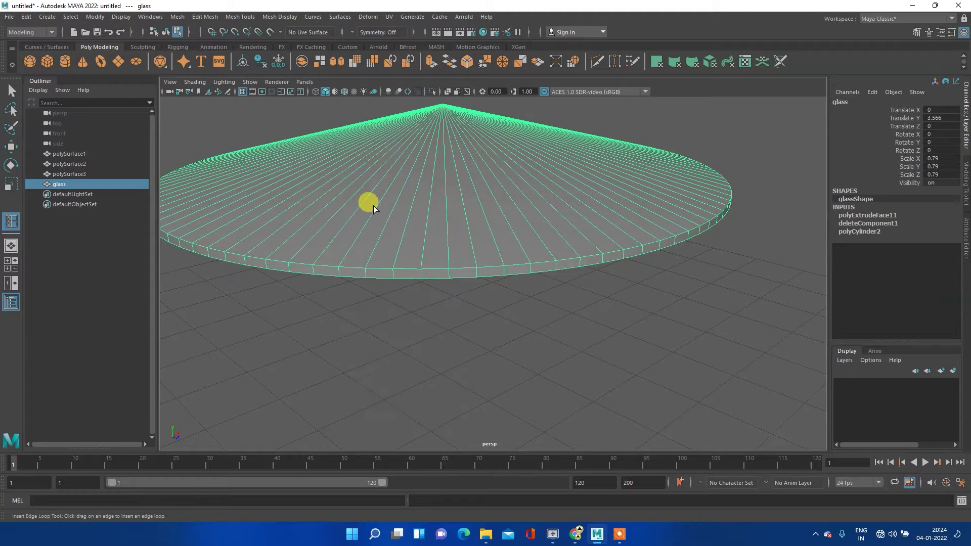
{"action": "right_click", "coordinate": [373, 206]}
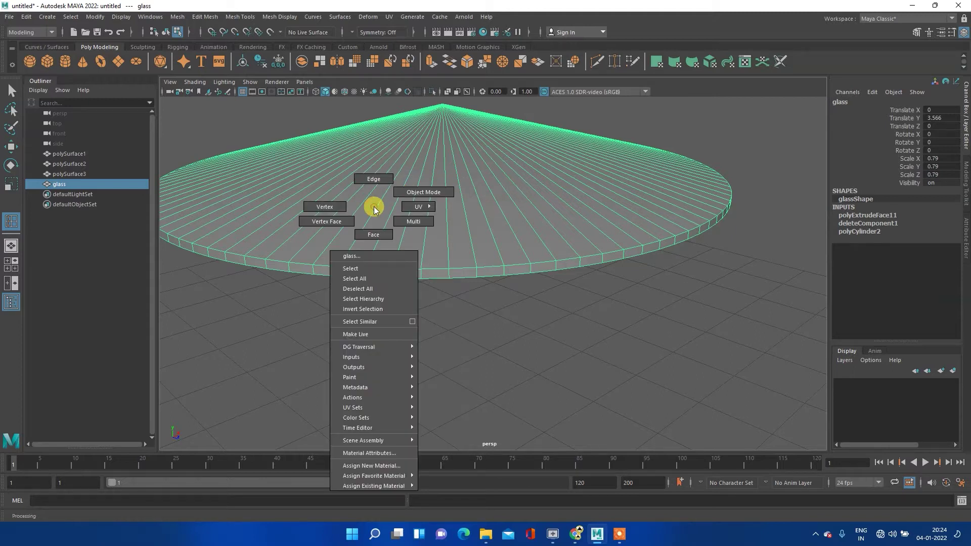
{"action": "left_click", "coordinate": [374, 206]}
{"action": "right_click", "coordinate": [369, 198], "text": "shift"}
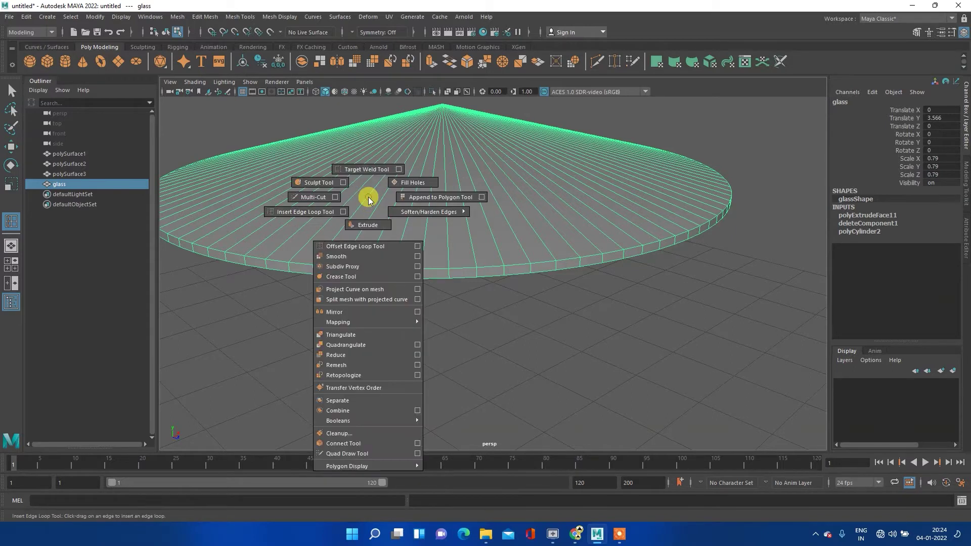
{"action": "left_click", "coordinate": [318, 214]}
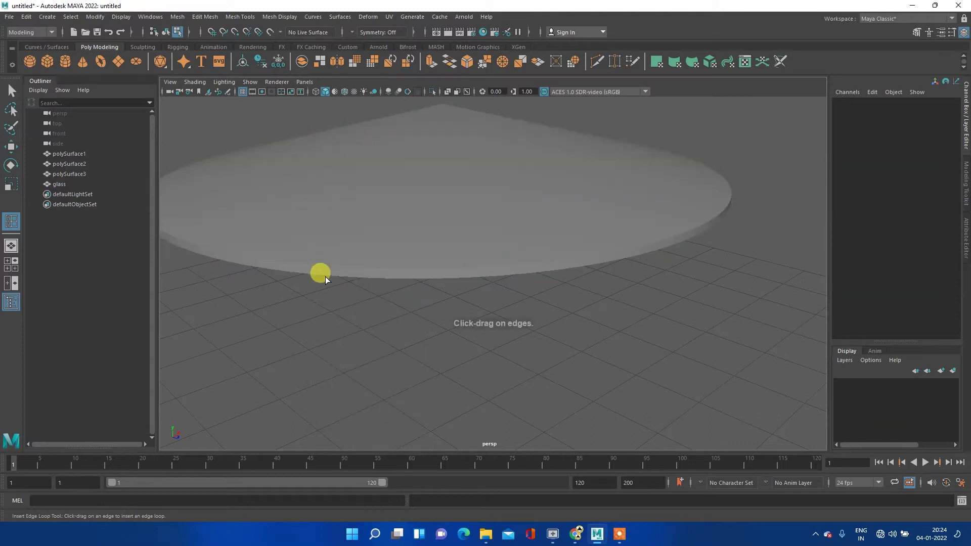
{"action": "key", "text": "w"}
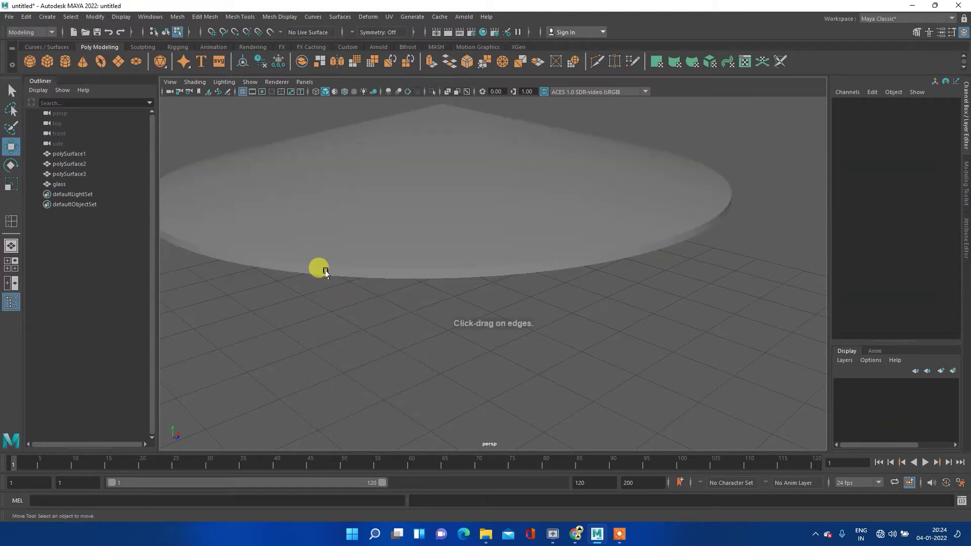
{"action": "left_click", "coordinate": [325, 271]}
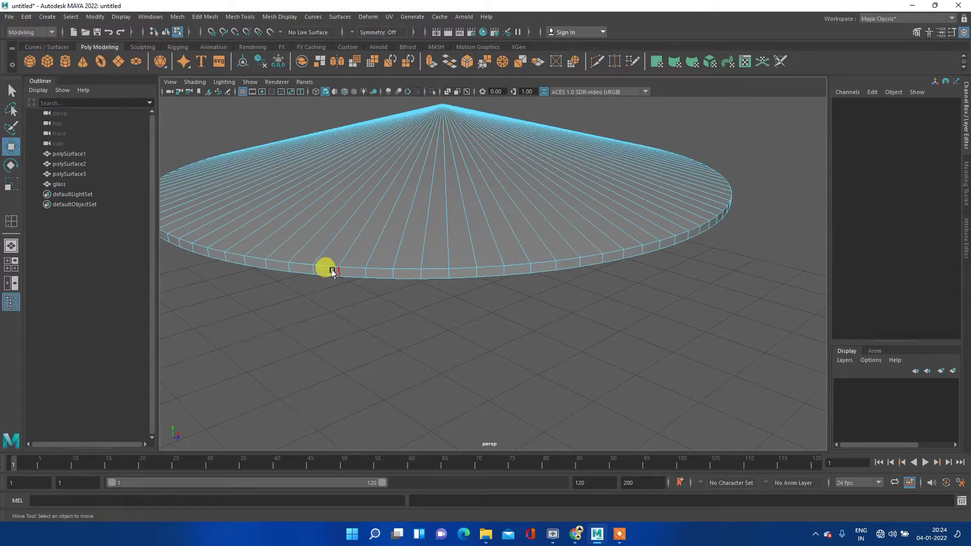
{"action": "left_click", "coordinate": [15, 227]}
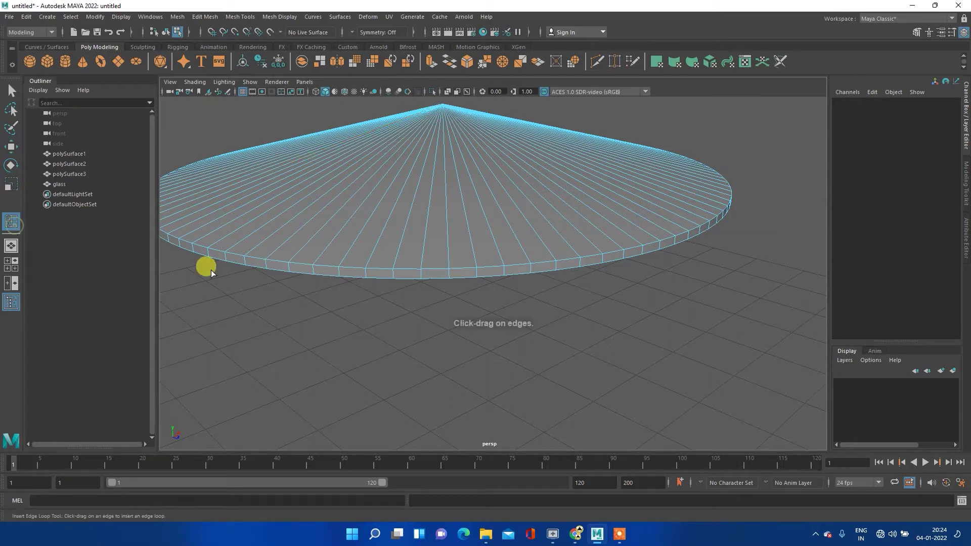
- Insert two edge loops around the glass rim and inspect them from below
{"action": "left_click", "coordinate": [366, 271]}
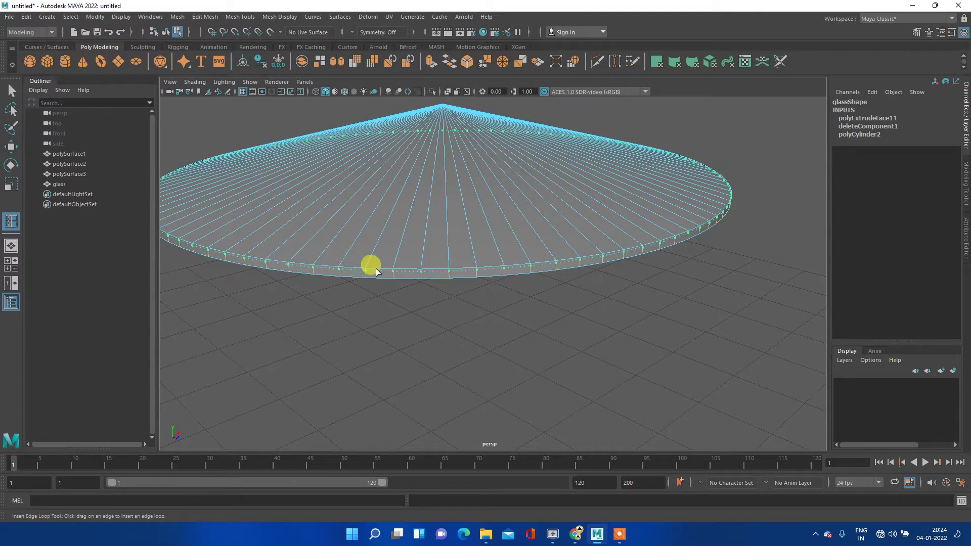
{"action": "left_click", "coordinate": [376, 269]}
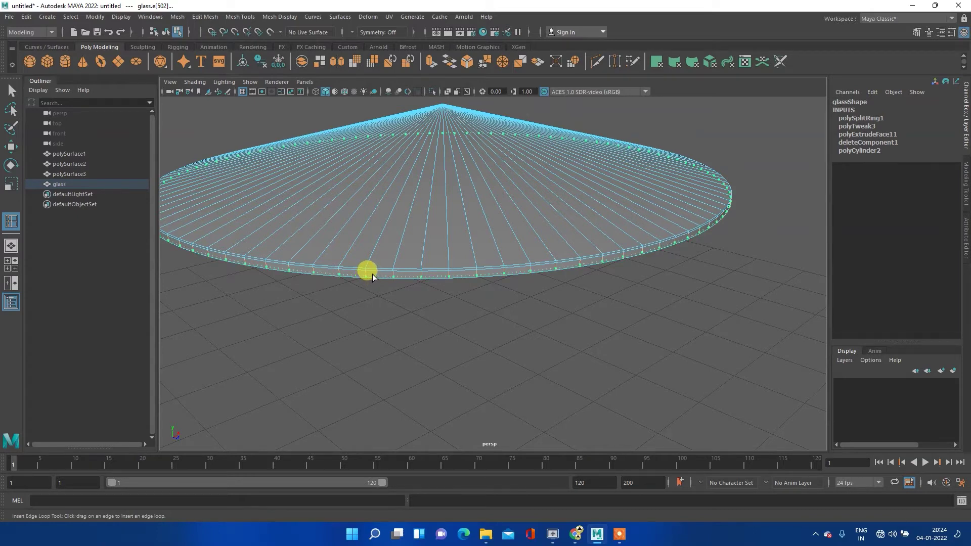
{"action": "left_click", "coordinate": [372, 274]}
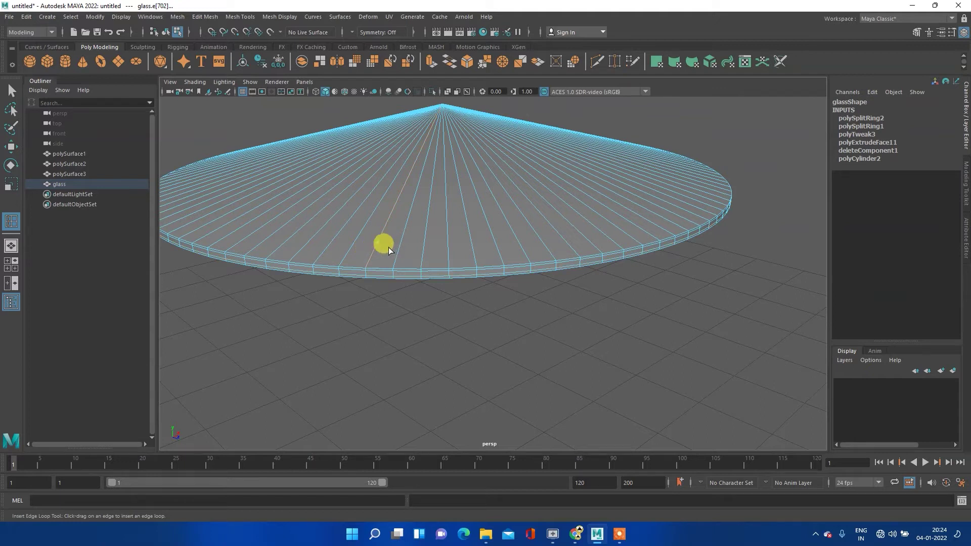
{"action": "mouse_move", "coordinate": [386, 299]}
{"action": "left_mouse_down", "text": "alt"}
{"action": "mouse_move", "coordinate": [401, 255]}
{"action": "mouse_move", "coordinate": [392, 264]}
{"action": "left_mouse_up", "text": "alt"}
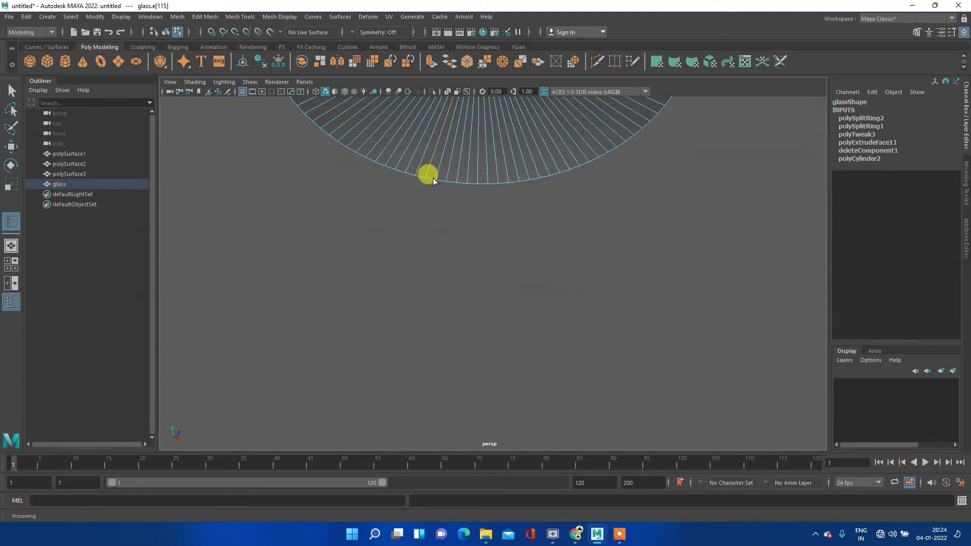
{"action": "mouse_move", "coordinate": [462, 167]}
{"action": "left_mouse_down", "text": "alt"}
{"action": "mouse_move", "coordinate": [438, 219]}
{"action": "mouse_move", "coordinate": [448, 213]}
{"action": "left_mouse_up", "text": "alt"}
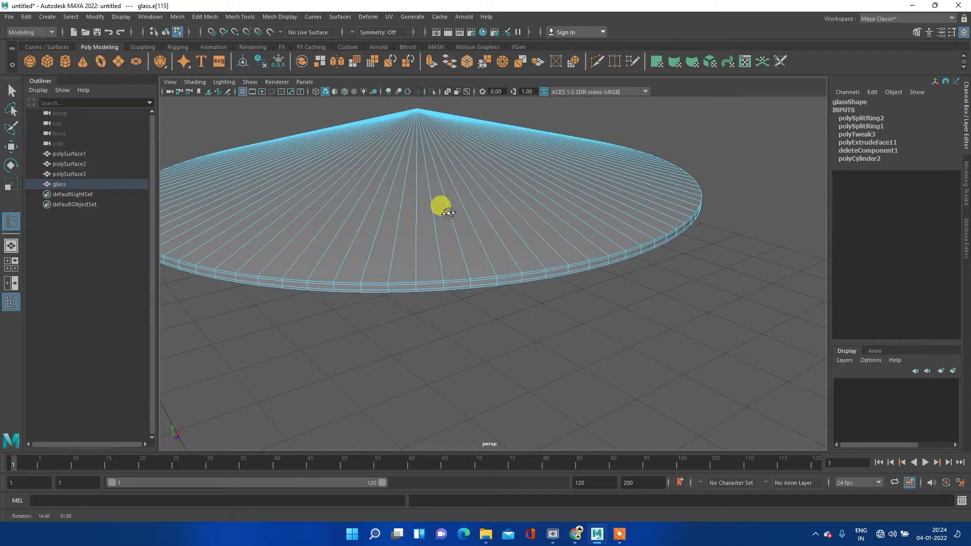
- Put the glass in object mode and apply a first Smooth pass
{"action": "right_click", "coordinate": [369, 287]}
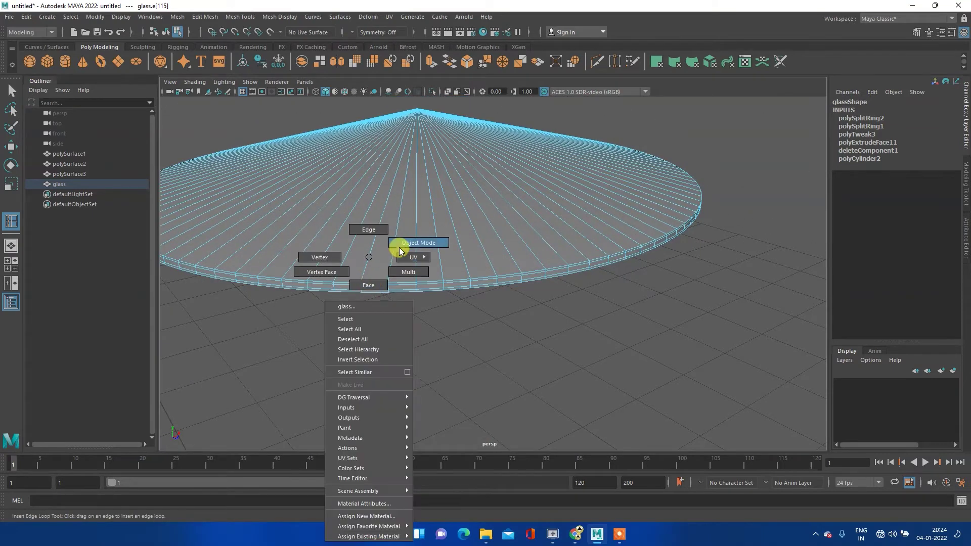
{"action": "left_click", "coordinate": [399, 246]}
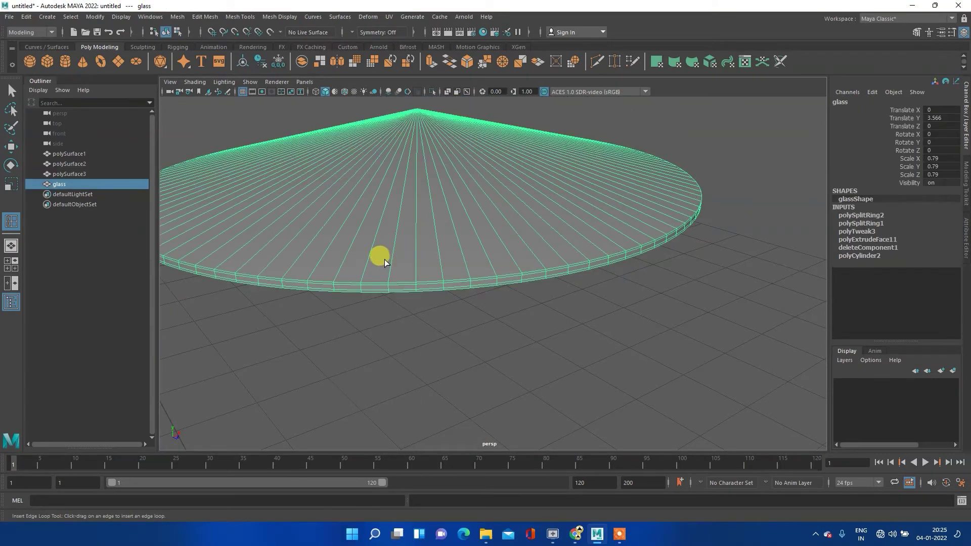
{"action": "right_click", "coordinate": [361, 221], "text": "shift"}
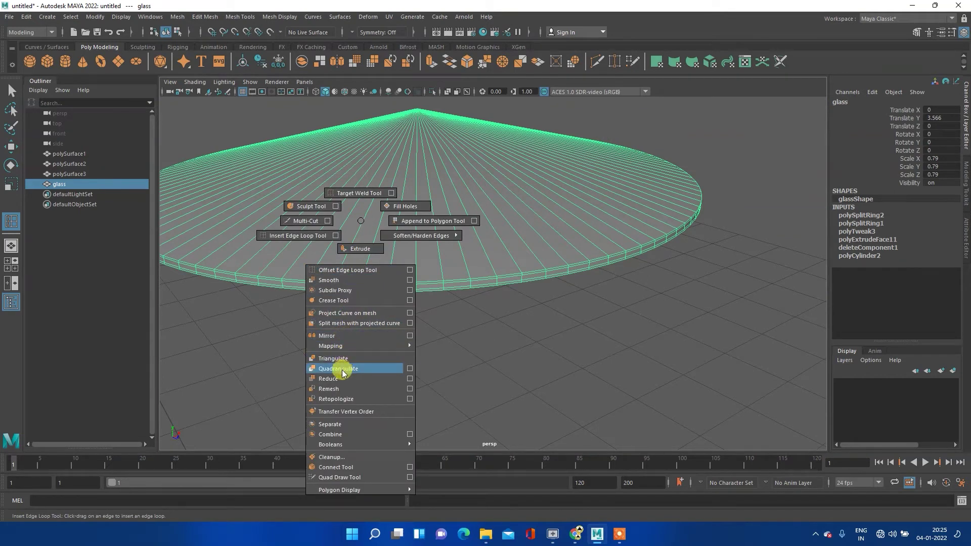
{"action": "left_click", "coordinate": [347, 283]}
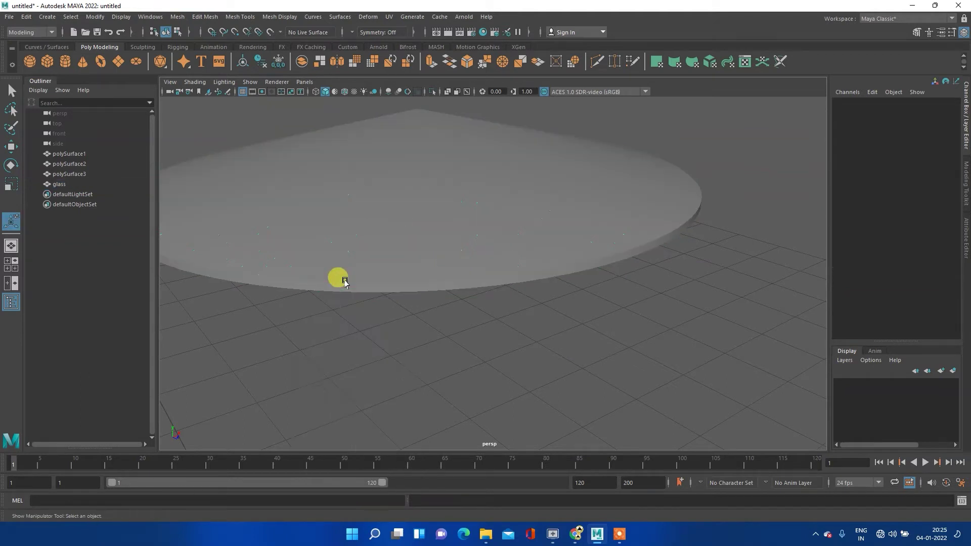
{"action": "left_click", "coordinate": [380, 254]}
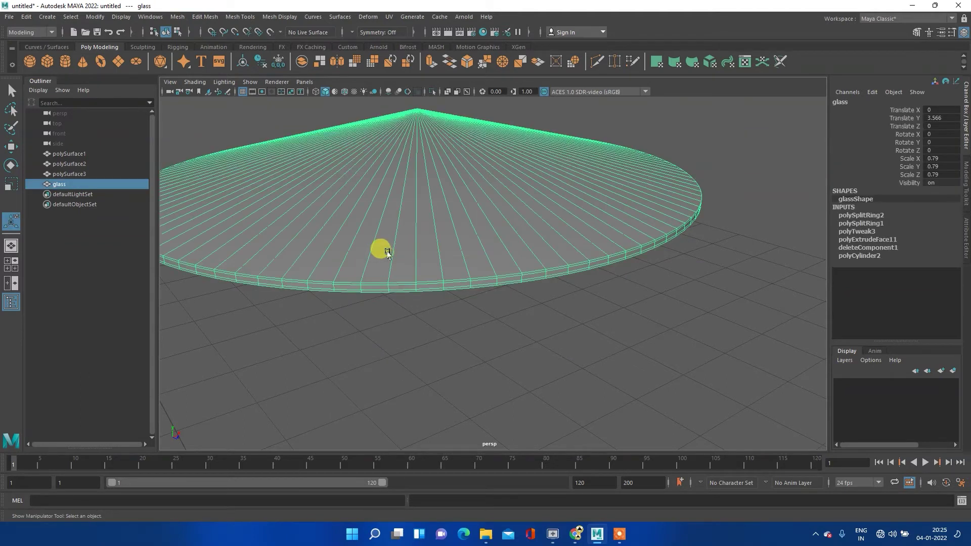
{"action": "right_click", "coordinate": [360, 217], "text": "shift"}
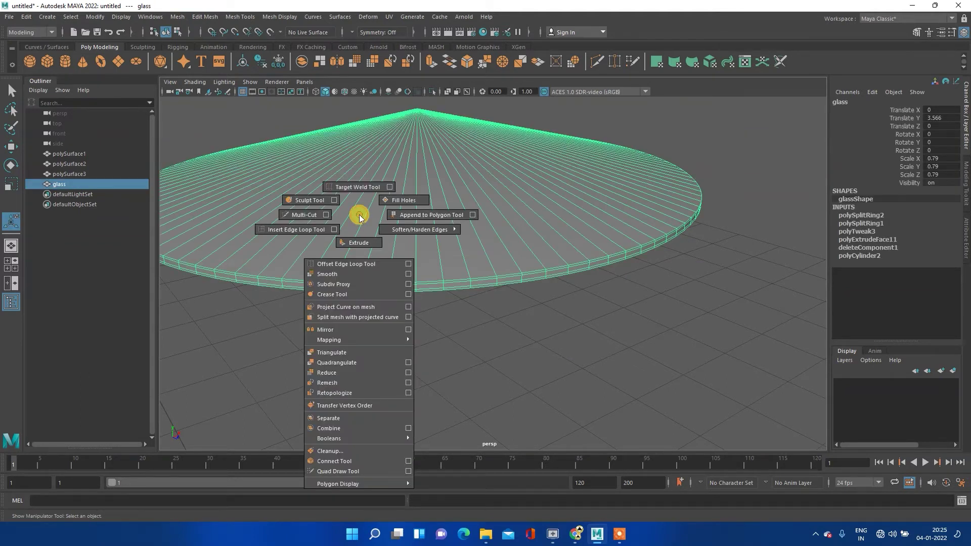
{"action": "left_click", "coordinate": [344, 277]}
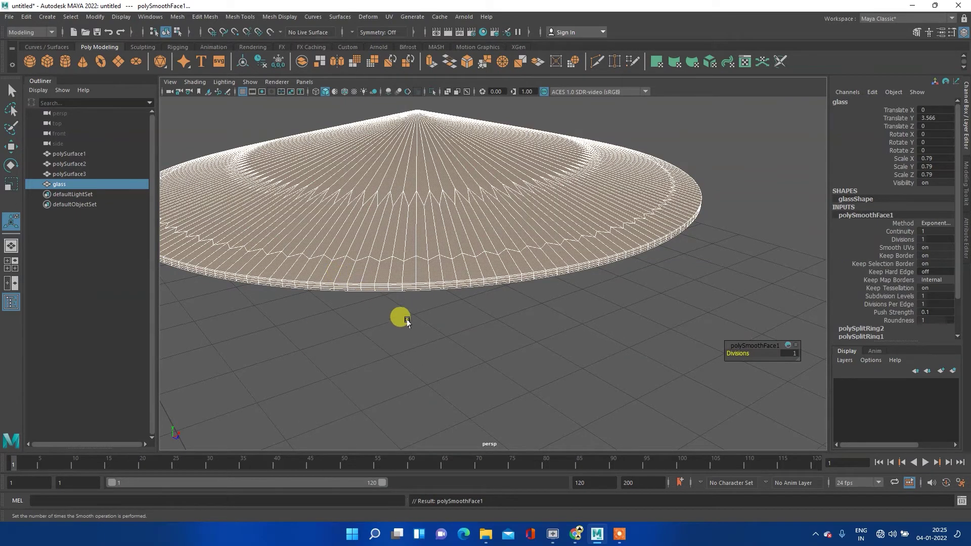
{"action": "left_click", "coordinate": [412, 324]}
- Apply a second Smooth pass to the glass dome and view it from above
{"action": "mouse_move", "coordinate": [457, 322]}
{"action": "left_mouse_down", "text": "alt"}
{"action": "mouse_move", "coordinate": [461, 296]}
{"action": "mouse_move", "coordinate": [455, 310]}
{"action": "mouse_move", "coordinate": [464, 303]}
{"action": "left_mouse_up", "text": "alt"}
{"action": "left_click", "coordinate": [407, 229]}
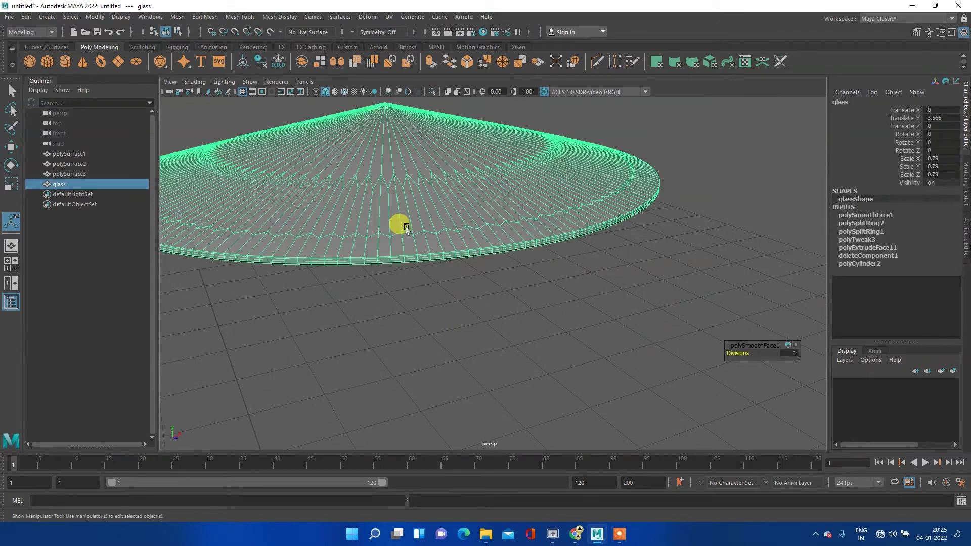
{"action": "right_click", "coordinate": [364, 183], "text": "shift"}
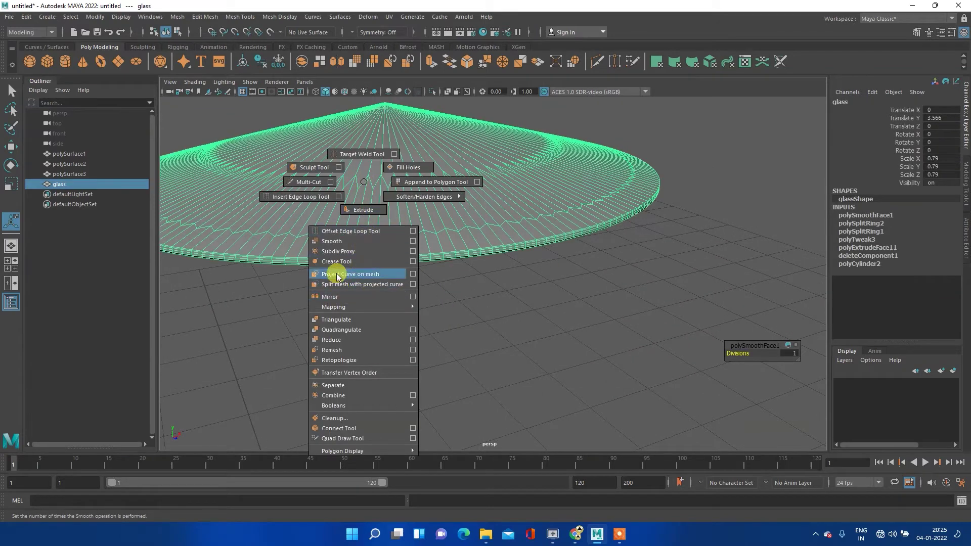
{"action": "left_click", "coordinate": [343, 239]}
{"action": "mouse_move", "coordinate": [386, 249]}
{"action": "left_mouse_down", "text": "alt"}
{"action": "mouse_move", "coordinate": [427, 210]}
{"action": "mouse_move", "coordinate": [411, 234]}
{"action": "mouse_move", "coordinate": [390, 223]}
{"action": "mouse_move", "coordinate": [342, 226]}
{"action": "mouse_move", "coordinate": [342, 182]}
{"action": "mouse_move", "coordinate": [394, 214]}
{"action": "left_mouse_up", "text": "alt"}
{"action": "scroll", "coordinate": [379, 203], "scroll_direction": "up", "scroll_amount": 3}
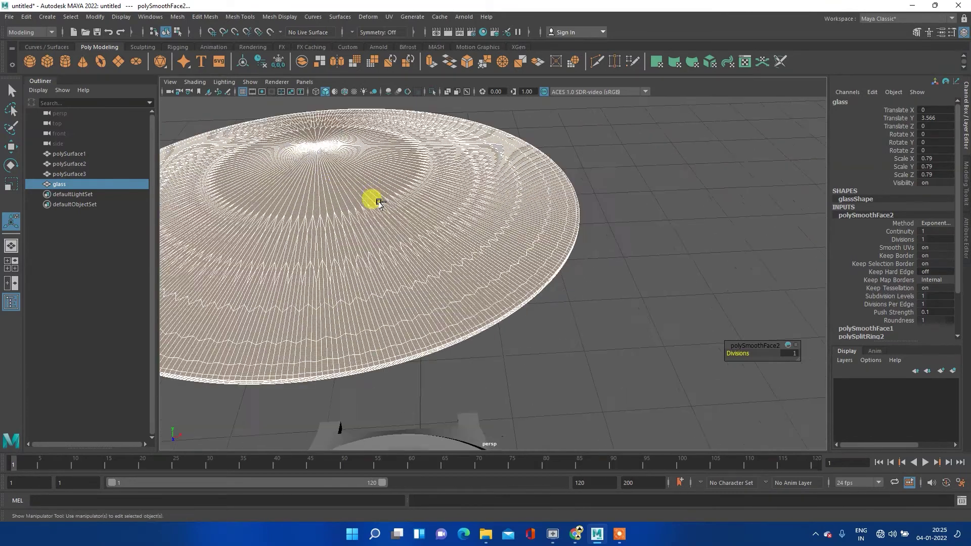
{"action": "scroll", "coordinate": [369, 201], "scroll_direction": "down", "scroll_amount": 3}
{"action": "mouse_move", "coordinate": [369, 201]}
{"action": "middle_mouse_down", "text": "alt"}
{"action": "mouse_move", "coordinate": [413, 226]}
{"action": "mouse_move", "coordinate": [385, 220]}
{"action": "middle_mouse_up", "text": "alt"}
- Return the smoothed glass to object mode and deselect it
{"action": "right_click", "coordinate": [385, 220]}
{"action": "left_click", "coordinate": [421, 205]}
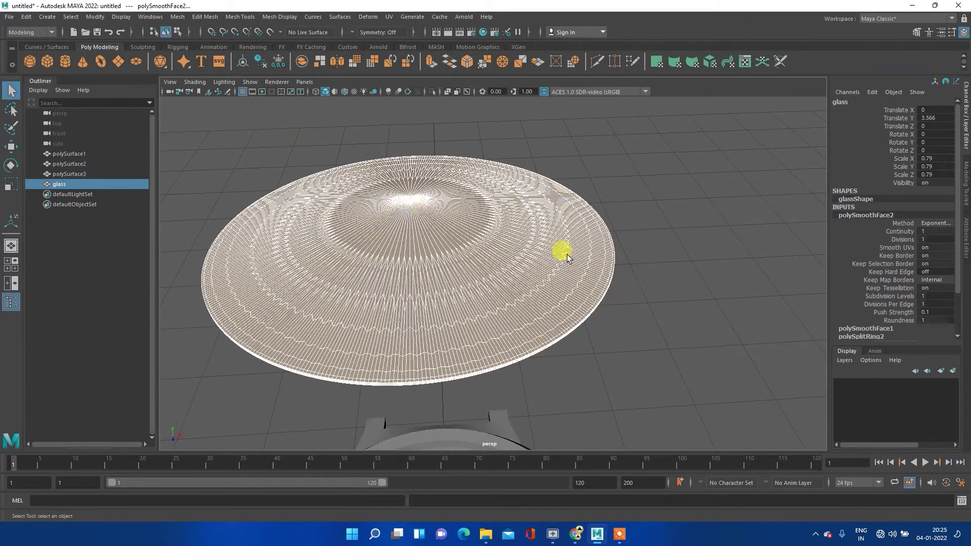
{"action": "left_click", "coordinate": [671, 252]}
{"action": "mouse_move", "coordinate": [410, 321]}
{"action": "left_mouse_down", "text": "alt"}
{"action": "mouse_move", "coordinate": [472, 207]}
{"action": "mouse_move", "coordinate": [470, 287]}
{"action": "mouse_move", "coordinate": [455, 310]}
{"action": "left_mouse_up", "text": "alt"}
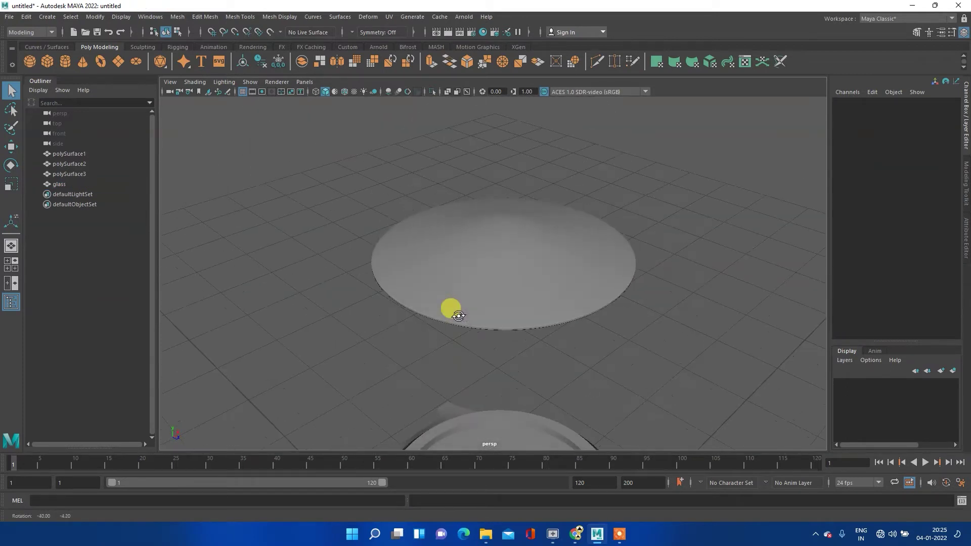
- Switch the glass dome to vertex mode and select its centre vertex in the top view
{"action": "left_click", "coordinate": [506, 222]}
{"action": "scroll", "coordinate": [505, 222], "scroll_direction": "up", "scroll_amount": 5}
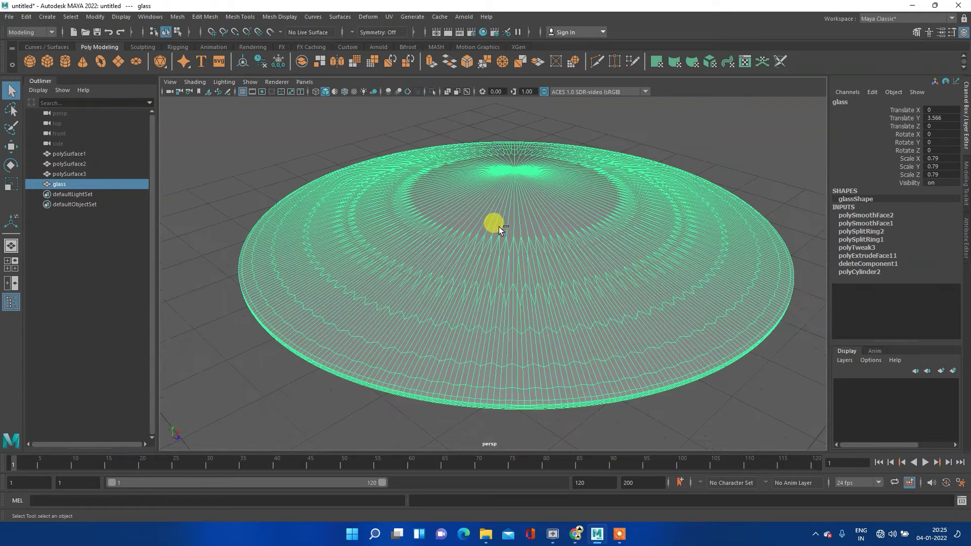
{"action": "mouse_move", "coordinate": [524, 198]}
{"action": "left_mouse_down", "text": "alt"}
{"action": "mouse_move", "coordinate": [440, 238]}
{"action": "mouse_move", "coordinate": [362, 250]}
{"action": "left_mouse_up", "text": "alt"}
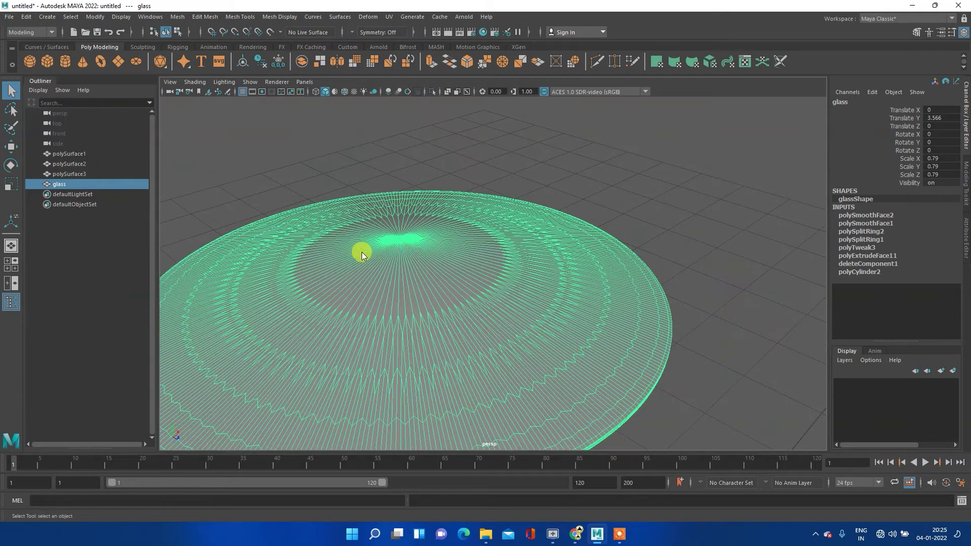
{"action": "right_click", "coordinate": [362, 252], "text": "shift"}
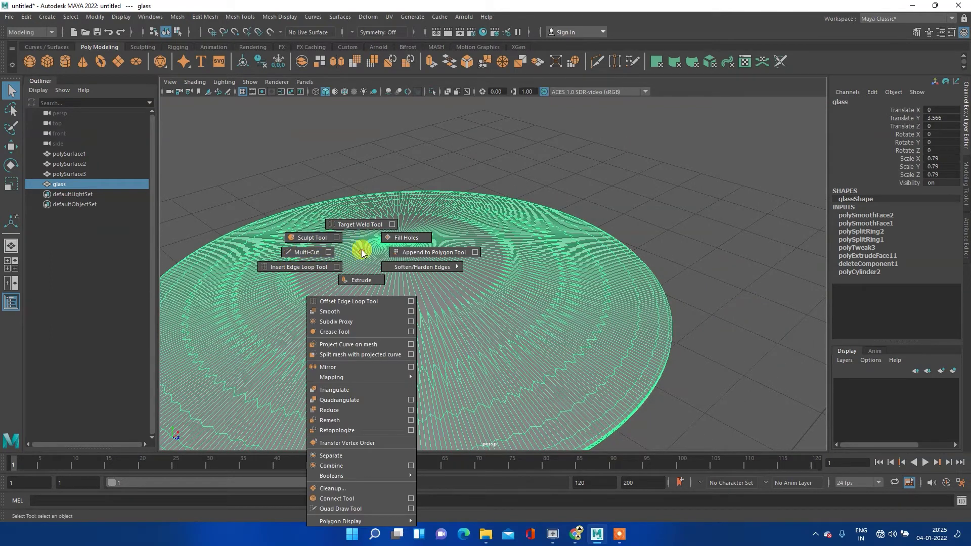
{"action": "left_click", "coordinate": [361, 250]}
{"action": "right_click_drag", "start_coordinate": [365, 252], "coordinate": [345, 252]}
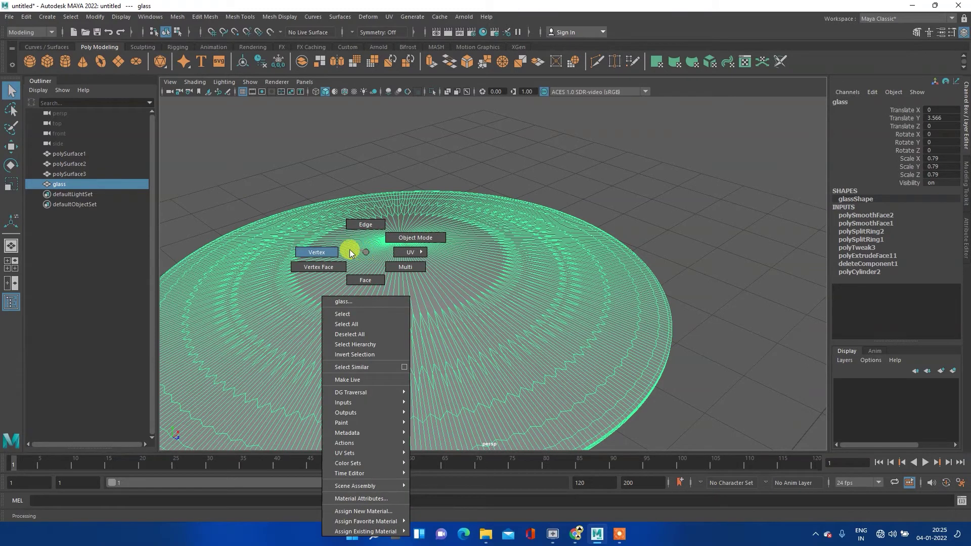
{"action": "key", "text": "space"}
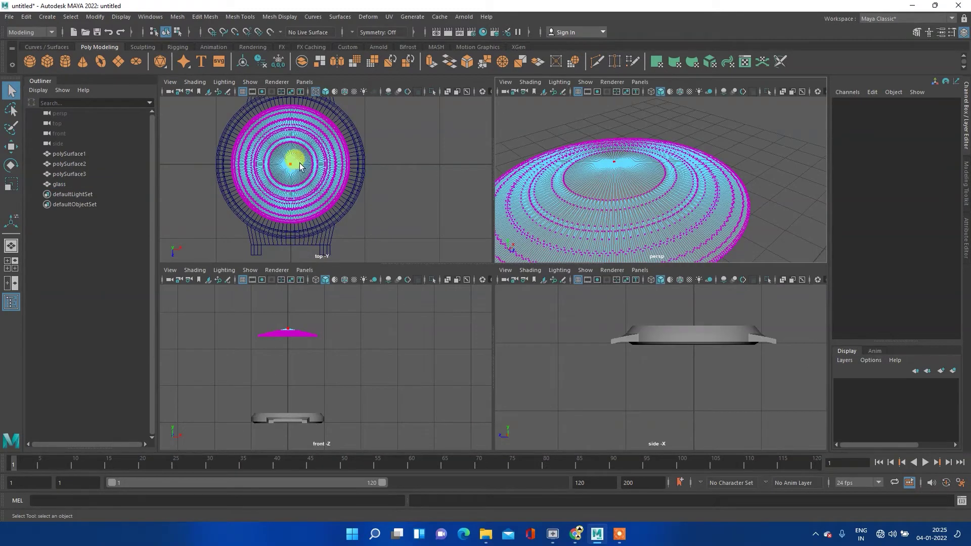
{"action": "left_click", "coordinate": [300, 172]}
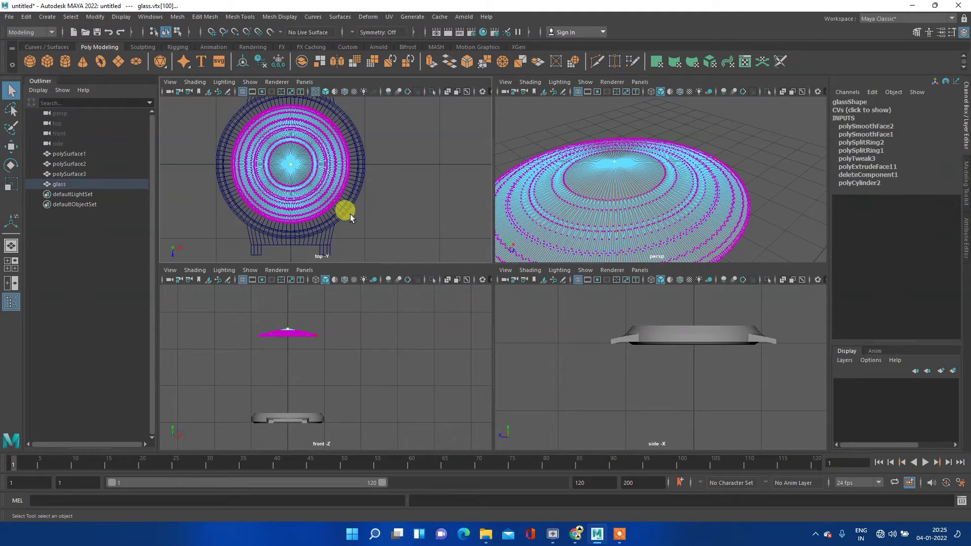
- Move the centre vertex up in the front view to raise the peak
{"action": "key", "text": "space"}
{"action": "scroll", "coordinate": [421, 218], "scroll_direction": "up", "scroll_amount": 3}
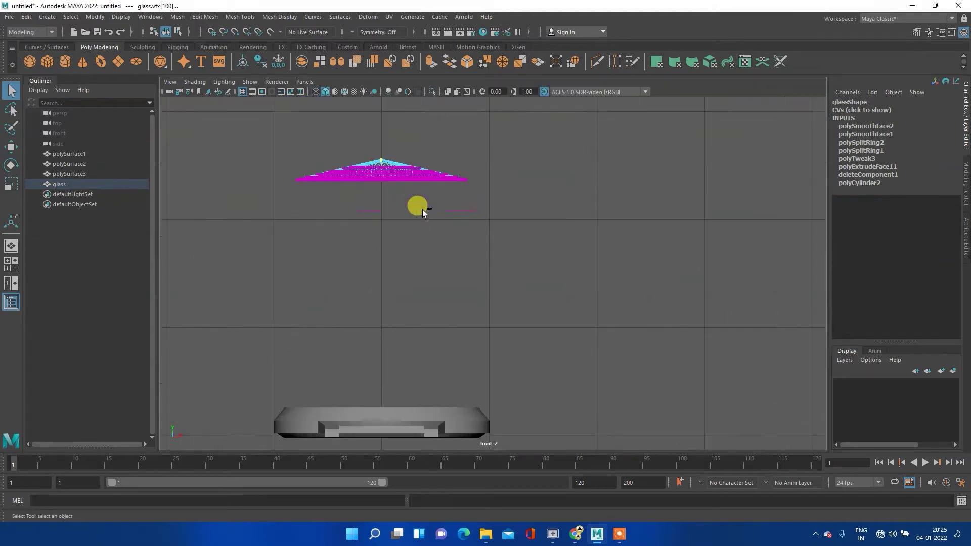
{"action": "key", "text": "w"}
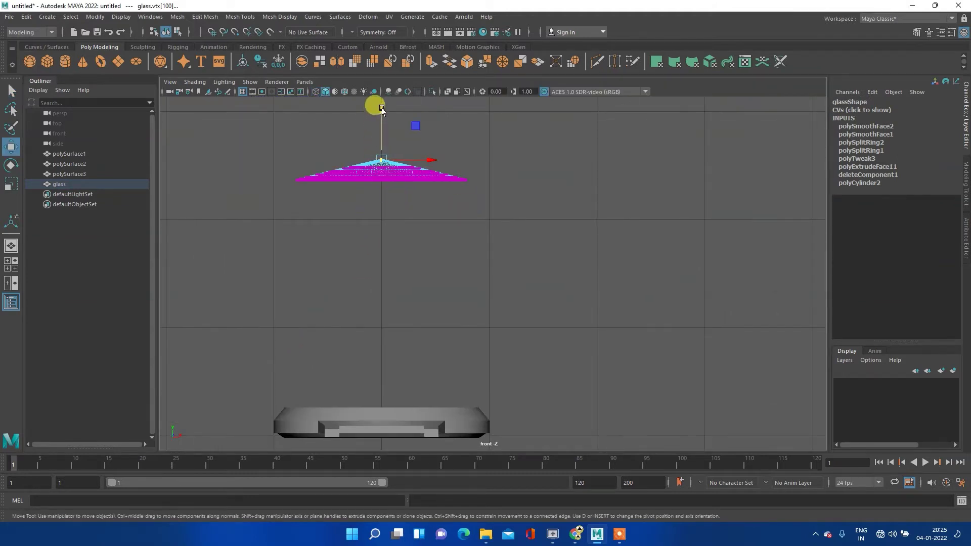
{"action": "left_click_drag", "start_coordinate": [381, 105], "coordinate": [382, 109]}
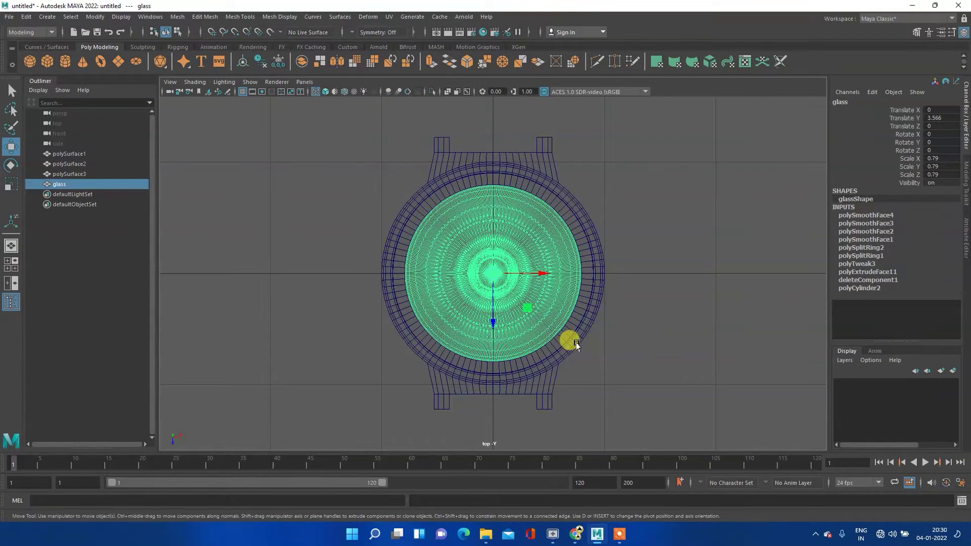
- Switch to the four-view layout and put the glass dome back into vertex editing
{"action": "scroll", "coordinate": [575, 292], "scroll_direction": "up", "scroll_amount": 2}
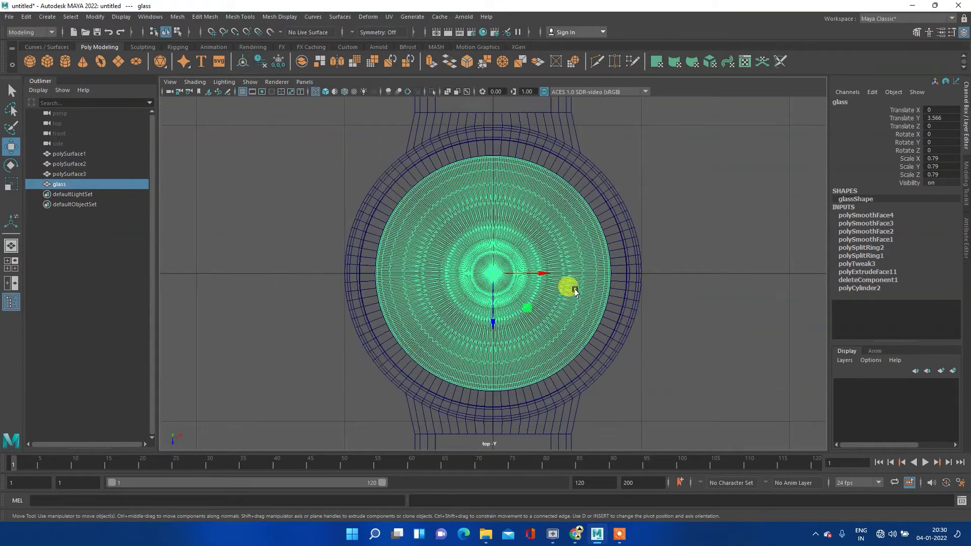
{"action": "scroll", "coordinate": [575, 292], "scroll_direction": "up", "scroll_amount": 2}
{"action": "scroll", "coordinate": [575, 291], "scroll_direction": "up", "scroll_amount": 2}
{"action": "scroll", "coordinate": [575, 292], "scroll_direction": "down", "scroll_amount": 8}
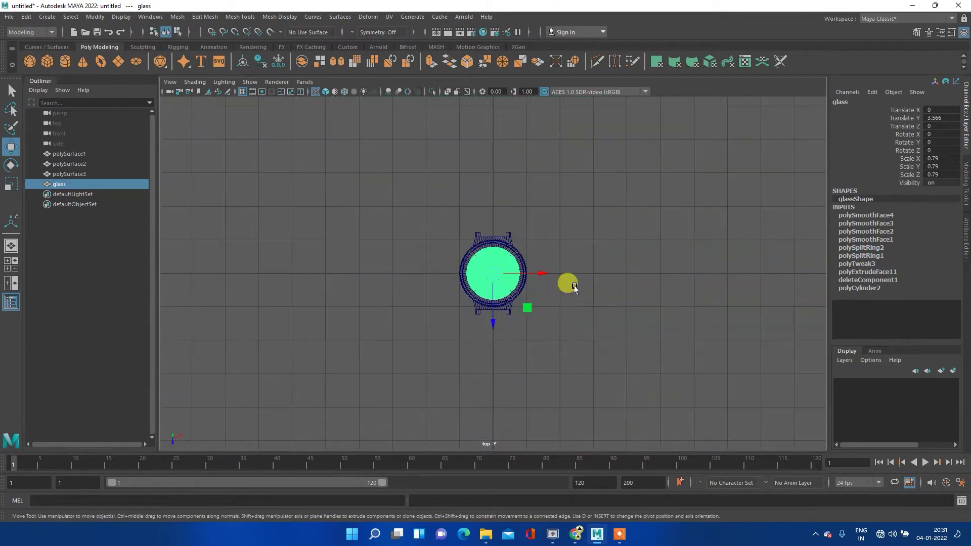
{"action": "key", "text": "space"}
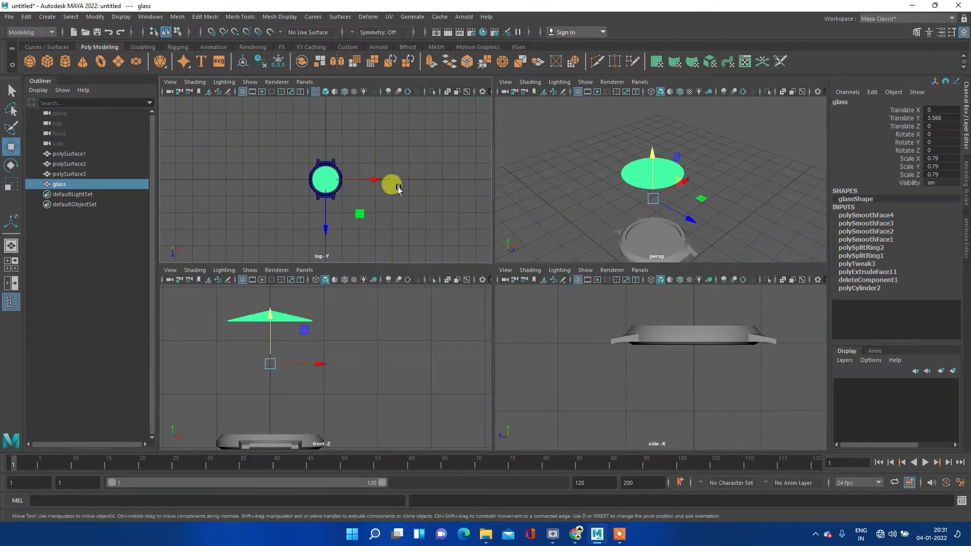
{"action": "right_click", "coordinate": [650, 174]}
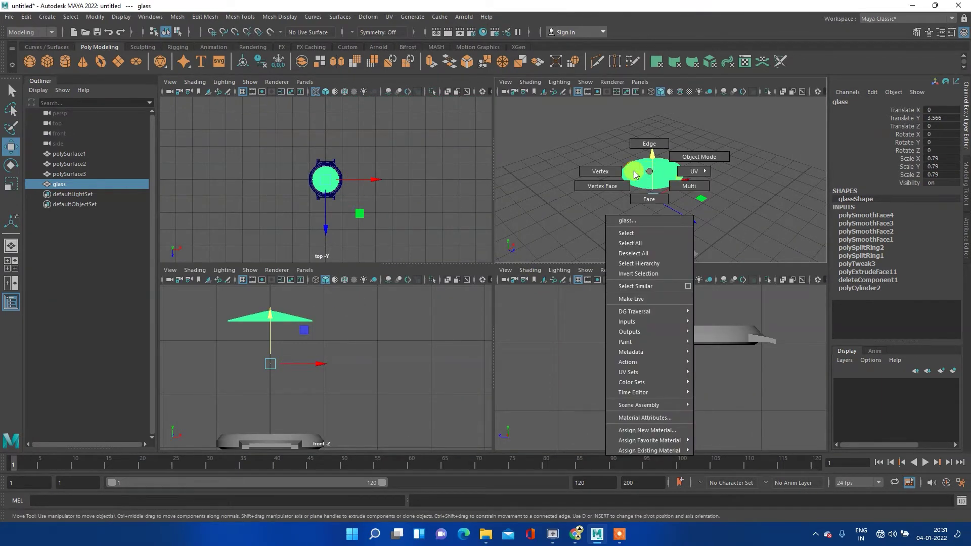
{"action": "left_click", "coordinate": [602, 171]}
{"action": "scroll", "coordinate": [315, 178], "scroll_direction": "up", "scroll_amount": 2}
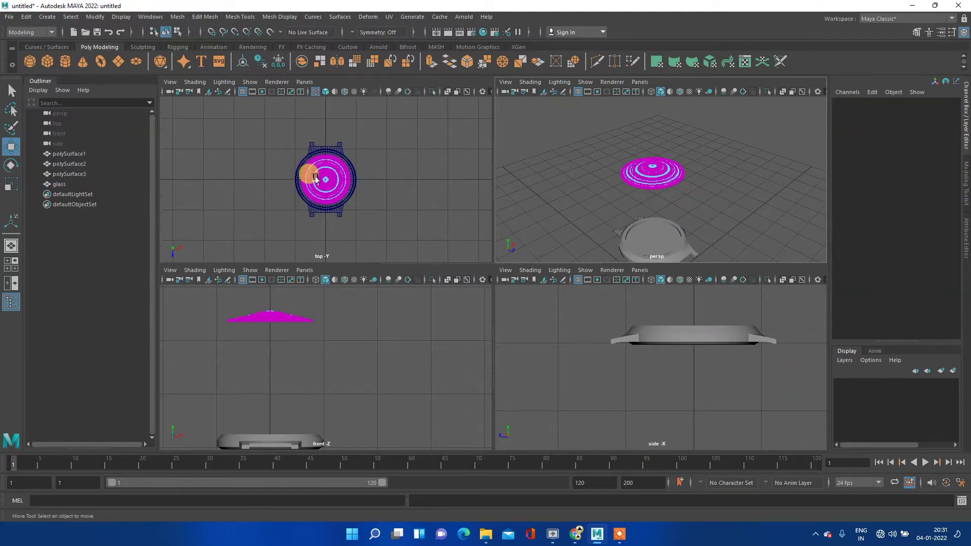
{"action": "scroll", "coordinate": [316, 178], "scroll_direction": "up", "scroll_amount": 3}
{"action": "scroll", "coordinate": [316, 178], "scroll_direction": "up", "scroll_amount": 3}
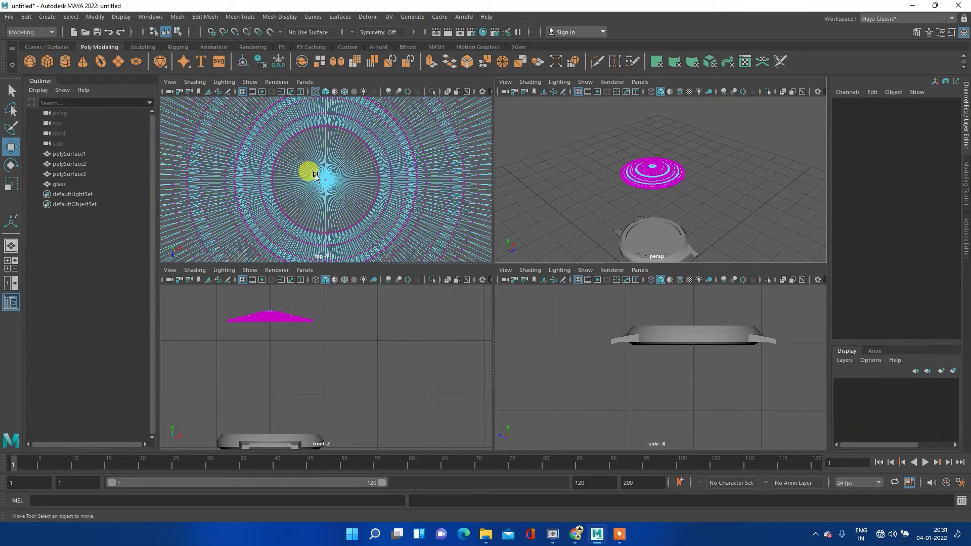
- Select the glass's centre vertex and raise it slightly in the enlarged front view
{"action": "left_click", "coordinate": [338, 190]}
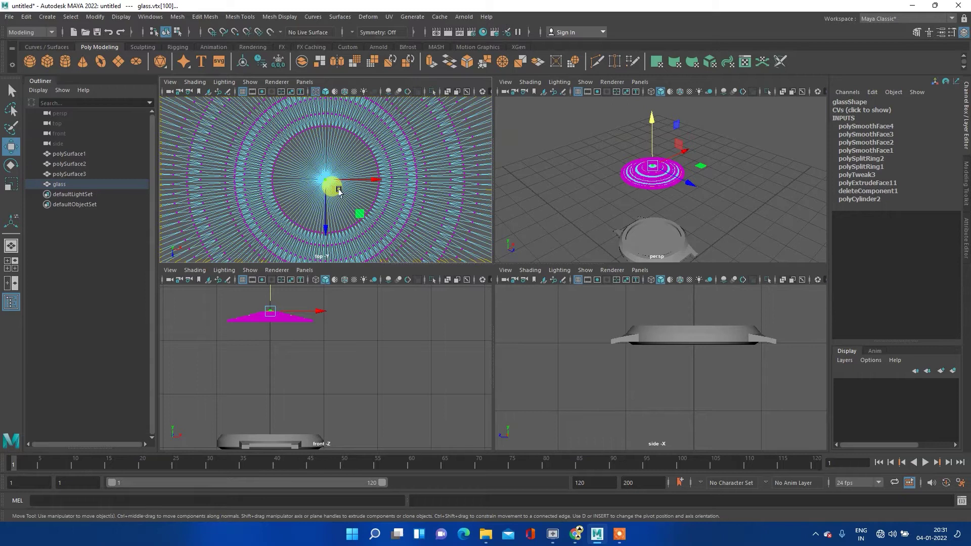
{"action": "key", "text": "space"}
{"action": "scroll", "coordinate": [420, 101], "scroll_direction": "up", "scroll_amount": 2}
{"action": "scroll", "coordinate": [386, 136], "scroll_direction": "up", "scroll_amount": 2}
{"action": "mouse_move", "coordinate": [386, 135]}
{"action": "middle_mouse_down", "text": "alt"}
{"action": "mouse_move", "coordinate": [374, 159]}
{"action": "mouse_move", "coordinate": [481, 232]}
{"action": "middle_mouse_up", "text": "alt"}
{"action": "scroll", "coordinate": [449, 142], "scroll_direction": "up", "scroll_amount": 3}
{"action": "middle_click_drag", "start_coordinate": [407, 126], "coordinate": [450, 189], "text": "alt"}
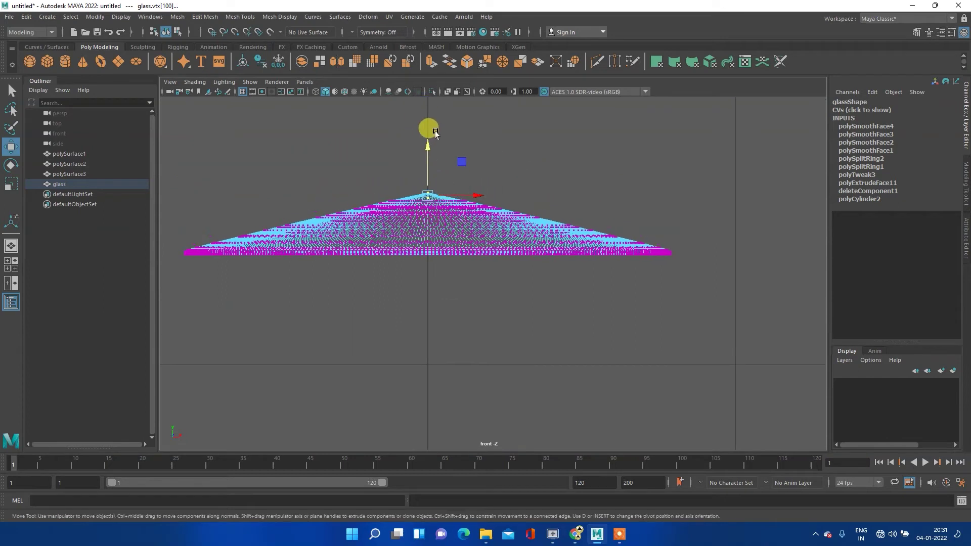
{"action": "left_click_drag", "start_coordinate": [426, 142], "coordinate": [427, 143]}
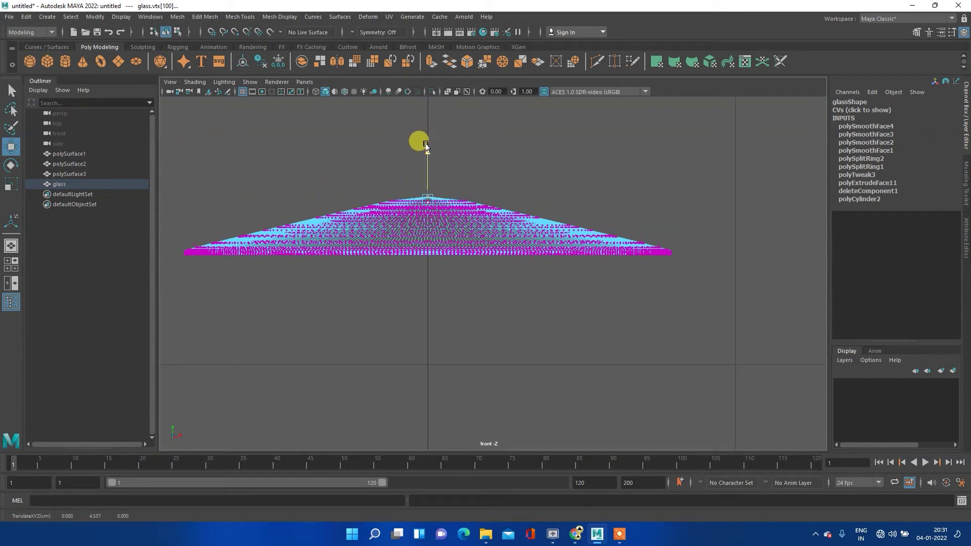
- Check the raised dome in the four-view layout and the enlarged top view
{"action": "key", "text": "space"}
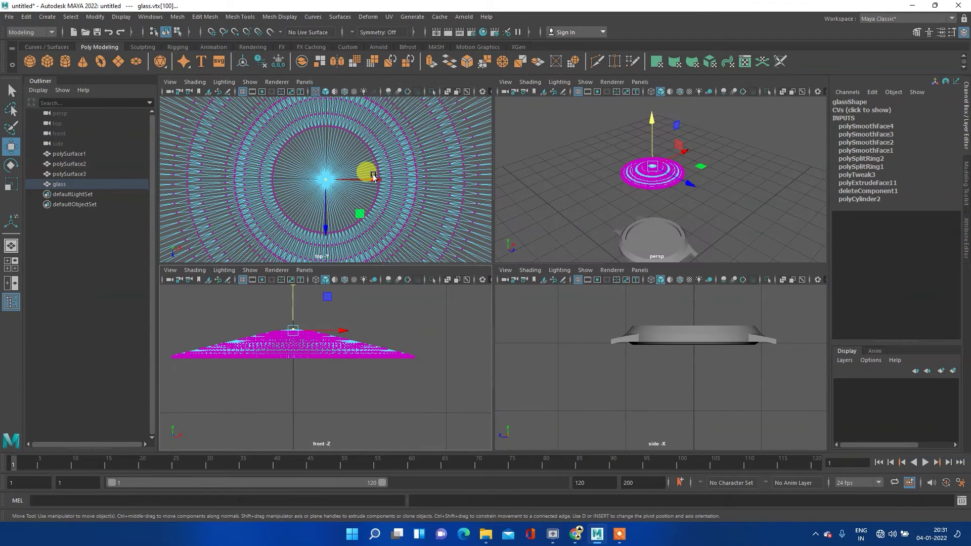
{"action": "scroll", "coordinate": [374, 175], "scroll_direction": "down", "scroll_amount": 5}
{"action": "scroll", "coordinate": [318, 173], "scroll_direction": "up", "scroll_amount": 2}
{"action": "scroll", "coordinate": [318, 173], "scroll_direction": "up", "scroll_amount": 2}
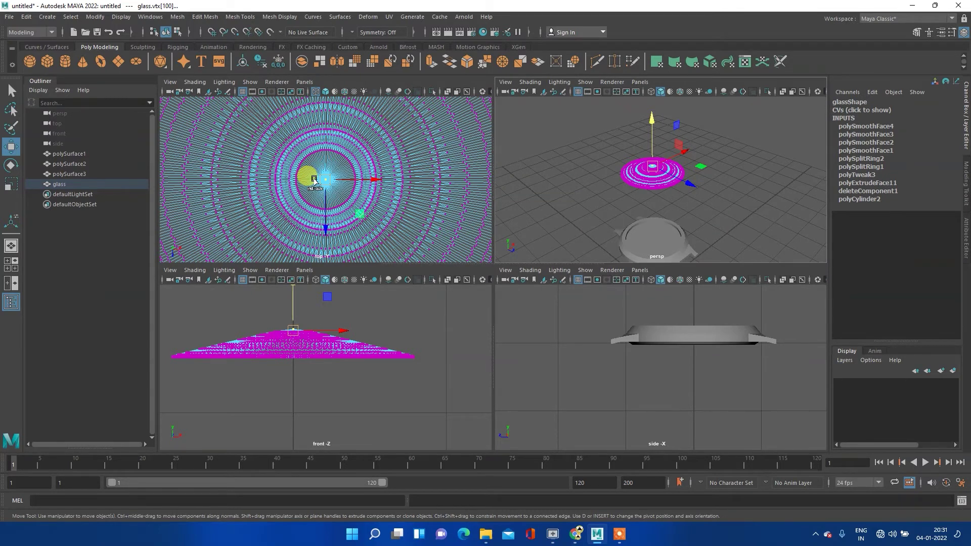
{"action": "key", "text": "space"}
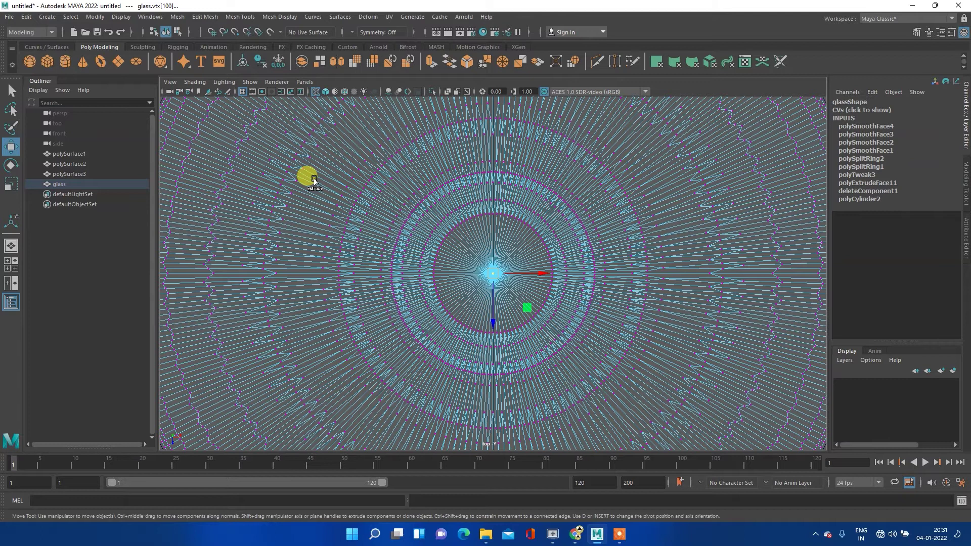
{"action": "scroll", "coordinate": [313, 178], "scroll_direction": "down", "scroll_amount": 2}
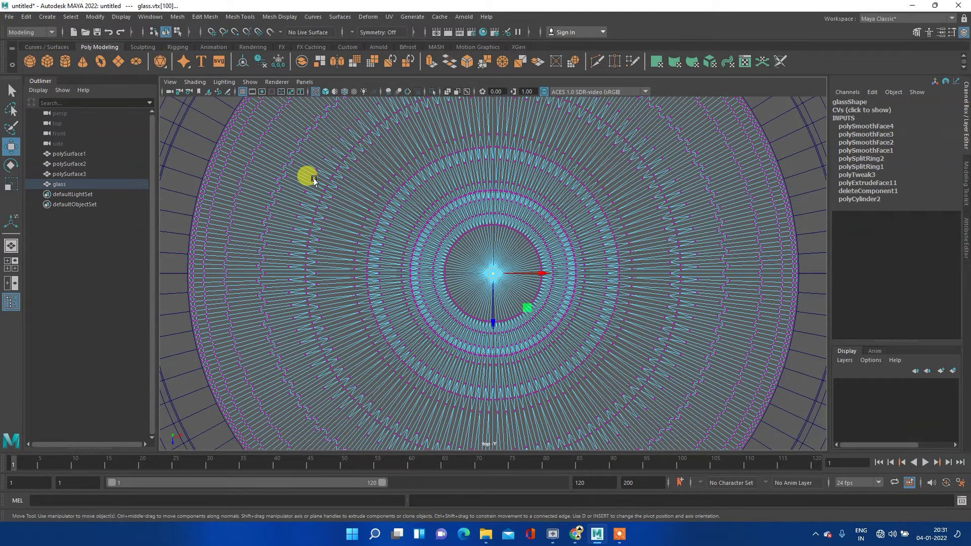
{"action": "scroll", "coordinate": [313, 179], "scroll_direction": "down", "scroll_amount": 1}
{"action": "scroll", "coordinate": [314, 178], "scroll_direction": "down", "scroll_amount": 1}
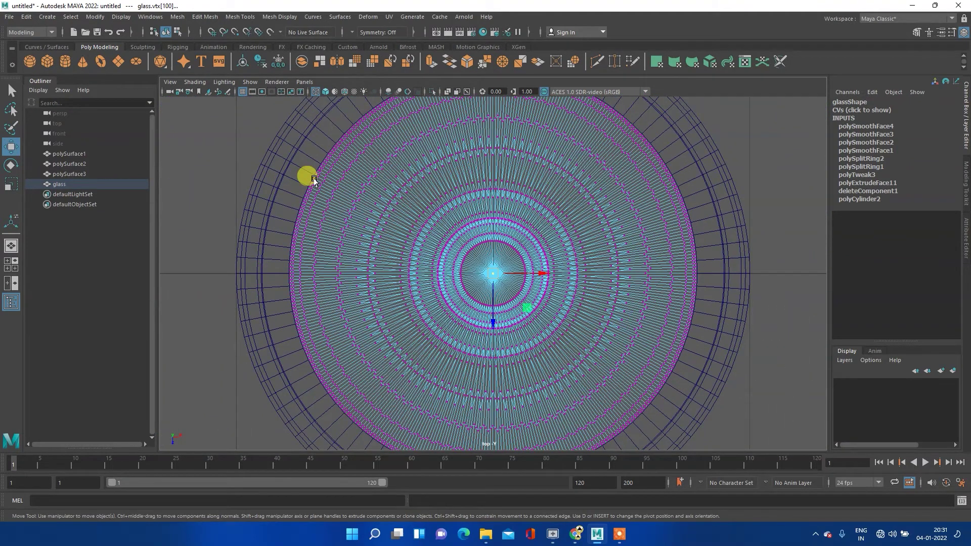
- Recheck the glass in the top view, then bring up its component mode menu in four views
{"action": "key", "text": "space"}
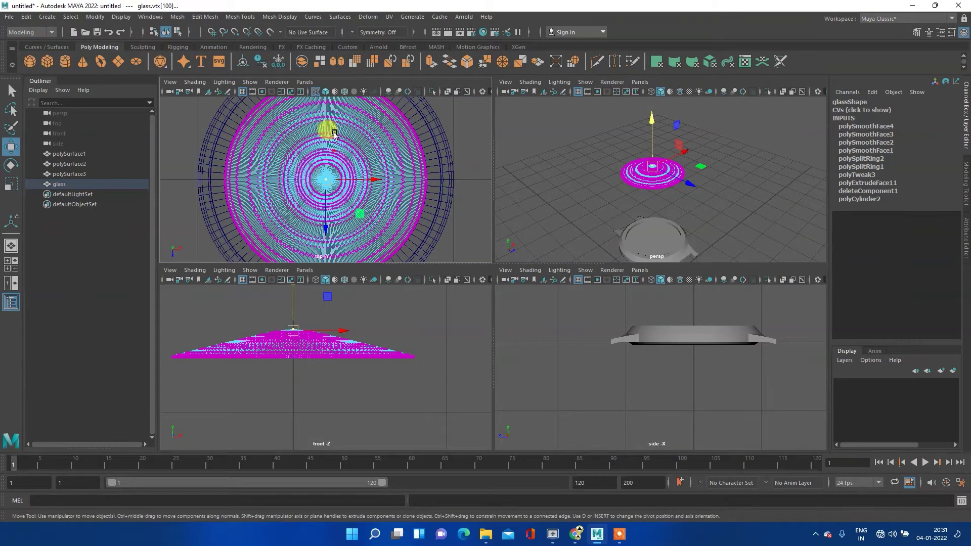
{"action": "key", "text": "space"}
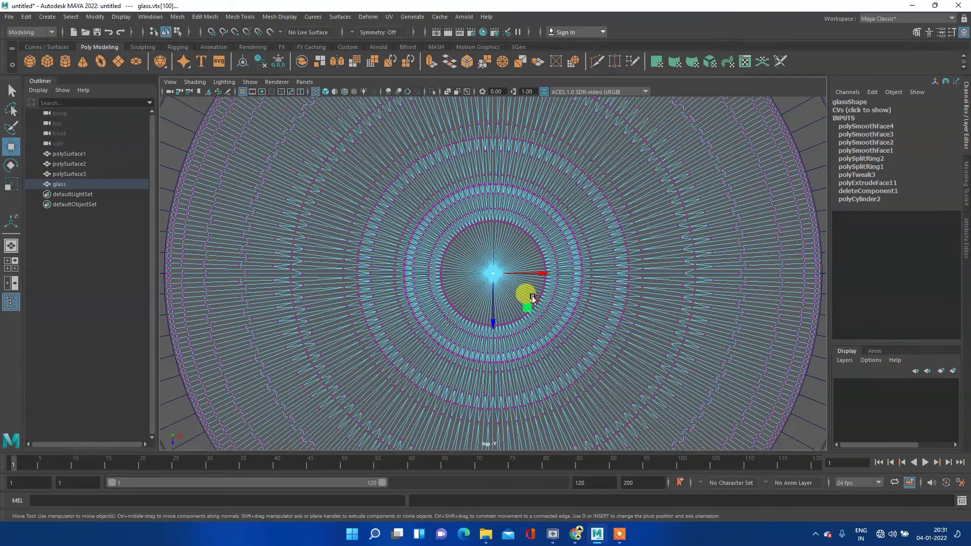
{"action": "scroll", "coordinate": [524, 292], "scroll_direction": "down", "scroll_amount": 5}
{"action": "scroll", "coordinate": [510, 282], "scroll_direction": "up", "scroll_amount": 3}
{"action": "scroll", "coordinate": [494, 273], "scroll_direction": "up", "scroll_amount": 5}
{"action": "key", "text": "space"}
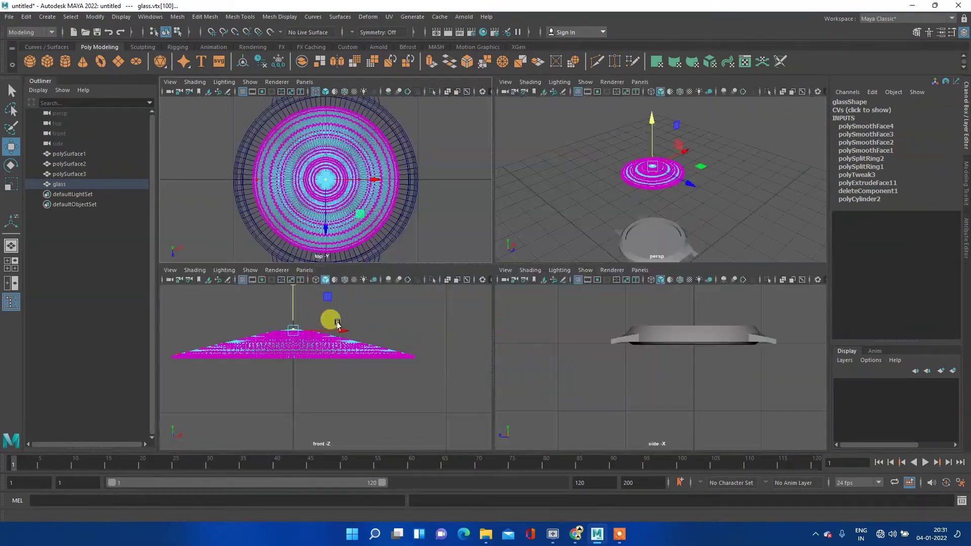
{"action": "right_click_drag", "start_coordinate": [651, 180], "coordinate": [688, 174]}
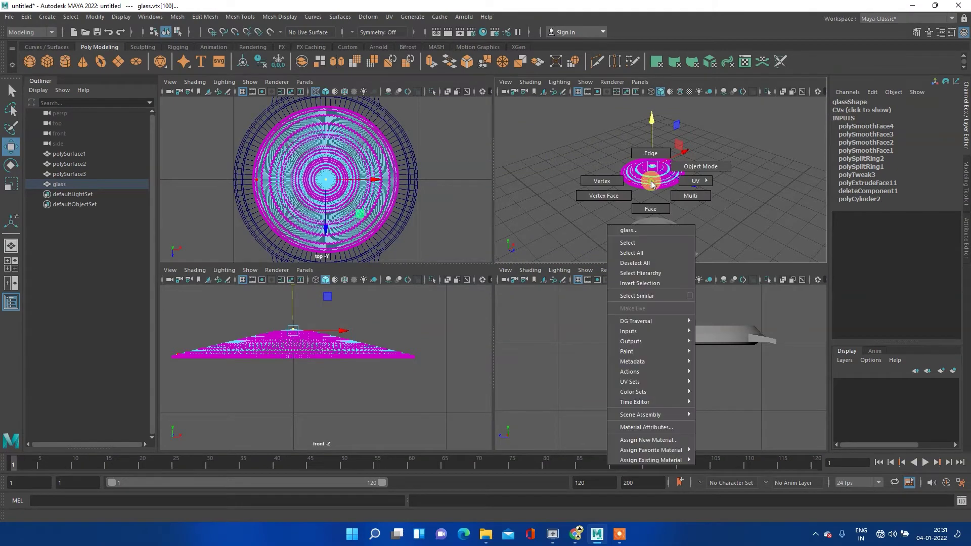
- Return the glass to Object Mode, then marquee-select all its vertices in maximized persp
{"action": "left_click", "coordinate": [733, 189]}
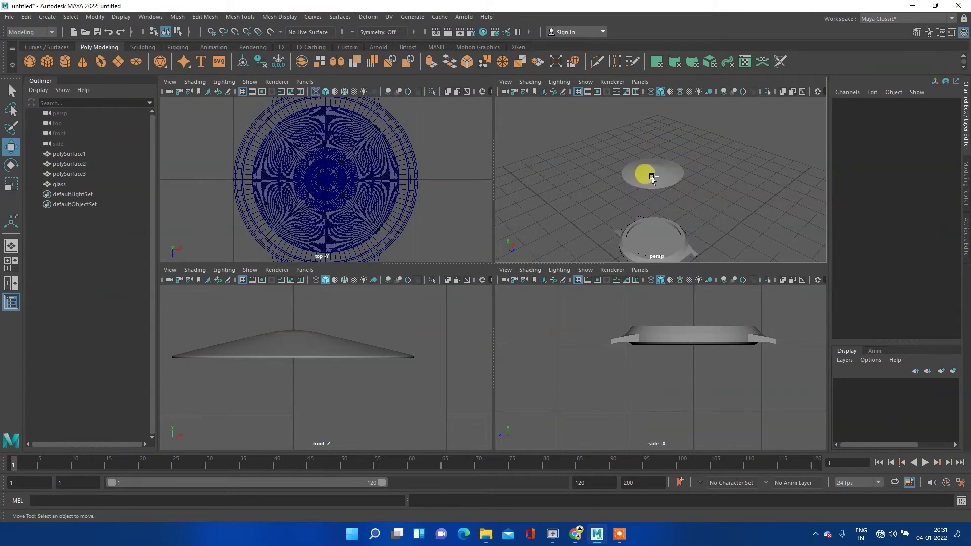
{"action": "key", "text": "space"}
{"action": "scroll", "coordinate": [516, 235], "scroll_direction": "up", "scroll_amount": 3}
{"action": "mouse_move", "coordinate": [503, 250]}
{"action": "left_mouse_down", "text": "alt"}
{"action": "mouse_move", "coordinate": [514, 214]}
{"action": "mouse_move", "coordinate": [572, 176]}
{"action": "mouse_move", "coordinate": [561, 219]}
{"action": "mouse_move", "coordinate": [579, 282]}
{"action": "mouse_move", "coordinate": [577, 260]}
{"action": "mouse_move", "coordinate": [620, 171]}
{"action": "mouse_move", "coordinate": [618, 150]}
{"action": "mouse_move", "coordinate": [618, 172]}
{"action": "mouse_move", "coordinate": [540, 180]}
{"action": "left_mouse_up", "text": "alt"}
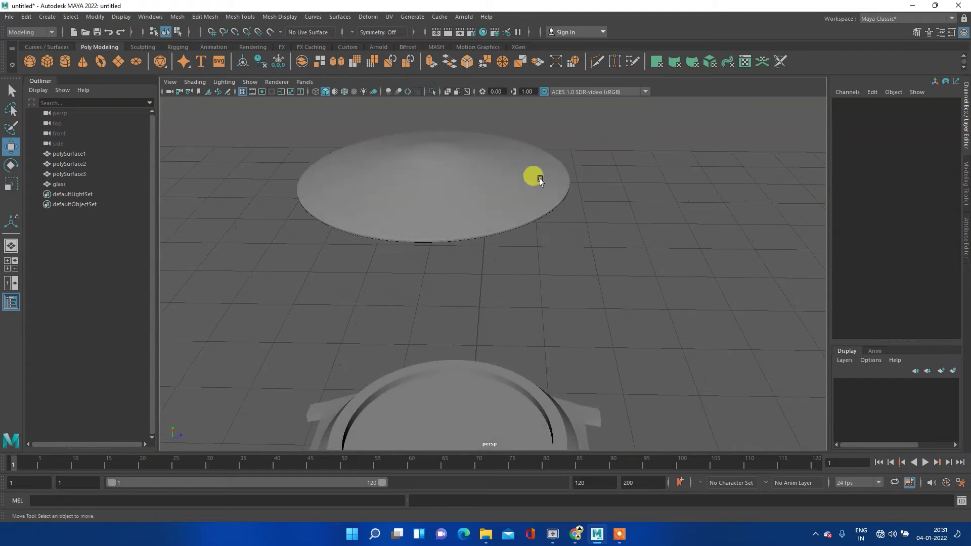
{"action": "left_click", "coordinate": [449, 177]}
{"action": "right_click_drag", "start_coordinate": [445, 177], "coordinate": [407, 178]}
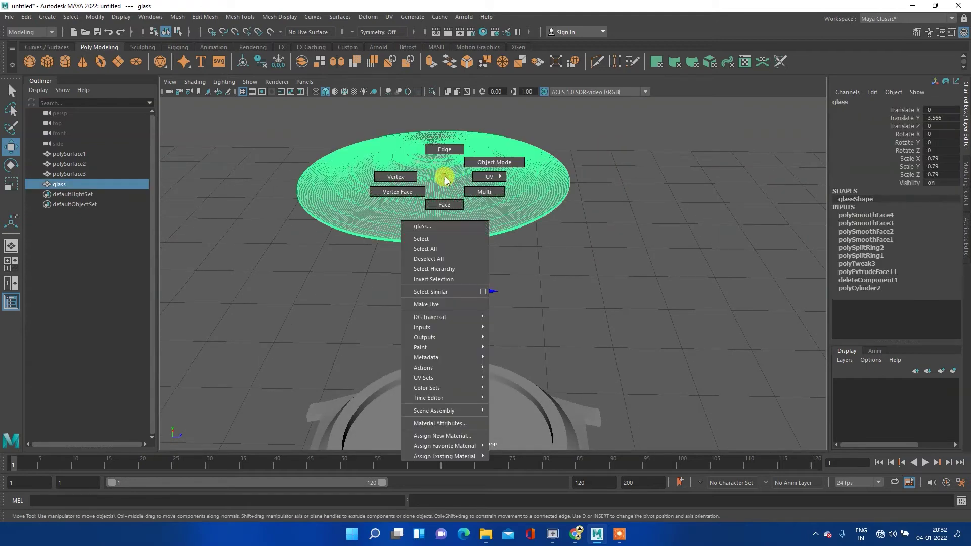
{"action": "left_click", "coordinate": [407, 177]}
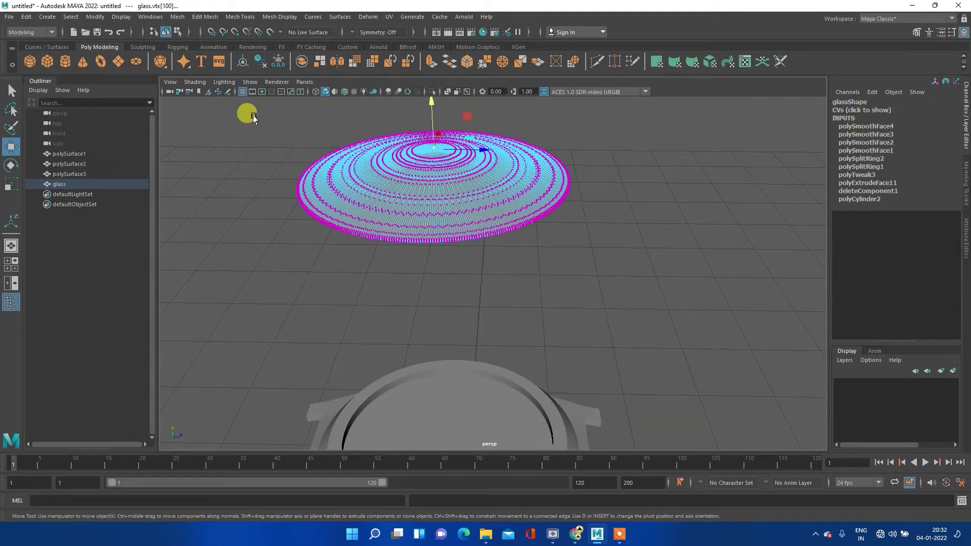
{"action": "mouse_move", "coordinate": [275, 110]}
{"action": "left_mouse_down"}
{"action": "mouse_move", "coordinate": [687, 319]}
{"action": "mouse_move", "coordinate": [652, 300]}
{"action": "left_mouse_up"}
{"action": "mouse_move", "coordinate": [401, 293]}
{"action": "left_mouse_down", "text": "alt"}
{"action": "mouse_move", "coordinate": [417, 271]}
{"action": "mouse_move", "coordinate": [435, 272]}
{"action": "left_mouse_up", "text": "alt"}
- Scale the selected glass vertices down in Y in the perspective view
{"action": "key", "text": "e"}
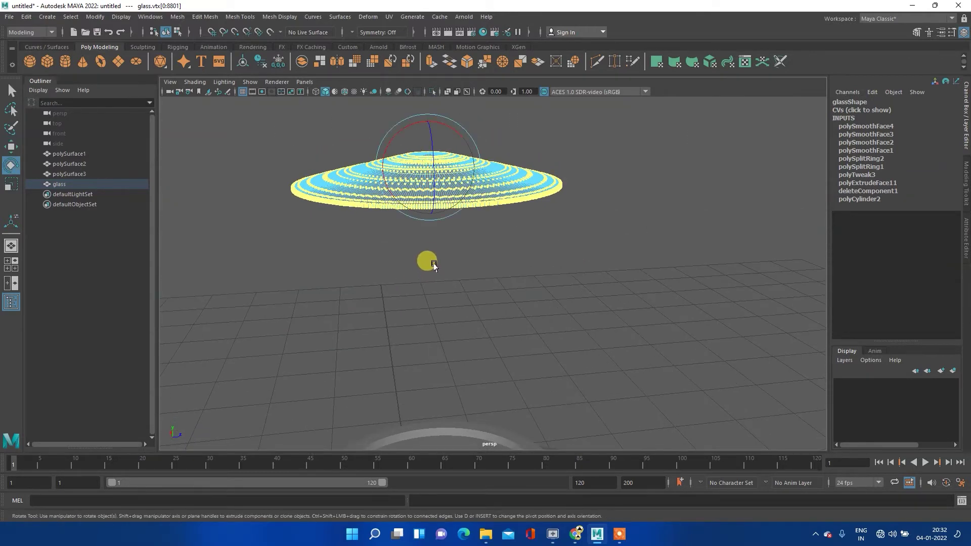
{"action": "key", "text": "r"}
{"action": "key", "text": "space"}
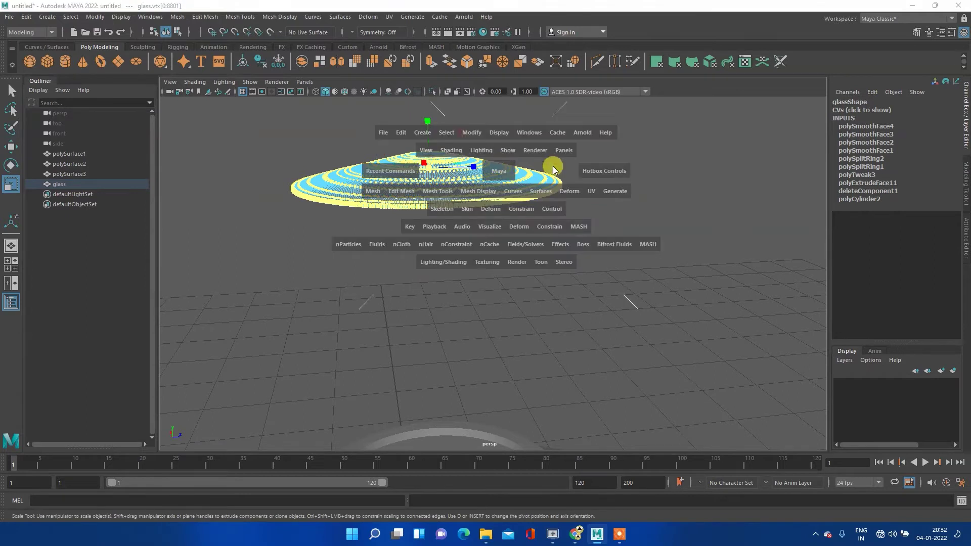
{"action": "left_click_drag", "start_coordinate": [527, 182], "coordinate": [531, 185], "text": "alt"}
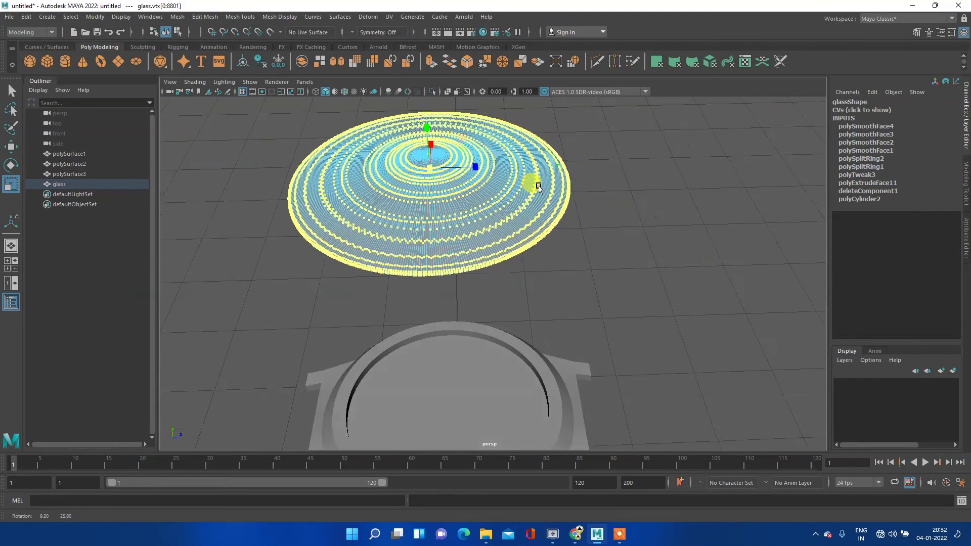
{"action": "mouse_move", "coordinate": [426, 128]}
{"action": "left_mouse_down"}
{"action": "mouse_move", "coordinate": [429, 154]}
{"action": "mouse_move", "coordinate": [434, 146]}
{"action": "left_mouse_up"}
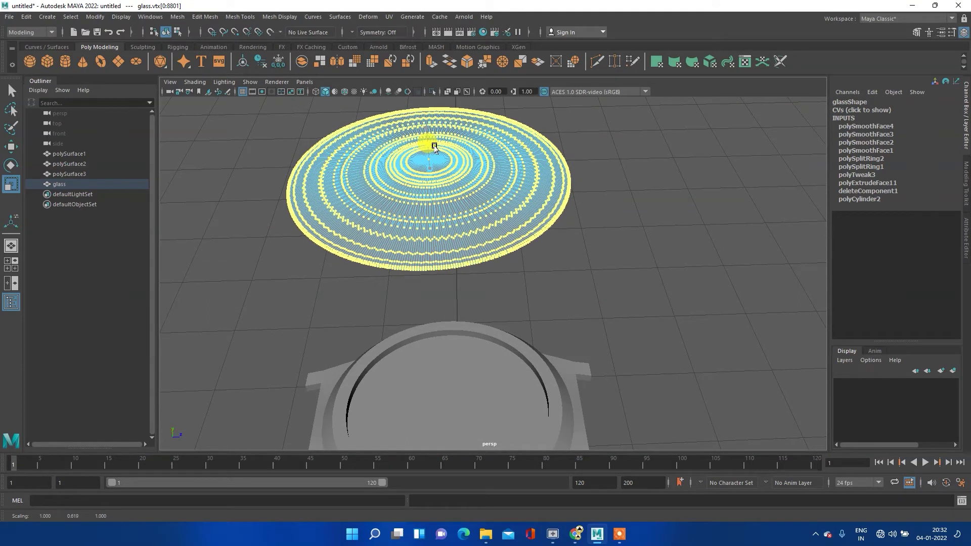
- Flatten the dome further to about 0.867 in the front view, then return to Object Mode
{"action": "key", "text": "space"}
{"action": "key", "text": "space"}
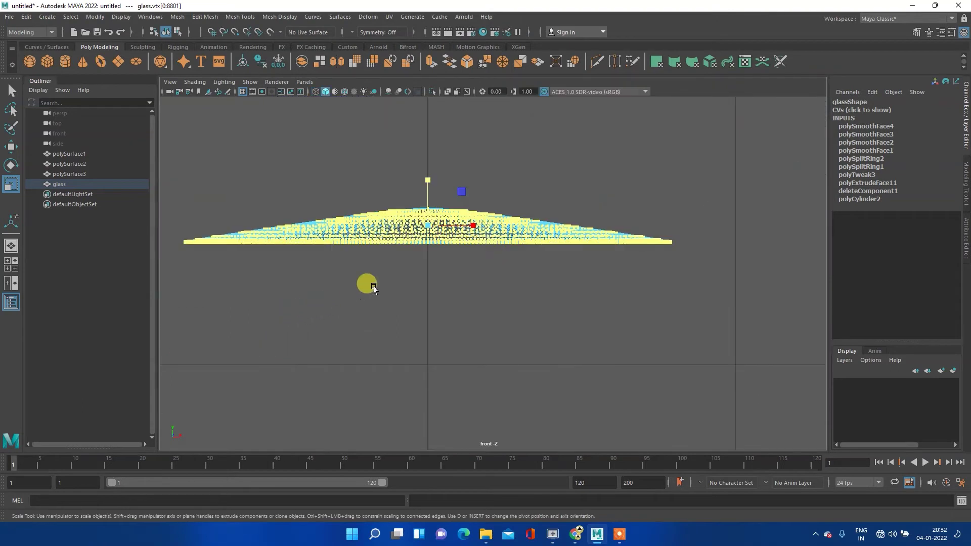
{"action": "scroll", "coordinate": [437, 213], "scroll_direction": "up", "scroll_amount": 1}
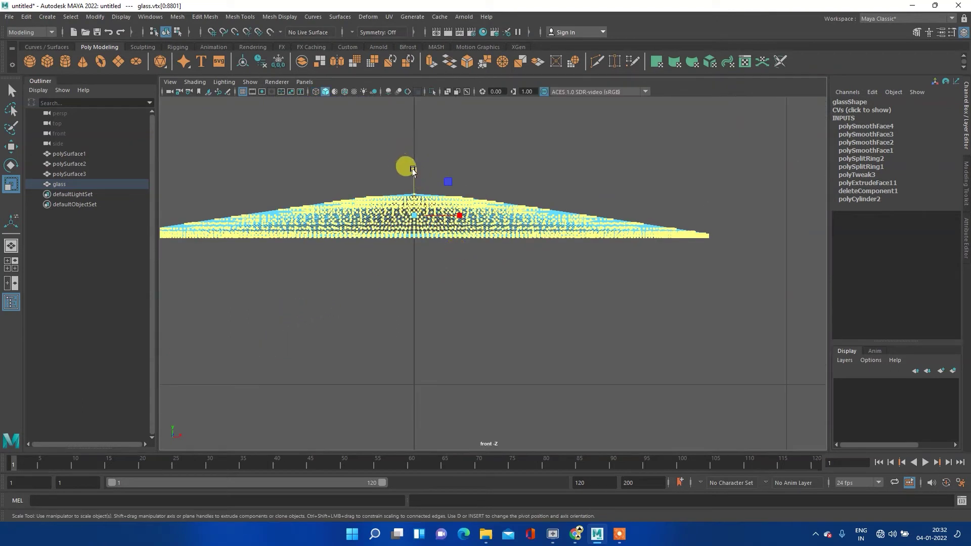
{"action": "left_click_drag", "start_coordinate": [414, 170], "coordinate": [414, 176]}
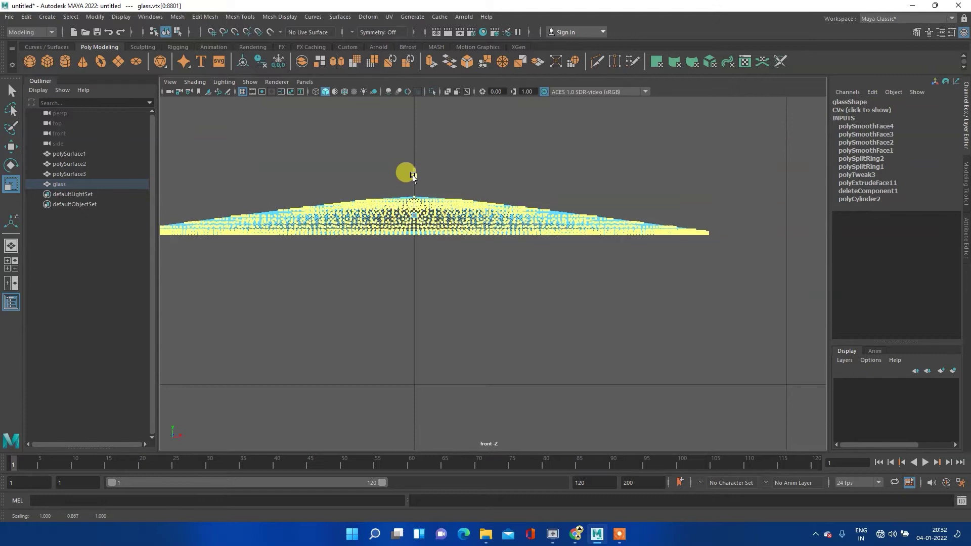
{"action": "key", "text": "space"}
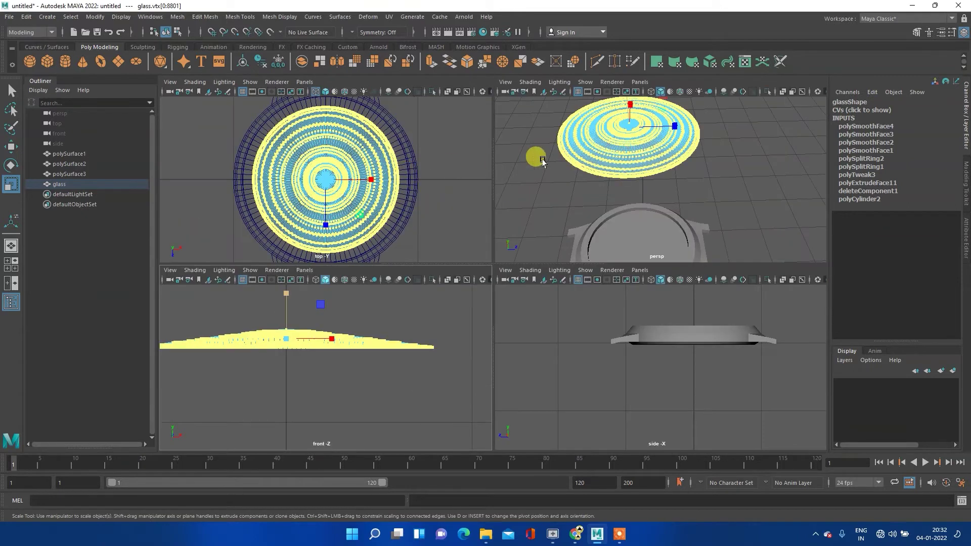
{"action": "key", "text": "space"}
{"action": "right_click_drag", "start_coordinate": [530, 204], "coordinate": [569, 191]}
{"action": "left_click", "coordinate": [634, 223]}
{"action": "mouse_move", "coordinate": [514, 254]}
{"action": "left_mouse_down", "text": "alt"}
{"action": "mouse_move", "coordinate": [502, 224]}
{"action": "mouse_move", "coordinate": [529, 162]}
{"action": "mouse_move", "coordinate": [526, 213]}
{"action": "mouse_move", "coordinate": [496, 260]}
{"action": "mouse_move", "coordinate": [529, 264]}
{"action": "left_mouse_up", "text": "alt"}
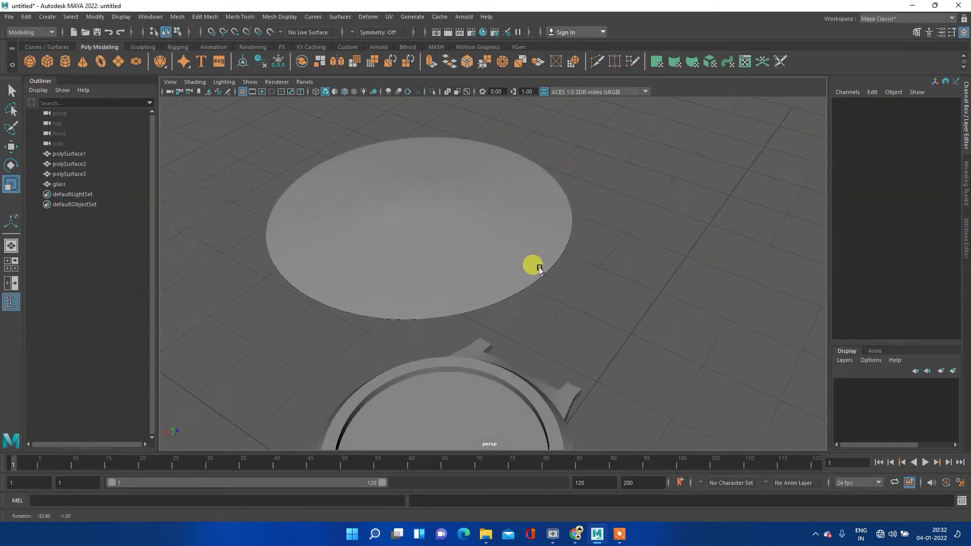
- Dismiss the accidentally opened Calendar app, reselect the glass and switch to Move
{"action": "key", "text": "super"}
{"action": "left_click", "coordinate": [470, 246]}
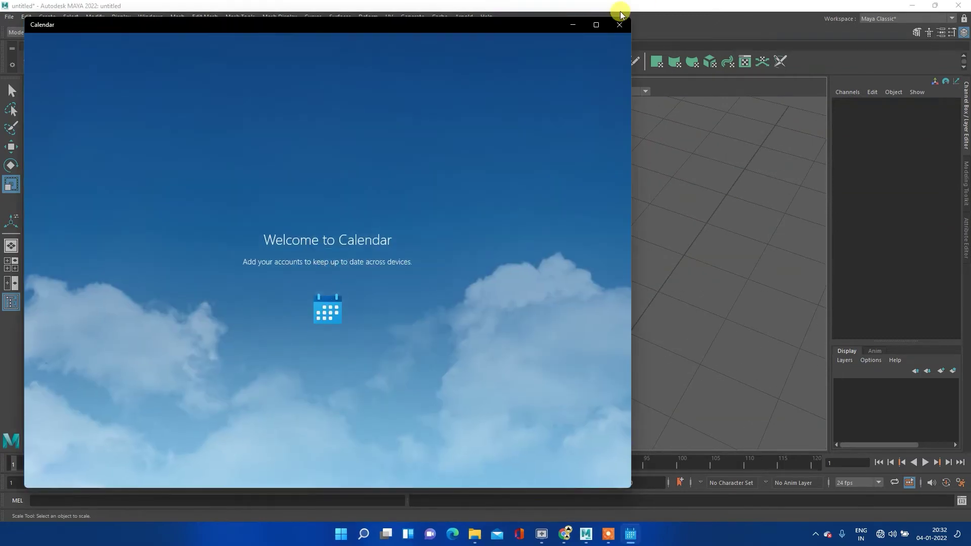
{"action": "left_click", "coordinate": [618, 20]}
{"action": "left_click", "coordinate": [470, 236]}
{"action": "scroll", "coordinate": [578, 248], "scroll_direction": "down", "scroll_amount": 3}
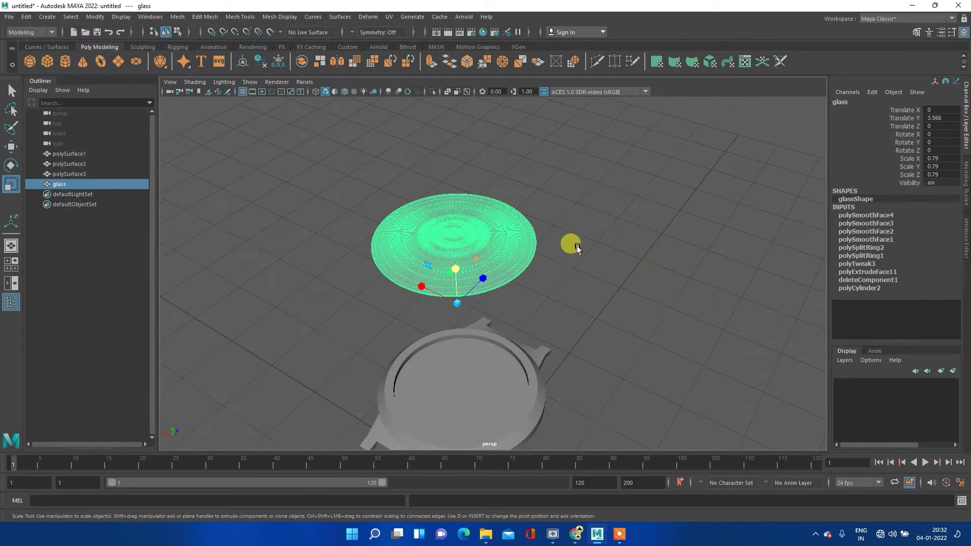
{"action": "key", "text": "w"}
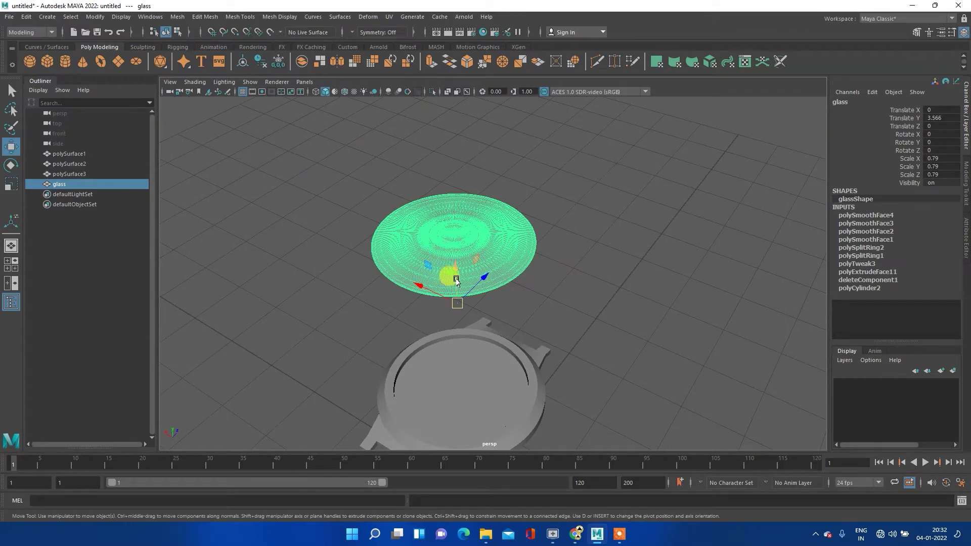
{"action": "mouse_move", "coordinate": [343, 297]}
{"action": "left_mouse_down", "text": "alt"}
{"action": "mouse_move", "coordinate": [538, 245]}
{"action": "mouse_move", "coordinate": [542, 271]}
{"action": "left_mouse_up", "text": "alt"}
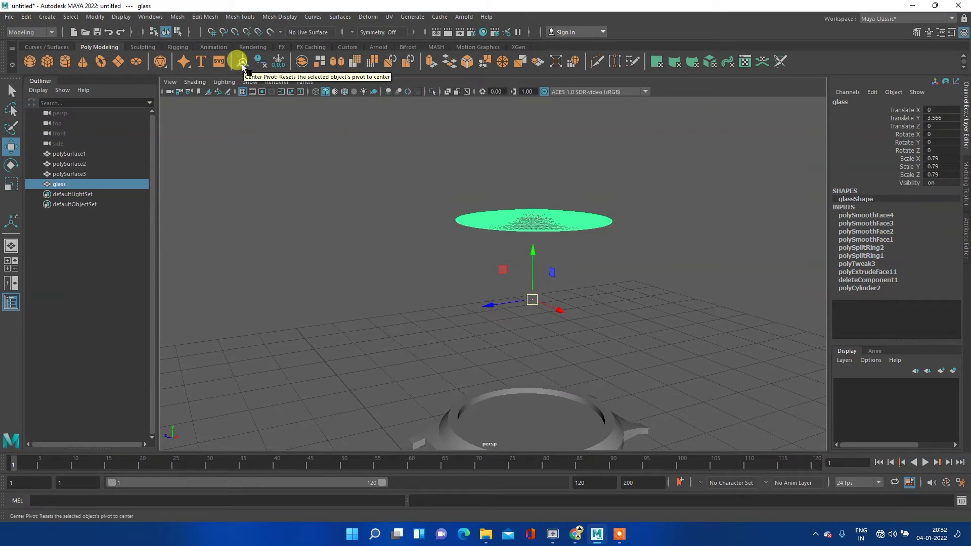
- Centre the glass's pivot, delete its history, freeze transforms, and lower it onto the watch
{"action": "left_click", "coordinate": [243, 66]}
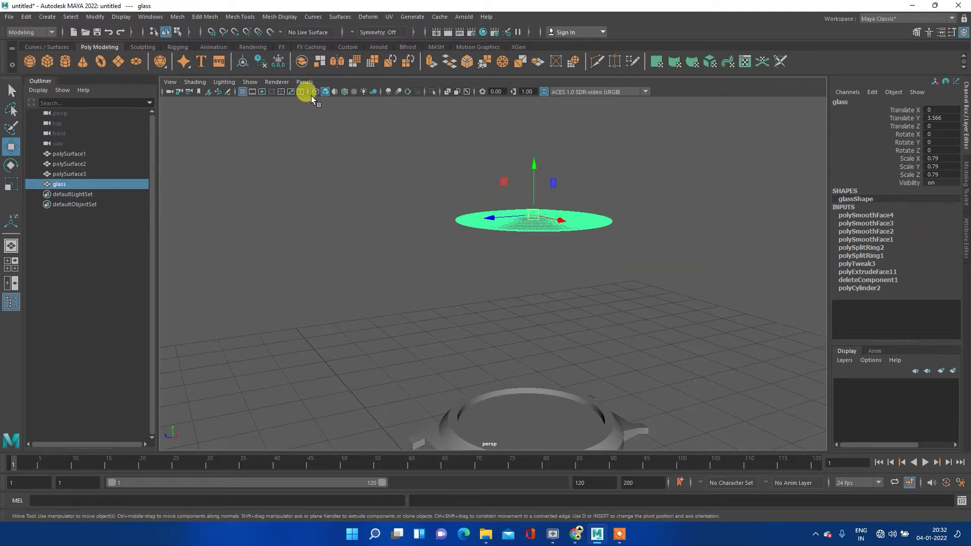
{"action": "left_click", "coordinate": [263, 64]}
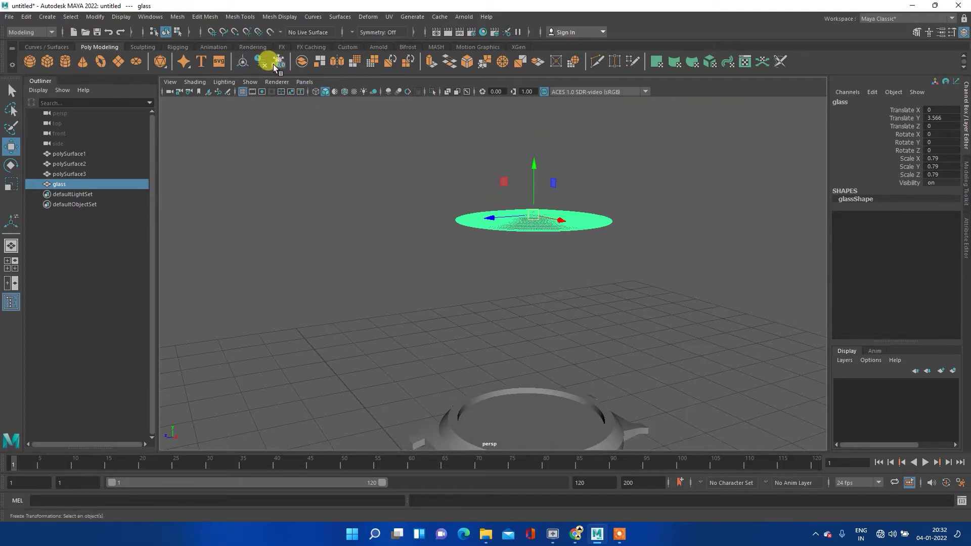
{"action": "left_click", "coordinate": [275, 66]}
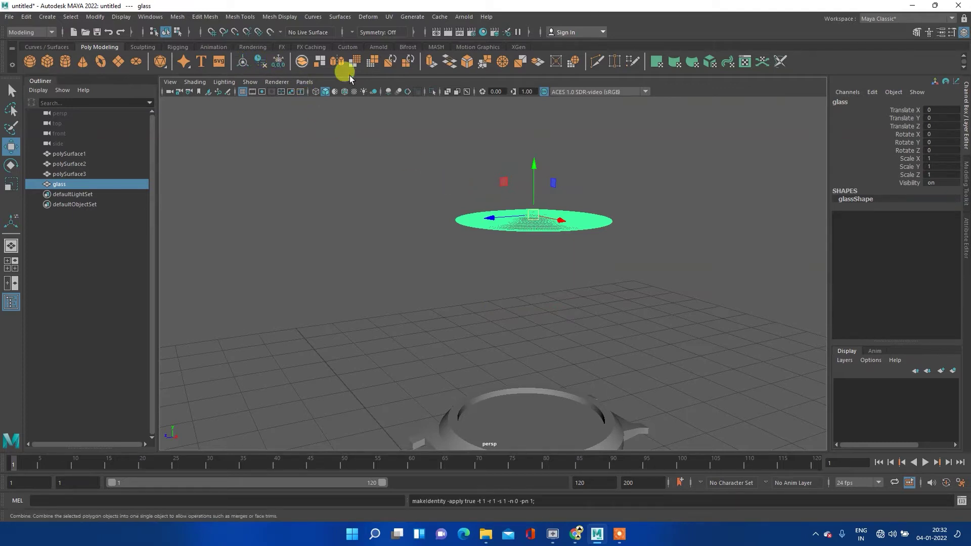
{"action": "mouse_move", "coordinate": [534, 164]}
{"action": "left_mouse_down"}
{"action": "mouse_move", "coordinate": [531, 325]}
{"action": "mouse_move", "coordinate": [542, 369]}
{"action": "left_mouse_up"}
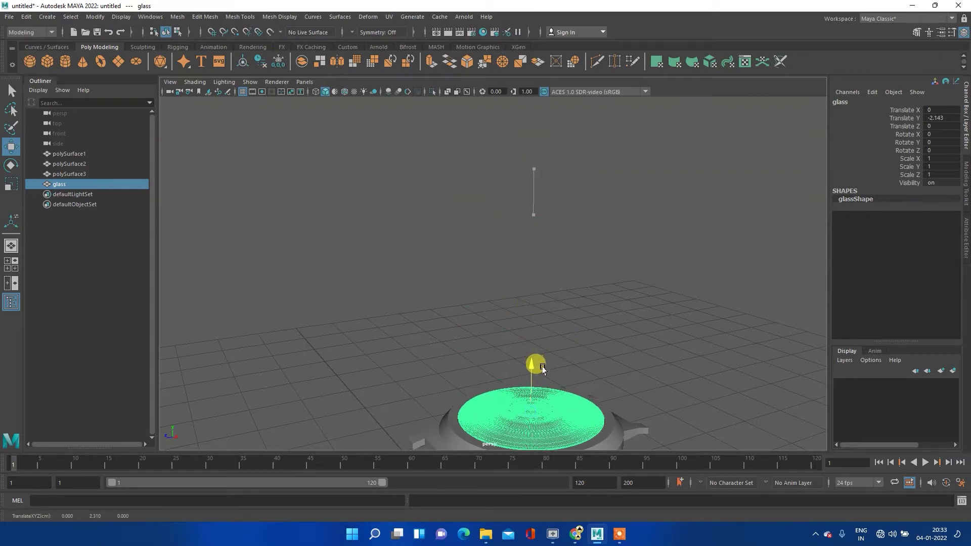
- Seat the glass onto the bezel in the front view, with the base shown as wireframe
{"action": "scroll", "coordinate": [523, 225], "scroll_direction": "down", "scroll_amount": 5}
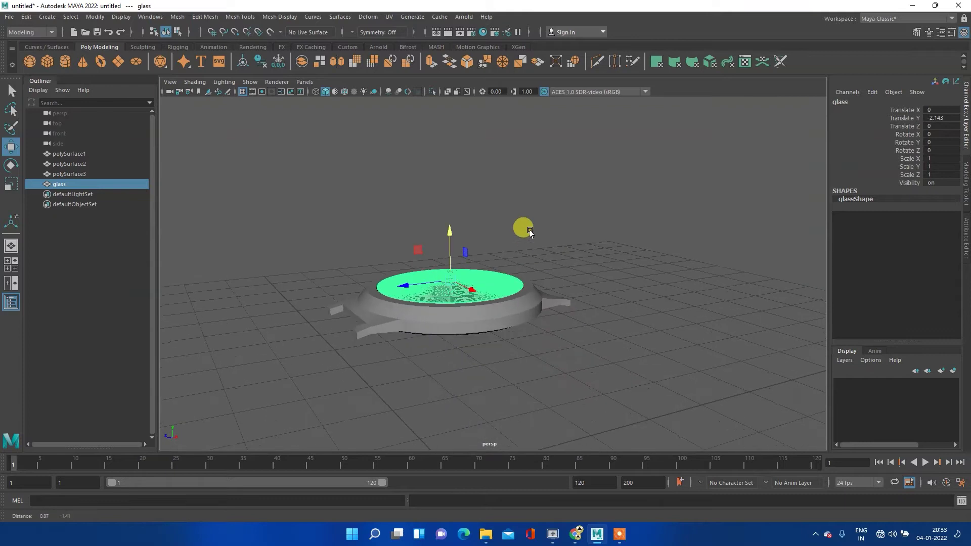
{"action": "key", "text": "space"}
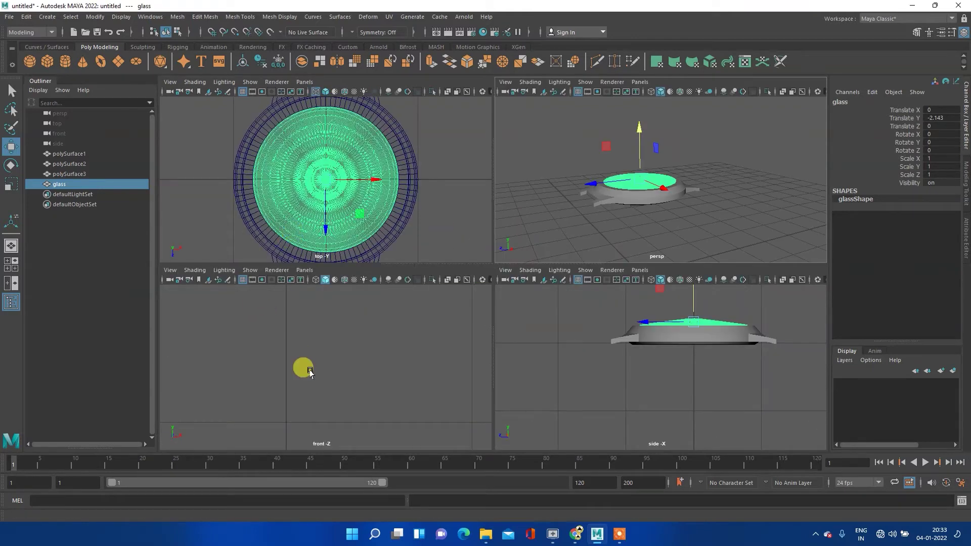
{"action": "key", "text": "space"}
{"action": "scroll", "coordinate": [476, 314], "scroll_direction": "up", "scroll_amount": 2}
{"action": "scroll", "coordinate": [490, 336], "scroll_direction": "up", "scroll_amount": 1}
{"action": "scroll", "coordinate": [478, 304], "scroll_direction": "up", "scroll_amount": 1}
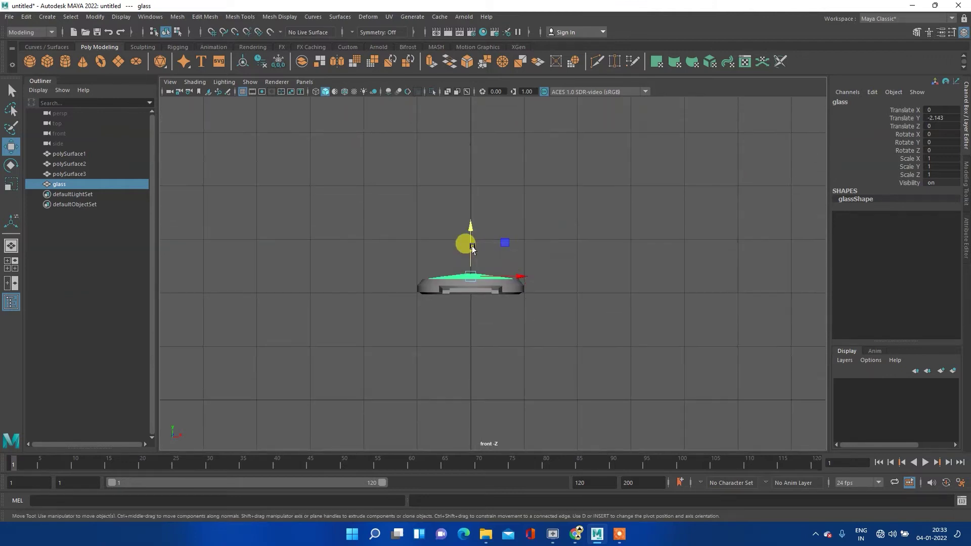
{"action": "scroll", "coordinate": [457, 249], "scroll_direction": "up", "scroll_amount": 3}
{"action": "scroll", "coordinate": [457, 251], "scroll_direction": "up", "scroll_amount": 3}
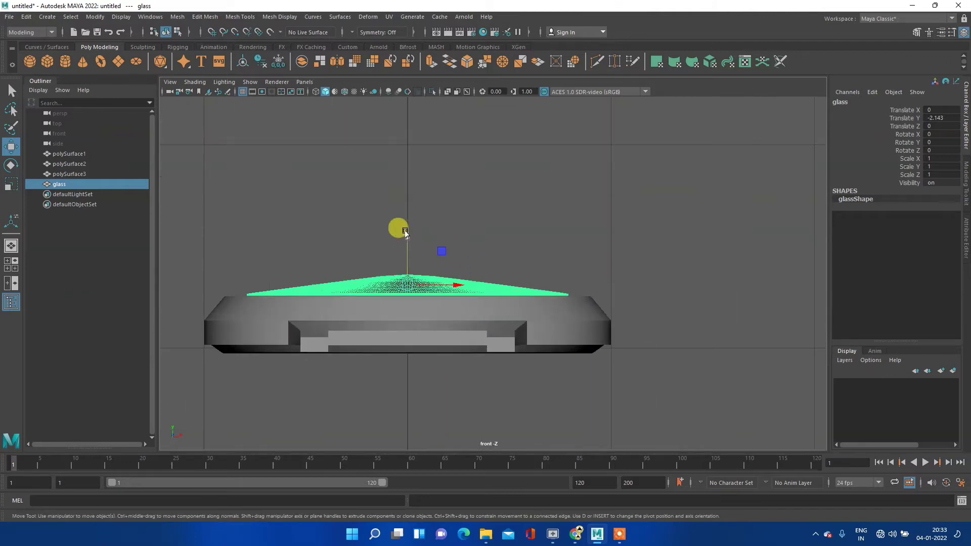
{"action": "left_click_drag", "start_coordinate": [402, 234], "coordinate": [399, 232]}
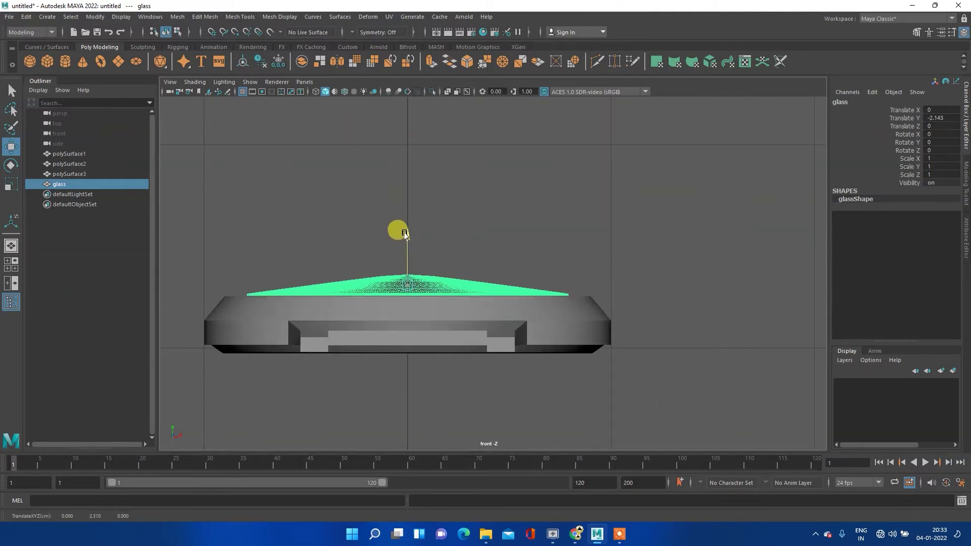
{"action": "left_click", "coordinate": [320, 90]}
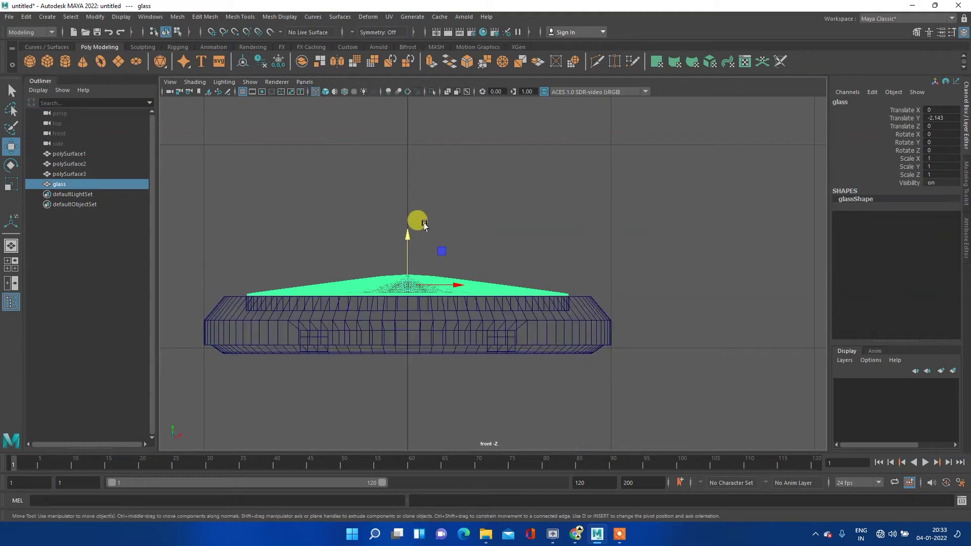
{"action": "left_click_drag", "start_coordinate": [404, 230], "coordinate": [405, 234]}
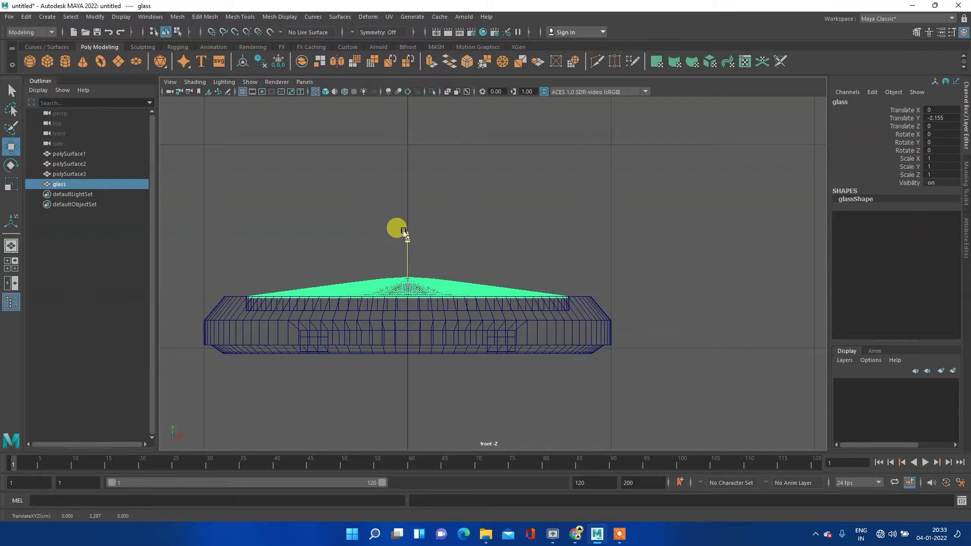
- Deselect the glass and orbit the enlarged perspective view to inspect the watch
{"action": "key", "text": "space"}
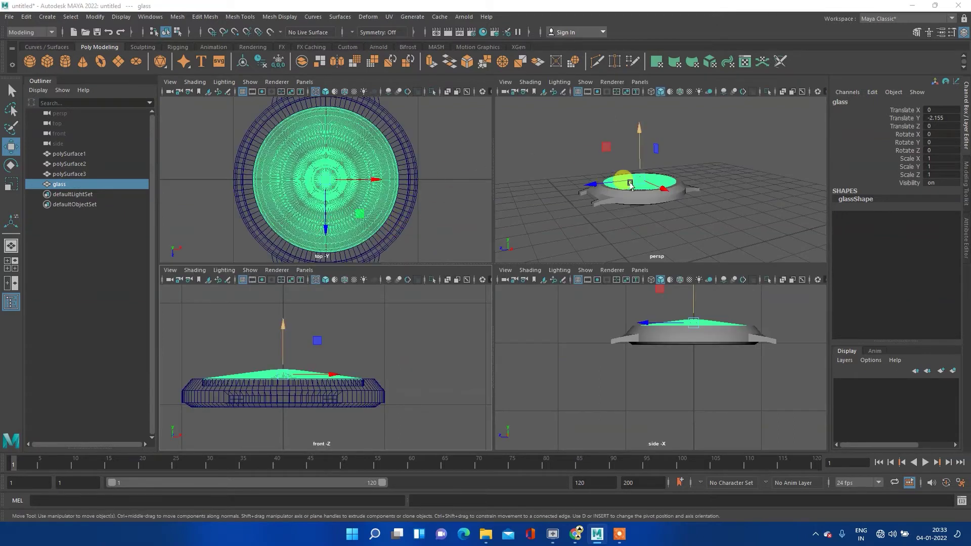
{"action": "key", "text": "space"}
{"action": "scroll", "coordinate": [451, 281], "scroll_direction": "up", "scroll_amount": 5}
{"action": "mouse_move", "coordinate": [466, 249]}
{"action": "left_mouse_down", "text": "alt"}
{"action": "mouse_move", "coordinate": [477, 295]}
{"action": "mouse_move", "coordinate": [494, 227]}
{"action": "mouse_move", "coordinate": [528, 200]}
{"action": "mouse_move", "coordinate": [565, 208]}
{"action": "left_mouse_up", "text": "alt"}
{"action": "left_click", "coordinate": [601, 238]}
{"action": "mouse_move", "coordinate": [581, 262]}
{"action": "left_mouse_down", "text": "alt"}
{"action": "mouse_move", "coordinate": [475, 277]}
{"action": "mouse_move", "coordinate": [499, 289]}
{"action": "mouse_move", "coordinate": [490, 334]}
{"action": "left_mouse_up", "text": "alt"}
{"action": "right_click_drag", "start_coordinate": [458, 306], "coordinate": [531, 270], "text": "alt"}
{"action": "mouse_move", "coordinate": [531, 270]}
{"action": "left_mouse_down", "text": "alt"}
{"action": "mouse_move", "coordinate": [481, 296]}
{"action": "mouse_move", "coordinate": [528, 256]}
{"action": "mouse_move", "coordinate": [537, 227]}
{"action": "mouse_move", "coordinate": [552, 242]}
{"action": "mouse_move", "coordinate": [466, 278]}
{"action": "left_mouse_up", "text": "alt"}
- Create a default polygon cube, pCube1, beside the watch and select it
{"action": "scroll", "coordinate": [474, 275], "scroll_direction": "down", "scroll_amount": 3}
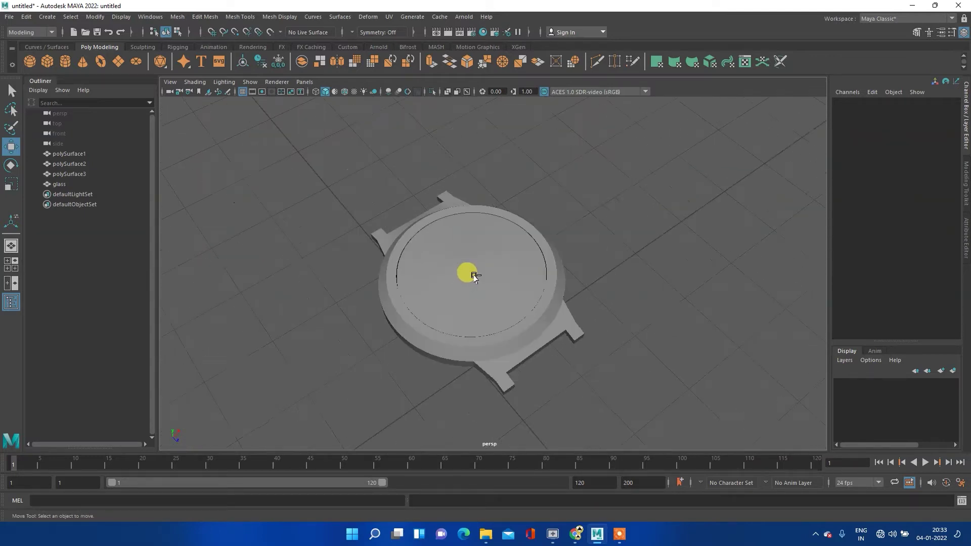
{"action": "mouse_move", "coordinate": [562, 342]}
{"action": "left_mouse_down", "text": "alt"}
{"action": "mouse_move", "coordinate": [427, 255]}
{"action": "mouse_move", "coordinate": [410, 327]}
{"action": "mouse_move", "coordinate": [523, 321]}
{"action": "mouse_move", "coordinate": [412, 263]}
{"action": "mouse_move", "coordinate": [275, 275]}
{"action": "mouse_move", "coordinate": [442, 240]}
{"action": "mouse_move", "coordinate": [468, 226]}
{"action": "mouse_move", "coordinate": [399, 225]}
{"action": "mouse_move", "coordinate": [437, 238]}
{"action": "mouse_move", "coordinate": [434, 221]}
{"action": "mouse_move", "coordinate": [423, 223]}
{"action": "mouse_move", "coordinate": [455, 221]}
{"action": "left_mouse_up", "text": "alt"}
{"action": "scroll", "coordinate": [462, 227], "scroll_direction": "down", "scroll_amount": 3}
{"action": "left_click", "coordinate": [60, 153]}
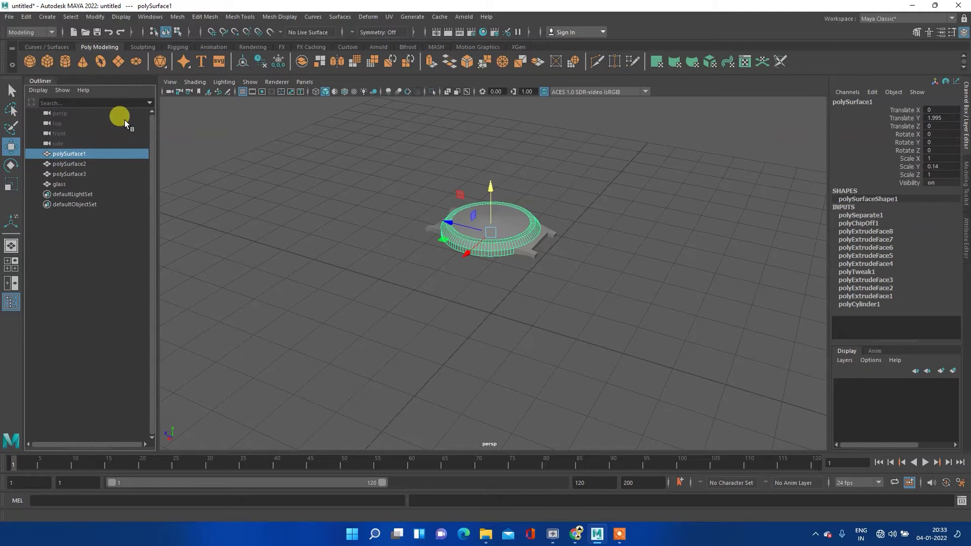
{"action": "left_click", "coordinate": [45, 59]}
{"action": "left_click", "coordinate": [488, 317]}
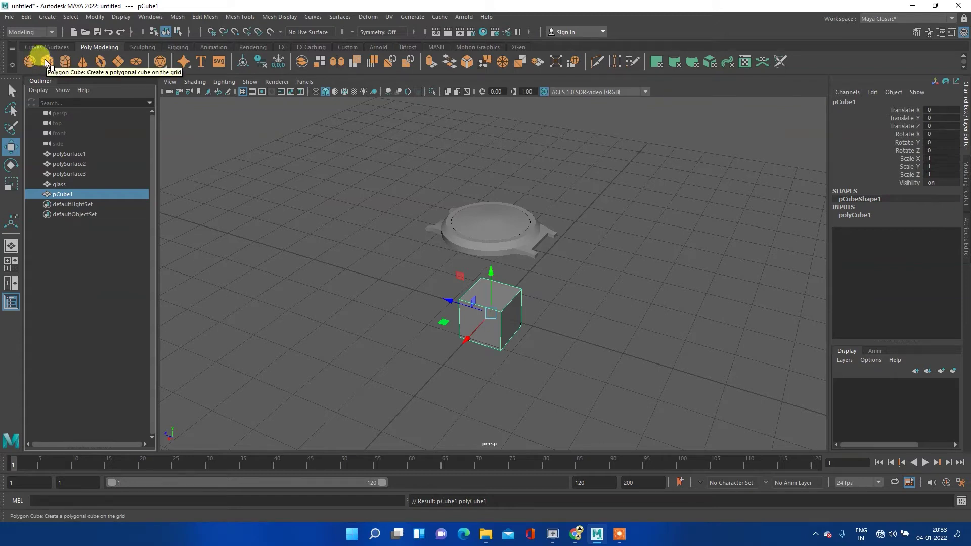
- Raise pCube1 to Y 2.127 and scale it to 0.277 tall and 5.622 long
{"action": "scroll", "coordinate": [513, 332], "scroll_direction": "up", "scroll_amount": 3}
{"action": "scroll", "coordinate": [605, 335], "scroll_direction": "up", "scroll_amount": 3}
{"action": "mouse_move", "coordinate": [605, 335]}
{"action": "left_mouse_down", "text": "alt"}
{"action": "mouse_move", "coordinate": [551, 326]}
{"action": "mouse_move", "coordinate": [585, 308]}
{"action": "mouse_move", "coordinate": [574, 304]}
{"action": "mouse_move", "coordinate": [466, 288]}
{"action": "mouse_move", "coordinate": [481, 330]}
{"action": "mouse_move", "coordinate": [502, 318]}
{"action": "left_mouse_up", "text": "alt"}
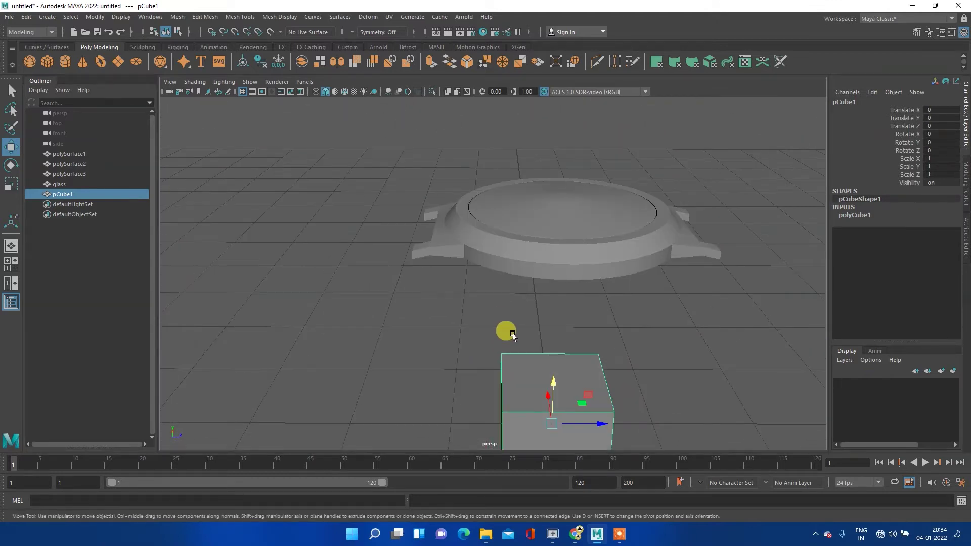
{"action": "mouse_move", "coordinate": [554, 384]}
{"action": "left_mouse_down"}
{"action": "mouse_move", "coordinate": [556, 147]}
{"action": "mouse_move", "coordinate": [559, 167]}
{"action": "left_mouse_up"}
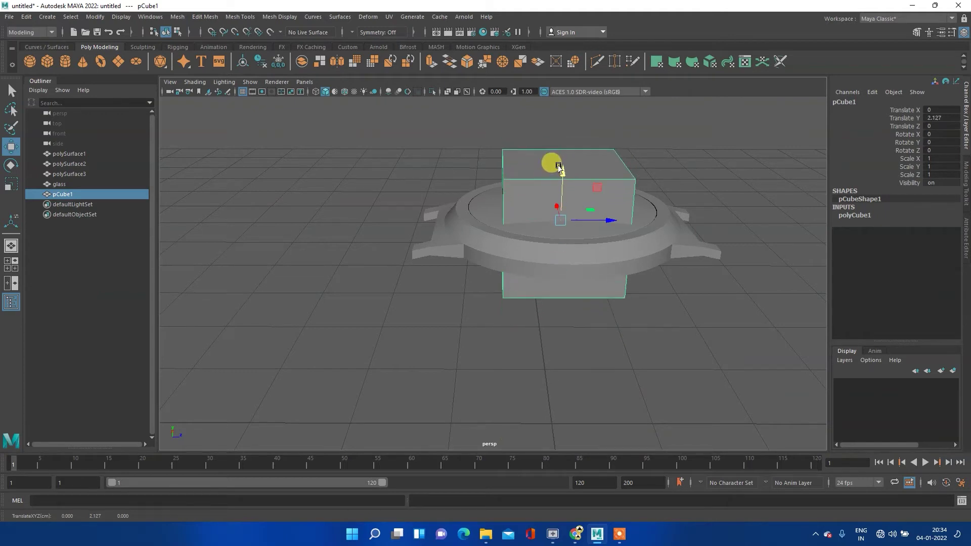
{"action": "key", "text": "r"}
{"action": "mouse_move", "coordinate": [560, 178]}
{"action": "left_mouse_down"}
{"action": "mouse_move", "coordinate": [559, 204]}
{"action": "mouse_move", "coordinate": [556, 162]}
{"action": "mouse_move", "coordinate": [561, 207]}
{"action": "left_mouse_up"}
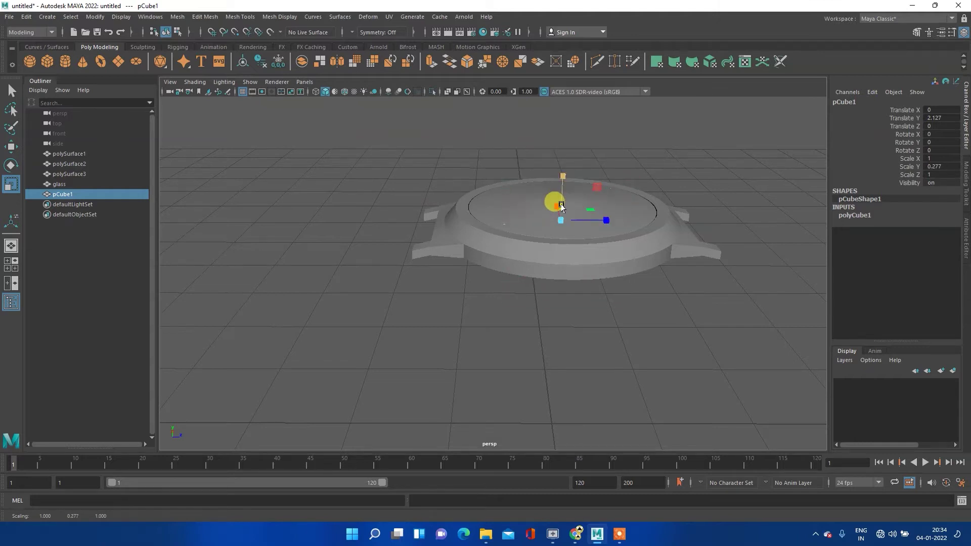
{"action": "key", "text": "e"}
{"action": "key", "text": "r"}
{"action": "mouse_move", "coordinate": [606, 219]}
{"action": "left_mouse_down"}
{"action": "mouse_move", "coordinate": [830, 228]}
{"action": "mouse_move", "coordinate": [806, 225]}
{"action": "left_mouse_up"}
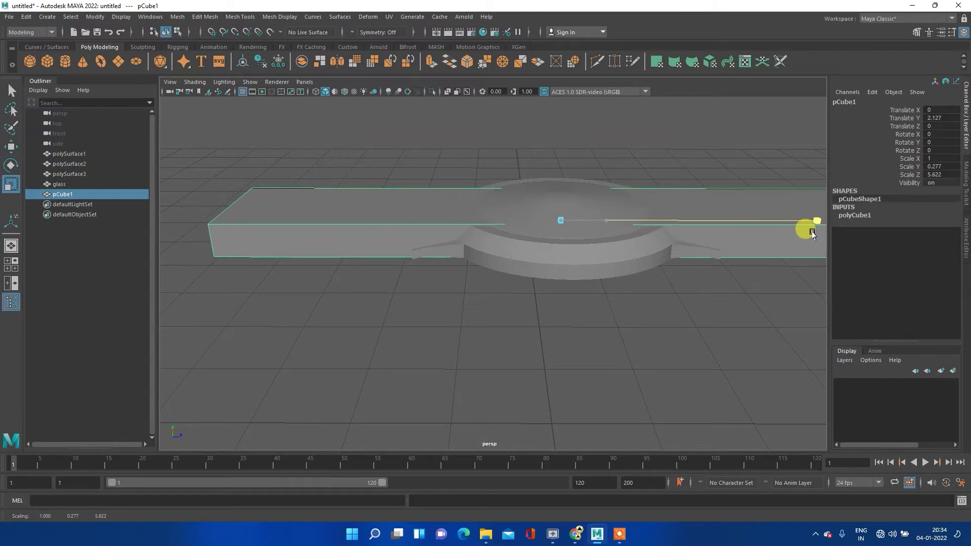
{"action": "key", "text": "space"}
{"action": "key", "text": "space"}
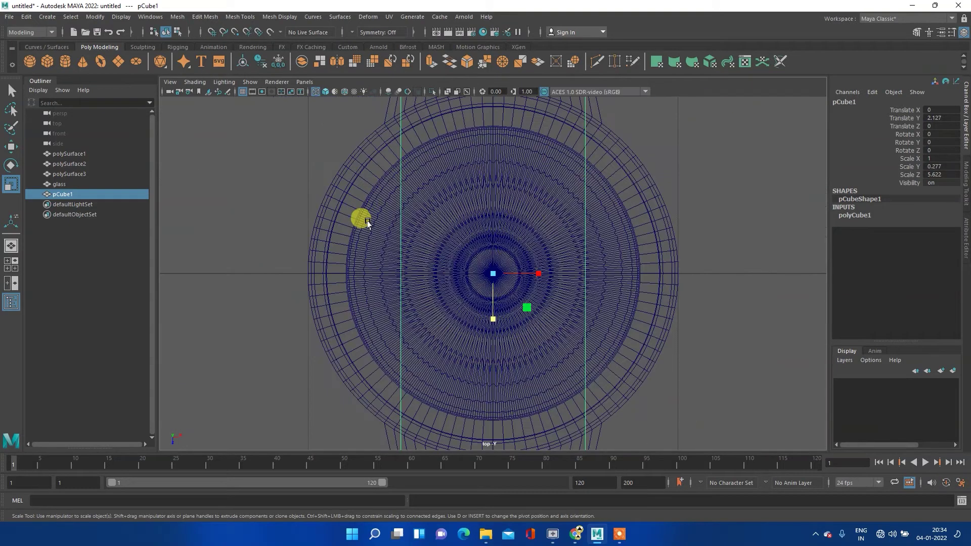
- Lengthen the strap box in the top view, undoing a trial width change
{"action": "scroll", "coordinate": [362, 218], "scroll_direction": "down", "scroll_amount": 5}
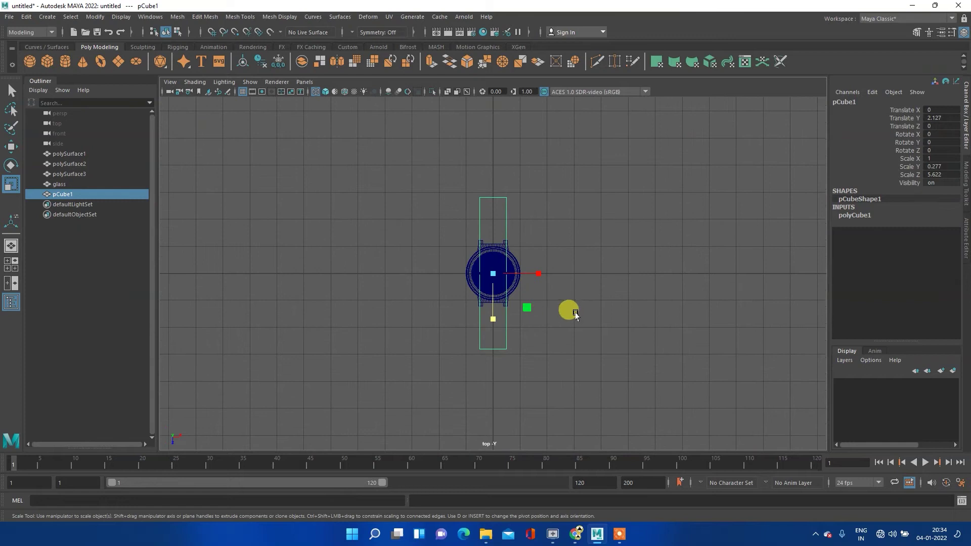
{"action": "middle_click_drag", "start_coordinate": [568, 310], "coordinate": [503, 269], "text": "alt"}
{"action": "scroll", "coordinate": [458, 256], "scroll_direction": "up", "scroll_amount": 3}
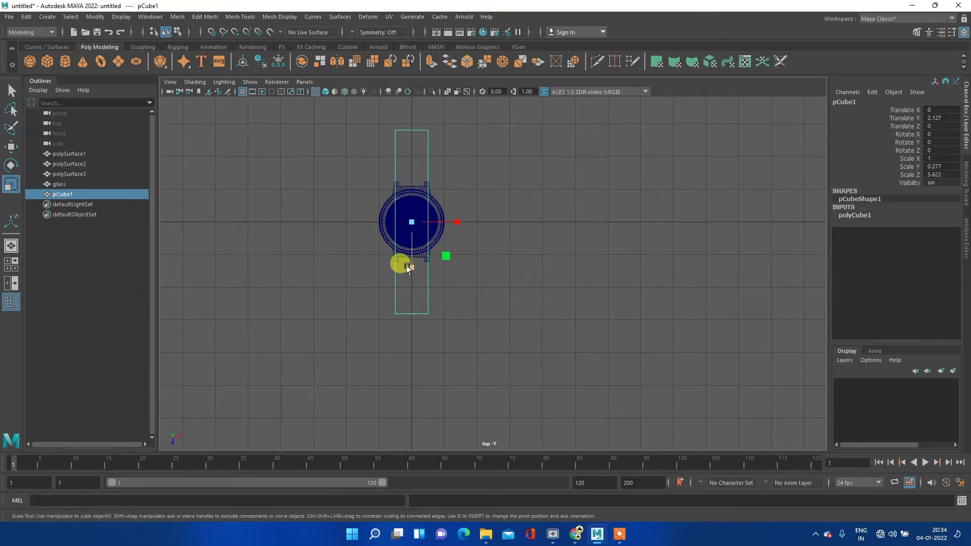
{"action": "left_click_drag", "start_coordinate": [411, 270], "coordinate": [413, 286]}
{"action": "scroll", "coordinate": [472, 227], "scroll_direction": "down", "scroll_amount": 2}
{"action": "middle_click_drag", "start_coordinate": [472, 228], "coordinate": [458, 247], "text": "alt"}
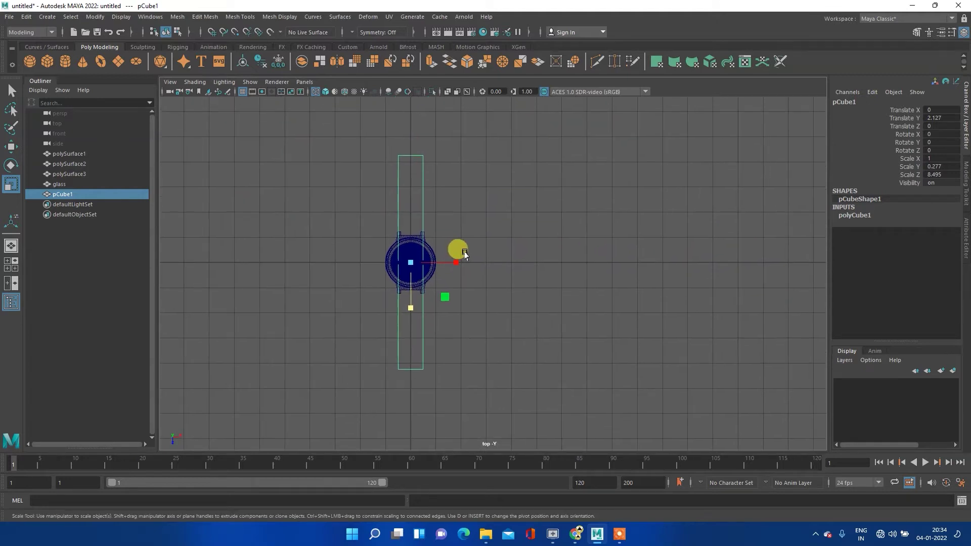
{"action": "left_click_drag", "start_coordinate": [453, 262], "coordinate": [441, 262]}
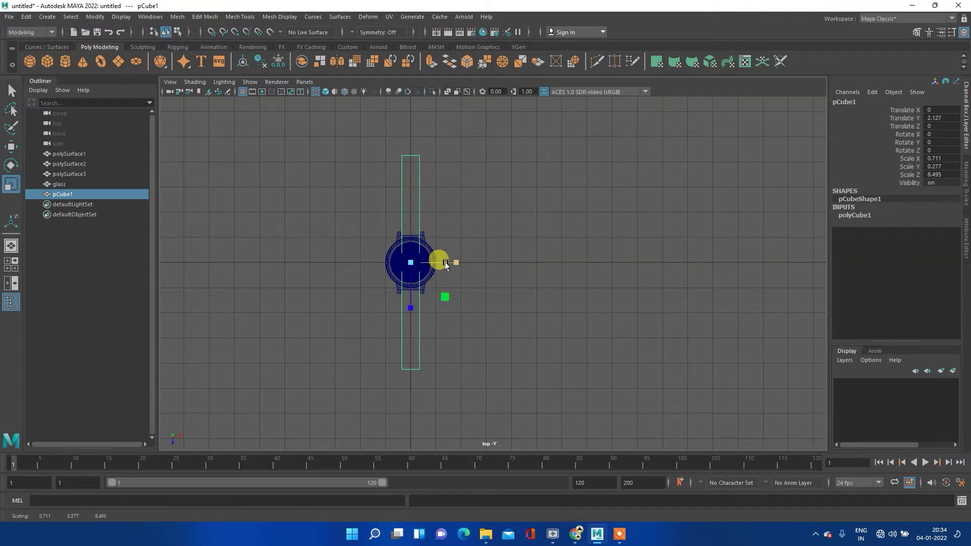
{"action": "key", "text": "ctrl+z"}
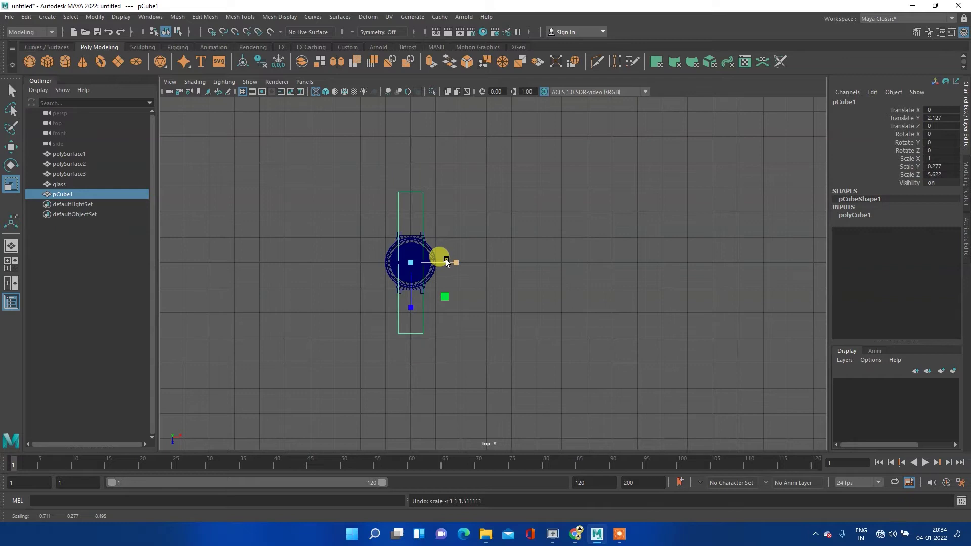
- Slide the strap box along Z past the lug and shorten it to about 4.185
{"action": "key", "text": "w"}
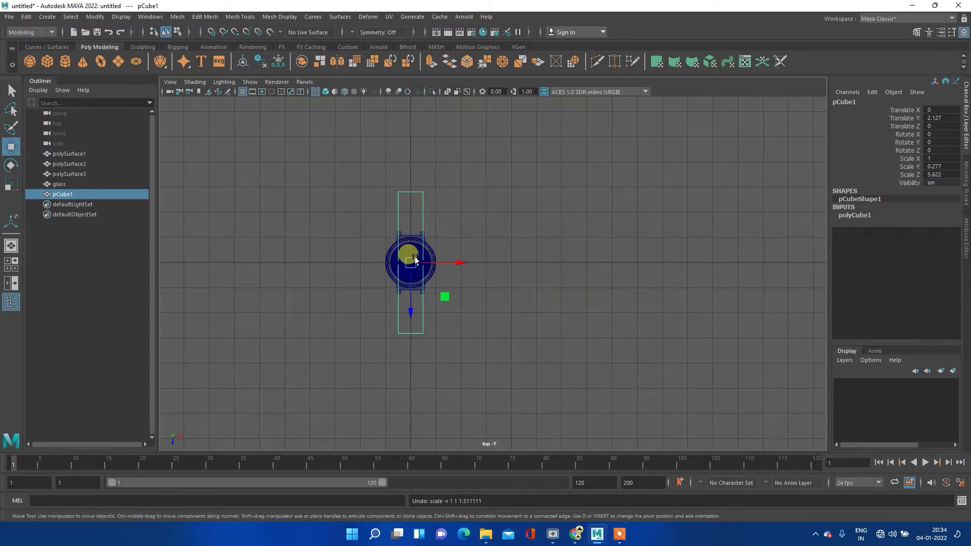
{"action": "left_click_drag", "start_coordinate": [407, 283], "coordinate": [409, 388]}
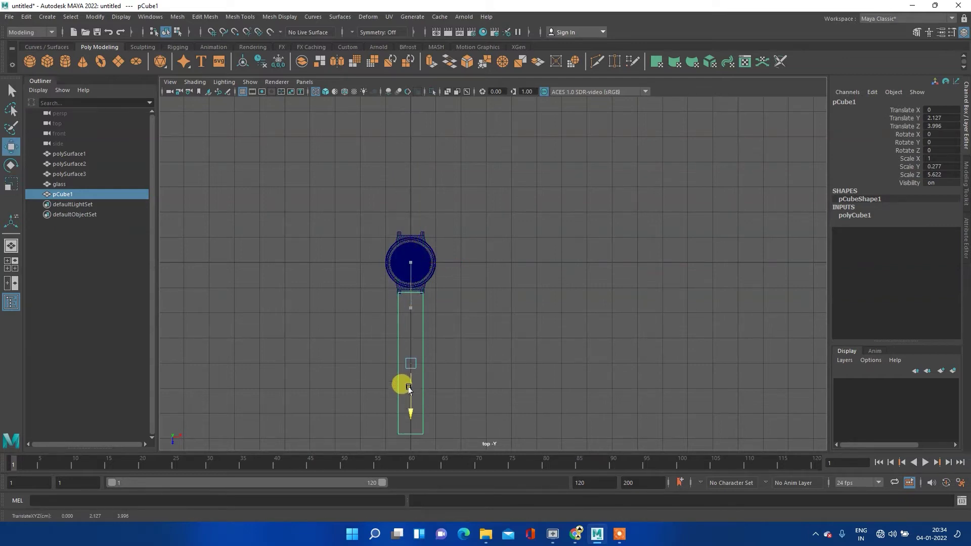
{"action": "left_click", "coordinate": [469, 360]}
{"action": "middle_click_drag", "start_coordinate": [475, 354], "coordinate": [496, 249], "text": "alt"}
{"action": "scroll", "coordinate": [490, 254], "scroll_direction": "up", "scroll_amount": 2}
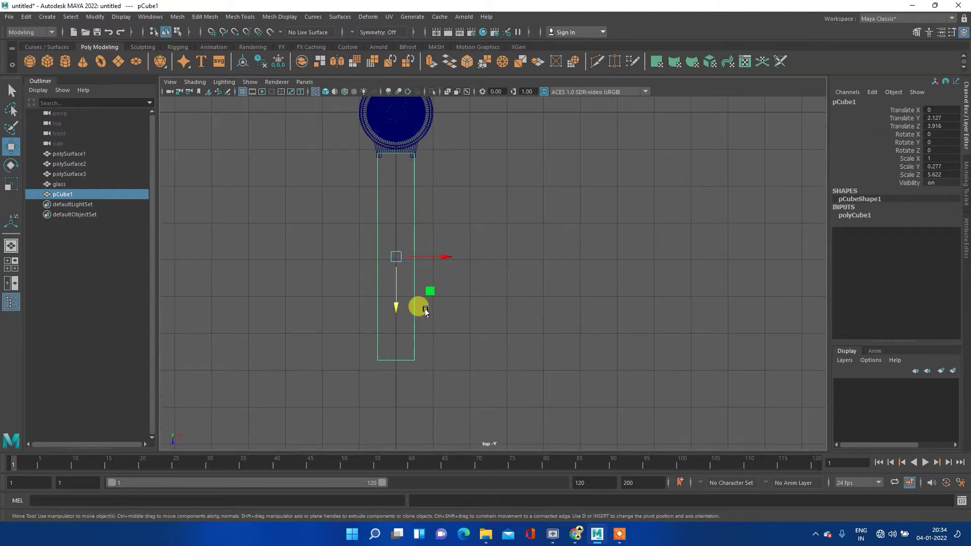
{"action": "key", "text": "e"}
{"action": "key", "text": "r"}
{"action": "left_click_drag", "start_coordinate": [394, 301], "coordinate": [395, 289]}
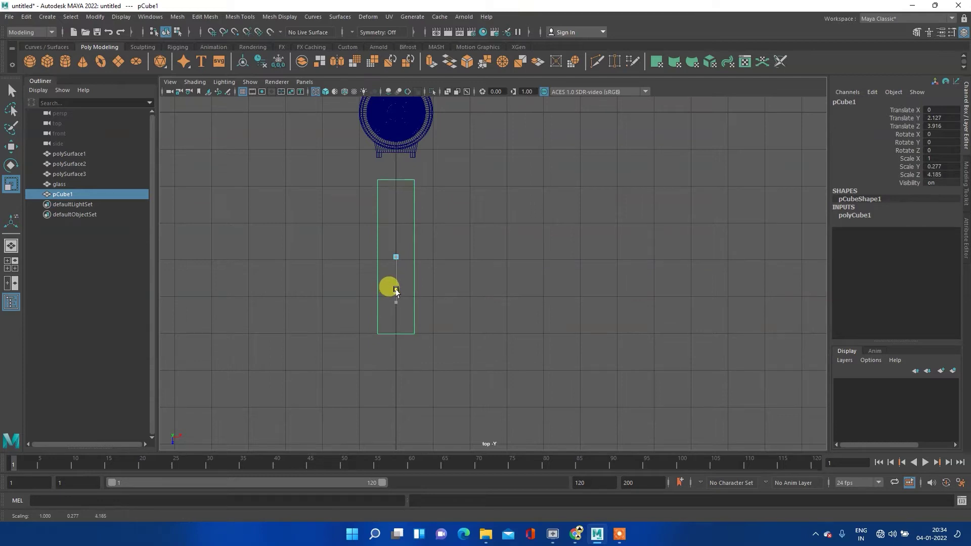
- Move the box against the lug at Z 3.244 and narrow it to 0.733 wide
{"action": "key", "text": "w"}
{"action": "left_click_drag", "start_coordinate": [396, 289], "coordinate": [396, 264]}
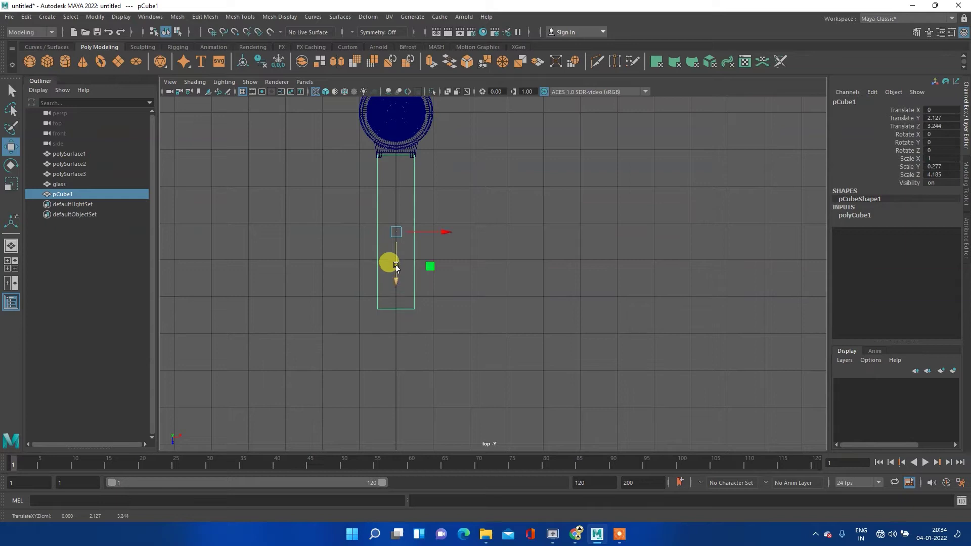
{"action": "key", "text": "e"}
{"action": "key", "text": "r"}
{"action": "left_click_drag", "start_coordinate": [439, 232], "coordinate": [430, 232]}
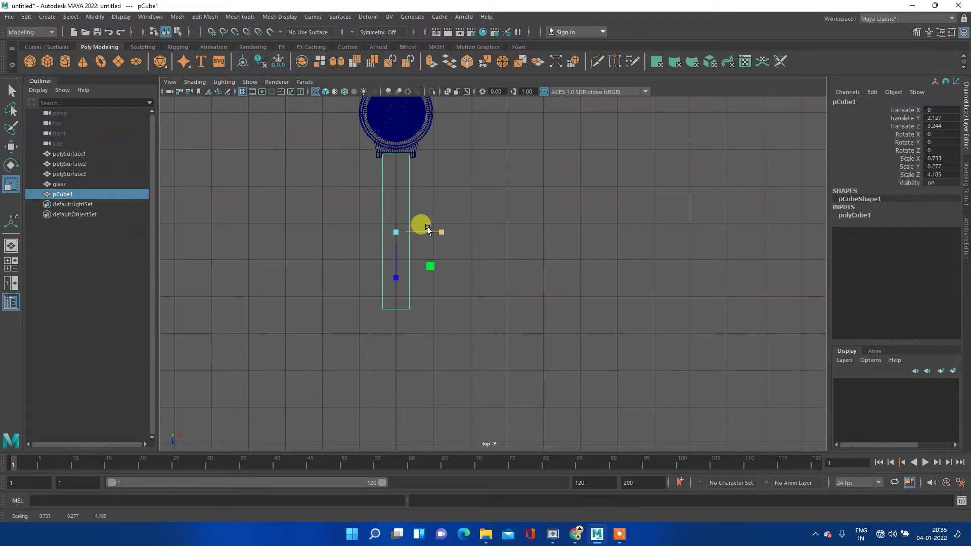
{"action": "key", "text": "space"}
{"action": "key", "text": "space"}
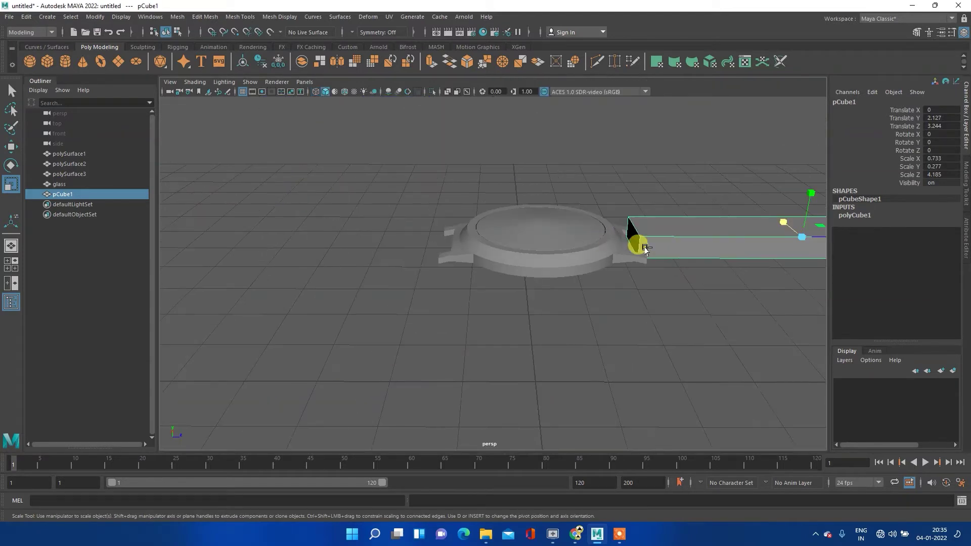
- Thin the strap to 0.065 in Y and lower it to Translate Y 2.028
{"action": "left_click_drag", "start_coordinate": [713, 273], "coordinate": [458, 251], "text": "alt"}
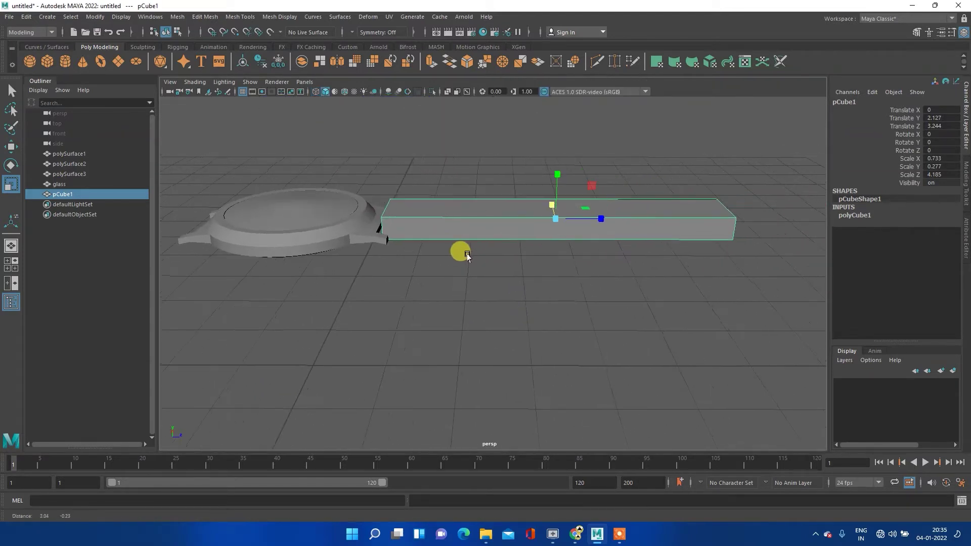
{"action": "left_click_drag", "start_coordinate": [568, 162], "coordinate": [564, 198]}
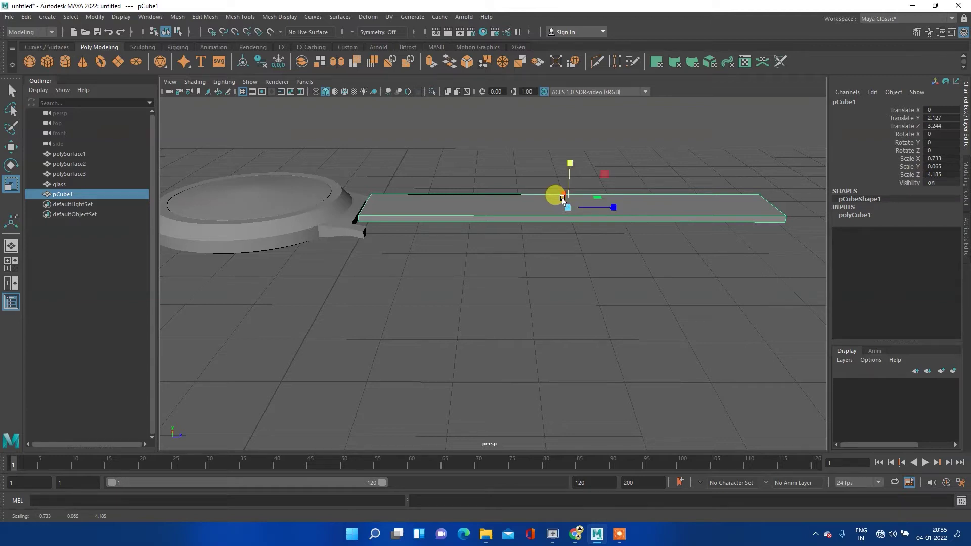
{"action": "key", "text": "w"}
{"action": "left_click_drag", "start_coordinate": [569, 160], "coordinate": [567, 166]}
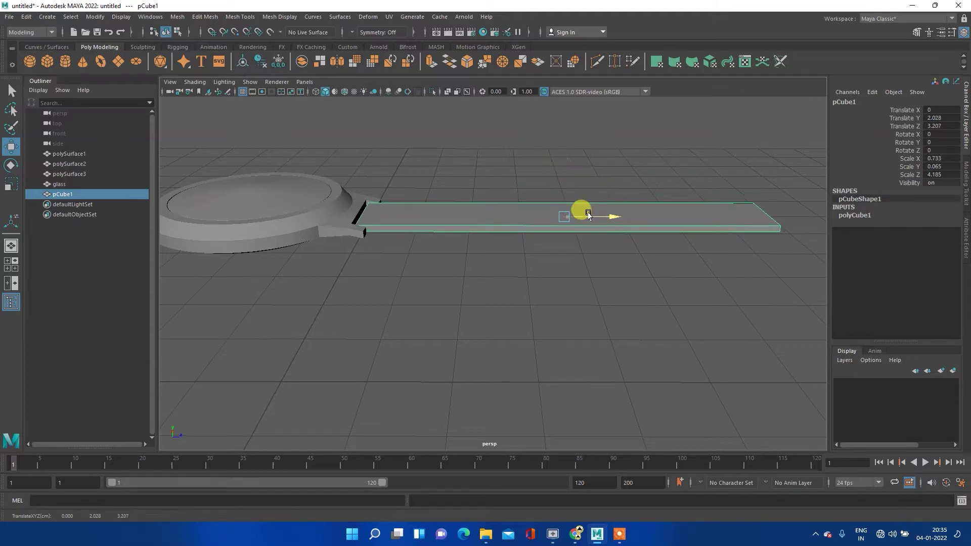
- Place the duplicate strap pCube2 on the opposite lug at Z -3.212
{"action": "mouse_move", "coordinate": [587, 215]}
{"action": "left_mouse_down", "text": "alt"}
{"action": "mouse_move", "coordinate": [635, 247]}
{"action": "mouse_move", "coordinate": [442, 235]}
{"action": "mouse_move", "coordinate": [423, 217]}
{"action": "mouse_move", "coordinate": [455, 256]}
{"action": "mouse_move", "coordinate": [533, 277]}
{"action": "mouse_move", "coordinate": [427, 259]}
{"action": "mouse_move", "coordinate": [620, 278]}
{"action": "mouse_move", "coordinate": [496, 286]}
{"action": "left_mouse_up", "text": "alt"}
{"action": "scroll", "coordinate": [541, 285], "scroll_direction": "down", "scroll_amount": 3}
{"action": "scroll", "coordinate": [477, 298], "scroll_direction": "up", "scroll_amount": 3}
{"action": "scroll", "coordinate": [478, 298], "scroll_direction": "up", "scroll_amount": 5}
{"action": "mouse_move", "coordinate": [432, 287]}
{"action": "left_mouse_down", "text": "alt"}
{"action": "mouse_move", "coordinate": [416, 223]}
{"action": "mouse_move", "coordinate": [442, 252]}
{"action": "mouse_move", "coordinate": [532, 227]}
{"action": "left_mouse_up", "text": "alt"}
{"action": "scroll", "coordinate": [459, 262], "scroll_direction": "down", "scroll_amount": 5}
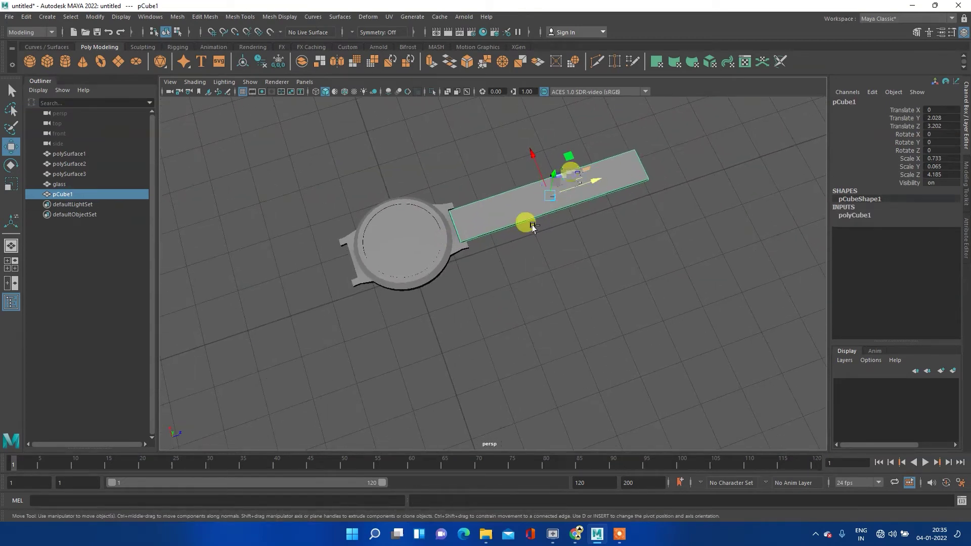
{"action": "left_click_drag", "start_coordinate": [570, 182], "coordinate": [257, 246]}
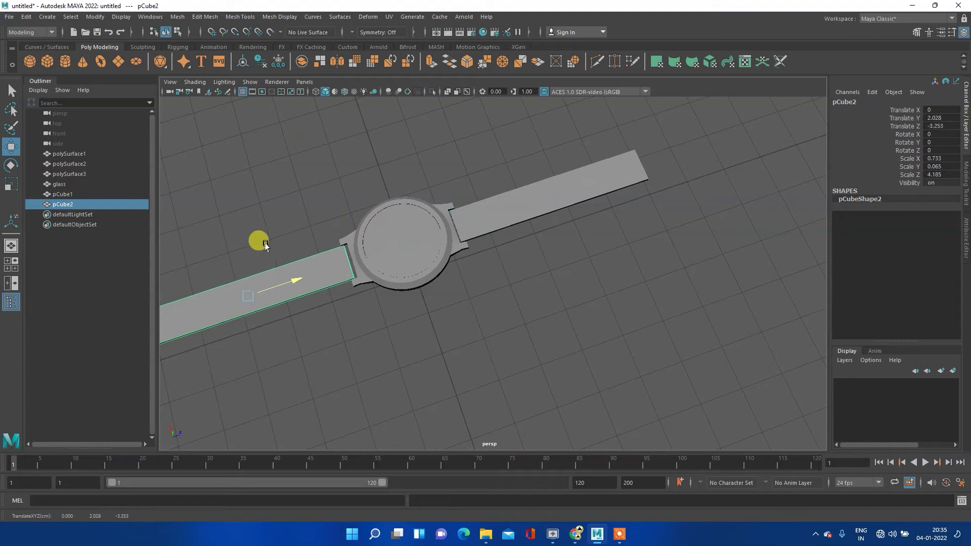
- Deselect, orbit and zoom in on the strap-lug joint, then select pCube1 at Z 3.202
{"action": "left_click", "coordinate": [448, 317]}
{"action": "mouse_move", "coordinate": [408, 331]}
{"action": "left_mouse_down", "text": "alt"}
{"action": "mouse_move", "coordinate": [408, 275]}
{"action": "mouse_move", "coordinate": [438, 227]}
{"action": "mouse_move", "coordinate": [399, 202]}
{"action": "mouse_move", "coordinate": [308, 233]}
{"action": "mouse_move", "coordinate": [340, 262]}
{"action": "mouse_move", "coordinate": [455, 287]}
{"action": "mouse_move", "coordinate": [537, 296]}
{"action": "mouse_move", "coordinate": [617, 282]}
{"action": "mouse_move", "coordinate": [632, 269]}
{"action": "mouse_move", "coordinate": [643, 286]}
{"action": "mouse_move", "coordinate": [607, 302]}
{"action": "mouse_move", "coordinate": [645, 305]}
{"action": "mouse_move", "coordinate": [633, 275]}
{"action": "mouse_move", "coordinate": [580, 313]}
{"action": "left_mouse_up", "text": "alt"}
{"action": "scroll", "coordinate": [511, 278], "scroll_direction": "up", "scroll_amount": 2}
{"action": "scroll", "coordinate": [592, 293], "scroll_direction": "up", "scroll_amount": 2}
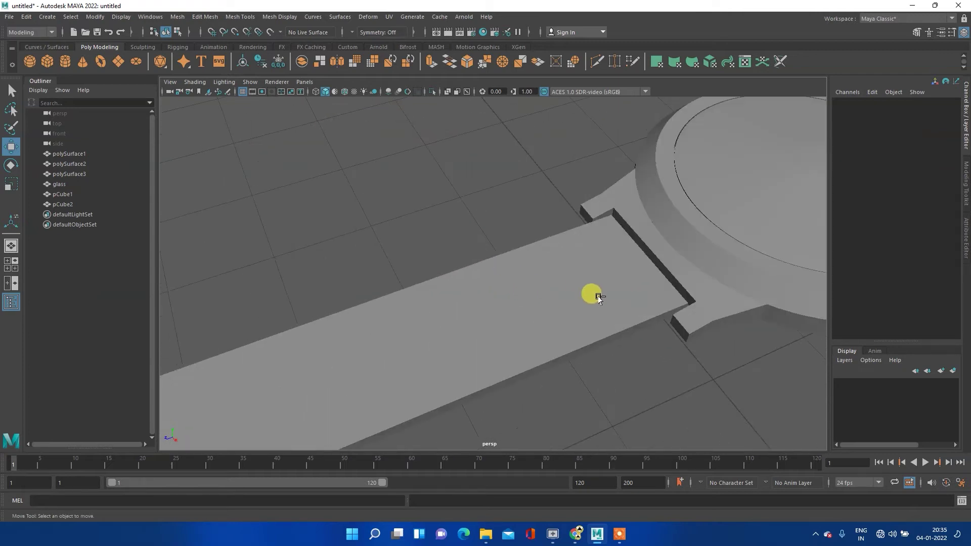
{"action": "scroll", "coordinate": [527, 262], "scroll_direction": "up", "scroll_amount": 2}
{"action": "scroll", "coordinate": [451, 252], "scroll_direction": "up", "scroll_amount": 2}
{"action": "scroll", "coordinate": [449, 252], "scroll_direction": "up", "scroll_amount": 2}
{"action": "scroll", "coordinate": [441, 246], "scroll_direction": "up", "scroll_amount": 2}
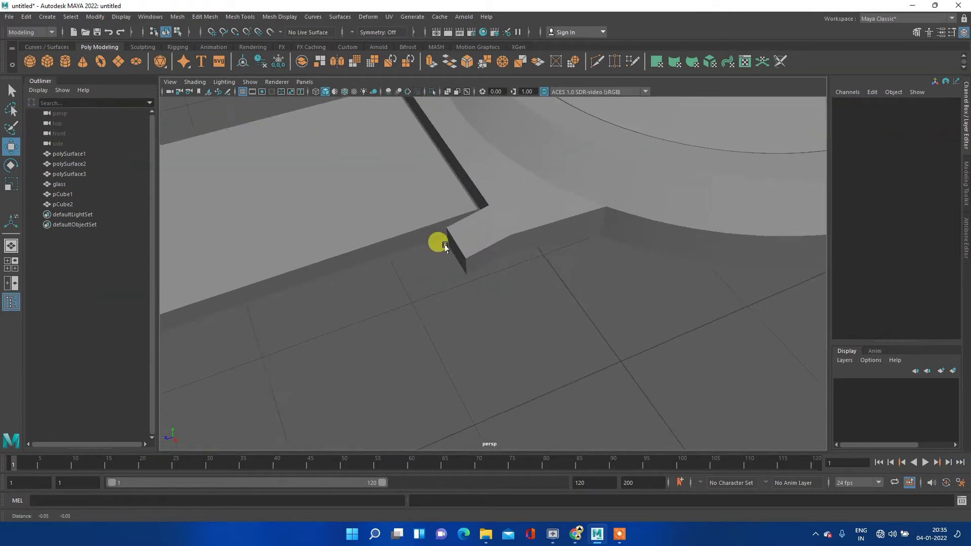
{"action": "scroll", "coordinate": [435, 238], "scroll_direction": "up", "scroll_amount": 1}
{"action": "left_click", "coordinate": [407, 172]}
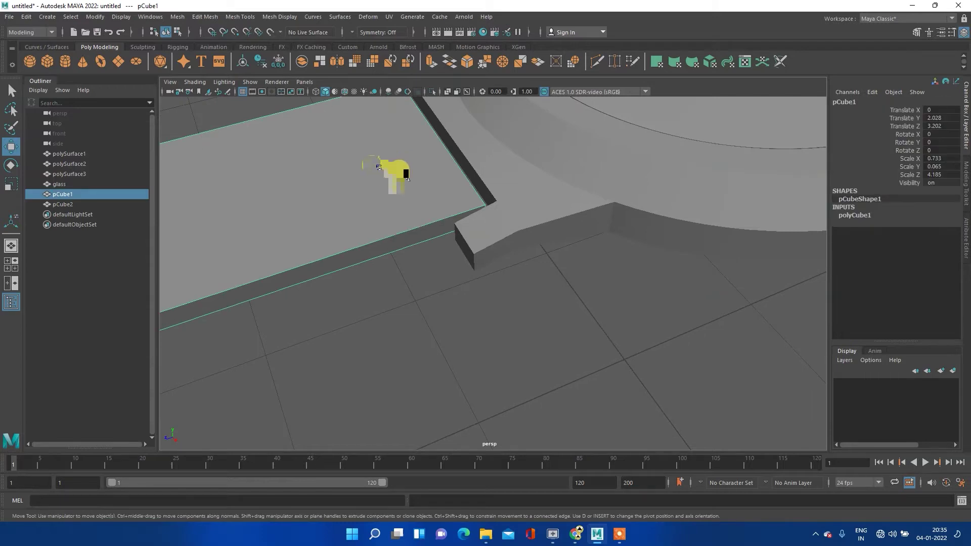
- Insert two edge loops across strap piece pCube1 close to its lug end
{"action": "right_click", "coordinate": [380, 169]}
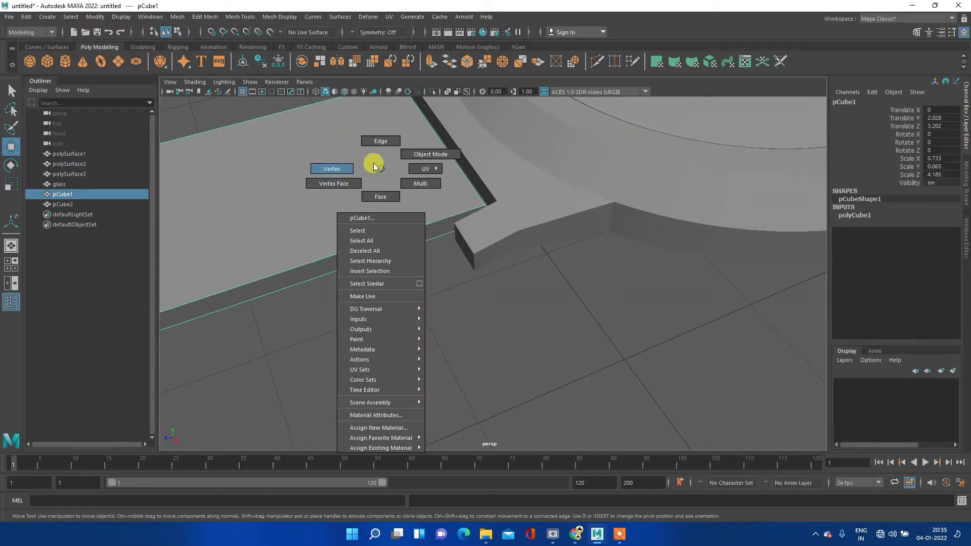
{"action": "left_click", "coordinate": [373, 163]}
{"action": "right_click", "coordinate": [348, 161], "text": "shift"}
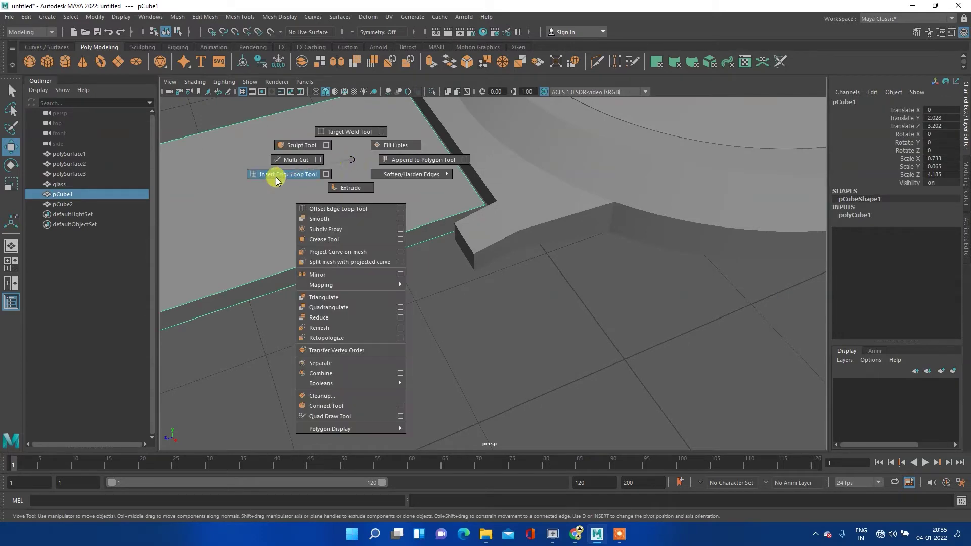
{"action": "left_click", "coordinate": [275, 177]}
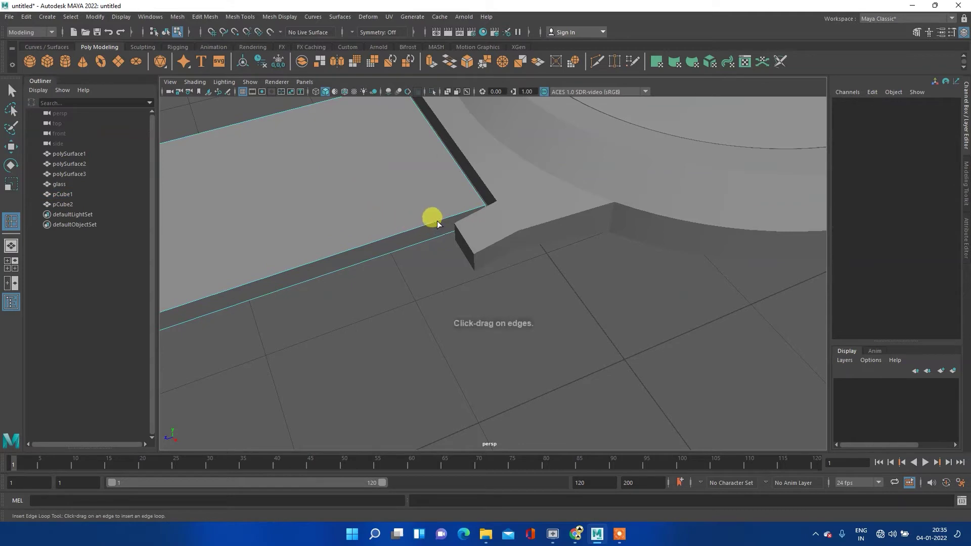
{"action": "left_click_drag", "start_coordinate": [433, 222], "coordinate": [435, 235]}
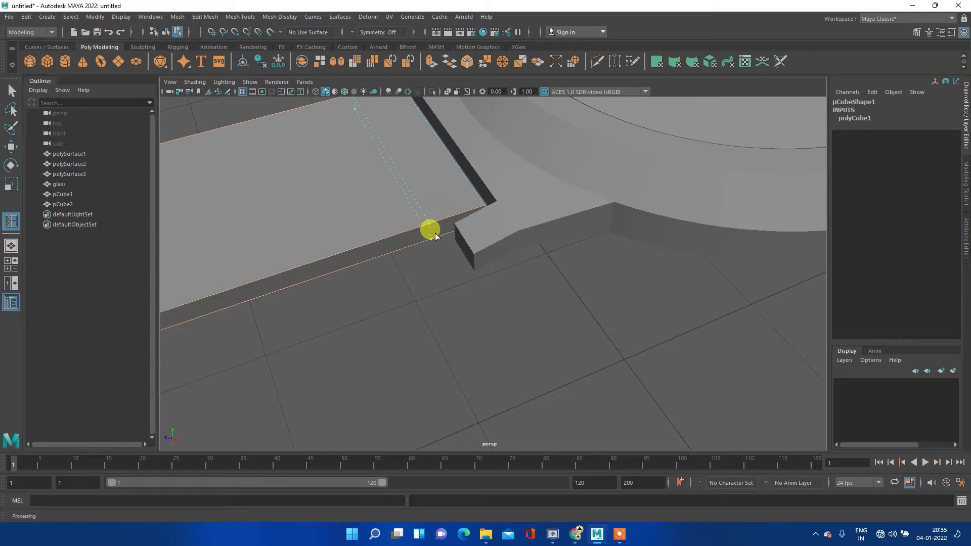
{"action": "mouse_move", "coordinate": [460, 286]}
{"action": "left_mouse_down", "text": "alt"}
{"action": "mouse_move", "coordinate": [448, 271]}
{"action": "mouse_move", "coordinate": [454, 293]}
{"action": "left_mouse_up", "text": "alt"}
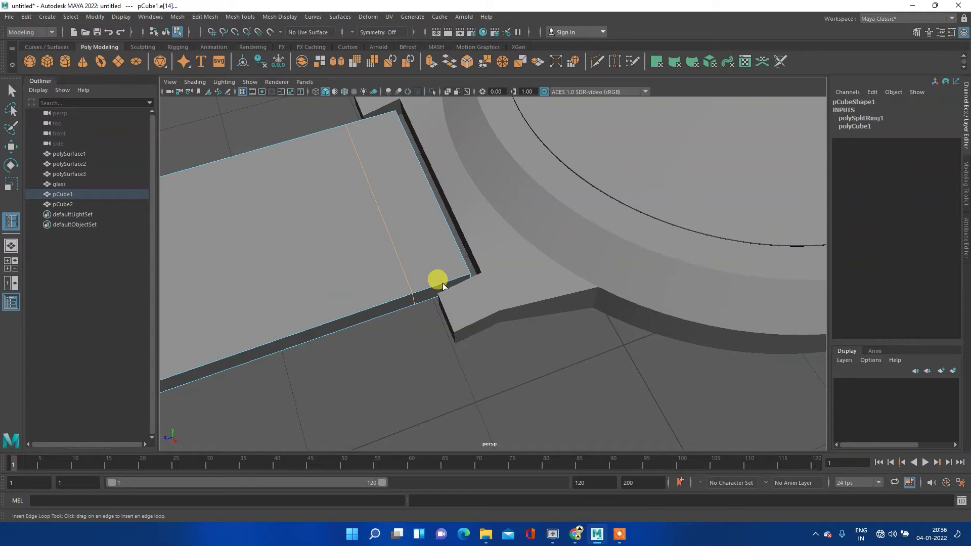
{"action": "left_click", "coordinate": [444, 287]}
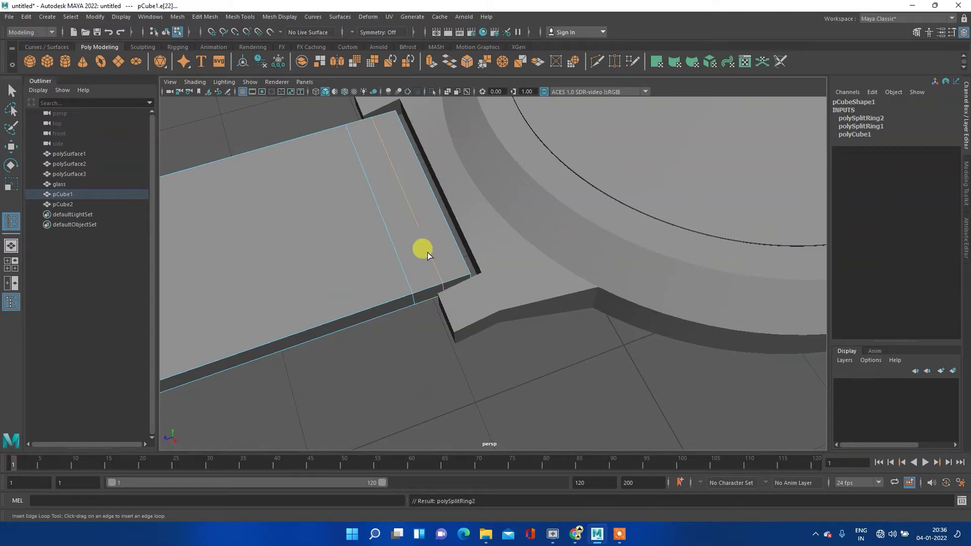
- Switch pCube1 to vertex editing and tumble to a low side view of the strap end
{"action": "key", "text": "e"}
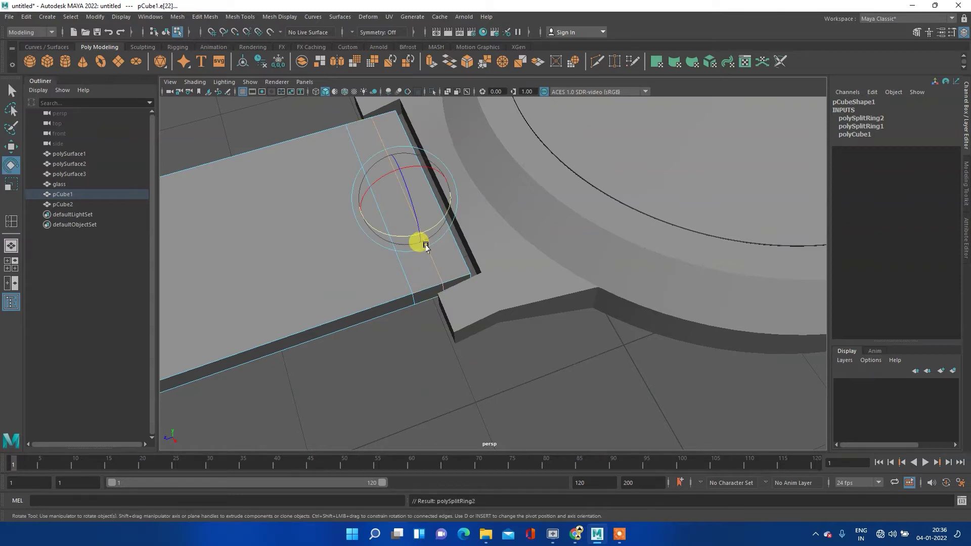
{"action": "right_click", "coordinate": [432, 259]}
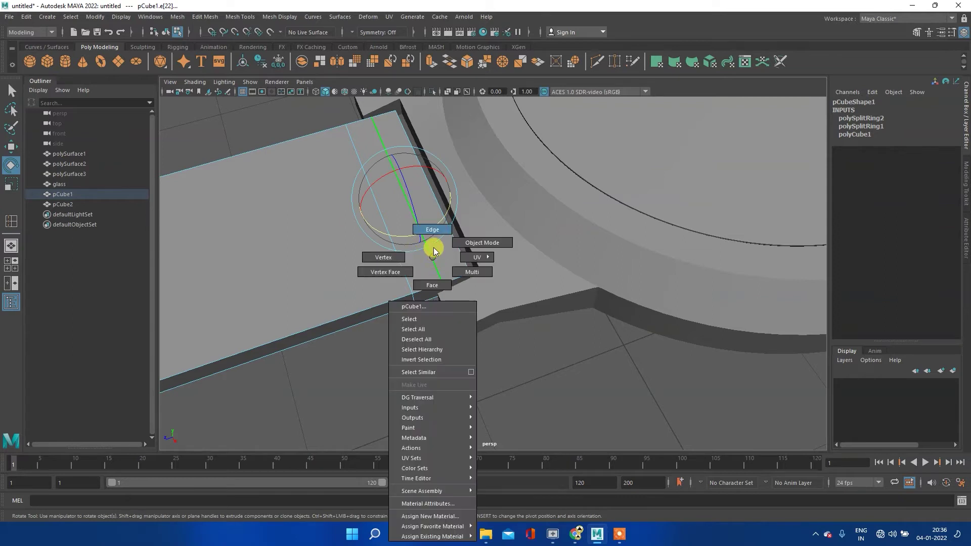
{"action": "left_click", "coordinate": [438, 229]}
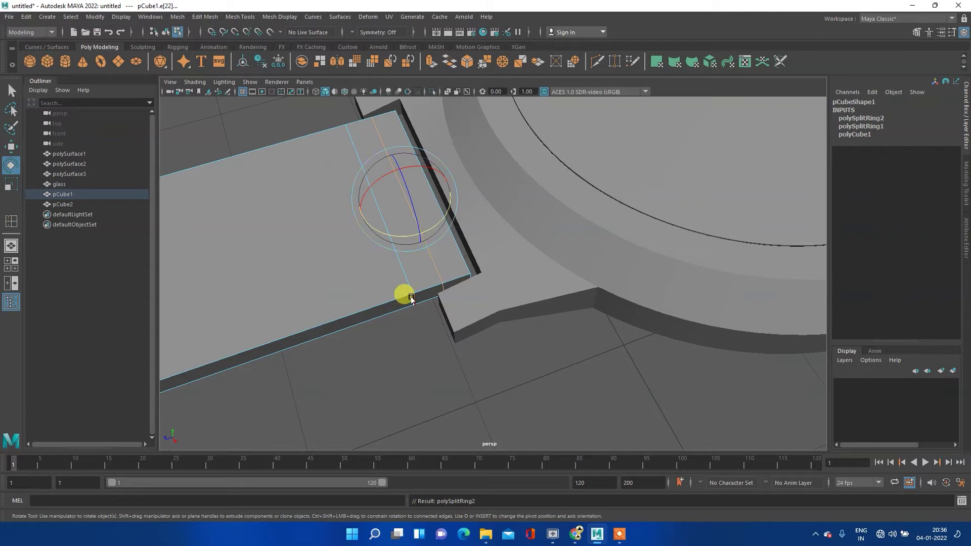
{"action": "key", "text": "r"}
{"action": "left_click_drag", "start_coordinate": [387, 353], "coordinate": [402, 340], "text": "alt"}
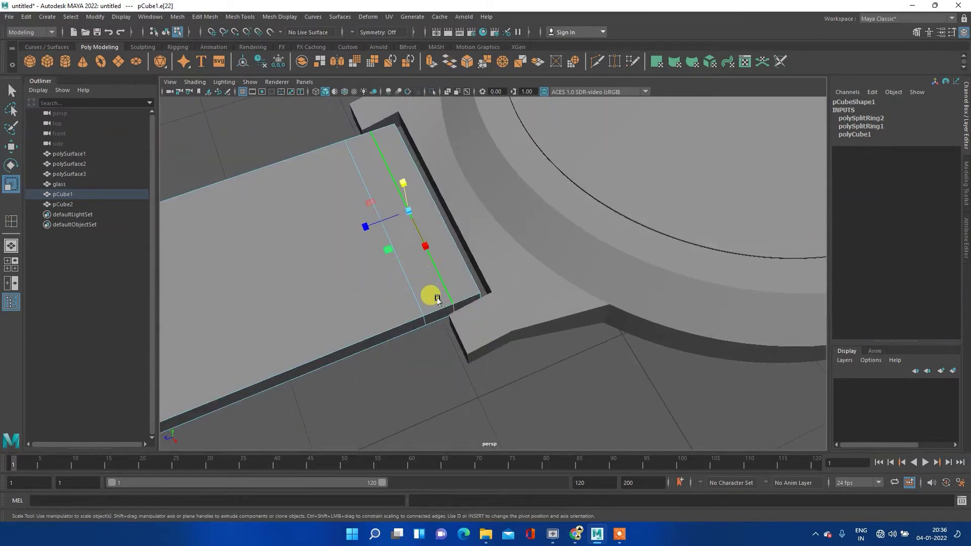
{"action": "mouse_move", "coordinate": [399, 378]}
{"action": "left_mouse_down", "text": "alt"}
{"action": "mouse_move", "coordinate": [412, 303]}
{"action": "mouse_move", "coordinate": [458, 221]}
{"action": "mouse_move", "coordinate": [430, 373]}
{"action": "mouse_move", "coordinate": [427, 362]}
{"action": "left_mouse_up", "text": "alt"}
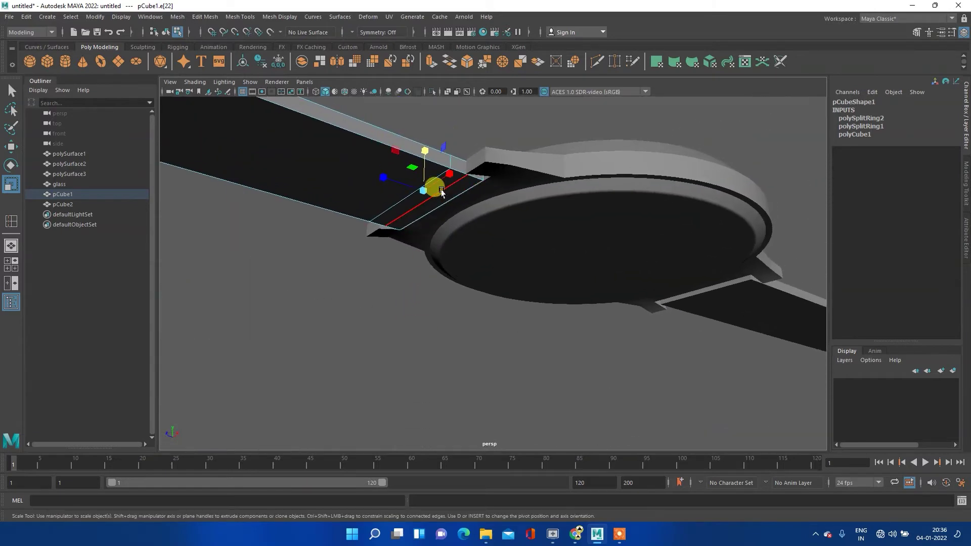
{"action": "left_click_drag", "start_coordinate": [505, 178], "coordinate": [505, 210], "text": "alt"}
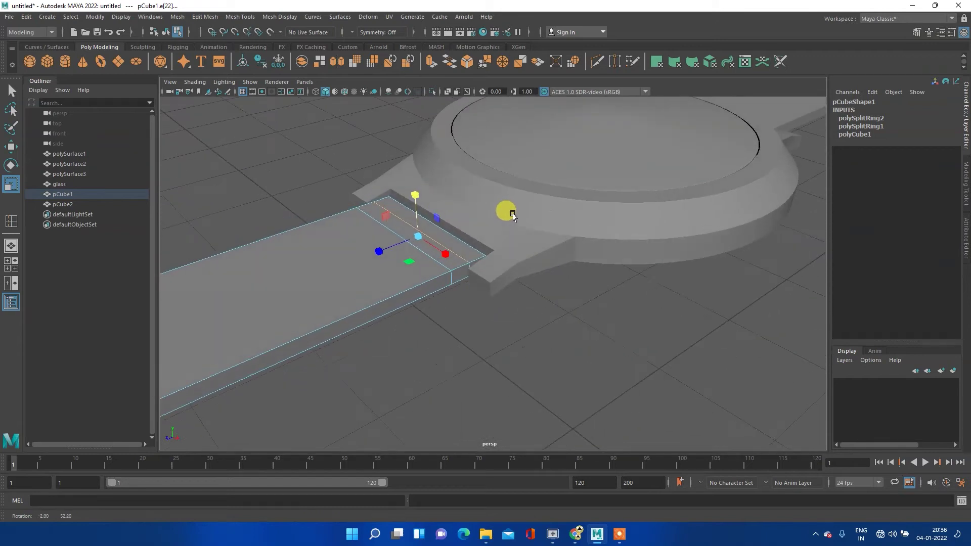
{"action": "left_click_drag", "start_coordinate": [452, 252], "coordinate": [419, 251]}
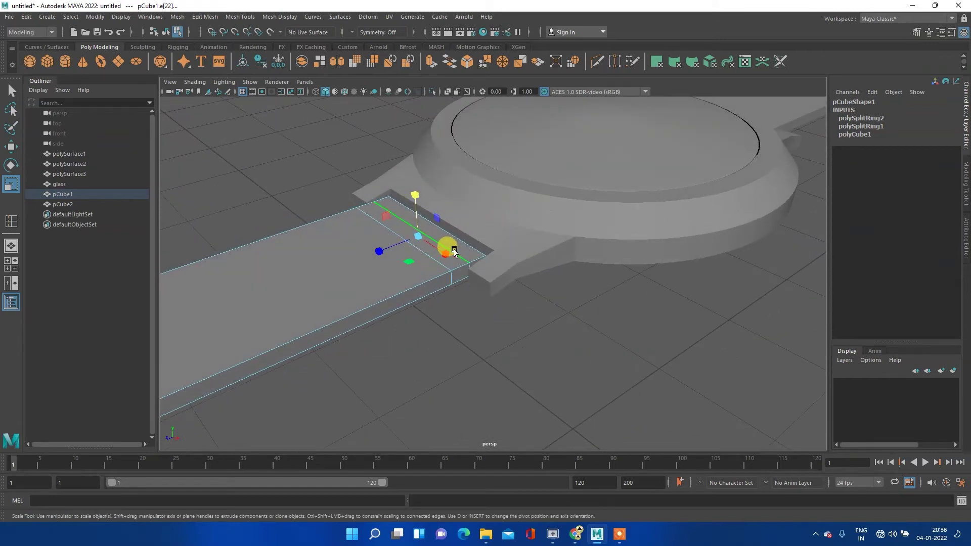
{"action": "right_click", "coordinate": [456, 252]}
{"action": "left_click", "coordinate": [408, 251]}
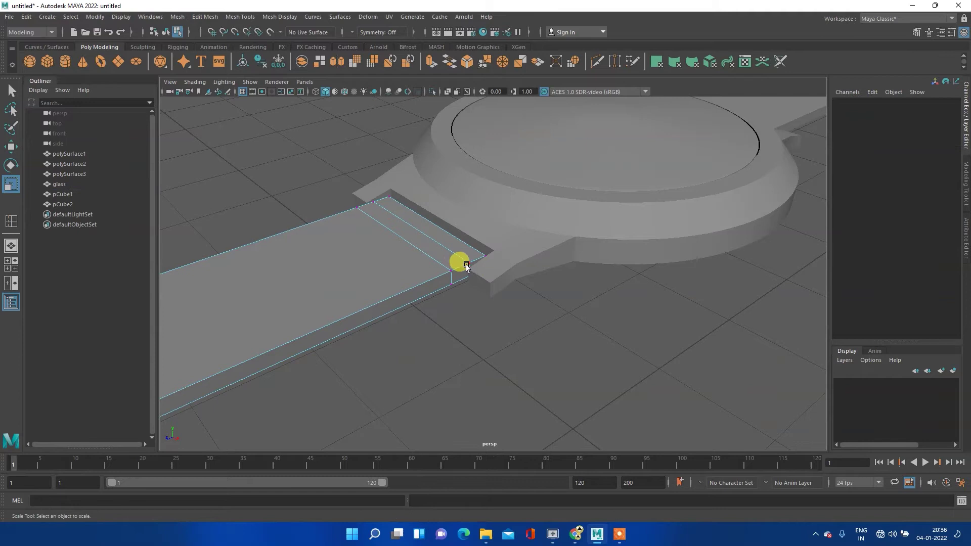
- Select the upper and lower corner vertices at the strap's lug end
{"action": "left_click", "coordinate": [465, 263]}
{"action": "left_click", "coordinate": [370, 200], "text": "shift"}
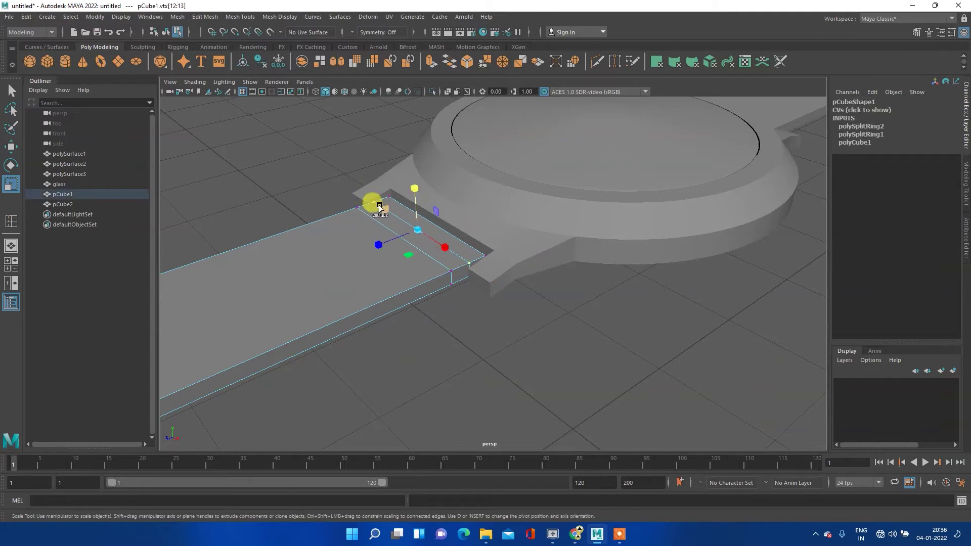
{"action": "left_click_drag", "start_coordinate": [449, 319], "coordinate": [447, 274], "text": "alt"}
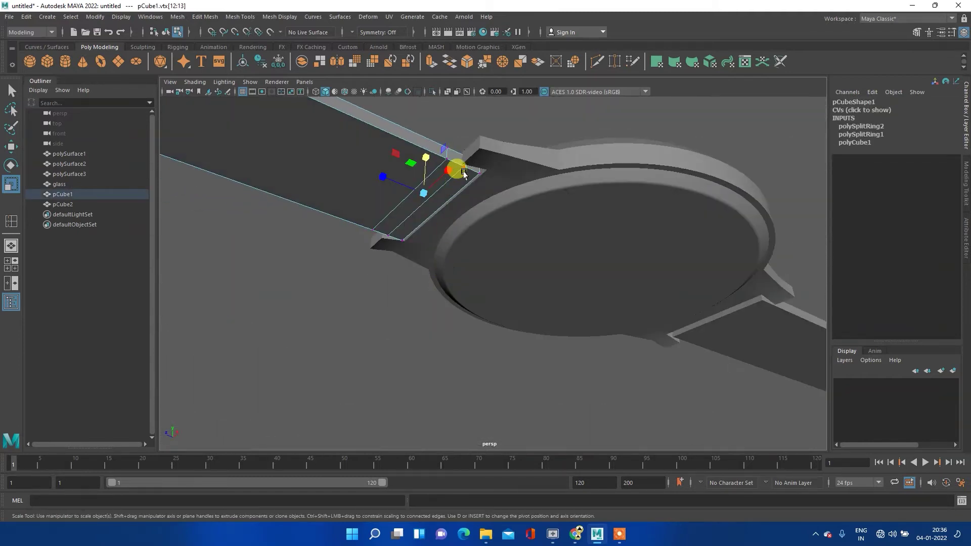
{"action": "left_click", "coordinate": [464, 168], "text": "shift"}
{"action": "left_click", "coordinate": [391, 255], "text": "shift"}
{"action": "left_click", "coordinate": [434, 216], "text": "shift"}
{"action": "left_click_drag", "start_coordinate": [433, 217], "coordinate": [455, 239], "text": "alt"}
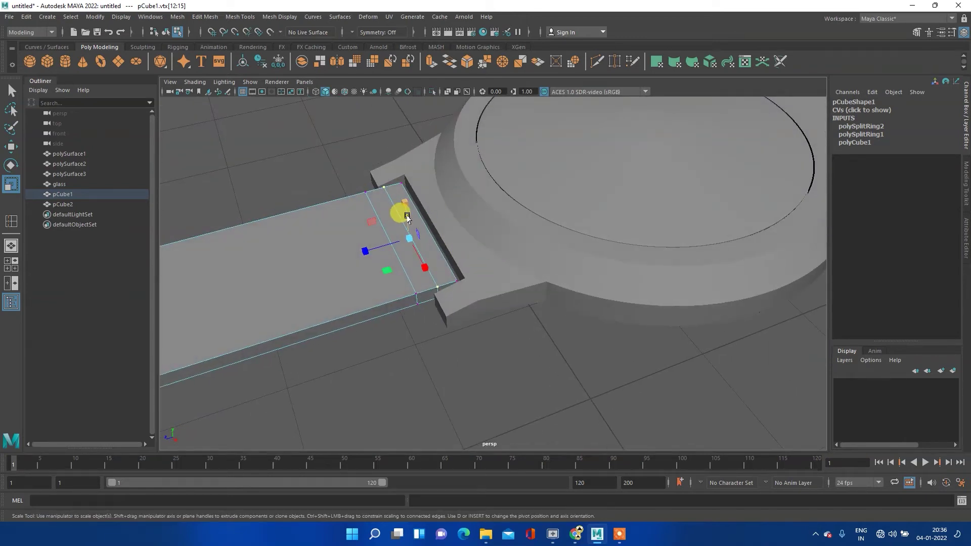
{"action": "mouse_move", "coordinate": [405, 221]}
{"action": "left_mouse_down", "text": "alt"}
{"action": "mouse_move", "coordinate": [484, 163]}
{"action": "mouse_move", "coordinate": [474, 162]}
{"action": "mouse_move", "coordinate": [477, 120]}
{"action": "left_mouse_up", "text": "alt"}
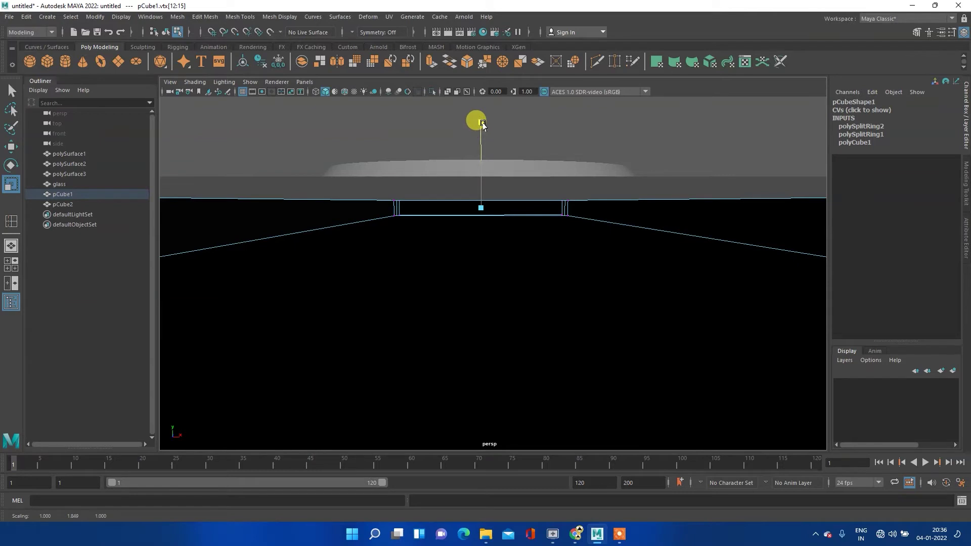
- Scale the end vertices vertically to thicken the strap tip, then inspect the result
{"action": "mouse_move", "coordinate": [514, 152]}
{"action": "left_mouse_down", "text": "alt"}
{"action": "mouse_move", "coordinate": [530, 198]}
{"action": "mouse_move", "coordinate": [568, 147]}
{"action": "mouse_move", "coordinate": [568, 160]}
{"action": "mouse_move", "coordinate": [603, 160]}
{"action": "mouse_move", "coordinate": [614, 171]}
{"action": "mouse_move", "coordinate": [573, 183]}
{"action": "left_mouse_up", "text": "alt"}
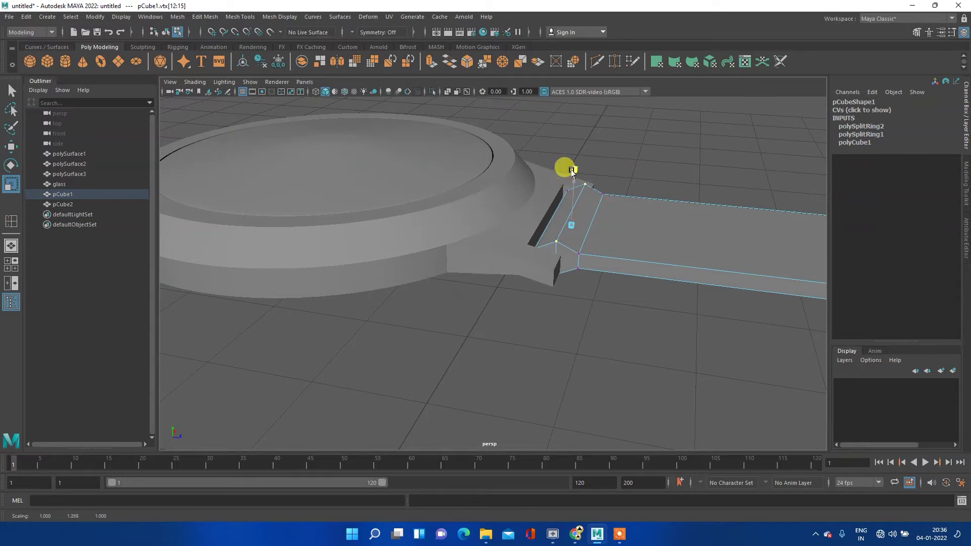
{"action": "mouse_move", "coordinate": [572, 167]}
{"action": "left_mouse_down", "text": "alt"}
{"action": "mouse_move", "coordinate": [667, 191]}
{"action": "mouse_move", "coordinate": [526, 189]}
{"action": "mouse_move", "coordinate": [500, 214]}
{"action": "mouse_move", "coordinate": [462, 218]}
{"action": "mouse_move", "coordinate": [478, 192]}
{"action": "left_mouse_up", "text": "alt"}
{"action": "mouse_move", "coordinate": [478, 192]}
{"action": "right_mouse_down", "text": "alt"}
{"action": "mouse_move", "coordinate": [459, 200]}
{"action": "mouse_move", "coordinate": [613, 180]}
{"action": "mouse_move", "coordinate": [549, 196]}
{"action": "right_mouse_up", "text": "alt"}
{"action": "middle_click_drag", "start_coordinate": [549, 196], "coordinate": [444, 216], "text": "alt"}
{"action": "right_click_drag", "start_coordinate": [429, 209], "coordinate": [478, 194]}
{"action": "scroll", "coordinate": [455, 253], "scroll_direction": "down", "scroll_amount": 3}
{"action": "scroll", "coordinate": [455, 250], "scroll_direction": "down", "scroll_amount": 3}
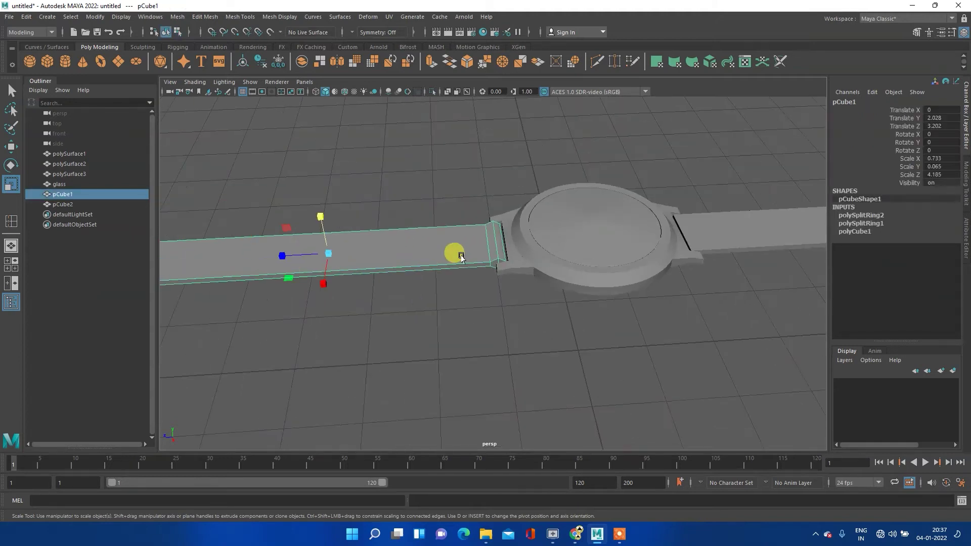
- Maximize the top view and pan and zoom onto the watch face and upper strap
{"action": "mouse_move", "coordinate": [321, 271]}
{"action": "middle_mouse_down", "text": "alt"}
{"action": "mouse_move", "coordinate": [340, 254]}
{"action": "mouse_move", "coordinate": [325, 232]}
{"action": "mouse_move", "coordinate": [224, 238]}
{"action": "middle_mouse_up", "text": "alt"}
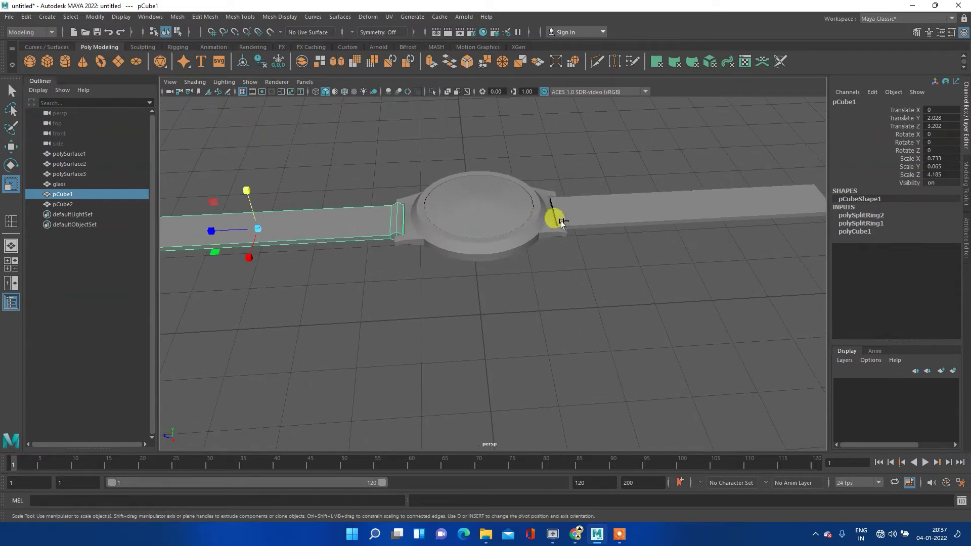
{"action": "scroll", "coordinate": [556, 220], "scroll_direction": "up", "scroll_amount": 3}
{"action": "scroll", "coordinate": [624, 168], "scroll_direction": "down", "scroll_amount": 2}
{"action": "key", "text": "space"}
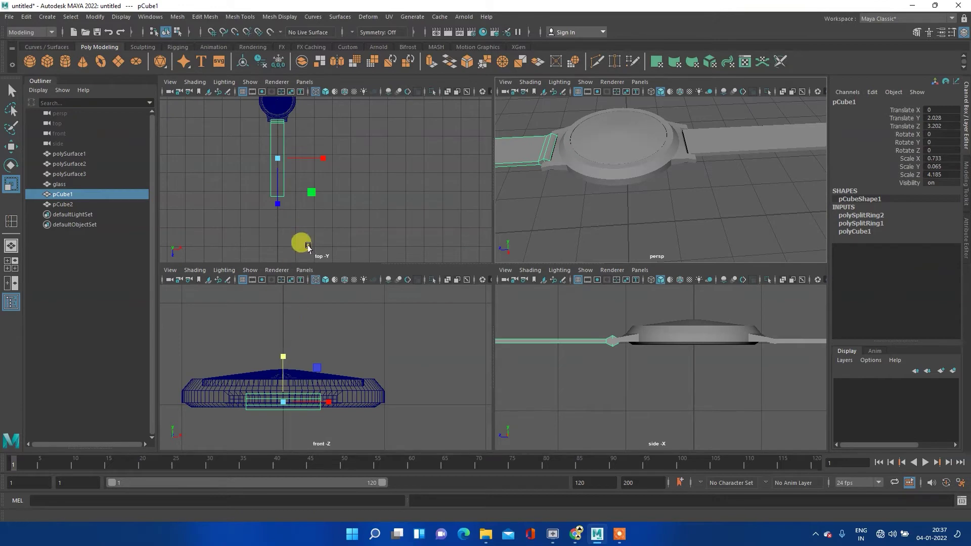
{"action": "key", "text": "space"}
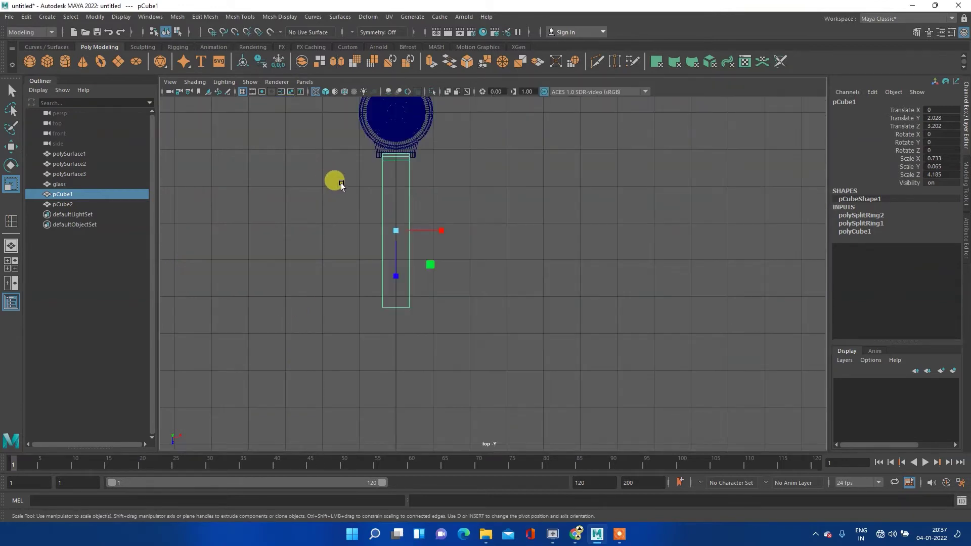
{"action": "middle_click_drag", "start_coordinate": [450, 134], "coordinate": [446, 250], "text": "alt"}
{"action": "scroll", "coordinate": [398, 190], "scroll_direction": "up", "scroll_amount": 1}
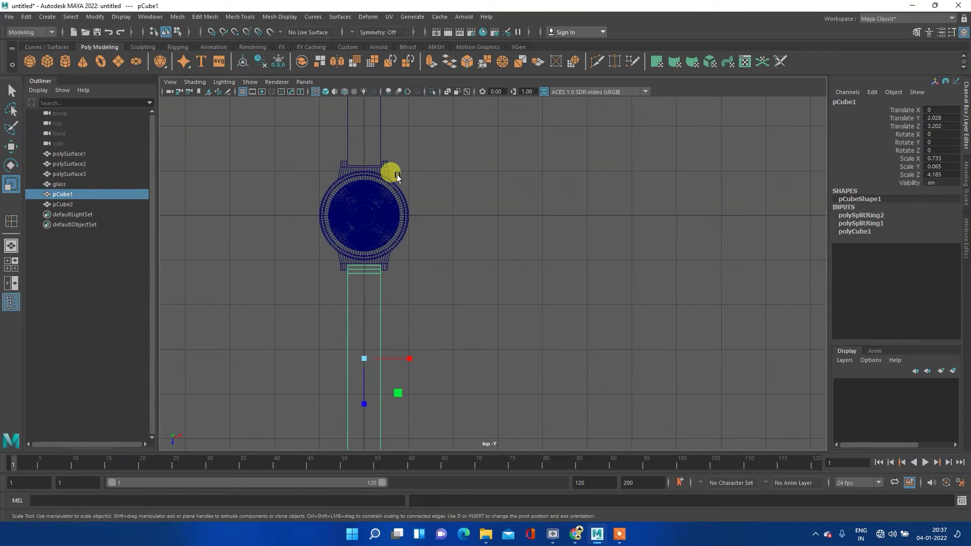
{"action": "scroll", "coordinate": [389, 171], "scroll_direction": "up", "scroll_amount": 2}
{"action": "scroll", "coordinate": [376, 188], "scroll_direction": "up", "scroll_amount": 1}
{"action": "scroll", "coordinate": [376, 188], "scroll_direction": "up", "scroll_amount": 1}
{"action": "scroll", "coordinate": [408, 217], "scroll_direction": "up", "scroll_amount": 1}
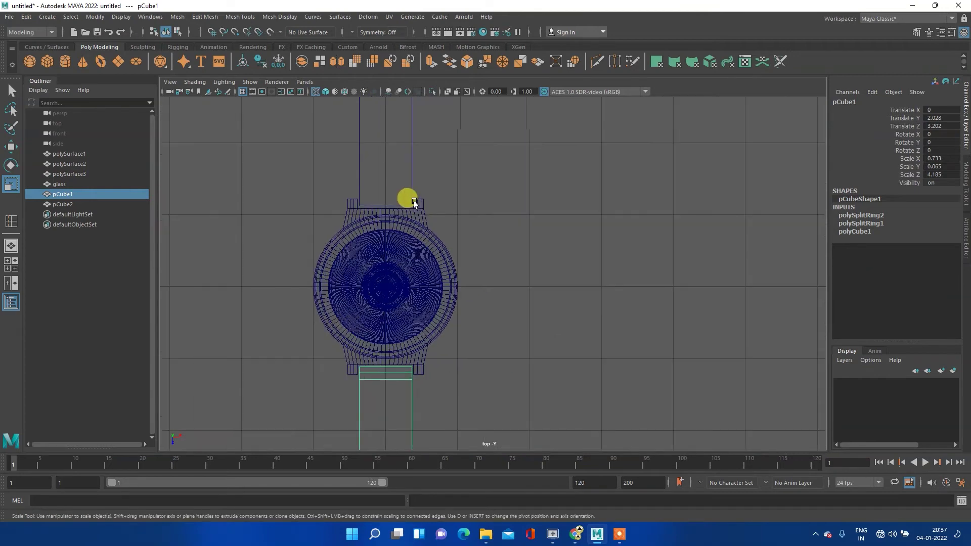
{"action": "scroll", "coordinate": [407, 199], "scroll_direction": "down", "scroll_amount": 1}
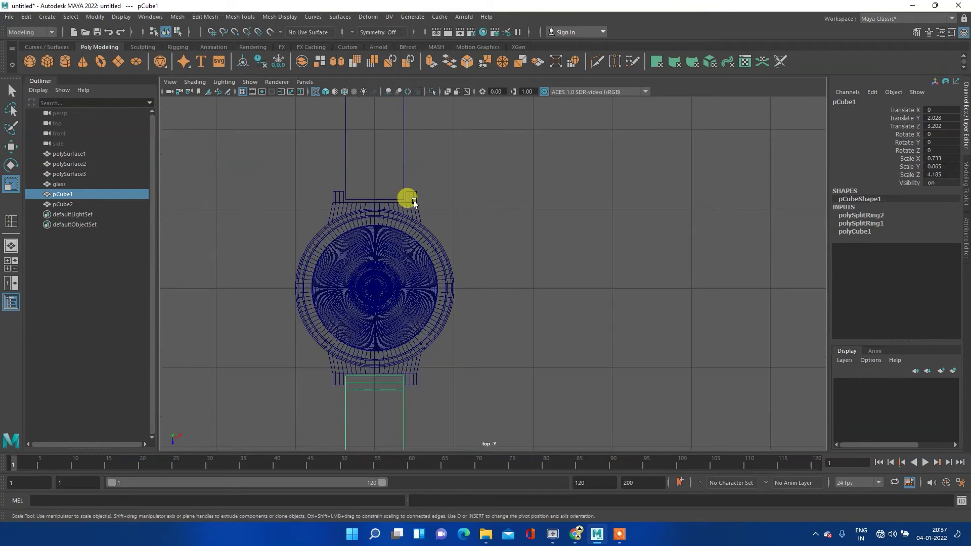
- Select the upper strap piece pCube2 and bring up its marking menu
{"action": "left_click", "coordinate": [400, 137]}
{"action": "left_click", "coordinate": [403, 140]}
{"action": "right_click", "coordinate": [403, 145]}
- Insert two edge loops across pCube2 near its lug end
{"action": "left_click", "coordinate": [394, 140]}
{"action": "right_click", "coordinate": [402, 145], "text": "shift"}
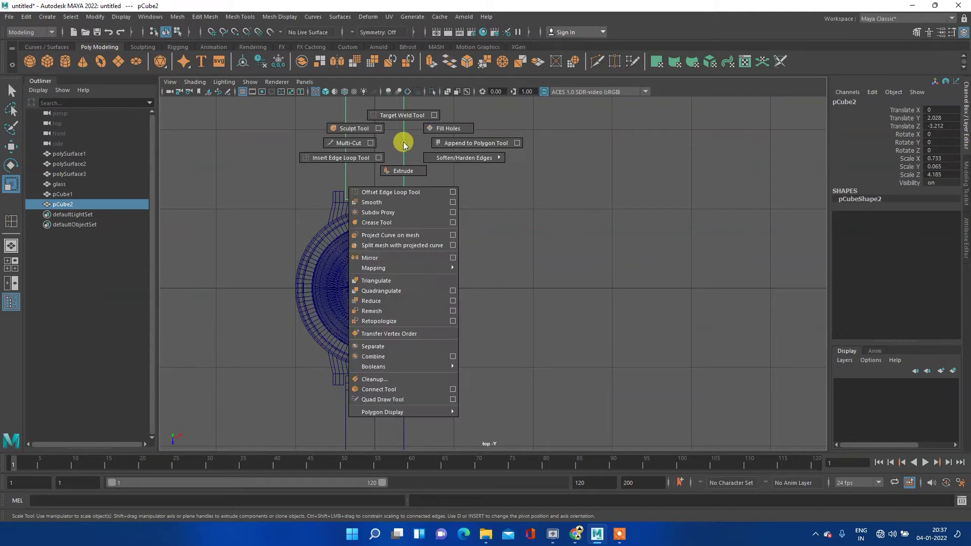
{"action": "left_click", "coordinate": [357, 155]}
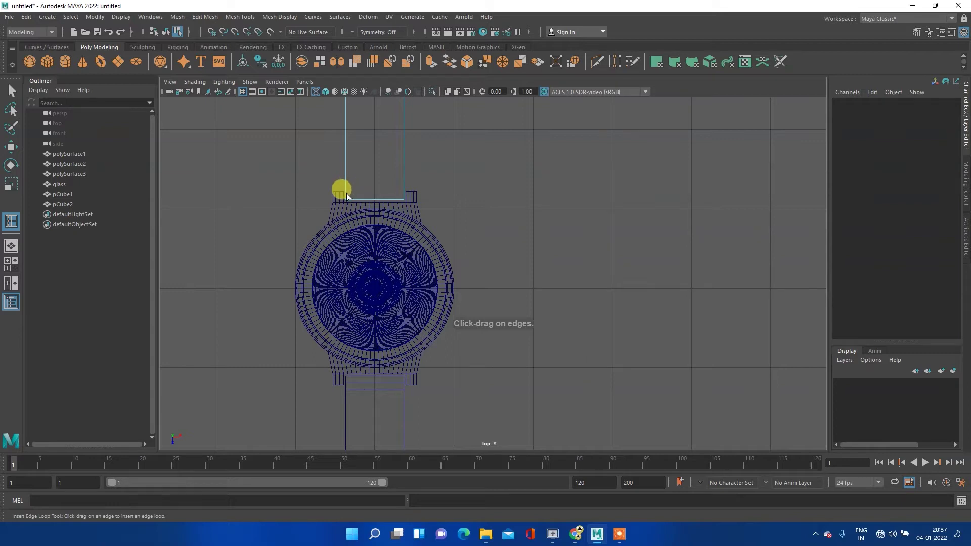
{"action": "left_click_drag", "start_coordinate": [345, 192], "coordinate": [358, 193]}
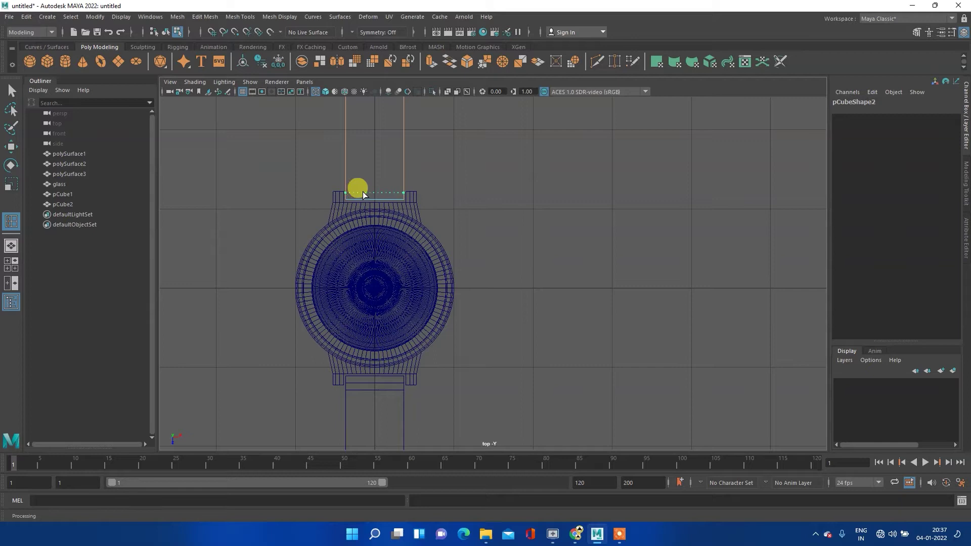
{"action": "left_click_drag", "start_coordinate": [364, 193], "coordinate": [365, 194]}
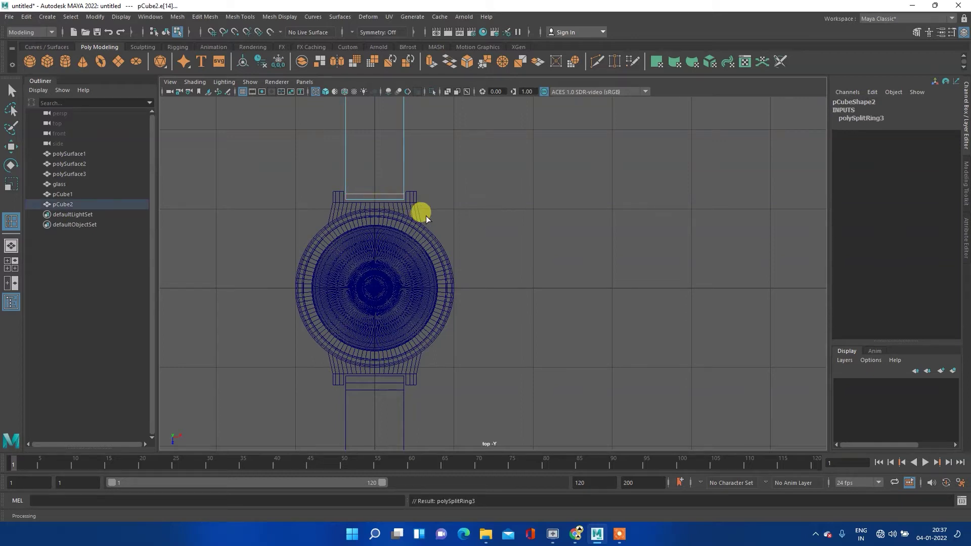
{"action": "left_click_drag", "start_coordinate": [347, 190], "coordinate": [369, 199]}
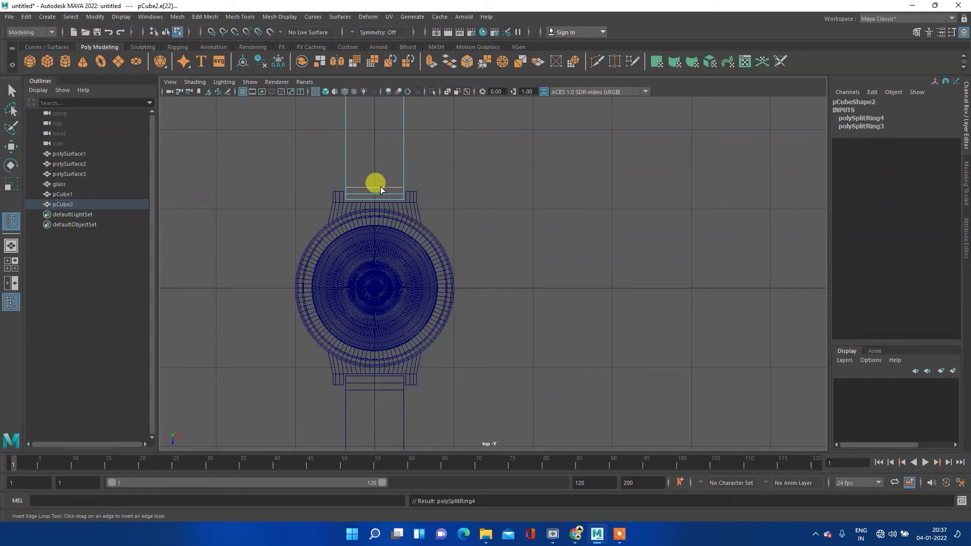
- Return to object mode, reselect pCube2 and switch it to vertex editing
{"action": "right_click", "coordinate": [374, 196]}
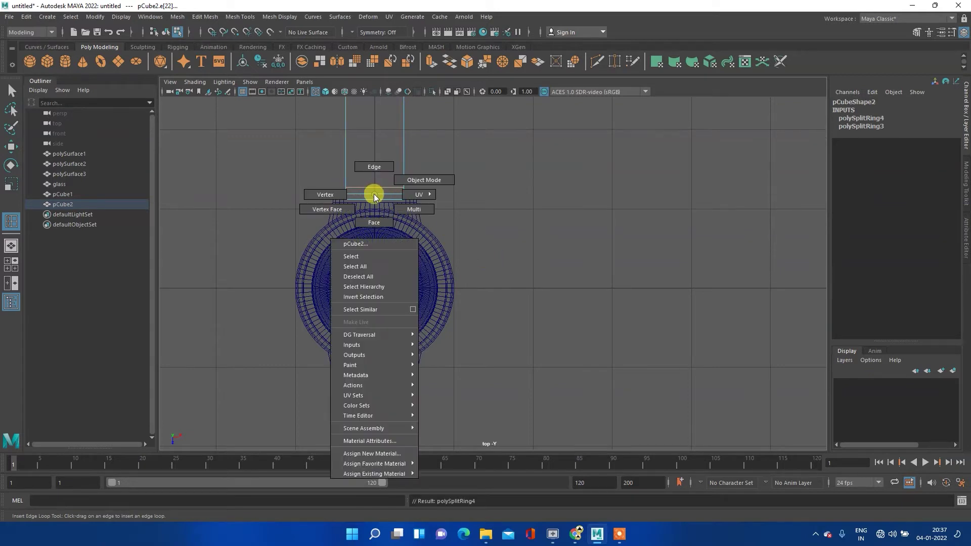
{"action": "left_click", "coordinate": [410, 181]}
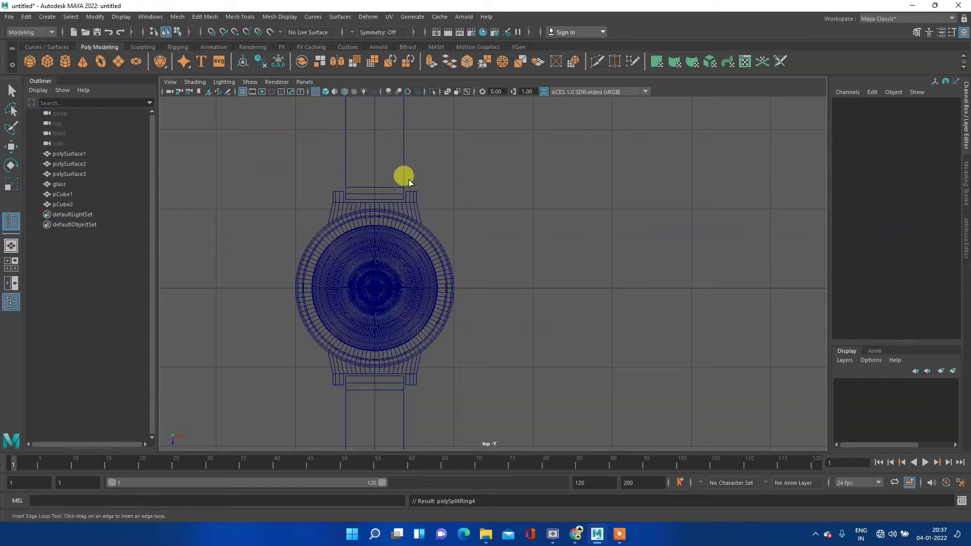
{"action": "right_click", "coordinate": [381, 194], "text": "shift"}
{"action": "left_click", "coordinate": [379, 192]}
{"action": "right_click", "coordinate": [379, 193]}
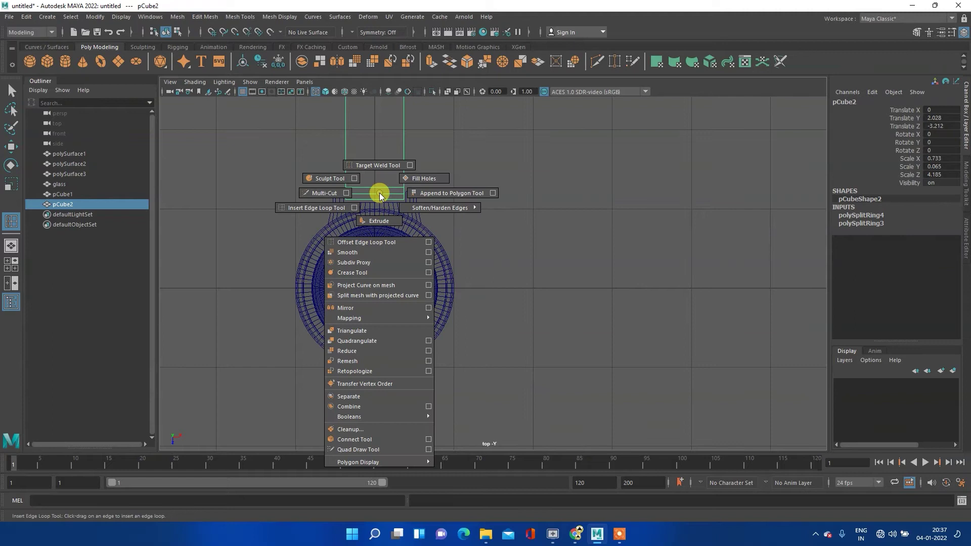
{"action": "right_click", "coordinate": [379, 193]}
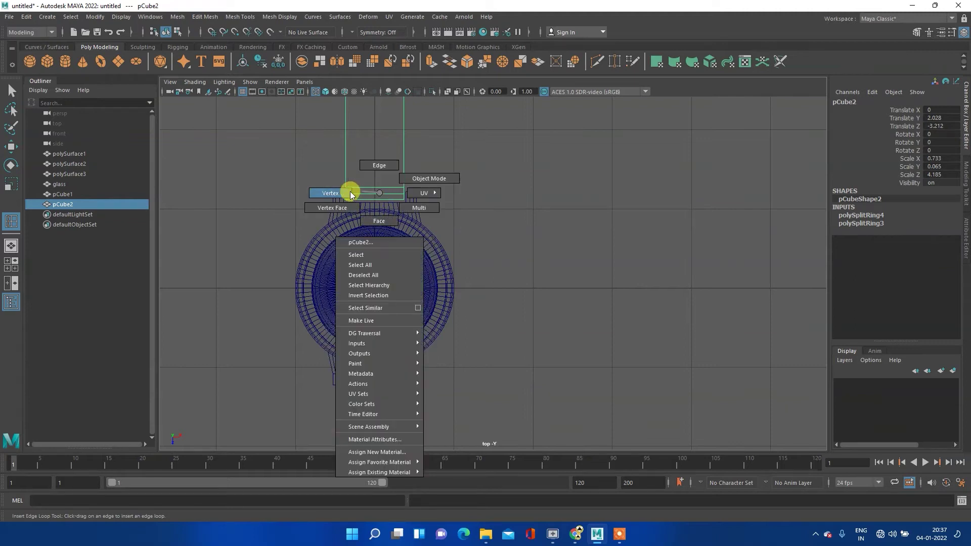
{"action": "left_click", "coordinate": [334, 193]}
- Zoom in and marquee-select pCube2's vertices near the lug with the Move tool
{"action": "scroll", "coordinate": [369, 188], "scroll_direction": "up", "scroll_amount": 3}
{"action": "scroll", "coordinate": [375, 187], "scroll_direction": "up", "scroll_amount": 2}
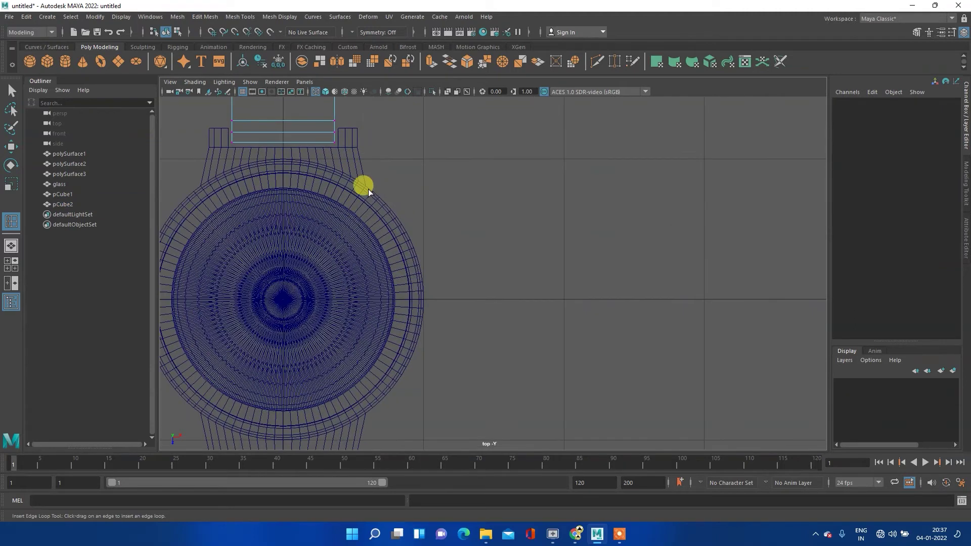
{"action": "scroll", "coordinate": [405, 232], "scroll_direction": "up", "scroll_amount": 1}
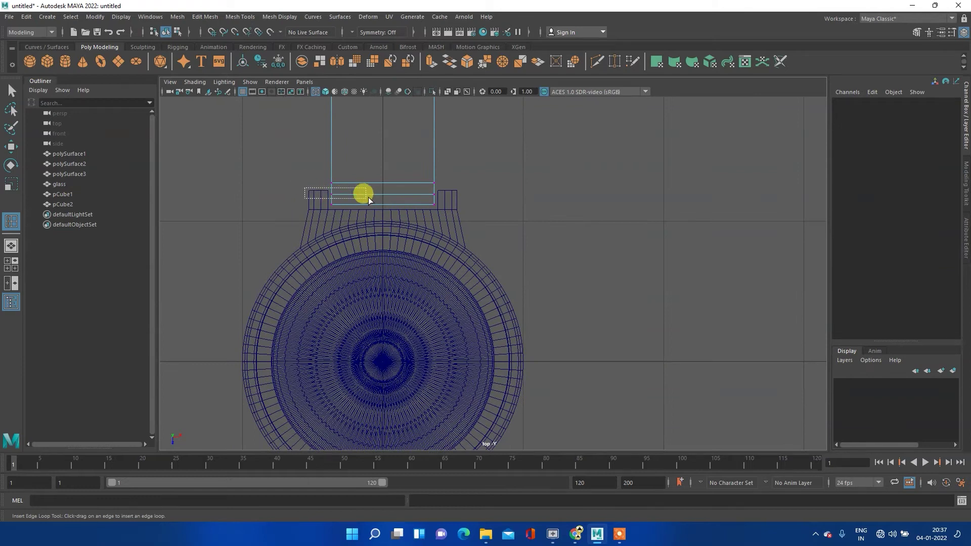
{"action": "left_click_drag", "start_coordinate": [475, 199], "coordinate": [475, 198]}
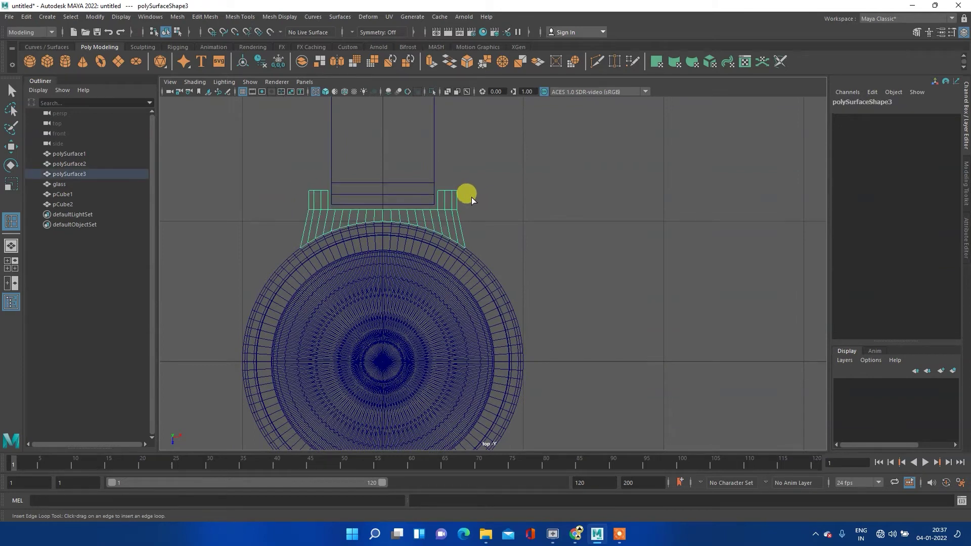
{"action": "left_click", "coordinate": [383, 193]}
{"action": "right_click", "coordinate": [383, 193]}
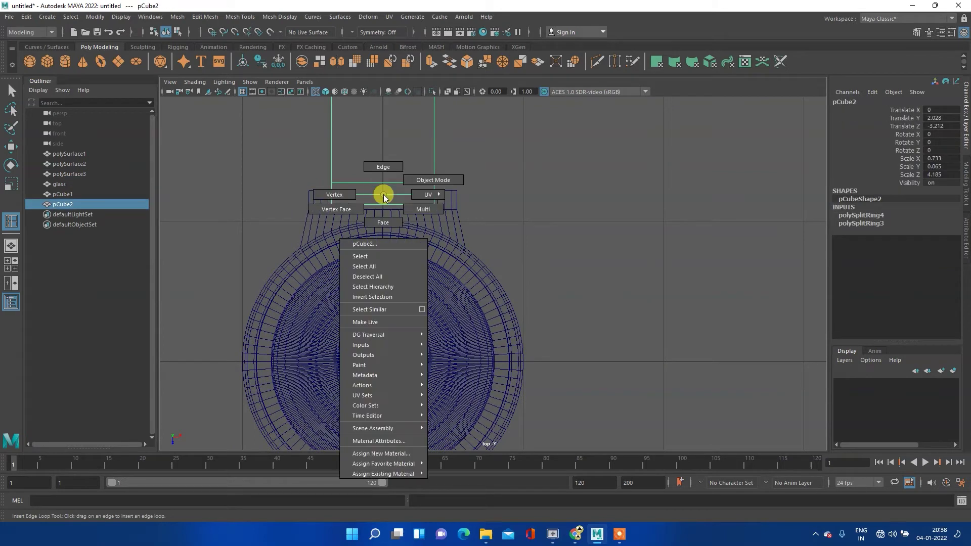
{"action": "left_click", "coordinate": [337, 196]}
{"action": "key", "text": "w"}
{"action": "left_click_drag", "start_coordinate": [293, 190], "coordinate": [450, 196]}
- Return to the four-view layout and frame the strap end in the front view
{"action": "key", "text": "space"}
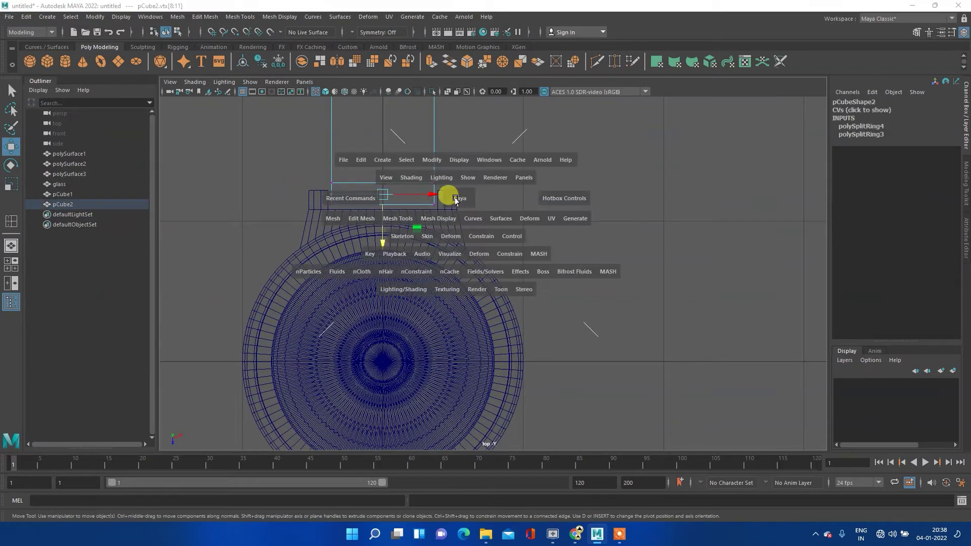
{"action": "key", "text": "space"}
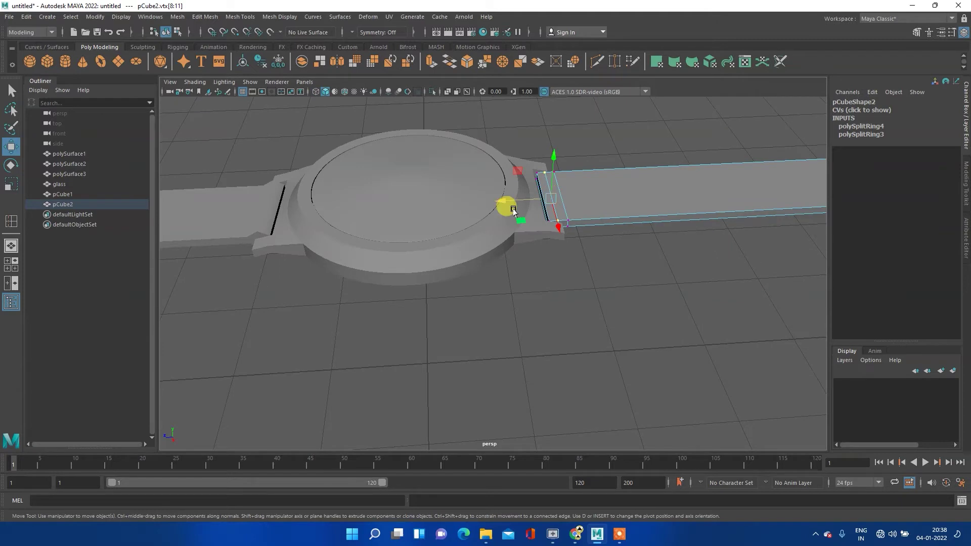
{"action": "key", "text": "space"}
{"action": "key", "text": "space"}
{"action": "scroll", "coordinate": [399, 354], "scroll_direction": "up", "scroll_amount": 1}
{"action": "scroll", "coordinate": [412, 356], "scroll_direction": "up", "scroll_amount": 4}
{"action": "mouse_move", "coordinate": [336, 369]}
{"action": "middle_mouse_down", "text": "alt"}
{"action": "mouse_move", "coordinate": [424, 297]}
{"action": "mouse_move", "coordinate": [435, 271]}
{"action": "middle_mouse_up", "text": "alt"}
{"action": "scroll", "coordinate": [449, 291], "scroll_direction": "up", "scroll_amount": 2}
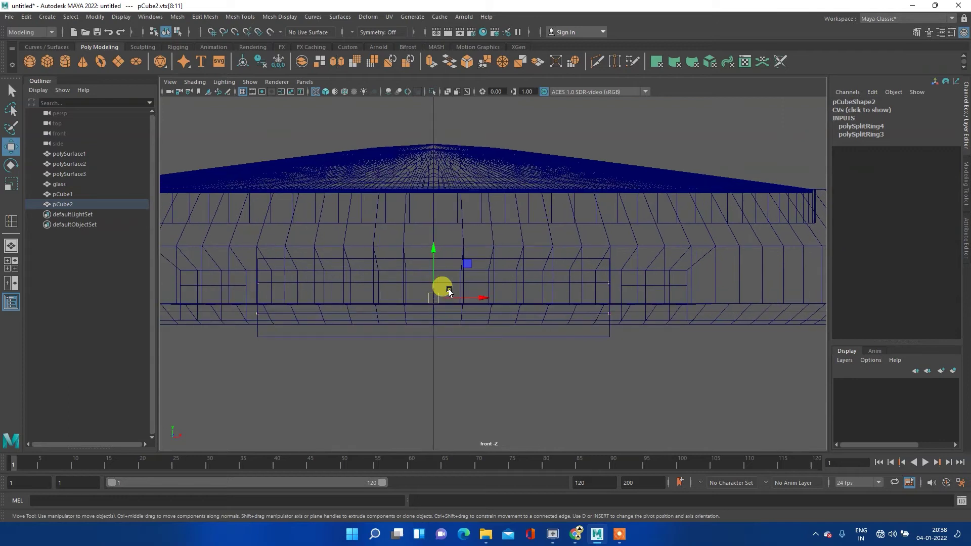
- Scale pCube2's end vertices in Y, checking in perspective and readjusting the height
{"action": "key", "text": "e"}
{"action": "key", "text": "r"}
{"action": "left_click_drag", "start_coordinate": [432, 253], "coordinate": [433, 220]}
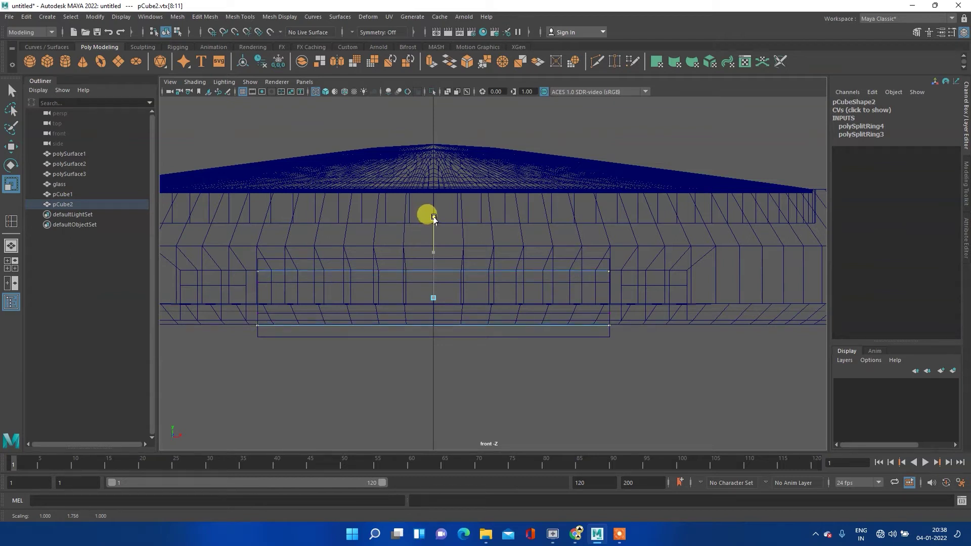
{"action": "mouse_move", "coordinate": [433, 217]}
{"action": "left_mouse_down"}
{"action": "mouse_move", "coordinate": [435, 191]}
{"action": "mouse_move", "coordinate": [450, 221]}
{"action": "left_mouse_up"}
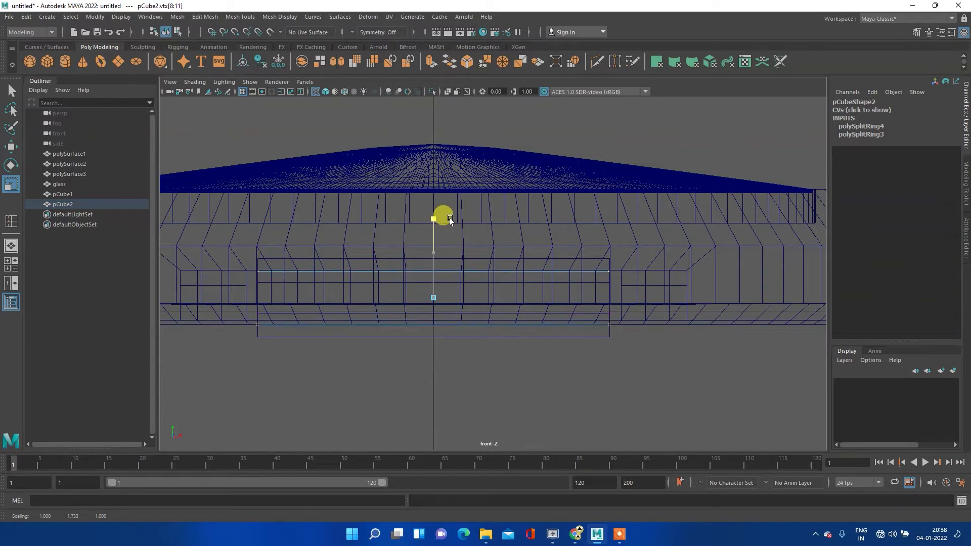
{"action": "key", "text": "space"}
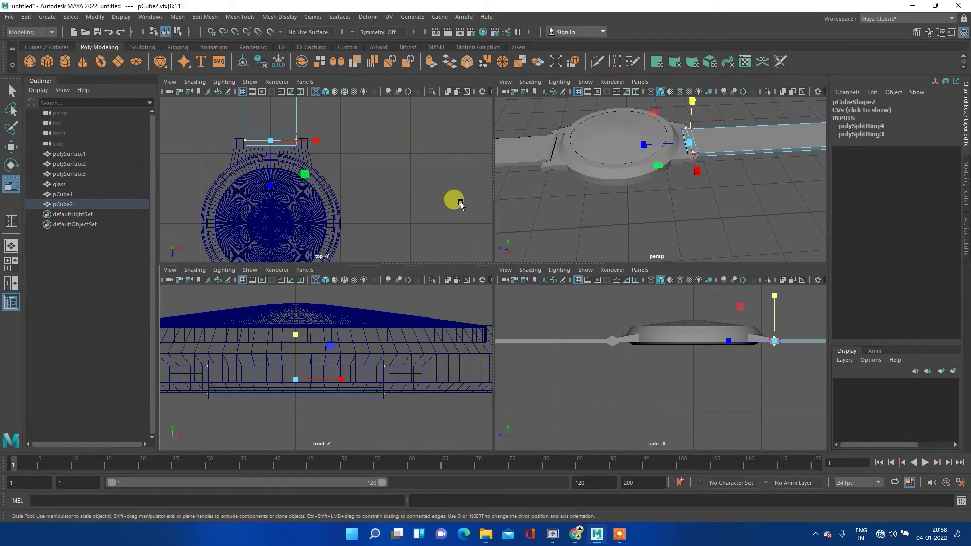
{"action": "key", "text": "space"}
{"action": "mouse_move", "coordinate": [500, 271]}
{"action": "left_mouse_down", "text": "alt"}
{"action": "mouse_move", "coordinate": [414, 239]}
{"action": "mouse_move", "coordinate": [434, 191]}
{"action": "mouse_move", "coordinate": [429, 227]}
{"action": "mouse_move", "coordinate": [377, 230]}
{"action": "mouse_move", "coordinate": [327, 262]}
{"action": "mouse_move", "coordinate": [390, 266]}
{"action": "mouse_move", "coordinate": [400, 278]}
{"action": "mouse_move", "coordinate": [412, 264]}
{"action": "left_mouse_up", "text": "alt"}
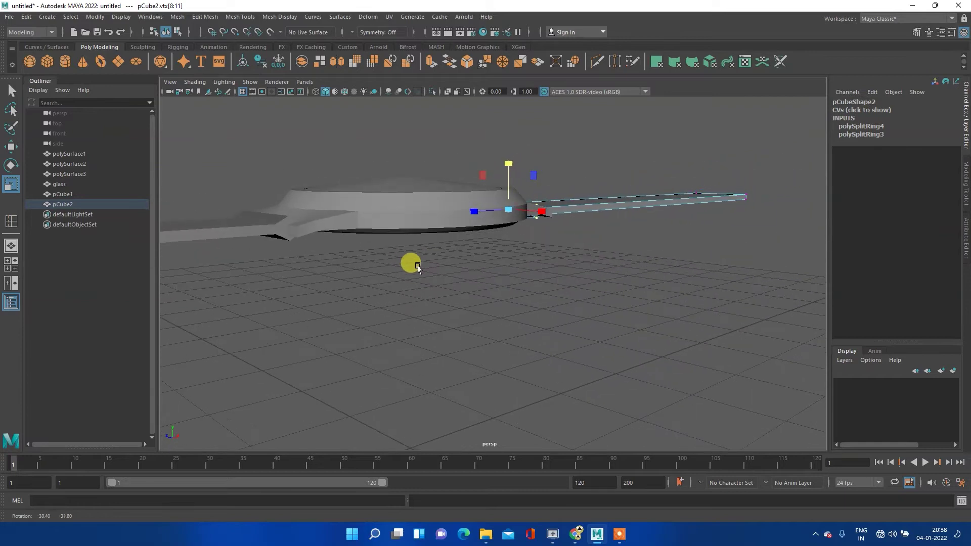
{"action": "key", "text": "space"}
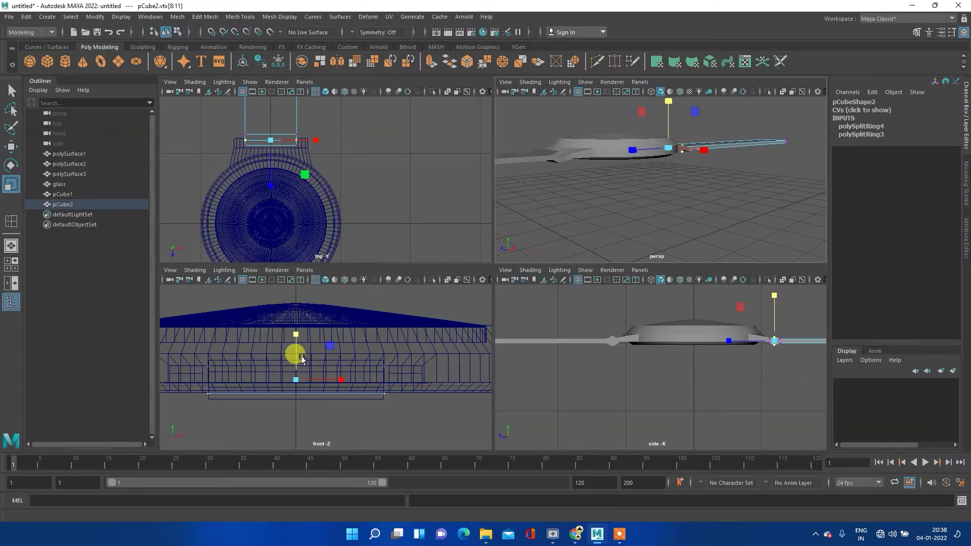
{"action": "left_click_drag", "start_coordinate": [294, 336], "coordinate": [301, 317]}
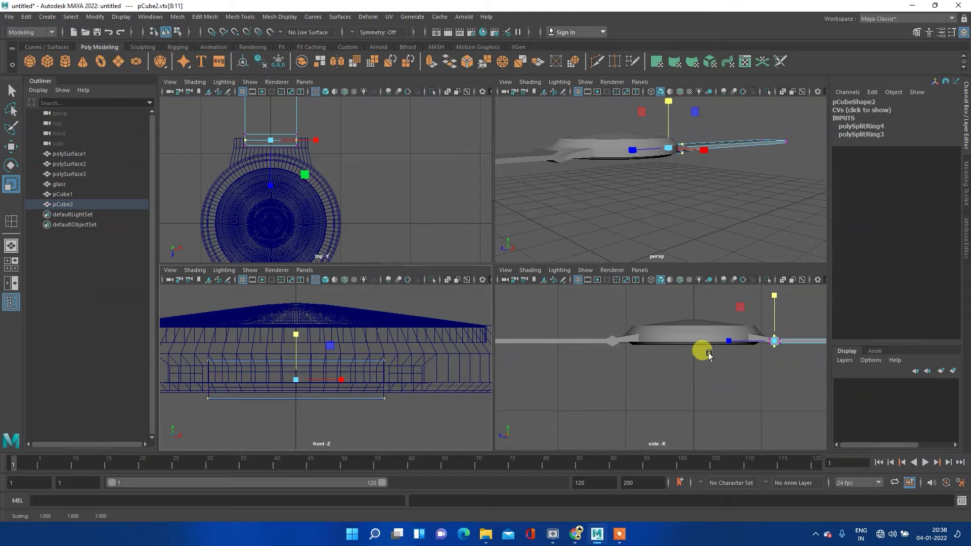
- Return pCube2 to object mode, clear the selection and frame the whole watch
{"action": "key", "text": "space"}
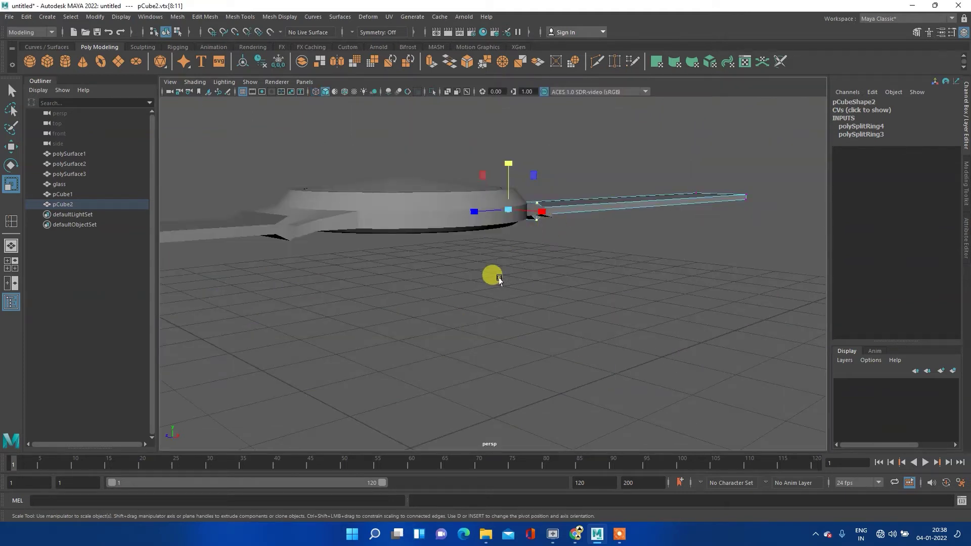
{"action": "mouse_move", "coordinate": [469, 286]}
{"action": "left_mouse_down", "text": "alt"}
{"action": "mouse_move", "coordinate": [568, 281]}
{"action": "mouse_move", "coordinate": [488, 325]}
{"action": "left_mouse_up", "text": "alt"}
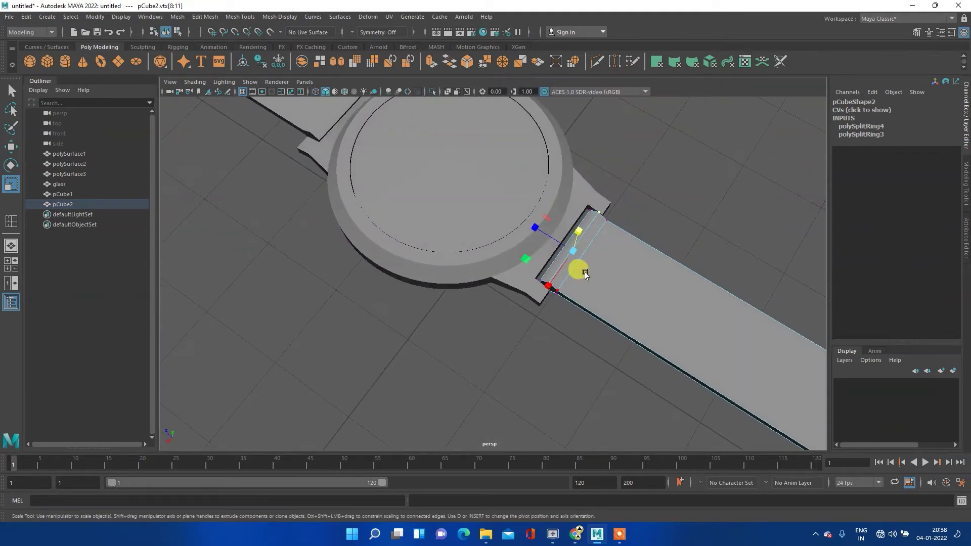
{"action": "right_click", "coordinate": [592, 257]}
{"action": "left_click", "coordinate": [627, 241]}
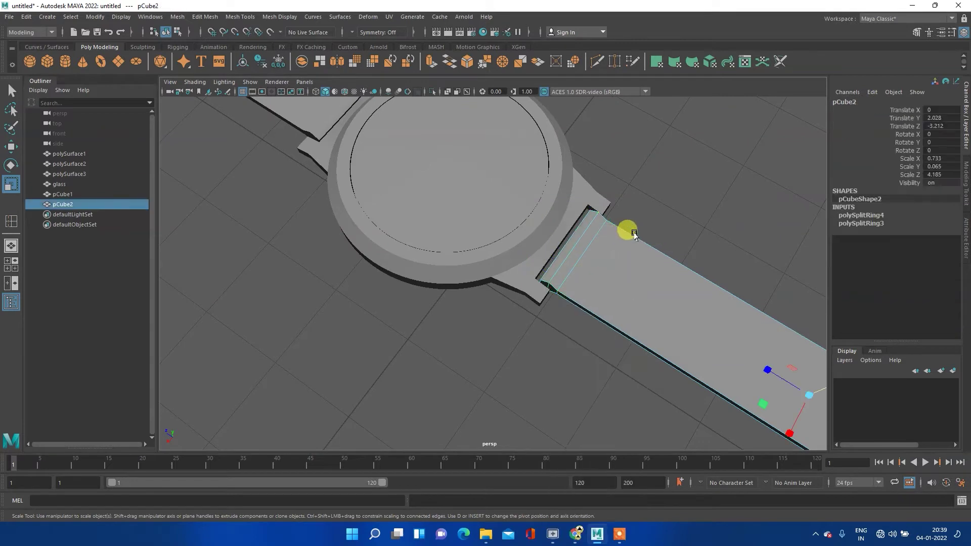
{"action": "left_click", "coordinate": [642, 217]}
{"action": "key", "text": "a"}
{"action": "mouse_move", "coordinate": [373, 330]}
{"action": "left_mouse_down", "text": "alt"}
{"action": "mouse_move", "coordinate": [457, 274]}
{"action": "mouse_move", "coordinate": [475, 284]}
{"action": "mouse_move", "coordinate": [386, 314]}
{"action": "left_mouse_up", "text": "alt"}
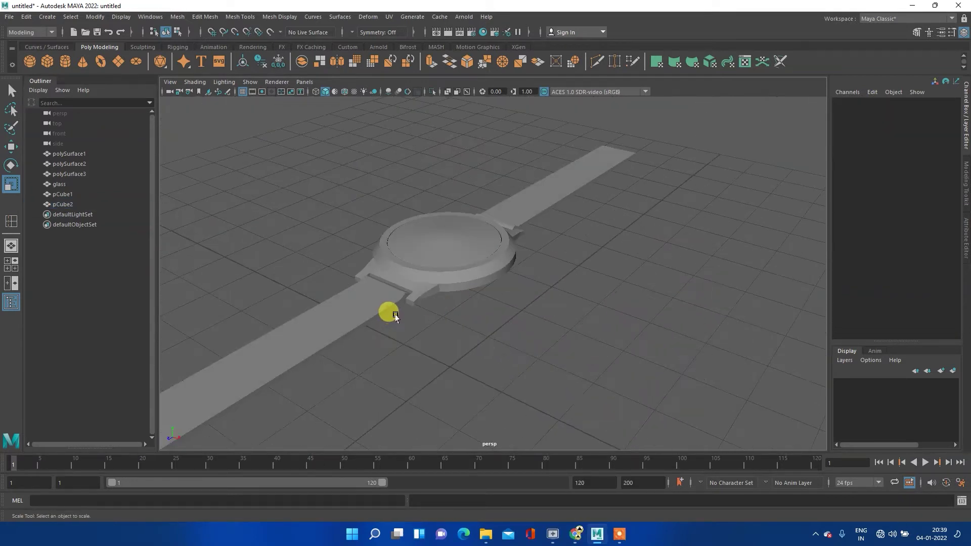
- Tumble around the watch face, dismiss the Start menu, and return to four views zoomed out
{"action": "middle_click_drag", "start_coordinate": [386, 314], "coordinate": [450, 277], "text": "alt"}
{"action": "mouse_move", "coordinate": [450, 278]}
{"action": "left_mouse_down", "text": "alt"}
{"action": "mouse_move", "coordinate": [427, 293]}
{"action": "mouse_move", "coordinate": [436, 314]}
{"action": "mouse_move", "coordinate": [458, 188]}
{"action": "mouse_move", "coordinate": [471, 295]}
{"action": "left_mouse_up", "text": "alt"}
{"action": "key", "text": "super"}
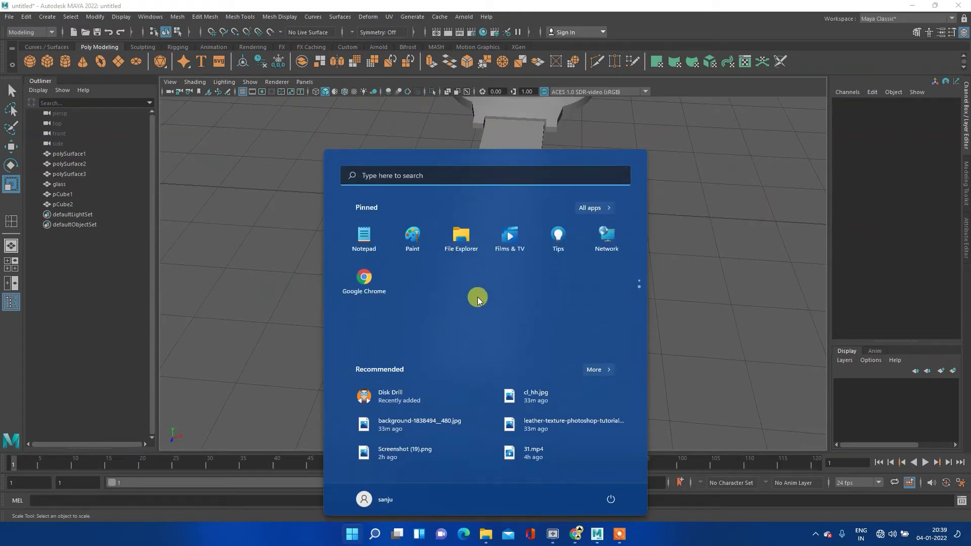
{"action": "key", "text": "super"}
{"action": "mouse_move", "coordinate": [616, 301]}
{"action": "left_mouse_down", "text": "alt"}
{"action": "mouse_move", "coordinate": [532, 332]}
{"action": "mouse_move", "coordinate": [469, 318]}
{"action": "mouse_move", "coordinate": [642, 319]}
{"action": "mouse_move", "coordinate": [503, 347]}
{"action": "mouse_move", "coordinate": [510, 337]}
{"action": "left_mouse_up", "text": "alt"}
{"action": "key", "text": "space"}
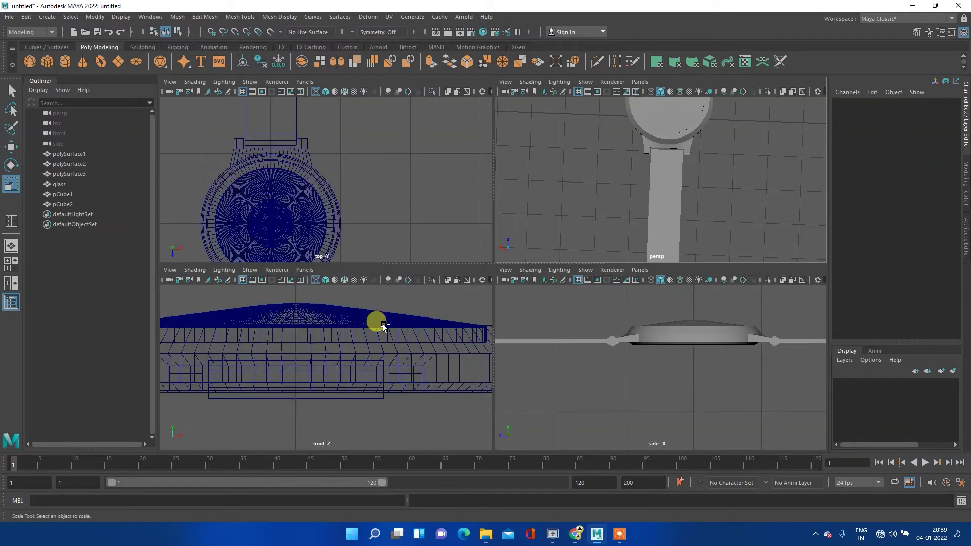
{"action": "scroll", "coordinate": [379, 324], "scroll_direction": "down", "scroll_amount": 10}
{"action": "scroll", "coordinate": [326, 174], "scroll_direction": "down", "scroll_amount": 5}
- Select the lower strap pCube1 and maximize the perspective view close in on it
{"action": "scroll", "coordinate": [326, 174], "scroll_direction": "down", "scroll_amount": 2}
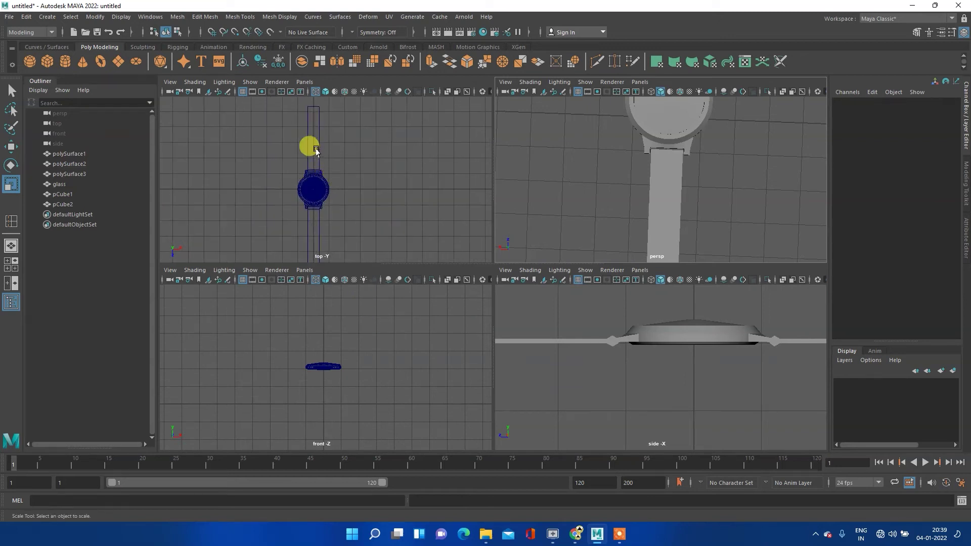
{"action": "left_click", "coordinate": [316, 150]}
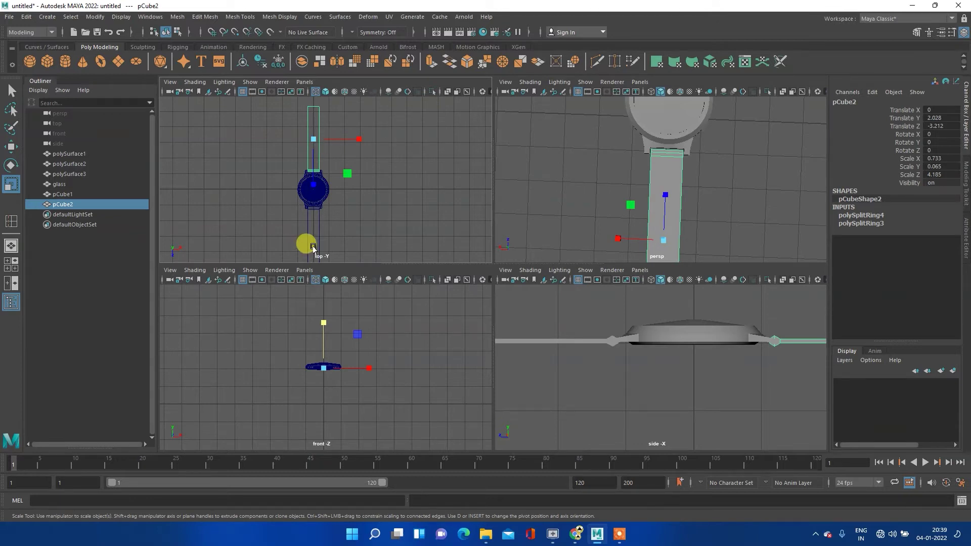
{"action": "left_click", "coordinate": [317, 235]}
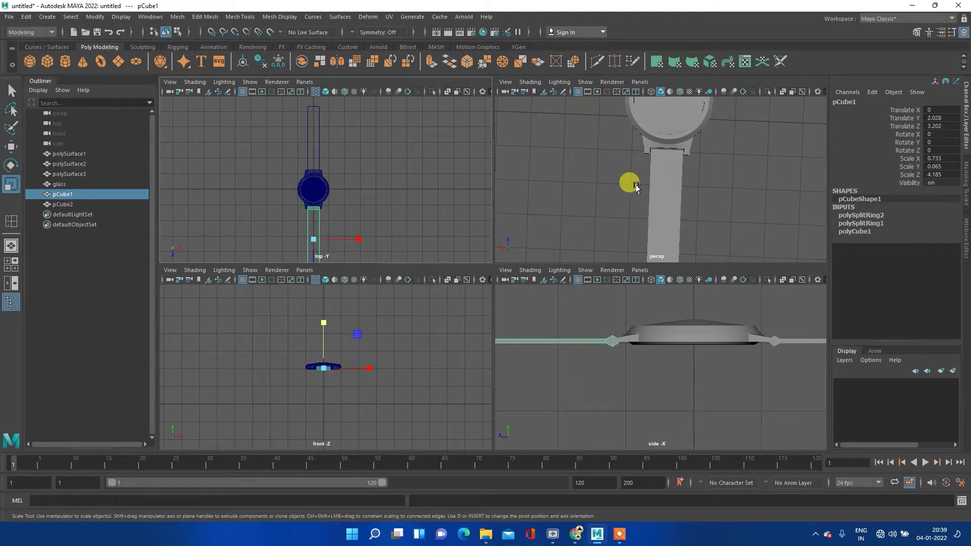
{"action": "scroll", "coordinate": [643, 182], "scroll_direction": "down", "scroll_amount": 5}
{"action": "mouse_move", "coordinate": [715, 169]}
{"action": "left_mouse_down", "text": "alt"}
{"action": "mouse_move", "coordinate": [666, 200]}
{"action": "mouse_move", "coordinate": [615, 200]}
{"action": "mouse_move", "coordinate": [553, 232]}
{"action": "mouse_move", "coordinate": [650, 213]}
{"action": "mouse_move", "coordinate": [711, 186]}
{"action": "mouse_move", "coordinate": [645, 163]}
{"action": "mouse_move", "coordinate": [615, 108]}
{"action": "mouse_move", "coordinate": [661, 160]}
{"action": "mouse_move", "coordinate": [651, 161]}
{"action": "left_mouse_up", "text": "alt"}
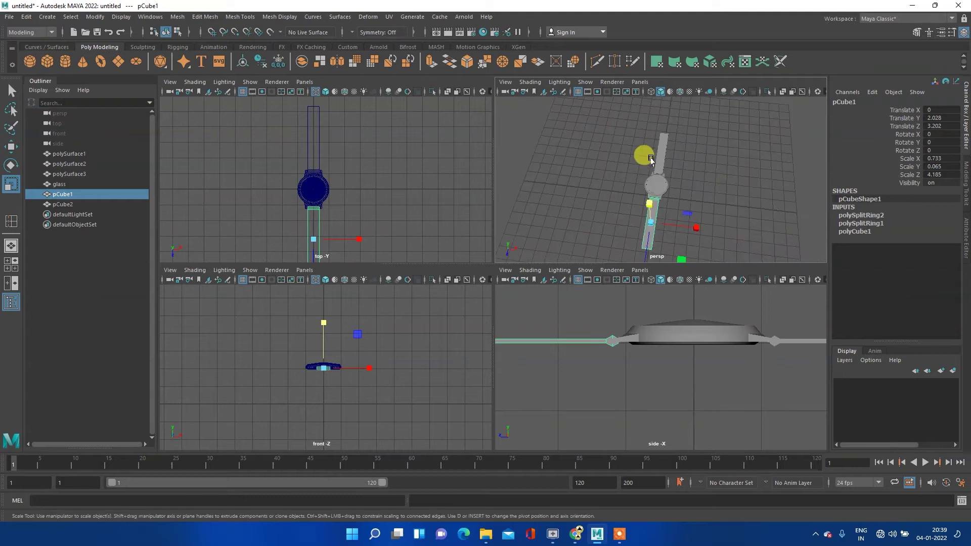
{"action": "key", "text": "space"}
{"action": "scroll", "coordinate": [494, 319], "scroll_direction": "up", "scroll_amount": 3}
{"action": "scroll", "coordinate": [501, 347], "scroll_direction": "up", "scroll_amount": 2}
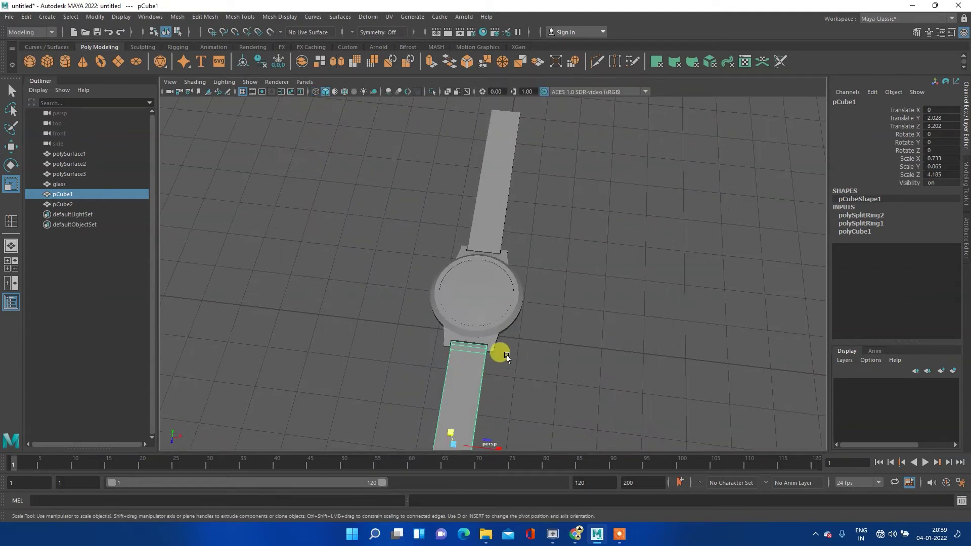
{"action": "mouse_move", "coordinate": [505, 365]}
{"action": "left_mouse_down", "text": "alt"}
{"action": "mouse_move", "coordinate": [531, 206]}
{"action": "mouse_move", "coordinate": [536, 275]}
{"action": "mouse_move", "coordinate": [601, 242]}
{"action": "left_mouse_up", "text": "alt"}
{"action": "left_click_drag", "start_coordinate": [587, 240], "coordinate": [533, 264], "text": "alt"}
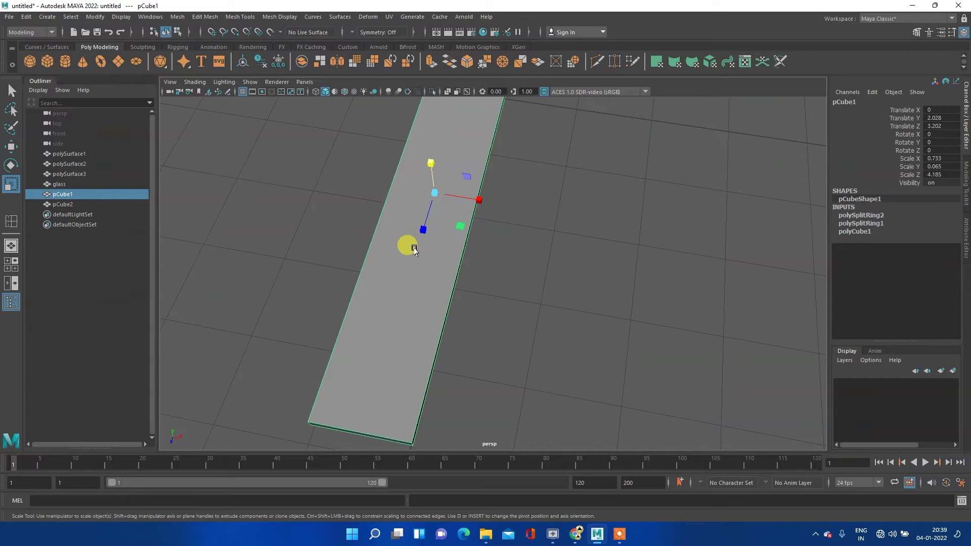
- Toggle pCube1 between unsmoothed (1) and smooth mesh preview (3), ending smoothed
{"action": "key", "text": "1"}
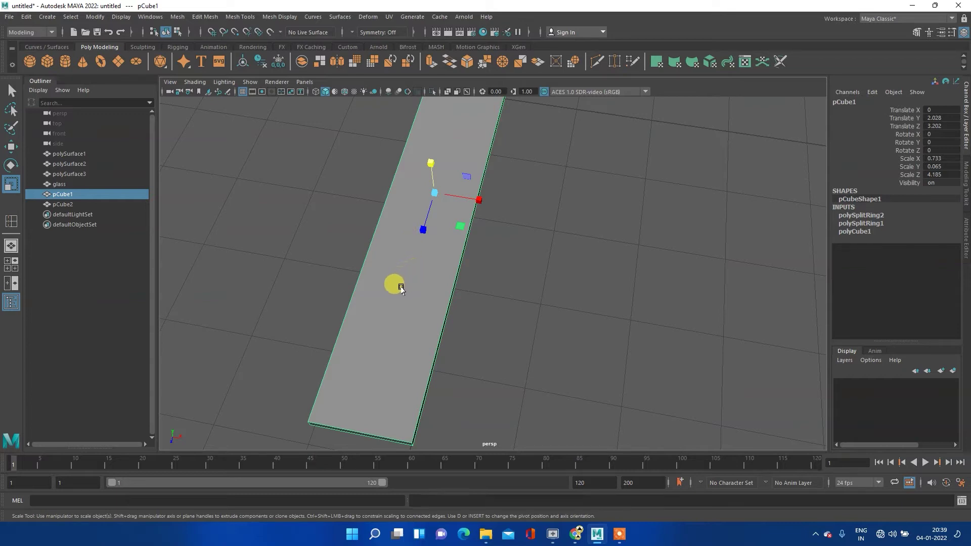
{"action": "scroll", "coordinate": [495, 271], "scroll_direction": "down", "scroll_amount": 3}
{"action": "key", "text": "1"}
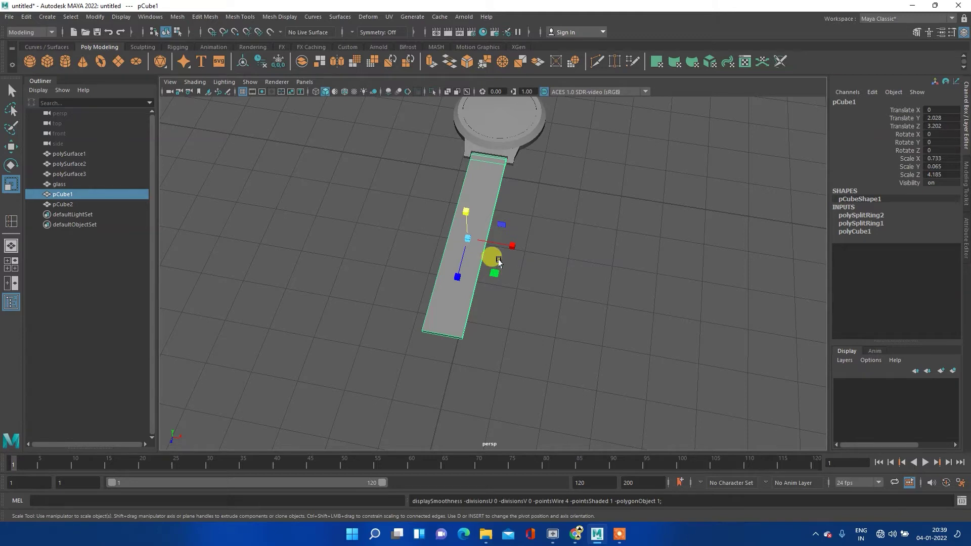
{"action": "key", "text": "3"}
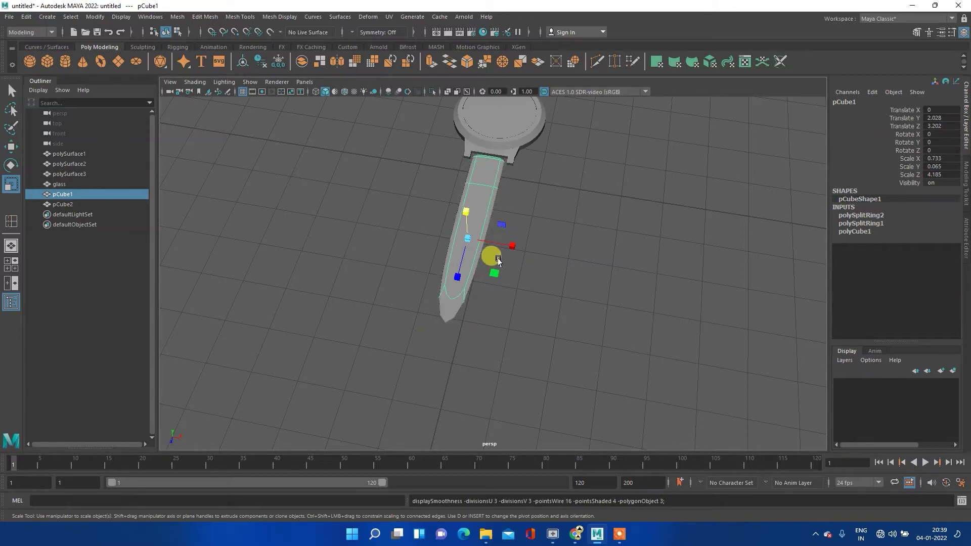
{"action": "key", "text": "1"}
{"action": "key", "text": "3"}
{"action": "key", "text": "1"}
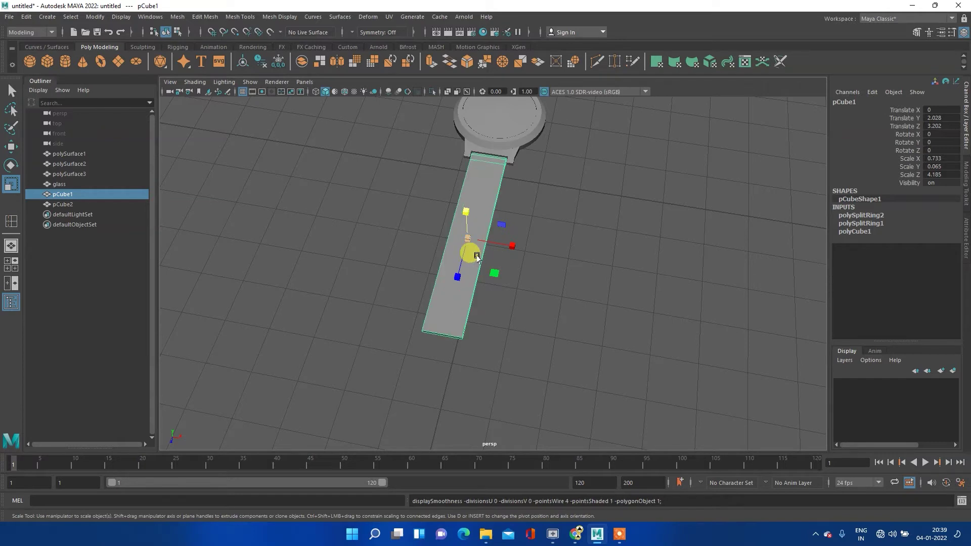
{"action": "key", "text": "3"}
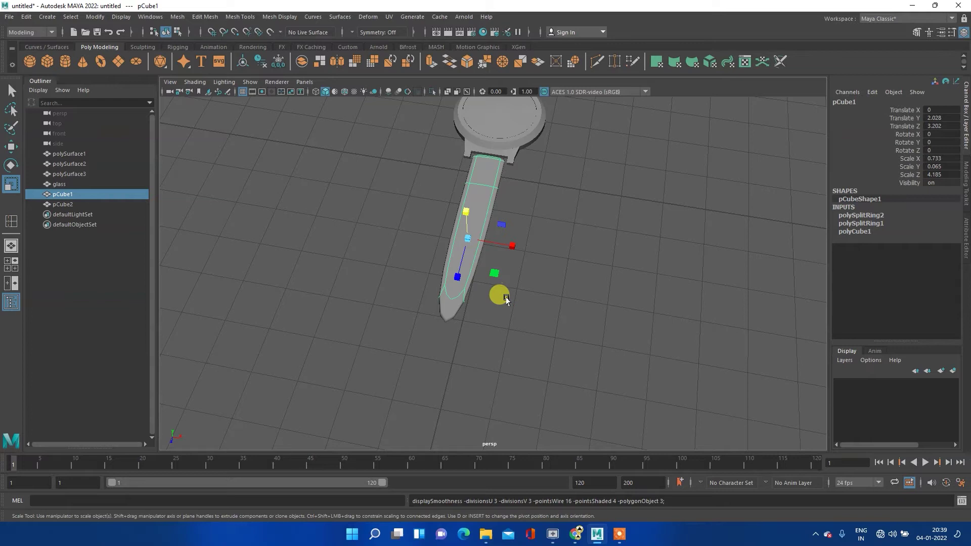
- Orbit around the smoothed strap's pointed end and bring up its component selection options
{"action": "mouse_move", "coordinate": [546, 277]}
{"action": "left_mouse_down", "text": "alt"}
{"action": "mouse_move", "coordinate": [470, 273]}
{"action": "mouse_move", "coordinate": [509, 159]}
{"action": "left_mouse_up", "text": "alt"}
{"action": "middle_click_drag", "start_coordinate": [473, 145], "coordinate": [542, 297], "text": "alt"}
{"action": "mouse_move", "coordinate": [542, 298]}
{"action": "right_mouse_down", "text": "alt"}
{"action": "mouse_move", "coordinate": [525, 239]}
{"action": "mouse_move", "coordinate": [441, 241]}
{"action": "right_mouse_up", "text": "alt"}
{"action": "mouse_move", "coordinate": [442, 242]}
{"action": "left_mouse_down", "text": "alt"}
{"action": "mouse_move", "coordinate": [466, 238]}
{"action": "mouse_move", "coordinate": [478, 249]}
{"action": "left_mouse_up", "text": "alt"}
{"action": "mouse_move", "coordinate": [478, 249]}
{"action": "right_mouse_down", "text": "alt"}
{"action": "mouse_move", "coordinate": [416, 236]}
{"action": "mouse_move", "coordinate": [575, 239]}
{"action": "mouse_move", "coordinate": [535, 253]}
{"action": "right_mouse_up", "text": "alt"}
{"action": "mouse_move", "coordinate": [535, 253]}
{"action": "middle_mouse_down", "text": "alt"}
{"action": "mouse_move", "coordinate": [461, 299]}
{"action": "mouse_move", "coordinate": [452, 289]}
{"action": "middle_mouse_up", "text": "alt"}
{"action": "scroll", "coordinate": [457, 279], "scroll_direction": "down", "scroll_amount": 5}
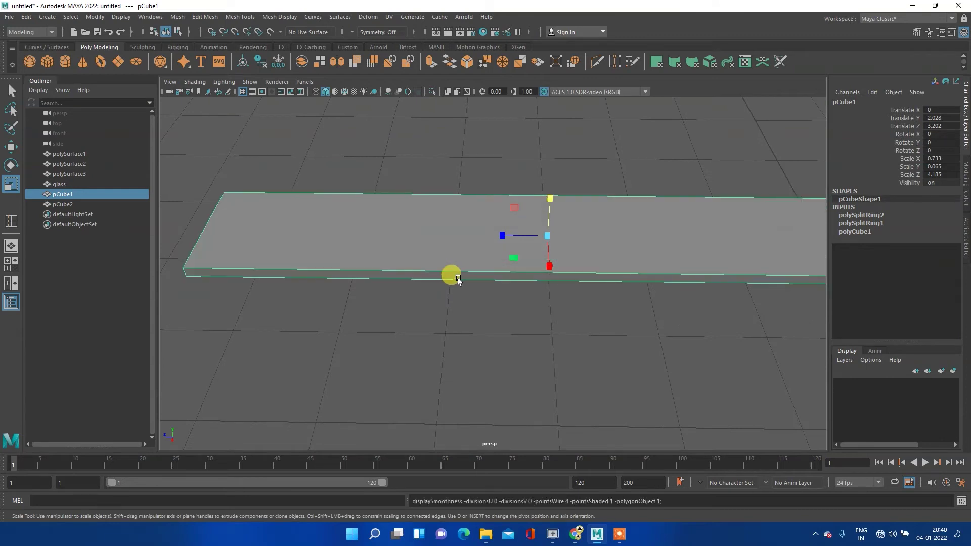
{"action": "mouse_move", "coordinate": [353, 265]}
{"action": "left_mouse_down", "text": "alt"}
{"action": "mouse_move", "coordinate": [399, 273]}
{"action": "mouse_move", "coordinate": [378, 260]}
{"action": "left_mouse_up", "text": "alt"}
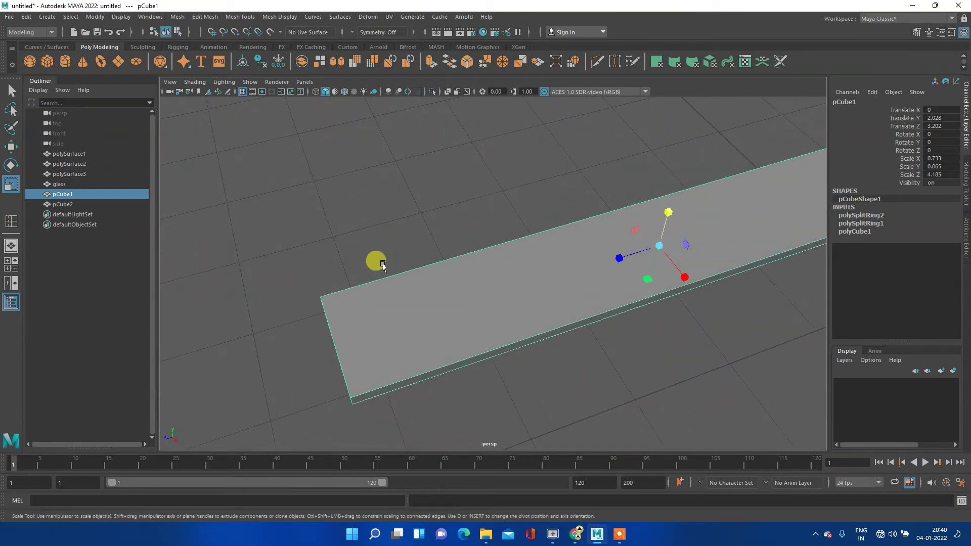
{"action": "right_click_drag", "start_coordinate": [396, 294], "coordinate": [373, 276]}
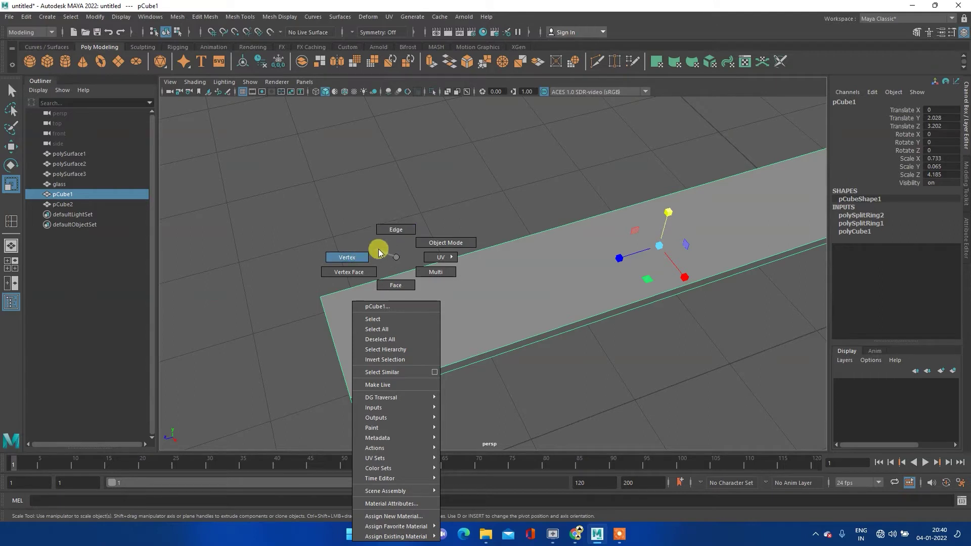
- Insert an edge loop across the strap plank near its free end
{"action": "right_click_drag", "start_coordinate": [360, 258], "coordinate": [396, 259]}
{"action": "right_click_drag", "start_coordinate": [479, 281], "coordinate": [419, 293], "text": "shift"}
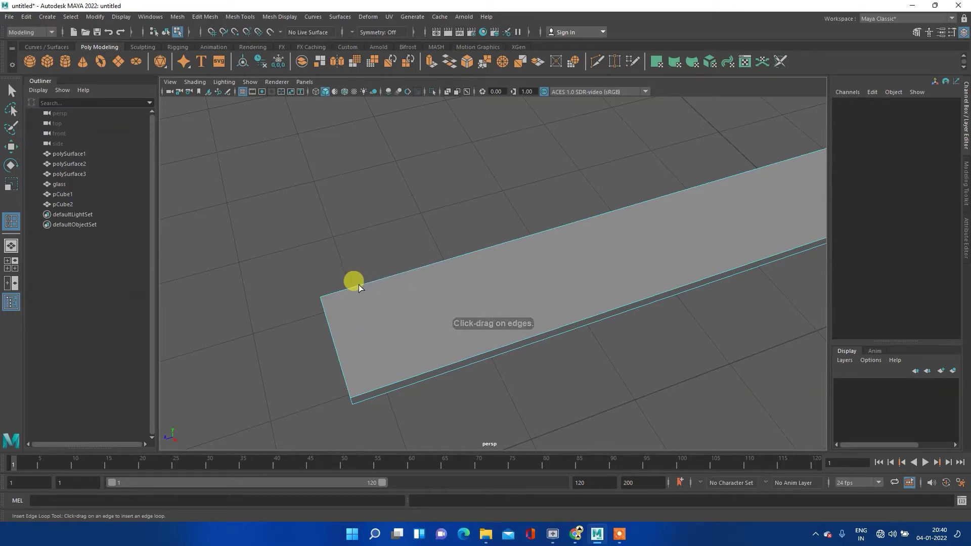
{"action": "left_click_drag", "start_coordinate": [353, 287], "coordinate": [372, 291]}
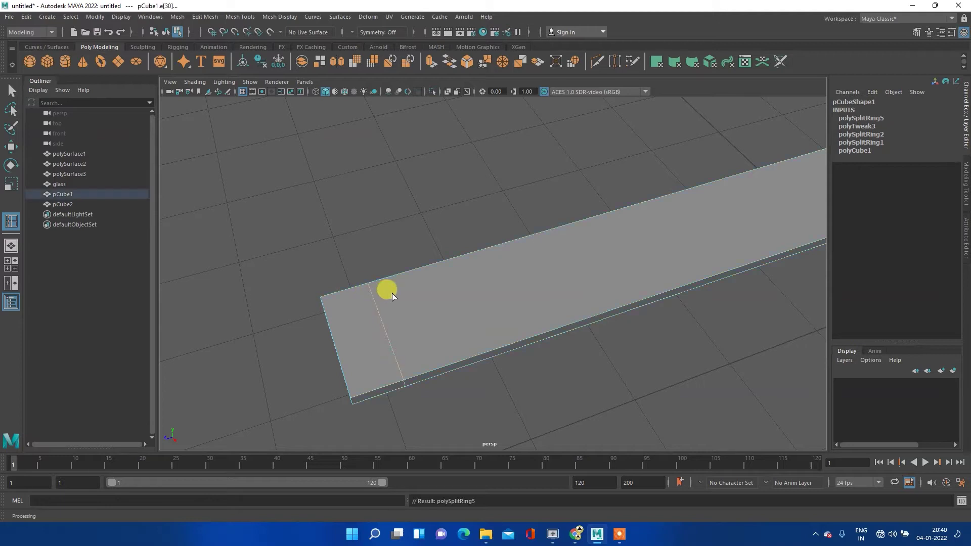
- Preview the strap smoothed, orbit to inspect its end at the watch, then unsmooth it
{"action": "key", "text": "3"}
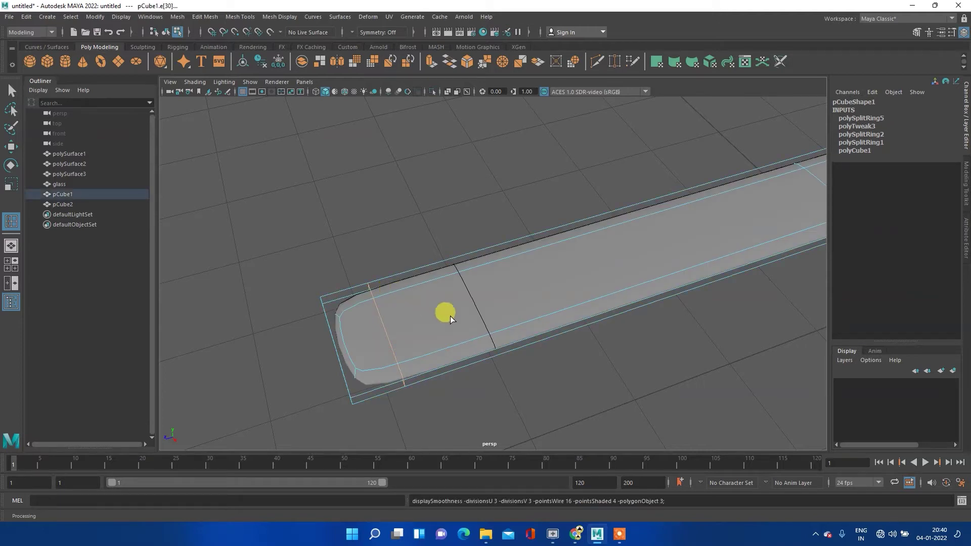
{"action": "mouse_move", "coordinate": [655, 282]}
{"action": "left_mouse_down", "text": "alt"}
{"action": "mouse_move", "coordinate": [314, 310]}
{"action": "mouse_move", "coordinate": [394, 308]}
{"action": "mouse_move", "coordinate": [373, 276]}
{"action": "left_mouse_up", "text": "alt"}
{"action": "mouse_move", "coordinate": [373, 276]}
{"action": "middle_mouse_down", "text": "alt"}
{"action": "mouse_move", "coordinate": [644, 269]}
{"action": "mouse_move", "coordinate": [819, 246]}
{"action": "mouse_move", "coordinate": [627, 289]}
{"action": "mouse_move", "coordinate": [696, 268]}
{"action": "mouse_move", "coordinate": [525, 323]}
{"action": "middle_mouse_up", "text": "alt"}
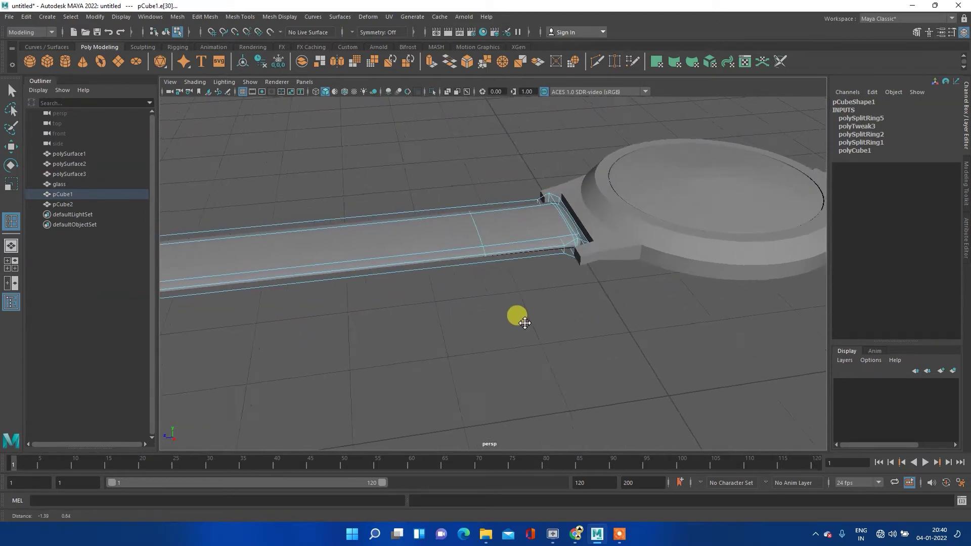
{"action": "right_click_drag", "start_coordinate": [524, 323], "coordinate": [505, 326], "text": "shift"}
{"action": "key", "text": "1"}
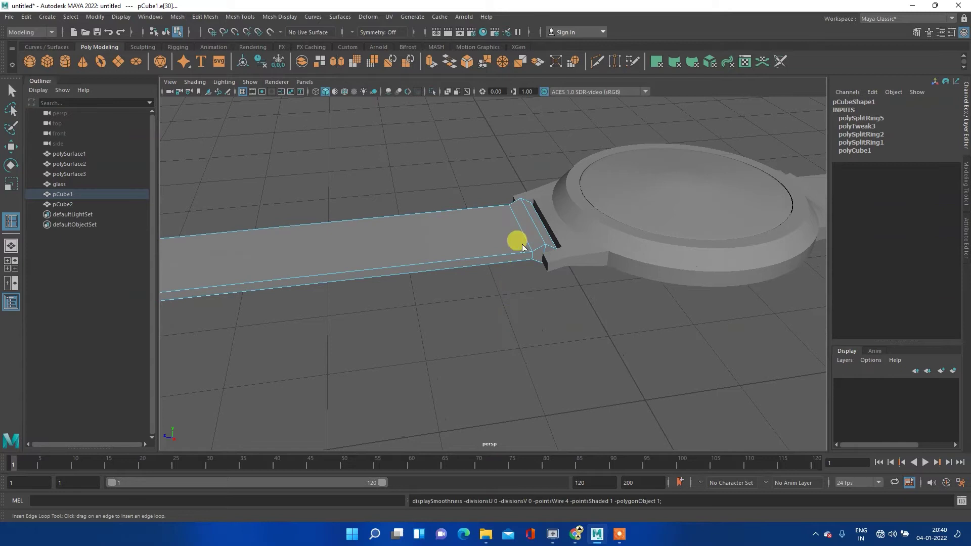
- Zoom in and try an extra loop beside the lug slot, then undo it
{"action": "scroll", "coordinate": [523, 247], "scroll_direction": "up", "scroll_amount": 2}
{"action": "scroll", "coordinate": [546, 205], "scroll_direction": "up", "scroll_amount": 2}
{"action": "scroll", "coordinate": [520, 253], "scroll_direction": "up", "scroll_amount": 2}
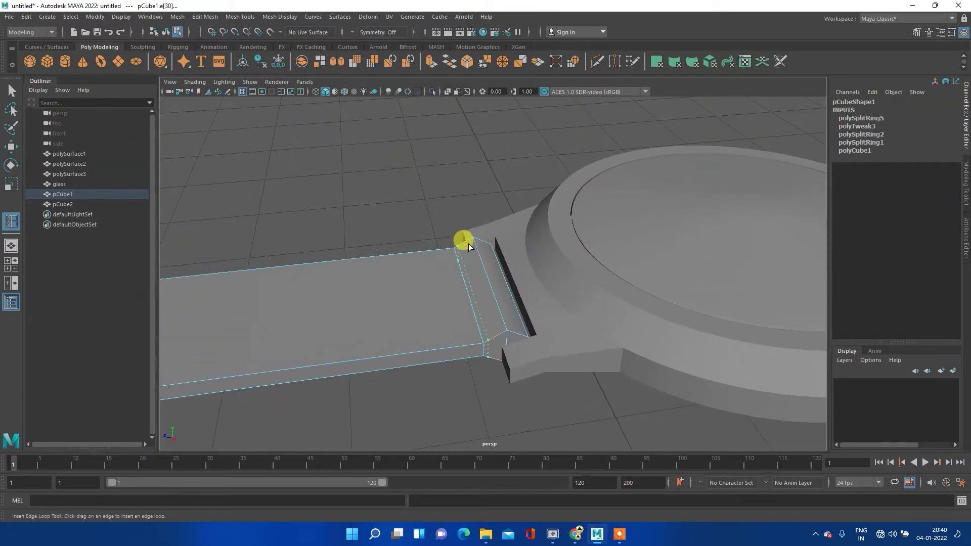
{"action": "left_click_drag", "start_coordinate": [470, 244], "coordinate": [478, 247]}
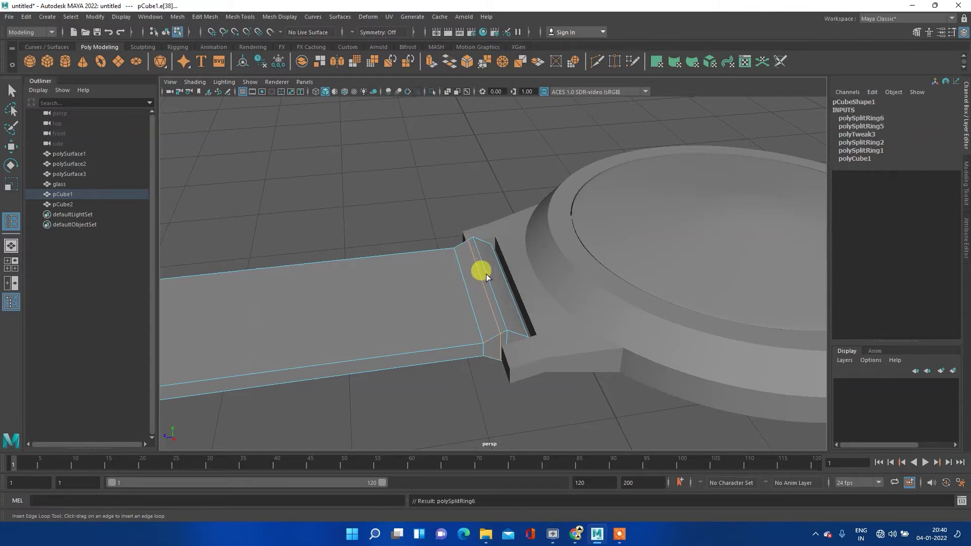
{"action": "key", "text": "ctrl+z"}
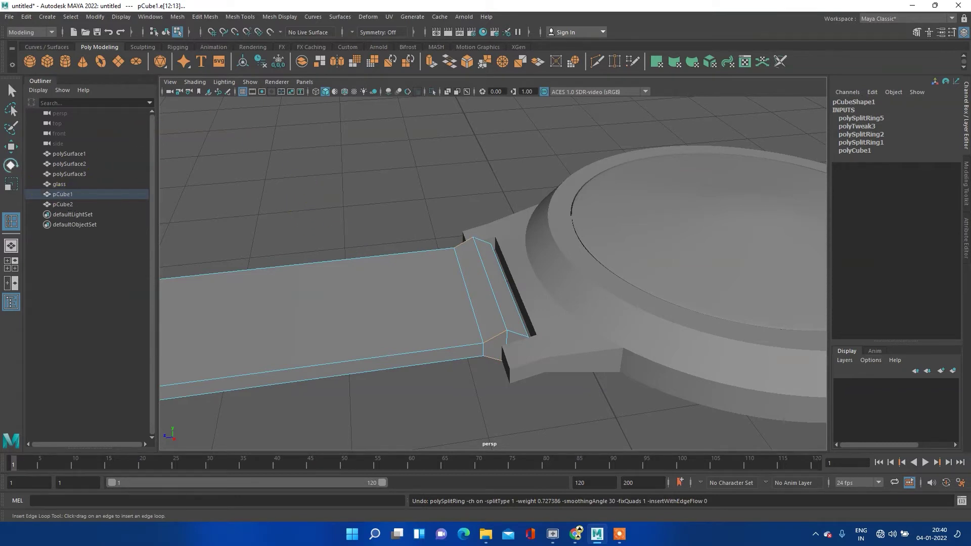
{"action": "double_click", "coordinate": [11, 221]}
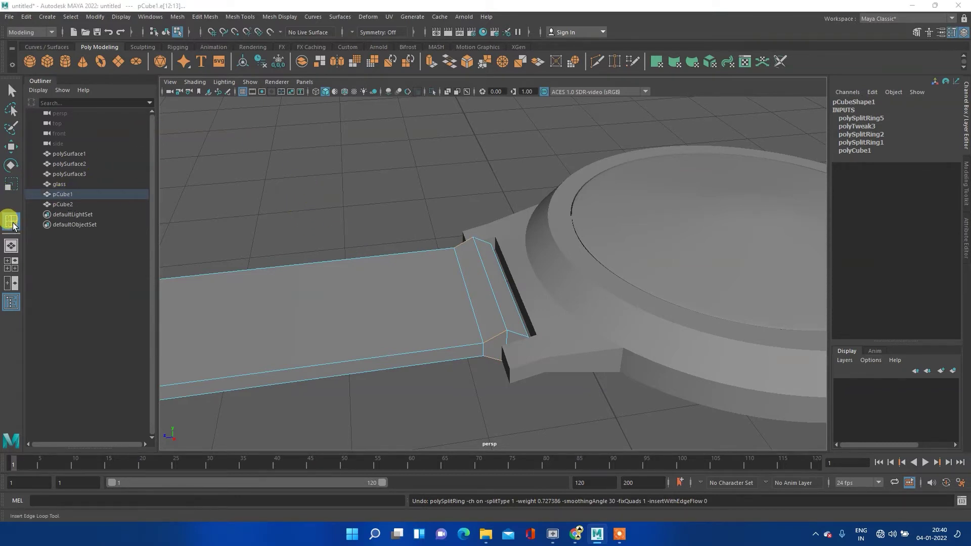
- Add multiple closely spaced edge loops across the strap's beveled end by the lug slot
{"action": "left_click", "coordinate": [107, 129]}
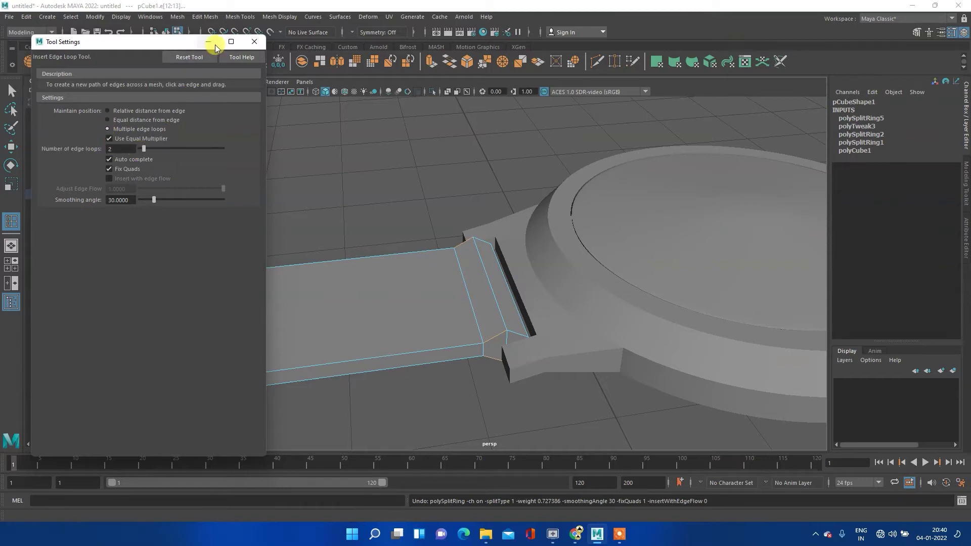
{"action": "left_click", "coordinate": [448, 251]}
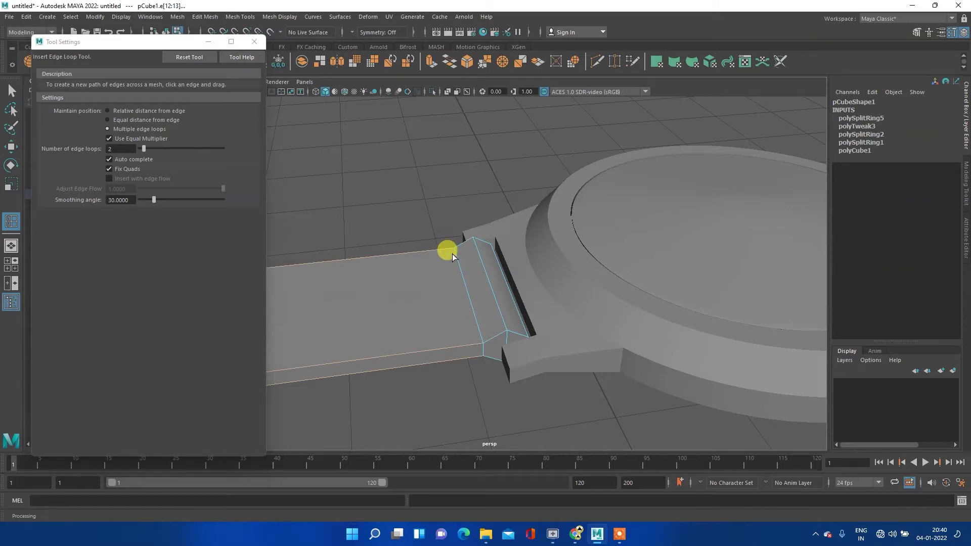
{"action": "key", "text": "ctrl+z"}
{"action": "mouse_move", "coordinate": [458, 245]}
{"action": "left_mouse_down"}
{"action": "mouse_move", "coordinate": [466, 254]}
{"action": "mouse_move", "coordinate": [482, 247]}
{"action": "left_mouse_up"}
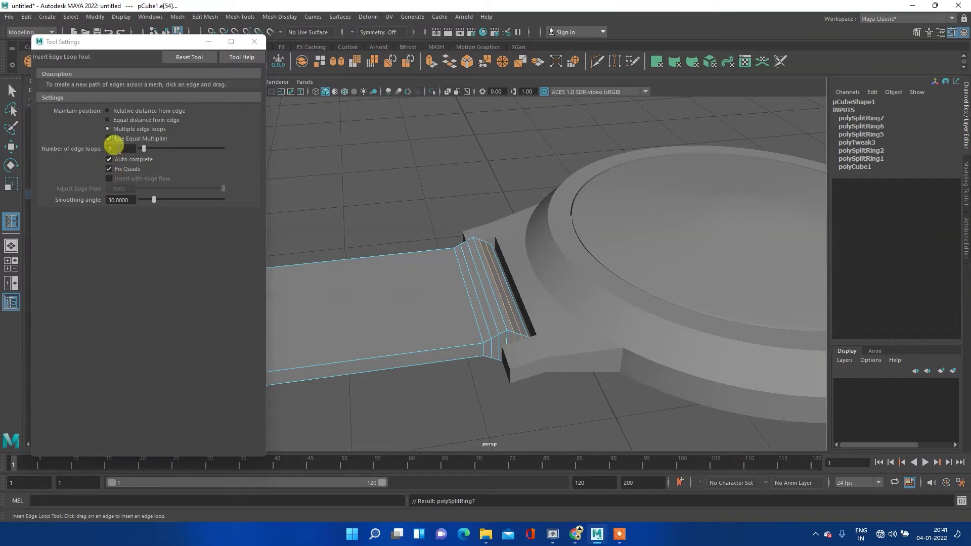
- With edge loop settings reset to defaults, add one more loop and check the smoothed strap
{"action": "left_click", "coordinate": [189, 57]}
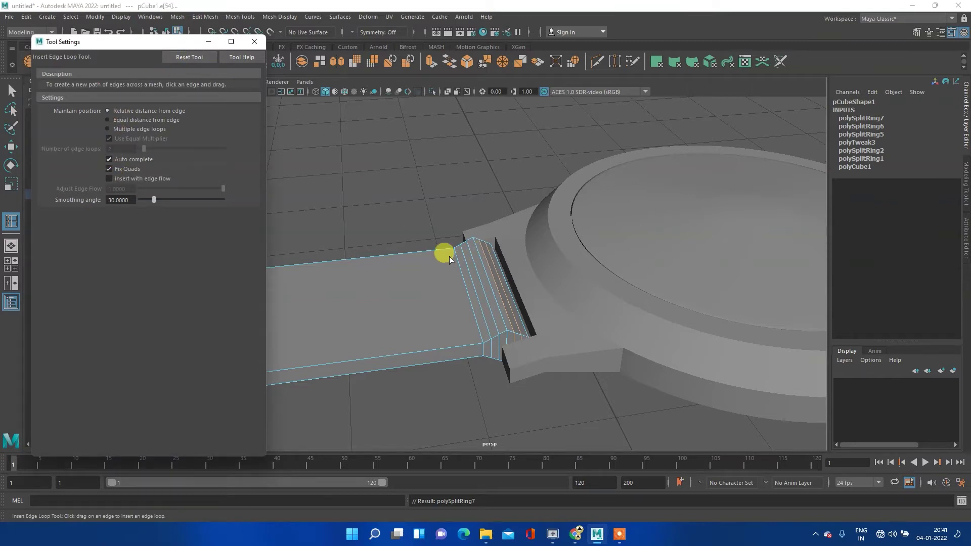
{"action": "left_click_drag", "start_coordinate": [444, 249], "coordinate": [459, 274]}
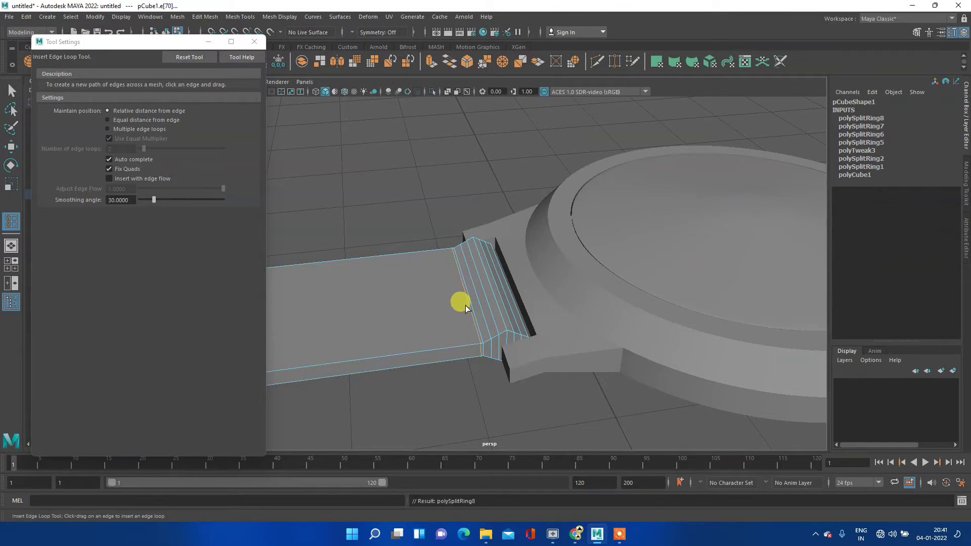
{"action": "key", "text": "3"}
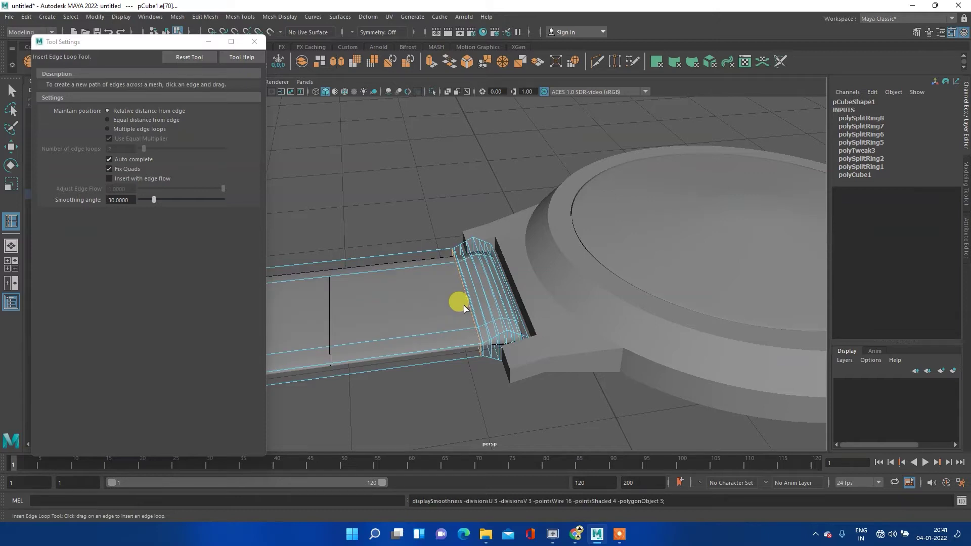
{"action": "left_click", "coordinate": [252, 45]}
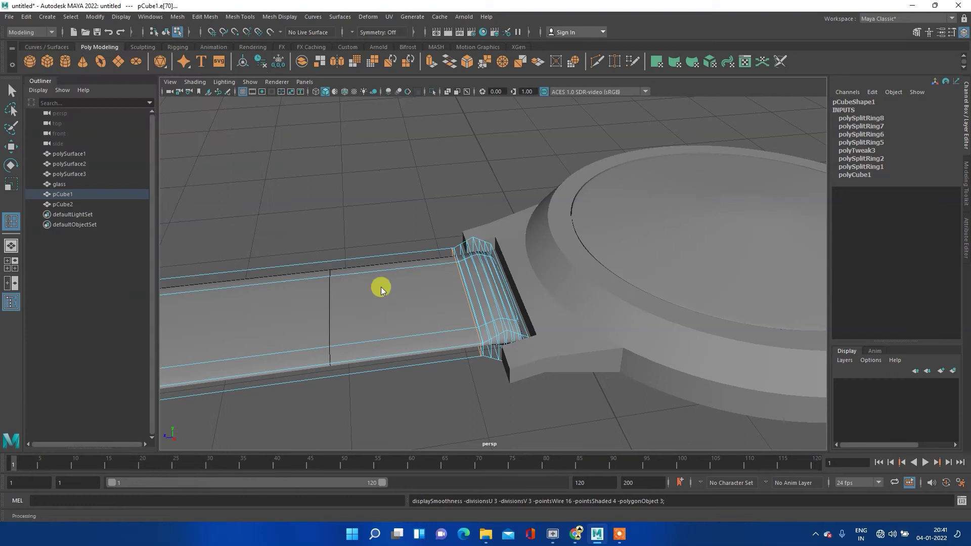
{"action": "right_click_drag", "start_coordinate": [381, 287], "coordinate": [414, 242]}
{"action": "mouse_move", "coordinate": [386, 402]}
{"action": "left_mouse_down", "text": "alt"}
{"action": "mouse_move", "coordinate": [371, 369]}
{"action": "mouse_move", "coordinate": [379, 388]}
{"action": "mouse_move", "coordinate": [391, 313]}
{"action": "mouse_move", "coordinate": [344, 309]}
{"action": "mouse_move", "coordinate": [416, 298]}
{"action": "mouse_move", "coordinate": [354, 295]}
{"action": "mouse_move", "coordinate": [325, 310]}
{"action": "mouse_move", "coordinate": [375, 310]}
{"action": "mouse_move", "coordinate": [402, 339]}
{"action": "mouse_move", "coordinate": [396, 301]}
{"action": "mouse_move", "coordinate": [414, 182]}
{"action": "mouse_move", "coordinate": [402, 344]}
{"action": "mouse_move", "coordinate": [386, 347]}
{"action": "left_mouse_up", "text": "alt"}
- Select the strap piece and look down at it and the lug
{"action": "scroll", "coordinate": [465, 318], "scroll_direction": "up", "scroll_amount": 3}
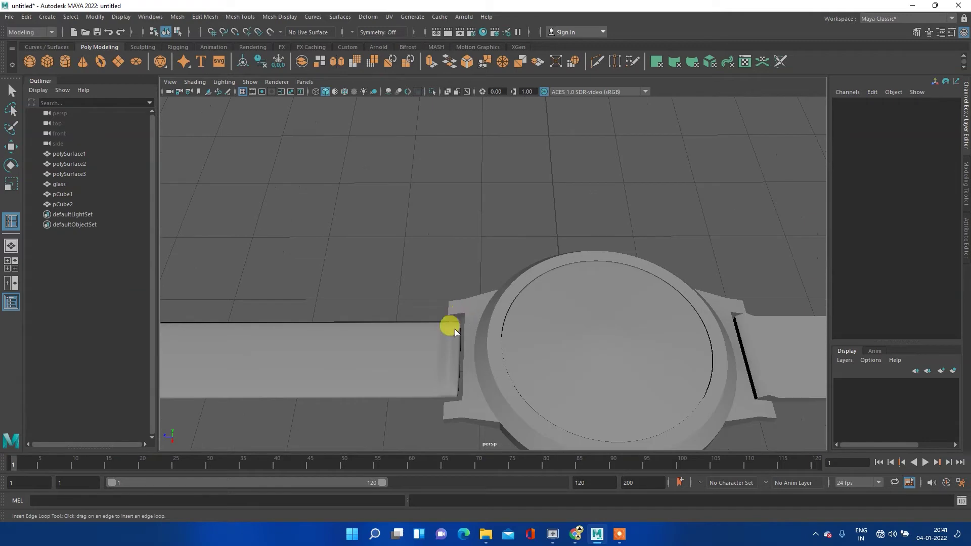
{"action": "scroll", "coordinate": [434, 282], "scroll_direction": "up", "scroll_amount": 1}
{"action": "scroll", "coordinate": [445, 267], "scroll_direction": "up", "scroll_amount": 1}
{"action": "scroll", "coordinate": [445, 266], "scroll_direction": "up", "scroll_amount": 3}
{"action": "scroll", "coordinate": [445, 266], "scroll_direction": "down", "scroll_amount": 3}
{"action": "scroll", "coordinate": [430, 253], "scroll_direction": "down", "scroll_amount": 3}
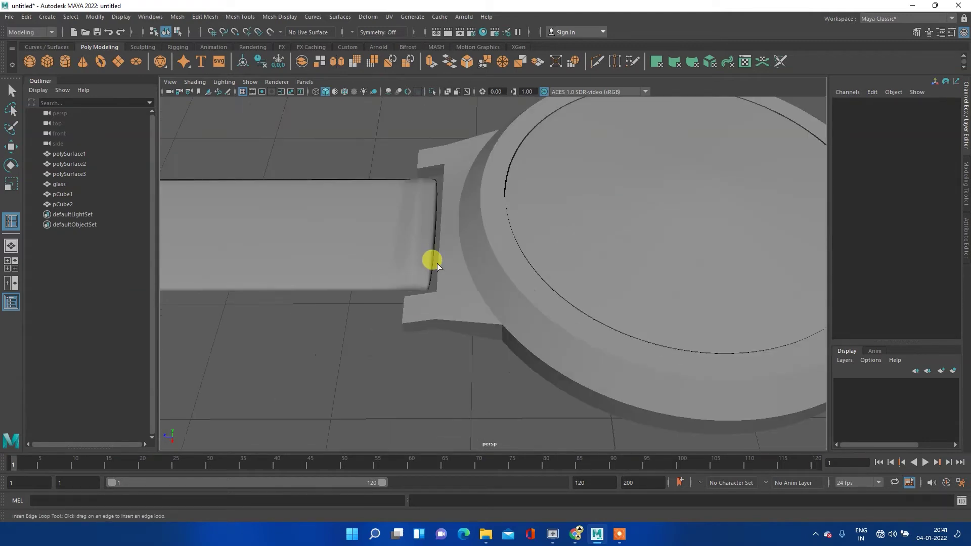
{"action": "left_click", "coordinate": [418, 241]}
{"action": "left_click_drag", "start_coordinate": [415, 239], "coordinate": [412, 246], "text": "alt"}
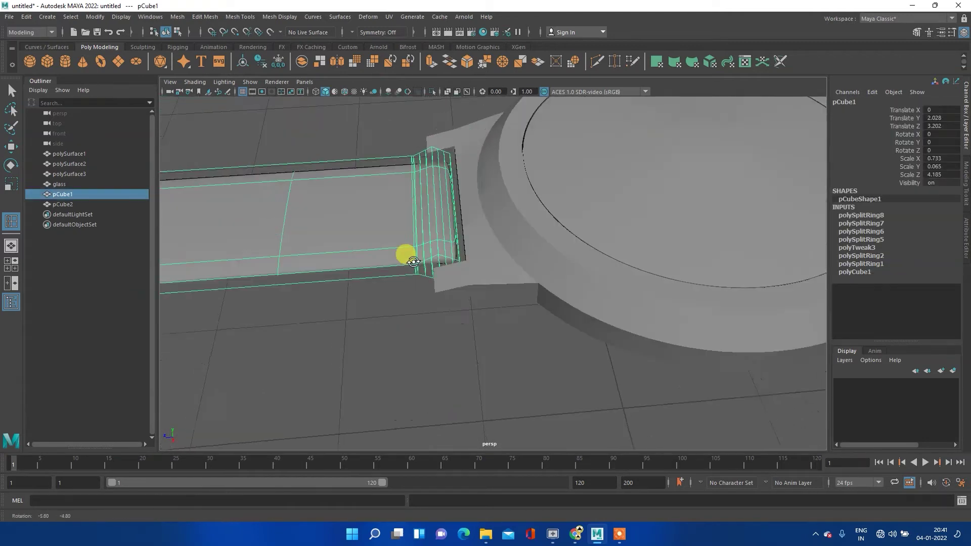
{"action": "mouse_move", "coordinate": [420, 242]}
{"action": "right_mouse_down", "text": "shift"}
{"action": "mouse_move", "coordinate": [426, 189]}
{"action": "mouse_move", "coordinate": [468, 168]}
{"action": "right_mouse_up", "text": "shift"}
- Reselect the strap and frame its end at the clamp up close
{"action": "left_click", "coordinate": [408, 175]}
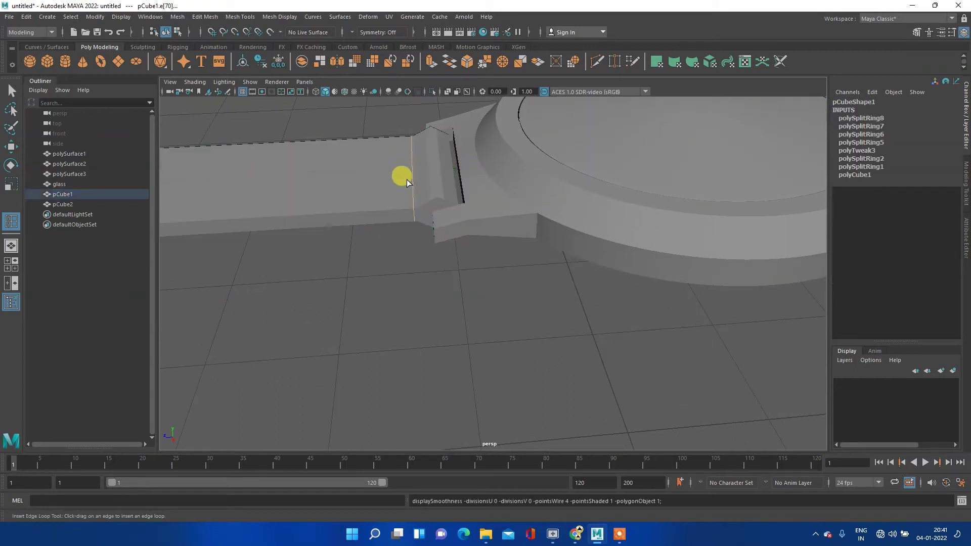
{"action": "left_click", "coordinate": [433, 250]}
{"action": "left_click", "coordinate": [433, 195]}
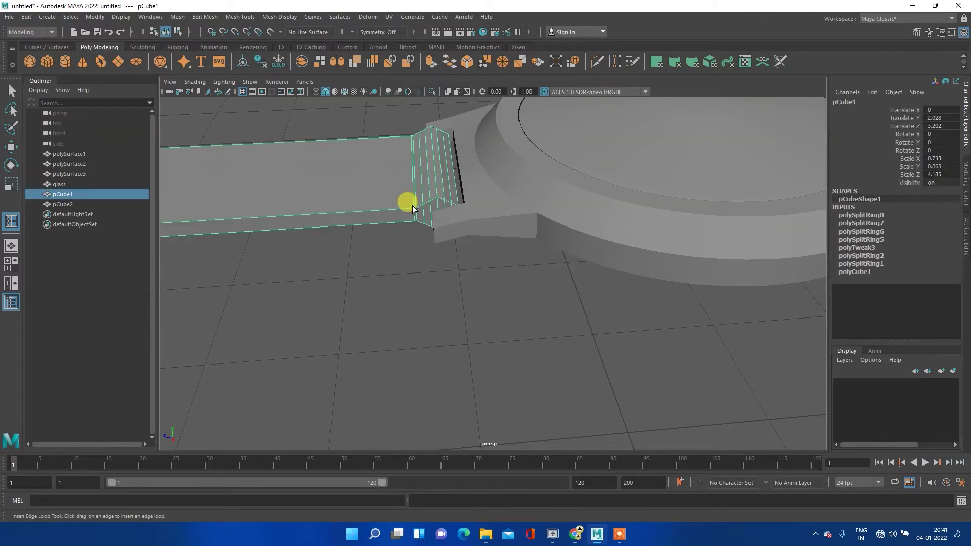
{"action": "mouse_move", "coordinate": [362, 184]}
{"action": "left_mouse_down", "text": "alt"}
{"action": "mouse_move", "coordinate": [471, 202]}
{"action": "mouse_move", "coordinate": [533, 197]}
{"action": "left_mouse_up", "text": "alt"}
{"action": "left_click_drag", "start_coordinate": [642, 119], "coordinate": [481, 262], "text": "alt"}
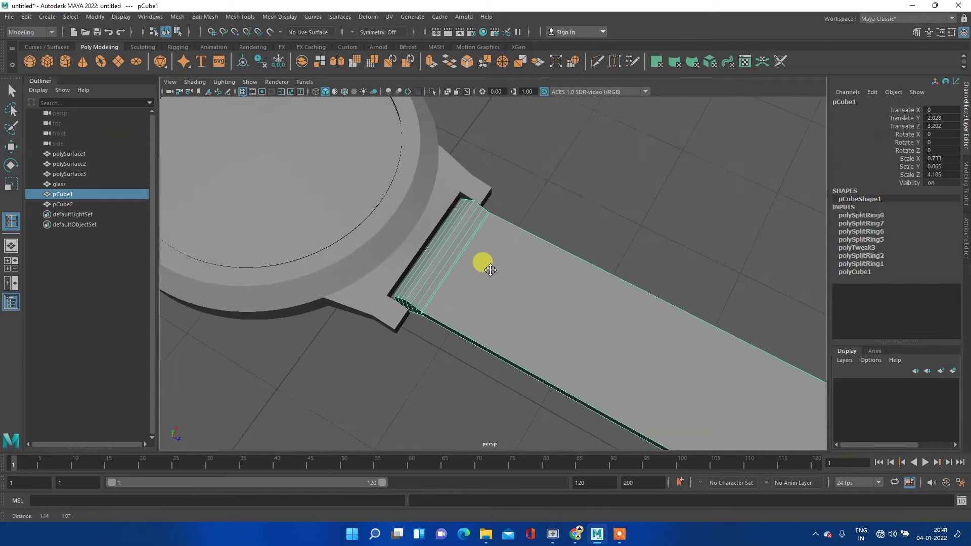
{"action": "right_click_drag", "start_coordinate": [448, 238], "coordinate": [386, 265], "text": "alt"}
{"action": "mouse_move", "coordinate": [385, 264]}
{"action": "middle_mouse_down", "text": "alt"}
{"action": "mouse_move", "coordinate": [425, 238]}
{"action": "mouse_move", "coordinate": [466, 166]}
{"action": "mouse_move", "coordinate": [437, 234]}
{"action": "mouse_move", "coordinate": [445, 227]}
{"action": "middle_mouse_up", "text": "alt"}
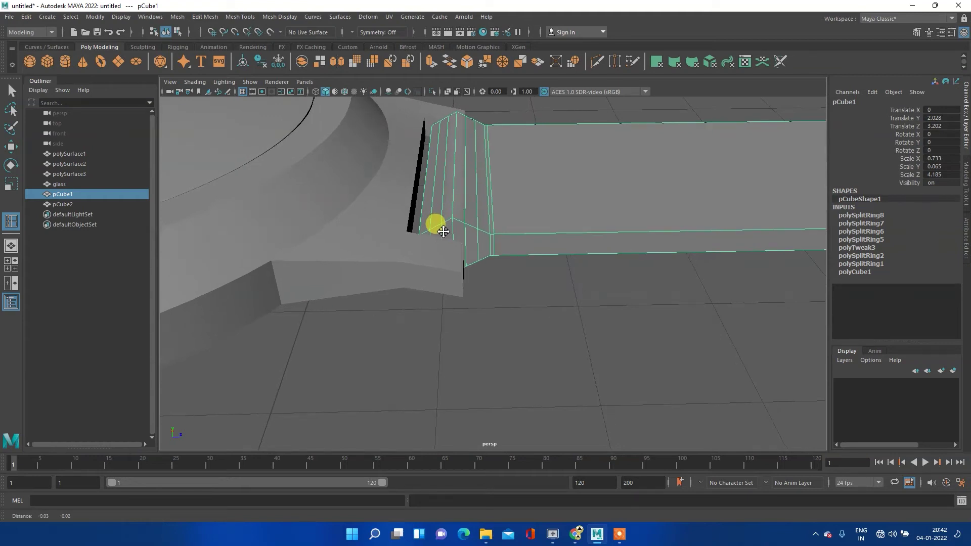
- Insert an edge loop on the strap just behind its beveled end
{"action": "right_click", "coordinate": [452, 184]}
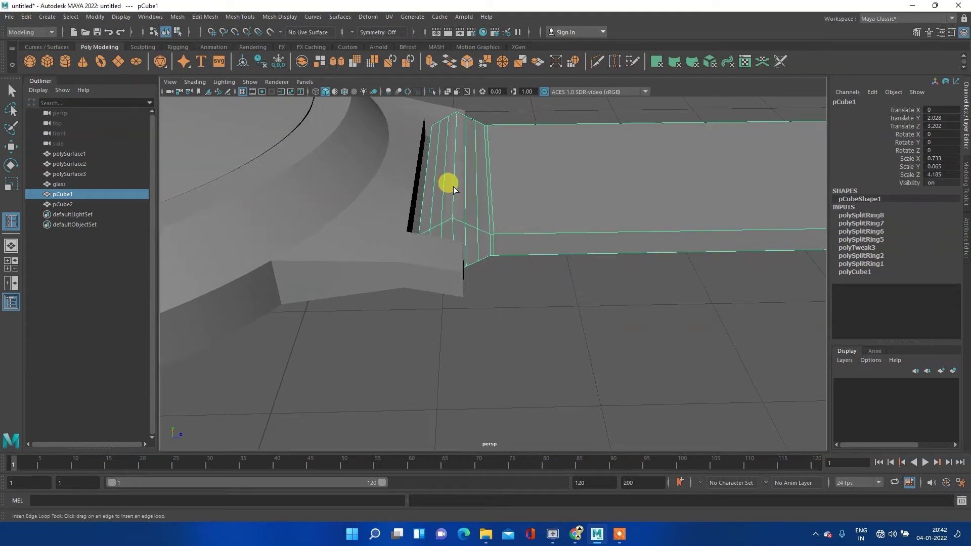
{"action": "right_click", "coordinate": [452, 177], "text": "shift"}
{"action": "left_click", "coordinate": [384, 188]}
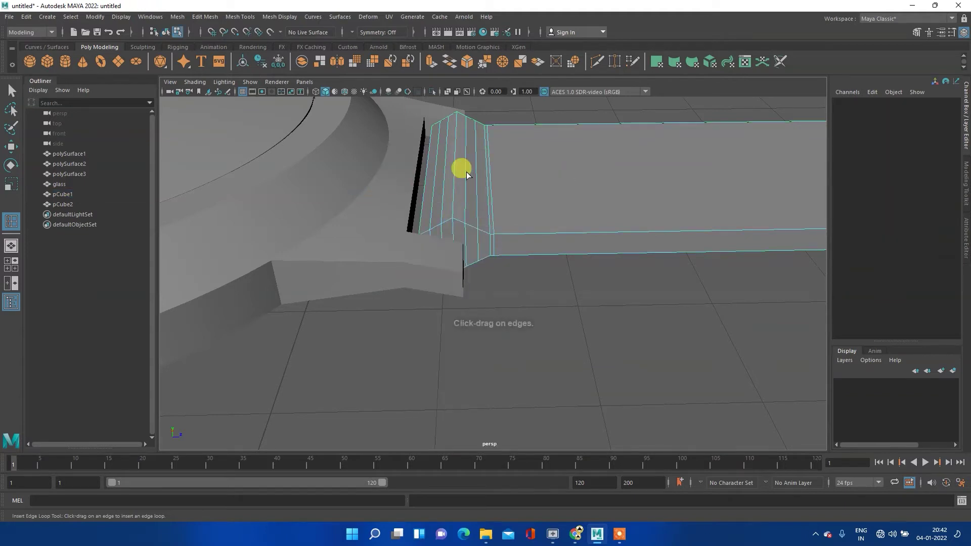
{"action": "left_click_drag", "start_coordinate": [479, 125], "coordinate": [475, 132]}
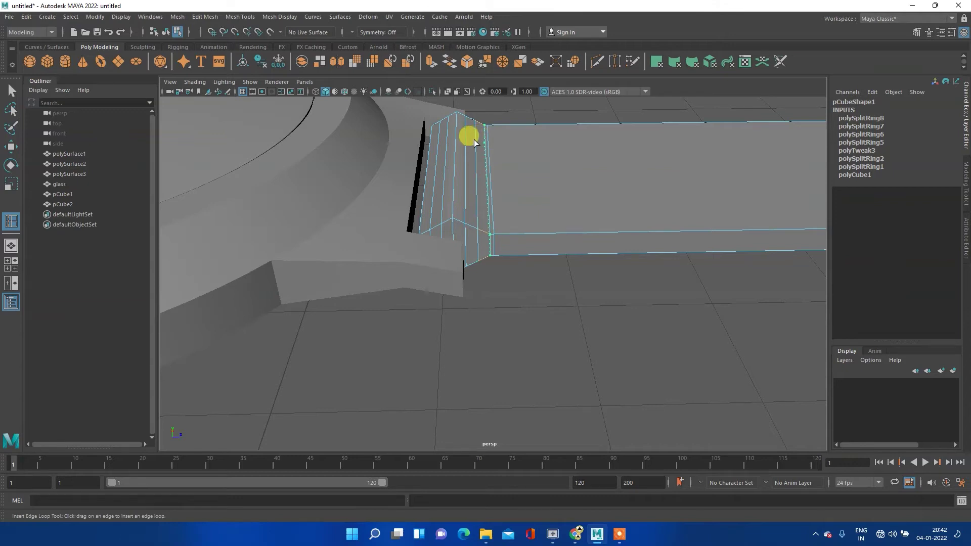
- Insert several parallel edge loops across pCube1 near its end at the lug
{"action": "left_click", "coordinate": [473, 141]}
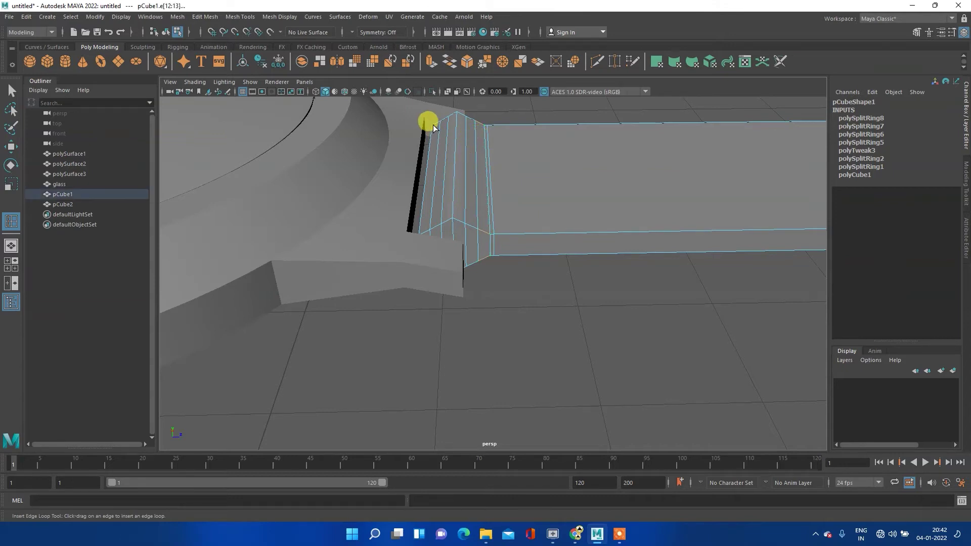
{"action": "left_click", "coordinate": [457, 118]}
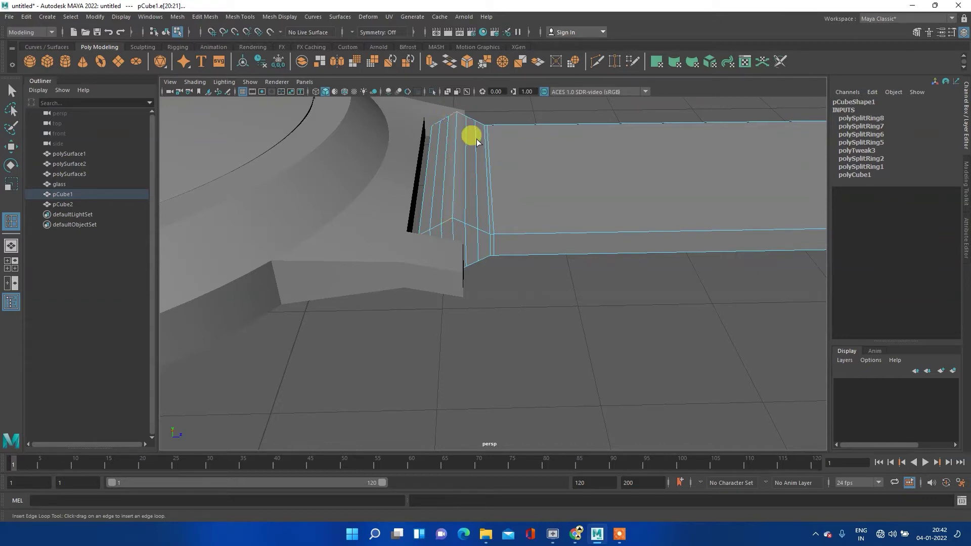
{"action": "mouse_move", "coordinate": [546, 168]}
{"action": "left_mouse_down", "text": "alt"}
{"action": "mouse_move", "coordinate": [375, 234]}
{"action": "mouse_move", "coordinate": [419, 195]}
{"action": "mouse_move", "coordinate": [338, 192]}
{"action": "left_mouse_up", "text": "alt"}
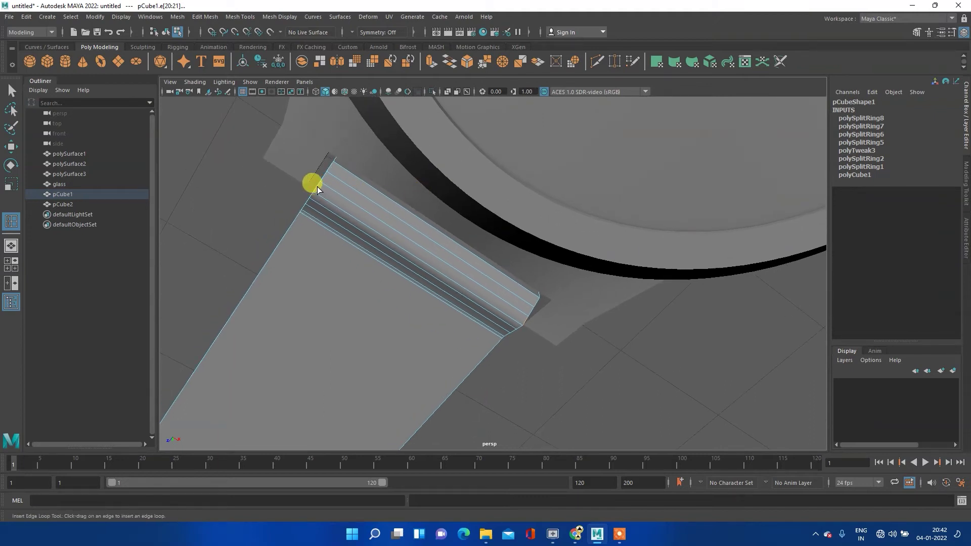
{"action": "left_click", "coordinate": [317, 186]}
{"action": "left_click_drag", "start_coordinate": [311, 199], "coordinate": [312, 197]}
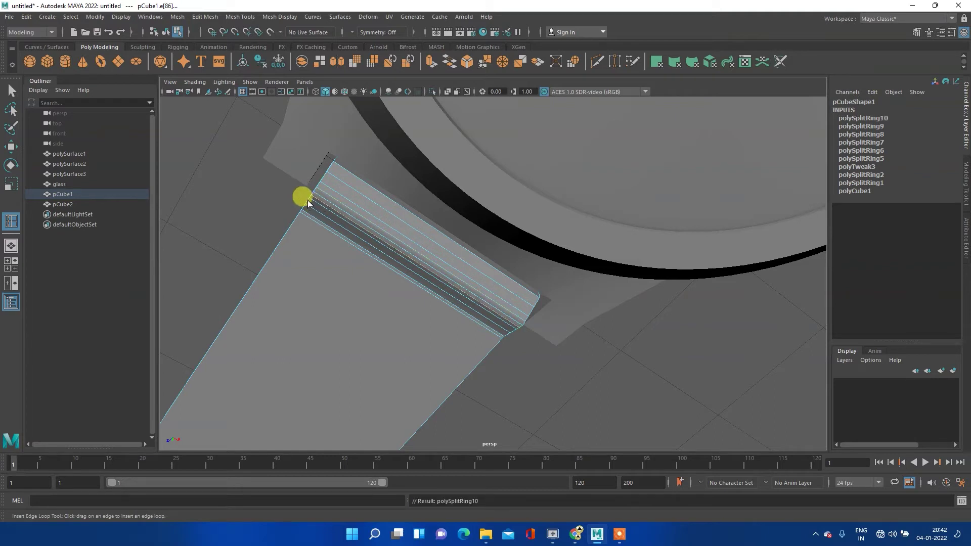
{"action": "left_click", "coordinate": [308, 201]}
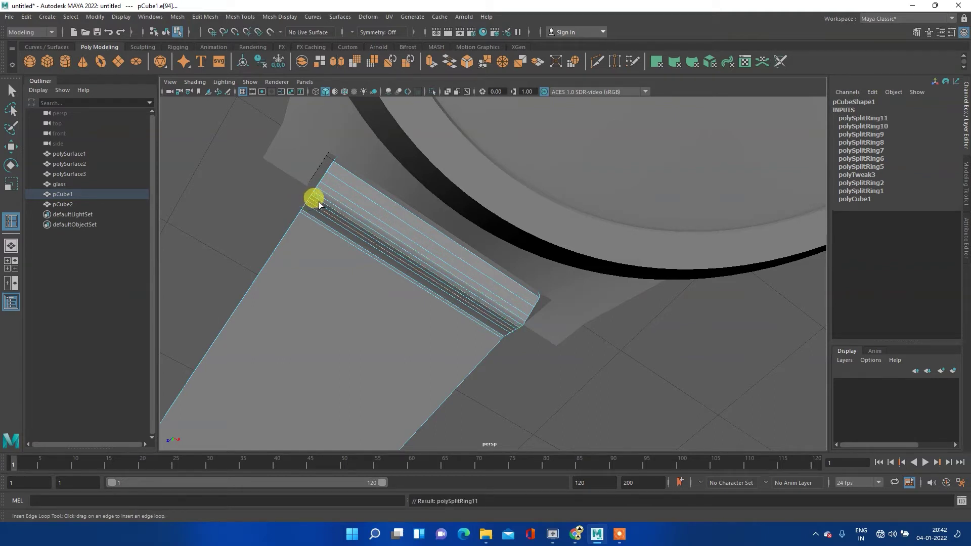
{"action": "left_click", "coordinate": [324, 176]}
{"action": "left_click_drag", "start_coordinate": [331, 165], "coordinate": [331, 166]}
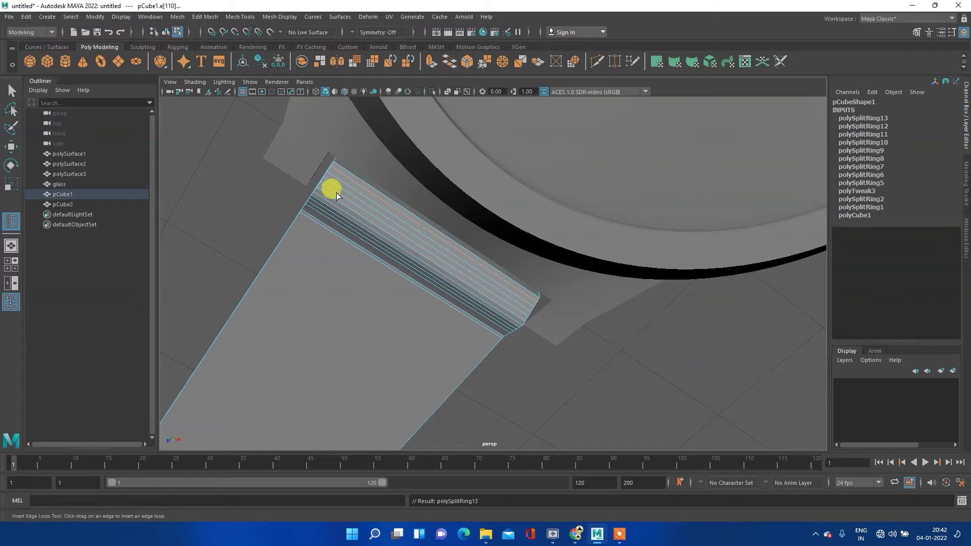
- Add the final edge loops at the strap end, bringing the total to 14, and reselect pCube1
{"action": "middle_click_drag", "start_coordinate": [335, 192], "coordinate": [388, 229], "text": "alt"}
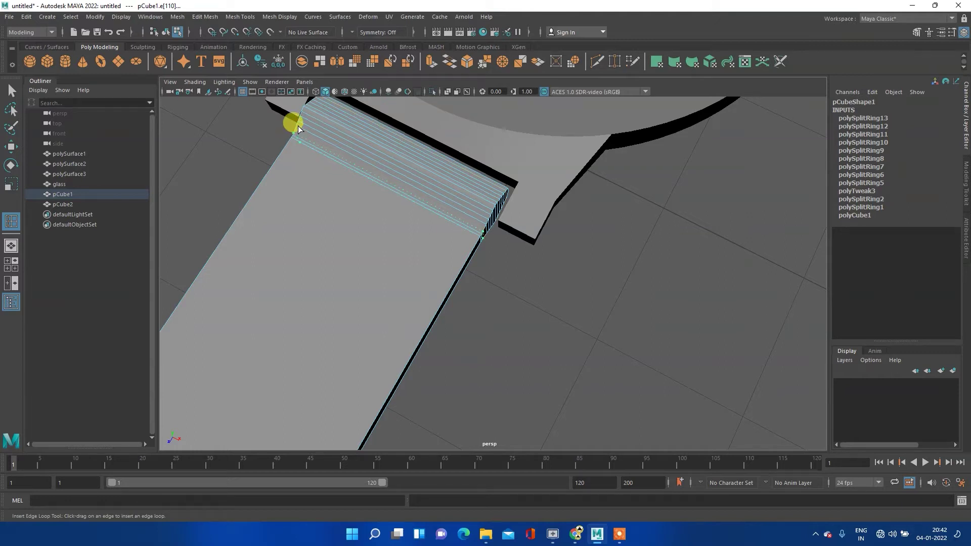
{"action": "left_click", "coordinate": [298, 129]}
{"action": "right_click_drag", "start_coordinate": [326, 146], "coordinate": [362, 135]}
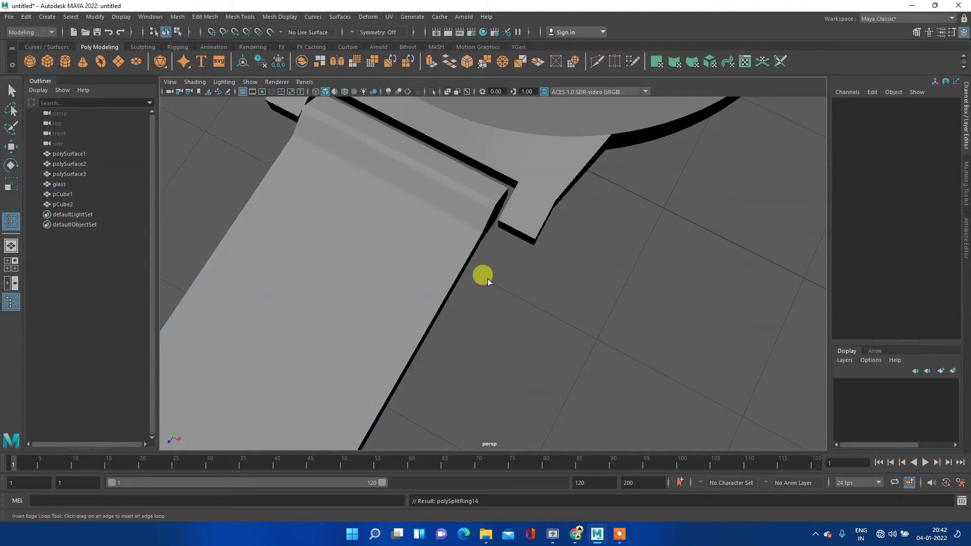
{"action": "left_click_drag", "start_coordinate": [487, 278], "coordinate": [430, 254], "text": "alt"}
{"action": "middle_click_drag", "start_coordinate": [430, 253], "coordinate": [441, 231], "text": "alt"}
{"action": "left_click", "coordinate": [438, 227]}
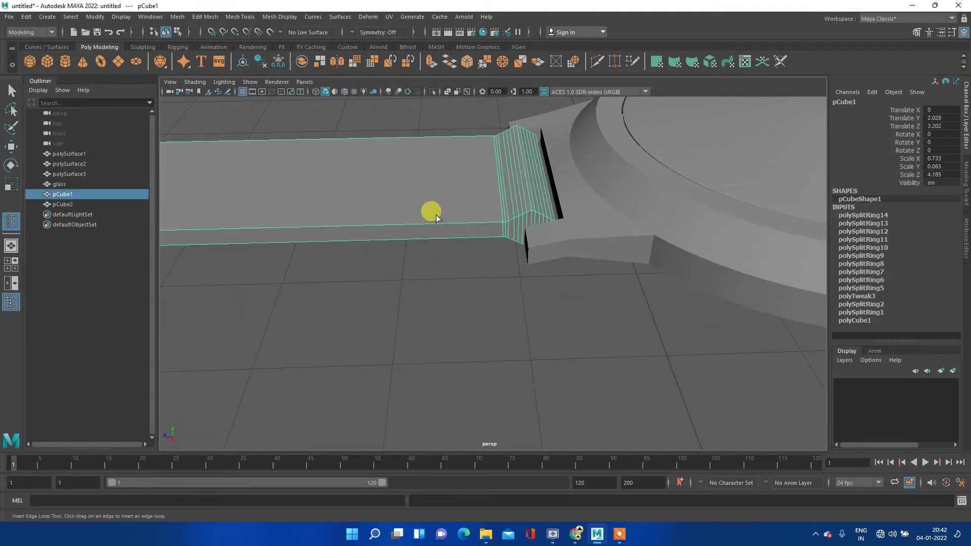
{"action": "left_click", "coordinate": [446, 264]}
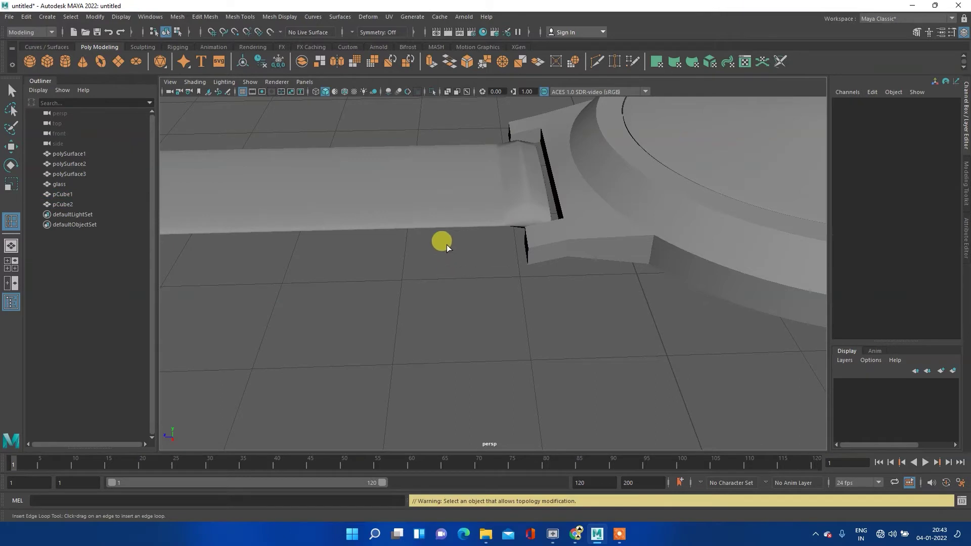
{"action": "key", "text": "w"}
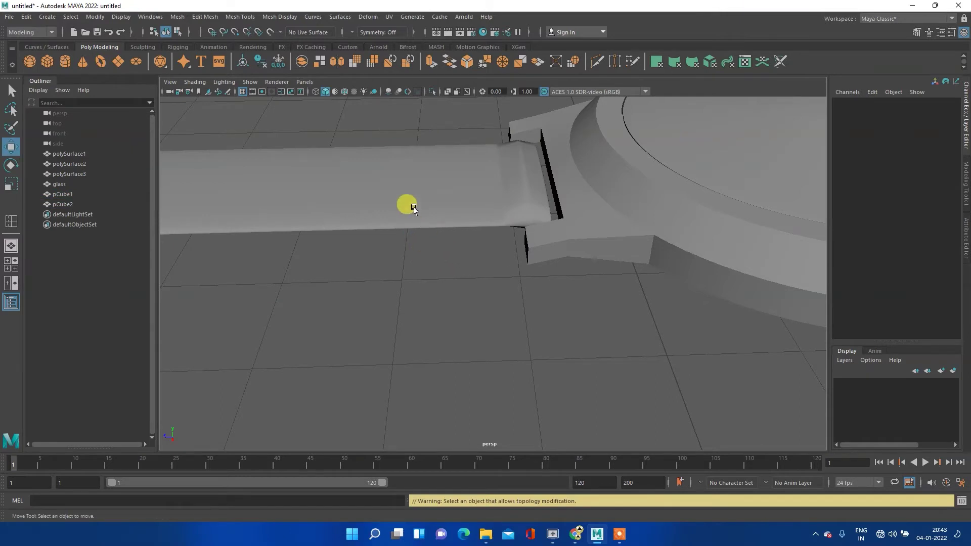
{"action": "right_click", "coordinate": [409, 187]}
{"action": "mouse_move", "coordinate": [413, 282]}
{"action": "left_mouse_down", "text": "alt"}
{"action": "mouse_move", "coordinate": [395, 278]}
{"action": "mouse_move", "coordinate": [419, 186]}
{"action": "mouse_move", "coordinate": [420, 237]}
{"action": "mouse_move", "coordinate": [335, 283]}
{"action": "left_mouse_up", "text": "alt"}
{"action": "mouse_move", "coordinate": [336, 284]}
{"action": "right_mouse_down", "text": "alt"}
{"action": "mouse_move", "coordinate": [364, 270]}
{"action": "mouse_move", "coordinate": [624, 247]}
{"action": "mouse_move", "coordinate": [527, 248]}
{"action": "mouse_move", "coordinate": [541, 238]}
{"action": "right_mouse_up", "text": "alt"}
{"action": "scroll", "coordinate": [322, 273], "scroll_direction": "up", "scroll_amount": 5}
{"action": "mouse_move", "coordinate": [322, 273]}
{"action": "middle_mouse_down", "text": "alt"}
{"action": "mouse_move", "coordinate": [494, 247]}
{"action": "mouse_move", "coordinate": [527, 274]}
{"action": "mouse_move", "coordinate": [469, 272]}
{"action": "middle_mouse_up", "text": "alt"}
{"action": "left_click_drag", "start_coordinate": [469, 278], "coordinate": [408, 281], "text": "alt"}
{"action": "left_click", "coordinate": [428, 281]}
{"action": "right_click_drag", "start_coordinate": [474, 229], "coordinate": [428, 229]}
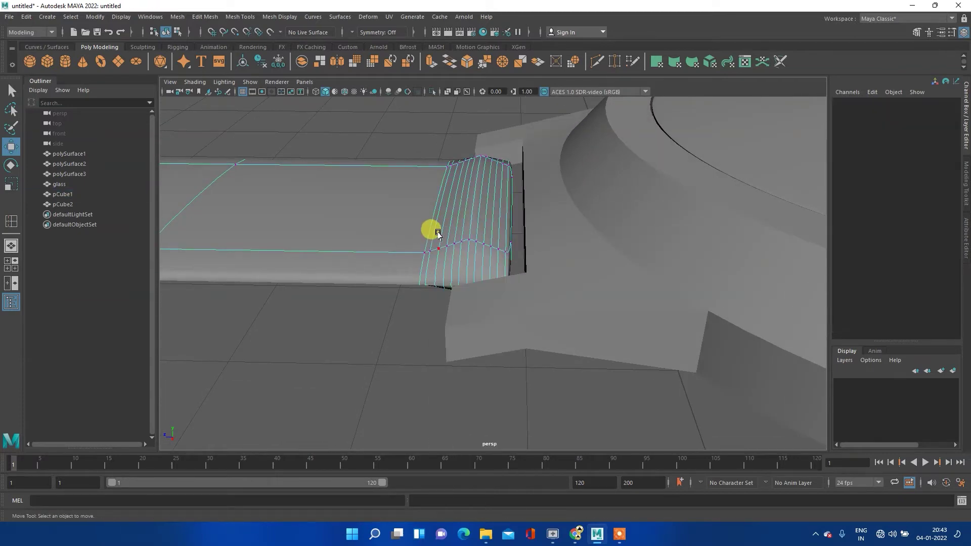
{"action": "left_click", "coordinate": [465, 242]}
{"action": "left_click_drag", "start_coordinate": [462, 213], "coordinate": [471, 169]}
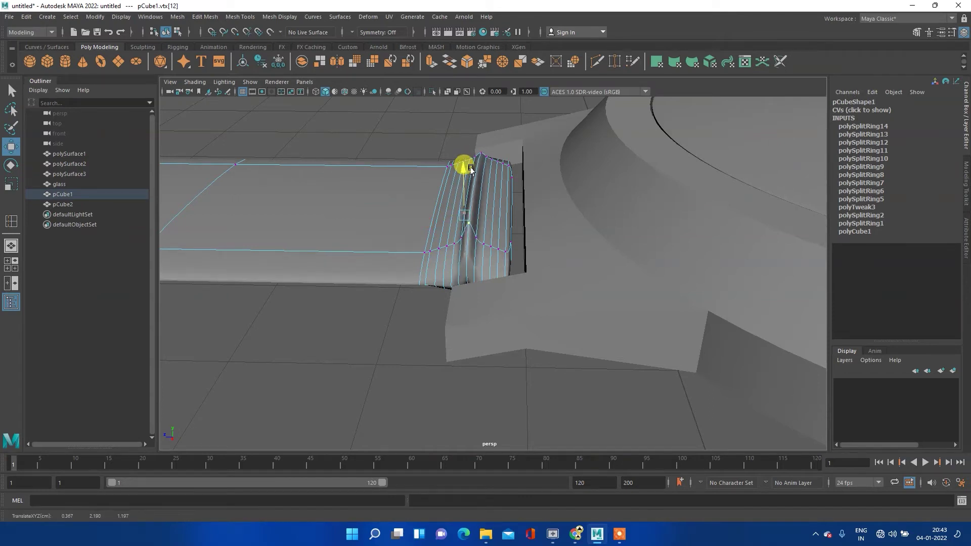
{"action": "key", "text": "ctrl+z"}
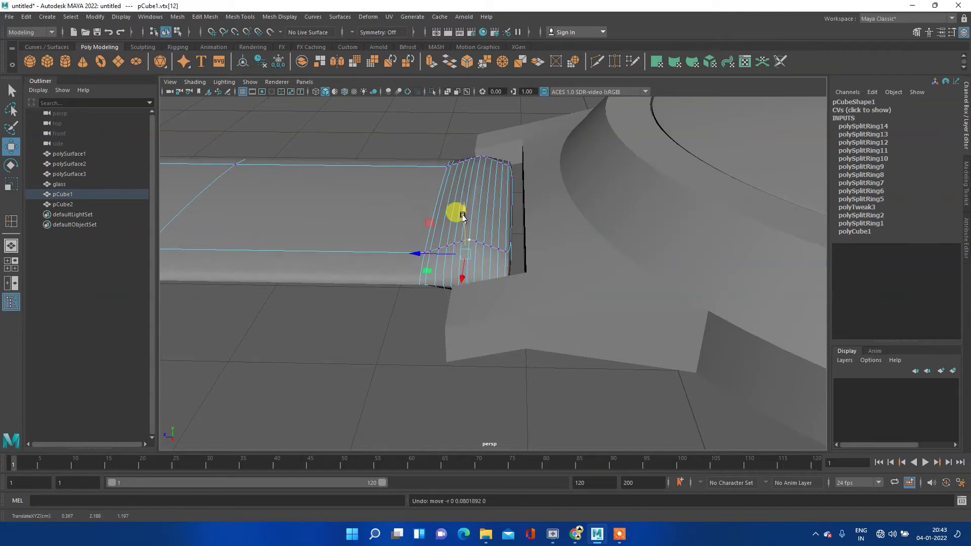
{"action": "right_click", "coordinate": [437, 223]}
{"action": "left_click", "coordinate": [468, 206]}
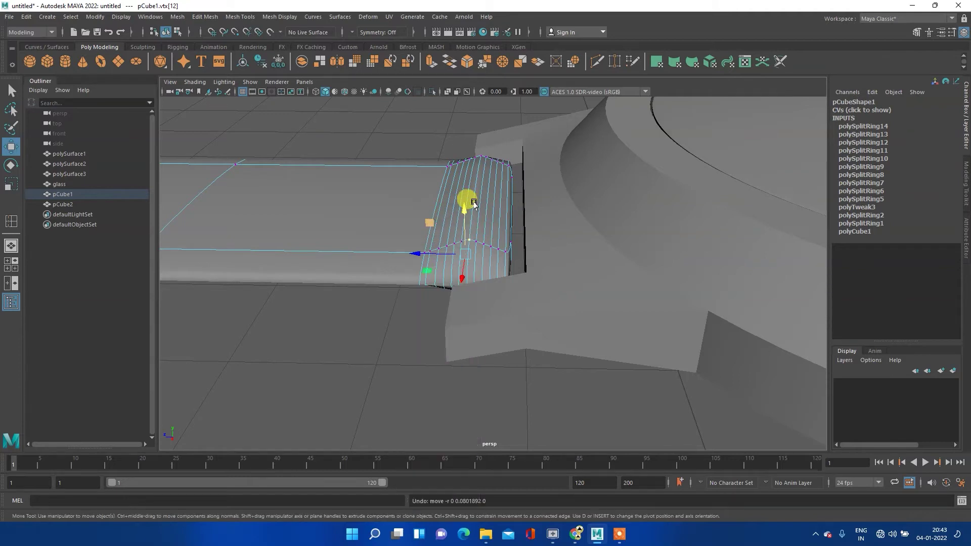
{"action": "mouse_move", "coordinate": [418, 221]}
{"action": "left_mouse_down", "text": "alt"}
{"action": "mouse_move", "coordinate": [479, 246]}
{"action": "mouse_move", "coordinate": [488, 269]}
{"action": "mouse_move", "coordinate": [431, 255]}
{"action": "left_mouse_up", "text": "alt"}
{"action": "right_click", "coordinate": [451, 242]}
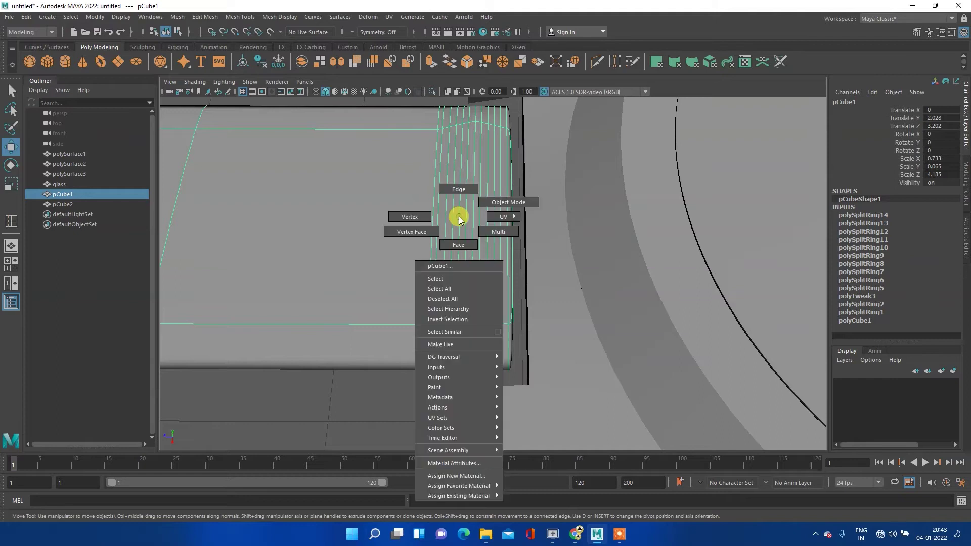
- Select vertices vtx[12:13] on pCube1's end loop, checking them in the four-view layout
{"action": "left_click", "coordinate": [411, 219]}
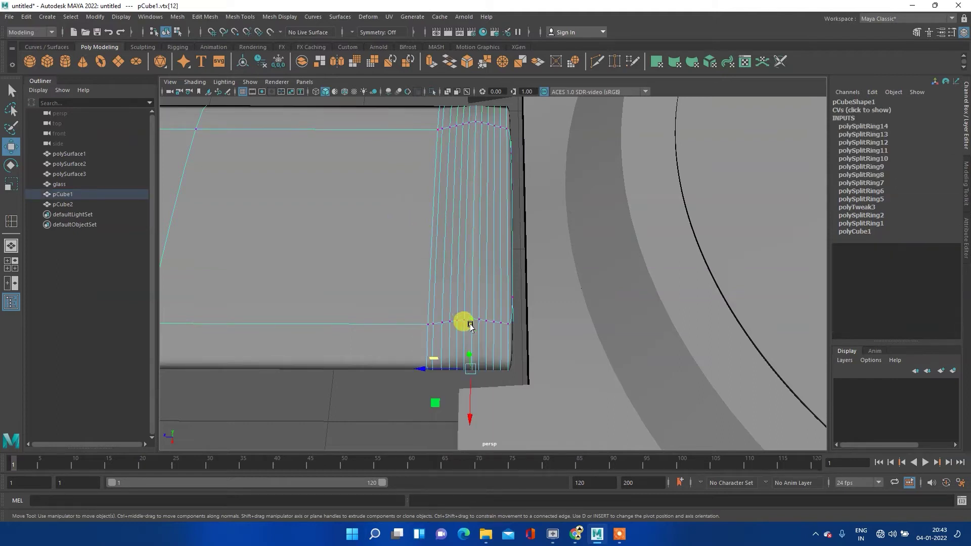
{"action": "left_click", "coordinate": [476, 122], "text": "shift"}
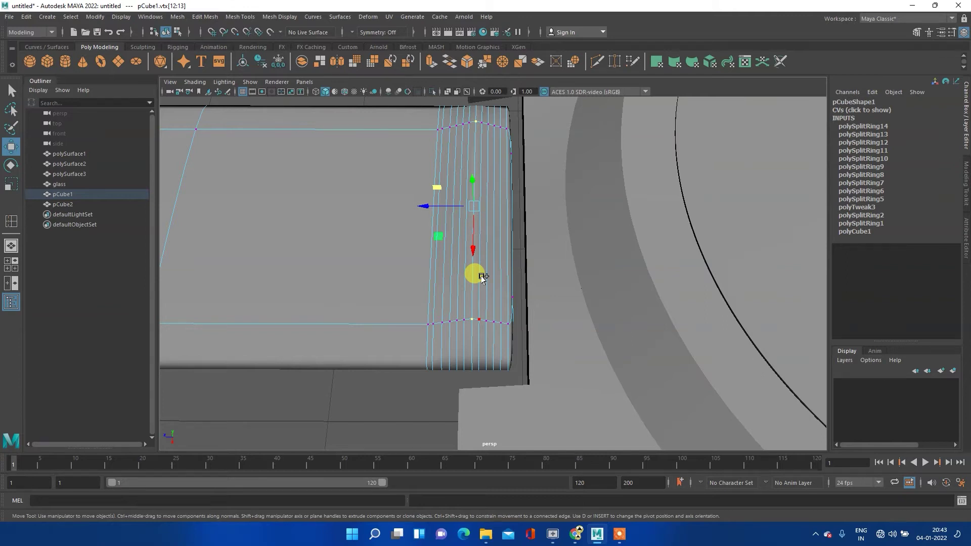
{"action": "key", "text": "space"}
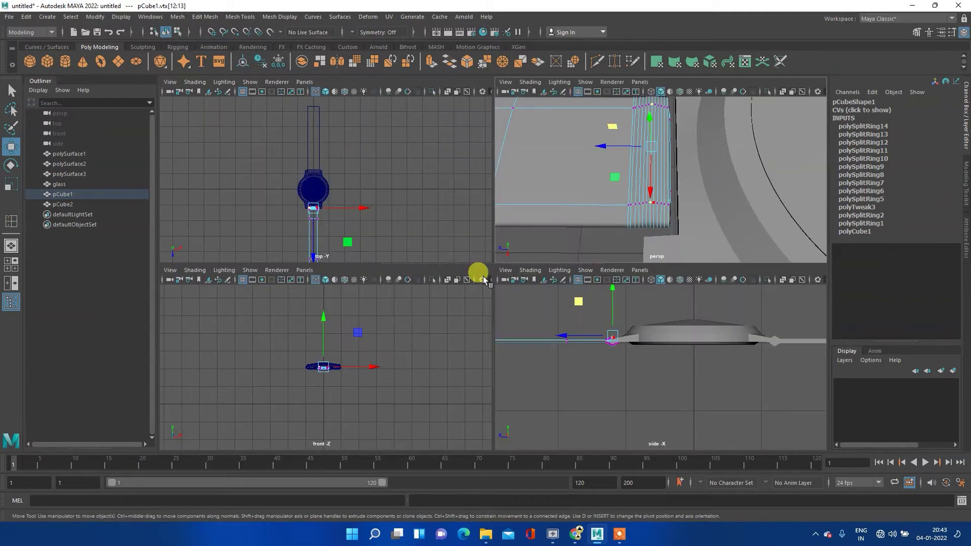
{"action": "key", "text": "space"}
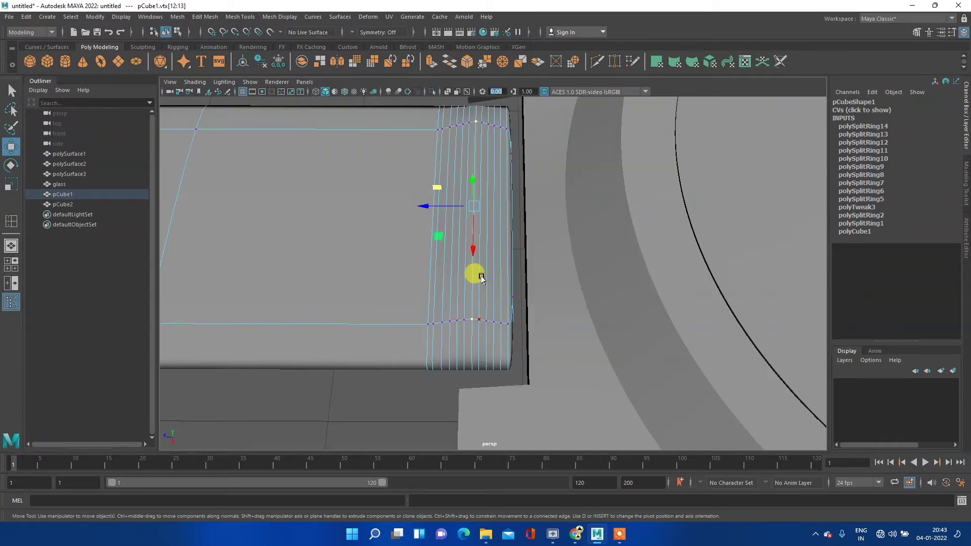
{"action": "scroll", "coordinate": [481, 278], "scroll_direction": "down", "scroll_amount": 10}
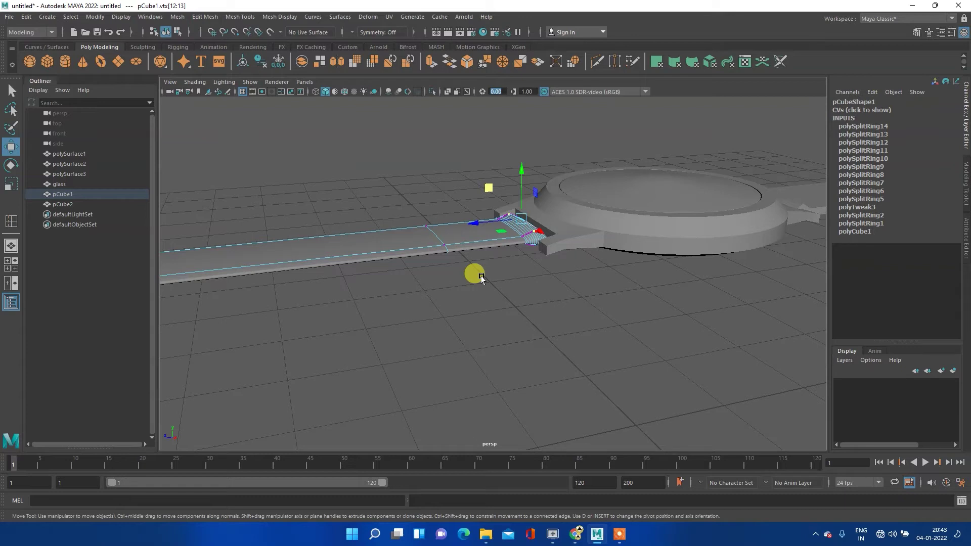
{"action": "key", "text": "space"}
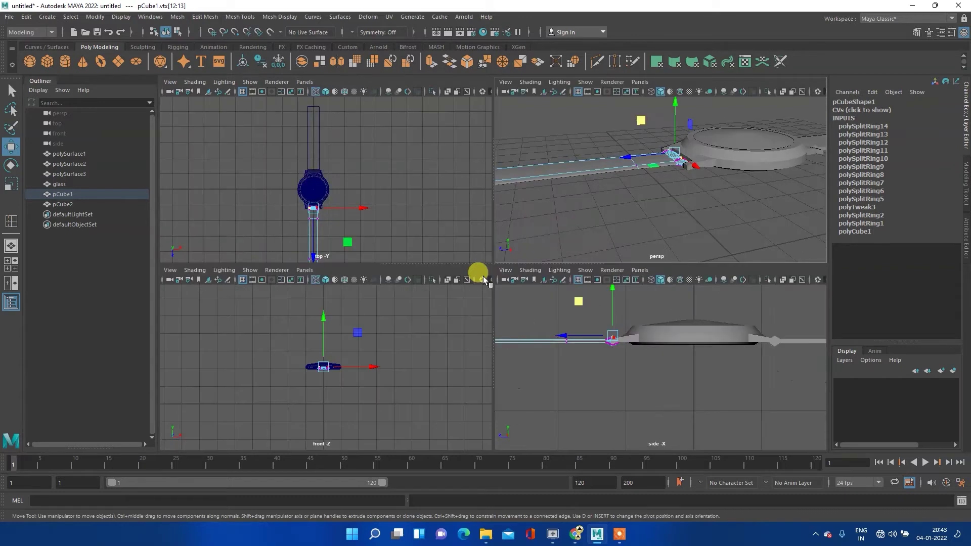
{"action": "key", "text": "space"}
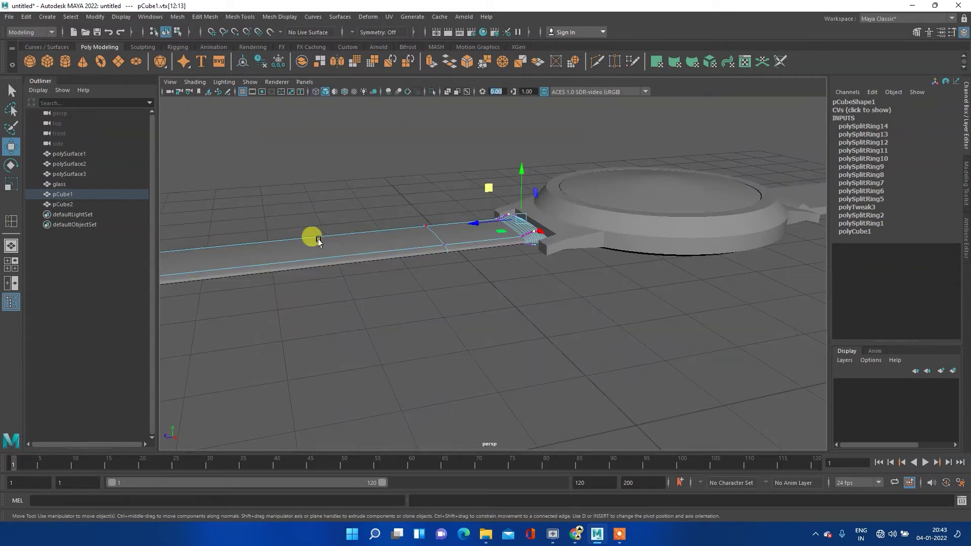
{"action": "key", "text": "ctrl+1"}
{"action": "mouse_move", "coordinate": [573, 182]}
{"action": "left_mouse_down", "text": "alt"}
{"action": "mouse_move", "coordinate": [505, 243]}
{"action": "mouse_move", "coordinate": [484, 232]}
{"action": "mouse_move", "coordinate": [496, 237]}
{"action": "left_mouse_up", "text": "alt"}
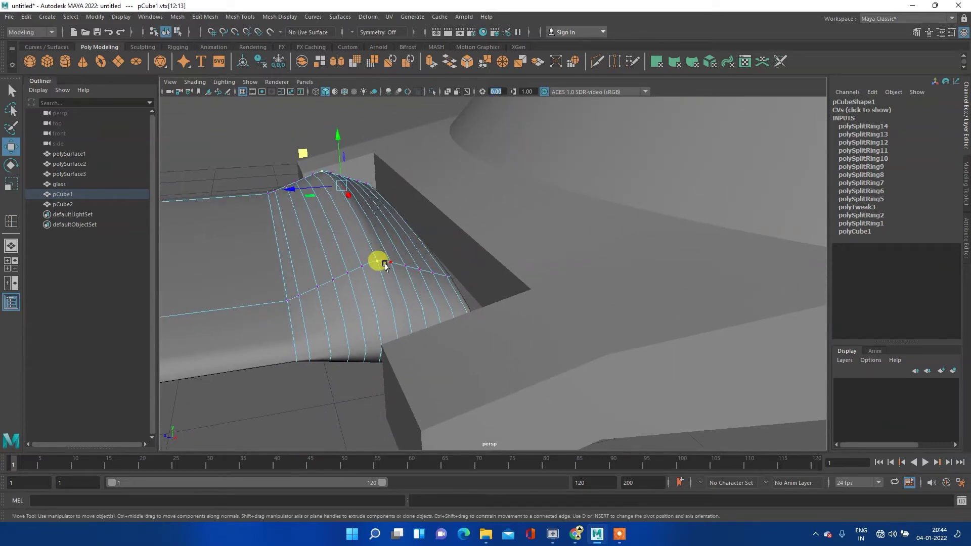
- Add more vertices along the strap's curved end loop to the selection
{"action": "mouse_move", "coordinate": [389, 260]}
{"action": "left_mouse_down"}
{"action": "mouse_move", "coordinate": [445, 278]}
{"action": "mouse_move", "coordinate": [349, 272]}
{"action": "mouse_move", "coordinate": [287, 301]}
{"action": "left_mouse_up"}
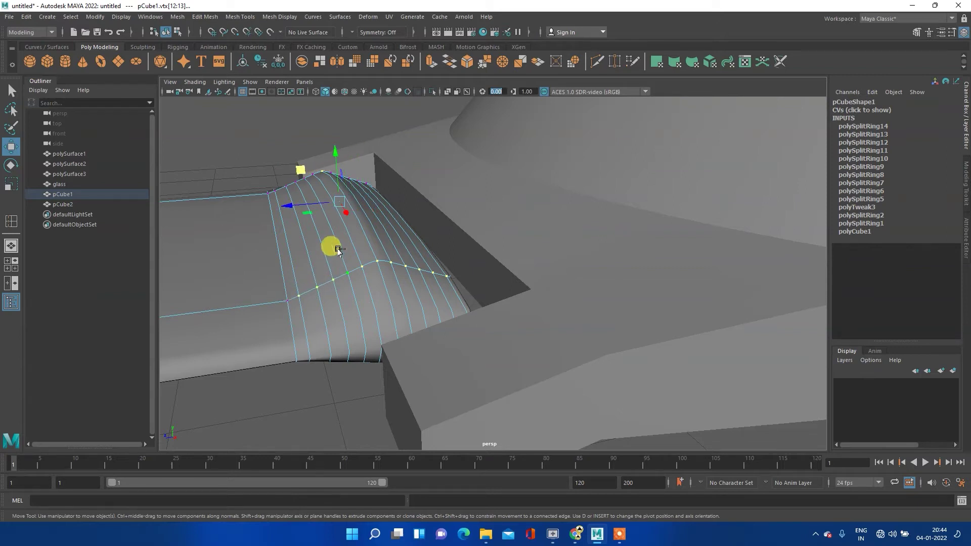
{"action": "mouse_move", "coordinate": [286, 302]}
{"action": "left_mouse_down"}
{"action": "mouse_move", "coordinate": [351, 284]}
{"action": "mouse_move", "coordinate": [378, 265]}
{"action": "left_mouse_up"}
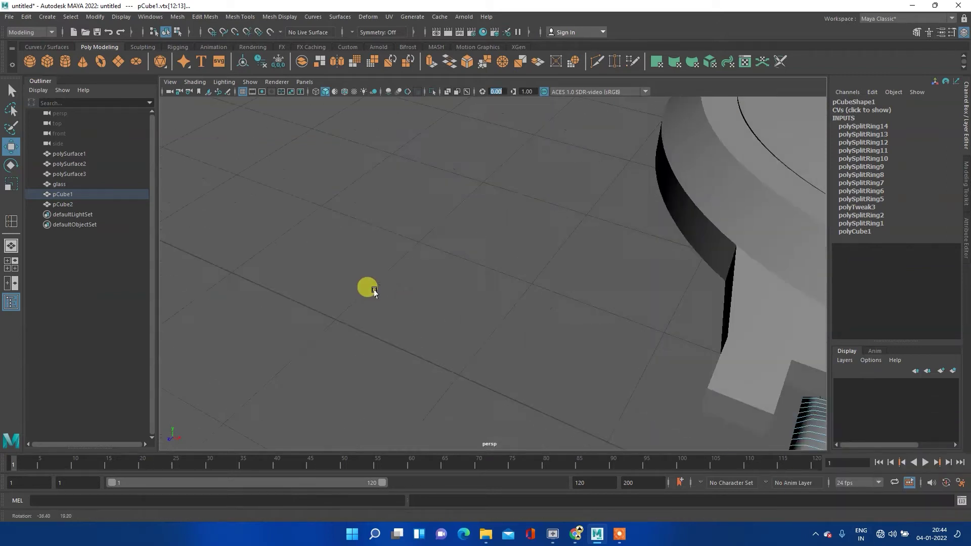
{"action": "mouse_move", "coordinate": [378, 265]}
{"action": "right_mouse_down", "text": "alt"}
{"action": "mouse_move", "coordinate": [205, 245]}
{"action": "mouse_move", "coordinate": [449, 283]}
{"action": "mouse_move", "coordinate": [513, 278]}
{"action": "right_mouse_up", "text": "alt"}
{"action": "mouse_move", "coordinate": [513, 279]}
{"action": "left_mouse_down", "text": "alt"}
{"action": "mouse_move", "coordinate": [412, 273]}
{"action": "mouse_move", "coordinate": [568, 273]}
{"action": "mouse_move", "coordinate": [567, 311]}
{"action": "left_mouse_up", "text": "alt"}
{"action": "left_click", "coordinate": [574, 313], "text": "shift"}
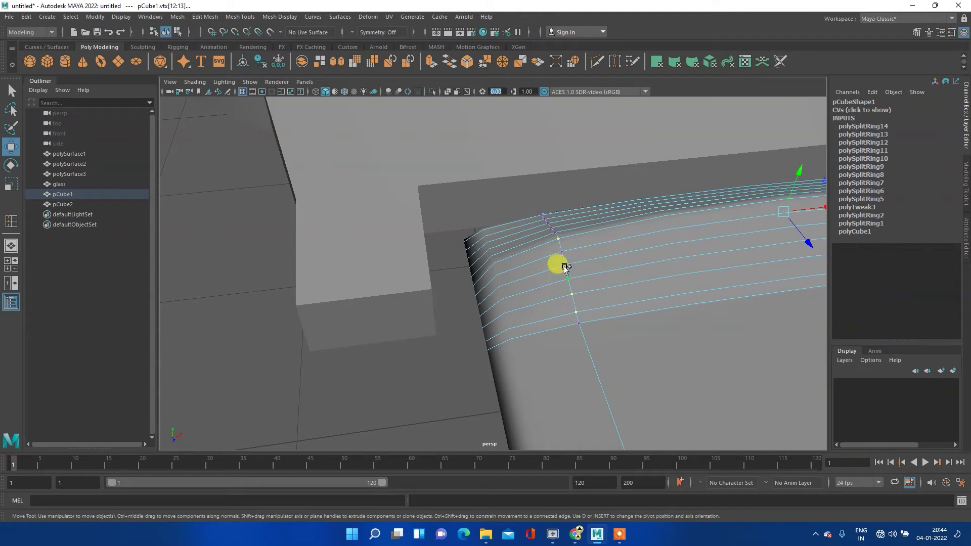
{"action": "mouse_move", "coordinate": [590, 223]}
{"action": "left_mouse_down", "text": "alt"}
{"action": "mouse_move", "coordinate": [546, 273]}
{"action": "mouse_move", "coordinate": [395, 277]}
{"action": "left_mouse_up", "text": "alt"}
{"action": "scroll", "coordinate": [511, 295], "scroll_direction": "up", "scroll_amount": 5}
{"action": "scroll", "coordinate": [546, 278], "scroll_direction": "down", "scroll_amount": 5}
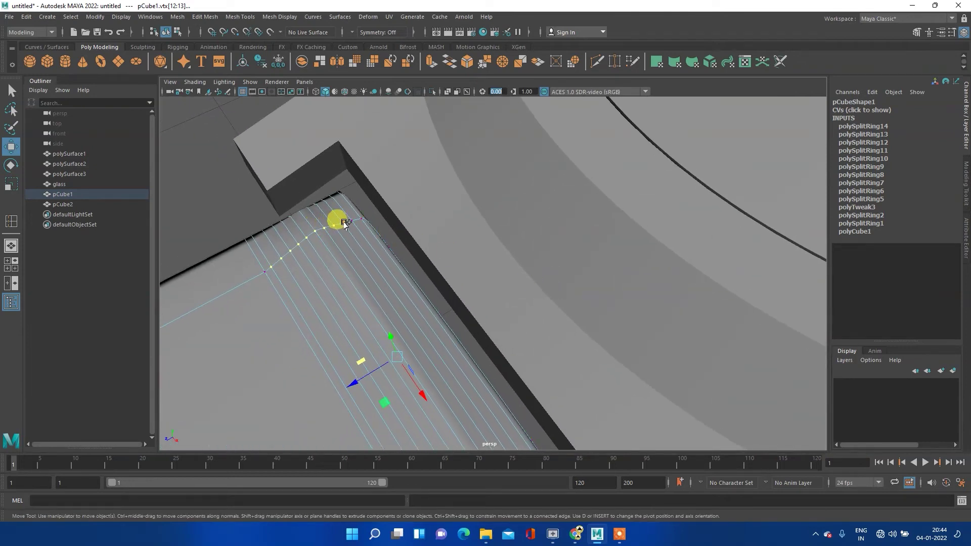
{"action": "left_click_drag", "start_coordinate": [412, 249], "coordinate": [384, 229], "text": "shift"}
{"action": "scroll", "coordinate": [431, 264], "scroll_direction": "down", "scroll_amount": 3}
{"action": "mouse_move", "coordinate": [474, 344]}
{"action": "left_mouse_down", "text": "alt"}
{"action": "mouse_move", "coordinate": [477, 321]}
{"action": "mouse_move", "coordinate": [427, 303]}
{"action": "left_mouse_up", "text": "alt"}
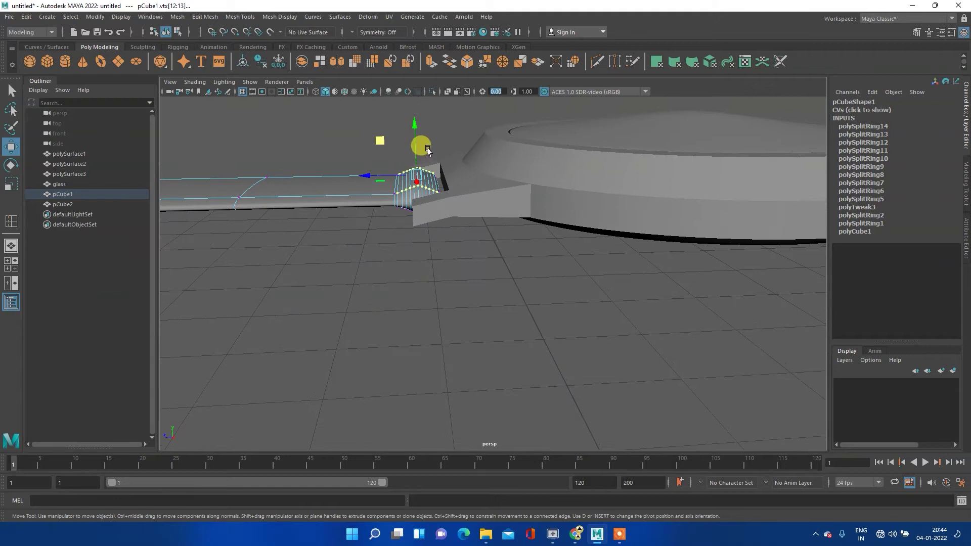
- Try lifting the selected vertices, undo the lift, and show the four-panel layout
{"action": "left_click_drag", "start_coordinate": [415, 125], "coordinate": [414, 120]}
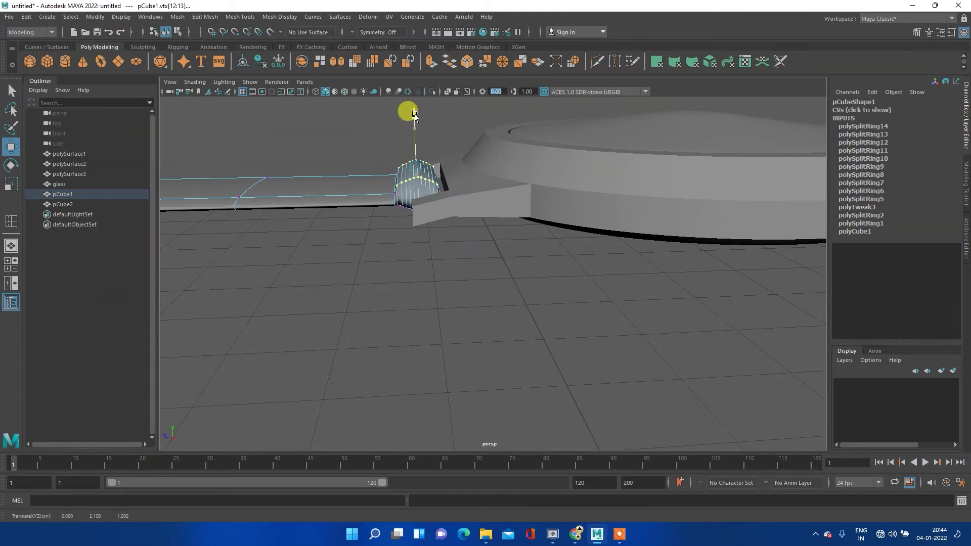
{"action": "mouse_move", "coordinate": [415, 120]}
{"action": "left_mouse_down", "text": "alt"}
{"action": "mouse_move", "coordinate": [404, 182]}
{"action": "mouse_move", "coordinate": [403, 157]}
{"action": "left_mouse_up", "text": "alt"}
{"action": "mouse_move", "coordinate": [403, 156]}
{"action": "right_mouse_down", "text": "alt"}
{"action": "mouse_move", "coordinate": [425, 204]}
{"action": "mouse_move", "coordinate": [418, 210]}
{"action": "right_mouse_up", "text": "alt"}
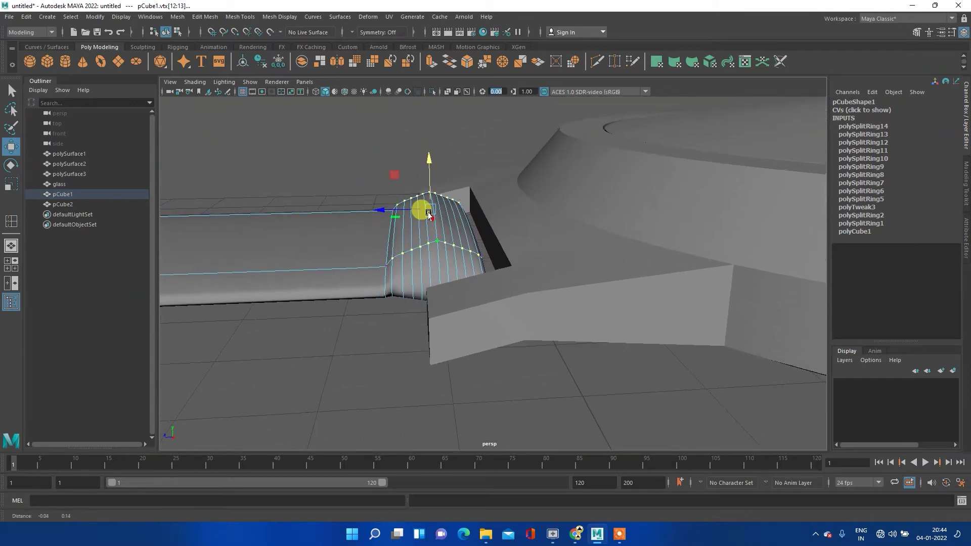
{"action": "left_click_drag", "start_coordinate": [423, 153], "coordinate": [425, 151]}
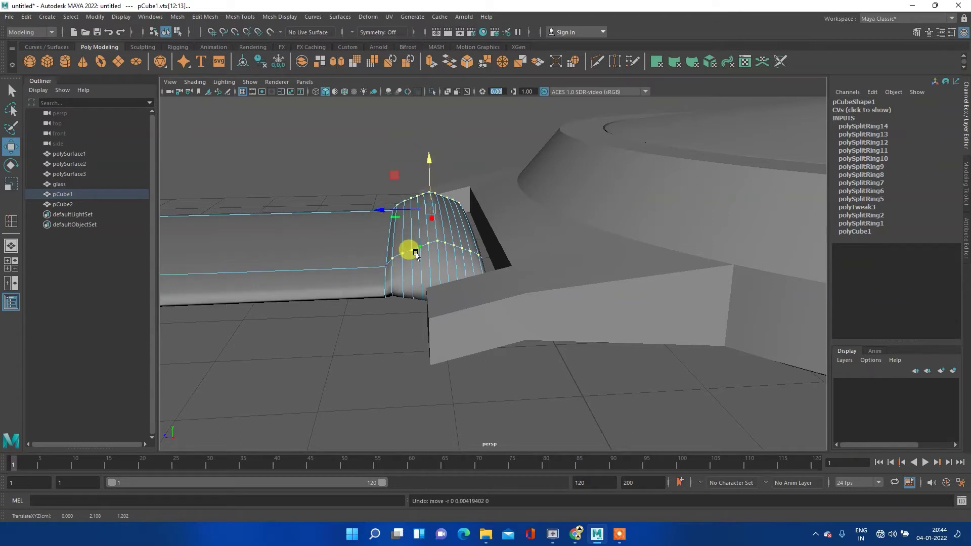
{"action": "key", "text": "ctrl+z"}
{"action": "mouse_move", "coordinate": [400, 285]}
{"action": "left_mouse_down", "text": "alt"}
{"action": "mouse_move", "coordinate": [386, 297]}
{"action": "mouse_move", "coordinate": [395, 282]}
{"action": "left_mouse_up", "text": "alt"}
{"action": "left_click_drag", "start_coordinate": [411, 199], "coordinate": [392, 293], "text": "alt"}
{"action": "key", "text": "space"}
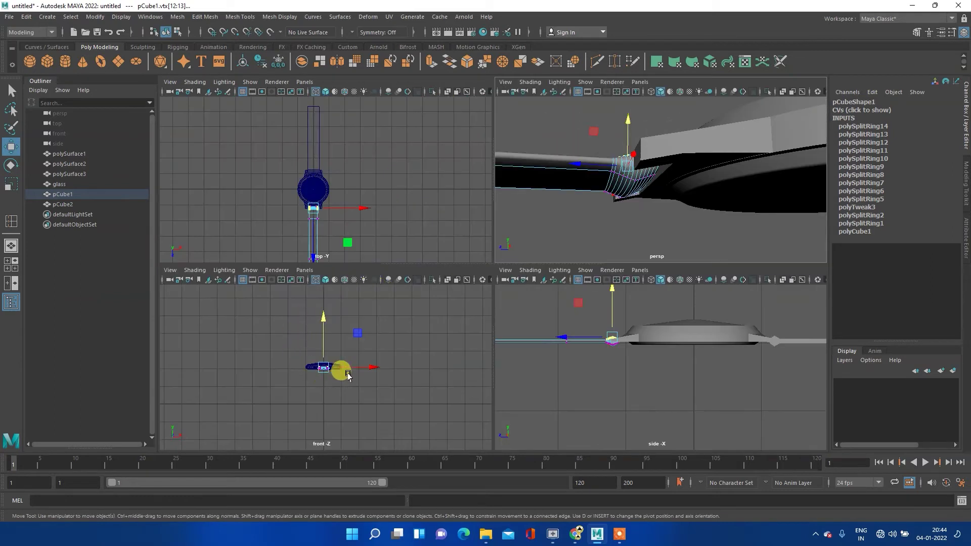
- Maximize the side view and zoom in on the strap end
{"action": "key", "text": "space"}
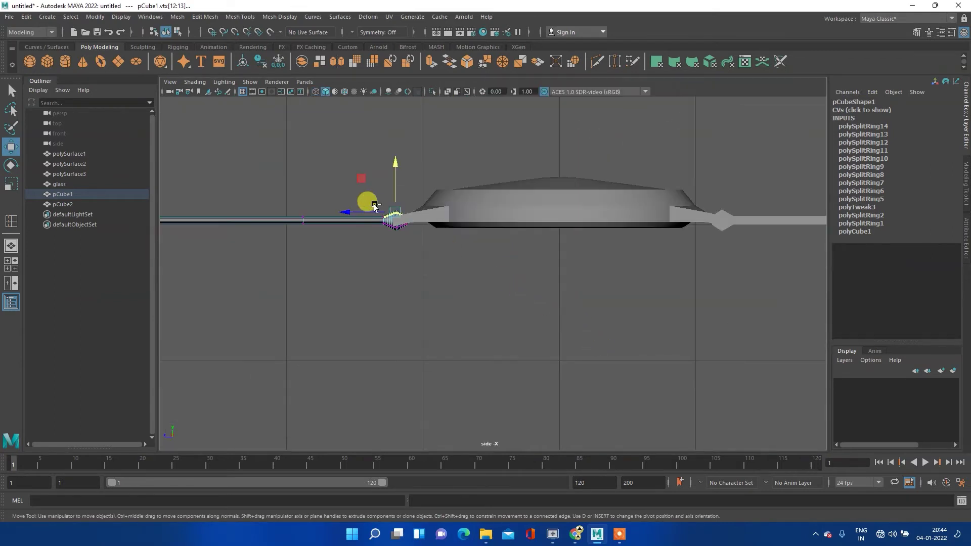
{"action": "scroll", "coordinate": [377, 202], "scroll_direction": "up", "scroll_amount": 2}
{"action": "scroll", "coordinate": [376, 199], "scroll_direction": "up", "scroll_amount": 2}
{"action": "middle_click_drag", "start_coordinate": [377, 163], "coordinate": [444, 256], "text": "alt"}
{"action": "scroll", "coordinate": [412, 280], "scroll_direction": "up", "scroll_amount": 1}
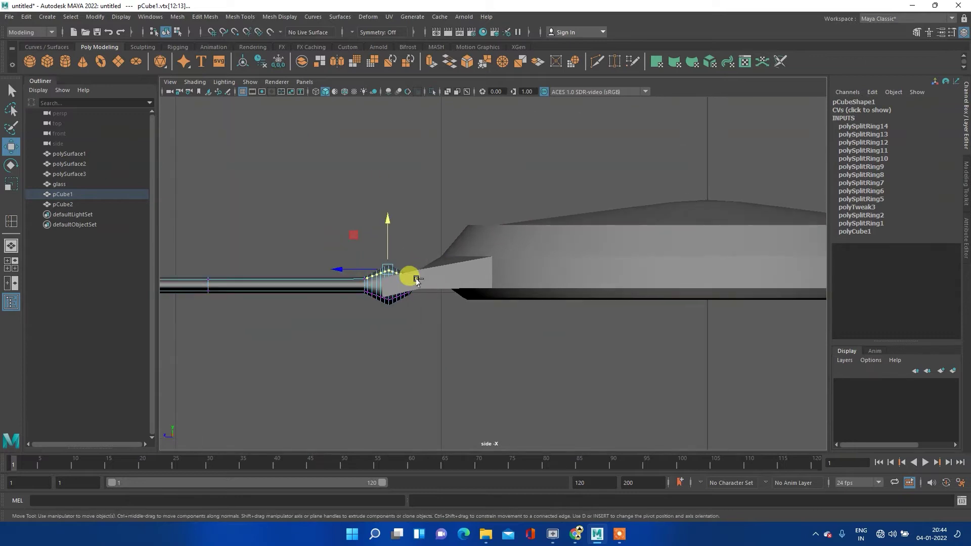
{"action": "scroll", "coordinate": [403, 277], "scroll_direction": "up", "scroll_amount": 1}
{"action": "scroll", "coordinate": [328, 268], "scroll_direction": "up", "scroll_amount": 2}
{"action": "middle_click_drag", "start_coordinate": [327, 268], "coordinate": [360, 282], "text": "alt"}
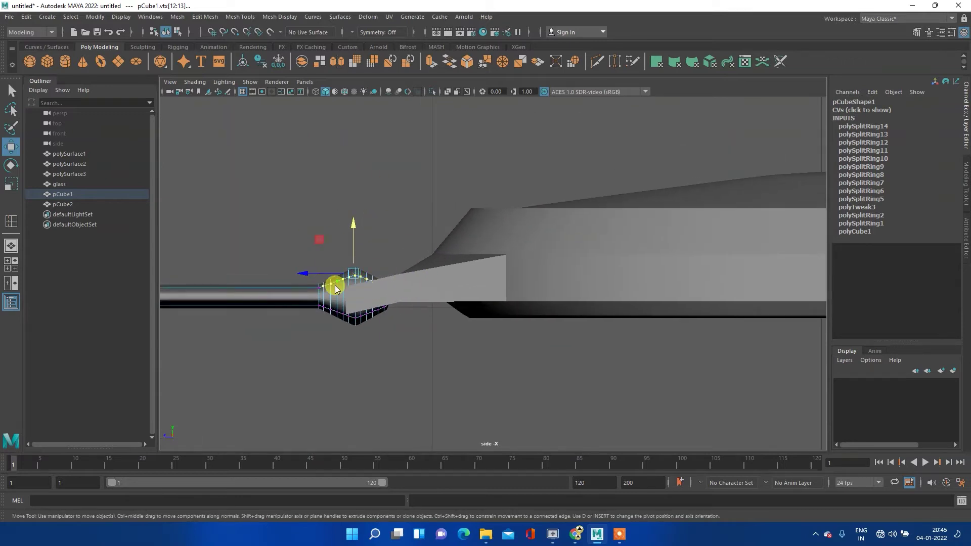
- Marquee-select pCube1's strap-end vertices in vertex mode
{"action": "right_click", "coordinate": [334, 256]}
{"action": "left_click", "coordinate": [287, 256]}
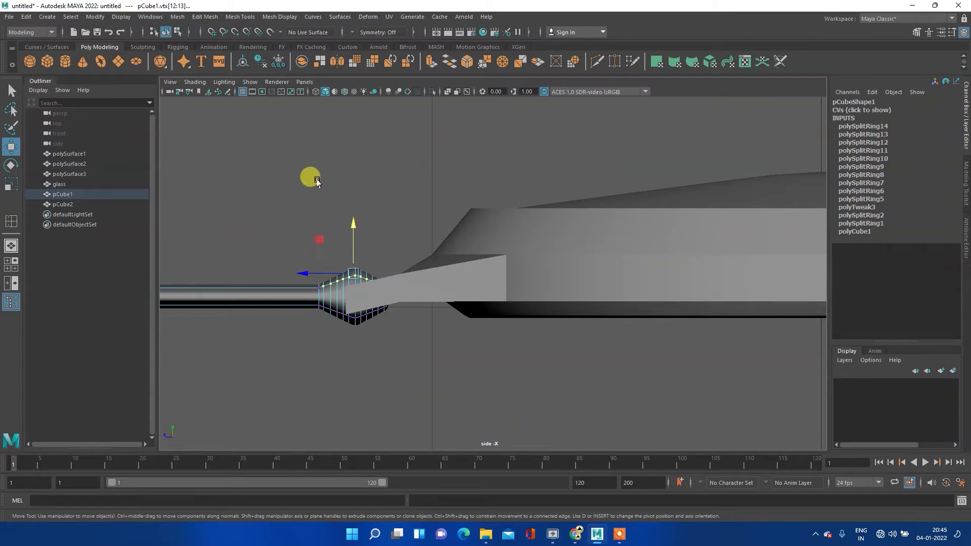
{"action": "mouse_move", "coordinate": [319, 159]}
{"action": "left_mouse_down"}
{"action": "mouse_move", "coordinate": [359, 282]}
{"action": "mouse_move", "coordinate": [373, 218]}
{"action": "left_mouse_up"}
{"action": "left_click_drag", "start_coordinate": [326, 171], "coordinate": [340, 286]}
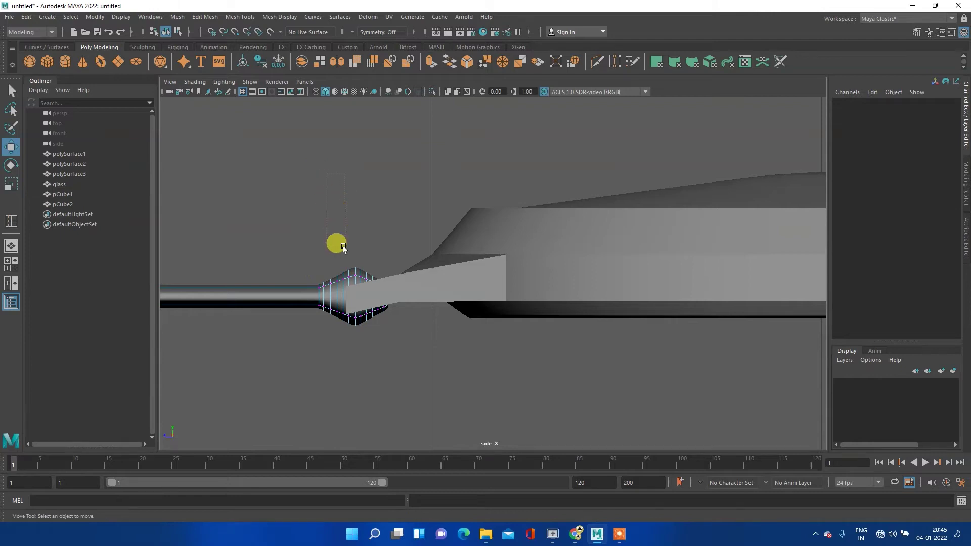
{"action": "key", "text": "ctrl+z"}
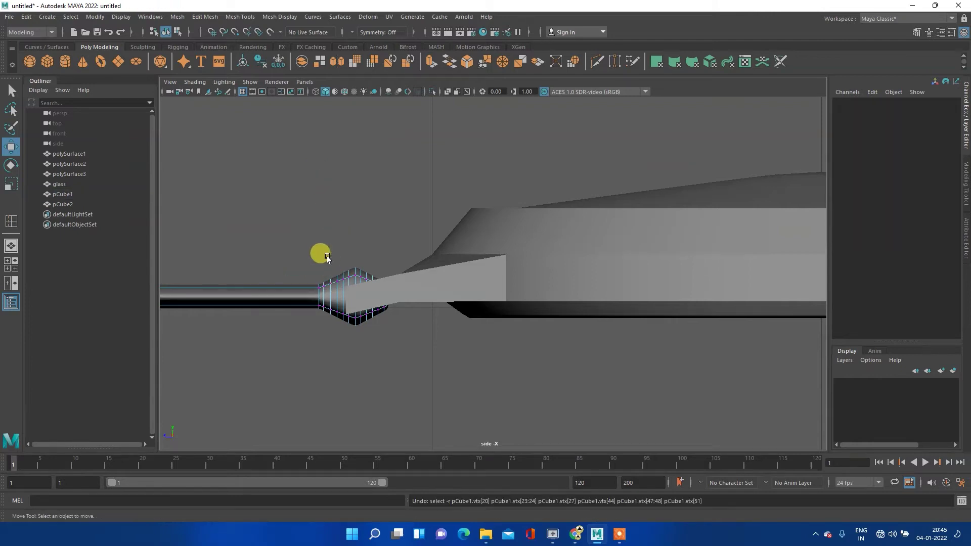
{"action": "left_click_drag", "start_coordinate": [320, 244], "coordinate": [378, 340]}
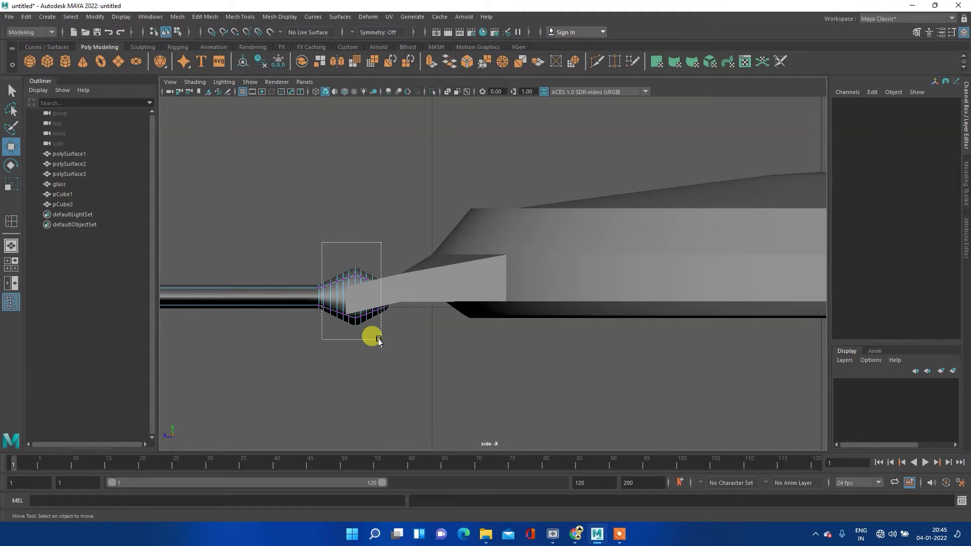
{"action": "left_click_drag", "start_coordinate": [379, 340], "coordinate": [378, 341]}
- Scale the strap-end vertices along Y to 0.733 and return to the perspective view
{"action": "key", "text": "e"}
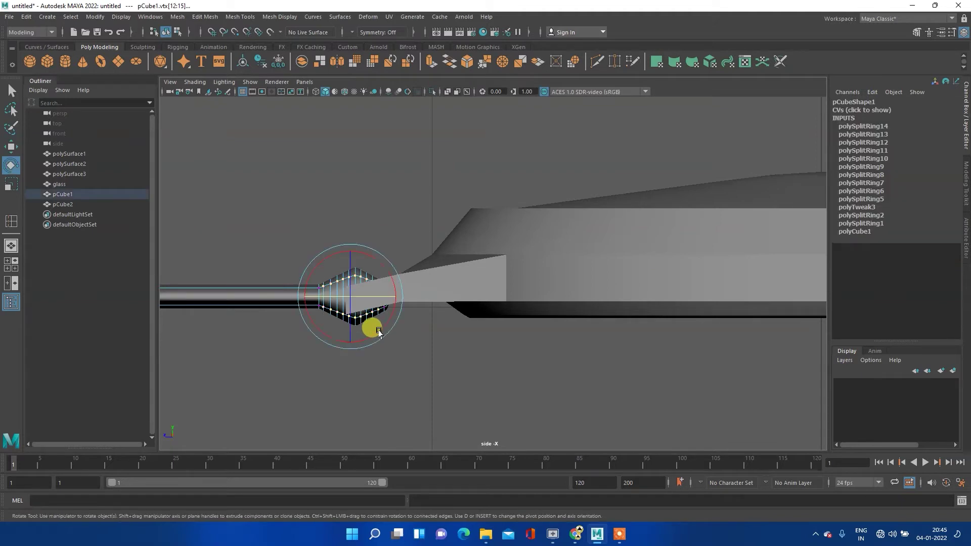
{"action": "key", "text": "r"}
{"action": "left_click_drag", "start_coordinate": [348, 250], "coordinate": [348, 238]}
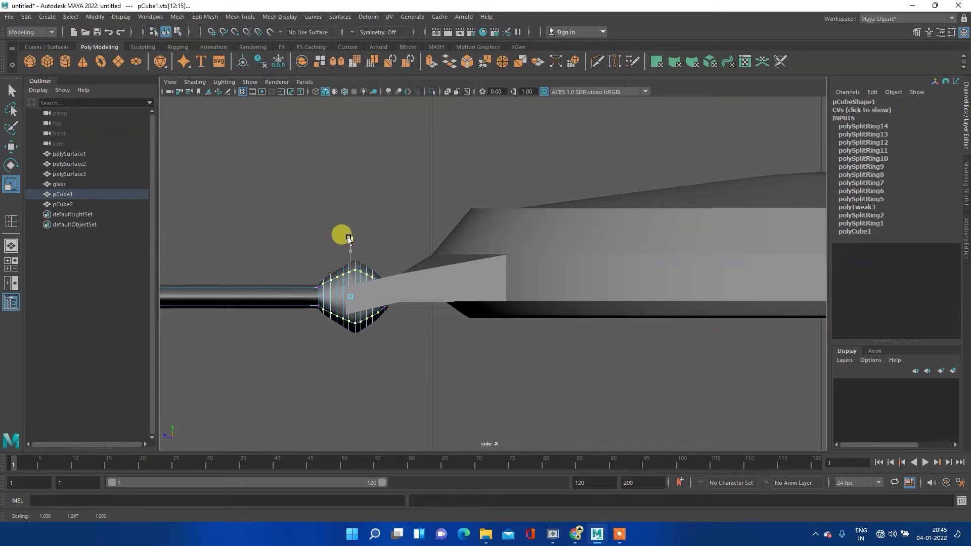
{"action": "mouse_move", "coordinate": [406, 235]}
{"action": "left_mouse_down"}
{"action": "mouse_move", "coordinate": [360, 338]}
{"action": "mouse_move", "coordinate": [333, 299]}
{"action": "left_mouse_up"}
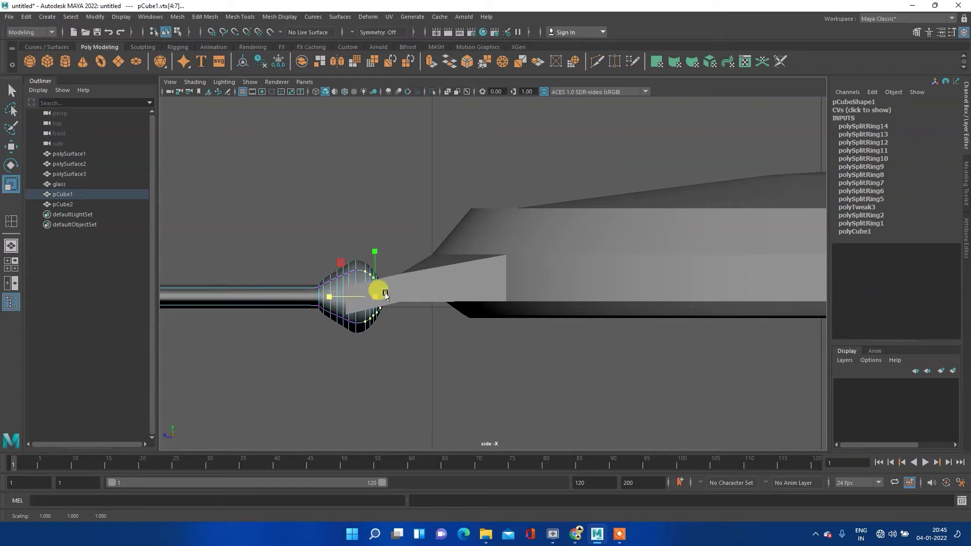
{"action": "key", "text": "space"}
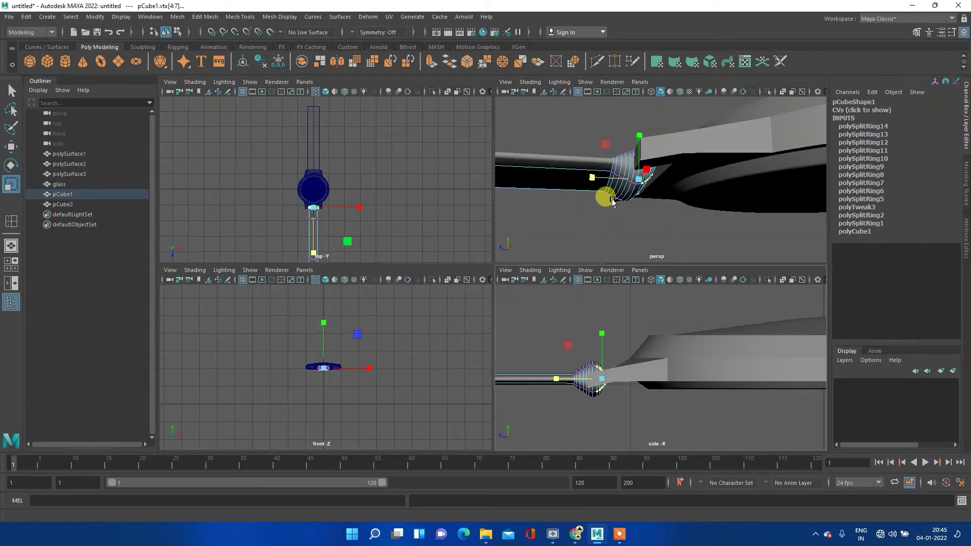
{"action": "left_click_drag", "start_coordinate": [612, 201], "coordinate": [594, 204], "text": "alt"}
{"action": "key", "text": "space"}
{"action": "mouse_move", "coordinate": [526, 251]}
{"action": "left_mouse_down", "text": "alt"}
{"action": "mouse_move", "coordinate": [531, 281]}
{"action": "mouse_move", "coordinate": [499, 288]}
{"action": "mouse_move", "coordinate": [652, 276]}
{"action": "left_mouse_up", "text": "alt"}
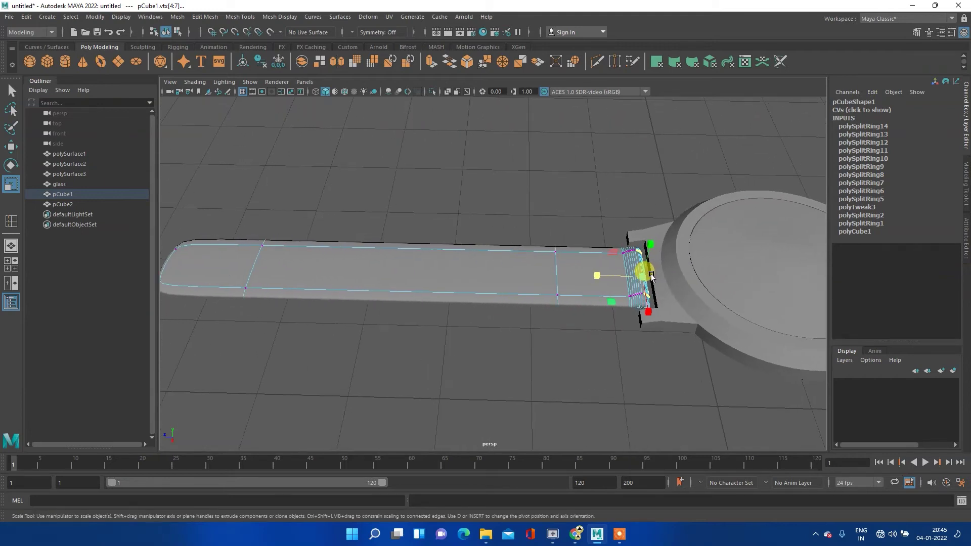
- Return to object mode and orbit to the watch's opposite side
{"action": "right_click_drag", "start_coordinate": [496, 263], "coordinate": [545, 240]}
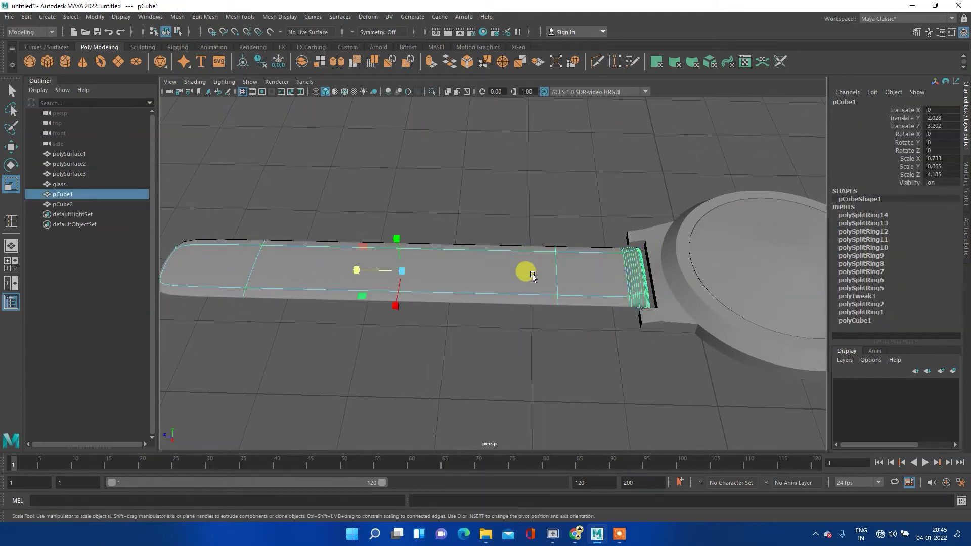
{"action": "left_click", "coordinate": [526, 316]}
{"action": "middle_click_drag", "start_coordinate": [688, 315], "coordinate": [618, 299], "text": "alt"}
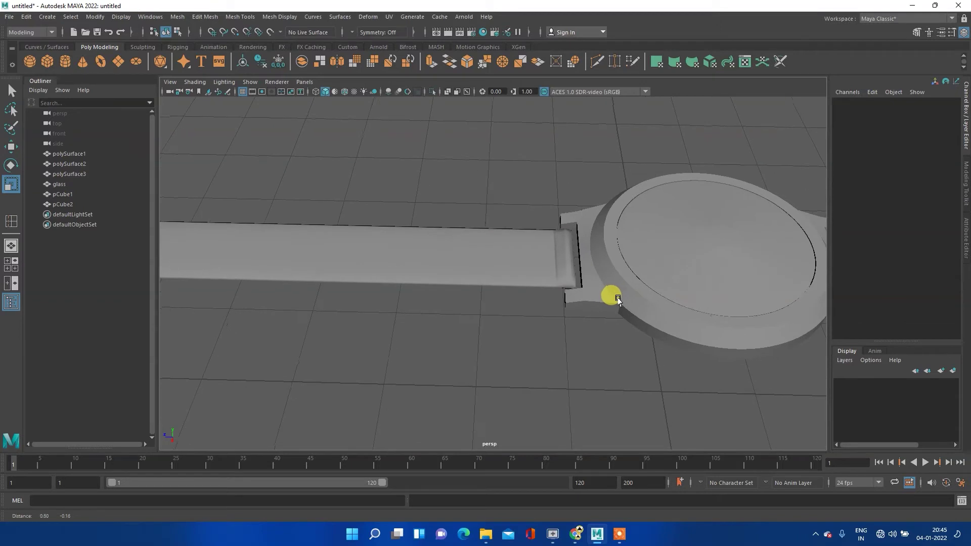
{"action": "left_click", "coordinate": [516, 257]}
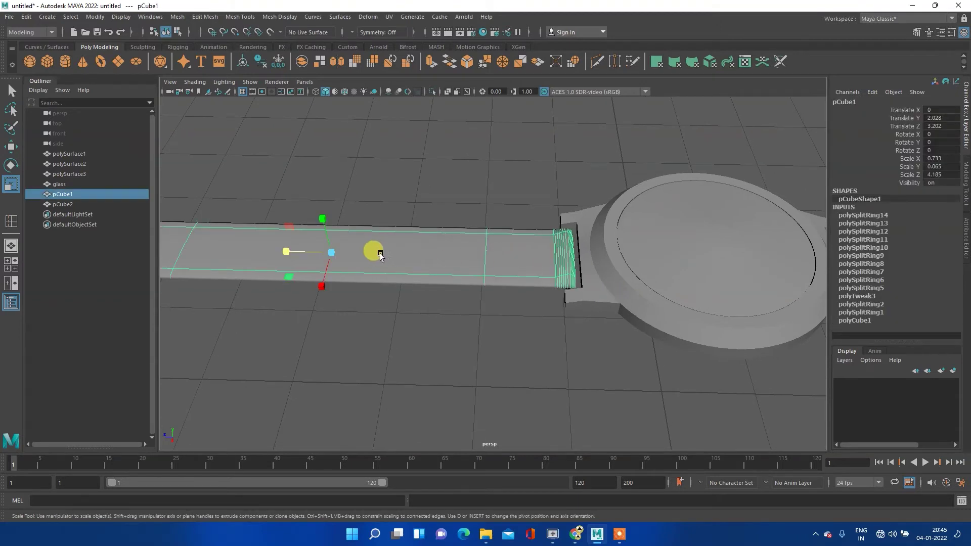
{"action": "scroll", "coordinate": [574, 262], "scroll_direction": "down", "scroll_amount": 3}
{"action": "scroll", "coordinate": [546, 262], "scroll_direction": "up", "scroll_amount": 1}
{"action": "scroll", "coordinate": [501, 288], "scroll_direction": "up", "scroll_amount": 2}
{"action": "left_click", "coordinate": [516, 304]}
{"action": "mouse_move", "coordinate": [515, 304]}
{"action": "left_mouse_down", "text": "alt"}
{"action": "mouse_move", "coordinate": [594, 308]}
{"action": "mouse_move", "coordinate": [606, 281]}
{"action": "mouse_move", "coordinate": [715, 241]}
{"action": "mouse_move", "coordinate": [741, 210]}
{"action": "mouse_move", "coordinate": [754, 172]}
{"action": "mouse_move", "coordinate": [704, 240]}
{"action": "mouse_move", "coordinate": [570, 299]}
{"action": "mouse_move", "coordinate": [590, 319]}
{"action": "left_mouse_up", "text": "alt"}
{"action": "scroll", "coordinate": [522, 288], "scroll_direction": "down", "scroll_amount": 1}
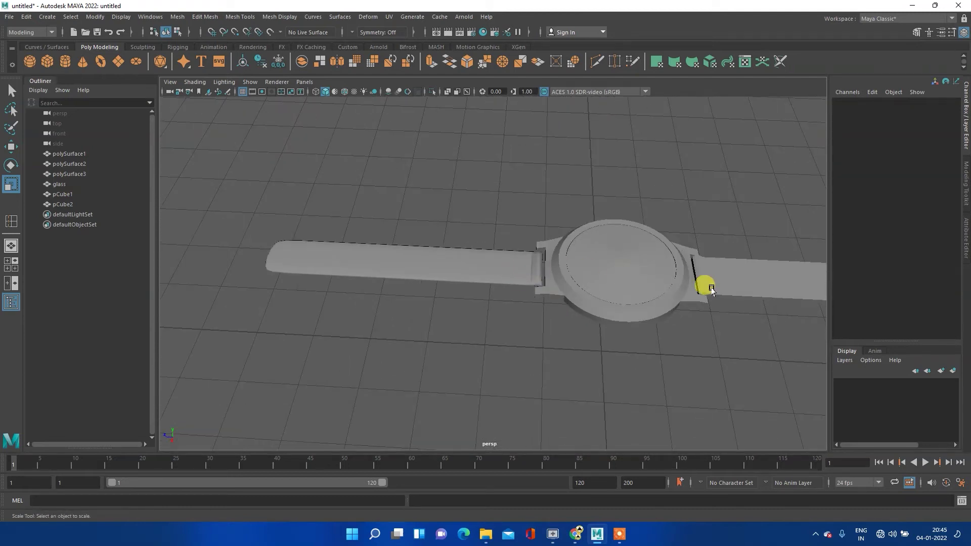
{"action": "left_click_drag", "start_coordinate": [705, 282], "coordinate": [472, 264], "text": "alt"}
- Delete the second strap pCube2 and select the remaining pCube1
{"action": "left_click", "coordinate": [523, 255]}
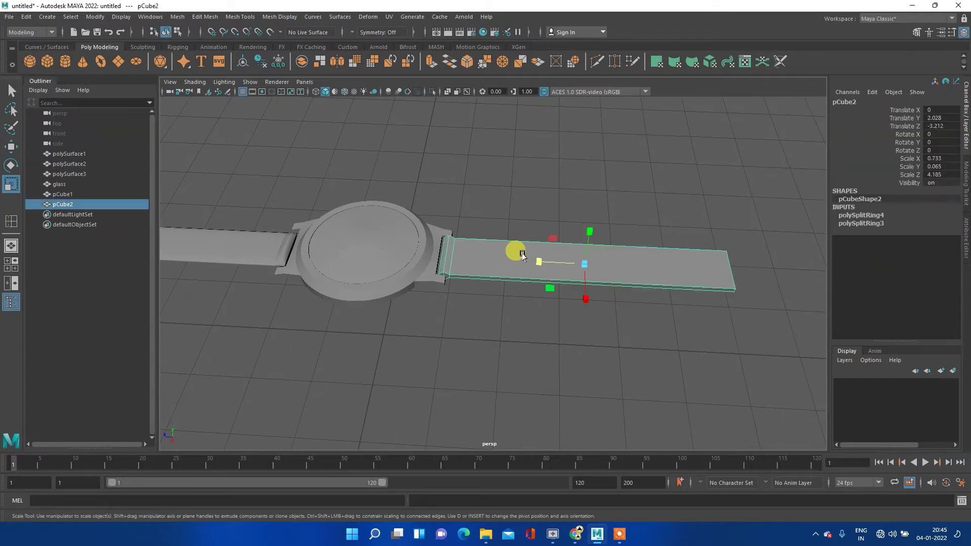
{"action": "key", "text": "Delete"}
{"action": "scroll", "coordinate": [340, 260], "scroll_direction": "down", "scroll_amount": 2}
{"action": "middle_click_drag", "start_coordinate": [341, 260], "coordinate": [466, 264], "text": "alt"}
{"action": "left_click", "coordinate": [449, 268]}
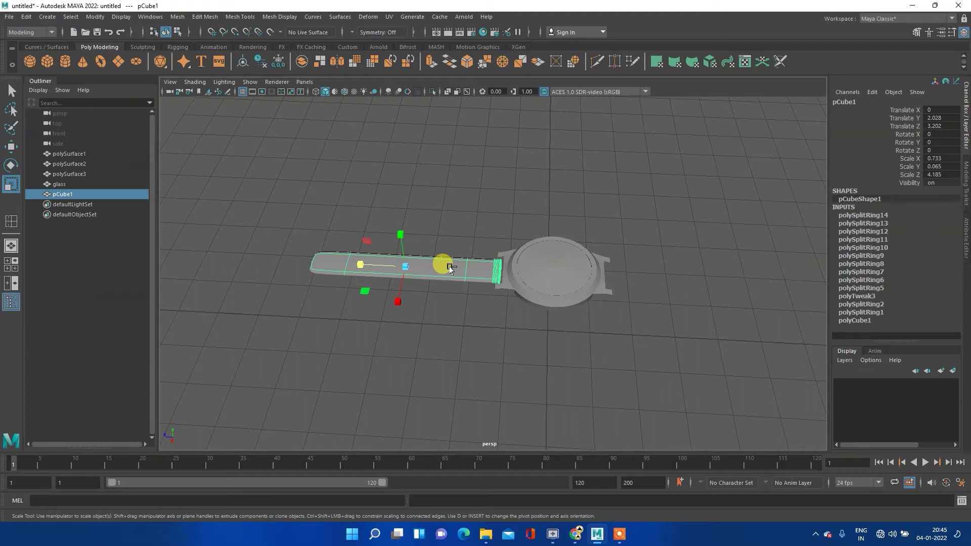
- Duplicate pCube1 and rotate the copy 180 degrees around Y
{"action": "key", "text": "w"}
{"action": "key", "text": "ctrl+d"}
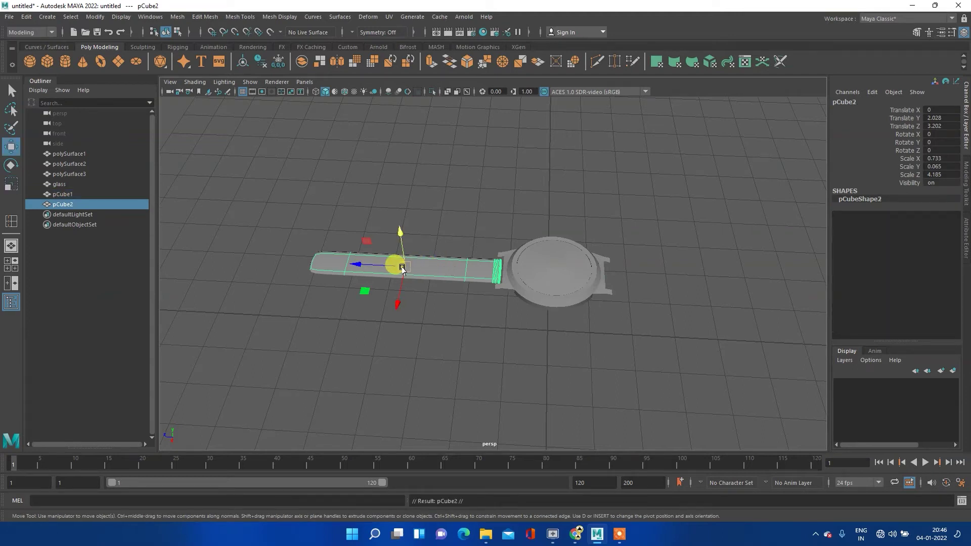
{"action": "key", "text": "r"}
{"action": "key", "text": "e"}
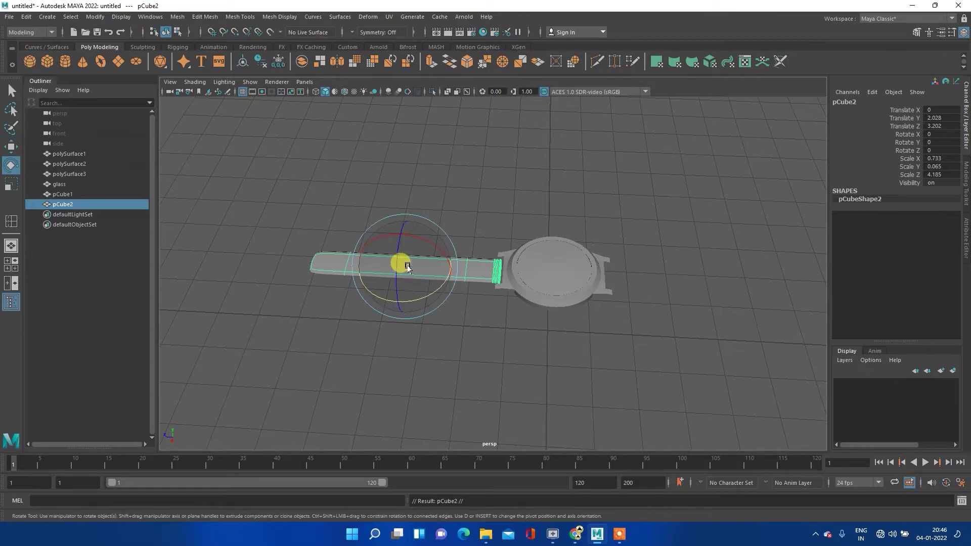
{"action": "mouse_move", "coordinate": [426, 302]}
{"action": "left_mouse_down"}
{"action": "mouse_move", "coordinate": [329, 288]}
{"action": "mouse_move", "coordinate": [256, 208]}
{"action": "left_mouse_up"}
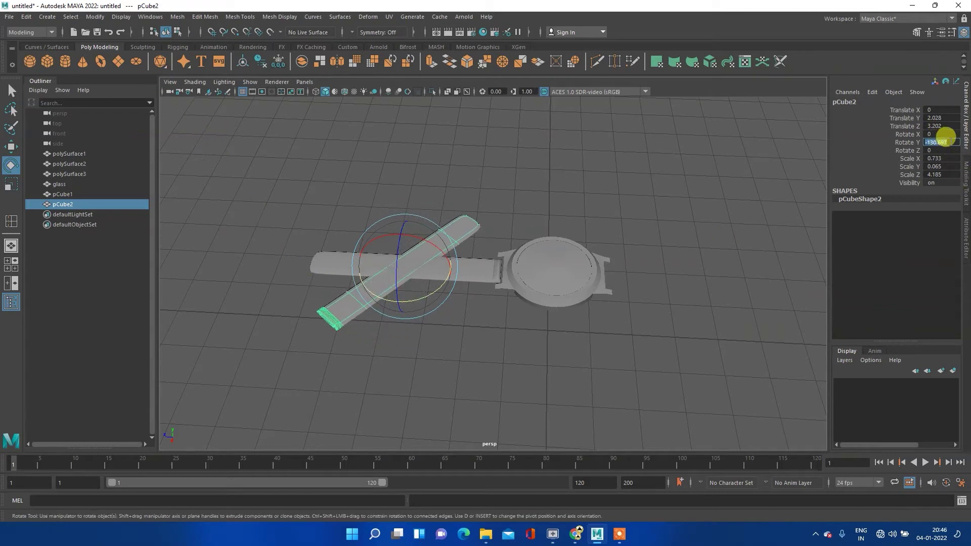
{"action": "type", "text": "180"}
{"action": "key", "text": "Return"}
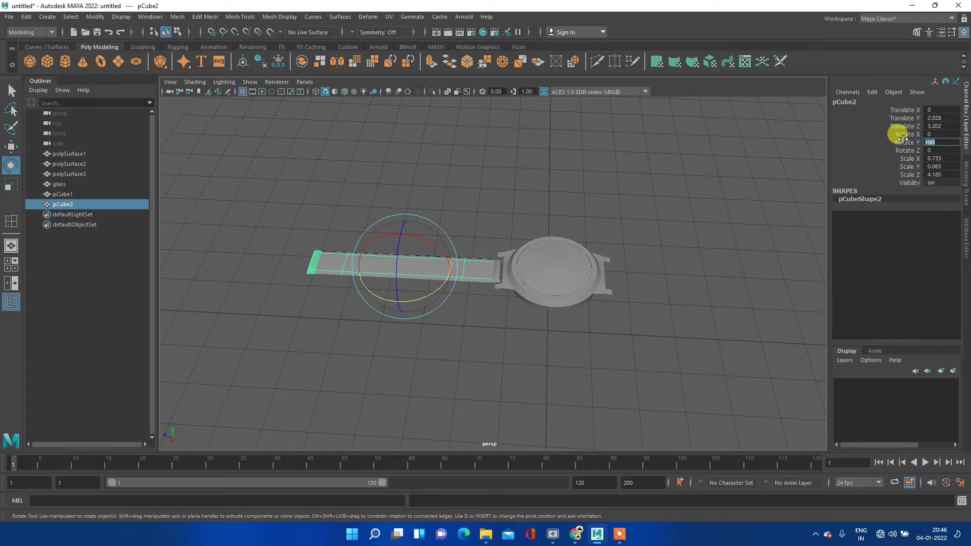
- Move the original strap to the other side of the watch case
{"action": "left_click", "coordinate": [697, 209]}
{"action": "left_click", "coordinate": [402, 271]}
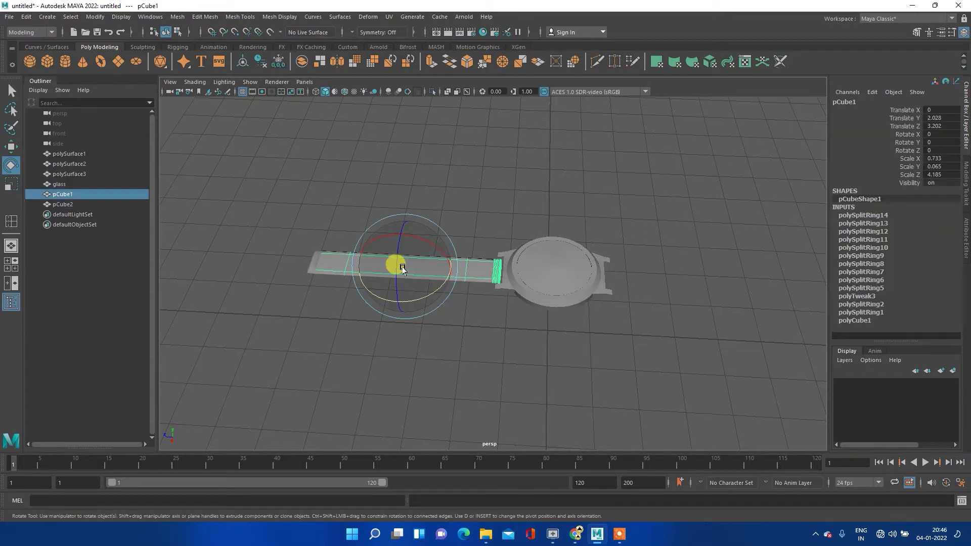
{"action": "key", "text": "w"}
{"action": "mouse_move", "coordinate": [383, 273]}
{"action": "left_mouse_down"}
{"action": "mouse_move", "coordinate": [364, 256]}
{"action": "mouse_move", "coordinate": [667, 250]}
{"action": "left_mouse_up"}
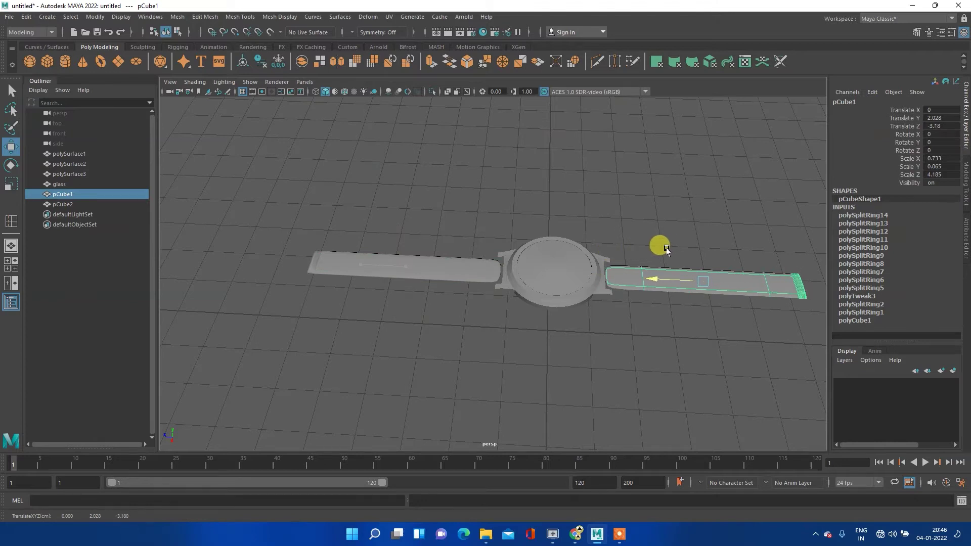
{"action": "mouse_move", "coordinate": [706, 291]}
{"action": "middle_mouse_down", "text": "alt"}
{"action": "mouse_move", "coordinate": [635, 263]}
{"action": "mouse_move", "coordinate": [545, 262]}
{"action": "middle_mouse_up", "text": "alt"}
{"action": "scroll", "coordinate": [550, 266], "scroll_direction": "up", "scroll_amount": 4}
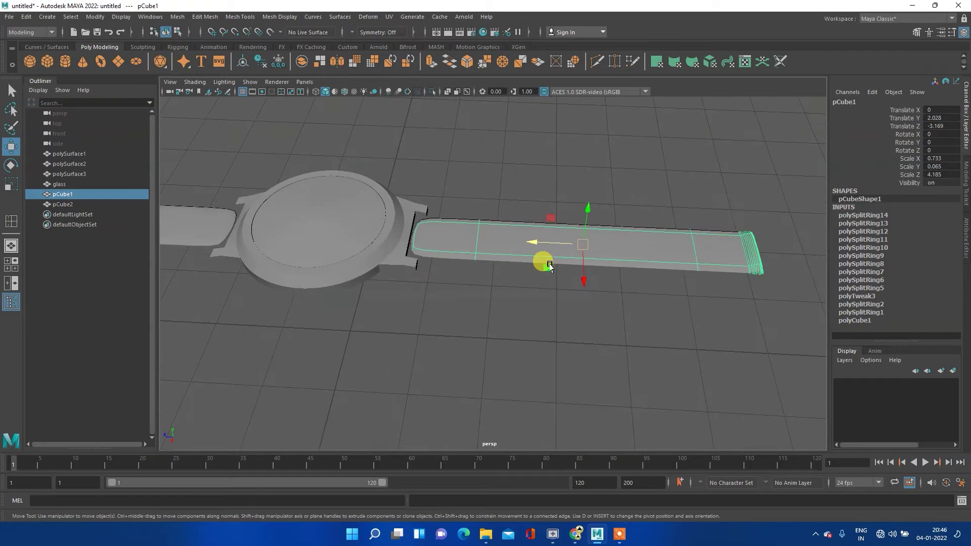
{"action": "scroll", "coordinate": [550, 267], "scroll_direction": "up", "scroll_amount": 3}
{"action": "scroll", "coordinate": [542, 262], "scroll_direction": "down", "scroll_amount": 2}
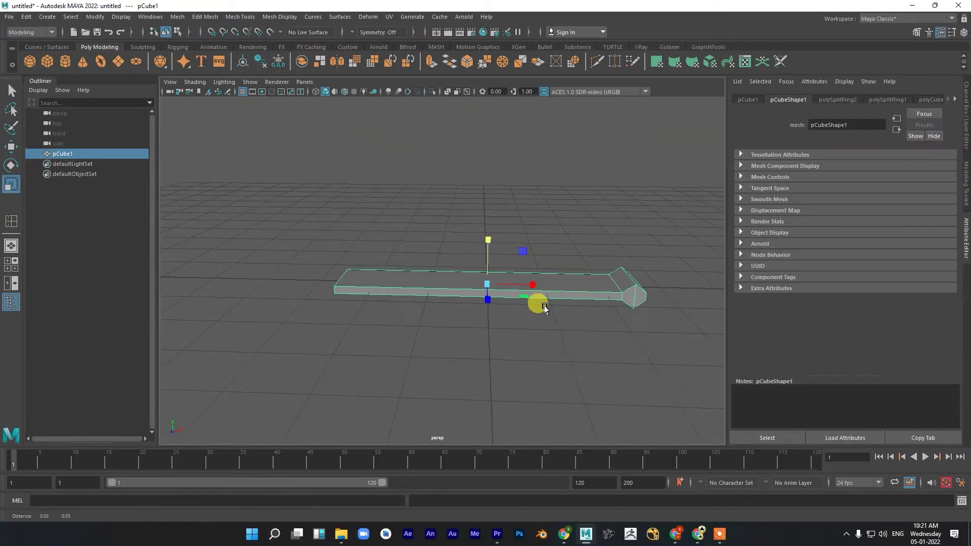
- Add an edge loop along pCube1 with the Insert Edge Loop tool
{"action": "middle_click_drag", "start_coordinate": [551, 298], "coordinate": [542, 325], "text": "alt"}
{"action": "right_click_drag", "start_coordinate": [493, 311], "coordinate": [524, 243]}
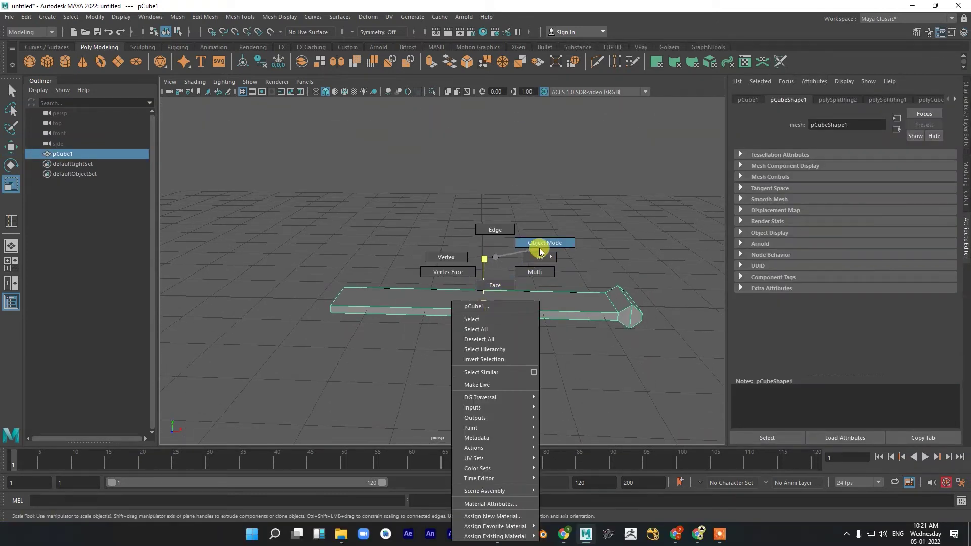
{"action": "left_click", "coordinate": [565, 343]}
{"action": "left_click", "coordinate": [526, 306]}
{"action": "right_click", "coordinate": [584, 307], "text": "shift"}
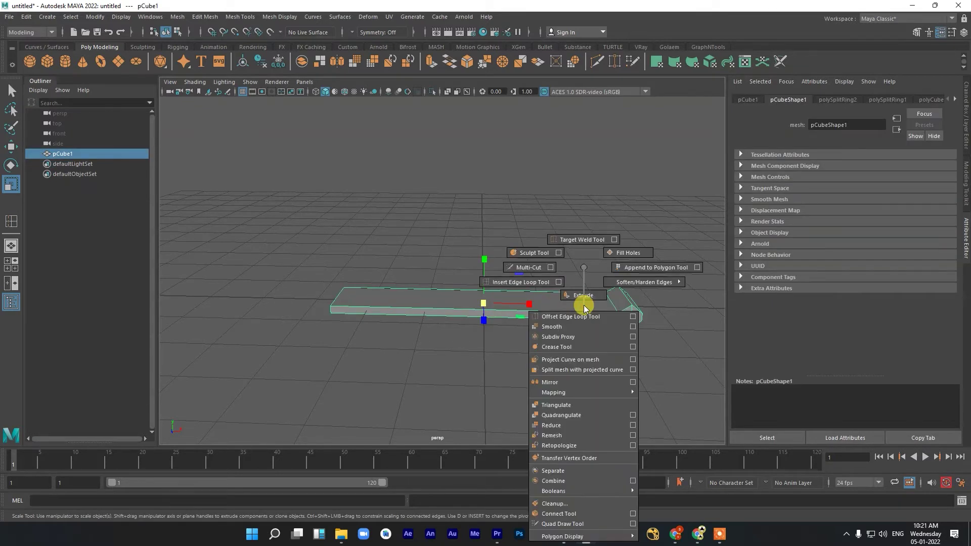
{"action": "right_click_drag", "start_coordinate": [583, 305], "coordinate": [521, 282], "text": "shift"}
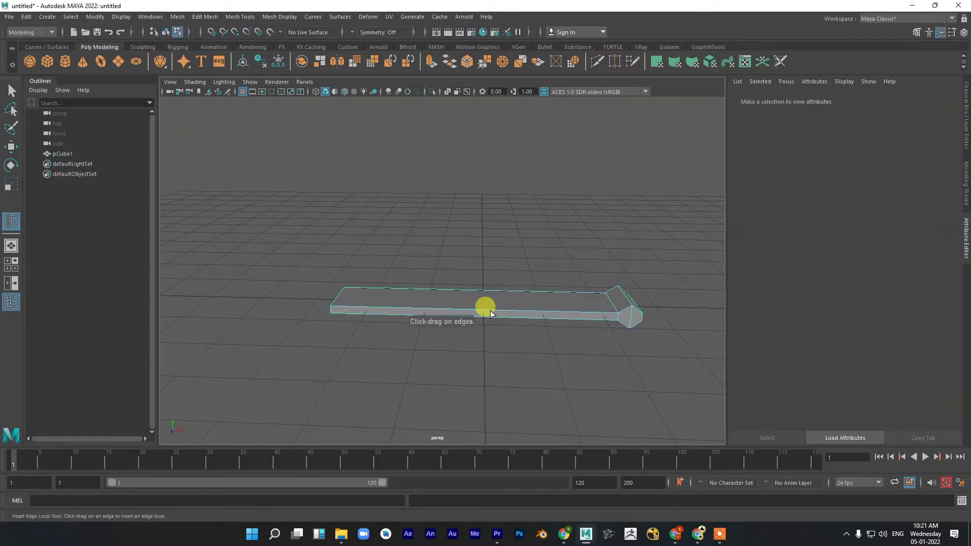
{"action": "left_click_drag", "start_coordinate": [482, 314], "coordinate": [493, 319]}
{"action": "scroll", "coordinate": [493, 318], "scroll_direction": "up", "scroll_amount": 3}
{"action": "scroll", "coordinate": [493, 318], "scroll_direction": "down", "scroll_amount": 2}
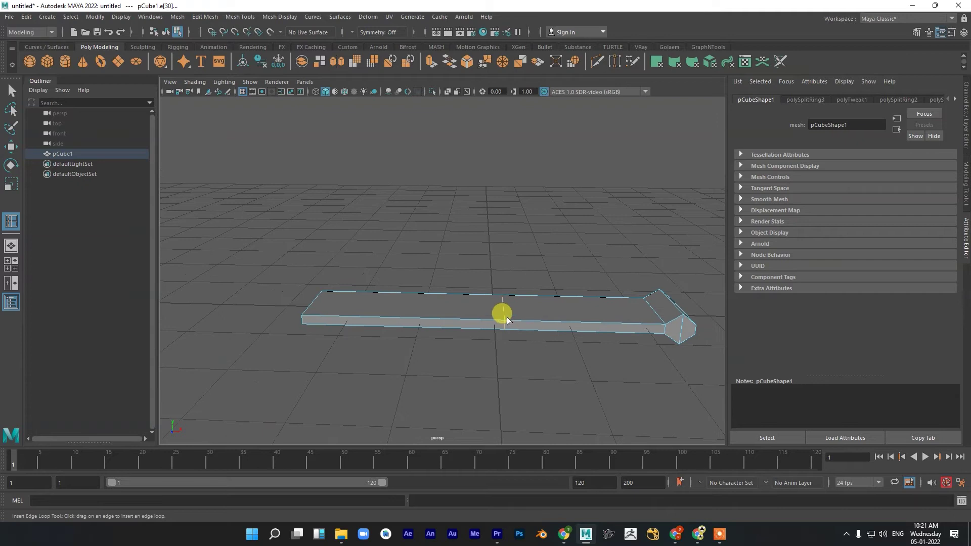
- Insert one more edge loop across the strap, then undo it
{"action": "right_click_drag", "start_coordinate": [533, 326], "coordinate": [553, 244]}
{"action": "mouse_move", "coordinate": [527, 317]}
{"action": "left_mouse_down", "text": "alt"}
{"action": "mouse_move", "coordinate": [501, 338]}
{"action": "mouse_move", "coordinate": [555, 325]}
{"action": "mouse_move", "coordinate": [487, 312]}
{"action": "mouse_move", "coordinate": [478, 322]}
{"action": "left_mouse_up", "text": "alt"}
{"action": "mouse_move", "coordinate": [477, 321]}
{"action": "middle_mouse_down", "text": "alt"}
{"action": "mouse_move", "coordinate": [481, 299]}
{"action": "mouse_move", "coordinate": [500, 309]}
{"action": "middle_mouse_up", "text": "alt"}
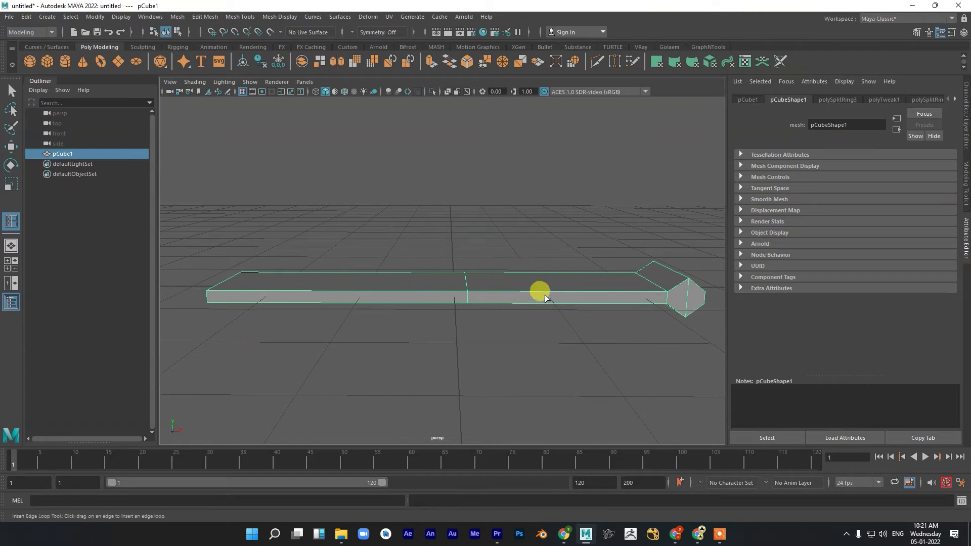
{"action": "left_click_drag", "start_coordinate": [505, 294], "coordinate": [504, 291]}
{"action": "key", "text": "ctrl+z"}
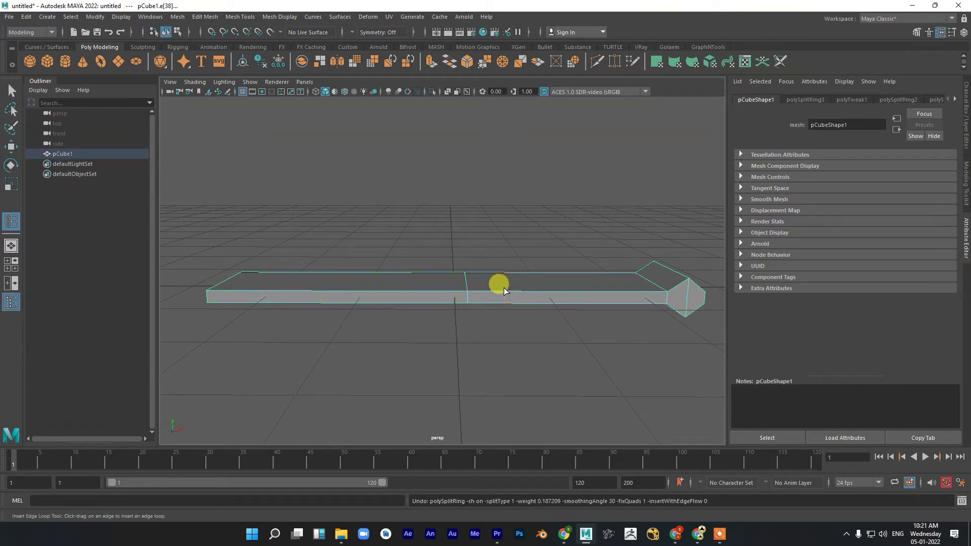
- Shift-drag pCube1 with the Move tool to create the duplicate pCube2
{"action": "key", "text": "w"}
{"action": "mouse_move", "coordinate": [488, 301]}
{"action": "right_mouse_down"}
{"action": "mouse_move", "coordinate": [530, 254]}
{"action": "mouse_move", "coordinate": [514, 234]}
{"action": "right_mouse_up"}
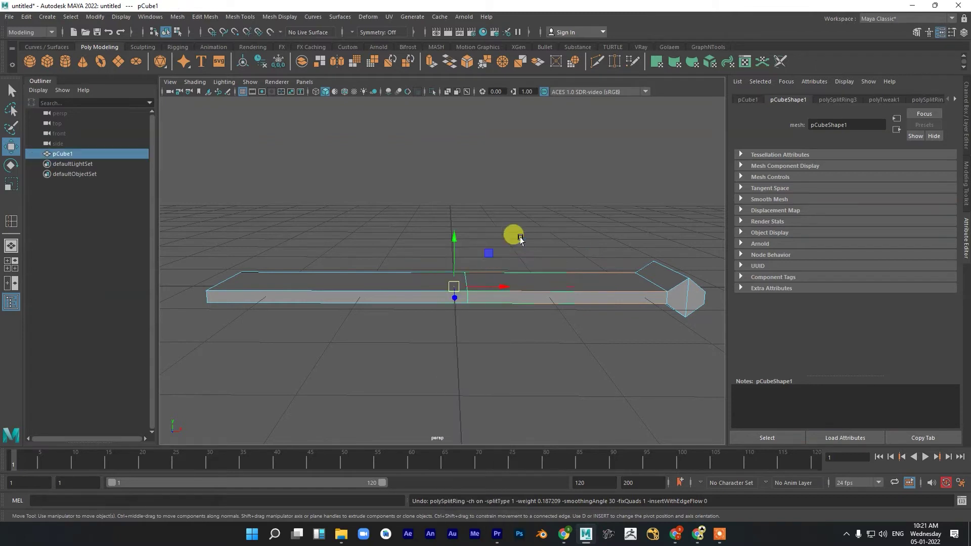
{"action": "left_click", "coordinate": [476, 314]}
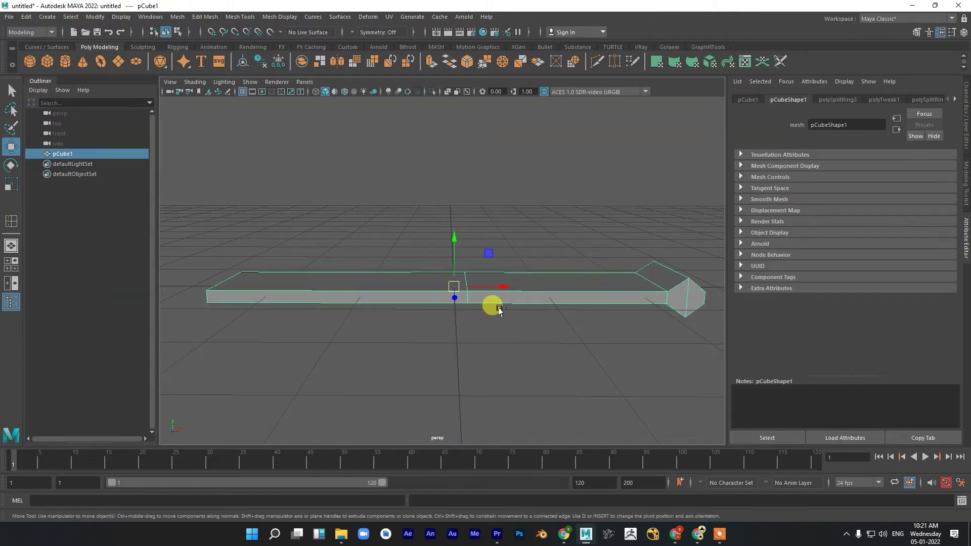
{"action": "mouse_move", "coordinate": [455, 286]}
{"action": "left_mouse_down", "text": "shift"}
{"action": "mouse_move", "coordinate": [491, 288]}
{"action": "mouse_move", "coordinate": [471, 289]}
{"action": "left_mouse_up", "text": "shift"}
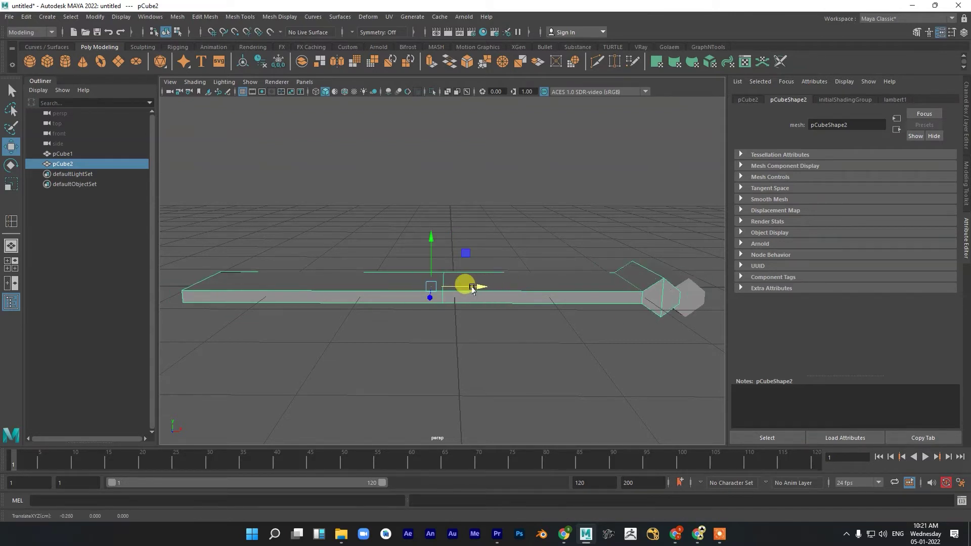
- Rotate pCube2 around Y and set Rotate Y to exactly 180 in the Channel Box
{"action": "key", "text": "e"}
{"action": "key", "text": "w"}
{"action": "key", "text": "e"}
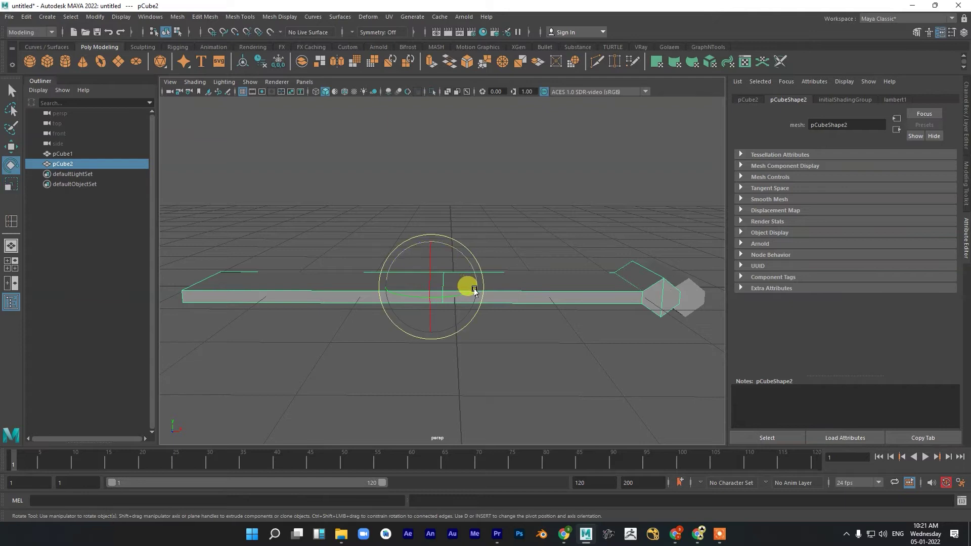
{"action": "mouse_move", "coordinate": [464, 297]}
{"action": "left_mouse_down"}
{"action": "mouse_move", "coordinate": [362, 291]}
{"action": "mouse_move", "coordinate": [434, 288]}
{"action": "mouse_move", "coordinate": [419, 287]}
{"action": "left_mouse_up"}
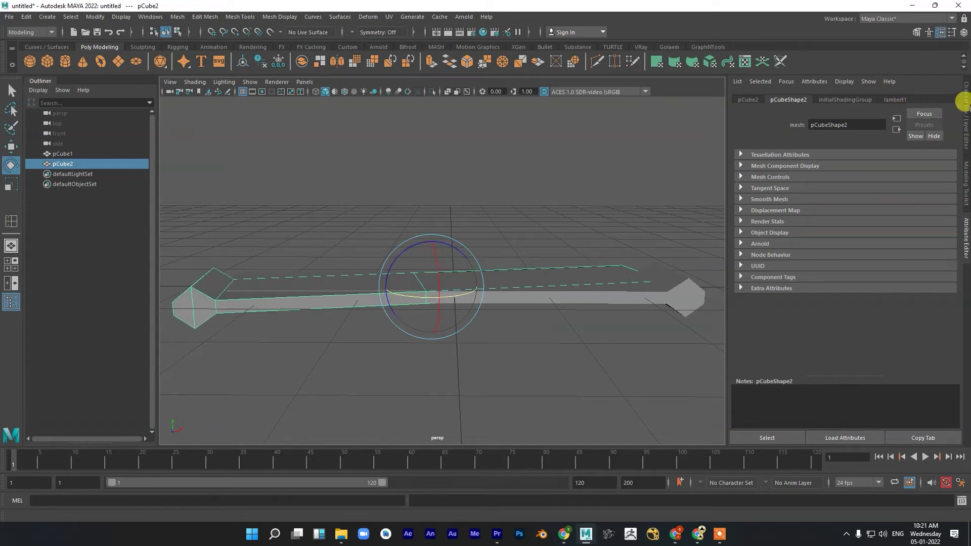
{"action": "left_click", "coordinate": [965, 110]}
{"action": "left_click_drag", "start_coordinate": [649, 310], "coordinate": [494, 299]}
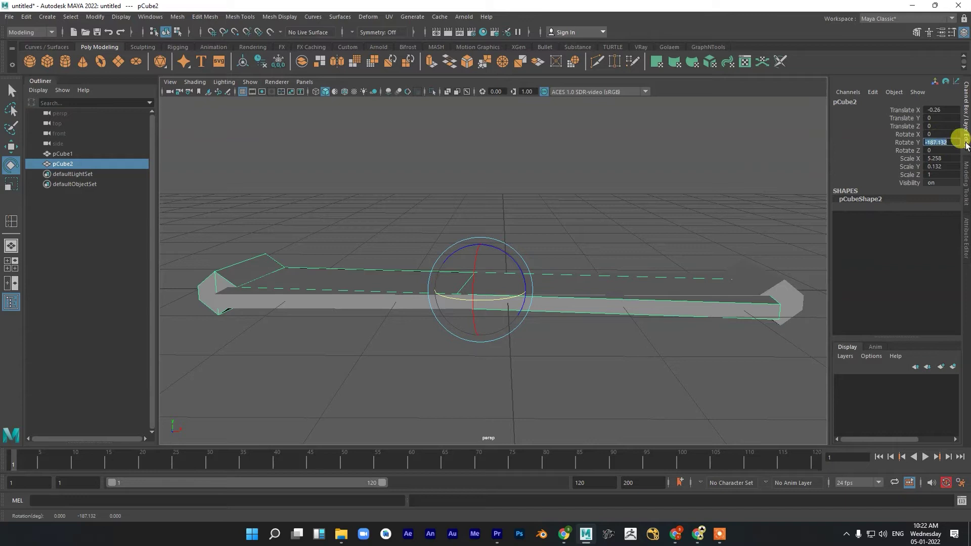
{"action": "type", "text": "180"}
{"action": "key", "text": "Return"}
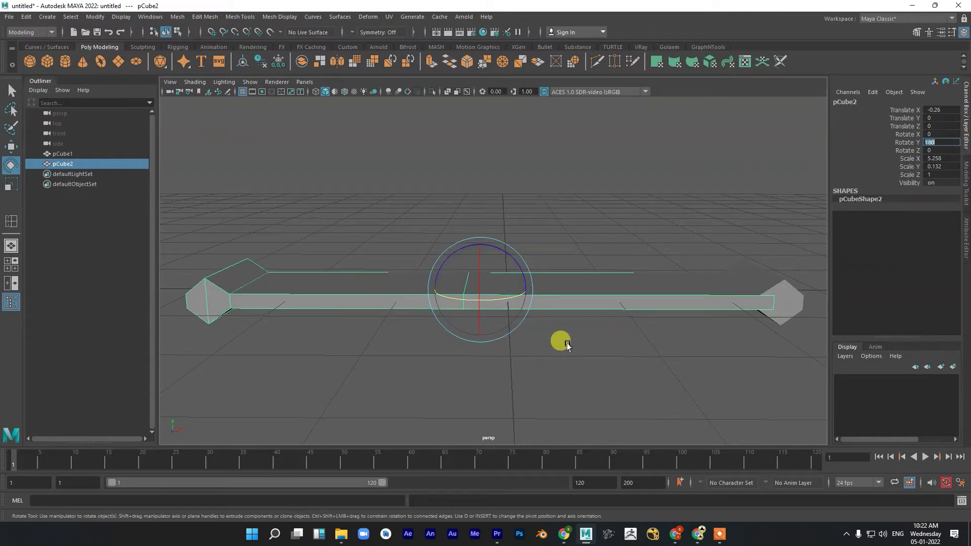
- Select faces on pCube2, clear them, and return to object selection
{"action": "right_click_drag", "start_coordinate": [342, 289], "coordinate": [382, 242]}
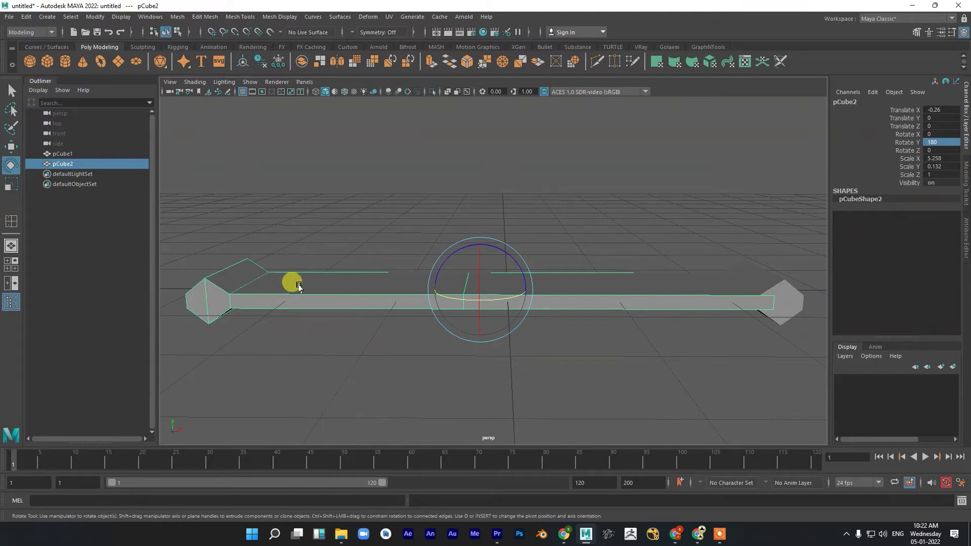
{"action": "right_click_drag", "start_coordinate": [290, 284], "coordinate": [290, 271]}
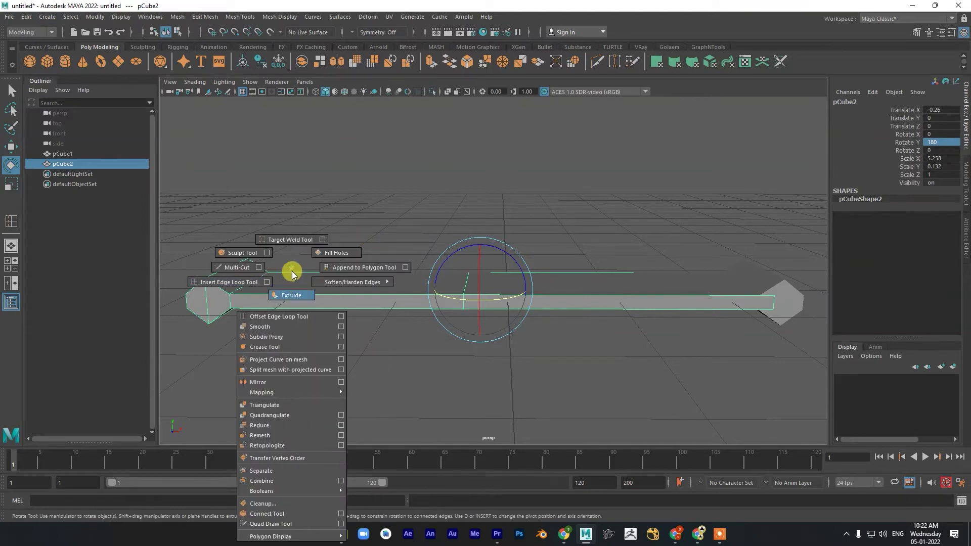
{"action": "mouse_move", "coordinate": [281, 284]}
{"action": "right_mouse_down"}
{"action": "mouse_move", "coordinate": [295, 271]}
{"action": "mouse_move", "coordinate": [283, 298]}
{"action": "right_mouse_up"}
{"action": "left_click_drag", "start_coordinate": [685, 208], "coordinate": [501, 351]}
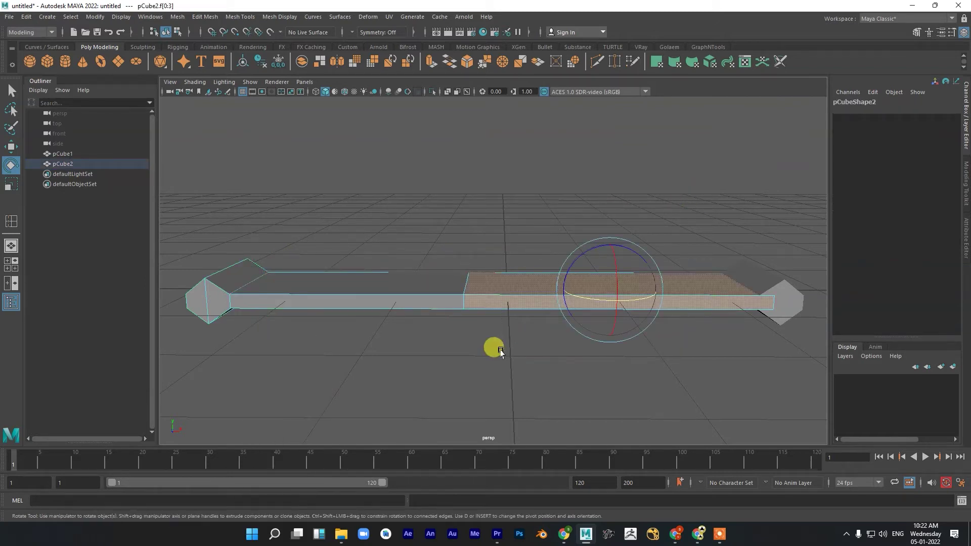
{"action": "left_click", "coordinate": [502, 352]}
{"action": "right_click_drag", "start_coordinate": [311, 290], "coordinate": [337, 241]}
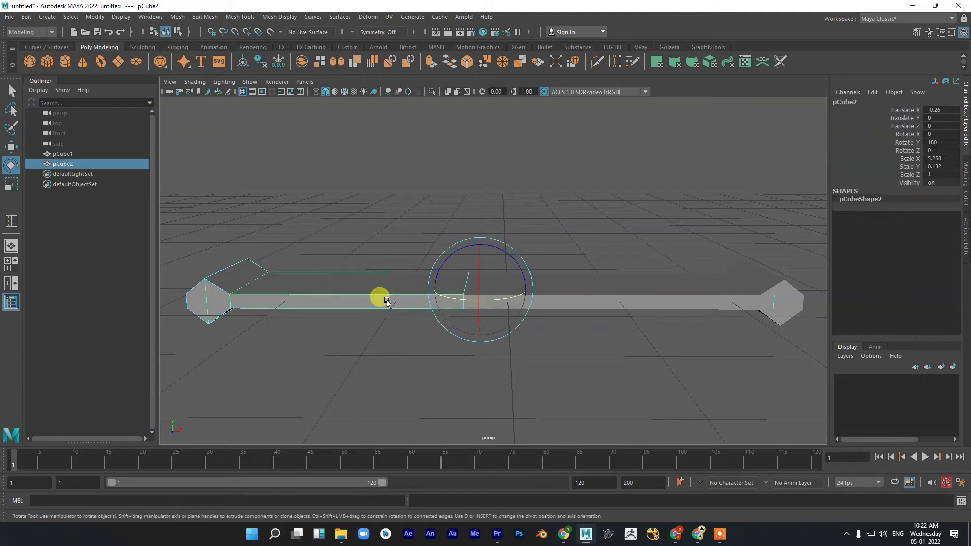
- Spread the straps apart along X, sliding pCube2 left and pCube1 far right
{"action": "key", "text": "w"}
{"action": "mouse_move", "coordinate": [515, 290]}
{"action": "left_mouse_down"}
{"action": "mouse_move", "coordinate": [277, 265]}
{"action": "mouse_move", "coordinate": [567, 261]}
{"action": "left_mouse_up"}
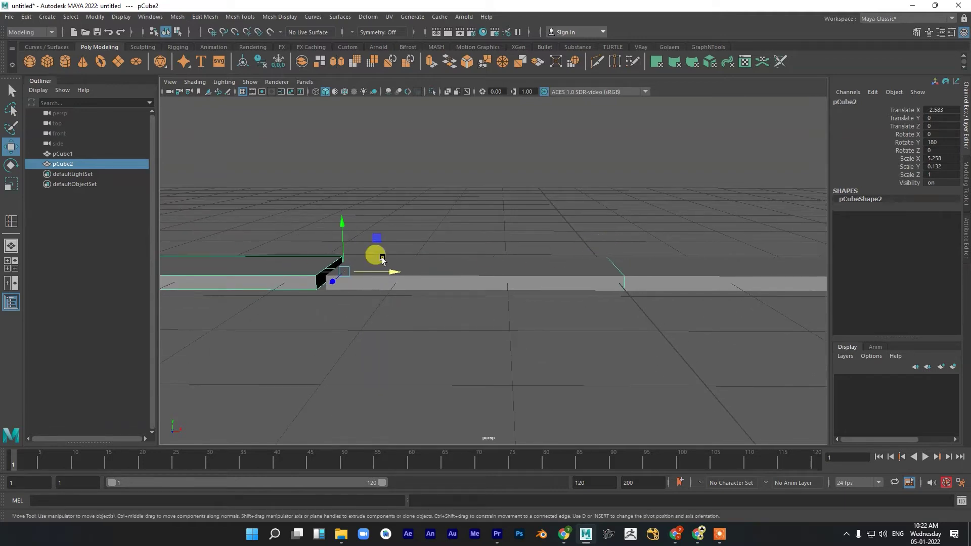
{"action": "left_click", "coordinate": [641, 278]}
{"action": "key", "text": "f"}
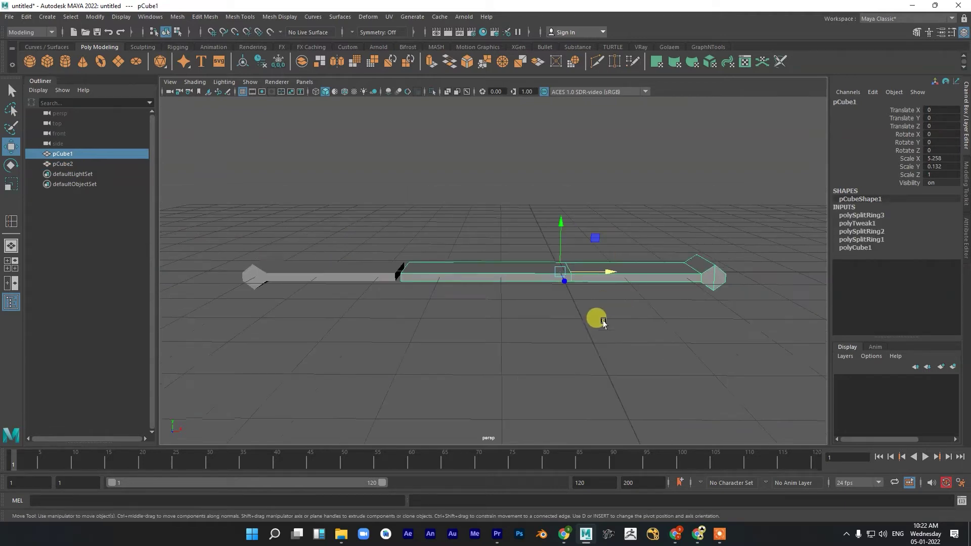
{"action": "left_click_drag", "start_coordinate": [589, 273], "coordinate": [838, 275]}
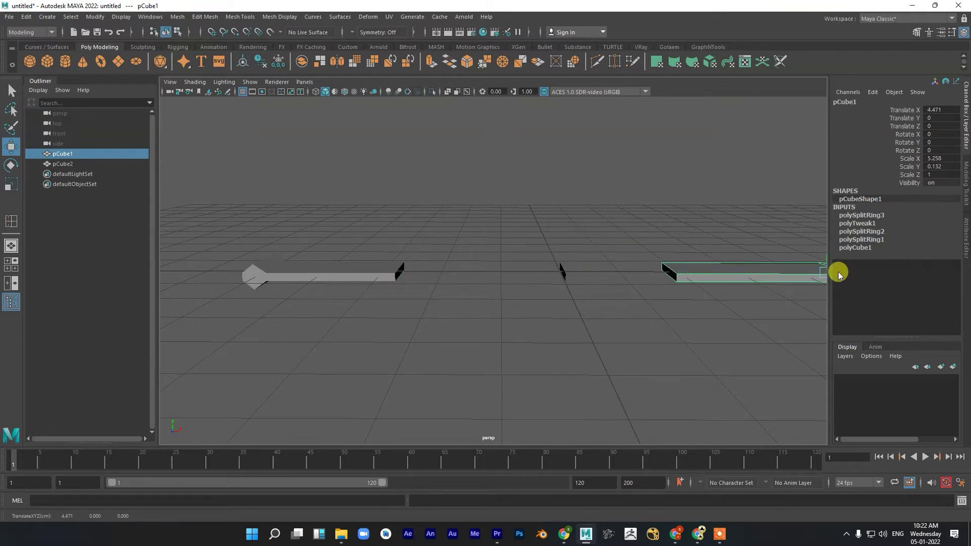
{"action": "scroll", "coordinate": [591, 288], "scroll_direction": "up", "scroll_amount": 2}
- Switch pCube2 between face and object selection, then select pCube1 instead
{"action": "left_click", "coordinate": [309, 274]}
{"action": "right_click", "coordinate": [283, 257]}
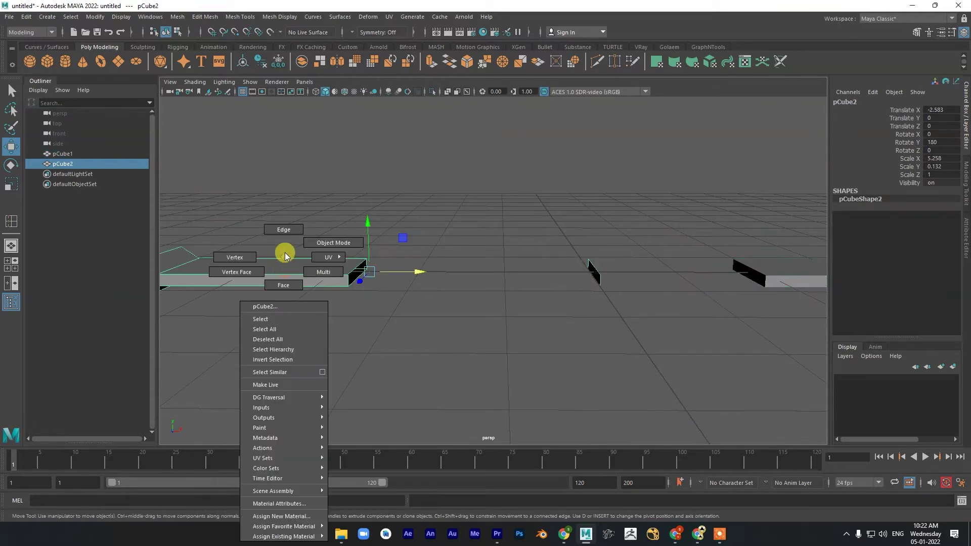
{"action": "left_click", "coordinate": [598, 211]}
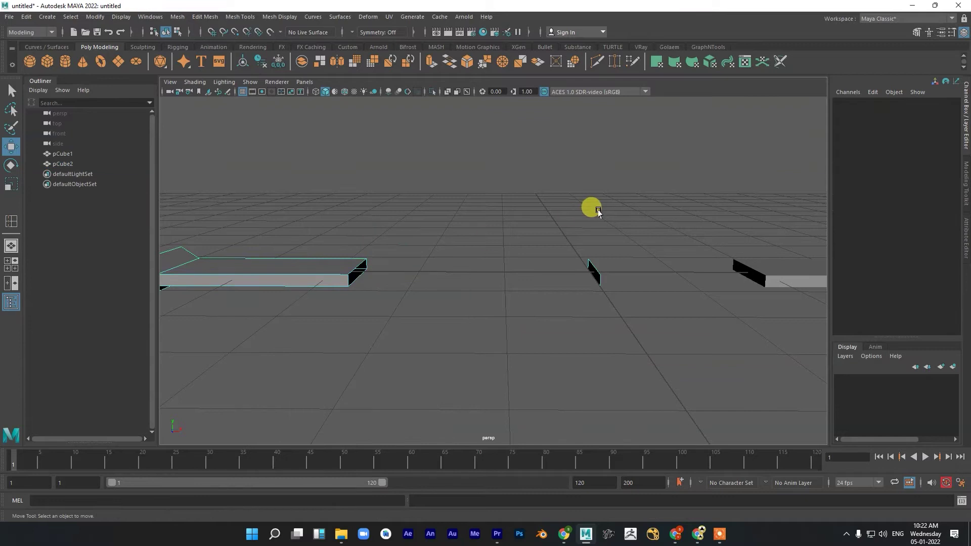
{"action": "left_click_drag", "start_coordinate": [631, 221], "coordinate": [567, 300]}
{"action": "left_click", "coordinate": [564, 298]}
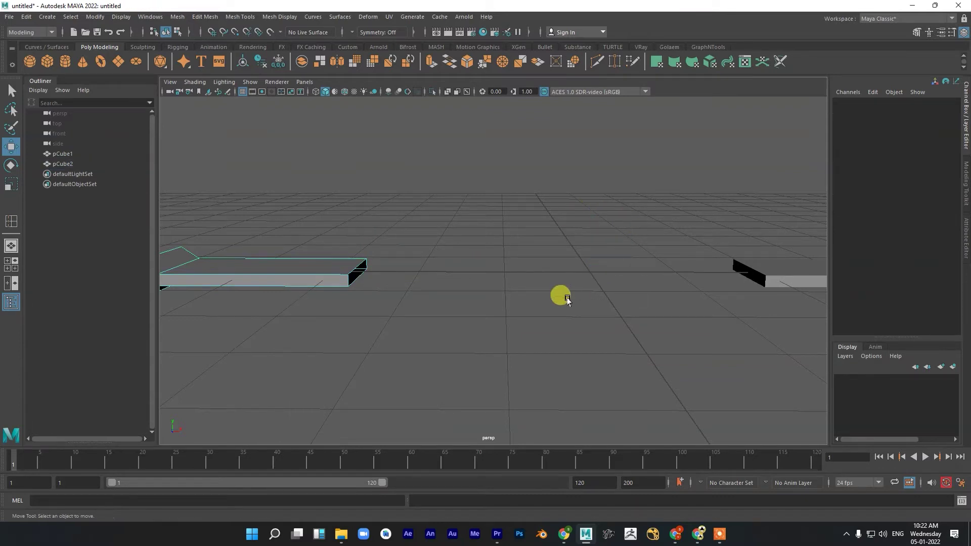
{"action": "right_click_drag", "start_coordinate": [303, 275], "coordinate": [365, 243]}
{"action": "left_click", "coordinate": [400, 285]}
{"action": "left_click", "coordinate": [303, 273]}
{"action": "left_click", "coordinate": [753, 273]}
{"action": "scroll", "coordinate": [572, 324], "scroll_direction": "down", "scroll_amount": 2}
{"action": "mouse_move", "coordinate": [571, 324]}
{"action": "left_mouse_down", "text": "alt"}
{"action": "mouse_move", "coordinate": [511, 358]}
{"action": "mouse_move", "coordinate": [706, 337]}
{"action": "mouse_move", "coordinate": [559, 330]}
{"action": "left_mouse_up", "text": "alt"}
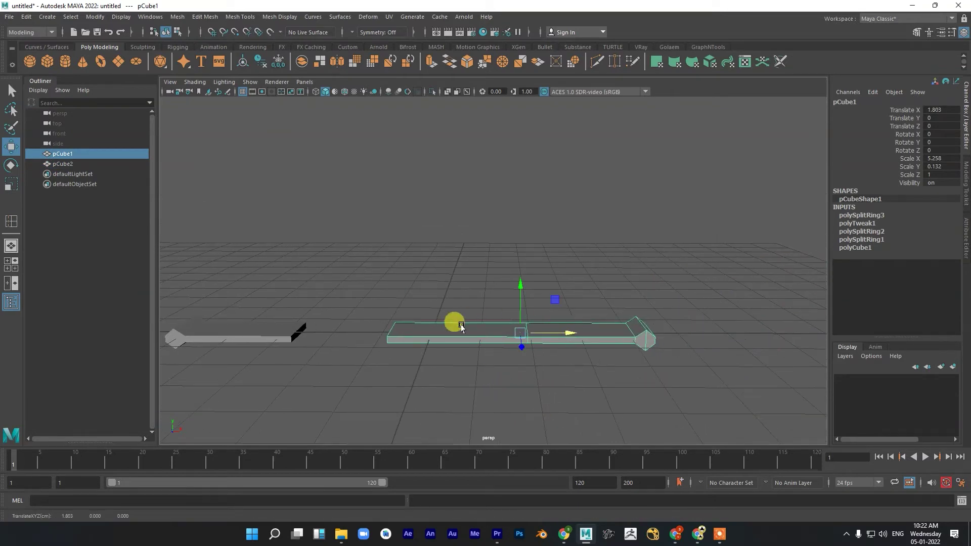
- In Face mode, marquee-select pCube1's left-section faces and delete them
{"action": "right_click", "coordinate": [414, 262]}
{"action": "left_click", "coordinate": [413, 284]}
{"action": "left_click_drag", "start_coordinate": [368, 261], "coordinate": [501, 383]}
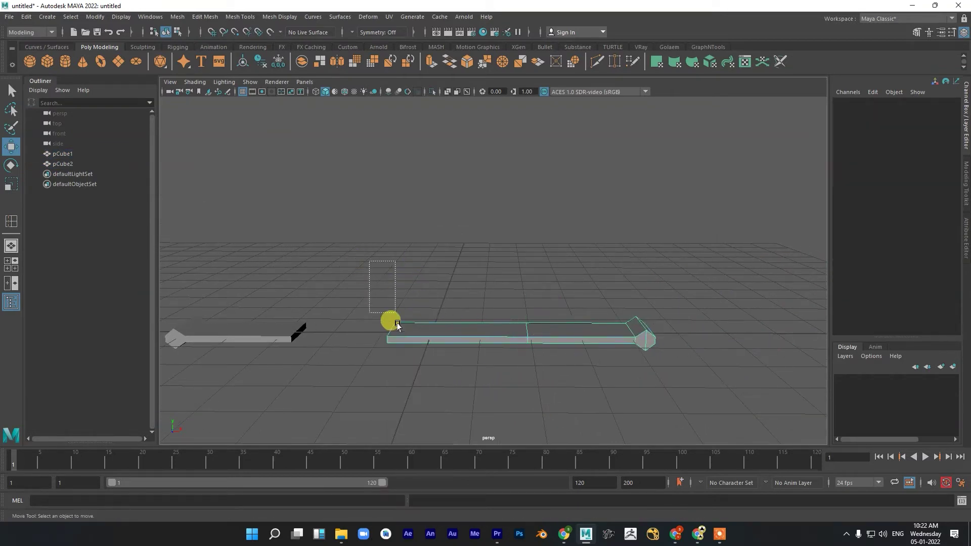
{"action": "key", "text": "Delete"}
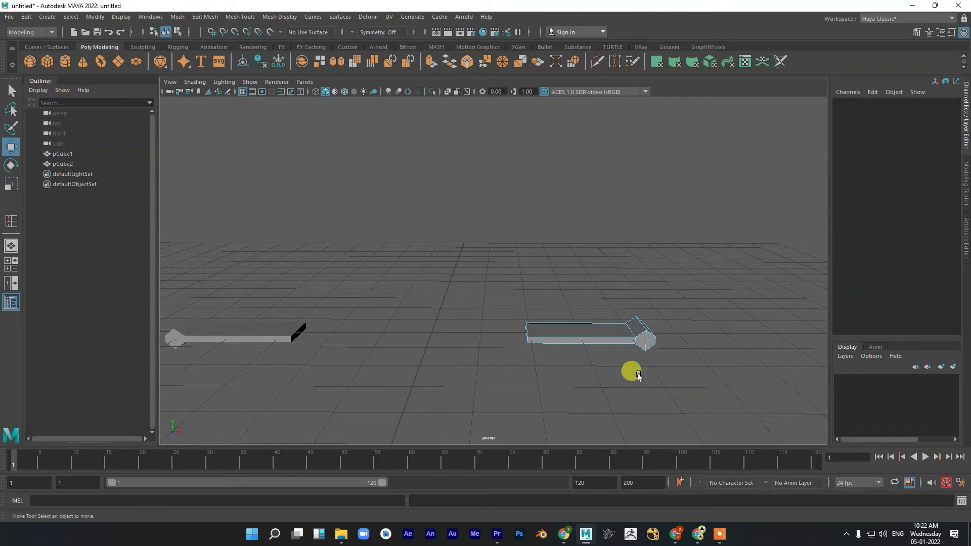
{"action": "right_click", "coordinate": [596, 327]}
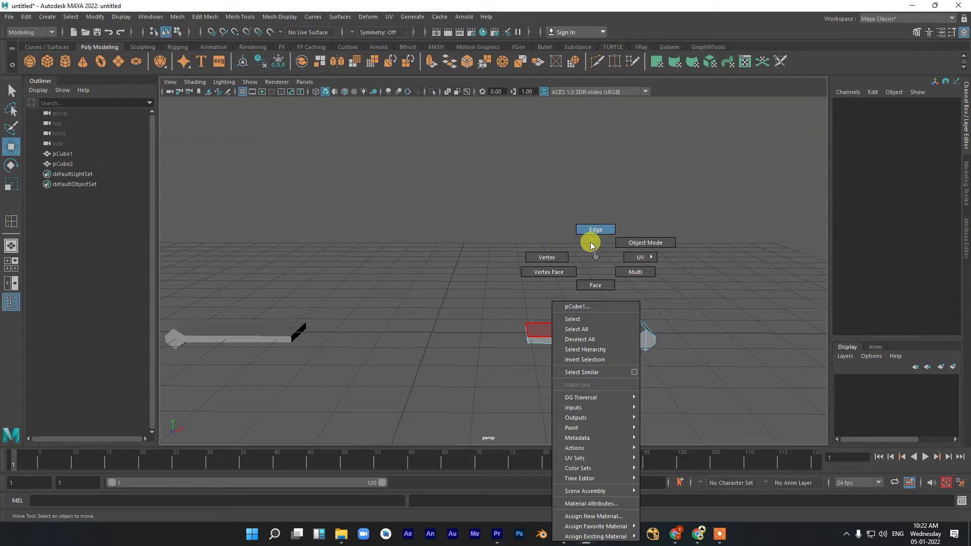
- Back in Object Mode, slide pCube1 left along X toward pCube2
{"action": "left_click", "coordinate": [645, 243]}
{"action": "left_click_drag", "start_coordinate": [588, 333], "coordinate": [340, 317]}
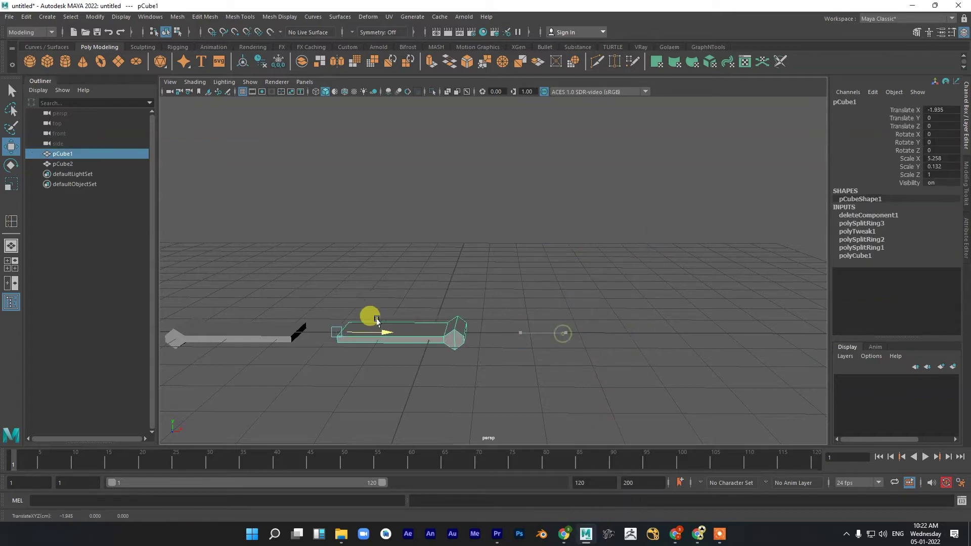
{"action": "scroll", "coordinate": [349, 323], "scroll_direction": "up", "scroll_amount": 1}
{"action": "mouse_move", "coordinate": [358, 325]}
{"action": "middle_mouse_down", "text": "alt"}
{"action": "mouse_move", "coordinate": [485, 368]}
{"action": "mouse_move", "coordinate": [526, 279]}
{"action": "middle_mouse_up", "text": "alt"}
{"action": "scroll", "coordinate": [480, 367], "scroll_direction": "up", "scroll_amount": 3}
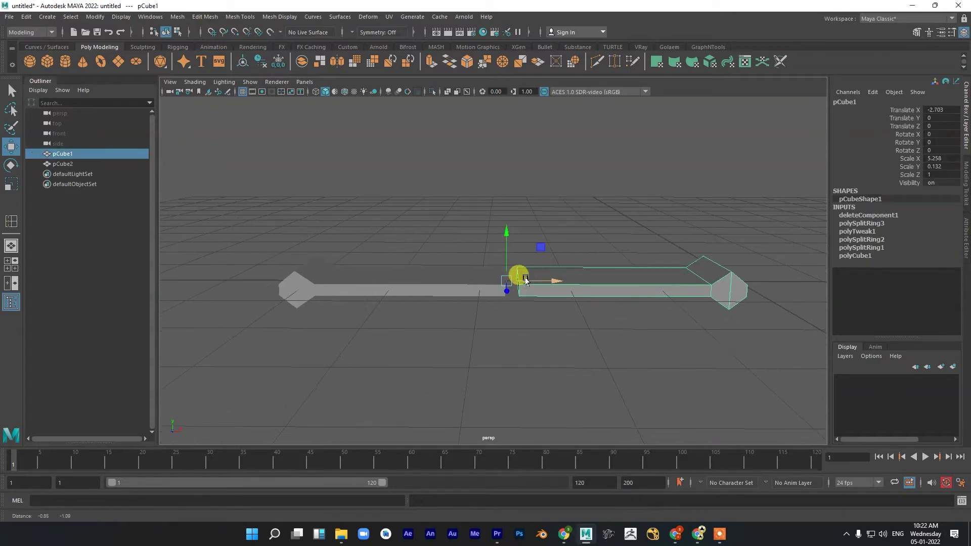
{"action": "scroll", "coordinate": [529, 282], "scroll_direction": "up", "scroll_amount": 1}
{"action": "scroll", "coordinate": [536, 292], "scroll_direction": "up", "scroll_amount": 1}
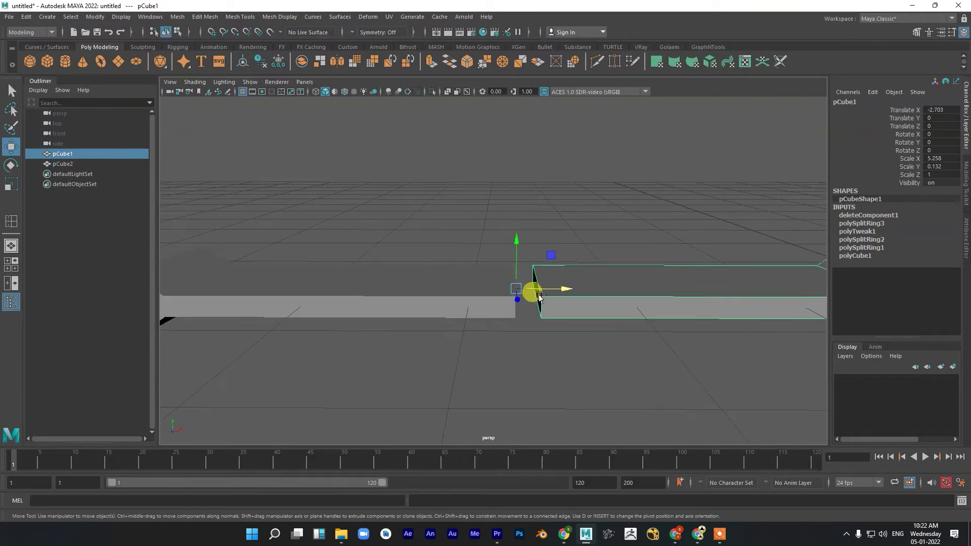
{"action": "scroll", "coordinate": [571, 311], "scroll_direction": "down", "scroll_amount": 1}
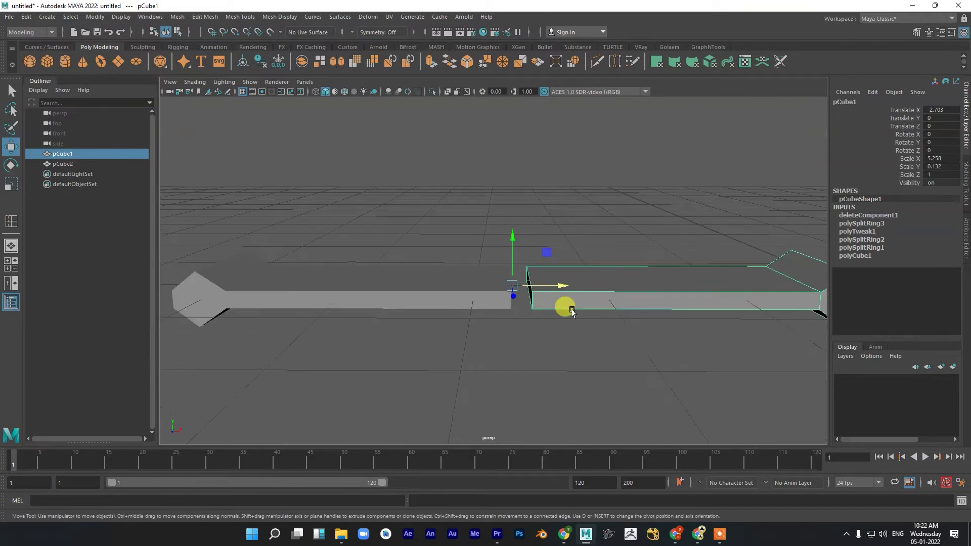
- Reselect pCube1 and nudge it until its open end butts against pCube2
{"action": "left_click", "coordinate": [555, 332]}
{"action": "left_click", "coordinate": [582, 278]}
{"action": "mouse_move", "coordinate": [560, 285]}
{"action": "left_mouse_down"}
{"action": "mouse_move", "coordinate": [541, 282]}
{"action": "mouse_move", "coordinate": [445, 329]}
{"action": "mouse_move", "coordinate": [553, 341]}
{"action": "left_mouse_up"}
{"action": "scroll", "coordinate": [553, 341], "scroll_direction": "up", "scroll_amount": 2}
{"action": "scroll", "coordinate": [596, 293], "scroll_direction": "up", "scroll_amount": 2}
{"action": "scroll", "coordinate": [581, 249], "scroll_direction": "up", "scroll_amount": 1}
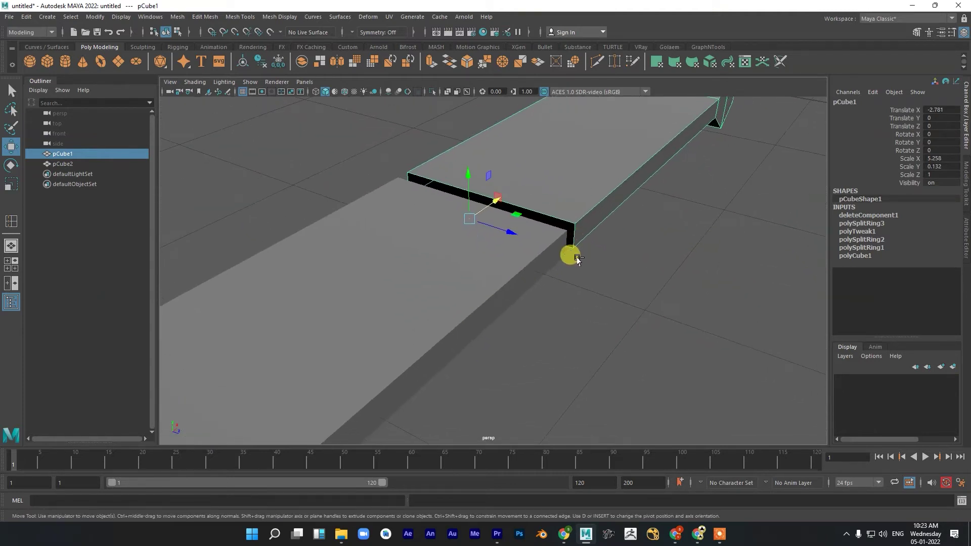
{"action": "scroll", "coordinate": [570, 256], "scroll_direction": "up", "scroll_amount": 1}
{"action": "mouse_move", "coordinate": [629, 220]}
{"action": "left_mouse_down", "text": "alt"}
{"action": "mouse_move", "coordinate": [600, 288]}
{"action": "mouse_move", "coordinate": [564, 282]}
{"action": "left_mouse_up", "text": "alt"}
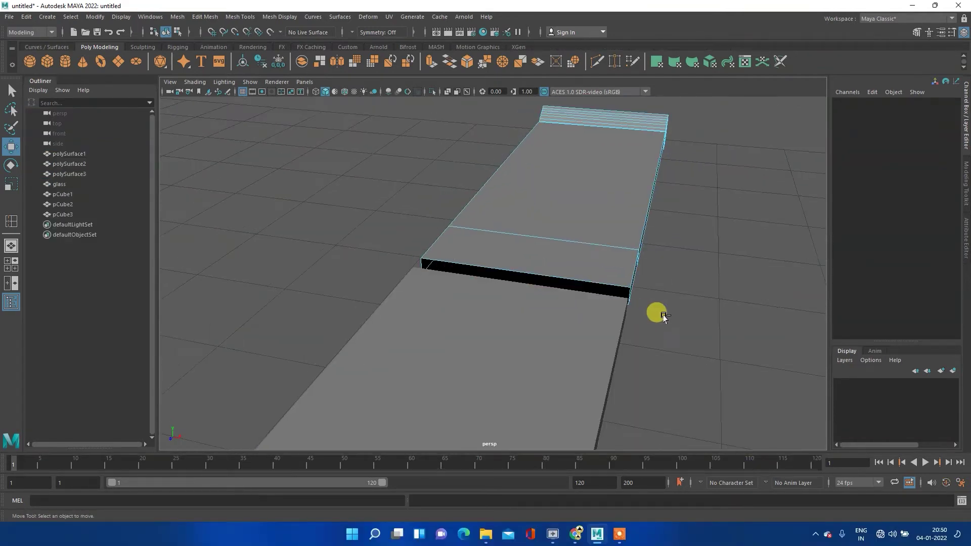
- Return to Object Mode and marquee-select both strap halves, pCube1 and pCube3
{"action": "left_click_drag", "start_coordinate": [682, 318], "coordinate": [521, 278], "text": "alt"}
{"action": "right_click", "coordinate": [471, 252]}
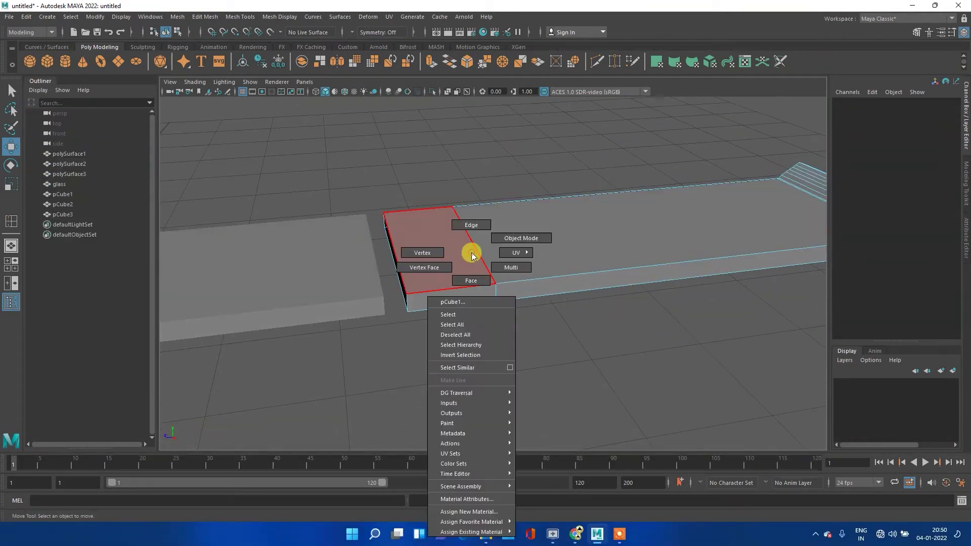
{"action": "left_click", "coordinate": [500, 238]}
{"action": "left_click_drag", "start_coordinate": [488, 234], "coordinate": [466, 324], "text": "alt"}
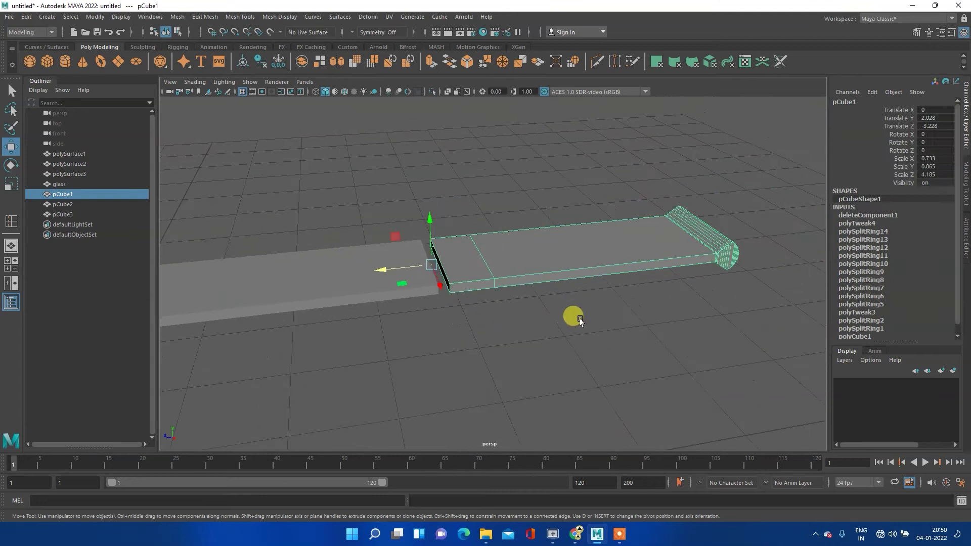
{"action": "left_click", "coordinate": [537, 311]}
{"action": "left_click_drag", "start_coordinate": [339, 194], "coordinate": [488, 295]}
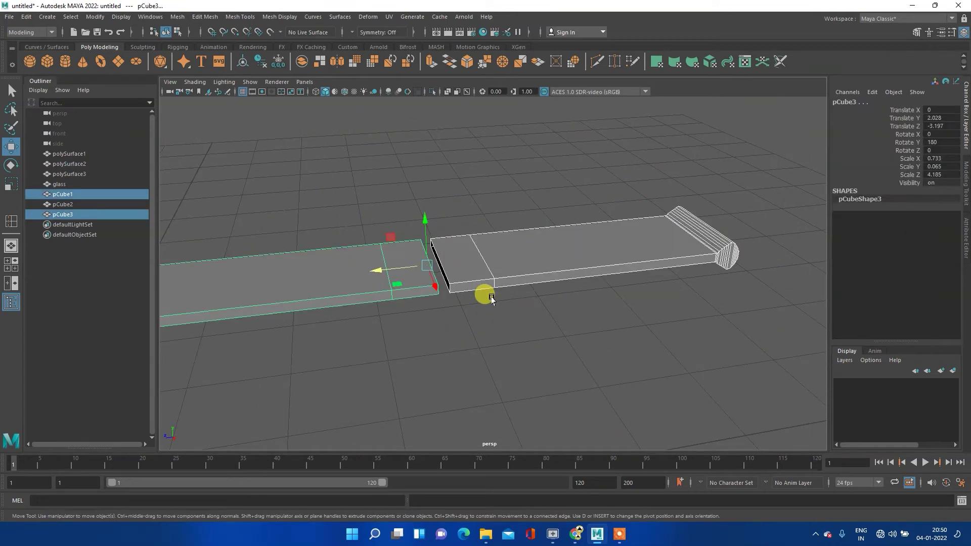
- Center the pivot, freeze transformations, and combine the halves into pCube4
{"action": "left_click", "coordinate": [243, 62]}
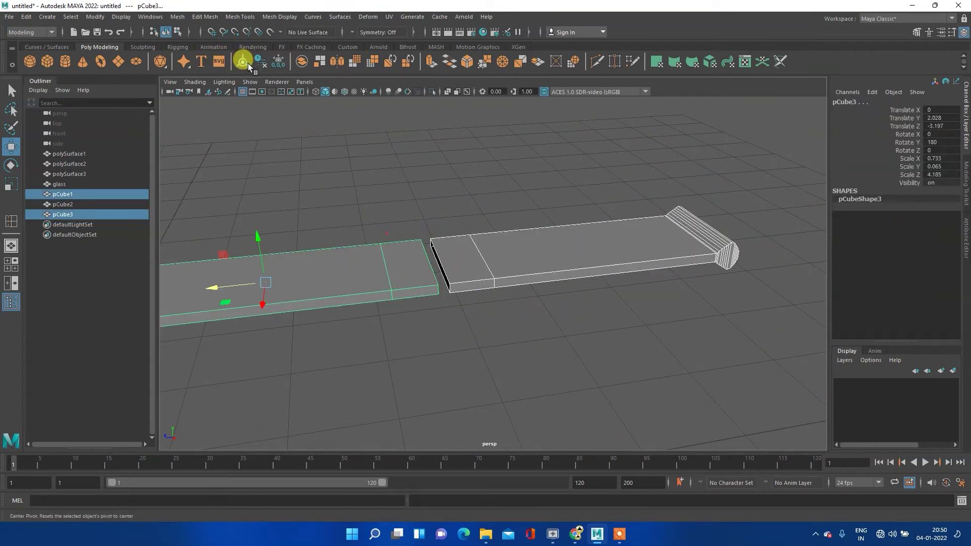
{"action": "left_click", "coordinate": [283, 65]}
{"action": "mouse_move", "coordinate": [481, 291]}
{"action": "left_mouse_down", "text": "alt"}
{"action": "mouse_move", "coordinate": [456, 271]}
{"action": "mouse_move", "coordinate": [471, 291]}
{"action": "left_mouse_up", "text": "alt"}
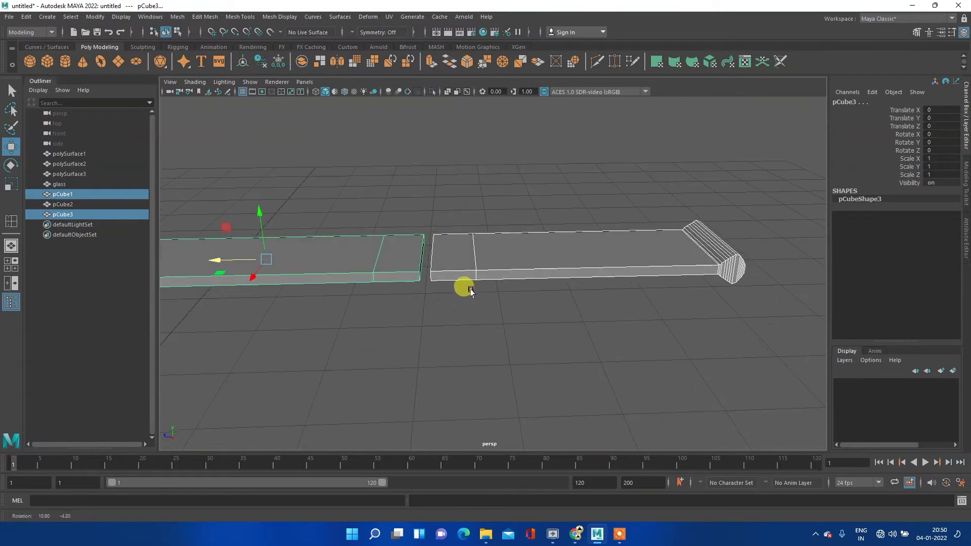
{"action": "left_click", "coordinate": [302, 61]}
{"action": "left_click_drag", "start_coordinate": [452, 258], "coordinate": [444, 256], "text": "alt"}
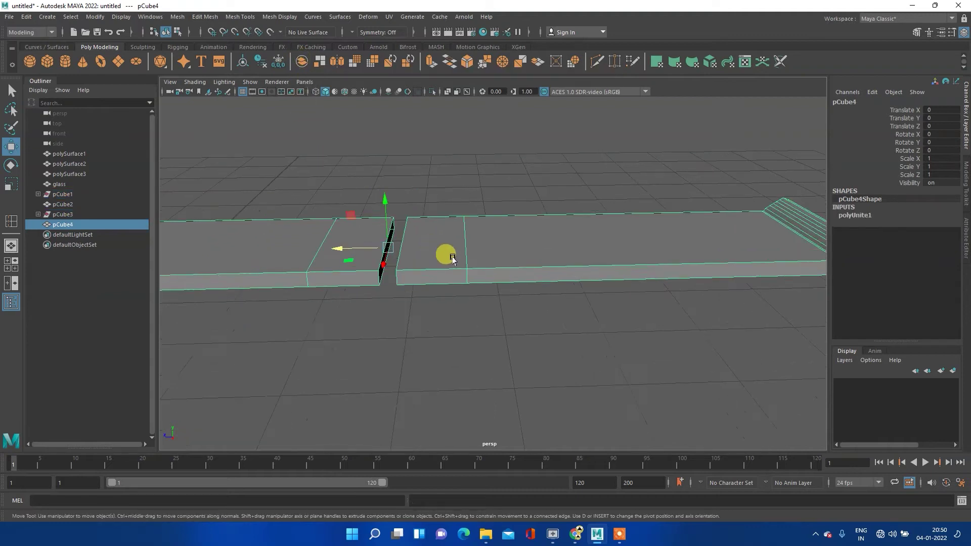
- Delete the combined strap pCube4's construction history and reselect it
{"action": "left_click", "coordinate": [260, 67]}
{"action": "left_click", "coordinate": [407, 310]}
{"action": "left_click_drag", "start_coordinate": [407, 309], "coordinate": [411, 241], "text": "alt"}
{"action": "left_click", "coordinate": [412, 241]}
{"action": "mouse_move", "coordinate": [353, 195]}
{"action": "left_mouse_down", "text": "alt"}
{"action": "mouse_move", "coordinate": [394, 215]}
{"action": "mouse_move", "coordinate": [382, 212]}
{"action": "mouse_move", "coordinate": [392, 238]}
{"action": "left_mouse_up", "text": "alt"}
- Bridge the facing end edges across the gap with a 0-division polyBridgeEdge1
{"action": "mouse_move", "coordinate": [288, 201]}
{"action": "right_mouse_down"}
{"action": "mouse_move", "coordinate": [292, 163]}
{"action": "mouse_move", "coordinate": [286, 173]}
{"action": "right_mouse_up"}
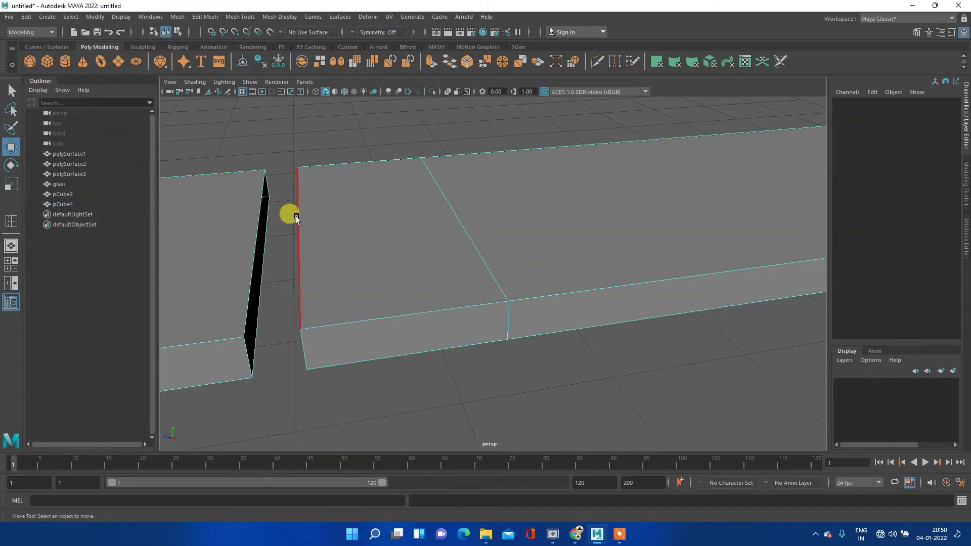
{"action": "left_click", "coordinate": [297, 221]}
{"action": "left_click", "coordinate": [249, 292]}
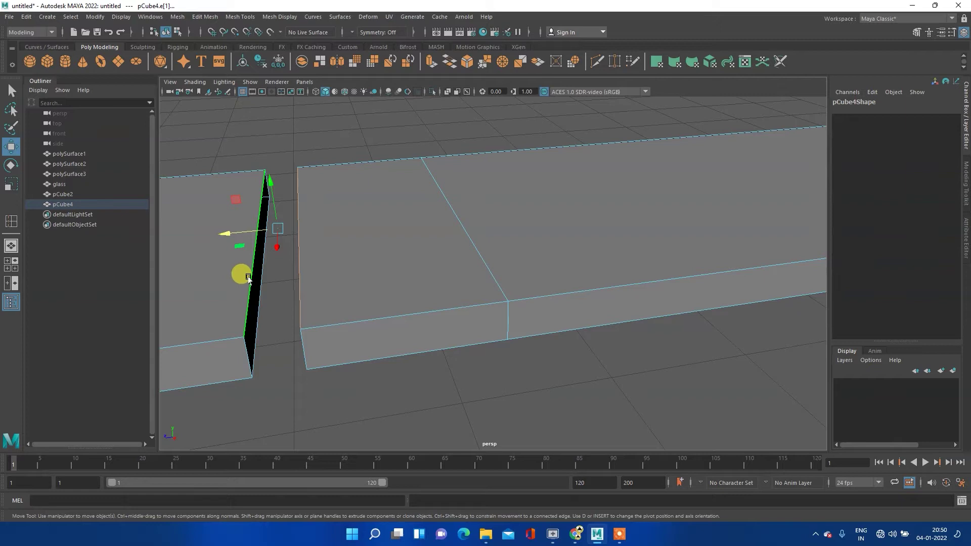
{"action": "right_click_drag", "start_coordinate": [250, 279], "coordinate": [257, 399], "text": "shift"}
{"action": "left_click_drag", "start_coordinate": [340, 372], "coordinate": [336, 336], "text": "alt"}
{"action": "left_click", "coordinate": [302, 180]}
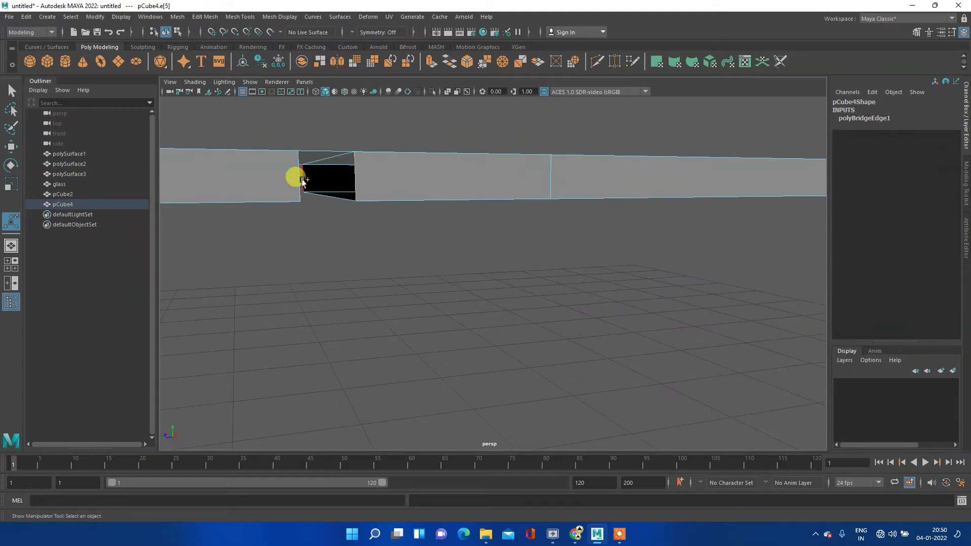
- Bridge the next two edge pairs around the gap (polyBridgeEdge2 and polyBridgeEdge3)
{"action": "right_click_drag", "start_coordinate": [297, 165], "coordinate": [281, 293], "text": "shift"}
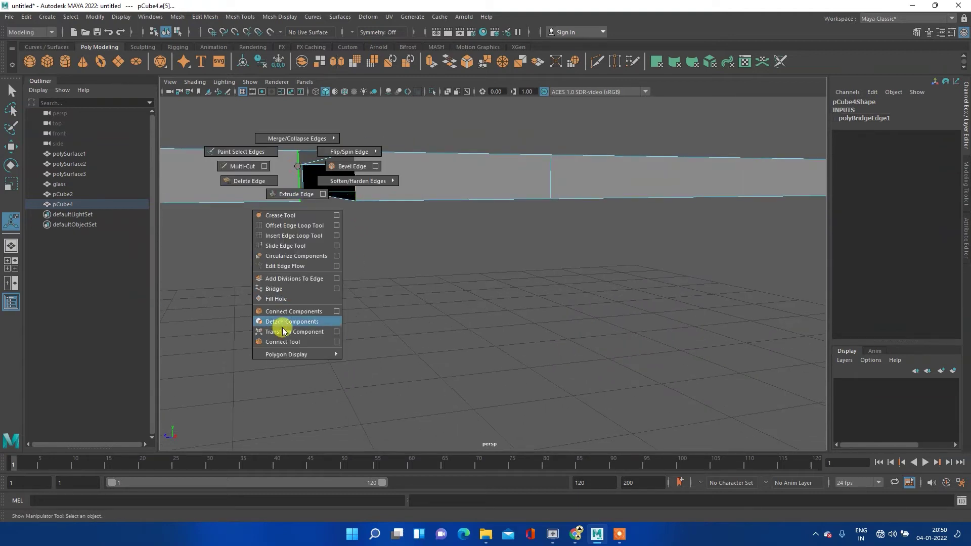
{"action": "right_click_drag", "start_coordinate": [359, 288], "coordinate": [358, 271], "text": "alt"}
{"action": "left_click_drag", "start_coordinate": [358, 271], "coordinate": [368, 192], "text": "alt"}
{"action": "right_click_drag", "start_coordinate": [369, 192], "coordinate": [382, 273], "text": "alt"}
{"action": "middle_click_drag", "start_coordinate": [383, 273], "coordinate": [372, 231], "text": "alt"}
{"action": "left_click", "coordinate": [371, 190]}
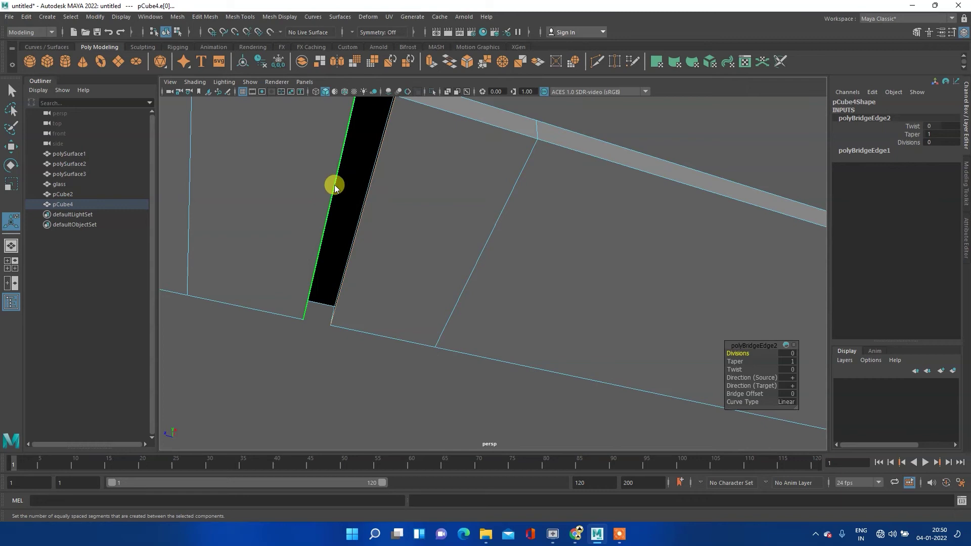
{"action": "right_click_drag", "start_coordinate": [334, 187], "coordinate": [326, 305], "text": "shift"}
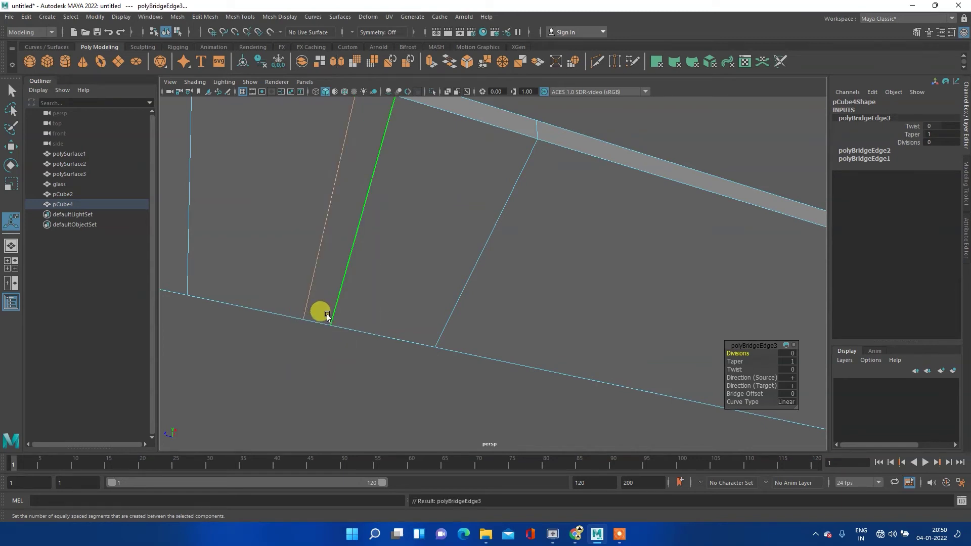
{"action": "scroll", "coordinate": [324, 319], "scroll_direction": "down", "scroll_amount": 5}
{"action": "mouse_move", "coordinate": [320, 321]}
{"action": "left_mouse_down", "text": "alt"}
{"action": "mouse_move", "coordinate": [396, 228]}
{"action": "mouse_move", "coordinate": [472, 245]}
{"action": "left_mouse_up", "text": "alt"}
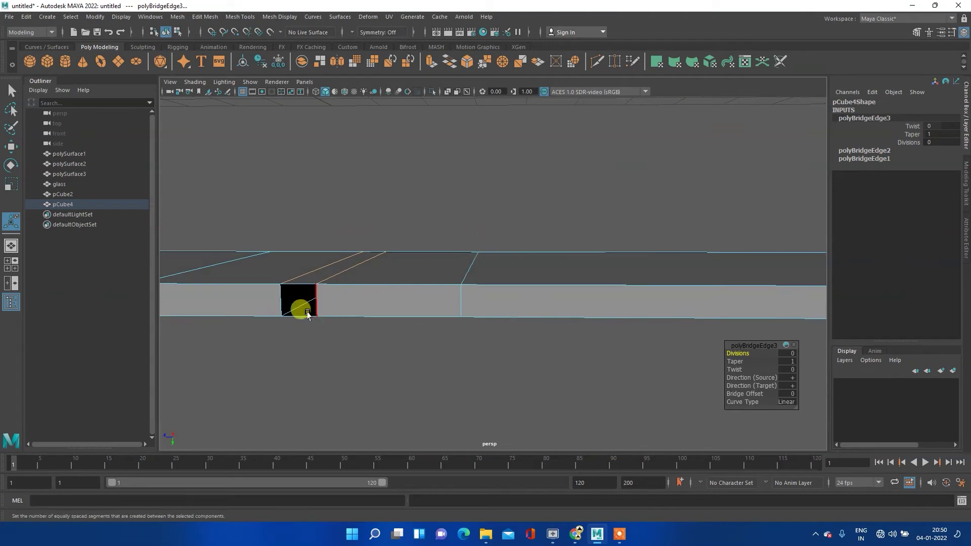
- Undo an accidental Extrude Edge, then close the last opening with polyBridgeEdge4
{"action": "left_click", "coordinate": [280, 301]}
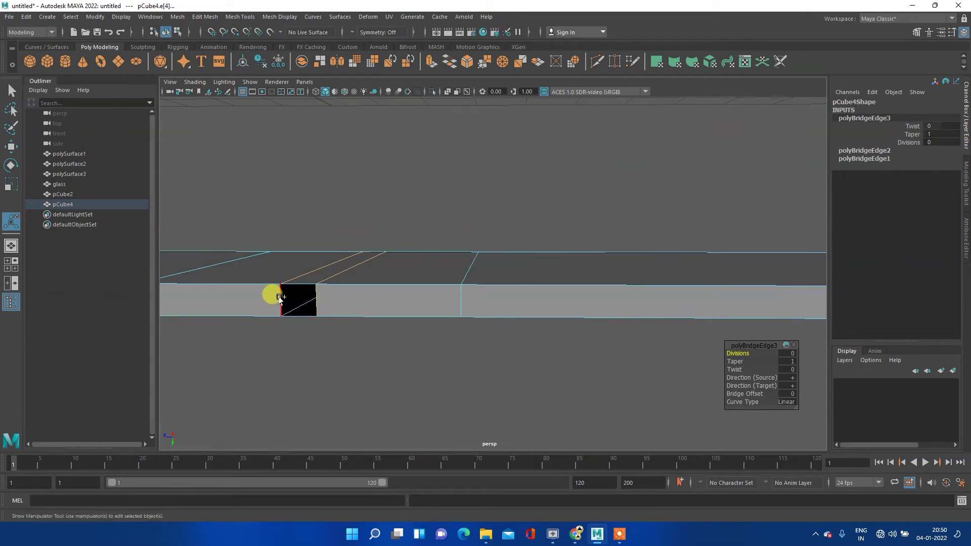
{"action": "right_click", "coordinate": [279, 302], "text": "shift"}
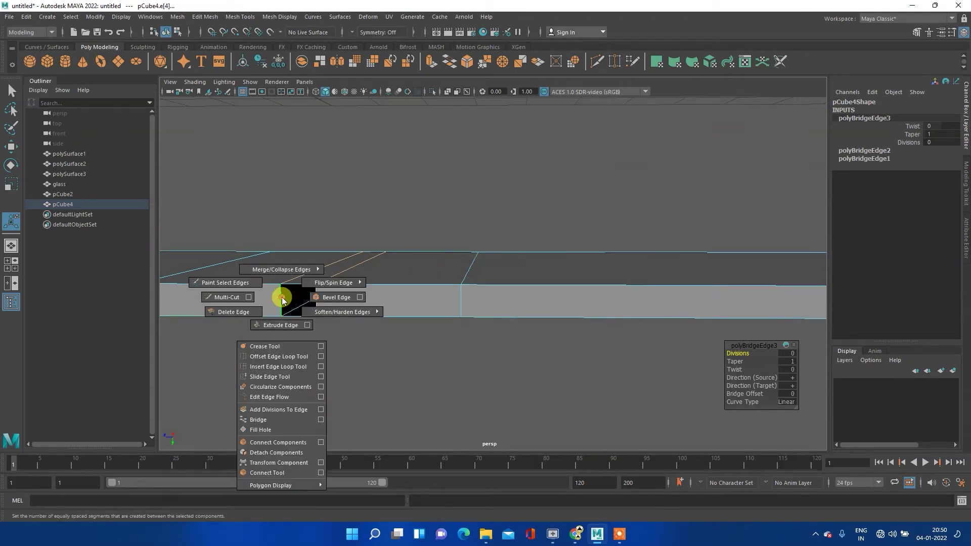
{"action": "left_click", "coordinate": [268, 328]}
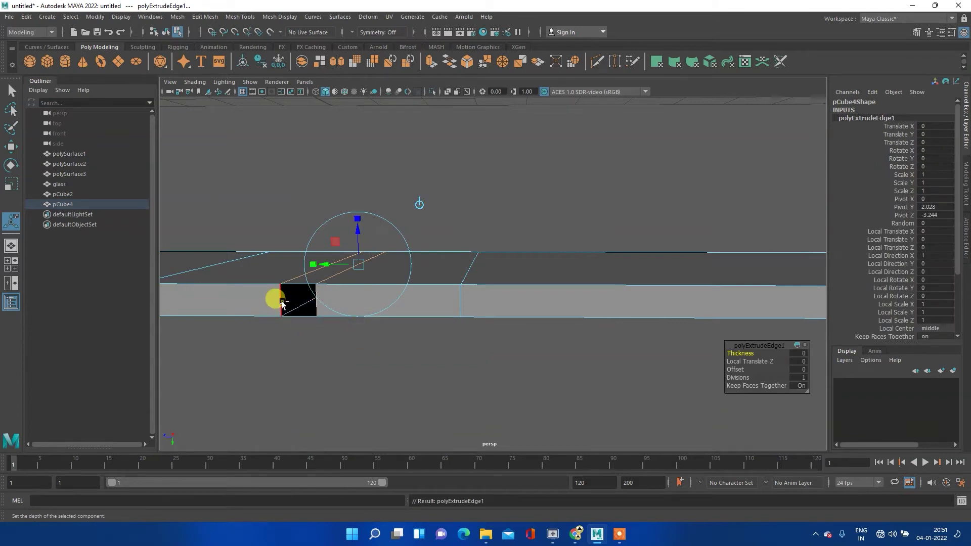
{"action": "key", "text": "ctrl+z"}
{"action": "left_click", "coordinate": [286, 304]}
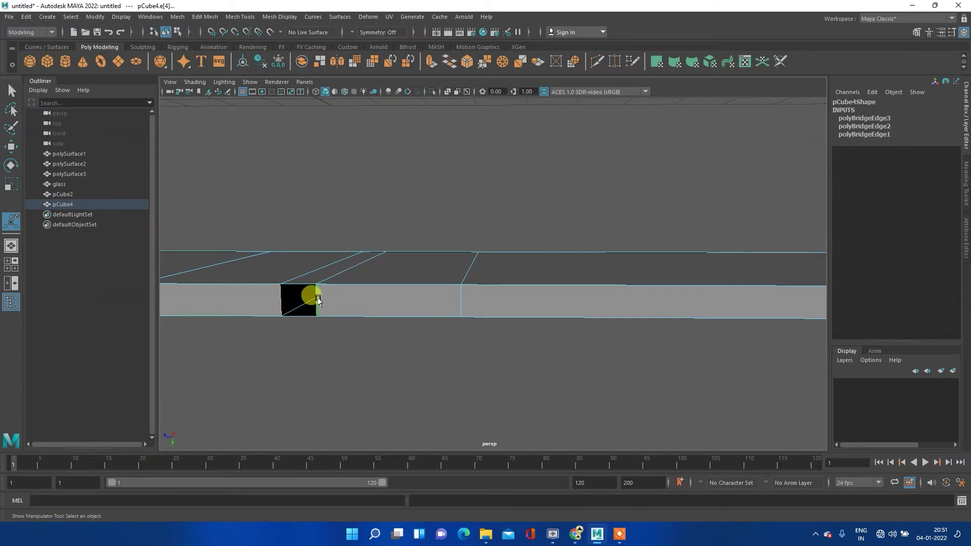
{"action": "right_click_drag", "start_coordinate": [282, 298], "coordinate": [263, 418], "text": "shift"}
{"action": "mouse_move", "coordinate": [278, 368]}
{"action": "left_mouse_down", "text": "alt"}
{"action": "mouse_move", "coordinate": [335, 275]}
{"action": "mouse_move", "coordinate": [415, 218]}
{"action": "mouse_move", "coordinate": [403, 217]}
{"action": "mouse_move", "coordinate": [403, 255]}
{"action": "mouse_move", "coordinate": [498, 242]}
{"action": "mouse_move", "coordinate": [490, 243]}
{"action": "left_mouse_up", "text": "alt"}
{"action": "key", "text": "super"}
{"action": "left_click", "coordinate": [314, 260]}
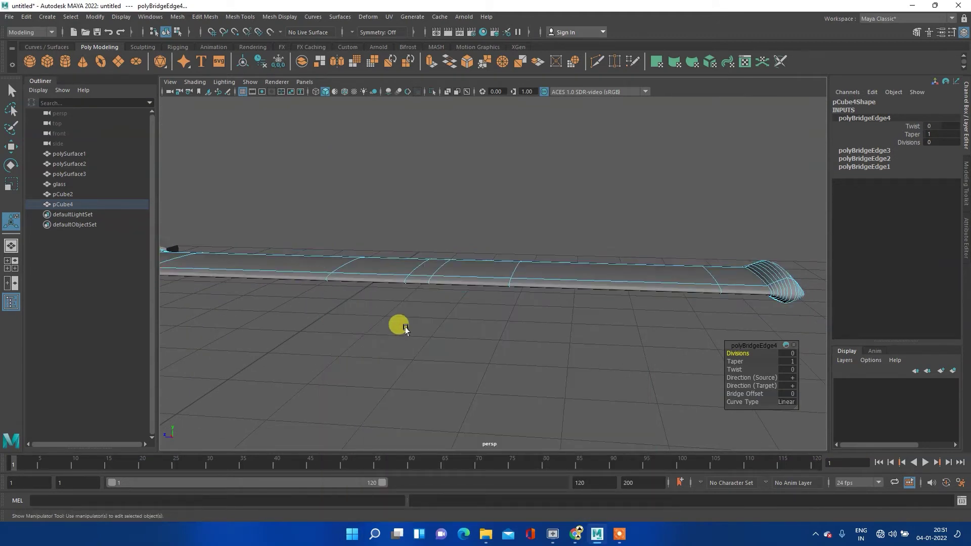
- Clear the selection and return the strap from Edge mode to Object Mode
{"action": "left_click", "coordinate": [405, 327]}
{"action": "mouse_move", "coordinate": [500, 316]}
{"action": "left_mouse_down", "text": "alt"}
{"action": "mouse_move", "coordinate": [508, 315]}
{"action": "mouse_move", "coordinate": [390, 282]}
{"action": "mouse_move", "coordinate": [389, 325]}
{"action": "mouse_move", "coordinate": [556, 290]}
{"action": "left_mouse_up", "text": "alt"}
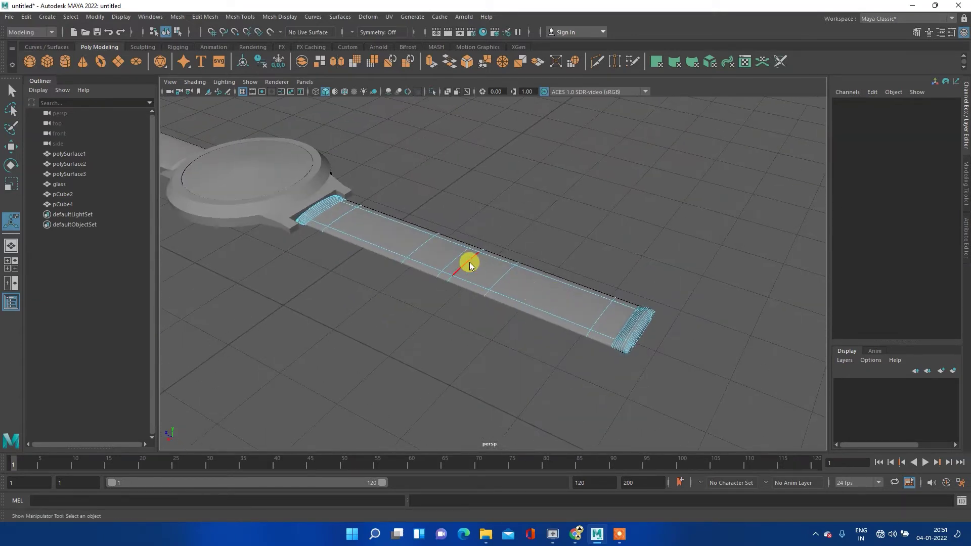
{"action": "right_click_drag", "start_coordinate": [469, 257], "coordinate": [515, 246]}
{"action": "left_click", "coordinate": [399, 319]}
{"action": "mouse_move", "coordinate": [397, 321]}
{"action": "left_mouse_down", "text": "alt"}
{"action": "mouse_move", "coordinate": [536, 278]}
{"action": "mouse_move", "coordinate": [469, 300]}
{"action": "mouse_move", "coordinate": [405, 256]}
{"action": "mouse_move", "coordinate": [548, 284]}
{"action": "mouse_move", "coordinate": [390, 291]}
{"action": "mouse_move", "coordinate": [438, 269]}
{"action": "mouse_move", "coordinate": [429, 277]}
{"action": "mouse_move", "coordinate": [390, 269]}
{"action": "mouse_move", "coordinate": [405, 258]}
{"action": "mouse_move", "coordinate": [425, 285]}
{"action": "mouse_move", "coordinate": [418, 271]}
{"action": "mouse_move", "coordinate": [384, 267]}
{"action": "left_mouse_up", "text": "alt"}
- Pan and zoom to frame the strap end beside the watch case
{"action": "middle_click_drag", "start_coordinate": [384, 266], "coordinate": [570, 238], "text": "alt"}
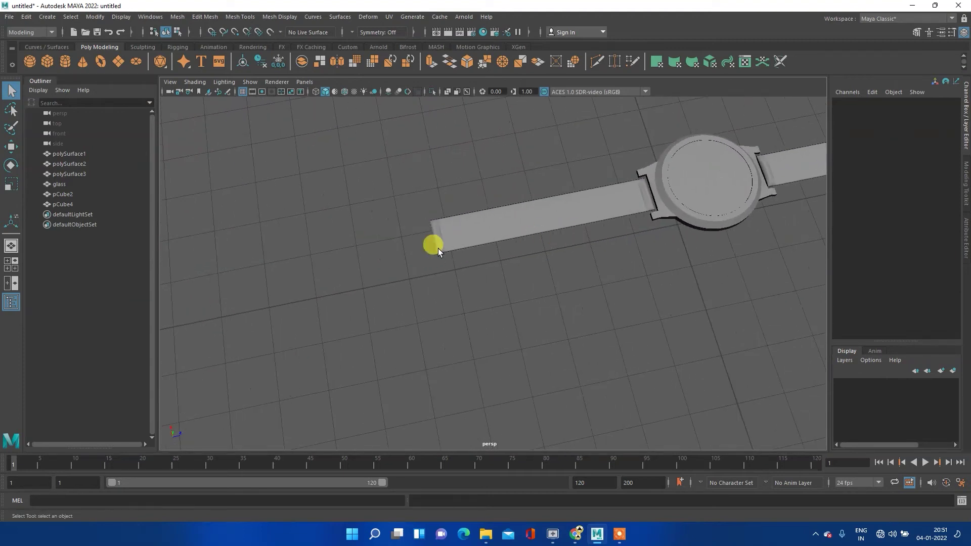
{"action": "scroll", "coordinate": [434, 249], "scroll_direction": "up", "scroll_amount": 2}
{"action": "scroll", "coordinate": [440, 237], "scroll_direction": "up", "scroll_amount": 2}
{"action": "scroll", "coordinate": [415, 238], "scroll_direction": "up", "scroll_amount": 2}
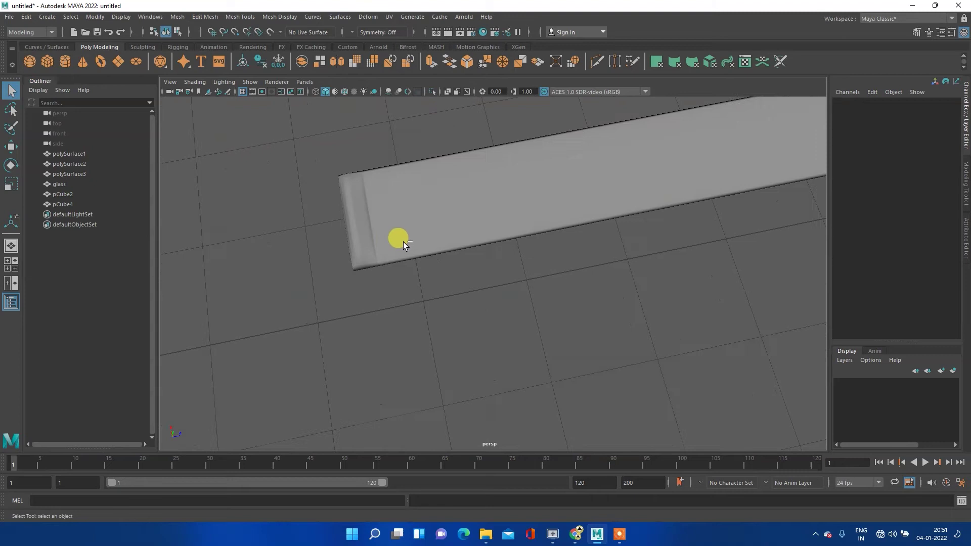
{"action": "scroll", "coordinate": [403, 243], "scroll_direction": "up", "scroll_amount": 1}
{"action": "middle_click_drag", "start_coordinate": [368, 201], "coordinate": [438, 226], "text": "alt"}
{"action": "scroll", "coordinate": [530, 246], "scroll_direction": "up", "scroll_amount": 1}
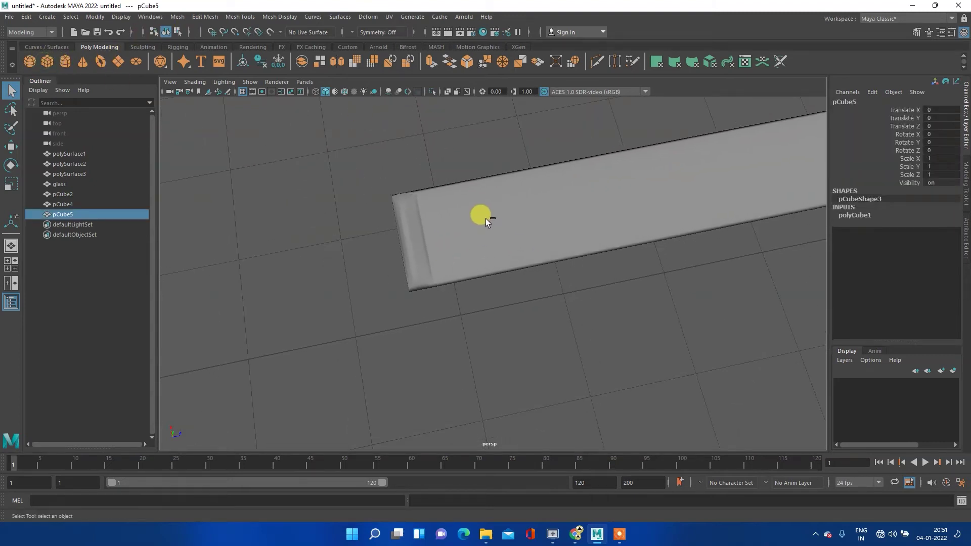
{"action": "scroll", "coordinate": [485, 219], "scroll_direction": "down", "scroll_amount": 4}
{"action": "mouse_move", "coordinate": [672, 260]}
{"action": "left_mouse_down", "text": "alt"}
{"action": "mouse_move", "coordinate": [639, 231]}
{"action": "mouse_move", "coordinate": [652, 258]}
{"action": "left_mouse_up", "text": "alt"}
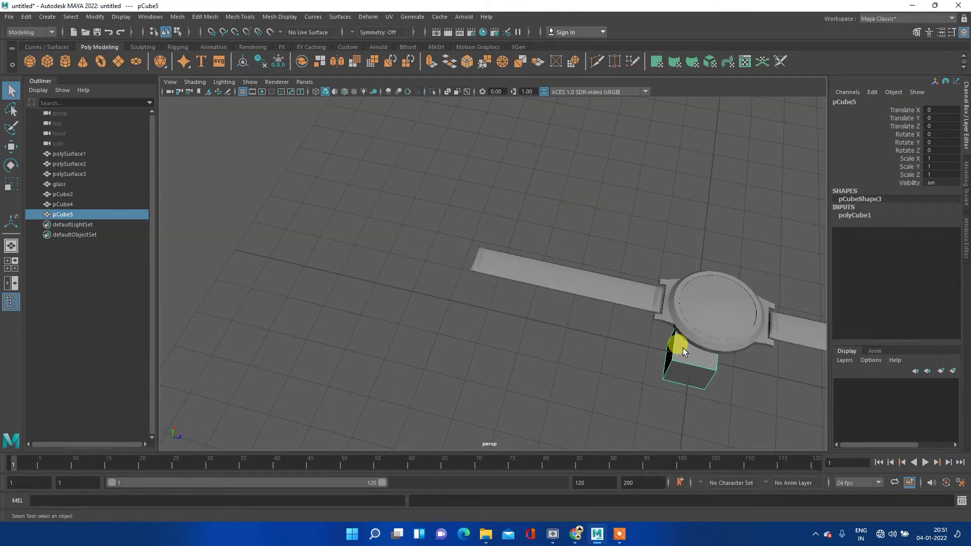
- Move pCube5 toward the strap end and scale it flat into a thin plate
{"action": "key", "text": "w"}
{"action": "mouse_move", "coordinate": [703, 351]}
{"action": "left_mouse_down"}
{"action": "mouse_move", "coordinate": [408, 263]}
{"action": "mouse_move", "coordinate": [480, 276]}
{"action": "mouse_move", "coordinate": [481, 254]}
{"action": "left_mouse_up"}
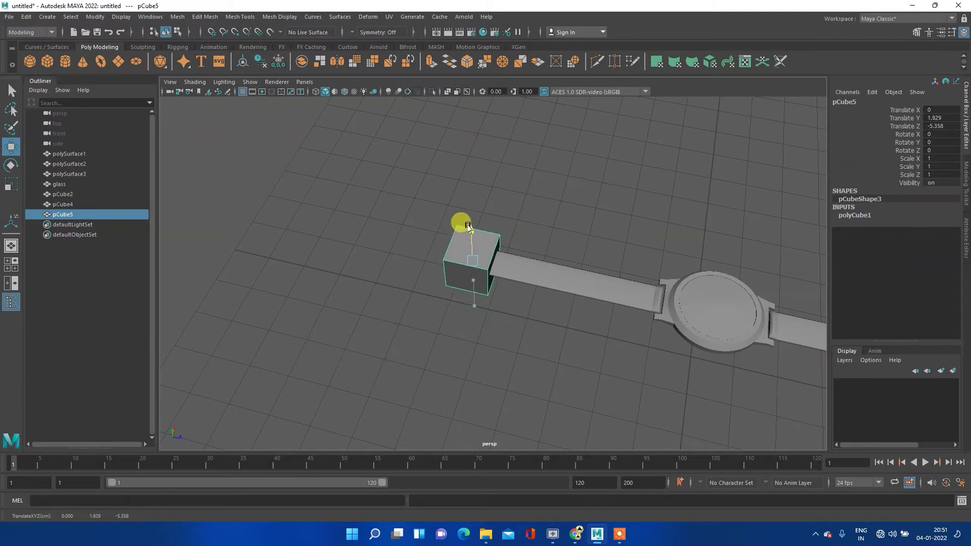
{"action": "scroll", "coordinate": [473, 253], "scroll_direction": "up", "scroll_amount": 2}
{"action": "scroll", "coordinate": [471, 248], "scroll_direction": "up", "scroll_amount": 3}
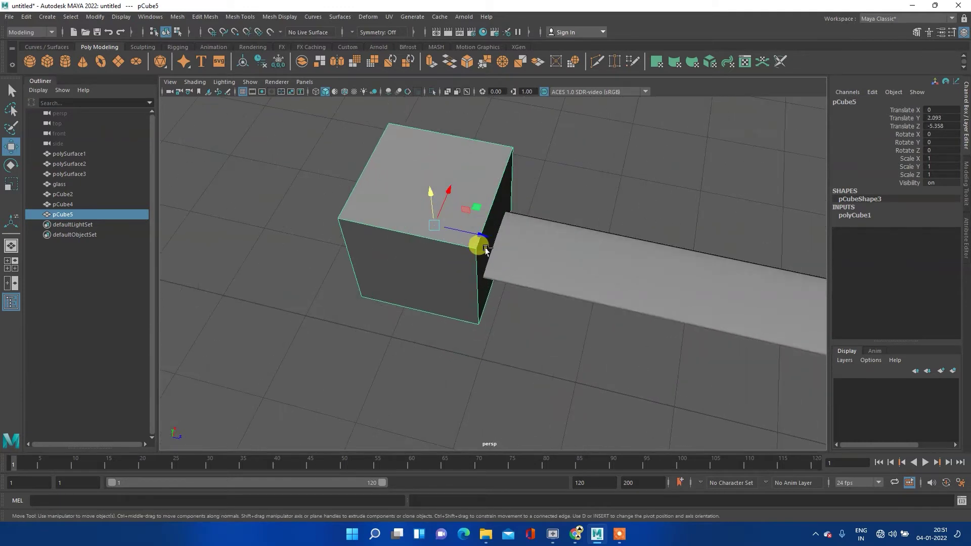
{"action": "scroll", "coordinate": [478, 258], "scroll_direction": "up", "scroll_amount": 3}
{"action": "key", "text": "r"}
{"action": "left_click_drag", "start_coordinate": [373, 221], "coordinate": [374, 219]}
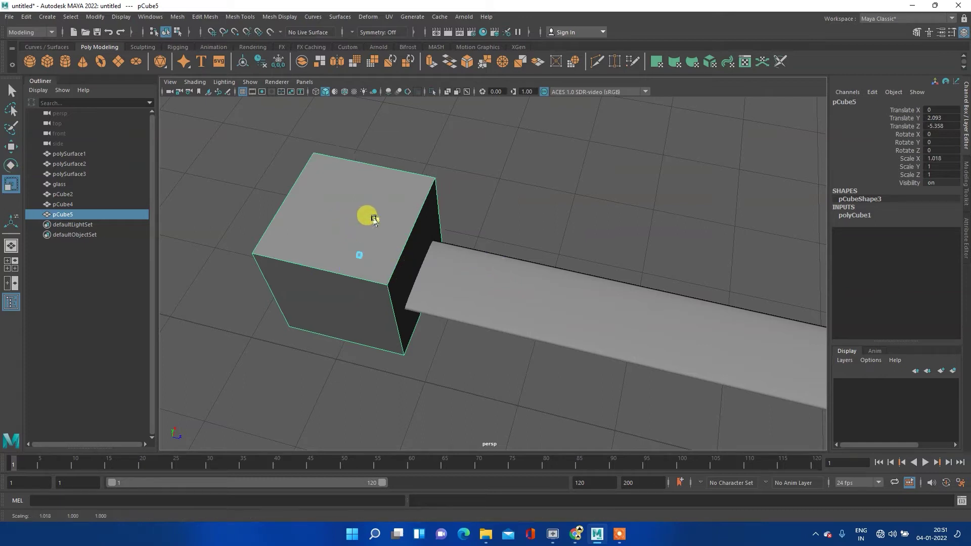
{"action": "left_click_drag", "start_coordinate": [349, 226], "coordinate": [363, 271]}
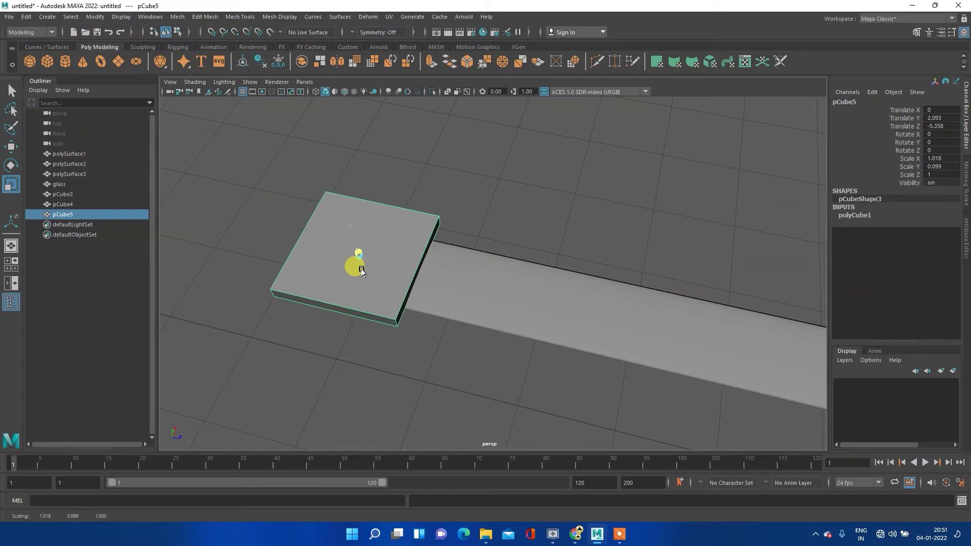
{"action": "left_click_drag", "start_coordinate": [314, 347], "coordinate": [351, 309], "text": "alt"}
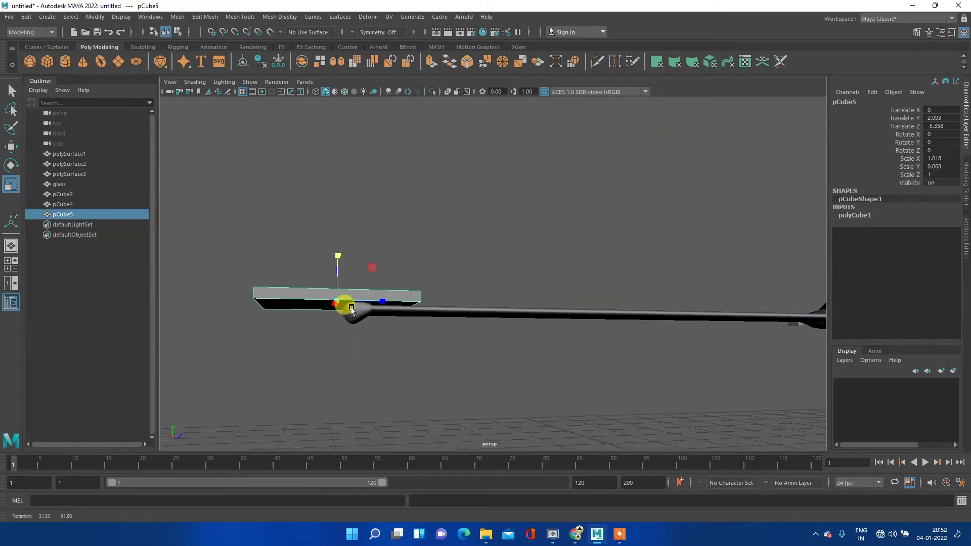
- Slide the plate along the strap and stretch it slightly in depth
{"action": "key", "text": "w"}
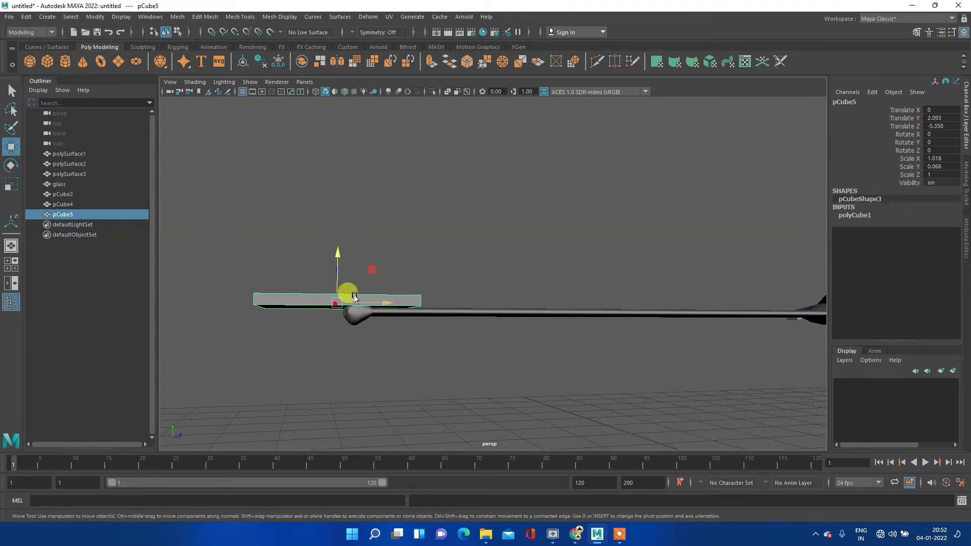
{"action": "mouse_move", "coordinate": [367, 305]}
{"action": "left_mouse_down"}
{"action": "mouse_move", "coordinate": [289, 292]}
{"action": "mouse_move", "coordinate": [361, 300]}
{"action": "mouse_move", "coordinate": [340, 297]}
{"action": "left_mouse_up"}
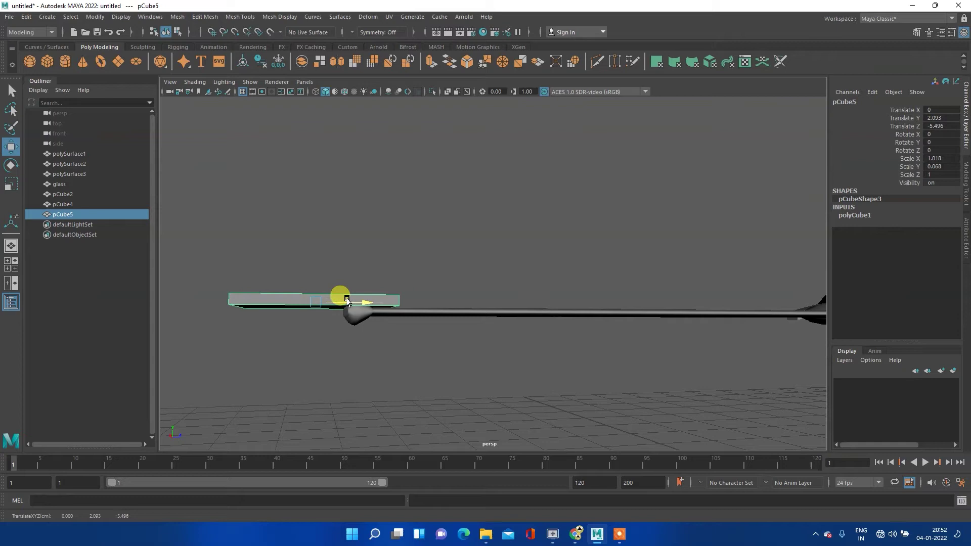
{"action": "mouse_move", "coordinate": [383, 256]}
{"action": "left_mouse_down", "text": "alt"}
{"action": "mouse_move", "coordinate": [386, 318]}
{"action": "mouse_move", "coordinate": [350, 297]}
{"action": "left_mouse_up", "text": "alt"}
{"action": "key", "text": "e"}
{"action": "key", "text": "r"}
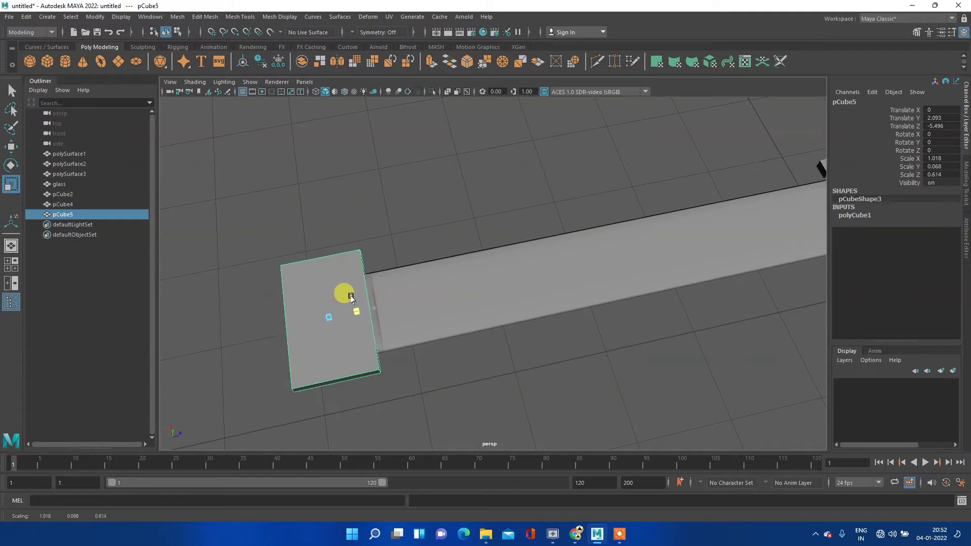
{"action": "mouse_move", "coordinate": [303, 364]}
{"action": "left_mouse_down", "text": "alt"}
{"action": "mouse_move", "coordinate": [386, 374]}
{"action": "mouse_move", "coordinate": [531, 351]}
{"action": "mouse_move", "coordinate": [502, 230]}
{"action": "mouse_move", "coordinate": [460, 342]}
{"action": "mouse_move", "coordinate": [414, 367]}
{"action": "mouse_move", "coordinate": [423, 348]}
{"action": "mouse_move", "coordinate": [412, 343]}
{"action": "left_mouse_up", "text": "alt"}
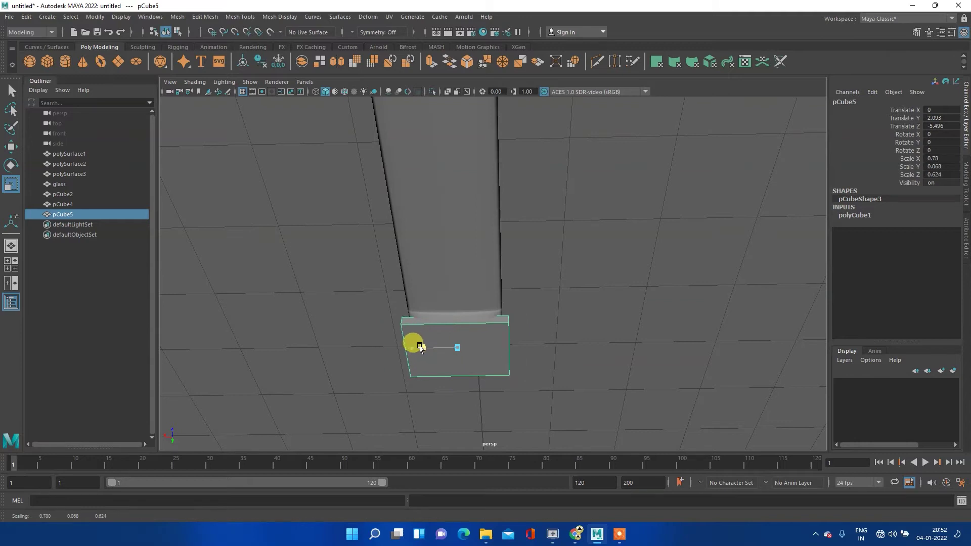
- In the maximized top view, nudge the slab back along Z toward the strap
{"action": "key", "text": "space"}
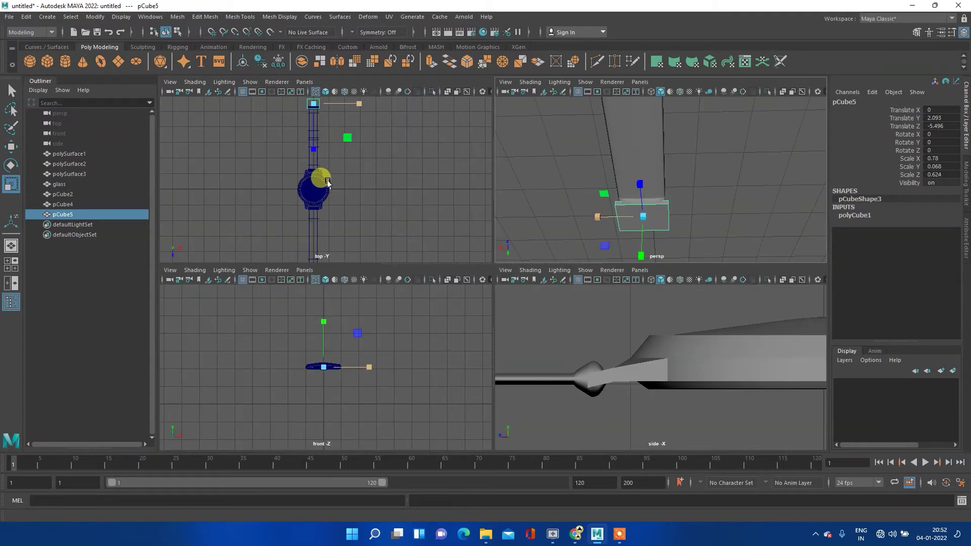
{"action": "key", "text": "space"}
{"action": "scroll", "coordinate": [321, 139], "scroll_direction": "up", "scroll_amount": 3}
{"action": "middle_click_drag", "start_coordinate": [343, 141], "coordinate": [466, 284], "text": "alt"}
{"action": "scroll", "coordinate": [410, 282], "scroll_direction": "up", "scroll_amount": 2}
{"action": "scroll", "coordinate": [393, 284], "scroll_direction": "up", "scroll_amount": 2}
{"action": "middle_click_drag", "start_coordinate": [393, 283], "coordinate": [451, 288], "text": "alt"}
{"action": "scroll", "coordinate": [455, 282], "scroll_direction": "up", "scroll_amount": 2}
{"action": "scroll", "coordinate": [456, 282], "scroll_direction": "up", "scroll_amount": 2}
{"action": "mouse_move", "coordinate": [360, 263]}
{"action": "middle_mouse_down", "text": "alt"}
{"action": "mouse_move", "coordinate": [406, 276]}
{"action": "mouse_move", "coordinate": [425, 262]}
{"action": "middle_mouse_up", "text": "alt"}
{"action": "scroll", "coordinate": [445, 268], "scroll_direction": "up", "scroll_amount": 1}
{"action": "scroll", "coordinate": [445, 268], "scroll_direction": "up", "scroll_amount": 1}
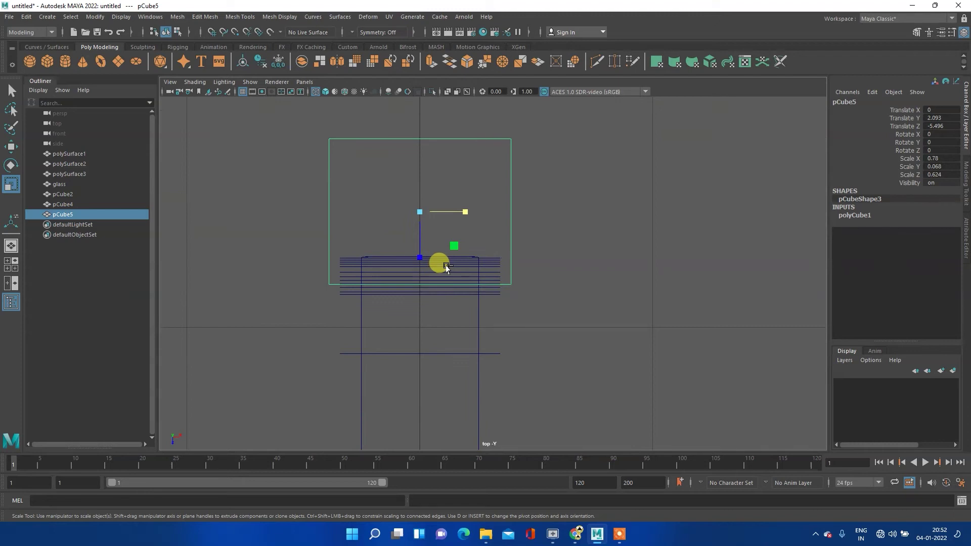
{"action": "scroll", "coordinate": [445, 267], "scroll_direction": "up", "scroll_amount": 1}
{"action": "mouse_move", "coordinate": [422, 258]}
{"action": "middle_mouse_down", "text": "alt"}
{"action": "mouse_move", "coordinate": [423, 306]}
{"action": "mouse_move", "coordinate": [430, 301]}
{"action": "middle_mouse_up", "text": "alt"}
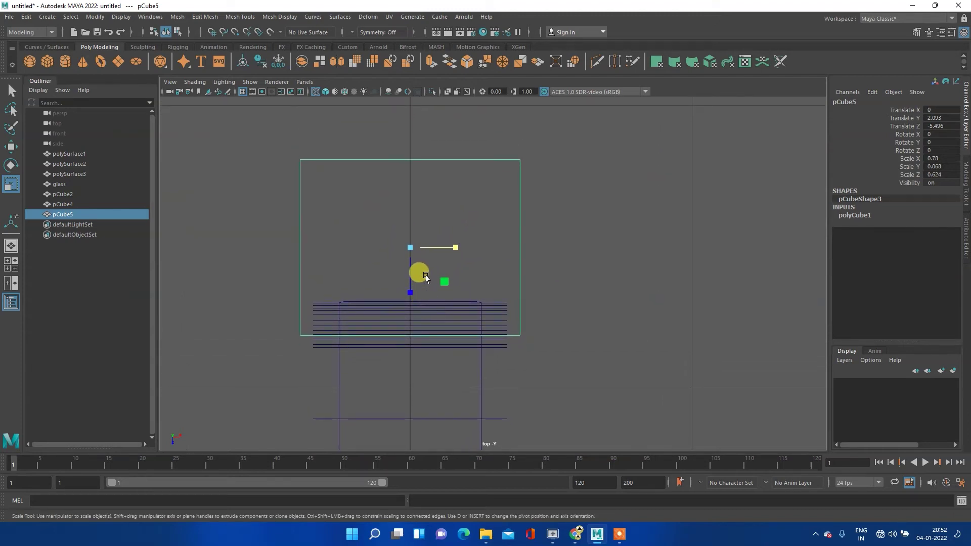
{"action": "key", "text": "w"}
{"action": "left_click_drag", "start_coordinate": [408, 286], "coordinate": [407, 279]}
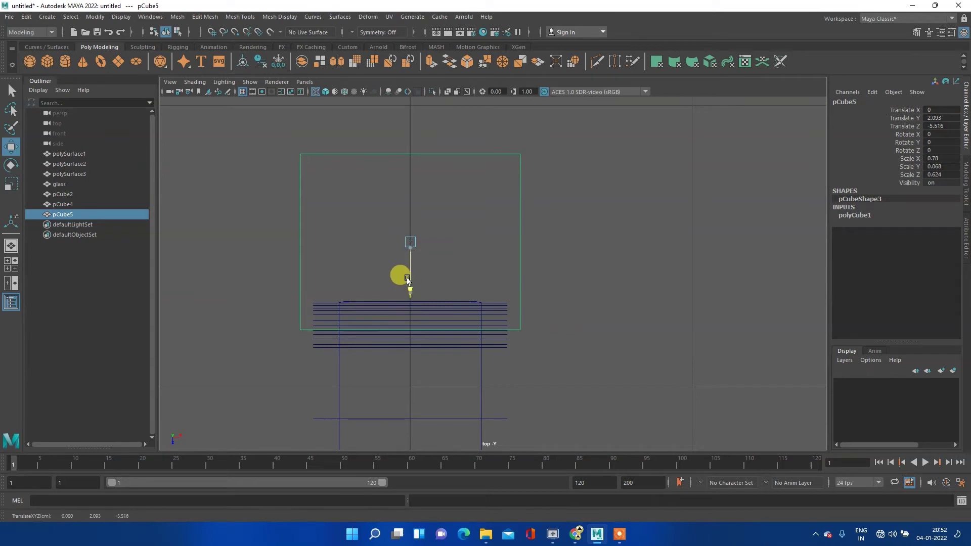
- In the enlarged front view, lower the slab along Y level with the strap
{"action": "key", "text": "space"}
{"action": "key", "text": "space"}
{"action": "scroll", "coordinate": [486, 297], "scroll_direction": "up", "scroll_amount": 3}
{"action": "scroll", "coordinate": [480, 283], "scroll_direction": "up", "scroll_amount": 2}
{"action": "scroll", "coordinate": [478, 280], "scroll_direction": "up", "scroll_amount": 3}
{"action": "scroll", "coordinate": [469, 230], "scroll_direction": "up", "scroll_amount": 1}
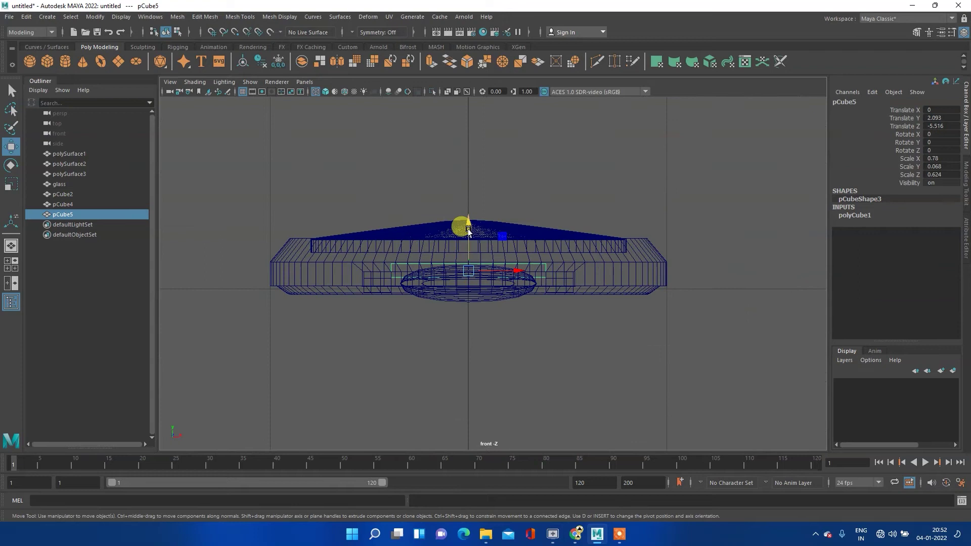
{"action": "left_click_drag", "start_coordinate": [469, 221], "coordinate": [469, 222]}
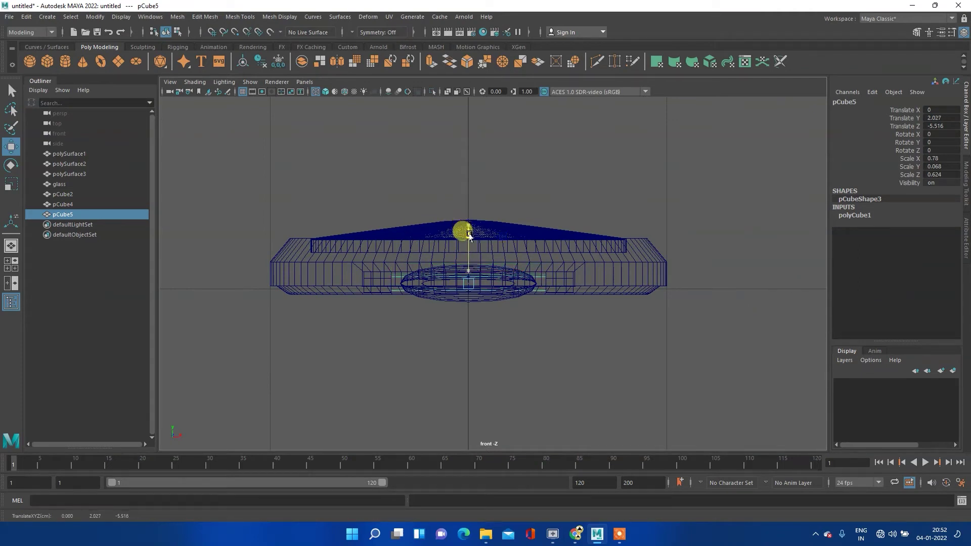
{"action": "key", "text": "space"}
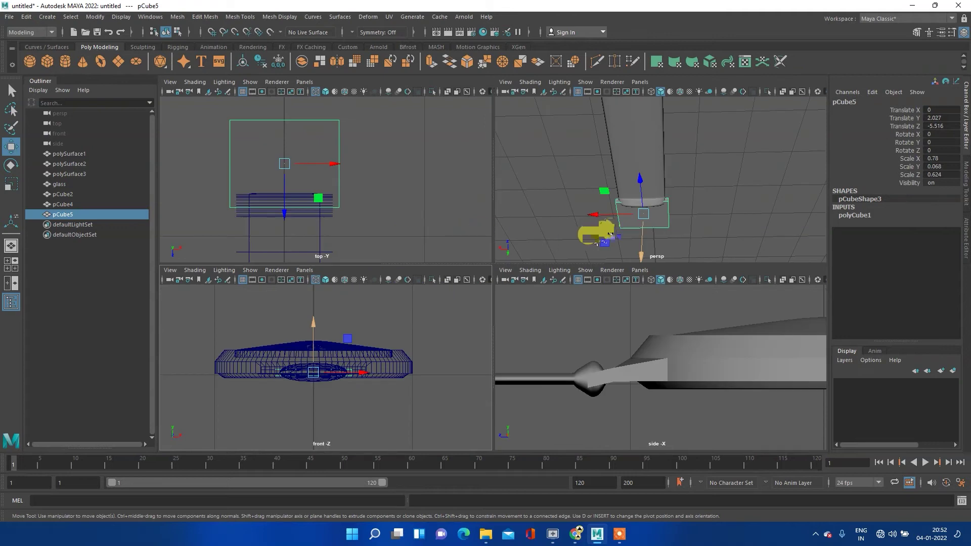
{"action": "key", "text": "space"}
- Orbit the perspective view to inspect the slab against the strap end
{"action": "mouse_move", "coordinate": [602, 235]}
{"action": "left_mouse_down", "text": "alt"}
{"action": "mouse_move", "coordinate": [503, 273]}
{"action": "mouse_move", "coordinate": [549, 347]}
{"action": "mouse_move", "coordinate": [474, 271]}
{"action": "mouse_move", "coordinate": [495, 217]}
{"action": "mouse_move", "coordinate": [514, 237]}
{"action": "mouse_move", "coordinate": [391, 267]}
{"action": "mouse_move", "coordinate": [498, 282]}
{"action": "mouse_move", "coordinate": [521, 309]}
{"action": "mouse_move", "coordinate": [585, 336]}
{"action": "mouse_move", "coordinate": [616, 336]}
{"action": "mouse_move", "coordinate": [447, 275]}
{"action": "mouse_move", "coordinate": [459, 306]}
{"action": "left_mouse_up", "text": "alt"}
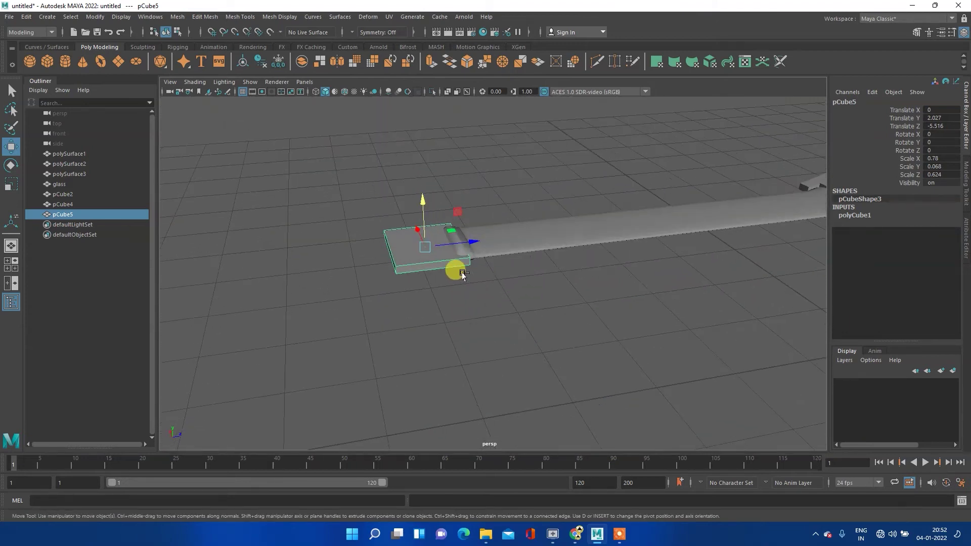
{"action": "scroll", "coordinate": [461, 275], "scroll_direction": "up", "scroll_amount": 2}
{"action": "scroll", "coordinate": [461, 275], "scroll_direction": "up", "scroll_amount": 2}
{"action": "middle_click_drag", "start_coordinate": [379, 254], "coordinate": [440, 252], "text": "alt"}
{"action": "scroll", "coordinate": [455, 256], "scroll_direction": "up", "scroll_amount": 2}
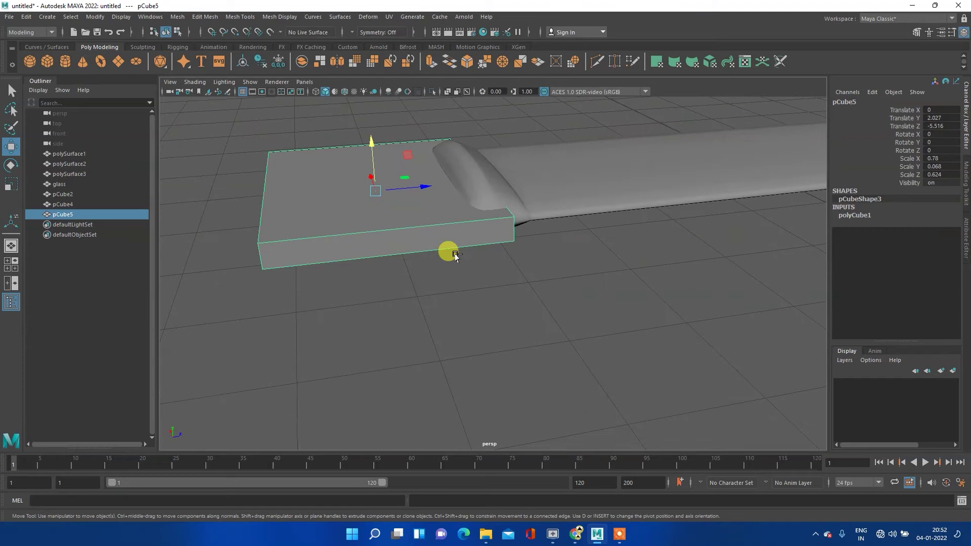
{"action": "mouse_move", "coordinate": [590, 258]}
{"action": "left_mouse_down", "text": "alt"}
{"action": "mouse_move", "coordinate": [531, 256]}
{"action": "mouse_move", "coordinate": [554, 251]}
{"action": "mouse_move", "coordinate": [547, 217]}
{"action": "mouse_move", "coordinate": [554, 260]}
{"action": "mouse_move", "coordinate": [565, 255]}
{"action": "left_mouse_up", "text": "alt"}
{"action": "scroll", "coordinate": [564, 255], "scroll_direction": "up", "scroll_amount": 2}
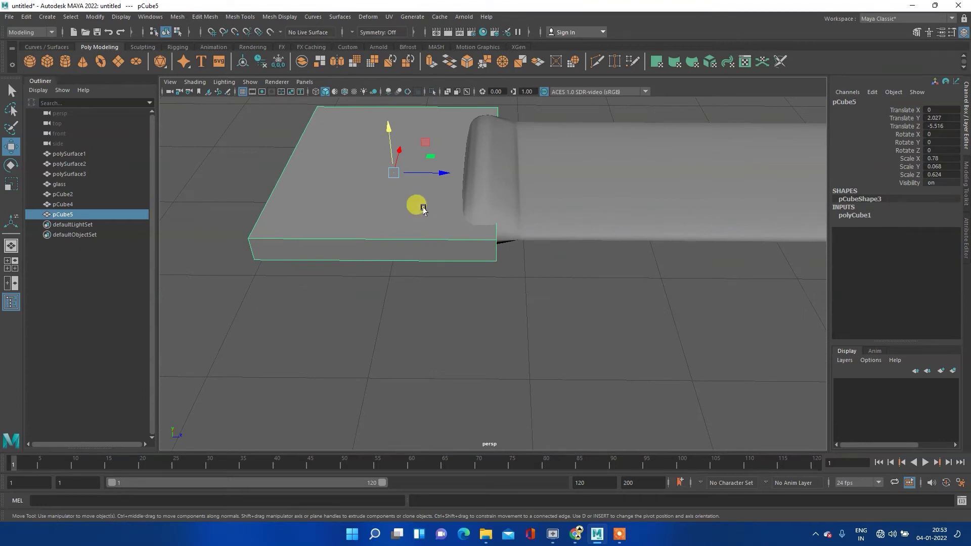
{"action": "mouse_move", "coordinate": [384, 200]}
{"action": "left_mouse_down", "text": "alt"}
{"action": "mouse_move", "coordinate": [435, 210]}
{"action": "mouse_move", "coordinate": [405, 225]}
{"action": "mouse_move", "coordinate": [510, 193]}
{"action": "mouse_move", "coordinate": [462, 232]}
{"action": "mouse_move", "coordinate": [425, 214]}
{"action": "mouse_move", "coordinate": [432, 219]}
{"action": "left_mouse_up", "text": "alt"}
- Select the slab's top face in Face mode and extrude it
{"action": "right_click", "coordinate": [403, 162]}
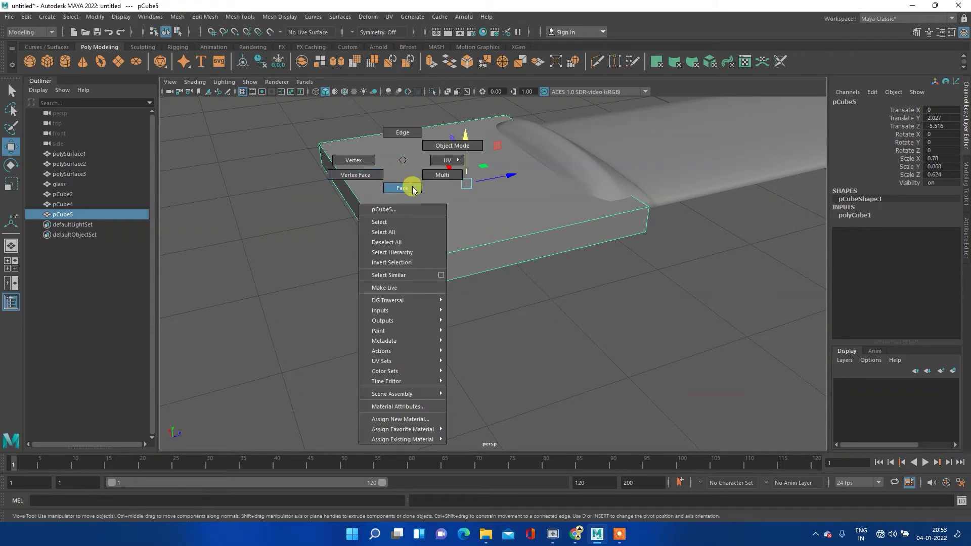
{"action": "left_click", "coordinate": [412, 186]}
{"action": "left_click", "coordinate": [409, 185]}
{"action": "mouse_move", "coordinate": [418, 268]}
{"action": "left_mouse_down", "text": "alt"}
{"action": "mouse_move", "coordinate": [445, 180]}
{"action": "mouse_move", "coordinate": [470, 199]}
{"action": "mouse_move", "coordinate": [461, 232]}
{"action": "mouse_move", "coordinate": [412, 226]}
{"action": "left_mouse_up", "text": "alt"}
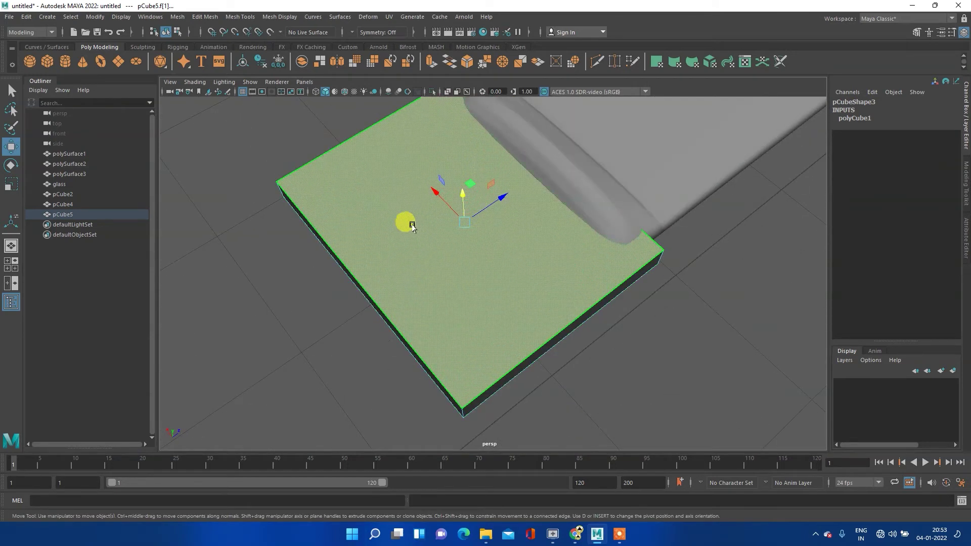
{"action": "right_click", "coordinate": [386, 177], "text": "shift"}
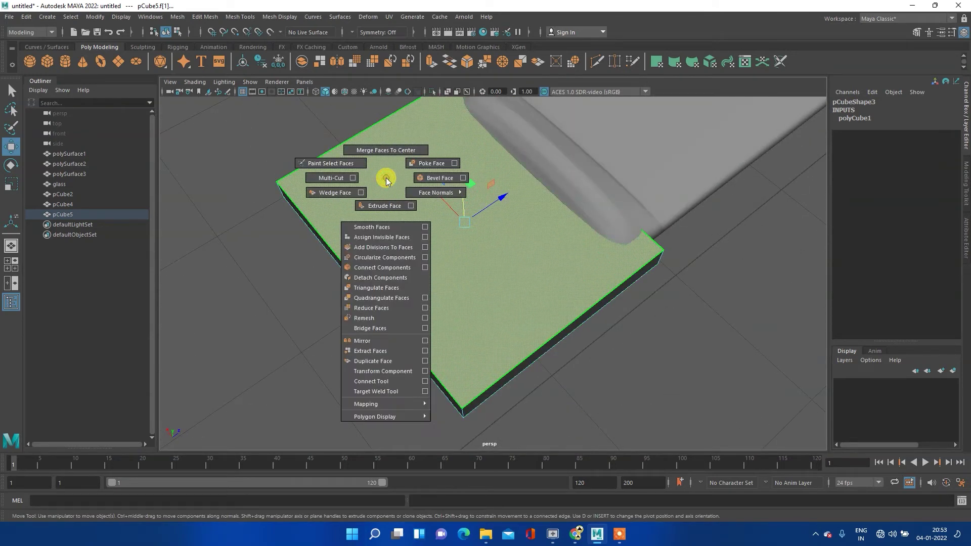
{"action": "left_click", "coordinate": [386, 207]}
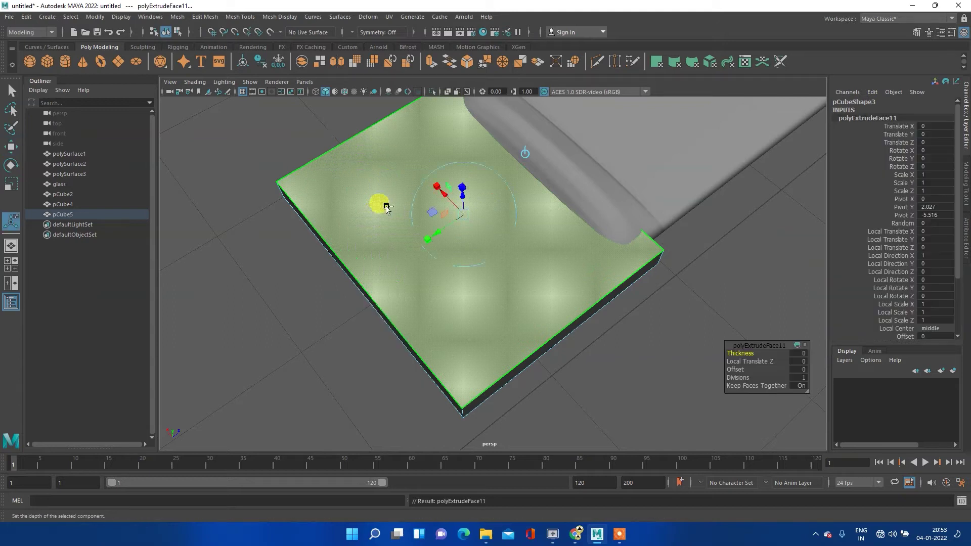
- Scale the extruded face to about 0.75 to inset a border, then return to Object Mode
{"action": "left_click", "coordinate": [461, 186]}
{"action": "left_click_drag", "start_coordinate": [463, 218], "coordinate": [457, 219]}
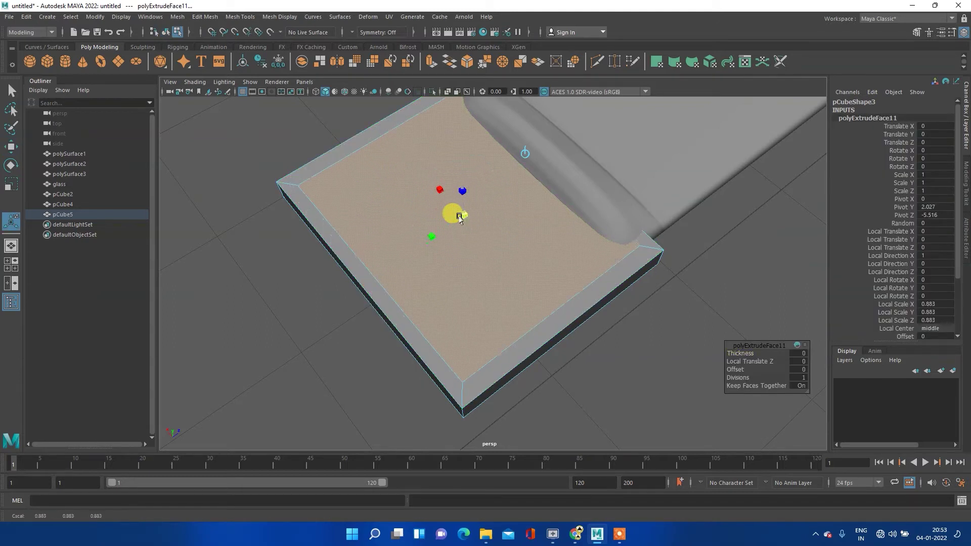
{"action": "left_click_drag", "start_coordinate": [456, 217], "coordinate": [453, 216]}
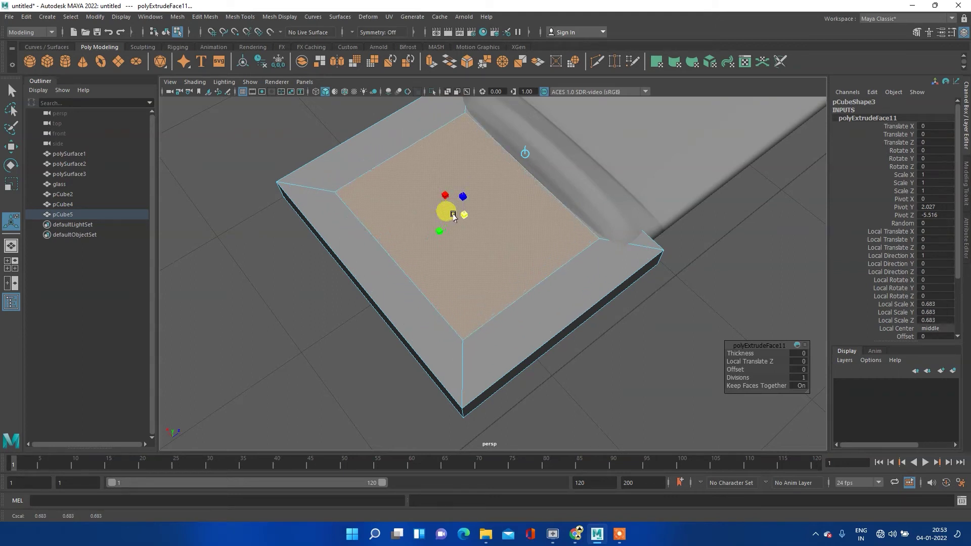
{"action": "left_click_drag", "start_coordinate": [453, 215], "coordinate": [456, 214]}
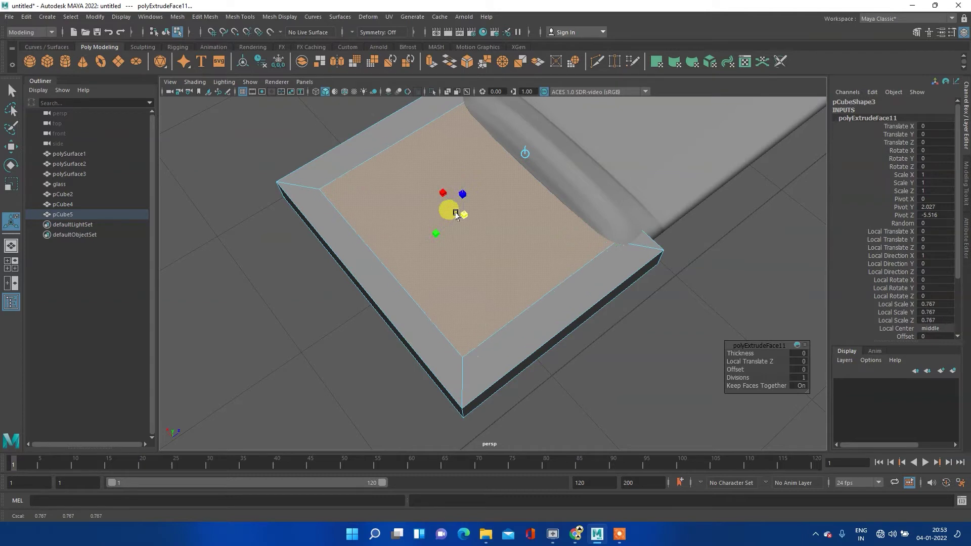
{"action": "mouse_move", "coordinate": [456, 214]}
{"action": "left_mouse_down", "text": "alt"}
{"action": "mouse_move", "coordinate": [470, 259]}
{"action": "mouse_move", "coordinate": [445, 205]}
{"action": "mouse_move", "coordinate": [457, 165]}
{"action": "mouse_move", "coordinate": [460, 252]}
{"action": "mouse_move", "coordinate": [448, 282]}
{"action": "left_mouse_up", "text": "alt"}
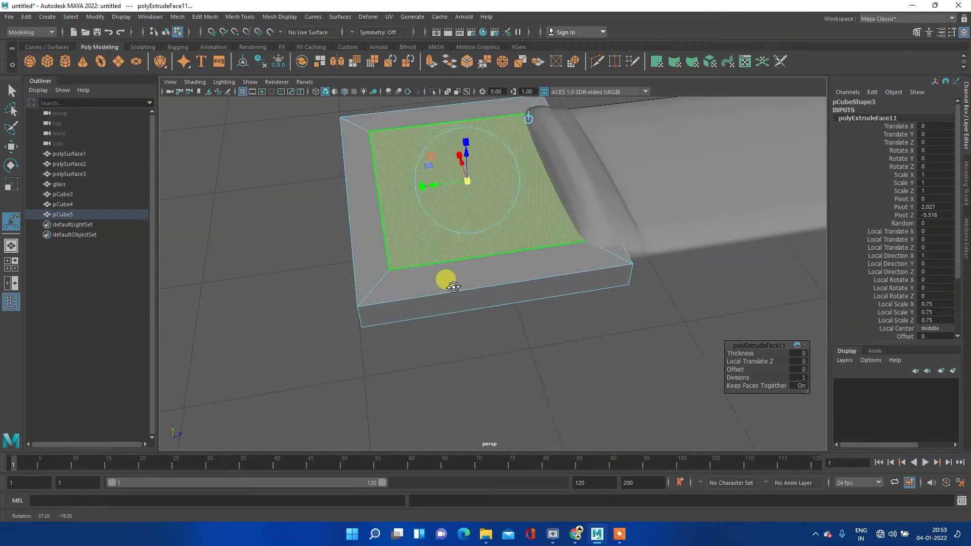
{"action": "right_click", "coordinate": [398, 172]}
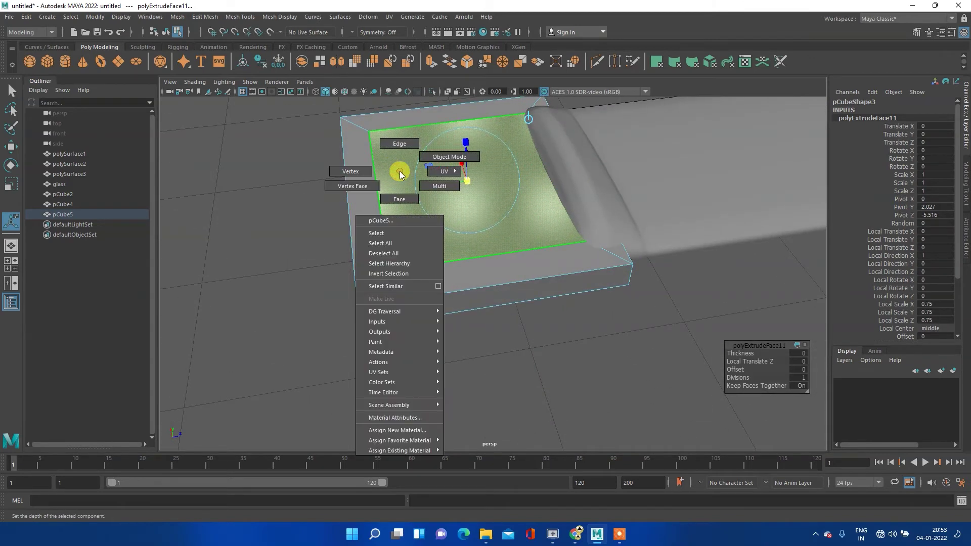
{"action": "left_click", "coordinate": [433, 157]}
{"action": "mouse_move", "coordinate": [405, 200]}
{"action": "left_mouse_down", "text": "alt"}
{"action": "mouse_move", "coordinate": [403, 234]}
{"action": "mouse_move", "coordinate": [443, 173]}
{"action": "mouse_move", "coordinate": [386, 239]}
{"action": "left_mouse_up", "text": "alt"}
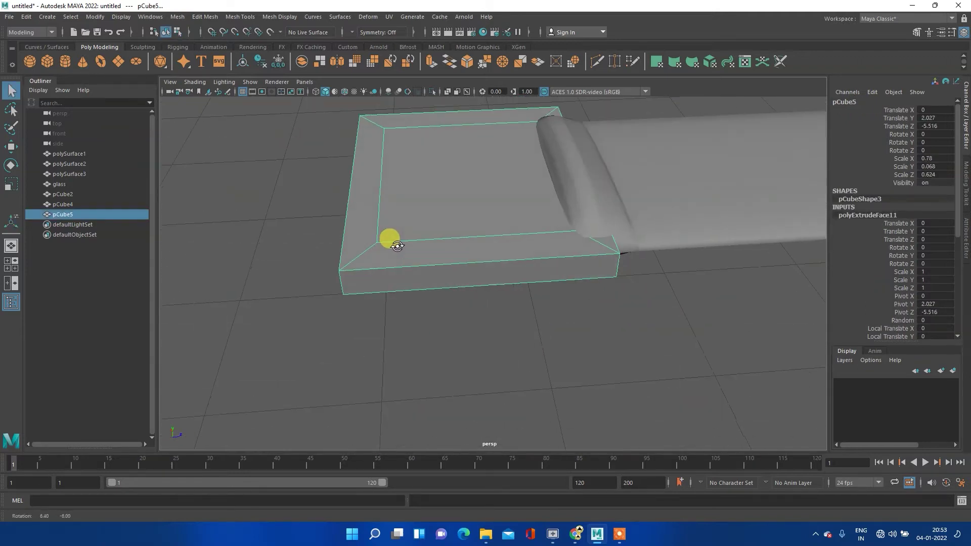
- Isolate the slab so only it is shown, centred in the view
{"action": "left_click", "coordinate": [433, 93]}
{"action": "scroll", "coordinate": [478, 223], "scroll_direction": "up", "scroll_amount": 2}
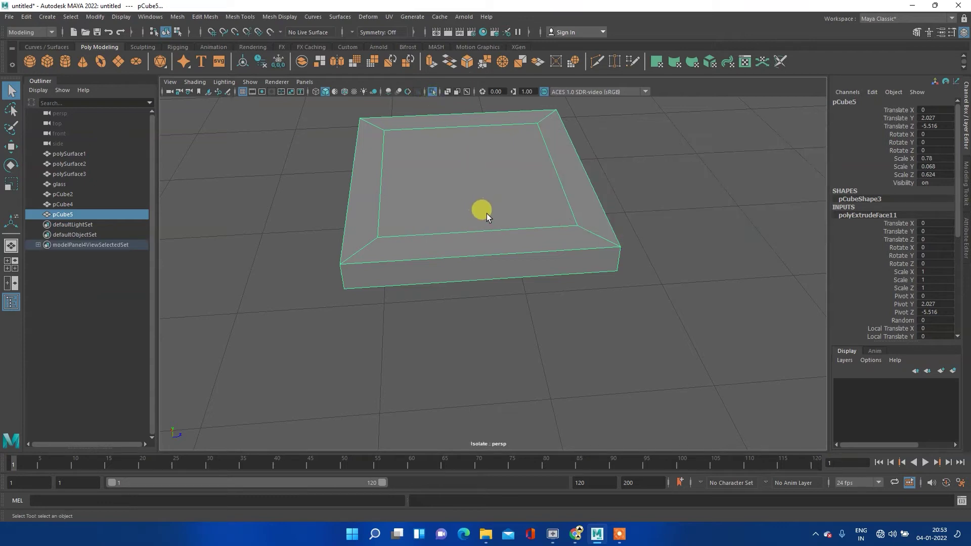
{"action": "scroll", "coordinate": [480, 209], "scroll_direction": "up", "scroll_amount": 3}
{"action": "scroll", "coordinate": [462, 211], "scroll_direction": "up", "scroll_amount": 2}
{"action": "mouse_move", "coordinate": [462, 210]}
{"action": "middle_mouse_down", "text": "alt"}
{"action": "mouse_move", "coordinate": [429, 258]}
{"action": "mouse_move", "coordinate": [466, 256]}
{"action": "middle_mouse_up", "text": "alt"}
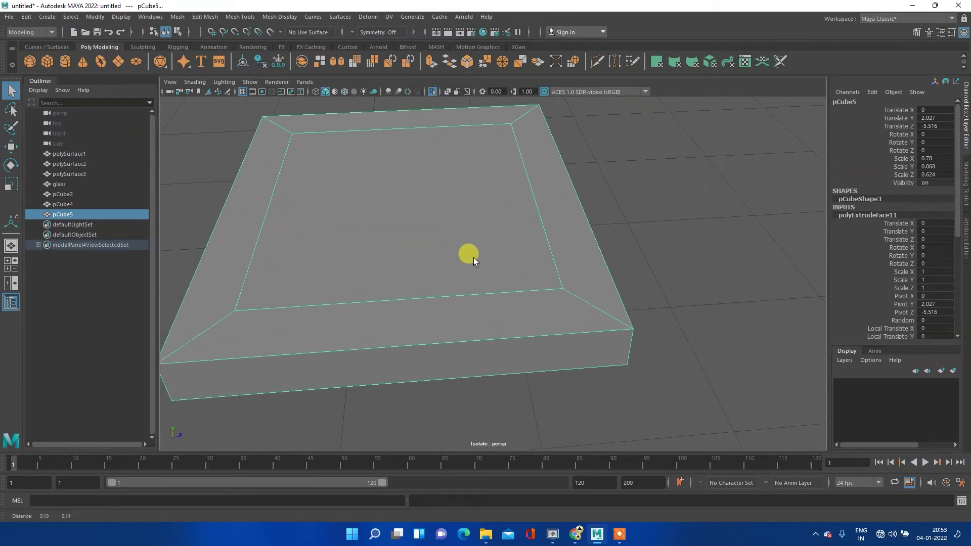
- Delete the slab's inset top face and its bottom face
{"action": "right_click_drag", "start_coordinate": [396, 186], "coordinate": [360, 188]}
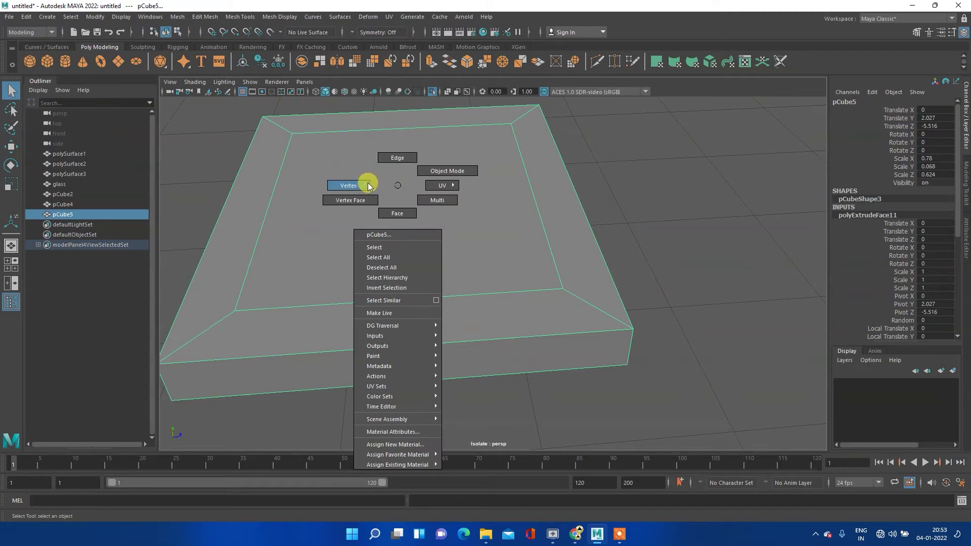
{"action": "right_click_drag", "start_coordinate": [360, 188], "coordinate": [398, 213]}
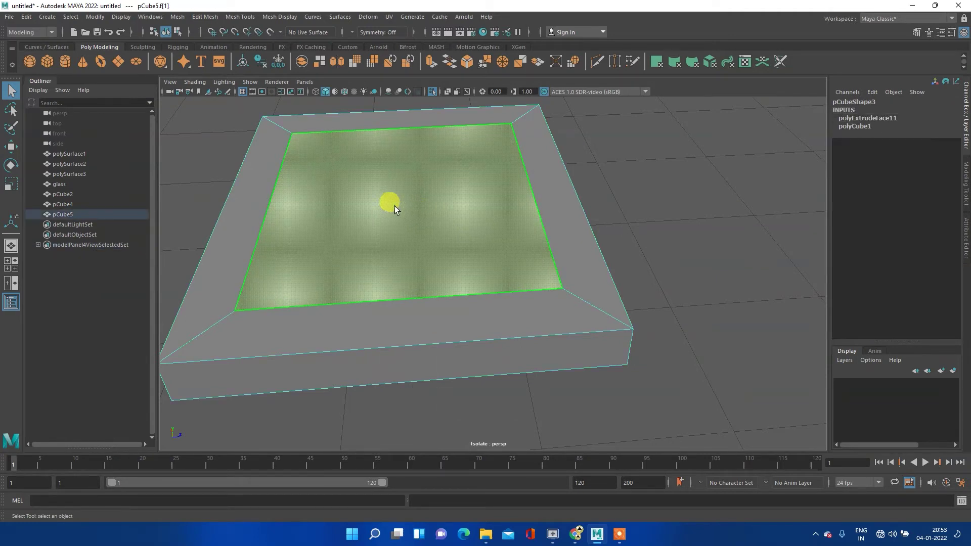
{"action": "key", "text": "Delete"}
{"action": "left_click", "coordinate": [376, 269]}
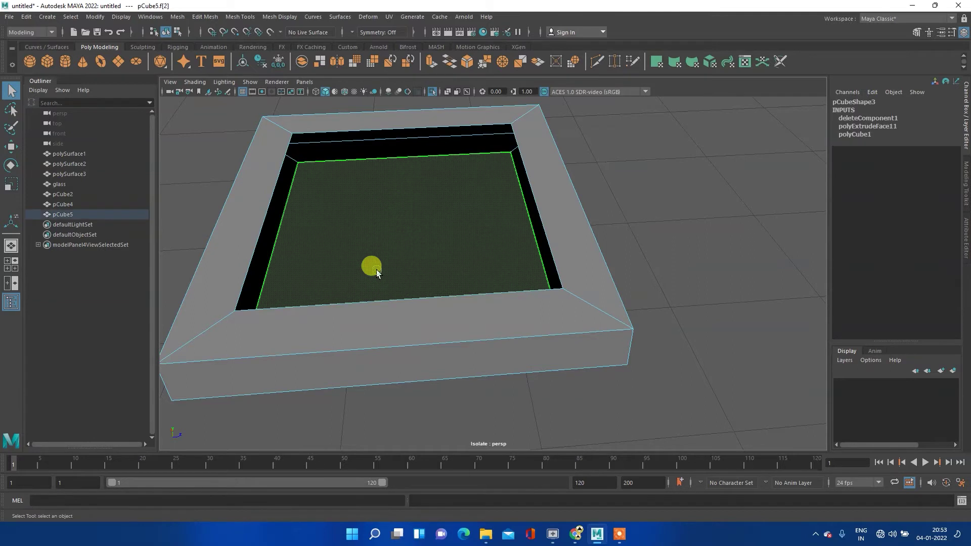
{"action": "key", "text": "Delete"}
- Delete one side's top, inner and side-strip faces to open the frame into a U
{"action": "mouse_move", "coordinate": [415, 238]}
{"action": "left_mouse_down", "text": "alt"}
{"action": "mouse_move", "coordinate": [597, 234]}
{"action": "mouse_move", "coordinate": [516, 232]}
{"action": "left_mouse_up", "text": "alt"}
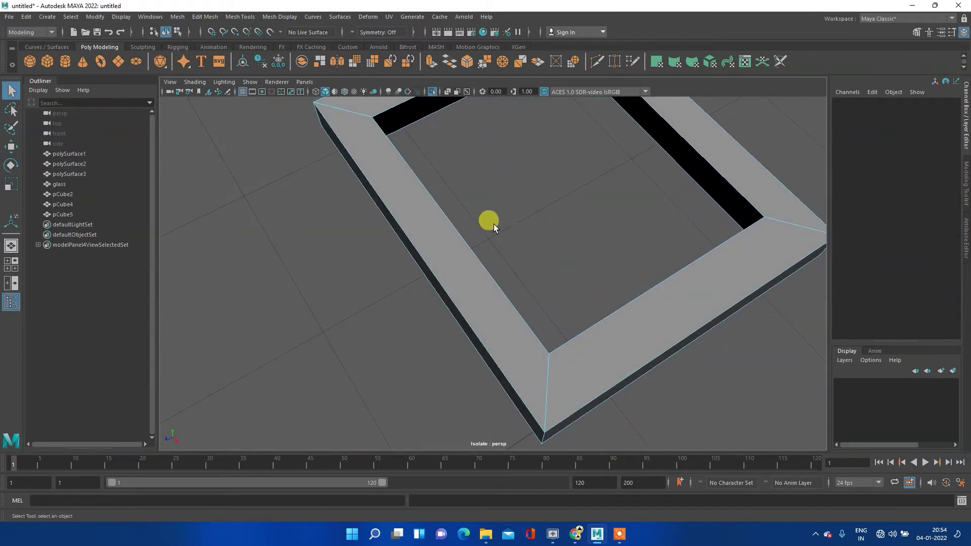
{"action": "middle_click_drag", "start_coordinate": [449, 210], "coordinate": [512, 242], "text": "alt"}
{"action": "left_click", "coordinate": [450, 207]}
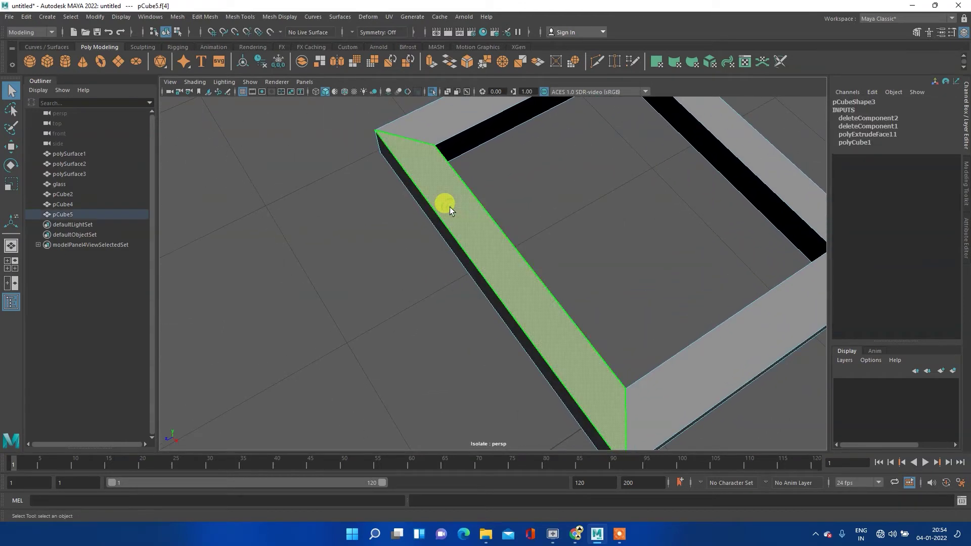
{"action": "key", "text": "Delete"}
{"action": "left_click", "coordinate": [449, 226]}
{"action": "key", "text": "Delete"}
{"action": "left_click", "coordinate": [438, 226]}
{"action": "key", "text": "Delete"}
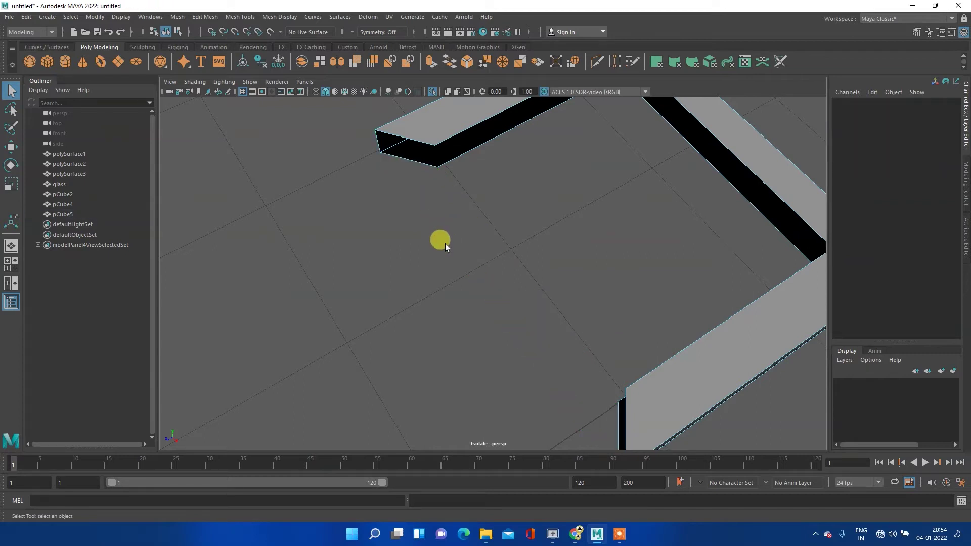
{"action": "left_click_drag", "start_coordinate": [411, 241], "coordinate": [364, 217], "text": "alt"}
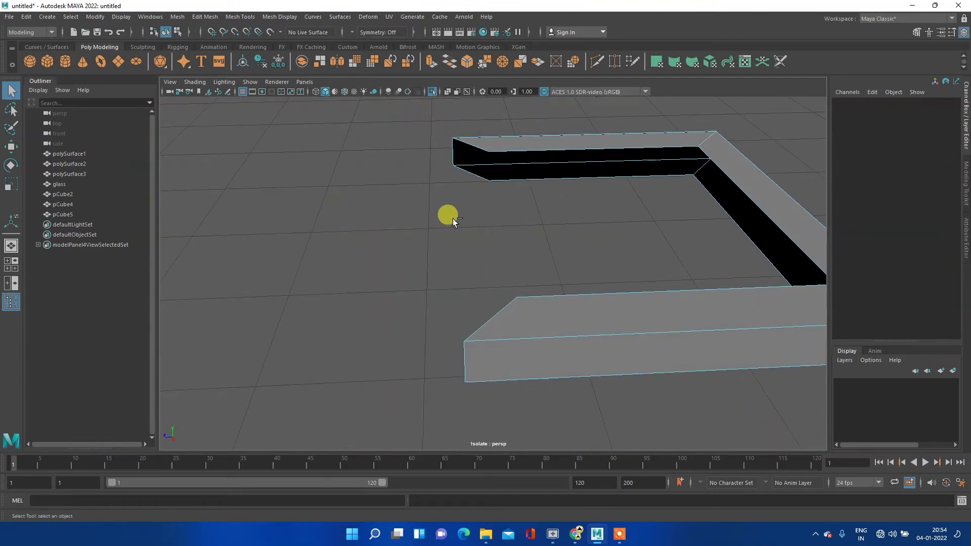
{"action": "scroll", "coordinate": [470, 216], "scroll_direction": "down", "scroll_amount": 3}
{"action": "right_click", "coordinate": [501, 201]}
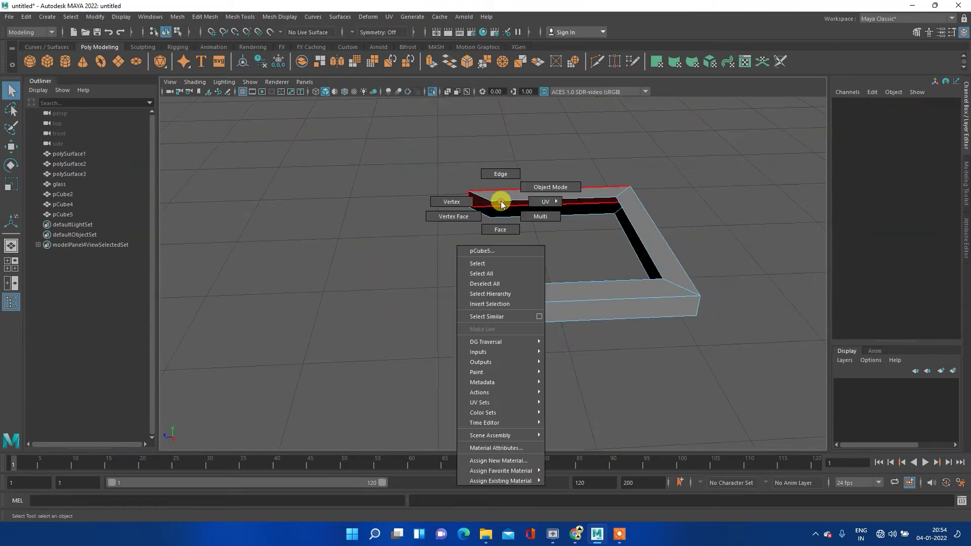
- Select the frame's open-end vertices and scale them flat into a straight line
{"action": "left_click", "coordinate": [451, 202]}
{"action": "left_click_drag", "start_coordinate": [494, 267], "coordinate": [423, 173], "text": "alt"}
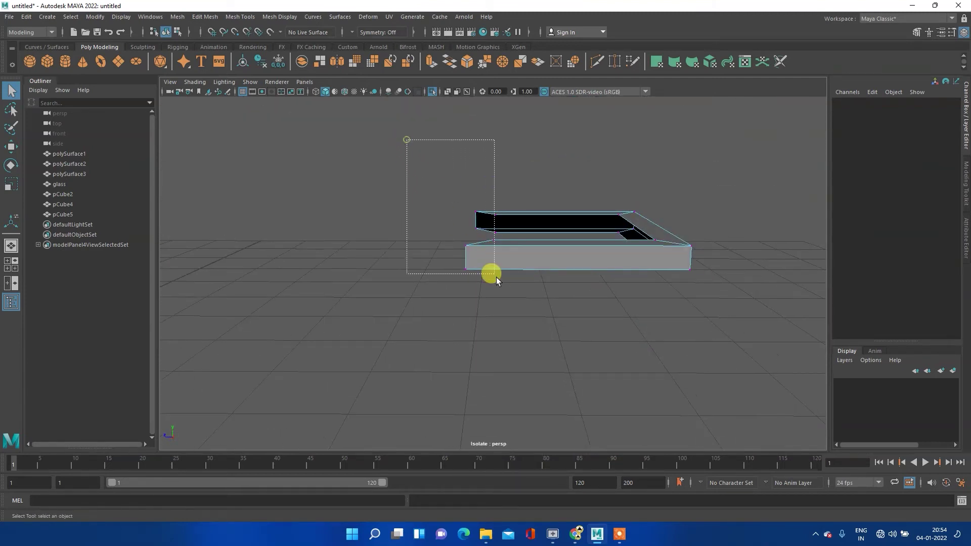
{"action": "left_click_drag", "start_coordinate": [496, 275], "coordinate": [505, 298]}
{"action": "mouse_move", "coordinate": [493, 246]}
{"action": "left_mouse_down", "text": "alt"}
{"action": "mouse_move", "coordinate": [505, 241]}
{"action": "mouse_move", "coordinate": [509, 259]}
{"action": "left_mouse_up", "text": "alt"}
{"action": "key", "text": "e"}
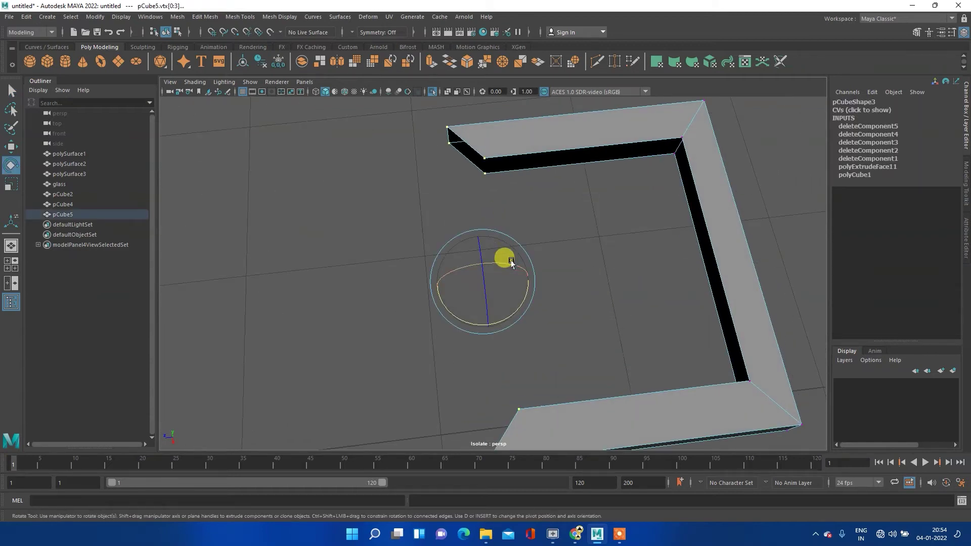
{"action": "key", "text": "r"}
{"action": "mouse_move", "coordinate": [444, 289]}
{"action": "left_mouse_down"}
{"action": "mouse_move", "coordinate": [427, 282]}
{"action": "mouse_move", "coordinate": [518, 287]}
{"action": "left_mouse_up"}
- Nudge the flattened vertices down slightly in the four-panel layout, then leave vertex editing
{"action": "key", "text": "space"}
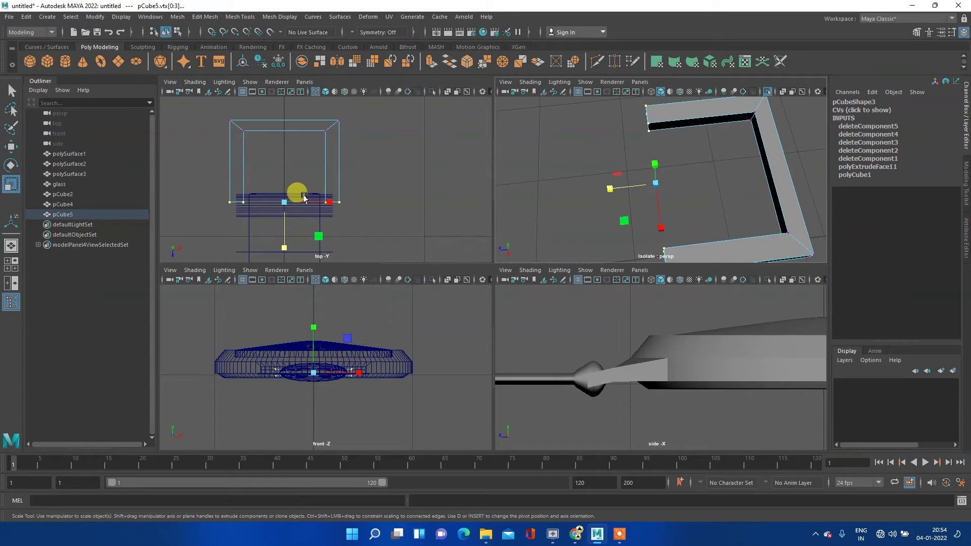
{"action": "key", "text": "w"}
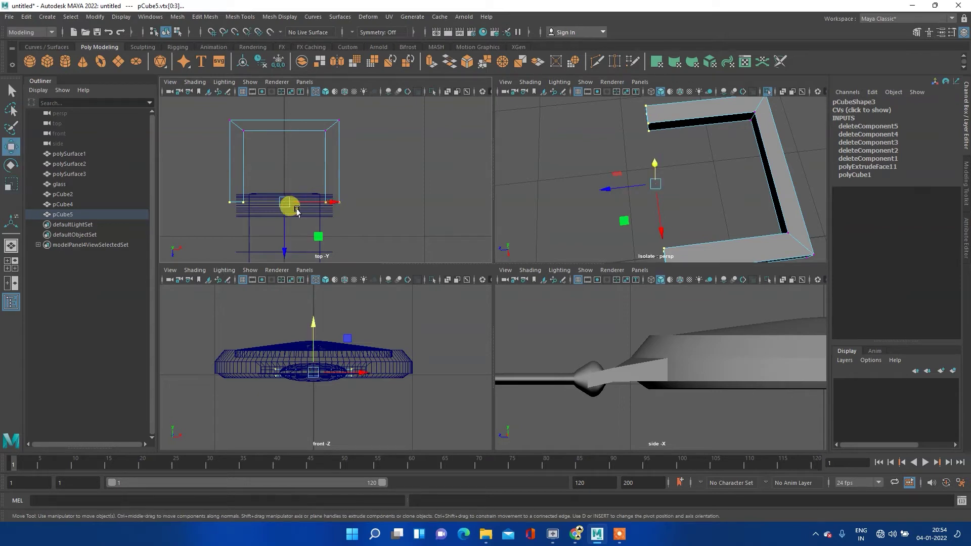
{"action": "left_click_drag", "start_coordinate": [282, 252], "coordinate": [282, 256]}
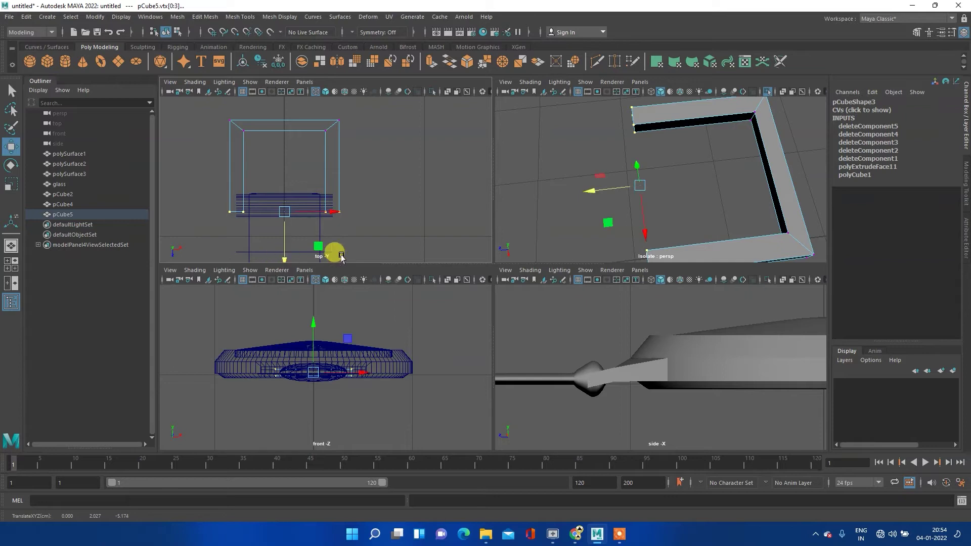
{"action": "key", "text": "space"}
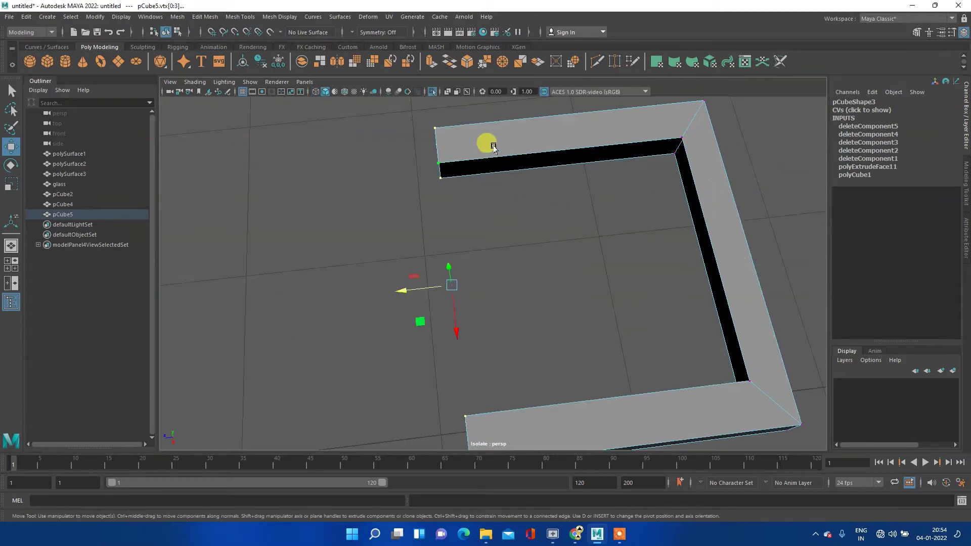
{"action": "right_click", "coordinate": [496, 147]}
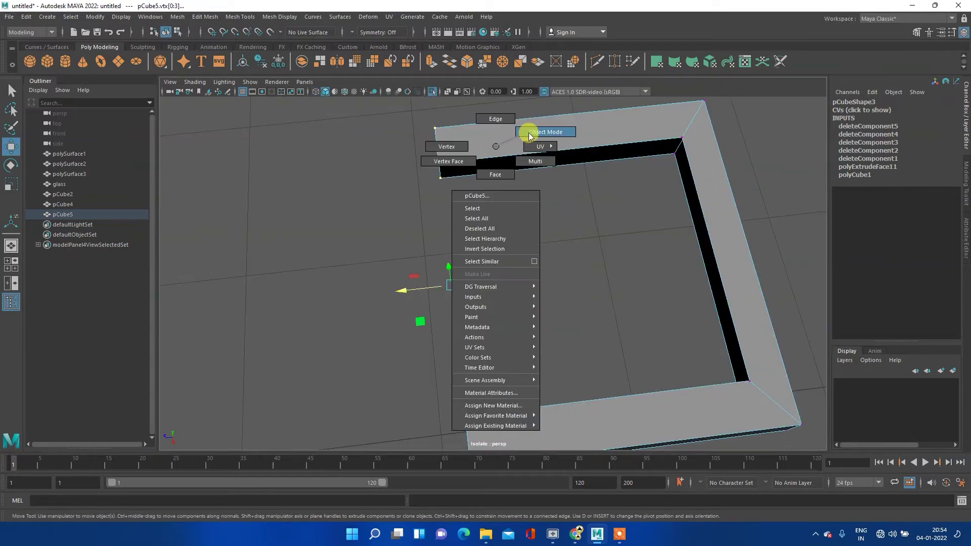
{"action": "mouse_move", "coordinate": [451, 163]}
{"action": "left_mouse_down", "text": "alt"}
{"action": "mouse_move", "coordinate": [494, 135]}
{"action": "mouse_move", "coordinate": [570, 119]}
{"action": "mouse_move", "coordinate": [557, 135]}
{"action": "mouse_move", "coordinate": [566, 119]}
{"action": "left_mouse_up", "text": "alt"}
- Select the two edges on either side of the first missing face
{"action": "scroll", "coordinate": [445, 161], "scroll_direction": "up", "scroll_amount": 3}
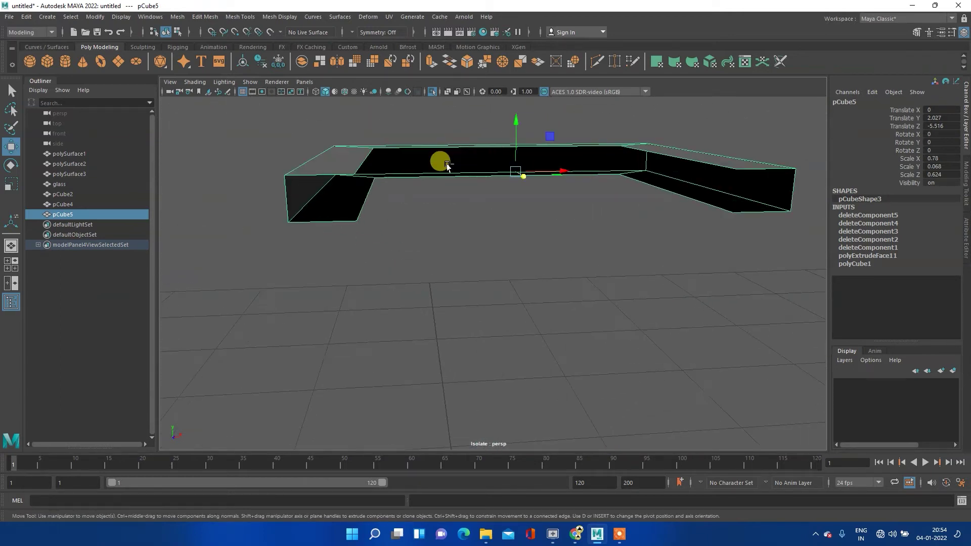
{"action": "mouse_move", "coordinate": [448, 147]}
{"action": "left_mouse_down", "text": "alt"}
{"action": "mouse_move", "coordinate": [450, 214]}
{"action": "mouse_move", "coordinate": [414, 249]}
{"action": "mouse_move", "coordinate": [418, 232]}
{"action": "left_mouse_up", "text": "alt"}
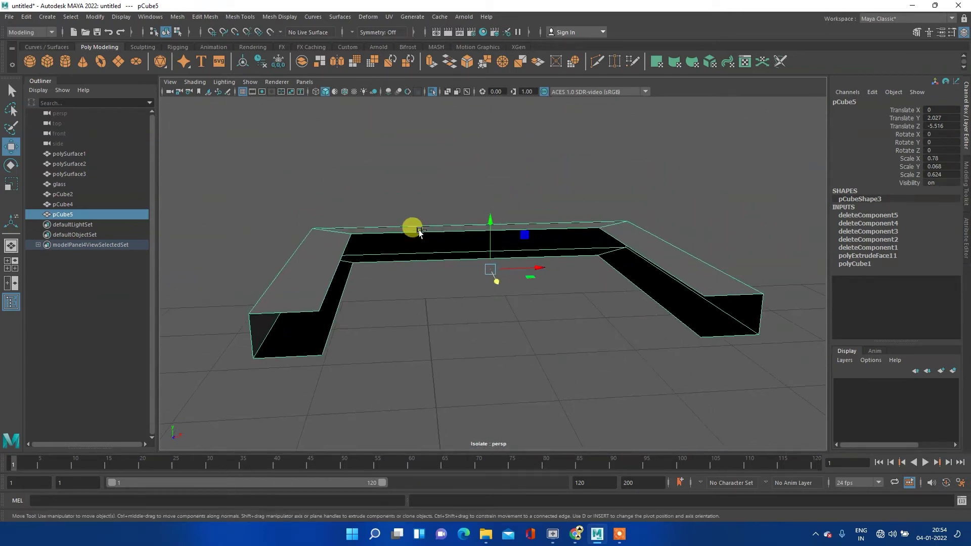
{"action": "scroll", "coordinate": [415, 227], "scroll_direction": "up", "scroll_amount": 3}
{"action": "right_click_drag", "start_coordinate": [391, 208], "coordinate": [386, 180]}
{"action": "left_click", "coordinate": [366, 214]}
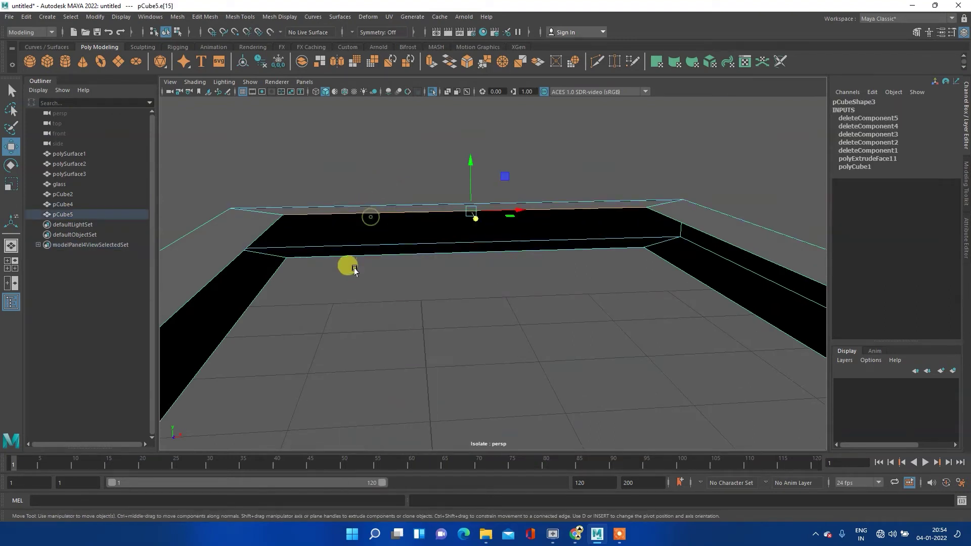
{"action": "left_click", "coordinate": [343, 256], "text": "shift"}
{"action": "right_click", "coordinate": [332, 216], "text": "shift"}
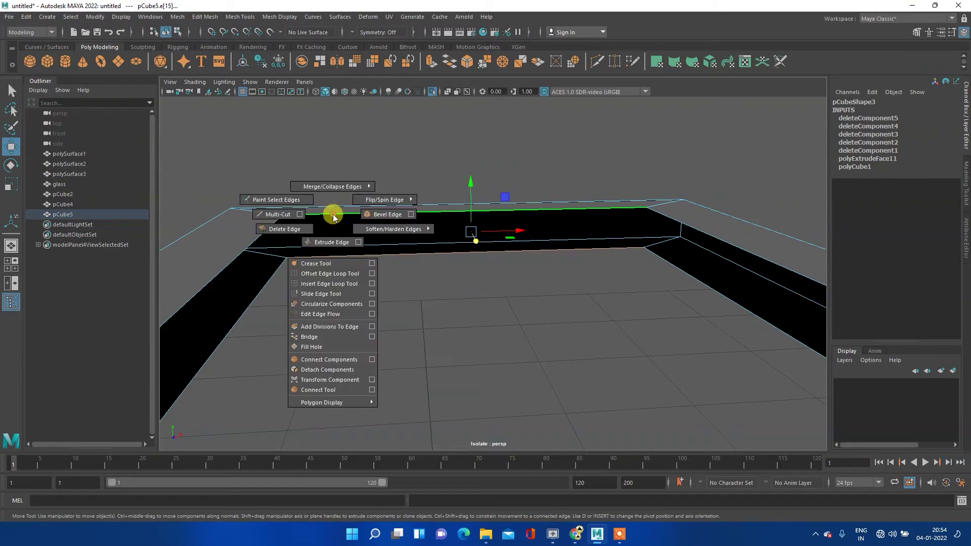
- Bridge the first gap, then bridge the side face's two edges
{"action": "left_click", "coordinate": [328, 336]}
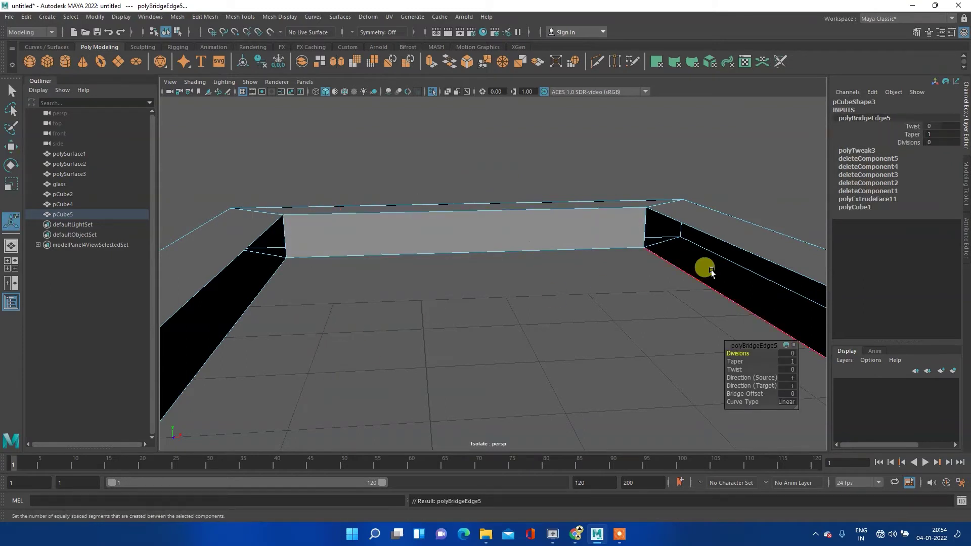
{"action": "left_click_drag", "start_coordinate": [538, 271], "coordinate": [613, 269], "text": "alt"}
{"action": "left_click", "coordinate": [555, 275]}
{"action": "left_click", "coordinate": [548, 234]}
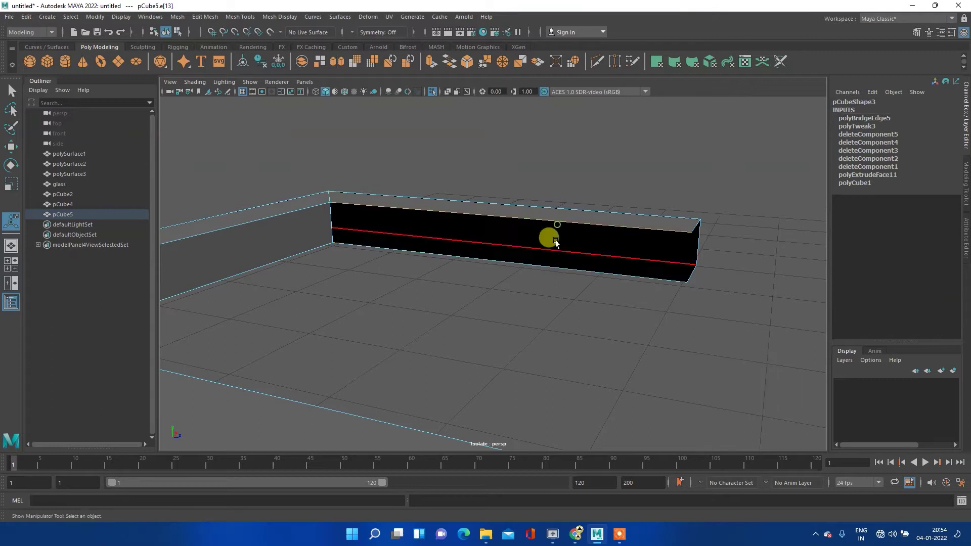
{"action": "right_click_drag", "start_coordinate": [519, 216], "coordinate": [516, 343], "text": "shift"}
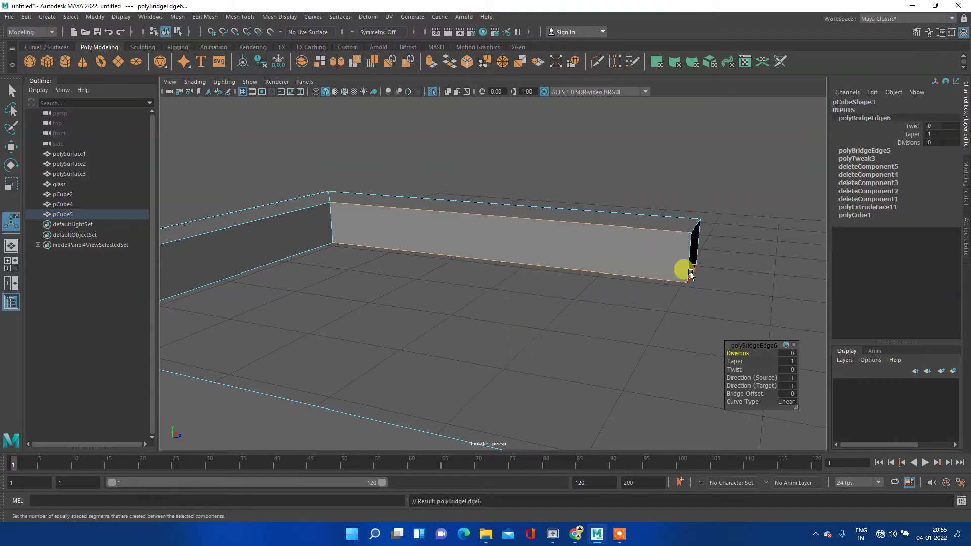
{"action": "mouse_move", "coordinate": [681, 266]}
{"action": "left_mouse_down", "text": "alt"}
{"action": "mouse_move", "coordinate": [728, 247]}
{"action": "mouse_move", "coordinate": [412, 211]}
{"action": "mouse_move", "coordinate": [357, 245]}
{"action": "left_mouse_up", "text": "alt"}
- Bridge the open end's edges to close the end face
{"action": "left_click", "coordinate": [350, 260]}
{"action": "left_click", "coordinate": [355, 319]}
{"action": "left_click", "coordinate": [347, 243]}
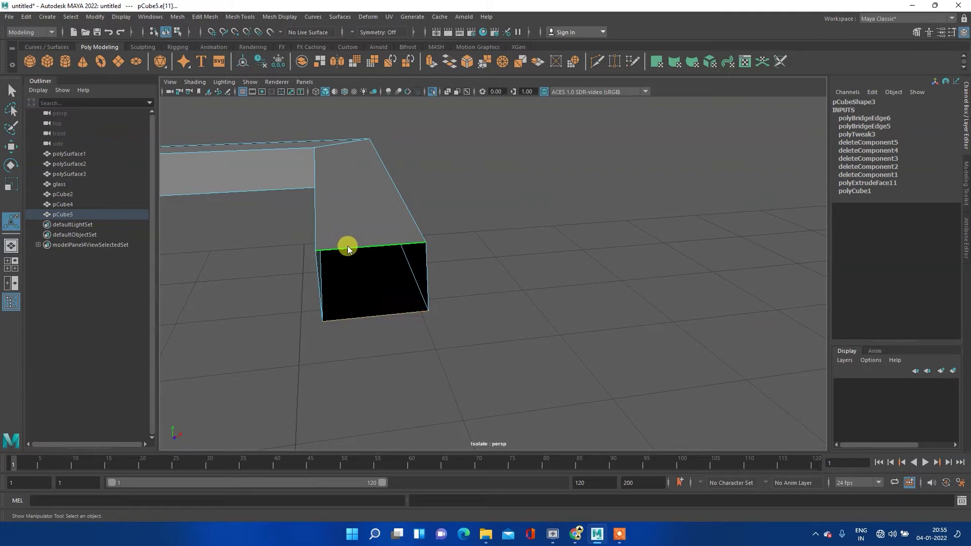
{"action": "right_click_drag", "start_coordinate": [346, 247], "coordinate": [338, 321], "text": "shift"}
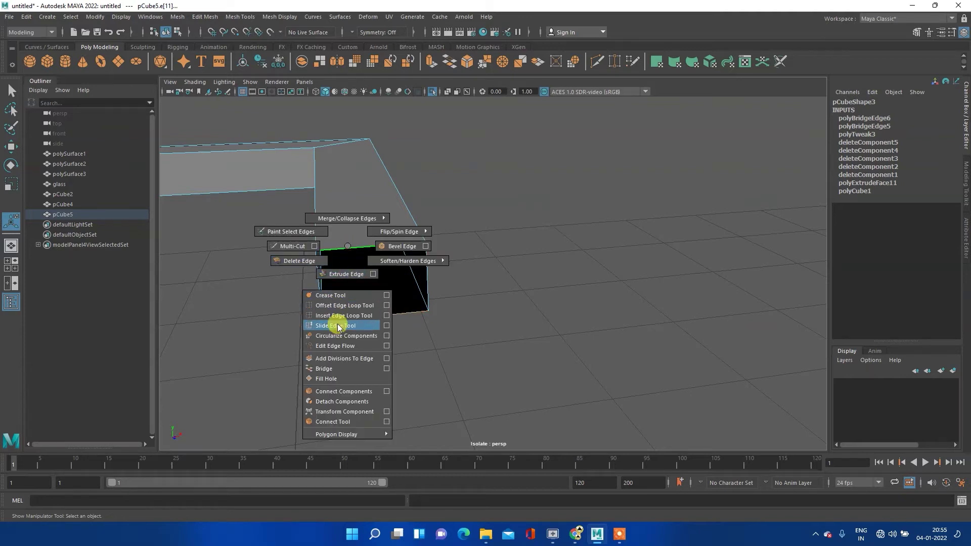
{"action": "right_click_drag", "start_coordinate": [338, 322], "coordinate": [337, 369], "text": "shift"}
- Bridge the edges of the remaining open face
{"action": "scroll", "coordinate": [269, 285], "scroll_direction": "down", "scroll_amount": 5}
{"action": "left_click_drag", "start_coordinate": [269, 285], "coordinate": [514, 282], "text": "alt"}
{"action": "scroll", "coordinate": [361, 302], "scroll_direction": "up", "scroll_amount": 5}
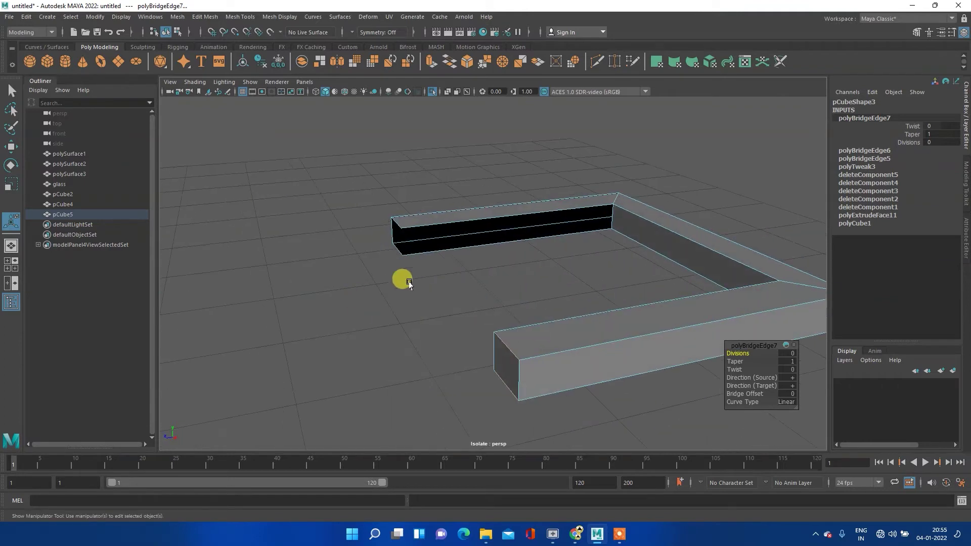
{"action": "left_click", "coordinate": [473, 219]}
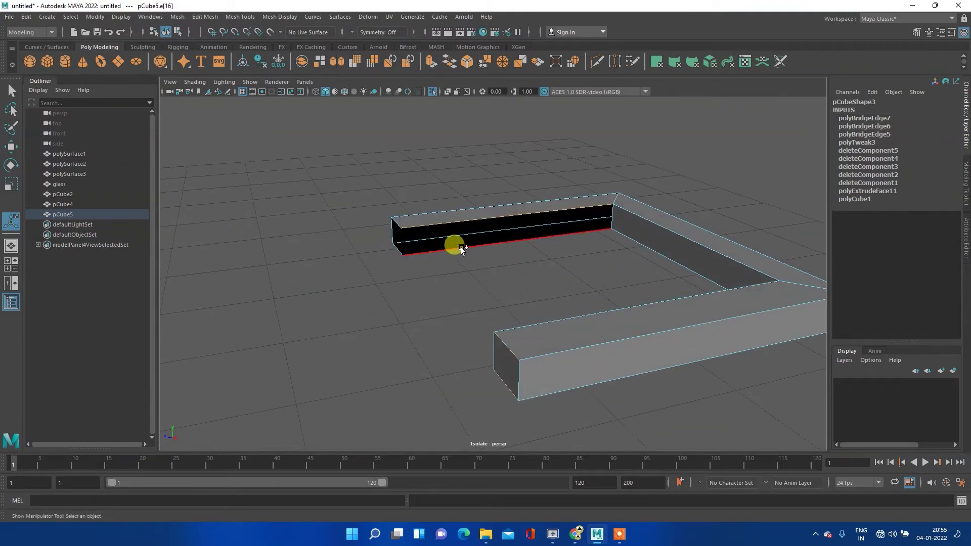
{"action": "left_click", "coordinate": [458, 219], "text": "shift"}
{"action": "right_click_drag", "start_coordinate": [458, 219], "coordinate": [436, 350], "text": "shift"}
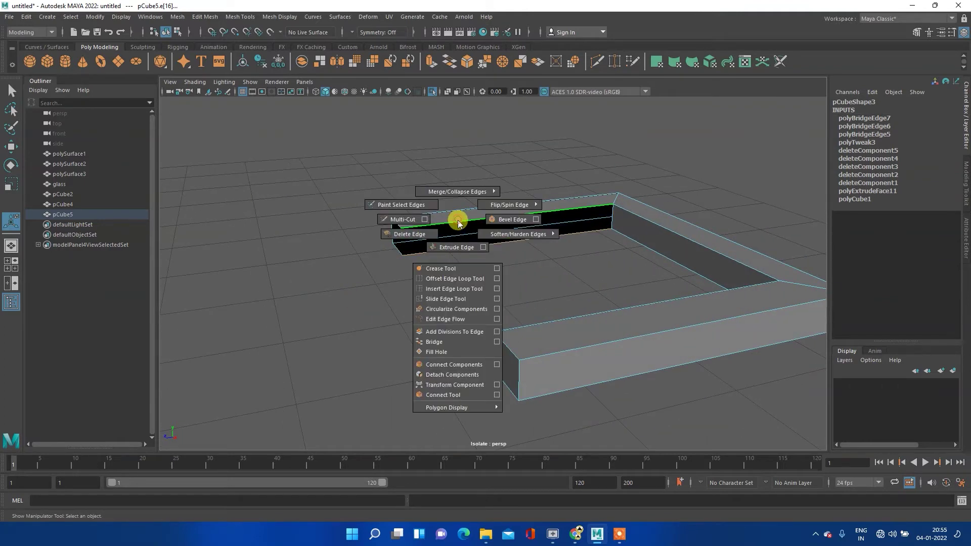
{"action": "left_click", "coordinate": [437, 350]}
- Bridge the left end's edges to cap it, then return to Object Mode
{"action": "mouse_move", "coordinate": [432, 338]}
{"action": "left_mouse_down", "text": "alt"}
{"action": "mouse_move", "coordinate": [404, 308]}
{"action": "mouse_move", "coordinate": [443, 314]}
{"action": "left_mouse_up", "text": "alt"}
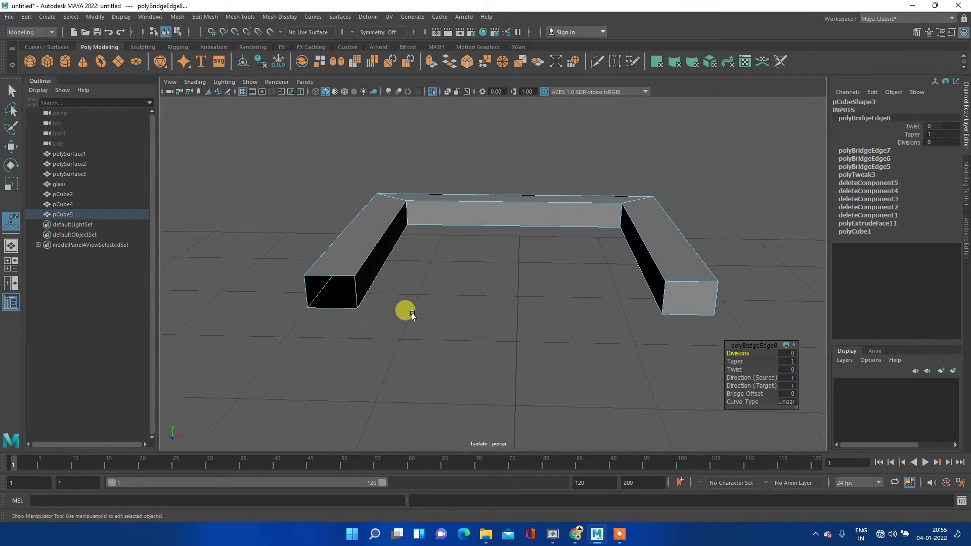
{"action": "middle_click_drag", "start_coordinate": [443, 314], "coordinate": [477, 289], "text": "alt"}
{"action": "left_click", "coordinate": [416, 284]}
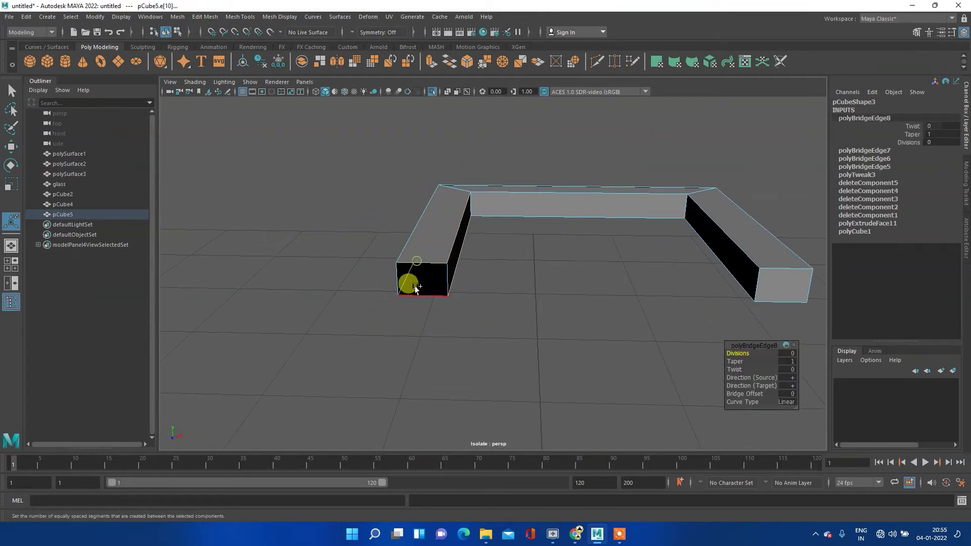
{"action": "left_click", "coordinate": [413, 265]}
{"action": "right_click_drag", "start_coordinate": [413, 264], "coordinate": [408, 386], "text": "shift"}
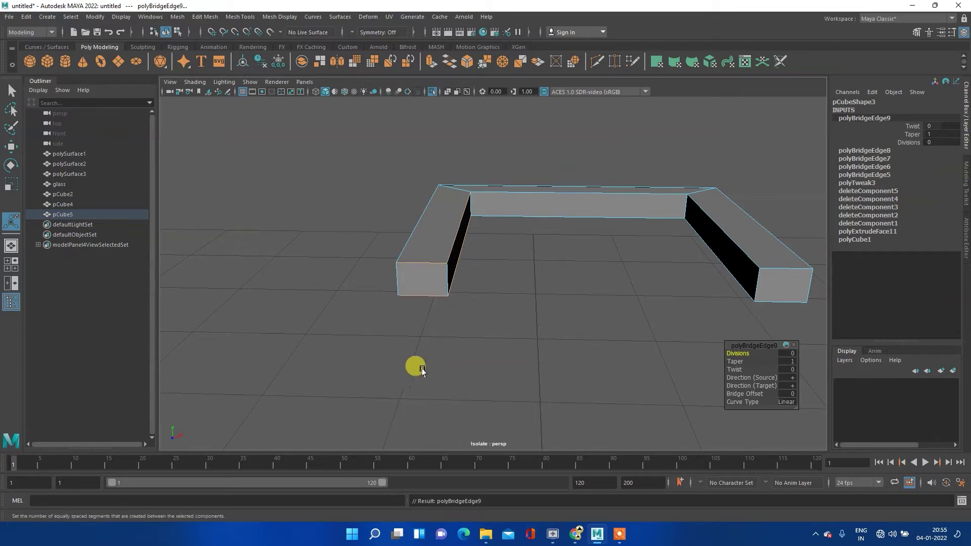
{"action": "left_click", "coordinate": [520, 326]}
{"action": "scroll", "coordinate": [533, 288], "scroll_direction": "down", "scroll_amount": 3}
{"action": "mouse_move", "coordinate": [621, 259]}
{"action": "left_mouse_down", "text": "alt"}
{"action": "mouse_move", "coordinate": [494, 290]}
{"action": "mouse_move", "coordinate": [481, 229]}
{"action": "mouse_move", "coordinate": [592, 208]}
{"action": "mouse_move", "coordinate": [518, 187]}
{"action": "left_mouse_up", "text": "alt"}
{"action": "right_click_drag", "start_coordinate": [518, 187], "coordinate": [566, 169]}
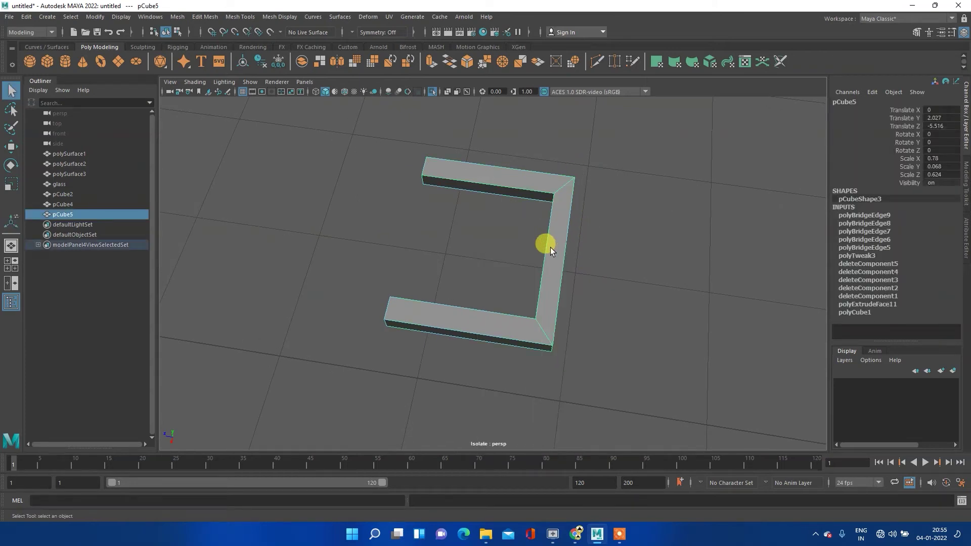
- Toggle the frame's smooth preview on (3) and off (1), then pick the Insert Edge Loop Tool
{"action": "key", "text": "3"}
{"action": "mouse_move", "coordinate": [536, 298]}
{"action": "left_mouse_down", "text": "alt"}
{"action": "mouse_move", "coordinate": [451, 332]}
{"action": "mouse_move", "coordinate": [520, 275]}
{"action": "mouse_move", "coordinate": [592, 251]}
{"action": "mouse_move", "coordinate": [551, 297]}
{"action": "mouse_move", "coordinate": [462, 336]}
{"action": "mouse_move", "coordinate": [426, 336]}
{"action": "mouse_move", "coordinate": [481, 339]}
{"action": "left_mouse_up", "text": "alt"}
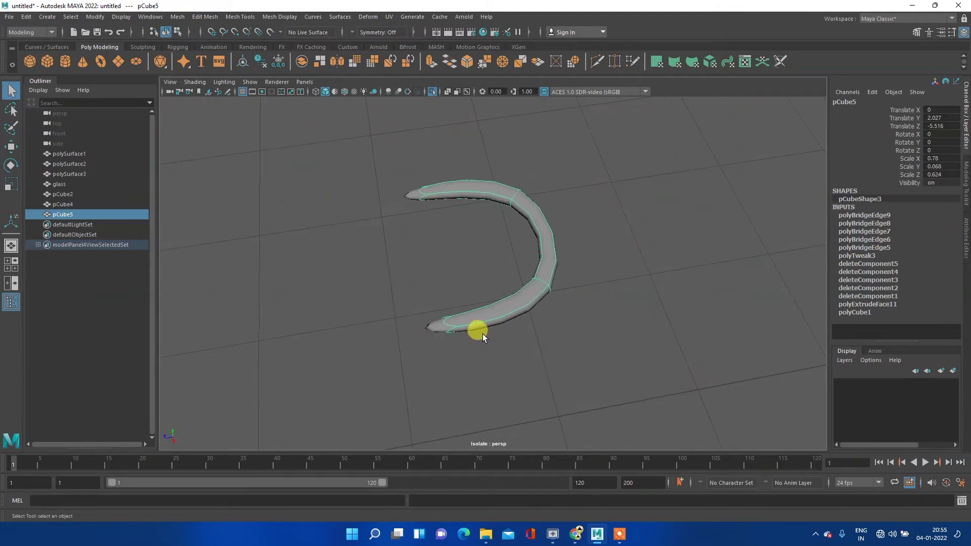
{"action": "key", "text": "1"}
{"action": "scroll", "coordinate": [519, 313], "scroll_direction": "up", "scroll_amount": 2}
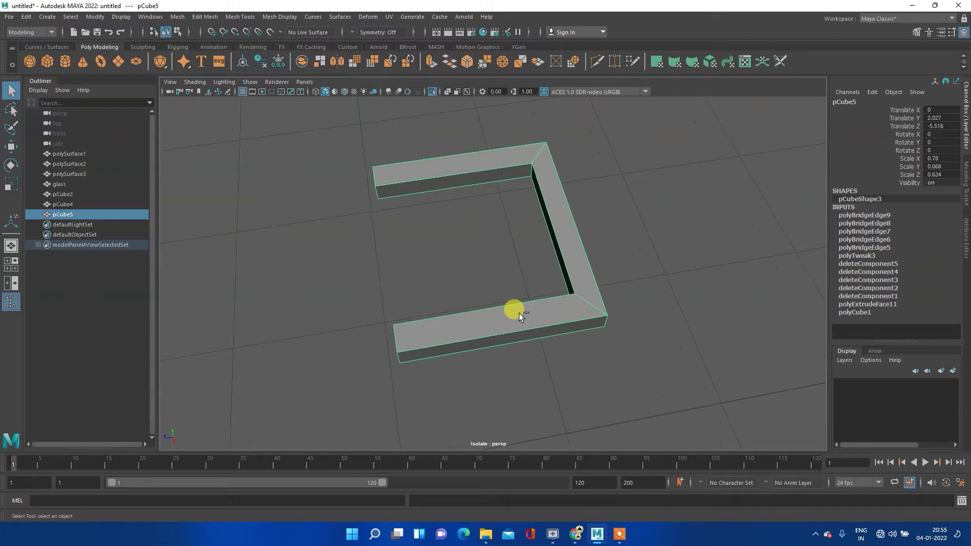
{"action": "scroll", "coordinate": [519, 314], "scroll_direction": "up", "scroll_amount": 2}
{"action": "mouse_move", "coordinate": [520, 313]}
{"action": "left_mouse_down", "text": "alt"}
{"action": "mouse_move", "coordinate": [584, 329]}
{"action": "mouse_move", "coordinate": [581, 317]}
{"action": "left_mouse_up", "text": "alt"}
{"action": "right_click_drag", "start_coordinate": [571, 235], "coordinate": [498, 243], "text": "shift"}
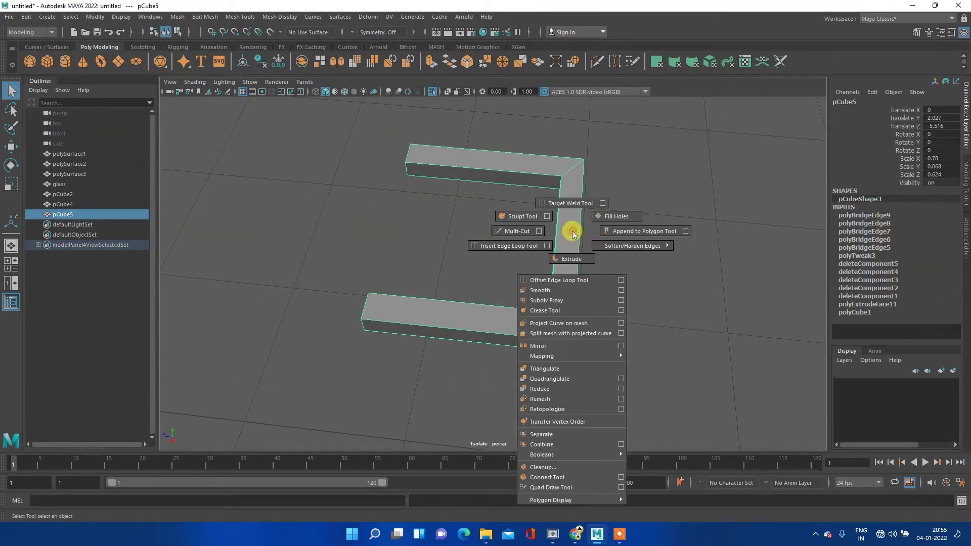
{"action": "left_click_drag", "start_coordinate": [487, 235], "coordinate": [485, 246], "text": "alt"}
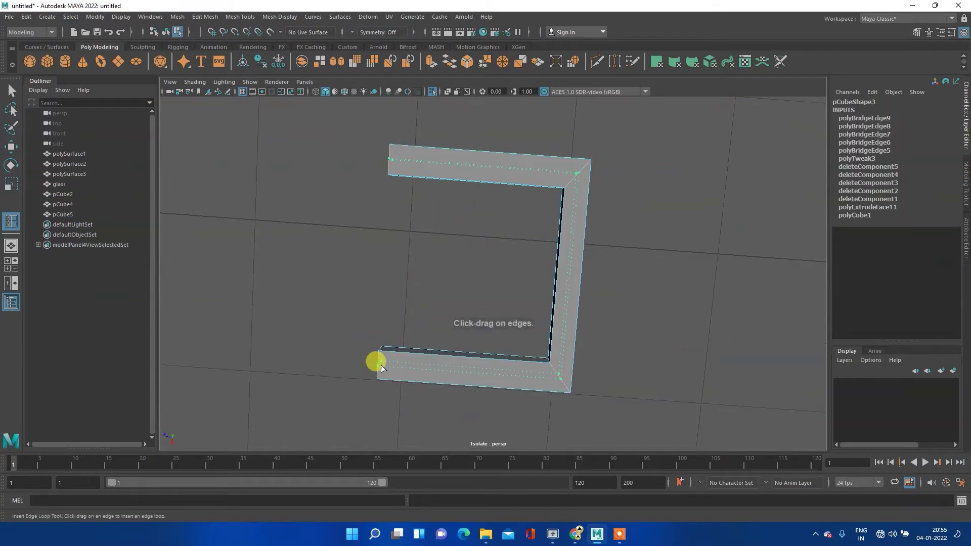
- Insert three edge loops along the frame and check them in smooth preview
{"action": "left_click_drag", "start_coordinate": [381, 365], "coordinate": [382, 371]}
{"action": "left_click_drag", "start_coordinate": [391, 357], "coordinate": [378, 368]}
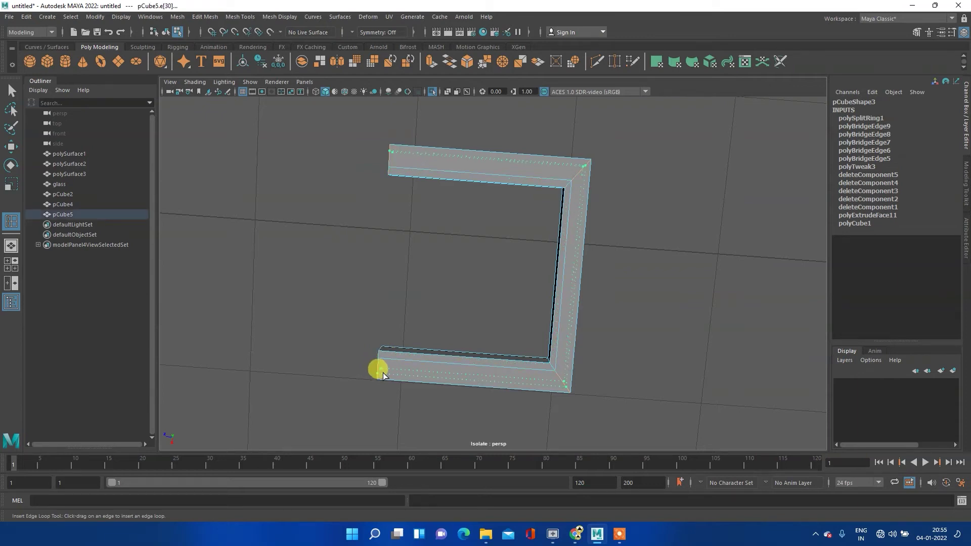
{"action": "left_click_drag", "start_coordinate": [383, 374], "coordinate": [389, 378]}
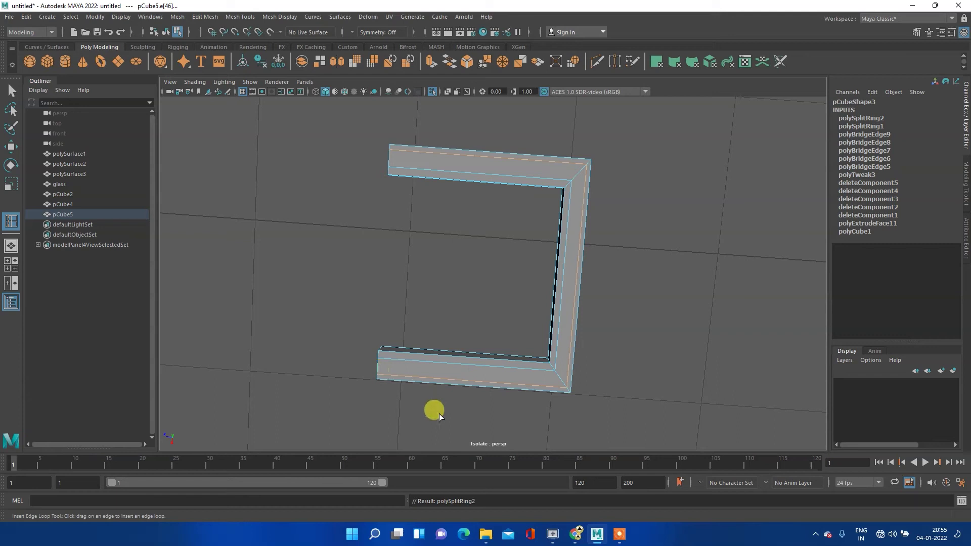
{"action": "mouse_move", "coordinate": [438, 414]}
{"action": "left_mouse_down", "text": "alt"}
{"action": "mouse_move", "coordinate": [448, 372]}
{"action": "mouse_move", "coordinate": [482, 331]}
{"action": "mouse_move", "coordinate": [495, 342]}
{"action": "left_mouse_up", "text": "alt"}
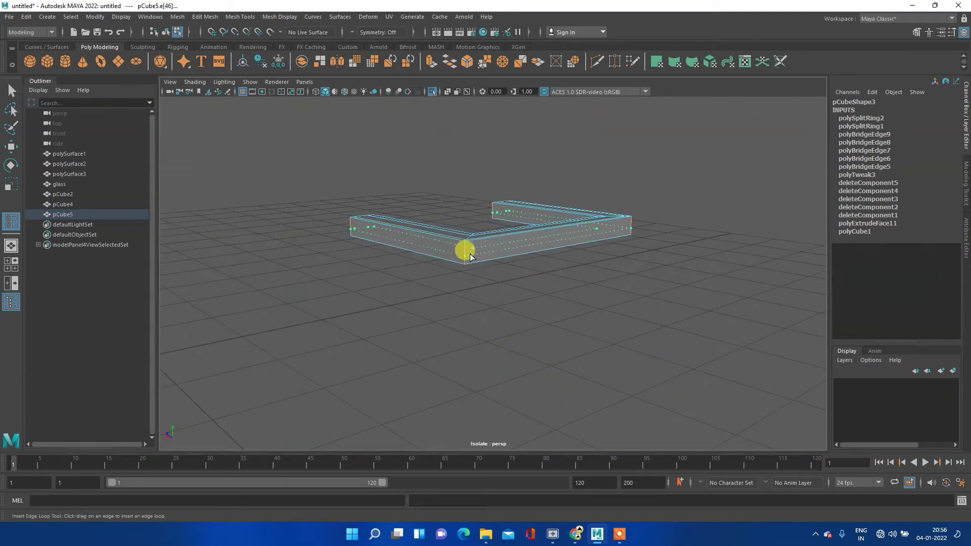
{"action": "left_click_drag", "start_coordinate": [469, 253], "coordinate": [472, 251]}
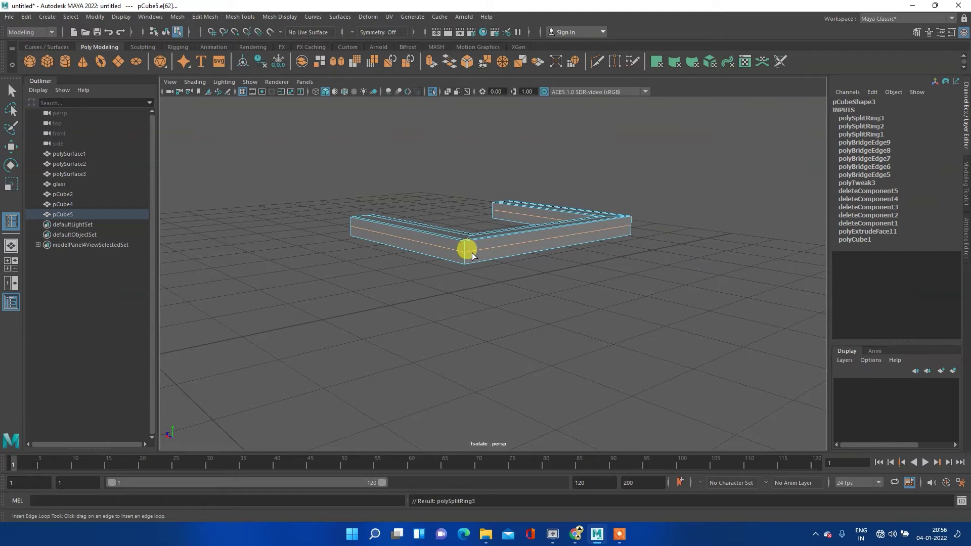
{"action": "key", "text": "2"}
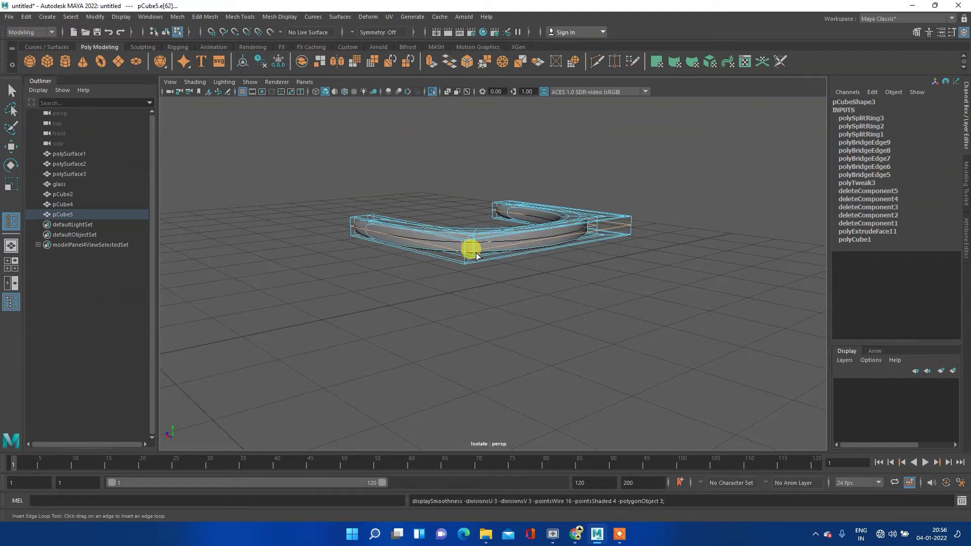
{"action": "mouse_move", "coordinate": [471, 248]}
{"action": "left_mouse_down", "text": "alt"}
{"action": "mouse_move", "coordinate": [487, 261]}
{"action": "mouse_move", "coordinate": [597, 277]}
{"action": "mouse_move", "coordinate": [633, 255]}
{"action": "mouse_move", "coordinate": [626, 245]}
{"action": "mouse_move", "coordinate": [494, 262]}
{"action": "left_mouse_up", "text": "alt"}
{"action": "key", "text": "1"}
{"action": "mouse_move", "coordinate": [568, 327]}
{"action": "left_mouse_down", "text": "alt"}
{"action": "mouse_move", "coordinate": [527, 320]}
{"action": "mouse_move", "coordinate": [514, 341]}
{"action": "mouse_move", "coordinate": [475, 336]}
{"action": "left_mouse_up", "text": "alt"}
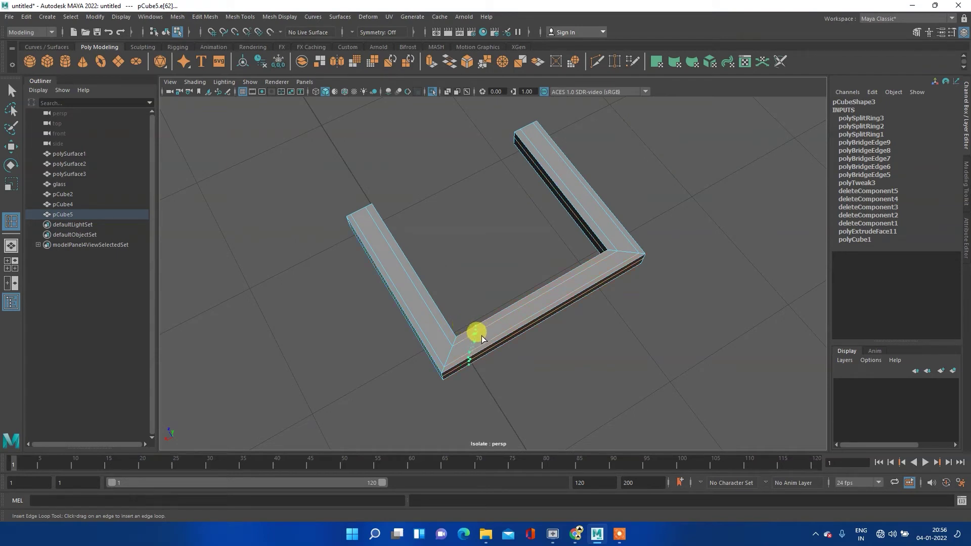
- Add edge loops near the frame's corner, the lower arm's corner and the upper arm
{"action": "left_click_drag", "start_coordinate": [478, 338], "coordinate": [442, 326]}
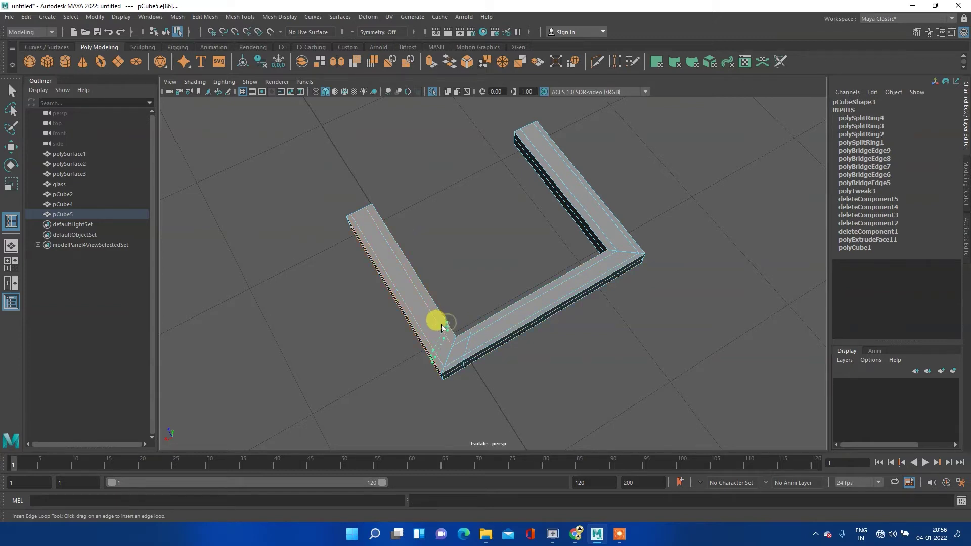
{"action": "left_click", "coordinate": [598, 275]}
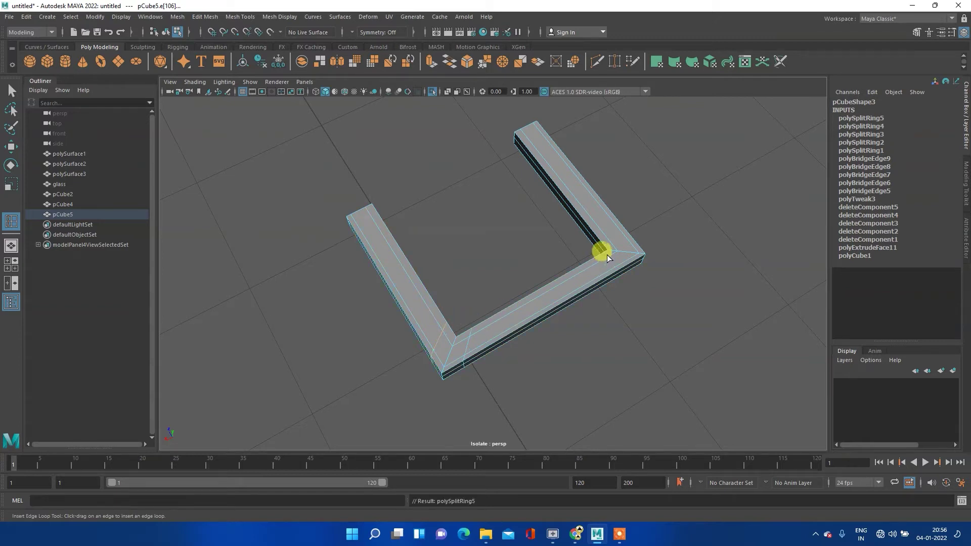
{"action": "left_click_drag", "start_coordinate": [594, 258], "coordinate": [601, 273]}
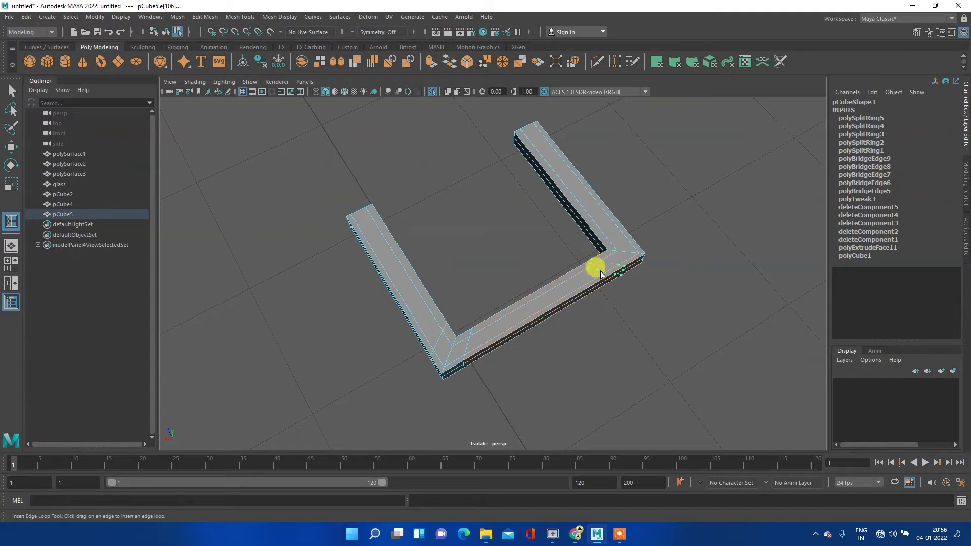
{"action": "left_click_drag", "start_coordinate": [603, 273], "coordinate": [603, 273]}
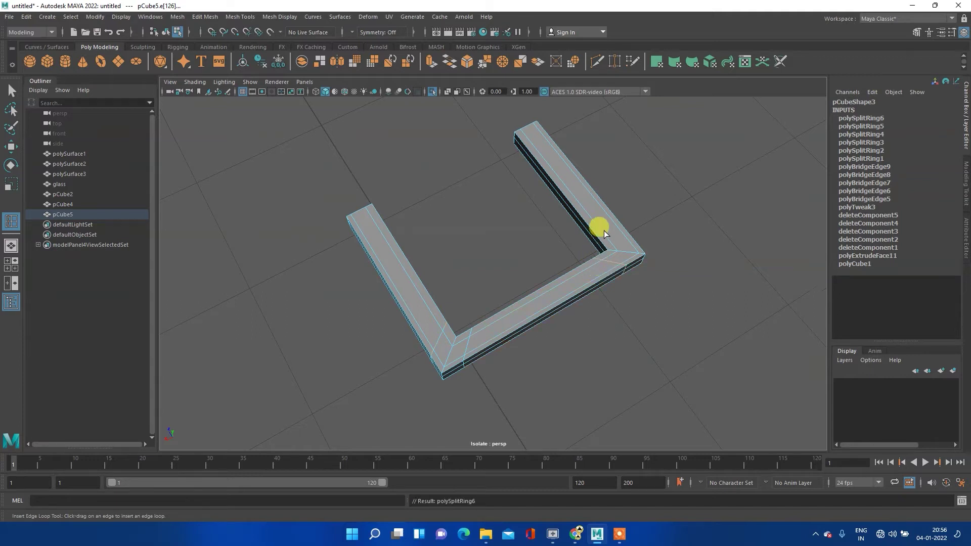
{"action": "left_click_drag", "start_coordinate": [598, 240], "coordinate": [601, 230]}
{"action": "mouse_move", "coordinate": [529, 318]}
{"action": "left_mouse_down", "text": "alt"}
{"action": "mouse_move", "coordinate": [449, 319]}
{"action": "mouse_move", "coordinate": [463, 335]}
{"action": "mouse_move", "coordinate": [446, 314]}
{"action": "mouse_move", "coordinate": [509, 281]}
{"action": "mouse_move", "coordinate": [581, 269]}
{"action": "mouse_move", "coordinate": [607, 288]}
{"action": "mouse_move", "coordinate": [465, 329]}
{"action": "mouse_move", "coordinate": [386, 246]}
{"action": "mouse_move", "coordinate": [482, 238]}
{"action": "mouse_move", "coordinate": [463, 301]}
{"action": "mouse_move", "coordinate": [470, 232]}
{"action": "left_mouse_up", "text": "alt"}
- Recheck the smooth preview, then add two edge loops near the arm's end
{"action": "key", "text": "3"}
{"action": "key", "text": "1"}
{"action": "scroll", "coordinate": [445, 276], "scroll_direction": "up", "scroll_amount": 5}
{"action": "scroll", "coordinate": [479, 260], "scroll_direction": "up", "scroll_amount": 3}
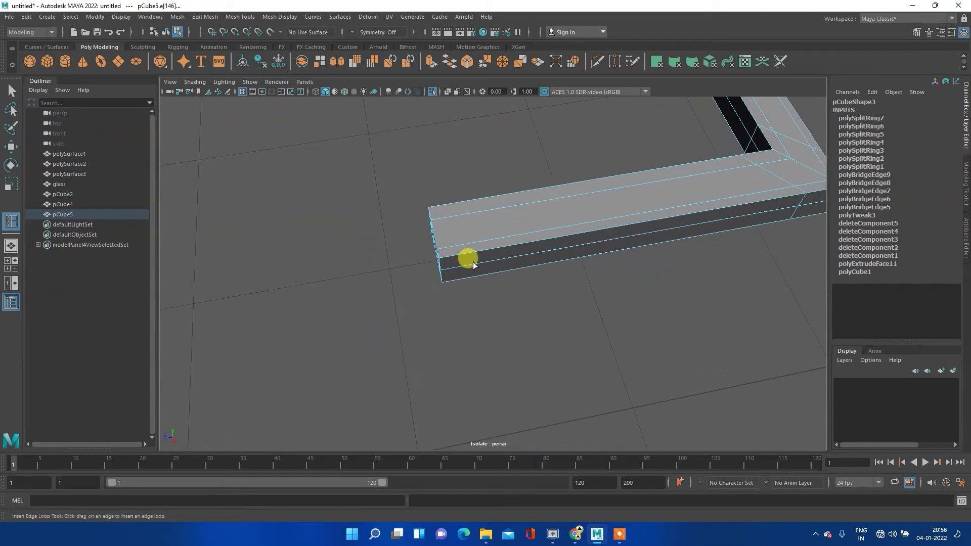
{"action": "mouse_move", "coordinate": [450, 264]}
{"action": "left_mouse_down"}
{"action": "mouse_move", "coordinate": [495, 219]}
{"action": "mouse_move", "coordinate": [527, 397]}
{"action": "mouse_move", "coordinate": [436, 194]}
{"action": "mouse_move", "coordinate": [427, 209]}
{"action": "mouse_move", "coordinate": [439, 207]}
{"action": "left_mouse_up"}
{"action": "left_click", "coordinate": [463, 260]}
{"action": "scroll", "coordinate": [501, 243], "scroll_direction": "down", "scroll_amount": 5}
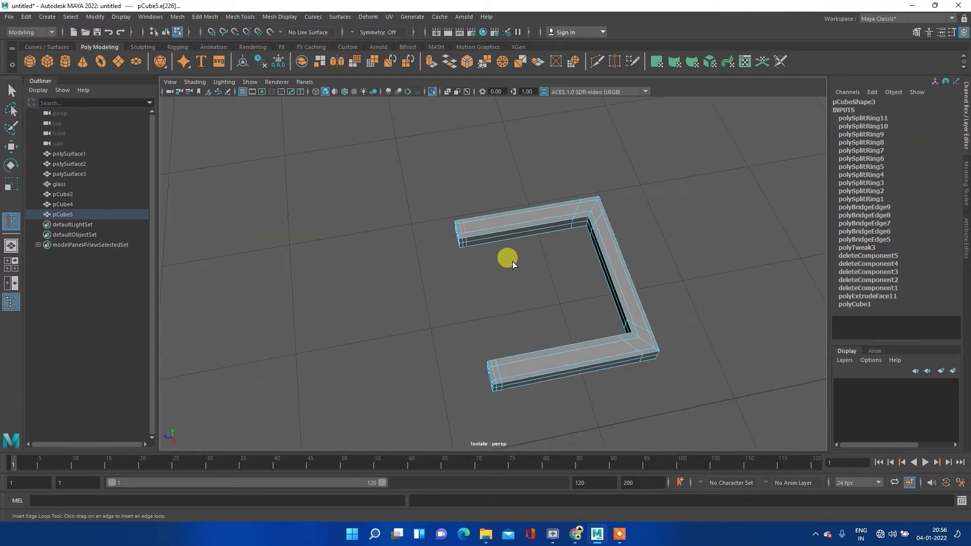
- Smooth-preview pCube5 with 3, return to Object Mode, and select the frame
{"action": "key", "text": "3"}
{"action": "right_click_drag", "start_coordinate": [556, 355], "coordinate": [603, 248]}
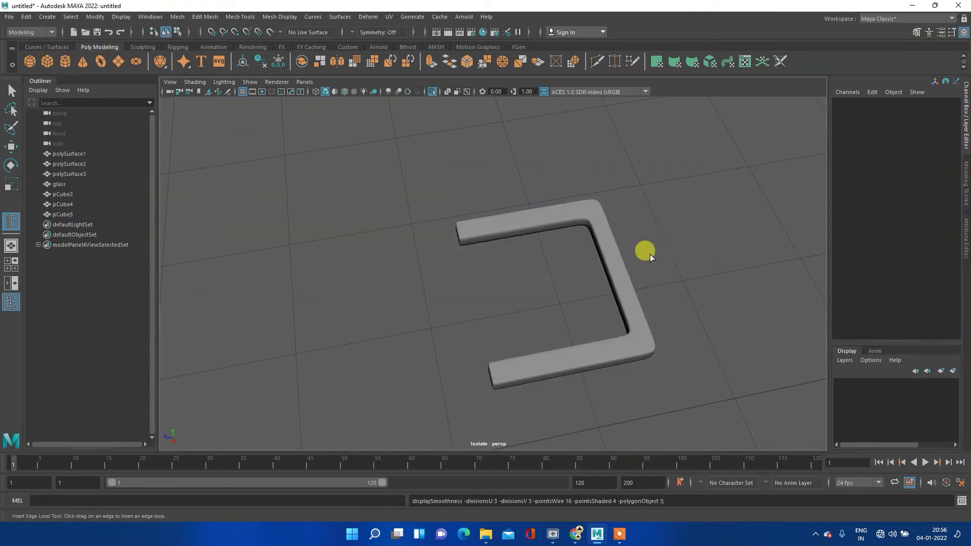
{"action": "mouse_move", "coordinate": [673, 284]}
{"action": "left_mouse_down", "text": "alt"}
{"action": "mouse_move", "coordinate": [661, 340]}
{"action": "mouse_move", "coordinate": [627, 306]}
{"action": "mouse_move", "coordinate": [497, 303]}
{"action": "mouse_move", "coordinate": [681, 347]}
{"action": "mouse_move", "coordinate": [575, 315]}
{"action": "left_mouse_up", "text": "alt"}
{"action": "right_click_drag", "start_coordinate": [576, 314], "coordinate": [625, 245]}
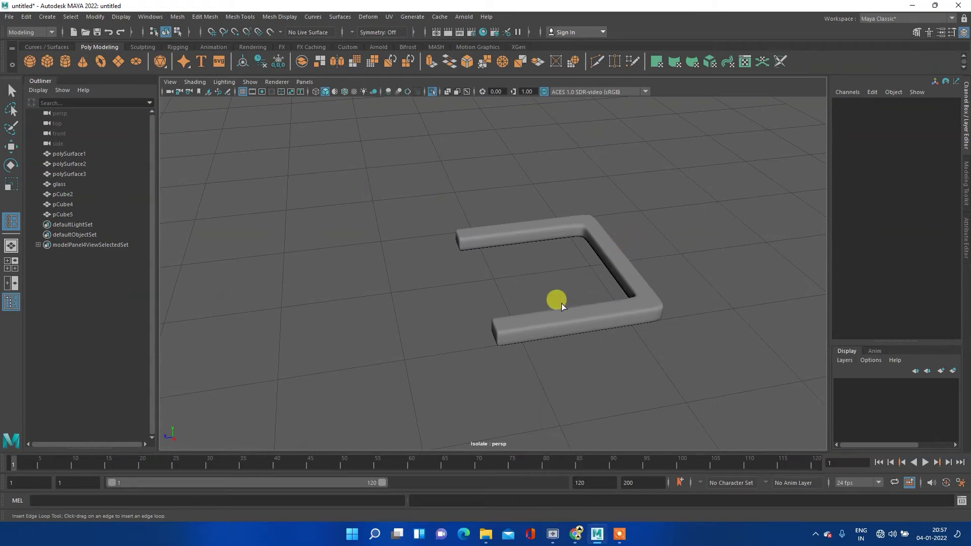
{"action": "left_click", "coordinate": [551, 320]}
{"action": "mouse_move", "coordinate": [548, 323]}
{"action": "left_mouse_down", "text": "alt"}
{"action": "mouse_move", "coordinate": [585, 321]}
{"action": "mouse_move", "coordinate": [574, 321]}
{"action": "left_mouse_up", "text": "alt"}
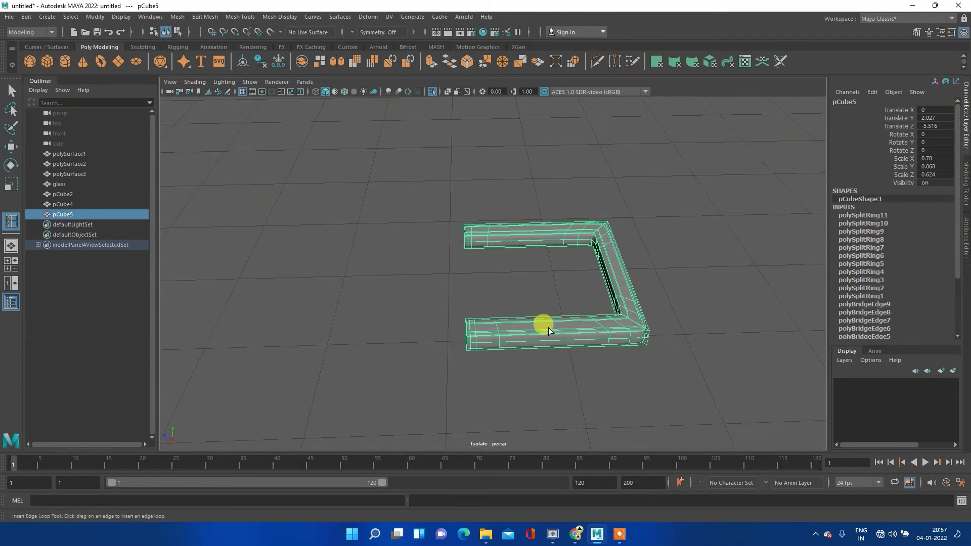
- Insert three edge loops on the top arm and one on the bottom arm, then deselect
{"action": "right_click", "coordinate": [549, 327], "text": "shift"}
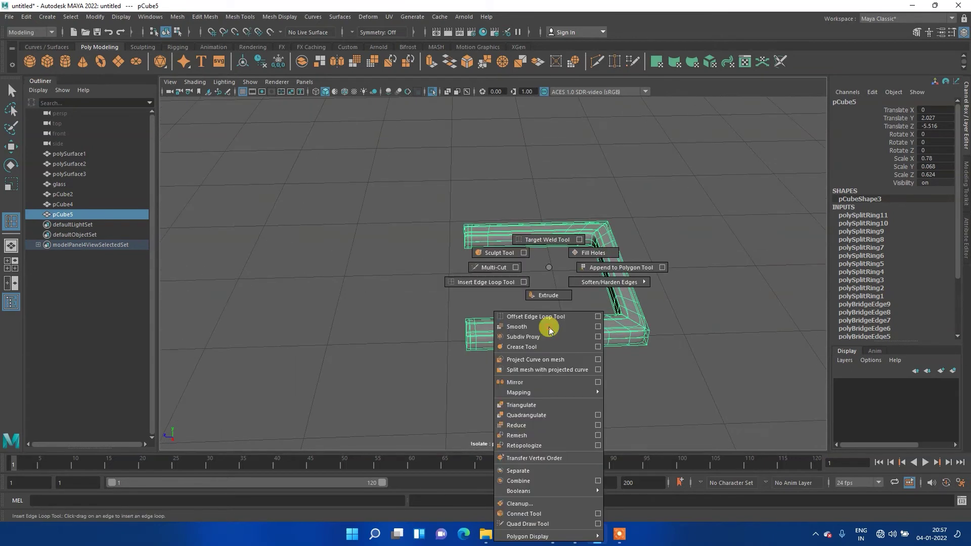
{"action": "left_click", "coordinate": [480, 283]}
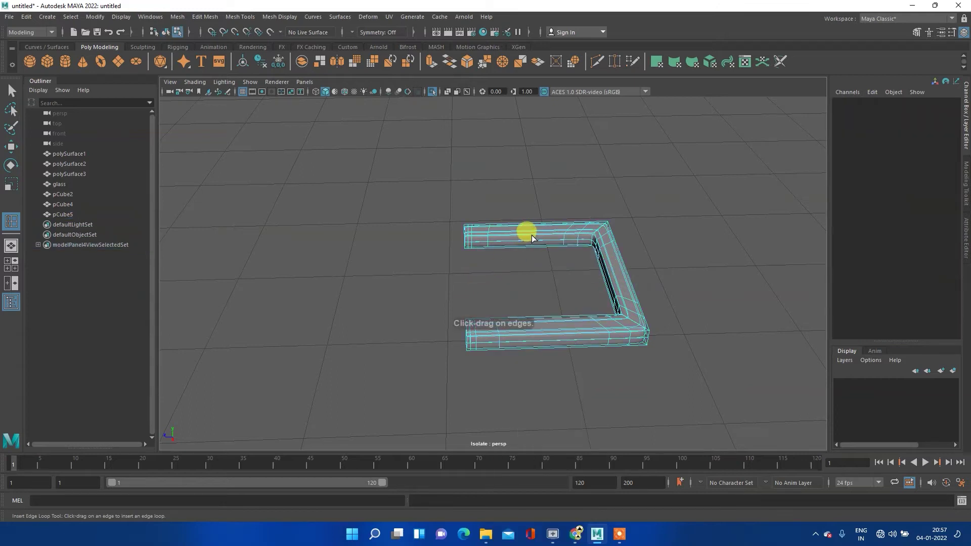
{"action": "left_click_drag", "start_coordinate": [532, 232], "coordinate": [529, 240]}
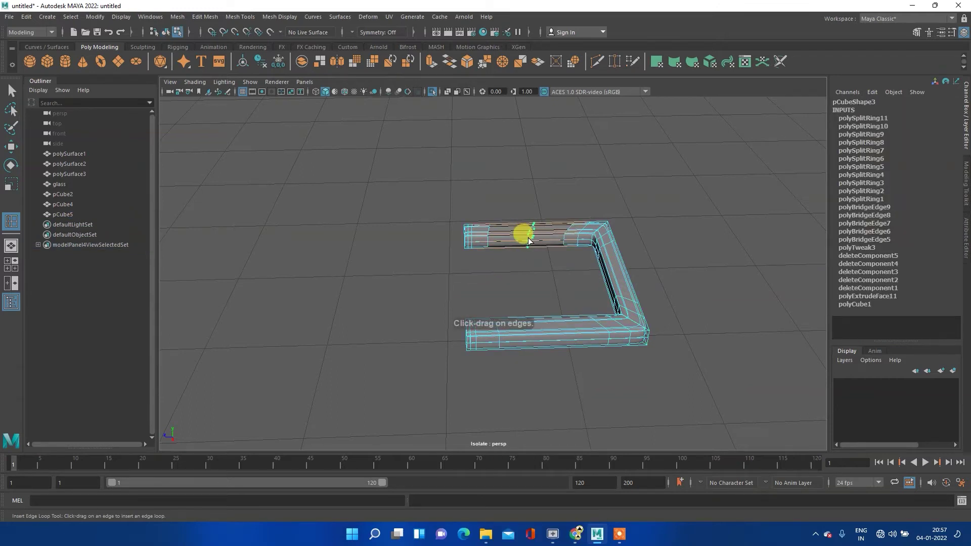
{"action": "left_click_drag", "start_coordinate": [522, 241], "coordinate": [529, 241]}
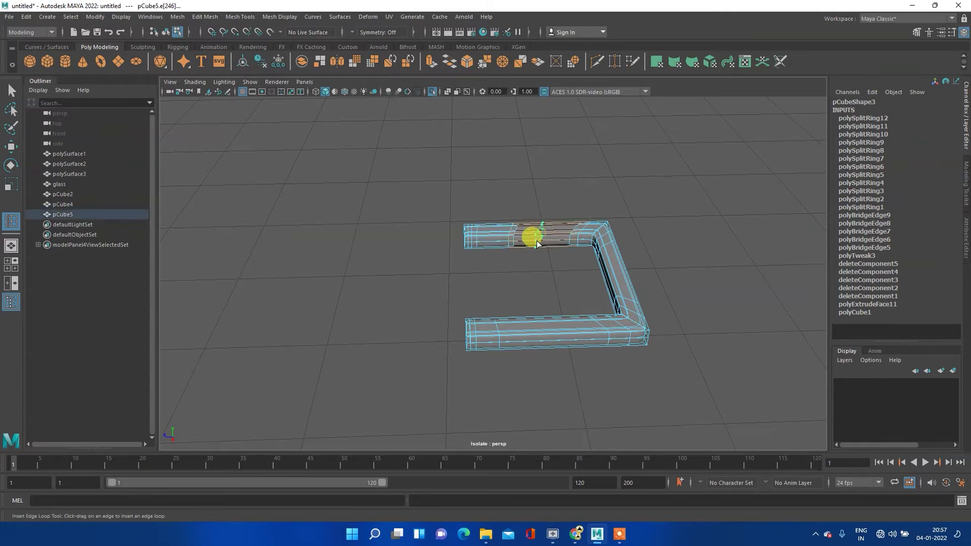
{"action": "left_click_drag", "start_coordinate": [541, 236], "coordinate": [536, 241]}
{"action": "left_click_drag", "start_coordinate": [527, 320], "coordinate": [576, 317]}
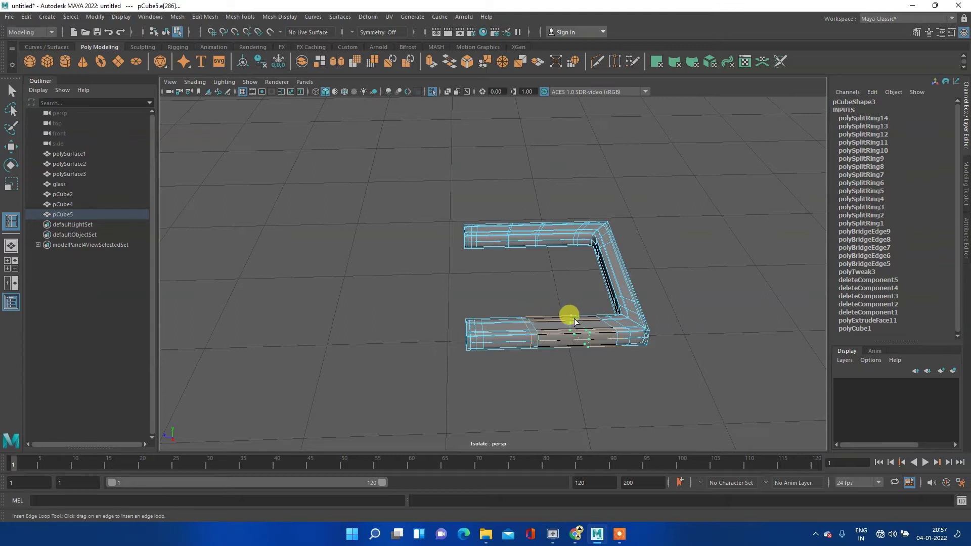
{"action": "left_click", "coordinate": [554, 319]}
{"action": "right_click_drag", "start_coordinate": [552, 319], "coordinate": [608, 237]}
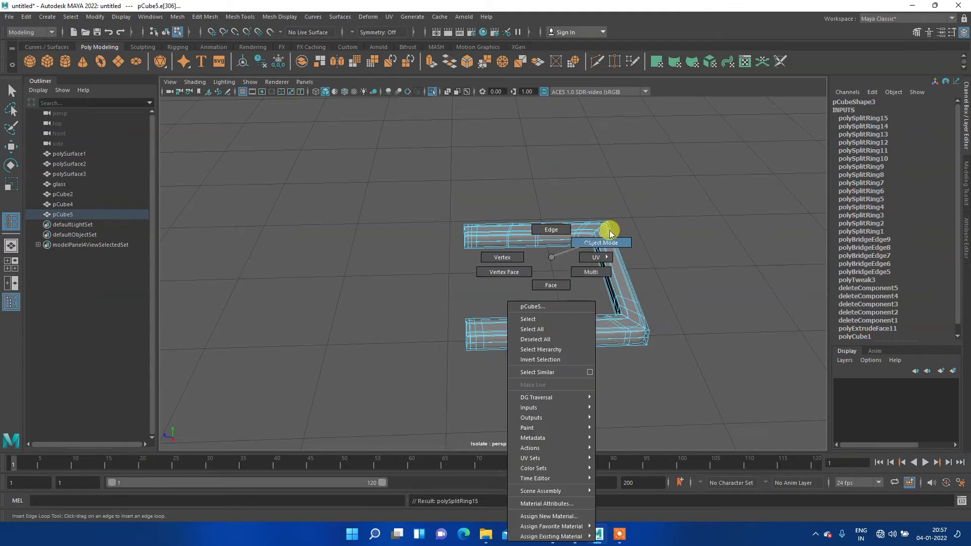
{"action": "left_click", "coordinate": [606, 243]}
{"action": "left_click", "coordinate": [638, 273]}
- Maximize the side view, zoom and pan to the strap's buckle end, and select pCube5
{"action": "key", "text": "space"}
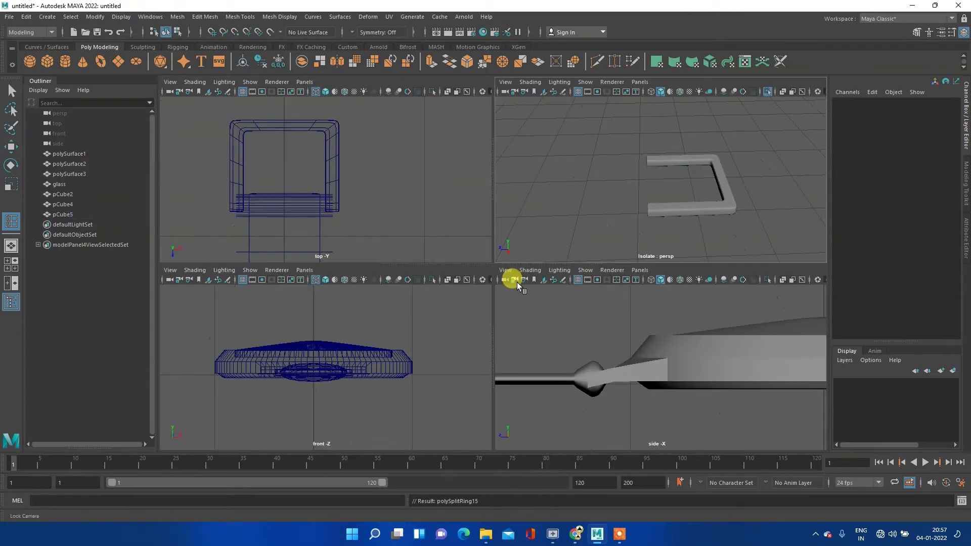
{"action": "key", "text": "space"}
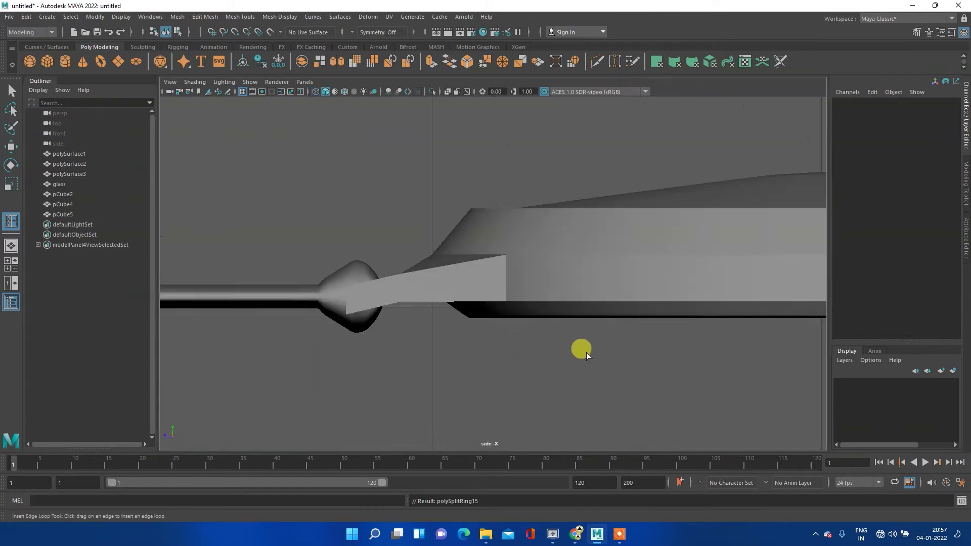
{"action": "scroll", "coordinate": [569, 336], "scroll_direction": "down", "scroll_amount": 10}
{"action": "scroll", "coordinate": [615, 278], "scroll_direction": "up", "scroll_amount": 5}
{"action": "scroll", "coordinate": [511, 305], "scroll_direction": "down", "scroll_amount": 2}
{"action": "scroll", "coordinate": [518, 321], "scroll_direction": "up", "scroll_amount": 3}
{"action": "scroll", "coordinate": [523, 318], "scroll_direction": "up", "scroll_amount": 2}
{"action": "scroll", "coordinate": [523, 318], "scroll_direction": "up", "scroll_amount": 1}
{"action": "middle_click_drag", "start_coordinate": [624, 321], "coordinate": [488, 293], "text": "alt"}
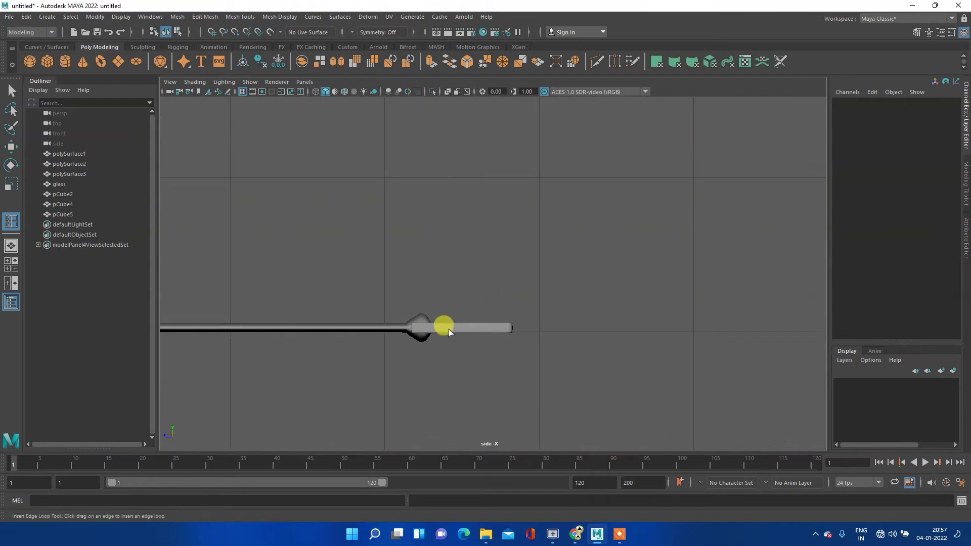
{"action": "left_click", "coordinate": [475, 324]}
{"action": "scroll", "coordinate": [466, 328], "scroll_direction": "up", "scroll_amount": 2}
{"action": "mouse_move", "coordinate": [441, 360]}
{"action": "right_mouse_down"}
{"action": "mouse_move", "coordinate": [408, 260]}
{"action": "mouse_move", "coordinate": [393, 256]}
{"action": "right_mouse_up"}
- Switch to wireframe, centre the buckle in the side view and select the frame's components
{"action": "scroll", "coordinate": [458, 359], "scroll_direction": "up", "scroll_amount": 2}
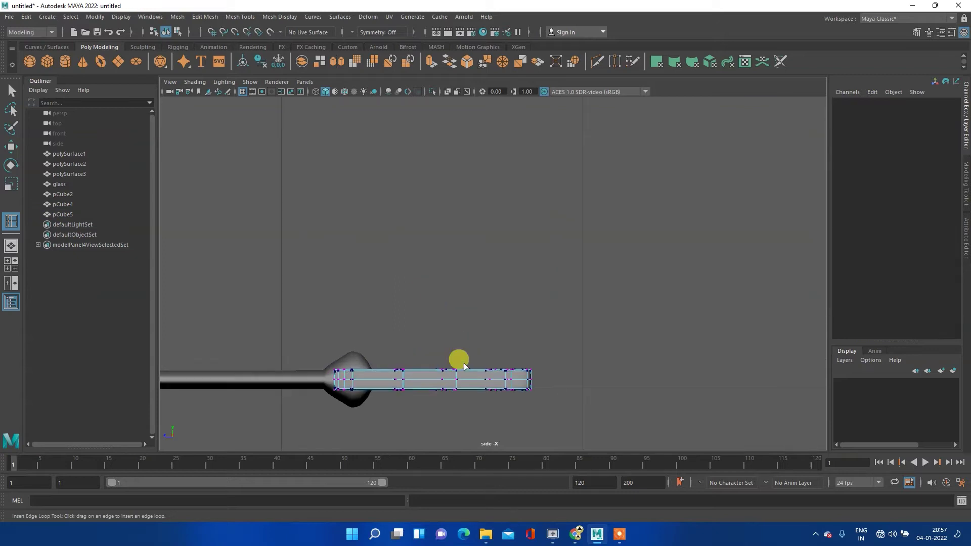
{"action": "left_click", "coordinate": [315, 91]}
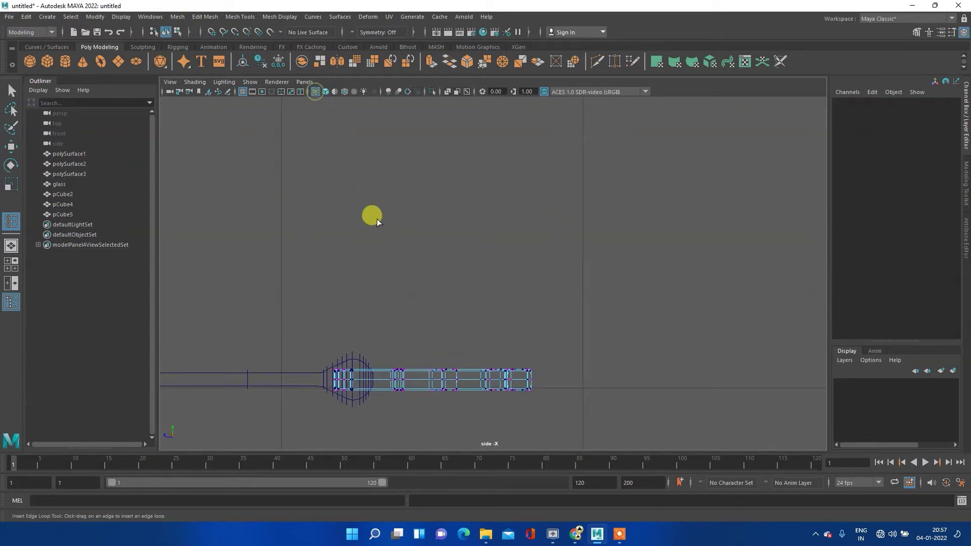
{"action": "scroll", "coordinate": [478, 353], "scroll_direction": "up", "scroll_amount": 1}
{"action": "middle_click_drag", "start_coordinate": [448, 360], "coordinate": [463, 214], "text": "alt"}
{"action": "scroll", "coordinate": [468, 270], "scroll_direction": "up", "scroll_amount": 1}
{"action": "scroll", "coordinate": [468, 271], "scroll_direction": "up", "scroll_amount": 1}
{"action": "mouse_move", "coordinate": [723, 205]}
{"action": "left_mouse_down"}
{"action": "mouse_move", "coordinate": [302, 362]}
{"action": "mouse_move", "coordinate": [317, 356]}
{"action": "left_mouse_up"}
{"action": "mouse_move", "coordinate": [460, 267]}
{"action": "right_mouse_down"}
{"action": "mouse_move", "coordinate": [460, 287]}
{"action": "mouse_move", "coordinate": [399, 264]}
{"action": "right_mouse_up"}
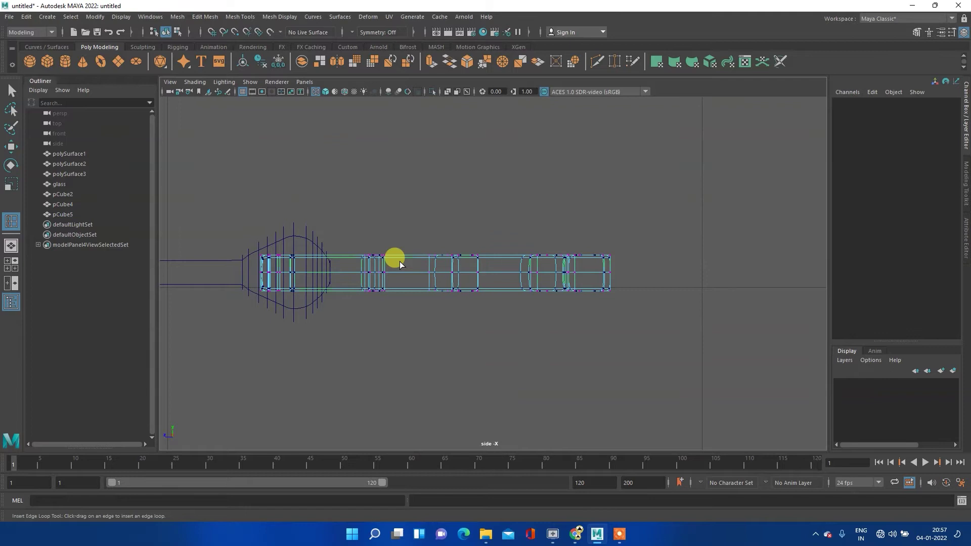
- Bend the buckle frame by raising its middle vertex ring with the Move tool
{"action": "key", "text": "w"}
{"action": "mouse_move", "coordinate": [724, 191]}
{"action": "left_mouse_down"}
{"action": "mouse_move", "coordinate": [550, 327]}
{"action": "mouse_move", "coordinate": [350, 340]}
{"action": "left_mouse_up"}
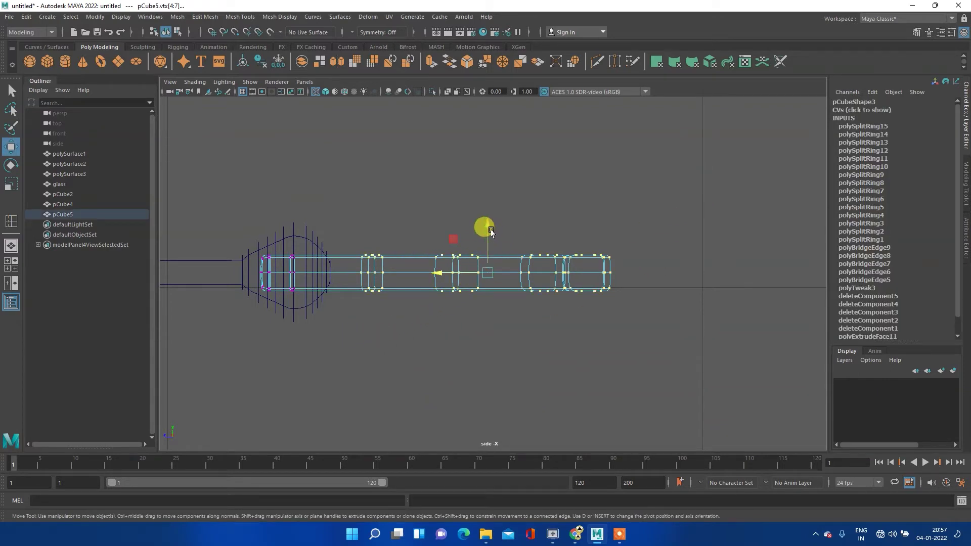
{"action": "left_click_drag", "start_coordinate": [486, 224], "coordinate": [487, 228]}
{"action": "mouse_move", "coordinate": [486, 234]}
{"action": "left_mouse_down"}
{"action": "mouse_move", "coordinate": [464, 347]}
{"action": "mouse_move", "coordinate": [463, 248]}
{"action": "mouse_move", "coordinate": [480, 156]}
{"action": "mouse_move", "coordinate": [505, 103]}
{"action": "mouse_move", "coordinate": [505, 218]}
{"action": "left_mouse_up"}
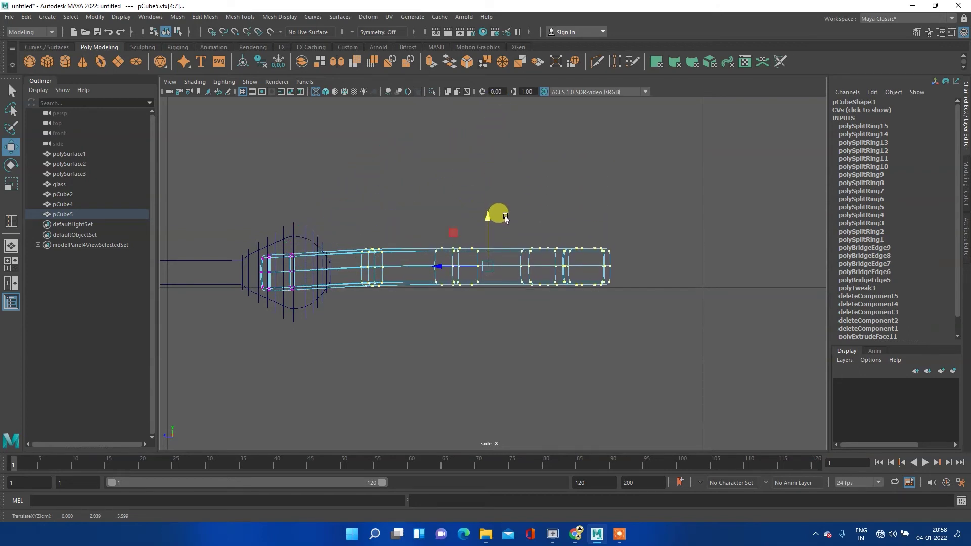
{"action": "key", "text": "ctrl+z"}
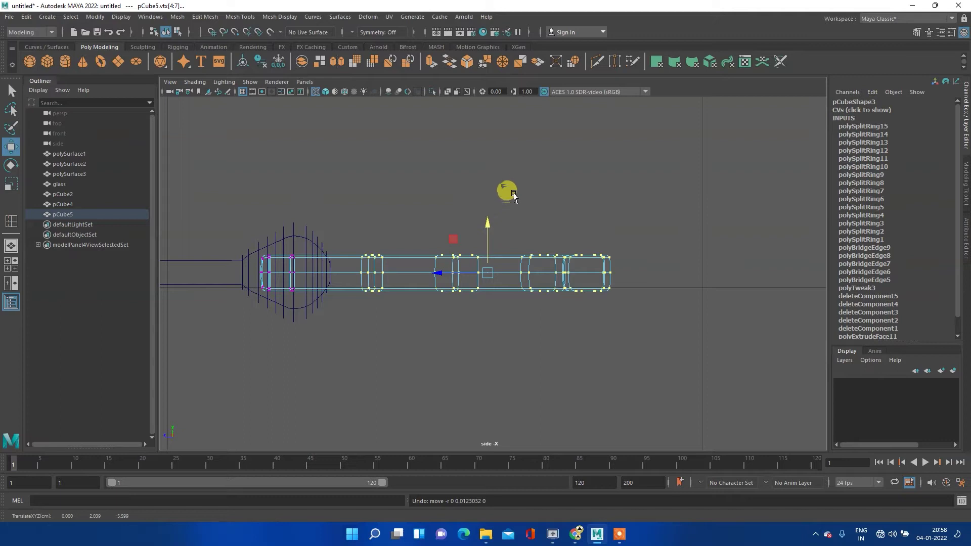
{"action": "left_click_drag", "start_coordinate": [501, 156], "coordinate": [416, 330]}
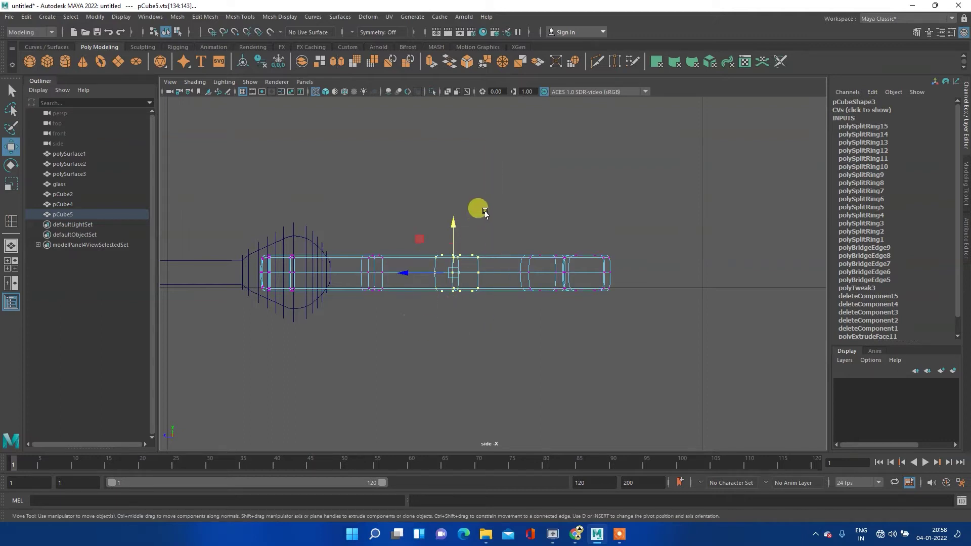
{"action": "left_click_drag", "start_coordinate": [451, 226], "coordinate": [463, 201]}
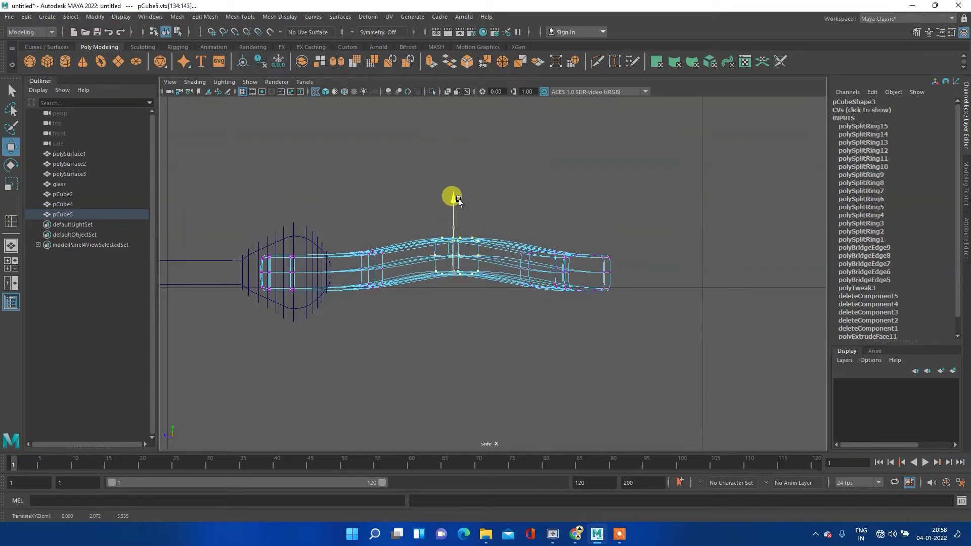
{"action": "left_click_drag", "start_coordinate": [463, 201], "coordinate": [467, 197]}
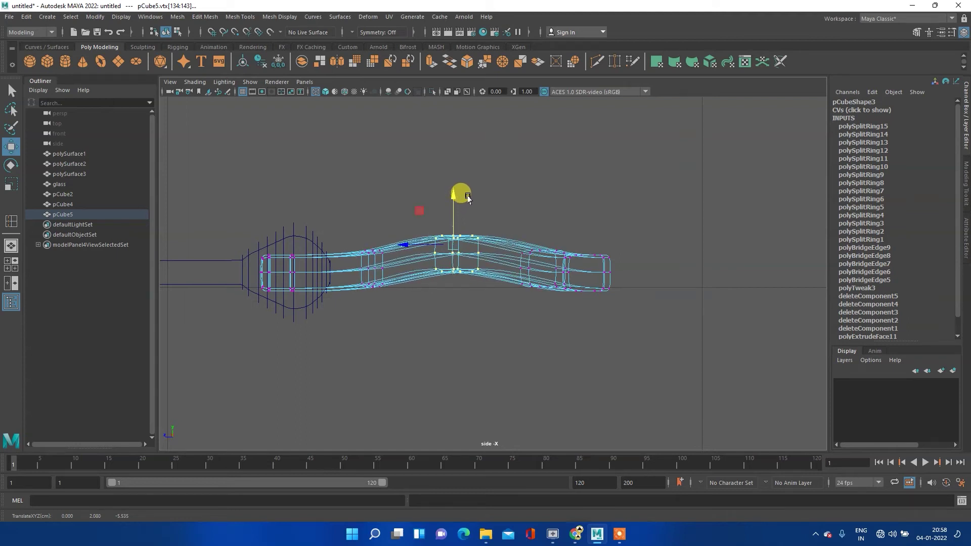
- Rotate the right-end vertex ring downward, then view the frame alone in a maximized perspective panel
{"action": "left_click_drag", "start_coordinate": [694, 203], "coordinate": [511, 314]}
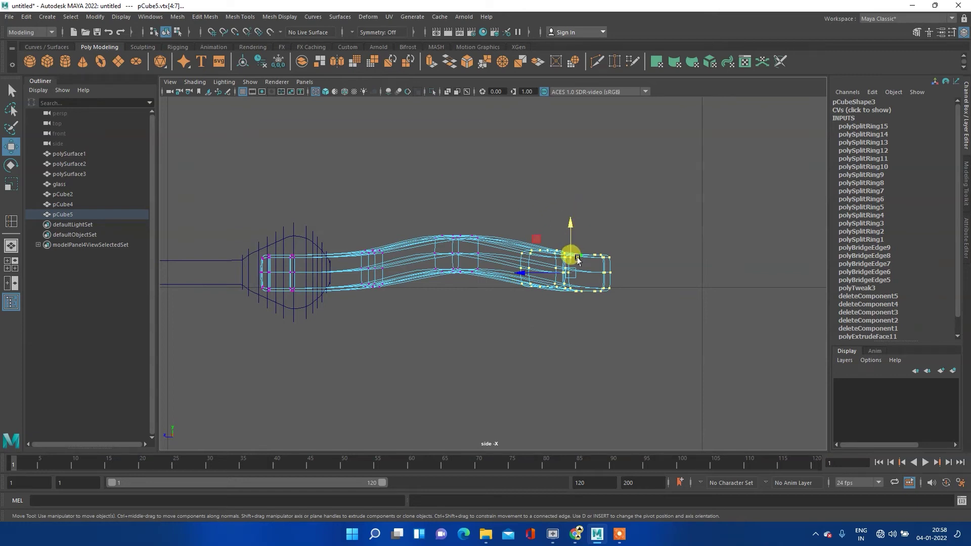
{"action": "key", "text": "e"}
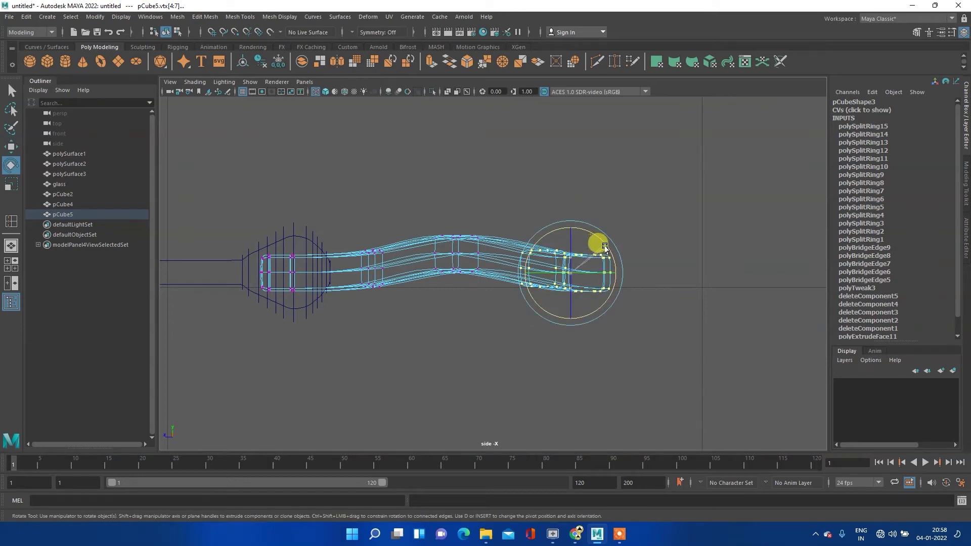
{"action": "left_click_drag", "start_coordinate": [614, 272], "coordinate": [611, 335]}
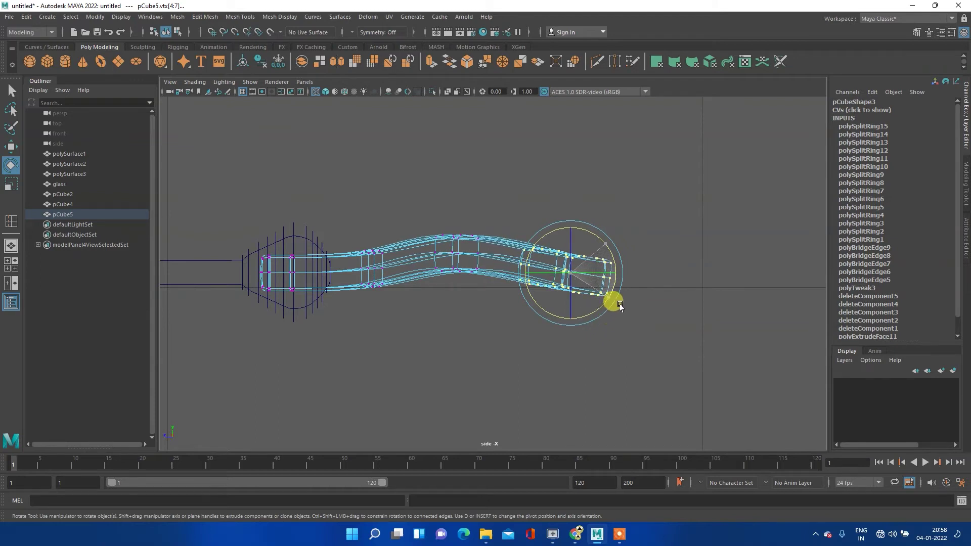
{"action": "key", "text": "space"}
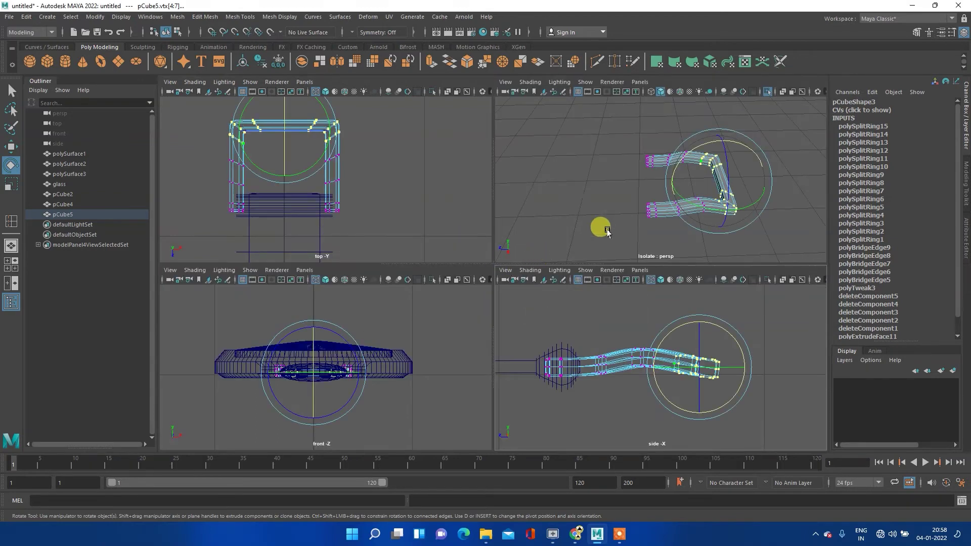
{"action": "key", "text": "space"}
{"action": "mouse_move", "coordinate": [523, 358]}
{"action": "left_mouse_down", "text": "alt"}
{"action": "mouse_move", "coordinate": [557, 310]}
{"action": "mouse_move", "coordinate": [626, 299]}
{"action": "mouse_move", "coordinate": [639, 275]}
{"action": "mouse_move", "coordinate": [556, 302]}
{"action": "mouse_move", "coordinate": [514, 371]}
{"action": "mouse_move", "coordinate": [526, 352]}
{"action": "mouse_move", "coordinate": [506, 323]}
{"action": "left_mouse_up", "text": "alt"}
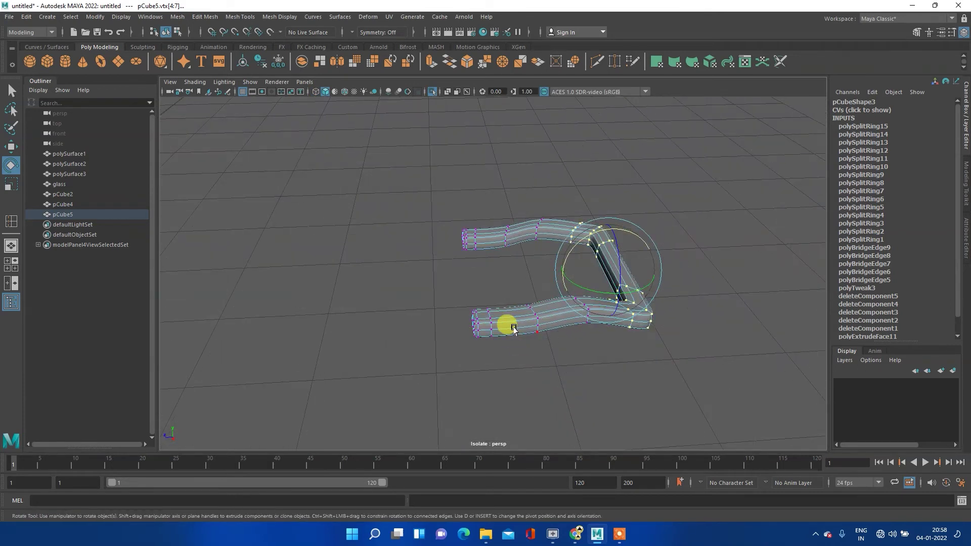
- Return the frame to object mode, deselect it and show all objects again
{"action": "right_click", "coordinate": [512, 321]}
{"action": "left_click", "coordinate": [585, 246]}
{"action": "left_click", "coordinate": [700, 282]}
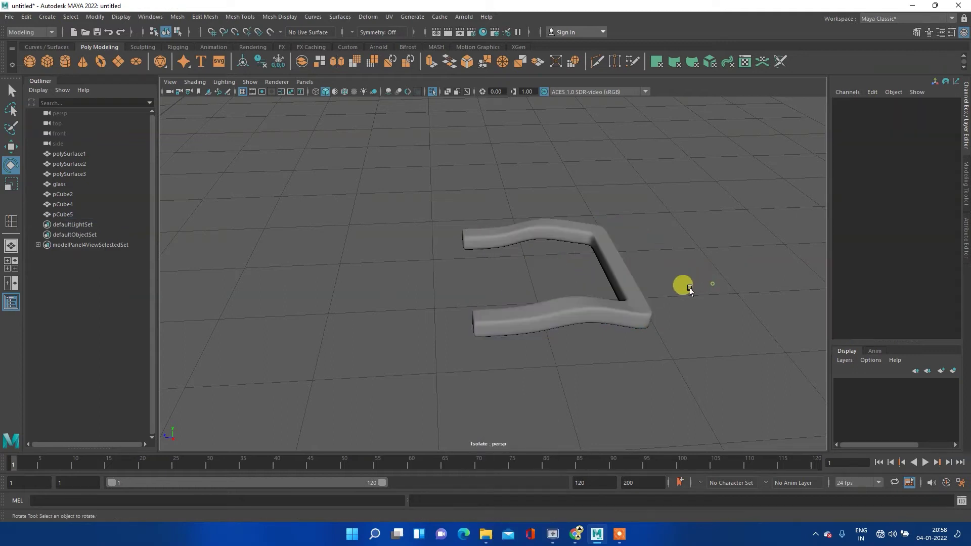
{"action": "mouse_move", "coordinate": [654, 331]}
{"action": "left_mouse_down", "text": "alt"}
{"action": "mouse_move", "coordinate": [615, 303]}
{"action": "mouse_move", "coordinate": [656, 327]}
{"action": "left_mouse_up", "text": "alt"}
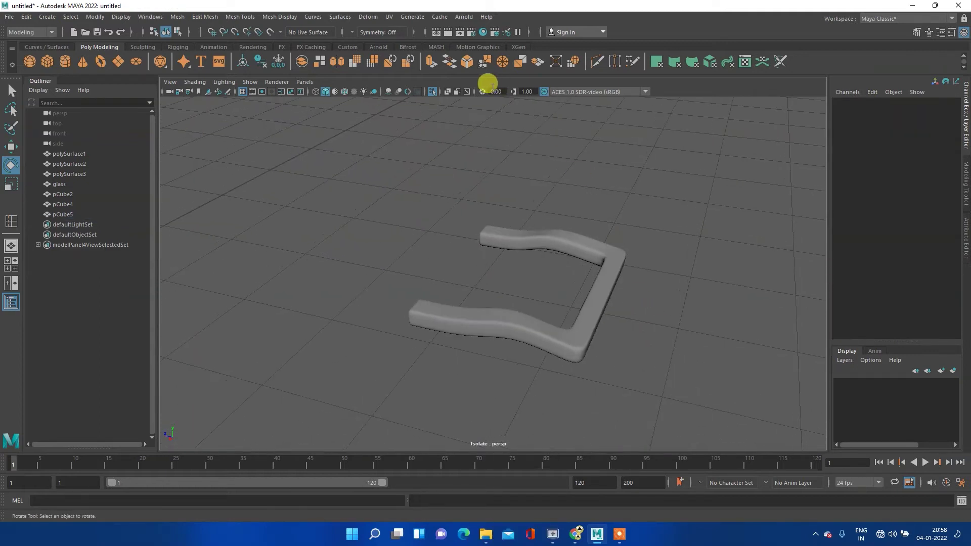
{"action": "left_click", "coordinate": [433, 93]}
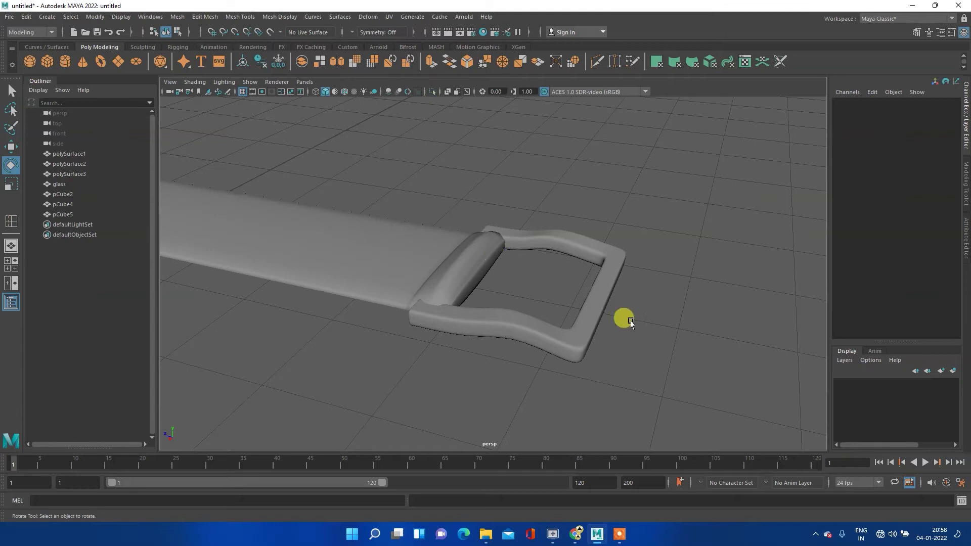
{"action": "mouse_move", "coordinate": [658, 320]}
{"action": "left_mouse_down", "text": "alt"}
{"action": "mouse_move", "coordinate": [511, 323]}
{"action": "mouse_move", "coordinate": [498, 280]}
{"action": "mouse_move", "coordinate": [538, 299]}
{"action": "mouse_move", "coordinate": [527, 299]}
{"action": "mouse_move", "coordinate": [698, 259]}
{"action": "mouse_move", "coordinate": [690, 278]}
{"action": "mouse_move", "coordinate": [627, 308]}
{"action": "mouse_move", "coordinate": [625, 325]}
{"action": "mouse_move", "coordinate": [659, 282]}
{"action": "left_mouse_up", "text": "alt"}
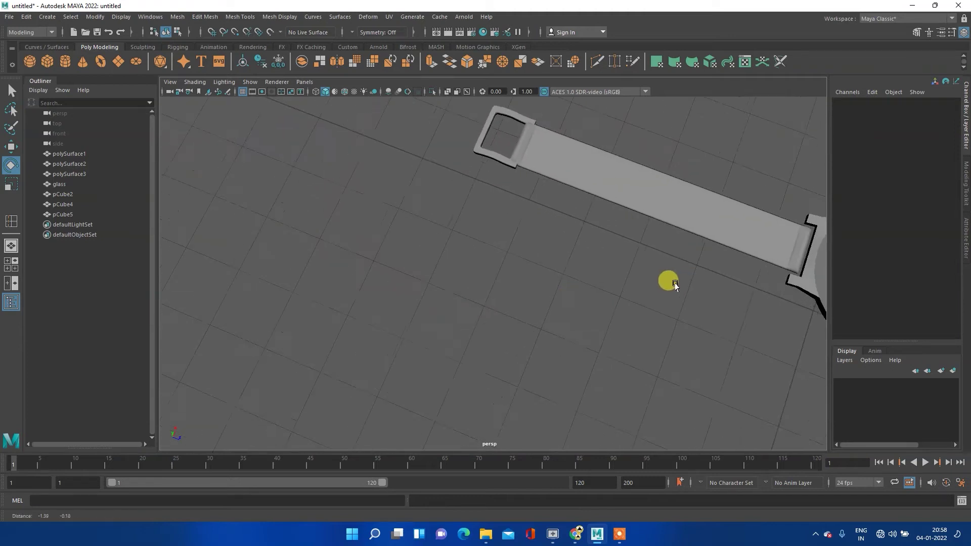
- Frame the buckle on the strap, select pCube5 and duplicate it with Ctrl+D
{"action": "scroll", "coordinate": [469, 131], "scroll_direction": "up", "scroll_amount": 3}
{"action": "mouse_move", "coordinate": [469, 131]}
{"action": "middle_mouse_down", "text": "alt"}
{"action": "mouse_move", "coordinate": [518, 113]}
{"action": "mouse_move", "coordinate": [496, 226]}
{"action": "middle_mouse_up", "text": "alt"}
{"action": "scroll", "coordinate": [496, 226], "scroll_direction": "up", "scroll_amount": 2}
{"action": "scroll", "coordinate": [513, 173], "scroll_direction": "up", "scroll_amount": 3}
{"action": "middle_click_drag", "start_coordinate": [513, 173], "coordinate": [531, 263], "text": "alt"}
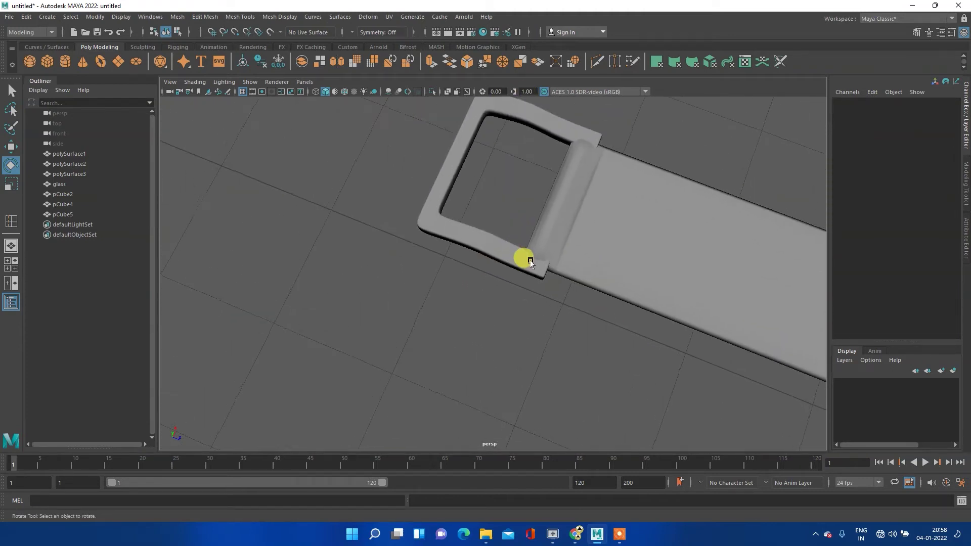
{"action": "middle_click_drag", "start_coordinate": [486, 185], "coordinate": [508, 182], "text": "alt"}
{"action": "left_click", "coordinate": [515, 161]}
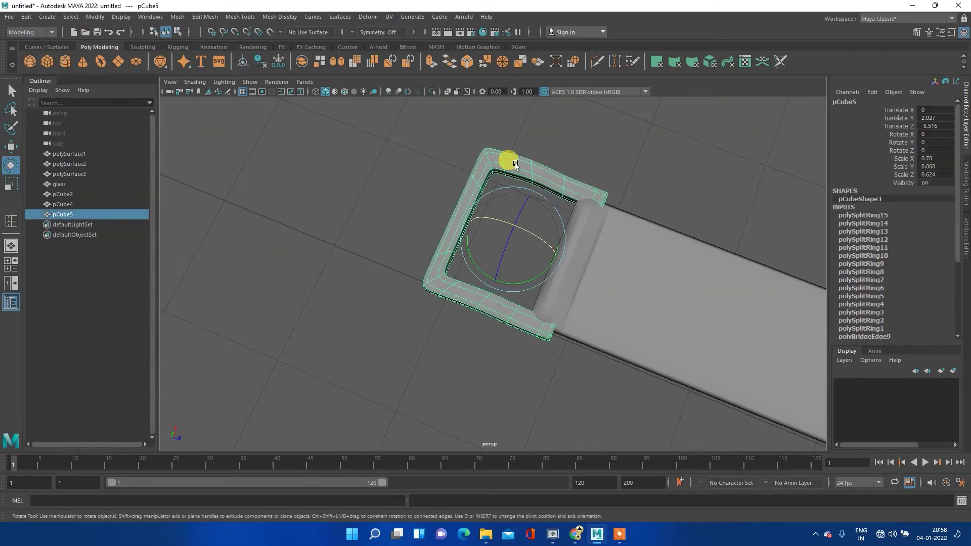
{"action": "key", "text": "ctrl+d"}
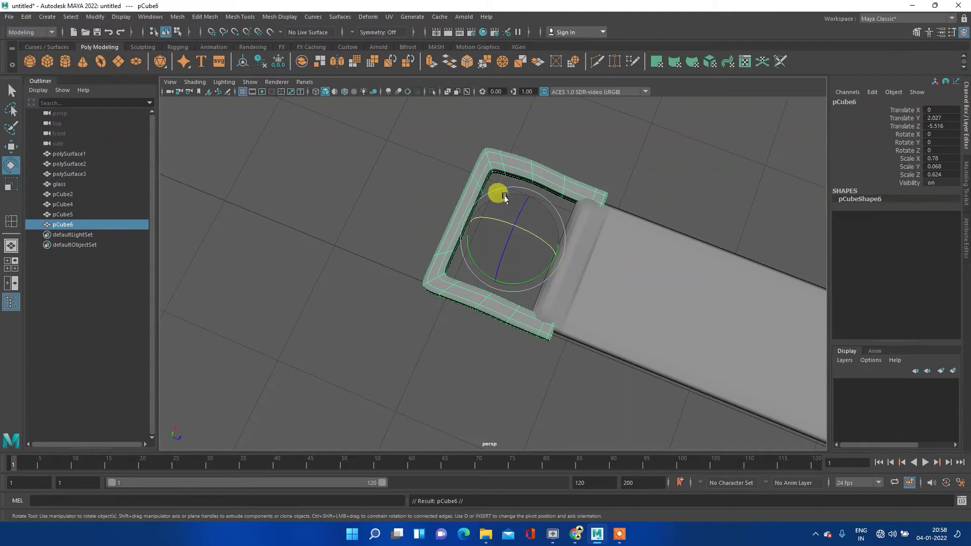
- Move the duplicate pCube6 along Z beside the original and show it as a low-poly cage
{"action": "key", "text": "w"}
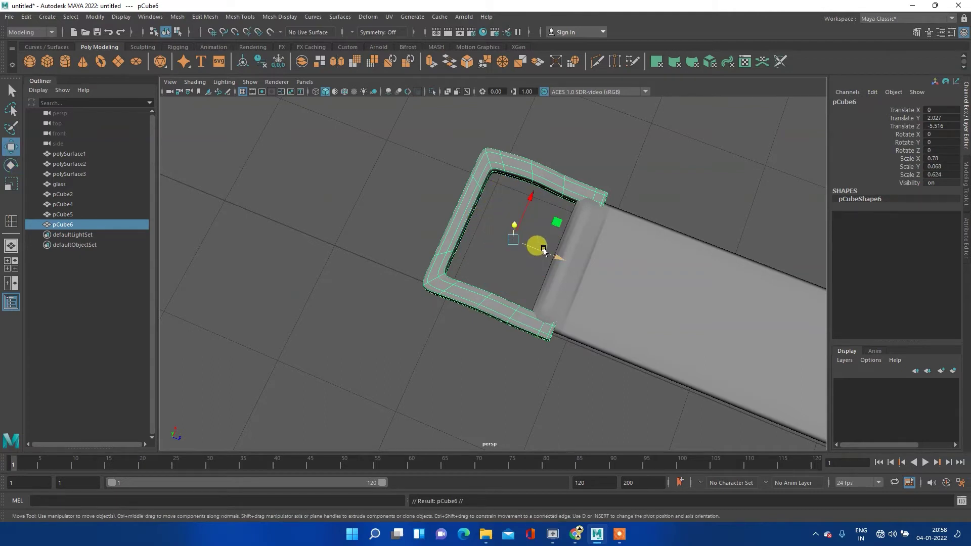
{"action": "left_click_drag", "start_coordinate": [536, 246], "coordinate": [388, 210]}
{"action": "left_click_drag", "start_coordinate": [396, 163], "coordinate": [396, 207], "text": "alt"}
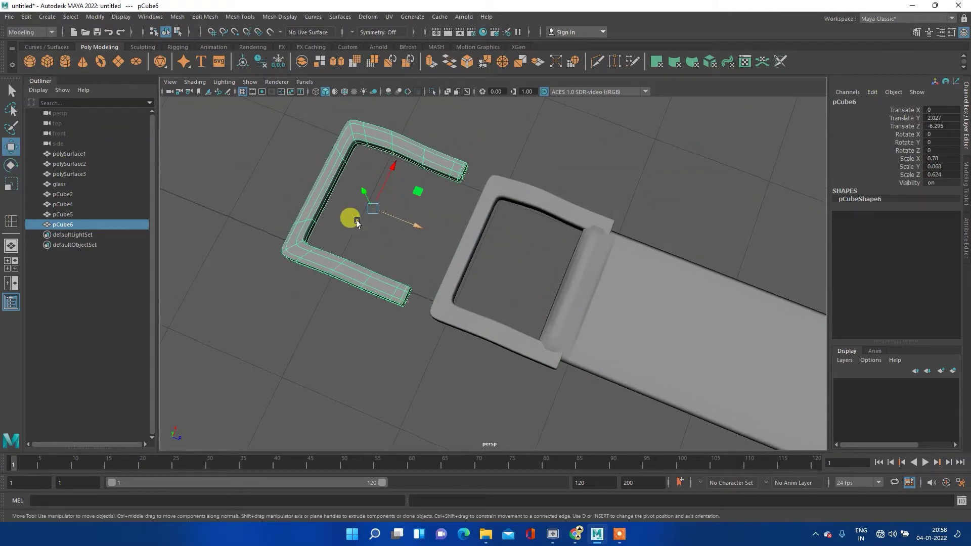
{"action": "middle_click_drag", "start_coordinate": [397, 208], "coordinate": [526, 128], "text": "alt"}
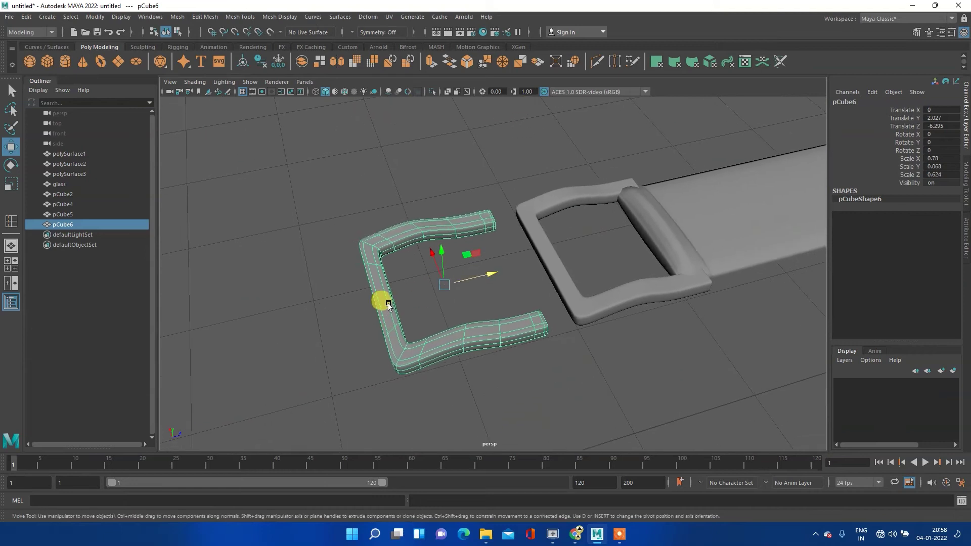
{"action": "key", "text": "1"}
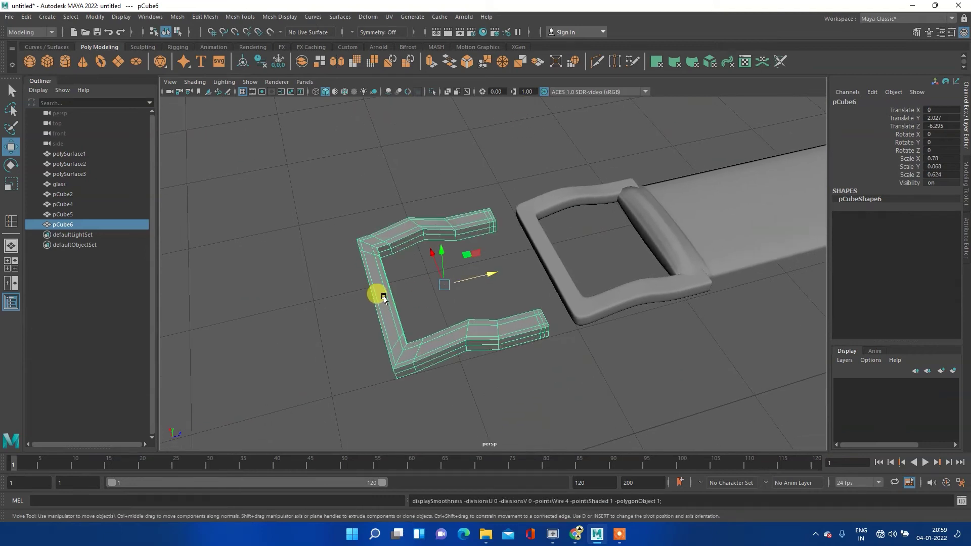
{"action": "mouse_move", "coordinate": [367, 296]}
{"action": "middle_mouse_down", "text": "alt"}
{"action": "mouse_move", "coordinate": [440, 303]}
{"action": "mouse_move", "coordinate": [475, 319]}
{"action": "middle_mouse_up", "text": "alt"}
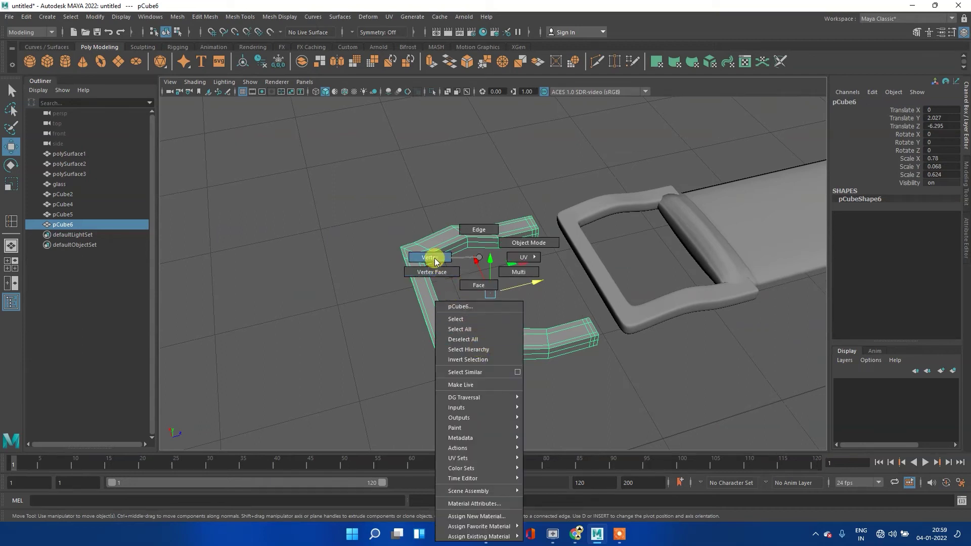
- Delete the copy's lower arm faces and select the remaining end faces
{"action": "right_click_drag", "start_coordinate": [477, 348], "coordinate": [447, 303]}
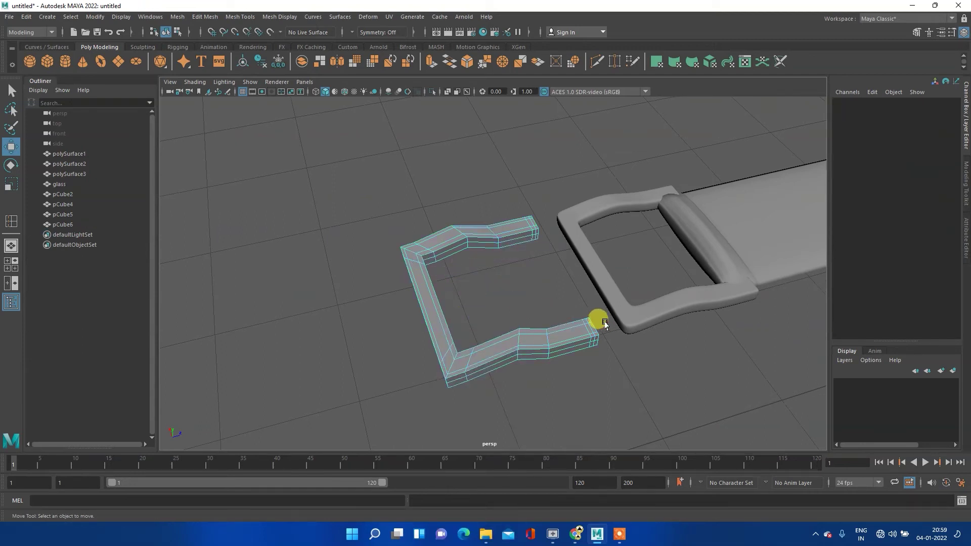
{"action": "left_click_drag", "start_coordinate": [664, 293], "coordinate": [425, 405]}
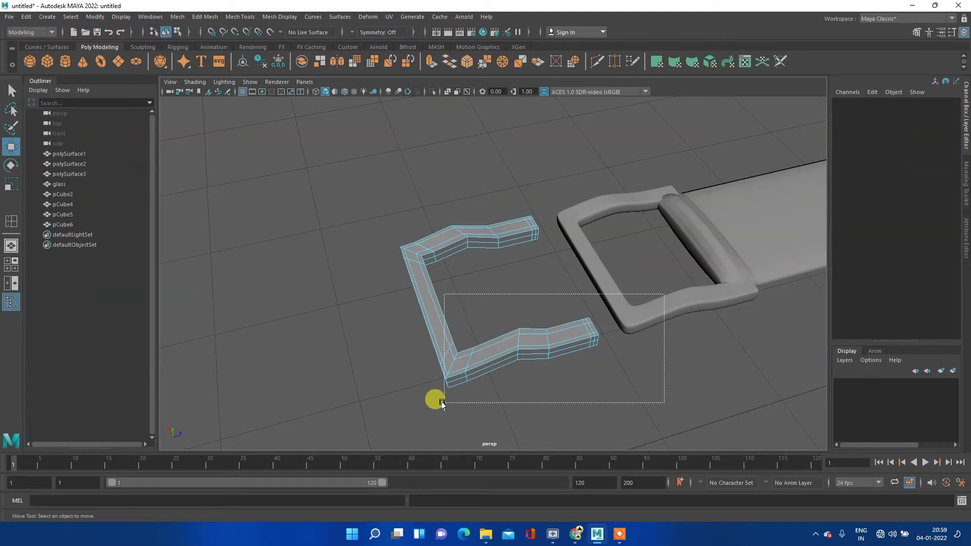
{"action": "mouse_move", "coordinate": [425, 406]}
{"action": "left_mouse_down"}
{"action": "mouse_move", "coordinate": [392, 411]}
{"action": "mouse_move", "coordinate": [412, 293]}
{"action": "mouse_move", "coordinate": [484, 340]}
{"action": "mouse_move", "coordinate": [482, 329]}
{"action": "mouse_move", "coordinate": [541, 354]}
{"action": "mouse_move", "coordinate": [502, 341]}
{"action": "mouse_move", "coordinate": [507, 310]}
{"action": "mouse_move", "coordinate": [450, 252]}
{"action": "left_mouse_up"}
{"action": "key", "text": "Delete"}
{"action": "left_click_drag", "start_coordinate": [380, 233], "coordinate": [419, 367]}
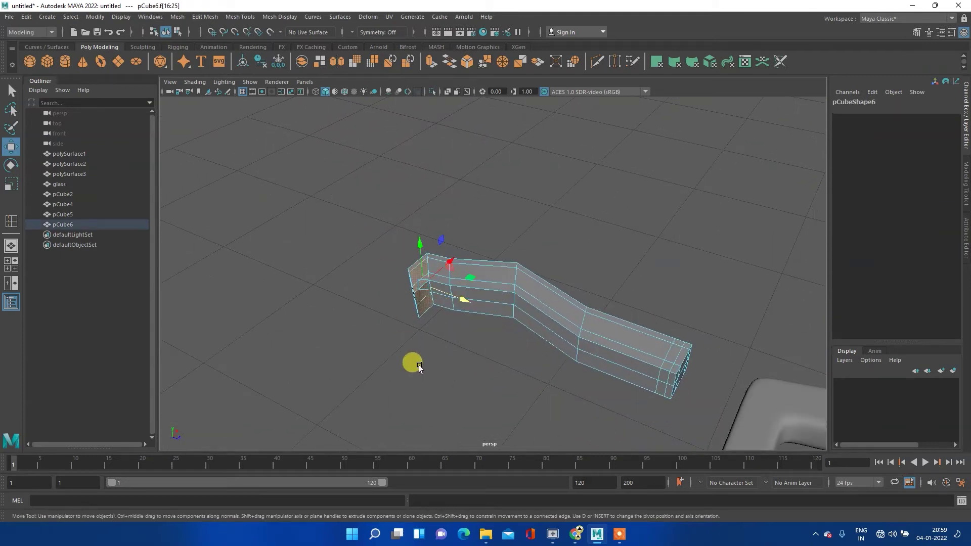
- Delete the end faces and scale the arm's open-end vertices flat into one plane
{"action": "key", "text": "Delete"}
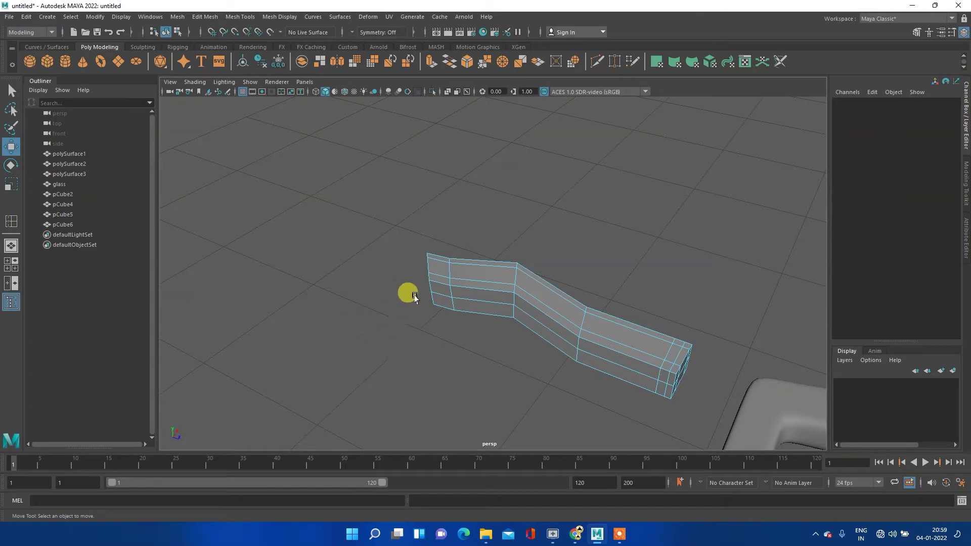
{"action": "right_click_drag", "start_coordinate": [450, 257], "coordinate": [400, 260]}
{"action": "mouse_move", "coordinate": [401, 210]}
{"action": "left_mouse_down"}
{"action": "mouse_move", "coordinate": [436, 341]}
{"action": "mouse_move", "coordinate": [433, 331]}
{"action": "mouse_move", "coordinate": [369, 321]}
{"action": "mouse_move", "coordinate": [516, 311]}
{"action": "left_mouse_up"}
{"action": "key", "text": "r"}
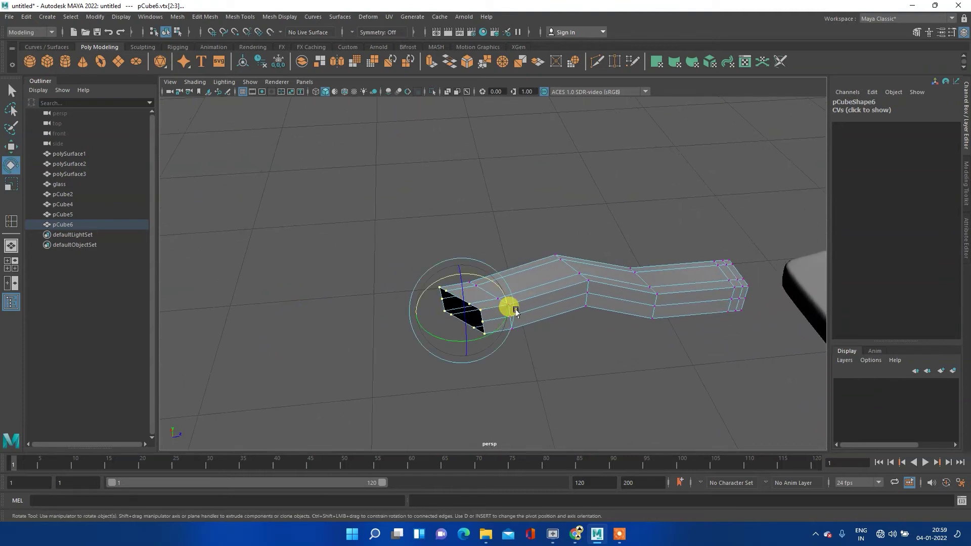
{"action": "left_click_drag", "start_coordinate": [501, 307], "coordinate": [421, 314]}
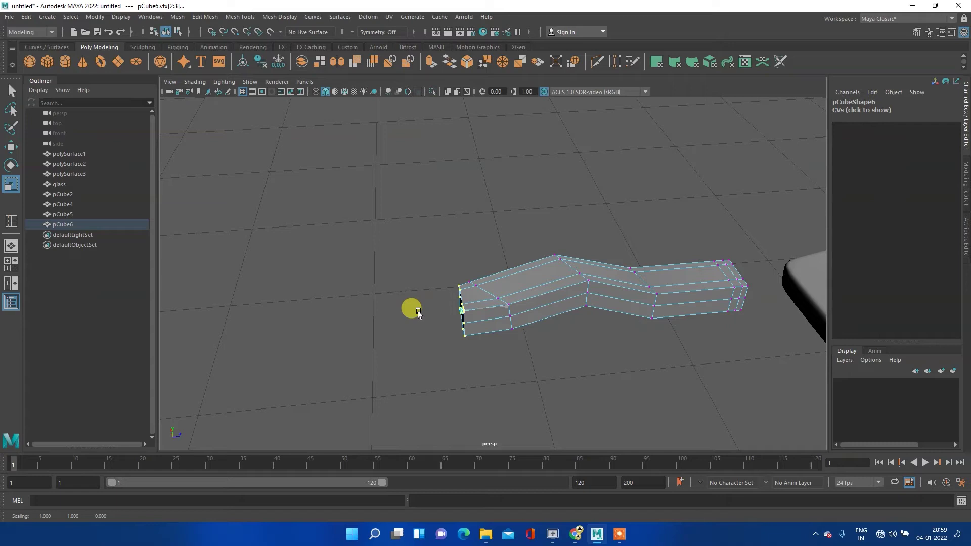
{"action": "mouse_move", "coordinate": [429, 312]}
{"action": "left_mouse_down", "text": "alt"}
{"action": "mouse_move", "coordinate": [496, 297]}
{"action": "mouse_move", "coordinate": [525, 304]}
{"action": "mouse_move", "coordinate": [418, 271]}
{"action": "mouse_move", "coordinate": [593, 241]}
{"action": "mouse_move", "coordinate": [555, 256]}
{"action": "mouse_move", "coordinate": [622, 229]}
{"action": "mouse_move", "coordinate": [562, 258]}
{"action": "mouse_move", "coordinate": [574, 279]}
{"action": "left_mouse_up", "text": "alt"}
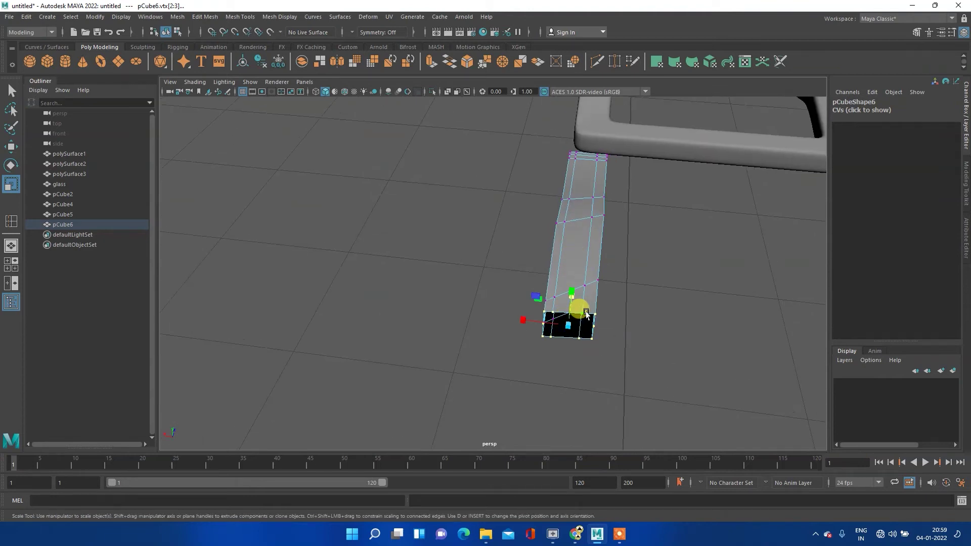
- Select the open end's border edges and cap it with Fill Hole
{"action": "right_click_drag", "start_coordinate": [586, 314], "coordinate": [591, 223]}
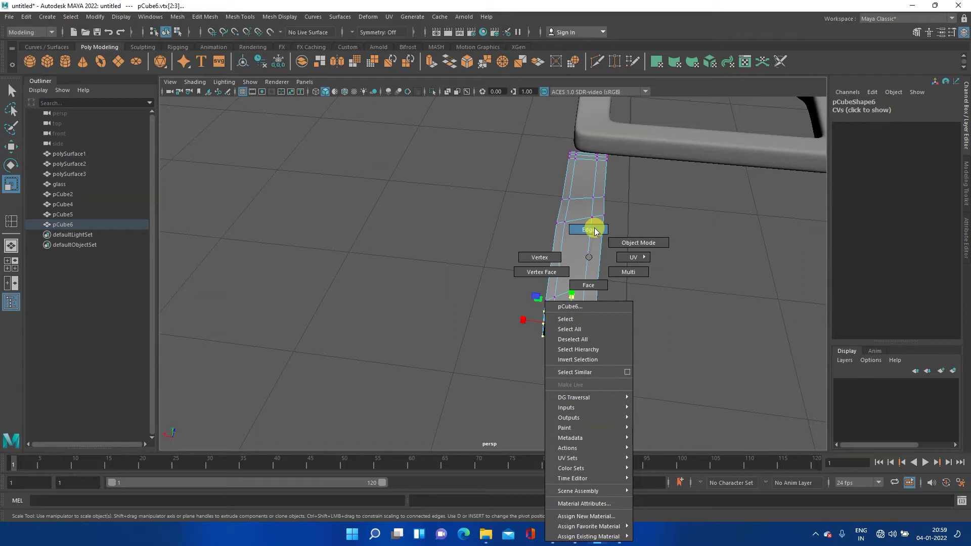
{"action": "mouse_move", "coordinate": [559, 293]}
{"action": "right_mouse_down", "text": "alt"}
{"action": "mouse_move", "coordinate": [651, 272]}
{"action": "mouse_move", "coordinate": [564, 272]}
{"action": "right_mouse_up", "text": "alt"}
{"action": "left_click", "coordinate": [537, 258]}
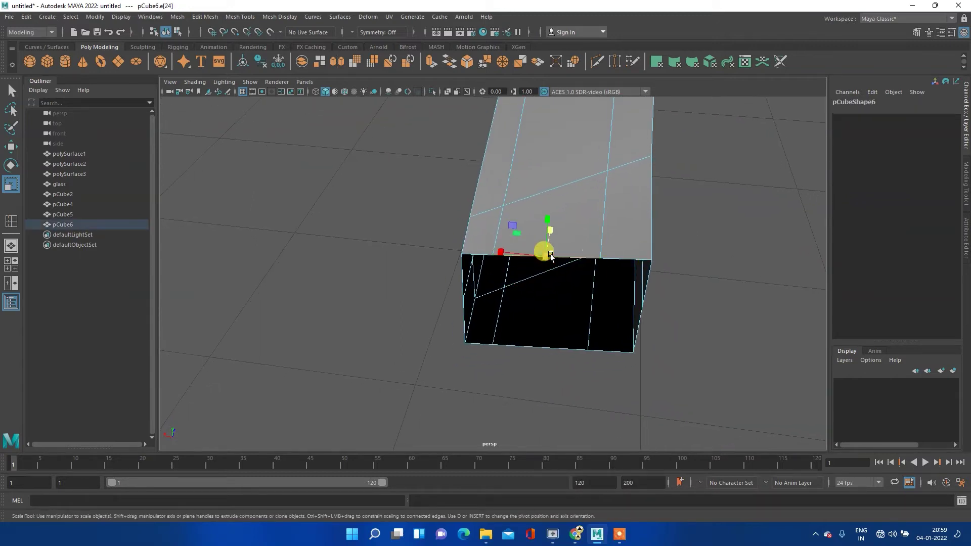
{"action": "left_click", "coordinate": [645, 284]}
{"action": "left_click", "coordinate": [641, 322]}
{"action": "left_click", "coordinate": [614, 351]}
{"action": "left_click", "coordinate": [481, 343]}
{"action": "left_click", "coordinate": [466, 326]}
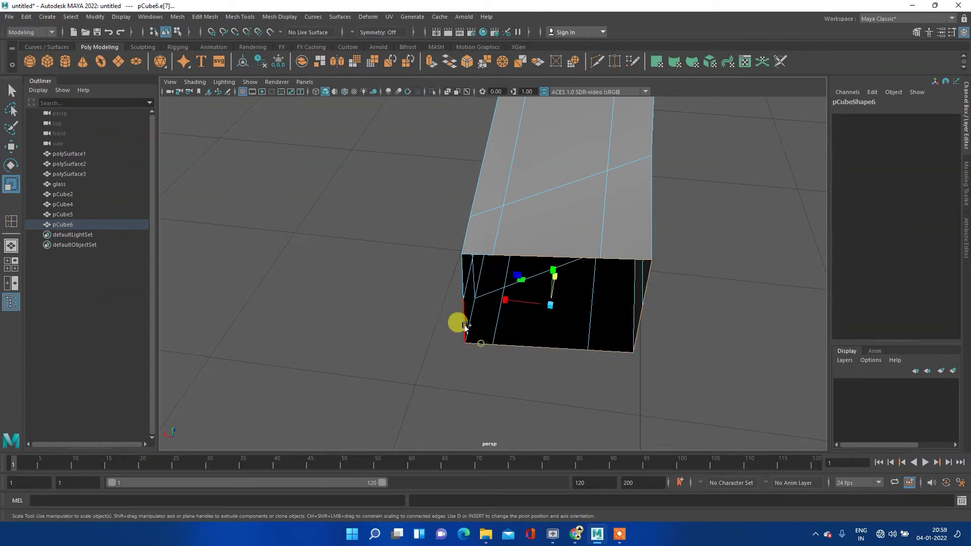
{"action": "left_click", "coordinate": [477, 251]}
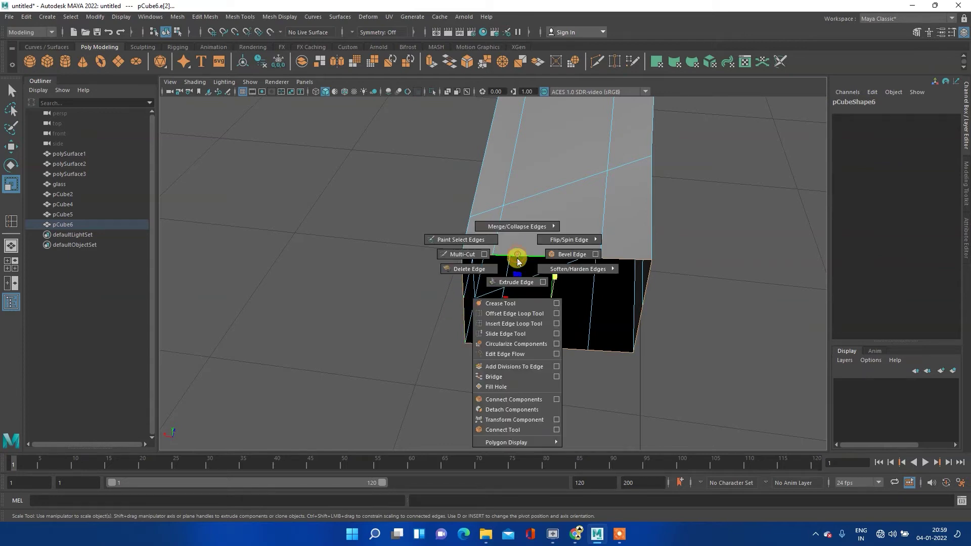
{"action": "right_click_drag", "start_coordinate": [515, 254], "coordinate": [506, 386], "text": "shift"}
- Zoom out to view the whole capped arm and return it to object mode
{"action": "key", "text": "w"}
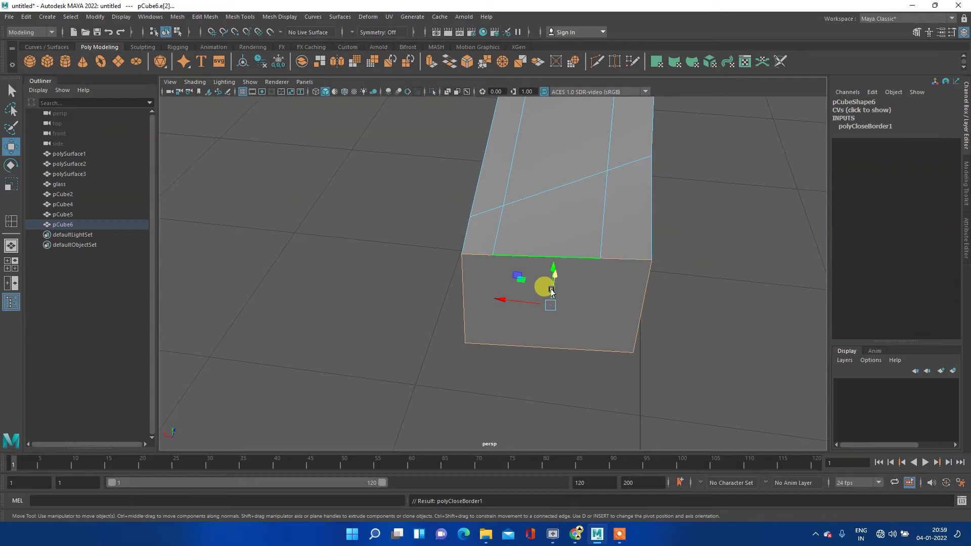
{"action": "scroll", "coordinate": [559, 289], "scroll_direction": "down", "scroll_amount": 5}
{"action": "mouse_move", "coordinate": [607, 277]}
{"action": "left_mouse_down", "text": "alt"}
{"action": "mouse_move", "coordinate": [557, 264]}
{"action": "mouse_move", "coordinate": [610, 277]}
{"action": "left_mouse_up", "text": "alt"}
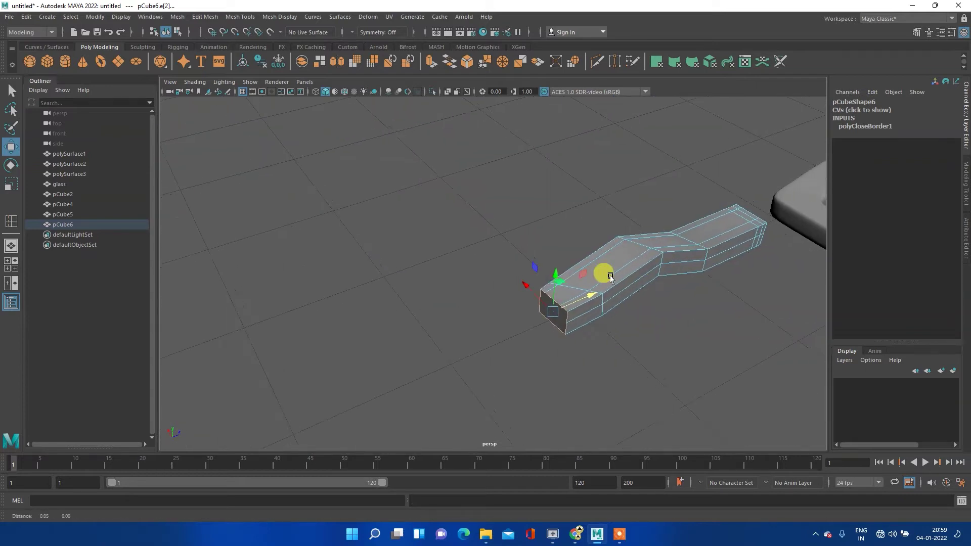
{"action": "middle_click_drag", "start_coordinate": [611, 277], "coordinate": [455, 265], "text": "alt"}
{"action": "right_click_drag", "start_coordinate": [455, 264], "coordinate": [503, 233]}
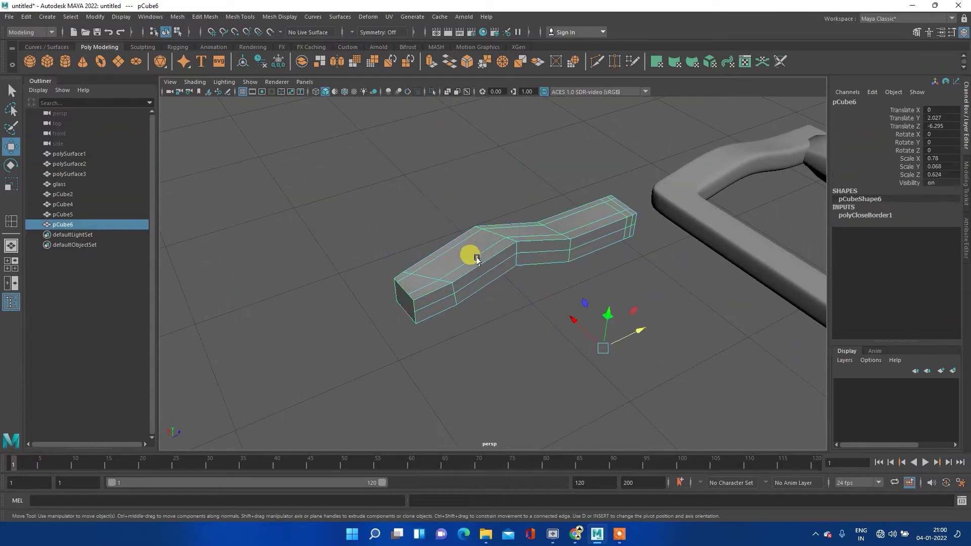
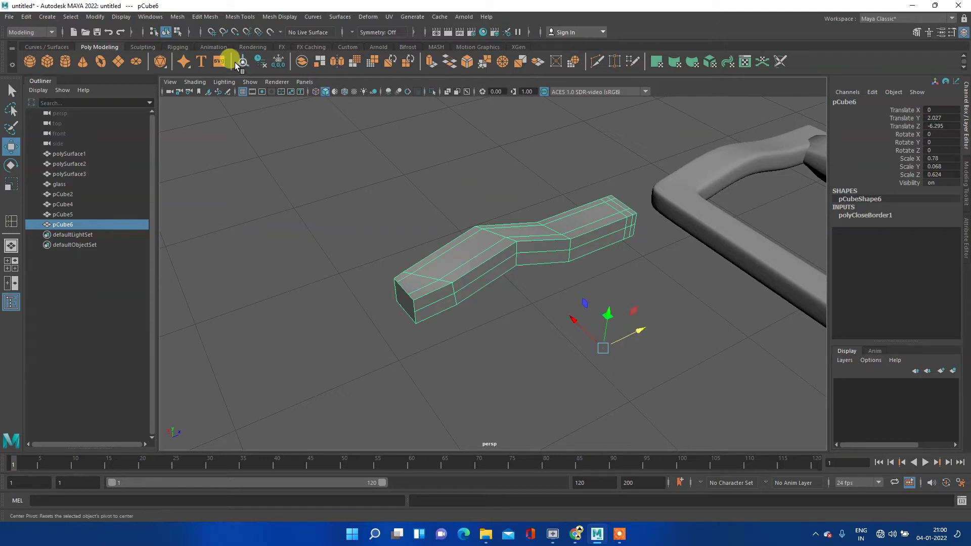
- Centre the bar's pivot, freeze its transforms and move it into the buckle opening
{"action": "left_click", "coordinate": [260, 59]}
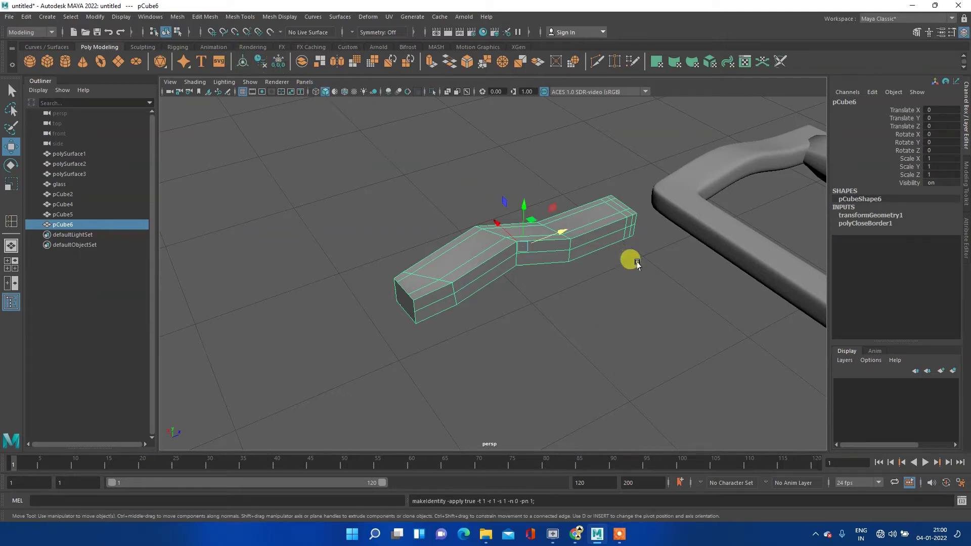
{"action": "mouse_move", "coordinate": [568, 271]}
{"action": "middle_mouse_down", "text": "alt"}
{"action": "mouse_move", "coordinate": [371, 307]}
{"action": "mouse_move", "coordinate": [405, 326]}
{"action": "middle_mouse_up", "text": "alt"}
{"action": "mouse_move", "coordinate": [295, 268]}
{"action": "left_mouse_down"}
{"action": "mouse_move", "coordinate": [613, 247]}
{"action": "mouse_move", "coordinate": [596, 245]}
{"action": "mouse_move", "coordinate": [566, 204]}
{"action": "left_mouse_up"}
{"action": "mouse_move", "coordinate": [529, 171]}
{"action": "left_mouse_down"}
{"action": "mouse_move", "coordinate": [574, 230]}
{"action": "mouse_move", "coordinate": [608, 247]}
{"action": "left_mouse_up"}
{"action": "mouse_move", "coordinate": [608, 246]}
{"action": "middle_mouse_down", "text": "alt"}
{"action": "mouse_move", "coordinate": [506, 292]}
{"action": "mouse_move", "coordinate": [386, 284]}
{"action": "middle_mouse_up", "text": "alt"}
{"action": "mouse_move", "coordinate": [434, 216]}
{"action": "left_mouse_down"}
{"action": "mouse_move", "coordinate": [439, 207]}
{"action": "mouse_move", "coordinate": [524, 256]}
{"action": "left_mouse_up"}
- Shrink the bar slightly along Z and in height so it fits the buckle frame
{"action": "key", "text": "r"}
{"action": "left_click_drag", "start_coordinate": [578, 303], "coordinate": [572, 302]}
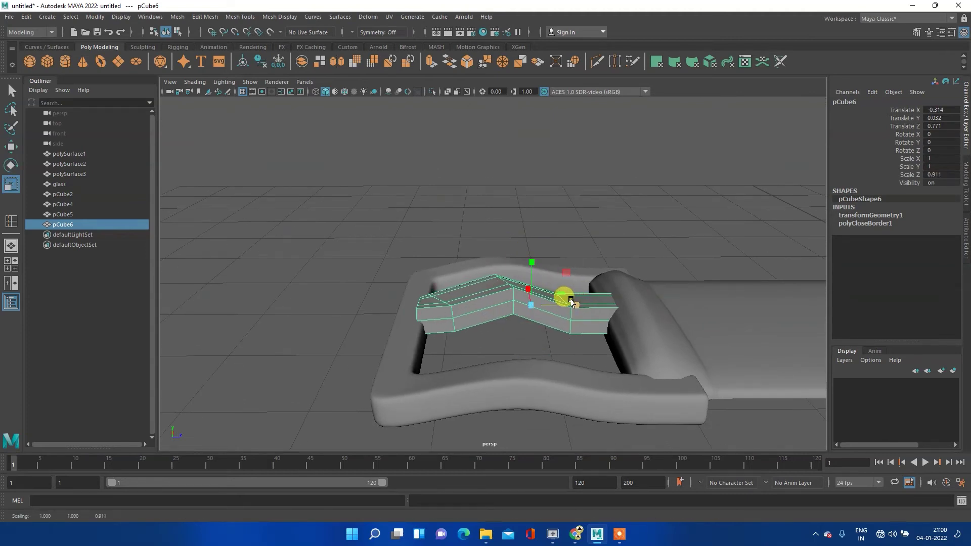
{"action": "key", "text": "w"}
{"action": "left_click_drag", "start_coordinate": [567, 306], "coordinate": [559, 305]}
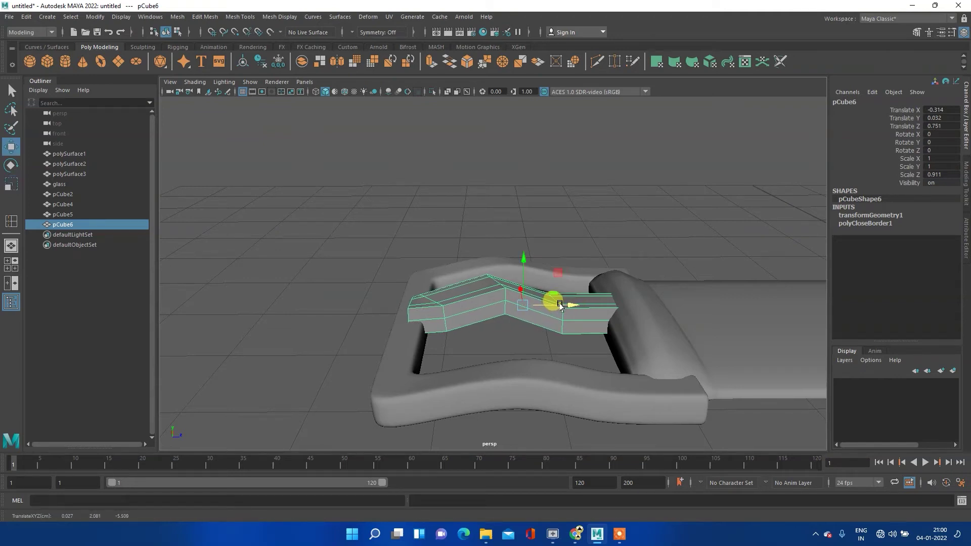
{"action": "mouse_move", "coordinate": [593, 311]}
{"action": "left_mouse_down", "text": "alt"}
{"action": "mouse_move", "coordinate": [390, 304]}
{"action": "mouse_move", "coordinate": [423, 314]}
{"action": "left_mouse_up", "text": "alt"}
{"action": "key", "text": "r"}
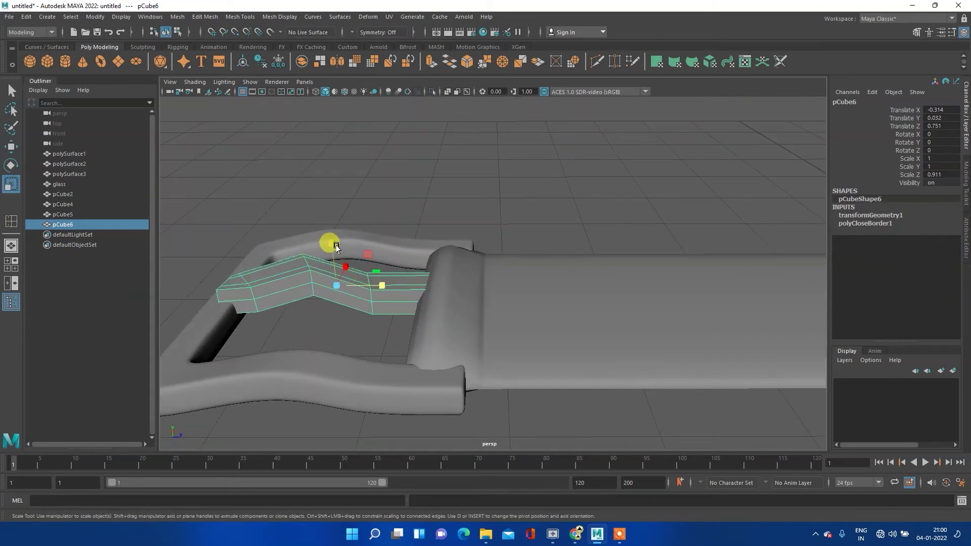
{"action": "left_click_drag", "start_coordinate": [326, 244], "coordinate": [346, 264]}
- Preview the bar as a smooth rounded mesh and inspect the buckle from above
{"action": "mouse_move", "coordinate": [496, 277]}
{"action": "left_mouse_down", "text": "alt"}
{"action": "mouse_move", "coordinate": [353, 297]}
{"action": "mouse_move", "coordinate": [429, 330]}
{"action": "mouse_move", "coordinate": [561, 210]}
{"action": "left_mouse_up", "text": "alt"}
{"action": "scroll", "coordinate": [397, 327], "scroll_direction": "down", "scroll_amount": 2}
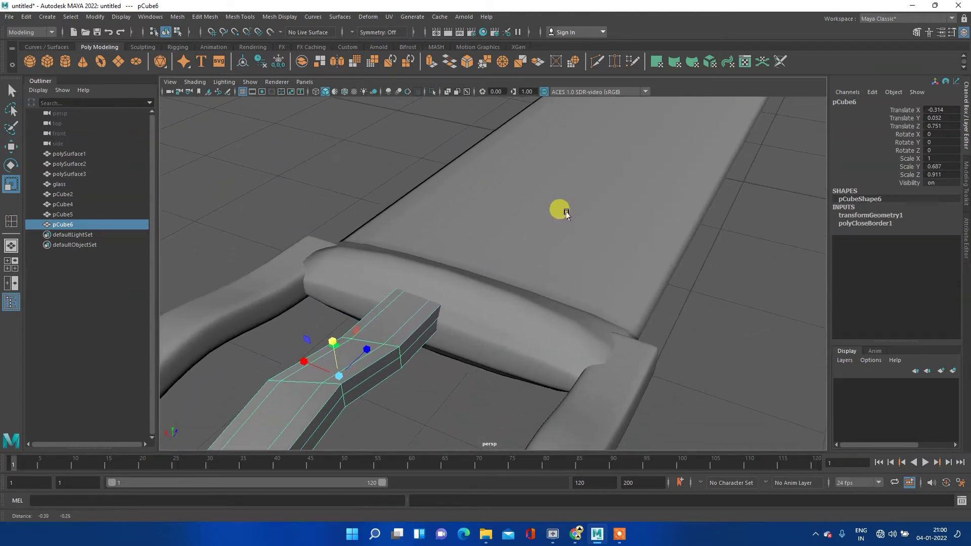
{"action": "mouse_move", "coordinate": [440, 310]}
{"action": "left_mouse_down", "text": "alt"}
{"action": "mouse_move", "coordinate": [512, 271]}
{"action": "mouse_move", "coordinate": [502, 273]}
{"action": "mouse_move", "coordinate": [570, 271]}
{"action": "mouse_move", "coordinate": [567, 282]}
{"action": "left_mouse_up", "text": "alt"}
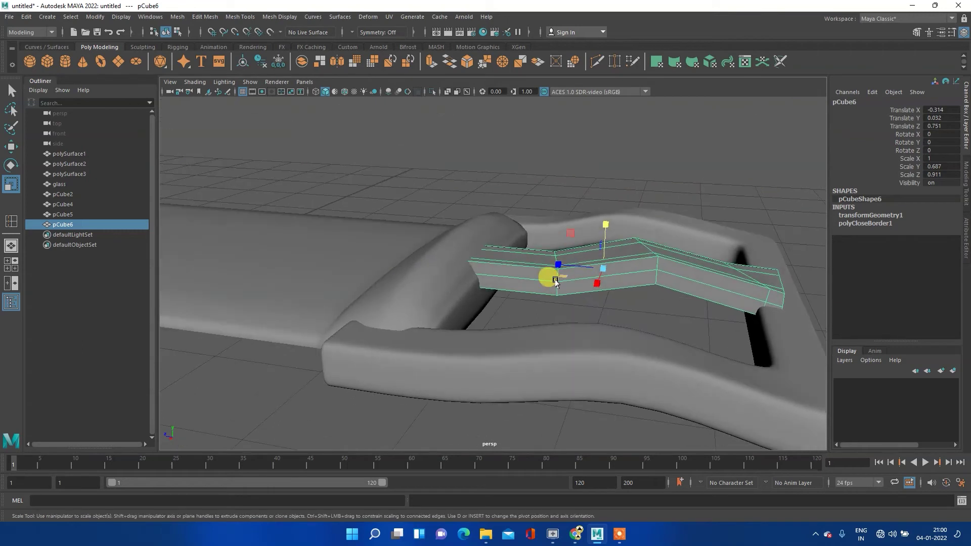
{"action": "key", "text": "3"}
{"action": "scroll", "coordinate": [555, 281], "scroll_direction": "down", "scroll_amount": 2}
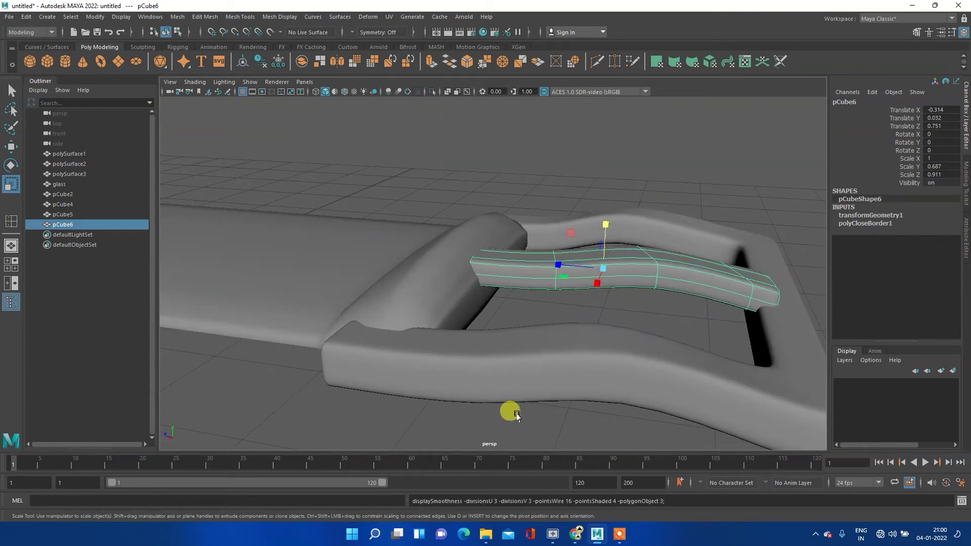
{"action": "left_click", "coordinate": [520, 407]}
{"action": "mouse_move", "coordinate": [527, 321]}
{"action": "left_mouse_down", "text": "alt"}
{"action": "mouse_move", "coordinate": [583, 326]}
{"action": "mouse_move", "coordinate": [479, 312]}
{"action": "mouse_move", "coordinate": [412, 332]}
{"action": "mouse_move", "coordinate": [784, 255]}
{"action": "mouse_move", "coordinate": [518, 303]}
{"action": "mouse_move", "coordinate": [365, 291]}
{"action": "mouse_move", "coordinate": [503, 287]}
{"action": "mouse_move", "coordinate": [561, 271]}
{"action": "mouse_move", "coordinate": [554, 313]}
{"action": "mouse_move", "coordinate": [451, 245]}
{"action": "mouse_move", "coordinate": [459, 262]}
{"action": "mouse_move", "coordinate": [479, 263]}
{"action": "left_mouse_up", "text": "alt"}
{"action": "scroll", "coordinate": [466, 324], "scroll_direction": "down", "scroll_amount": 5}
{"action": "scroll", "coordinate": [365, 291], "scroll_direction": "up", "scroll_amount": 2}
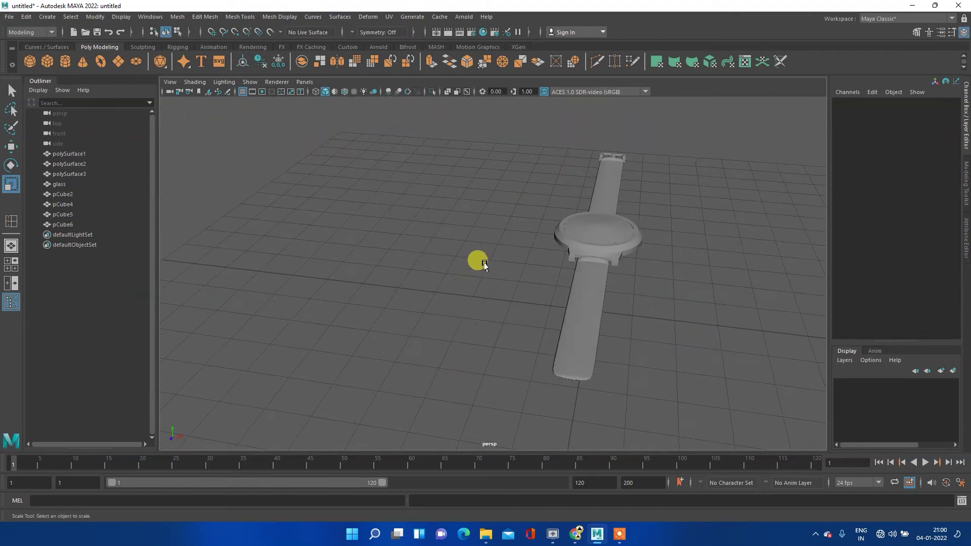
{"action": "scroll", "coordinate": [565, 263], "scroll_direction": "down", "scroll_amount": 1}
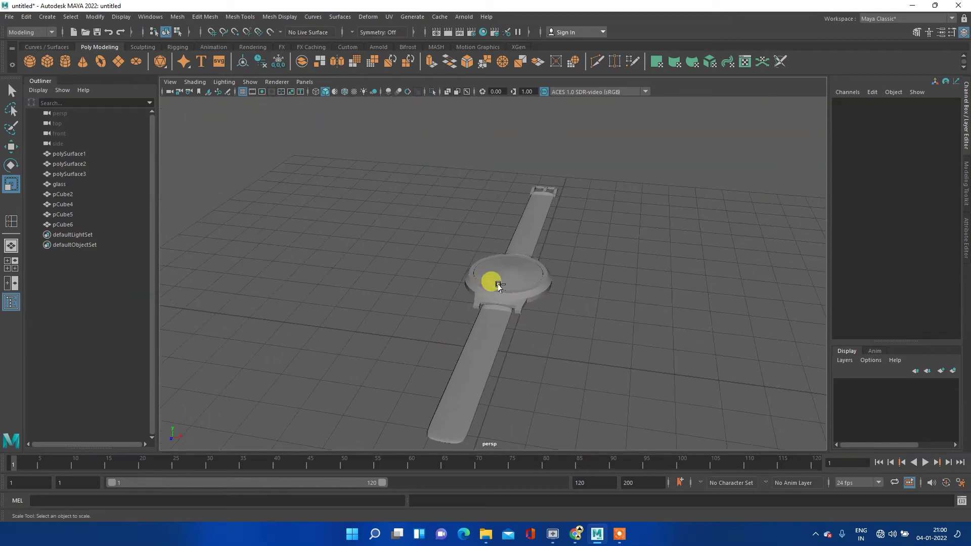
{"action": "scroll", "coordinate": [564, 263], "scroll_direction": "up", "scroll_amount": 2}
{"action": "scroll", "coordinate": [571, 257], "scroll_direction": "up", "scroll_amount": 2}
{"action": "scroll", "coordinate": [582, 253], "scroll_direction": "up", "scroll_amount": 2}
{"action": "scroll", "coordinate": [585, 251], "scroll_direction": "down", "scroll_amount": 3}
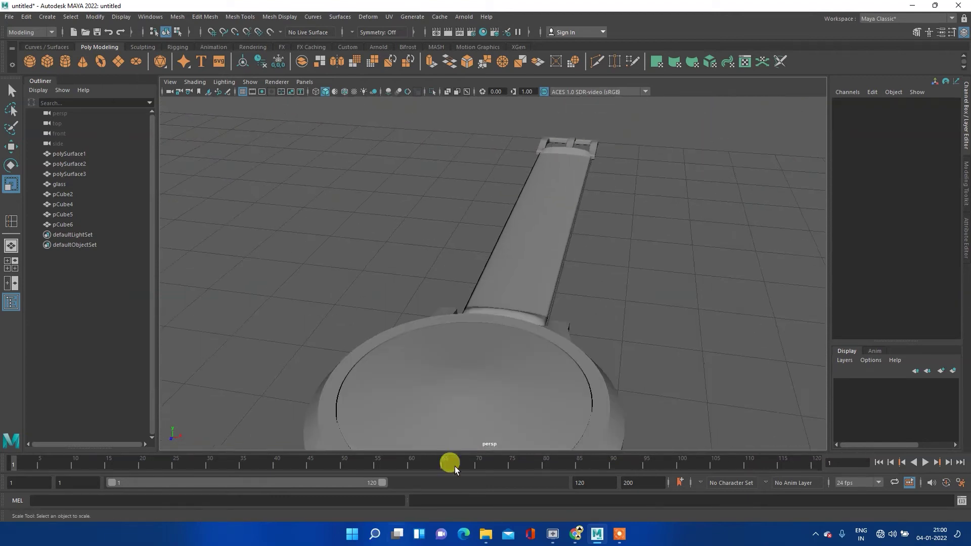
{"action": "scroll", "coordinate": [481, 404], "scroll_direction": "down", "scroll_amount": 2}
{"action": "scroll", "coordinate": [465, 413], "scroll_direction": "down", "scroll_amount": 1}
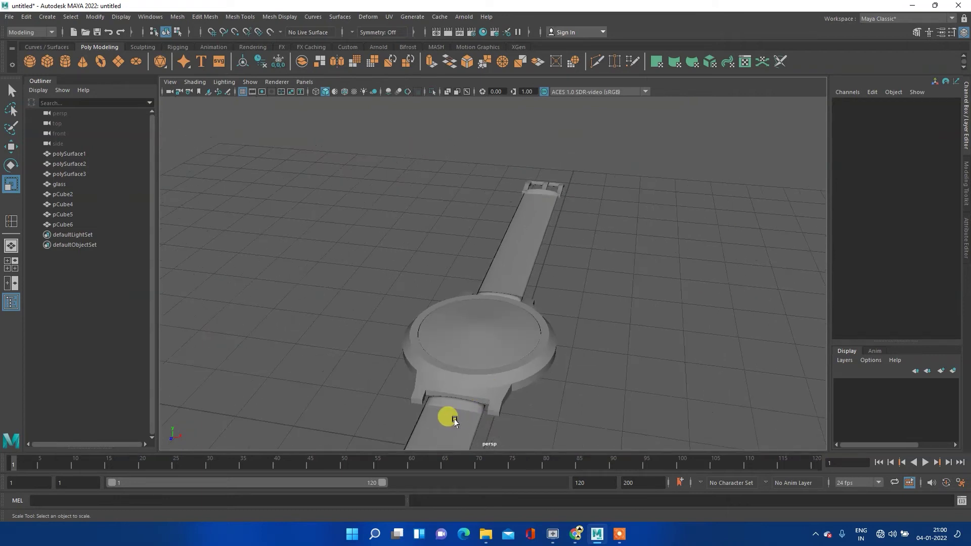
{"action": "mouse_move", "coordinate": [455, 421]}
{"action": "left_mouse_down", "text": "alt"}
{"action": "mouse_move", "coordinate": [520, 299]}
{"action": "mouse_move", "coordinate": [496, 334]}
{"action": "left_mouse_up", "text": "alt"}
{"action": "scroll", "coordinate": [516, 309], "scroll_direction": "down", "scroll_amount": 2}
{"action": "scroll", "coordinate": [501, 323], "scroll_direction": "up", "scroll_amount": 1}
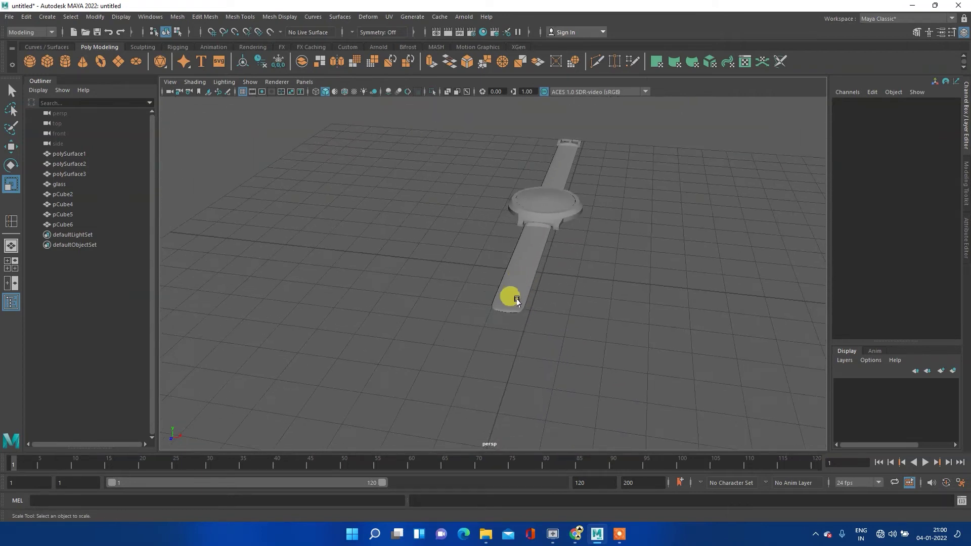
{"action": "scroll", "coordinate": [514, 322], "scroll_direction": "up", "scroll_amount": 3}
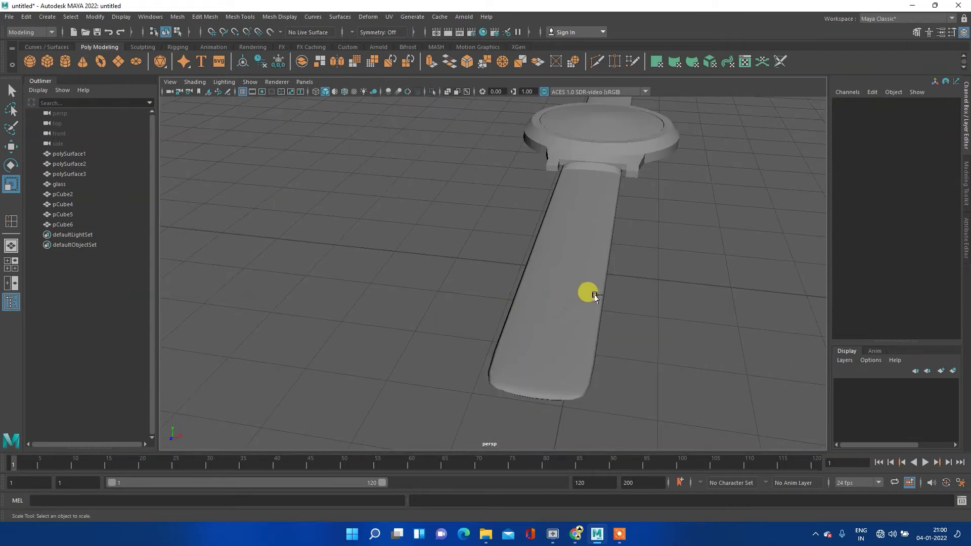
{"action": "scroll", "coordinate": [606, 289], "scroll_direction": "down", "scroll_amount": 2}
{"action": "mouse_move", "coordinate": [620, 282]}
{"action": "left_mouse_down", "text": "alt"}
{"action": "mouse_move", "coordinate": [533, 257]}
{"action": "mouse_move", "coordinate": [587, 252]}
{"action": "mouse_move", "coordinate": [505, 286]}
{"action": "mouse_move", "coordinate": [455, 286]}
{"action": "mouse_move", "coordinate": [568, 267]}
{"action": "mouse_move", "coordinate": [518, 301]}
{"action": "mouse_move", "coordinate": [526, 317]}
{"action": "mouse_move", "coordinate": [541, 278]}
{"action": "mouse_move", "coordinate": [589, 282]}
{"action": "mouse_move", "coordinate": [453, 283]}
{"action": "left_mouse_up", "text": "alt"}
{"action": "right_click_drag", "start_coordinate": [453, 283], "coordinate": [522, 282], "text": "alt"}
{"action": "middle_click_drag", "start_coordinate": [522, 281], "coordinate": [528, 281], "text": "alt"}
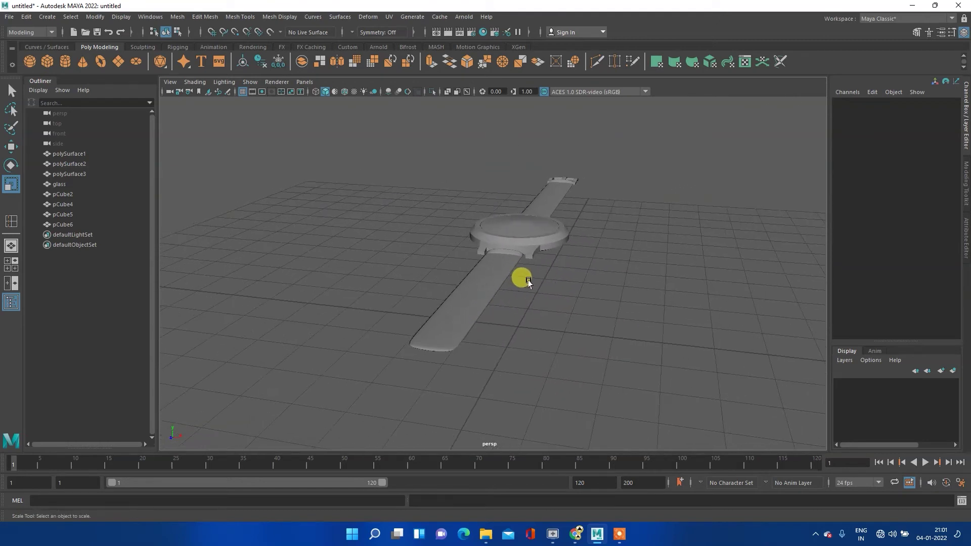
- Group polySurface1 through pCube6 into group1 with its pivot centred on the watch
{"action": "left_click", "coordinate": [79, 153]}
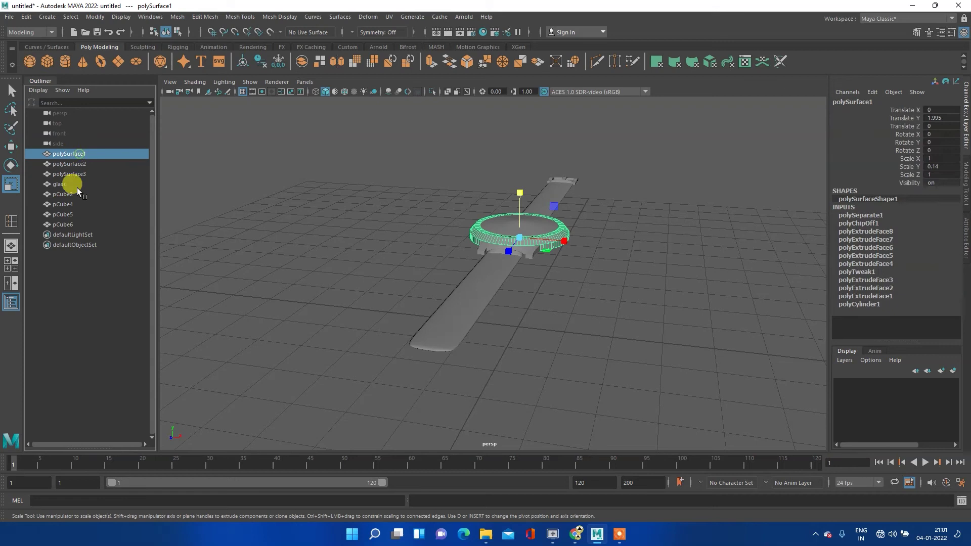
{"action": "left_click", "coordinate": [70, 228], "text": "shift"}
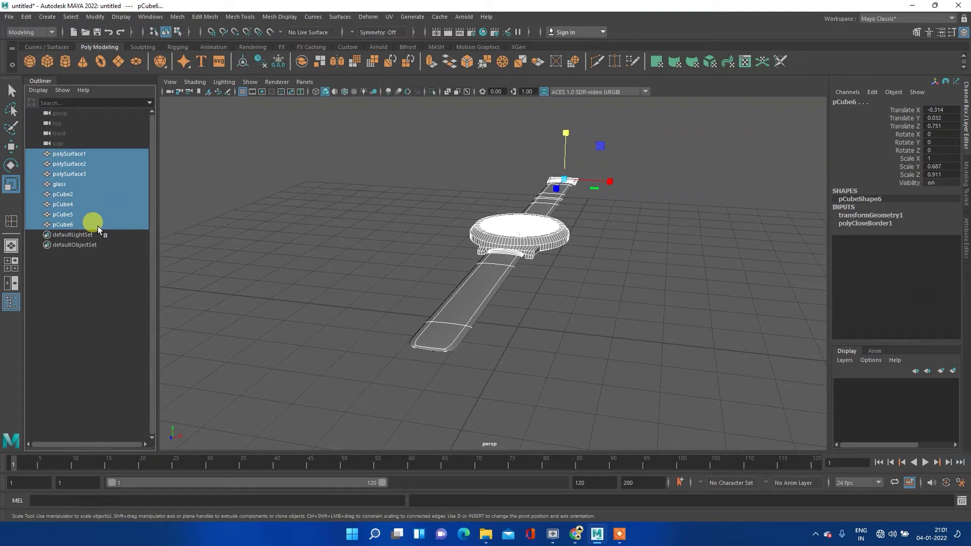
{"action": "key", "text": "ctrl+g"}
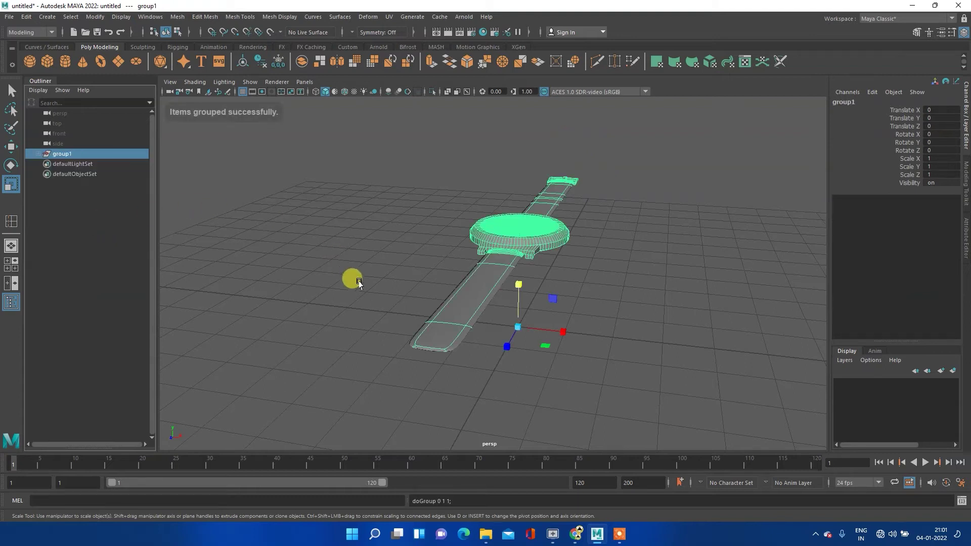
{"action": "left_click", "coordinate": [242, 62]}
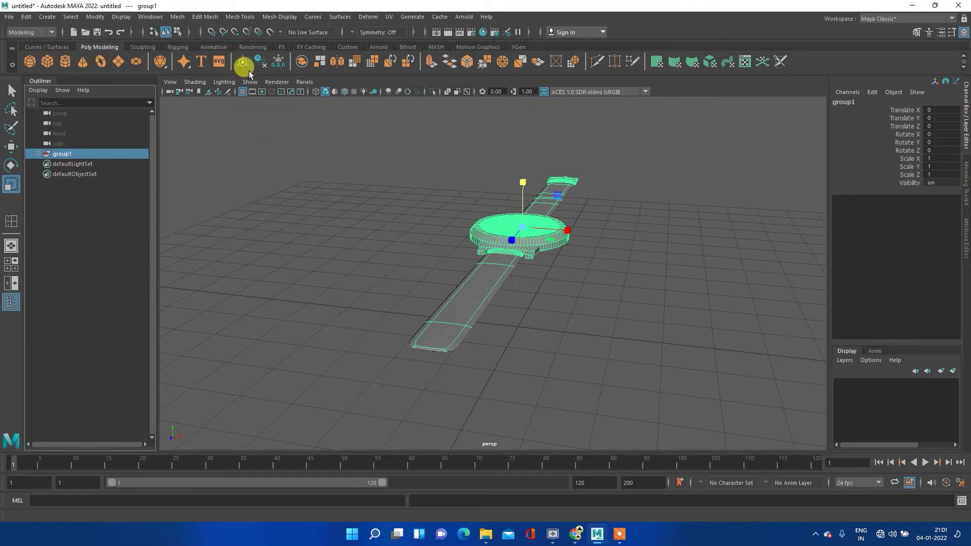
{"action": "key", "text": "e"}
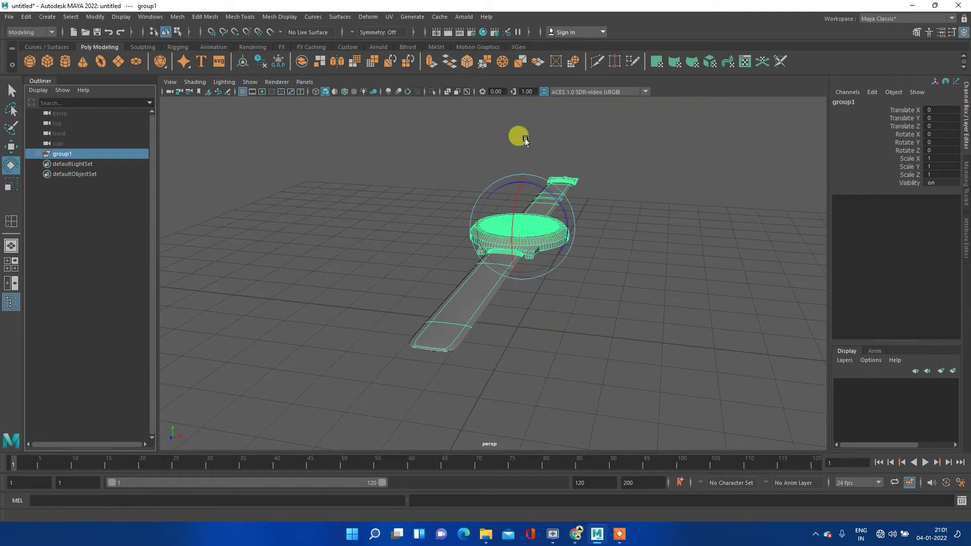
{"action": "key", "text": "space"}
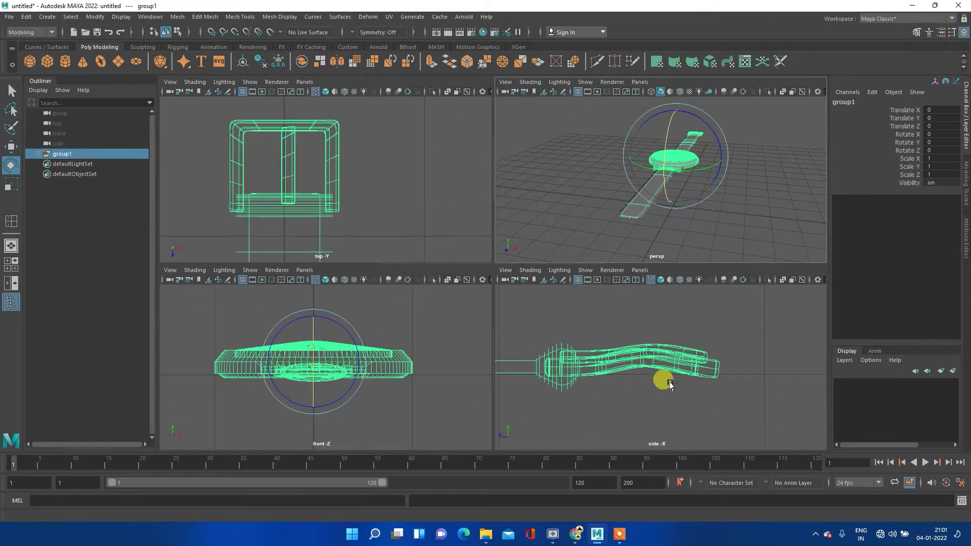
- Rotate group1 90 degrees about Z so the watch stands upright
{"action": "key", "text": "f"}
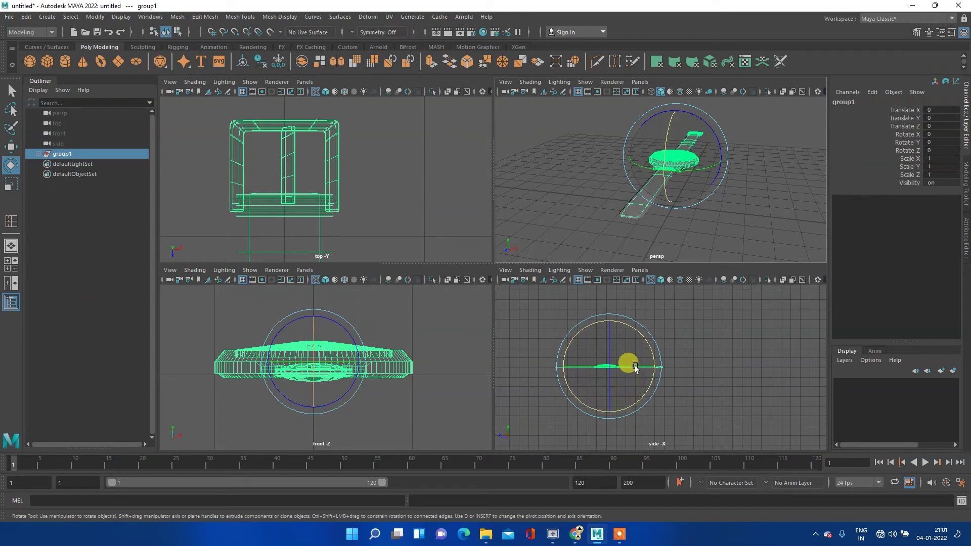
{"action": "left_click_drag", "start_coordinate": [610, 338], "coordinate": [616, 395]}
{"action": "left_click", "coordinate": [945, 150]}
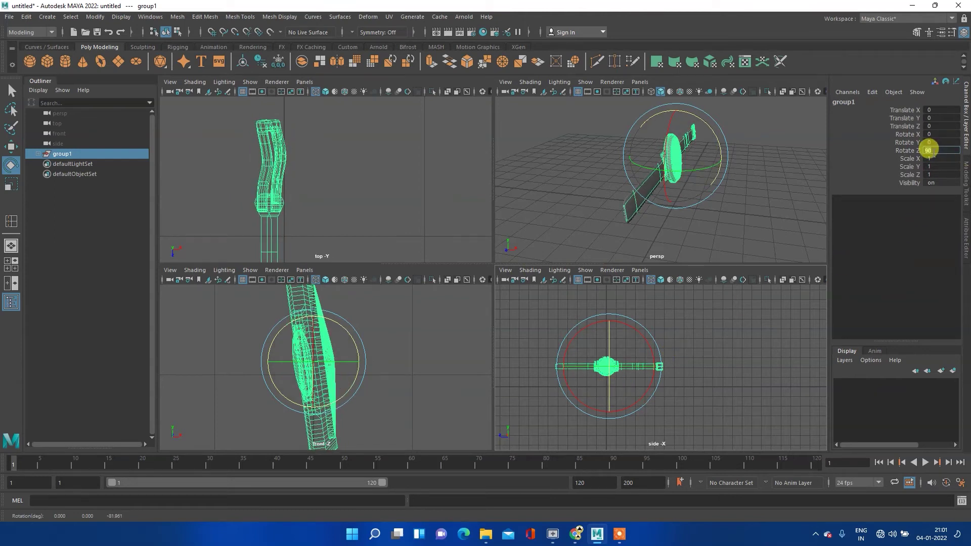
{"action": "key", "text": "Return"}
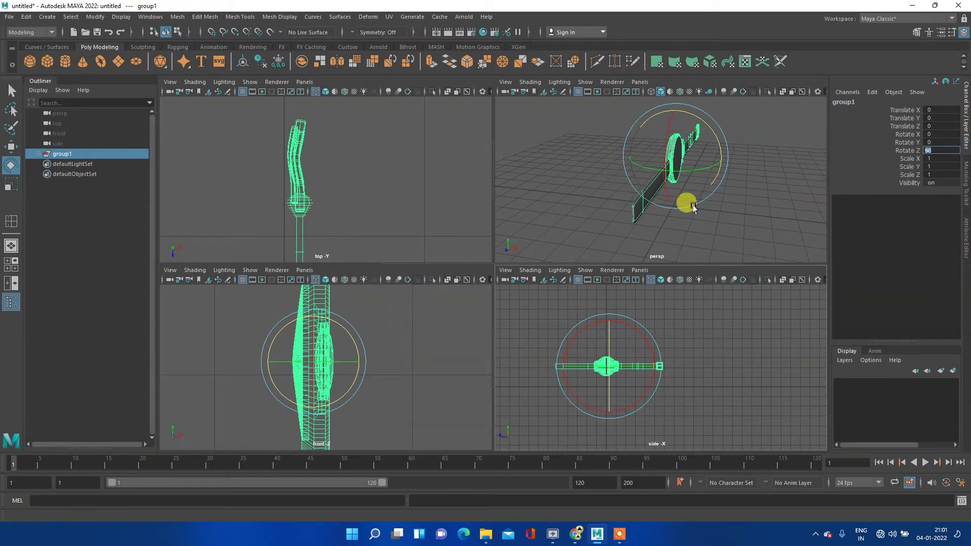
- Check the upright watch in the side and perspective views, then select the lower strap
{"action": "mouse_move", "coordinate": [769, 190]}
{"action": "left_mouse_down", "text": "alt"}
{"action": "mouse_move", "coordinate": [737, 206]}
{"action": "mouse_move", "coordinate": [646, 188]}
{"action": "mouse_move", "coordinate": [698, 197]}
{"action": "mouse_move", "coordinate": [806, 191]}
{"action": "left_mouse_up", "text": "alt"}
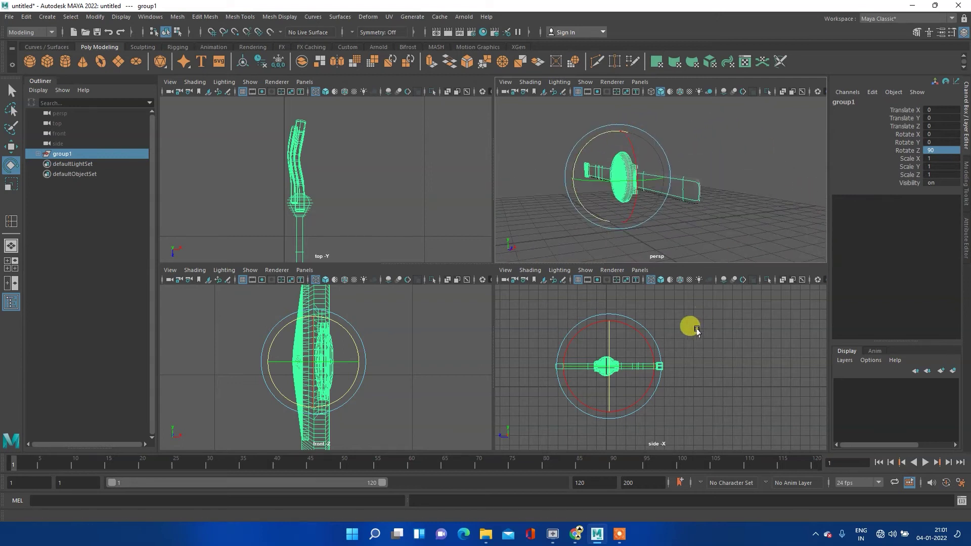
{"action": "key", "text": "space"}
{"action": "scroll", "coordinate": [397, 256], "scroll_direction": "up", "scroll_amount": 5}
{"action": "left_click", "coordinate": [393, 200]}
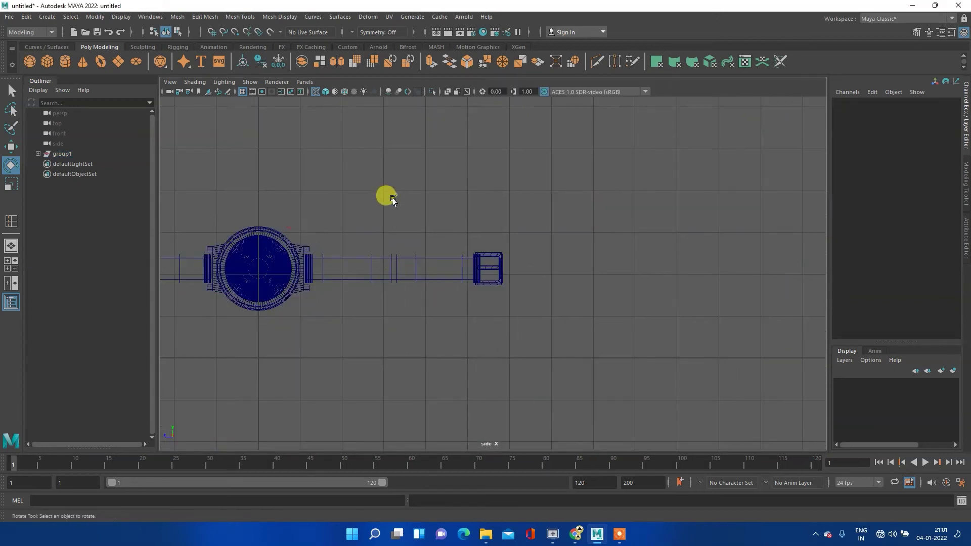
{"action": "middle_click_drag", "start_coordinate": [266, 260], "coordinate": [492, 232], "text": "alt"}
{"action": "key", "text": "space"}
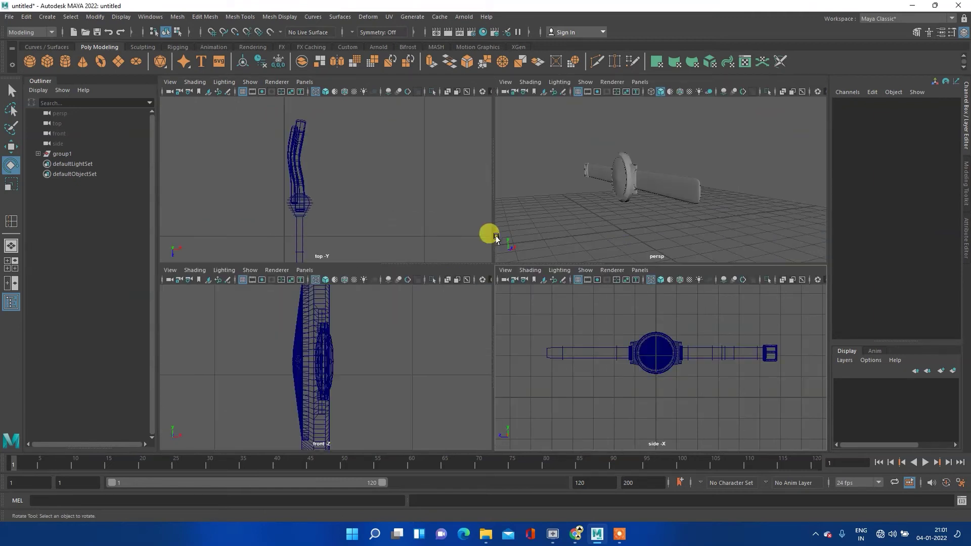
{"action": "mouse_move", "coordinate": [564, 201]}
{"action": "left_mouse_down", "text": "alt"}
{"action": "mouse_move", "coordinate": [653, 205]}
{"action": "mouse_move", "coordinate": [591, 189]}
{"action": "mouse_move", "coordinate": [733, 178]}
{"action": "mouse_move", "coordinate": [646, 186]}
{"action": "mouse_move", "coordinate": [656, 191]}
{"action": "left_mouse_up", "text": "alt"}
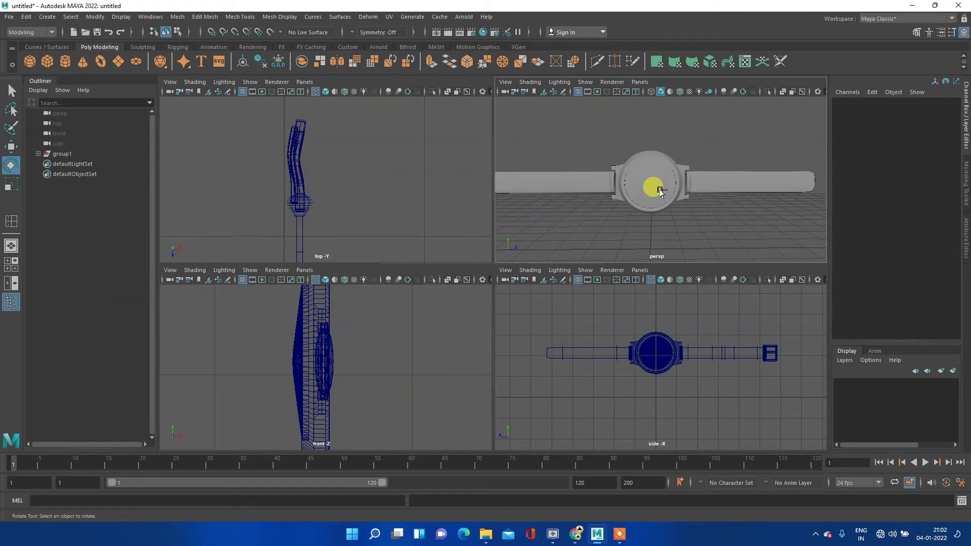
{"action": "mouse_move", "coordinate": [633, 191]}
{"action": "right_mouse_down", "text": "alt"}
{"action": "mouse_move", "coordinate": [622, 184]}
{"action": "mouse_move", "coordinate": [650, 185]}
{"action": "mouse_move", "coordinate": [595, 225]}
{"action": "right_mouse_up", "text": "alt"}
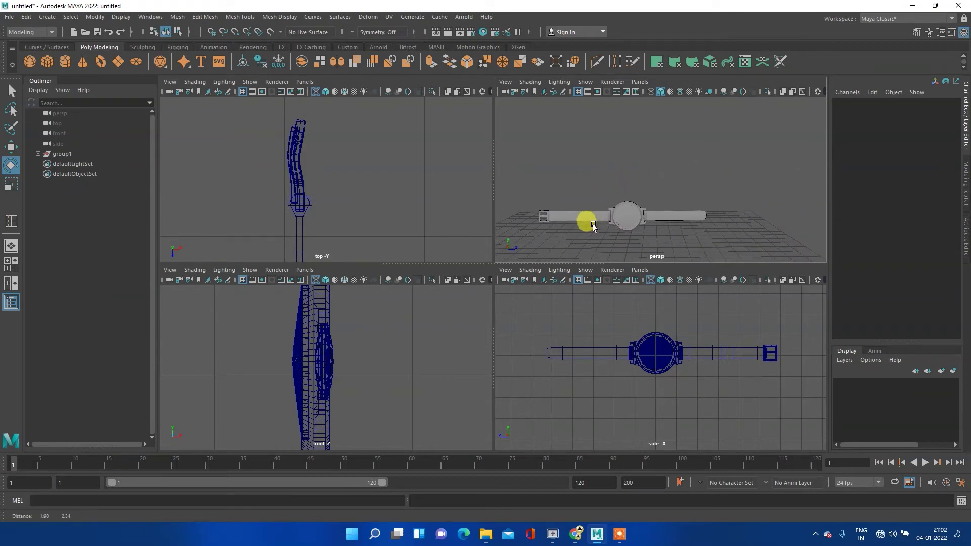
{"action": "key", "text": "space"}
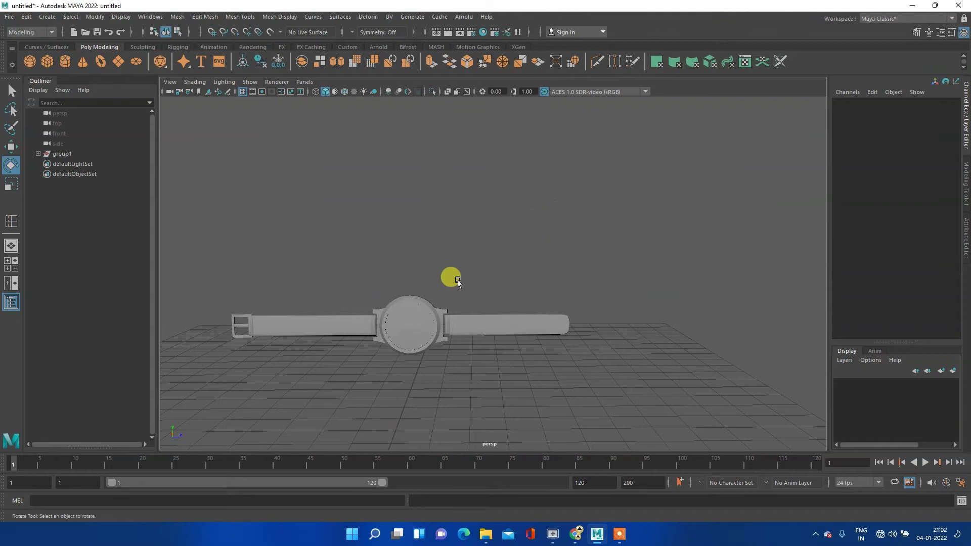
{"action": "mouse_move", "coordinate": [589, 314]}
{"action": "left_mouse_down", "text": "alt"}
{"action": "mouse_move", "coordinate": [535, 314]}
{"action": "mouse_move", "coordinate": [523, 297]}
{"action": "mouse_move", "coordinate": [434, 292]}
{"action": "mouse_move", "coordinate": [403, 278]}
{"action": "mouse_move", "coordinate": [336, 315]}
{"action": "mouse_move", "coordinate": [461, 273]}
{"action": "mouse_move", "coordinate": [516, 243]}
{"action": "mouse_move", "coordinate": [485, 238]}
{"action": "left_mouse_up", "text": "alt"}
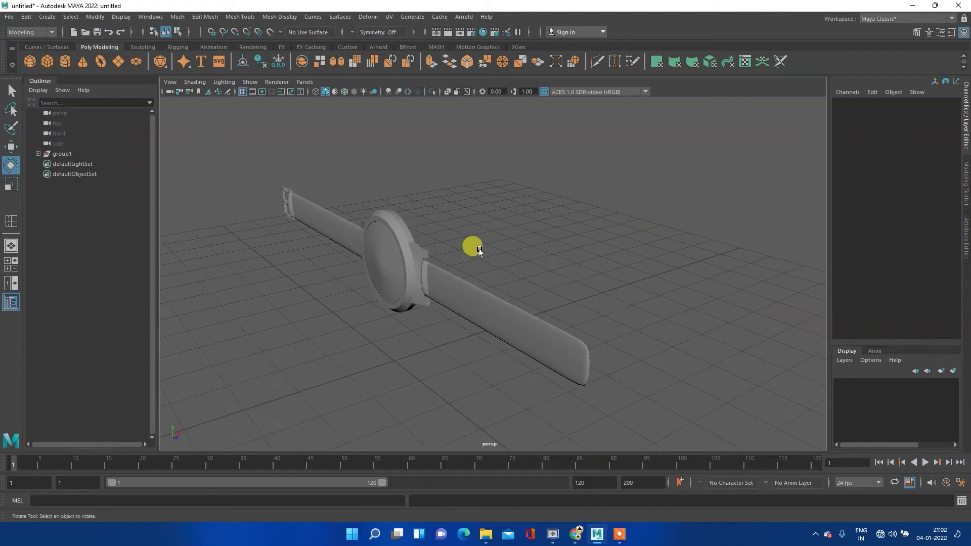
{"action": "left_click", "coordinate": [459, 303]}
- Select the left strap pCube2 in object mode, undoing a premature edge loop attempt
{"action": "mouse_move", "coordinate": [660, 310]}
{"action": "left_mouse_down", "text": "alt"}
{"action": "mouse_move", "coordinate": [427, 284]}
{"action": "mouse_move", "coordinate": [462, 283]}
{"action": "mouse_move", "coordinate": [403, 268]}
{"action": "mouse_move", "coordinate": [395, 284]}
{"action": "mouse_move", "coordinate": [450, 218]}
{"action": "mouse_move", "coordinate": [515, 257]}
{"action": "mouse_move", "coordinate": [417, 243]}
{"action": "left_mouse_up", "text": "alt"}
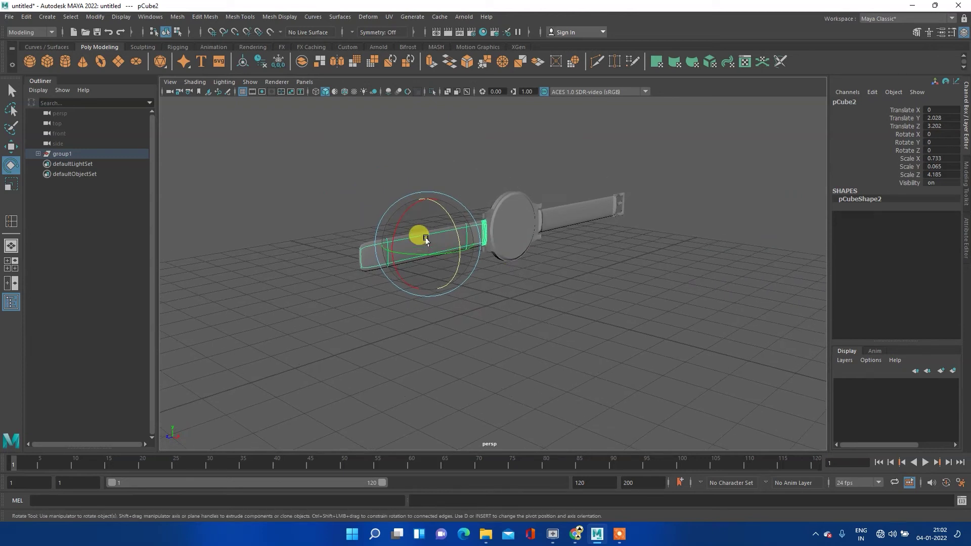
{"action": "left_click", "coordinate": [538, 275]}
{"action": "scroll", "coordinate": [427, 236], "scroll_direction": "up", "scroll_amount": 2}
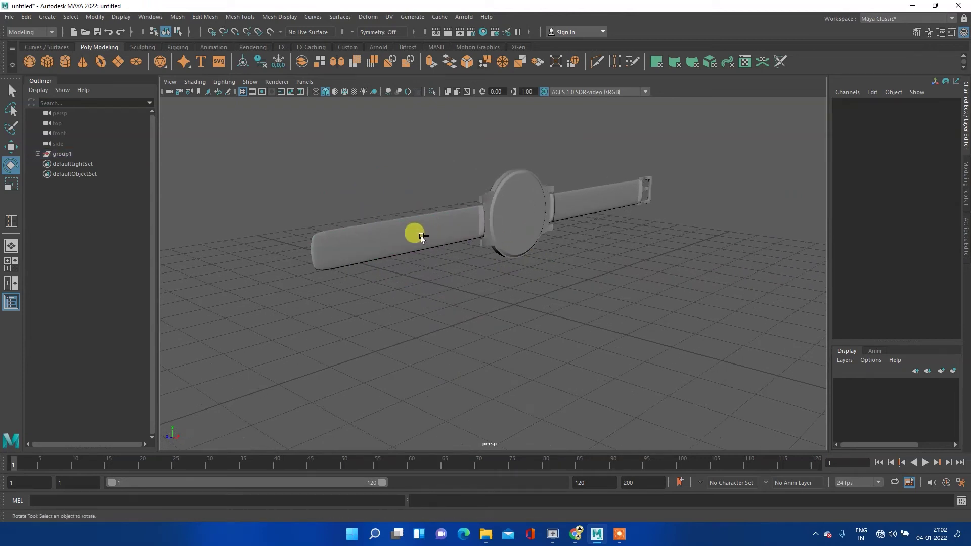
{"action": "left_click", "coordinate": [427, 236]}
{"action": "left_click_drag", "start_coordinate": [433, 223], "coordinate": [396, 218], "text": "alt"}
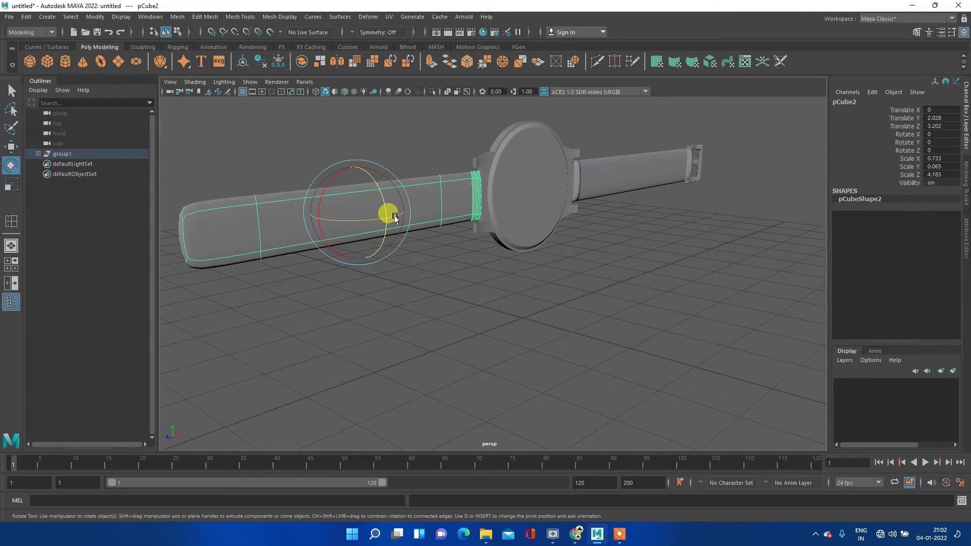
{"action": "right_click", "coordinate": [374, 205]}
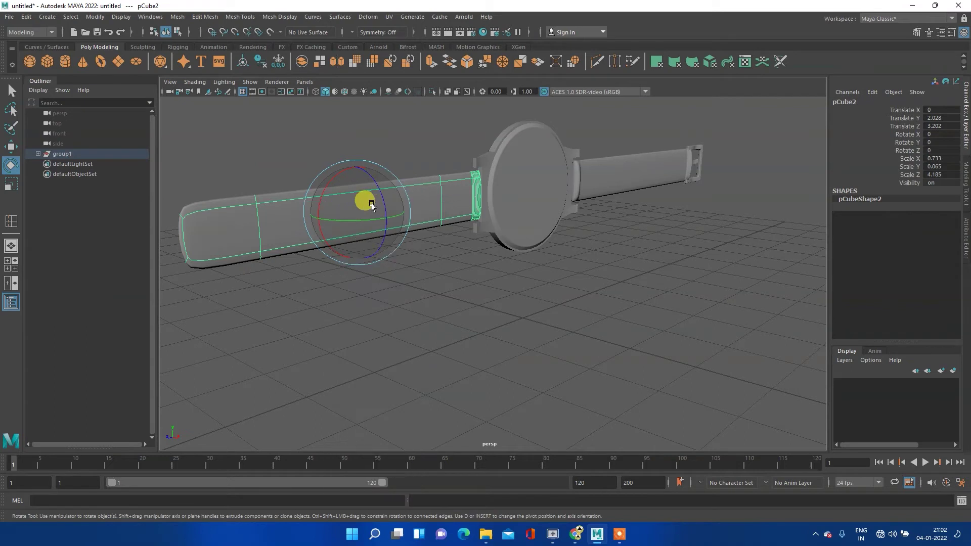
{"action": "right_click", "coordinate": [373, 204], "text": "shift"}
{"action": "left_click", "coordinate": [324, 217]}
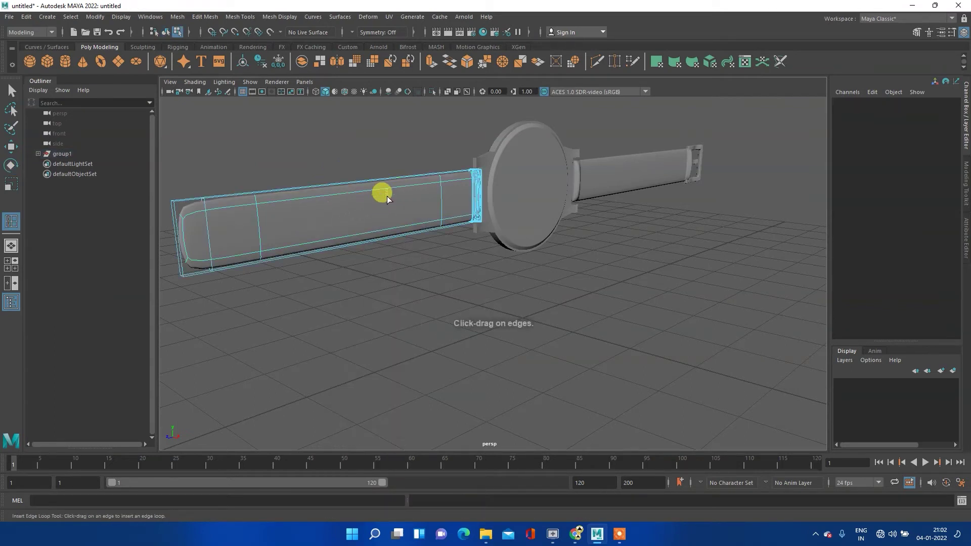
{"action": "key", "text": "ctrl+z"}
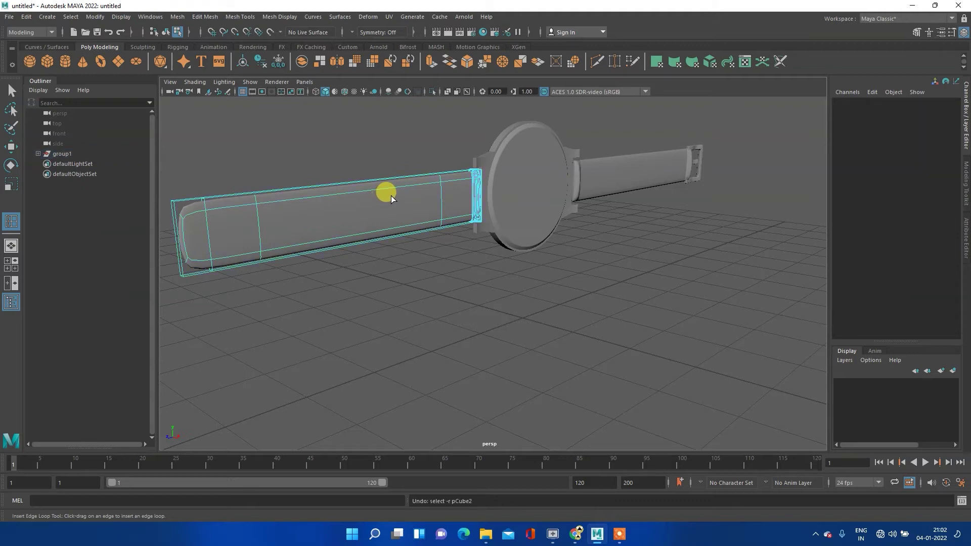
{"action": "key", "text": "w"}
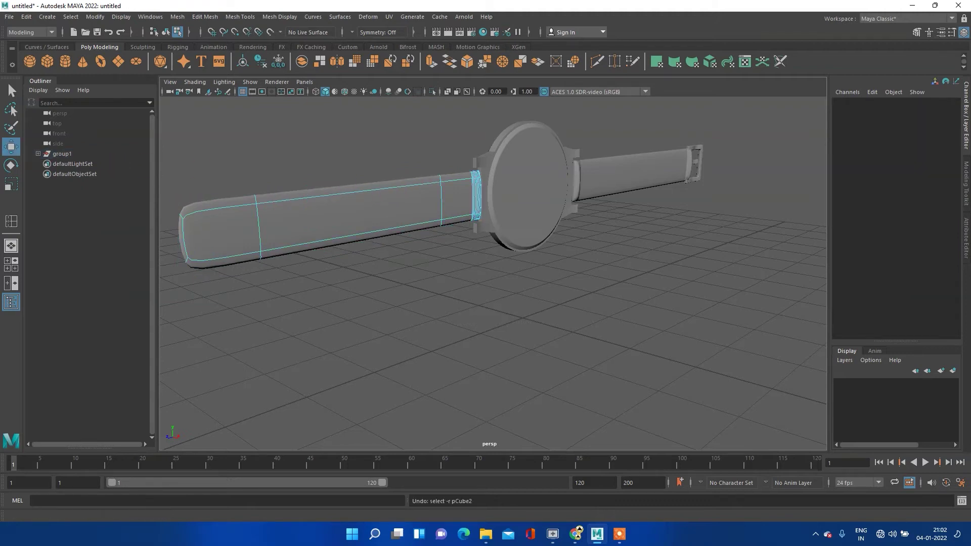
{"action": "left_click", "coordinate": [16, 215]}
{"action": "left_click", "coordinate": [469, 221]}
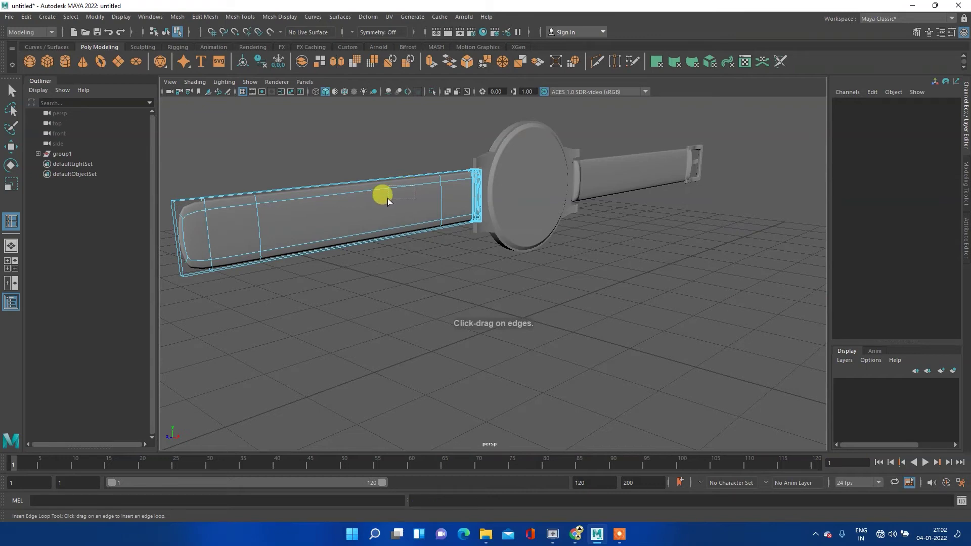
{"action": "left_click", "coordinate": [354, 213]}
{"action": "mouse_move", "coordinate": [314, 238]}
{"action": "right_mouse_down", "text": "alt"}
{"action": "mouse_move", "coordinate": [418, 227]}
{"action": "mouse_move", "coordinate": [412, 260]}
{"action": "mouse_move", "coordinate": [458, 316]}
{"action": "mouse_move", "coordinate": [353, 314]}
{"action": "right_mouse_up", "text": "alt"}
{"action": "middle_click_drag", "start_coordinate": [353, 314], "coordinate": [485, 223], "text": "alt"}
{"action": "right_click_drag", "start_coordinate": [444, 232], "coordinate": [478, 210]}
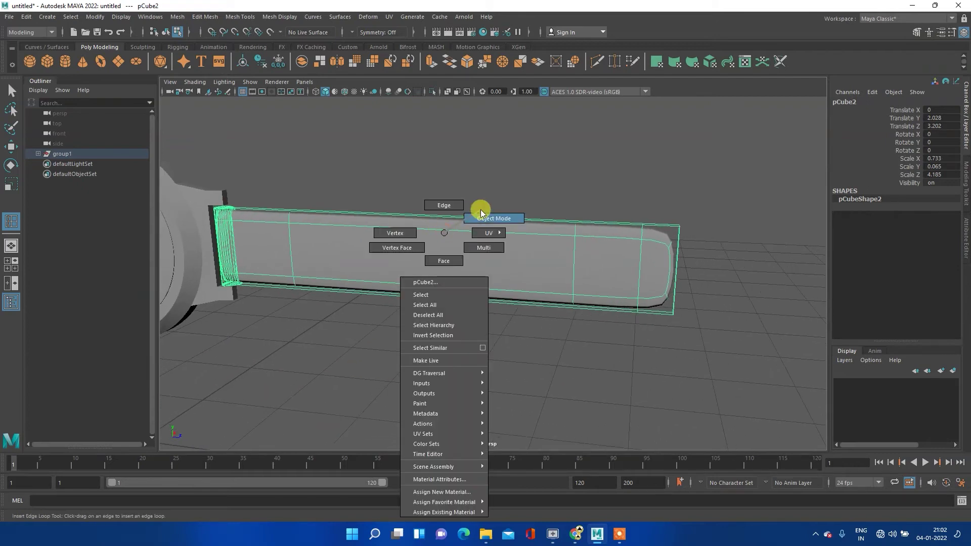
- Freeze pCube2's transformations and ready the Insert Edge Loop Tool with smooth preview off
{"action": "left_click", "coordinate": [280, 63]}
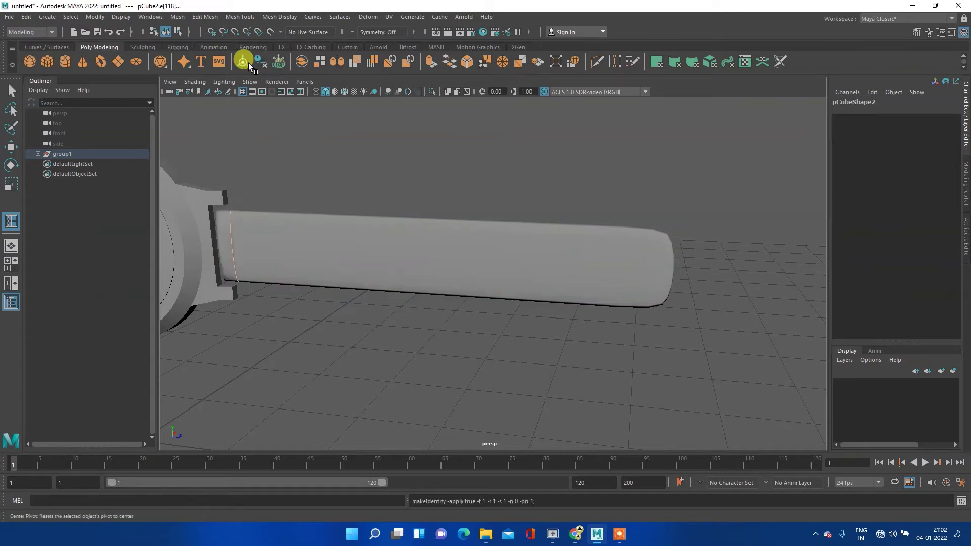
{"action": "left_click", "coordinate": [363, 268]}
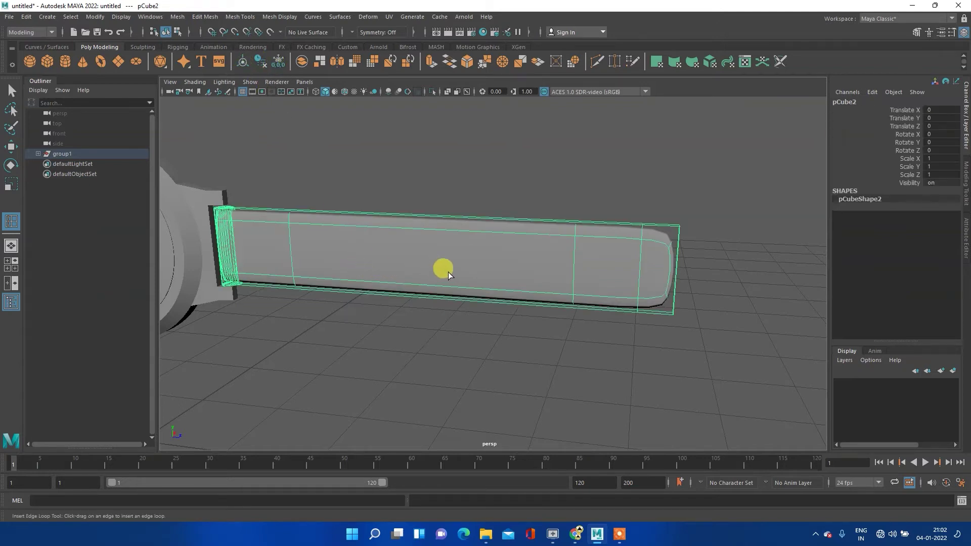
{"action": "left_click", "coordinate": [474, 314]}
{"action": "left_click", "coordinate": [438, 255]}
{"action": "mouse_move", "coordinate": [434, 237]}
{"action": "right_mouse_down", "text": "shift"}
{"action": "mouse_move", "coordinate": [380, 239]}
{"action": "mouse_move", "coordinate": [372, 251]}
{"action": "right_mouse_up", "text": "shift"}
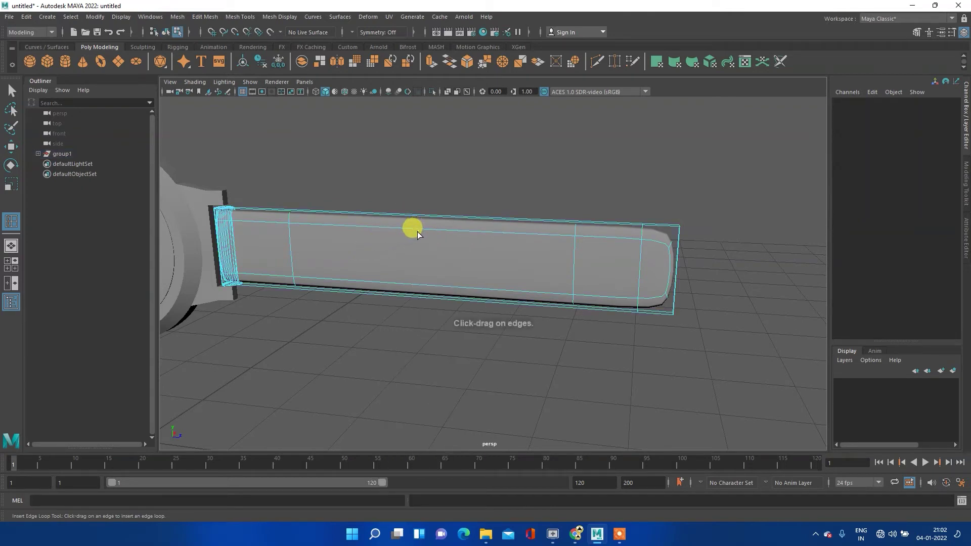
{"action": "left_click", "coordinate": [424, 208]}
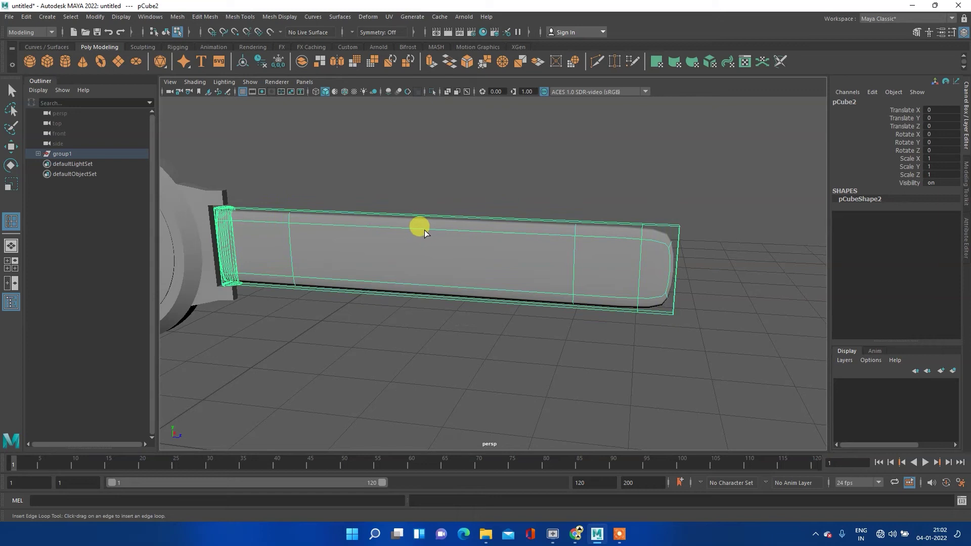
{"action": "right_click", "coordinate": [399, 224]}
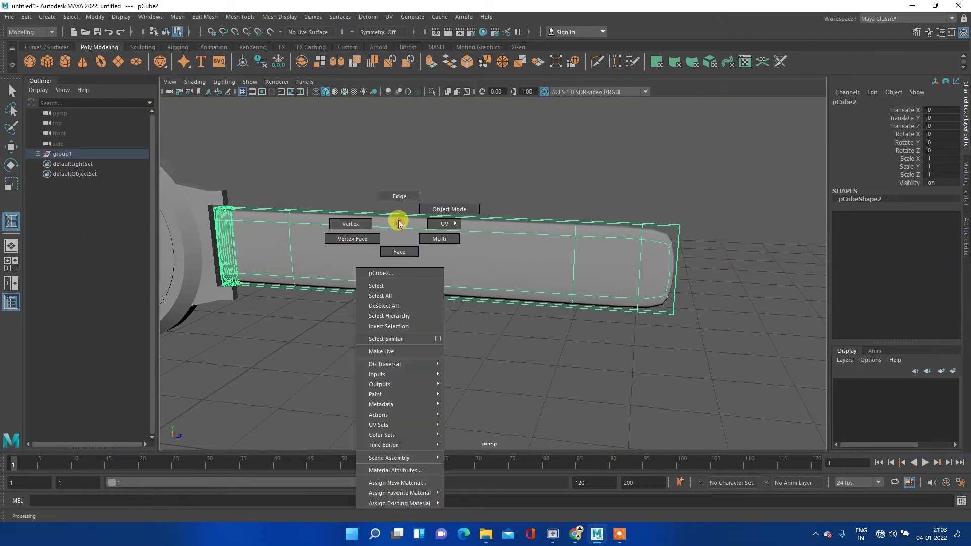
{"action": "left_click", "coordinate": [439, 212]}
{"action": "right_click_drag", "start_coordinate": [399, 221], "coordinate": [335, 236], "text": "shift"}
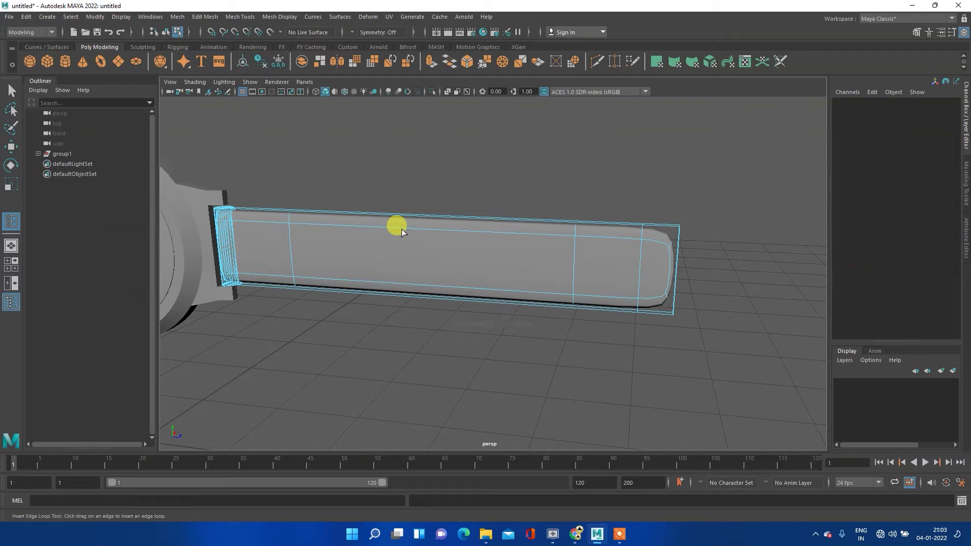
{"action": "key", "text": "3"}
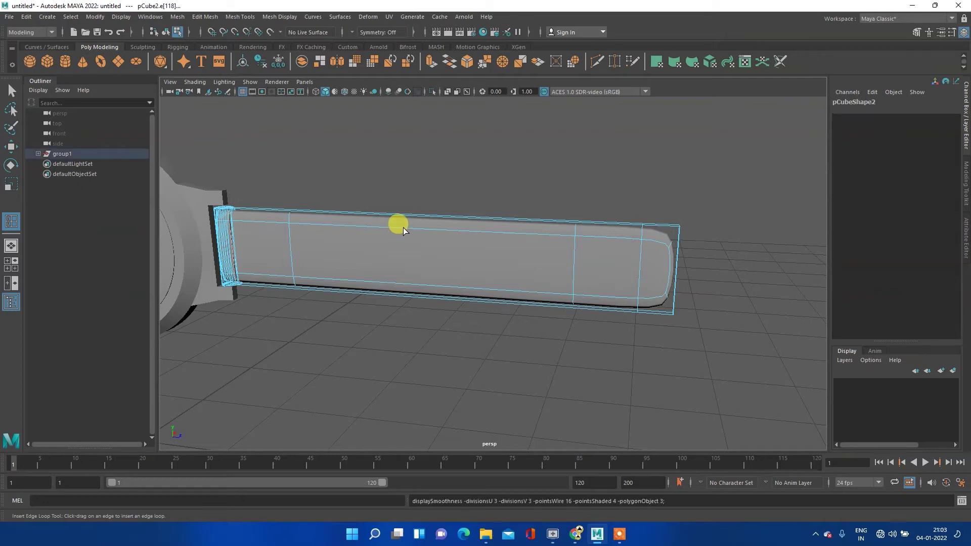
{"action": "key", "text": "1"}
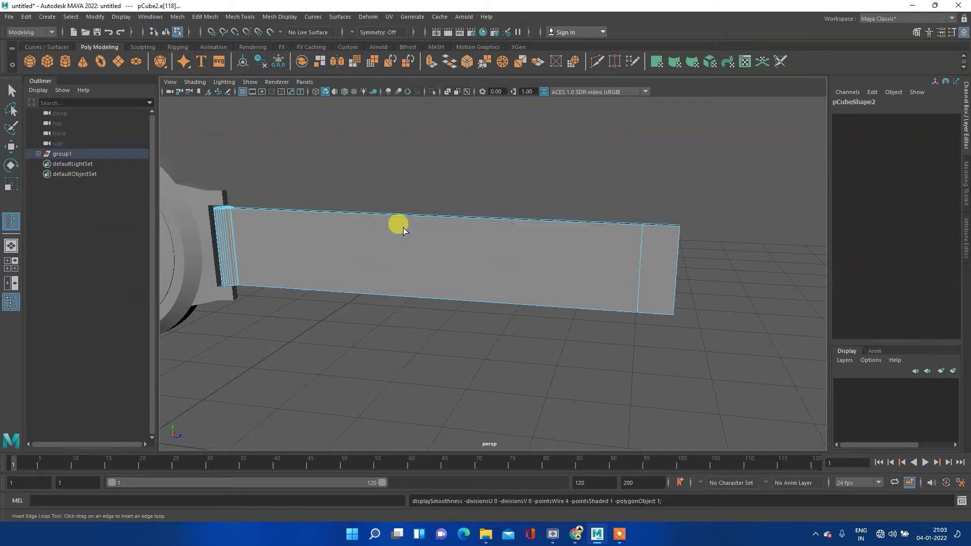
- Insert six edge loops along the strap's length, then restore the smooth preview
{"action": "left_click_drag", "start_coordinate": [414, 217], "coordinate": [414, 217]}
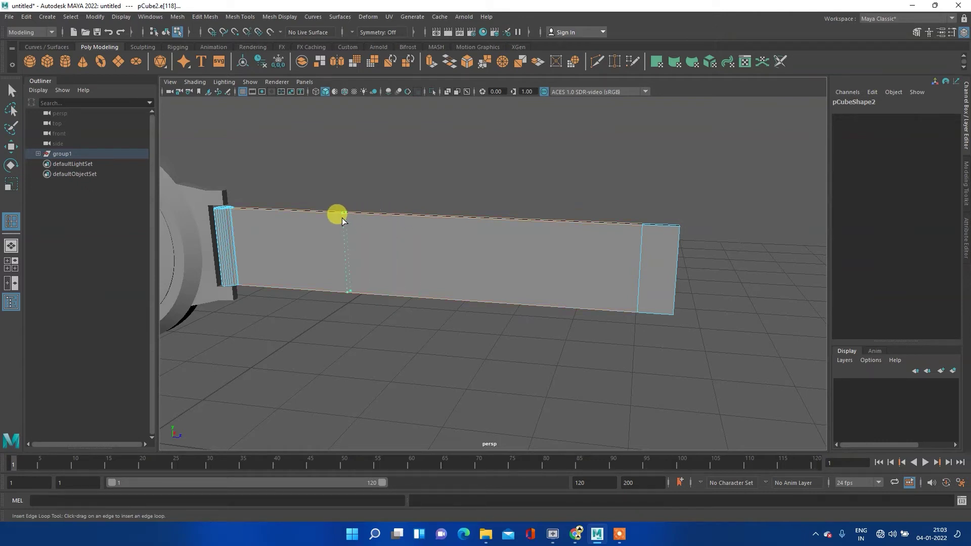
{"action": "left_click_drag", "start_coordinate": [342, 217], "coordinate": [342, 218]}
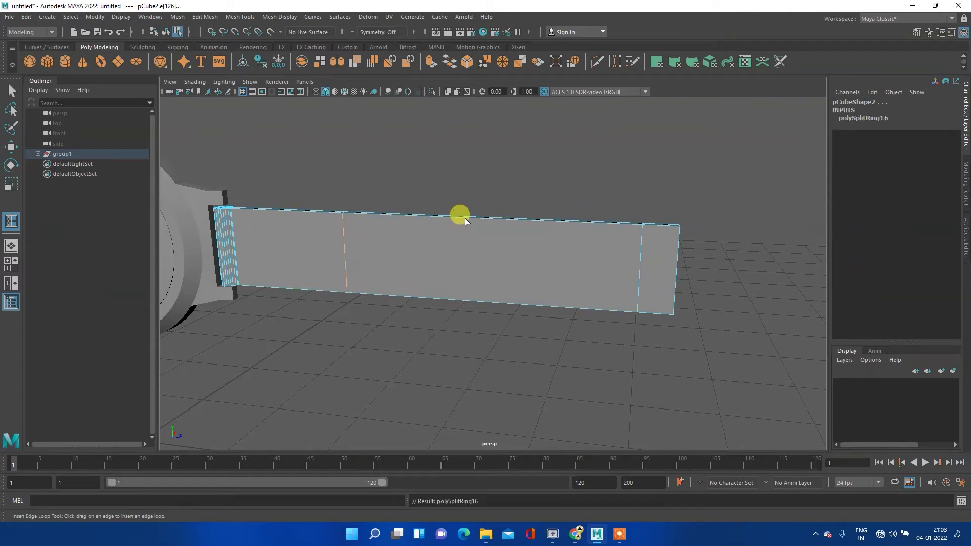
{"action": "left_click_drag", "start_coordinate": [465, 217], "coordinate": [464, 217]}
{"action": "left_click_drag", "start_coordinate": [402, 226], "coordinate": [402, 226]}
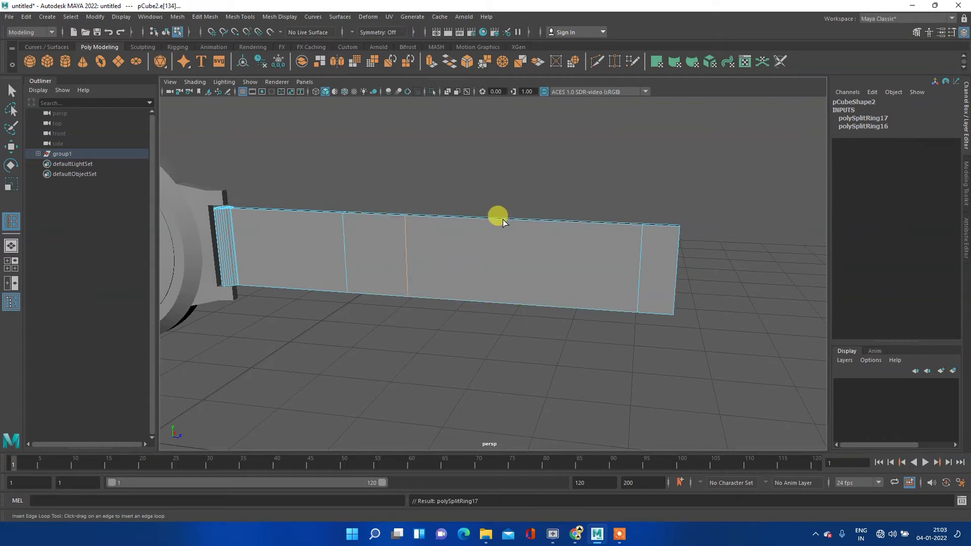
{"action": "left_click", "coordinate": [464, 219]}
{"action": "left_click_drag", "start_coordinate": [534, 220], "coordinate": [523, 225]}
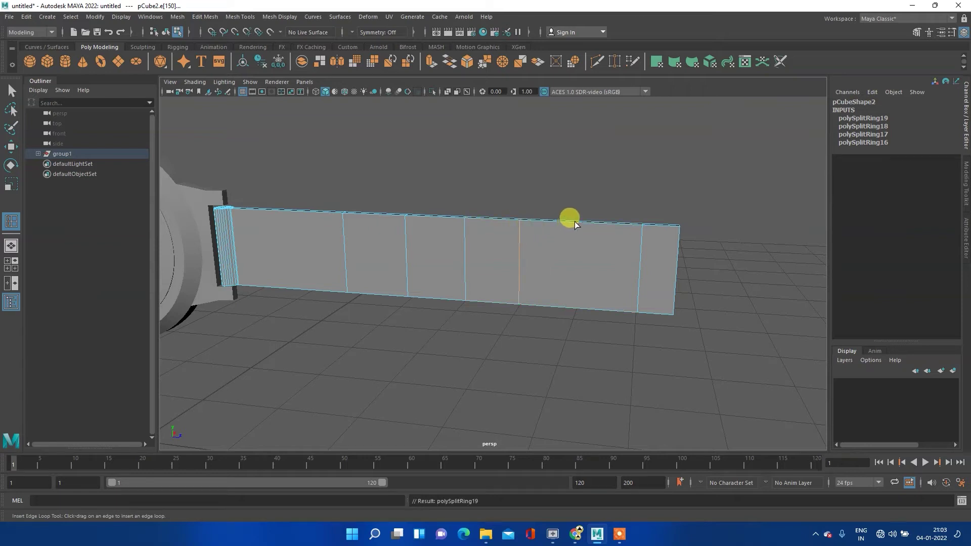
{"action": "left_click_drag", "start_coordinate": [575, 222], "coordinate": [575, 227]}
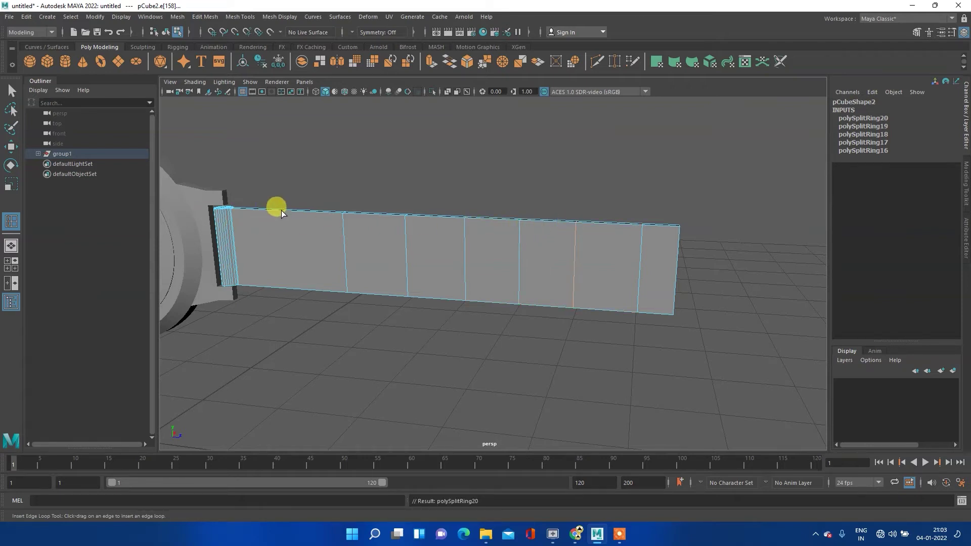
{"action": "left_click", "coordinate": [281, 215]}
{"action": "right_click_drag", "start_coordinate": [320, 219], "coordinate": [365, 208]}
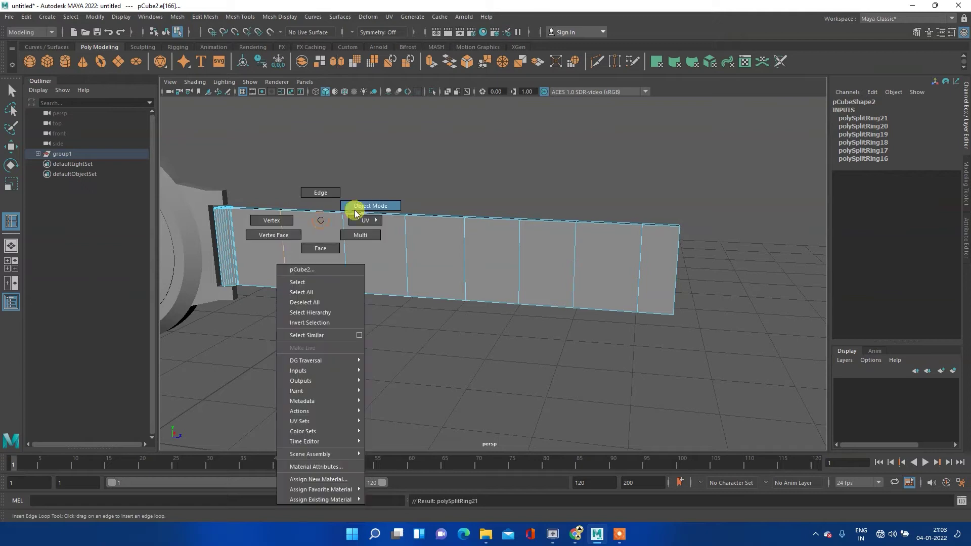
{"action": "left_click", "coordinate": [363, 235]}
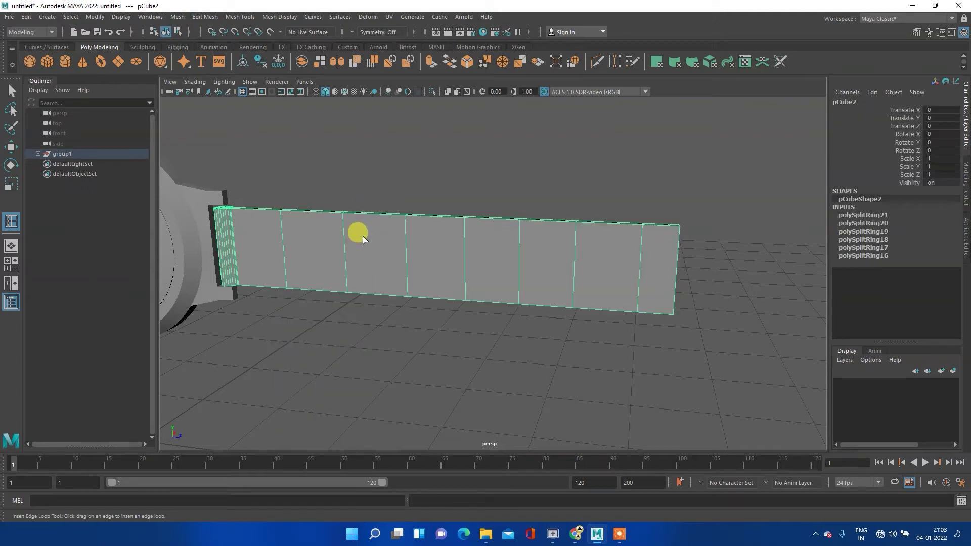
{"action": "key", "text": "3"}
{"action": "left_click_drag", "start_coordinate": [278, 249], "coordinate": [590, 235], "text": "alt"}
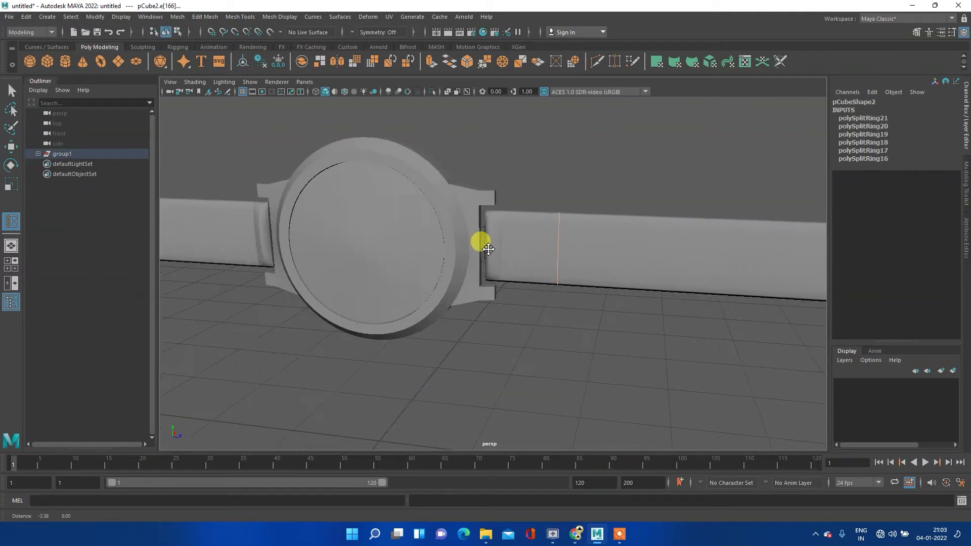
- Select the buckle-side strap pCube4 in object mode with smooth preview off
{"action": "mouse_move", "coordinate": [450, 232]}
{"action": "left_mouse_down", "text": "alt"}
{"action": "mouse_move", "coordinate": [488, 210]}
{"action": "mouse_move", "coordinate": [459, 211]}
{"action": "left_mouse_up", "text": "alt"}
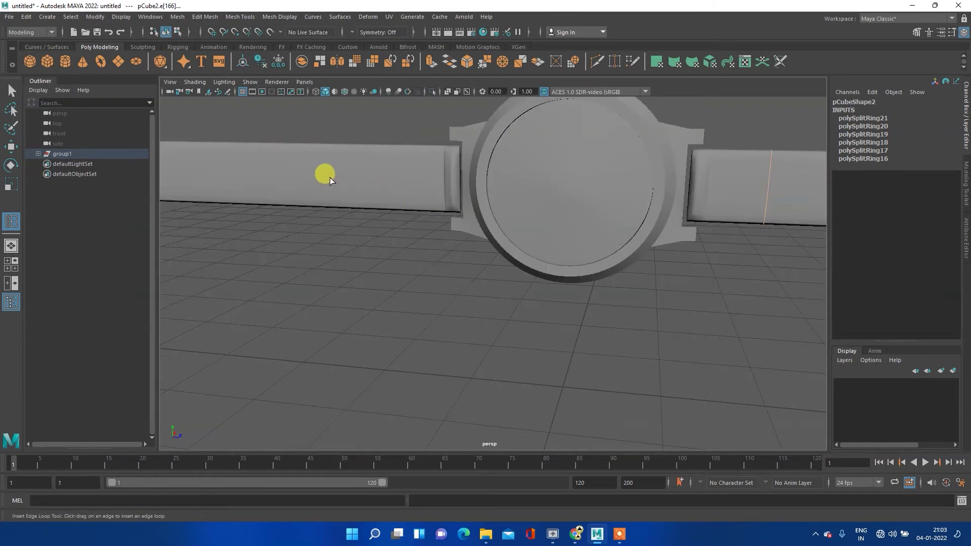
{"action": "left_click_drag", "start_coordinate": [330, 177], "coordinate": [490, 211], "text": "alt"}
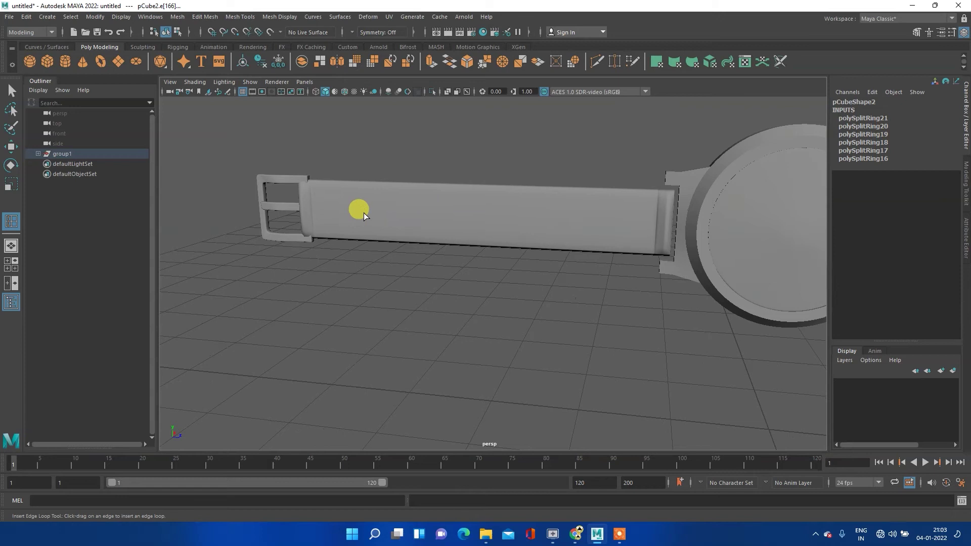
{"action": "key", "text": "w"}
{"action": "left_click", "coordinate": [387, 208]}
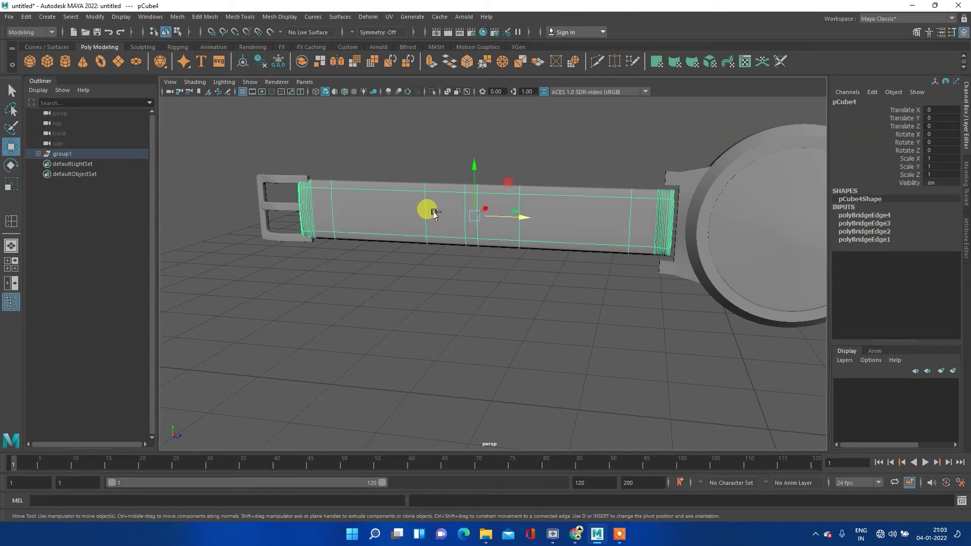
{"action": "scroll", "coordinate": [433, 213], "scroll_direction": "up", "scroll_amount": 2}
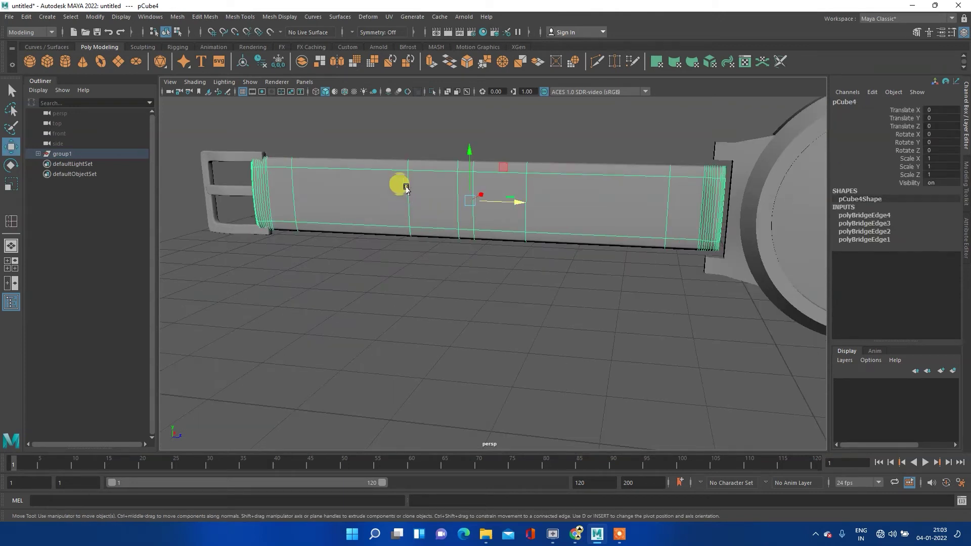
{"action": "right_click_drag", "start_coordinate": [394, 176], "coordinate": [354, 191], "text": "shift"}
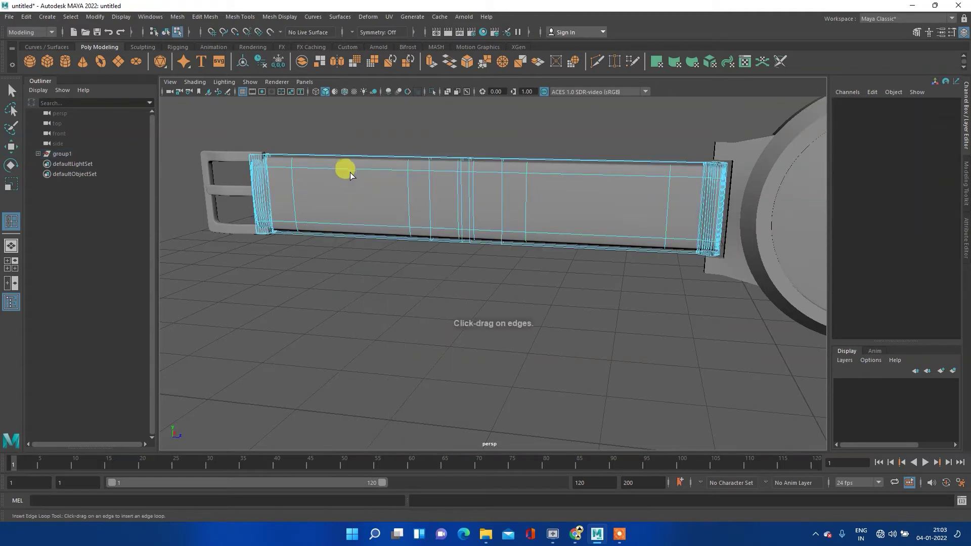
{"action": "left_click", "coordinate": [351, 176]}
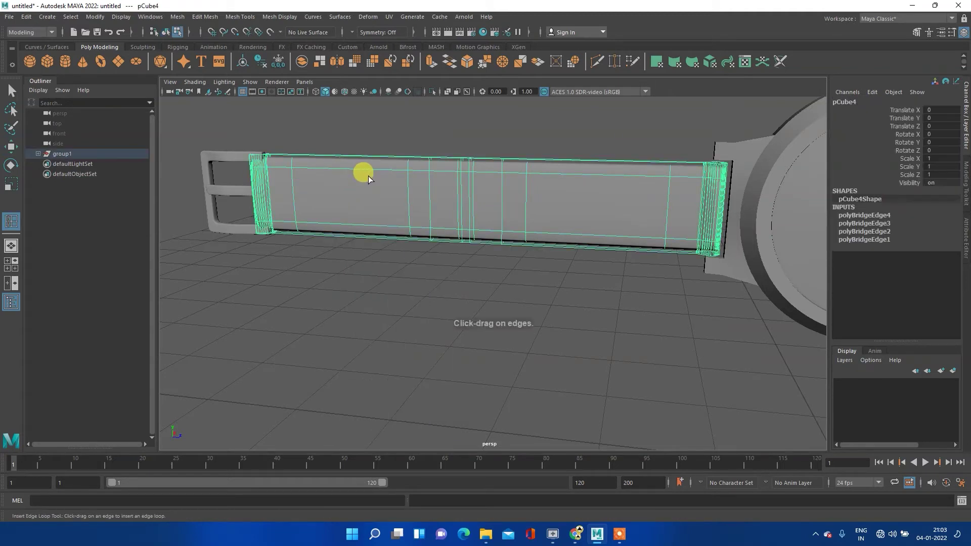
{"action": "right_click_drag", "start_coordinate": [369, 176], "coordinate": [407, 163]}
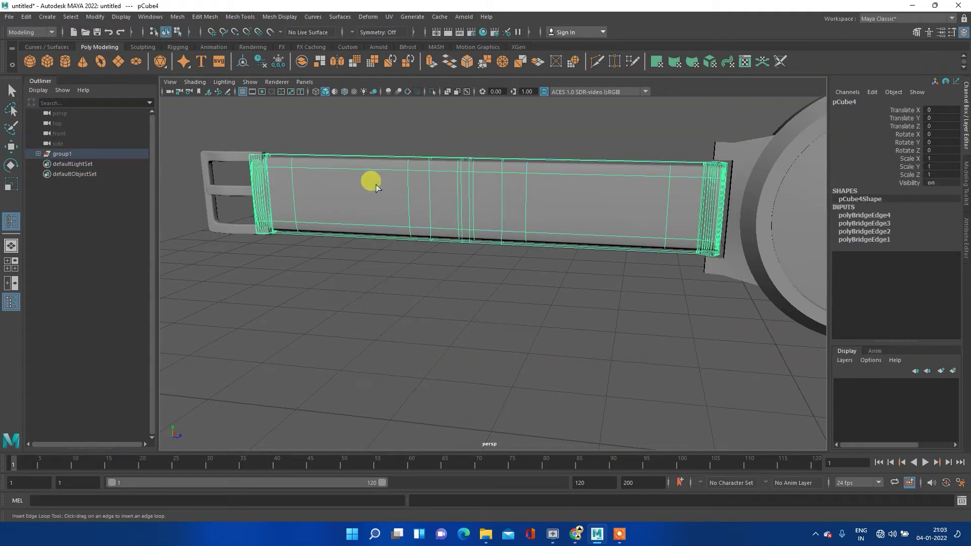
{"action": "key", "text": "w"}
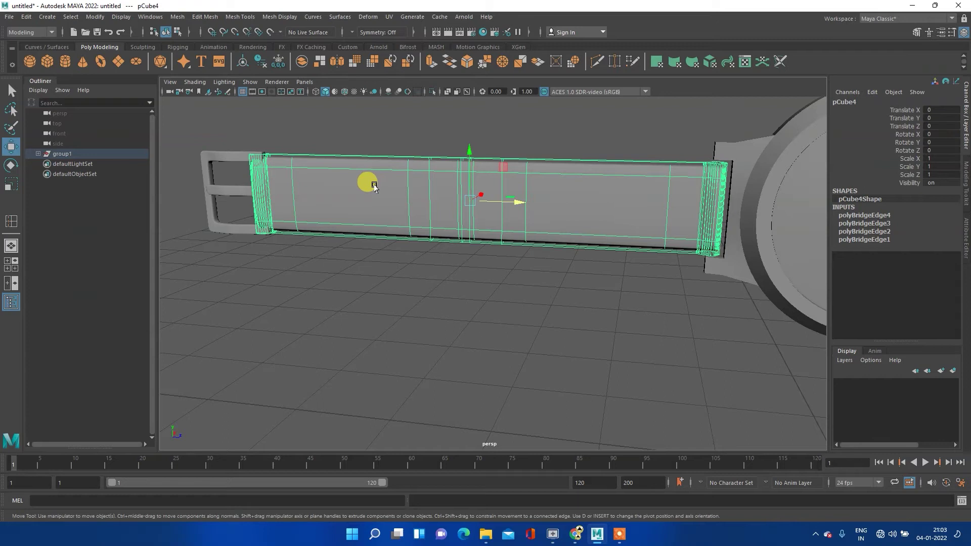
{"action": "key", "text": "1"}
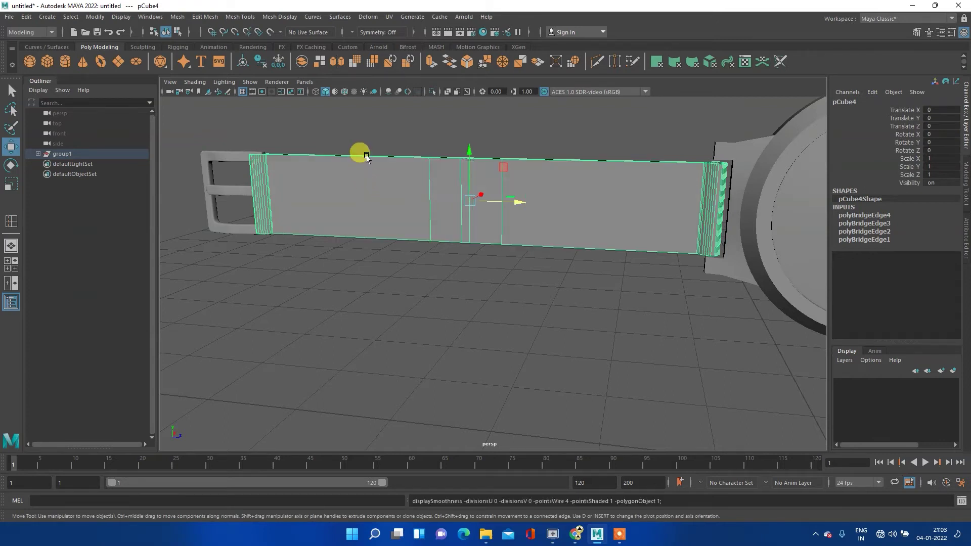
- Insert four edge loops across pCube4, including one near the case end
{"action": "right_click", "coordinate": [368, 157], "text": "shift"}
{"action": "left_click", "coordinate": [306, 170]}
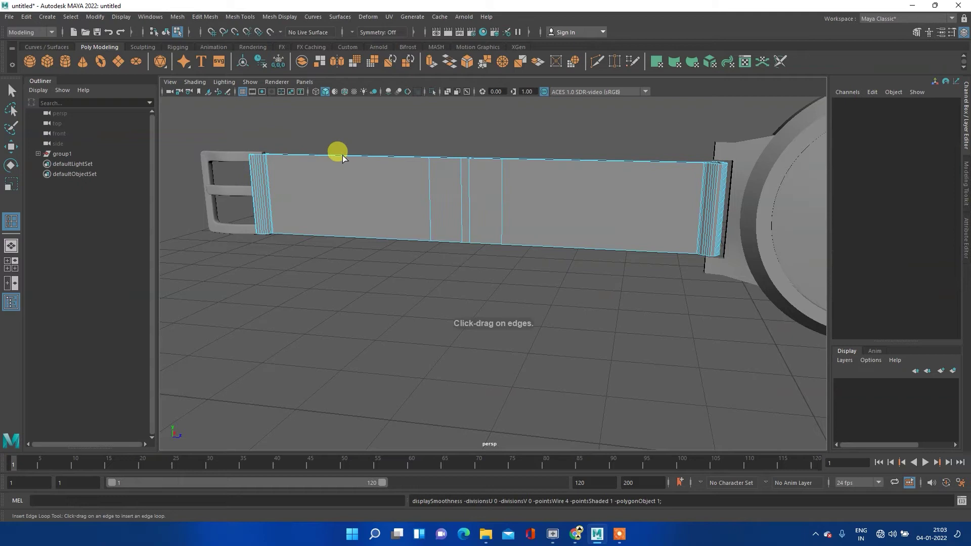
{"action": "left_click_drag", "start_coordinate": [342, 155], "coordinate": [313, 158]}
{"action": "left_click_drag", "start_coordinate": [384, 156], "coordinate": [371, 157]}
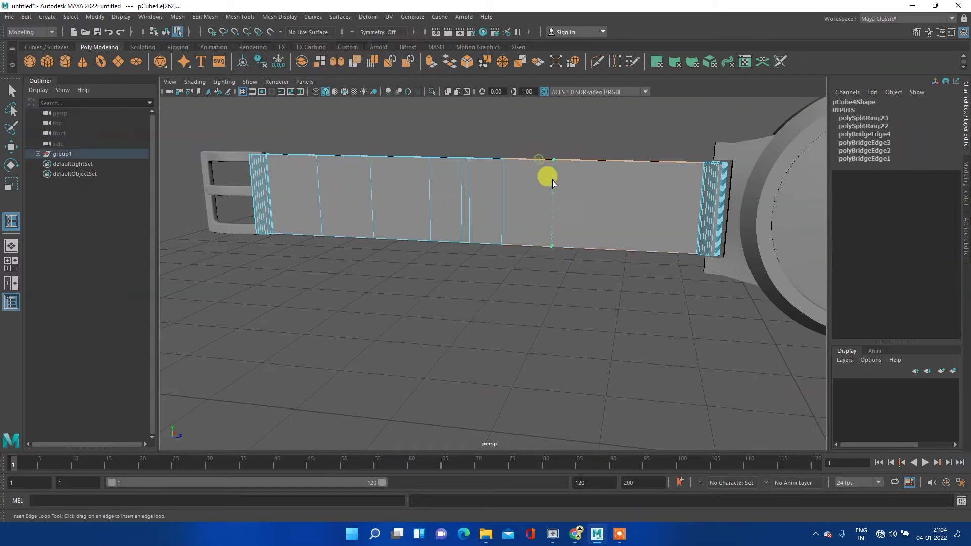
{"action": "left_click_drag", "start_coordinate": [554, 160], "coordinate": [561, 161]}
{"action": "left_click_drag", "start_coordinate": [620, 163], "coordinate": [650, 197]}
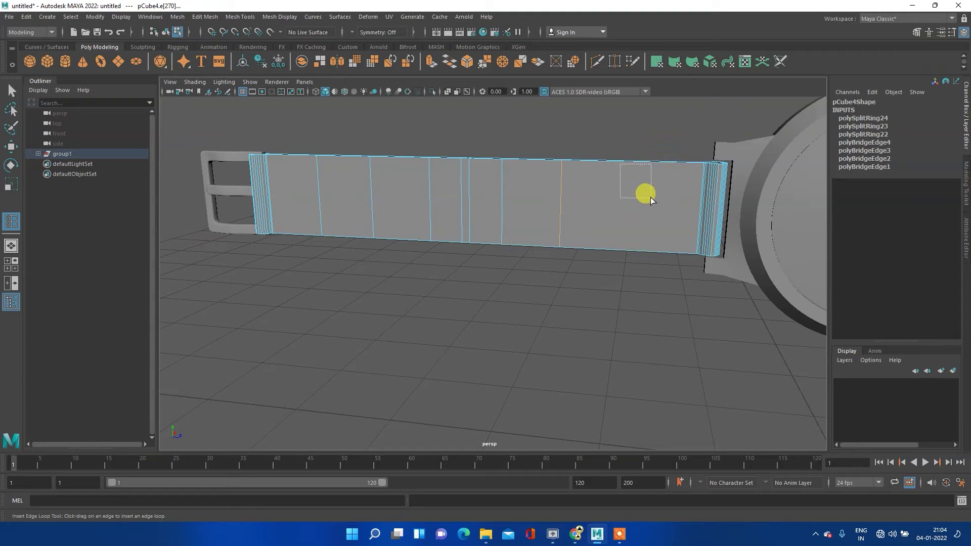
{"action": "key", "text": "F8"}
{"action": "right_click", "coordinate": [623, 160]}
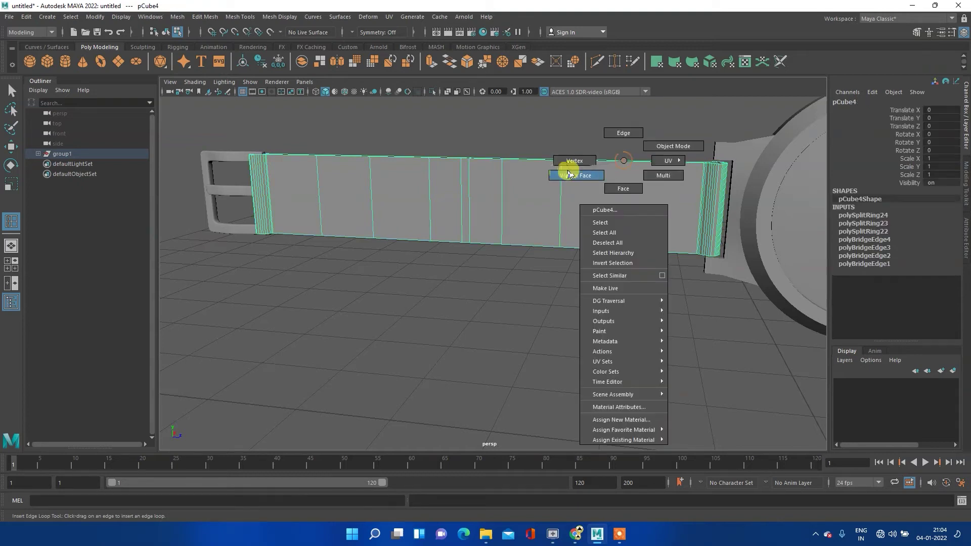
{"action": "right_click_drag", "start_coordinate": [572, 175], "coordinate": [503, 194], "text": "shift"}
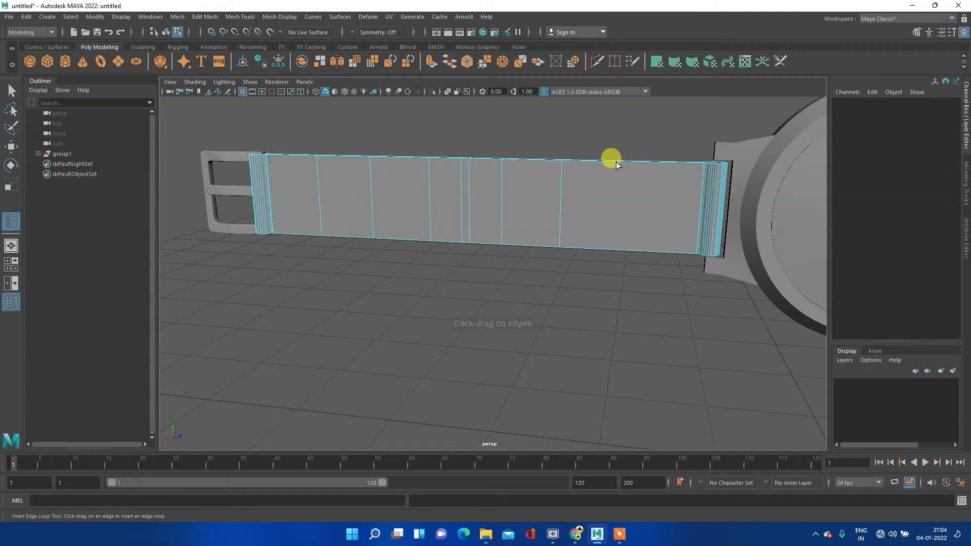
{"action": "left_click_drag", "start_coordinate": [616, 161], "coordinate": [616, 165]}
{"action": "left_click", "coordinate": [631, 169]}
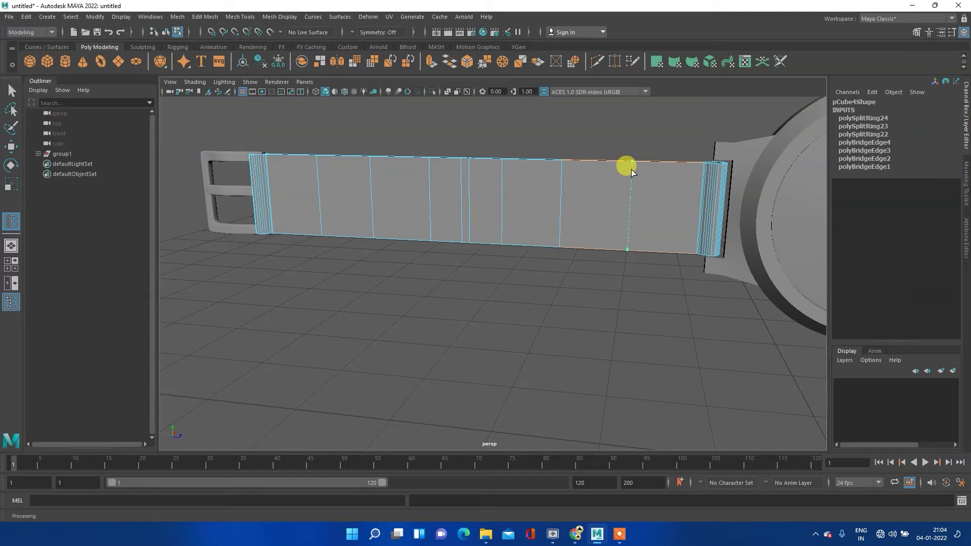
{"action": "scroll", "coordinate": [574, 181], "scroll_direction": "down", "scroll_amount": 5}
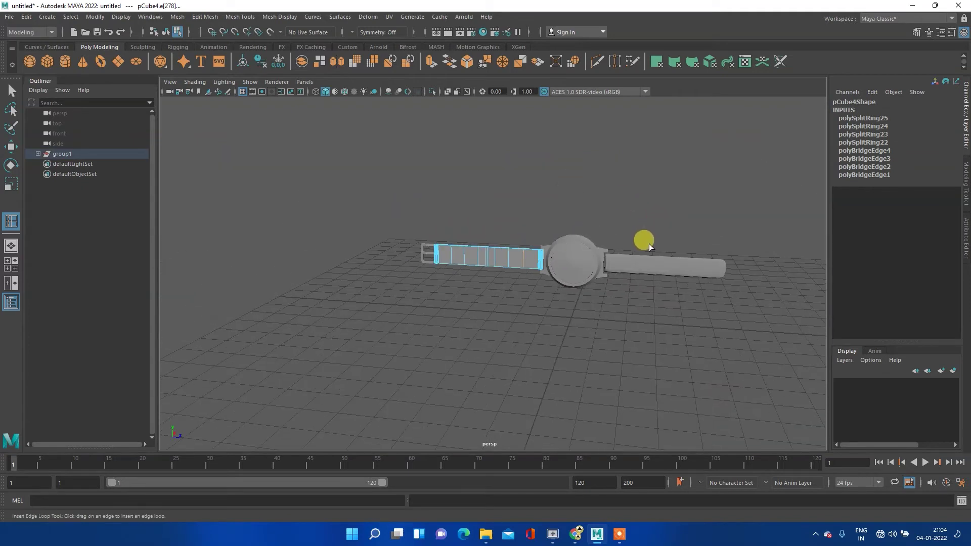
- Leave component mode and select the other strap pCube2, orbiting to see it side-on
{"action": "middle_click_drag", "start_coordinate": [648, 244], "coordinate": [498, 206], "text": "alt"}
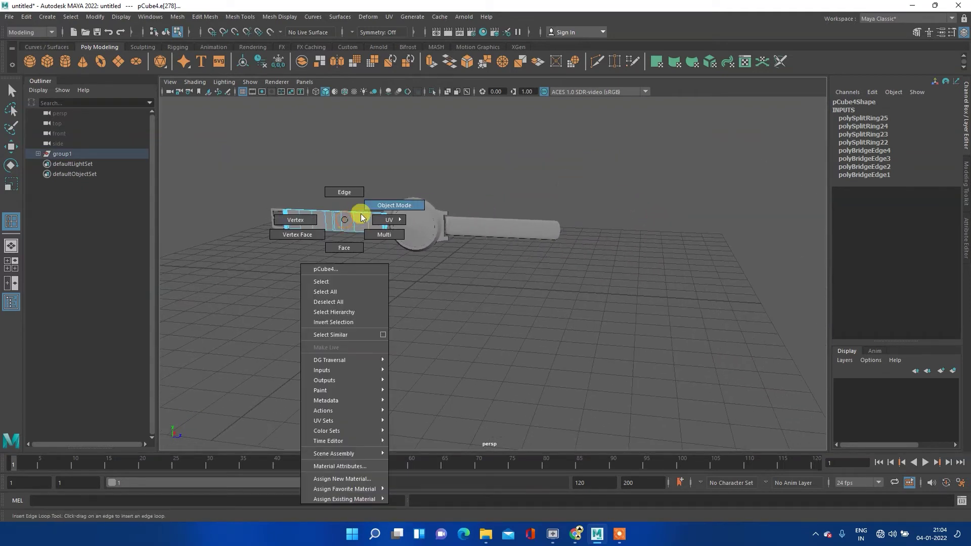
{"action": "right_click_drag", "start_coordinate": [344, 223], "coordinate": [397, 206]}
{"action": "left_click", "coordinate": [417, 270]}
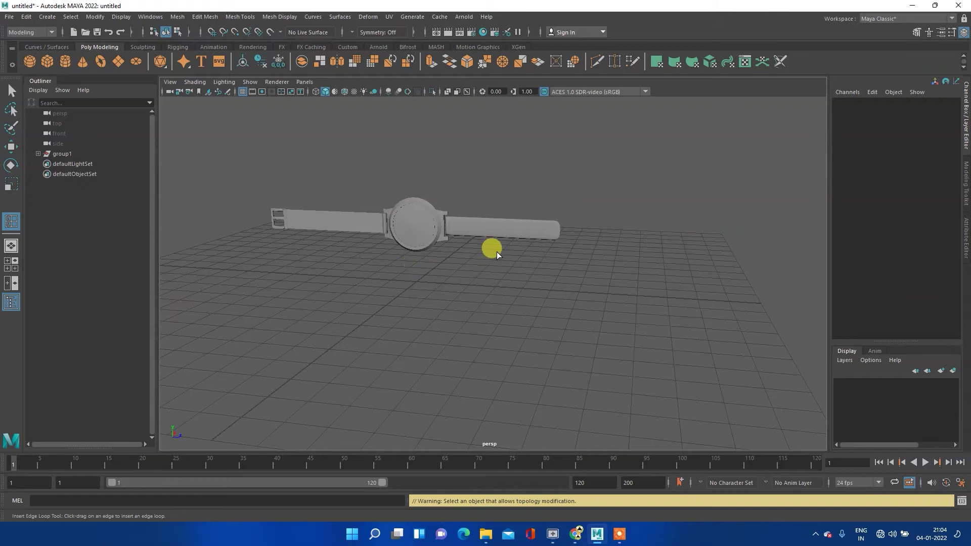
{"action": "mouse_move", "coordinate": [497, 252]}
{"action": "left_mouse_down", "text": "alt"}
{"action": "mouse_move", "coordinate": [651, 228]}
{"action": "mouse_move", "coordinate": [466, 226]}
{"action": "mouse_move", "coordinate": [548, 206]}
{"action": "mouse_move", "coordinate": [430, 219]}
{"action": "mouse_move", "coordinate": [536, 232]}
{"action": "mouse_move", "coordinate": [545, 247]}
{"action": "mouse_move", "coordinate": [505, 238]}
{"action": "mouse_move", "coordinate": [540, 234]}
{"action": "mouse_move", "coordinate": [481, 249]}
{"action": "left_mouse_up", "text": "alt"}
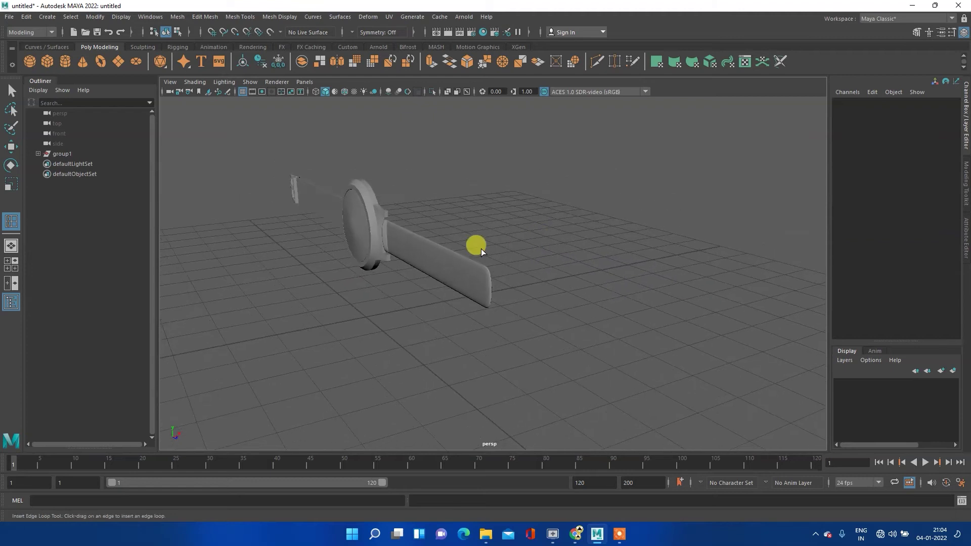
{"action": "left_click", "coordinate": [414, 249]}
{"action": "mouse_move", "coordinate": [550, 251]}
{"action": "left_mouse_down", "text": "alt"}
{"action": "mouse_move", "coordinate": [451, 267]}
{"action": "mouse_move", "coordinate": [514, 250]}
{"action": "mouse_move", "coordinate": [394, 256]}
{"action": "mouse_move", "coordinate": [448, 272]}
{"action": "mouse_move", "coordinate": [474, 262]}
{"action": "left_mouse_up", "text": "alt"}
{"action": "right_click_drag", "start_coordinate": [396, 262], "coordinate": [366, 259]}
{"action": "mouse_move", "coordinate": [458, 292]}
{"action": "left_mouse_down", "text": "alt"}
{"action": "mouse_move", "coordinate": [384, 318]}
{"action": "mouse_move", "coordinate": [405, 323]}
{"action": "left_mouse_up", "text": "alt"}
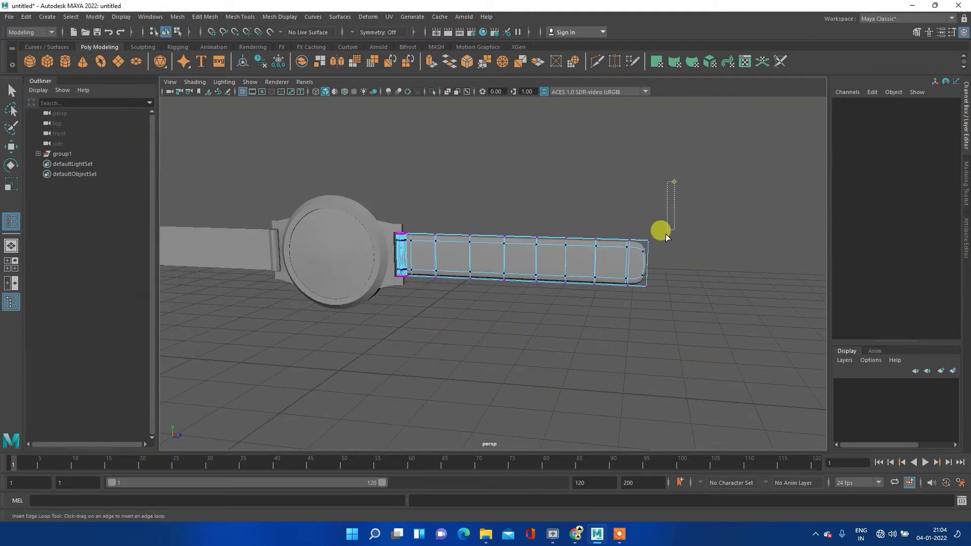
- Switch pCube2 to vertex mode and marquee-select the vertices at its free end
{"action": "left_click_drag", "start_coordinate": [633, 305], "coordinate": [618, 302]}
{"action": "key", "text": "F8"}
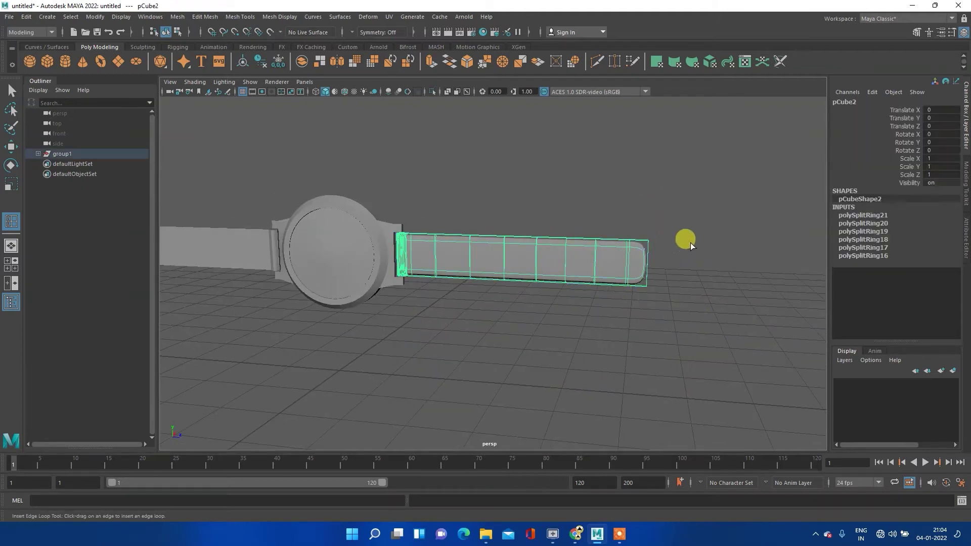
{"action": "right_click_drag", "start_coordinate": [582, 242], "coordinate": [533, 237]}
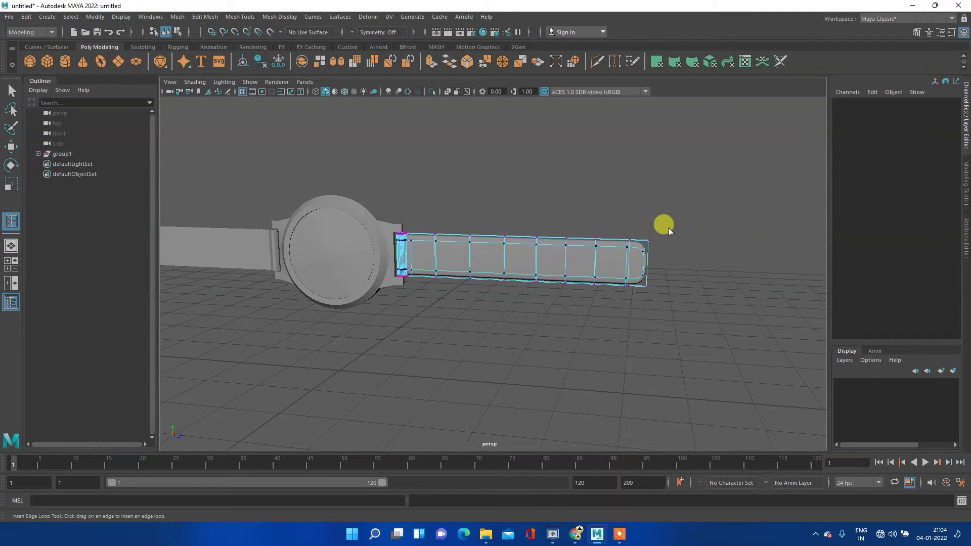
{"action": "key", "text": "w"}
{"action": "left_click_drag", "start_coordinate": [669, 219], "coordinate": [614, 295]}
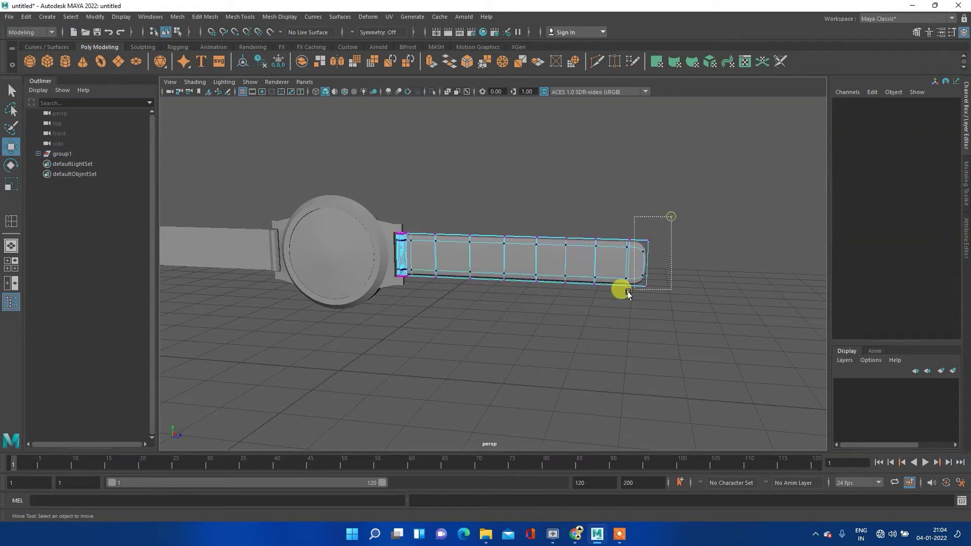
- Undo the stray vertex move, reselect the outer strap vertices and slide them outward along X
{"action": "mouse_move", "coordinate": [699, 263]}
{"action": "left_mouse_down", "text": "alt"}
{"action": "mouse_move", "coordinate": [314, 304]}
{"action": "mouse_move", "coordinate": [493, 284]}
{"action": "mouse_move", "coordinate": [207, 283]}
{"action": "mouse_move", "coordinate": [415, 288]}
{"action": "mouse_move", "coordinate": [494, 277]}
{"action": "left_mouse_up", "text": "alt"}
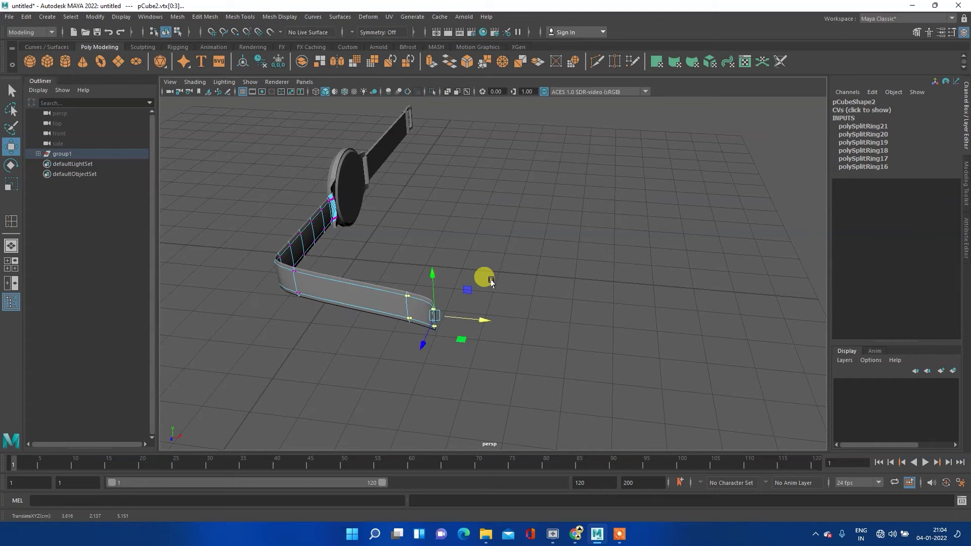
{"action": "key", "text": "ctrl+z"}
{"action": "mouse_move", "coordinate": [402, 290]}
{"action": "left_mouse_down", "text": "alt"}
{"action": "mouse_move", "coordinate": [336, 310]}
{"action": "mouse_move", "coordinate": [393, 289]}
{"action": "left_mouse_up", "text": "alt"}
{"action": "mouse_move", "coordinate": [700, 156]}
{"action": "left_mouse_down"}
{"action": "mouse_move", "coordinate": [658, 210]}
{"action": "mouse_move", "coordinate": [409, 291]}
{"action": "mouse_move", "coordinate": [420, 294]}
{"action": "left_mouse_up"}
{"action": "left_click_drag", "start_coordinate": [581, 277], "coordinate": [527, 277], "text": "alt"}
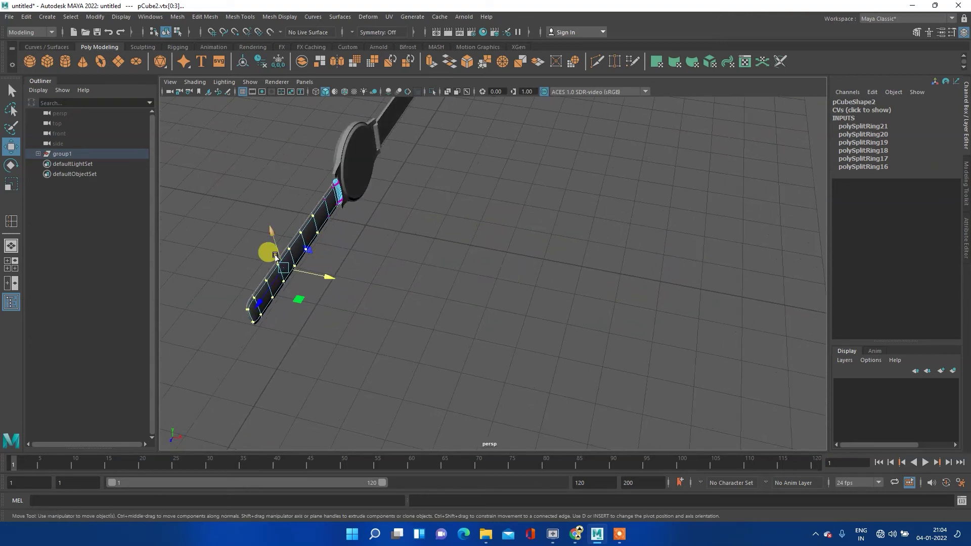
{"action": "left_click_drag", "start_coordinate": [312, 272], "coordinate": [333, 271]}
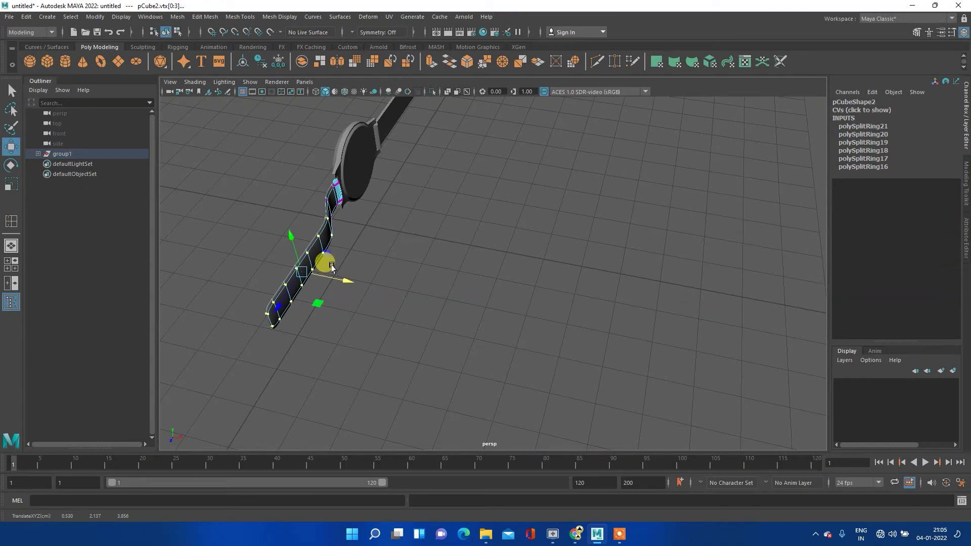
- Rotate the strap-end vertices upright and shift them sideways, then return to object mode and deselect
{"action": "key", "text": "e"}
{"action": "left_click_drag", "start_coordinate": [333, 292], "coordinate": [344, 289]}
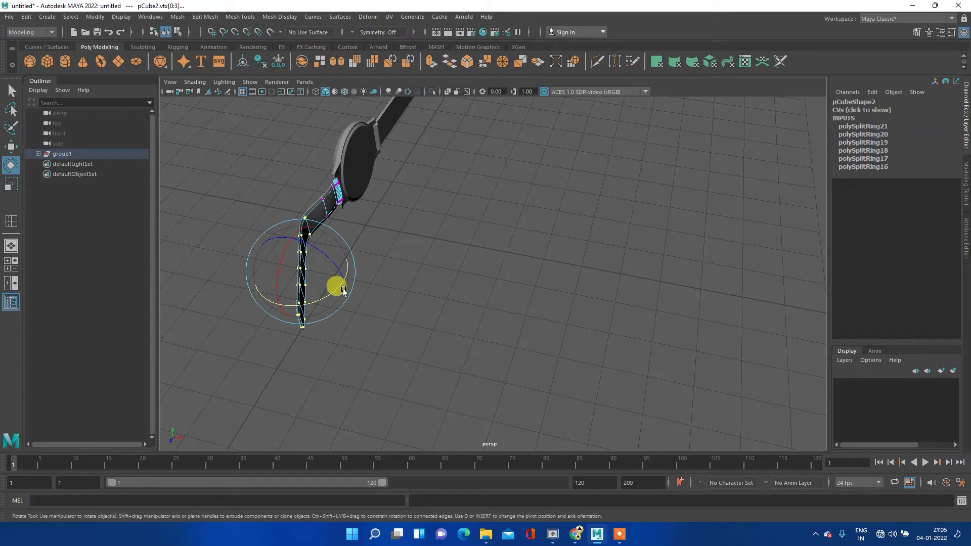
{"action": "key", "text": "w"}
{"action": "left_click_drag", "start_coordinate": [340, 281], "coordinate": [364, 280]}
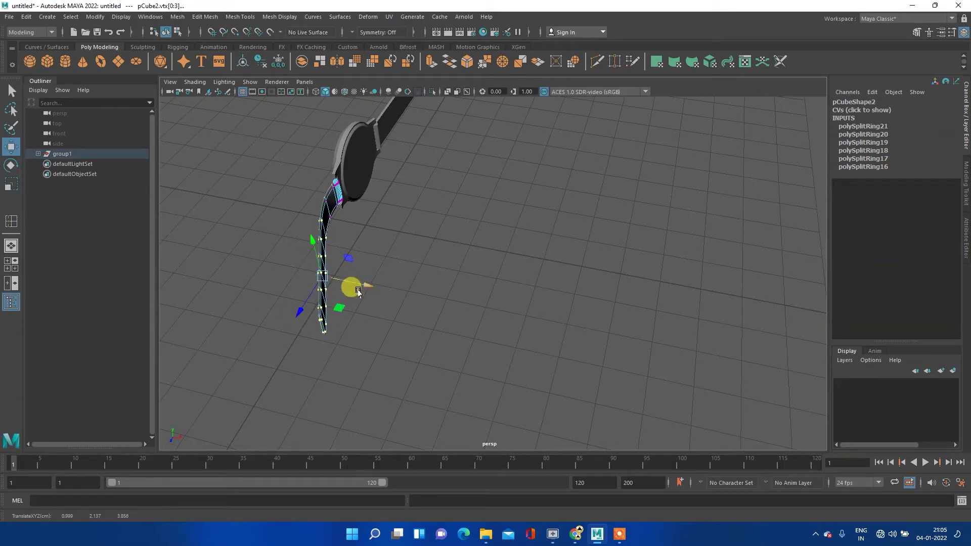
{"action": "mouse_move", "coordinate": [273, 319]}
{"action": "left_mouse_down", "text": "alt"}
{"action": "mouse_move", "coordinate": [399, 291]}
{"action": "mouse_move", "coordinate": [364, 291]}
{"action": "mouse_move", "coordinate": [433, 262]}
{"action": "mouse_move", "coordinate": [494, 256]}
{"action": "mouse_move", "coordinate": [493, 272]}
{"action": "mouse_move", "coordinate": [508, 275]}
{"action": "left_mouse_up", "text": "alt"}
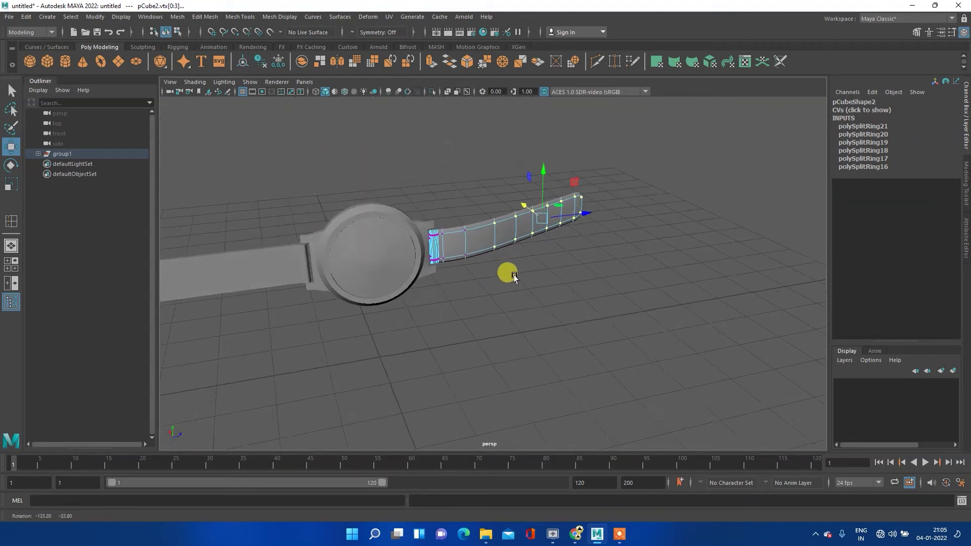
{"action": "right_click", "coordinate": [463, 242]}
{"action": "left_click", "coordinate": [506, 225]}
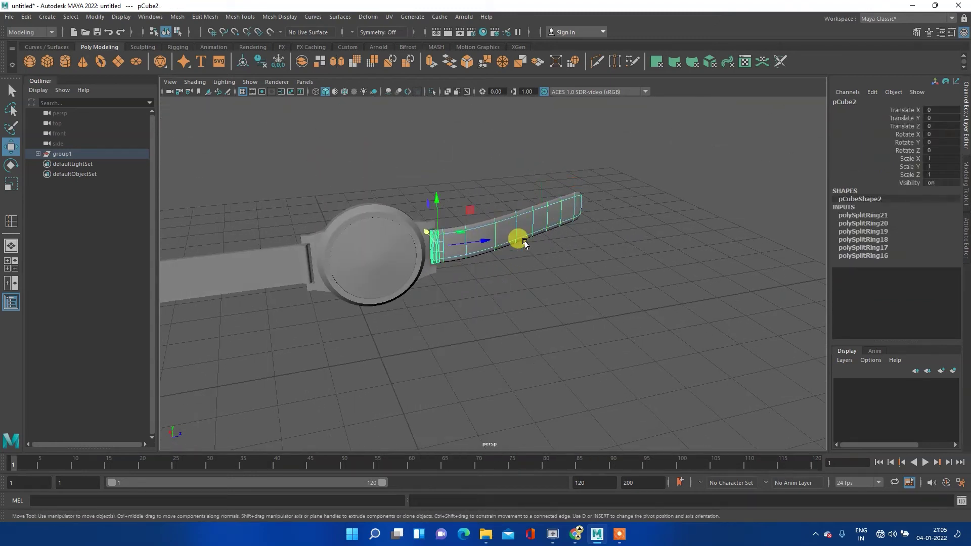
{"action": "left_click", "coordinate": [548, 286]}
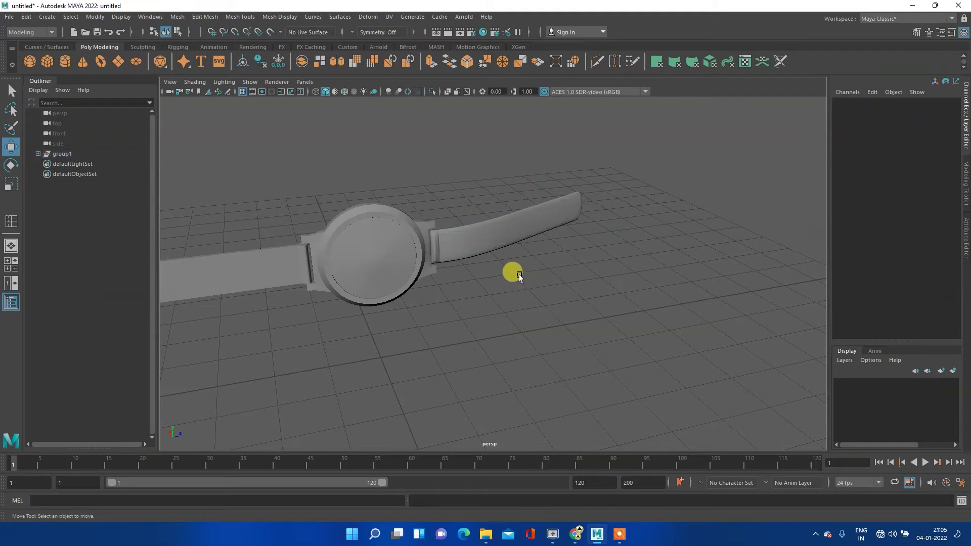
- Create a polygon cylinder and flatten it into a wide, thin disc
{"action": "left_click", "coordinate": [65, 60]}
{"action": "mouse_move", "coordinate": [463, 284]}
{"action": "left_mouse_down", "text": "alt"}
{"action": "mouse_move", "coordinate": [386, 286]}
{"action": "mouse_move", "coordinate": [450, 303]}
{"action": "left_mouse_up", "text": "alt"}
{"action": "key", "text": "e"}
{"action": "key", "text": "r"}
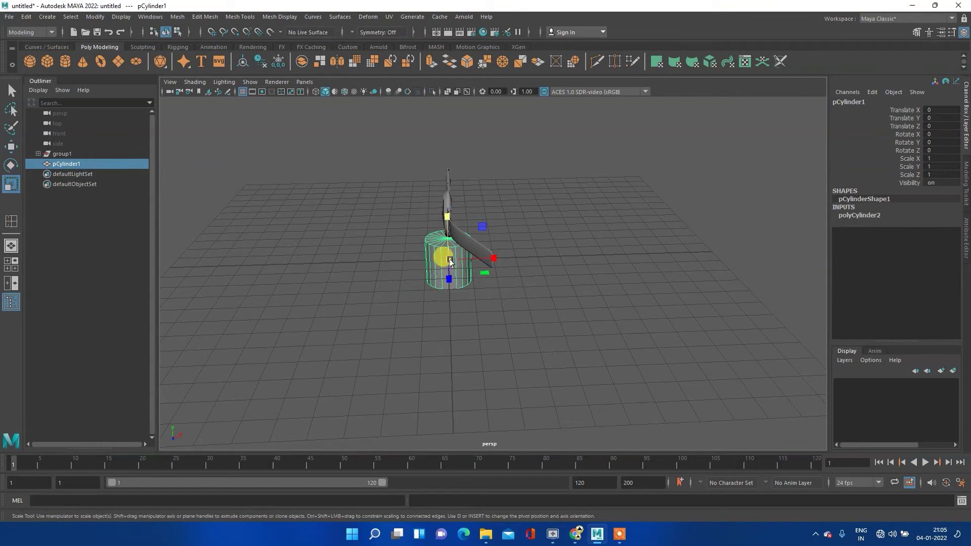
{"action": "mouse_move", "coordinate": [447, 258]}
{"action": "left_mouse_down"}
{"action": "mouse_move", "coordinate": [568, 288]}
{"action": "mouse_move", "coordinate": [512, 278]}
{"action": "left_mouse_up"}
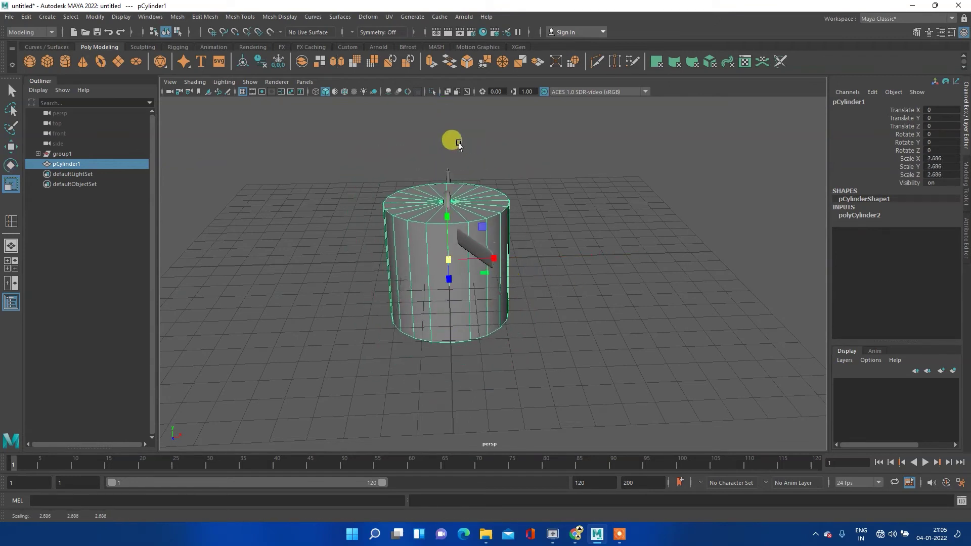
{"action": "left_click_drag", "start_coordinate": [444, 219], "coordinate": [449, 257]}
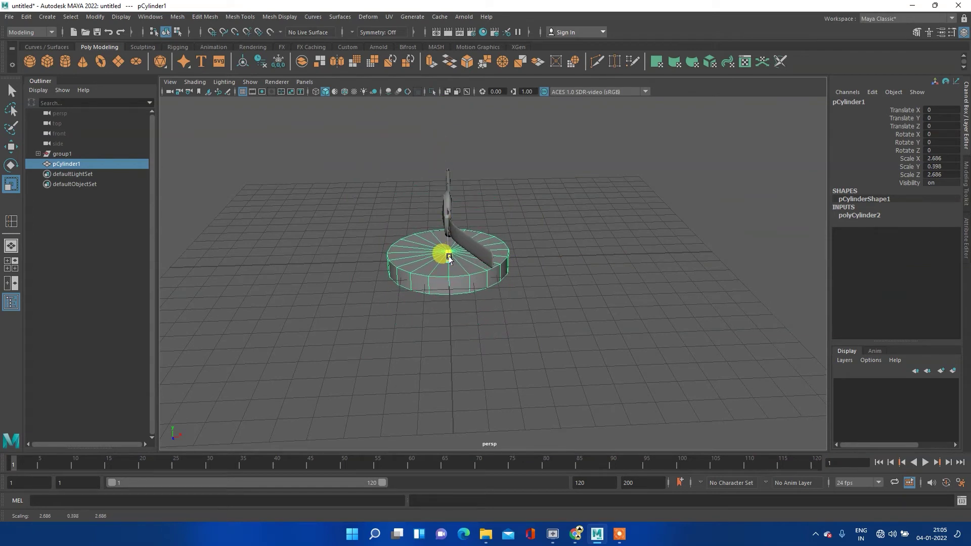
{"action": "mouse_move", "coordinate": [424, 270]}
{"action": "left_mouse_down", "text": "alt"}
{"action": "mouse_move", "coordinate": [465, 291]}
{"action": "mouse_move", "coordinate": [505, 278]}
{"action": "mouse_move", "coordinate": [589, 297]}
{"action": "mouse_move", "coordinate": [517, 300]}
{"action": "mouse_move", "coordinate": [477, 278]}
{"action": "left_mouse_up", "text": "alt"}
- Move the wrist cylinder to Translate Y 0.622 and X 1.81, scaling it to 3.143
{"action": "key", "text": "w"}
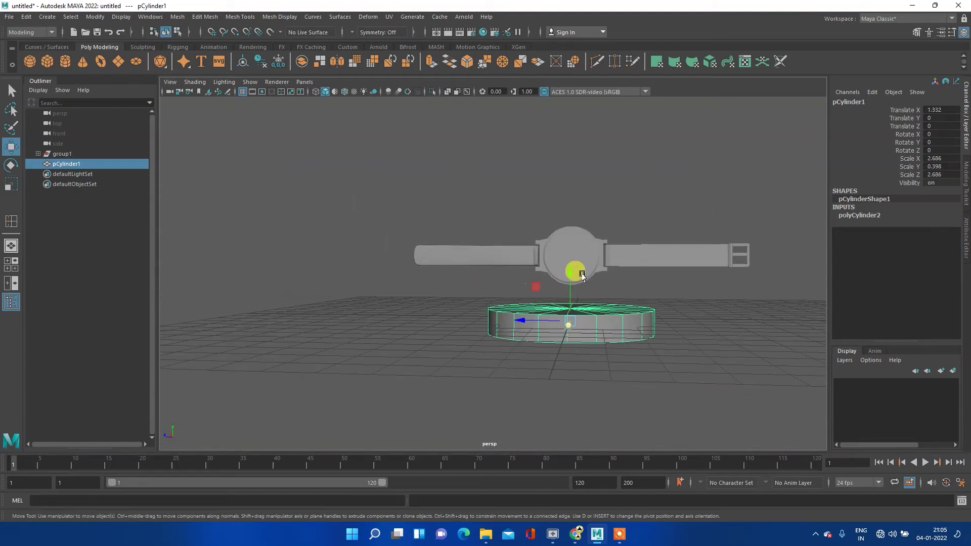
{"action": "mouse_move", "coordinate": [570, 270]}
{"action": "left_mouse_down"}
{"action": "mouse_move", "coordinate": [568, 254]}
{"action": "mouse_move", "coordinate": [542, 298]}
{"action": "mouse_move", "coordinate": [666, 290]}
{"action": "mouse_move", "coordinate": [611, 322]}
{"action": "left_mouse_up"}
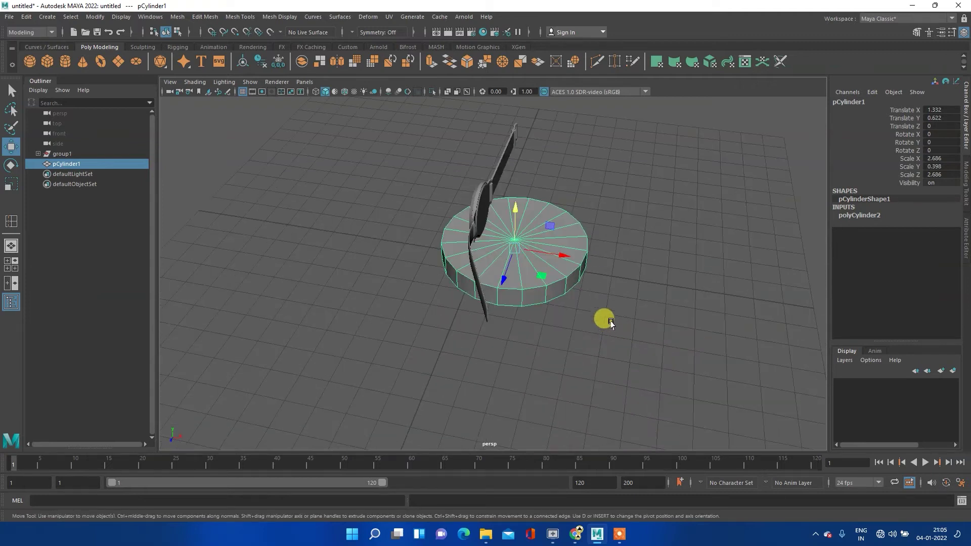
{"action": "mouse_move", "coordinate": [559, 243]}
{"action": "left_mouse_down"}
{"action": "mouse_move", "coordinate": [542, 249]}
{"action": "mouse_move", "coordinate": [566, 250]}
{"action": "mouse_move", "coordinate": [544, 274]}
{"action": "mouse_move", "coordinate": [570, 256]}
{"action": "mouse_move", "coordinate": [600, 254]}
{"action": "mouse_move", "coordinate": [598, 265]}
{"action": "mouse_move", "coordinate": [623, 271]}
{"action": "mouse_move", "coordinate": [646, 260]}
{"action": "mouse_move", "coordinate": [720, 291]}
{"action": "mouse_move", "coordinate": [784, 273]}
{"action": "mouse_move", "coordinate": [792, 281]}
{"action": "left_mouse_up"}
{"action": "key", "text": "e"}
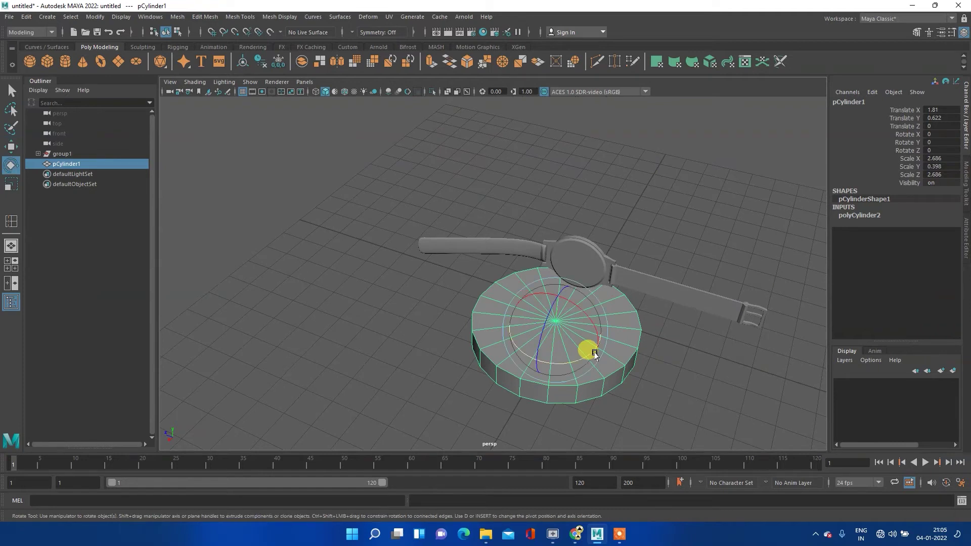
{"action": "key", "text": "r"}
{"action": "mouse_move", "coordinate": [556, 326]}
{"action": "left_mouse_down"}
{"action": "mouse_move", "coordinate": [626, 346]}
{"action": "mouse_move", "coordinate": [540, 283]}
{"action": "left_mouse_up"}
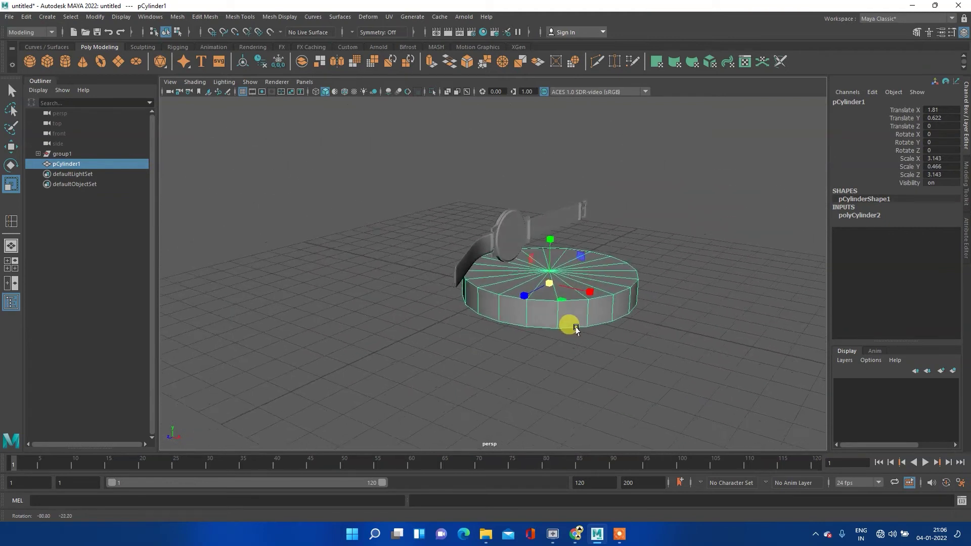
- Select the watch strap pCube2 and orbit around to view it
{"action": "right_click", "coordinate": [512, 222]}
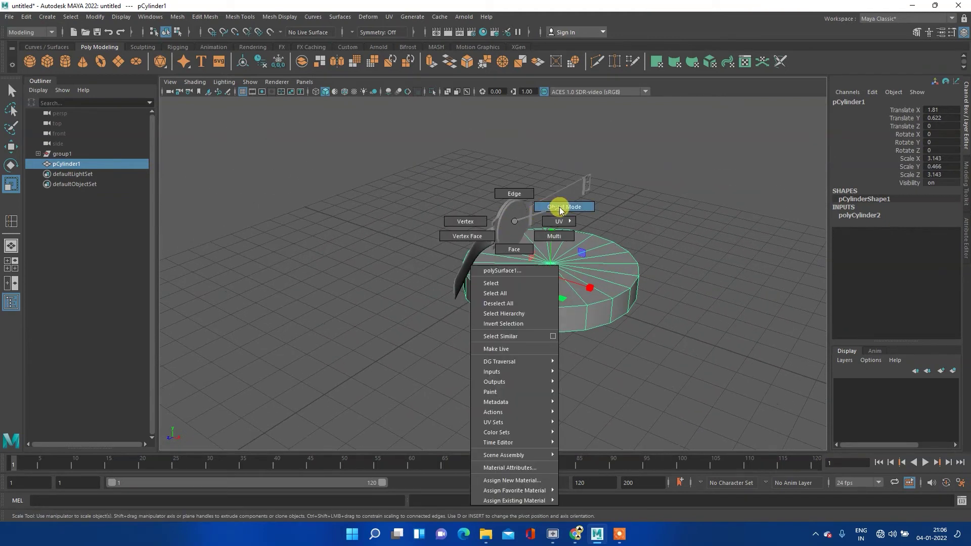
{"action": "left_click", "coordinate": [505, 242]}
{"action": "mouse_move", "coordinate": [487, 278]}
{"action": "left_mouse_down", "text": "alt"}
{"action": "mouse_move", "coordinate": [537, 263]}
{"action": "mouse_move", "coordinate": [488, 254]}
{"action": "left_mouse_up", "text": "alt"}
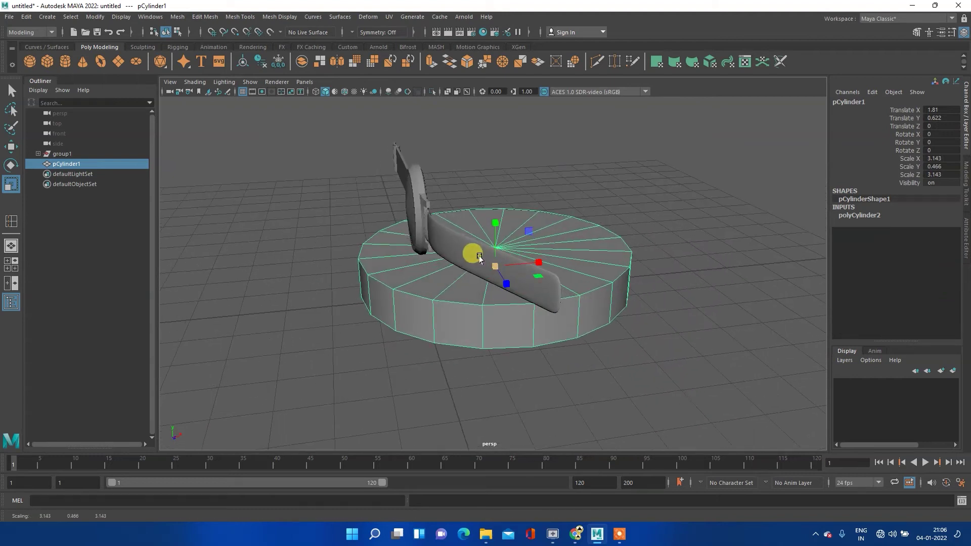
{"action": "left_click", "coordinate": [459, 266]}
{"action": "mouse_move", "coordinate": [560, 261]}
{"action": "left_mouse_down", "text": "alt"}
{"action": "mouse_move", "coordinate": [590, 279]}
{"action": "mouse_move", "coordinate": [527, 273]}
{"action": "mouse_move", "coordinate": [463, 247]}
{"action": "left_mouse_up", "text": "alt"}
{"action": "right_click", "coordinate": [455, 244]}
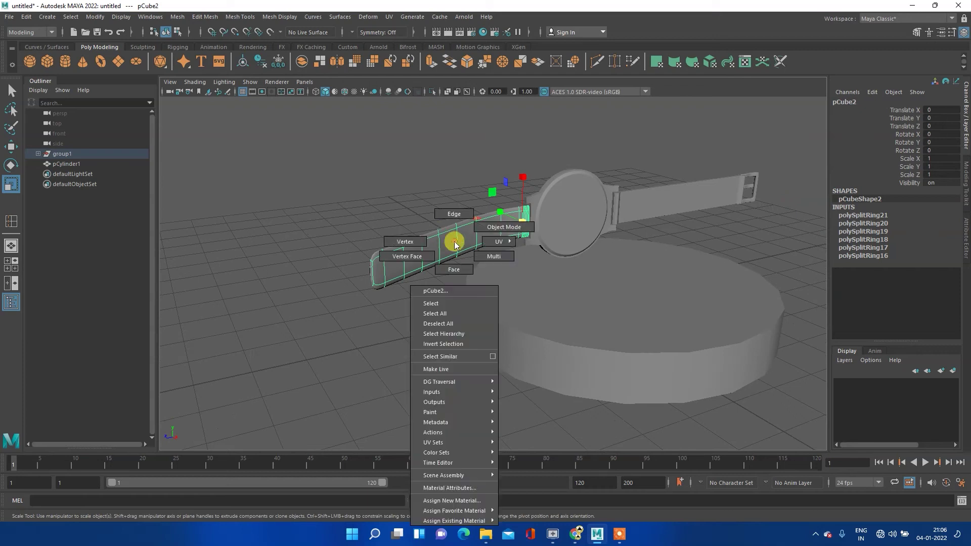
- Select the strap's end vertices and rotate and shift them down onto the cylinder
{"action": "left_click", "coordinate": [412, 241]}
{"action": "key", "text": "w"}
{"action": "mouse_move", "coordinate": [401, 234]}
{"action": "left_mouse_down"}
{"action": "mouse_move", "coordinate": [386, 271]}
{"action": "mouse_move", "coordinate": [471, 276]}
{"action": "mouse_move", "coordinate": [433, 303]}
{"action": "mouse_move", "coordinate": [485, 298]}
{"action": "mouse_move", "coordinate": [537, 310]}
{"action": "left_mouse_up"}
{"action": "key", "text": "e"}
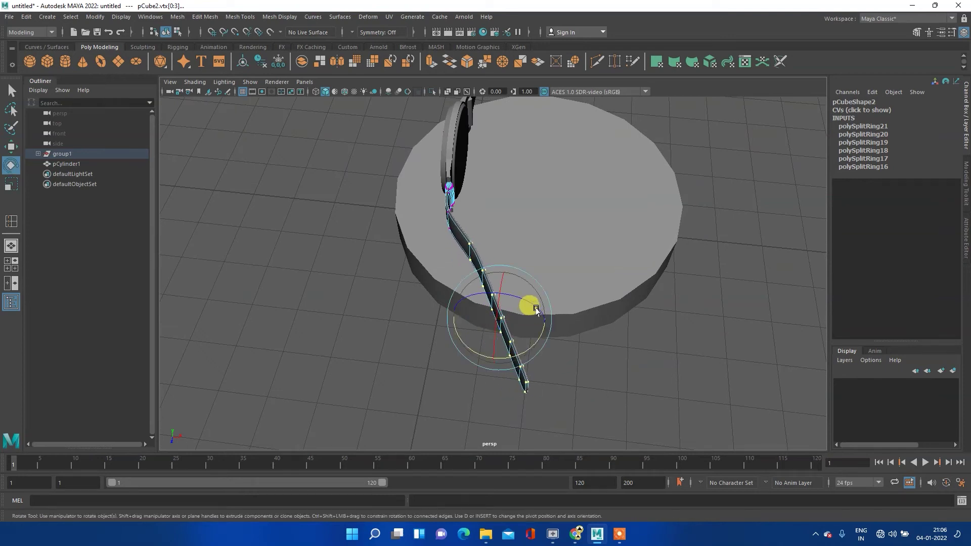
{"action": "left_click_drag", "start_coordinate": [538, 338], "coordinate": [544, 326]}
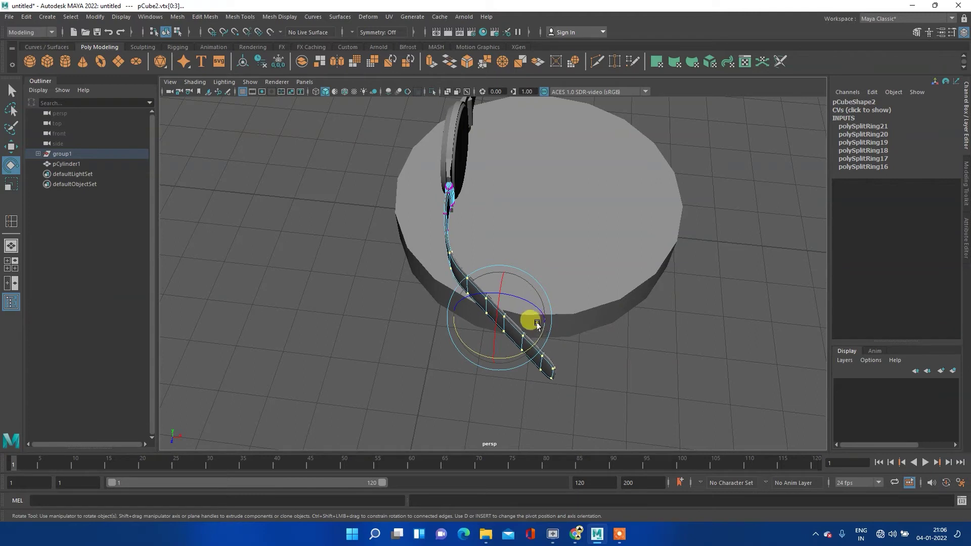
{"action": "key", "text": "w"}
{"action": "left_click_drag", "start_coordinate": [535, 323], "coordinate": [550, 322]}
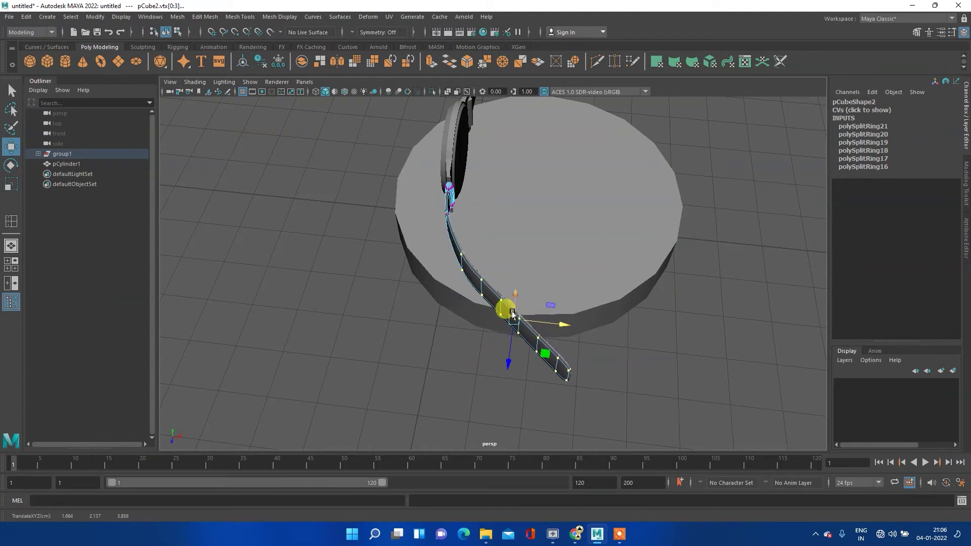
{"action": "mouse_move", "coordinate": [509, 345]}
{"action": "left_mouse_down"}
{"action": "mouse_move", "coordinate": [511, 324]}
{"action": "mouse_move", "coordinate": [491, 291]}
{"action": "left_mouse_up"}
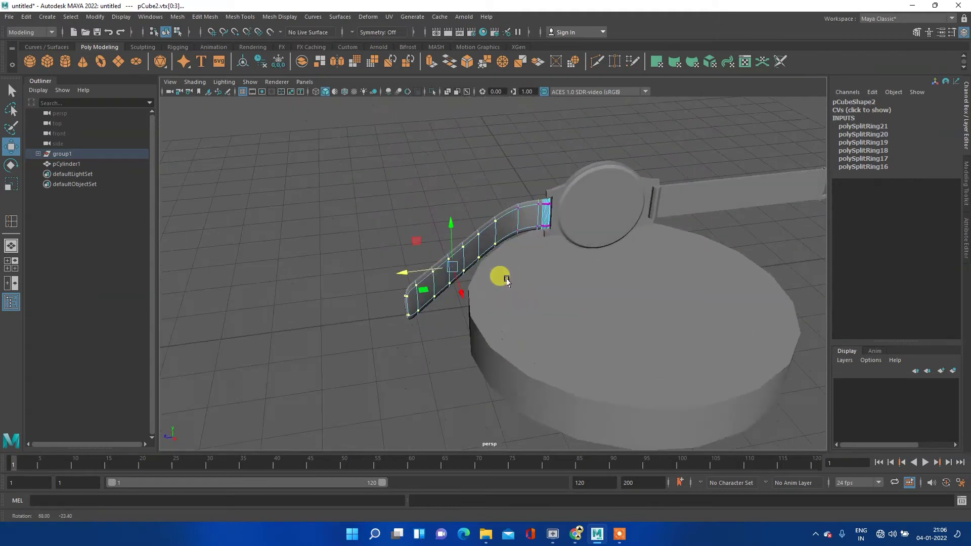
{"action": "left_click_drag", "start_coordinate": [391, 271], "coordinate": [411, 273]}
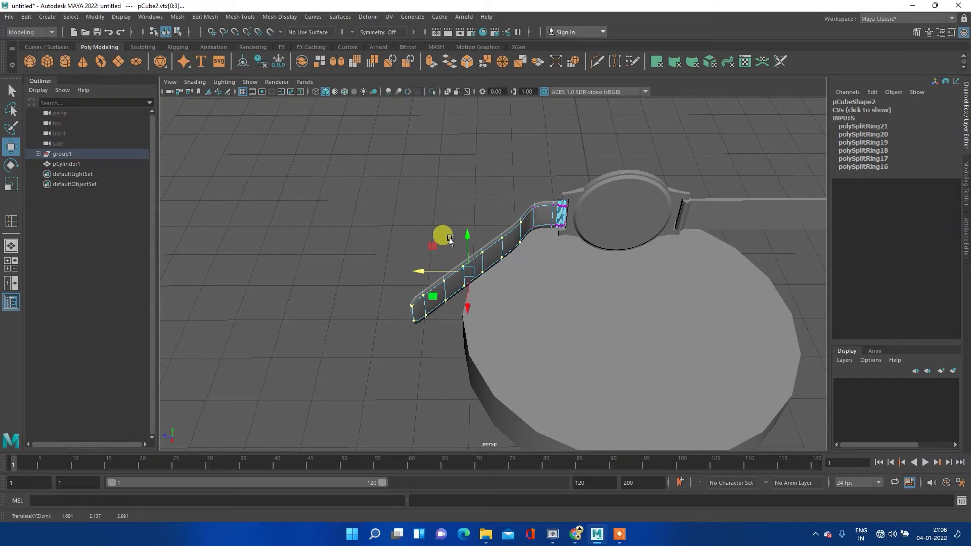
- Rotate the strap end to follow the cylinder, then select another group of strap vertices
{"action": "mouse_move", "coordinate": [416, 291]}
{"action": "left_mouse_down", "text": "alt"}
{"action": "mouse_move", "coordinate": [513, 296]}
{"action": "mouse_move", "coordinate": [539, 286]}
{"action": "left_mouse_up", "text": "alt"}
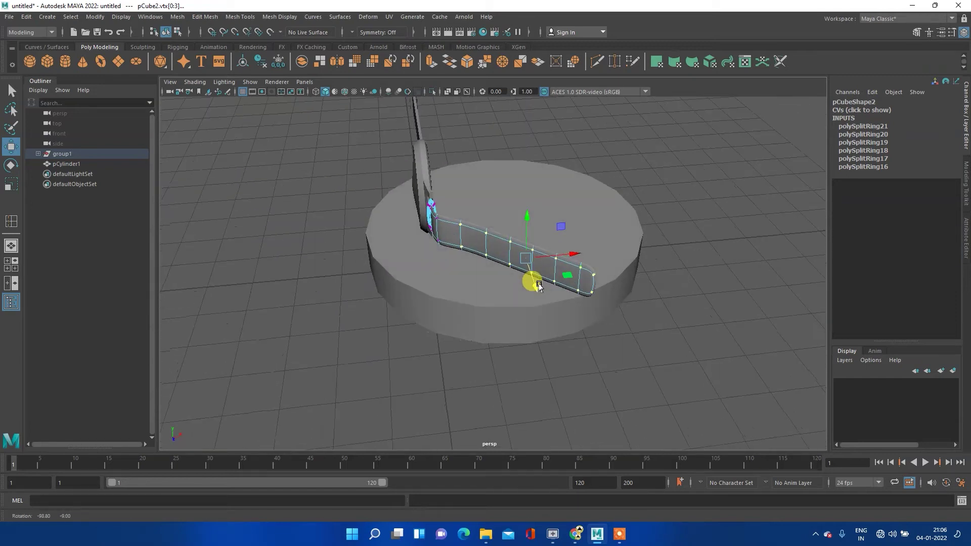
{"action": "key", "text": "e"}
{"action": "left_click_drag", "start_coordinate": [538, 287], "coordinate": [546, 282]}
{"action": "left_click_drag", "start_coordinate": [683, 159], "coordinate": [467, 327]}
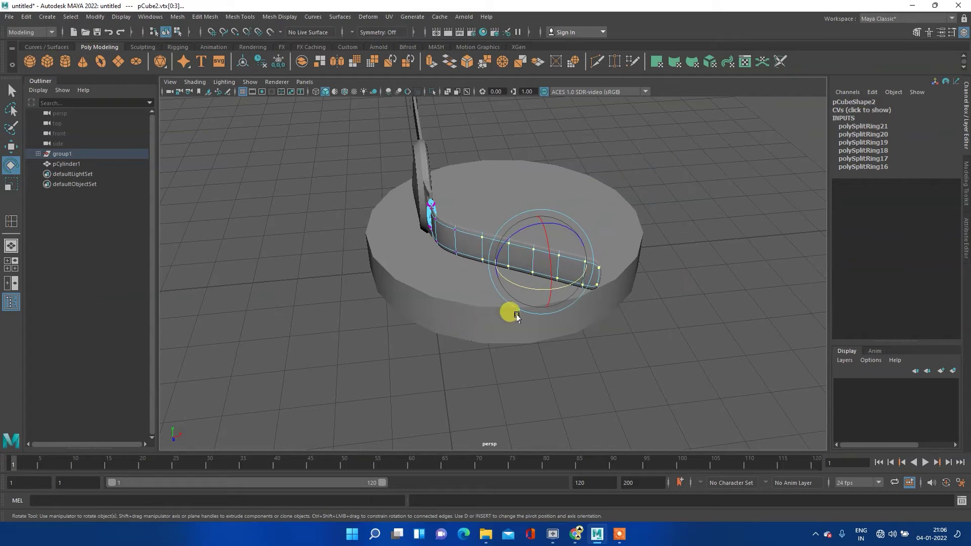
{"action": "key", "text": "space"}
{"action": "left_click_drag", "start_coordinate": [650, 287], "coordinate": [663, 284]}
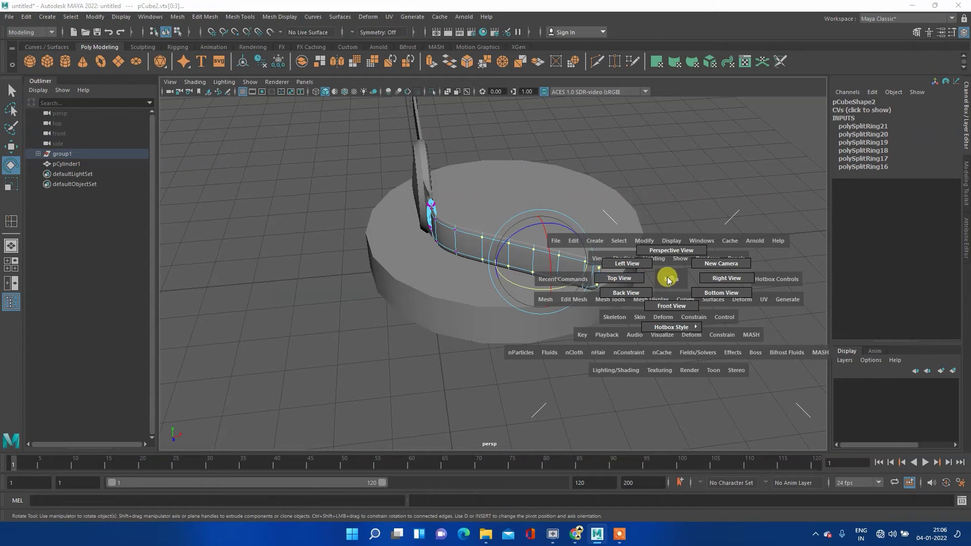
{"action": "left_click_drag", "start_coordinate": [678, 275], "coordinate": [568, 329], "text": "alt"}
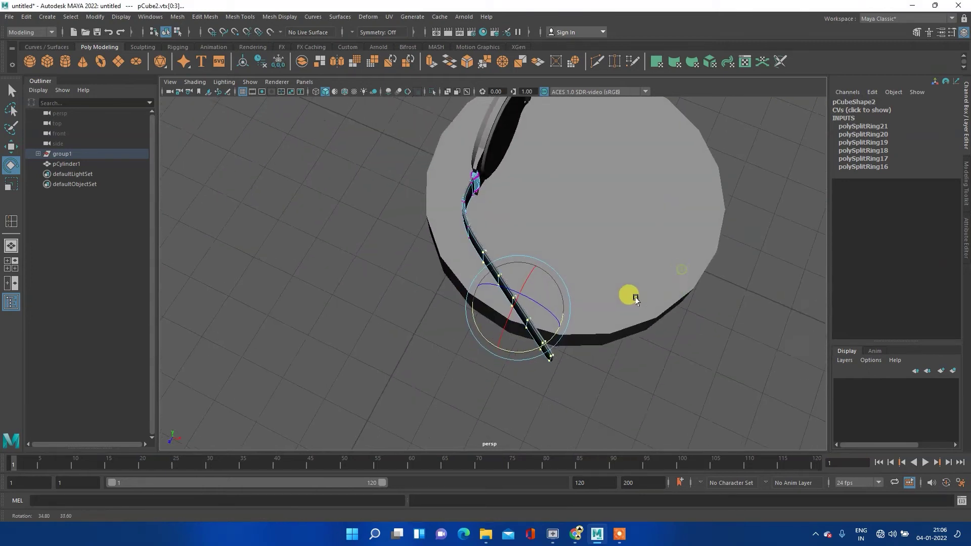
- Rotate the strap end rightward and move its vertices up and right
{"action": "left_click_drag", "start_coordinate": [517, 351], "coordinate": [541, 338]}
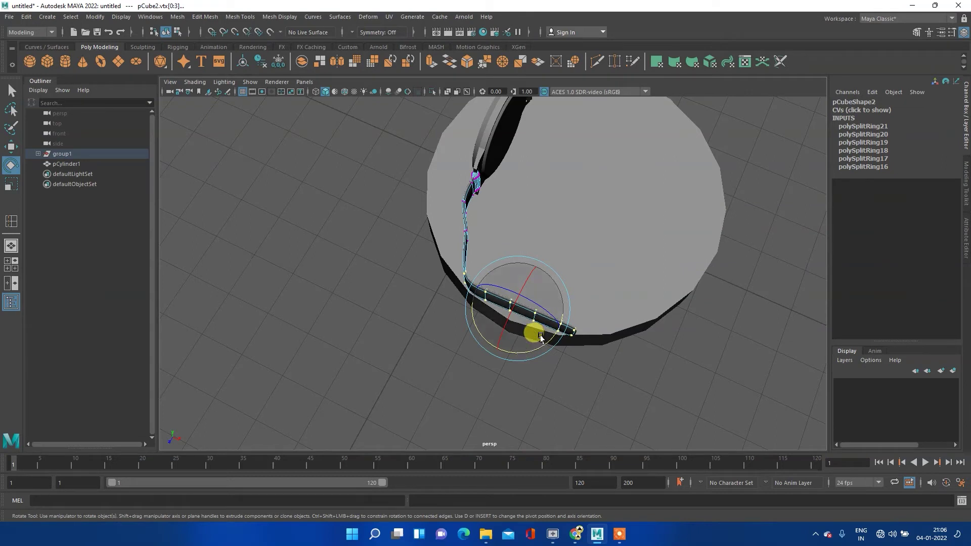
{"action": "key", "text": "w"}
{"action": "left_click_drag", "start_coordinate": [505, 340], "coordinate": [555, 310]}
{"action": "mouse_move", "coordinate": [619, 253]}
{"action": "left_mouse_down", "text": "alt"}
{"action": "mouse_move", "coordinate": [512, 218]}
{"action": "mouse_move", "coordinate": [513, 234]}
{"action": "mouse_move", "coordinate": [677, 241]}
{"action": "mouse_move", "coordinate": [520, 249]}
{"action": "mouse_move", "coordinate": [572, 230]}
{"action": "left_mouse_up", "text": "alt"}
- Select the strap's outer part, curve it around the cylinder and raise it
{"action": "left_click_drag", "start_coordinate": [659, 165], "coordinate": [567, 254]}
{"action": "key", "text": "e"}
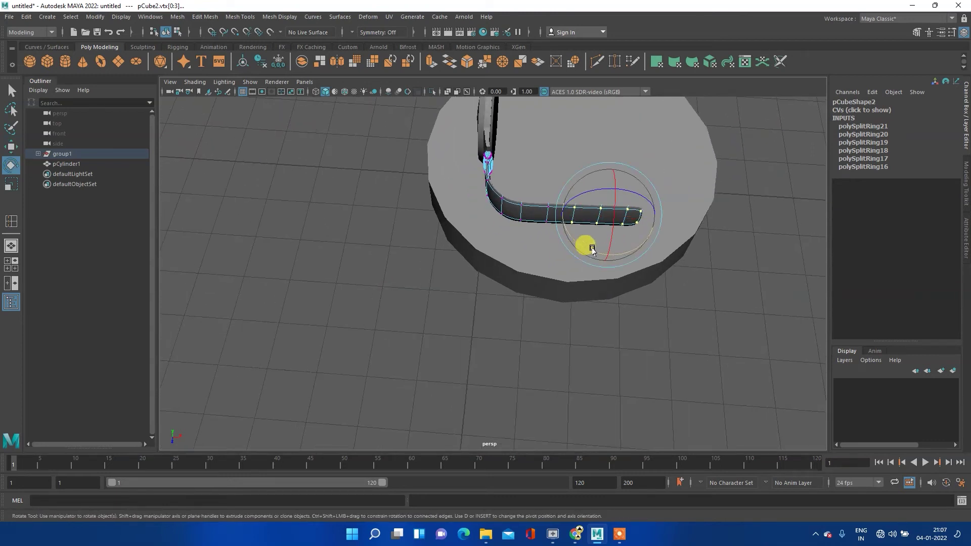
{"action": "mouse_move", "coordinate": [590, 253]}
{"action": "left_mouse_down"}
{"action": "mouse_move", "coordinate": [644, 219]}
{"action": "mouse_move", "coordinate": [627, 243]}
{"action": "mouse_move", "coordinate": [617, 243]}
{"action": "mouse_move", "coordinate": [665, 164]}
{"action": "left_mouse_up"}
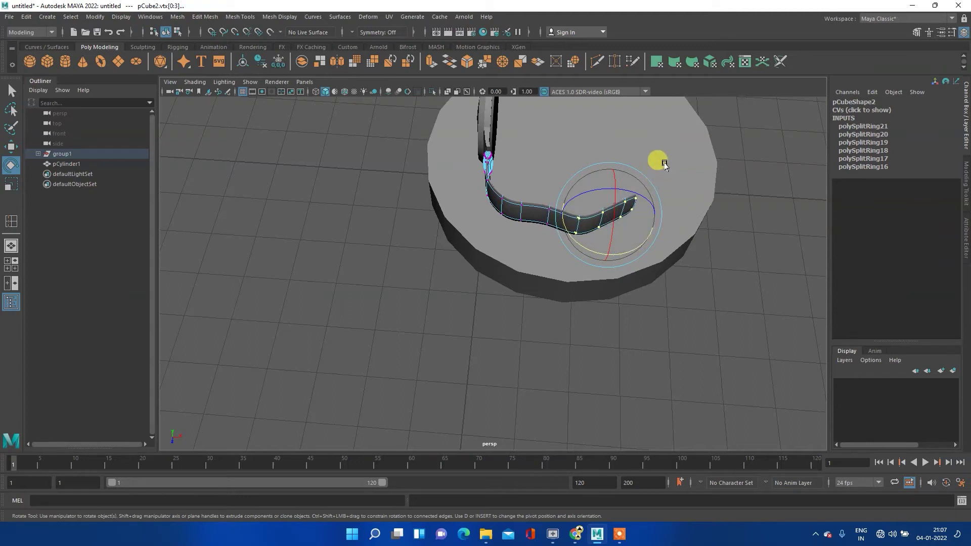
{"action": "key", "text": "w"}
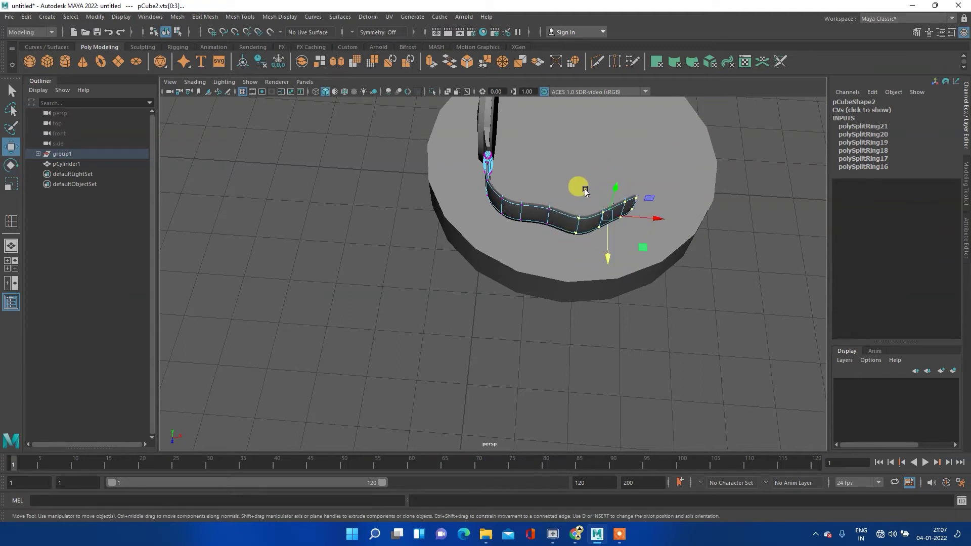
{"action": "left_click_drag", "start_coordinate": [605, 247], "coordinate": [611, 222]}
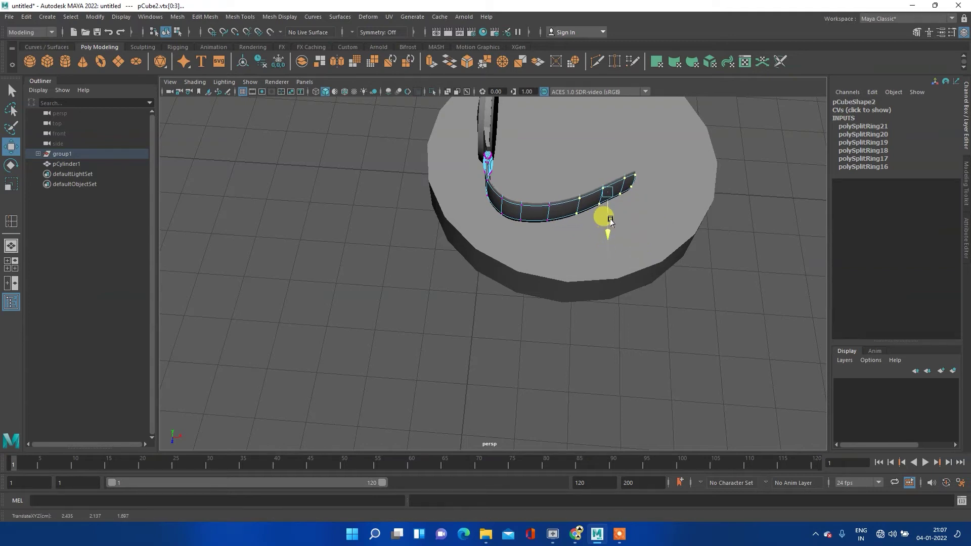
- Rotate the strap end further around the cylinder and move it down and right
{"action": "mouse_move", "coordinate": [682, 227]}
{"action": "left_mouse_down", "text": "alt"}
{"action": "mouse_move", "coordinate": [598, 206]}
{"action": "mouse_move", "coordinate": [648, 216]}
{"action": "mouse_move", "coordinate": [629, 299]}
{"action": "left_mouse_up", "text": "alt"}
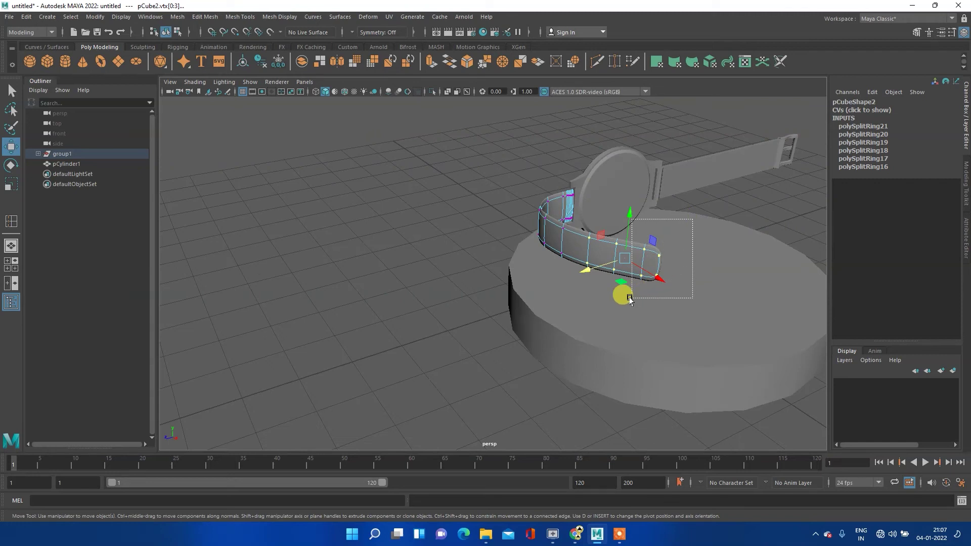
{"action": "key", "text": "e"}
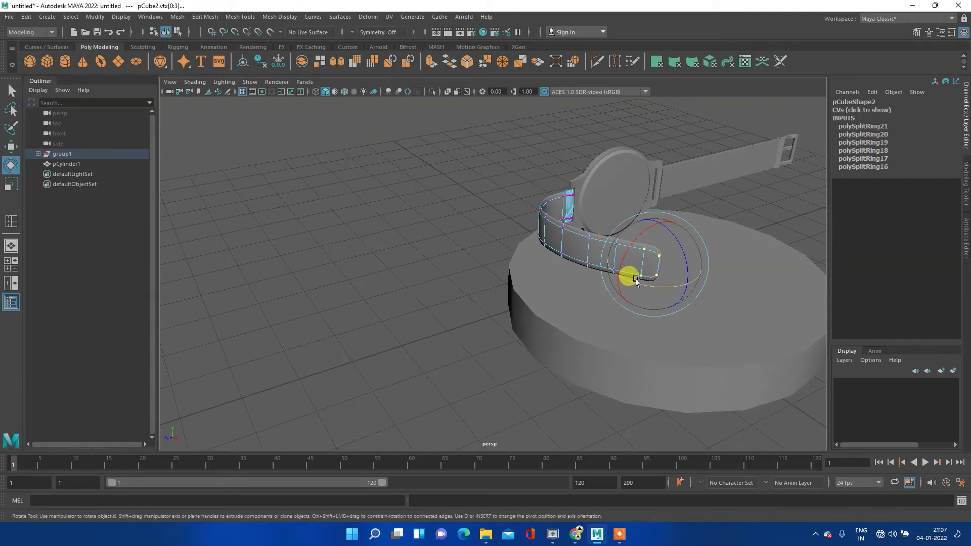
{"action": "mouse_move", "coordinate": [659, 282]}
{"action": "left_mouse_down"}
{"action": "mouse_move", "coordinate": [696, 275]}
{"action": "mouse_move", "coordinate": [683, 275]}
{"action": "left_mouse_up"}
{"action": "mouse_move", "coordinate": [769, 273]}
{"action": "left_mouse_down", "text": "alt"}
{"action": "mouse_move", "coordinate": [624, 305]}
{"action": "mouse_move", "coordinate": [630, 266]}
{"action": "mouse_move", "coordinate": [632, 276]}
{"action": "left_mouse_up", "text": "alt"}
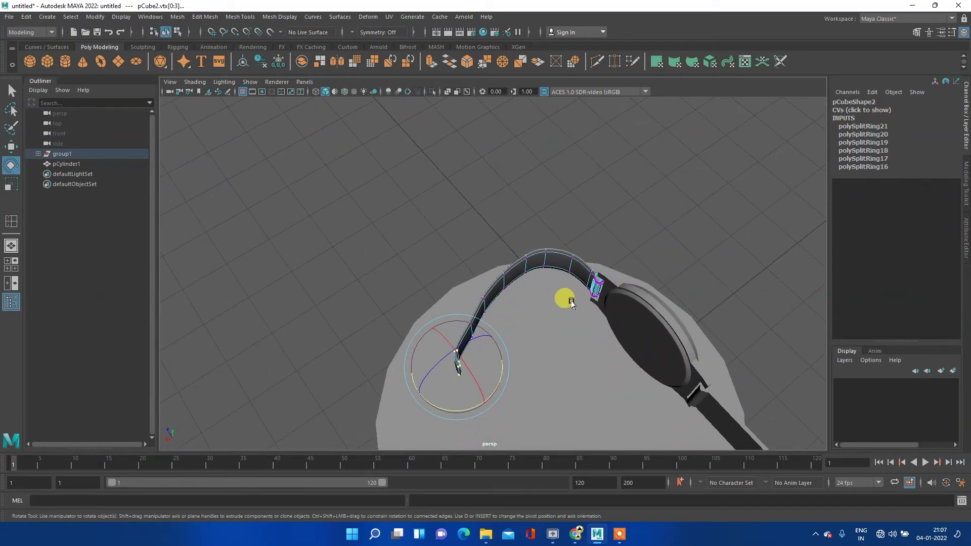
{"action": "key", "text": "w"}
{"action": "mouse_move", "coordinate": [422, 329]}
{"action": "left_mouse_down"}
{"action": "mouse_move", "coordinate": [429, 401]}
{"action": "mouse_move", "coordinate": [448, 399]}
{"action": "left_mouse_up"}
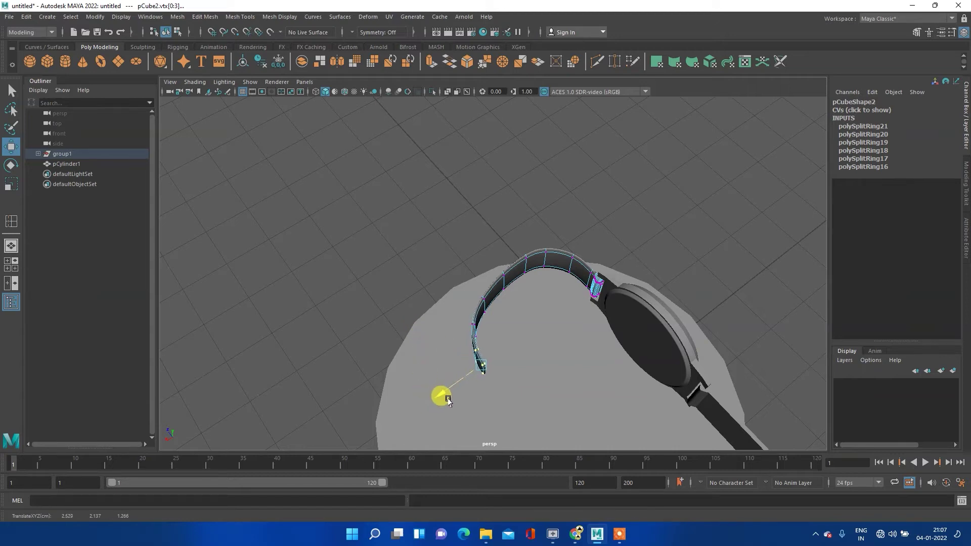
{"action": "mouse_move", "coordinate": [412, 383]}
{"action": "left_mouse_down", "text": "alt"}
{"action": "mouse_move", "coordinate": [548, 351]}
{"action": "mouse_move", "coordinate": [641, 384]}
{"action": "mouse_move", "coordinate": [605, 387]}
{"action": "mouse_move", "coordinate": [575, 371]}
{"action": "left_mouse_up", "text": "alt"}
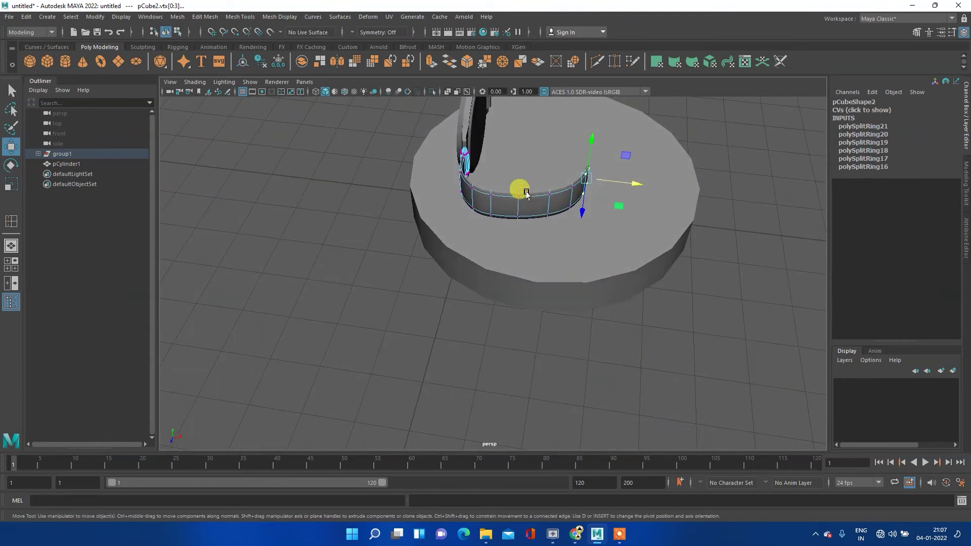
- Nudge and lower successive vertex columns of pCube2 to tighten its bend
{"action": "left_click_drag", "start_coordinate": [537, 169], "coordinate": [504, 245]}
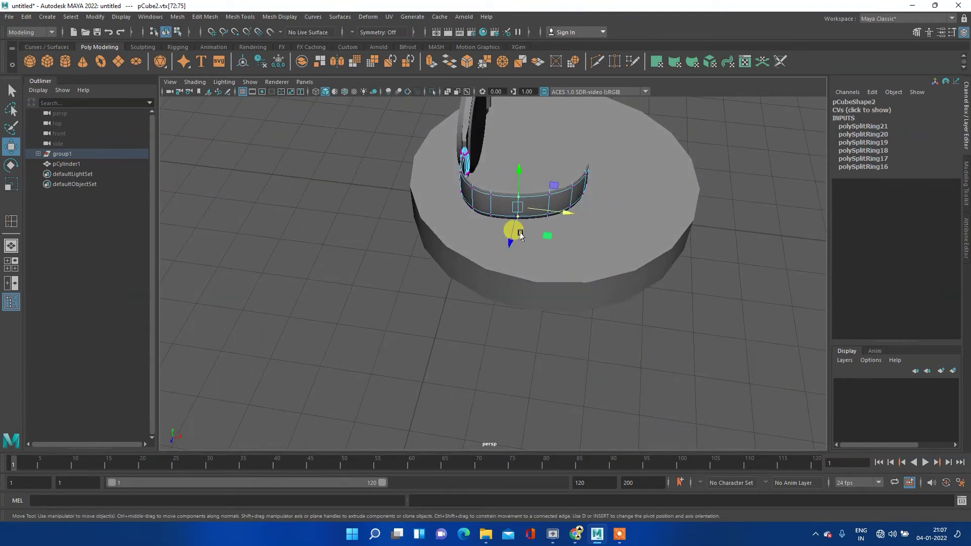
{"action": "middle_click_drag", "start_coordinate": [511, 234], "coordinate": [508, 241]}
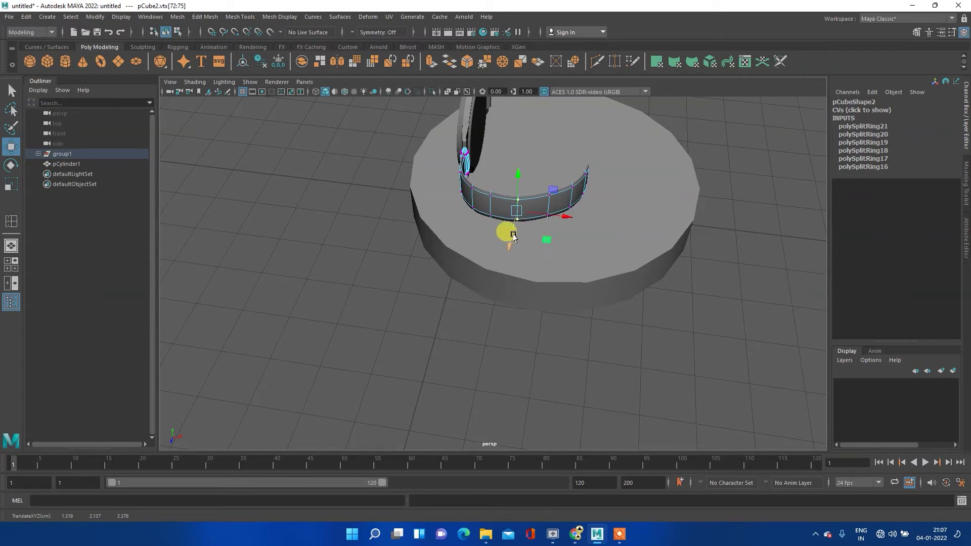
{"action": "left_click_drag", "start_coordinate": [557, 154], "coordinate": [541, 228]}
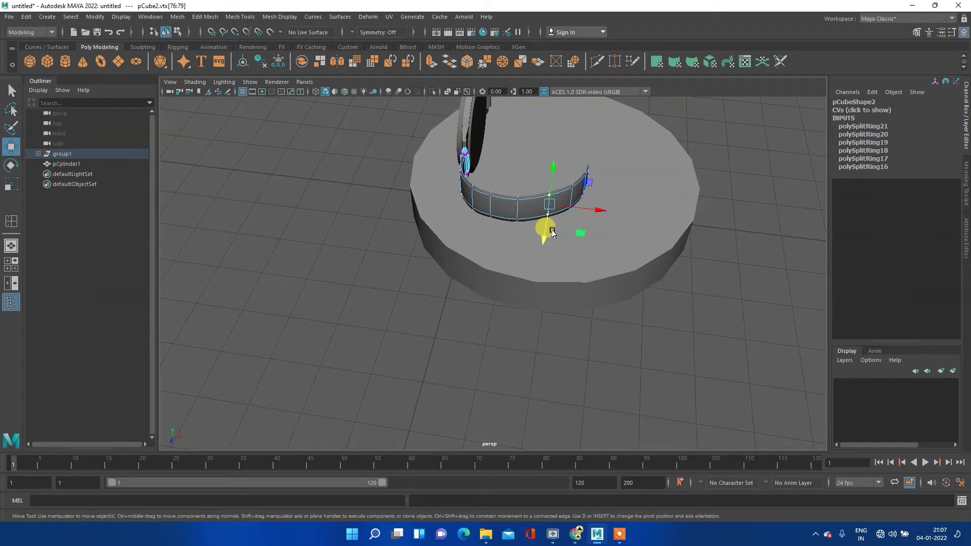
{"action": "mouse_move", "coordinate": [541, 230]}
{"action": "middle_mouse_down"}
{"action": "mouse_move", "coordinate": [539, 238]}
{"action": "mouse_move", "coordinate": [573, 209]}
{"action": "middle_mouse_up"}
{"action": "left_click_drag", "start_coordinate": [515, 168], "coordinate": [524, 243]}
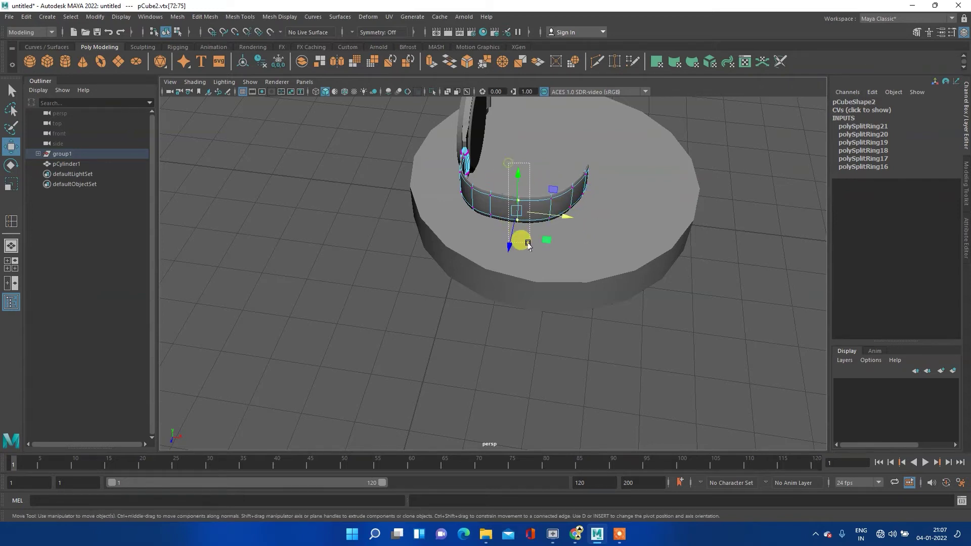
{"action": "middle_click_drag", "start_coordinate": [508, 238], "coordinate": [509, 246]}
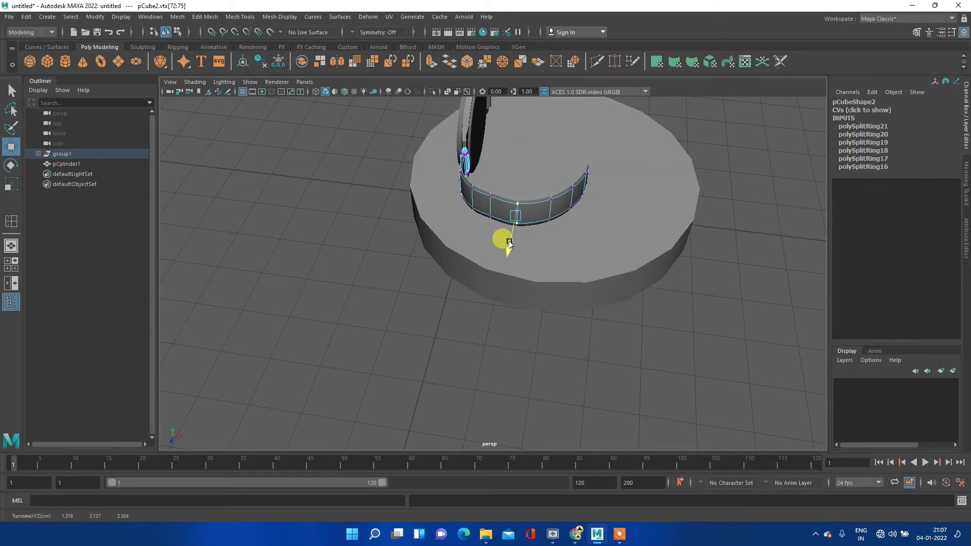
{"action": "left_click_drag", "start_coordinate": [498, 172], "coordinate": [481, 237]}
{"action": "left_click_drag", "start_coordinate": [521, 206], "coordinate": [535, 207]}
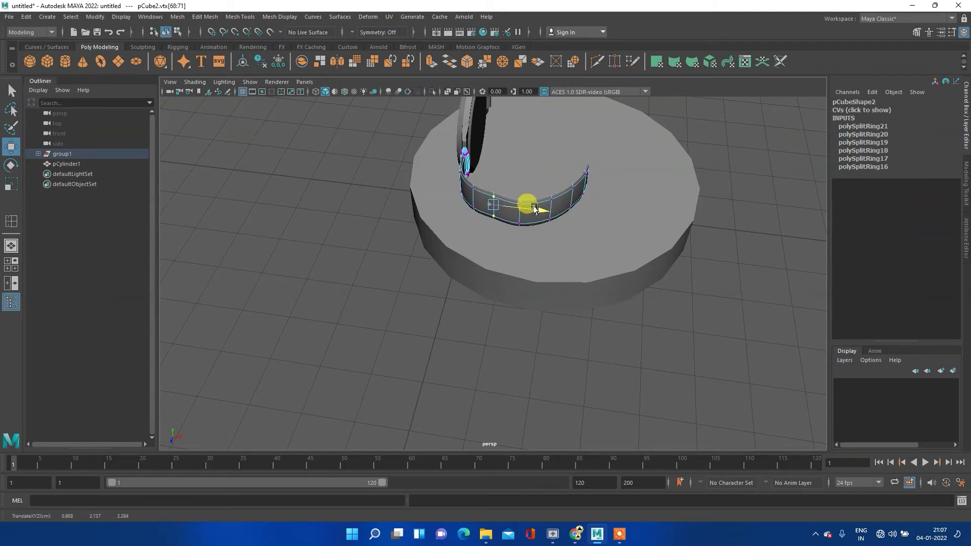
{"action": "middle_click_drag", "start_coordinate": [491, 230], "coordinate": [488, 237]}
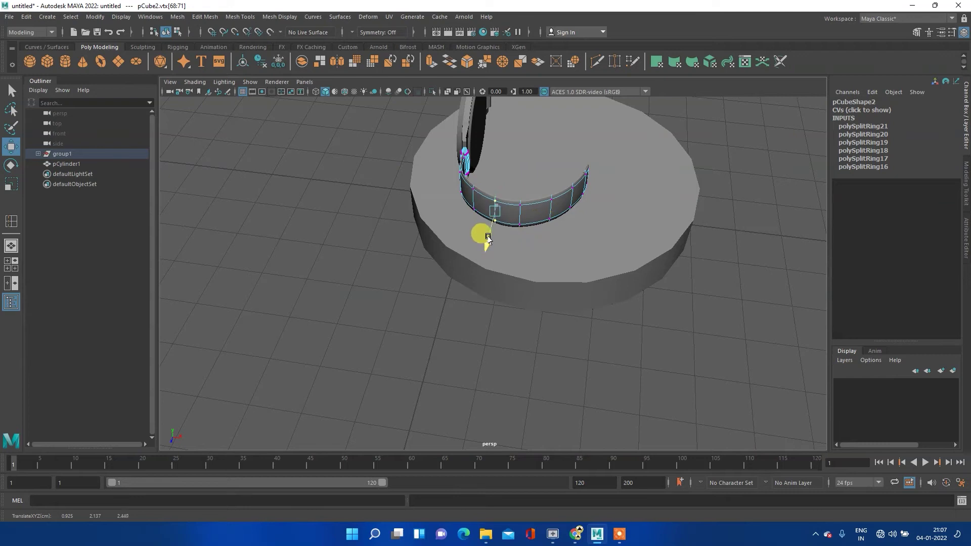
{"action": "mouse_move", "coordinate": [525, 237]}
{"action": "left_mouse_down", "text": "alt"}
{"action": "mouse_move", "coordinate": [598, 213]}
{"action": "mouse_move", "coordinate": [506, 207]}
{"action": "left_mouse_up", "text": "alt"}
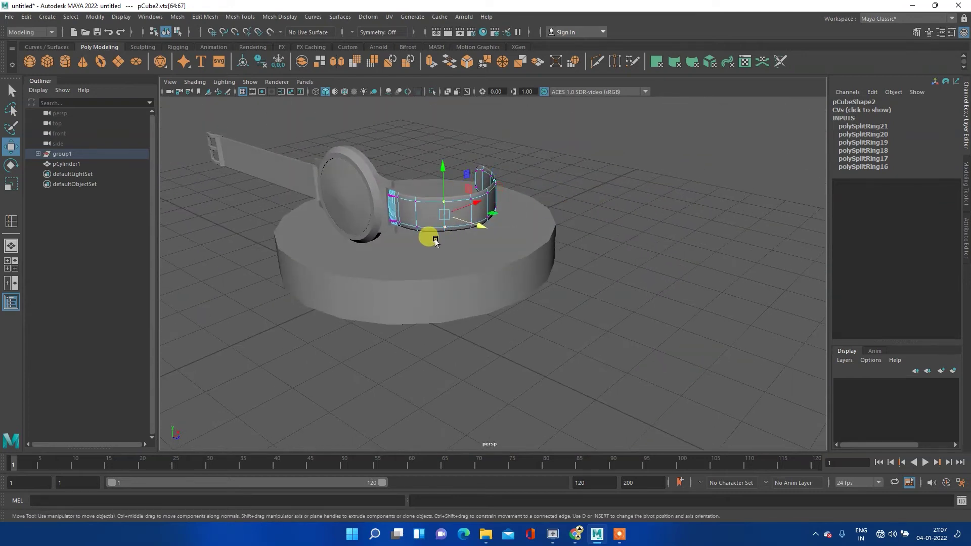
{"action": "mouse_move", "coordinate": [465, 220]}
{"action": "left_mouse_down"}
{"action": "mouse_move", "coordinate": [503, 216]}
{"action": "mouse_move", "coordinate": [440, 227]}
{"action": "mouse_move", "coordinate": [610, 221]}
{"action": "mouse_move", "coordinate": [548, 208]}
{"action": "mouse_move", "coordinate": [498, 232]}
{"action": "mouse_move", "coordinate": [453, 217]}
{"action": "left_mouse_up"}
- Orbit to a view down the band and select the strap tip vertices for rotating
{"action": "mouse_move", "coordinate": [523, 259]}
{"action": "left_mouse_down", "text": "alt"}
{"action": "mouse_move", "coordinate": [589, 130]}
{"action": "mouse_move", "coordinate": [635, 223]}
{"action": "mouse_move", "coordinate": [546, 222]}
{"action": "left_mouse_up", "text": "alt"}
{"action": "scroll", "coordinate": [546, 222], "scroll_direction": "down", "scroll_amount": 3}
{"action": "scroll", "coordinate": [537, 212], "scroll_direction": "down", "scroll_amount": 2}
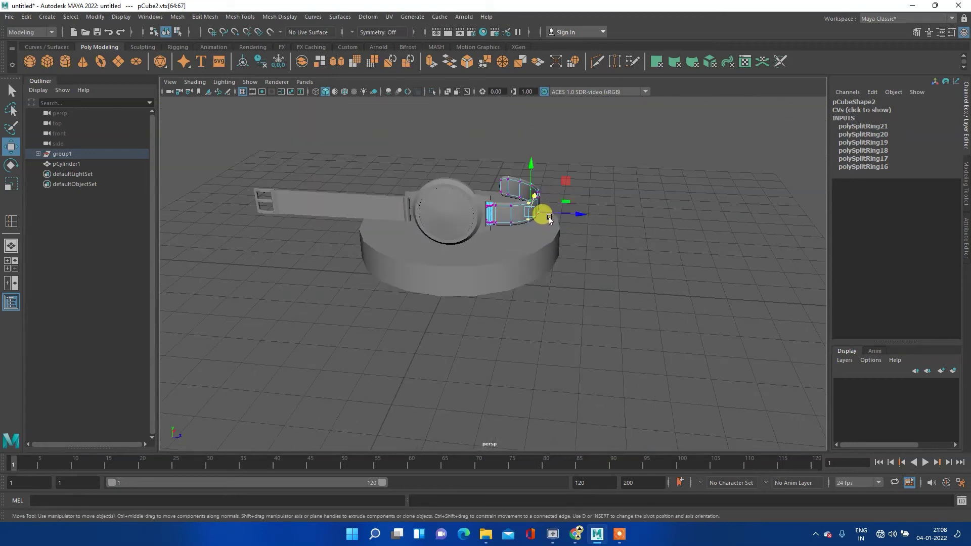
{"action": "mouse_move", "coordinate": [413, 241]}
{"action": "left_mouse_down", "text": "alt"}
{"action": "mouse_move", "coordinate": [552, 249]}
{"action": "mouse_move", "coordinate": [575, 263]}
{"action": "left_mouse_up", "text": "alt"}
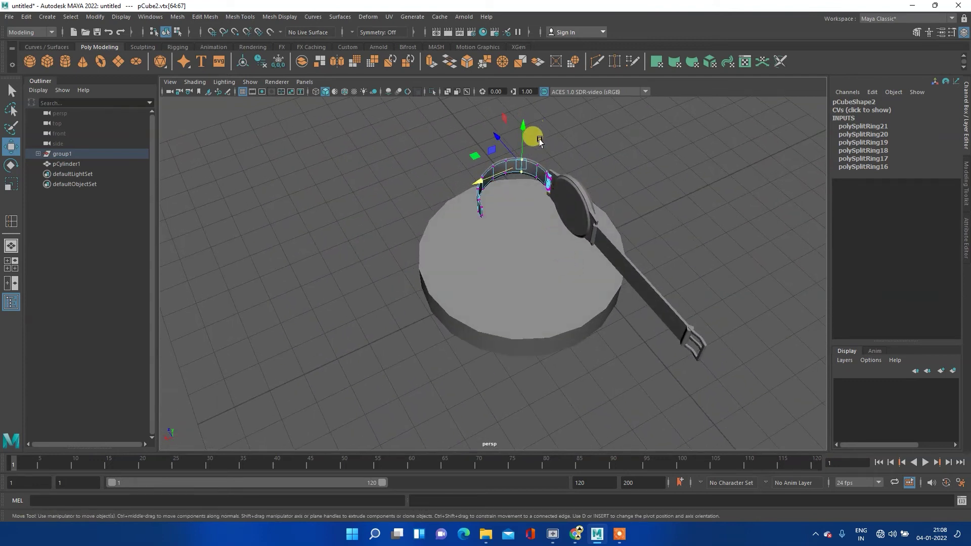
{"action": "mouse_move", "coordinate": [456, 214]}
{"action": "left_mouse_down", "text": "alt"}
{"action": "mouse_move", "coordinate": [605, 210]}
{"action": "mouse_move", "coordinate": [602, 225]}
{"action": "mouse_move", "coordinate": [354, 234]}
{"action": "mouse_move", "coordinate": [485, 205]}
{"action": "mouse_move", "coordinate": [478, 218]}
{"action": "mouse_move", "coordinate": [493, 216]}
{"action": "mouse_move", "coordinate": [488, 206]}
{"action": "left_mouse_up", "text": "alt"}
{"action": "scroll", "coordinate": [539, 202], "scroll_direction": "down", "scroll_amount": 3}
{"action": "mouse_move", "coordinate": [609, 121]}
{"action": "left_mouse_down"}
{"action": "mouse_move", "coordinate": [559, 226]}
{"action": "mouse_move", "coordinate": [488, 248]}
{"action": "left_mouse_up"}
{"action": "mouse_move", "coordinate": [546, 238]}
{"action": "left_mouse_down", "text": "alt"}
{"action": "mouse_move", "coordinate": [613, 210]}
{"action": "mouse_move", "coordinate": [583, 233]}
{"action": "left_mouse_up", "text": "alt"}
{"action": "key", "text": "e"}
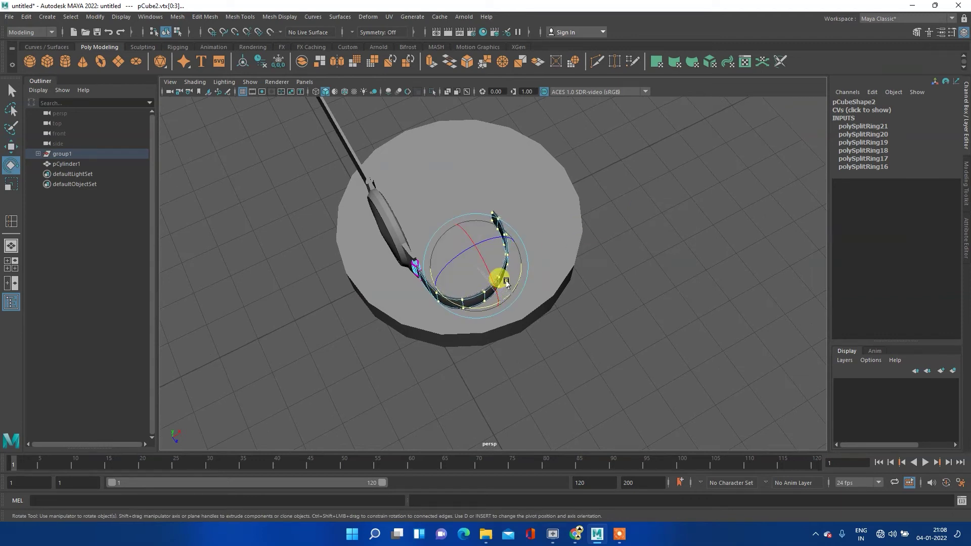
- Move the strap tip vertices inward, slightly up, then outward
{"action": "key", "text": "w"}
{"action": "left_click_drag", "start_coordinate": [480, 276], "coordinate": [484, 260]}
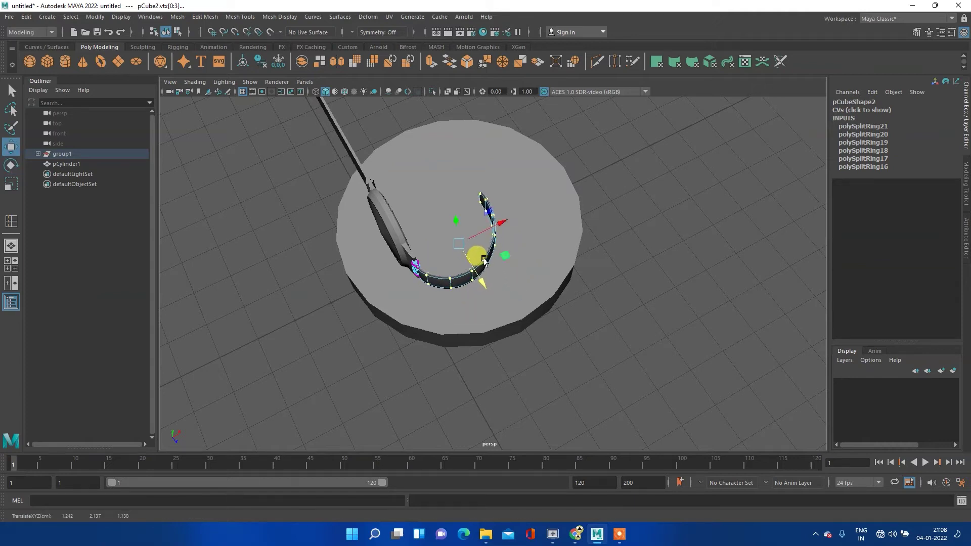
{"action": "mouse_move", "coordinate": [557, 254]}
{"action": "left_mouse_down", "text": "alt"}
{"action": "mouse_move", "coordinate": [455, 260]}
{"action": "mouse_move", "coordinate": [477, 249]}
{"action": "left_mouse_up", "text": "alt"}
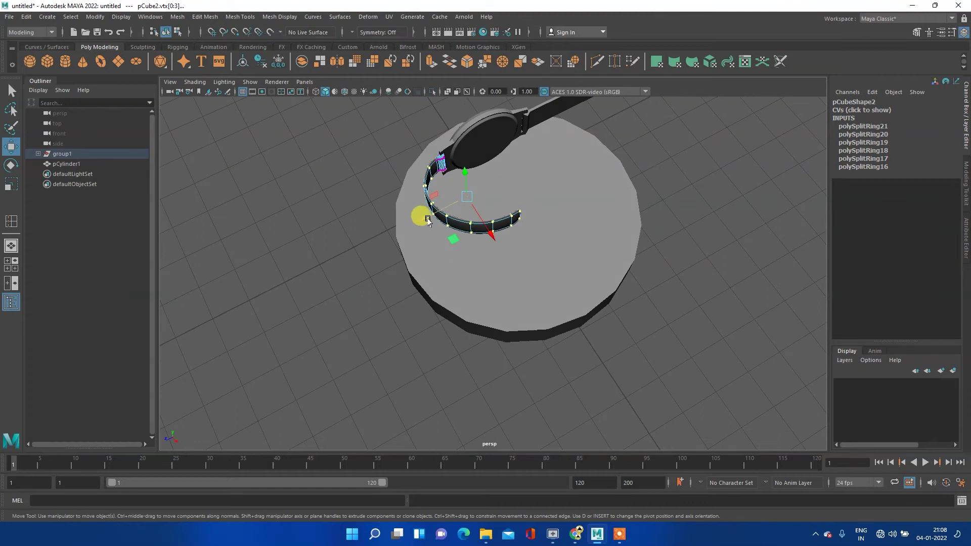
{"action": "middle_click_drag", "start_coordinate": [430, 219], "coordinate": [427, 220]}
{"action": "mouse_move", "coordinate": [459, 234]}
{"action": "left_mouse_down", "text": "alt"}
{"action": "mouse_move", "coordinate": [590, 191]}
{"action": "mouse_move", "coordinate": [620, 199]}
{"action": "mouse_move", "coordinate": [632, 247]}
{"action": "mouse_move", "coordinate": [561, 265]}
{"action": "mouse_move", "coordinate": [518, 240]}
{"action": "mouse_move", "coordinate": [459, 342]}
{"action": "left_mouse_up", "text": "alt"}
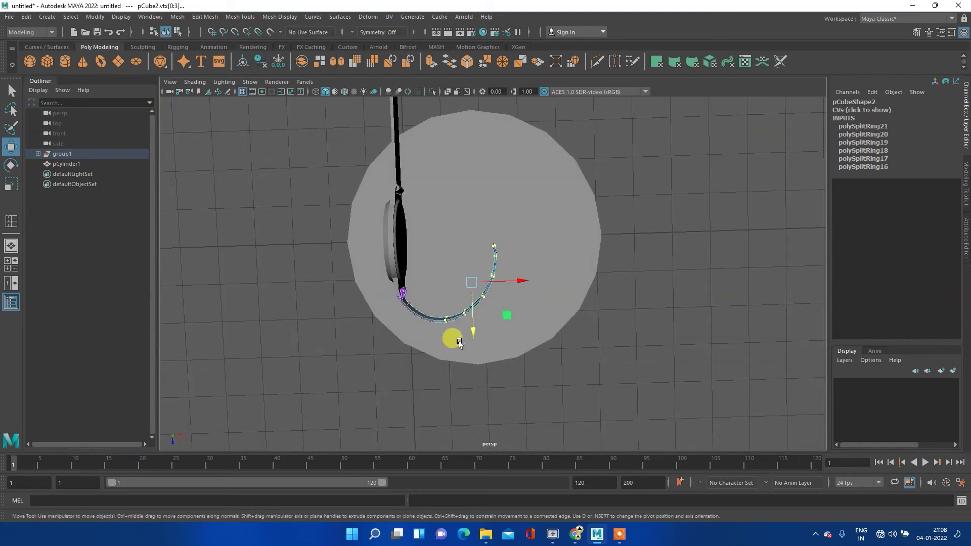
{"action": "left_click_drag", "start_coordinate": [499, 282], "coordinate": [510, 282]}
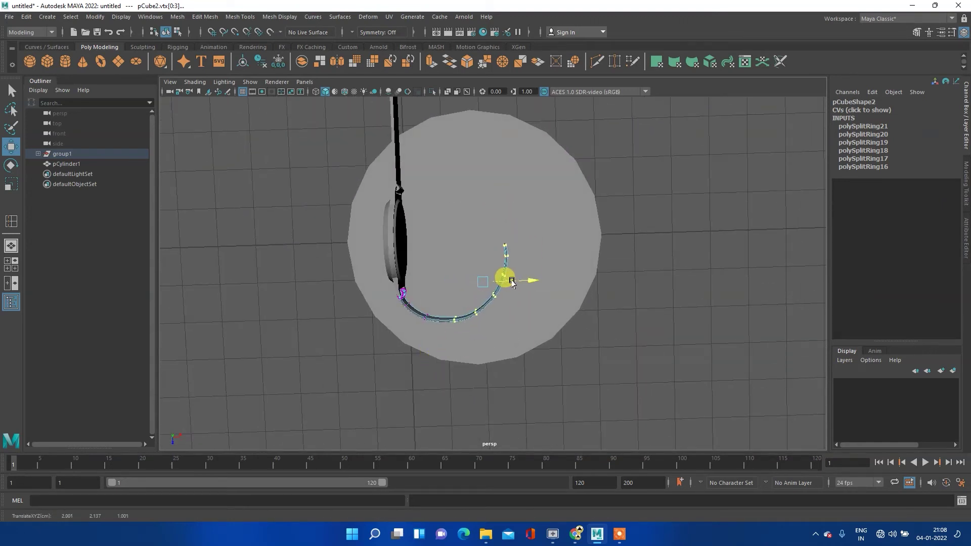
- Pull another strap vertex group down and move the end vertices to round the curve
{"action": "left_click_drag", "start_coordinate": [532, 204], "coordinate": [485, 303]}
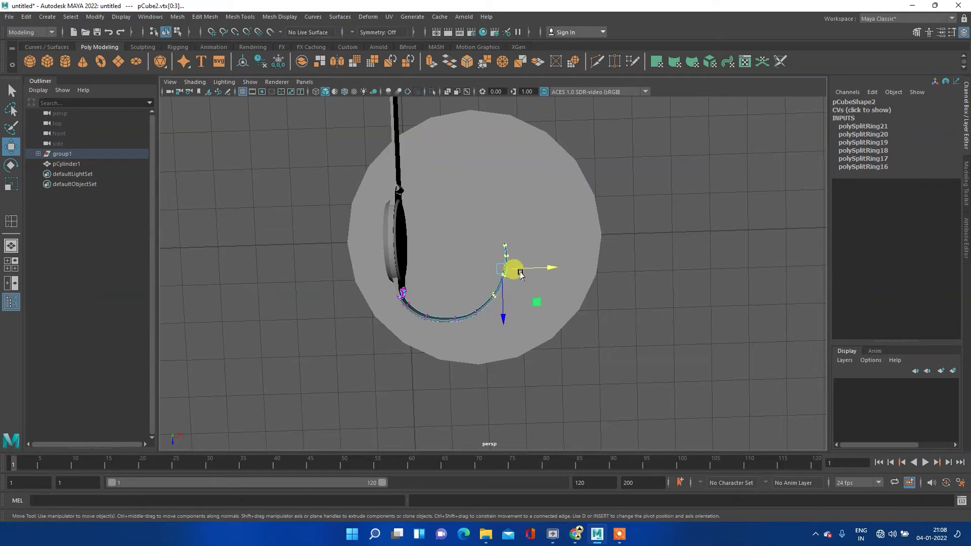
{"action": "left_click_drag", "start_coordinate": [502, 297], "coordinate": [502, 302]}
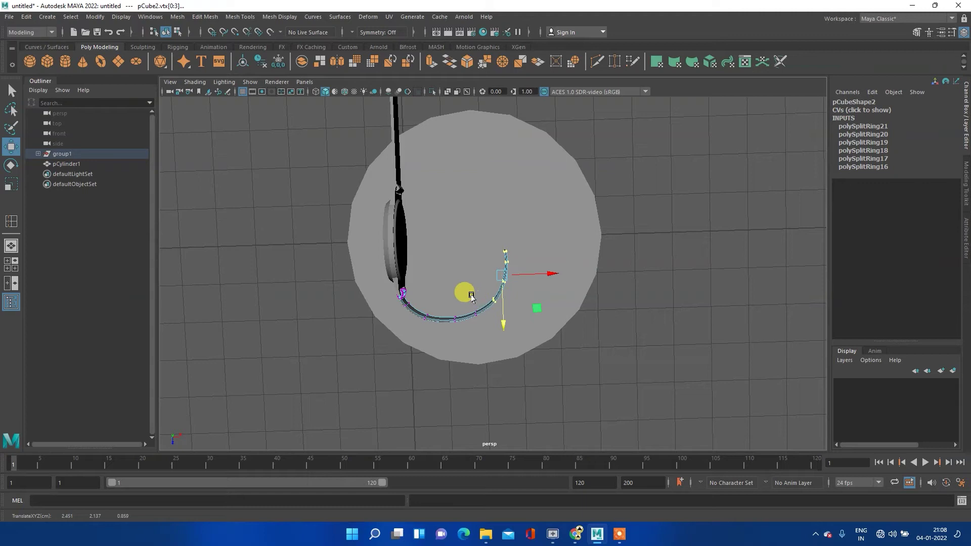
{"action": "mouse_move", "coordinate": [466, 333]}
{"action": "left_mouse_down"}
{"action": "mouse_move", "coordinate": [474, 332]}
{"action": "mouse_move", "coordinate": [449, 321]}
{"action": "mouse_move", "coordinate": [481, 282]}
{"action": "mouse_move", "coordinate": [565, 281]}
{"action": "mouse_move", "coordinate": [598, 269]}
{"action": "mouse_move", "coordinate": [563, 293]}
{"action": "mouse_move", "coordinate": [592, 338]}
{"action": "mouse_move", "coordinate": [563, 347]}
{"action": "left_mouse_up"}
{"action": "mouse_move", "coordinate": [478, 234]}
{"action": "left_mouse_down"}
{"action": "mouse_move", "coordinate": [436, 249]}
{"action": "mouse_move", "coordinate": [457, 256]}
{"action": "mouse_move", "coordinate": [439, 227]}
{"action": "left_mouse_up"}
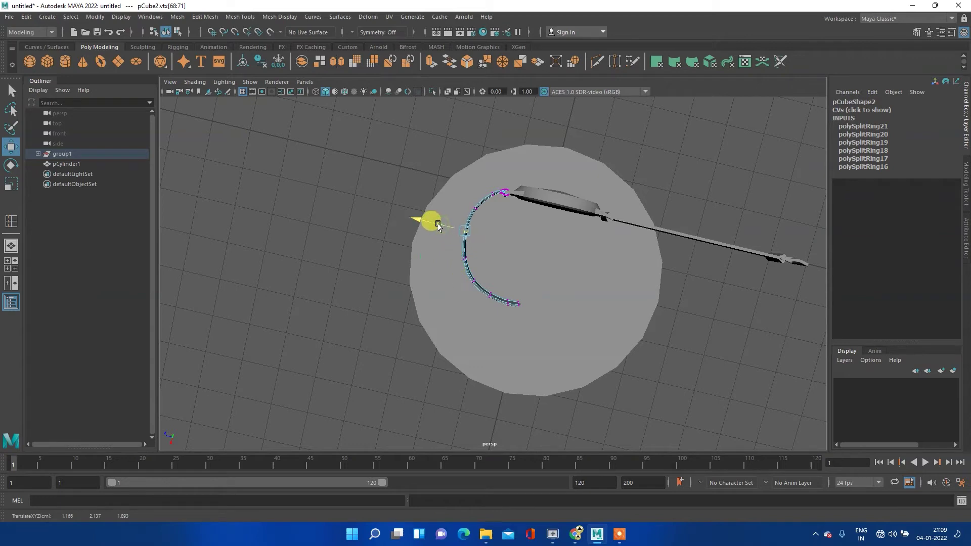
{"action": "left_click", "coordinate": [478, 215]}
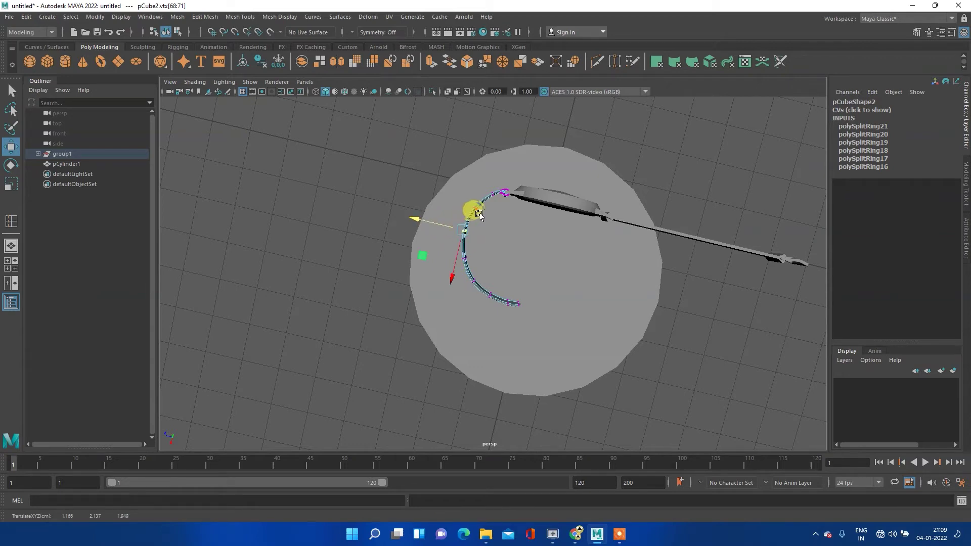
{"action": "mouse_move", "coordinate": [433, 308]}
{"action": "left_mouse_down", "text": "alt"}
{"action": "mouse_move", "coordinate": [501, 234]}
{"action": "mouse_move", "coordinate": [632, 244]}
{"action": "mouse_move", "coordinate": [499, 245]}
{"action": "mouse_move", "coordinate": [458, 284]}
{"action": "mouse_move", "coordinate": [444, 275]}
{"action": "mouse_move", "coordinate": [496, 273]}
{"action": "left_mouse_up", "text": "alt"}
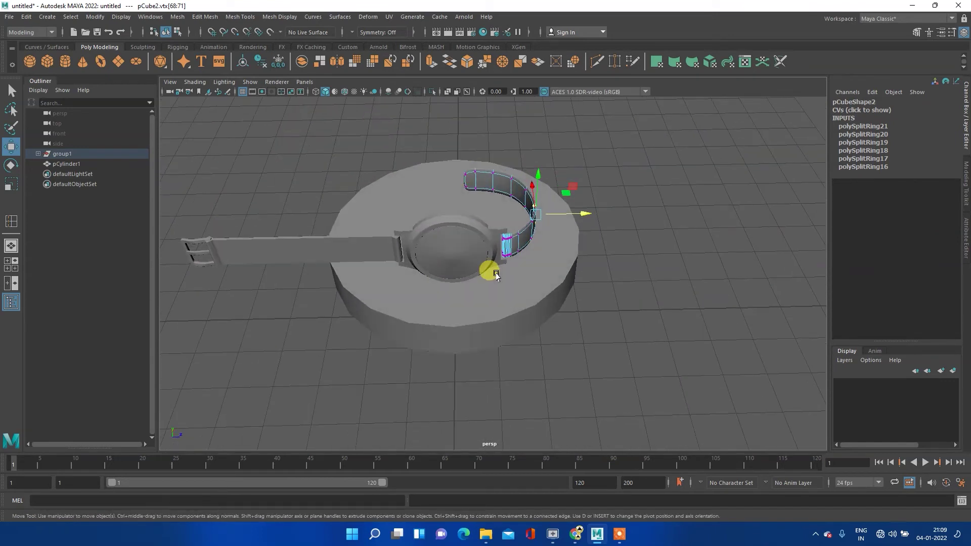
{"action": "left_click_drag", "start_coordinate": [291, 255], "coordinate": [444, 262], "text": "alt"}
- Toggle pCube2's smooth preview off and back on, then select the buckle strap pCube4
{"action": "key", "text": "1"}
{"action": "left_click", "coordinate": [455, 266]}
{"action": "mouse_move", "coordinate": [455, 266]}
{"action": "left_mouse_down", "text": "alt"}
{"action": "mouse_move", "coordinate": [440, 260]}
{"action": "mouse_move", "coordinate": [555, 239]}
{"action": "mouse_move", "coordinate": [665, 245]}
{"action": "mouse_move", "coordinate": [665, 273]}
{"action": "mouse_move", "coordinate": [503, 239]}
{"action": "left_mouse_up", "text": "alt"}
{"action": "left_click", "coordinate": [488, 236]}
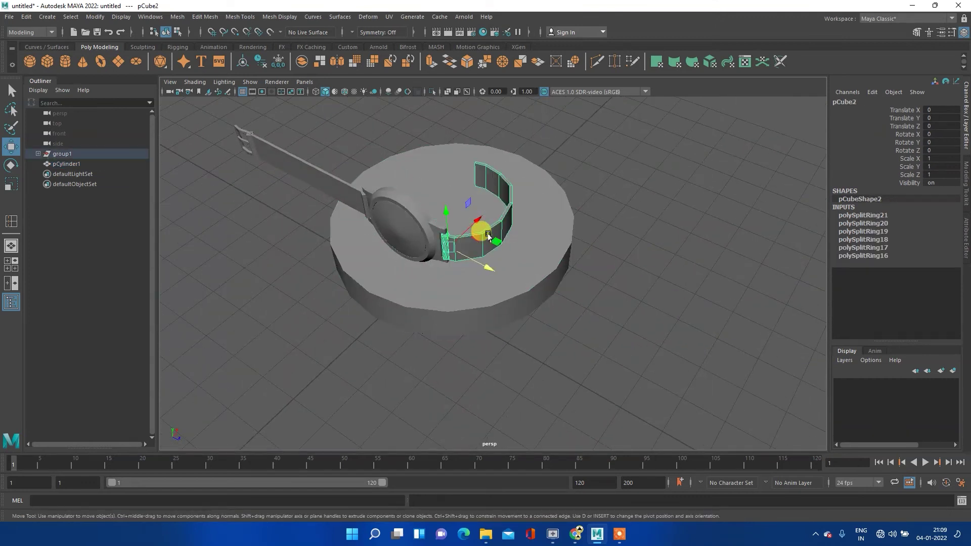
{"action": "key", "text": "3"}
{"action": "left_click", "coordinate": [598, 234]}
{"action": "mouse_move", "coordinate": [599, 235]}
{"action": "left_mouse_down", "text": "alt"}
{"action": "mouse_move", "coordinate": [585, 297]}
{"action": "mouse_move", "coordinate": [520, 263]}
{"action": "mouse_move", "coordinate": [542, 246]}
{"action": "mouse_move", "coordinate": [521, 230]}
{"action": "mouse_move", "coordinate": [505, 243]}
{"action": "mouse_move", "coordinate": [607, 229]}
{"action": "mouse_move", "coordinate": [454, 247]}
{"action": "left_mouse_up", "text": "alt"}
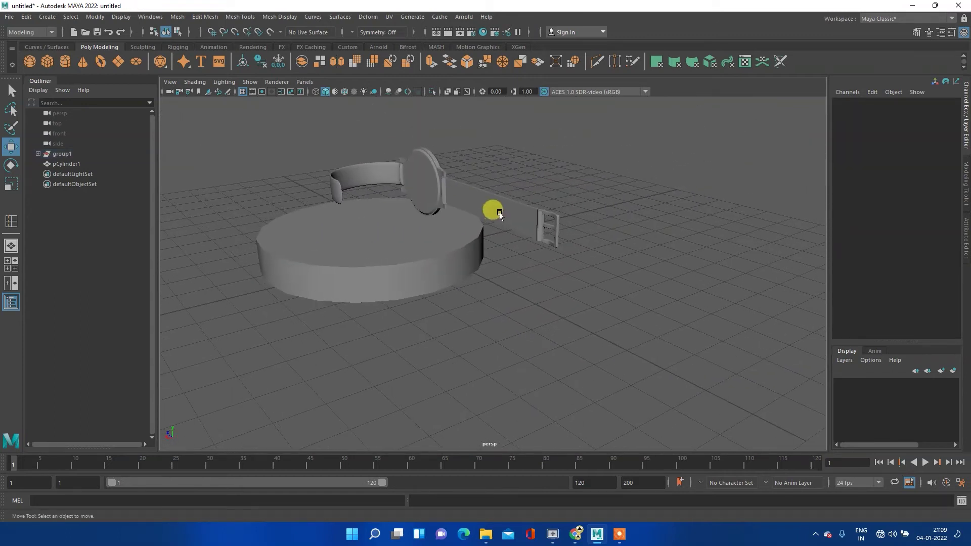
{"action": "left_click", "coordinate": [553, 242]}
{"action": "scroll", "coordinate": [558, 249], "scroll_direction": "up", "scroll_amount": 3}
{"action": "mouse_move", "coordinate": [628, 243]}
{"action": "left_mouse_down", "text": "alt"}
{"action": "mouse_move", "coordinate": [557, 238]}
{"action": "mouse_move", "coordinate": [622, 246]}
{"action": "mouse_move", "coordinate": [587, 245]}
{"action": "left_mouse_up", "text": "alt"}
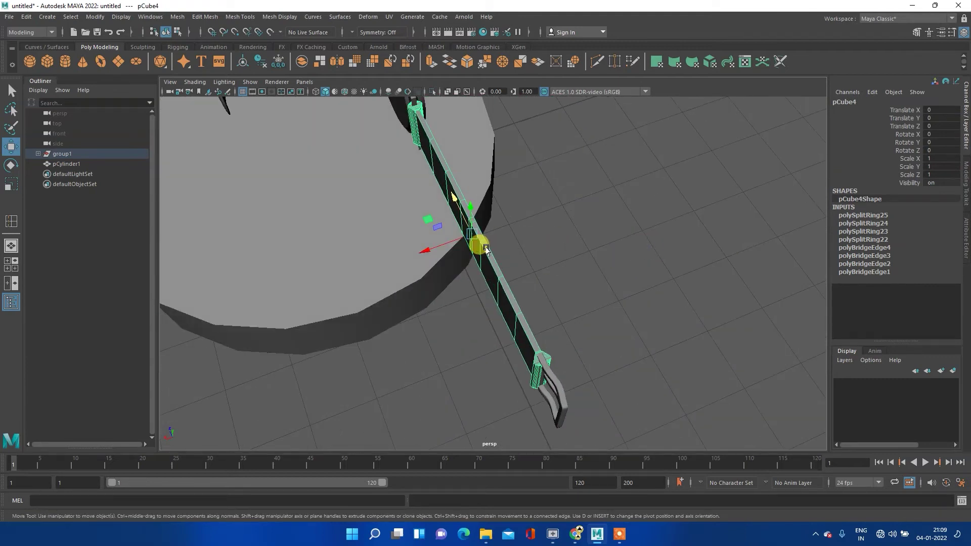
- Smooth-preview pCube4 and select its vertices away from the watch in Vertex mode
{"action": "key", "text": "3"}
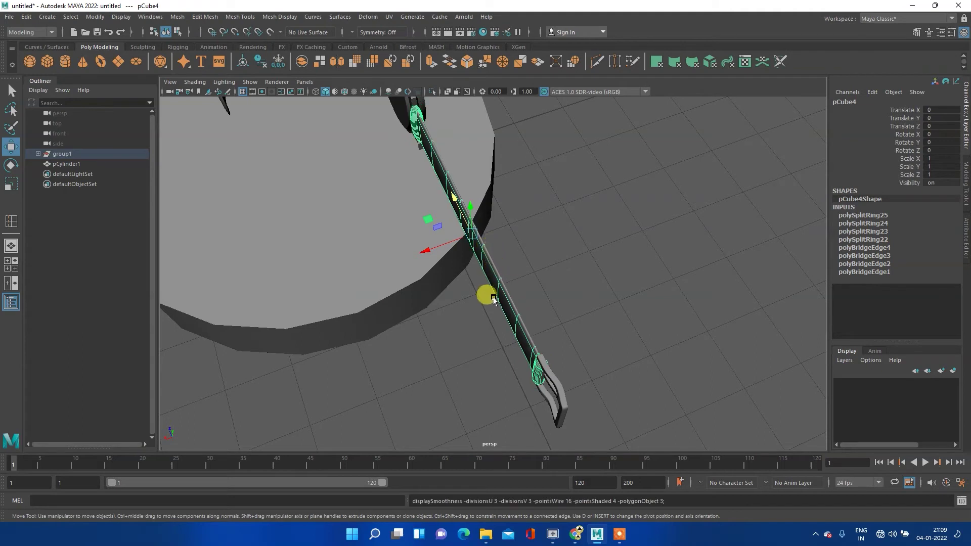
{"action": "left_click_drag", "start_coordinate": [493, 298], "coordinate": [563, 267], "text": "alt"}
{"action": "right_click_drag", "start_coordinate": [557, 154], "coordinate": [496, 157]}
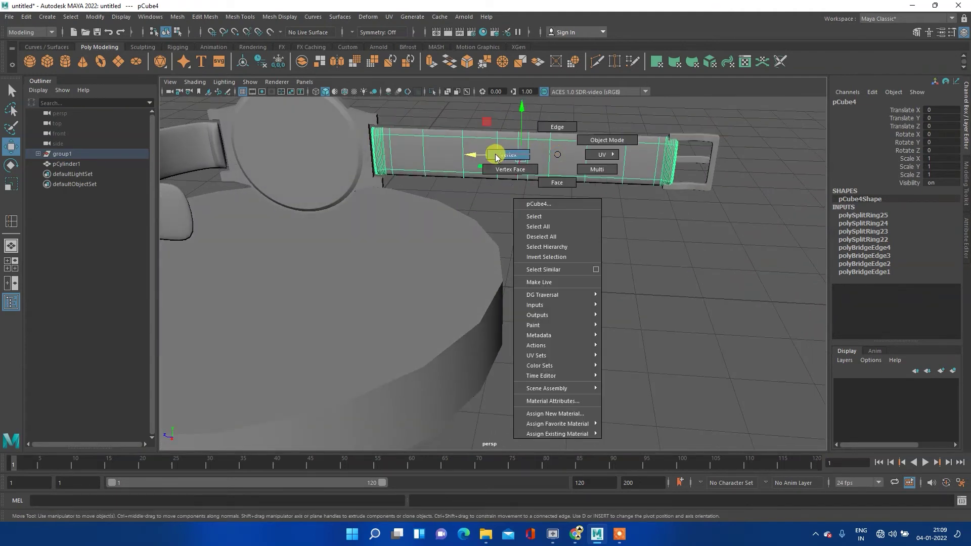
{"action": "left_click", "coordinate": [496, 156]}
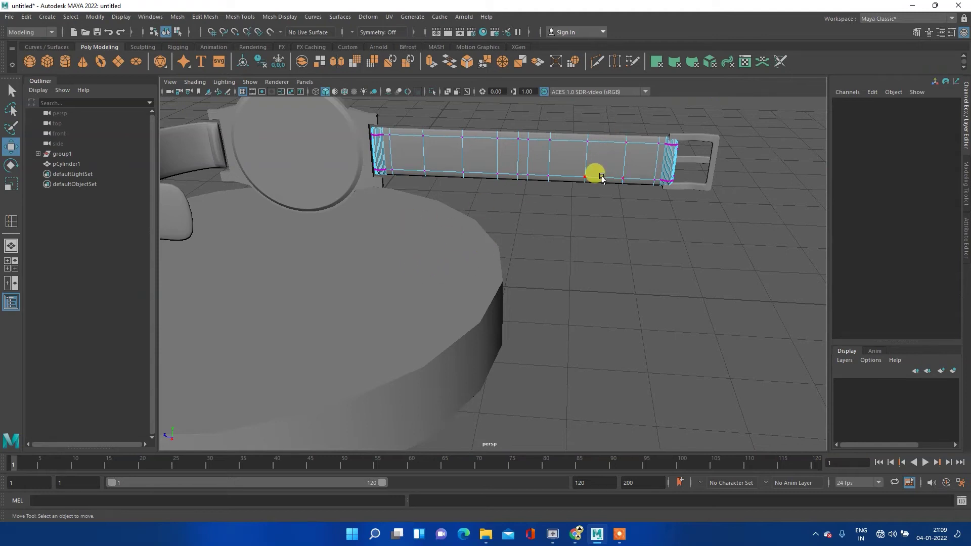
{"action": "left_click_drag", "start_coordinate": [729, 106], "coordinate": [400, 202]}
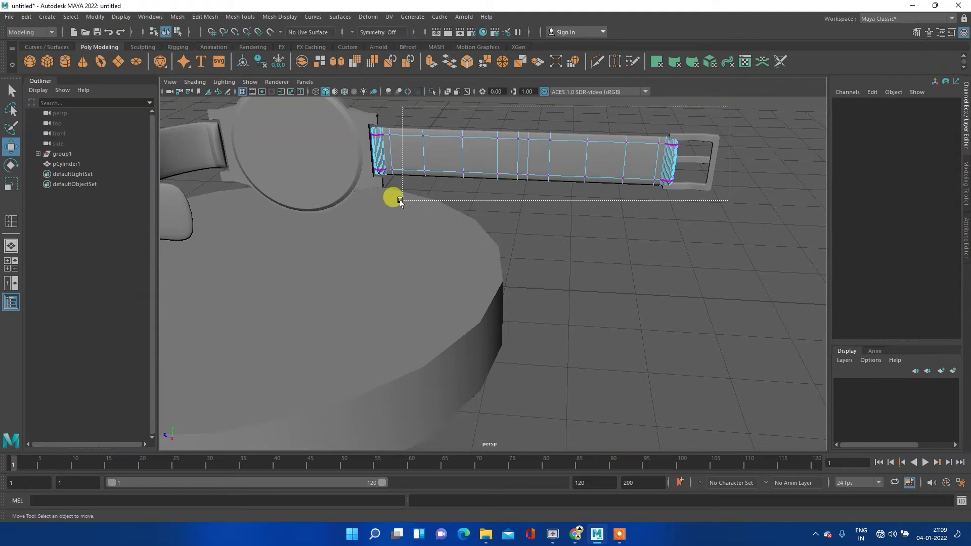
- Lift, tilt and shift the buckle strap section up over the cylinder
{"action": "mouse_move", "coordinate": [722, 188]}
{"action": "left_mouse_down", "text": "alt"}
{"action": "mouse_move", "coordinate": [585, 217]}
{"action": "mouse_move", "coordinate": [516, 188]}
{"action": "mouse_move", "coordinate": [574, 232]}
{"action": "mouse_move", "coordinate": [616, 311]}
{"action": "left_mouse_up", "text": "alt"}
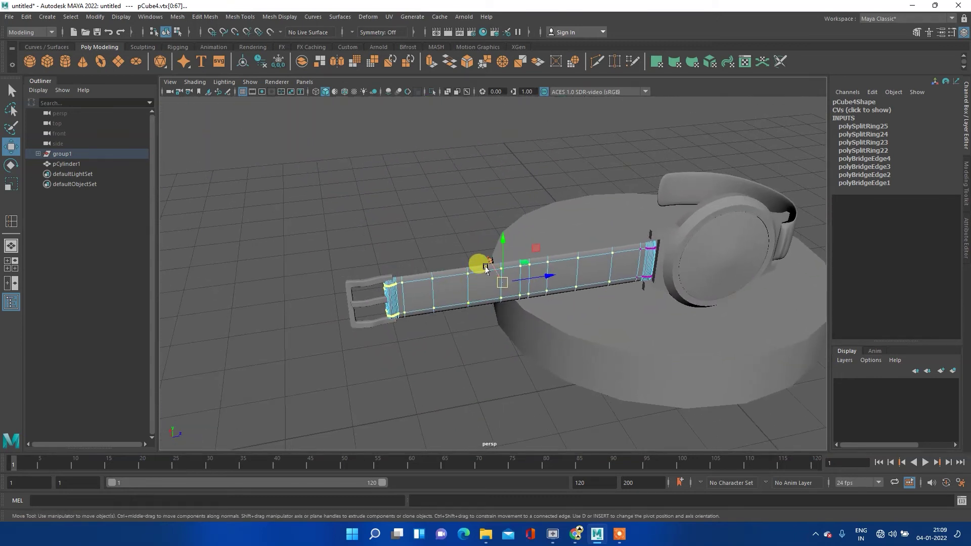
{"action": "middle_click_drag", "start_coordinate": [487, 264], "coordinate": [481, 236]}
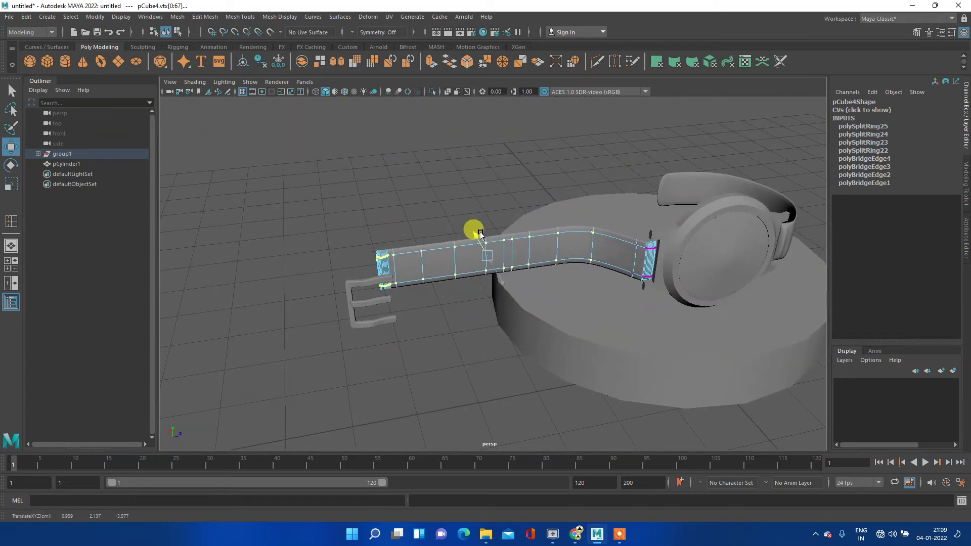
{"action": "key", "text": "e"}
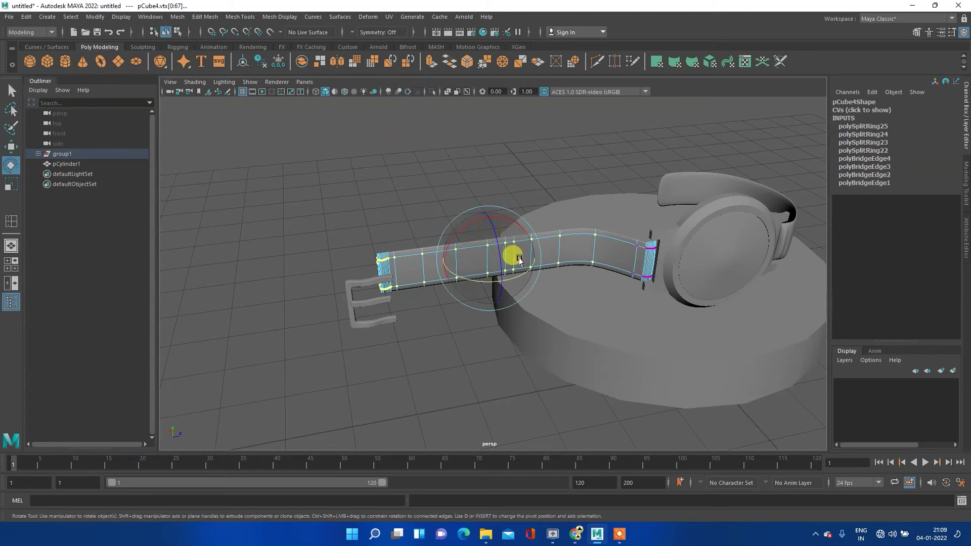
{"action": "mouse_move", "coordinate": [514, 277]}
{"action": "left_mouse_down"}
{"action": "mouse_move", "coordinate": [474, 269]}
{"action": "mouse_move", "coordinate": [483, 271]}
{"action": "left_mouse_up"}
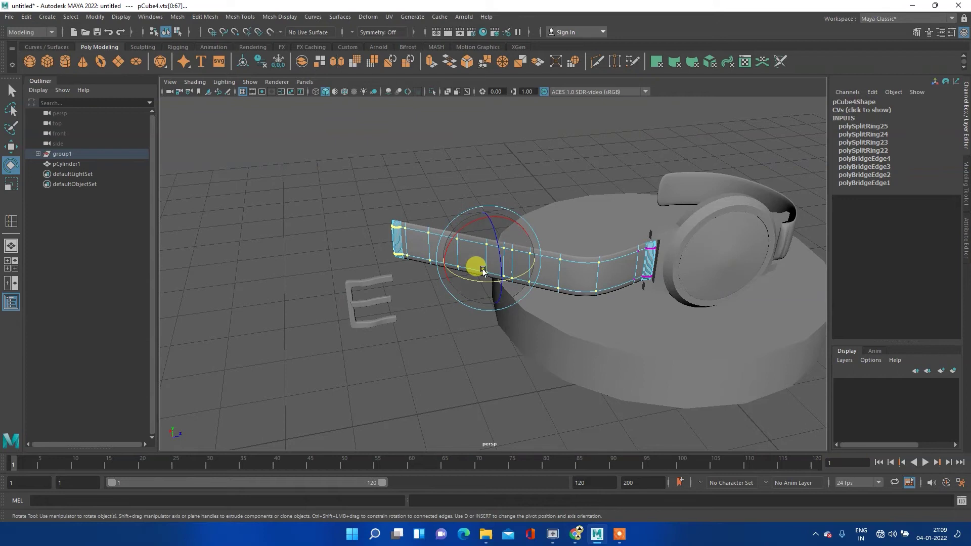
{"action": "key", "text": "w"}
{"action": "mouse_move", "coordinate": [513, 256]}
{"action": "left_mouse_down"}
{"action": "mouse_move", "coordinate": [528, 248]}
{"action": "mouse_move", "coordinate": [559, 297]}
{"action": "mouse_move", "coordinate": [639, 305]}
{"action": "left_mouse_up"}
{"action": "mouse_move", "coordinate": [458, 245]}
{"action": "left_mouse_down"}
{"action": "mouse_move", "coordinate": [433, 234]}
{"action": "mouse_move", "coordinate": [445, 237]}
{"action": "mouse_move", "coordinate": [444, 255]}
{"action": "mouse_move", "coordinate": [426, 265]}
{"action": "mouse_move", "coordinate": [463, 262]}
{"action": "mouse_move", "coordinate": [440, 254]}
{"action": "mouse_move", "coordinate": [458, 291]}
{"action": "mouse_move", "coordinate": [494, 282]}
{"action": "mouse_move", "coordinate": [451, 321]}
{"action": "left_mouse_up"}
{"action": "key", "text": "space"}
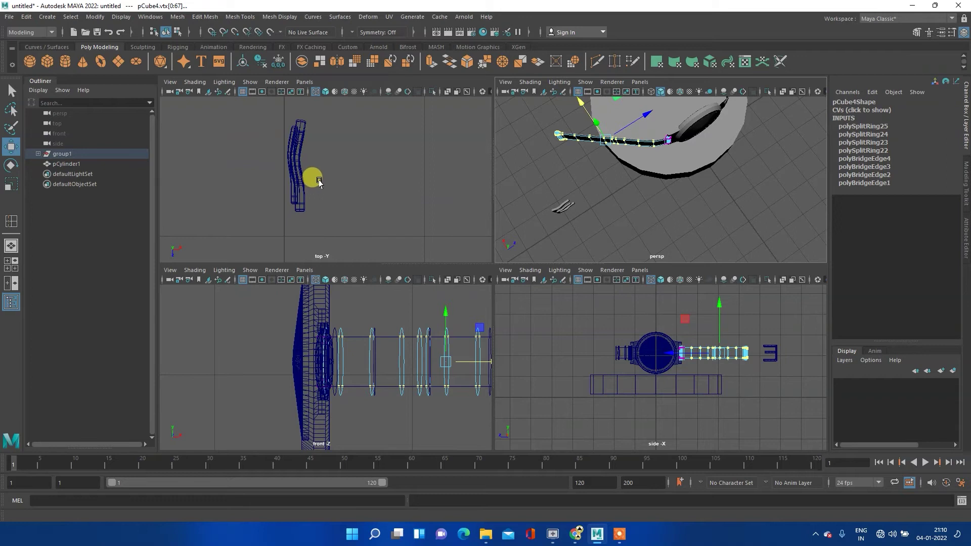
- Maximize the top view and frame the wrist circle and strap end
{"action": "key", "text": "space"}
{"action": "scroll", "coordinate": [438, 286], "scroll_direction": "down", "scroll_amount": 5}
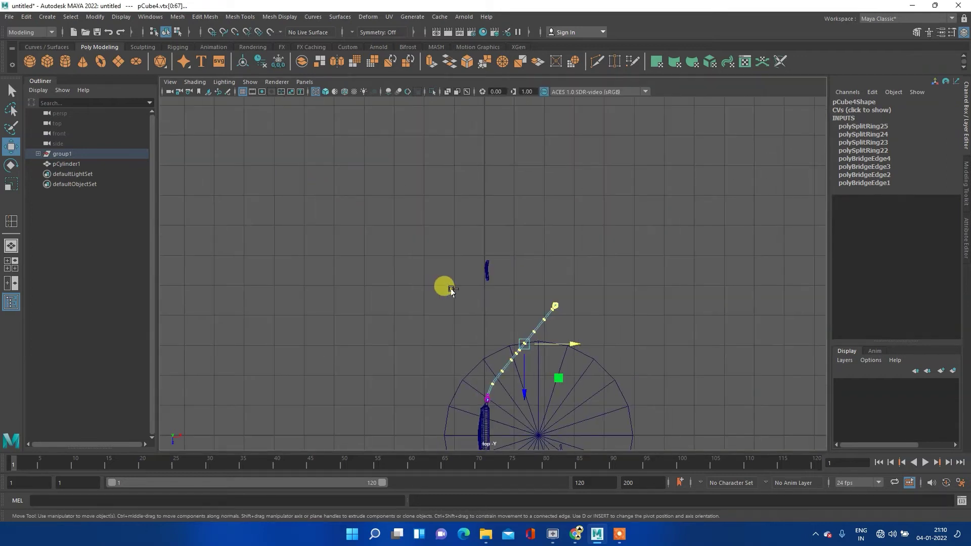
{"action": "middle_click_drag", "start_coordinate": [540, 377], "coordinate": [516, 206], "text": "alt"}
{"action": "scroll", "coordinate": [456, 233], "scroll_direction": "up", "scroll_amount": 1}
{"action": "scroll", "coordinate": [432, 246], "scroll_direction": "up", "scroll_amount": 2}
{"action": "scroll", "coordinate": [438, 250], "scroll_direction": "up", "scroll_amount": 2}
{"action": "middle_click_drag", "start_coordinate": [438, 250], "coordinate": [427, 227], "text": "alt"}
{"action": "scroll", "coordinate": [505, 184], "scroll_direction": "up", "scroll_amount": 1}
{"action": "scroll", "coordinate": [510, 201], "scroll_direction": "up", "scroll_amount": 1}
{"action": "middle_click_drag", "start_coordinate": [509, 202], "coordinate": [511, 191], "text": "alt"}
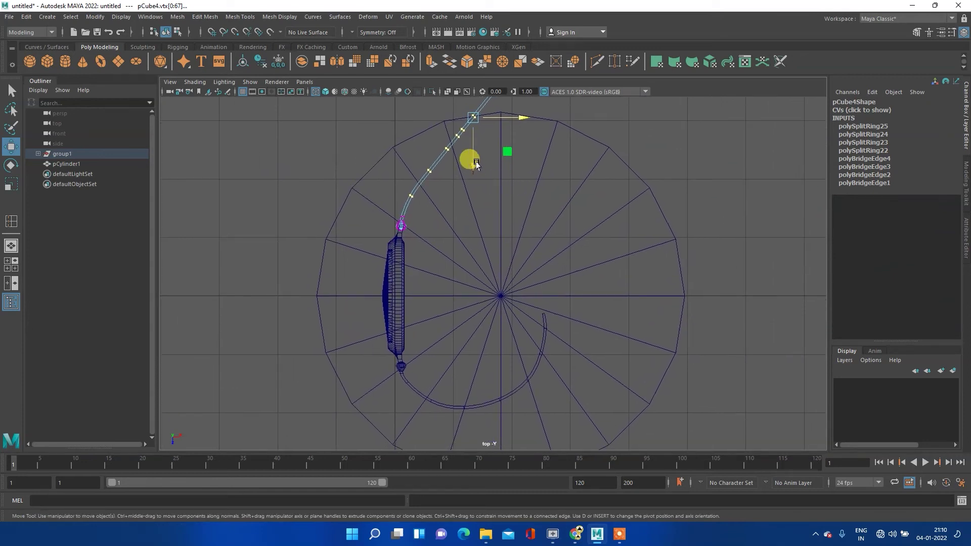
{"action": "middle_click_drag", "start_coordinate": [526, 202], "coordinate": [456, 289], "text": "alt"}
- Select the upper strap vertices and rotate them clockwise in stages around the wrist
{"action": "mouse_move", "coordinate": [517, 101]}
{"action": "left_mouse_down"}
{"action": "mouse_move", "coordinate": [331, 324]}
{"action": "mouse_move", "coordinate": [339, 298]}
{"action": "left_mouse_up"}
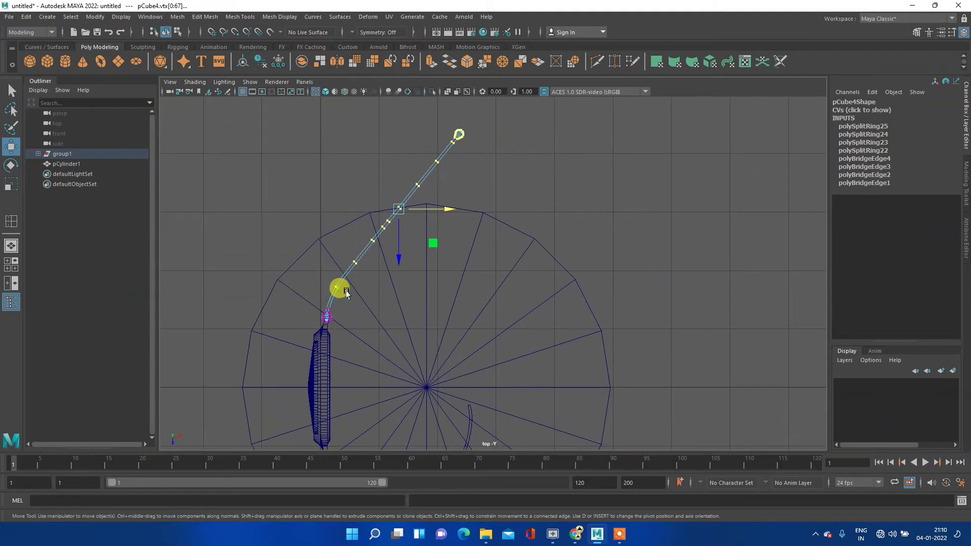
{"action": "key", "text": "e"}
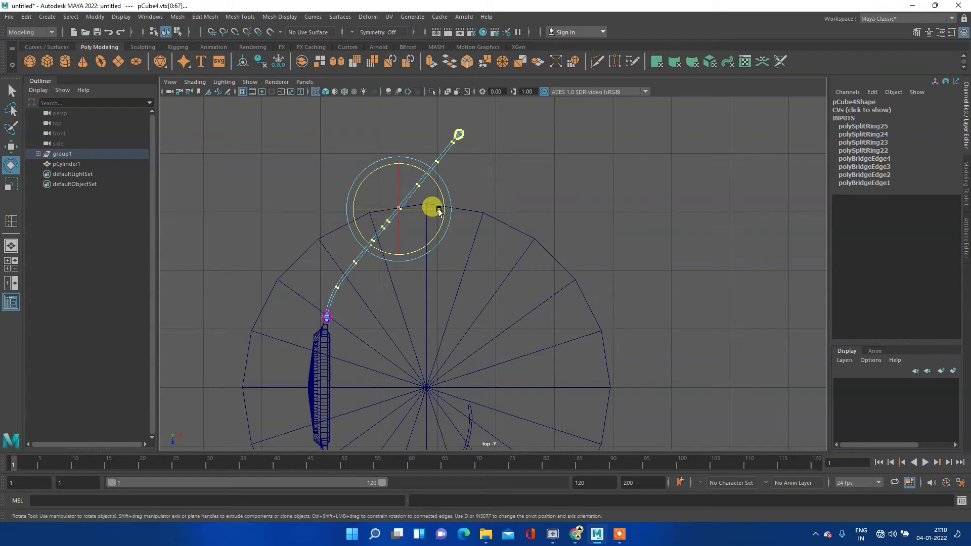
{"action": "left_click_drag", "start_coordinate": [440, 219], "coordinate": [443, 223]}
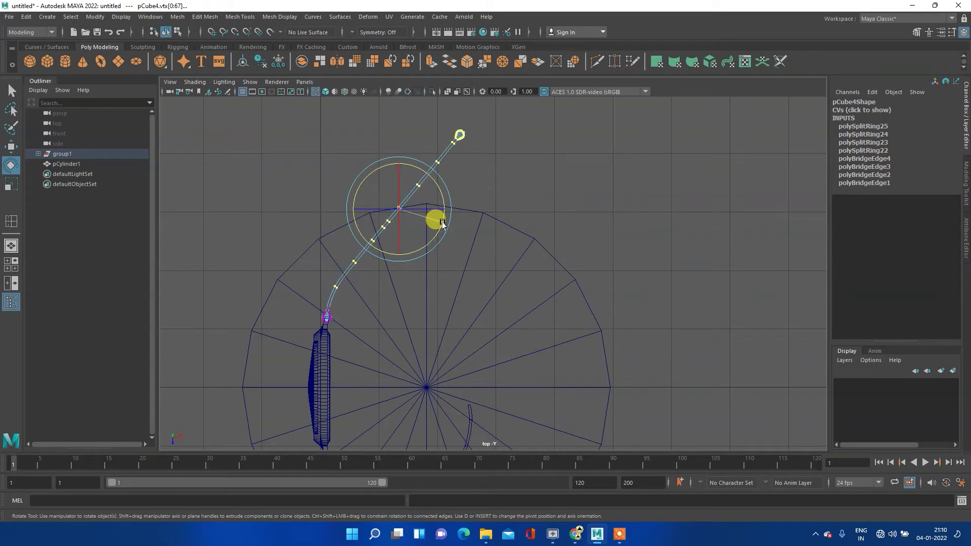
{"action": "left_click_drag", "start_coordinate": [499, 113], "coordinate": [334, 283]}
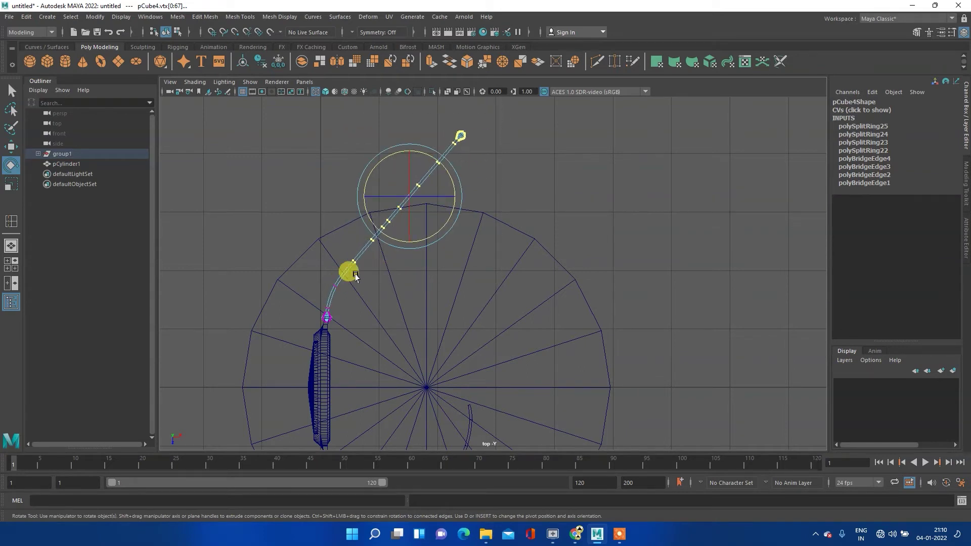
{"action": "left_click_drag", "start_coordinate": [447, 177], "coordinate": [451, 182]}
{"action": "left_click_drag", "start_coordinate": [515, 97], "coordinate": [351, 240]}
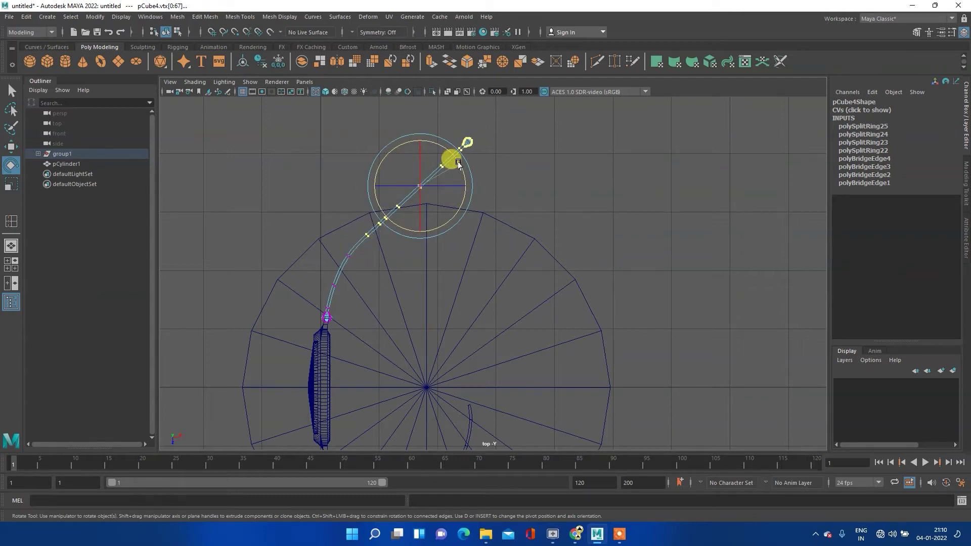
{"action": "left_click_drag", "start_coordinate": [459, 163], "coordinate": [459, 172]}
{"action": "mouse_move", "coordinate": [518, 101]}
{"action": "left_mouse_down"}
{"action": "mouse_move", "coordinate": [369, 230]}
{"action": "mouse_move", "coordinate": [375, 222]}
{"action": "mouse_move", "coordinate": [365, 223]}
{"action": "left_mouse_up"}
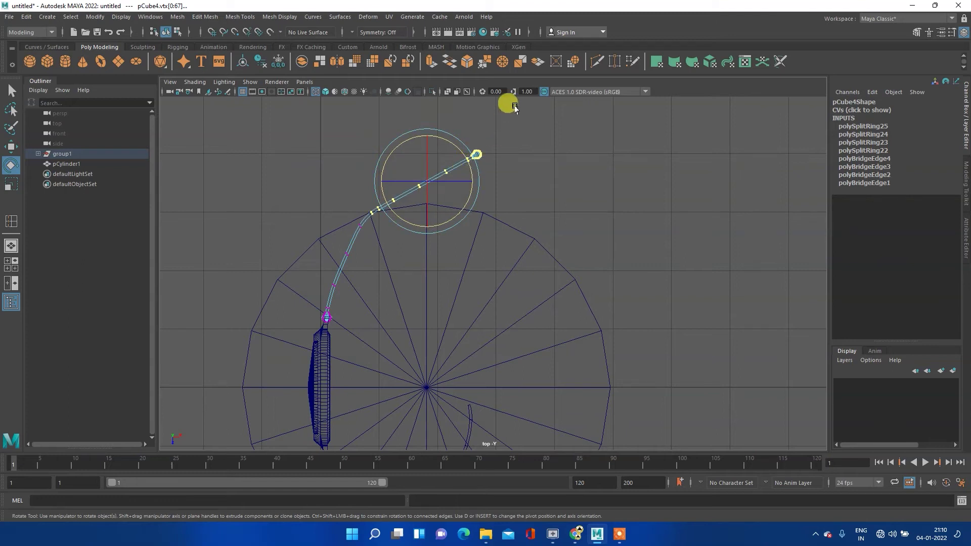
- Rotate progressively smaller outer strap sections clockwise until the end lies horizontal
{"action": "left_click_drag", "start_coordinate": [515, 108], "coordinate": [402, 209]}
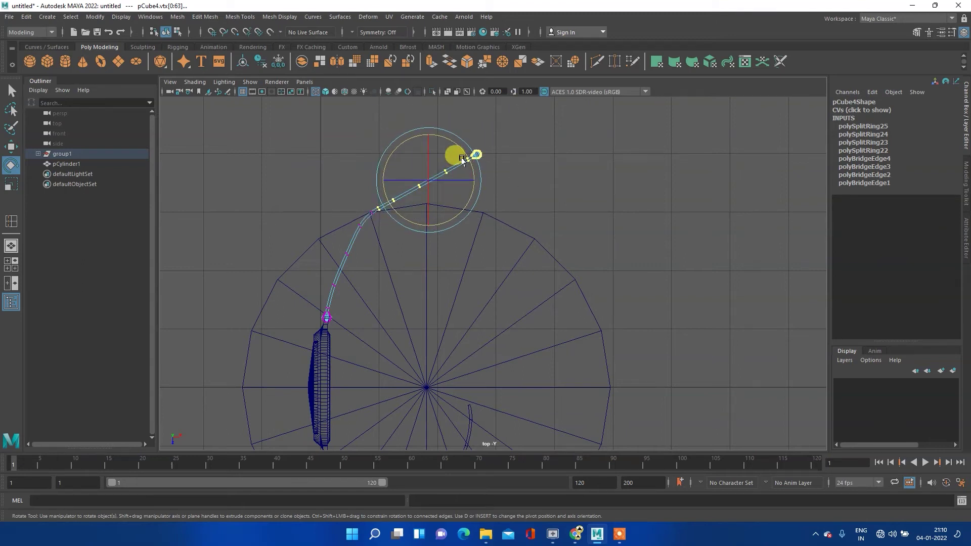
{"action": "left_click_drag", "start_coordinate": [535, 124], "coordinate": [382, 211], "text": "ctrl"}
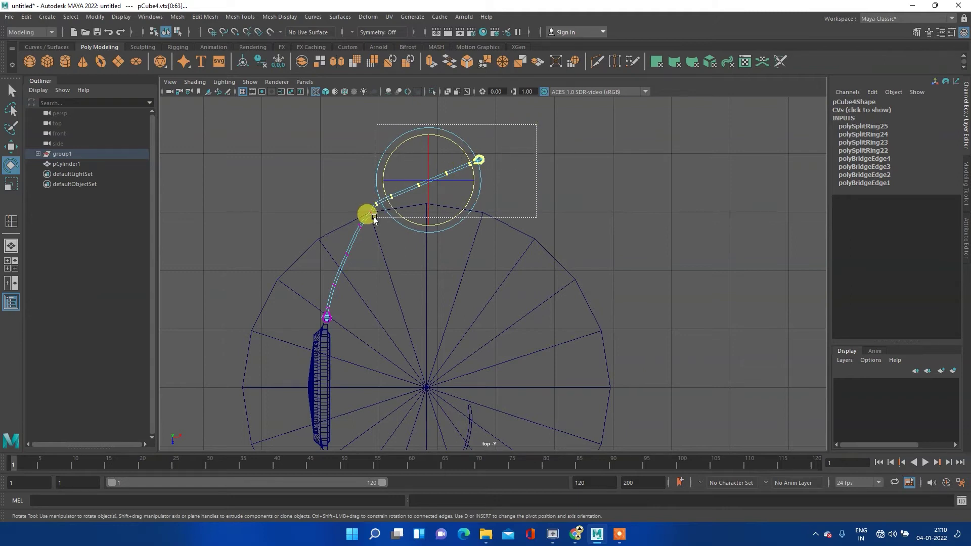
{"action": "left_click_drag", "start_coordinate": [471, 149], "coordinate": [474, 154]}
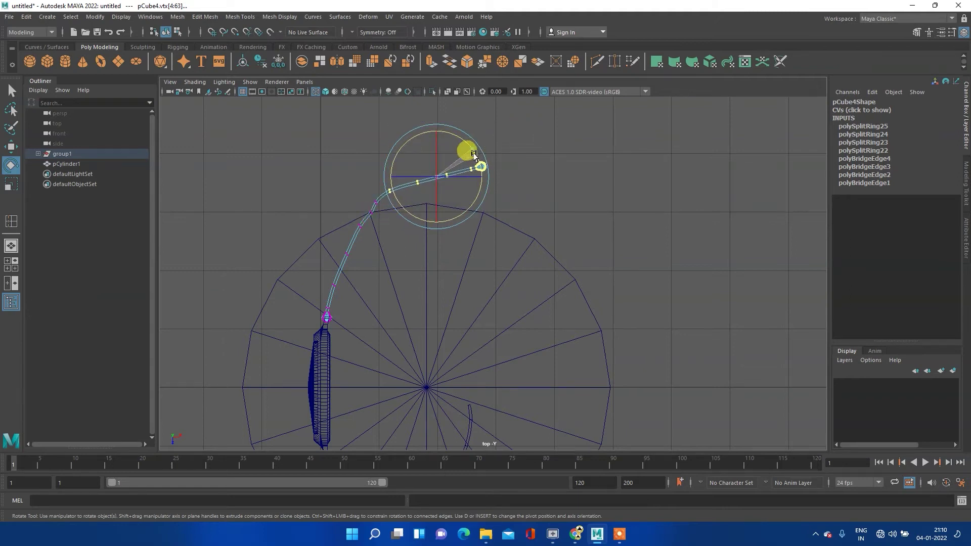
{"action": "left_click_drag", "start_coordinate": [535, 124], "coordinate": [400, 210], "text": "ctrl"}
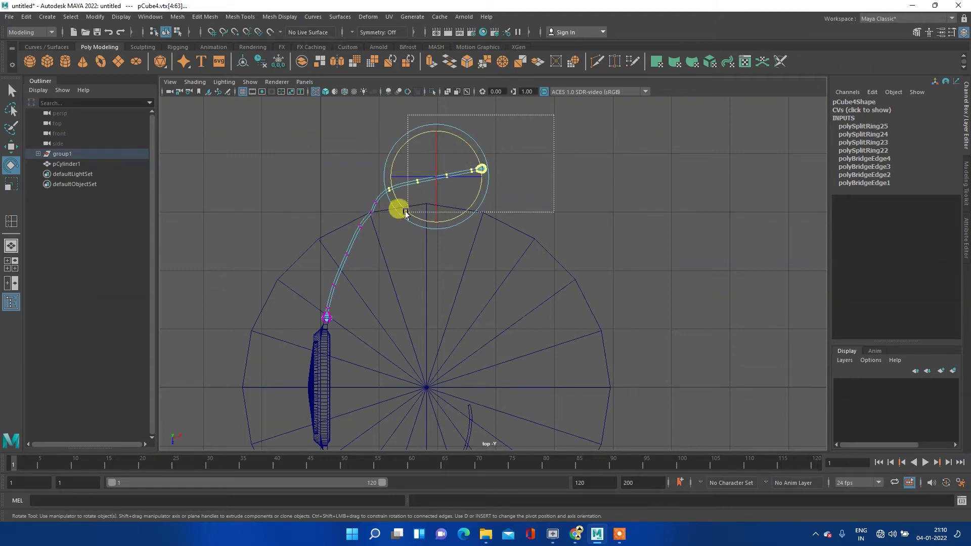
{"action": "left_click_drag", "start_coordinate": [461, 169], "coordinate": [486, 156]}
{"action": "left_click_drag", "start_coordinate": [578, 120], "coordinate": [422, 217]}
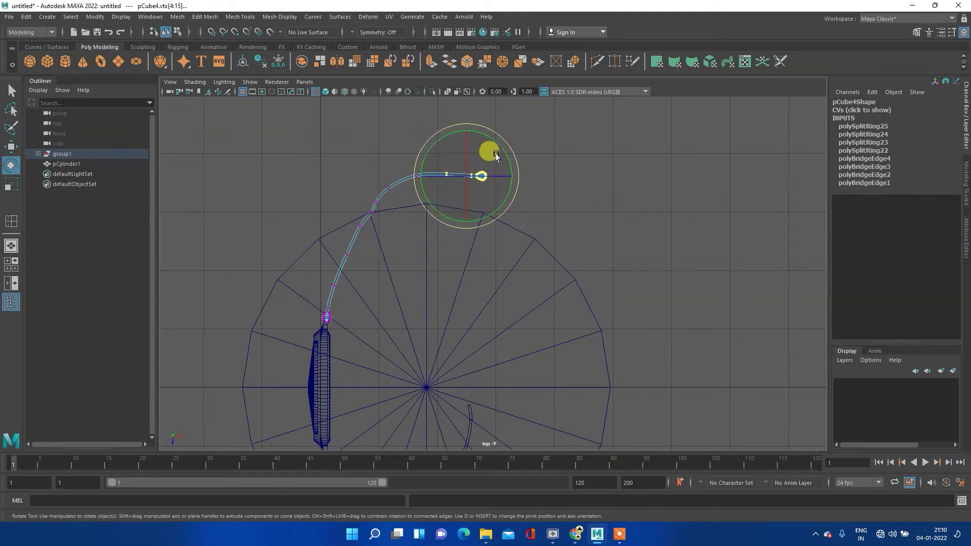
{"action": "left_click_drag", "start_coordinate": [500, 152], "coordinate": [503, 169]}
- Curl the strap tip further downward, then select the whole outer section for moving
{"action": "left_click_drag", "start_coordinate": [549, 141], "coordinate": [455, 210]}
{"action": "mouse_move", "coordinate": [506, 180]}
{"action": "left_mouse_down"}
{"action": "mouse_move", "coordinate": [524, 166]}
{"action": "mouse_move", "coordinate": [530, 136]}
{"action": "mouse_move", "coordinate": [467, 226]}
{"action": "left_mouse_up"}
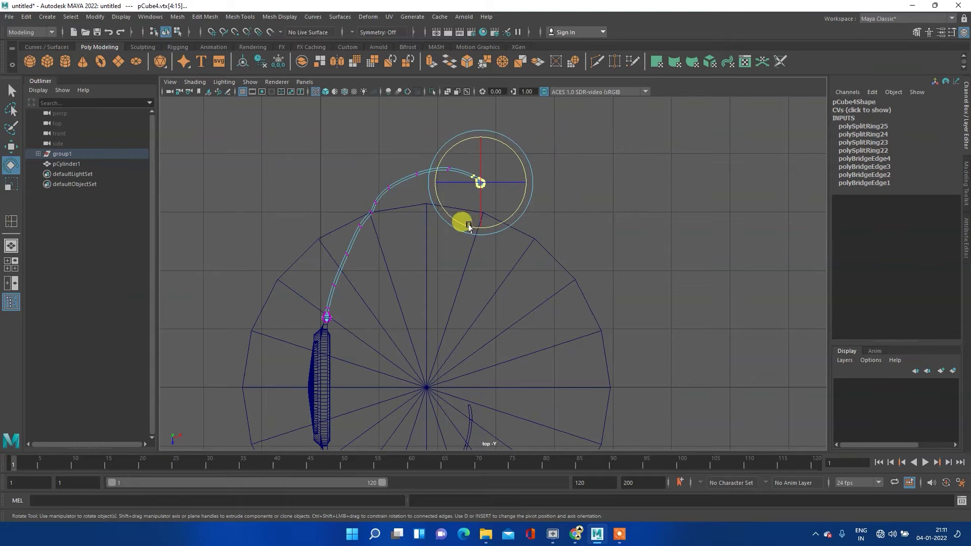
{"action": "left_click_drag", "start_coordinate": [518, 167], "coordinate": [522, 178]}
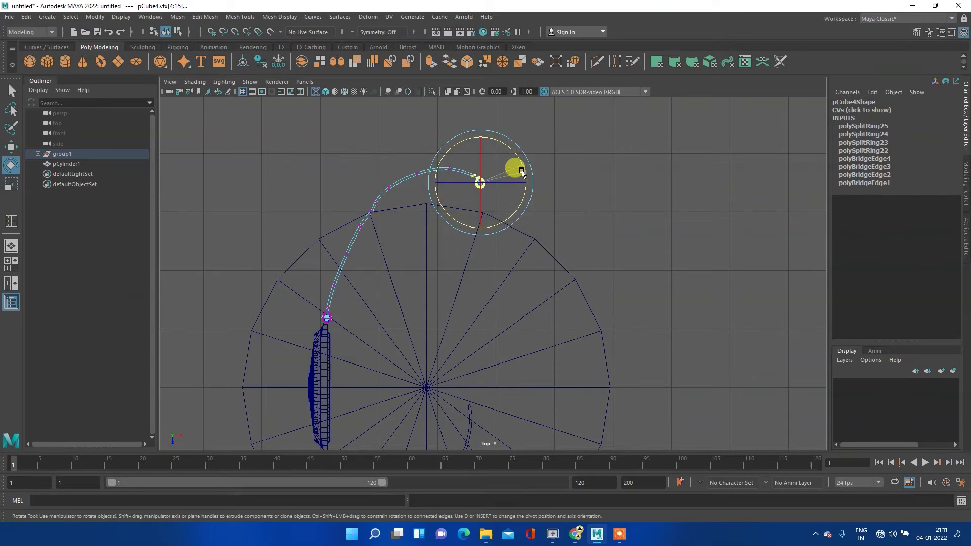
{"action": "left_click_drag", "start_coordinate": [581, 126], "coordinate": [294, 296]}
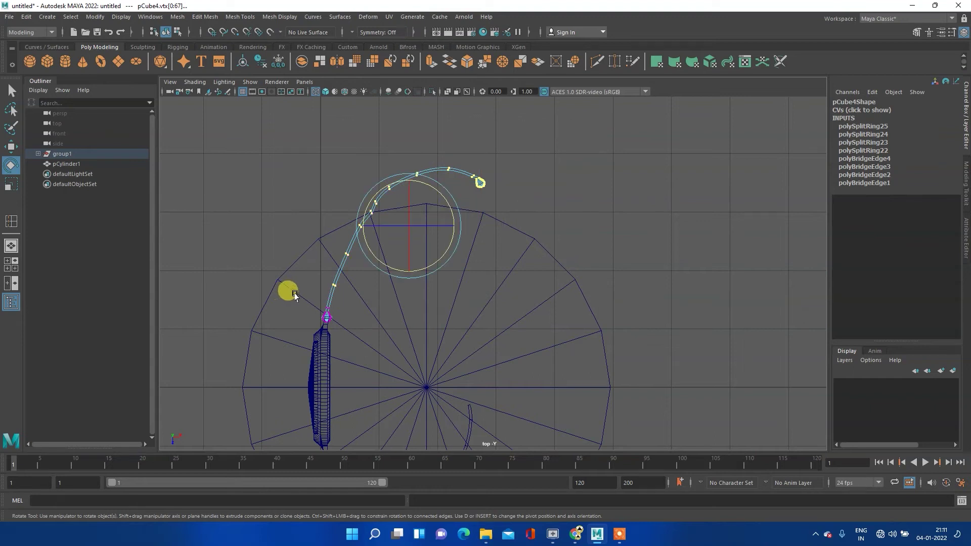
{"action": "key", "text": "w"}
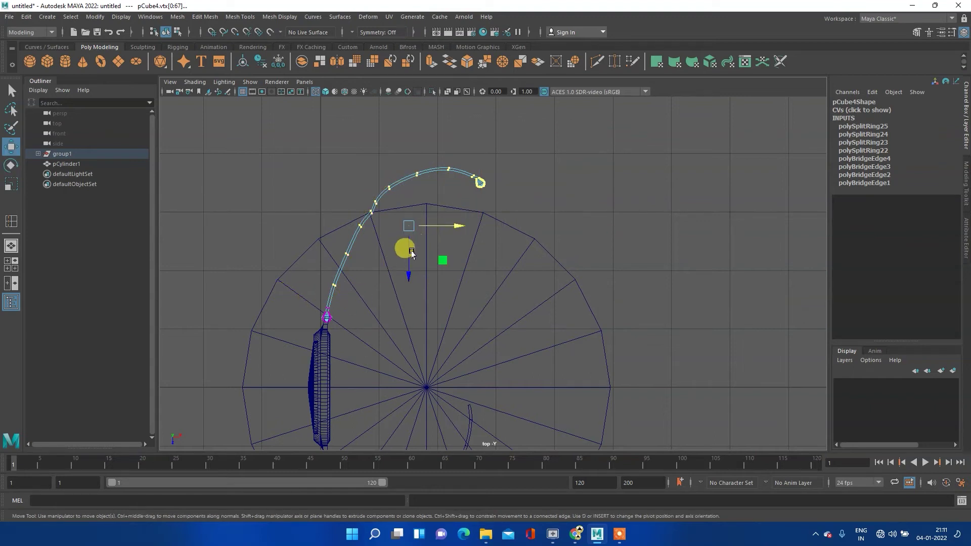
- Lower successive strap vertex groups toward the wrist, shifting each slightly left
{"action": "left_click_drag", "start_coordinate": [404, 253], "coordinate": [404, 261]}
{"action": "left_click_drag", "start_coordinate": [432, 232], "coordinate": [424, 232]}
{"action": "left_click_drag", "start_coordinate": [535, 126], "coordinate": [306, 289]}
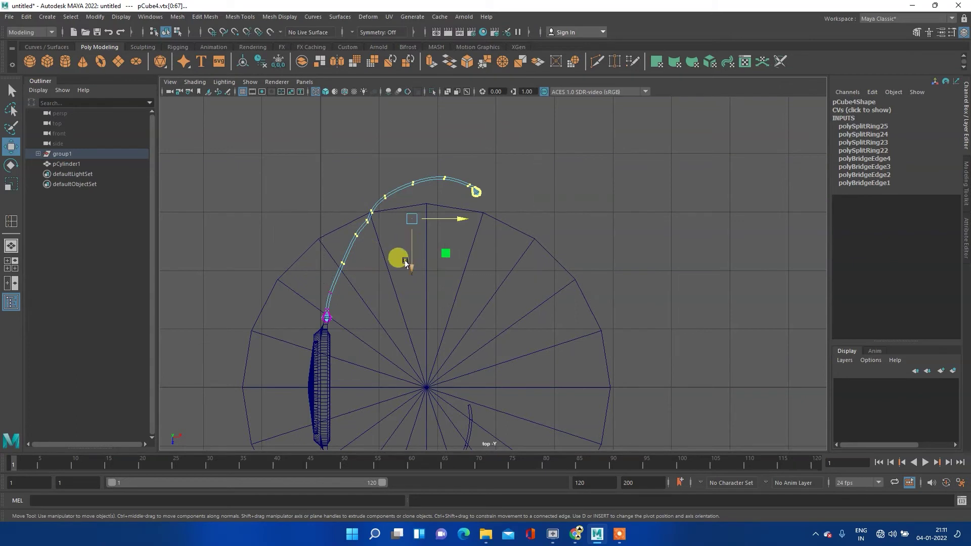
{"action": "left_click_drag", "start_coordinate": [407, 257], "coordinate": [408, 271]}
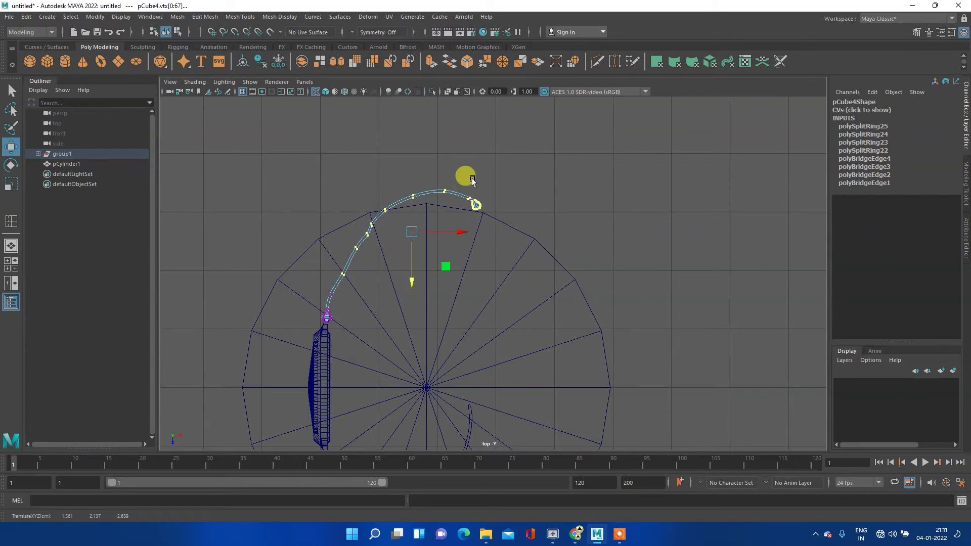
{"action": "left_click_drag", "start_coordinate": [456, 230], "coordinate": [448, 230]}
{"action": "left_click_drag", "start_coordinate": [487, 134], "coordinate": [326, 264]}
{"action": "left_click_drag", "start_coordinate": [415, 237], "coordinate": [405, 248]}
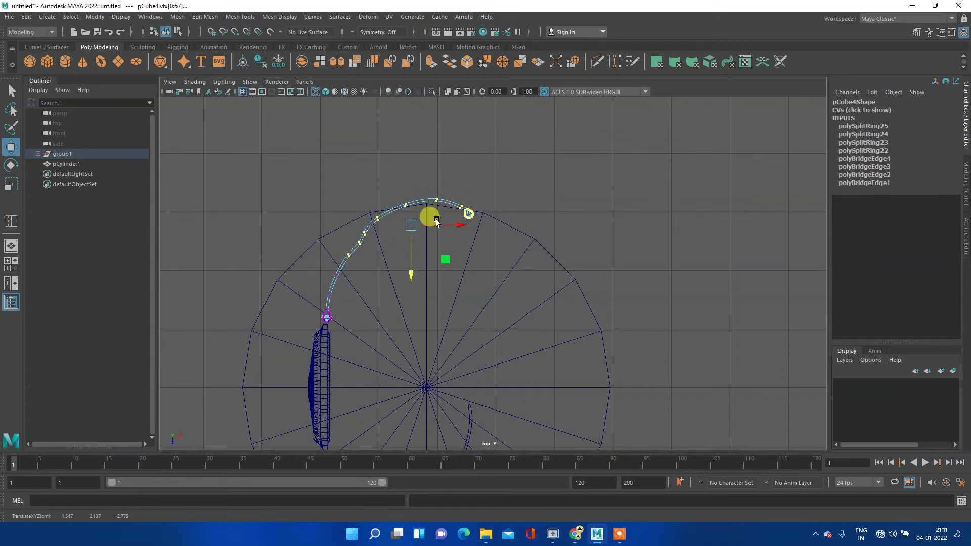
{"action": "left_click_drag", "start_coordinate": [432, 227], "coordinate": [431, 227]}
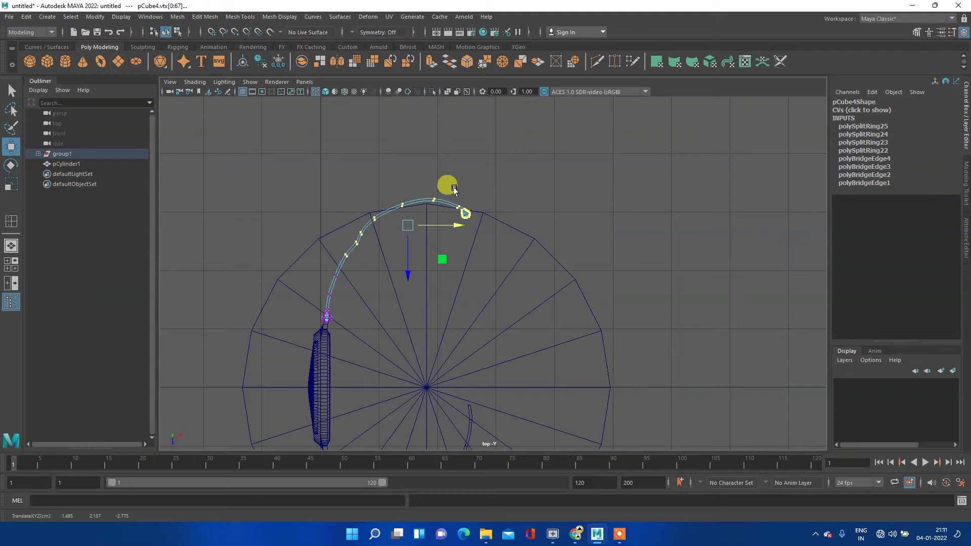
- Reselect the outer strap vertices and nudge them down and left along the wrist
{"action": "mouse_move", "coordinate": [519, 155]}
{"action": "left_mouse_down"}
{"action": "mouse_move", "coordinate": [324, 261]}
{"action": "mouse_move", "coordinate": [344, 256]}
{"action": "left_mouse_up"}
{"action": "left_click_drag", "start_coordinate": [582, 141], "coordinate": [343, 246]}
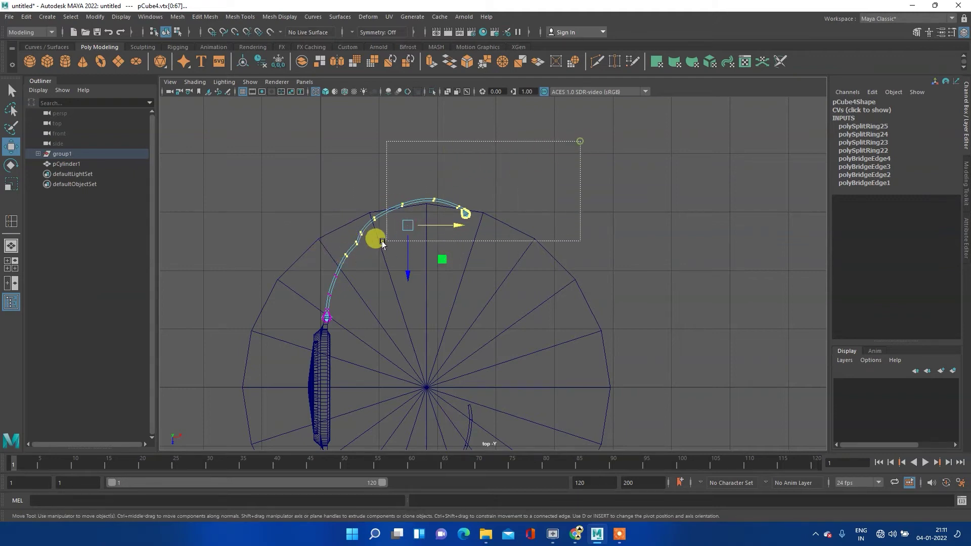
{"action": "left_click_drag", "start_coordinate": [456, 221], "coordinate": [451, 220]}
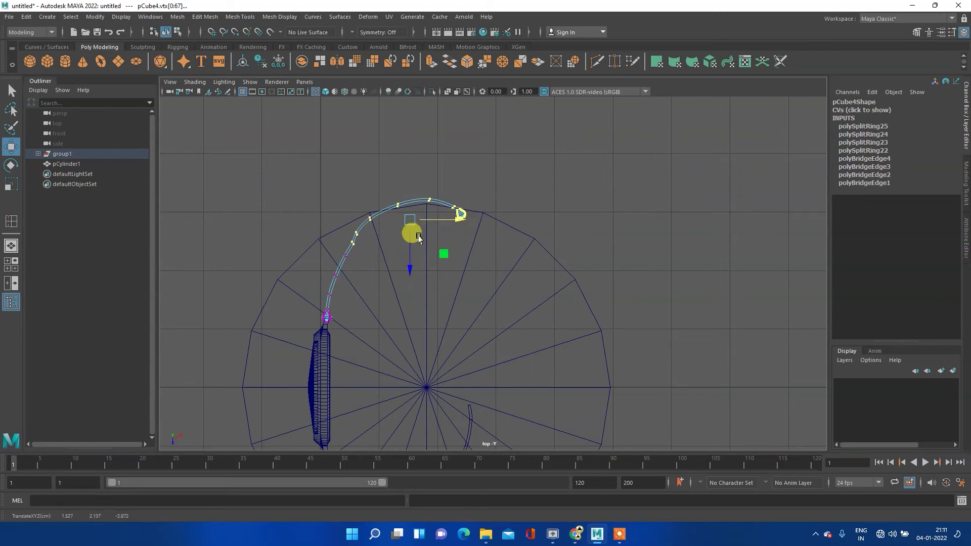
{"action": "left_click_drag", "start_coordinate": [407, 239], "coordinate": [407, 242]}
{"action": "left_click_drag", "start_coordinate": [498, 154], "coordinate": [346, 242]}
{"action": "left_click_drag", "start_coordinate": [408, 236], "coordinate": [436, 221]}
- Drop the strap's end section down so it hugs the wrist
{"action": "mouse_move", "coordinate": [531, 160]}
{"action": "left_mouse_down"}
{"action": "mouse_move", "coordinate": [371, 247]}
{"action": "mouse_move", "coordinate": [419, 252]}
{"action": "left_mouse_up"}
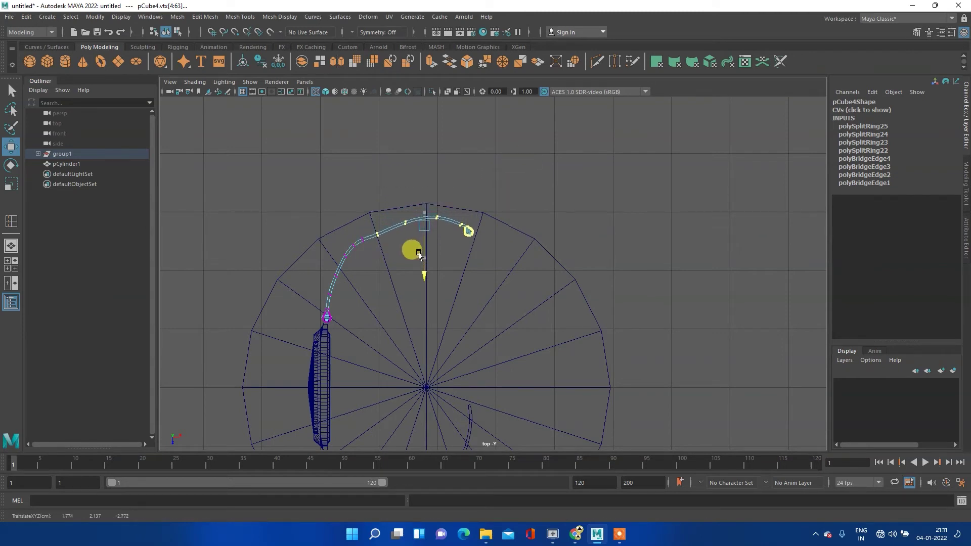
{"action": "left_click_drag", "start_coordinate": [511, 177], "coordinate": [390, 271]}
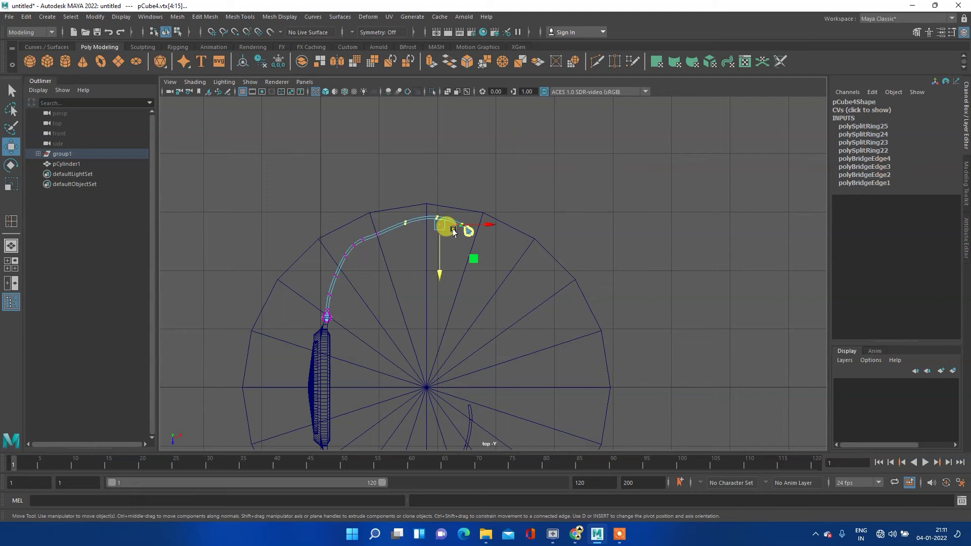
{"action": "left_click_drag", "start_coordinate": [433, 244], "coordinate": [433, 263]}
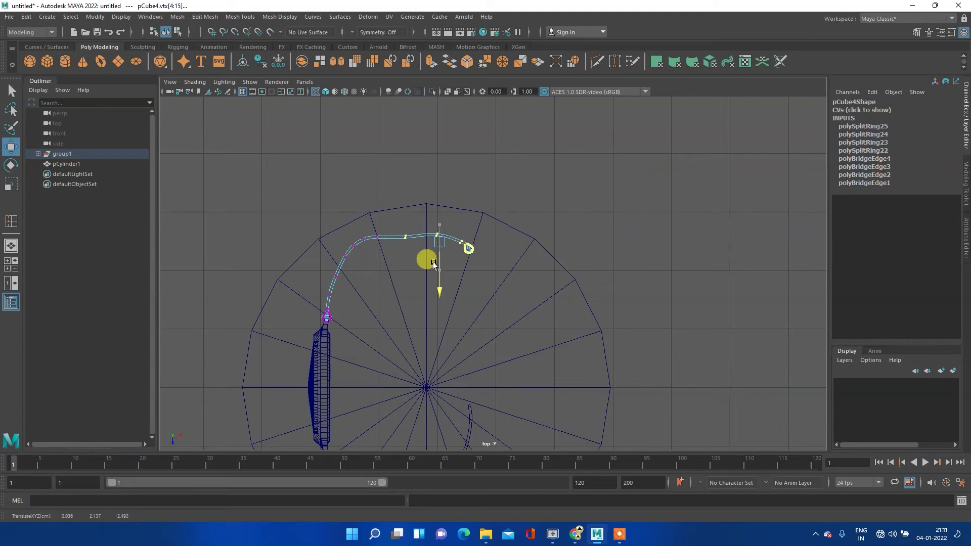
{"action": "mouse_move", "coordinate": [451, 254]}
{"action": "left_mouse_down"}
{"action": "mouse_move", "coordinate": [467, 254]}
{"action": "mouse_move", "coordinate": [451, 273]}
{"action": "mouse_move", "coordinate": [461, 289]}
{"action": "left_mouse_up"}
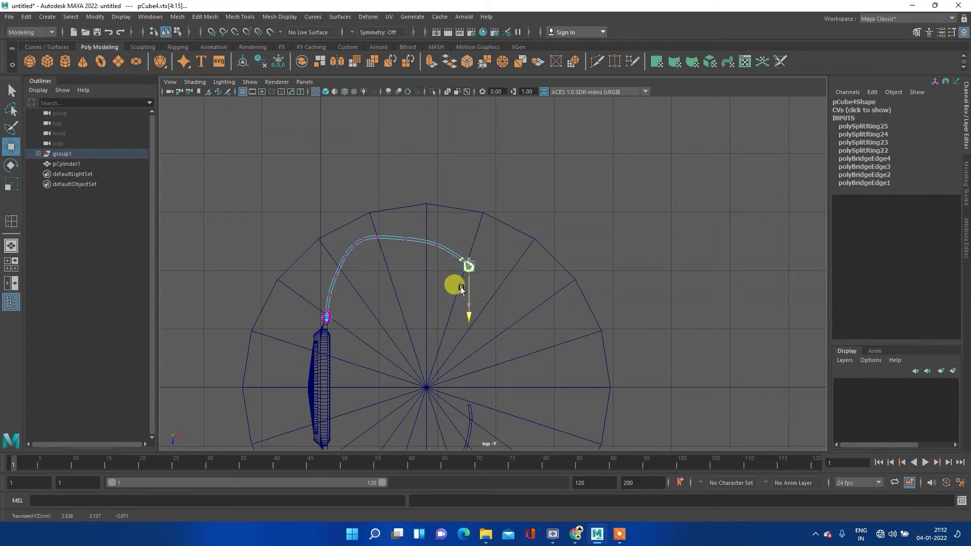
- Pick mid-strap vertices and reframe the top view around the strap
{"action": "mouse_move", "coordinate": [413, 216]}
{"action": "left_mouse_down"}
{"action": "mouse_move", "coordinate": [396, 242]}
{"action": "mouse_move", "coordinate": [405, 258]}
{"action": "mouse_move", "coordinate": [404, 248]}
{"action": "left_mouse_up"}
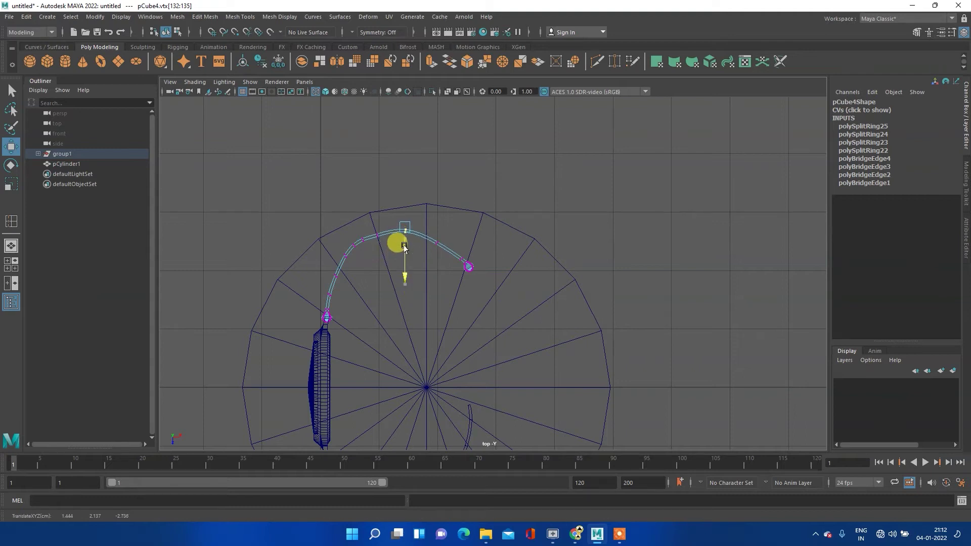
{"action": "mouse_move", "coordinate": [365, 250]}
{"action": "left_mouse_down"}
{"action": "mouse_move", "coordinate": [384, 230]}
{"action": "mouse_move", "coordinate": [404, 237]}
{"action": "mouse_move", "coordinate": [381, 252]}
{"action": "left_mouse_up"}
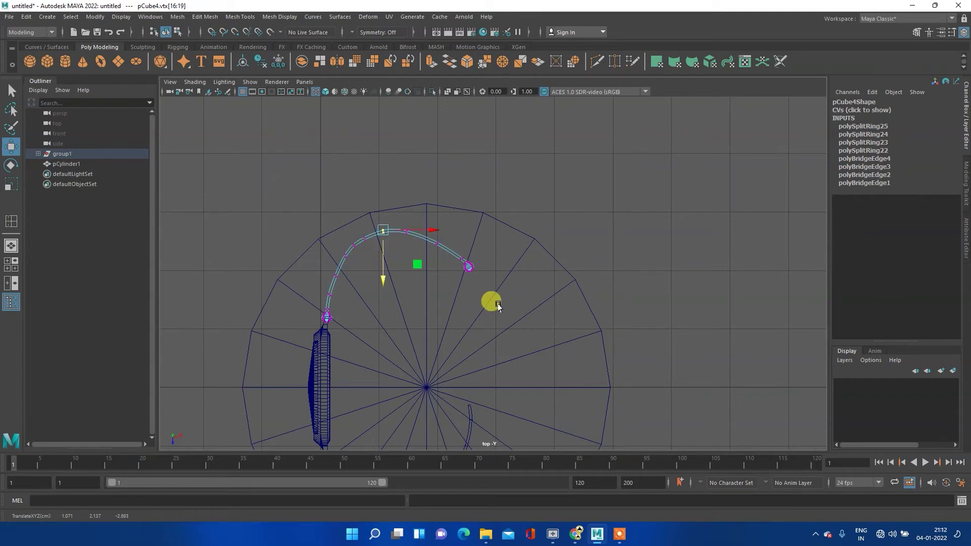
{"action": "scroll", "coordinate": [501, 306], "scroll_direction": "down", "scroll_amount": 3}
{"action": "scroll", "coordinate": [481, 327], "scroll_direction": "up", "scroll_amount": 3}
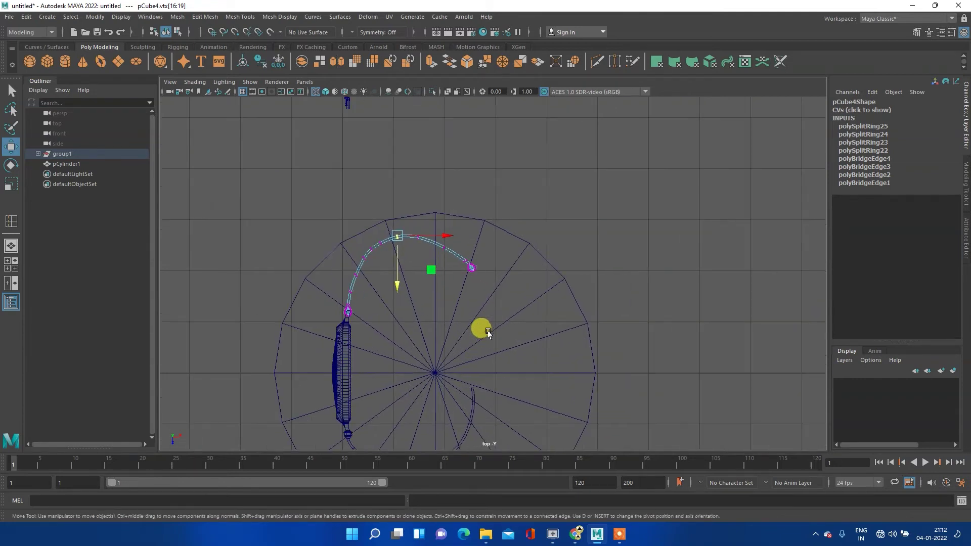
{"action": "middle_click_drag", "start_coordinate": [440, 336], "coordinate": [438, 228], "text": "alt"}
{"action": "scroll", "coordinate": [455, 210], "scroll_direction": "up", "scroll_amount": 2}
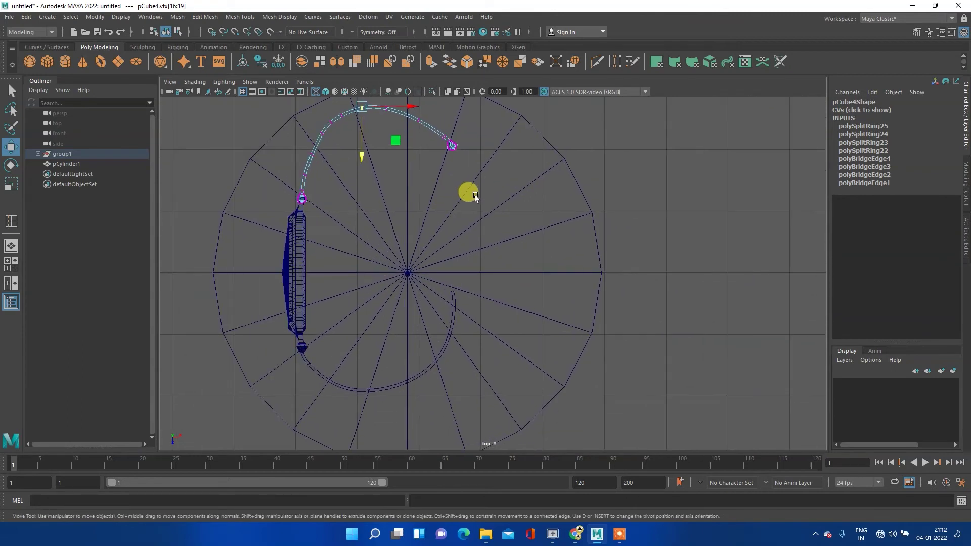
{"action": "middle_click_drag", "start_coordinate": [466, 193], "coordinate": [461, 238], "text": "alt"}
- Rotate the strap's free-end vertices inward, then box-select its top vertices
{"action": "mouse_move", "coordinate": [470, 152]}
{"action": "left_mouse_down"}
{"action": "mouse_move", "coordinate": [412, 223]}
{"action": "mouse_move", "coordinate": [439, 323]}
{"action": "left_mouse_up"}
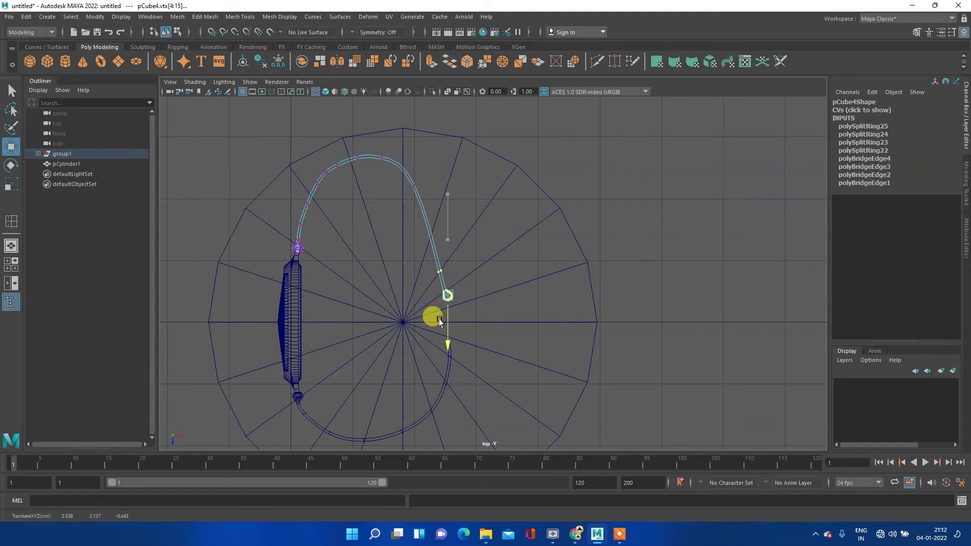
{"action": "key", "text": "e"}
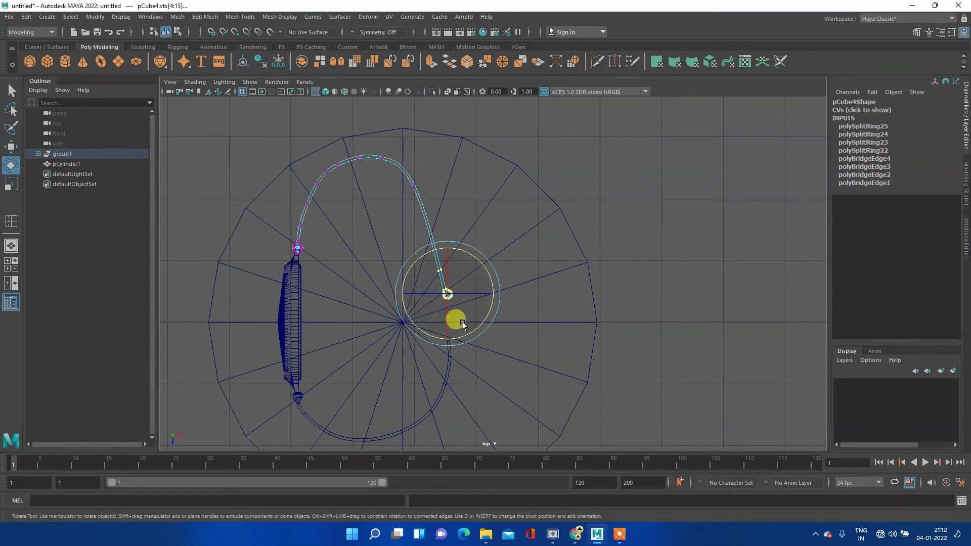
{"action": "mouse_move", "coordinate": [478, 318]}
{"action": "left_mouse_down"}
{"action": "mouse_move", "coordinate": [467, 320]}
{"action": "mouse_move", "coordinate": [446, 299]}
{"action": "mouse_move", "coordinate": [477, 268]}
{"action": "left_mouse_up"}
{"action": "key", "text": "w"}
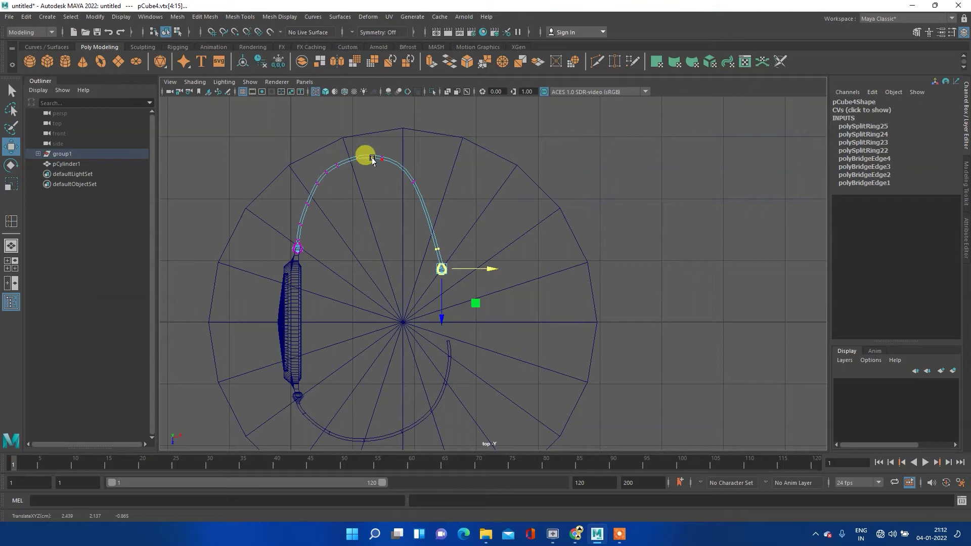
{"action": "left_click_drag", "start_coordinate": [271, 141], "coordinate": [455, 211]}
- Shift the strap's top vertices right and rotate the end section downward
{"action": "mouse_move", "coordinate": [377, 178]}
{"action": "left_mouse_down"}
{"action": "mouse_move", "coordinate": [418, 183]}
{"action": "mouse_move", "coordinate": [400, 183]}
{"action": "left_mouse_up"}
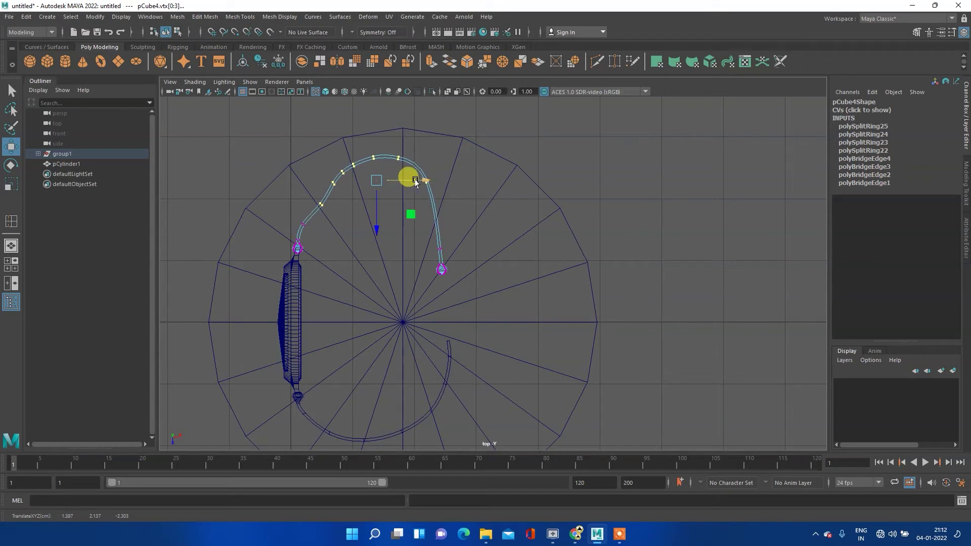
{"action": "mouse_move", "coordinate": [459, 143]}
{"action": "left_mouse_down"}
{"action": "mouse_move", "coordinate": [407, 210]}
{"action": "mouse_move", "coordinate": [438, 242]}
{"action": "left_mouse_up"}
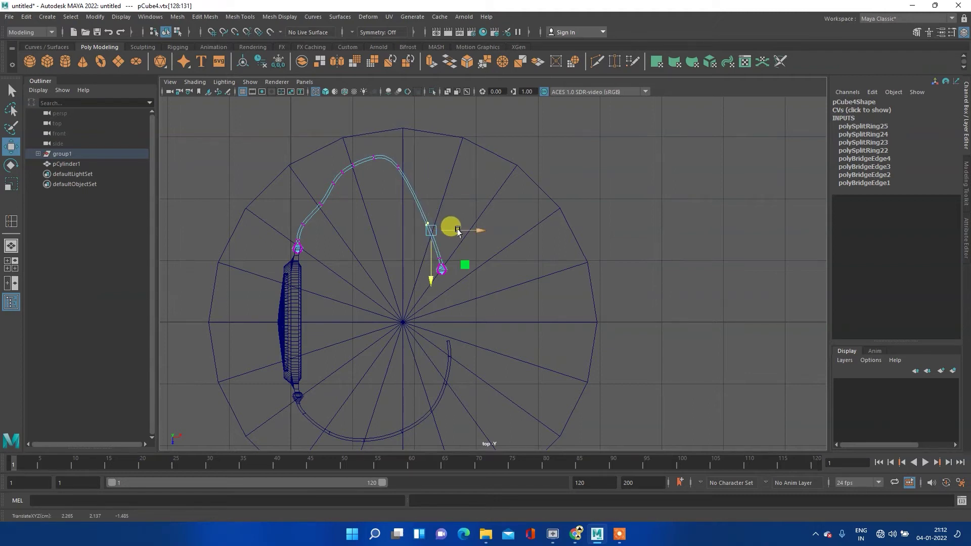
{"action": "key", "text": "e"}
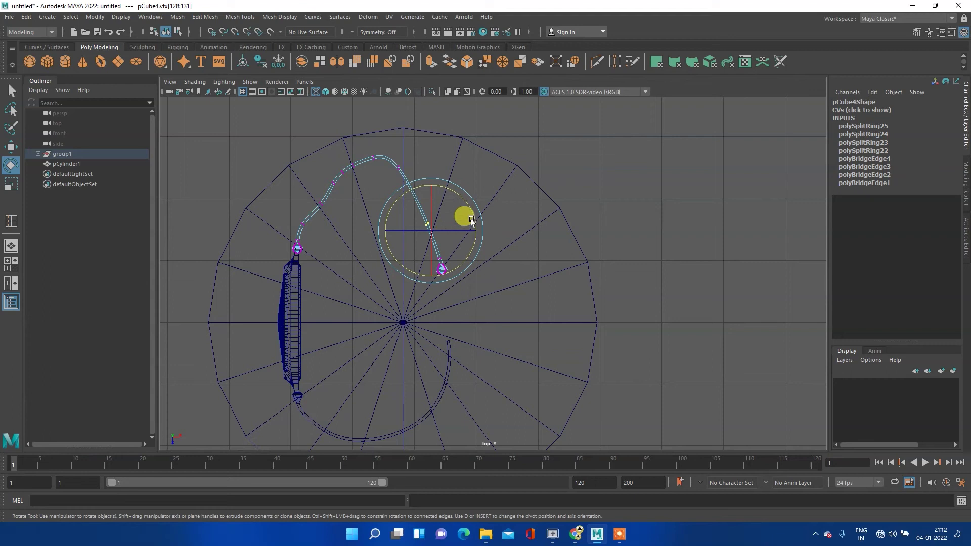
{"action": "left_click_drag", "start_coordinate": [475, 232], "coordinate": [469, 265]}
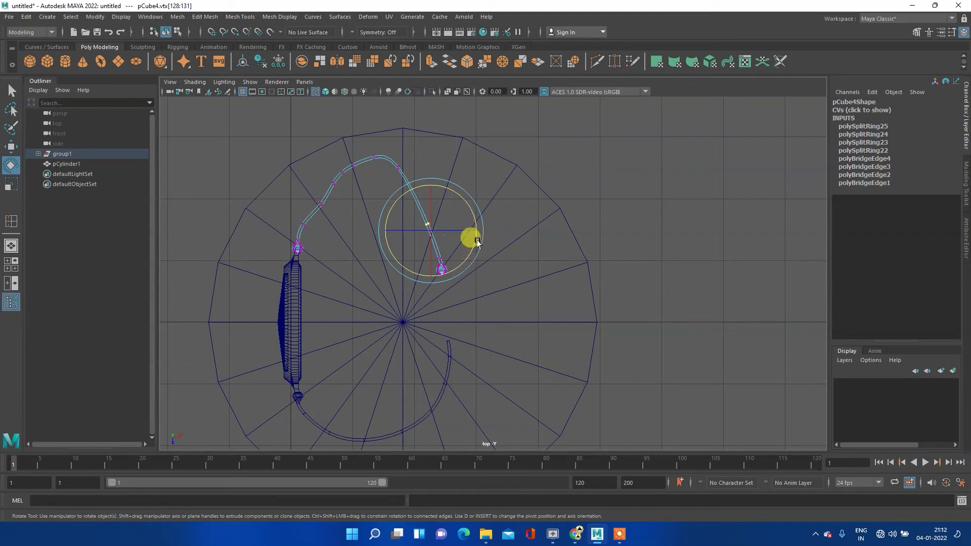
{"action": "key", "text": "w"}
{"action": "left_click_drag", "start_coordinate": [458, 231], "coordinate": [476, 231]}
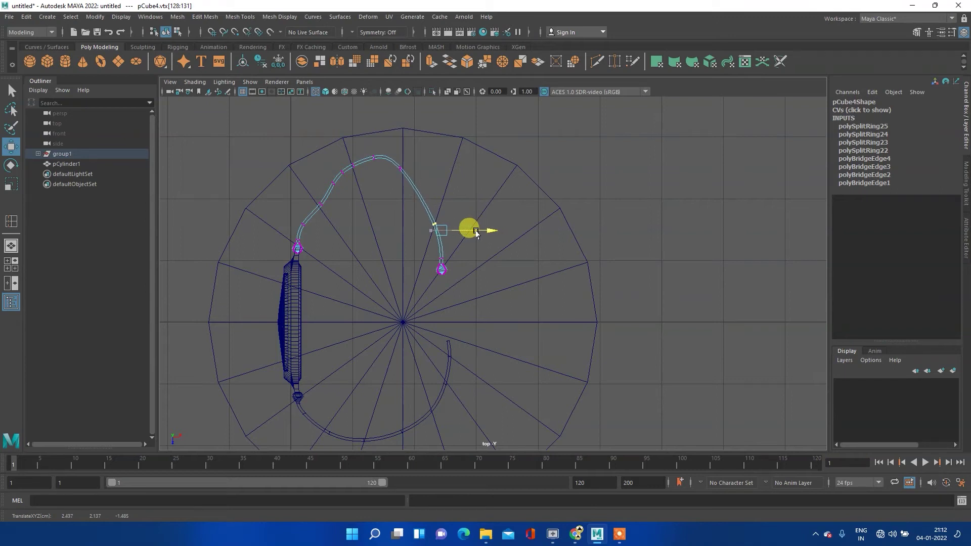
- Select vertices along the strap's top and recentre the view on the strap
{"action": "mouse_move", "coordinate": [421, 147]}
{"action": "left_mouse_down"}
{"action": "mouse_move", "coordinate": [357, 188]}
{"action": "mouse_move", "coordinate": [393, 210]}
{"action": "mouse_move", "coordinate": [422, 189]}
{"action": "left_mouse_up"}
{"action": "mouse_move", "coordinate": [365, 153]}
{"action": "left_mouse_down"}
{"action": "mouse_move", "coordinate": [336, 181]}
{"action": "mouse_move", "coordinate": [393, 172]}
{"action": "mouse_move", "coordinate": [363, 197]}
{"action": "left_mouse_up"}
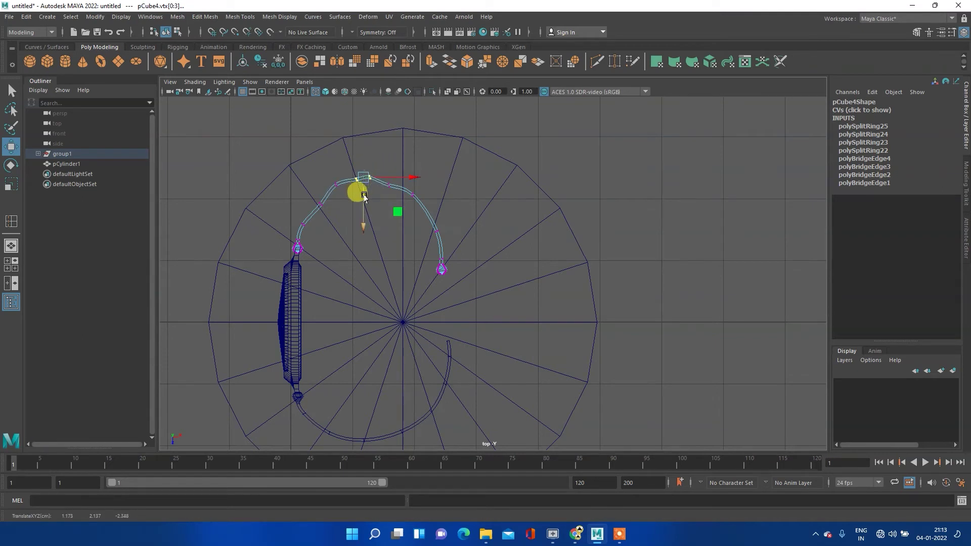
{"action": "scroll", "coordinate": [319, 216], "scroll_direction": "up", "scroll_amount": 3}
{"action": "mouse_move", "coordinate": [282, 197]}
{"action": "middle_mouse_down", "text": "alt"}
{"action": "mouse_move", "coordinate": [460, 207]}
{"action": "mouse_move", "coordinate": [429, 223]}
{"action": "middle_mouse_up", "text": "alt"}
{"action": "scroll", "coordinate": [444, 219], "scroll_direction": "down", "scroll_amount": 5}
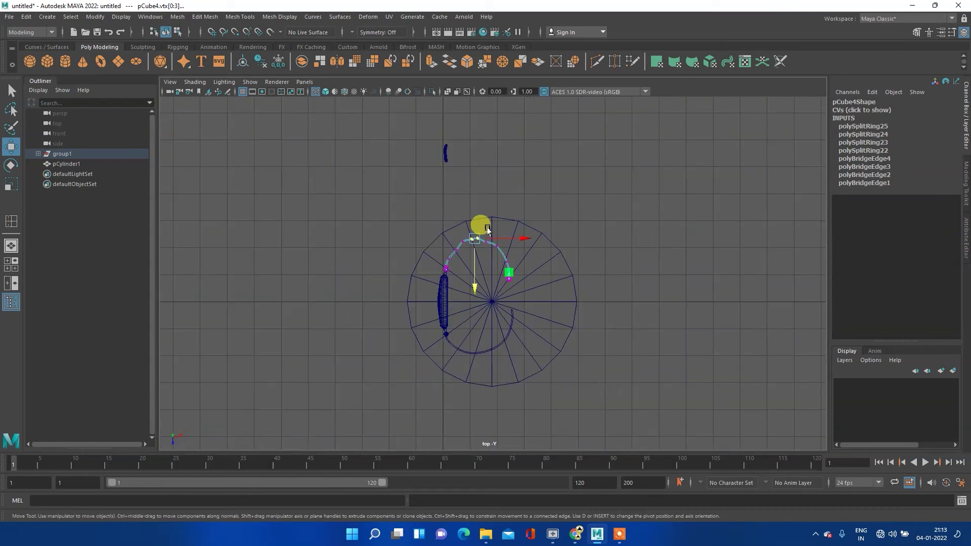
{"action": "scroll", "coordinate": [485, 243], "scroll_direction": "up", "scroll_amount": 1}
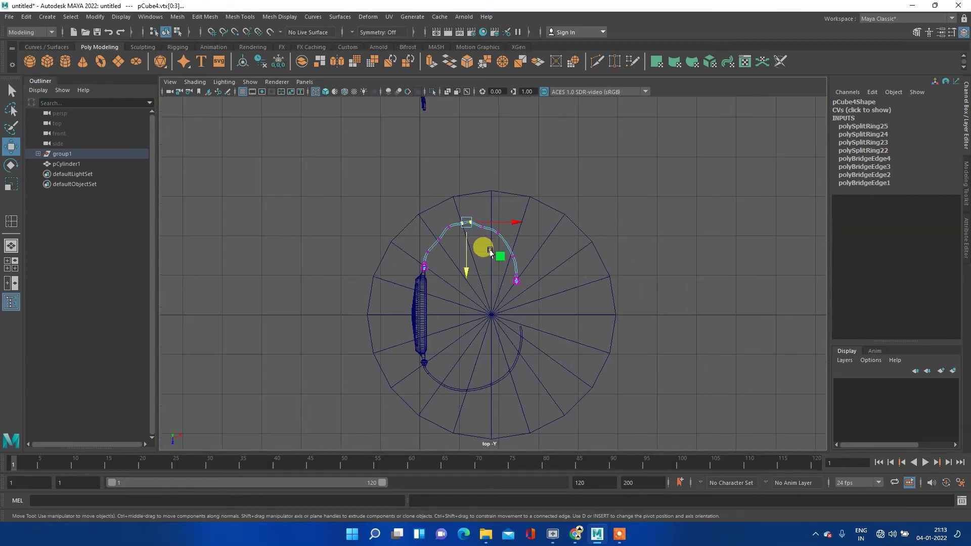
{"action": "scroll", "coordinate": [570, 226], "scroll_direction": "up", "scroll_amount": 2}
{"action": "left_click_drag", "start_coordinate": [632, 141], "coordinate": [388, 250]}
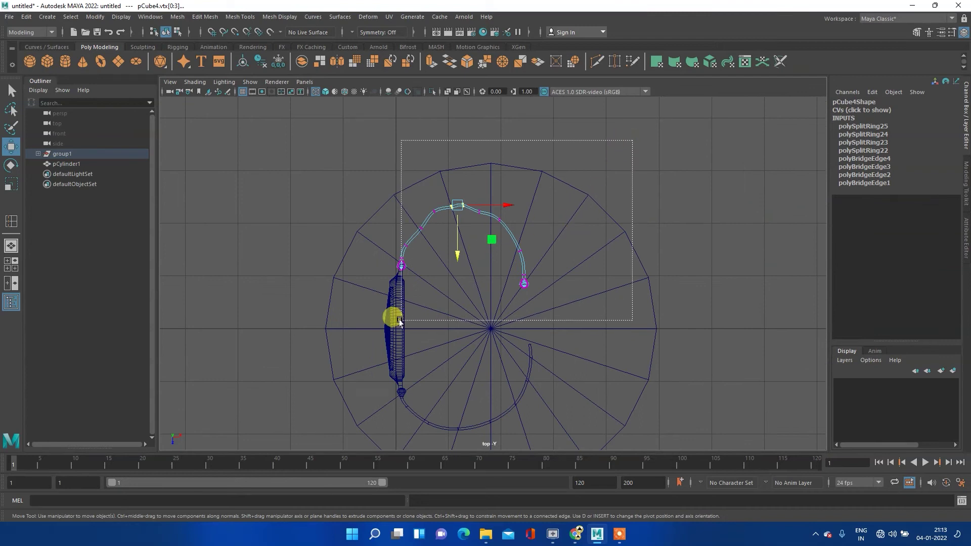
- Rotate the strap's upper vertices slightly and zoom in on the upper arc
{"action": "left_click_drag", "start_coordinate": [389, 250], "coordinate": [394, 247]}
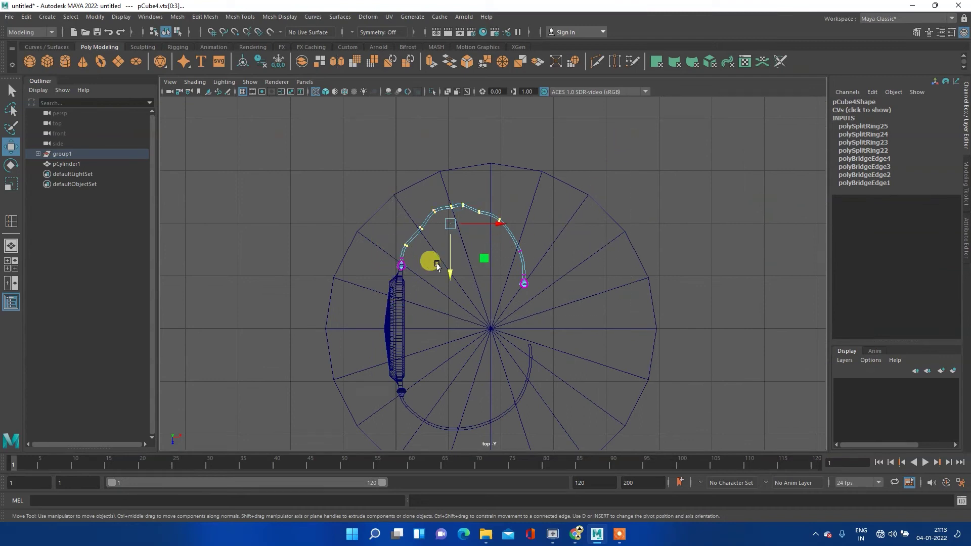
{"action": "left_click_drag", "start_coordinate": [592, 238], "coordinate": [501, 293]}
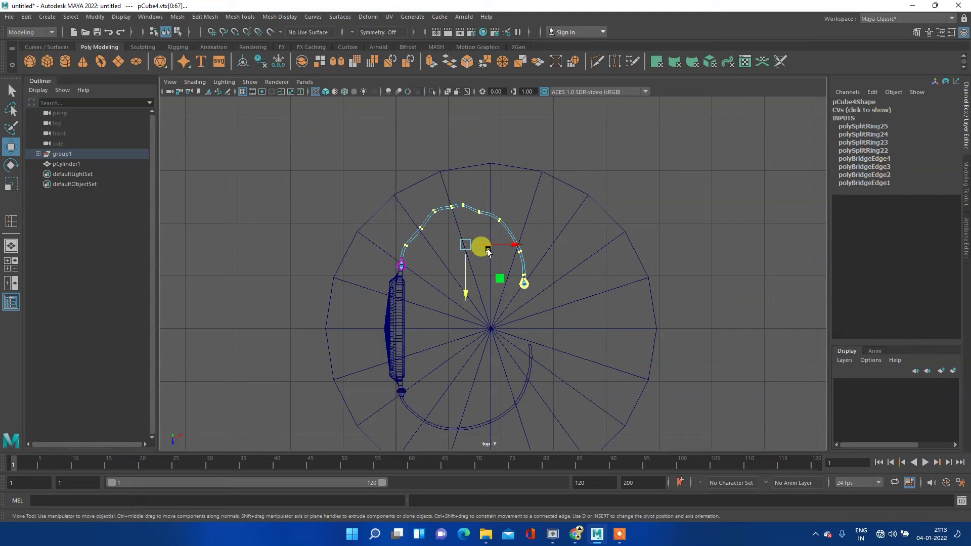
{"action": "key", "text": "e"}
{"action": "left_click_drag", "start_coordinate": [511, 240], "coordinate": [508, 236]}
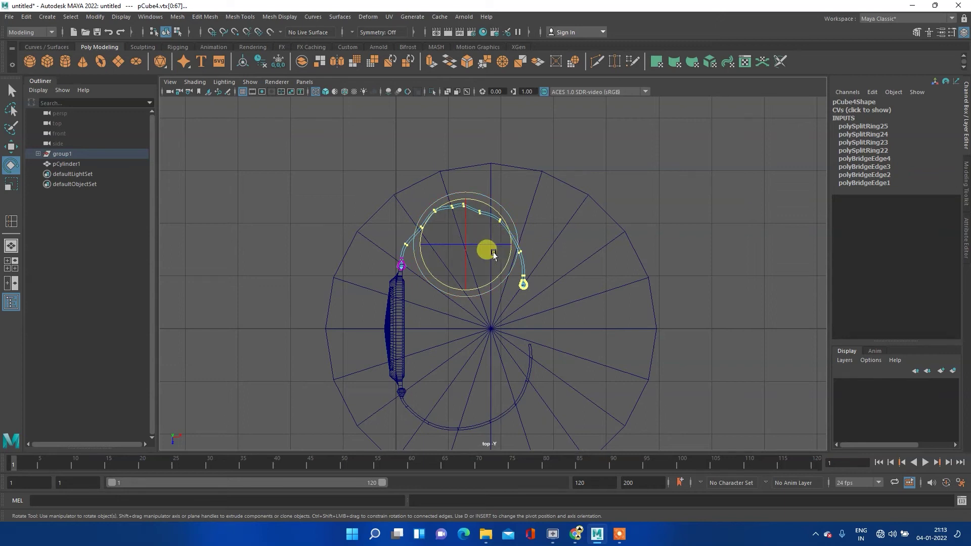
{"action": "scroll", "coordinate": [493, 252], "scroll_direction": "up", "scroll_amount": 3}
{"action": "scroll", "coordinate": [362, 221], "scroll_direction": "up", "scroll_amount": 2}
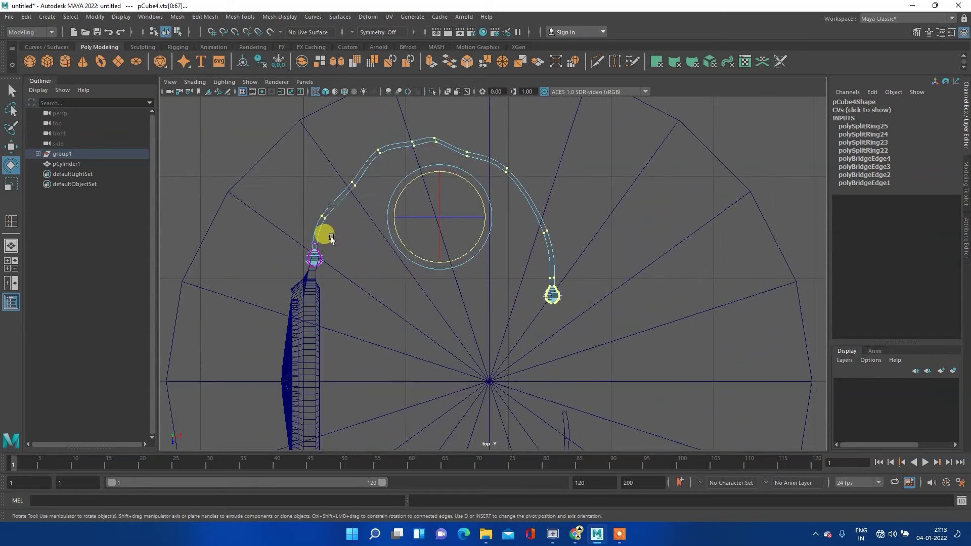
{"action": "scroll", "coordinate": [321, 219], "scroll_direction": "up", "scroll_amount": 3}
{"action": "middle_click_drag", "start_coordinate": [321, 219], "coordinate": [473, 262], "text": "alt"}
{"action": "scroll", "coordinate": [384, 255], "scroll_direction": "up", "scroll_amount": 2}
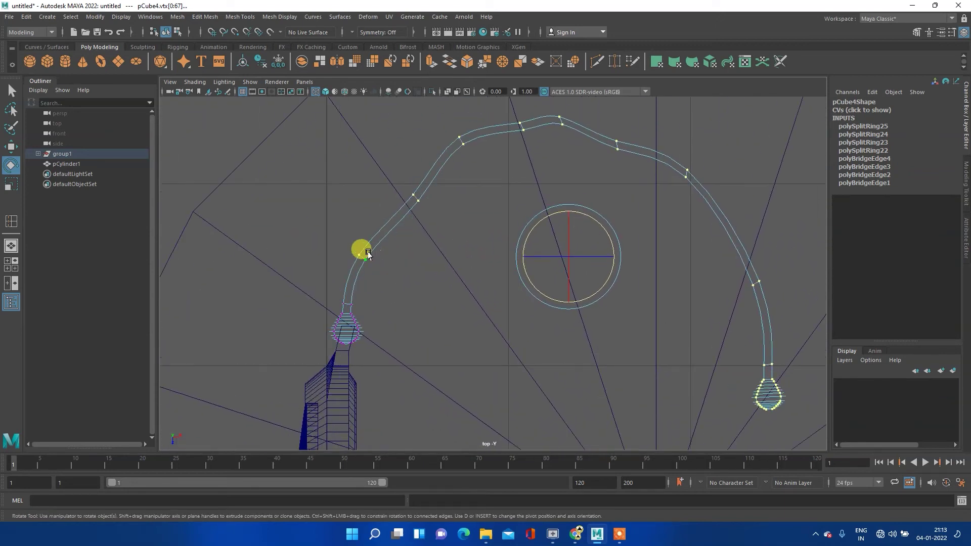
- Move the left-side vertex ring left and up to even out the arc
{"action": "mouse_move", "coordinate": [403, 169]}
{"action": "left_mouse_down"}
{"action": "mouse_move", "coordinate": [448, 231]}
{"action": "mouse_move", "coordinate": [423, 201]}
{"action": "left_mouse_up"}
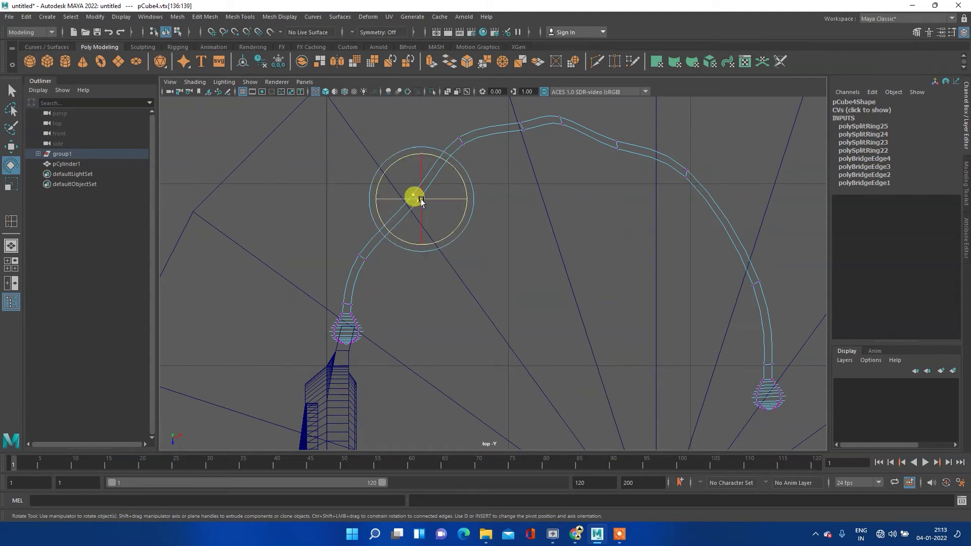
{"action": "key", "text": "w"}
{"action": "left_click_drag", "start_coordinate": [445, 198], "coordinate": [421, 197]}
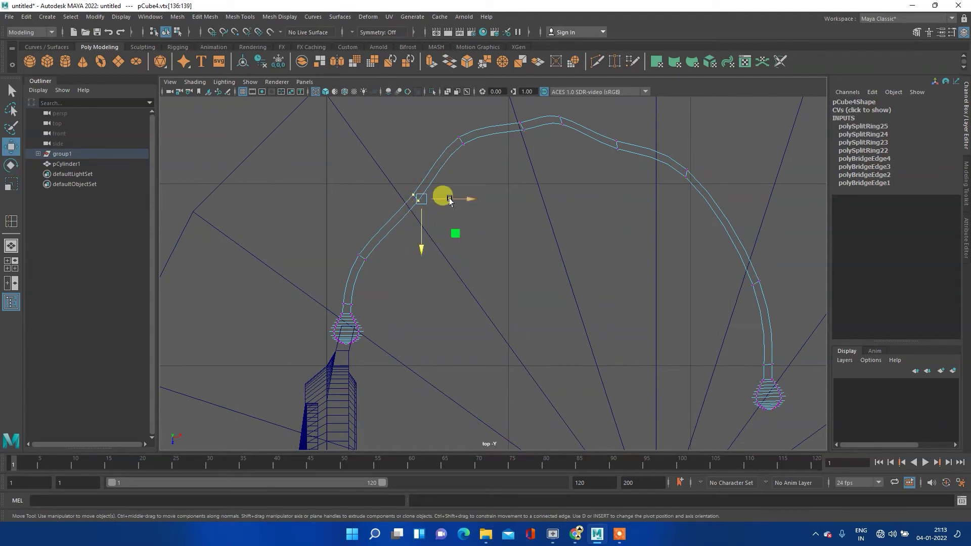
{"action": "left_click_drag", "start_coordinate": [392, 220], "coordinate": [384, 200]}
{"action": "left_click_drag", "start_coordinate": [442, 181], "coordinate": [433, 181]}
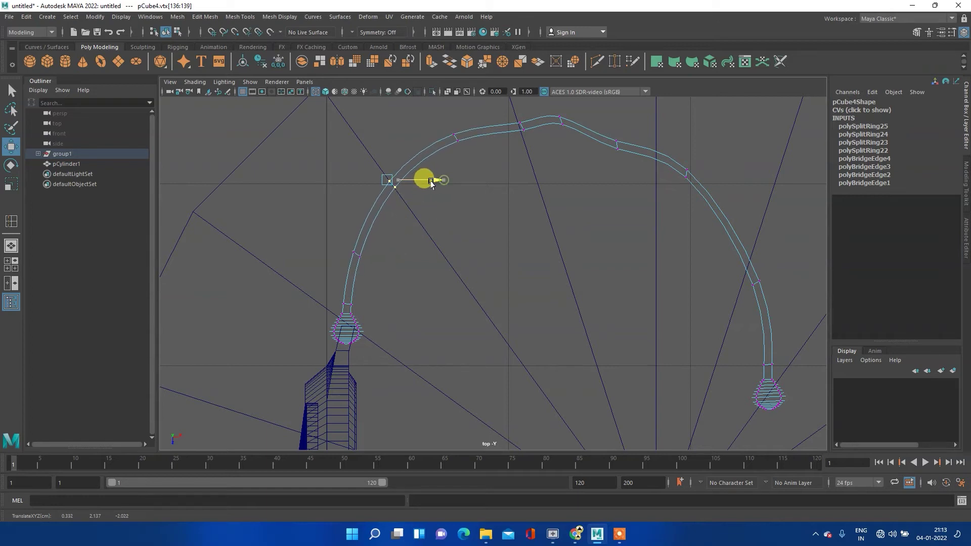
{"action": "mouse_move", "coordinate": [431, 180]}
{"action": "middle_mouse_down", "text": "alt"}
{"action": "mouse_move", "coordinate": [504, 191]}
{"action": "mouse_move", "coordinate": [389, 253]}
{"action": "middle_mouse_up", "text": "alt"}
- Select the next vertex rings along the strap's top for adjustment
{"action": "left_click_drag", "start_coordinate": [370, 236], "coordinate": [399, 292]}
{"action": "key", "text": "e"}
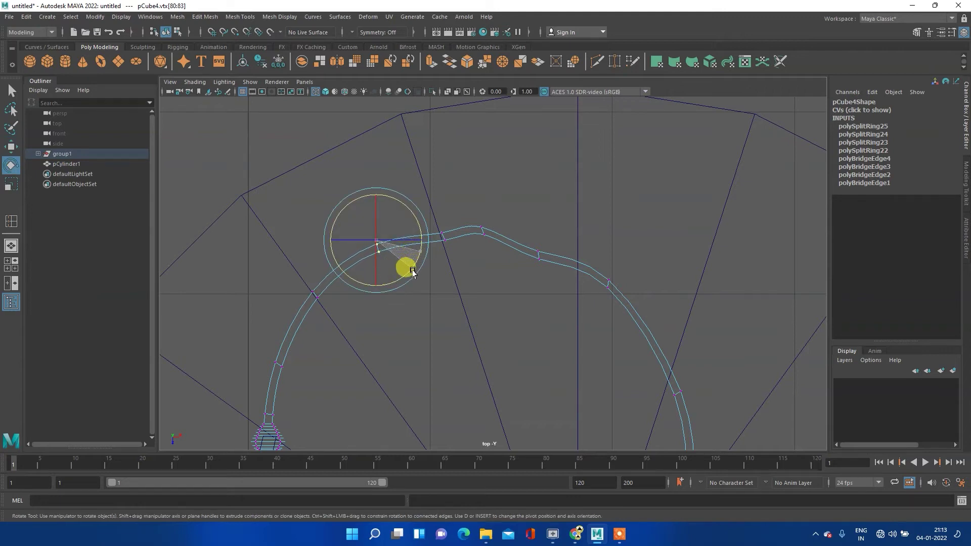
{"action": "mouse_move", "coordinate": [443, 208]}
{"action": "left_mouse_down"}
{"action": "mouse_move", "coordinate": [427, 256]}
{"action": "mouse_move", "coordinate": [445, 241]}
{"action": "mouse_move", "coordinate": [425, 278]}
{"action": "mouse_move", "coordinate": [418, 261]}
{"action": "left_mouse_up"}
{"action": "key", "text": "w"}
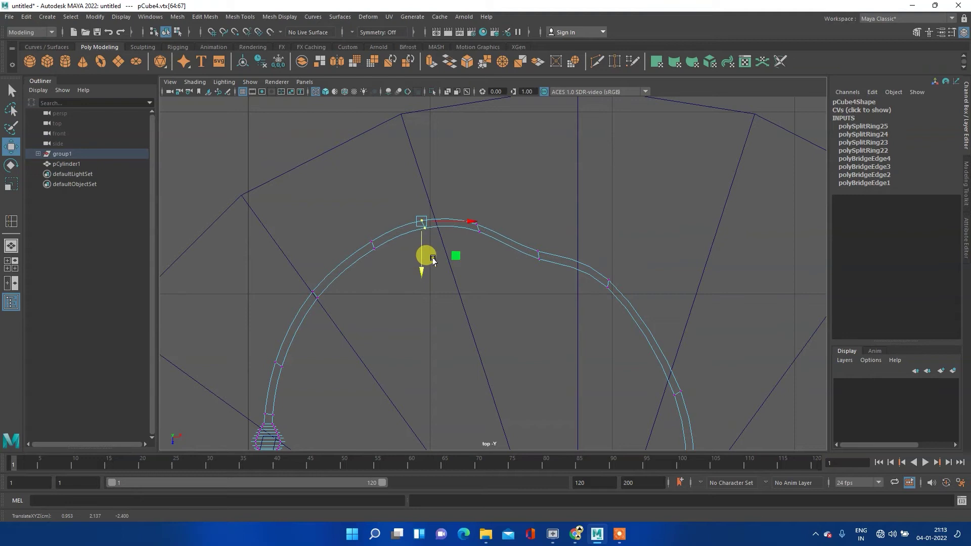
{"action": "key", "text": "e"}
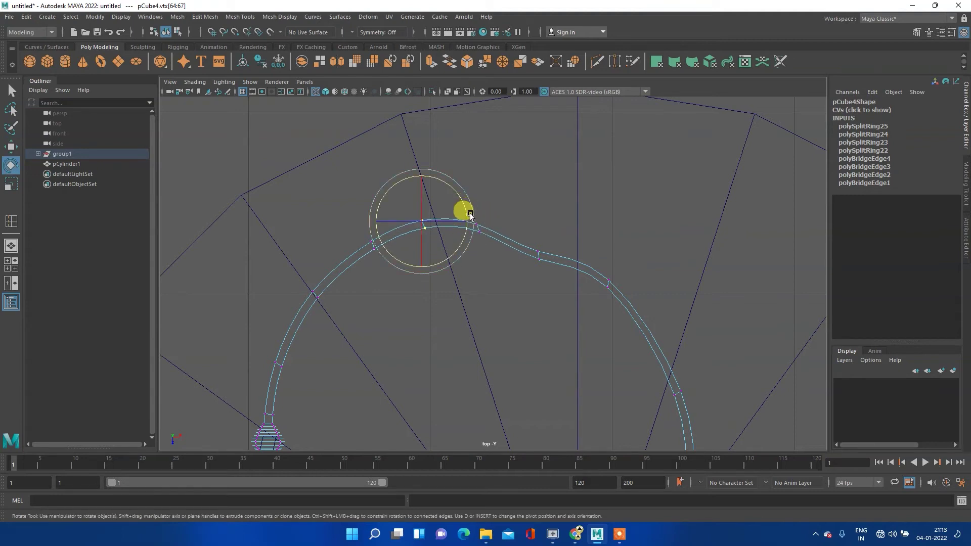
- Rotate another top ring to smooth the bend, then show all four views
{"action": "mouse_move", "coordinate": [464, 224]}
{"action": "left_mouse_down"}
{"action": "mouse_move", "coordinate": [473, 217]}
{"action": "mouse_move", "coordinate": [457, 256]}
{"action": "left_mouse_up"}
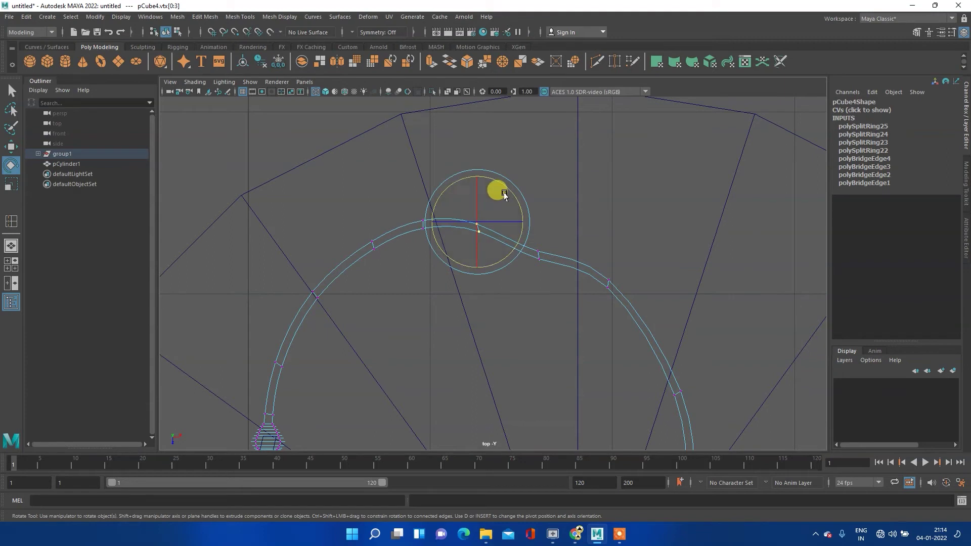
{"action": "mouse_move", "coordinate": [506, 190]}
{"action": "left_mouse_down"}
{"action": "mouse_move", "coordinate": [520, 212]}
{"action": "mouse_move", "coordinate": [521, 288]}
{"action": "left_mouse_up"}
{"action": "mouse_move", "coordinate": [579, 240]}
{"action": "left_mouse_down"}
{"action": "mouse_move", "coordinate": [579, 281]}
{"action": "mouse_move", "coordinate": [541, 263]}
{"action": "left_mouse_up"}
{"action": "key", "text": "w"}
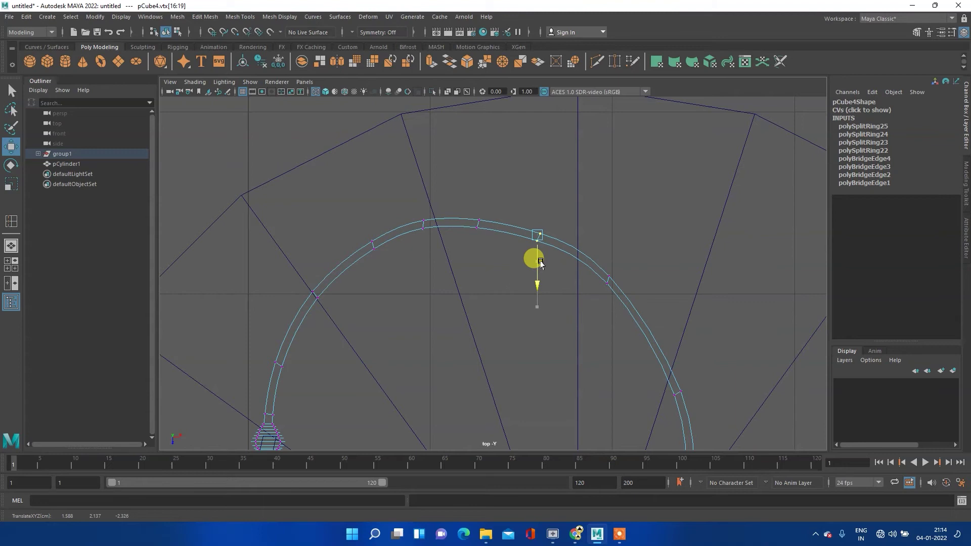
{"action": "scroll", "coordinate": [577, 281], "scroll_direction": "down", "scroll_amount": 5}
{"action": "scroll", "coordinate": [533, 324], "scroll_direction": "up", "scroll_amount": 1}
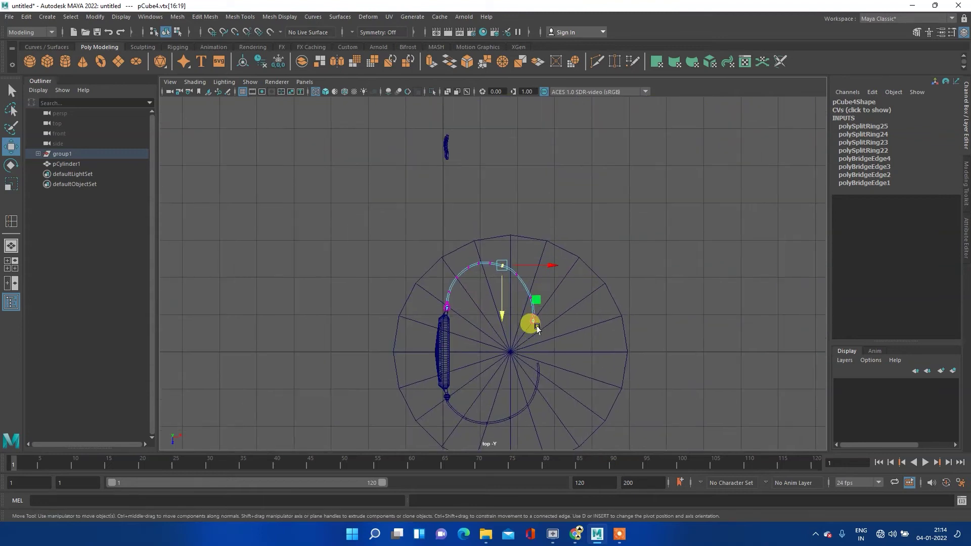
{"action": "scroll", "coordinate": [536, 326], "scroll_direction": "up", "scroll_amount": 1}
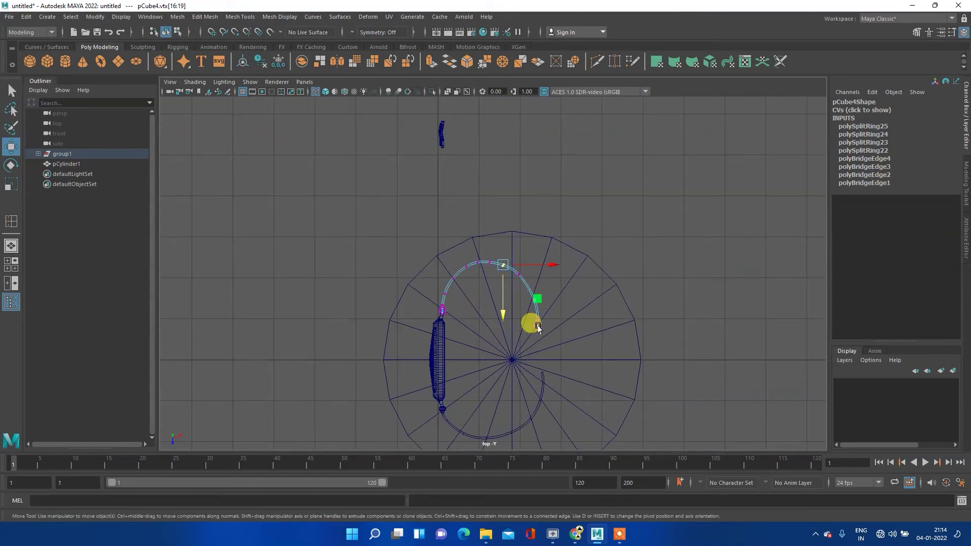
{"action": "key", "text": "space"}
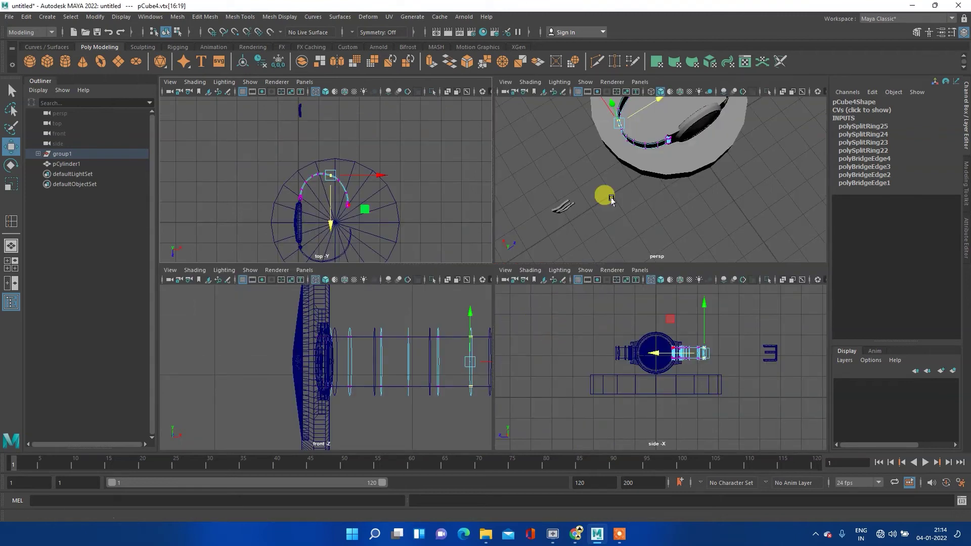
- Maximize the perspective view and orbit to a lower side angle on the watch
{"action": "key", "text": "space"}
{"action": "mouse_move", "coordinate": [623, 186]}
{"action": "left_mouse_down", "text": "alt"}
{"action": "mouse_move", "coordinate": [613, 169]}
{"action": "mouse_move", "coordinate": [425, 262]}
{"action": "mouse_move", "coordinate": [481, 217]}
{"action": "mouse_move", "coordinate": [486, 249]}
{"action": "mouse_move", "coordinate": [462, 256]}
{"action": "mouse_move", "coordinate": [418, 326]}
{"action": "mouse_move", "coordinate": [574, 334]}
{"action": "mouse_move", "coordinate": [615, 318]}
{"action": "mouse_move", "coordinate": [520, 321]}
{"action": "mouse_move", "coordinate": [602, 297]}
{"action": "mouse_move", "coordinate": [616, 324]}
{"action": "mouse_move", "coordinate": [617, 278]}
{"action": "mouse_move", "coordinate": [639, 327]}
{"action": "mouse_move", "coordinate": [619, 328]}
{"action": "left_mouse_up", "text": "alt"}
{"action": "scroll", "coordinate": [444, 284], "scroll_direction": "up", "scroll_amount": 2}
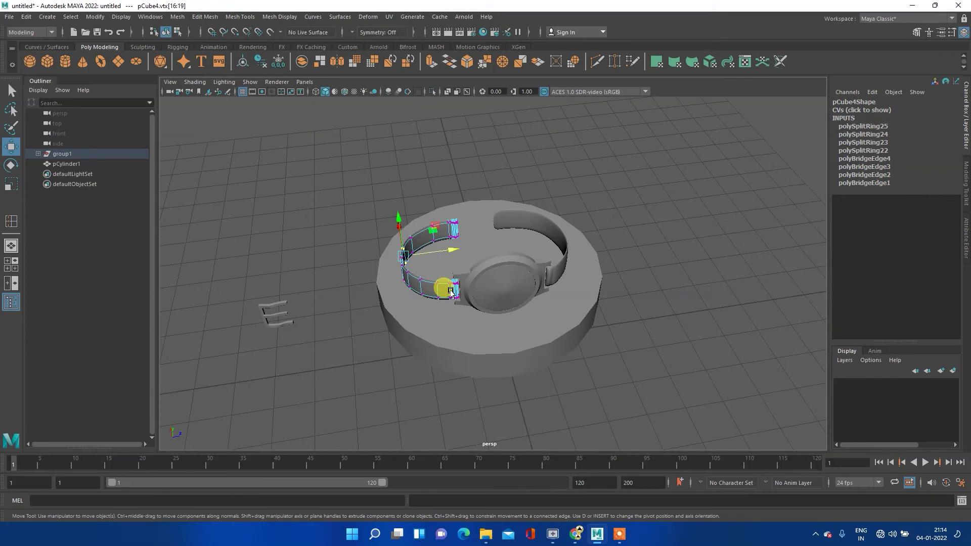
{"action": "scroll", "coordinate": [445, 284], "scroll_direction": "up", "scroll_amount": 2}
{"action": "scroll", "coordinate": [452, 286], "scroll_direction": "up", "scroll_amount": 4}
{"action": "scroll", "coordinate": [453, 287], "scroll_direction": "down", "scroll_amount": 5}
{"action": "mouse_move", "coordinate": [451, 263]}
{"action": "left_mouse_down", "text": "alt"}
{"action": "mouse_move", "coordinate": [412, 273]}
{"action": "mouse_move", "coordinate": [455, 256]}
{"action": "mouse_move", "coordinate": [399, 298]}
{"action": "mouse_move", "coordinate": [537, 223]}
{"action": "mouse_move", "coordinate": [455, 360]}
{"action": "left_mouse_up", "text": "alt"}
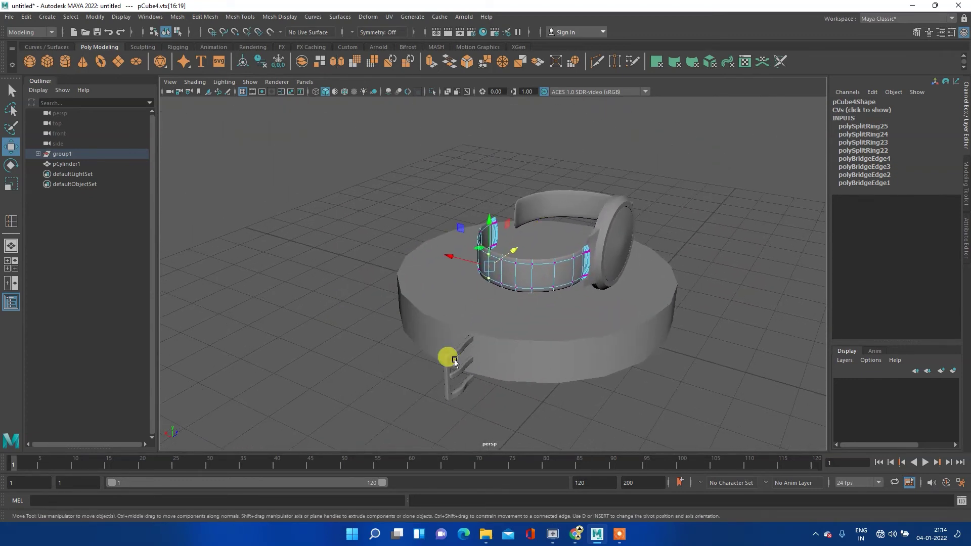
- Move buckle piece pCube5 into the strap gap at Translate Y -0.228, Z -0.3
{"action": "left_click_drag", "start_coordinate": [449, 402], "coordinate": [438, 379]}
{"action": "mouse_move", "coordinate": [263, 221]}
{"action": "left_mouse_down"}
{"action": "mouse_move", "coordinate": [326, 329]}
{"action": "mouse_move", "coordinate": [506, 301]}
{"action": "mouse_move", "coordinate": [388, 360]}
{"action": "left_mouse_up"}
{"action": "left_click_drag", "start_coordinate": [361, 367], "coordinate": [633, 258]}
{"action": "left_click_drag", "start_coordinate": [605, 304], "coordinate": [581, 169]}
{"action": "scroll", "coordinate": [589, 217], "scroll_direction": "up", "scroll_amount": 5}
{"action": "mouse_move", "coordinate": [725, 241]}
{"action": "left_mouse_down", "text": "alt"}
{"action": "mouse_move", "coordinate": [687, 211]}
{"action": "mouse_move", "coordinate": [567, 232]}
{"action": "left_mouse_up", "text": "alt"}
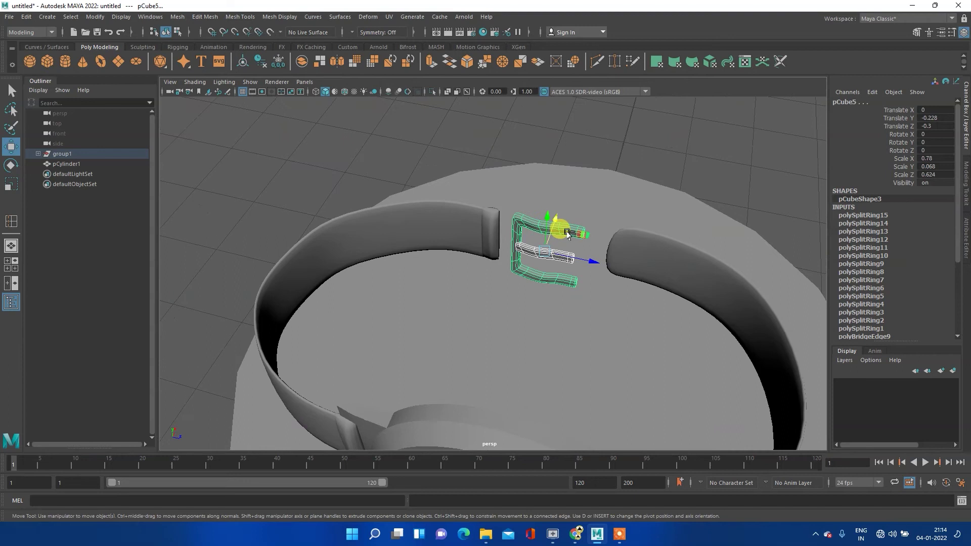
- Group the buckle parts as group2, centre its pivot and rotate it 180° about X
{"action": "key", "text": "ctrl+g"}
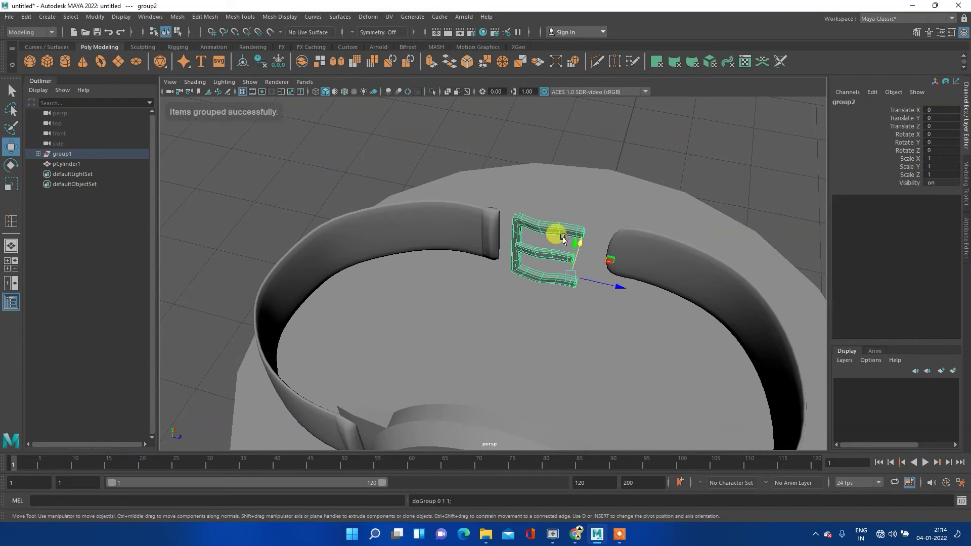
{"action": "left_click", "coordinate": [243, 61]}
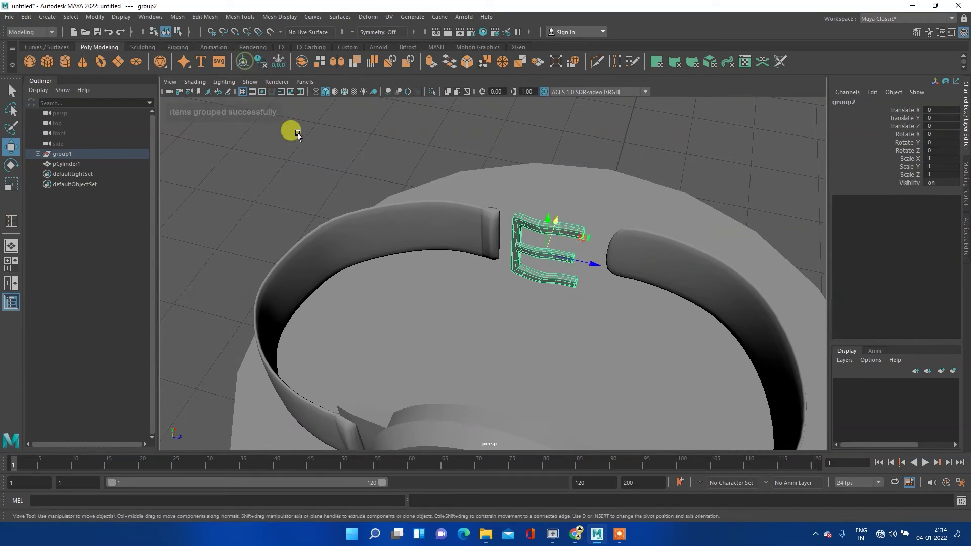
{"action": "key", "text": "e"}
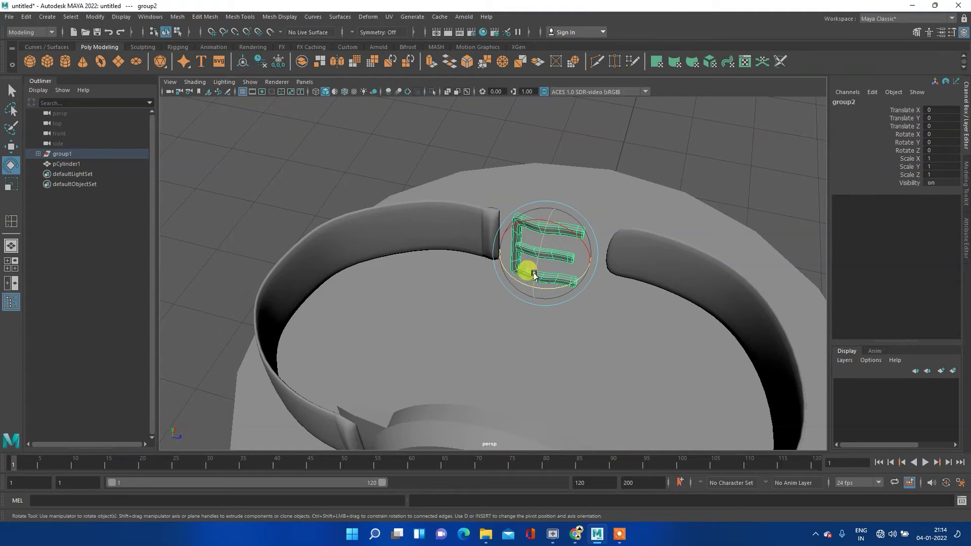
{"action": "left_click_drag", "start_coordinate": [548, 289], "coordinate": [436, 248]}
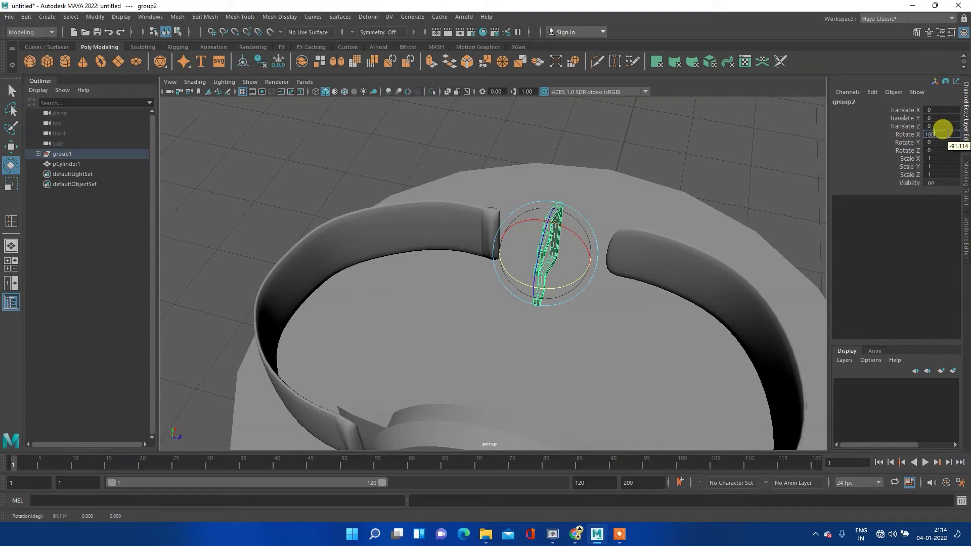
{"action": "key", "text": "Return"}
- Move group2 against the strap end at Y -0.101, Z -0.248
{"action": "left_click_drag", "start_coordinate": [703, 288], "coordinate": [519, 284], "text": "alt"}
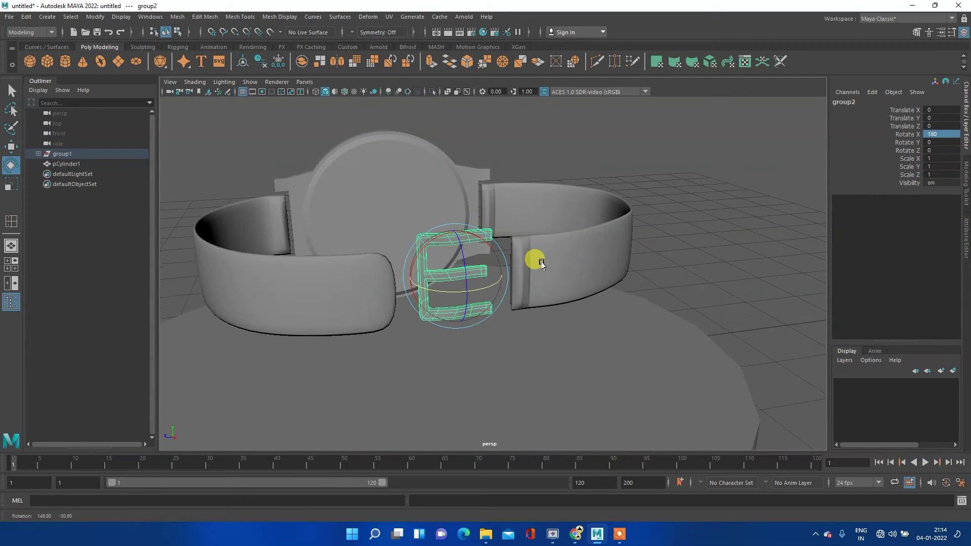
{"action": "key", "text": "w"}
{"action": "mouse_move", "coordinate": [410, 278]}
{"action": "left_mouse_down"}
{"action": "mouse_move", "coordinate": [446, 278]}
{"action": "mouse_move", "coordinate": [448, 314]}
{"action": "mouse_move", "coordinate": [477, 335]}
{"action": "mouse_move", "coordinate": [566, 310]}
{"action": "left_mouse_up"}
{"action": "middle_click_drag", "start_coordinate": [555, 321], "coordinate": [562, 329]}
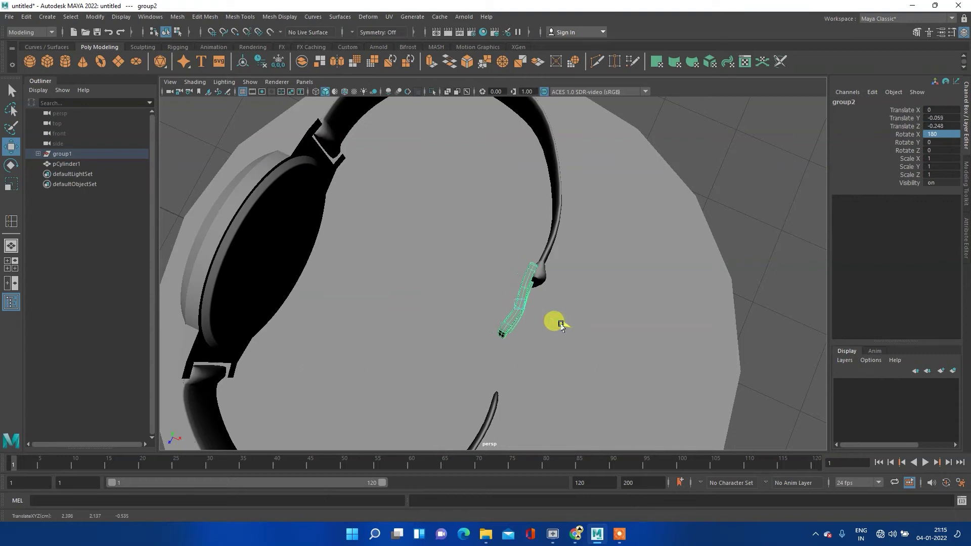
{"action": "mouse_move", "coordinate": [561, 329]}
{"action": "left_mouse_down", "text": "alt"}
{"action": "mouse_move", "coordinate": [579, 311]}
{"action": "mouse_move", "coordinate": [555, 292]}
{"action": "mouse_move", "coordinate": [514, 288]}
{"action": "mouse_move", "coordinate": [521, 278]}
{"action": "mouse_move", "coordinate": [537, 340]}
{"action": "mouse_move", "coordinate": [477, 314]}
{"action": "mouse_move", "coordinate": [590, 293]}
{"action": "mouse_move", "coordinate": [654, 306]}
{"action": "mouse_move", "coordinate": [629, 284]}
{"action": "mouse_move", "coordinate": [614, 288]}
{"action": "mouse_move", "coordinate": [582, 308]}
{"action": "mouse_move", "coordinate": [627, 297]}
{"action": "mouse_move", "coordinate": [643, 310]}
{"action": "mouse_move", "coordinate": [547, 347]}
{"action": "mouse_move", "coordinate": [559, 360]}
{"action": "mouse_move", "coordinate": [502, 325]}
{"action": "mouse_move", "coordinate": [529, 325]}
{"action": "left_mouse_up", "text": "alt"}
{"action": "right_click_drag", "start_coordinate": [529, 325], "coordinate": [520, 340], "text": "alt"}
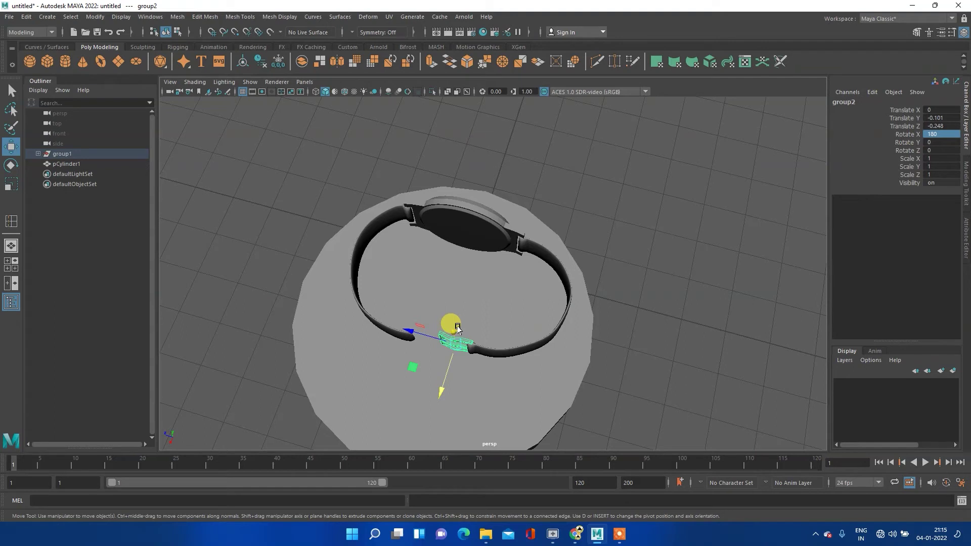
- Maximize the top viewport and centre the wrist circle in it
{"action": "key", "text": "space"}
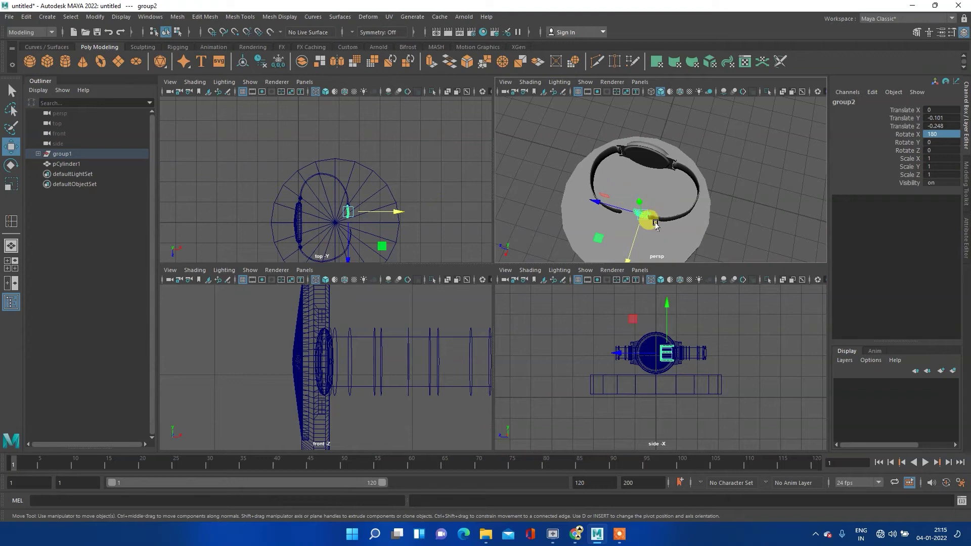
{"action": "key", "text": "space"}
{"action": "scroll", "coordinate": [461, 242], "scroll_direction": "up", "scroll_amount": 3}
{"action": "mouse_move", "coordinate": [481, 310]}
{"action": "middle_mouse_down", "text": "alt"}
{"action": "mouse_move", "coordinate": [435, 150]}
{"action": "mouse_move", "coordinate": [437, 160]}
{"action": "middle_mouse_up", "text": "alt"}
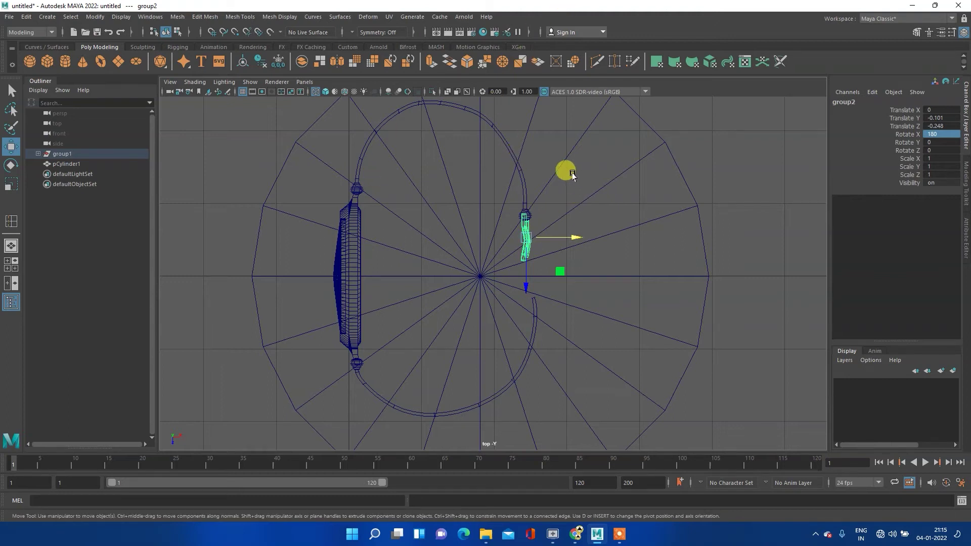
- Pan and zoom the top view onto the upper strap arc and select pCube4
{"action": "middle_click_drag", "start_coordinate": [572, 174], "coordinate": [581, 206], "text": "alt"}
{"action": "scroll", "coordinate": [488, 169], "scroll_direction": "up", "scroll_amount": 2}
{"action": "scroll", "coordinate": [485, 202], "scroll_direction": "up", "scroll_amount": 1}
{"action": "mouse_move", "coordinate": [484, 200]}
{"action": "middle_mouse_down", "text": "alt"}
{"action": "mouse_move", "coordinate": [505, 83]}
{"action": "mouse_move", "coordinate": [473, 191]}
{"action": "mouse_move", "coordinate": [462, 104]}
{"action": "mouse_move", "coordinate": [457, 200]}
{"action": "mouse_move", "coordinate": [464, 158]}
{"action": "mouse_move", "coordinate": [463, 179]}
{"action": "middle_mouse_up", "text": "alt"}
{"action": "scroll", "coordinate": [459, 148], "scroll_direction": "up", "scroll_amount": 2}
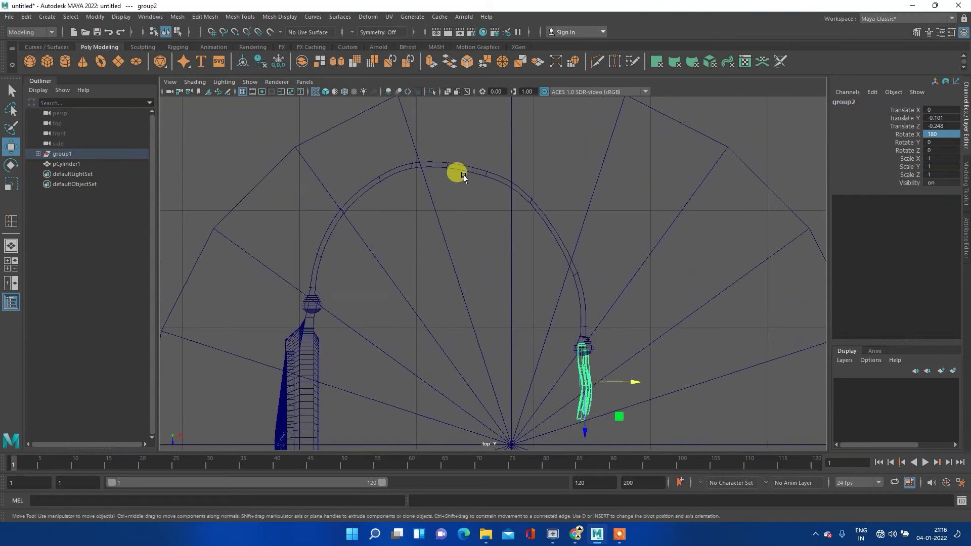
{"action": "left_click", "coordinate": [471, 167]}
- In Vertex mode, pull pCube4's top and right vertex rows down
{"action": "right_click", "coordinate": [471, 169]}
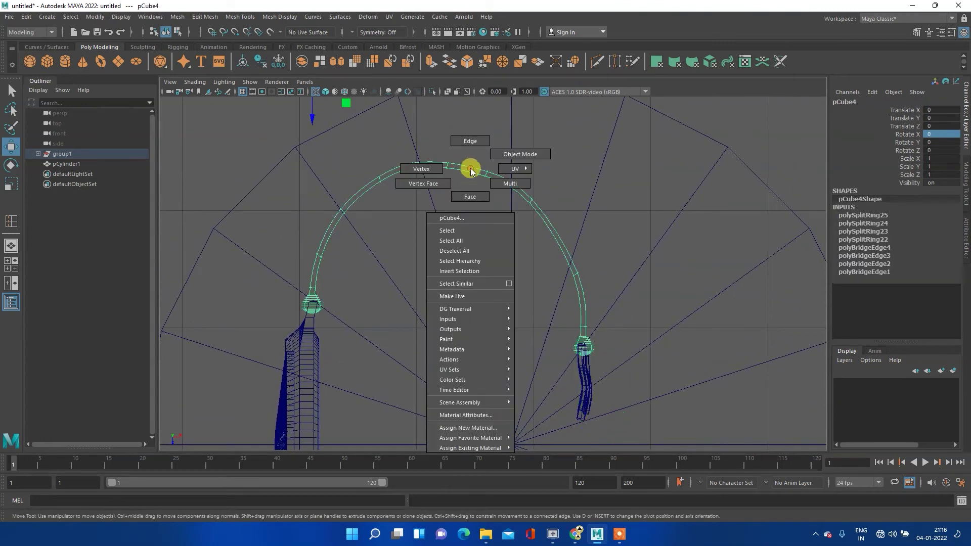
{"action": "left_click", "coordinate": [426, 170]}
{"action": "left_click_drag", "start_coordinate": [444, 183], "coordinate": [436, 187]}
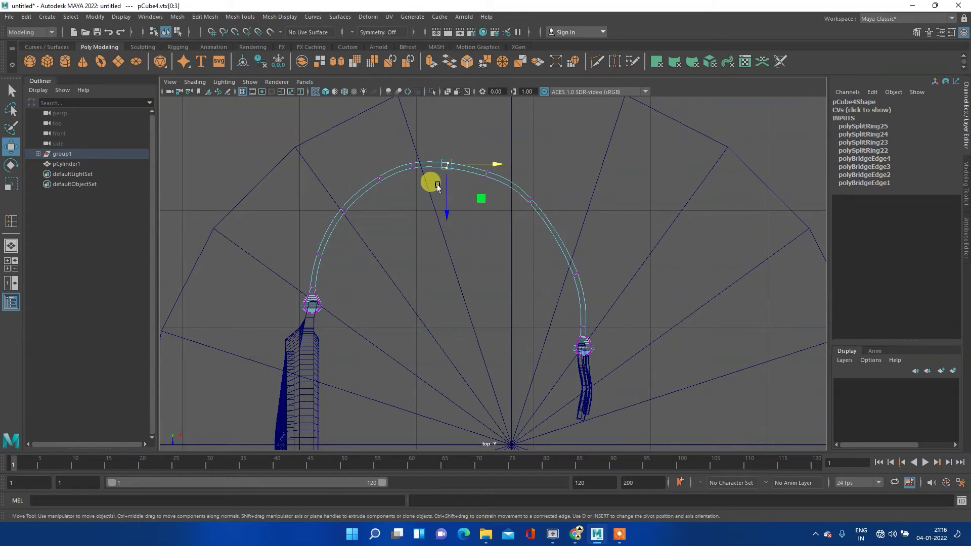
{"action": "key", "text": "e"}
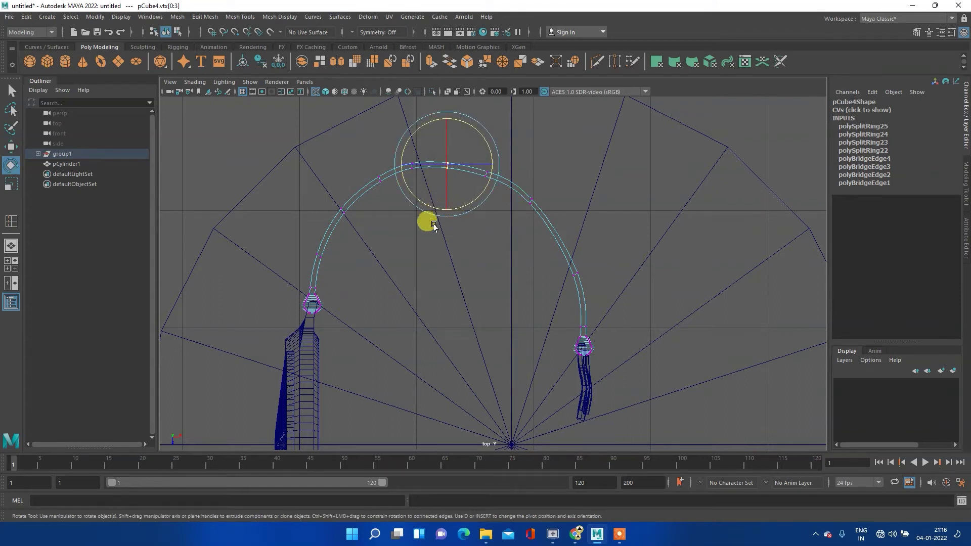
{"action": "key", "text": "w"}
{"action": "mouse_move", "coordinate": [435, 189]}
{"action": "left_mouse_down"}
{"action": "mouse_move", "coordinate": [464, 183]}
{"action": "mouse_move", "coordinate": [482, 227]}
{"action": "left_mouse_up"}
{"action": "mouse_move", "coordinate": [546, 188]}
{"action": "left_mouse_down"}
{"action": "mouse_move", "coordinate": [510, 227]}
{"action": "mouse_move", "coordinate": [511, 248]}
{"action": "left_mouse_up"}
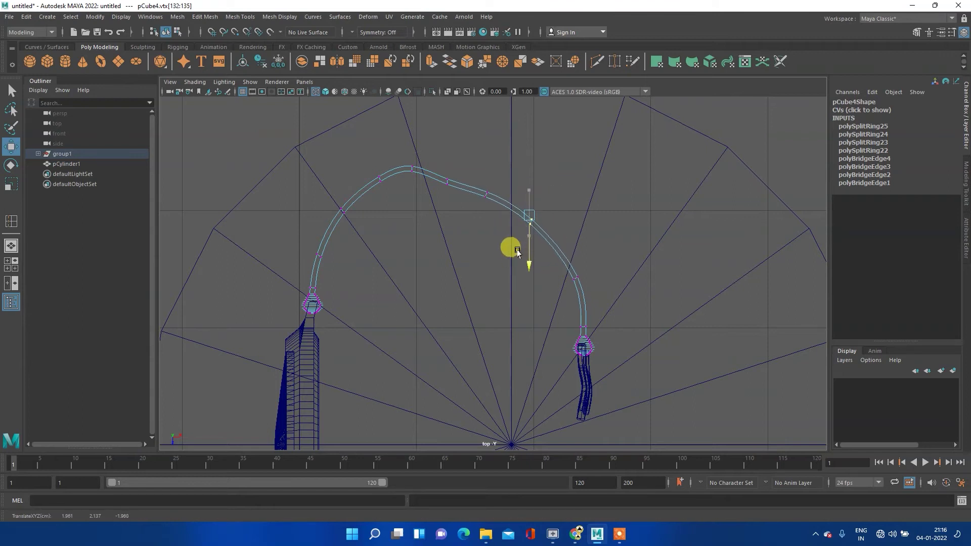
{"action": "mouse_move", "coordinate": [580, 269]}
{"action": "left_mouse_down"}
{"action": "mouse_move", "coordinate": [554, 291]}
{"action": "mouse_move", "coordinate": [594, 275]}
{"action": "left_mouse_up"}
- Lower the arc-top and left vertex rows and shift the right row outward
{"action": "mouse_move", "coordinate": [425, 147]}
{"action": "left_mouse_down"}
{"action": "mouse_move", "coordinate": [391, 184]}
{"action": "mouse_move", "coordinate": [402, 210]}
{"action": "left_mouse_up"}
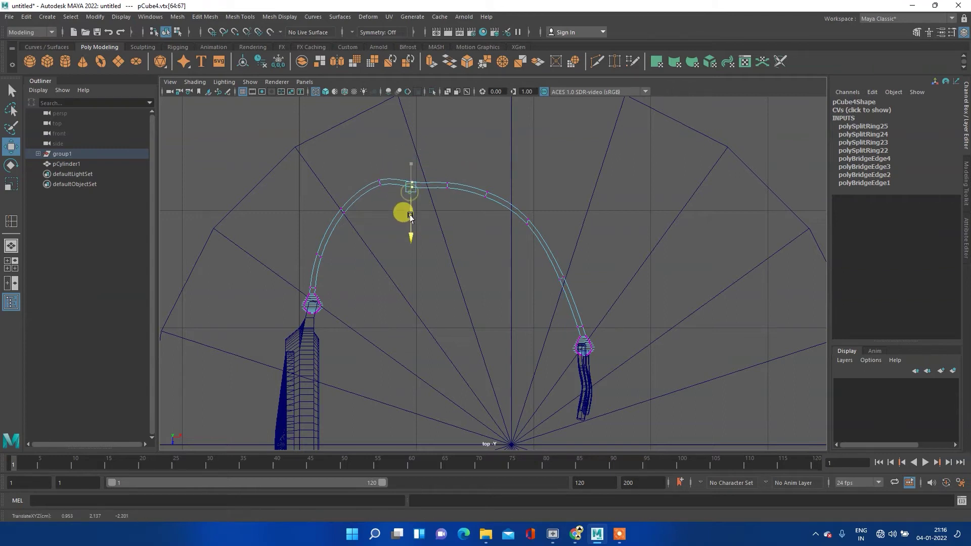
{"action": "mouse_move", "coordinate": [386, 156]}
{"action": "left_mouse_down"}
{"action": "mouse_move", "coordinate": [360, 215]}
{"action": "mouse_move", "coordinate": [377, 226]}
{"action": "left_mouse_up"}
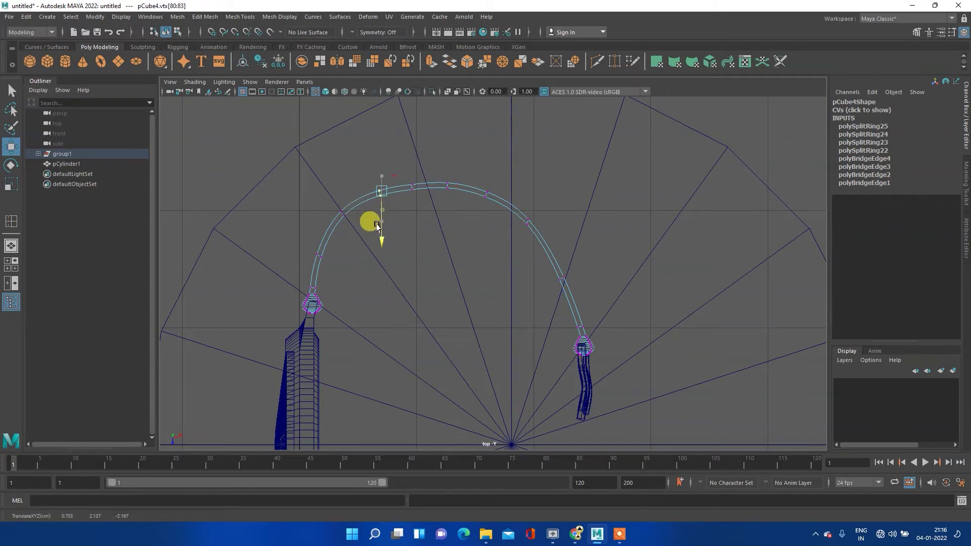
{"action": "left_click_drag", "start_coordinate": [346, 184], "coordinate": [319, 253]}
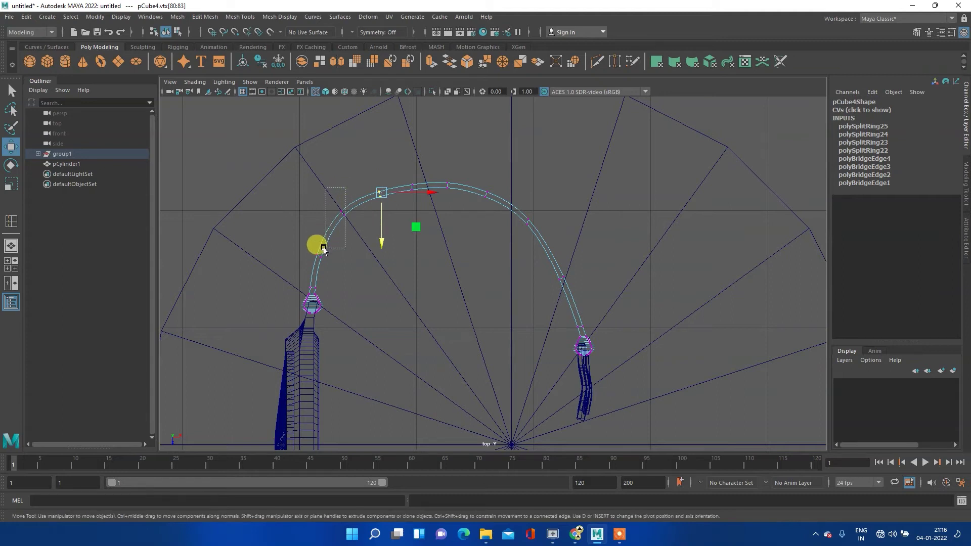
{"action": "left_click_drag", "start_coordinate": [340, 246], "coordinate": [343, 257]}
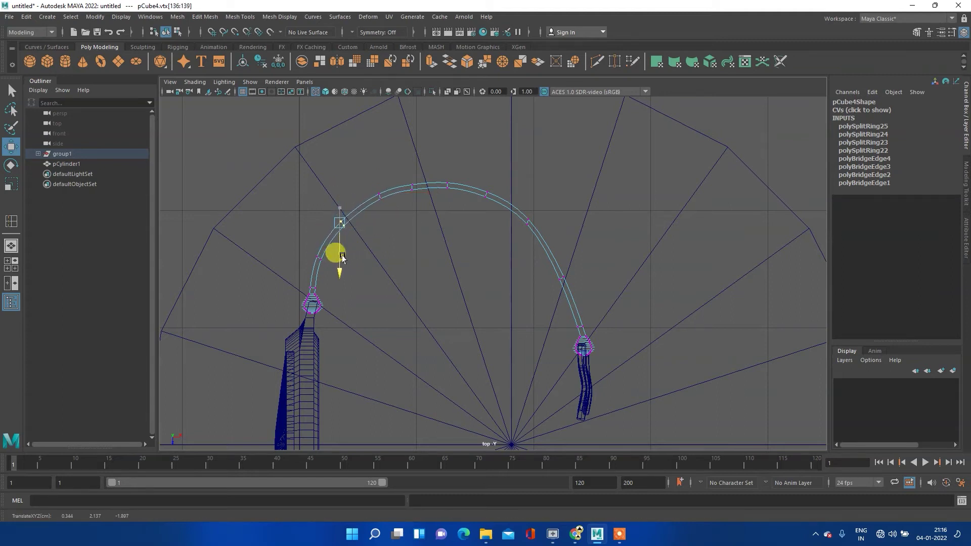
{"action": "scroll", "coordinate": [446, 268], "scroll_direction": "down", "scroll_amount": 5}
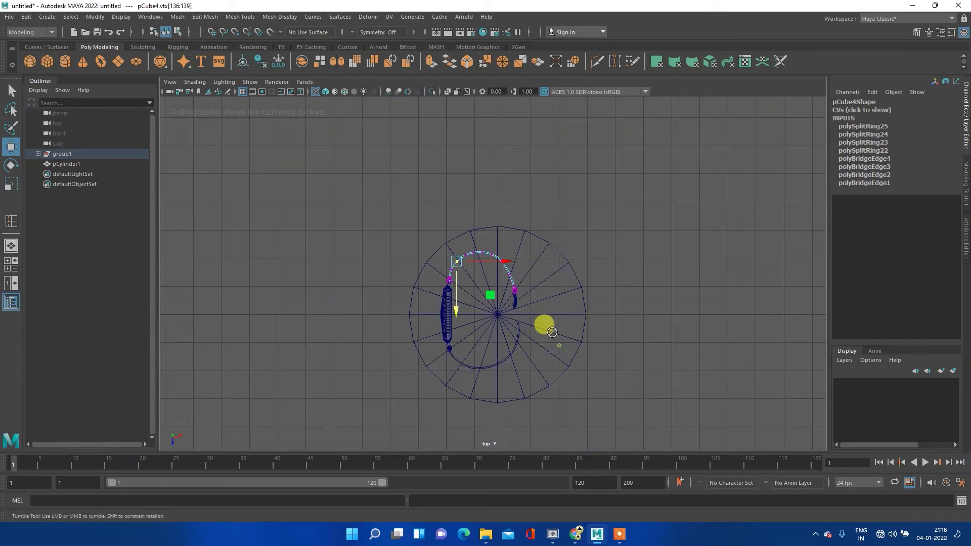
{"action": "left_click_drag", "start_coordinate": [544, 326], "coordinate": [539, 312], "text": "alt"}
{"action": "scroll", "coordinate": [515, 276], "scroll_direction": "up", "scroll_amount": 3}
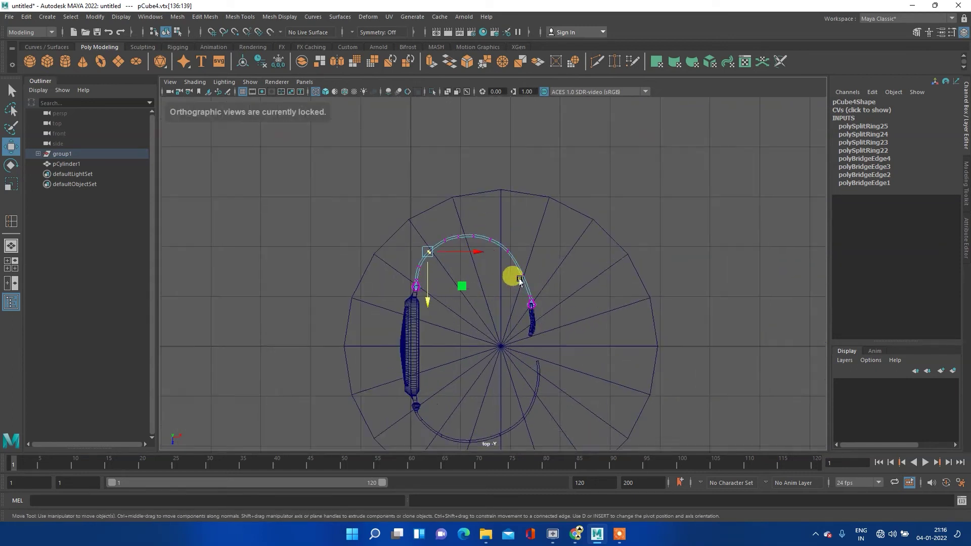
{"action": "scroll", "coordinate": [521, 273], "scroll_direction": "up", "scroll_amount": 3}
{"action": "left_click", "coordinate": [520, 240]}
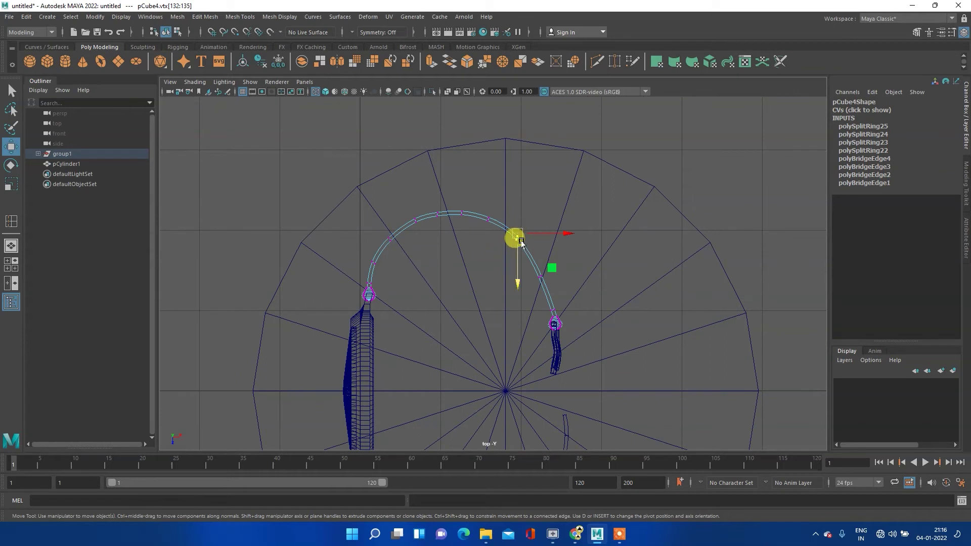
{"action": "mouse_move", "coordinate": [532, 236]}
{"action": "left_mouse_down"}
{"action": "mouse_move", "coordinate": [542, 239]}
{"action": "mouse_move", "coordinate": [522, 267]}
{"action": "mouse_move", "coordinate": [538, 245]}
{"action": "left_mouse_up"}
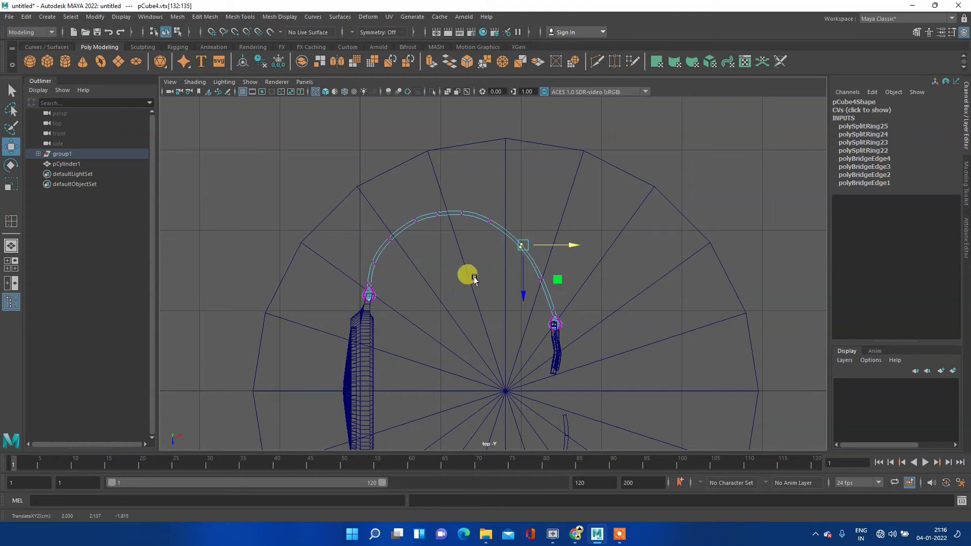
- Return to the perspective view, orbit around the watch and exit to Object Mode
{"action": "key", "text": "space"}
{"action": "key", "text": "space"}
{"action": "mouse_move", "coordinate": [575, 364]}
{"action": "left_mouse_down", "text": "alt"}
{"action": "mouse_move", "coordinate": [561, 299]}
{"action": "mouse_move", "coordinate": [609, 296]}
{"action": "mouse_move", "coordinate": [581, 329]}
{"action": "mouse_move", "coordinate": [717, 310]}
{"action": "mouse_move", "coordinate": [578, 332]}
{"action": "mouse_move", "coordinate": [652, 331]}
{"action": "mouse_move", "coordinate": [473, 242]}
{"action": "left_mouse_up", "text": "alt"}
{"action": "right_click_drag", "start_coordinate": [473, 242], "coordinate": [516, 225]}
{"action": "mouse_move", "coordinate": [516, 225]}
{"action": "left_mouse_down", "text": "alt"}
{"action": "mouse_move", "coordinate": [637, 238]}
{"action": "mouse_move", "coordinate": [386, 330]}
{"action": "mouse_move", "coordinate": [504, 310]}
{"action": "mouse_move", "coordinate": [612, 357]}
{"action": "mouse_move", "coordinate": [668, 364]}
{"action": "mouse_move", "coordinate": [442, 321]}
{"action": "mouse_move", "coordinate": [548, 298]}
{"action": "mouse_move", "coordinate": [520, 326]}
{"action": "mouse_move", "coordinate": [475, 305]}
{"action": "mouse_move", "coordinate": [360, 303]}
{"action": "mouse_move", "coordinate": [476, 316]}
{"action": "mouse_move", "coordinate": [567, 275]}
{"action": "mouse_move", "coordinate": [485, 360]}
{"action": "mouse_move", "coordinate": [520, 304]}
{"action": "mouse_move", "coordinate": [495, 350]}
{"action": "mouse_move", "coordinate": [533, 347]}
{"action": "mouse_move", "coordinate": [504, 318]}
{"action": "left_mouse_up", "text": "alt"}
- Add a polygon cylinder, pCylinder2, and move it up and along Z beside the watch lug
{"action": "scroll", "coordinate": [498, 310], "scroll_direction": "up", "scroll_amount": 3}
{"action": "scroll", "coordinate": [507, 314], "scroll_direction": "up", "scroll_amount": 5}
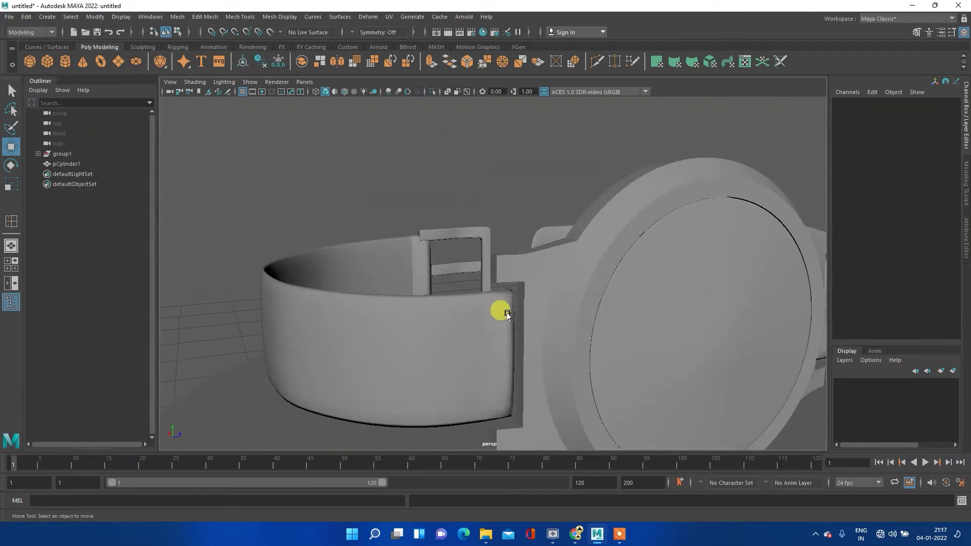
{"action": "left_click", "coordinate": [68, 62]}
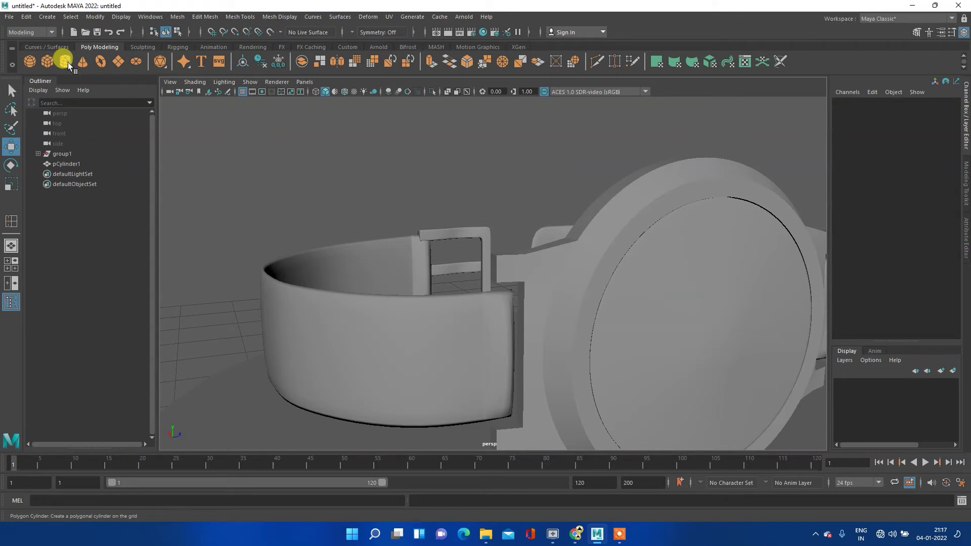
{"action": "scroll", "coordinate": [390, 217], "scroll_direction": "down", "scroll_amount": 4}
{"action": "scroll", "coordinate": [394, 223], "scroll_direction": "down", "scroll_amount": 2}
{"action": "mouse_move", "coordinate": [399, 230]}
{"action": "left_mouse_down", "text": "alt"}
{"action": "mouse_move", "coordinate": [354, 223]}
{"action": "mouse_move", "coordinate": [389, 275]}
{"action": "mouse_move", "coordinate": [387, 204]}
{"action": "left_mouse_up", "text": "alt"}
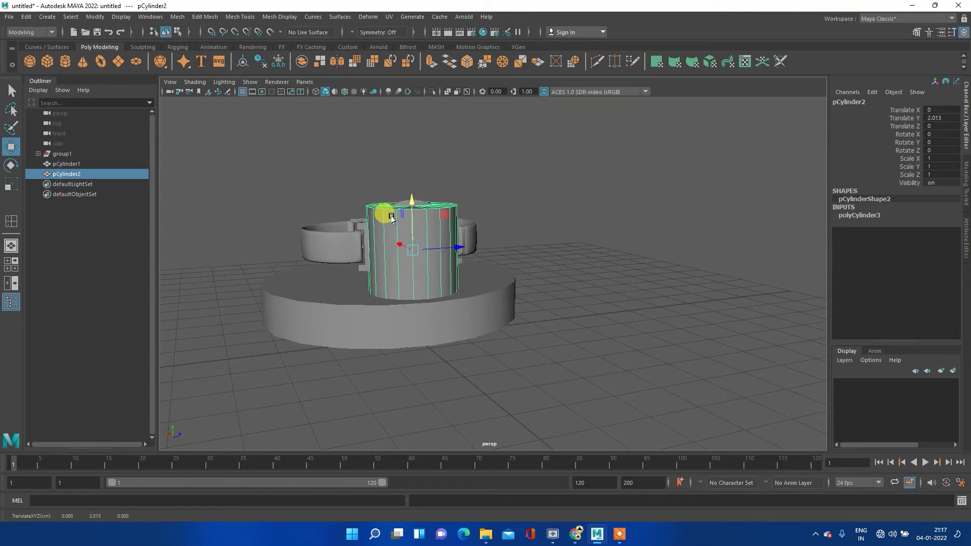
{"action": "left_click_drag", "start_coordinate": [435, 248], "coordinate": [361, 228]}
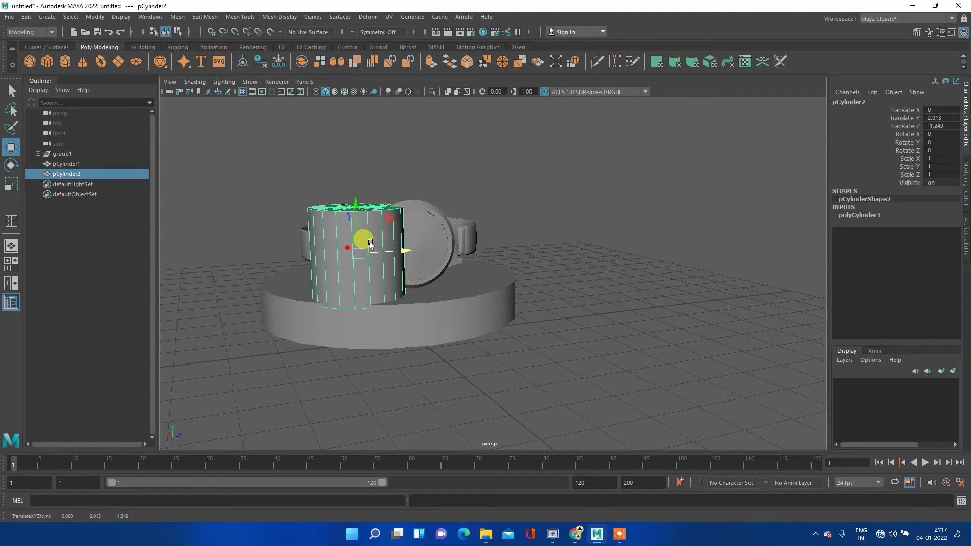
{"action": "scroll", "coordinate": [303, 245], "scroll_direction": "up", "scroll_amount": 5}
{"action": "scroll", "coordinate": [223, 253], "scroll_direction": "up", "scroll_amount": 2}
{"action": "middle_click_drag", "start_coordinate": [223, 253], "coordinate": [384, 229], "text": "alt"}
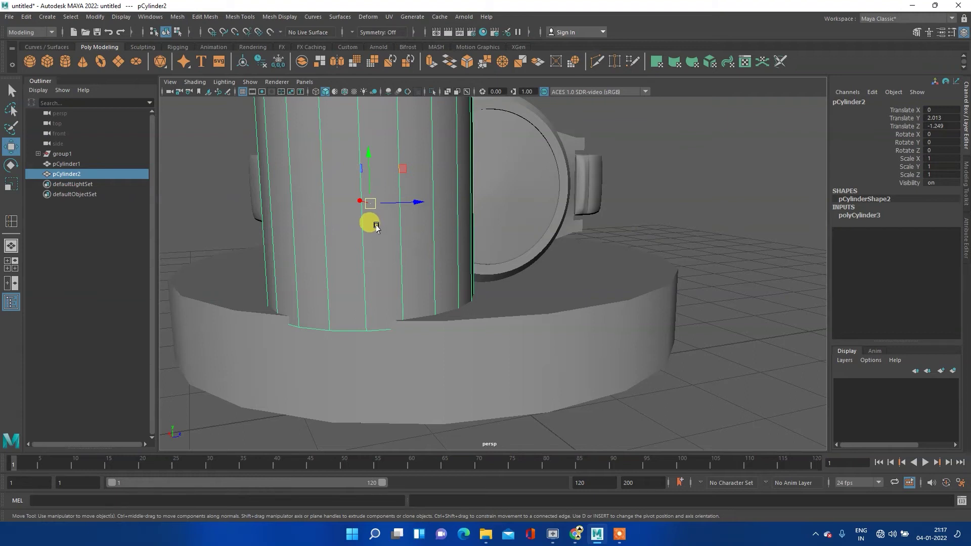
{"action": "scroll", "coordinate": [377, 225], "scroll_direction": "down", "scroll_amount": 4}
{"action": "scroll", "coordinate": [375, 223], "scroll_direction": "down", "scroll_amount": 2}
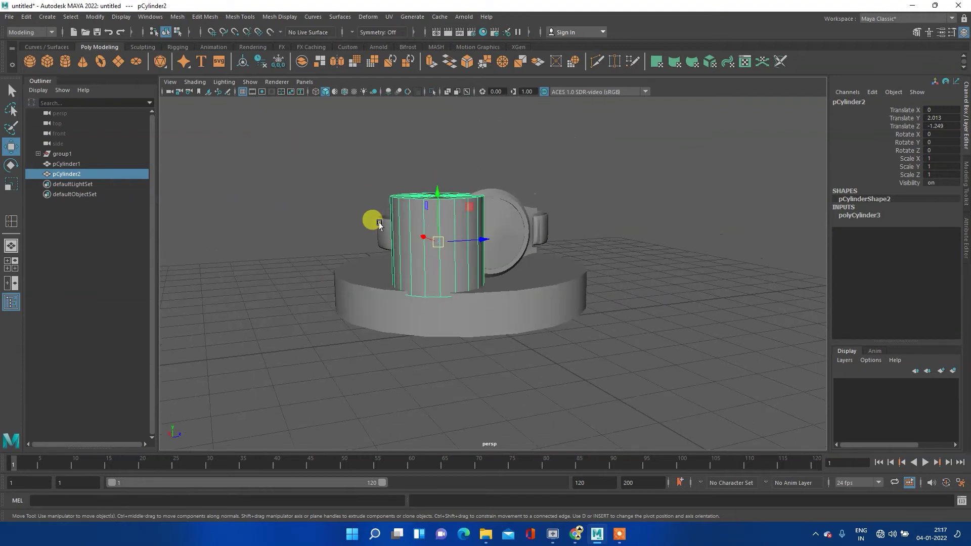
- Scale pCylinder2 into a thin pin rod, 0.035 in X/Z and about 0.5 in Y
{"action": "key", "text": "r"}
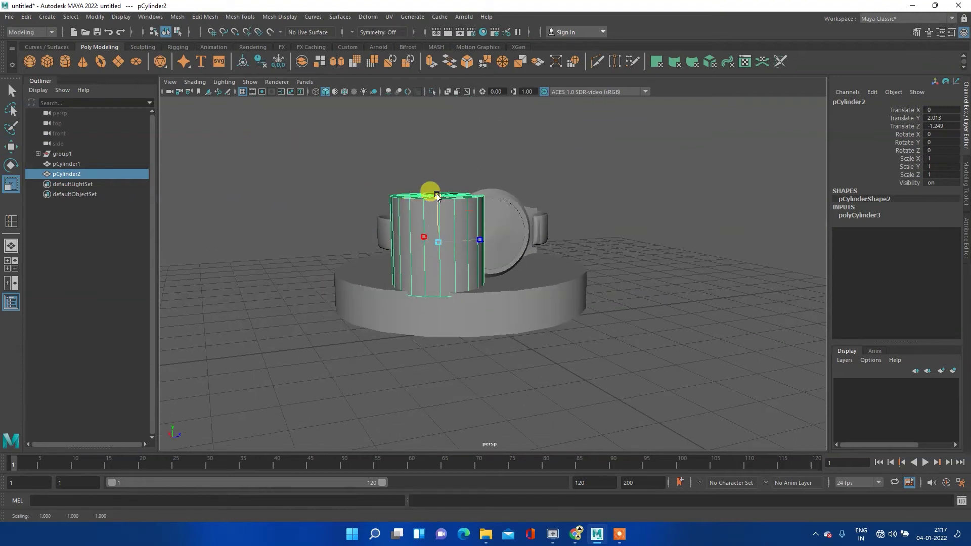
{"action": "left_click_drag", "start_coordinate": [437, 196], "coordinate": [438, 239], "text": "ctrl"}
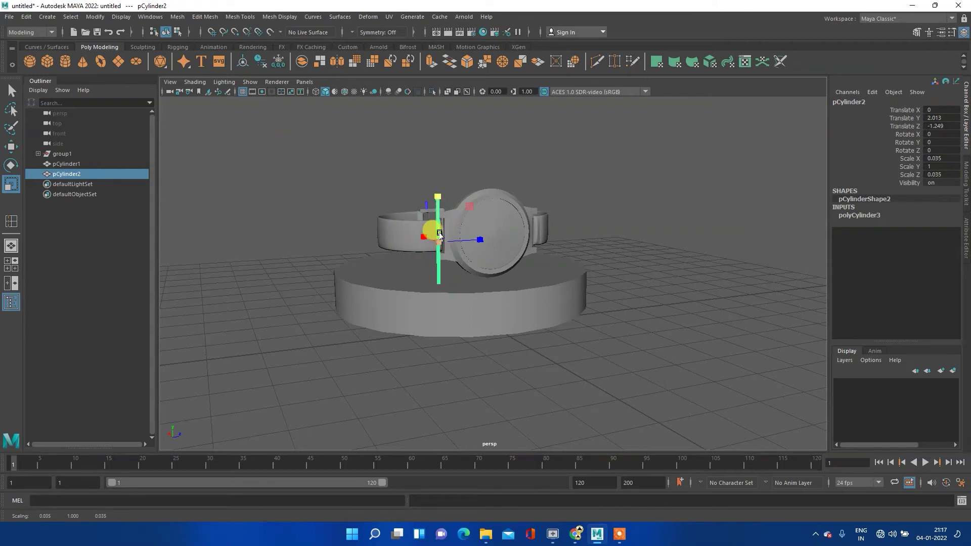
{"action": "scroll", "coordinate": [439, 233], "scroll_direction": "up", "scroll_amount": 4}
{"action": "mouse_move", "coordinate": [366, 201]}
{"action": "left_mouse_down", "text": "alt"}
{"action": "mouse_move", "coordinate": [402, 232]}
{"action": "mouse_move", "coordinate": [395, 191]}
{"action": "mouse_move", "coordinate": [412, 201]}
{"action": "left_mouse_up", "text": "alt"}
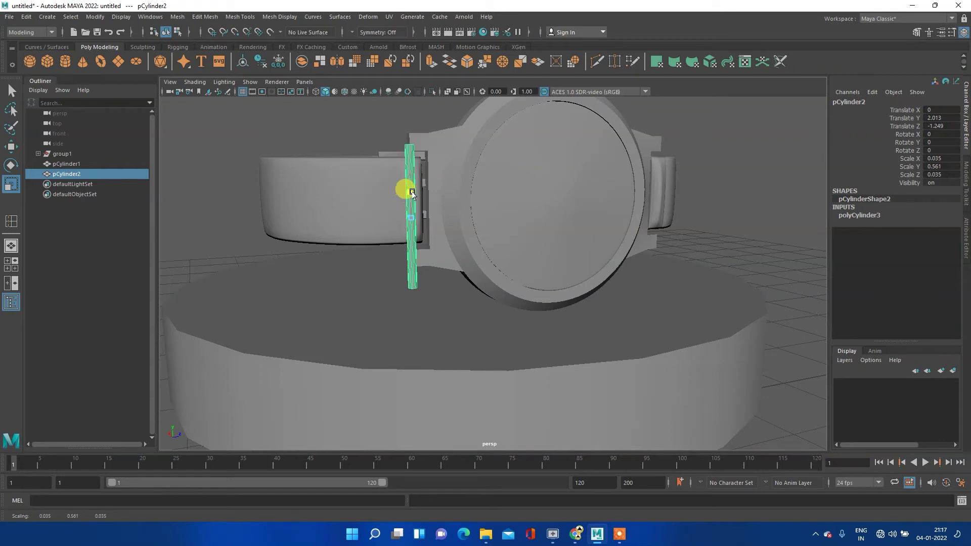
{"action": "mouse_move", "coordinate": [438, 226]}
{"action": "middle_mouse_down", "text": "alt"}
{"action": "mouse_move", "coordinate": [372, 221]}
{"action": "mouse_move", "coordinate": [445, 264]}
{"action": "middle_mouse_up", "text": "alt"}
{"action": "scroll", "coordinate": [354, 218], "scroll_direction": "up", "scroll_amount": 4}
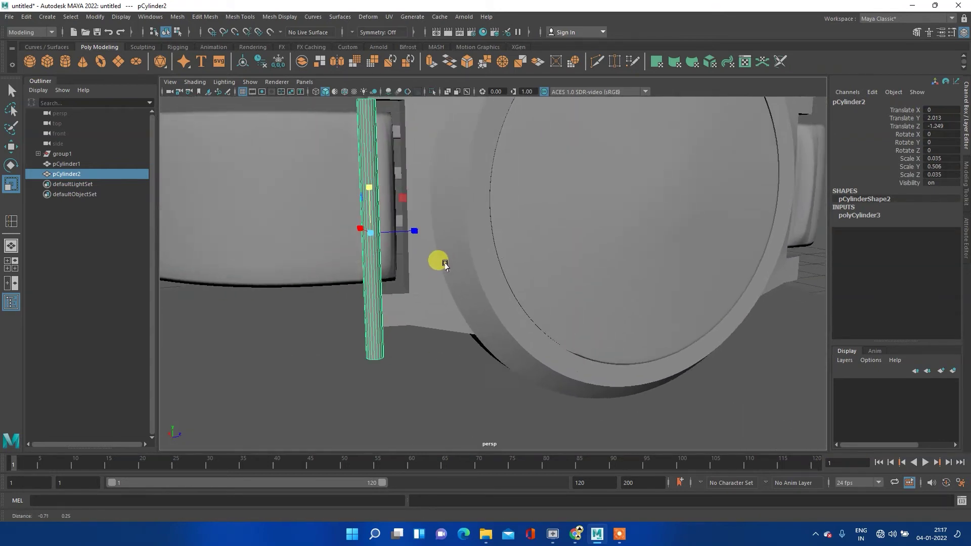
{"action": "mouse_move", "coordinate": [445, 264]}
{"action": "left_mouse_down", "text": "alt"}
{"action": "mouse_move", "coordinate": [358, 288]}
{"action": "mouse_move", "coordinate": [311, 269]}
{"action": "left_mouse_up", "text": "alt"}
- In the top view, shift pCylinder2 along X and Z onto the lug
{"action": "key", "text": "space"}
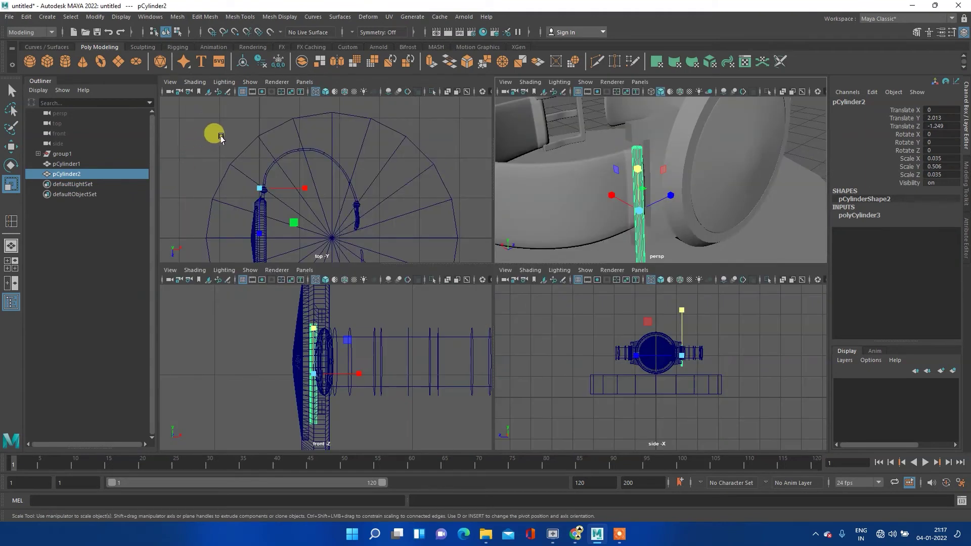
{"action": "key", "text": "space"}
{"action": "scroll", "coordinate": [303, 248], "scroll_direction": "up", "scroll_amount": 3}
{"action": "scroll", "coordinate": [298, 318], "scroll_direction": "up", "scroll_amount": 3}
{"action": "scroll", "coordinate": [298, 318], "scroll_direction": "up", "scroll_amount": 2}
{"action": "middle_click_drag", "start_coordinate": [305, 288], "coordinate": [360, 260], "text": "alt"}
{"action": "scroll", "coordinate": [363, 263], "scroll_direction": "up", "scroll_amount": 1}
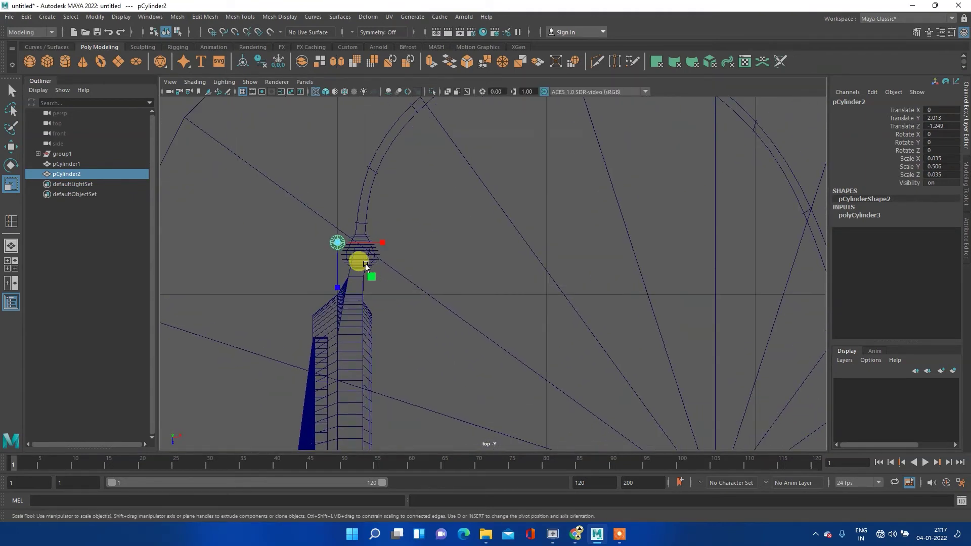
{"action": "key", "text": "w"}
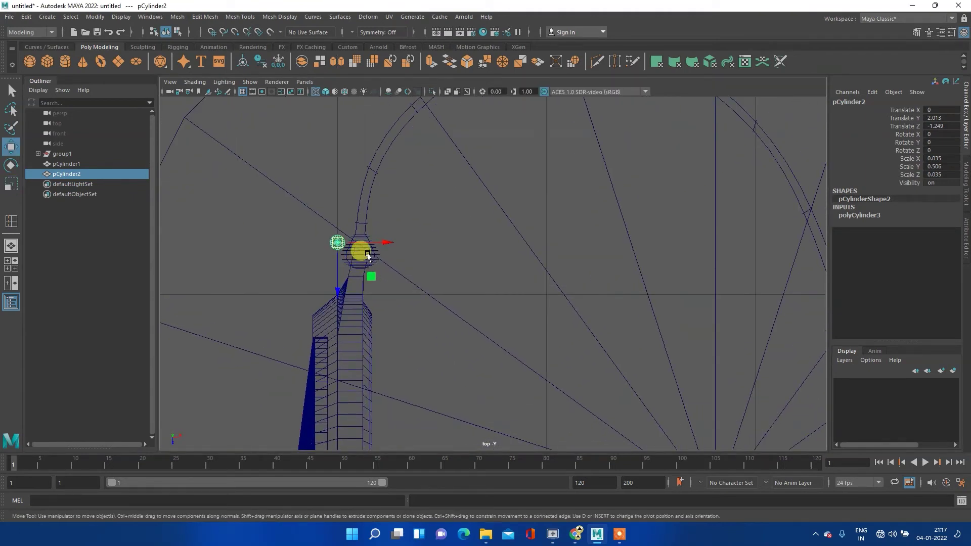
{"action": "mouse_move", "coordinate": [370, 243]}
{"action": "left_mouse_down"}
{"action": "mouse_move", "coordinate": [407, 241]}
{"action": "mouse_move", "coordinate": [396, 243]}
{"action": "left_mouse_up"}
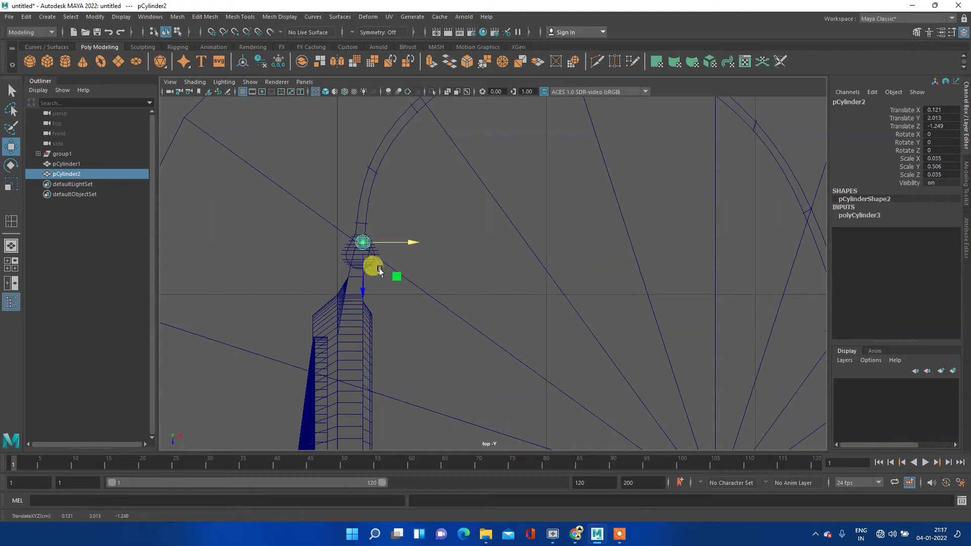
{"action": "left_click_drag", "start_coordinate": [361, 272], "coordinate": [359, 283]}
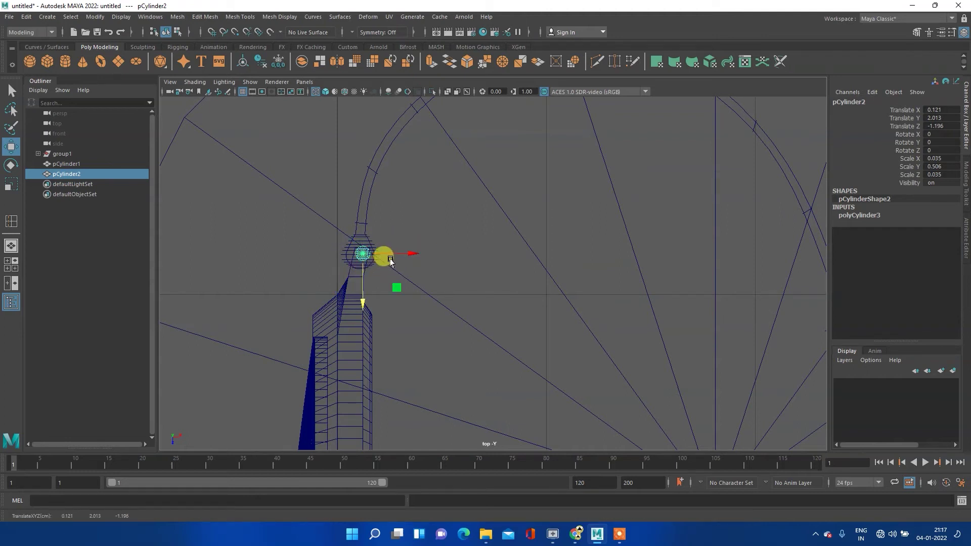
- Slim the pin to 0.026 in X/Z, raise it to Y 2.135, and shorten it to 0.462
{"action": "key", "text": "space"}
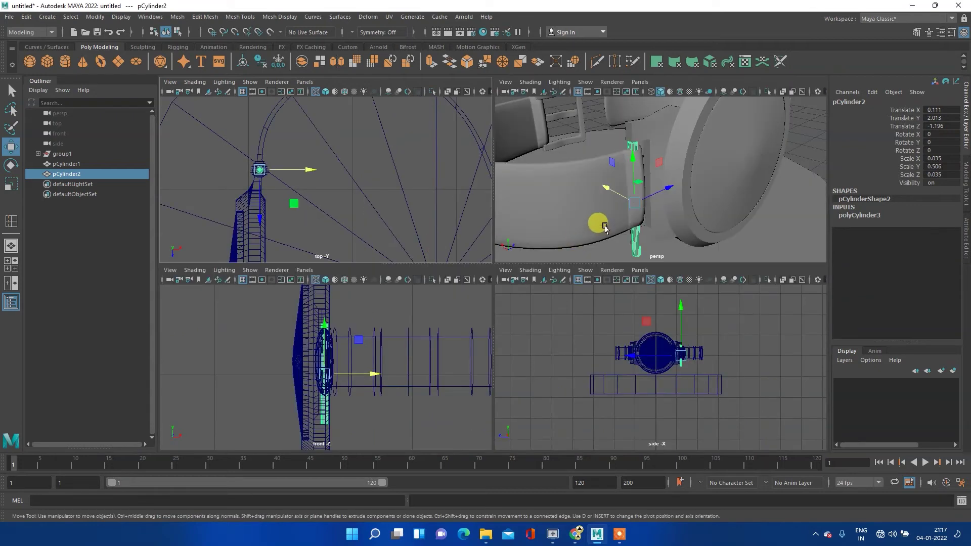
{"action": "key", "text": "space"}
{"action": "left_click_drag", "start_coordinate": [489, 266], "coordinate": [538, 286], "text": "alt"}
{"action": "key", "text": "e"}
{"action": "key", "text": "r"}
{"action": "left_click_drag", "start_coordinate": [382, 221], "coordinate": [383, 228], "text": "ctrl"}
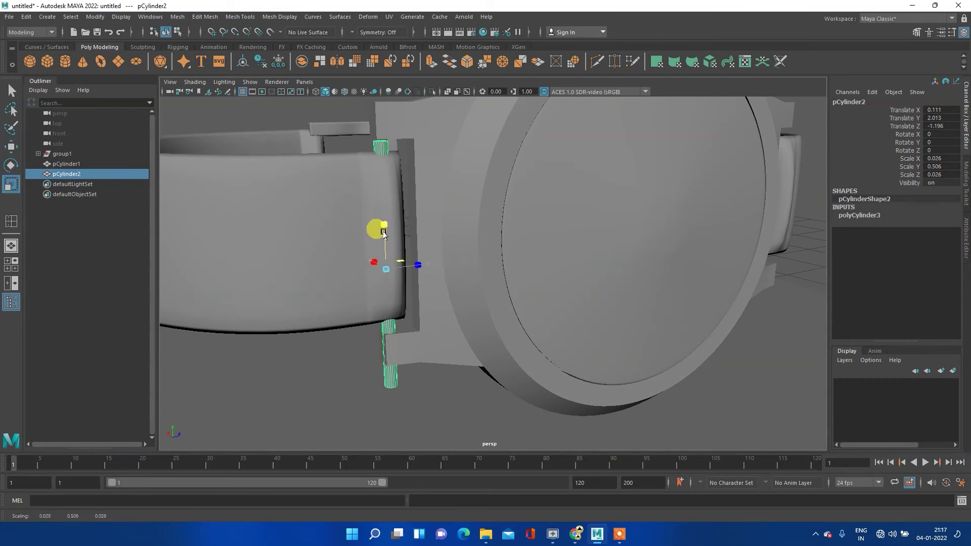
{"action": "left_click_drag", "start_coordinate": [388, 242], "coordinate": [383, 214]}
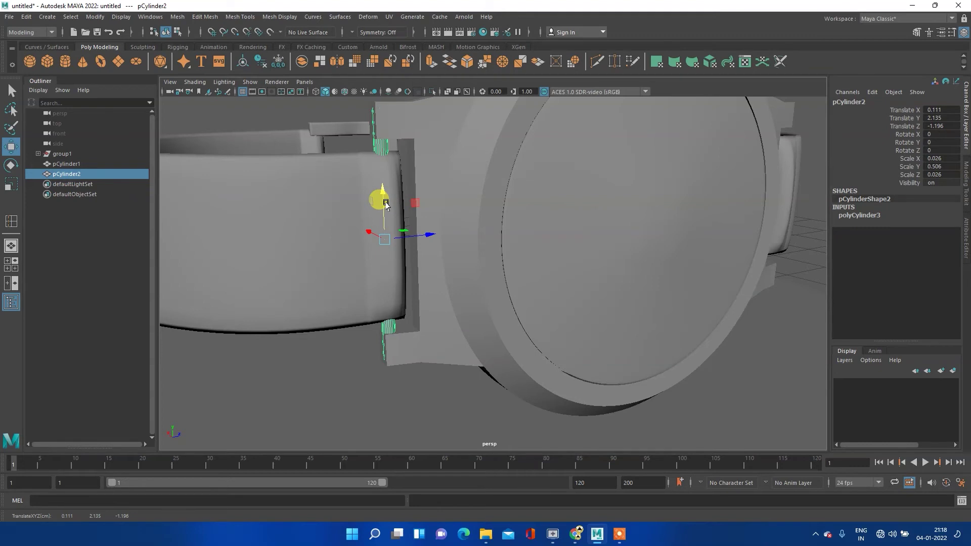
{"action": "key", "text": "e"}
{"action": "key", "text": "r"}
{"action": "left_click_drag", "start_coordinate": [382, 194], "coordinate": [383, 198]}
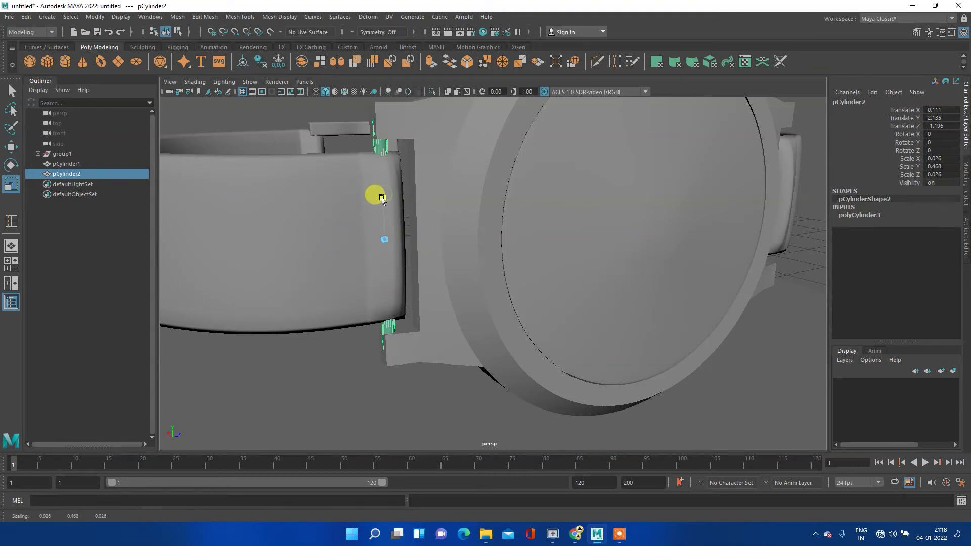
- Nudge the pin along X in the top view to sit at X 0.114, Z -1.19
{"action": "key", "text": "space"}
{"action": "key", "text": "space"}
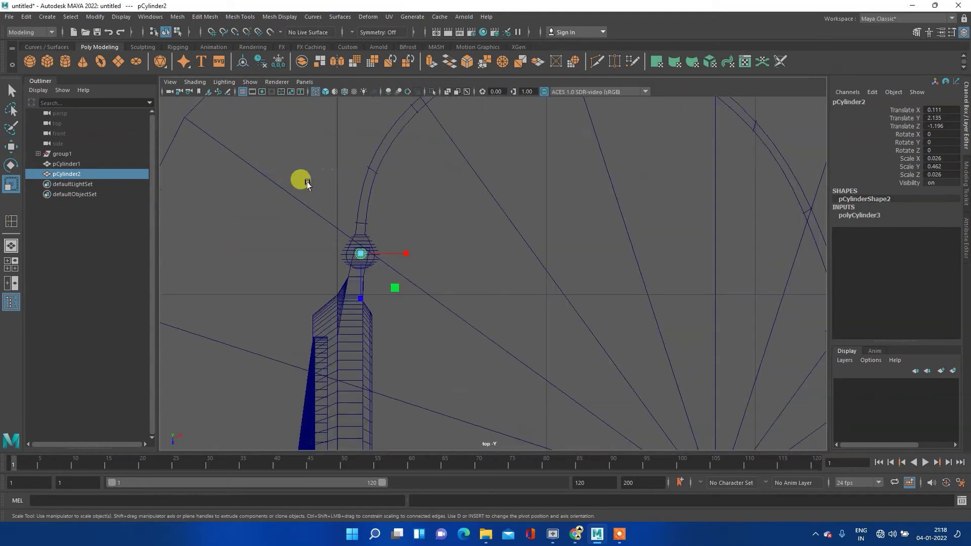
{"action": "middle_click_drag", "start_coordinate": [275, 245], "coordinate": [431, 258], "text": "alt"}
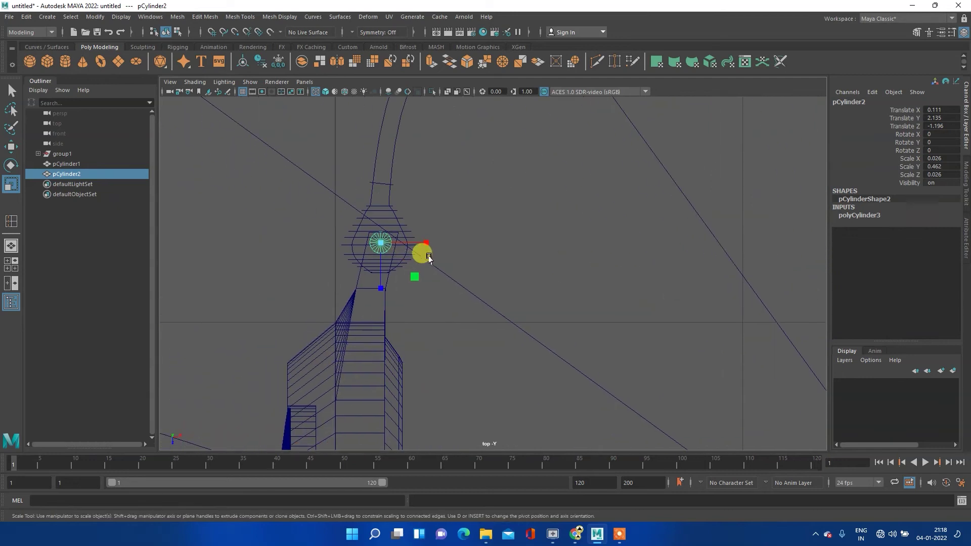
{"action": "key", "text": "w"}
{"action": "left_click_drag", "start_coordinate": [412, 245], "coordinate": [415, 245]}
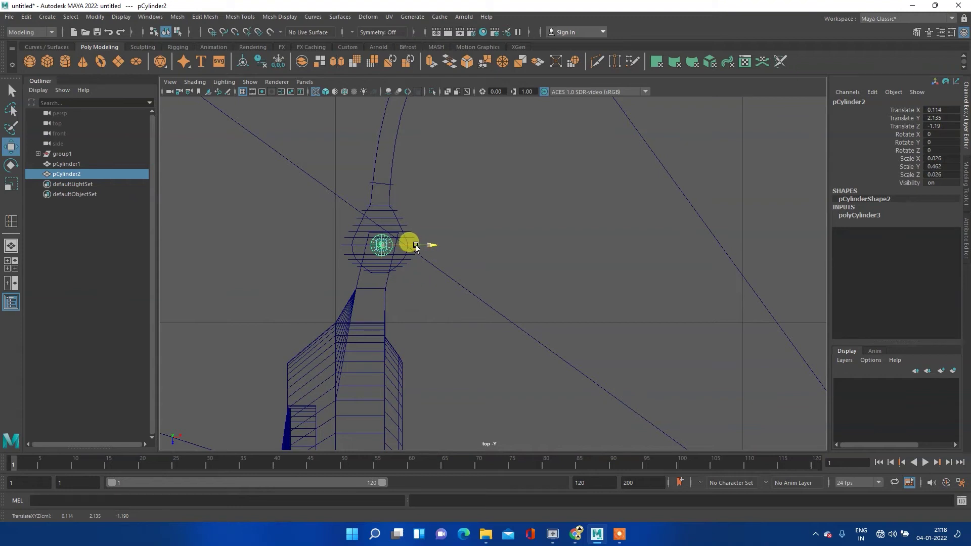
{"action": "key", "text": "a"}
{"action": "scroll", "coordinate": [480, 244], "scroll_direction": "up", "scroll_amount": 2}
{"action": "scroll", "coordinate": [471, 232], "scroll_direction": "up", "scroll_amount": 2}
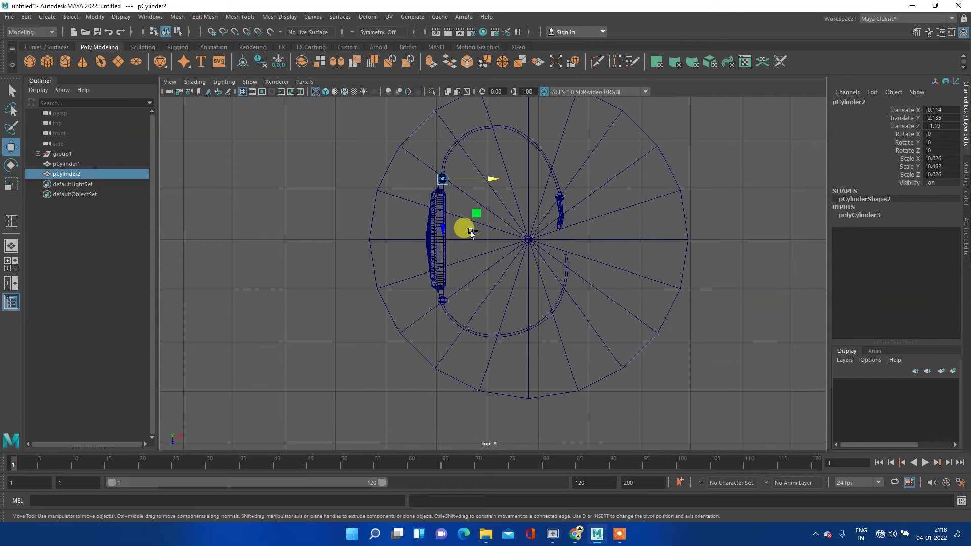
- Duplicate the pin as pCylinder3 and move it along Z to about 1.19 at the opposite lug
{"action": "key", "text": "ctrl+d"}
{"action": "scroll", "coordinate": [455, 235], "scroll_direction": "up", "scroll_amount": 2}
{"action": "left_click_drag", "start_coordinate": [417, 178], "coordinate": [426, 347]}
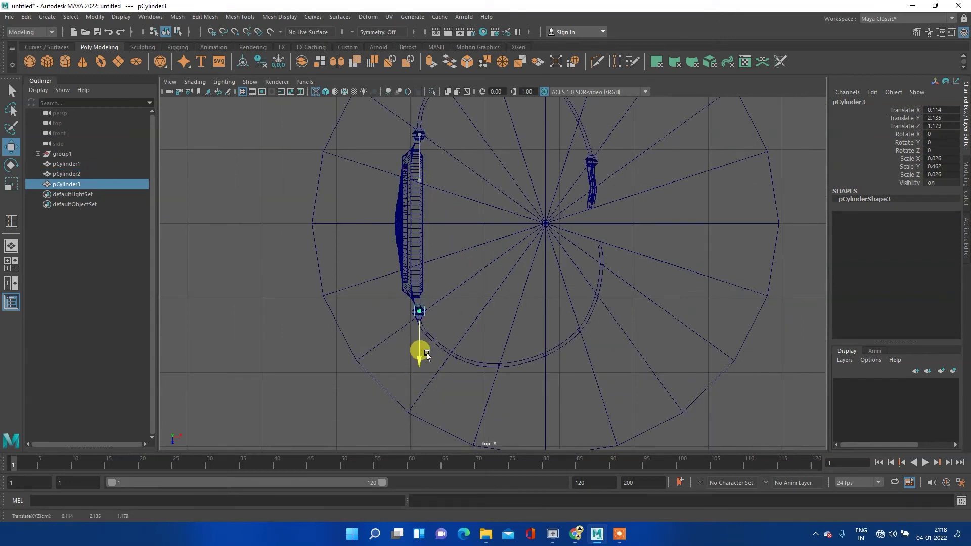
{"action": "scroll", "coordinate": [429, 354], "scroll_direction": "up", "scroll_amount": 2}
{"action": "scroll", "coordinate": [408, 336], "scroll_direction": "up", "scroll_amount": 2}
{"action": "scroll", "coordinate": [463, 236], "scroll_direction": "up", "scroll_amount": 1}
{"action": "scroll", "coordinate": [464, 311], "scroll_direction": "up", "scroll_amount": 1}
{"action": "scroll", "coordinate": [465, 311], "scroll_direction": "up", "scroll_amount": 1}
{"action": "middle_click_drag", "start_coordinate": [373, 325], "coordinate": [503, 251], "text": "alt"}
{"action": "scroll", "coordinate": [503, 251], "scroll_direction": "up", "scroll_amount": 1}
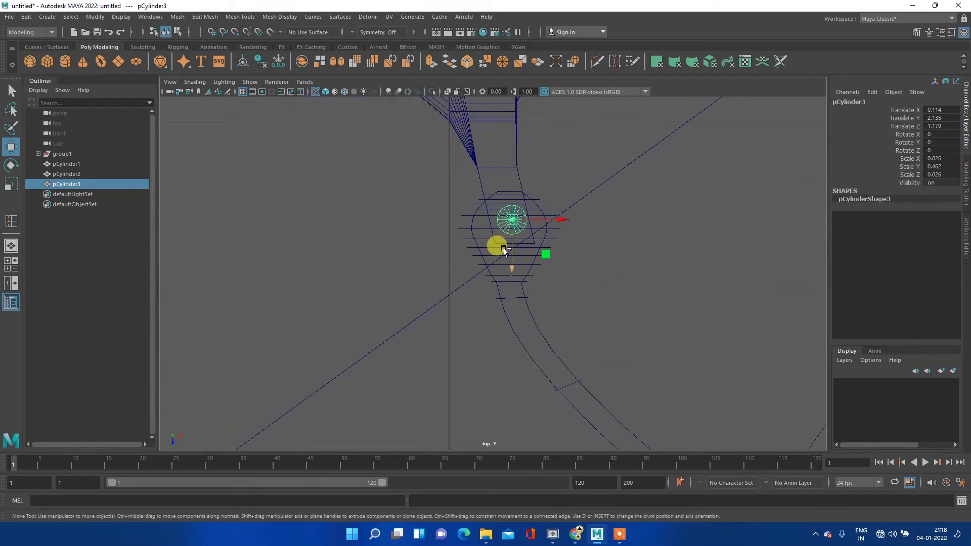
{"action": "left_click_drag", "start_coordinate": [508, 256], "coordinate": [509, 260]}
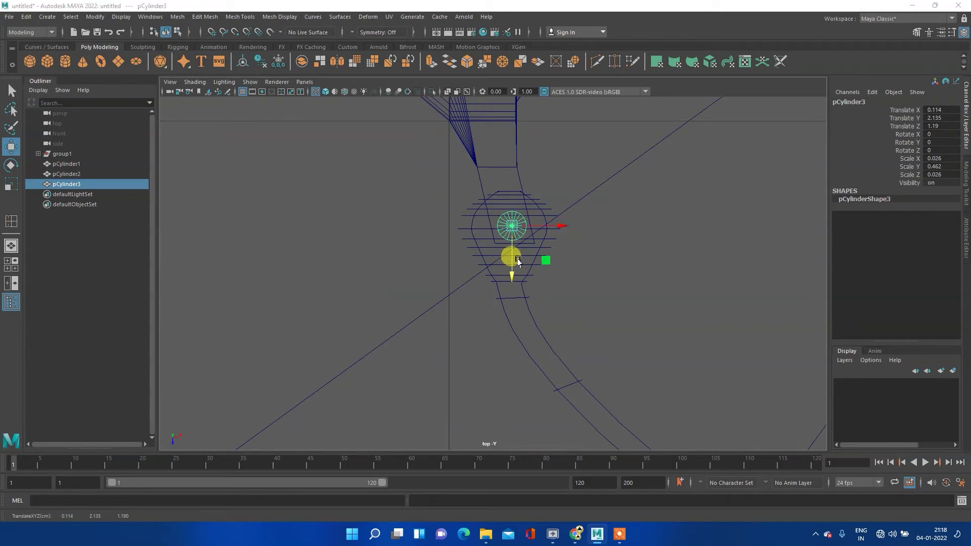
- Orbit the perspective view to inspect both pins on the watch and strap
{"action": "key", "text": "space"}
{"action": "key", "text": "space"}
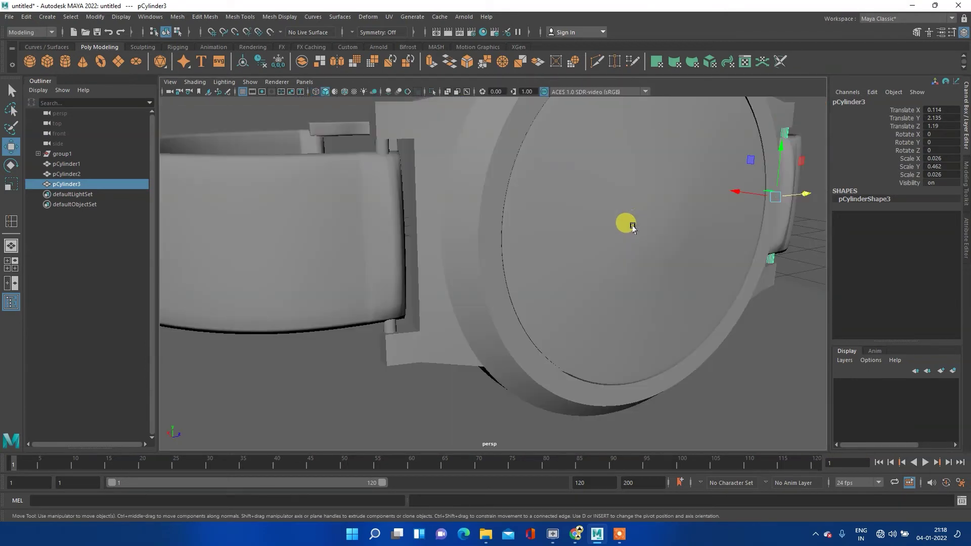
{"action": "scroll", "coordinate": [606, 239], "scroll_direction": "down", "scroll_amount": 3}
{"action": "mouse_move", "coordinate": [655, 260]}
{"action": "left_mouse_down", "text": "alt"}
{"action": "mouse_move", "coordinate": [564, 257]}
{"action": "mouse_move", "coordinate": [440, 282]}
{"action": "mouse_move", "coordinate": [362, 278]}
{"action": "mouse_move", "coordinate": [374, 291]}
{"action": "mouse_move", "coordinate": [698, 278]}
{"action": "mouse_move", "coordinate": [598, 244]}
{"action": "mouse_move", "coordinate": [632, 272]}
{"action": "left_mouse_up", "text": "alt"}
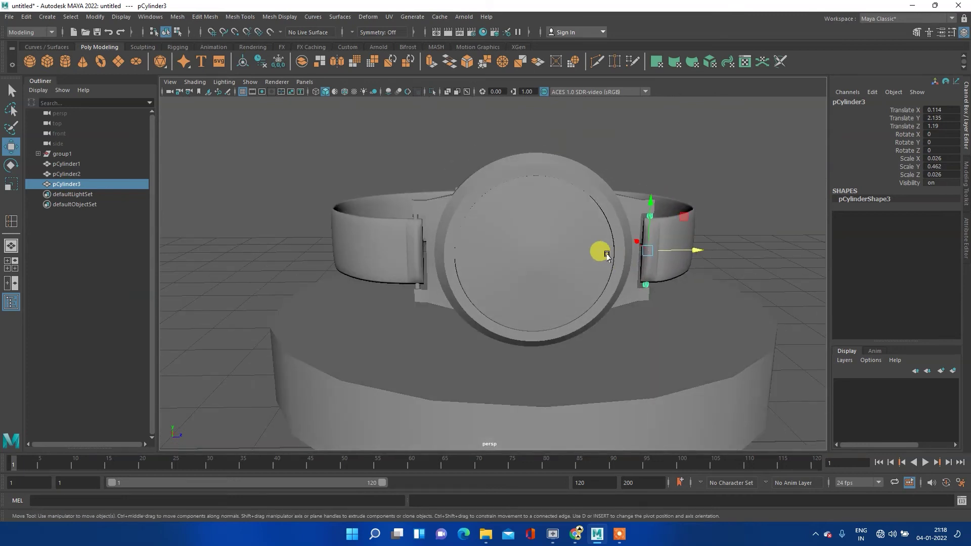
{"action": "scroll", "coordinate": [585, 245], "scroll_direction": "down", "scroll_amount": 2}
{"action": "scroll", "coordinate": [585, 246], "scroll_direction": "up", "scroll_amount": 1}
{"action": "scroll", "coordinate": [586, 248], "scroll_direction": "up", "scroll_amount": 1}
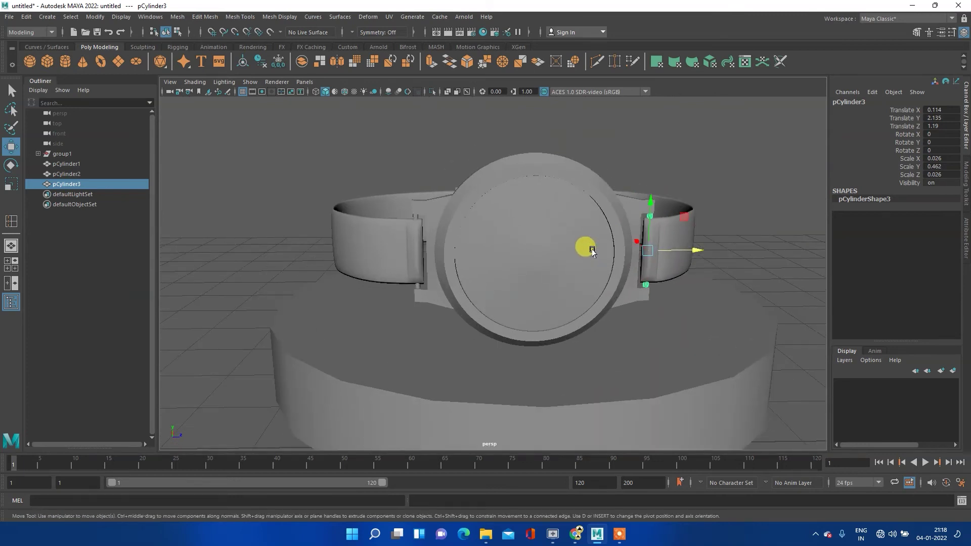
{"action": "left_click_drag", "start_coordinate": [641, 231], "coordinate": [645, 266], "text": "alt"}
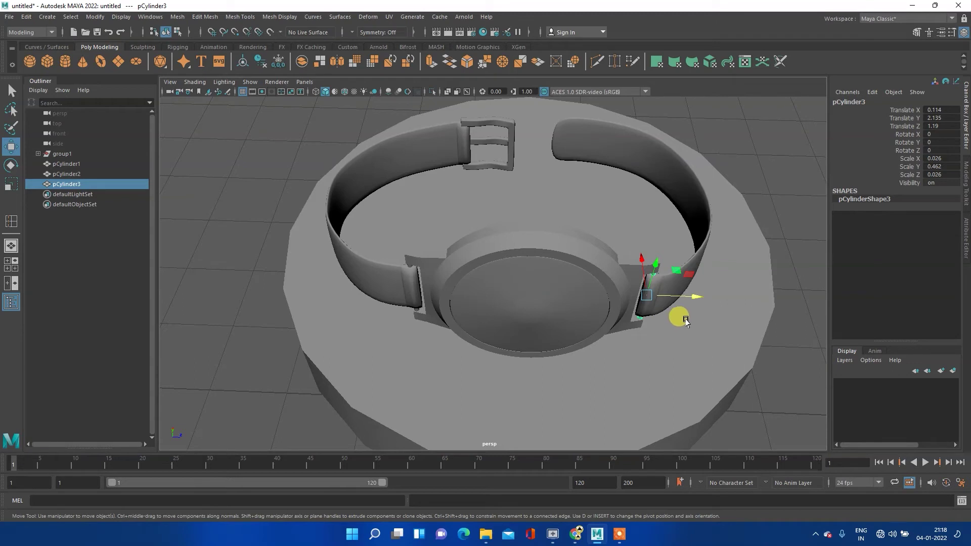
- Create a polygon cylinder and move it over the watch face
{"action": "left_click", "coordinate": [66, 62]}
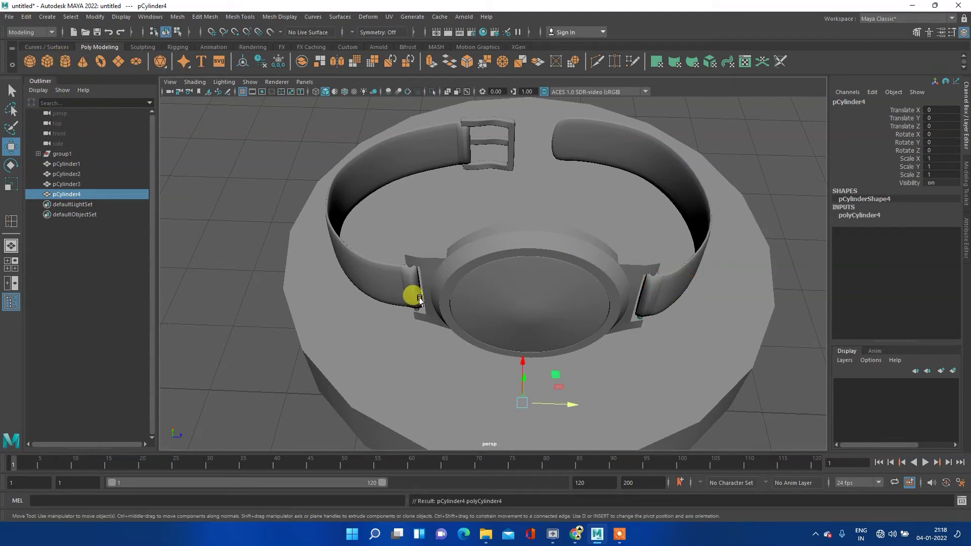
{"action": "left_click_drag", "start_coordinate": [515, 364], "coordinate": [544, 167]}
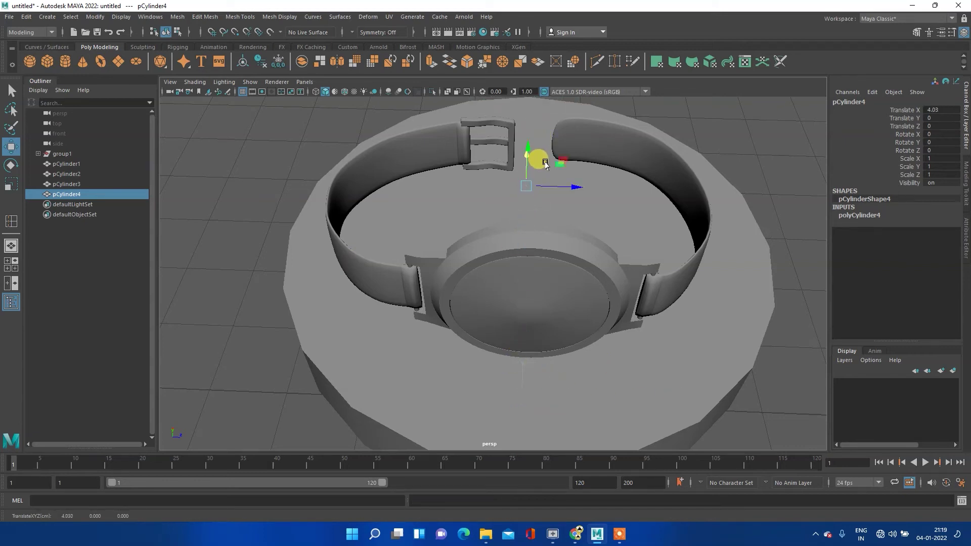
{"action": "left_click_drag", "start_coordinate": [525, 157], "coordinate": [516, 315]}
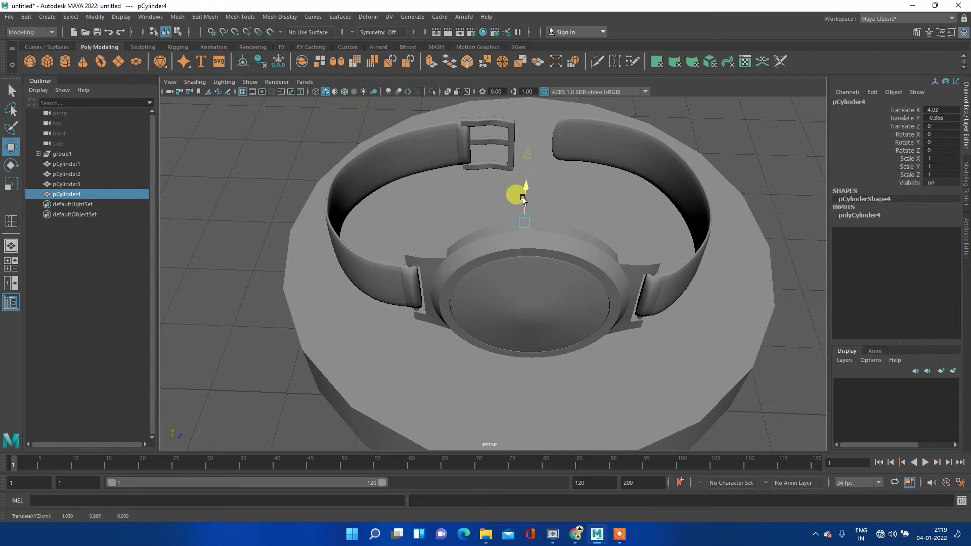
{"action": "left_click_drag", "start_coordinate": [515, 315], "coordinate": [538, 132]}
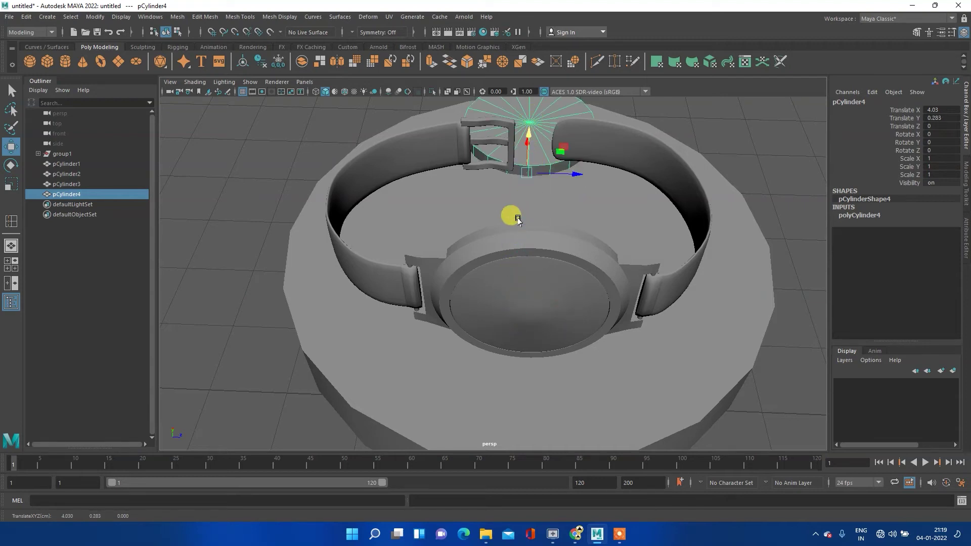
{"action": "left_click_drag", "start_coordinate": [509, 216], "coordinate": [524, 207], "text": "alt"}
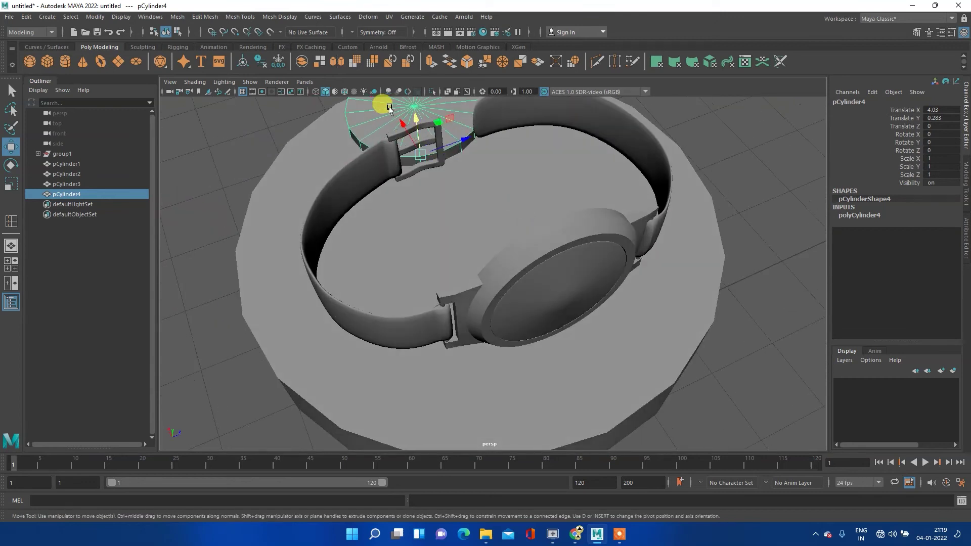
{"action": "mouse_move", "coordinate": [395, 116]}
{"action": "left_mouse_down"}
{"action": "mouse_move", "coordinate": [523, 280]}
{"action": "mouse_move", "coordinate": [520, 231]}
{"action": "left_mouse_up"}
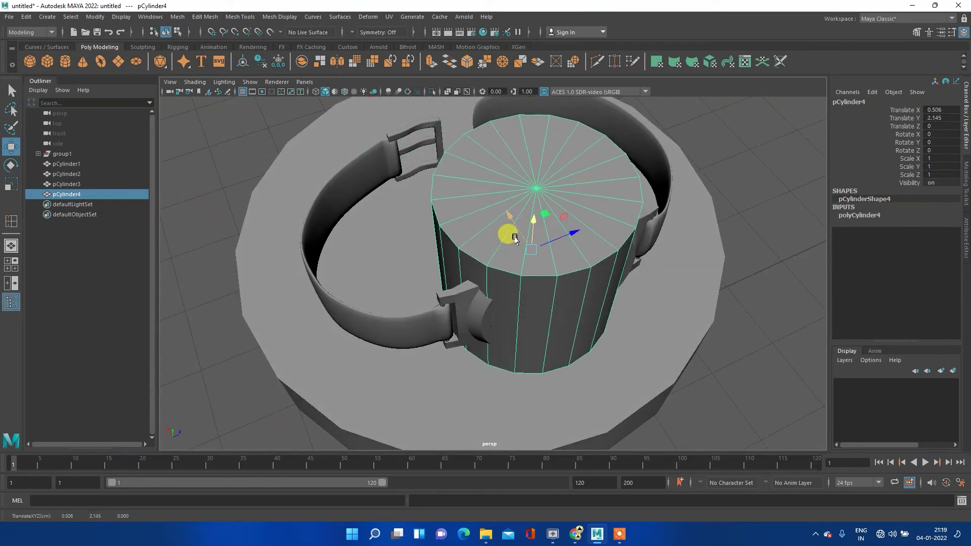
- Scale the cylinder down to about 0.075 and slide it toward the watch case edge
{"action": "key", "text": "e"}
{"action": "key", "text": "r"}
{"action": "left_click_drag", "start_coordinate": [527, 253], "coordinate": [384, 324]}
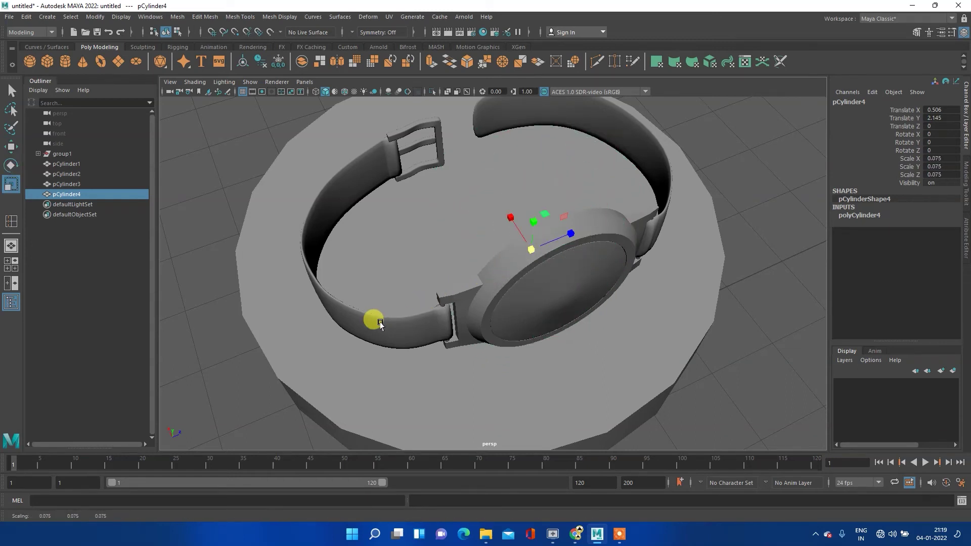
{"action": "left_click_drag", "start_coordinate": [299, 308], "coordinate": [428, 289], "text": "alt"}
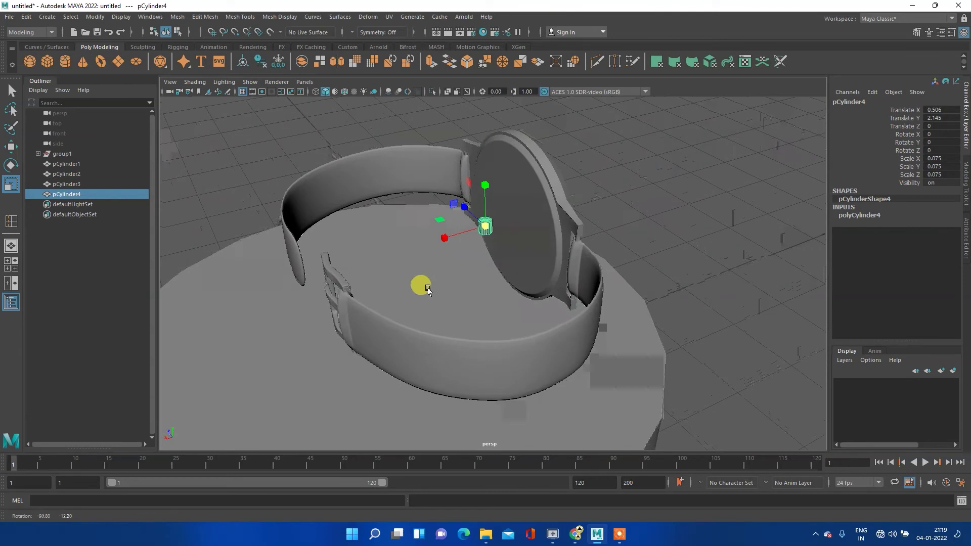
{"action": "key", "text": "w"}
{"action": "mouse_move", "coordinate": [433, 232]}
{"action": "left_mouse_down"}
{"action": "mouse_move", "coordinate": [470, 219]}
{"action": "mouse_move", "coordinate": [570, 133]}
{"action": "mouse_move", "coordinate": [423, 152]}
{"action": "left_mouse_up"}
{"action": "key", "text": "space"}
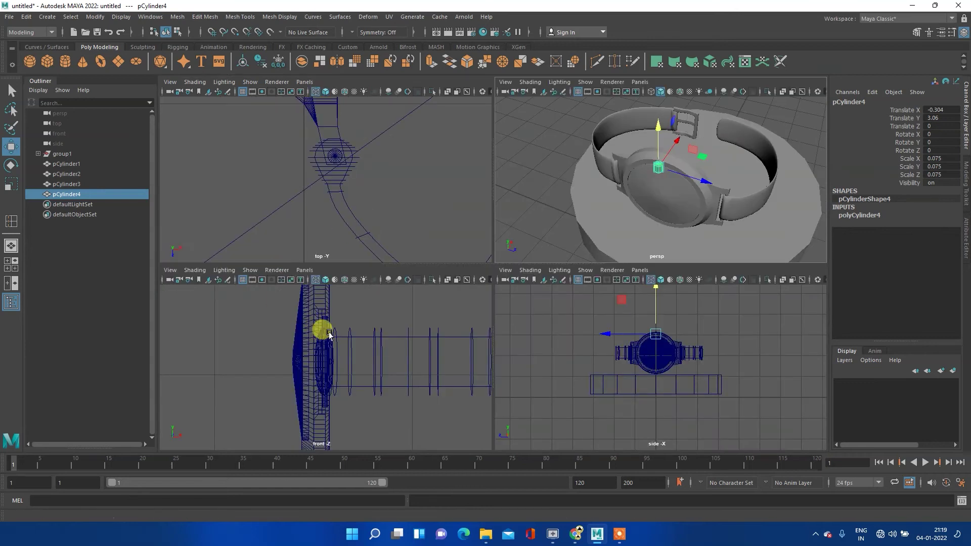
- In the maximized front view, zoom in and centre the small cylinder over the watch face
{"action": "key", "text": "space"}
{"action": "scroll", "coordinate": [449, 230], "scroll_direction": "down", "scroll_amount": 5}
{"action": "scroll", "coordinate": [461, 235], "scroll_direction": "up", "scroll_amount": 2}
{"action": "scroll", "coordinate": [479, 262], "scroll_direction": "up", "scroll_amount": 3}
{"action": "scroll", "coordinate": [465, 247], "scroll_direction": "up", "scroll_amount": 2}
{"action": "scroll", "coordinate": [470, 255], "scroll_direction": "up", "scroll_amount": 2}
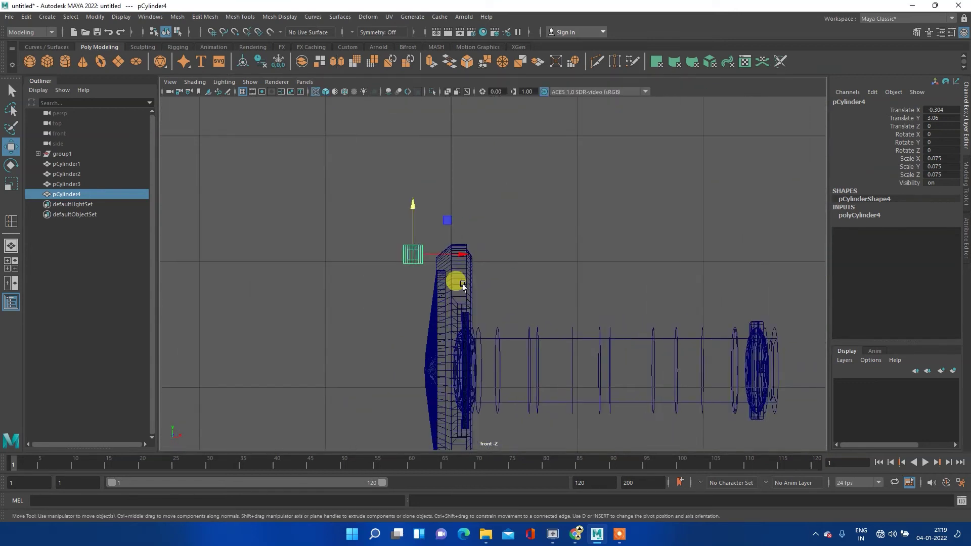
{"action": "scroll", "coordinate": [462, 285], "scroll_direction": "up", "scroll_amount": 1}
{"action": "left_click_drag", "start_coordinate": [403, 200], "coordinate": [403, 166]}
{"action": "mouse_move", "coordinate": [421, 226]}
{"action": "left_mouse_down"}
{"action": "mouse_move", "coordinate": [503, 225]}
{"action": "mouse_move", "coordinate": [466, 224]}
{"action": "left_mouse_up"}
{"action": "scroll", "coordinate": [455, 223], "scroll_direction": "up", "scroll_amount": 4}
{"action": "scroll", "coordinate": [455, 248], "scroll_direction": "up", "scroll_amount": 2}
{"action": "scroll", "coordinate": [465, 265], "scroll_direction": "up", "scroll_amount": 2}
{"action": "scroll", "coordinate": [481, 268], "scroll_direction": "up", "scroll_amount": 1}
{"action": "scroll", "coordinate": [490, 278], "scroll_direction": "up", "scroll_amount": 2}
{"action": "left_click_drag", "start_coordinate": [467, 226], "coordinate": [474, 284]}
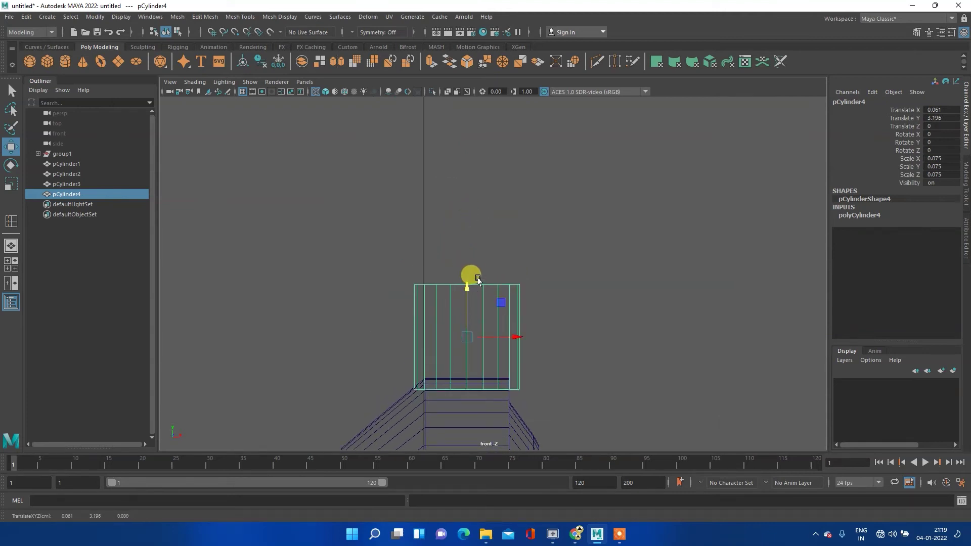
- Scale and lower pCylinder4 into a thin disc (0.024 × 0.013 × 0.024) on the watch face
{"action": "key", "text": "r"}
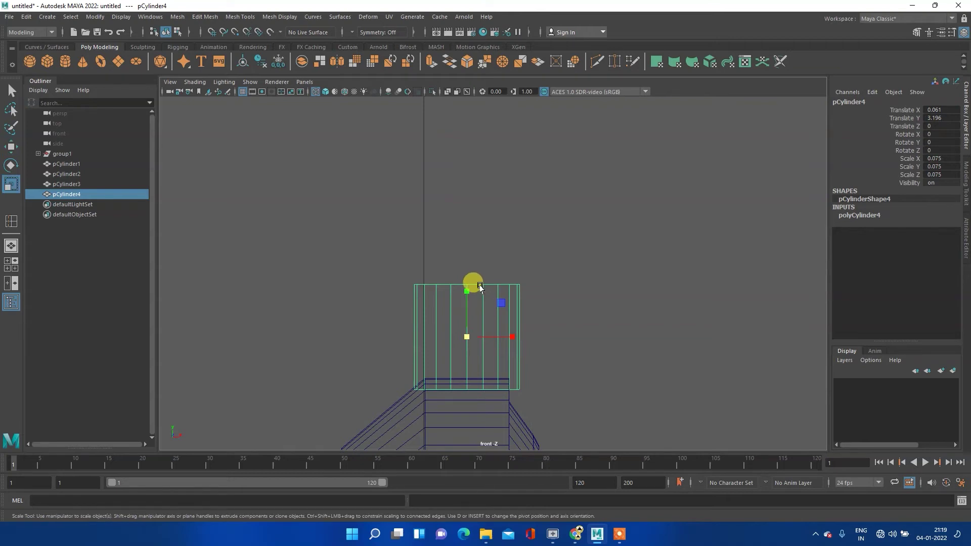
{"action": "left_click_drag", "start_coordinate": [466, 292], "coordinate": [466, 323], "text": "ctrl"}
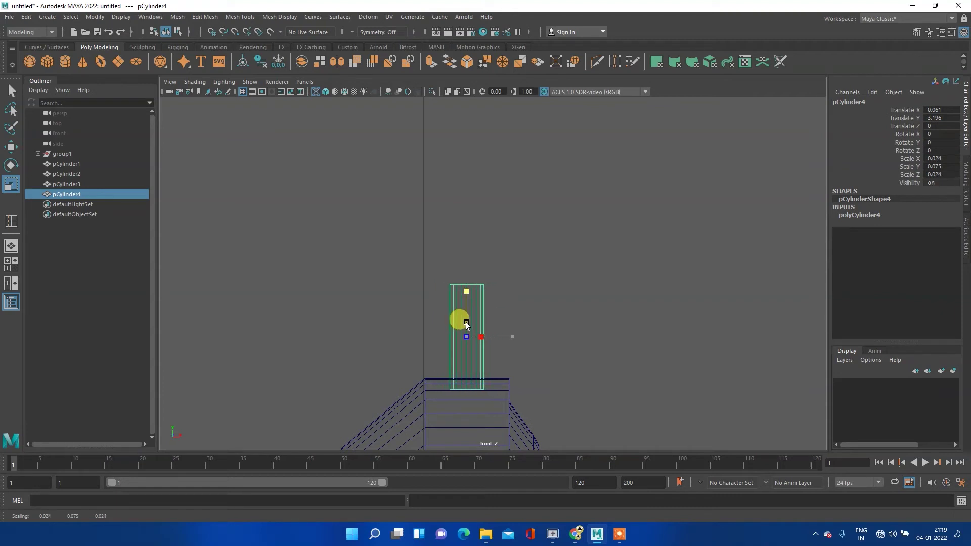
{"action": "left_click_drag", "start_coordinate": [467, 292], "coordinate": [468, 312]}
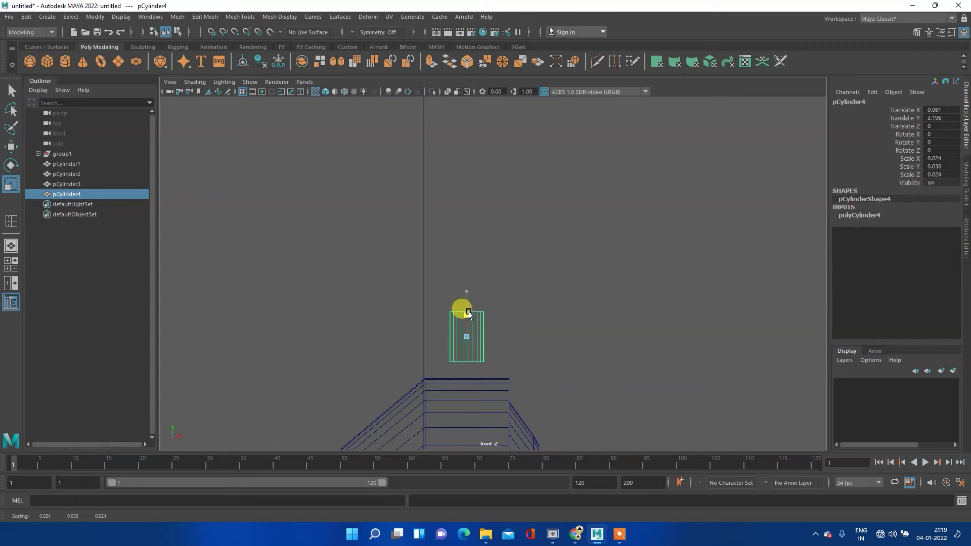
{"action": "key", "text": "w"}
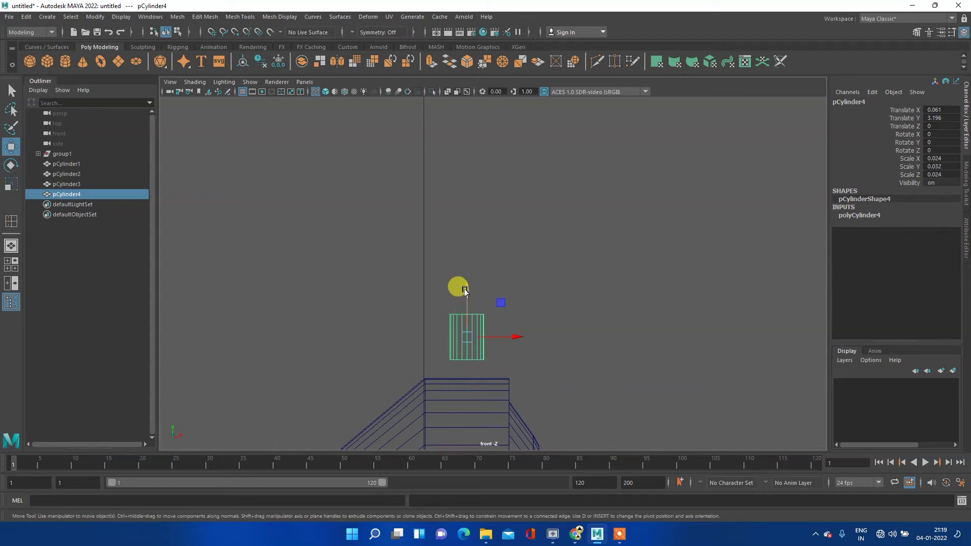
{"action": "left_click_drag", "start_coordinate": [466, 288], "coordinate": [469, 327]}
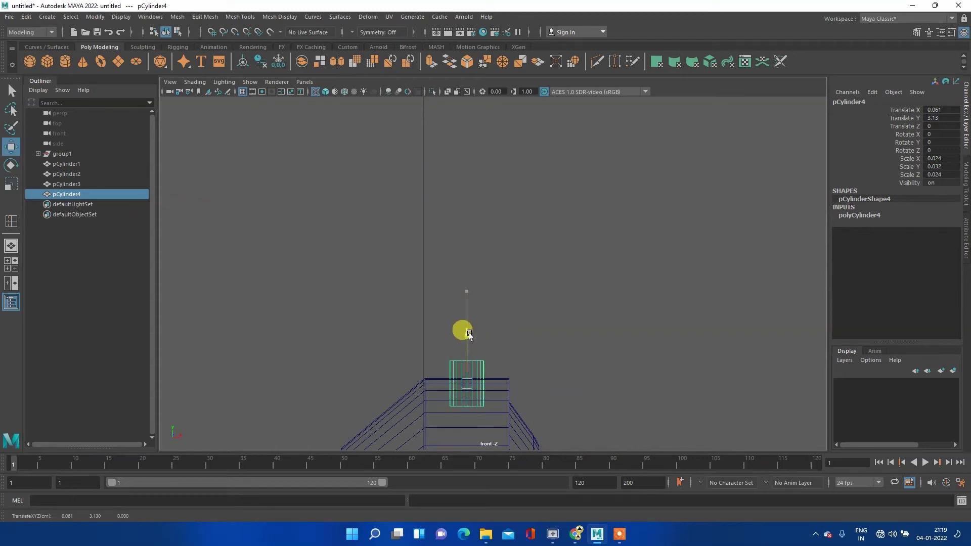
{"action": "left_click_drag", "start_coordinate": [481, 382], "coordinate": [486, 383]}
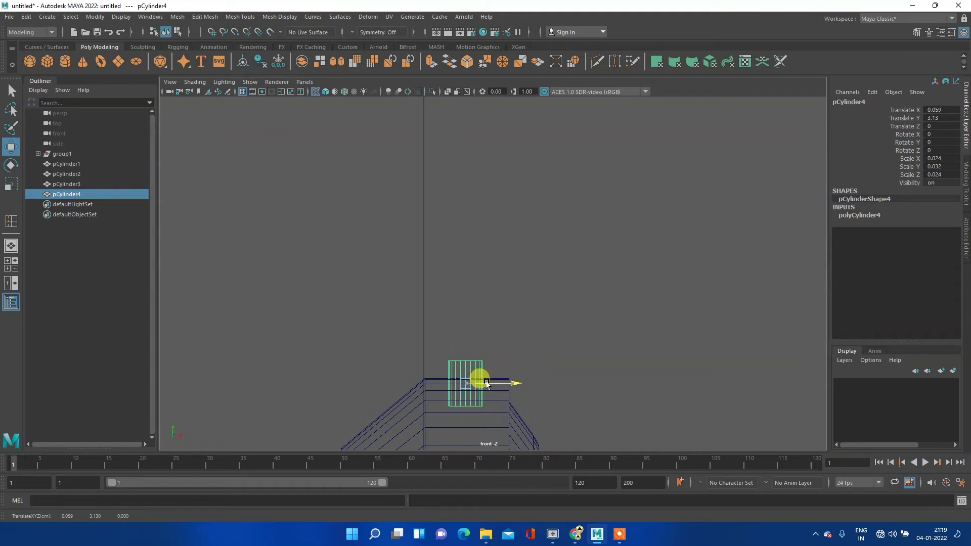
{"action": "key", "text": "e"}
{"action": "key", "text": "r"}
{"action": "left_click_drag", "start_coordinate": [465, 337], "coordinate": [465, 353]}
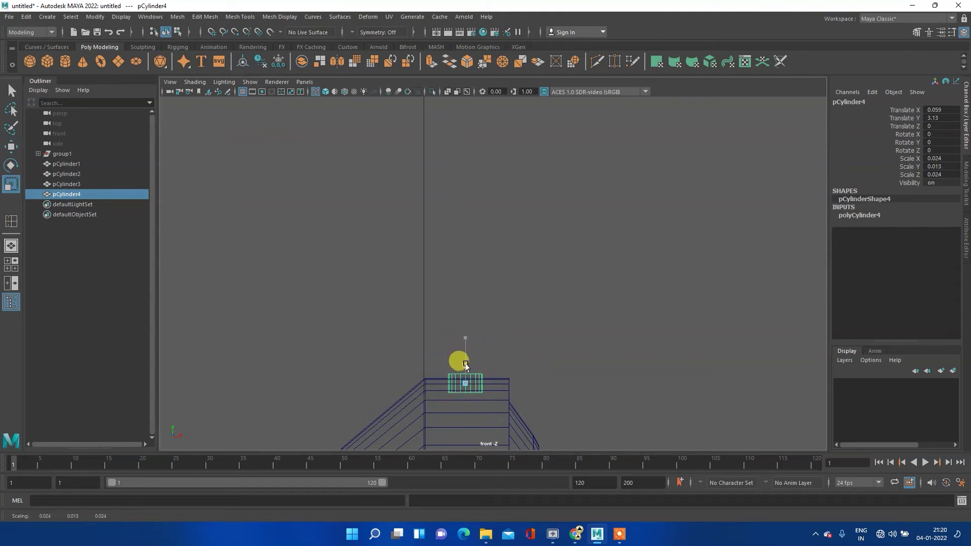
{"action": "left_click_drag", "start_coordinate": [466, 365], "coordinate": [466, 365]}
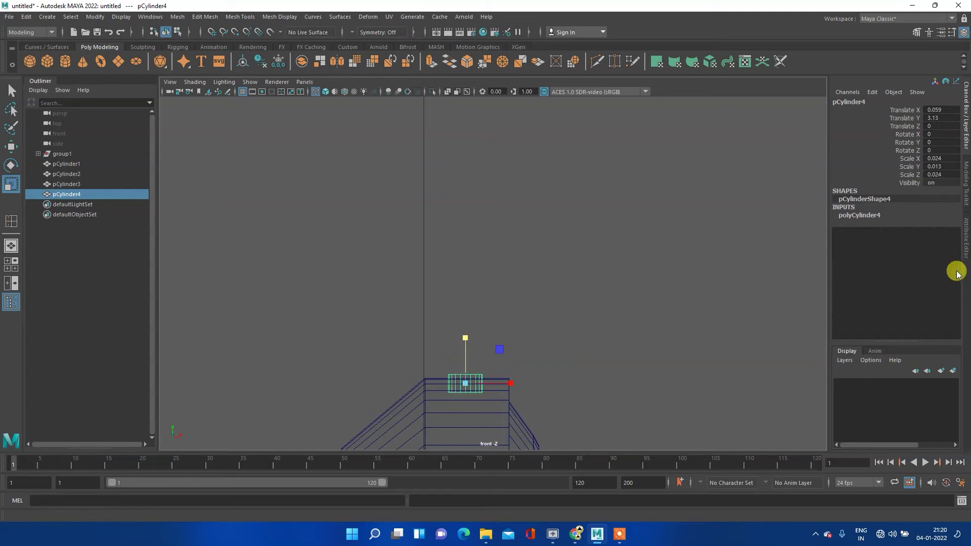
{"action": "left_click", "coordinate": [849, 217]}
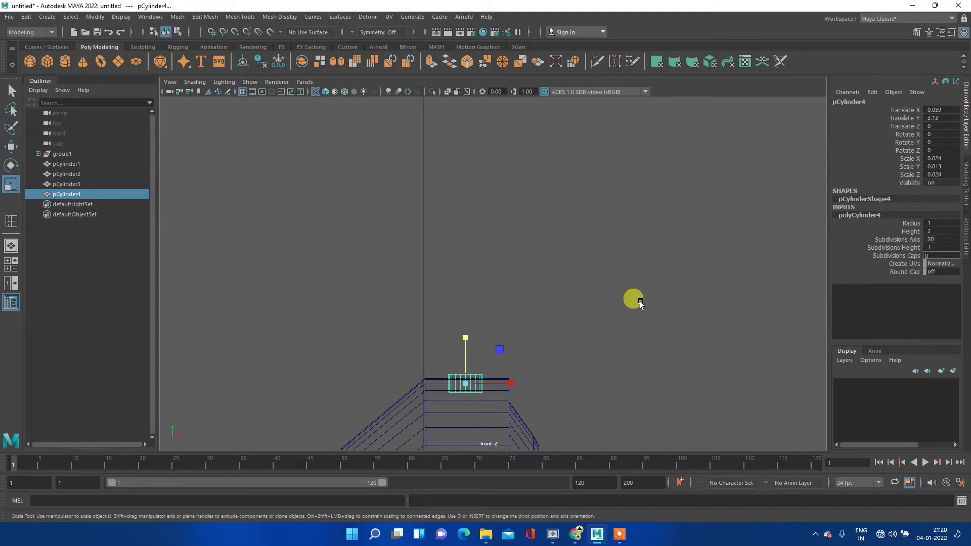
- Clear the caps subdivisions value and reselect the small disc in the perspective view
{"action": "key", "text": "BackSpace"}
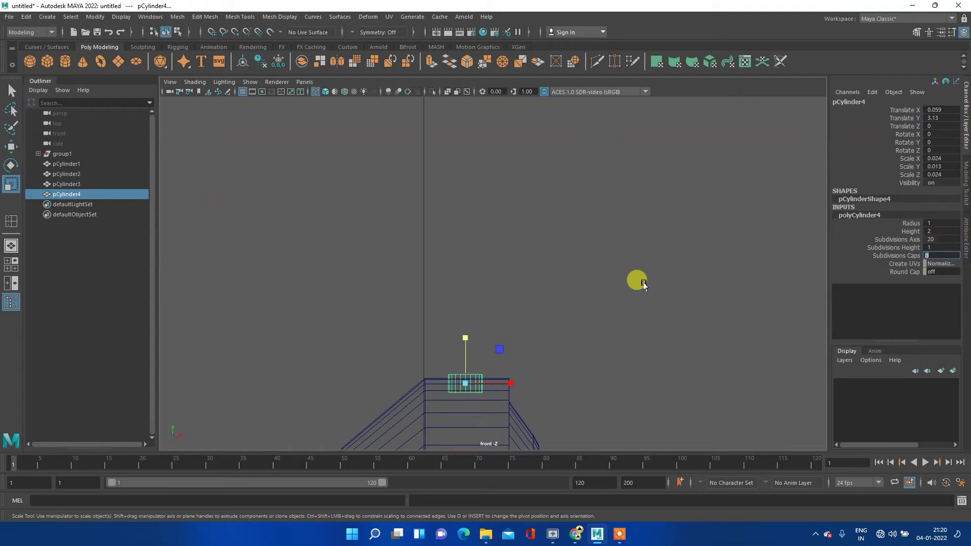
{"action": "left_click", "coordinate": [581, 325]}
{"action": "key", "text": "space"}
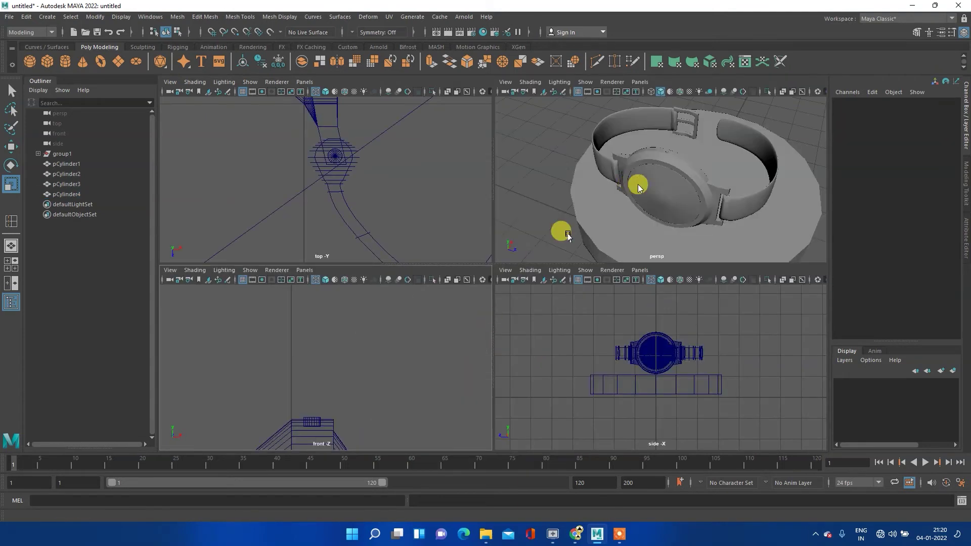
{"action": "key", "text": "space"}
{"action": "scroll", "coordinate": [468, 291], "scroll_direction": "up", "scroll_amount": 3}
{"action": "scroll", "coordinate": [501, 197], "scroll_direction": "up", "scroll_amount": 3}
{"action": "scroll", "coordinate": [491, 289], "scroll_direction": "up", "scroll_amount": 3}
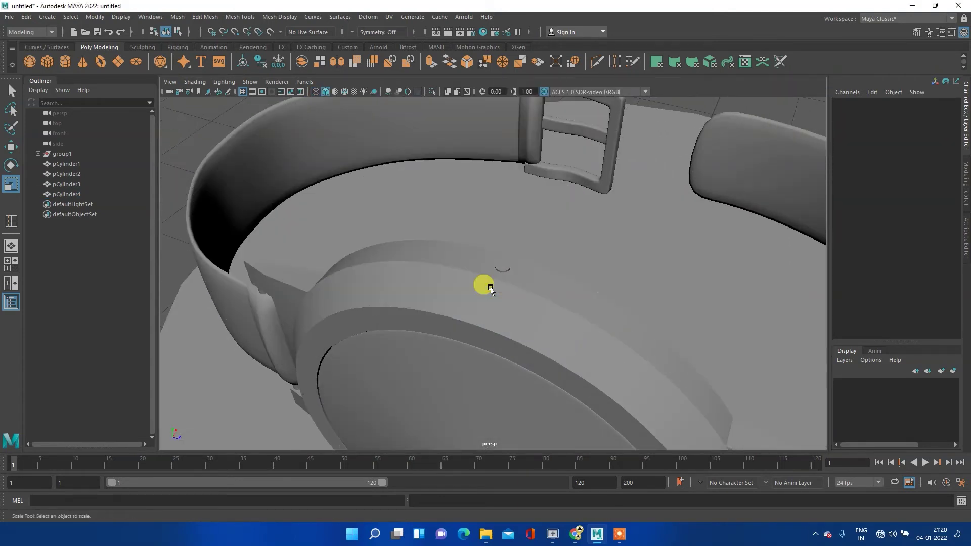
{"action": "left_click", "coordinate": [502, 266]}
{"action": "scroll", "coordinate": [501, 277], "scroll_direction": "up", "scroll_amount": 5}
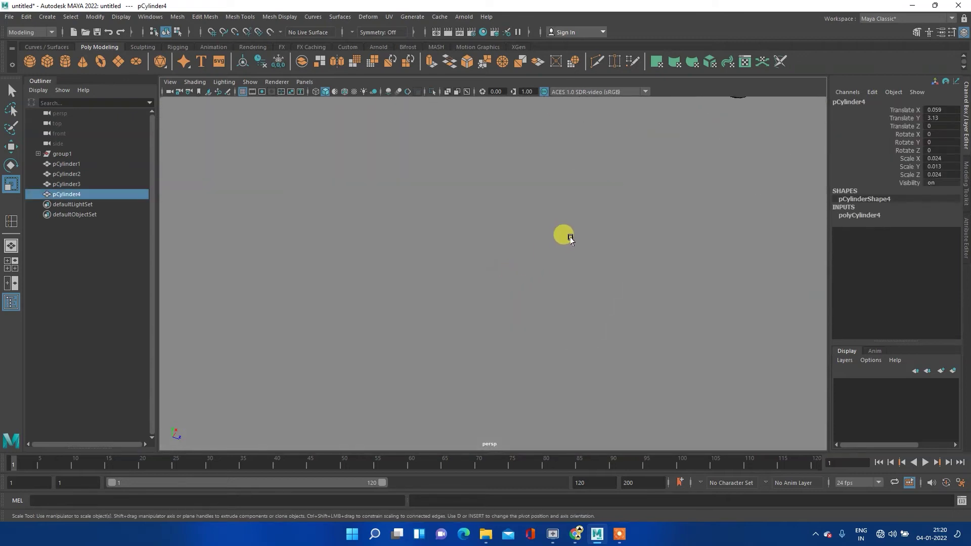
{"action": "scroll", "coordinate": [570, 237], "scroll_direction": "down", "scroll_amount": 5}
{"action": "mouse_move", "coordinate": [564, 228]}
{"action": "left_mouse_down", "text": "alt"}
{"action": "mouse_move", "coordinate": [507, 264]}
{"action": "mouse_move", "coordinate": [555, 247]}
{"action": "left_mouse_up", "text": "alt"}
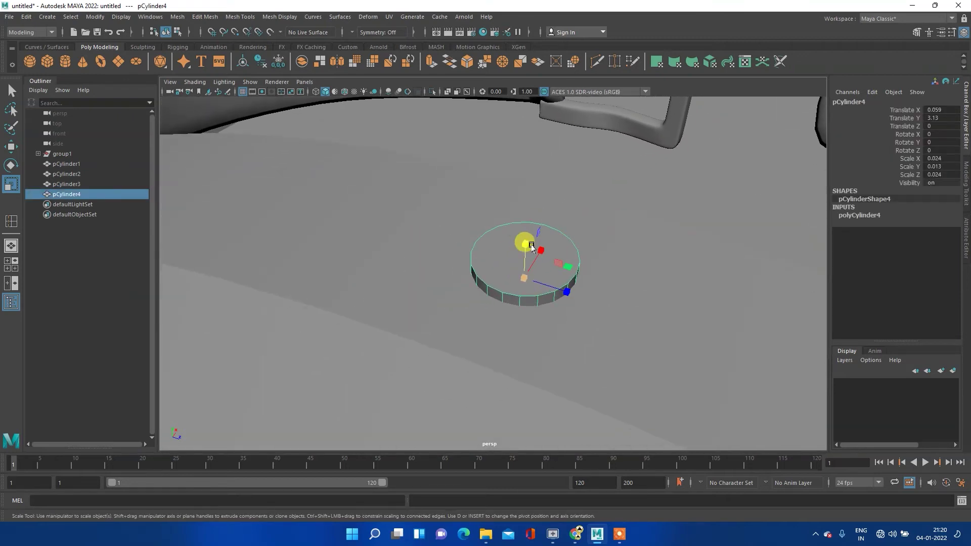
- Extrude the disc's top face and push it outward
{"action": "right_click_drag", "start_coordinate": [498, 245], "coordinate": [495, 258], "text": "shift"}
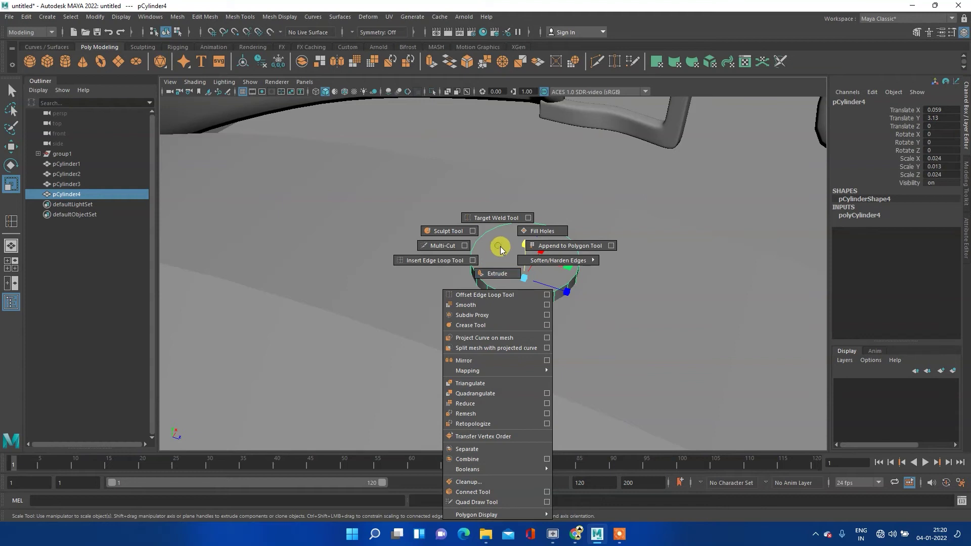
{"action": "right_click", "coordinate": [496, 260]}
{"action": "left_click", "coordinate": [493, 279]}
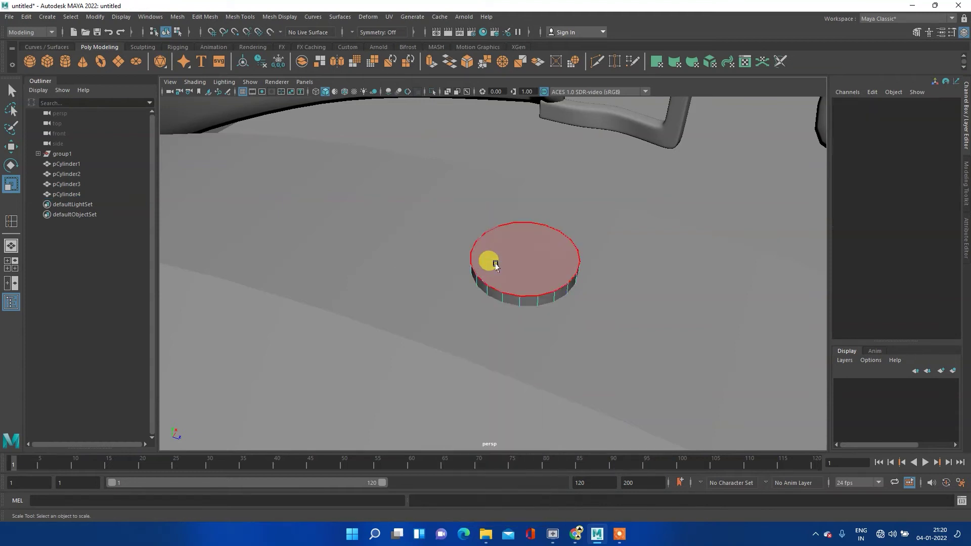
{"action": "left_click", "coordinate": [494, 261]}
{"action": "right_click", "coordinate": [494, 257], "text": "shift"}
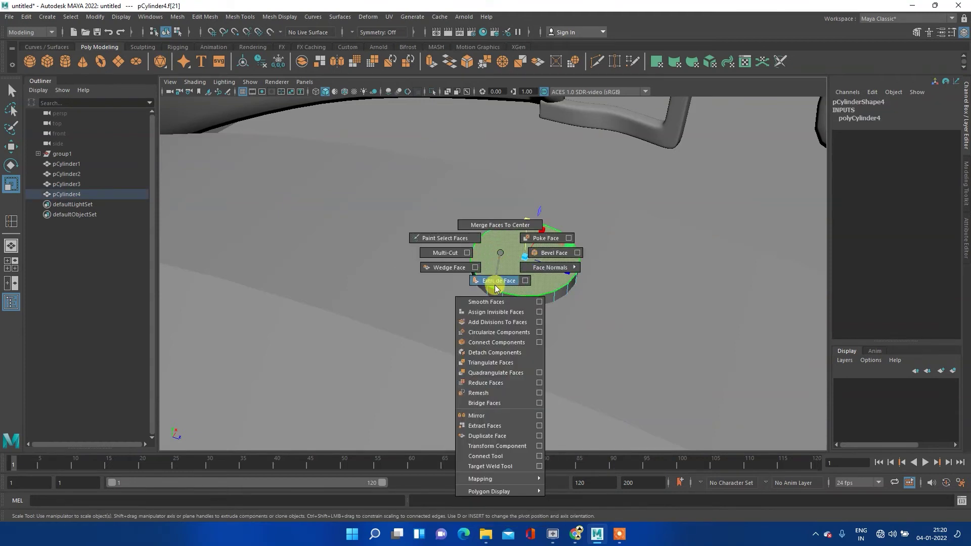
{"action": "left_click", "coordinate": [496, 283]}
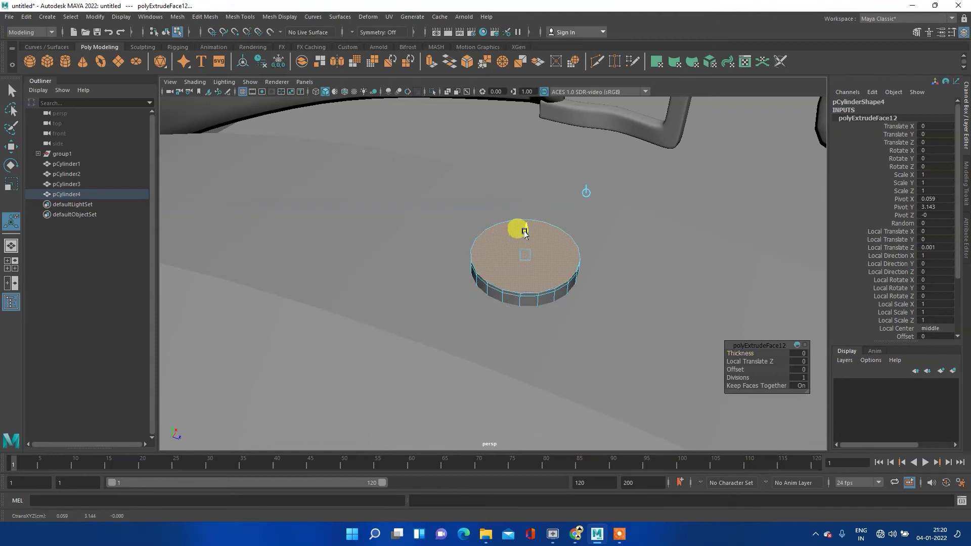
{"action": "mouse_move", "coordinate": [525, 232]}
{"action": "left_mouse_down"}
{"action": "mouse_move", "coordinate": [524, 257]}
{"action": "mouse_move", "coordinate": [553, 264]}
{"action": "mouse_move", "coordinate": [487, 306]}
{"action": "mouse_move", "coordinate": [493, 314]}
{"action": "left_mouse_up"}
- Inspect the oversized top-face extrusion and undo it with Ctrl+Z
{"action": "scroll", "coordinate": [490, 316], "scroll_direction": "down", "scroll_amount": 2}
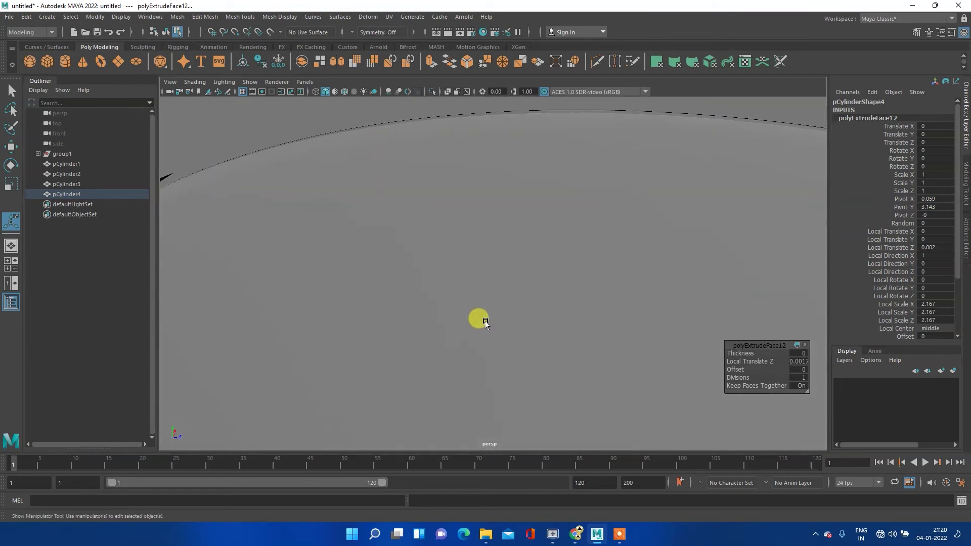
{"action": "scroll", "coordinate": [503, 310], "scroll_direction": "down", "scroll_amount": 2}
{"action": "scroll", "coordinate": [506, 308], "scroll_direction": "down", "scroll_amount": 2}
{"action": "scroll", "coordinate": [501, 250], "scroll_direction": "up", "scroll_amount": 3}
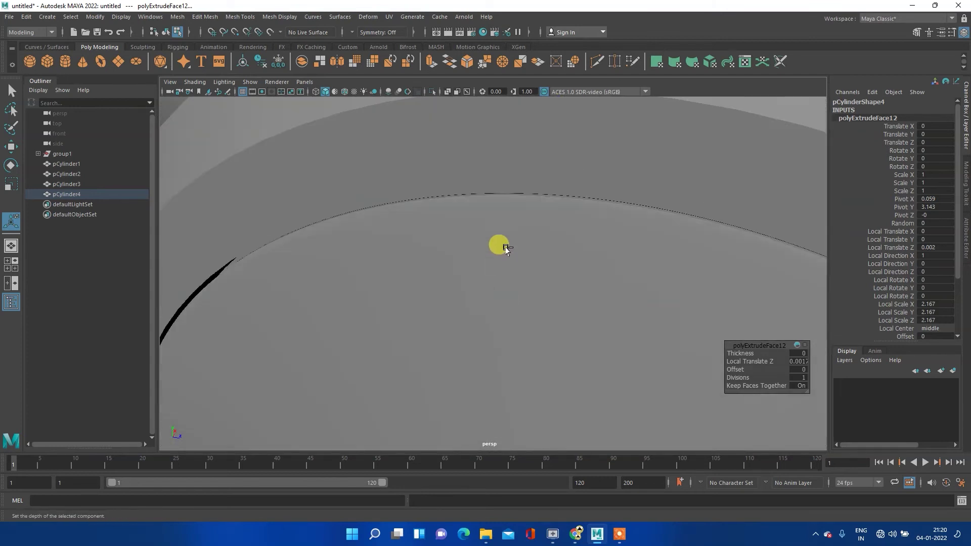
{"action": "scroll", "coordinate": [529, 199], "scroll_direction": "down", "scroll_amount": 2}
{"action": "scroll", "coordinate": [548, 149], "scroll_direction": "down", "scroll_amount": 2}
{"action": "scroll", "coordinate": [538, 196], "scroll_direction": "up", "scroll_amount": 2}
{"action": "scroll", "coordinate": [538, 197], "scroll_direction": "up", "scroll_amount": 3}
{"action": "scroll", "coordinate": [530, 194], "scroll_direction": "up", "scroll_amount": 1}
{"action": "scroll", "coordinate": [530, 193], "scroll_direction": "down", "scroll_amount": 1}
{"action": "scroll", "coordinate": [531, 197], "scroll_direction": "down", "scroll_amount": 2}
{"action": "scroll", "coordinate": [534, 204], "scroll_direction": "down", "scroll_amount": 2}
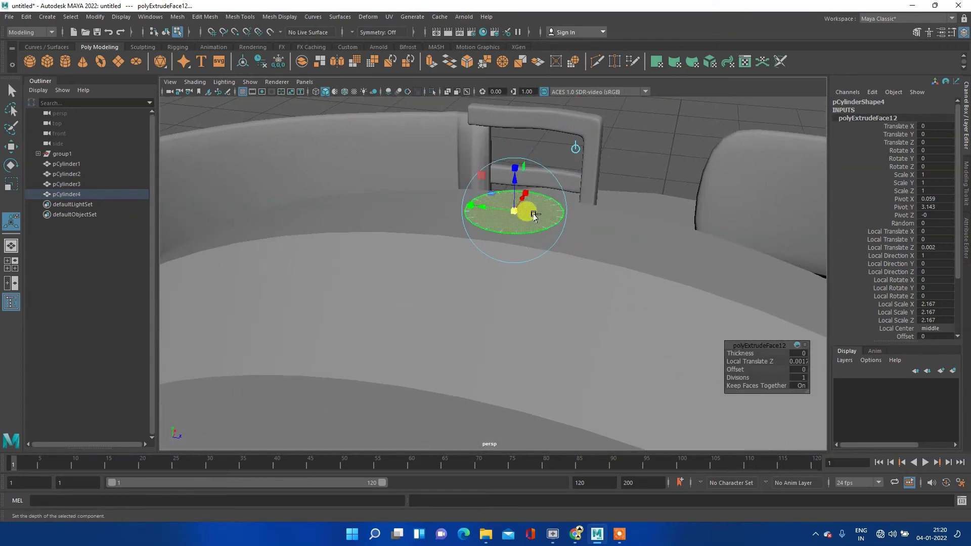
{"action": "scroll", "coordinate": [525, 212], "scroll_direction": "up", "scroll_amount": 3}
{"action": "mouse_move", "coordinate": [514, 211]}
{"action": "left_mouse_down", "text": "alt"}
{"action": "mouse_move", "coordinate": [526, 210]}
{"action": "mouse_move", "coordinate": [516, 215]}
{"action": "left_mouse_up", "text": "alt"}
{"action": "scroll", "coordinate": [516, 207], "scroll_direction": "down", "scroll_amount": 3}
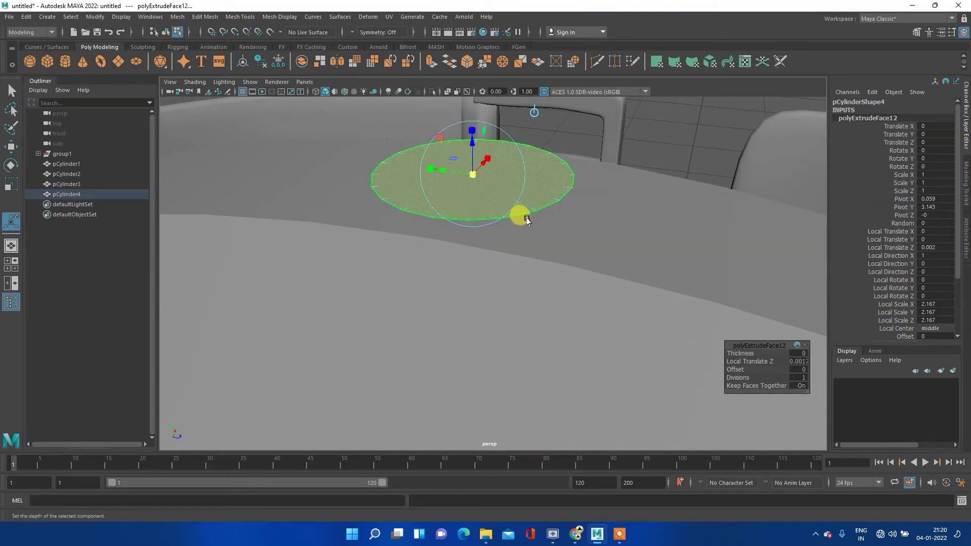
{"action": "key", "text": "ctrl+z"}
{"action": "key", "text": "ctrl+z"}
{"action": "key", "text": "ctrl+z"}
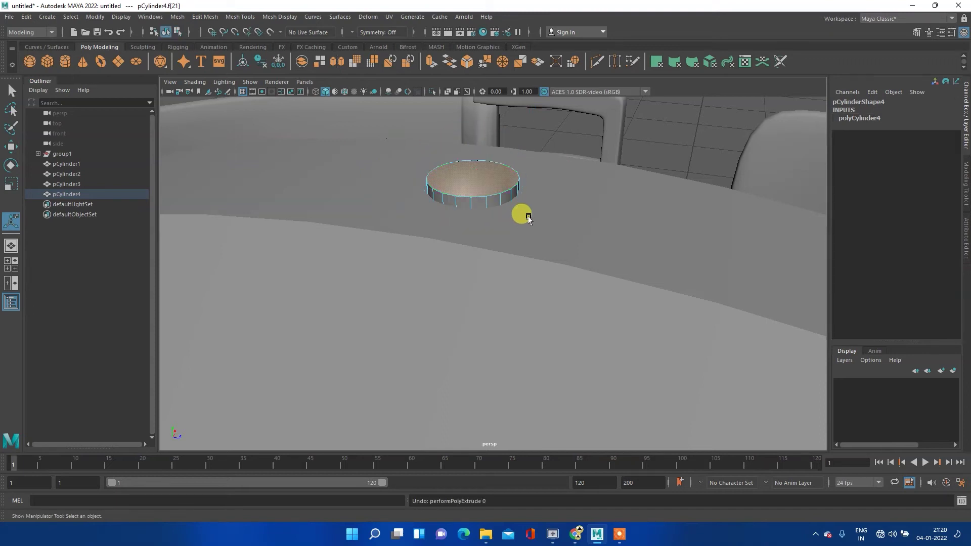
- Review pCylinder4's polyCylinder4 subdivisions, then extrude and widen the crown's top face
{"action": "right_click", "coordinate": [484, 179]}
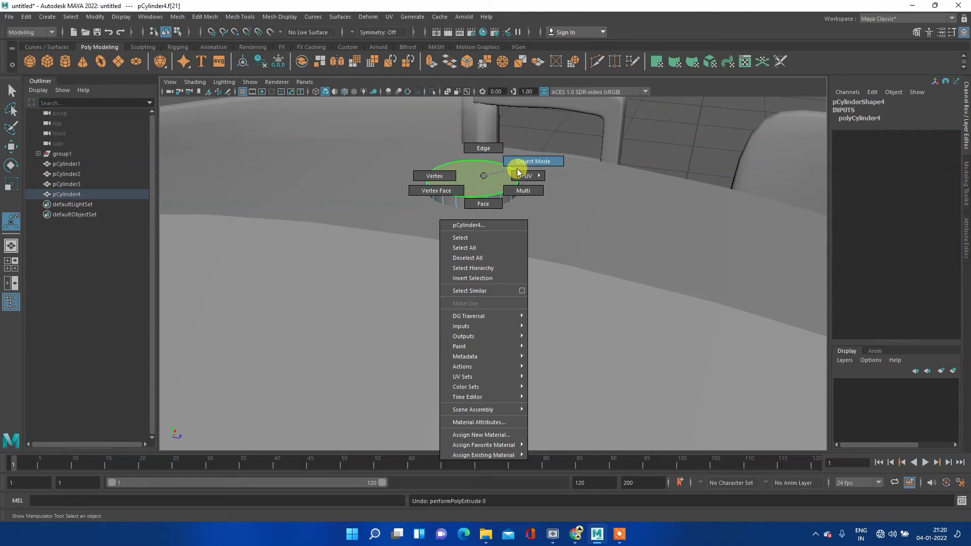
{"action": "left_click", "coordinate": [516, 164]}
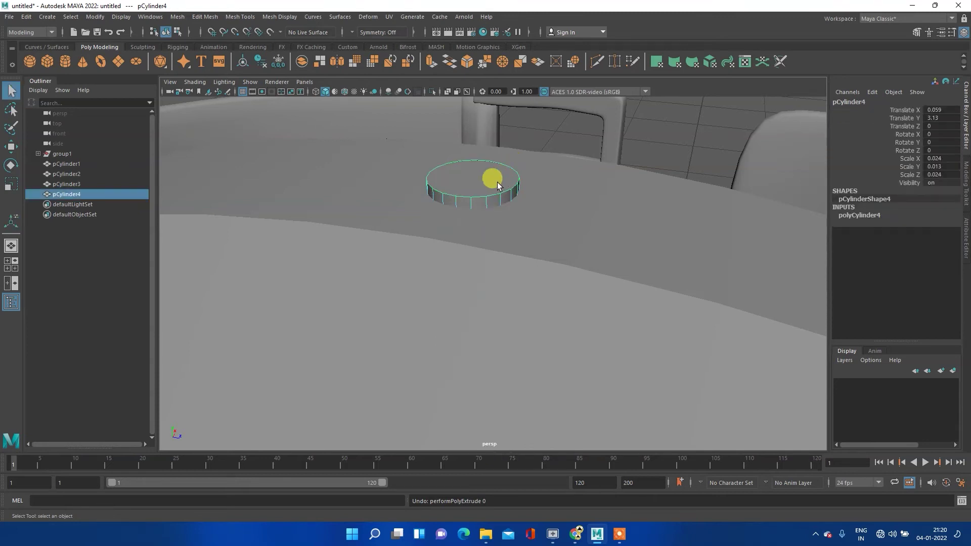
{"action": "left_click", "coordinate": [848, 215]}
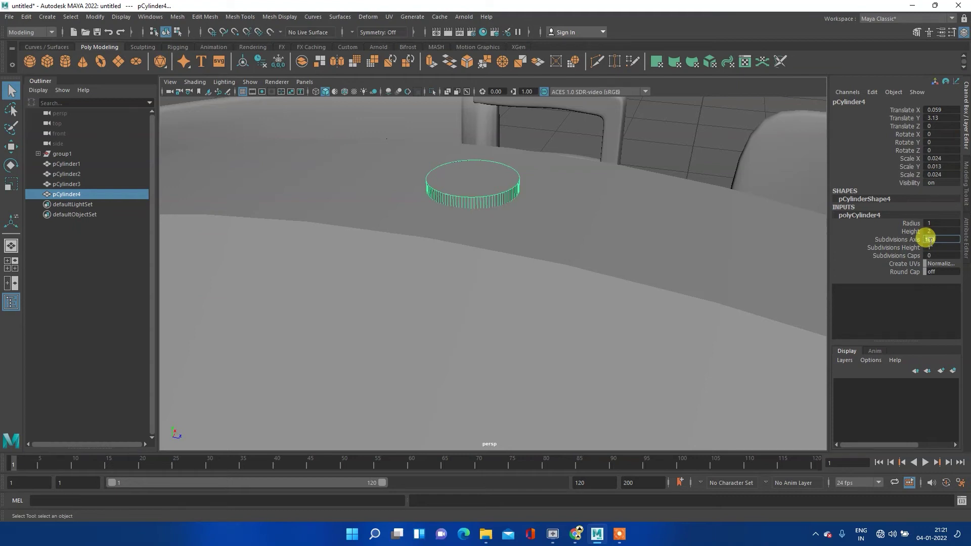
{"action": "right_click", "coordinate": [469, 178]}
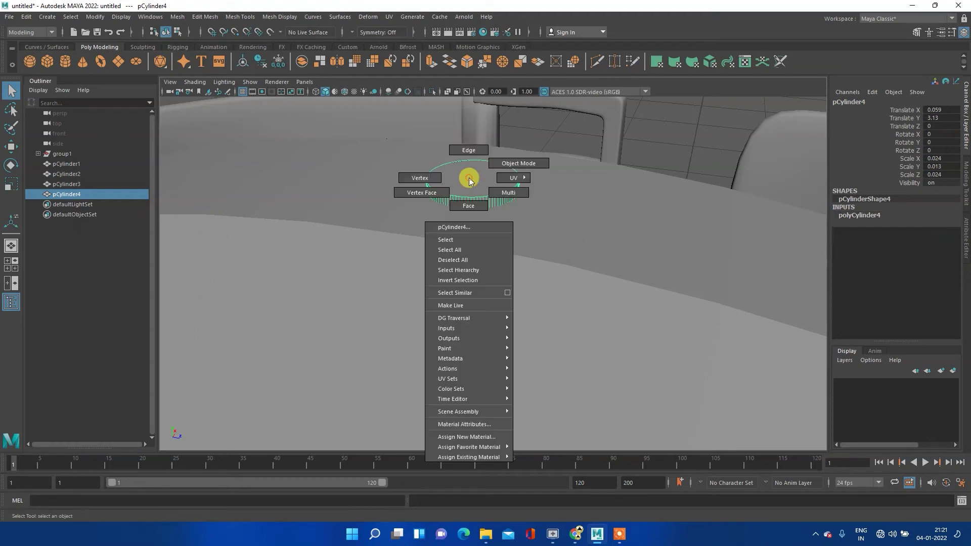
{"action": "left_click", "coordinate": [470, 205]}
{"action": "left_click", "coordinate": [475, 174]}
{"action": "right_click", "coordinate": [456, 175], "text": "shift"}
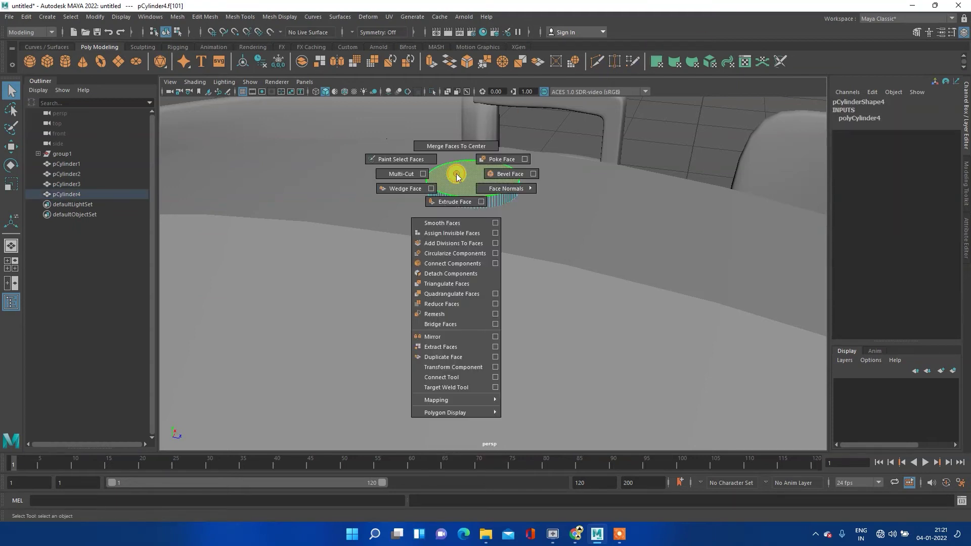
{"action": "left_click", "coordinate": [454, 202]}
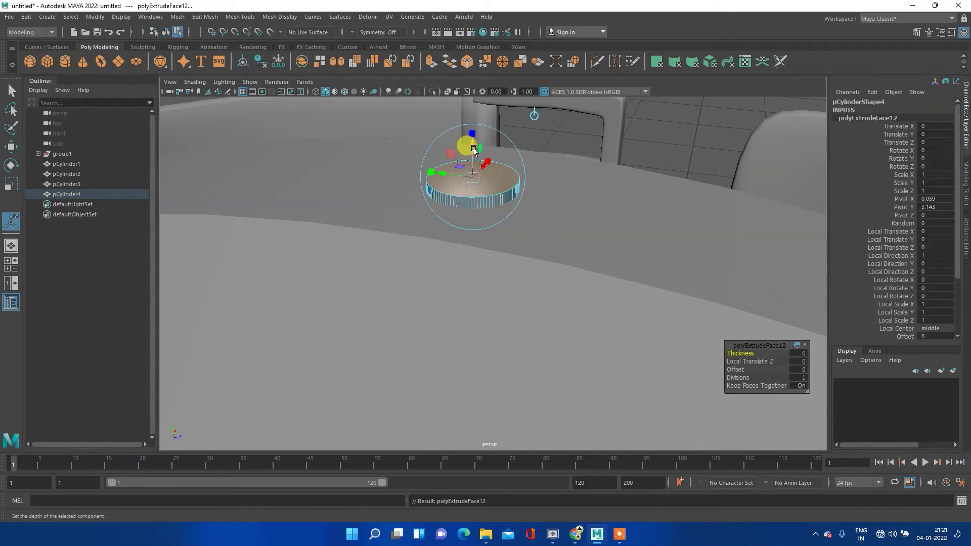
{"action": "left_click_drag", "start_coordinate": [472, 140], "coordinate": [522, 193]}
- Extrude the top face again and pull it up into a taller crown
{"action": "left_click", "coordinate": [485, 197]}
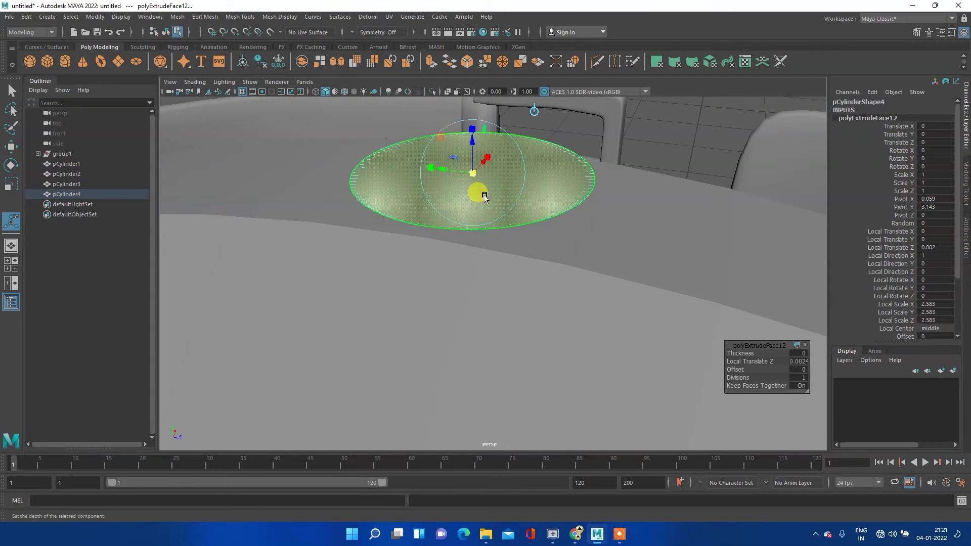
{"action": "right_click", "coordinate": [399, 197], "text": "shift"}
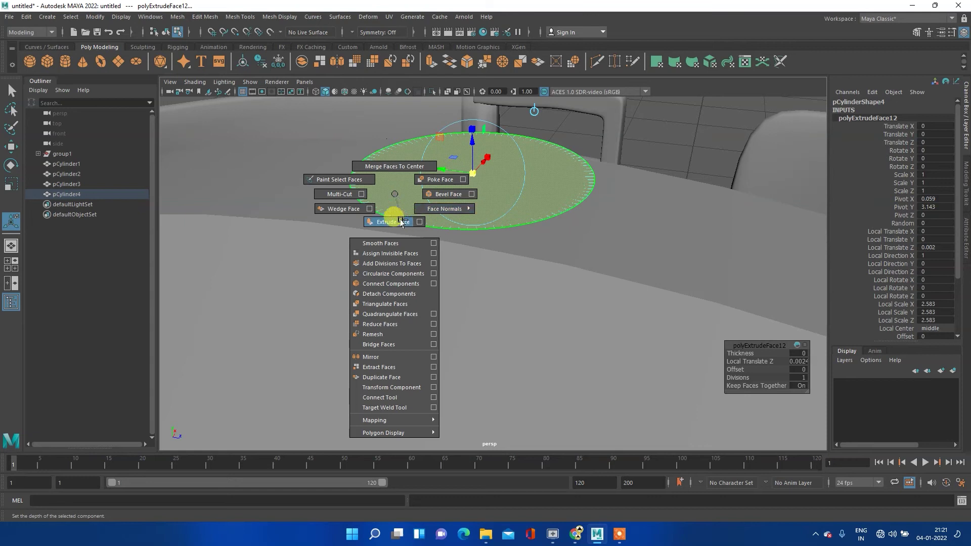
{"action": "left_click", "coordinate": [401, 222]}
{"action": "mouse_move", "coordinate": [470, 142]}
{"action": "left_mouse_down"}
{"action": "mouse_move", "coordinate": [473, 118]}
{"action": "mouse_move", "coordinate": [471, 129]}
{"action": "left_mouse_up"}
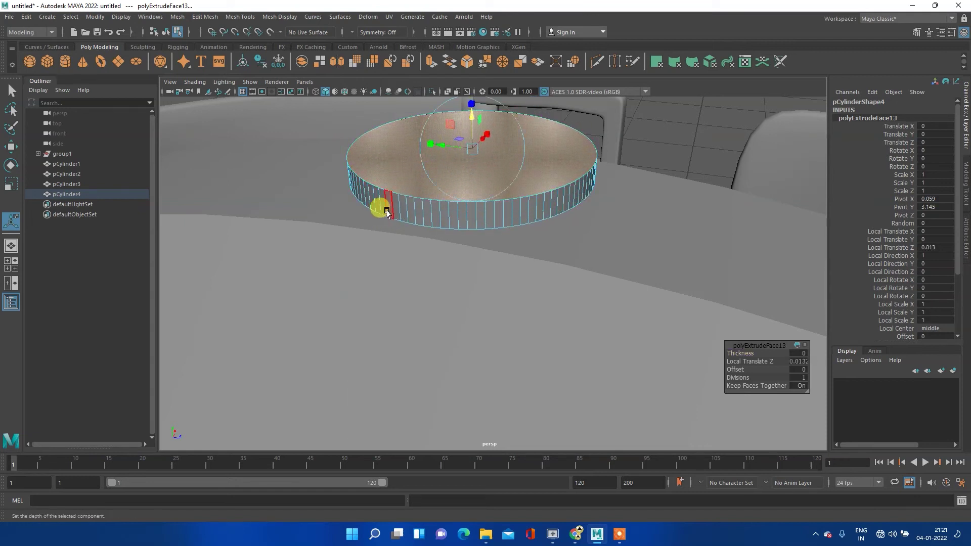
{"action": "scroll", "coordinate": [386, 211], "scroll_direction": "up", "scroll_amount": 5}
{"action": "scroll", "coordinate": [432, 190], "scroll_direction": "down", "scroll_amount": 10}
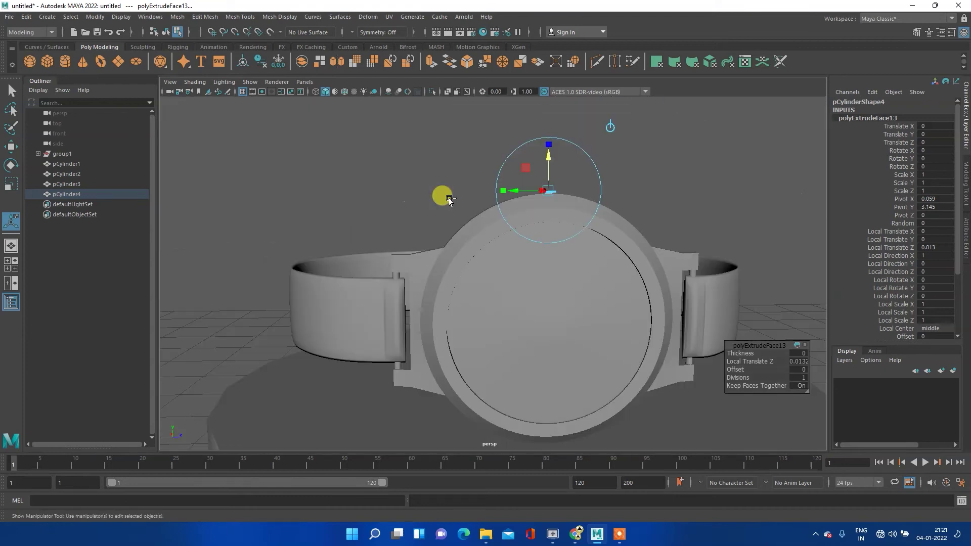
{"action": "mouse_move", "coordinate": [564, 183]}
{"action": "left_mouse_down", "text": "alt"}
{"action": "mouse_move", "coordinate": [485, 180]}
{"action": "mouse_move", "coordinate": [403, 206]}
{"action": "left_mouse_up", "text": "alt"}
{"action": "scroll", "coordinate": [403, 206], "scroll_direction": "up", "scroll_amount": 1}
{"action": "scroll", "coordinate": [408, 178], "scroll_direction": "up", "scroll_amount": 1}
{"action": "scroll", "coordinate": [420, 172], "scroll_direction": "up", "scroll_amount": 2}
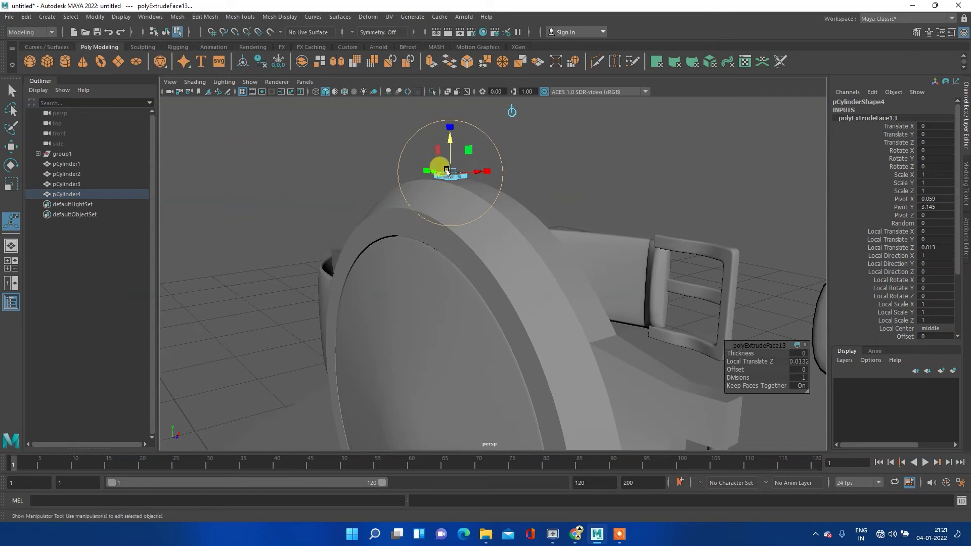
{"action": "scroll", "coordinate": [448, 163], "scroll_direction": "up", "scroll_amount": 1}
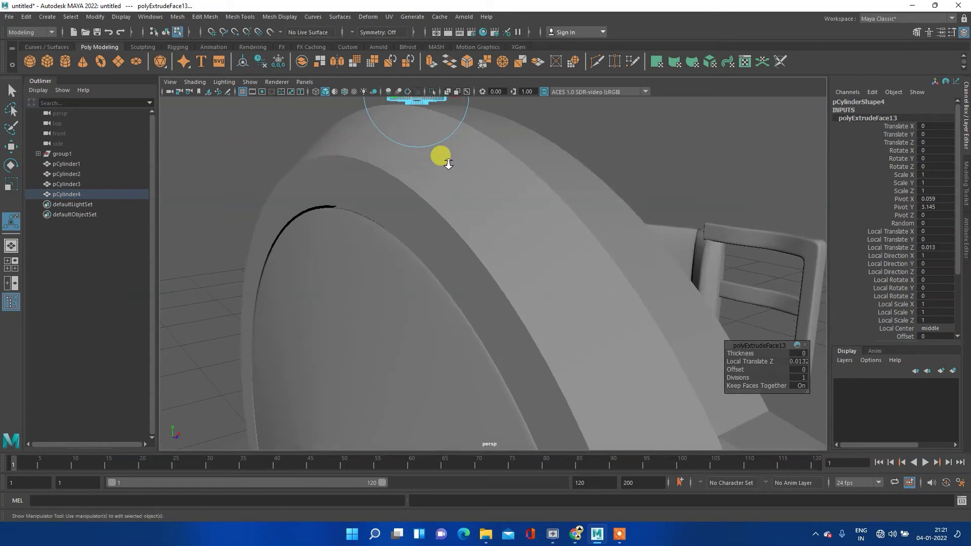
{"action": "scroll", "coordinate": [449, 163], "scroll_direction": "up", "scroll_amount": 2}
{"action": "scroll", "coordinate": [436, 154], "scroll_direction": "down", "scroll_amount": 1}
{"action": "scroll", "coordinate": [436, 151], "scroll_direction": "down", "scroll_amount": 1}
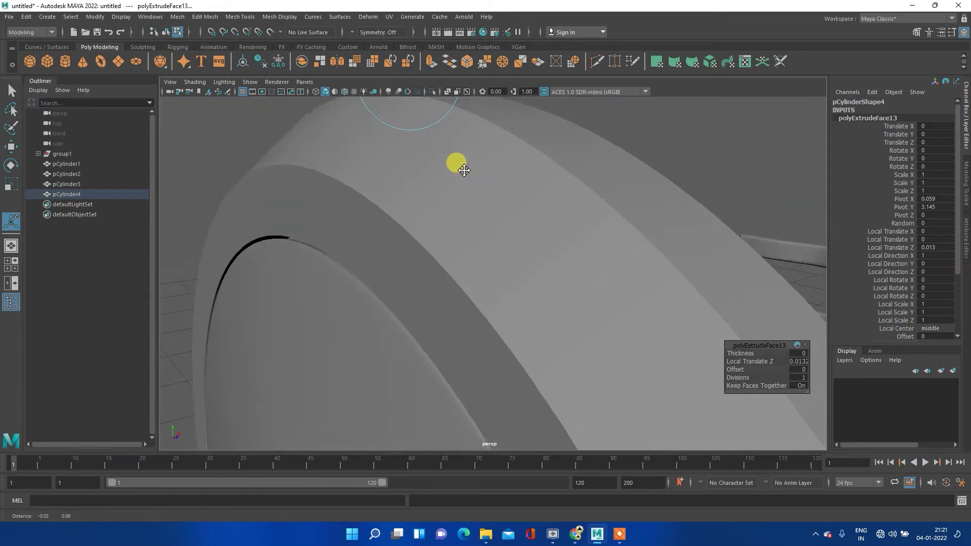
{"action": "scroll", "coordinate": [453, 150], "scroll_direction": "down", "scroll_amount": 3}
{"action": "mouse_move", "coordinate": [429, 183]}
{"action": "left_mouse_down"}
{"action": "mouse_move", "coordinate": [433, 158]}
{"action": "mouse_move", "coordinate": [407, 305]}
{"action": "left_mouse_up"}
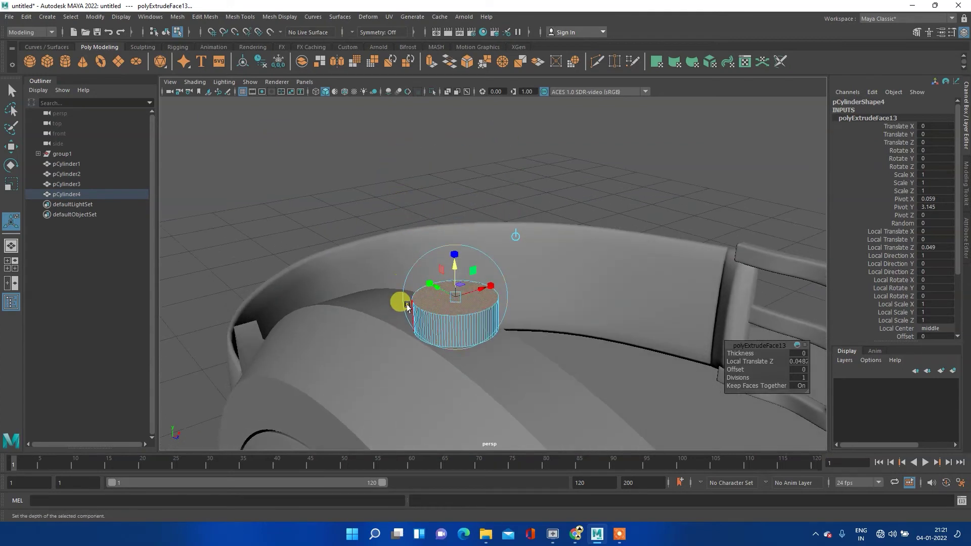
- Extrude the crown's top once more, inset it to 0.883, and lift it slightly
{"action": "right_click", "coordinate": [430, 306], "text": "shift"}
{"action": "left_click", "coordinate": [427, 320]}
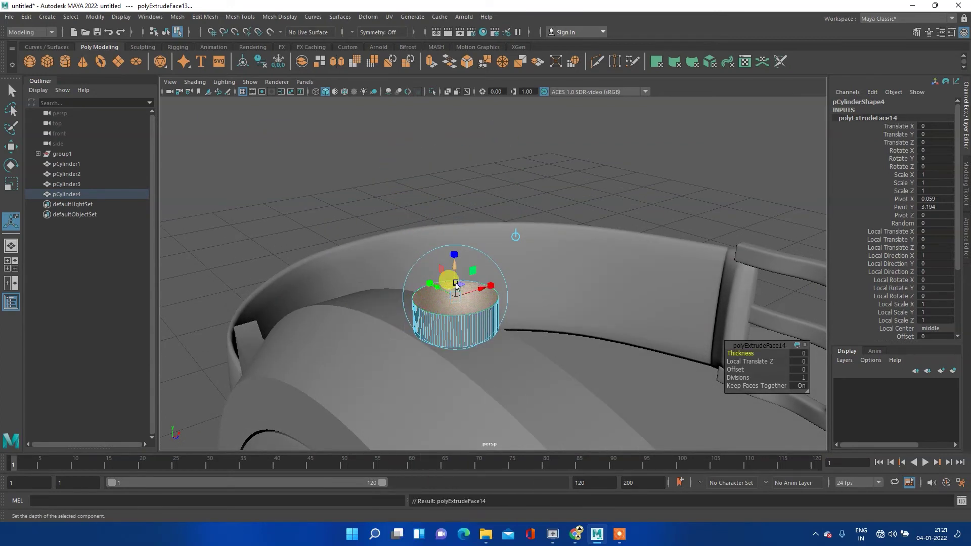
{"action": "left_click_drag", "start_coordinate": [453, 298], "coordinate": [452, 296]}
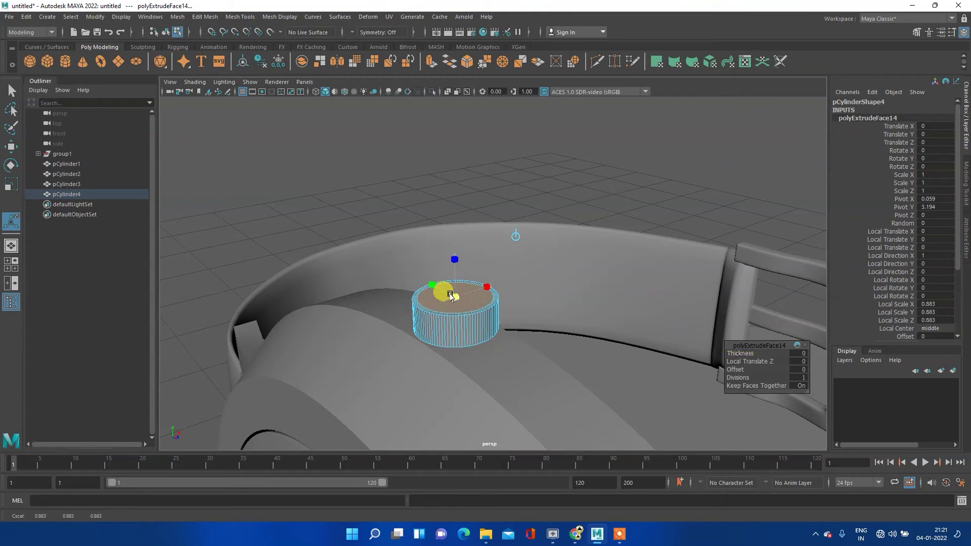
{"action": "left_click_drag", "start_coordinate": [451, 264], "coordinate": [452, 267]}
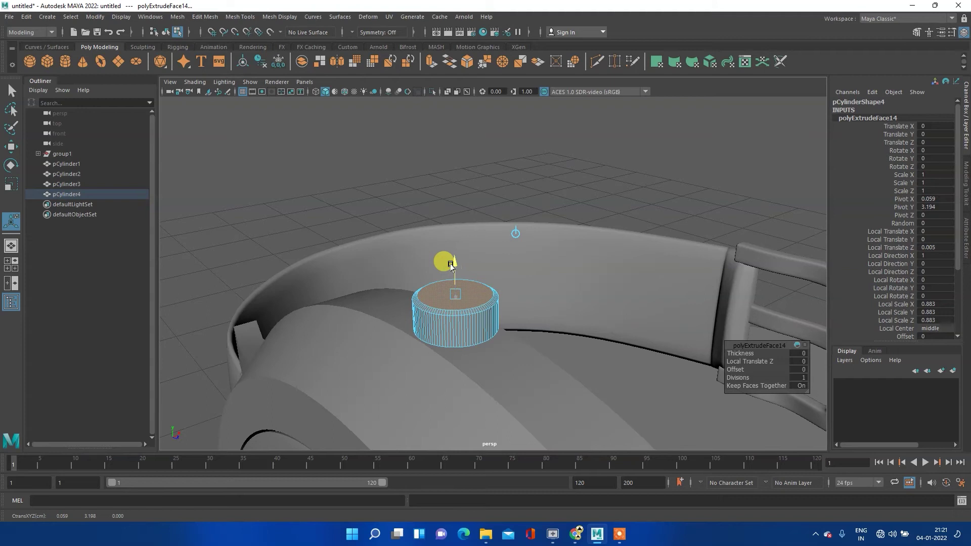
{"action": "right_click_drag", "start_coordinate": [429, 257], "coordinate": [478, 258]}
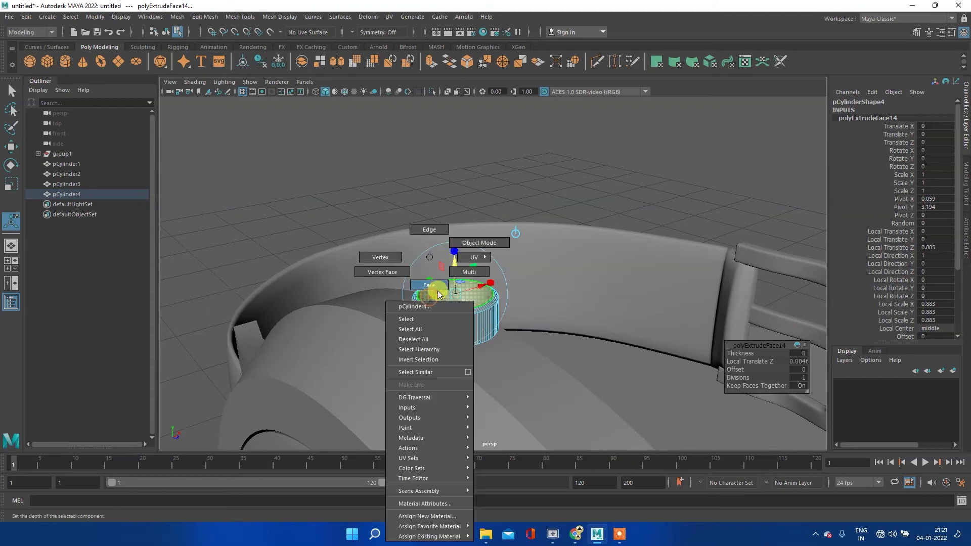
{"action": "left_click", "coordinate": [505, 156]}
{"action": "mouse_move", "coordinate": [504, 156]}
{"action": "left_mouse_down", "text": "alt"}
{"action": "mouse_move", "coordinate": [495, 276]}
{"action": "mouse_move", "coordinate": [481, 275]}
{"action": "mouse_move", "coordinate": [568, 272]}
{"action": "mouse_move", "coordinate": [552, 223]}
{"action": "left_mouse_up", "text": "alt"}
{"action": "left_click", "coordinate": [523, 181]}
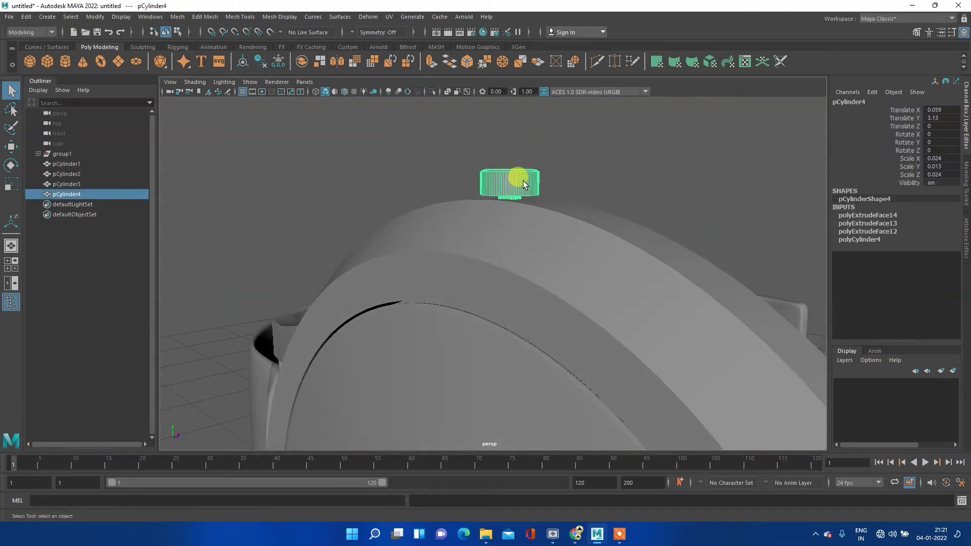
- Move the crown slightly down along Y onto the watch case
{"action": "key", "text": "w"}
{"action": "left_click", "coordinate": [509, 155]}
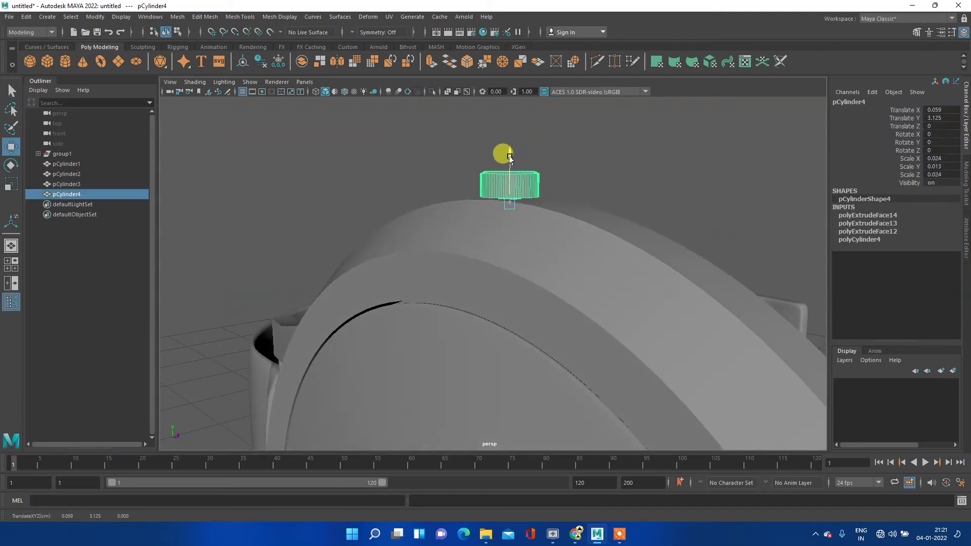
{"action": "left_click", "coordinate": [434, 152]}
{"action": "mouse_move", "coordinate": [512, 202]}
{"action": "left_mouse_down", "text": "alt"}
{"action": "mouse_move", "coordinate": [451, 245]}
{"action": "mouse_move", "coordinate": [607, 264]}
{"action": "mouse_move", "coordinate": [655, 262]}
{"action": "mouse_move", "coordinate": [571, 257]}
{"action": "mouse_move", "coordinate": [763, 249]}
{"action": "mouse_move", "coordinate": [602, 258]}
{"action": "left_mouse_up", "text": "alt"}
{"action": "scroll", "coordinate": [470, 256], "scroll_direction": "up", "scroll_amount": 3}
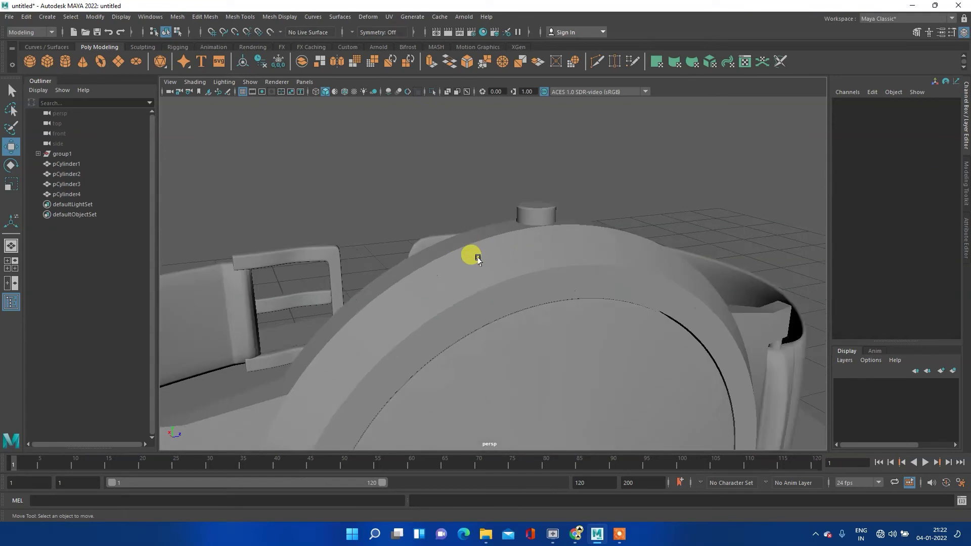
{"action": "scroll", "coordinate": [559, 199], "scroll_direction": "up", "scroll_amount": 3}
{"action": "left_click_drag", "start_coordinate": [559, 198], "coordinate": [531, 240], "text": "alt"}
{"action": "scroll", "coordinate": [536, 241], "scroll_direction": "up", "scroll_amount": 3}
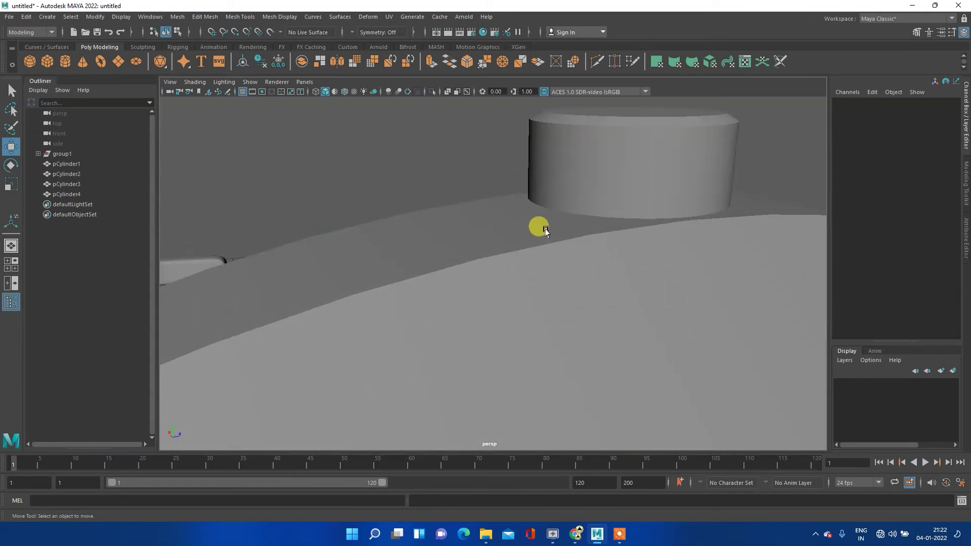
- Frame the crown with F and inspect its fit from several angles
{"action": "left_click", "coordinate": [590, 156]}
{"action": "key", "text": "f"}
{"action": "scroll", "coordinate": [551, 187], "scroll_direction": "up", "scroll_amount": 3}
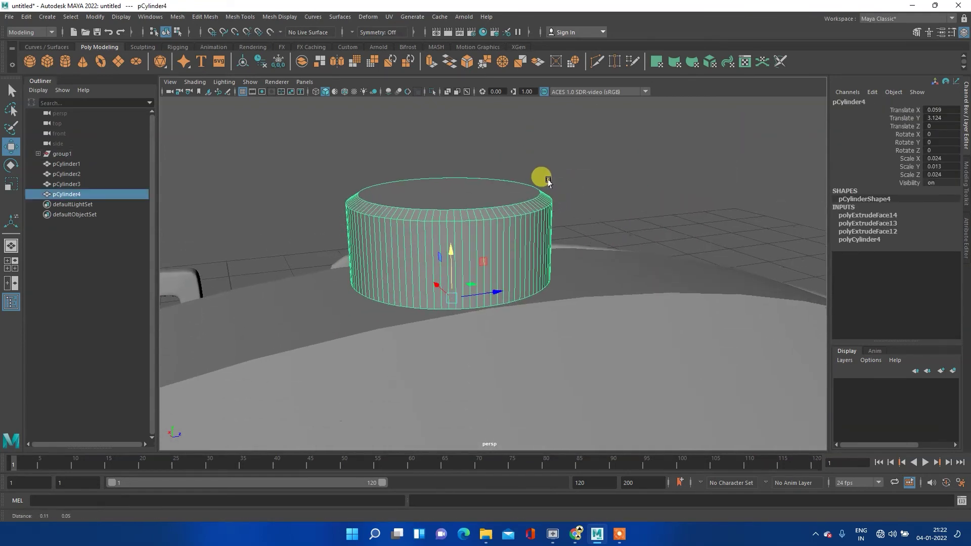
{"action": "scroll", "coordinate": [428, 217], "scroll_direction": "up", "scroll_amount": 3}
{"action": "scroll", "coordinate": [434, 220], "scroll_direction": "down", "scroll_amount": 4}
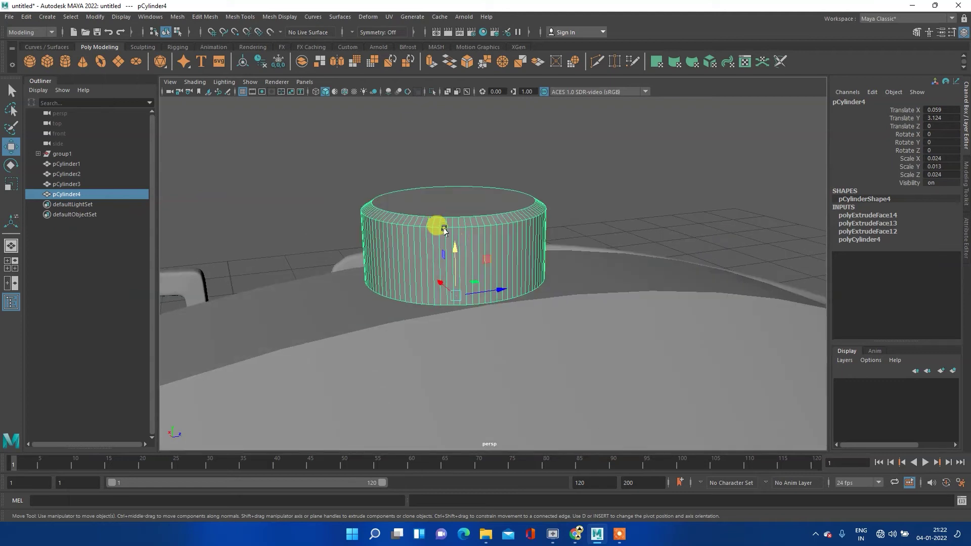
{"action": "left_click_drag", "start_coordinate": [499, 242], "coordinate": [481, 228], "text": "alt"}
{"action": "left_click", "coordinate": [505, 190]}
{"action": "scroll", "coordinate": [511, 210], "scroll_direction": "down", "scroll_amount": 5}
{"action": "scroll", "coordinate": [511, 211], "scroll_direction": "down", "scroll_amount": 3}
{"action": "mouse_move", "coordinate": [539, 287]}
{"action": "left_mouse_down", "text": "alt"}
{"action": "mouse_move", "coordinate": [607, 303]}
{"action": "mouse_move", "coordinate": [559, 288]}
{"action": "mouse_move", "coordinate": [521, 339]}
{"action": "mouse_move", "coordinate": [592, 325]}
{"action": "mouse_move", "coordinate": [618, 339]}
{"action": "left_mouse_up", "text": "alt"}
{"action": "key", "text": "space"}
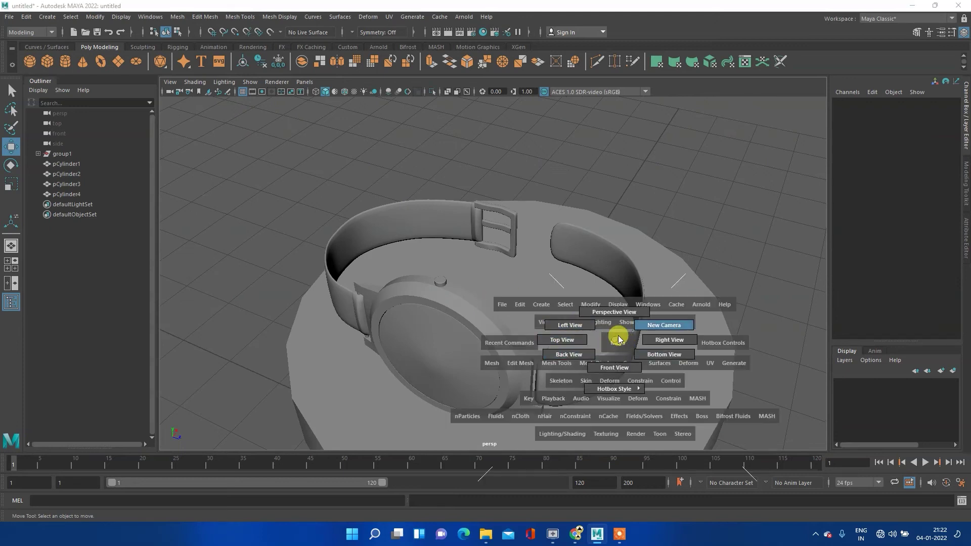
- Set the base pCylinder1's polyCylinder2 Subdivisions Axis to 100 and adjust its cap subdivisions
{"action": "mouse_move", "coordinate": [662, 221]}
{"action": "left_mouse_down", "text": "alt"}
{"action": "mouse_move", "coordinate": [591, 267]}
{"action": "mouse_move", "coordinate": [613, 336]}
{"action": "mouse_move", "coordinate": [585, 306]}
{"action": "mouse_move", "coordinate": [610, 312]}
{"action": "left_mouse_up", "text": "alt"}
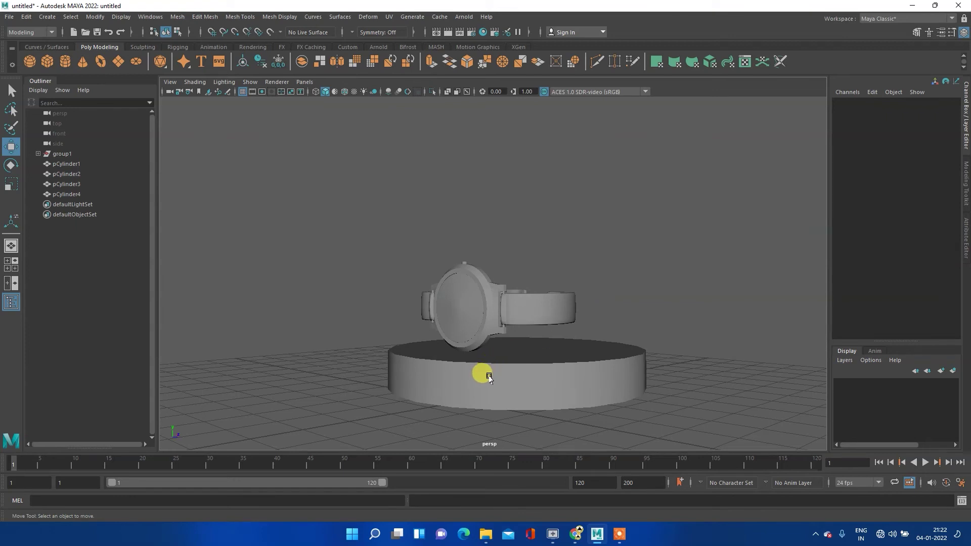
{"action": "left_click", "coordinate": [489, 377]}
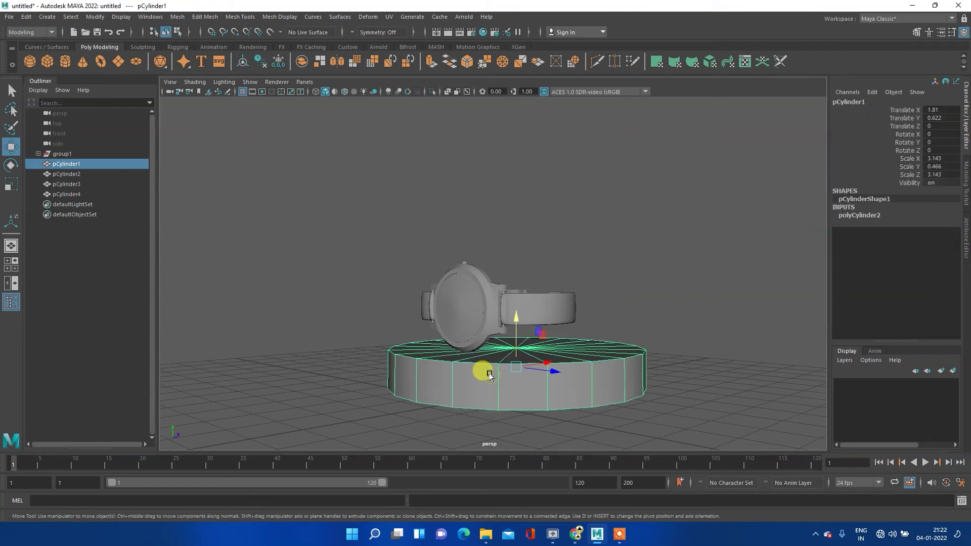
{"action": "left_click", "coordinate": [850, 217]}
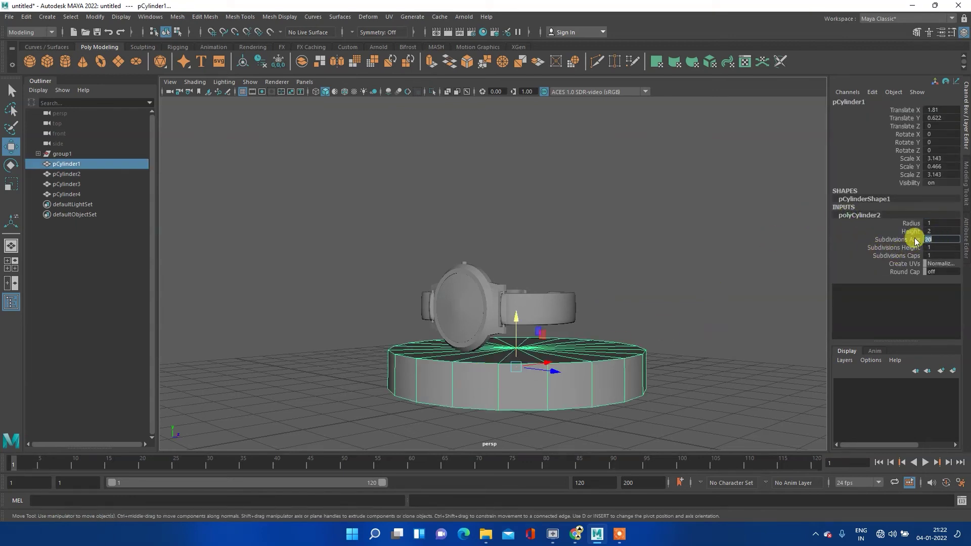
{"action": "type", "text": "100"}
{"action": "key", "text": "Return"}
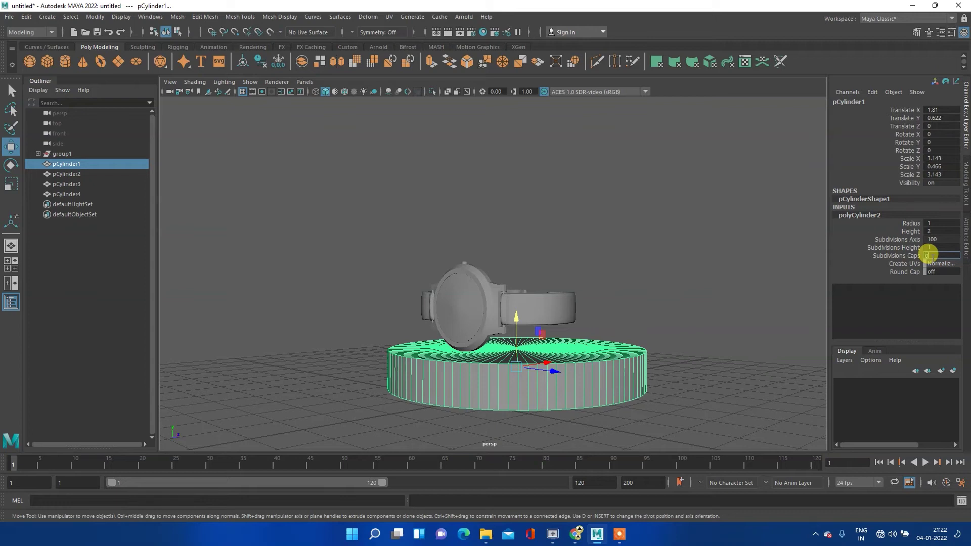
{"action": "key", "text": "Return"}
{"action": "left_click", "coordinate": [607, 326]}
{"action": "mouse_move", "coordinate": [644, 310]}
{"action": "left_mouse_down", "text": "alt"}
{"action": "mouse_move", "coordinate": [641, 325]}
{"action": "mouse_move", "coordinate": [607, 313]}
{"action": "left_mouse_up", "text": "alt"}
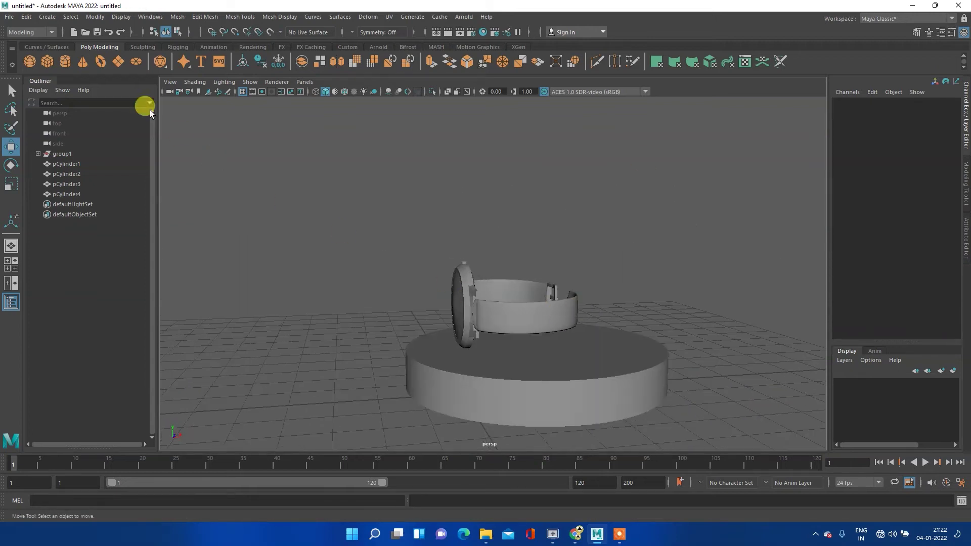
{"action": "left_click", "coordinate": [67, 153]}
{"action": "mouse_move", "coordinate": [385, 281]}
{"action": "left_mouse_down", "text": "alt"}
{"action": "mouse_move", "coordinate": [412, 310]}
{"action": "mouse_move", "coordinate": [399, 314]}
{"action": "left_mouse_up", "text": "alt"}
{"action": "key", "text": "space"}
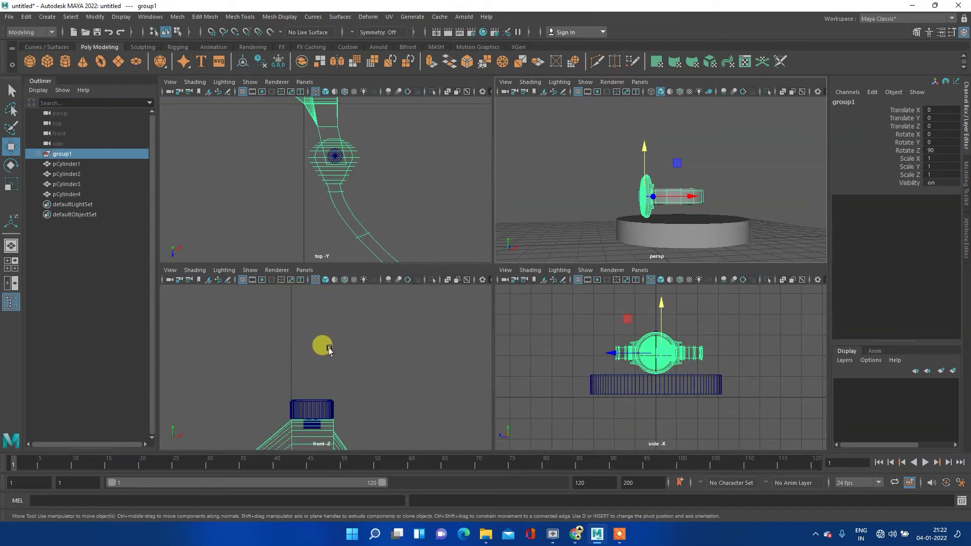
- Select the cylinders in the Outliner and move pCylinder1 to the bottom of the list
{"action": "left_click", "coordinate": [335, 158]}
{"action": "key", "text": "f"}
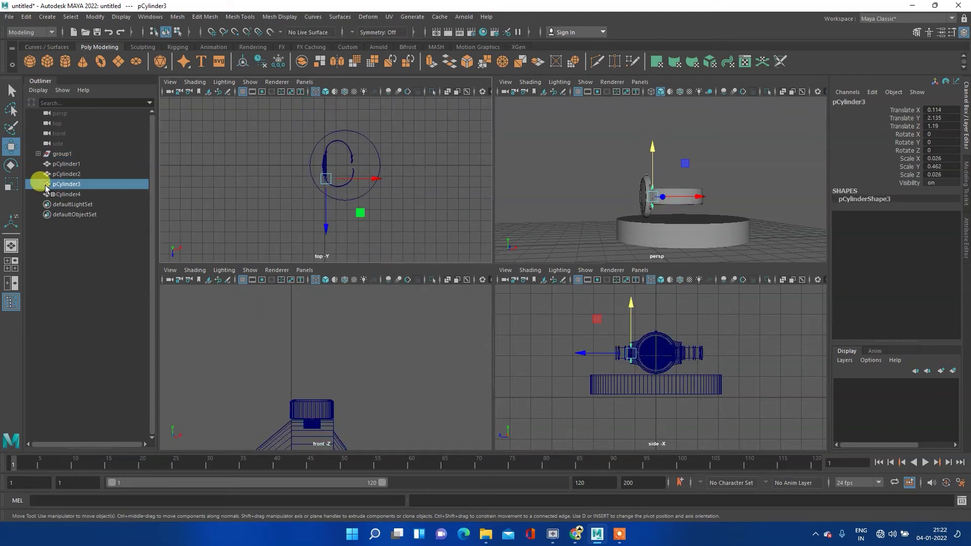
{"action": "left_click", "coordinate": [62, 164]}
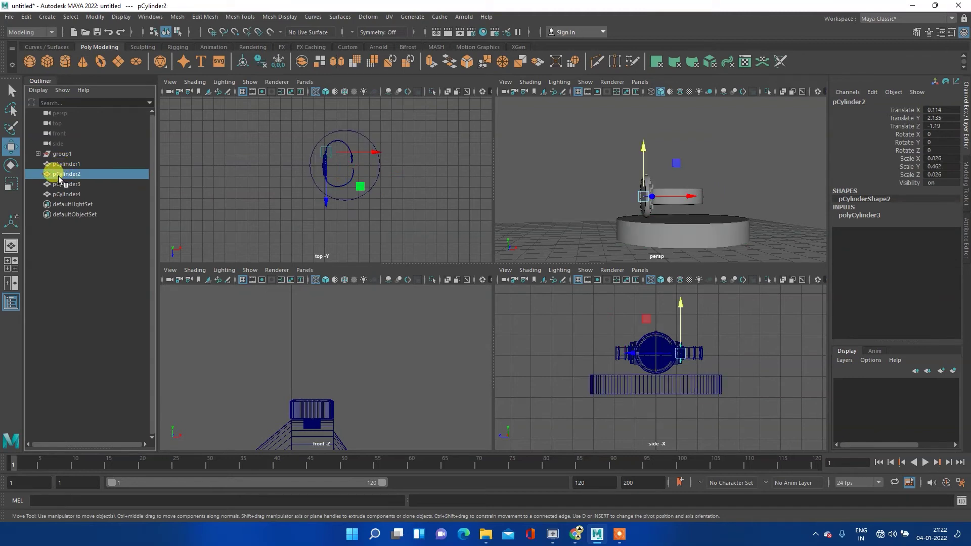
{"action": "left_click", "coordinate": [59, 183]}
{"action": "left_click", "coordinate": [59, 191]}
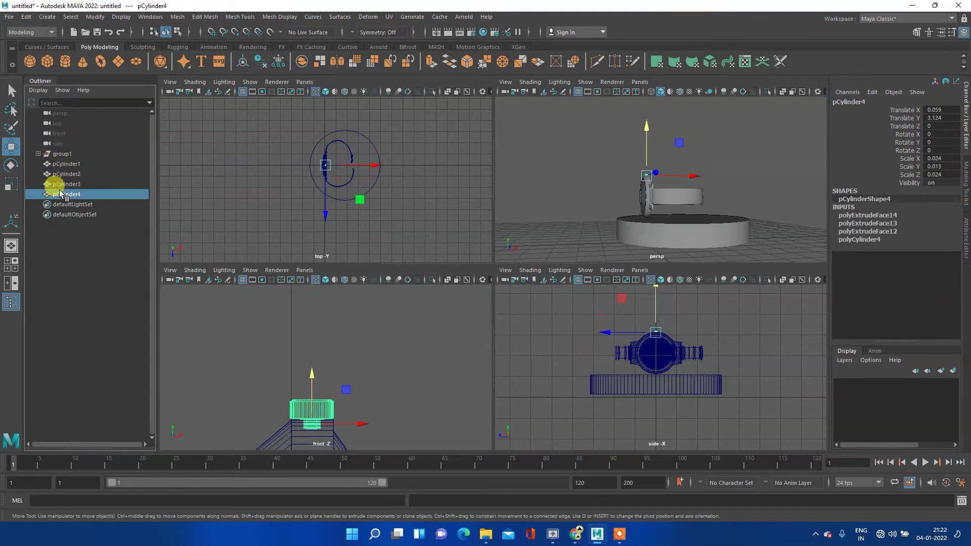
{"action": "left_click", "coordinate": [62, 163]}
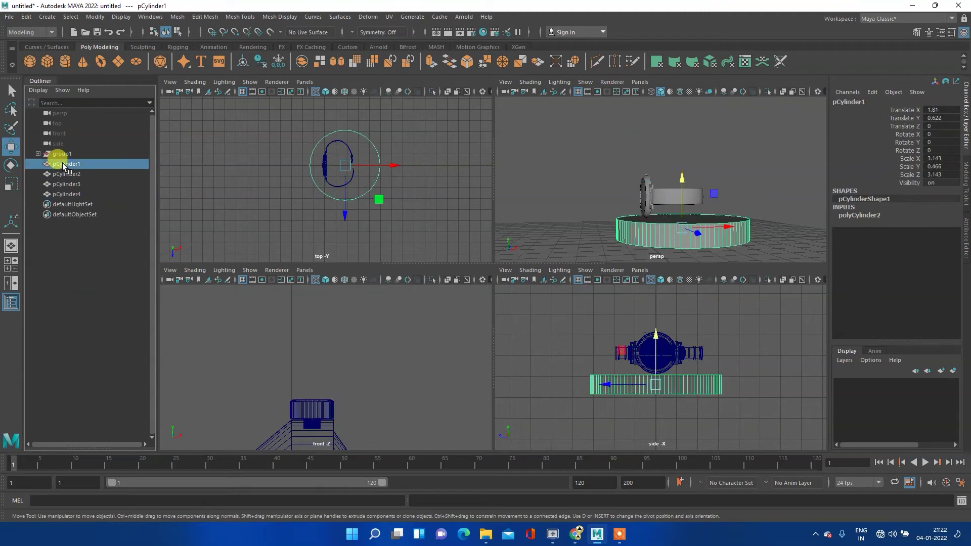
{"action": "left_click_drag", "start_coordinate": [64, 167], "coordinate": [59, 195]}
{"action": "left_click", "coordinate": [67, 167]}
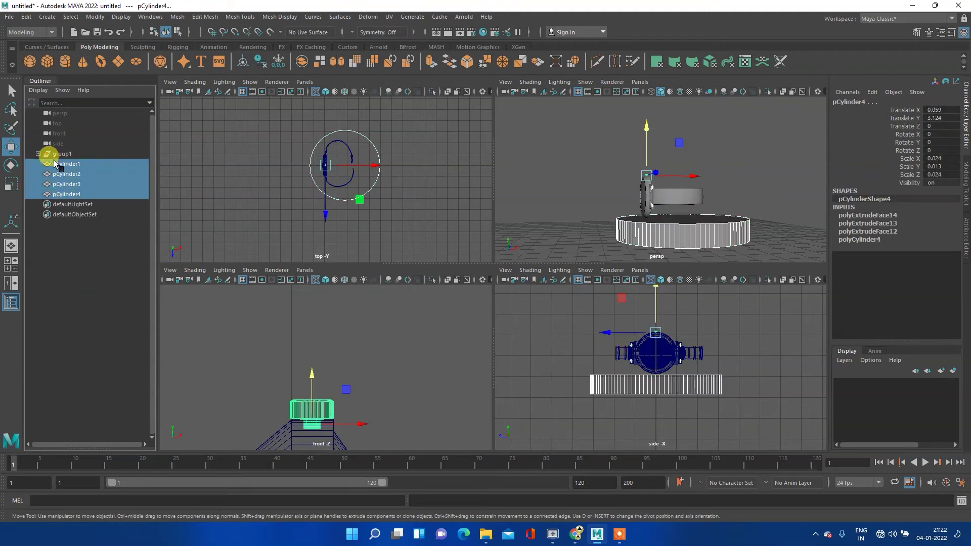
{"action": "left_click", "coordinate": [52, 167]}
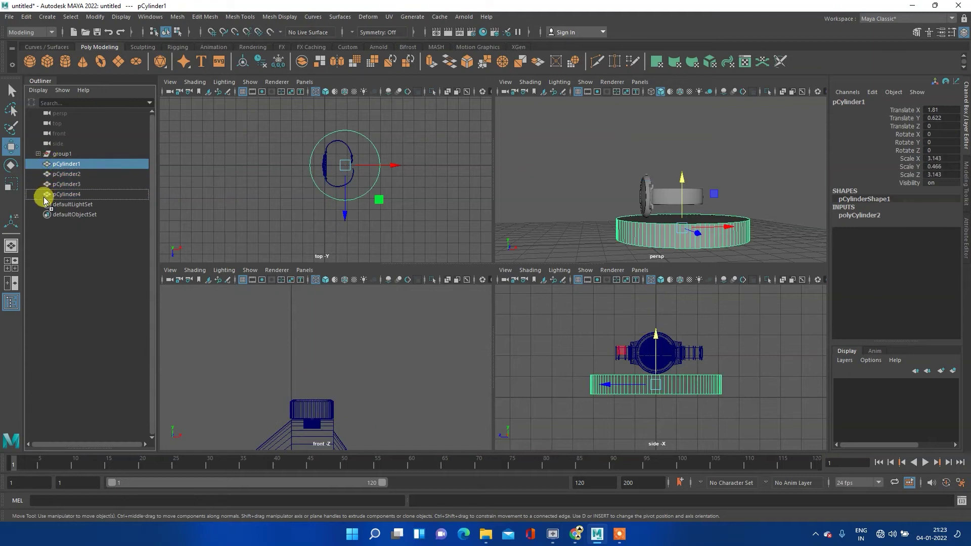
{"action": "middle_click_drag", "start_coordinate": [44, 196], "coordinate": [48, 204]}
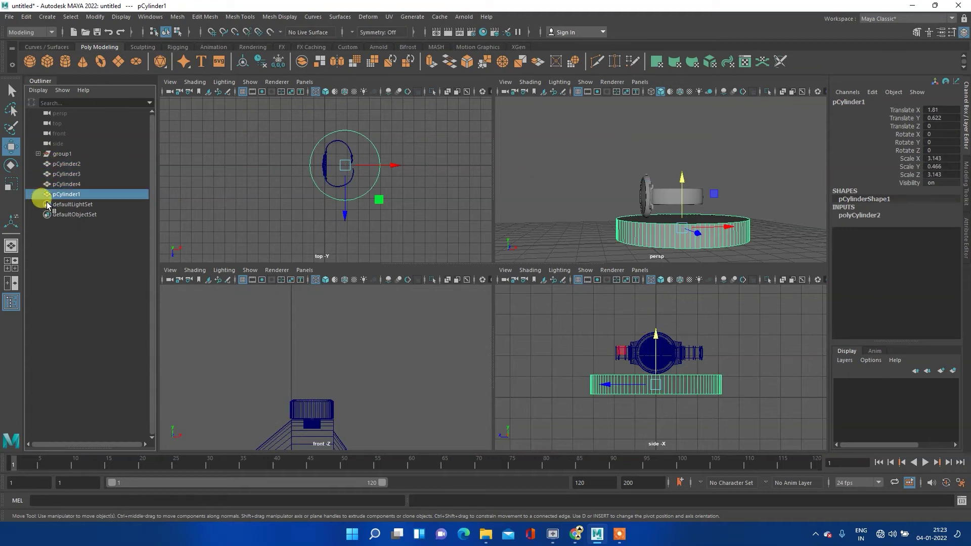
- Parent pCylinder2, pCylinder3 and pCylinder4 under group1, then select group1
{"action": "left_click", "coordinate": [51, 183]}
{"action": "left_click", "coordinate": [58, 174], "text": "shift"}
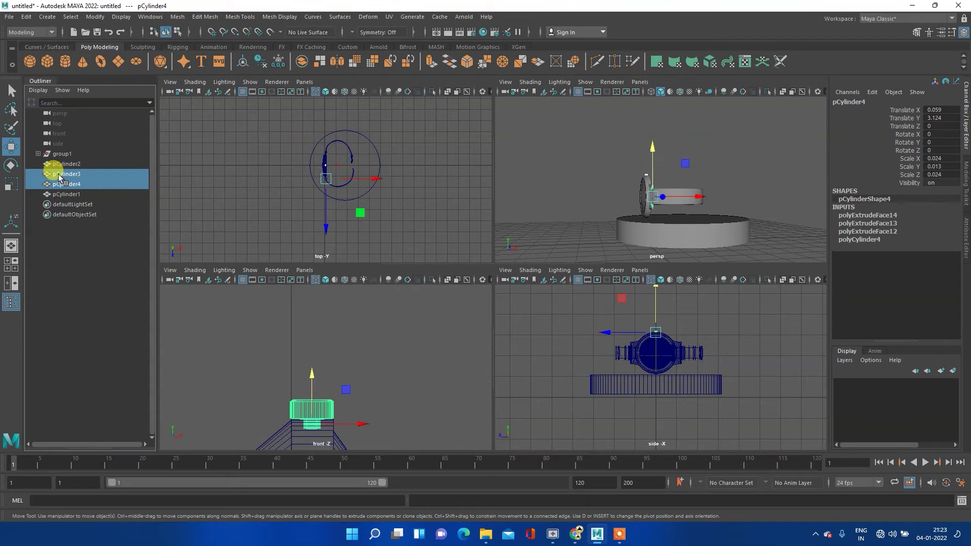
{"action": "left_click", "coordinate": [62, 165], "text": "shift"}
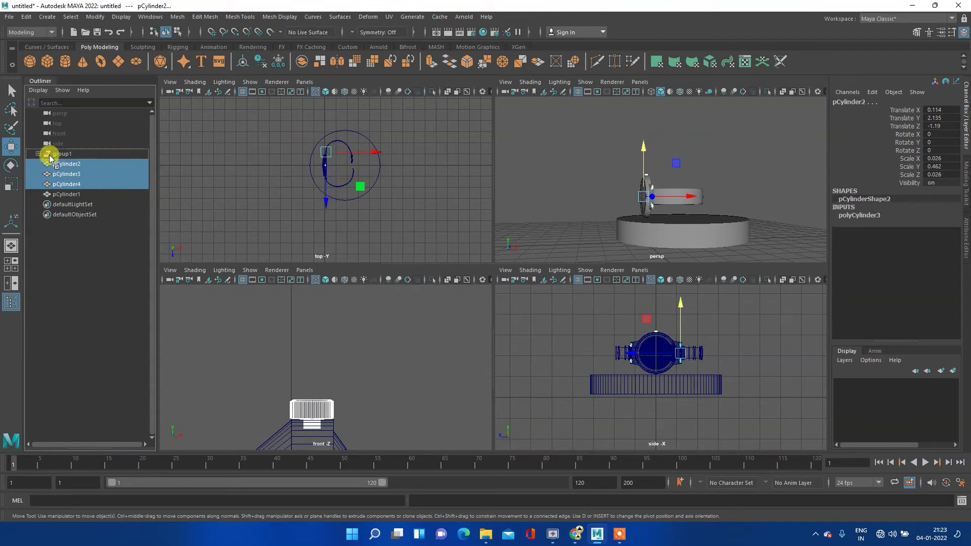
{"action": "middle_click_drag", "start_coordinate": [49, 155], "coordinate": [49, 153]}
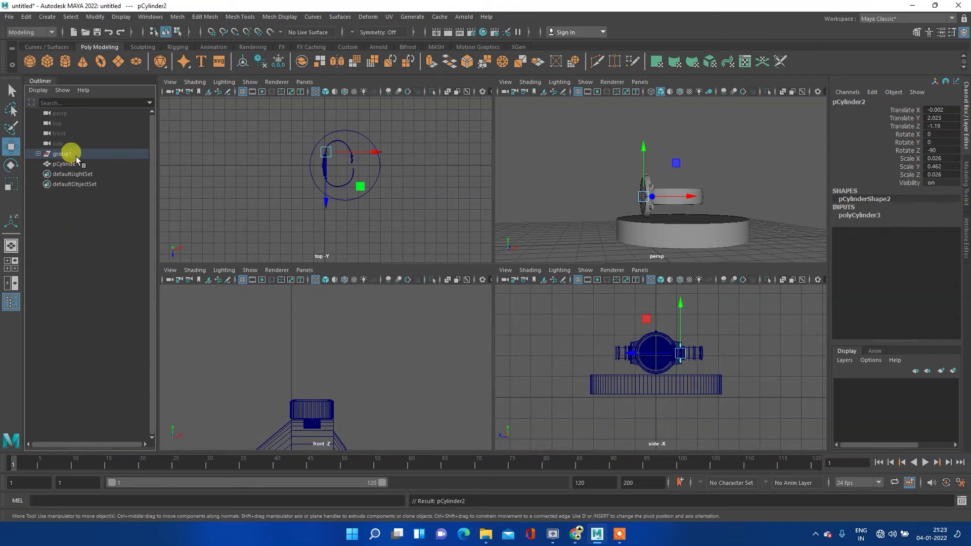
{"action": "left_click", "coordinate": [62, 154]}
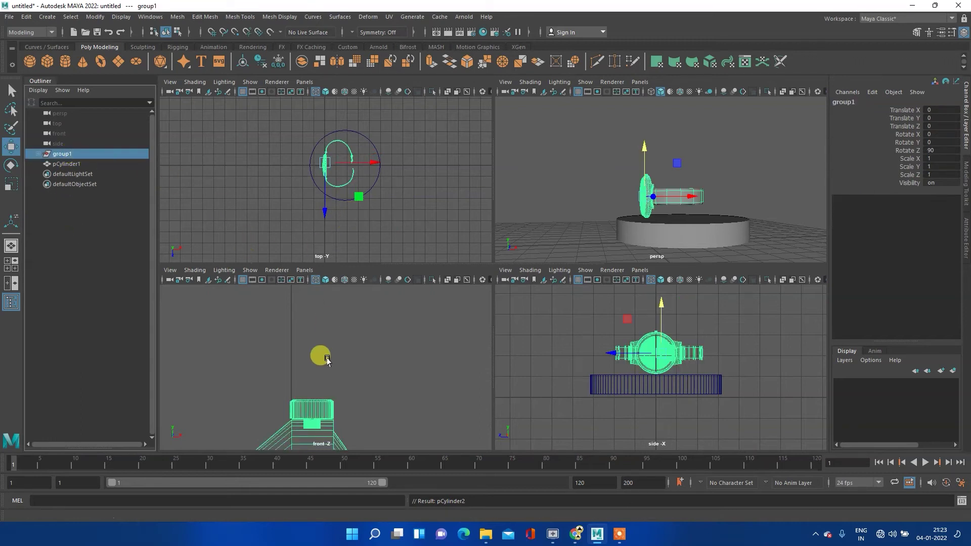
- Maximize the front view and freeze the transformations of group1
{"action": "key", "text": "space"}
{"action": "scroll", "coordinate": [354, 334], "scroll_direction": "down", "scroll_amount": 5}
{"action": "scroll", "coordinate": [397, 318], "scroll_direction": "down", "scroll_amount": 3}
{"action": "scroll", "coordinate": [538, 303], "scroll_direction": "up", "scroll_amount": 2}
{"action": "scroll", "coordinate": [531, 310], "scroll_direction": "up", "scroll_amount": 1}
{"action": "scroll", "coordinate": [553, 332], "scroll_direction": "up", "scroll_amount": 3}
{"action": "left_click", "coordinate": [519, 306]}
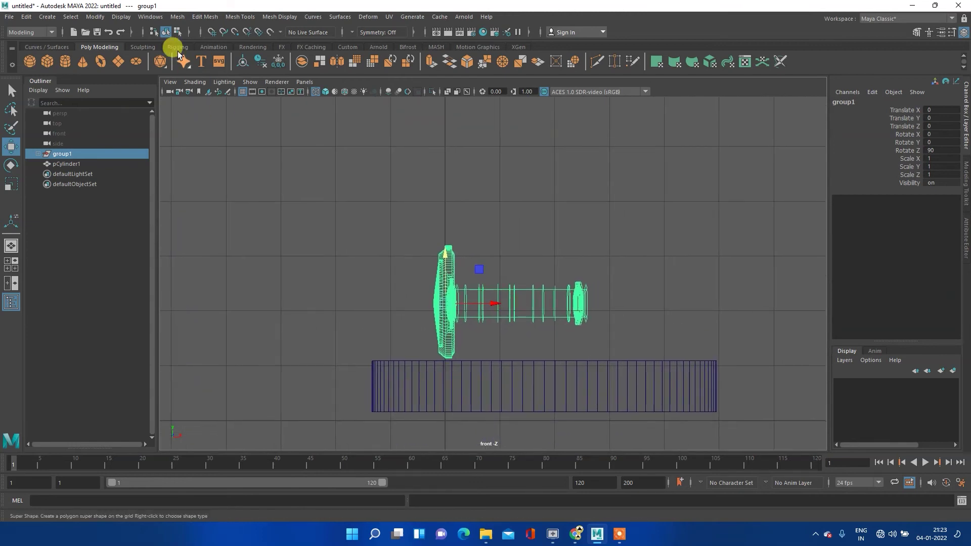
{"action": "left_click", "coordinate": [279, 61]}
{"action": "scroll", "coordinate": [525, 327], "scroll_direction": "up", "scroll_amount": 1}
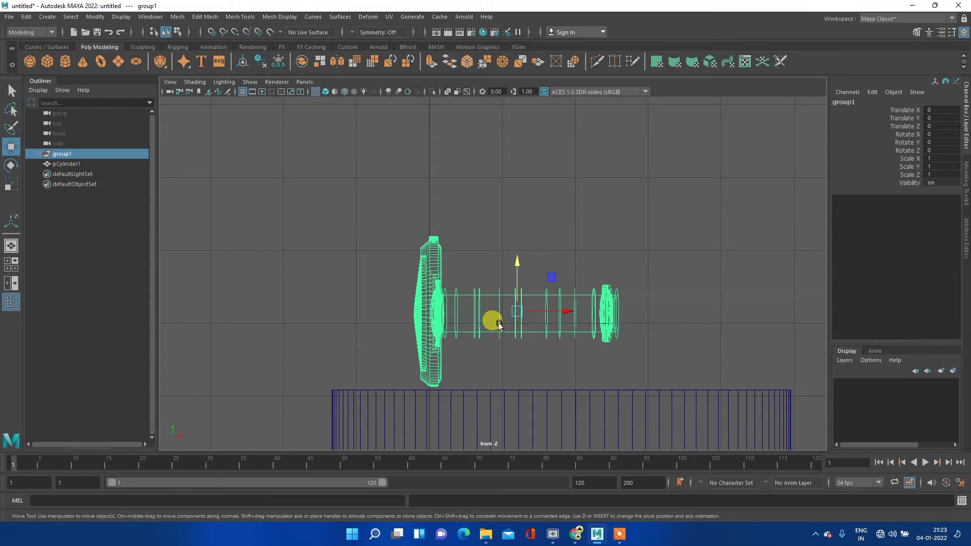
{"action": "middle_click_drag", "start_coordinate": [499, 323], "coordinate": [461, 269], "text": "alt"}
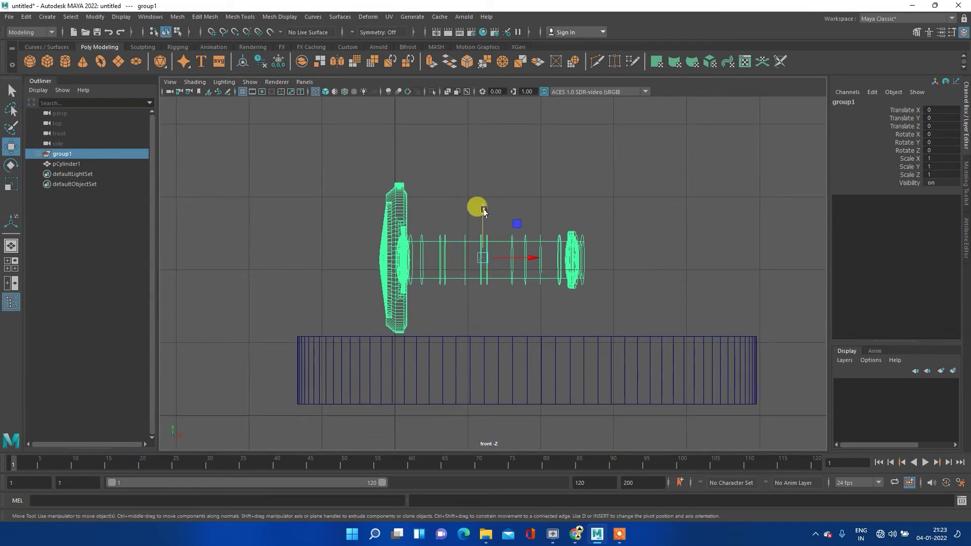
- Rotate group1 to about -14.6° on Z and lower it to Y -0.36 onto the stand
{"action": "key", "text": "e"}
{"action": "left_click_drag", "start_coordinate": [503, 219], "coordinate": [516, 231]}
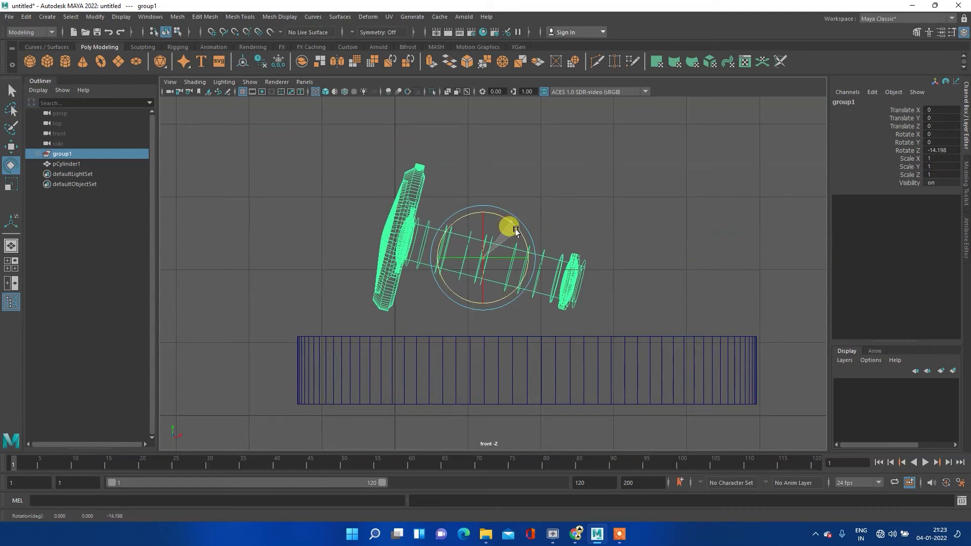
{"action": "mouse_move", "coordinate": [516, 231]}
{"action": "left_mouse_down"}
{"action": "mouse_move", "coordinate": [481, 213]}
{"action": "mouse_move", "coordinate": [482, 232]}
{"action": "left_mouse_up"}
{"action": "key", "text": "w"}
{"action": "key", "text": "e"}
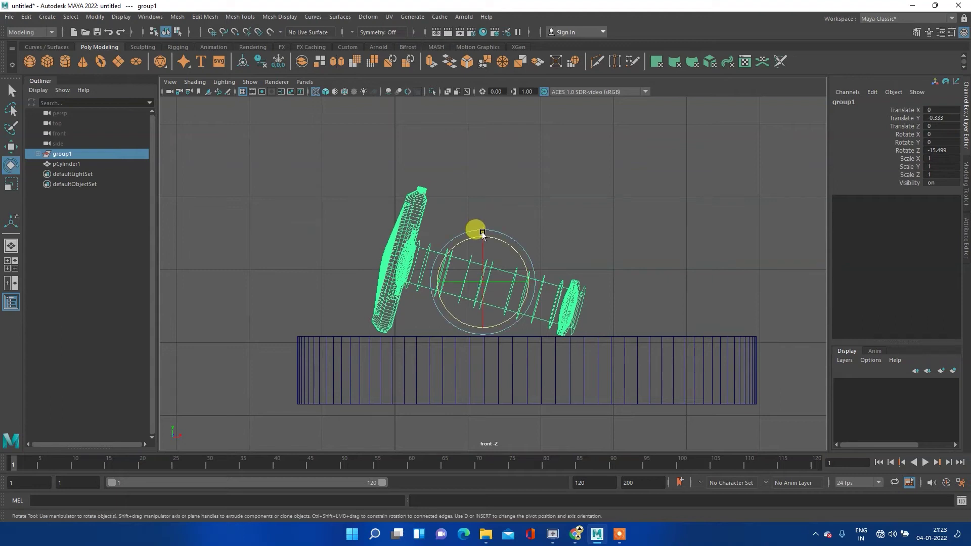
{"action": "left_click_drag", "start_coordinate": [512, 251], "coordinate": [513, 249]}
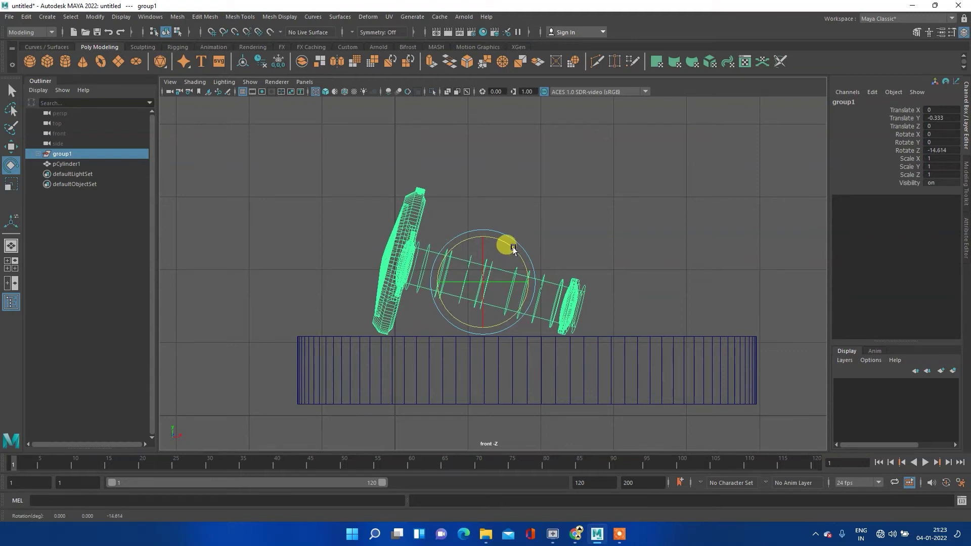
{"action": "key", "text": "w"}
{"action": "left_click_drag", "start_coordinate": [481, 231], "coordinate": [480, 235]}
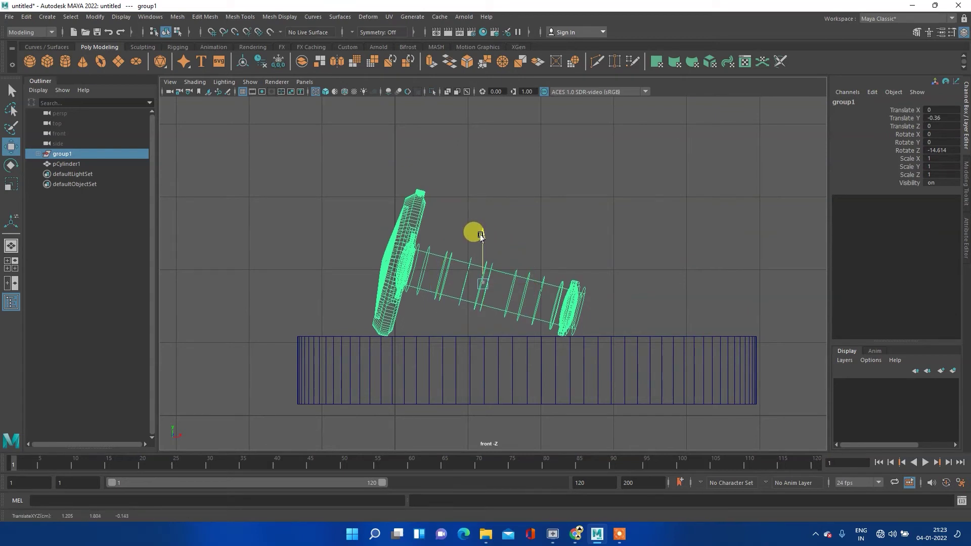
{"action": "key", "text": "space"}
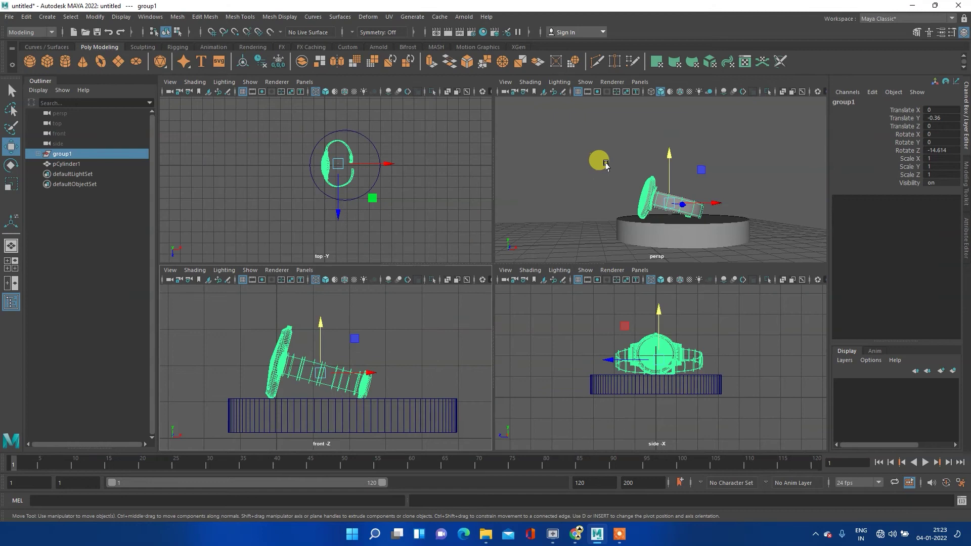
- Orbit the full-screen perspective view around the tilted watch, select its glass and bring up the marking menu
{"action": "key", "text": "space"}
{"action": "left_click", "coordinate": [340, 301]}
{"action": "mouse_move", "coordinate": [340, 301]}
{"action": "left_mouse_down", "text": "alt"}
{"action": "mouse_move", "coordinate": [472, 342]}
{"action": "mouse_move", "coordinate": [704, 338]}
{"action": "left_mouse_up", "text": "alt"}
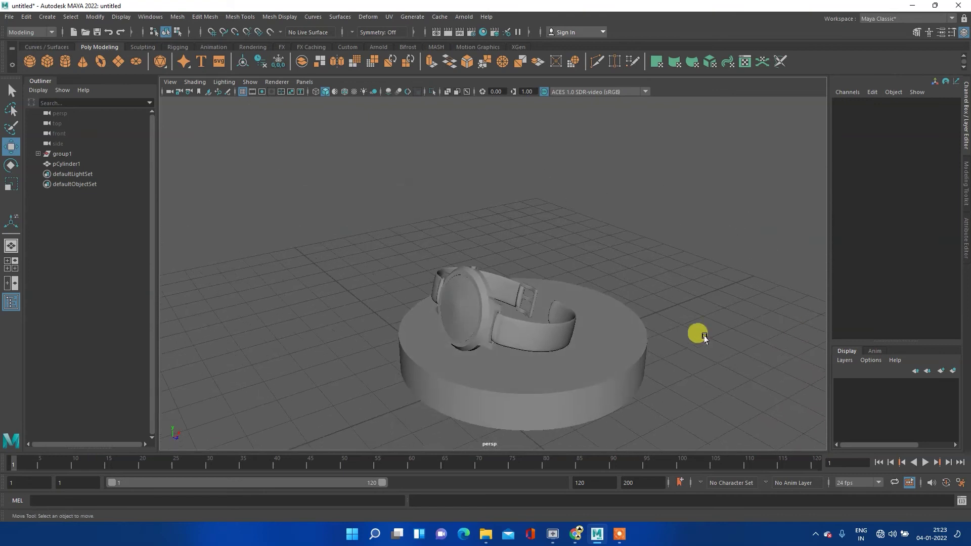
{"action": "mouse_move", "coordinate": [501, 331]}
{"action": "left_mouse_down", "text": "alt"}
{"action": "mouse_move", "coordinate": [559, 325]}
{"action": "mouse_move", "coordinate": [585, 347]}
{"action": "mouse_move", "coordinate": [618, 341]}
{"action": "mouse_move", "coordinate": [486, 342]}
{"action": "mouse_move", "coordinate": [486, 310]}
{"action": "mouse_move", "coordinate": [582, 323]}
{"action": "mouse_move", "coordinate": [698, 320]}
{"action": "mouse_move", "coordinate": [566, 338]}
{"action": "left_mouse_up", "text": "alt"}
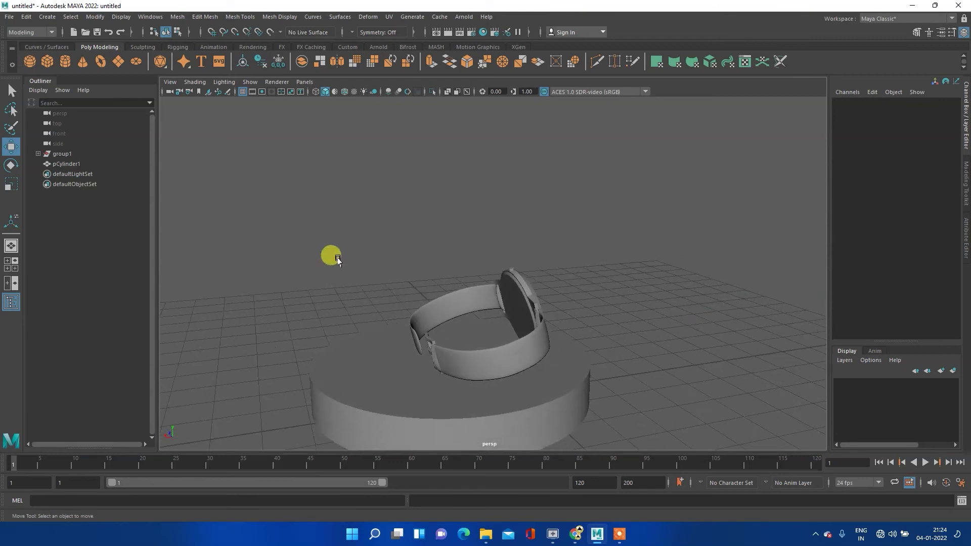
{"action": "mouse_move", "coordinate": [434, 234]}
{"action": "left_mouse_down", "text": "alt"}
{"action": "mouse_move", "coordinate": [616, 265]}
{"action": "mouse_move", "coordinate": [472, 292]}
{"action": "mouse_move", "coordinate": [516, 303]}
{"action": "mouse_move", "coordinate": [504, 277]}
{"action": "mouse_move", "coordinate": [500, 293]}
{"action": "left_mouse_up", "text": "alt"}
{"action": "right_click_drag", "start_coordinate": [501, 293], "coordinate": [508, 306], "text": "alt"}
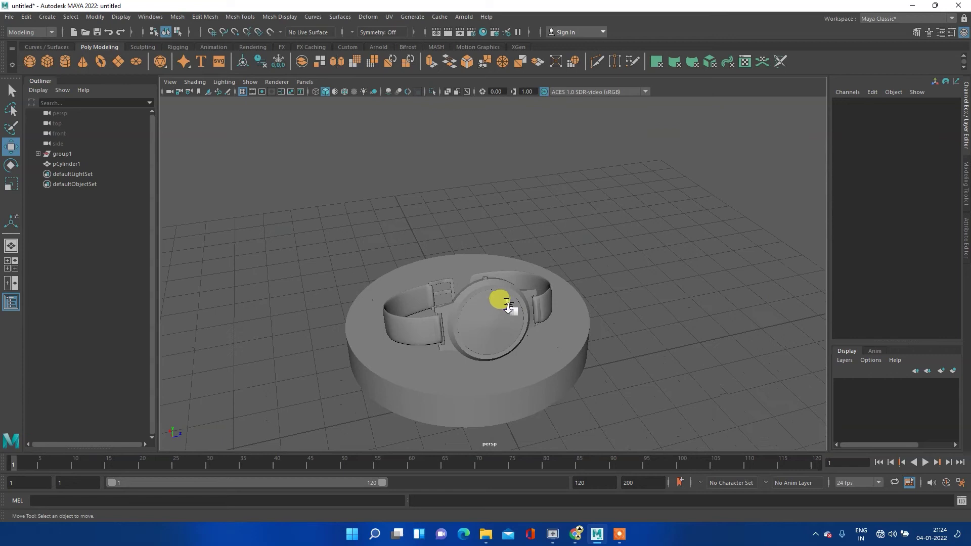
{"action": "mouse_move", "coordinate": [507, 305]}
{"action": "left_mouse_down", "text": "alt"}
{"action": "mouse_move", "coordinate": [589, 297]}
{"action": "mouse_move", "coordinate": [518, 288]}
{"action": "mouse_move", "coordinate": [548, 293]}
{"action": "left_mouse_up", "text": "alt"}
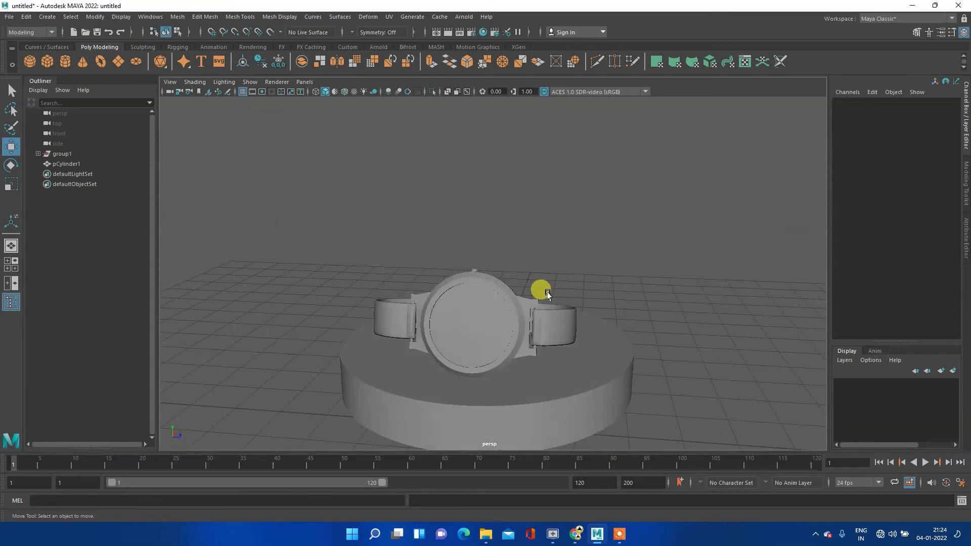
{"action": "left_click", "coordinate": [461, 319]}
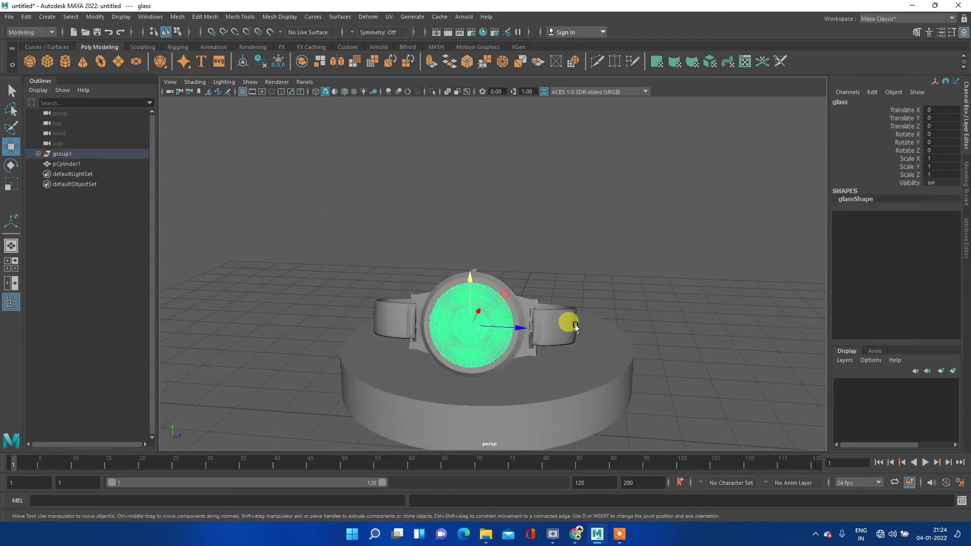
{"action": "mouse_move", "coordinate": [588, 319]}
{"action": "left_mouse_down", "text": "alt"}
{"action": "mouse_move", "coordinate": [494, 325]}
{"action": "mouse_move", "coordinate": [574, 316]}
{"action": "mouse_move", "coordinate": [619, 338]}
{"action": "left_mouse_up", "text": "alt"}
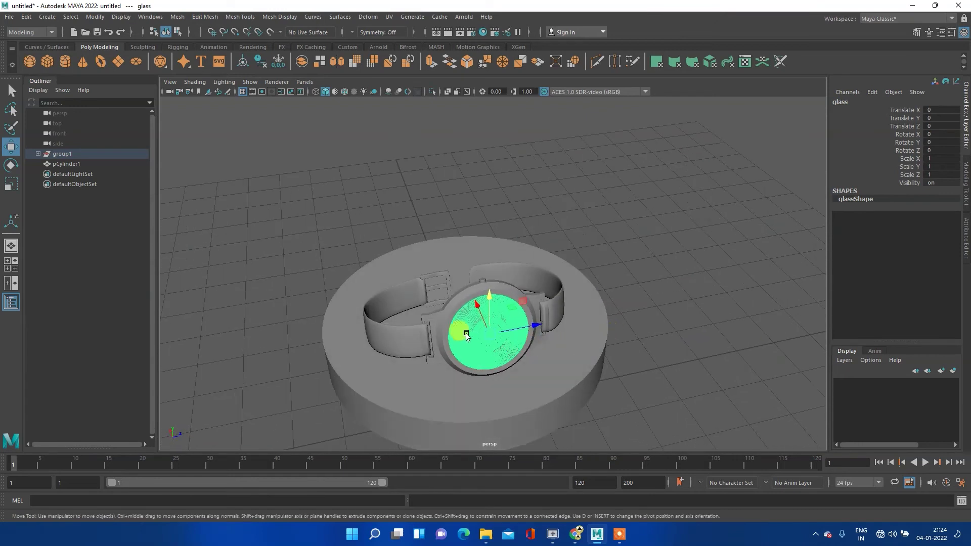
{"action": "right_click", "coordinate": [465, 324], "text": "shift"}
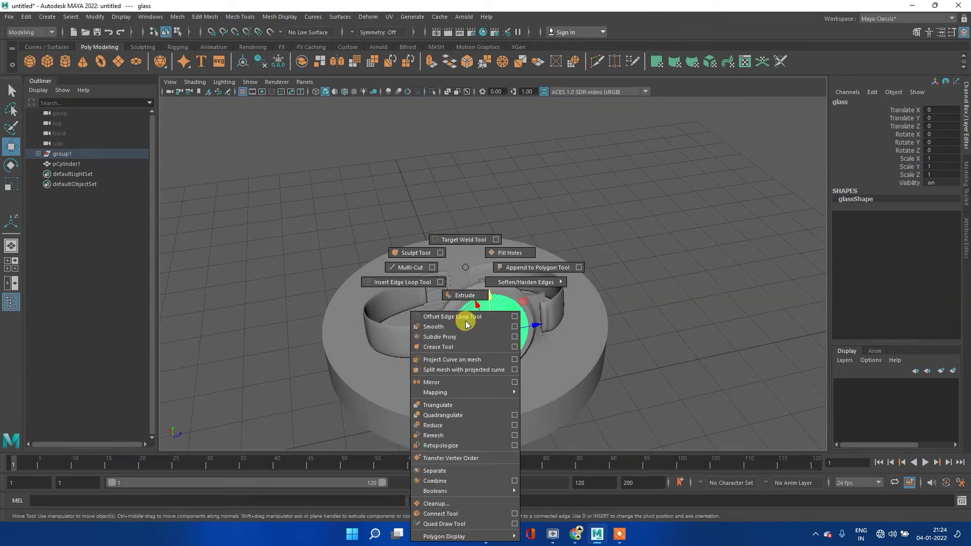
- Attempt edge loops on the watch glass, then reselect it and bring up its object menu
{"action": "left_click", "coordinate": [465, 318]}
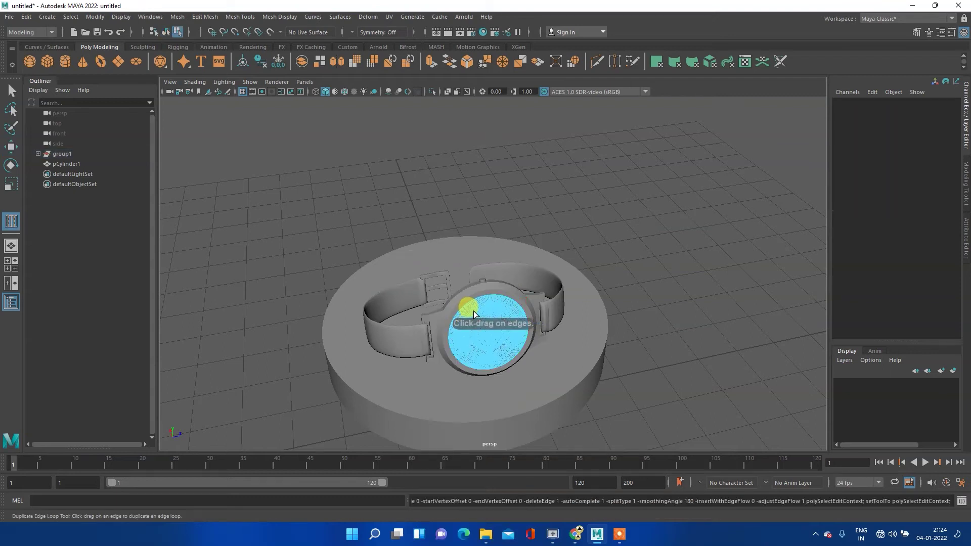
{"action": "left_click", "coordinate": [478, 314]}
{"action": "left_click", "coordinate": [647, 293]}
{"action": "left_click", "coordinate": [488, 317]}
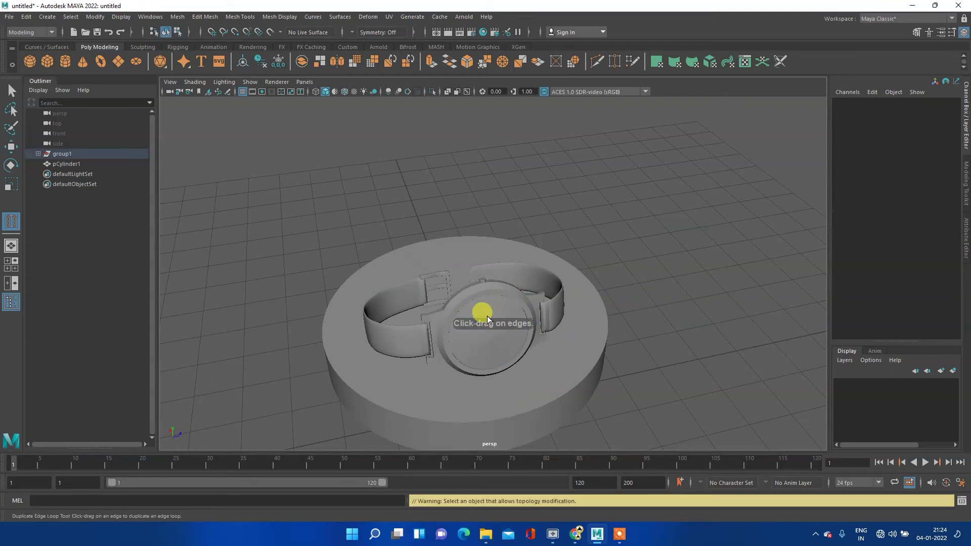
{"action": "left_click", "coordinate": [475, 303]}
{"action": "right_click_drag", "start_coordinate": [477, 307], "coordinate": [486, 345]}
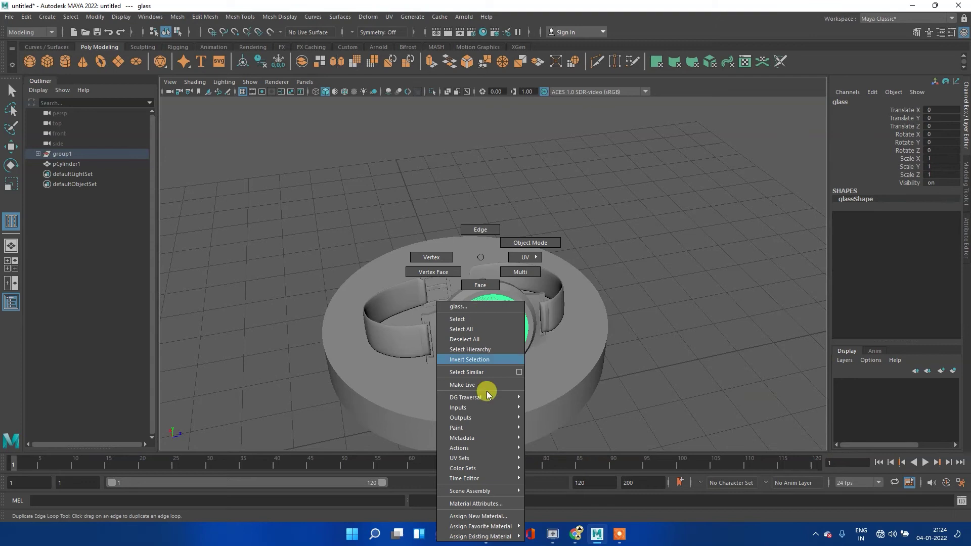
- Assign a new aiStandardSurface named glass1 to the glass and apply the Glass preset
{"action": "left_click", "coordinate": [478, 516]}
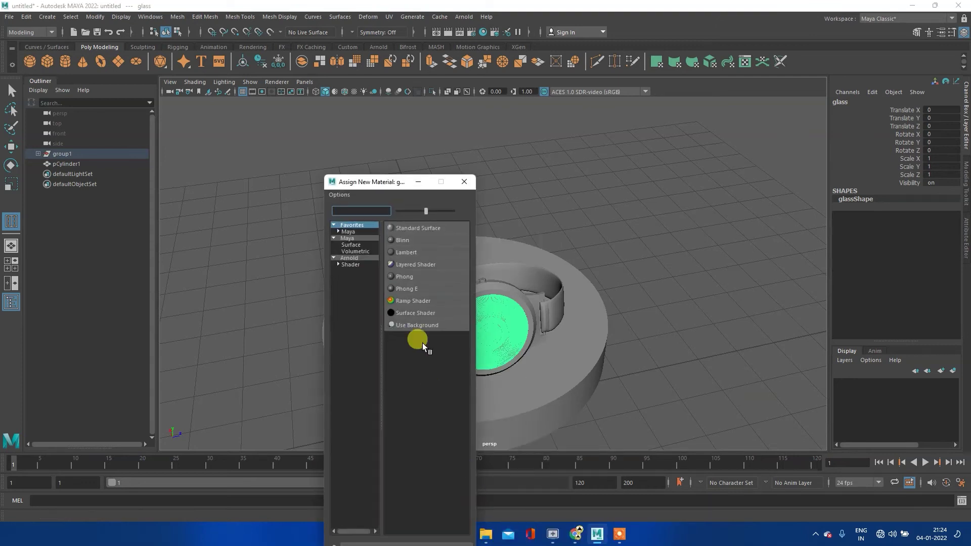
{"action": "left_click", "coordinate": [353, 259]}
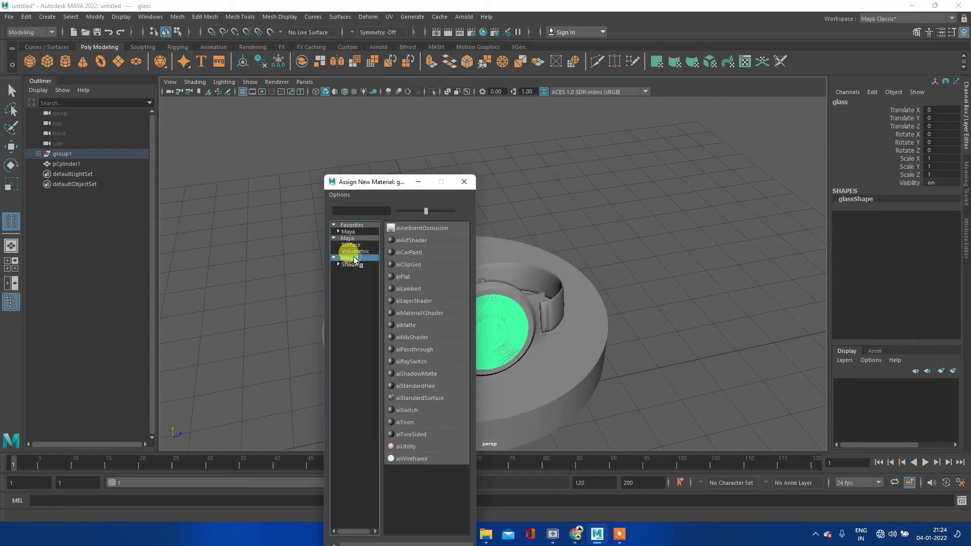
{"action": "left_click", "coordinate": [434, 399]}
{"action": "type", "text": "glass1"}
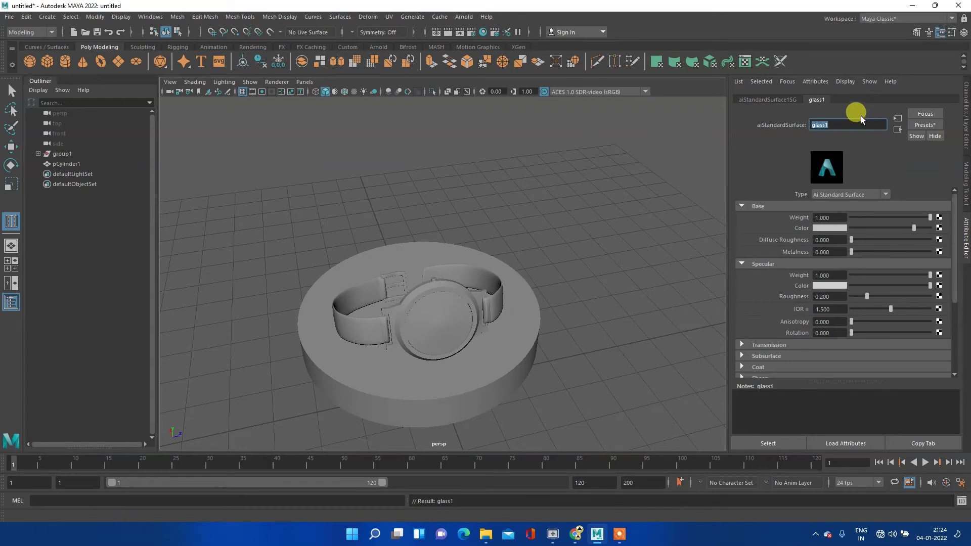
{"action": "left_click", "coordinate": [924, 125]}
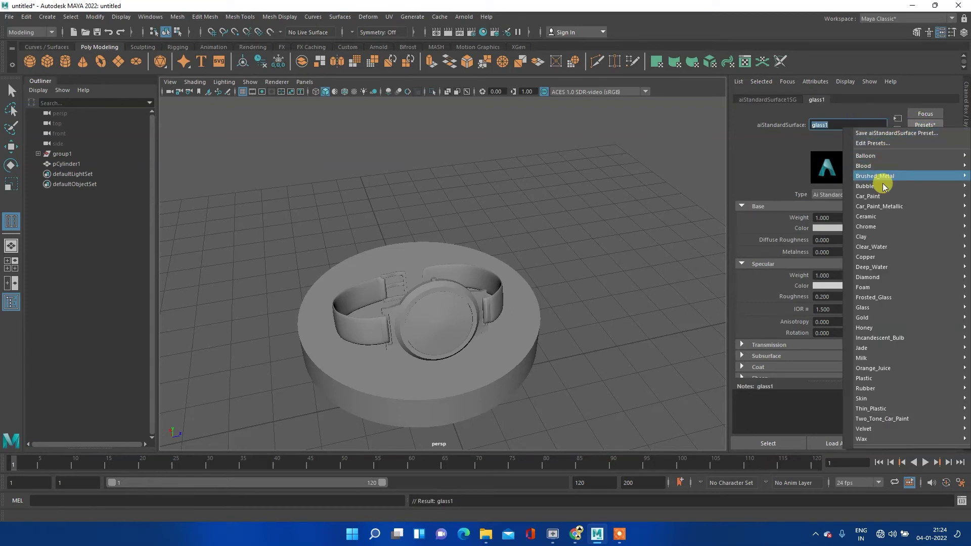
{"action": "mouse_move", "coordinate": [872, 307]}
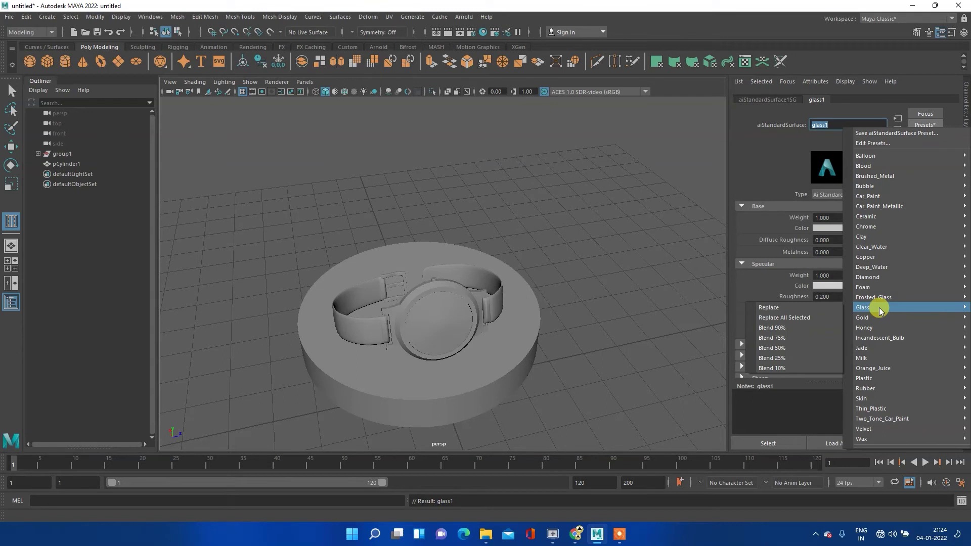
{"action": "left_click", "coordinate": [773, 307]}
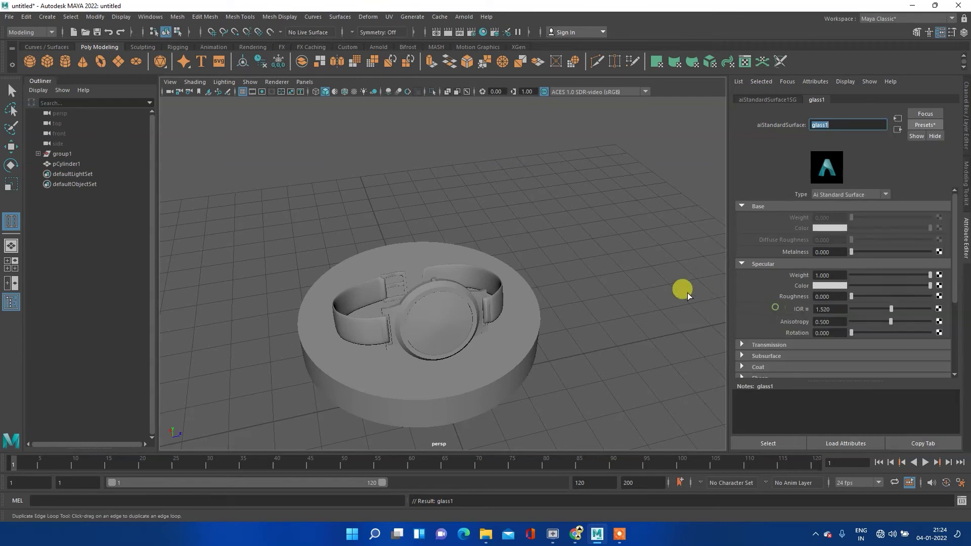
{"action": "left_click", "coordinate": [586, 244]}
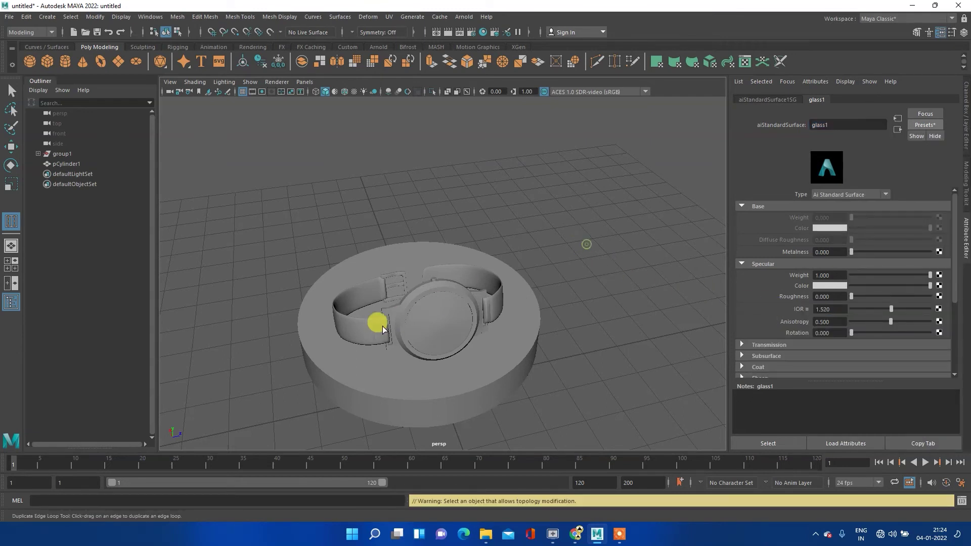
{"action": "left_click", "coordinate": [425, 322]}
- Assign the existing glass1 material to the watch glass
{"action": "right_click", "coordinate": [426, 321]}
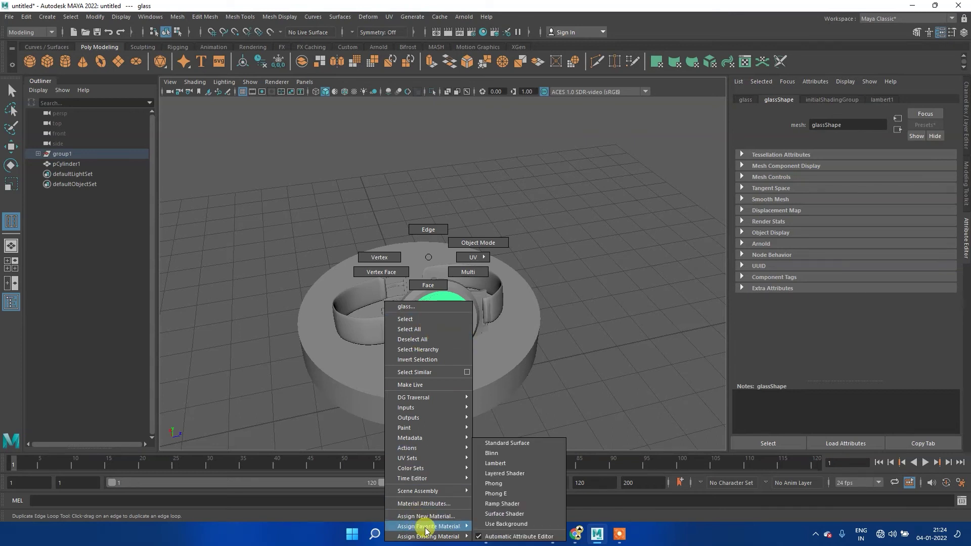
{"action": "mouse_move", "coordinate": [428, 536]}
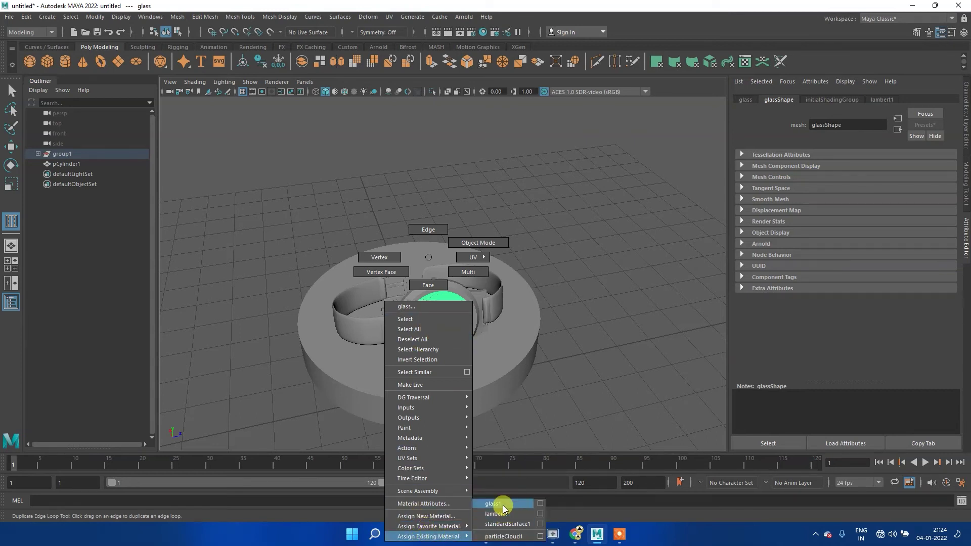
{"action": "left_click", "coordinate": [503, 508]}
{"action": "left_click", "coordinate": [558, 348]}
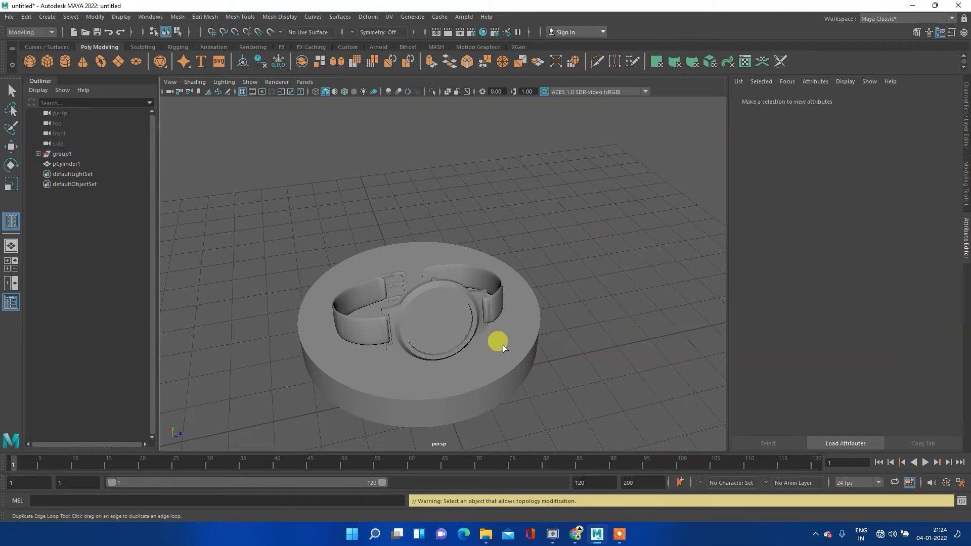
{"action": "left_click", "coordinate": [457, 323]}
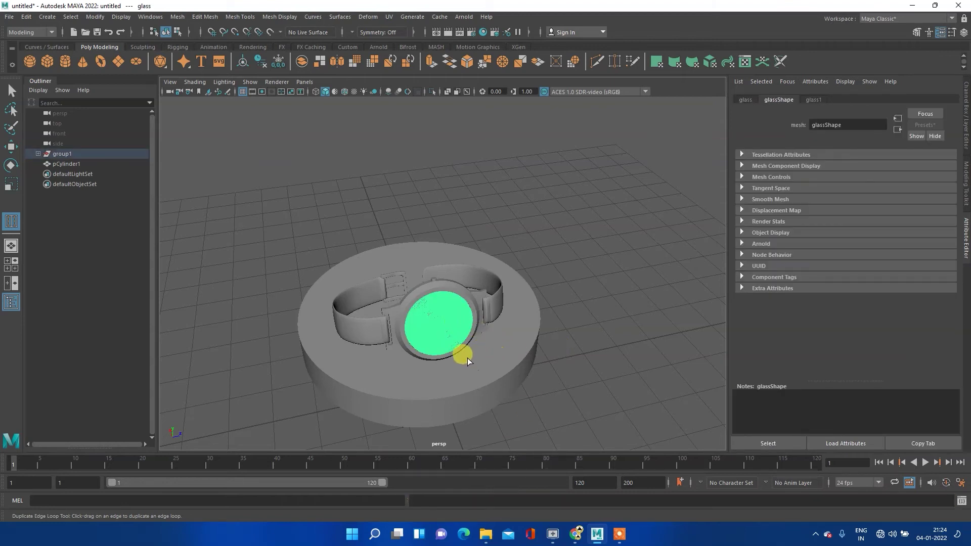
- Orbit and zoom to a front view of the watch face, then select the pedestal base
{"action": "left_click_drag", "start_coordinate": [468, 361], "coordinate": [469, 319], "text": "alt"}
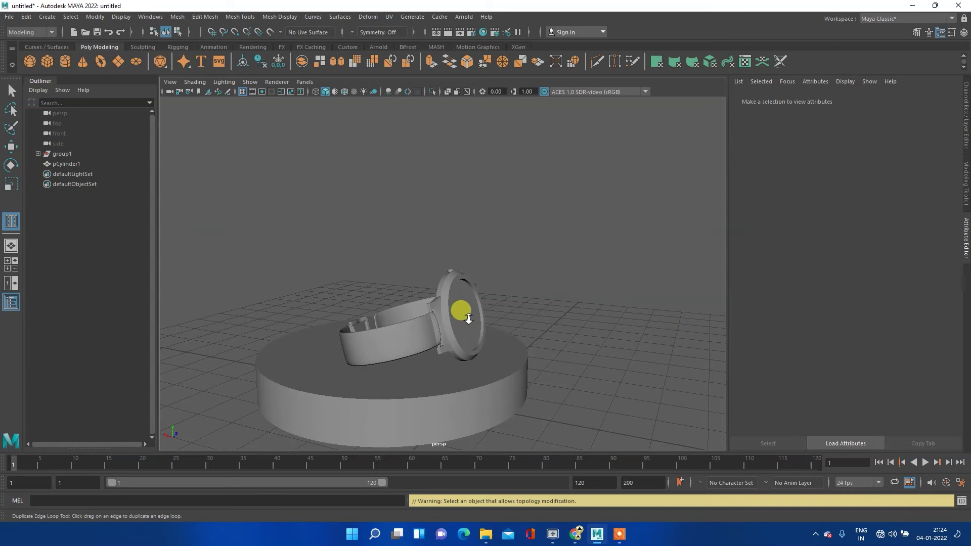
{"action": "scroll", "coordinate": [469, 319], "scroll_direction": "up", "scroll_amount": 5}
{"action": "mouse_move", "coordinate": [589, 336]}
{"action": "middle_mouse_down", "text": "alt"}
{"action": "mouse_move", "coordinate": [490, 282]}
{"action": "mouse_move", "coordinate": [512, 264]}
{"action": "middle_mouse_up", "text": "alt"}
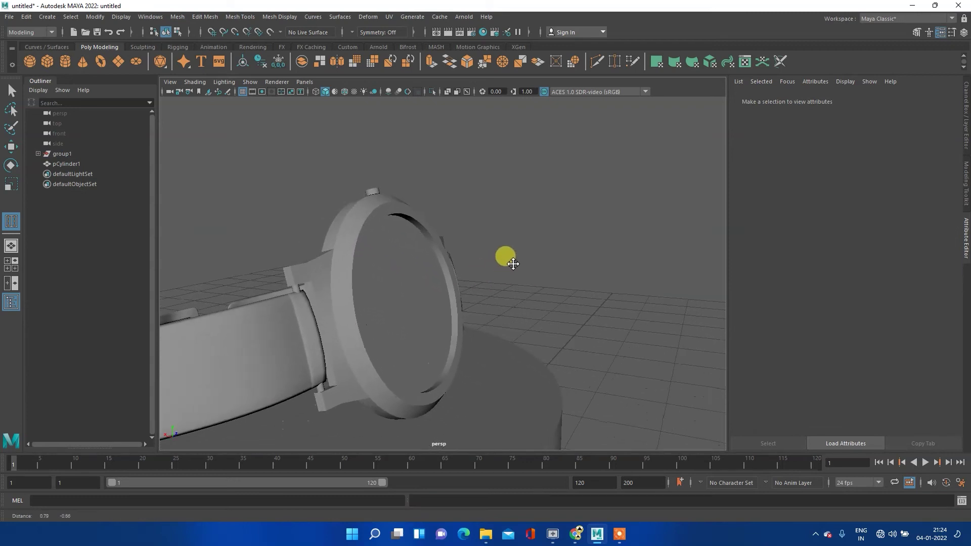
{"action": "mouse_move", "coordinate": [513, 264]}
{"action": "left_mouse_down", "text": "alt"}
{"action": "mouse_move", "coordinate": [562, 261]}
{"action": "mouse_move", "coordinate": [477, 275]}
{"action": "mouse_move", "coordinate": [459, 255]}
{"action": "mouse_move", "coordinate": [459, 267]}
{"action": "left_mouse_up", "text": "alt"}
{"action": "left_click", "coordinate": [374, 256]}
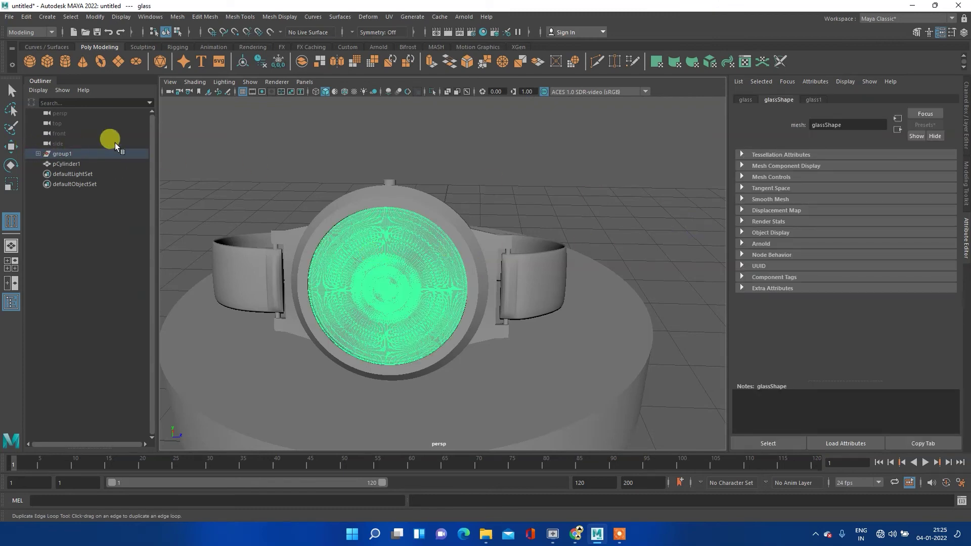
{"action": "left_click", "coordinate": [252, 317]}
- Isolate the bezel ring polySurface1 in the viewport and switch it to Face mode
{"action": "left_click", "coordinate": [313, 233]}
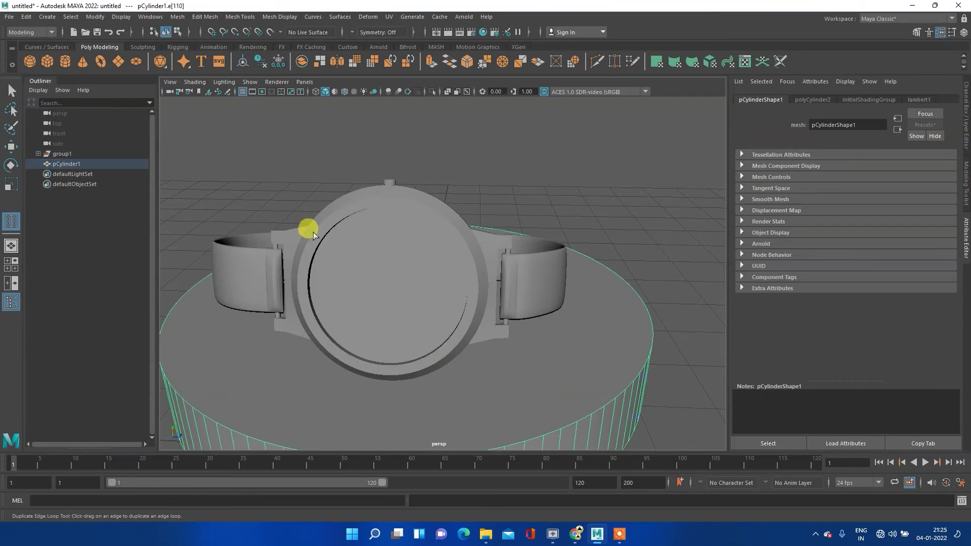
{"action": "left_click", "coordinate": [312, 253]}
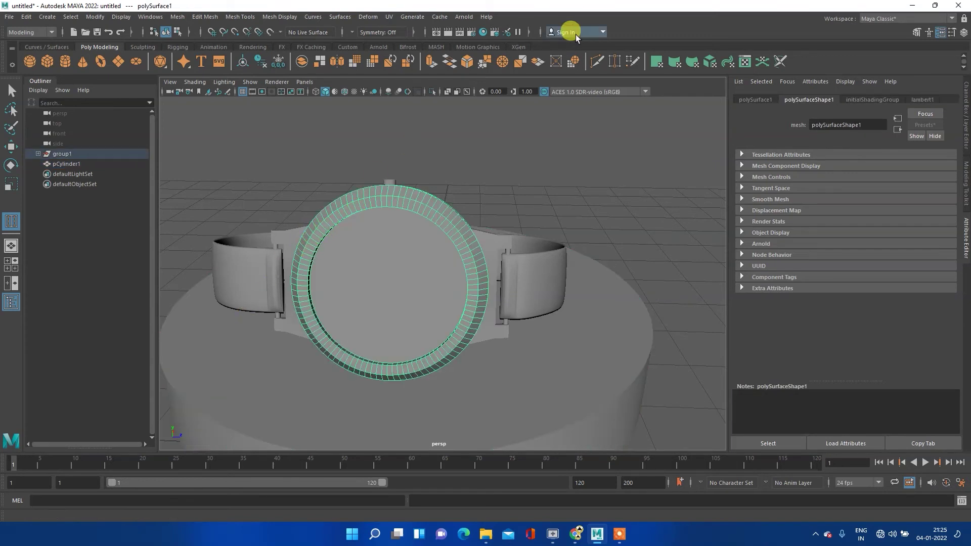
{"action": "left_click", "coordinate": [432, 90]}
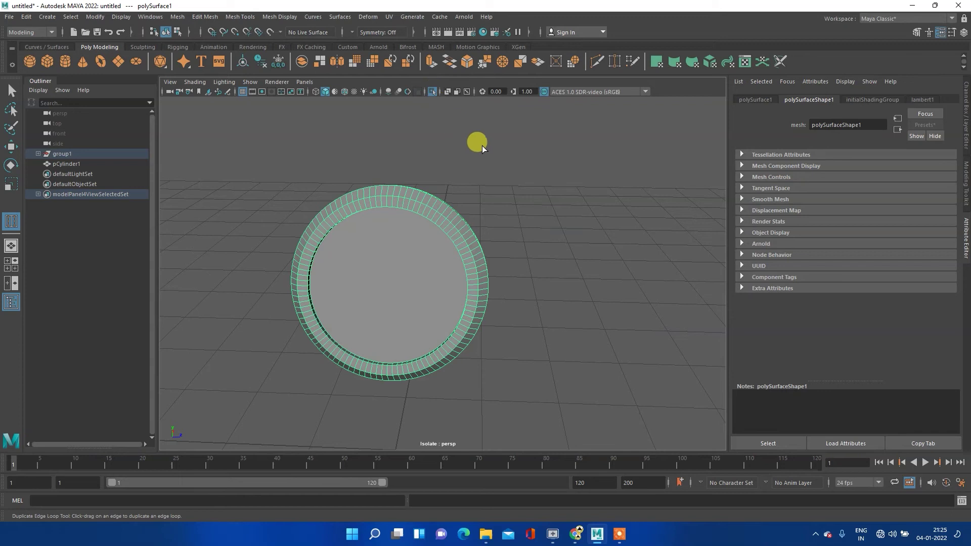
{"action": "left_click", "coordinate": [518, 171]}
{"action": "left_click", "coordinate": [395, 273]}
{"action": "right_click_drag", "start_coordinate": [372, 246], "coordinate": [370, 274]}
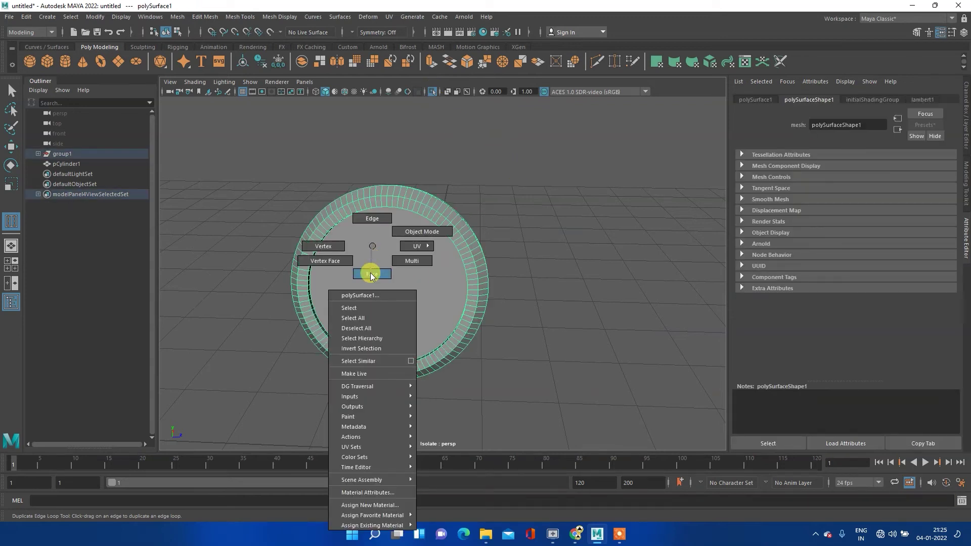
{"action": "right_click_drag", "start_coordinate": [370, 272], "coordinate": [370, 272]}
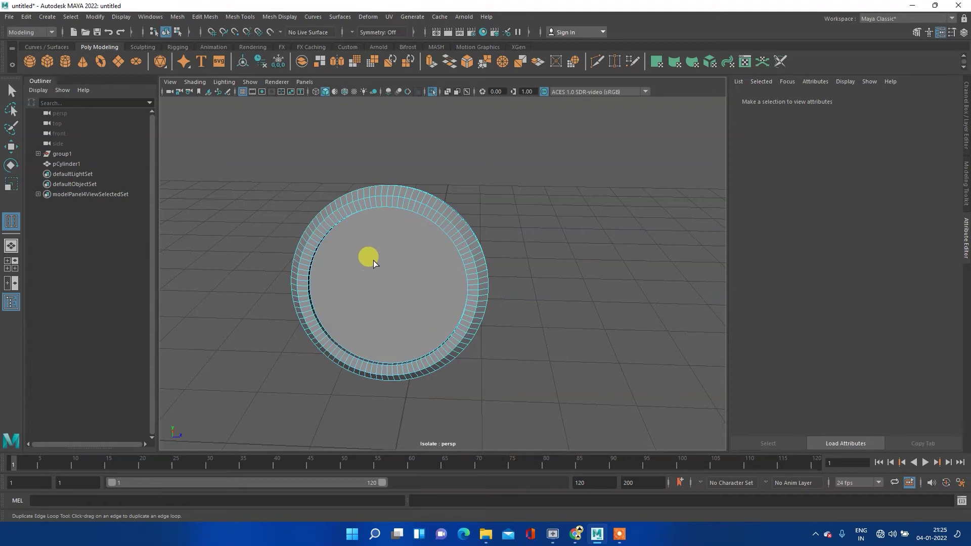
{"action": "left_click", "coordinate": [373, 260]}
{"action": "right_click_drag", "start_coordinate": [390, 282], "coordinate": [393, 291]}
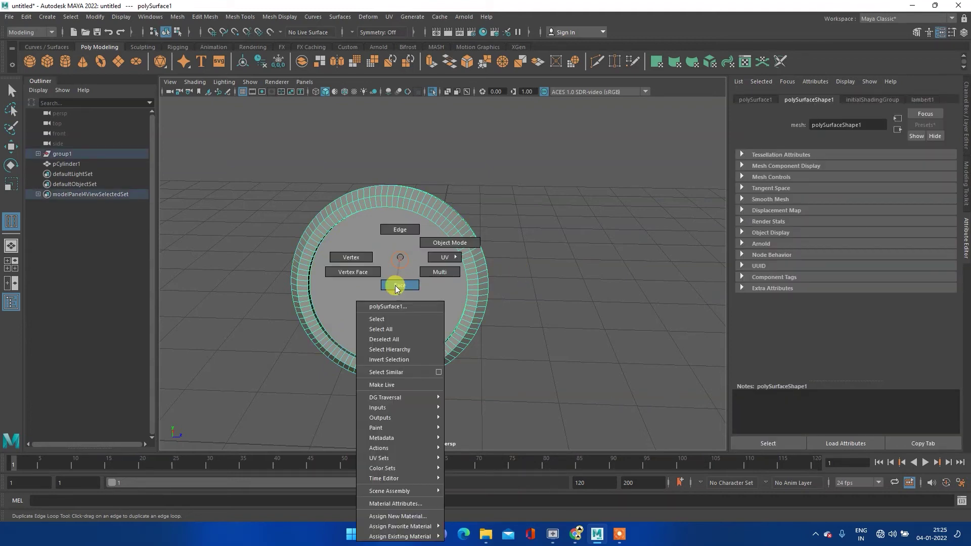
- Duplicate the ring's inner cap face as a separate disc and return to Object Mode
{"action": "key", "text": "w"}
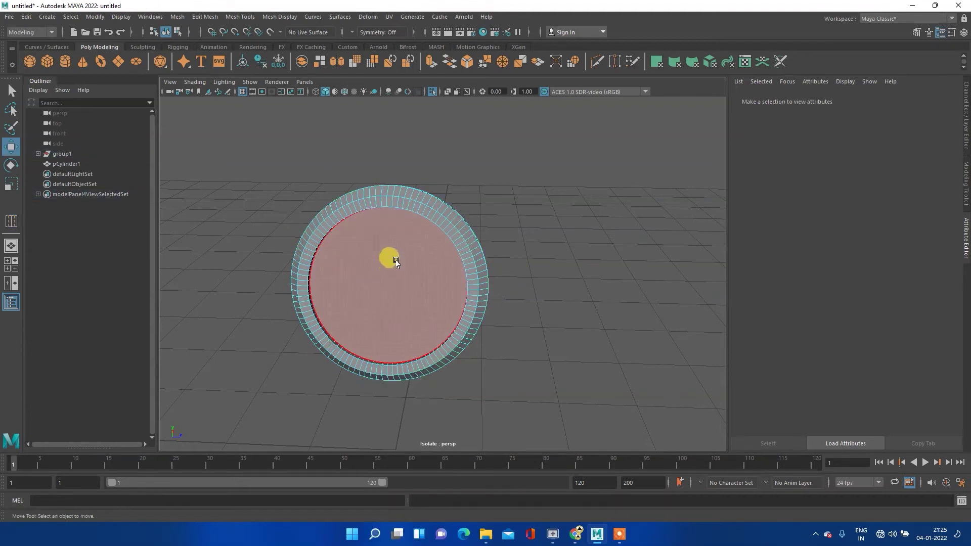
{"action": "left_click", "coordinate": [393, 261]}
{"action": "scroll", "coordinate": [414, 275], "scroll_direction": "up", "scroll_amount": 1}
{"action": "left_click_drag", "start_coordinate": [487, 281], "coordinate": [340, 246], "text": "alt"}
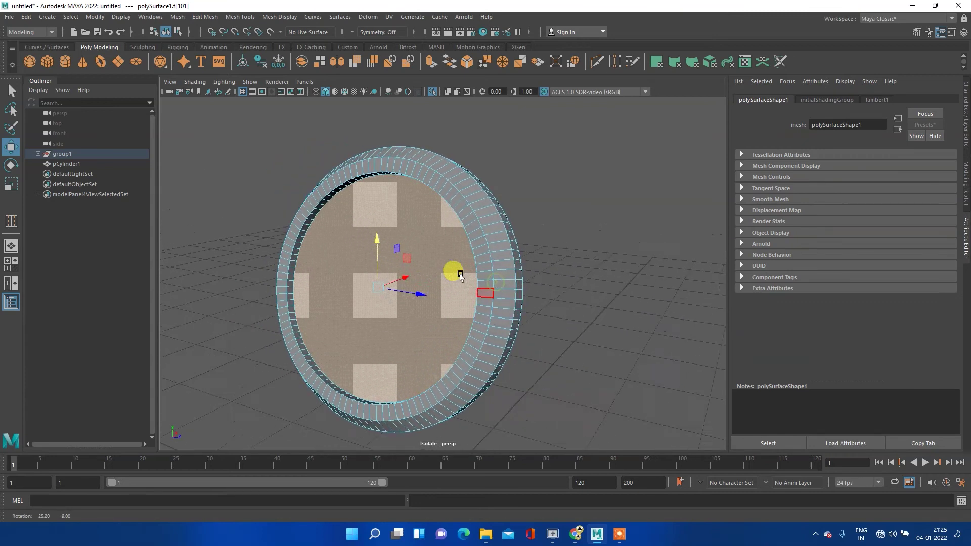
{"action": "right_click_drag", "start_coordinate": [350, 234], "coordinate": [352, 371], "text": "shift"}
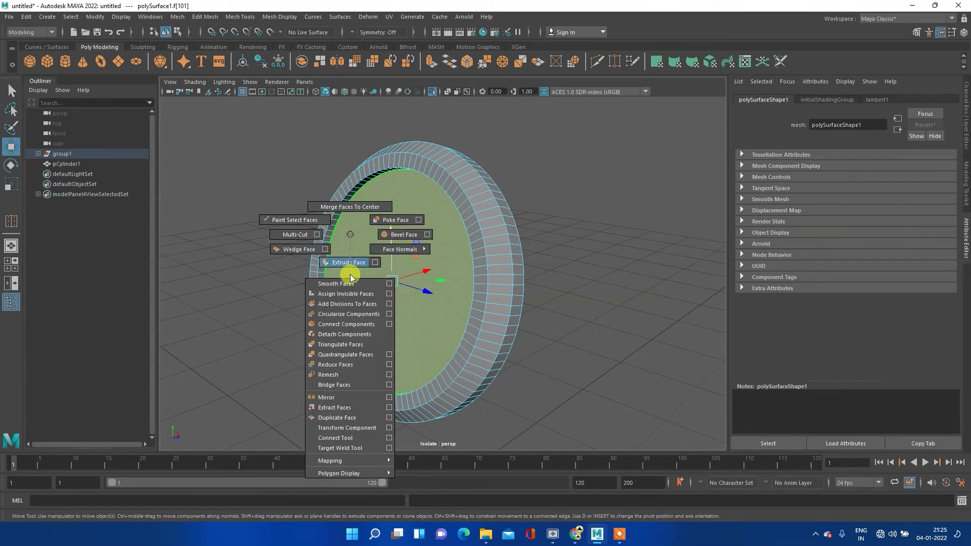
{"action": "right_click_drag", "start_coordinate": [353, 366], "coordinate": [336, 411], "text": "shift"}
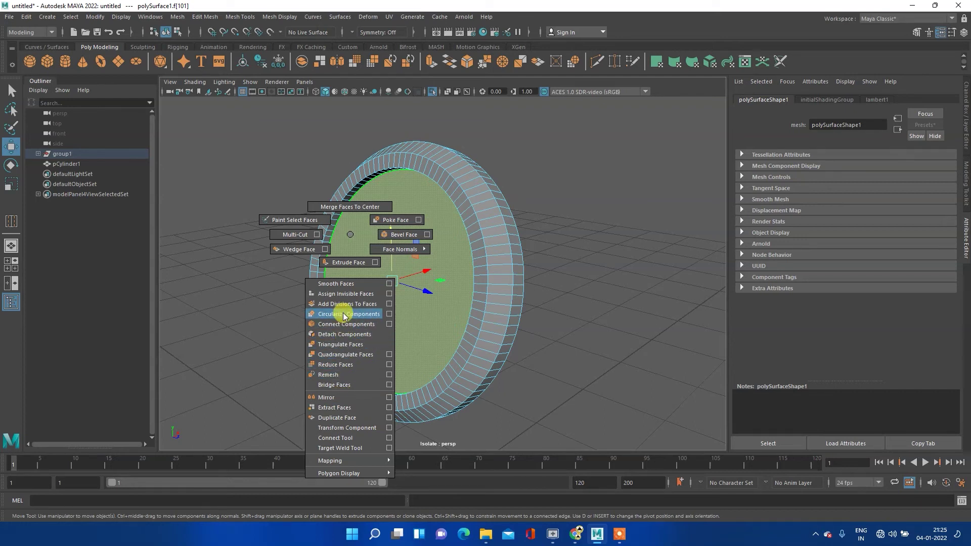
{"action": "right_click_drag", "start_coordinate": [336, 414], "coordinate": [336, 417], "text": "shift"}
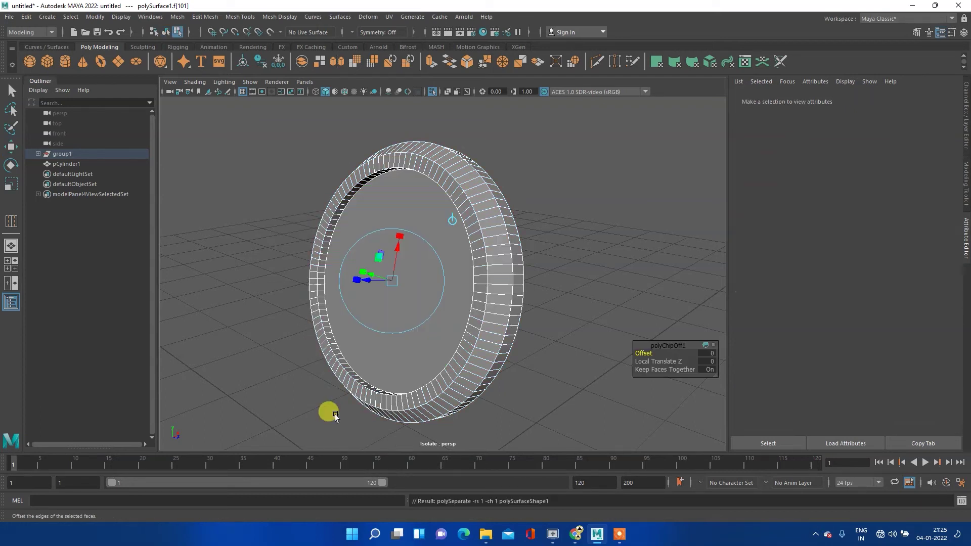
{"action": "right_click_drag", "start_coordinate": [384, 203], "coordinate": [449, 181]}
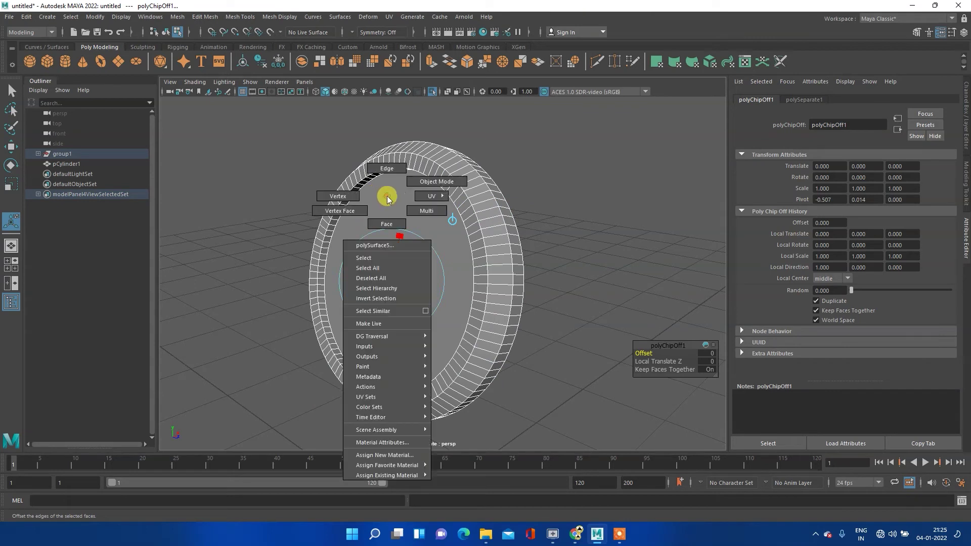
{"action": "left_click", "coordinate": [537, 172]}
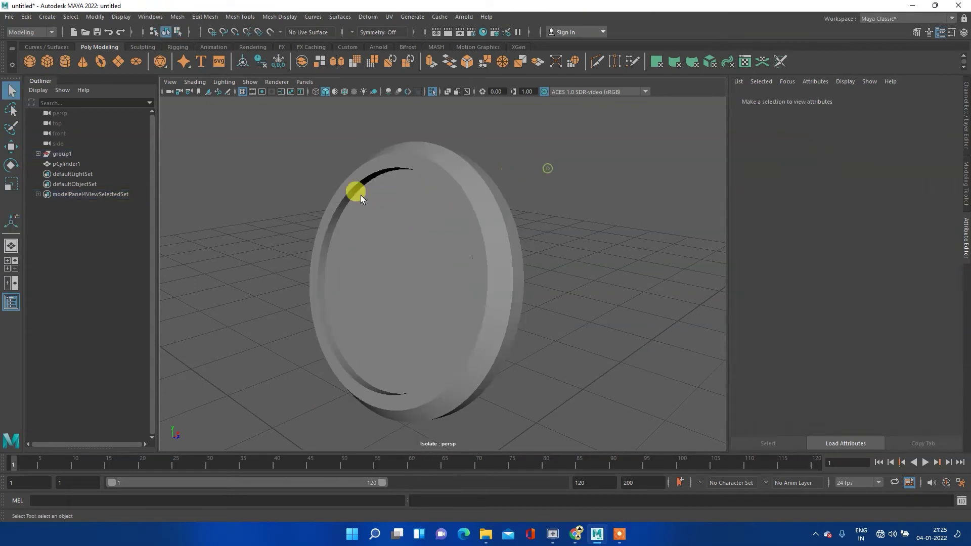
- Expand group1 in the Outliner and select the separated inner disc with the Move tool
{"action": "left_click", "coordinate": [38, 154]}
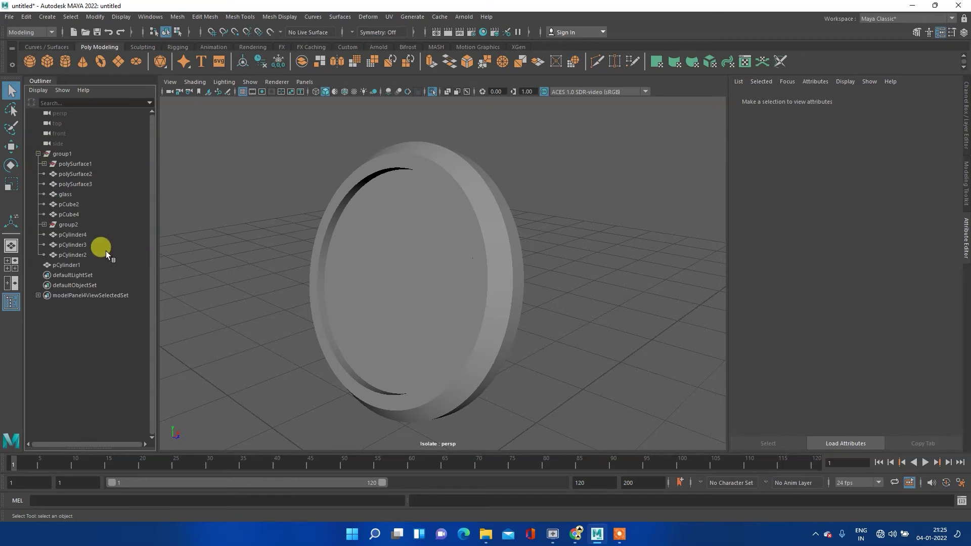
{"action": "left_click", "coordinate": [86, 256]}
{"action": "left_click", "coordinate": [409, 266]}
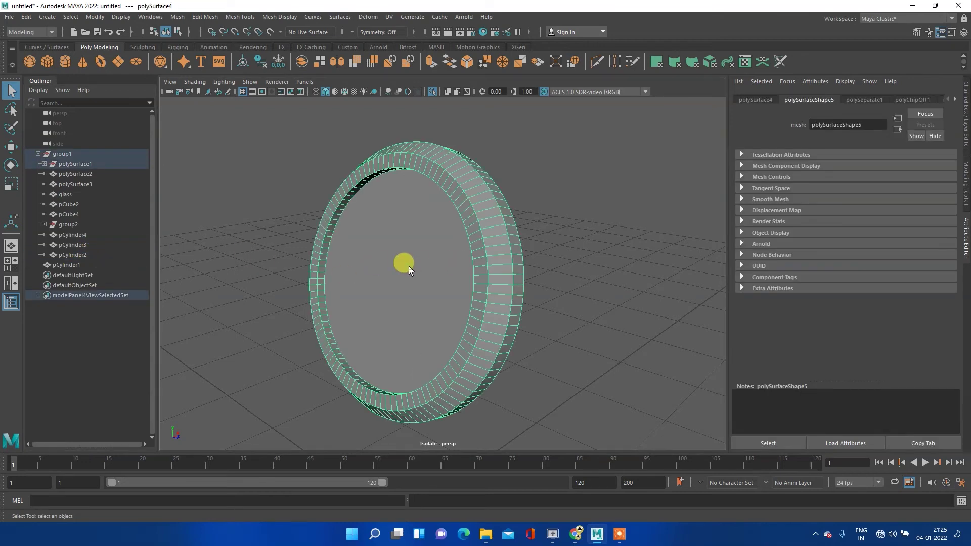
{"action": "key", "text": "w"}
{"action": "left_click", "coordinate": [395, 254]}
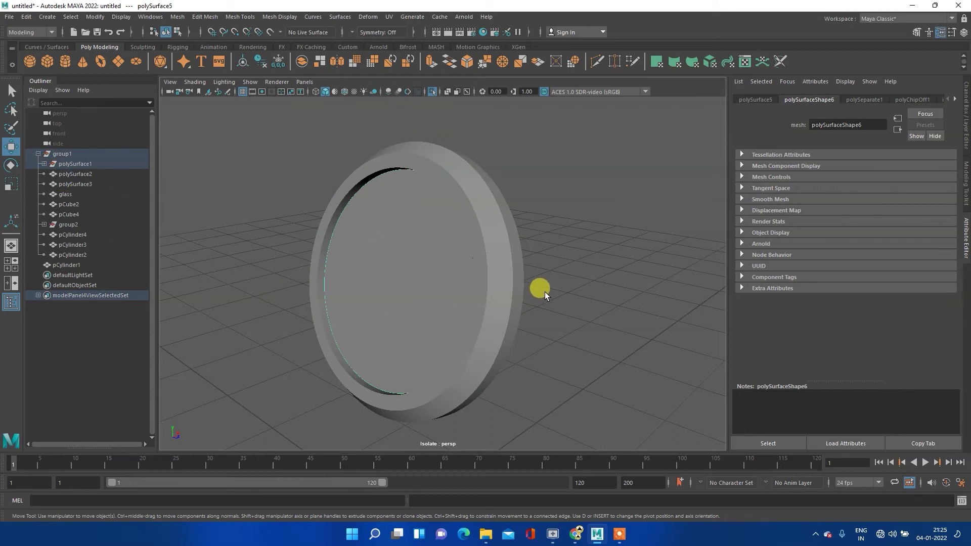
- Test-drag the disc out of the ring, undoing each move back to zero translation
{"action": "scroll", "coordinate": [523, 288], "scroll_direction": "down", "scroll_amount": 5}
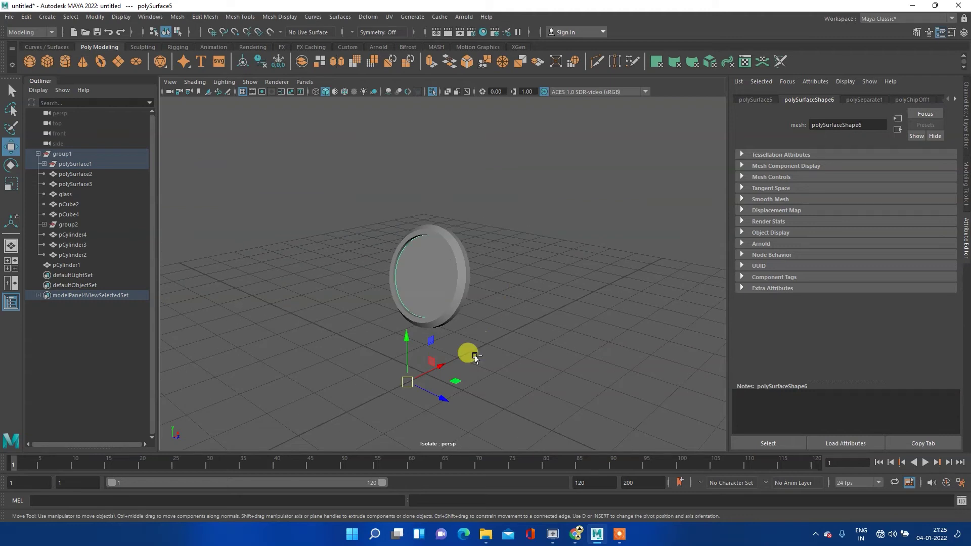
{"action": "left_click_drag", "start_coordinate": [436, 369], "coordinate": [437, 370]}
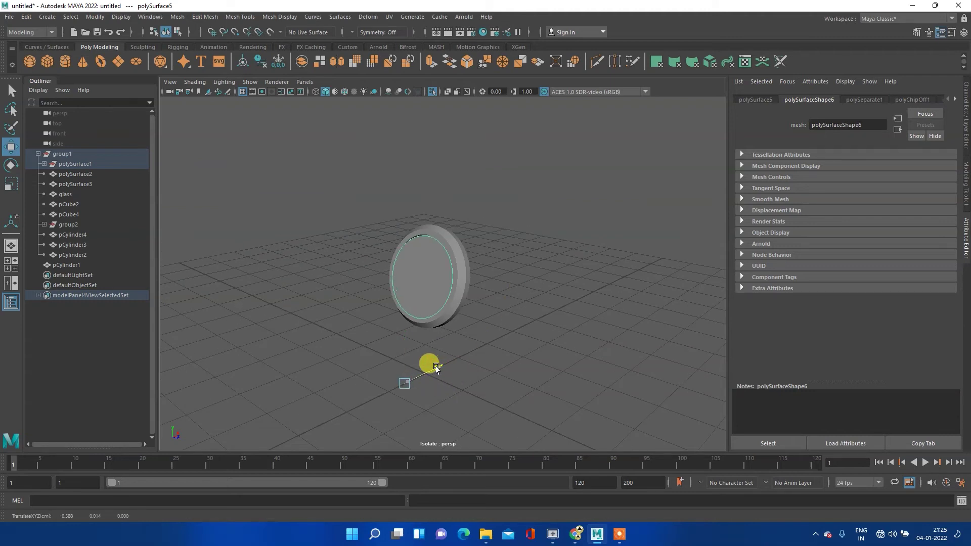
{"action": "key", "text": "ctrl+z"}
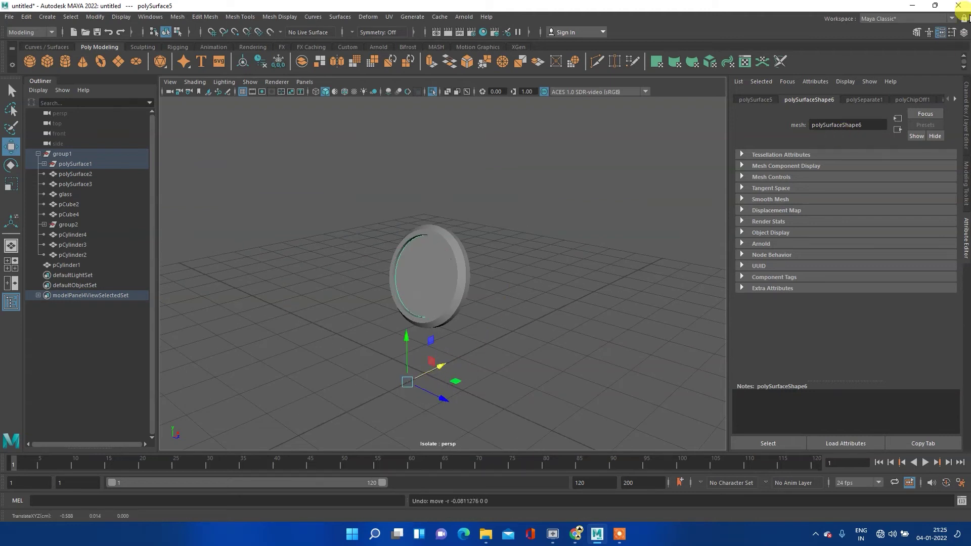
{"action": "left_click", "coordinate": [966, 96]}
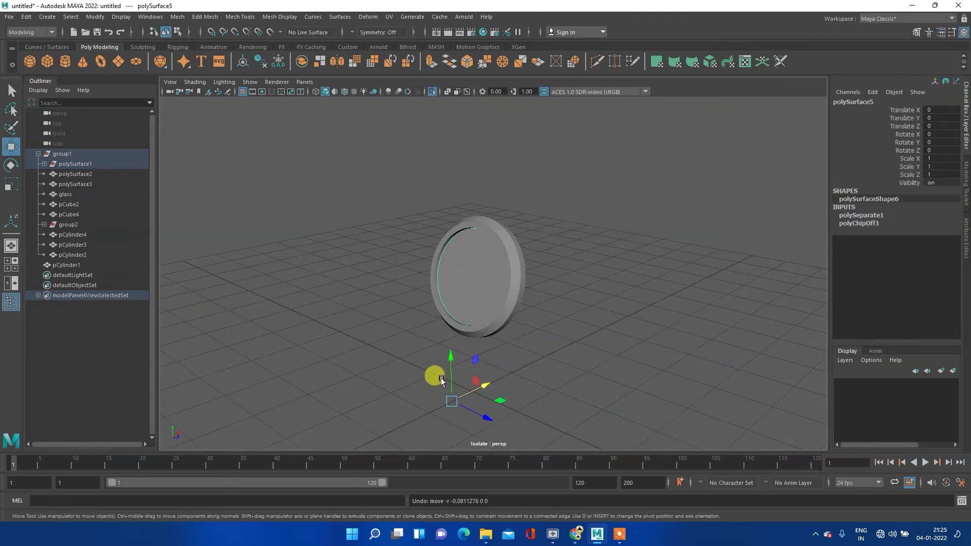
{"action": "left_click_drag", "start_coordinate": [477, 388], "coordinate": [476, 388]}
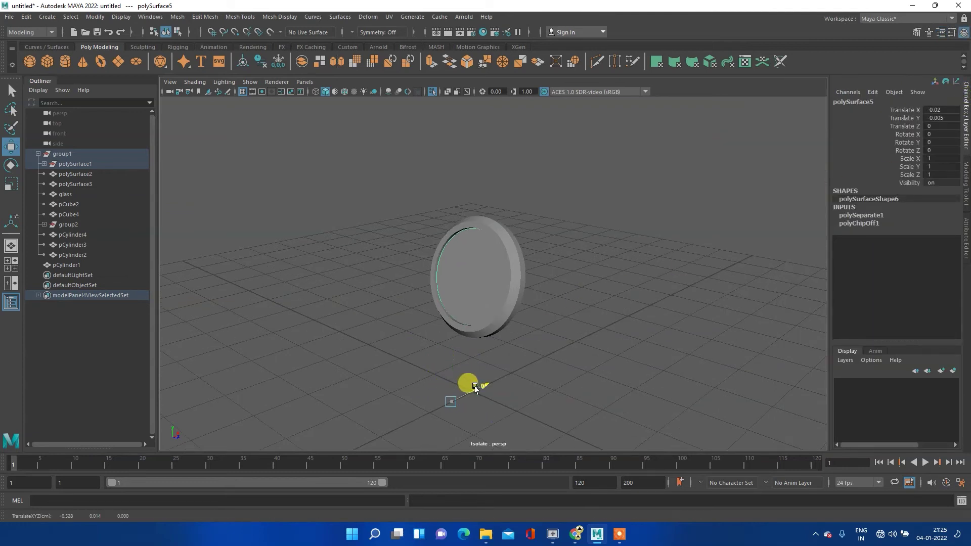
{"action": "mouse_move", "coordinate": [476, 389]}
{"action": "left_mouse_down"}
{"action": "mouse_move", "coordinate": [217, 393]}
{"action": "mouse_move", "coordinate": [505, 335]}
{"action": "mouse_move", "coordinate": [445, 340]}
{"action": "left_mouse_up"}
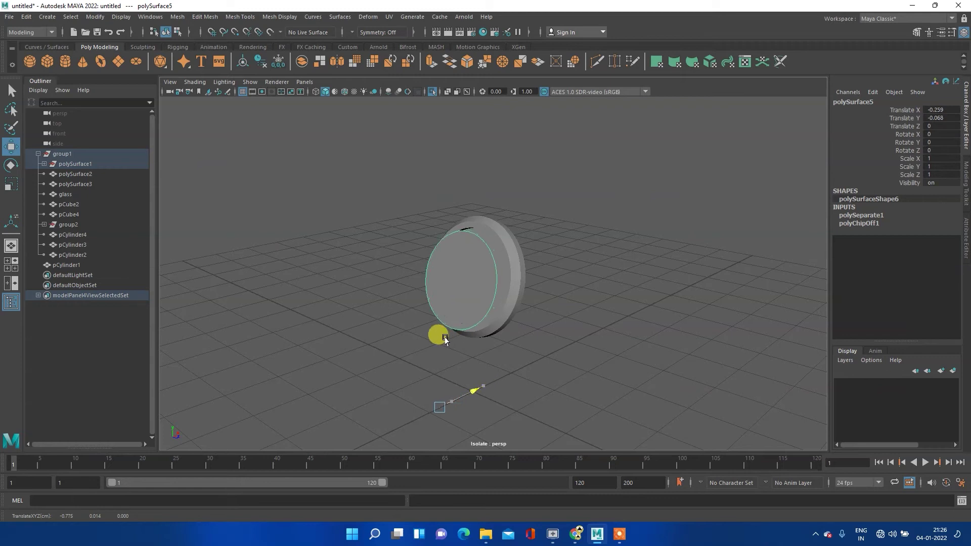
{"action": "key", "text": "ctrl+z"}
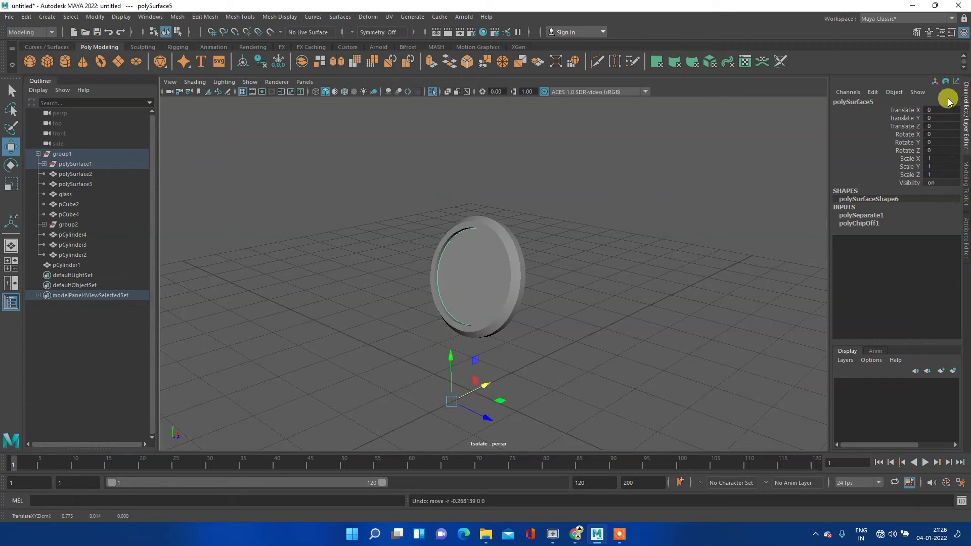
- Nudge polySurface5, set its Translate X and Y to near-zero values, and deselect it
{"action": "left_click_drag", "start_coordinate": [481, 381], "coordinate": [487, 384]}
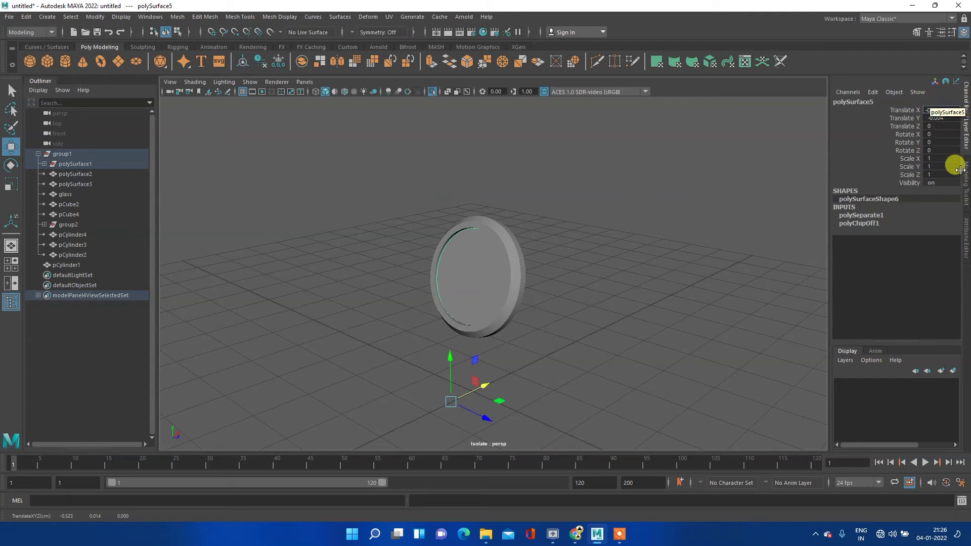
{"action": "key", "text": "BackSpace"}
{"action": "key", "text": "BackSpace"}
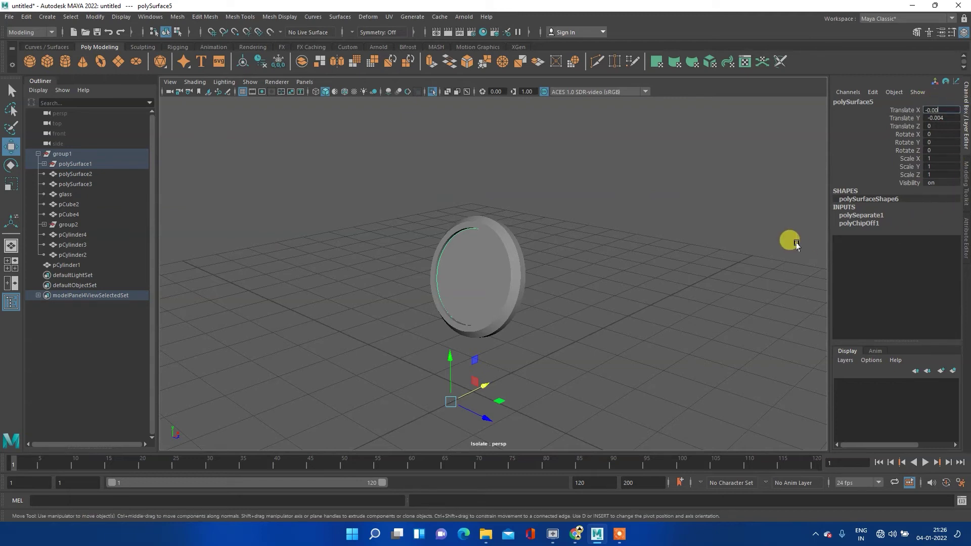
{"action": "double_click", "coordinate": [946, 119]}
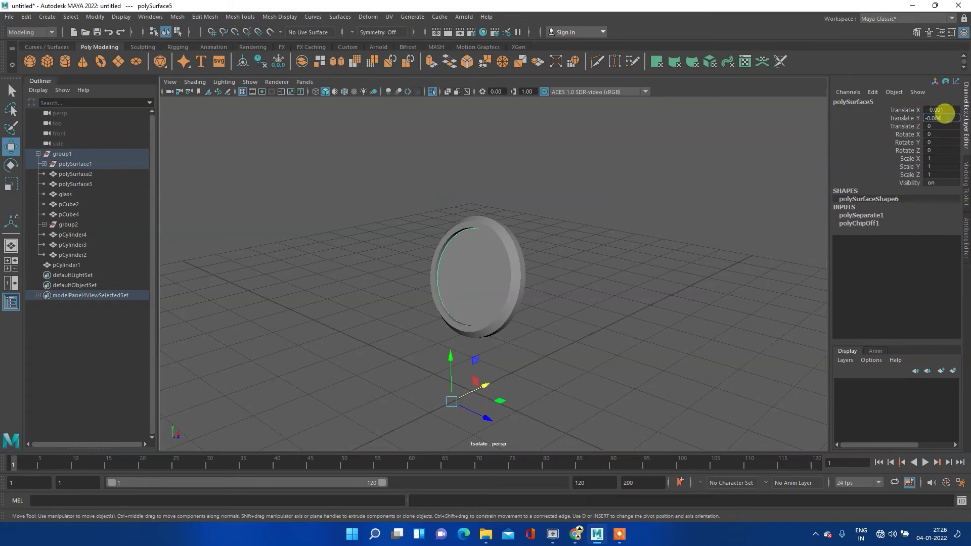
{"action": "left_click", "coordinate": [929, 116]}
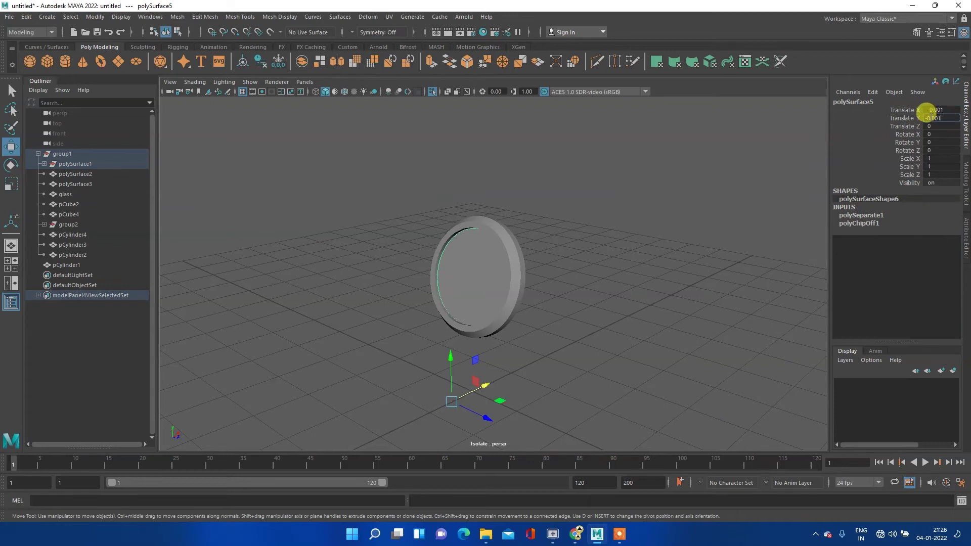
{"action": "left_click", "coordinate": [694, 231]}
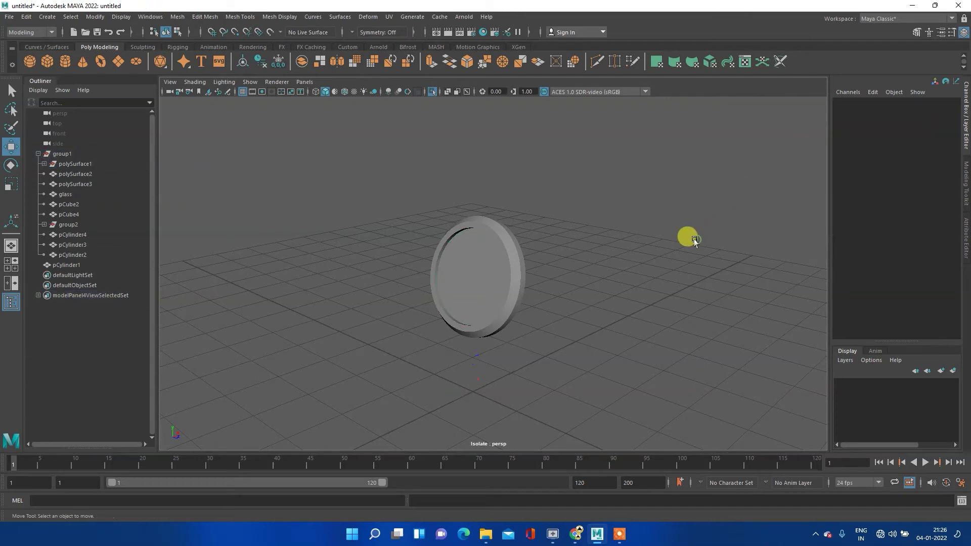
- Save the scene as watch.mb in the watch modeling folder on the Desktop
{"action": "key", "text": "ctrl+s"}
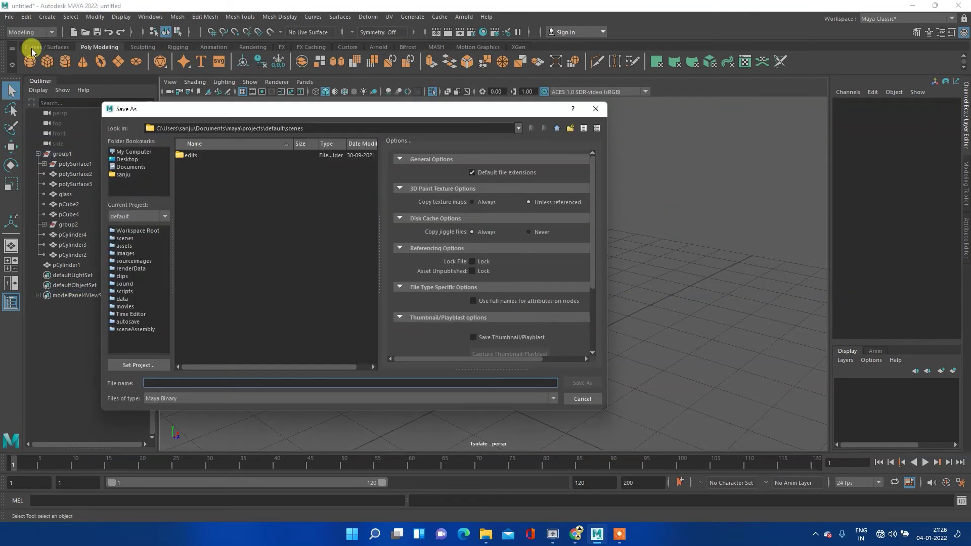
{"action": "left_click", "coordinate": [126, 160]}
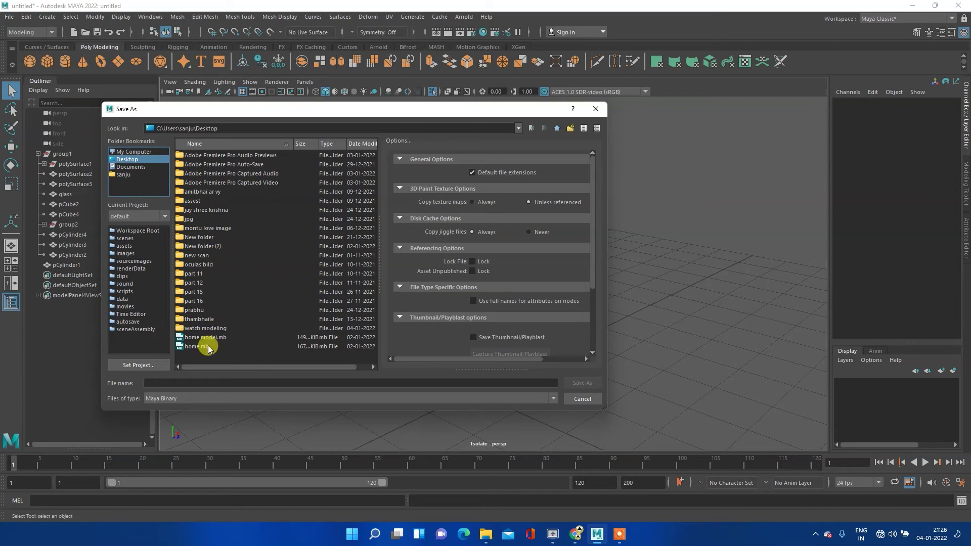
{"action": "double_click", "coordinate": [214, 328]}
{"action": "left_click", "coordinate": [194, 383]}
{"action": "type", "text": "watch"}
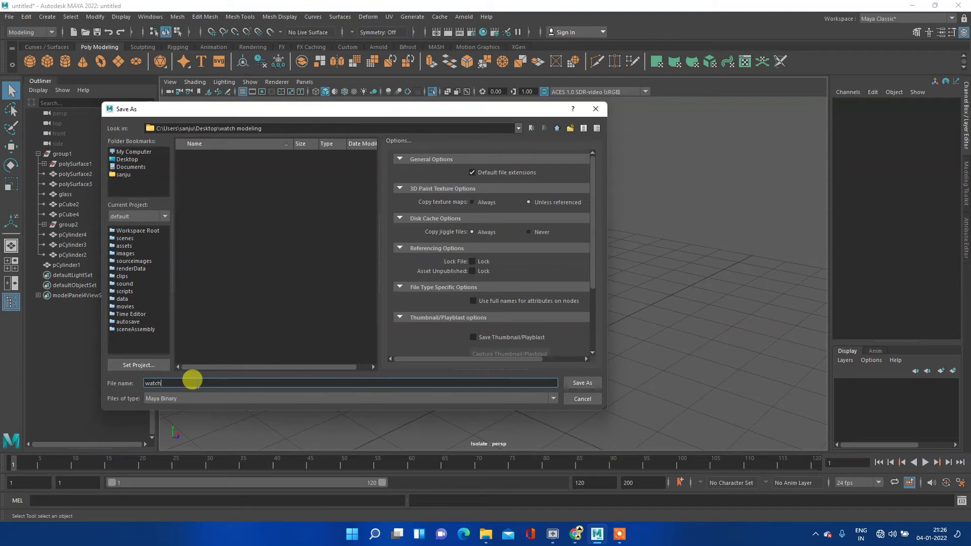
{"action": "key", "text": "Return"}
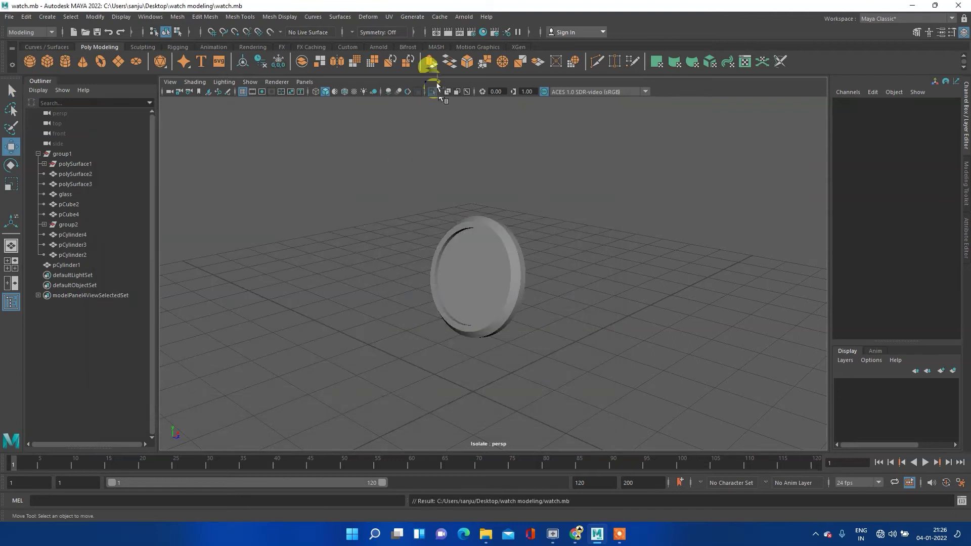
- Assign a new Arnold aiStandardSurface material to the watch ring
{"action": "left_click", "coordinate": [508, 235]}
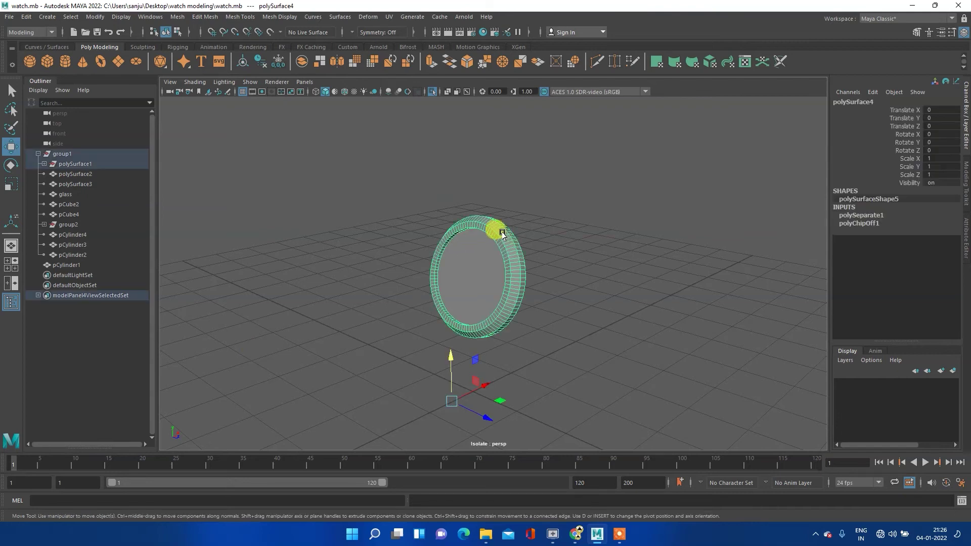
{"action": "right_click", "coordinate": [494, 222], "text": "shift"}
{"action": "right_click", "coordinate": [487, 225]}
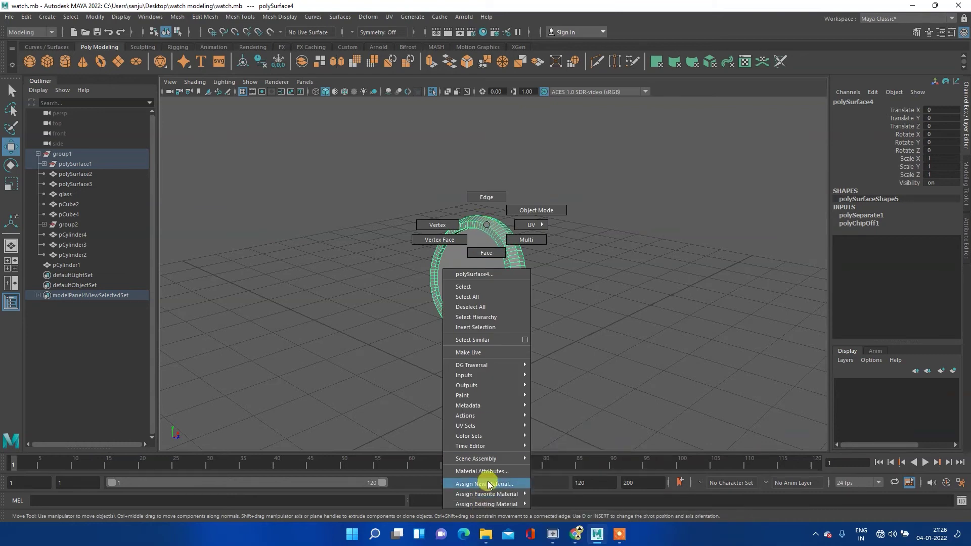
{"action": "left_click", "coordinate": [484, 483]}
{"action": "left_click", "coordinate": [349, 257]}
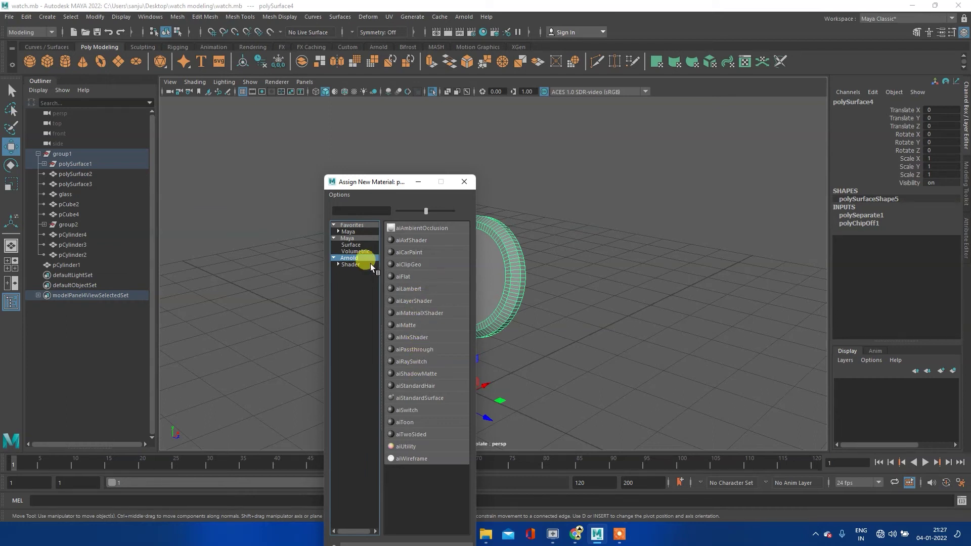
{"action": "left_click", "coordinate": [409, 399]}
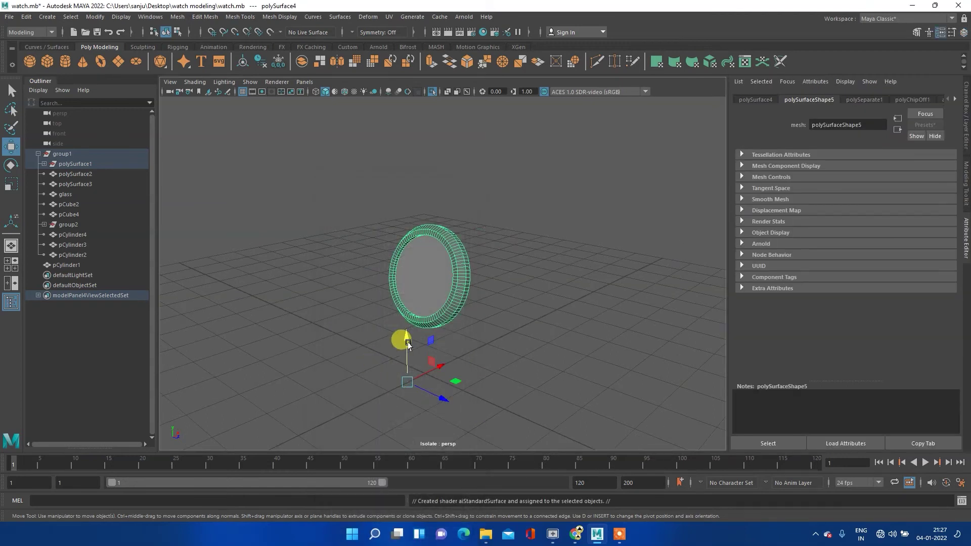
- Apply the Brushed_Metal preset to the ring's material and rename it metal
{"action": "right_click", "coordinate": [449, 248]}
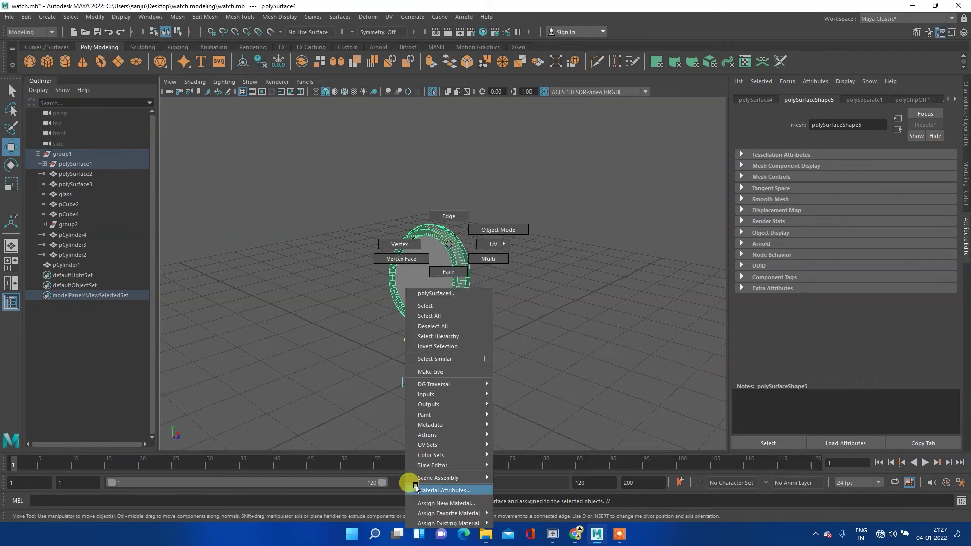
{"action": "left_click", "coordinate": [410, 490]}
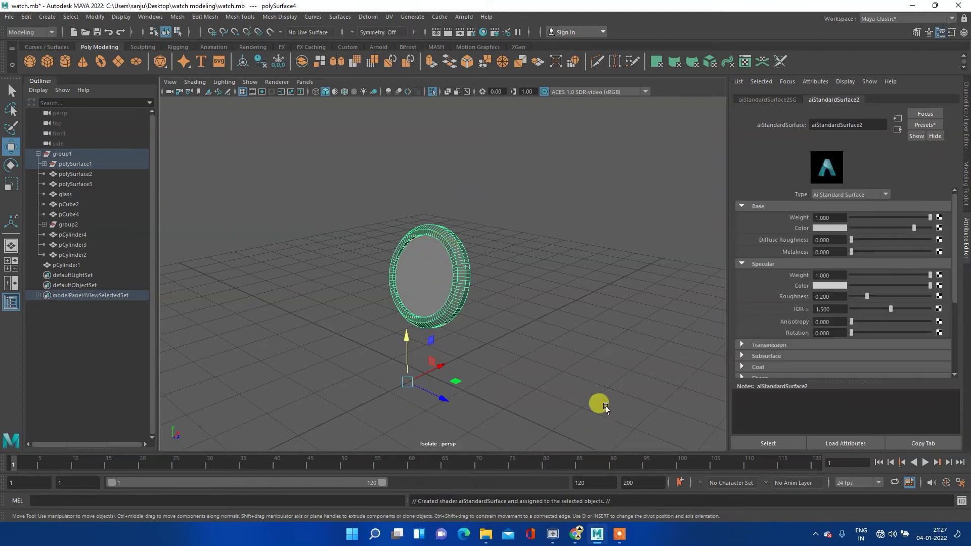
{"action": "left_click", "coordinate": [932, 124]}
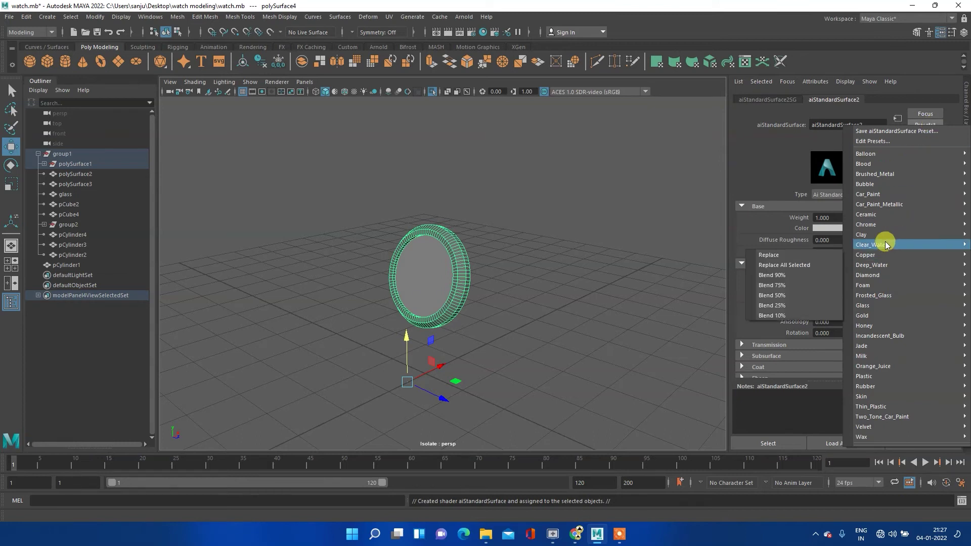
{"action": "mouse_move", "coordinate": [876, 174]}
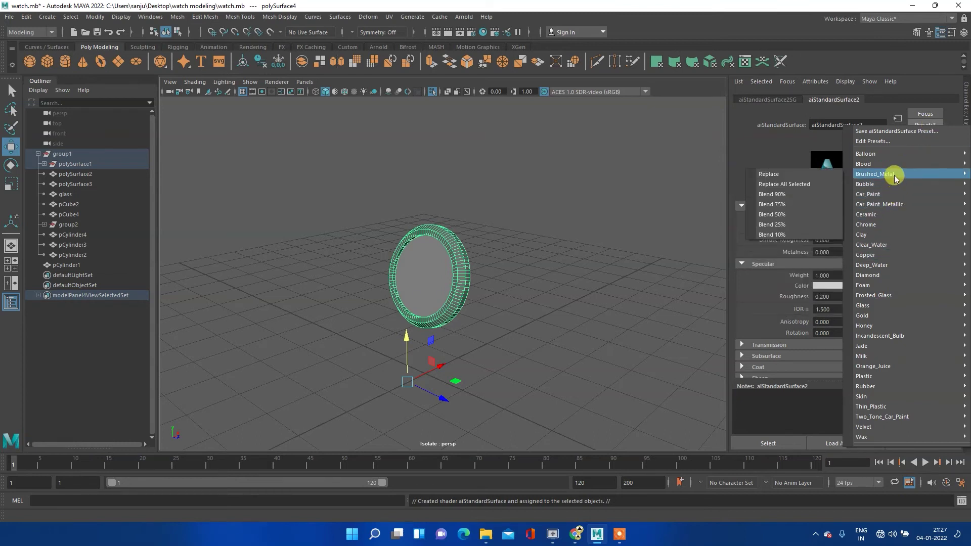
{"action": "left_click", "coordinate": [788, 174]}
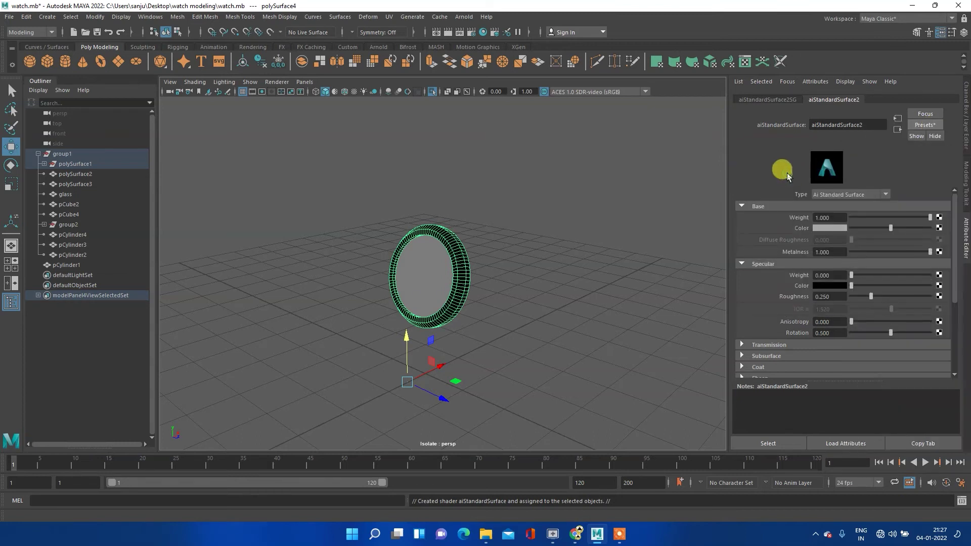
{"action": "double_click", "coordinate": [876, 124]}
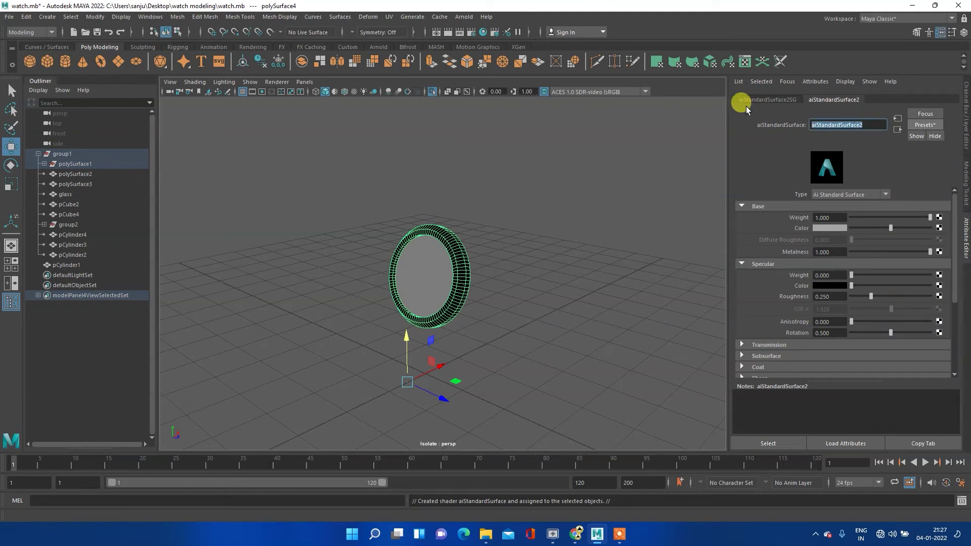
{"action": "type", "text": "metal"}
{"action": "key", "text": "Return"}
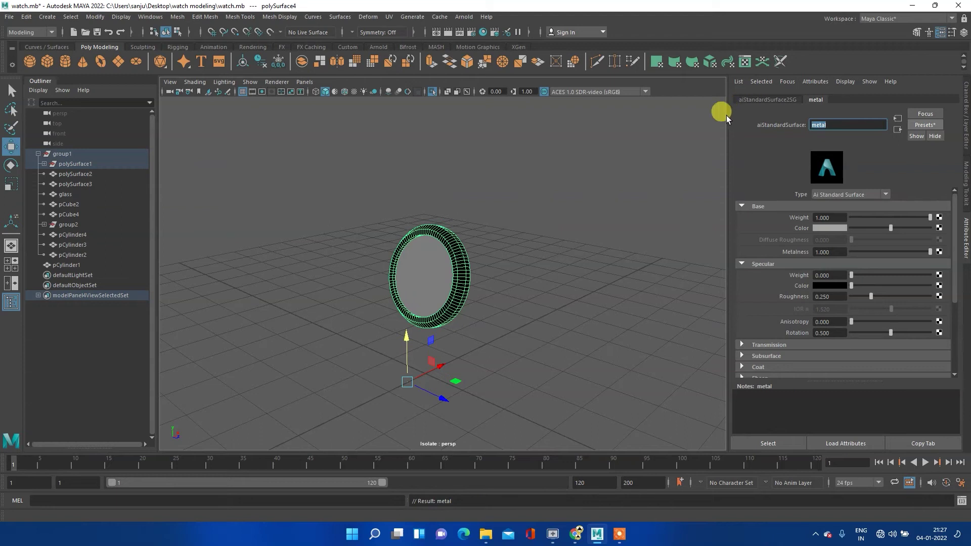
{"action": "left_click", "coordinate": [484, 267]}
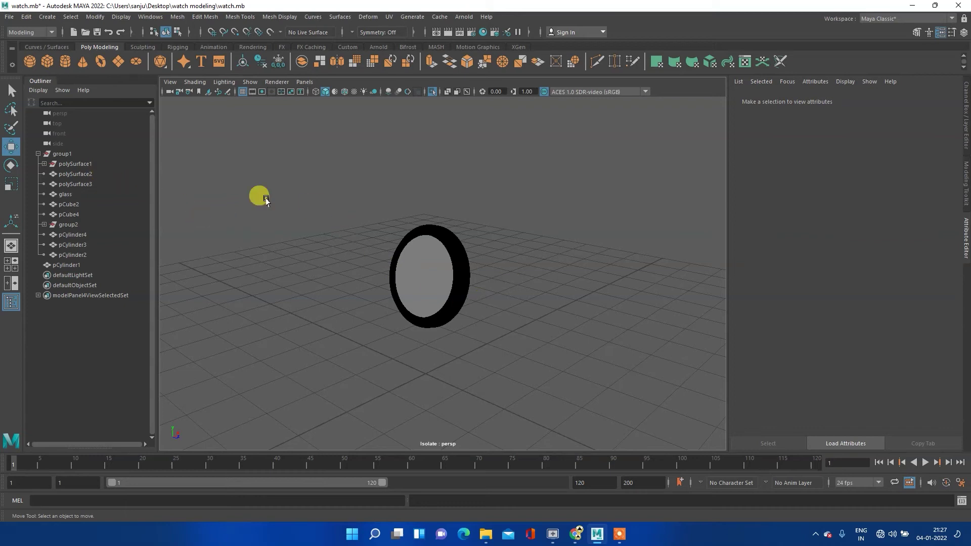
- Select the watch's lugs, crown, lug pins and strap buckles together
{"action": "left_click", "coordinate": [431, 93]}
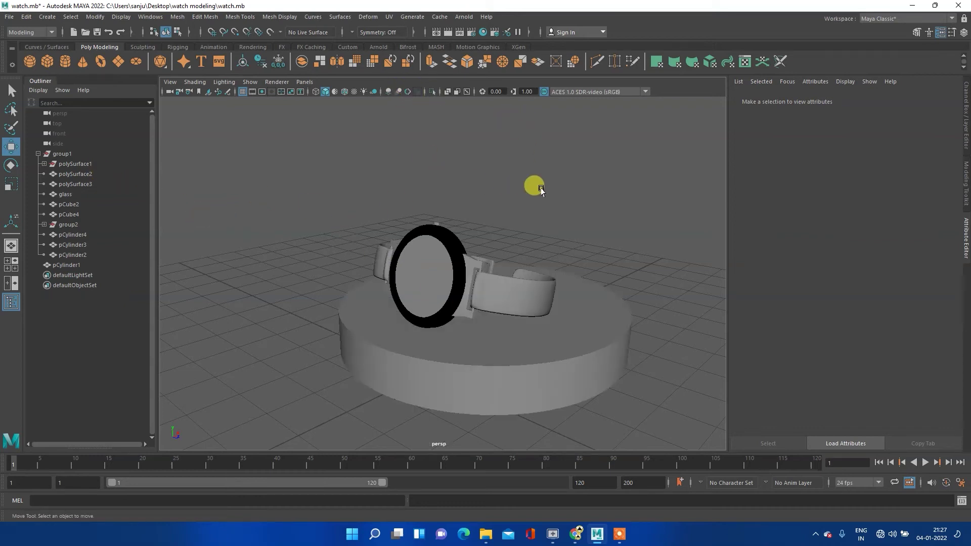
{"action": "scroll", "coordinate": [451, 300], "scroll_direction": "up", "scroll_amount": 3}
{"action": "scroll", "coordinate": [486, 277], "scroll_direction": "up", "scroll_amount": 3}
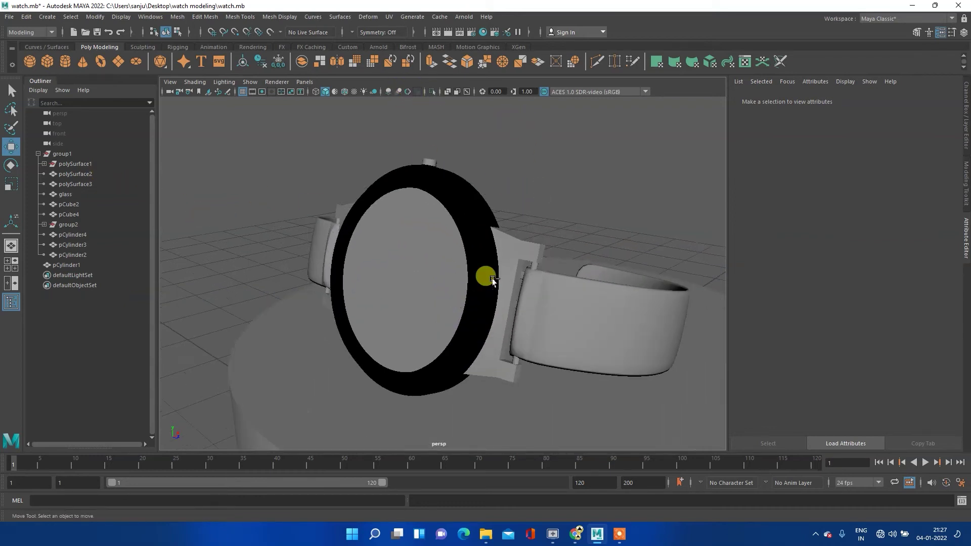
{"action": "left_click", "coordinate": [510, 260]}
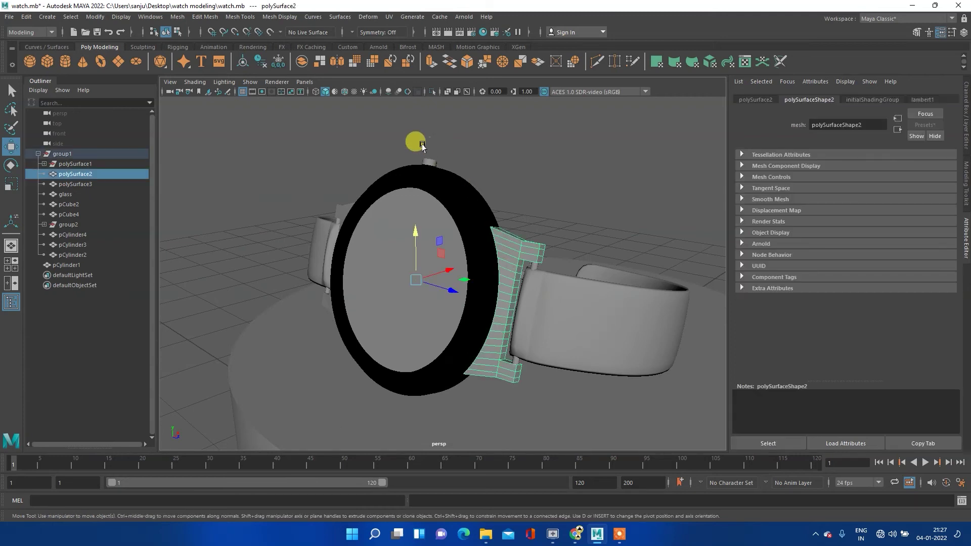
{"action": "left_click", "coordinate": [426, 161], "text": "shift"}
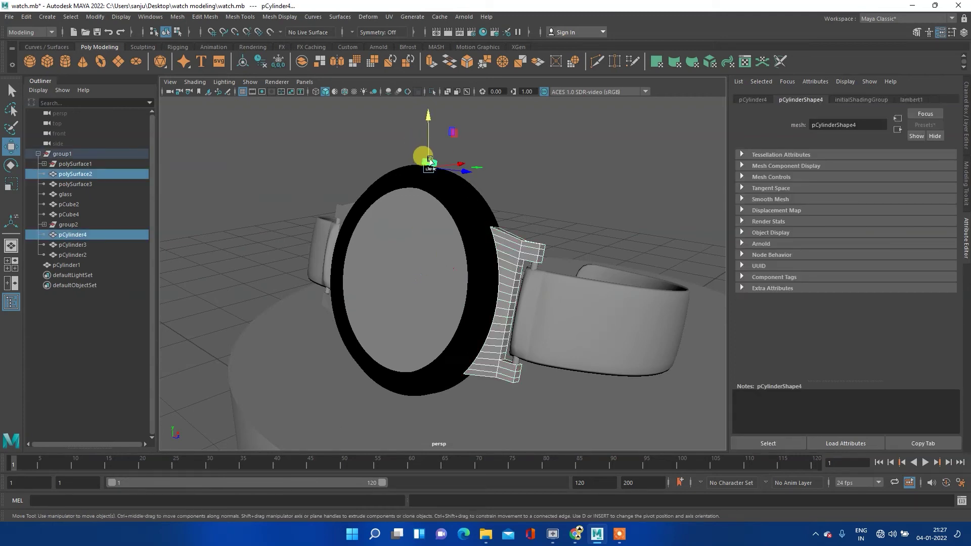
{"action": "left_click", "coordinate": [535, 264], "text": "shift"}
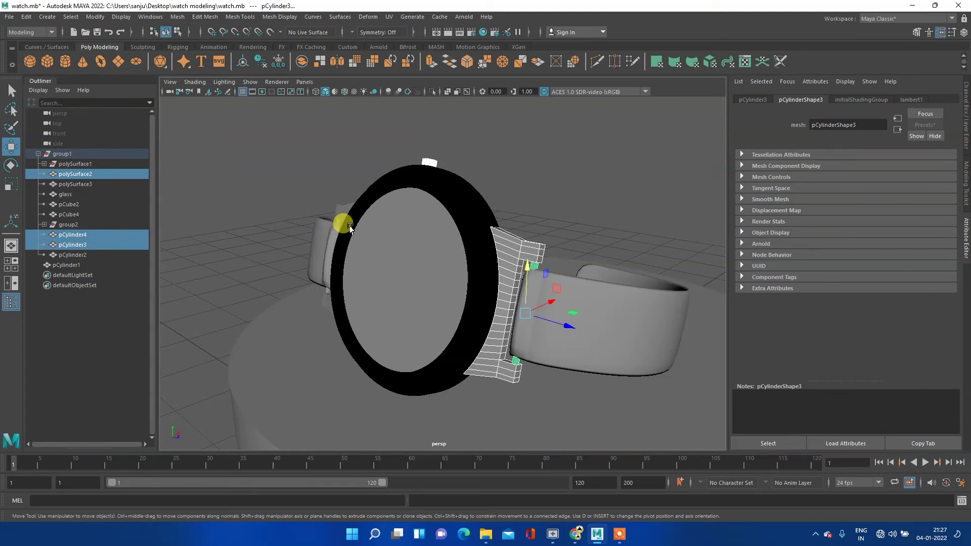
{"action": "mouse_move", "coordinate": [329, 247]}
{"action": "left_mouse_down", "text": "alt"}
{"action": "mouse_move", "coordinate": [394, 242]}
{"action": "mouse_move", "coordinate": [297, 232]}
{"action": "mouse_move", "coordinate": [497, 219]}
{"action": "mouse_move", "coordinate": [440, 240]}
{"action": "left_mouse_up", "text": "alt"}
{"action": "left_click", "coordinate": [440, 240], "text": "shift"}
{"action": "left_click", "coordinate": [418, 251], "text": "shift"}
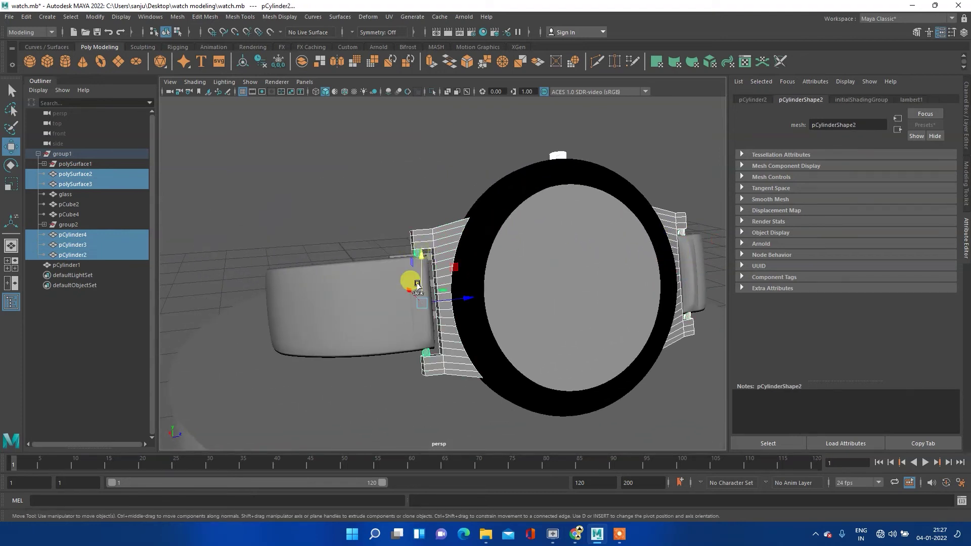
{"action": "mouse_move", "coordinate": [335, 278]}
{"action": "left_mouse_down", "text": "alt"}
{"action": "mouse_move", "coordinate": [324, 285]}
{"action": "mouse_move", "coordinate": [562, 199]}
{"action": "mouse_move", "coordinate": [433, 289]}
{"action": "left_mouse_up", "text": "alt"}
{"action": "left_click", "coordinate": [433, 325], "text": "shift"}
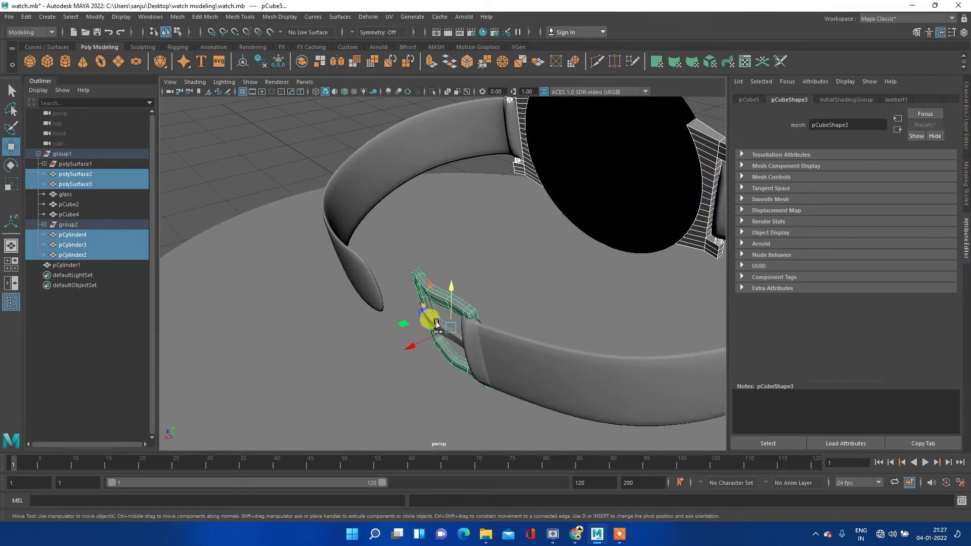
{"action": "left_click", "coordinate": [433, 326], "text": "shift"}
{"action": "mouse_move", "coordinate": [433, 326]}
{"action": "left_mouse_down", "text": "alt"}
{"action": "mouse_move", "coordinate": [597, 304]}
{"action": "mouse_move", "coordinate": [433, 289]}
{"action": "mouse_move", "coordinate": [513, 278]}
{"action": "mouse_move", "coordinate": [330, 278]}
{"action": "mouse_move", "coordinate": [490, 276]}
{"action": "mouse_move", "coordinate": [430, 293]}
{"action": "left_mouse_up", "text": "alt"}
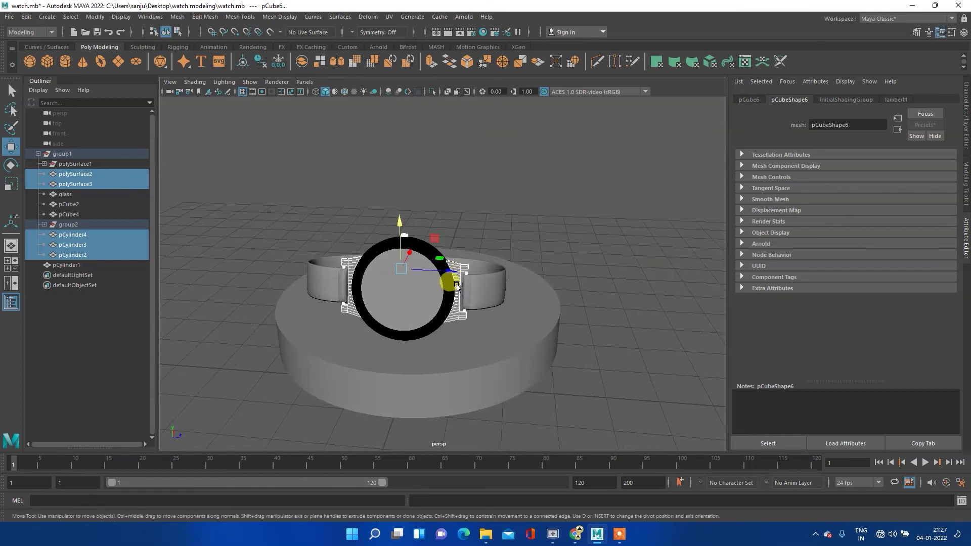
- Assign the existing metal material to the selected lug parts
{"action": "right_click_drag", "start_coordinate": [458, 268], "coordinate": [443, 509], "text": "shift"}
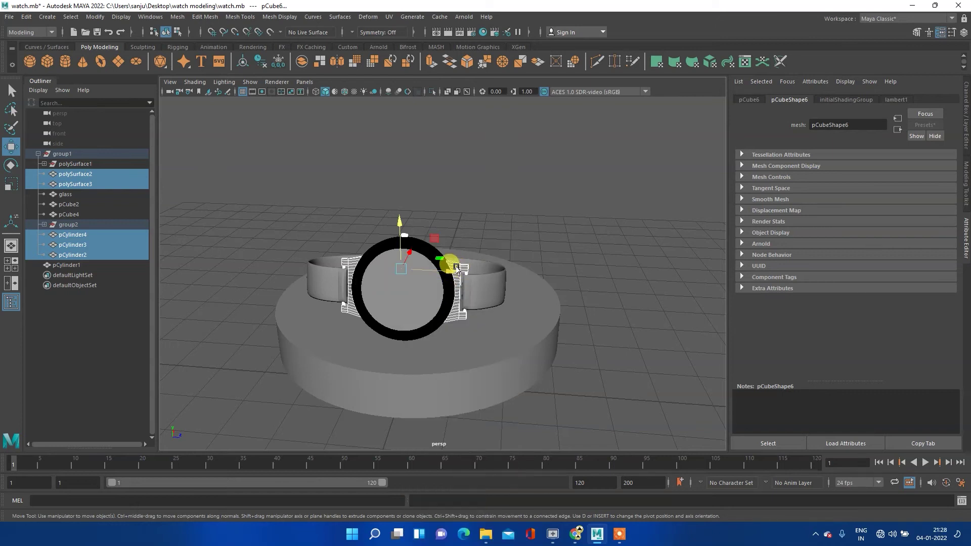
{"action": "right_click_drag", "start_coordinate": [458, 257], "coordinate": [460, 508]}
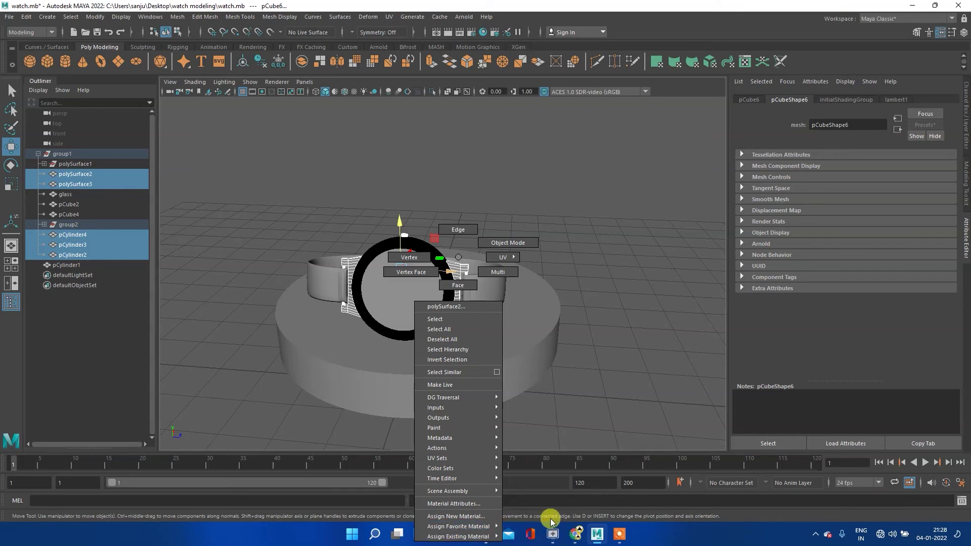
{"action": "left_click", "coordinate": [535, 499]}
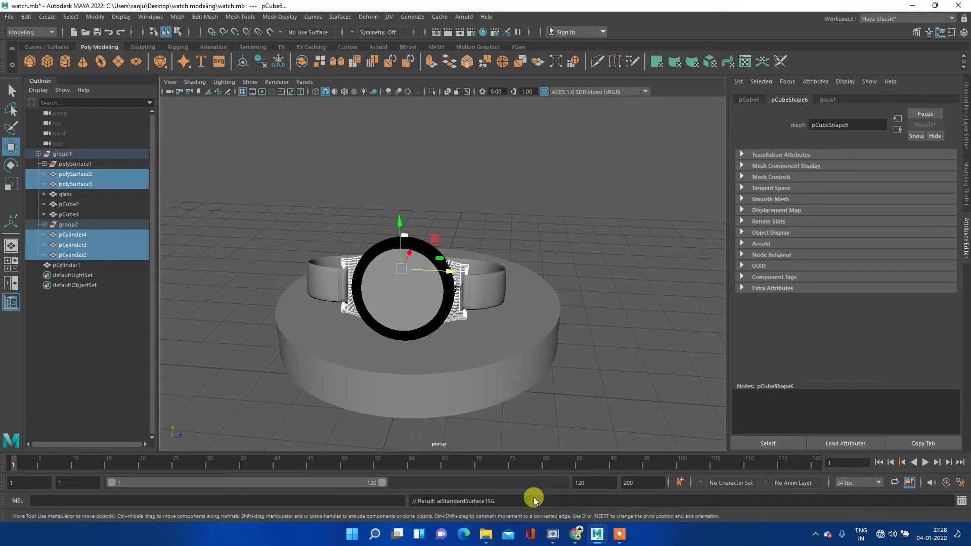
{"action": "left_click", "coordinate": [555, 242]}
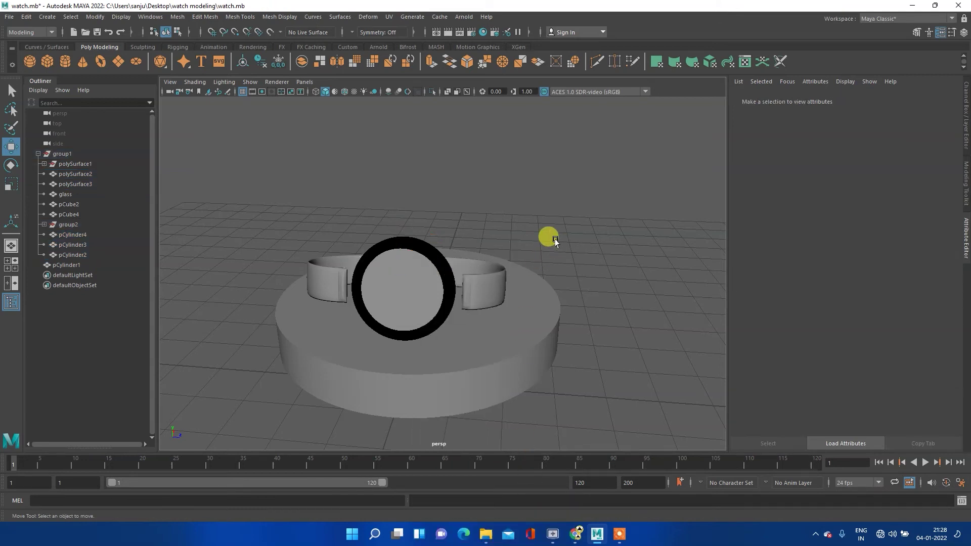
{"action": "scroll", "coordinate": [458, 260], "scroll_direction": "up", "scroll_amount": 5}
{"action": "scroll", "coordinate": [460, 261], "scroll_direction": "down", "scroll_amount": 2}
{"action": "scroll", "coordinate": [461, 262], "scroll_direction": "down", "scroll_amount": 1}
- Restore the lug selection, reapply the metal material, and clear the selection
{"action": "key", "text": "ctrl+z"}
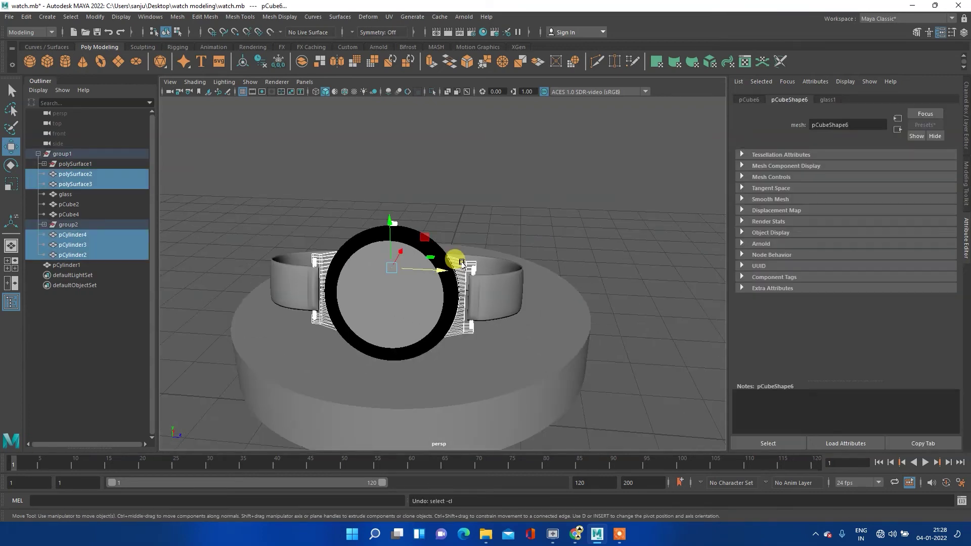
{"action": "right_click_drag", "start_coordinate": [459, 262], "coordinate": [457, 531]}
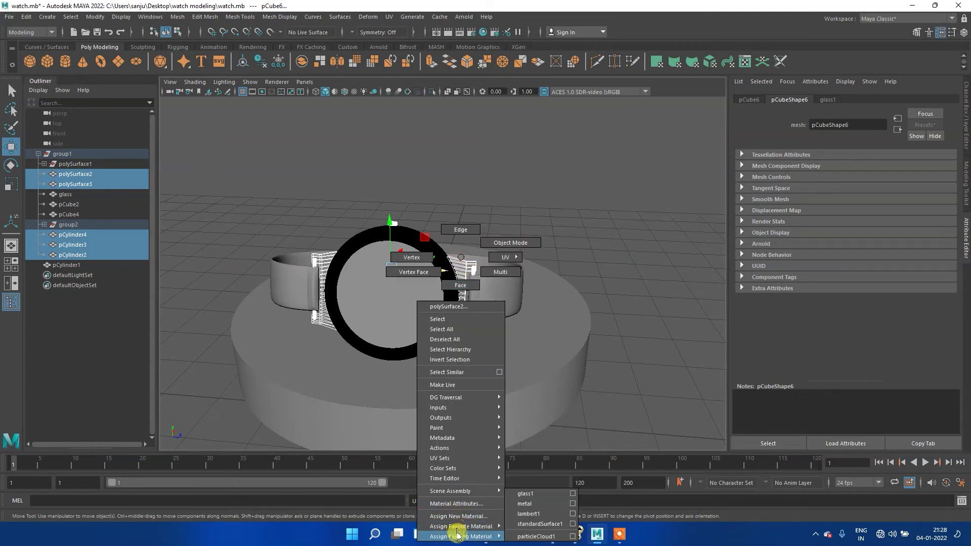
{"action": "mouse_move", "coordinate": [460, 536]}
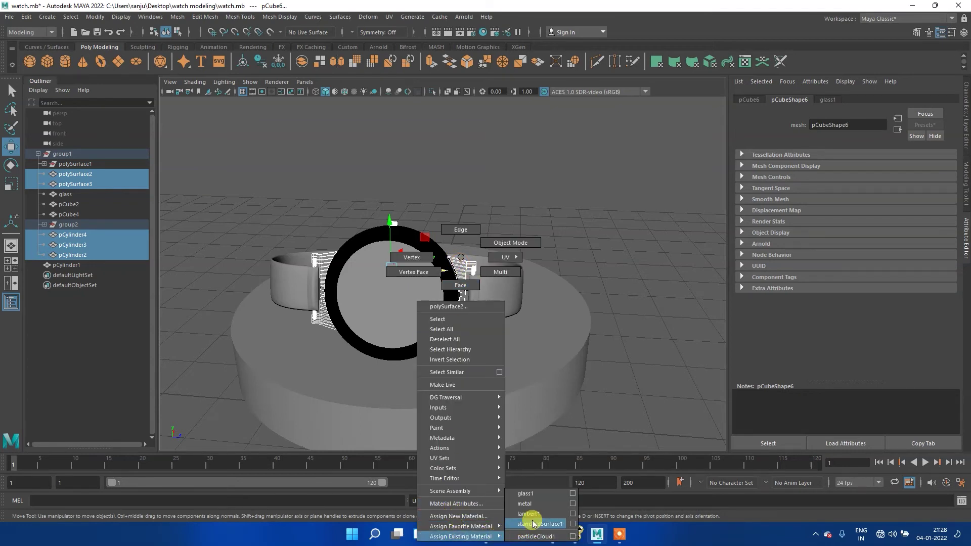
{"action": "left_click", "coordinate": [531, 503]}
{"action": "left_click", "coordinate": [572, 319]}
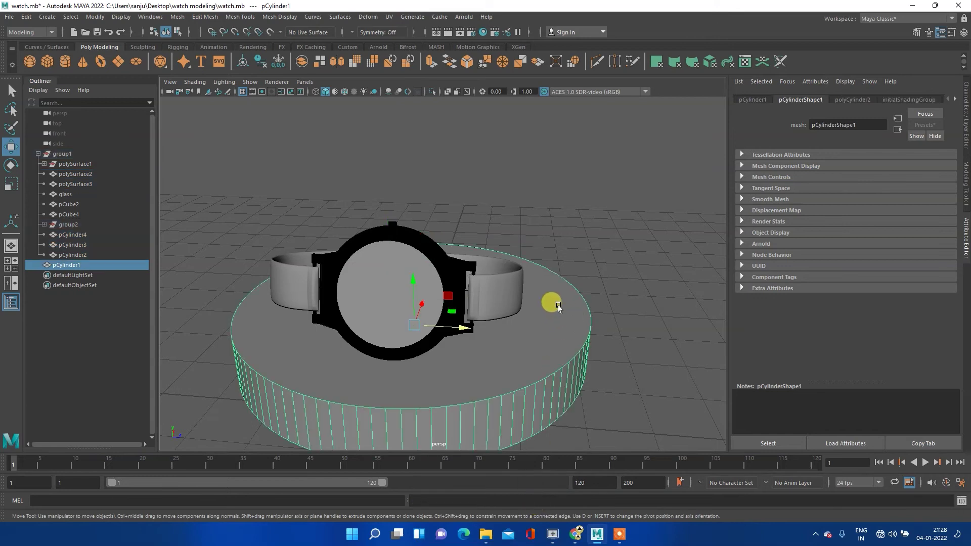
{"action": "left_click", "coordinate": [627, 242]}
{"action": "scroll", "coordinate": [531, 253], "scroll_direction": "down", "scroll_amount": 2}
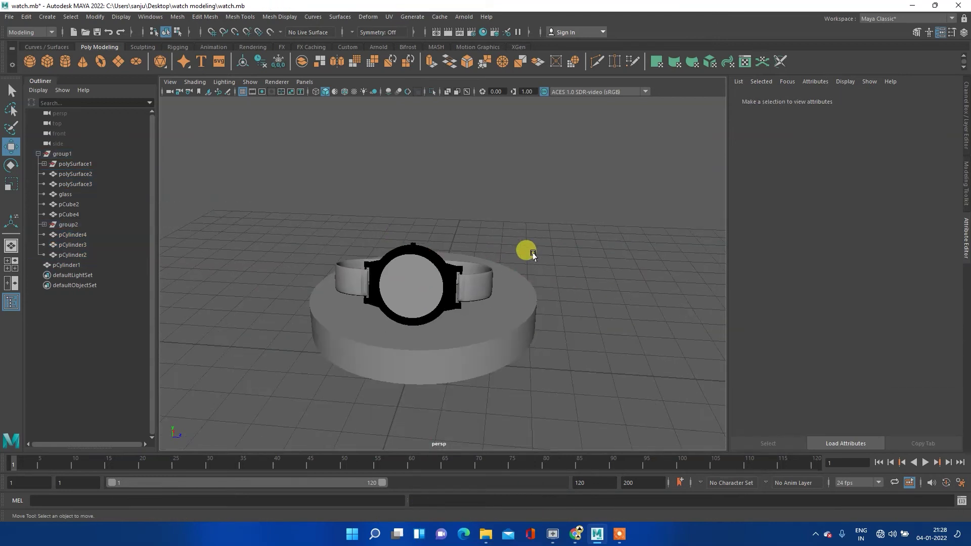
{"action": "scroll", "coordinate": [526, 252], "scroll_direction": "up", "scroll_amount": 1}
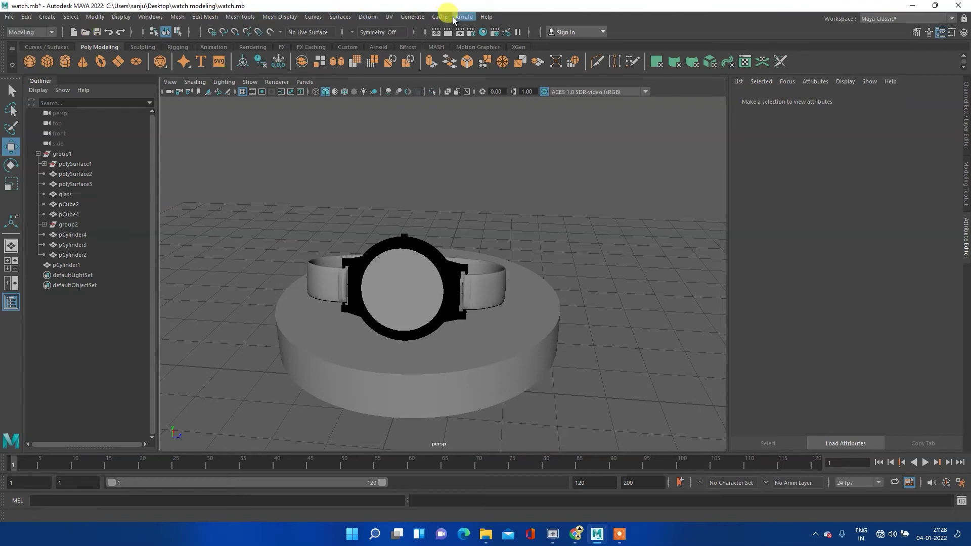
- Add an Arnold Skydome Light, check Render Settings, and render the current frame
{"action": "left_click", "coordinate": [457, 16]}
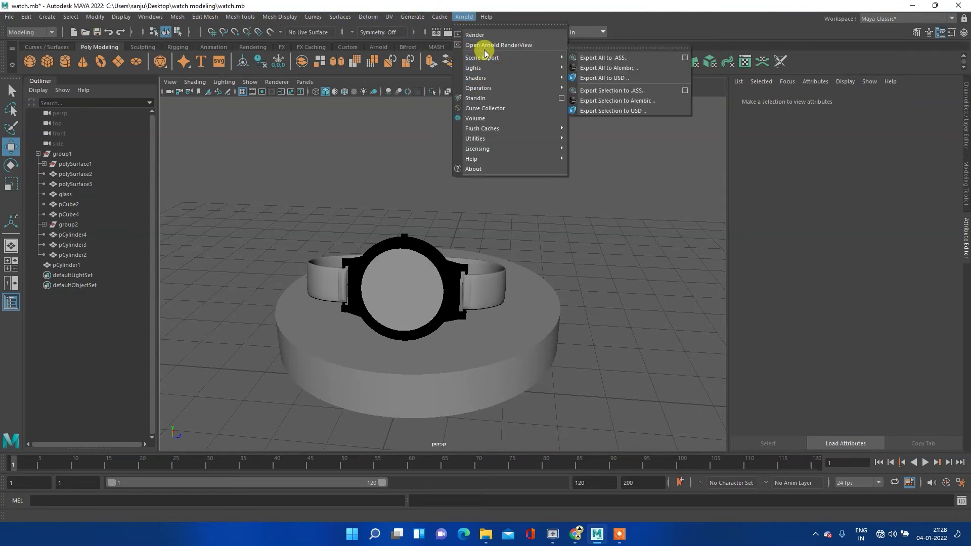
{"action": "mouse_move", "coordinate": [500, 67]}
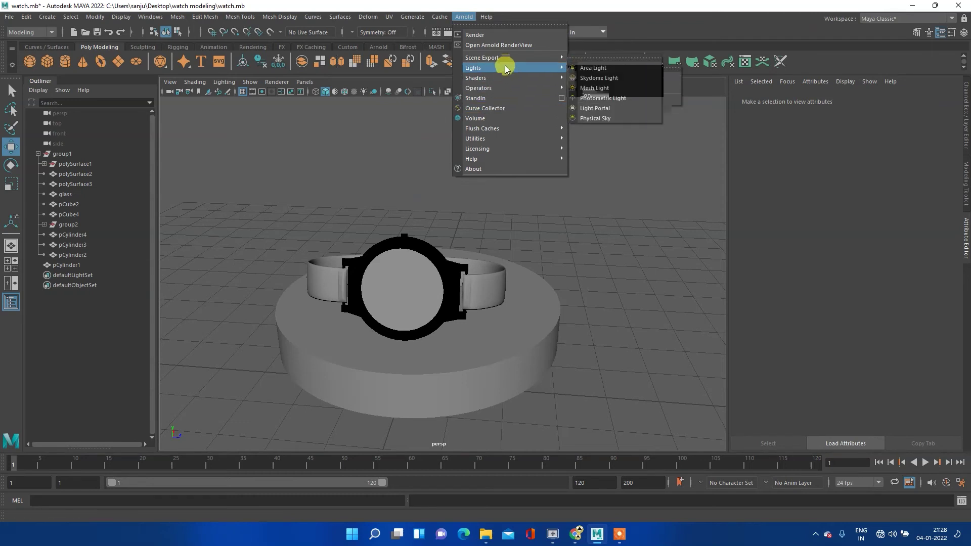
{"action": "left_click", "coordinate": [614, 79]}
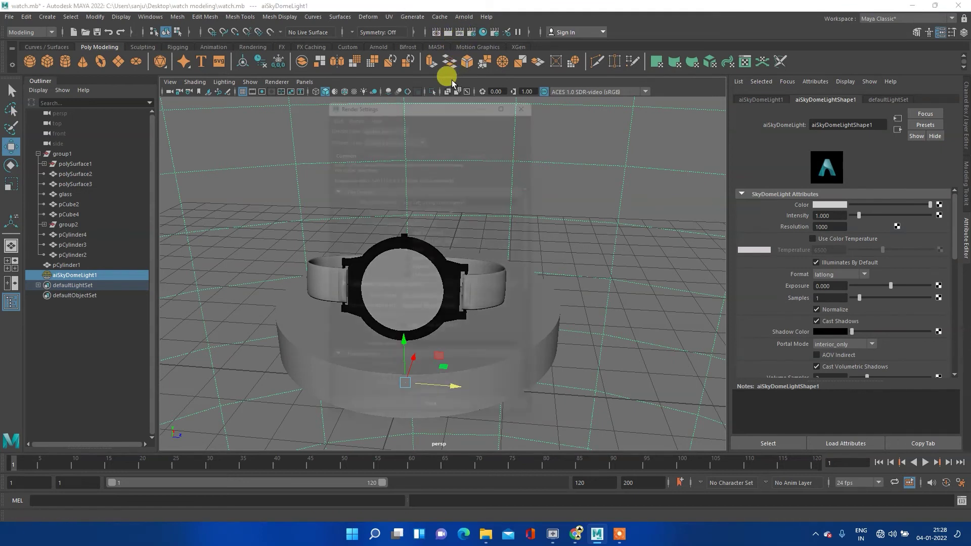
{"action": "scroll", "coordinate": [472, 334], "scroll_direction": "down", "scroll_amount": 3}
{"action": "scroll", "coordinate": [472, 335], "scroll_direction": "down", "scroll_amount": 2}
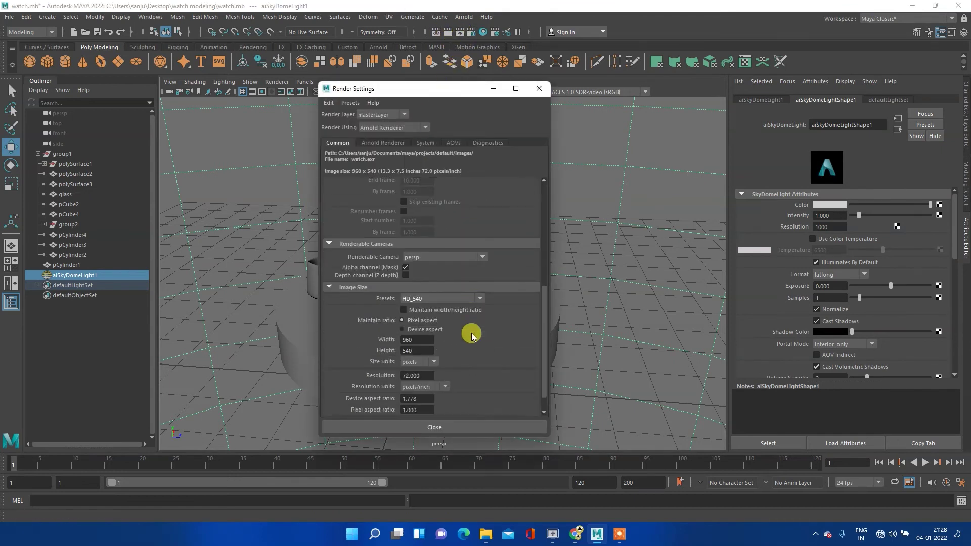
{"action": "scroll", "coordinate": [470, 283], "scroll_direction": "up", "scroll_amount": 4}
{"action": "left_click", "coordinate": [539, 89]}
{"action": "left_click", "coordinate": [445, 32]}
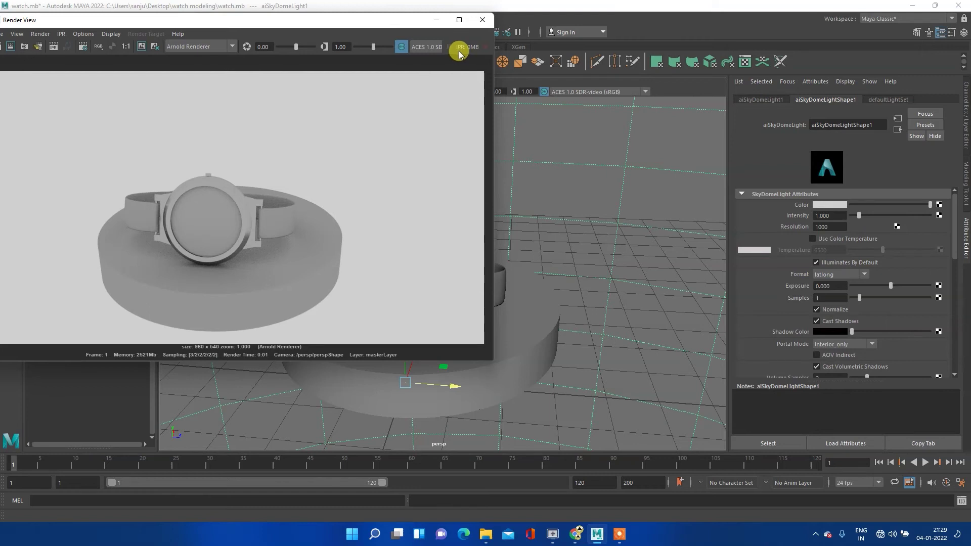
- Close the Render View and reselect the watch glass
{"action": "left_click", "coordinate": [484, 20]}
{"action": "left_click", "coordinate": [387, 301]}
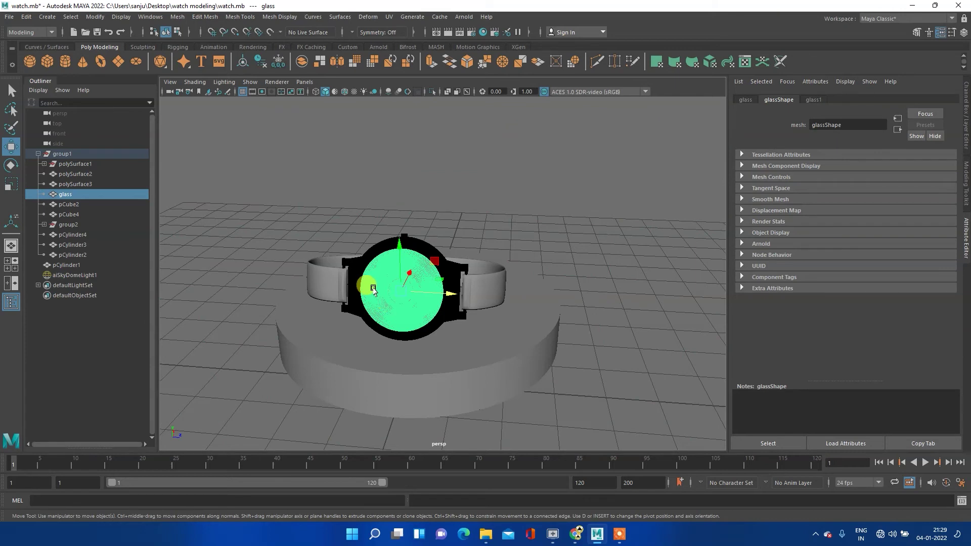
- Open the UV Editor for the watch glass, positioned on the right
{"action": "left_click", "coordinate": [389, 17]}
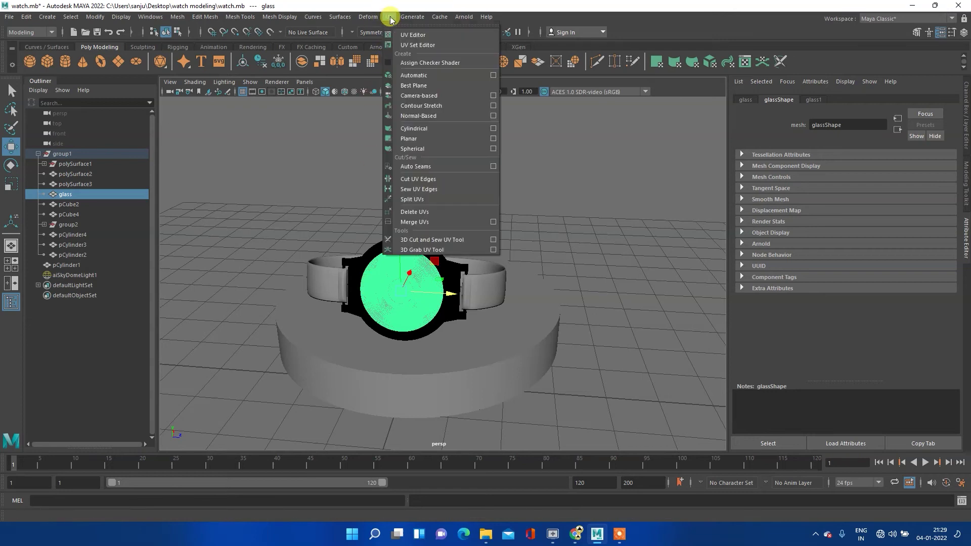
{"action": "left_click", "coordinate": [412, 34]}
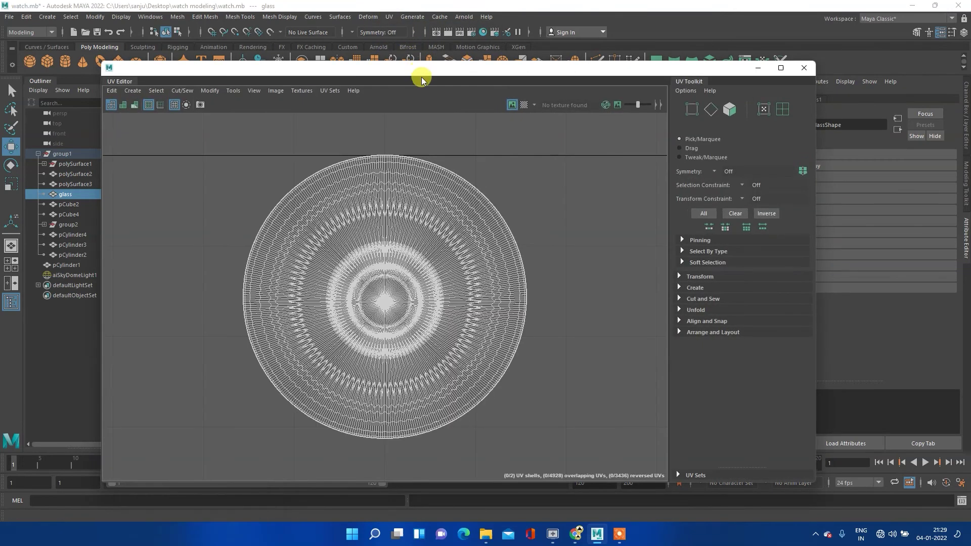
{"action": "left_click_drag", "start_coordinate": [415, 73], "coordinate": [643, 69]}
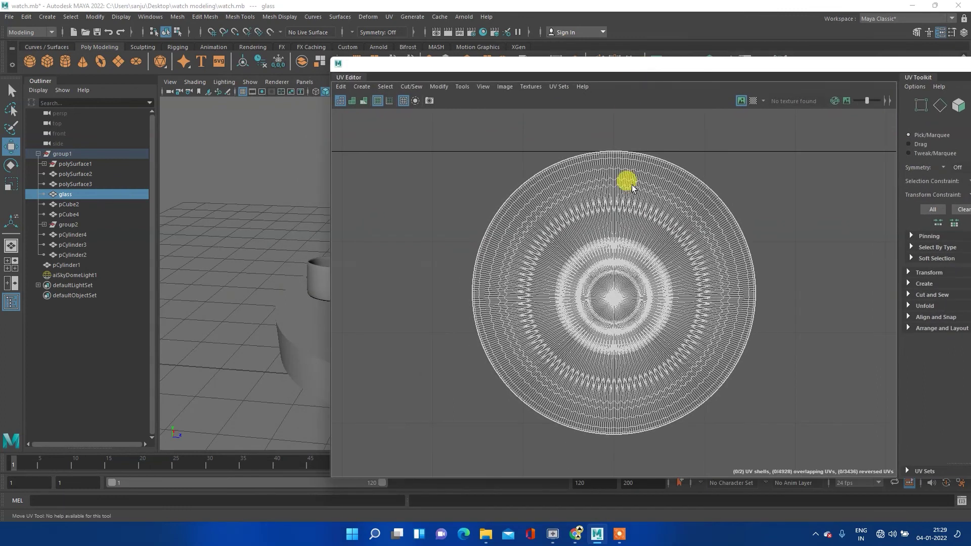
{"action": "scroll", "coordinate": [609, 273], "scroll_direction": "down", "scroll_amount": 4}
{"action": "scroll", "coordinate": [609, 274], "scroll_direction": "down", "scroll_amount": 3}
{"action": "scroll", "coordinate": [608, 272], "scroll_direction": "up", "scroll_amount": 5}
{"action": "scroll", "coordinate": [609, 271], "scroll_direction": "down", "scroll_amount": 1}
{"action": "scroll", "coordinate": [608, 271], "scroll_direction": "up", "scroll_amount": 1}
{"action": "scroll", "coordinate": [608, 270], "scroll_direction": "down", "scroll_amount": 2}
{"action": "scroll", "coordinate": [608, 267], "scroll_direction": "down", "scroll_amount": 2}
{"action": "scroll", "coordinate": [608, 267], "scroll_direction": "up", "scroll_amount": 1}
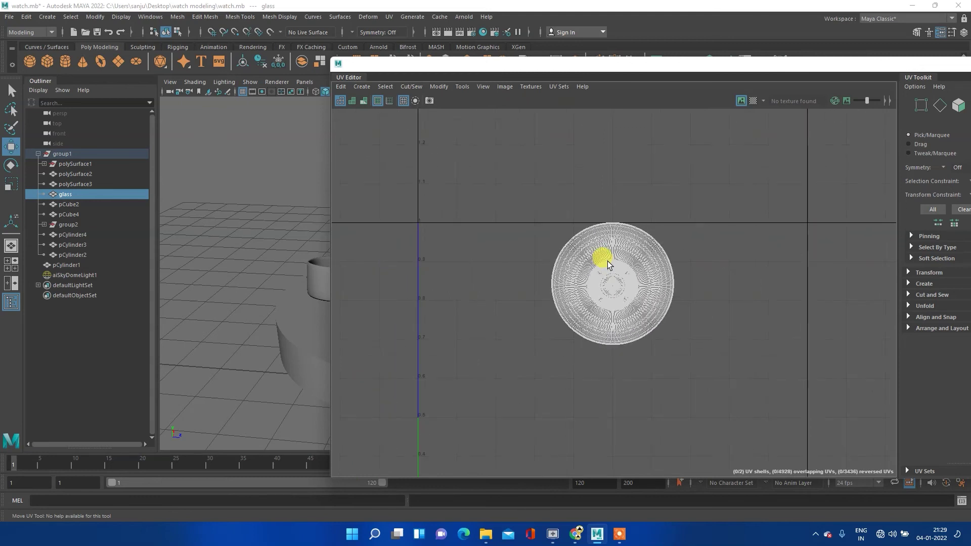
- Select all glass UVs and move the shell down toward the 0–1 tile
{"action": "key", "text": "e"}
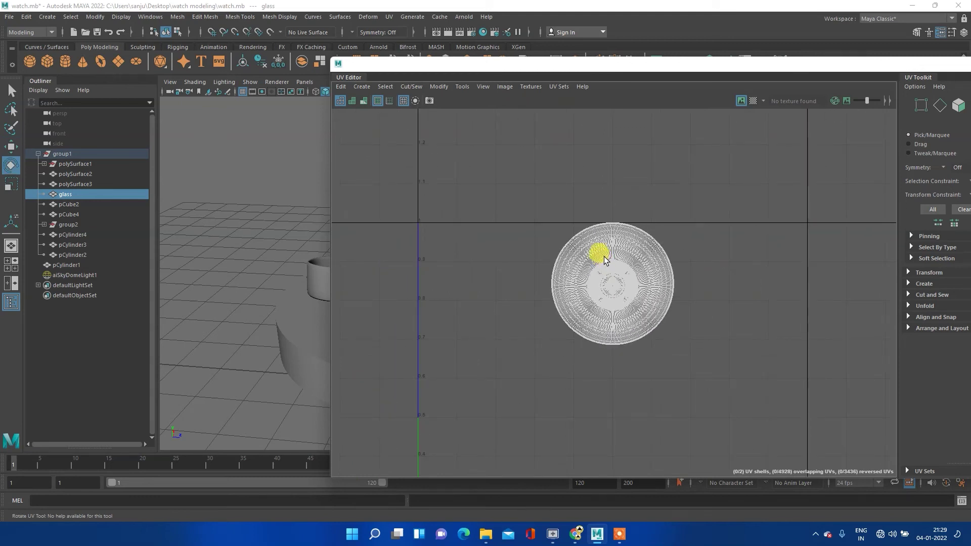
{"action": "right_click_drag", "start_coordinate": [603, 267], "coordinate": [638, 267]}
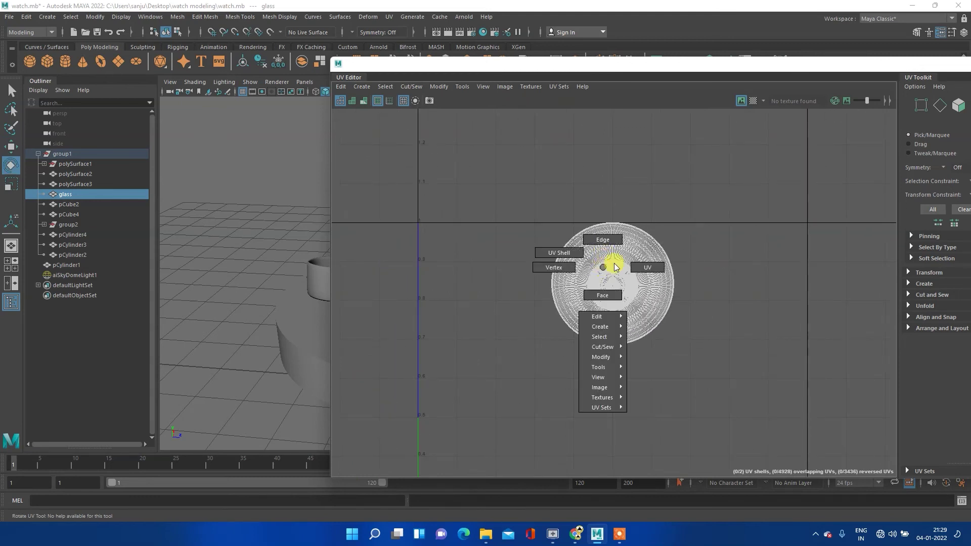
{"action": "left_click_drag", "start_coordinate": [513, 171], "coordinate": [718, 393]}
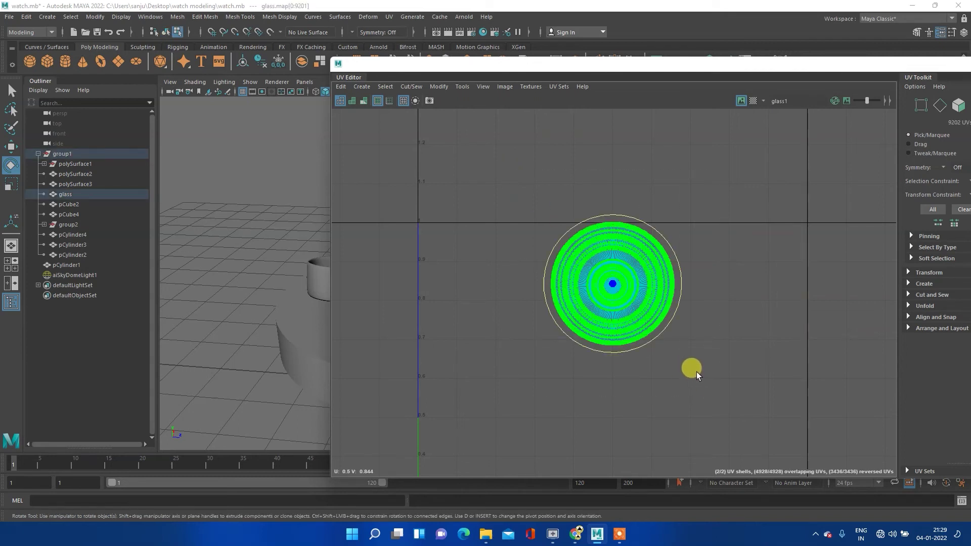
{"action": "key", "text": "w"}
{"action": "left_click_drag", "start_coordinate": [613, 209], "coordinate": [614, 321]}
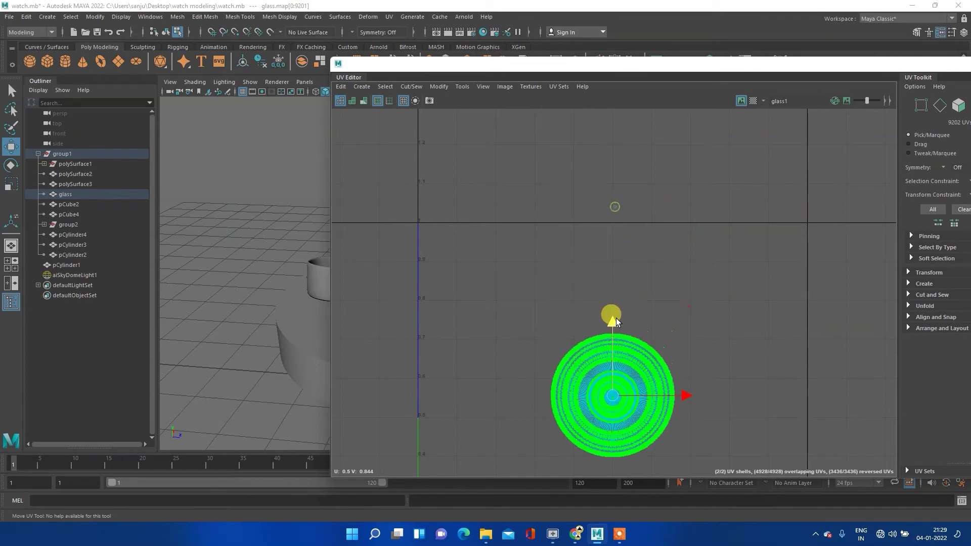
{"action": "scroll", "coordinate": [678, 311], "scroll_direction": "down", "scroll_amount": 2}
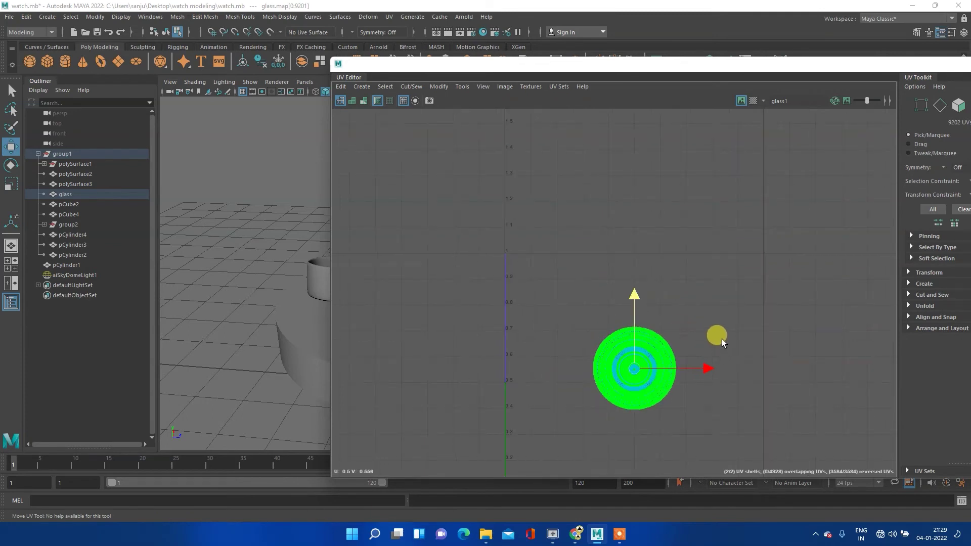
{"action": "middle_click_drag", "start_coordinate": [722, 341], "coordinate": [631, 206], "text": "alt"}
- Unfold the glass UV shell and normalize it to fill the 0–1 tile
{"action": "right_click", "coordinate": [534, 219], "text": "shift"}
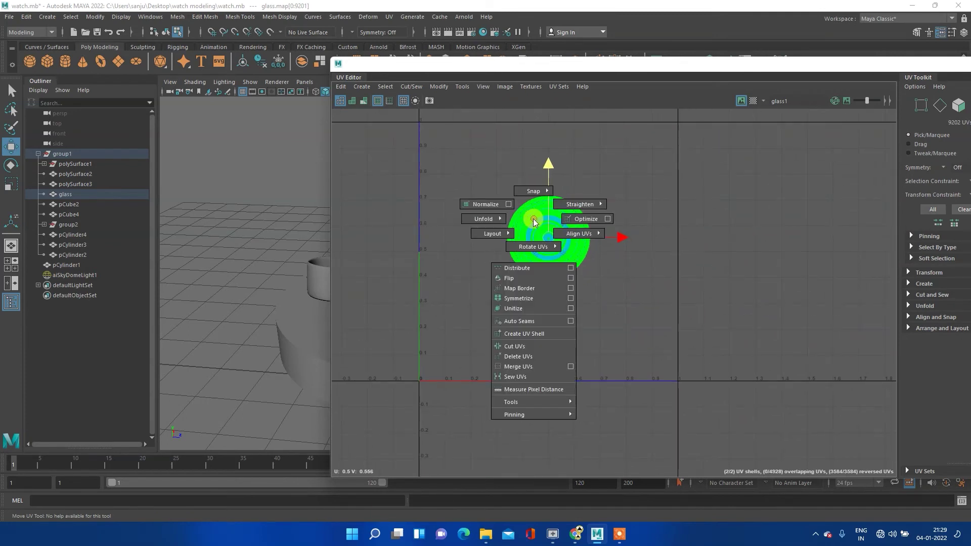
{"action": "right_click_drag", "start_coordinate": [533, 219], "coordinate": [448, 219], "text": "shift"}
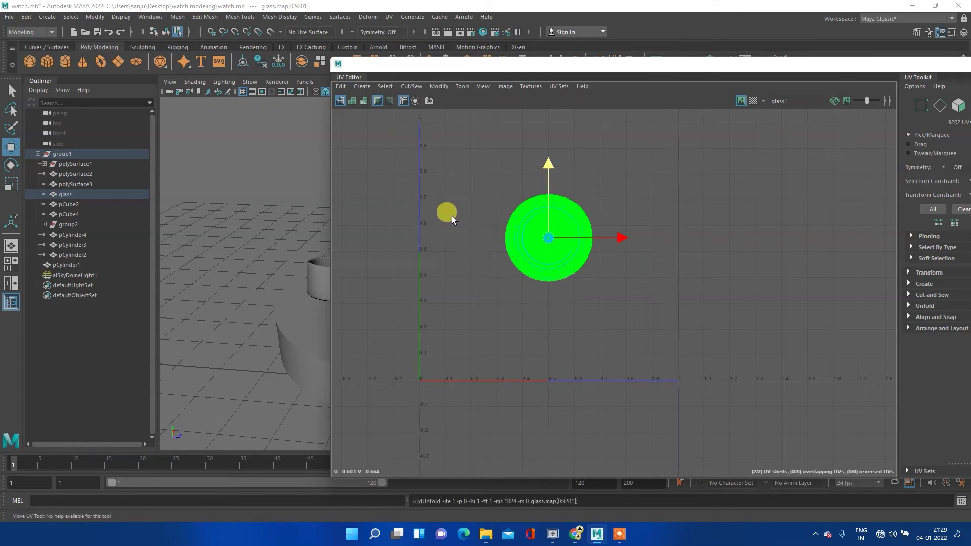
{"action": "right_click_drag", "start_coordinate": [532, 218], "coordinate": [470, 207], "text": "shift"}
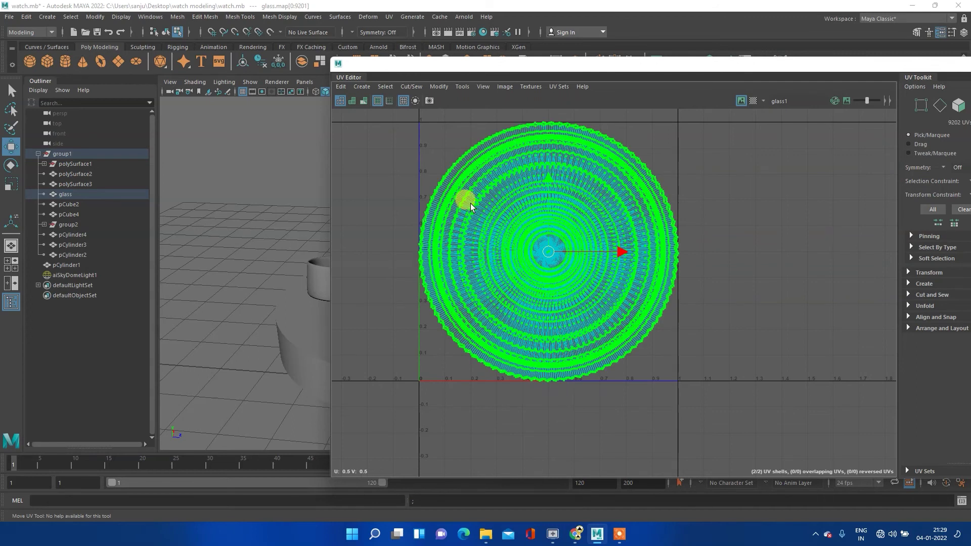
{"action": "scroll", "coordinate": [549, 268], "scroll_direction": "down", "scroll_amount": 1}
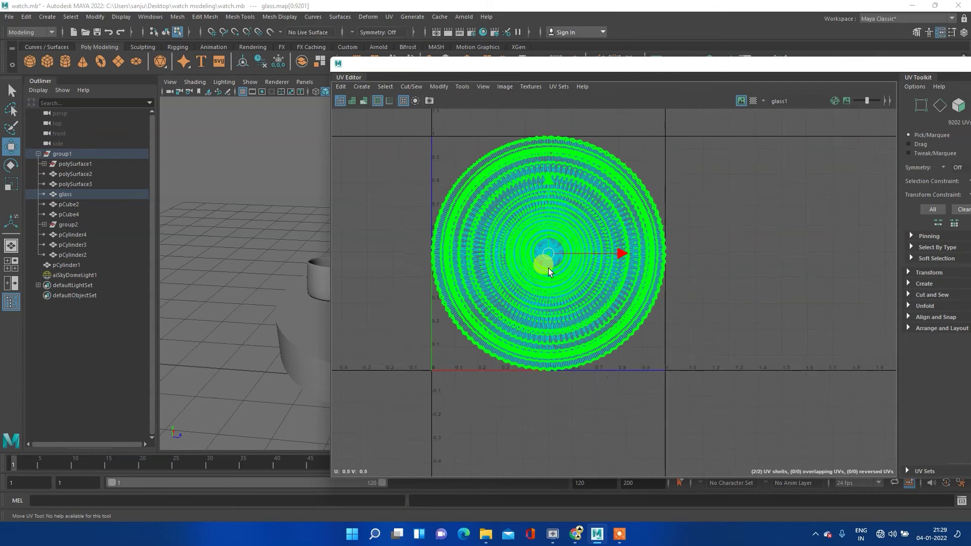
{"action": "scroll", "coordinate": [548, 268], "scroll_direction": "down", "scroll_amount": 1}
{"action": "scroll", "coordinate": [548, 268], "scroll_direction": "up", "scroll_amount": 1}
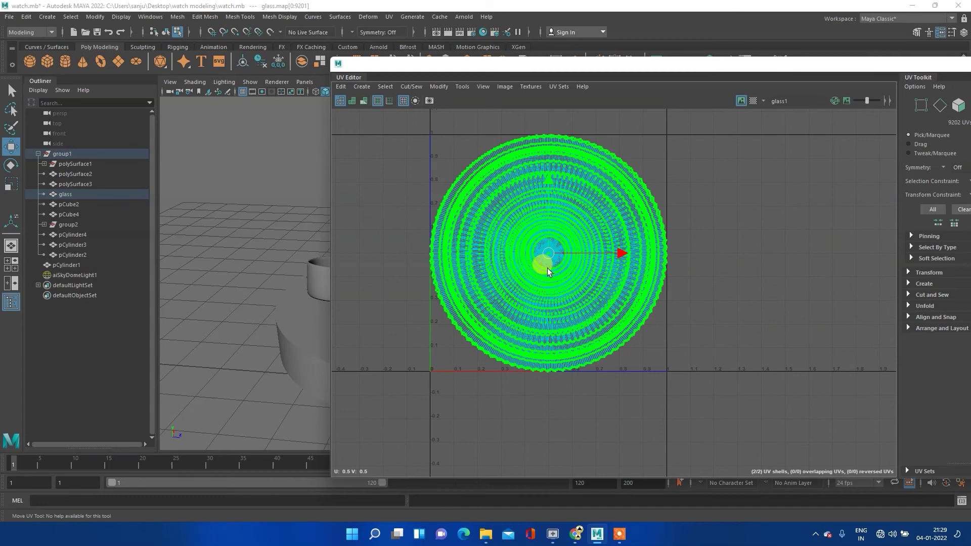
{"action": "key", "text": "e"}
{"action": "key", "text": "r"}
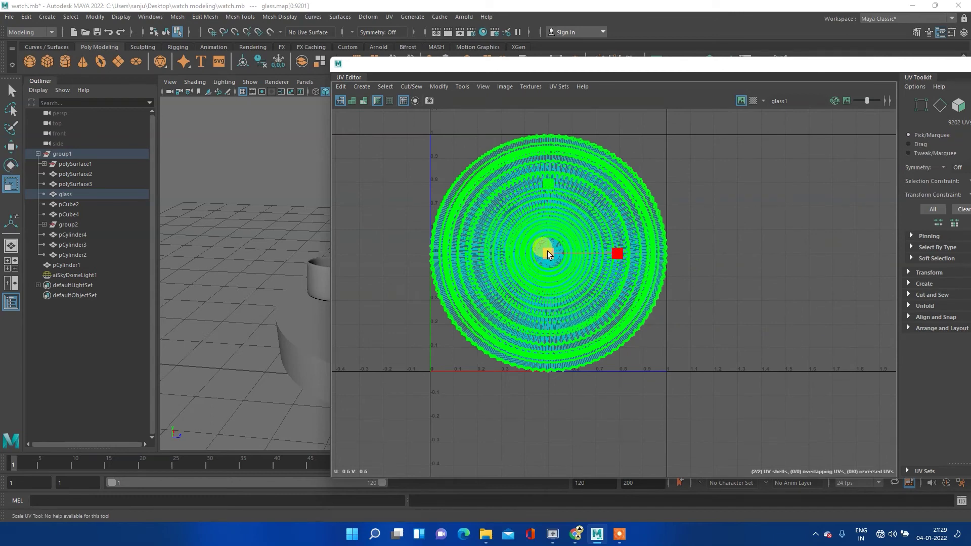
{"action": "scroll", "coordinate": [568, 282], "scroll_direction": "down", "scroll_amount": 2}
{"action": "scroll", "coordinate": [568, 282], "scroll_direction": "up", "scroll_amount": 1}
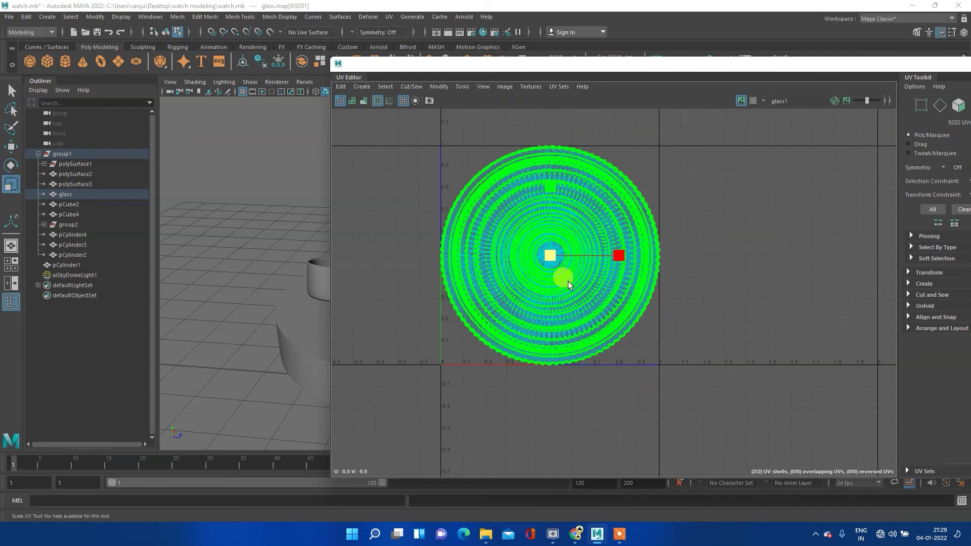
- Export the glass UV snapshot as uv1.iff into Desktop\watch modeling
{"action": "left_click", "coordinate": [429, 101]}
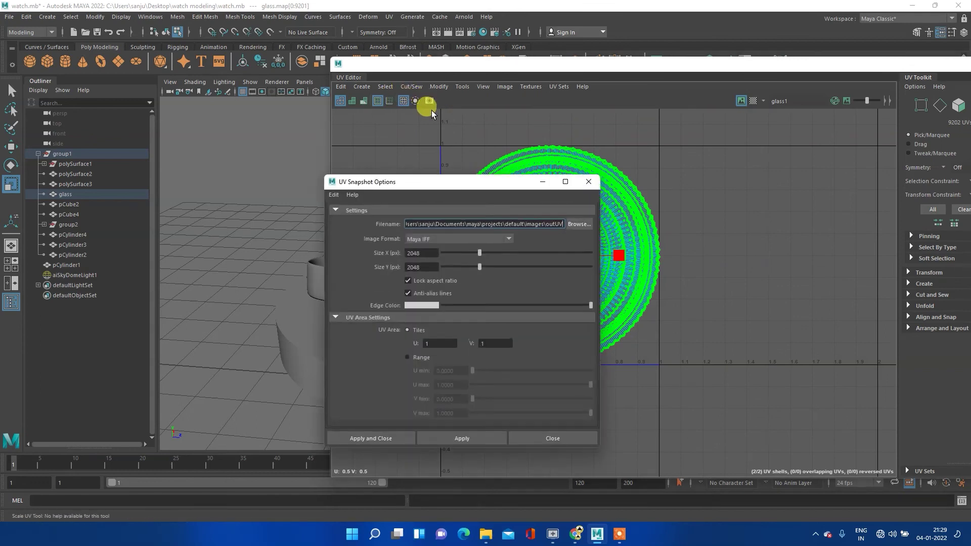
{"action": "left_click_drag", "start_coordinate": [434, 188], "coordinate": [402, 141]}
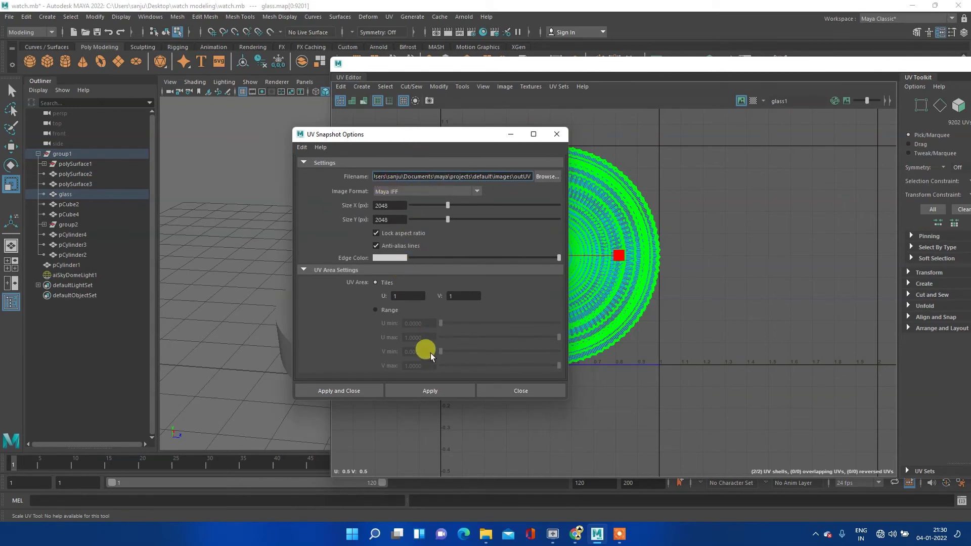
{"action": "left_click", "coordinate": [540, 177]}
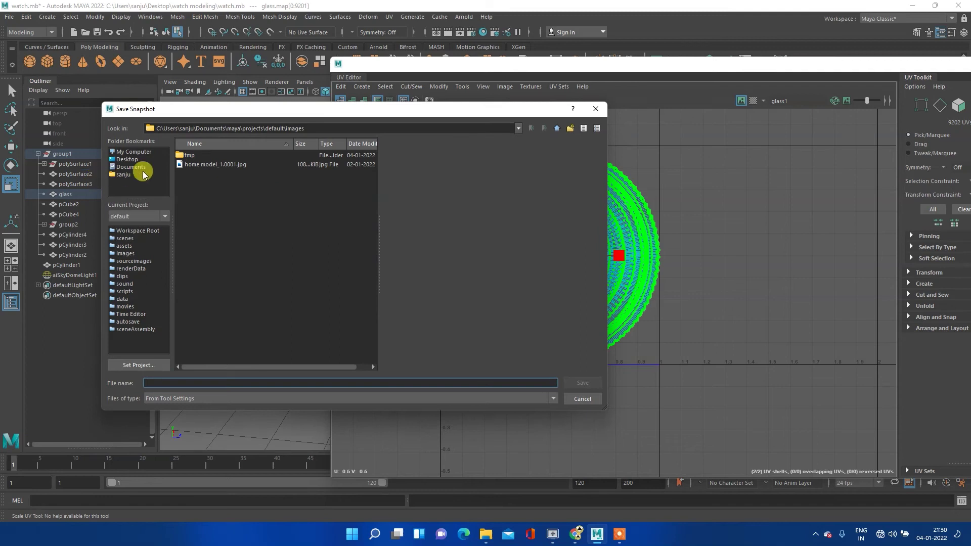
{"action": "left_click", "coordinate": [135, 159]}
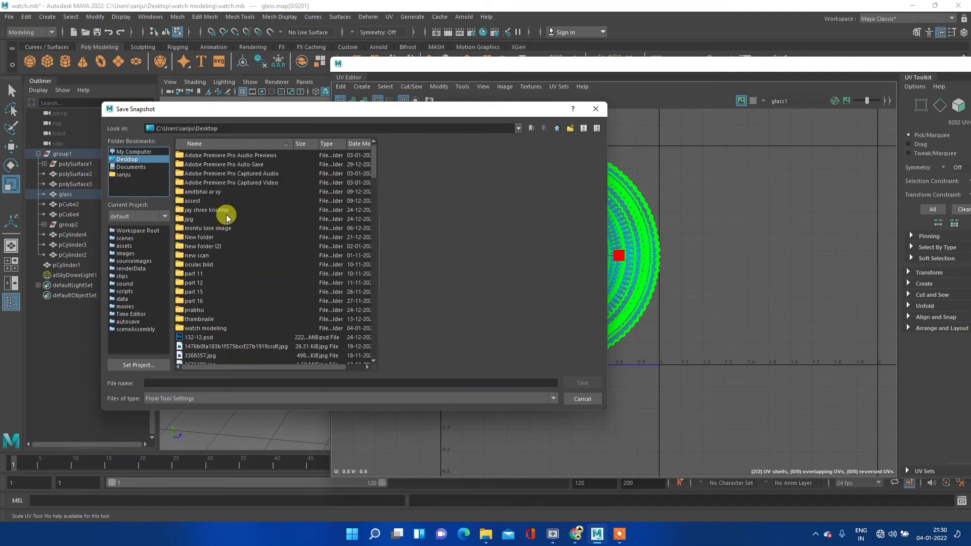
{"action": "double_click", "coordinate": [223, 330]}
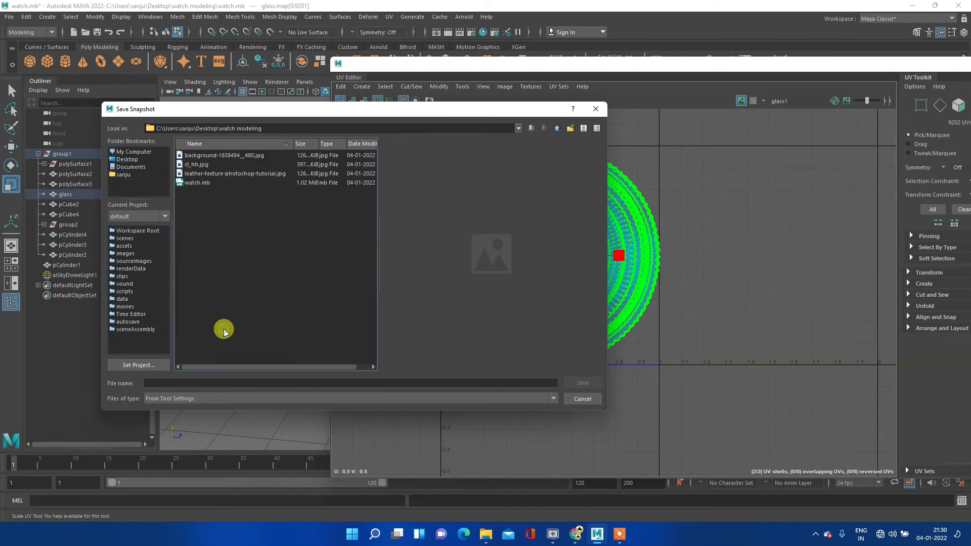
{"action": "left_click", "coordinate": [329, 383]}
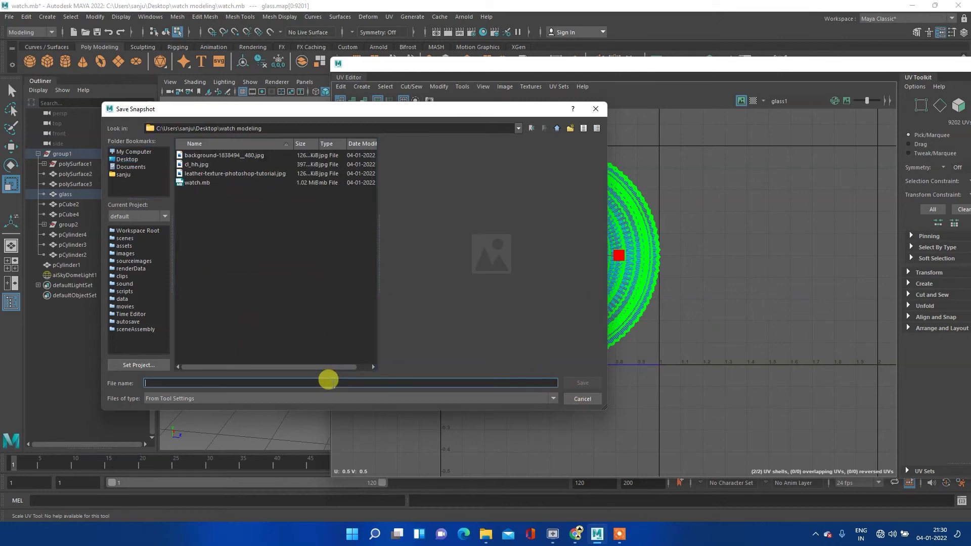
{"action": "type", "text": "uv1"}
{"action": "left_click", "coordinate": [583, 383]}
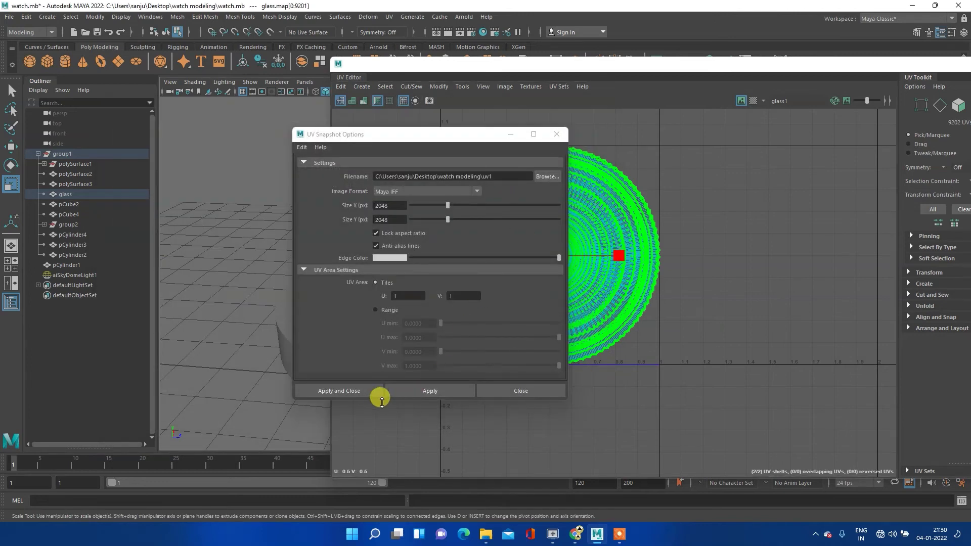
{"action": "left_click", "coordinate": [350, 389]}
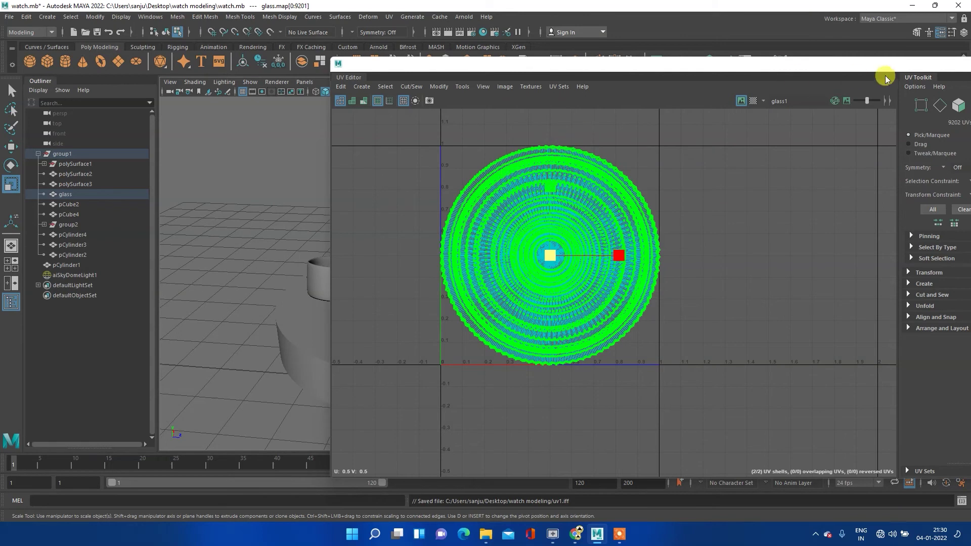
{"action": "mouse_move", "coordinate": [885, 68]}
{"action": "left_mouse_down"}
{"action": "mouse_move", "coordinate": [774, 154]}
{"action": "mouse_move", "coordinate": [672, 286]}
{"action": "mouse_move", "coordinate": [723, 220]}
{"action": "mouse_move", "coordinate": [737, 269]}
{"action": "mouse_move", "coordinate": [713, 275]}
{"action": "mouse_move", "coordinate": [724, 133]}
{"action": "mouse_move", "coordinate": [753, 146]}
{"action": "left_mouse_up"}
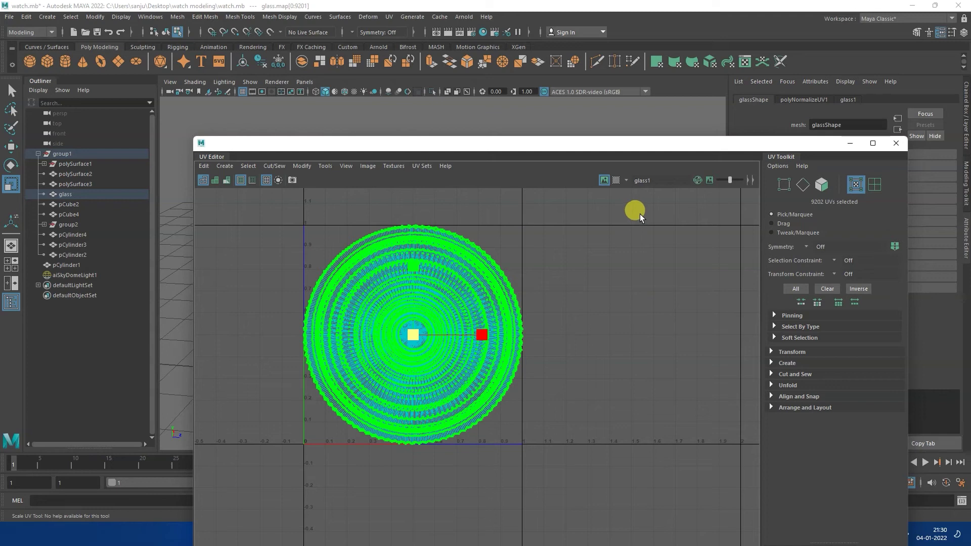
- Launch Adobe Photoshop from the Windows search
{"action": "key", "text": "super"}
{"action": "type", "text": "photo"}
{"action": "key", "text": "Return"}
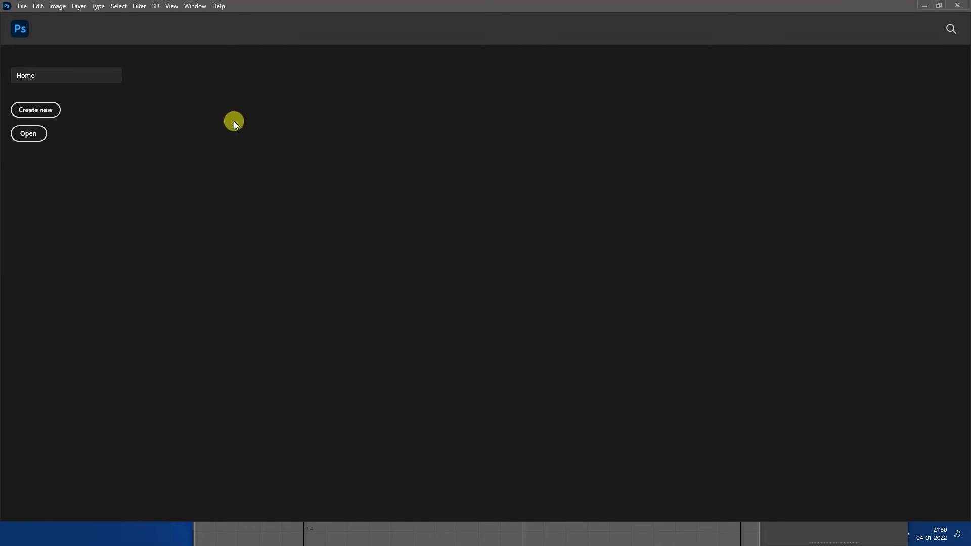
- Open uv1.iff from Desktop\watch modeling in Photoshop
{"action": "left_click", "coordinate": [29, 134]}
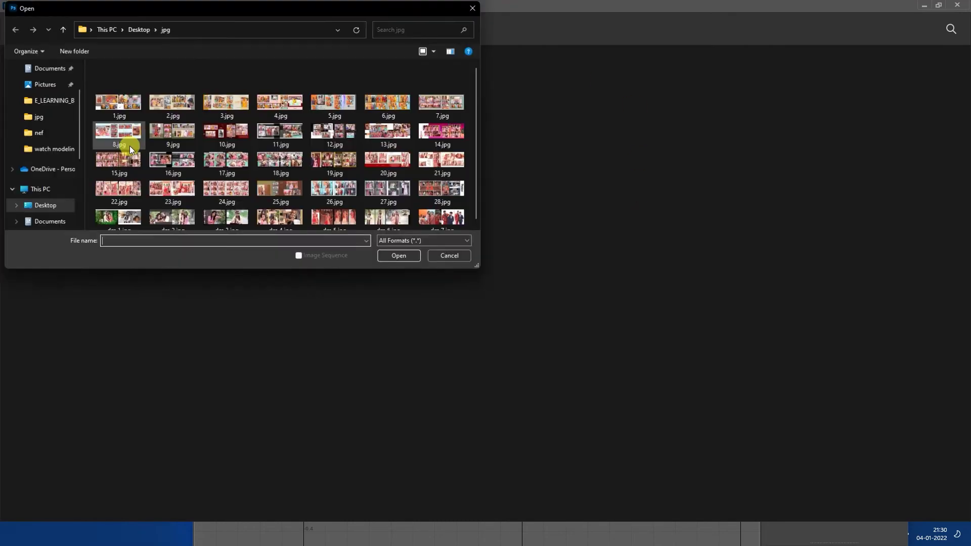
{"action": "scroll", "coordinate": [55, 101], "scroll_direction": "up", "scroll_amount": 2}
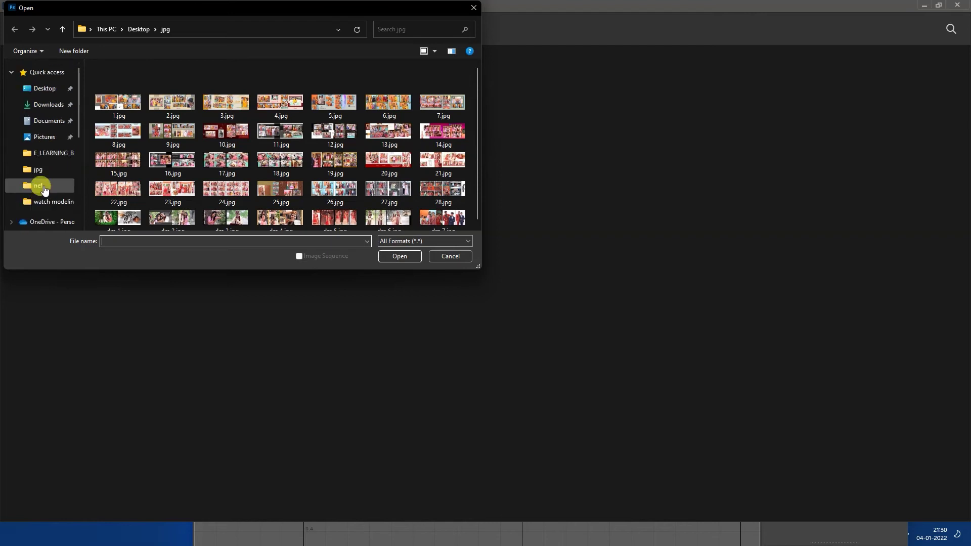
{"action": "left_click", "coordinate": [46, 90]}
{"action": "left_click", "coordinate": [44, 90]}
{"action": "scroll", "coordinate": [321, 210], "scroll_direction": "down", "scroll_amount": 3}
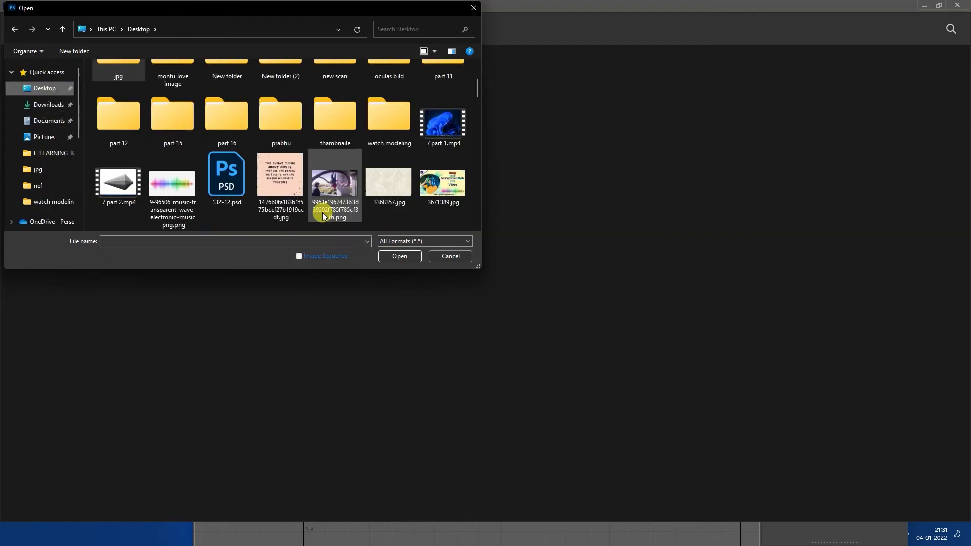
{"action": "double_click", "coordinate": [378, 117]}
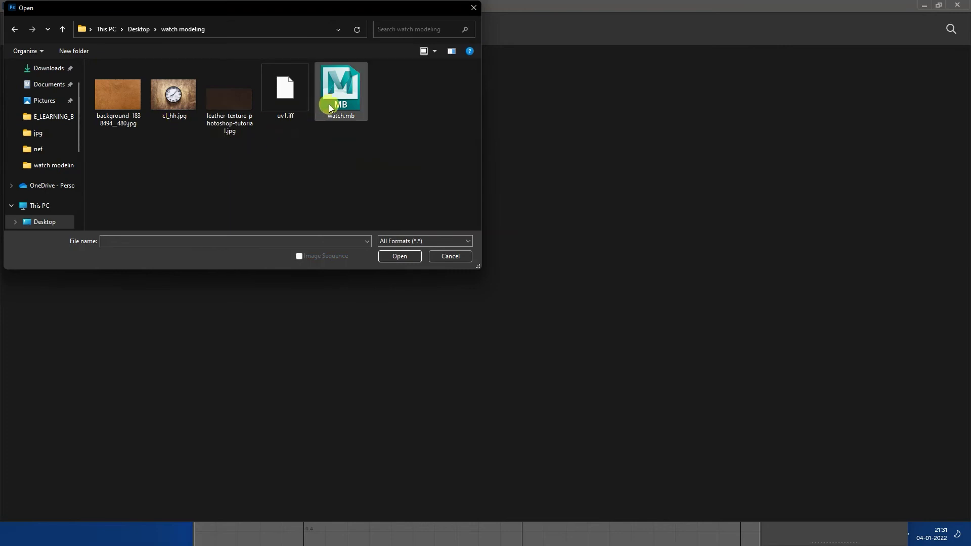
{"action": "left_click", "coordinate": [295, 99]}
{"action": "left_click", "coordinate": [411, 257]}
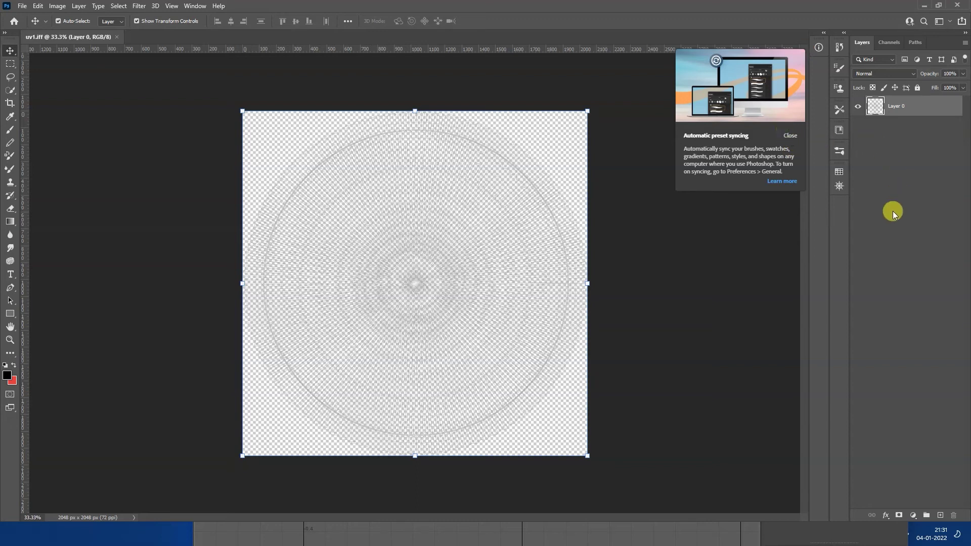
- Add a white ffffff Solid Color fill layer and move it below Layer 0
{"action": "left_click", "coordinate": [788, 135]}
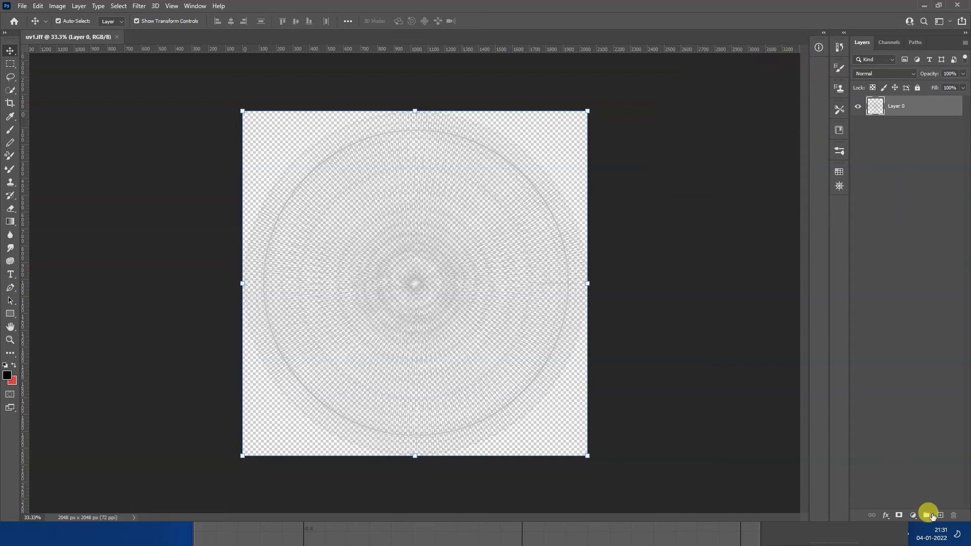
{"action": "left_click", "coordinate": [913, 516]}
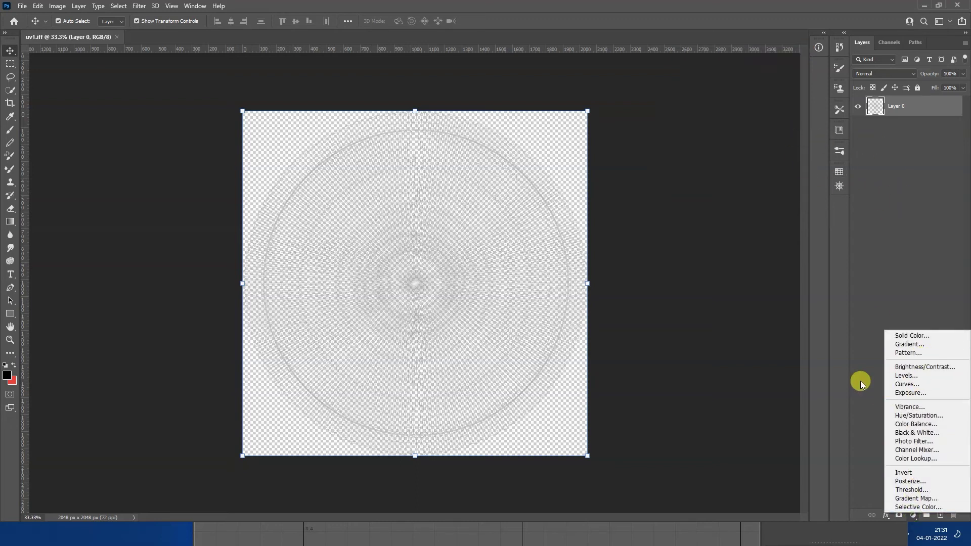
{"action": "left_click", "coordinate": [859, 381]}
{"action": "left_click", "coordinate": [914, 515]}
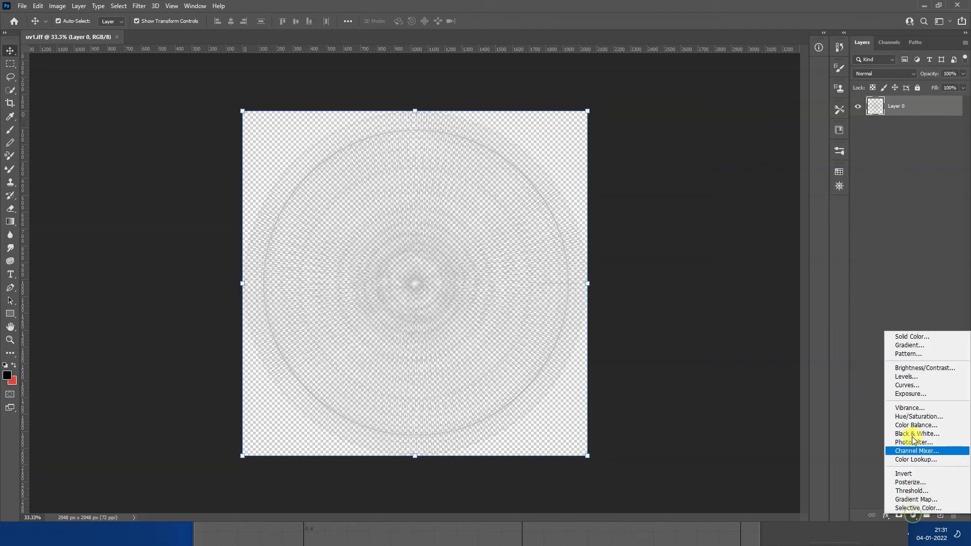
{"action": "left_click", "coordinate": [913, 334]}
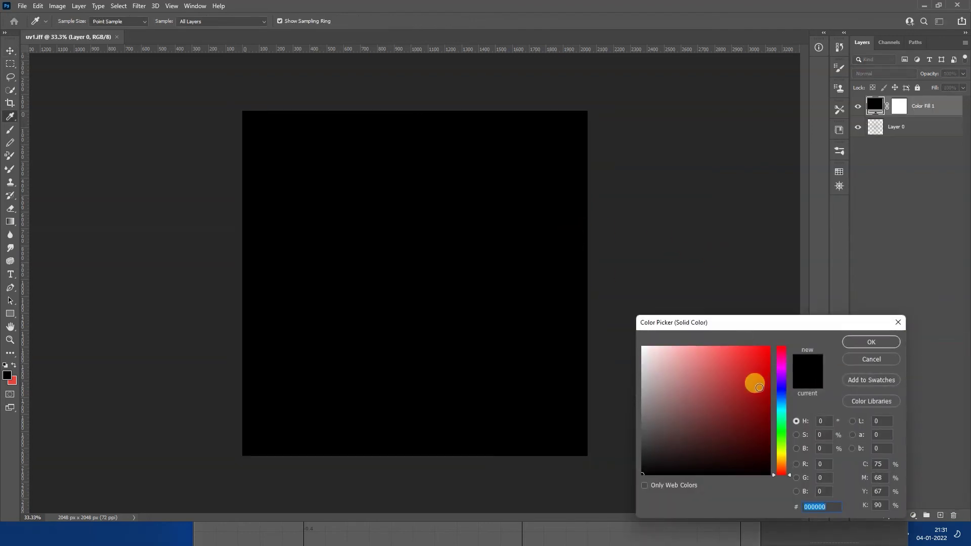
{"action": "left_click_drag", "start_coordinate": [709, 386], "coordinate": [579, 297]}
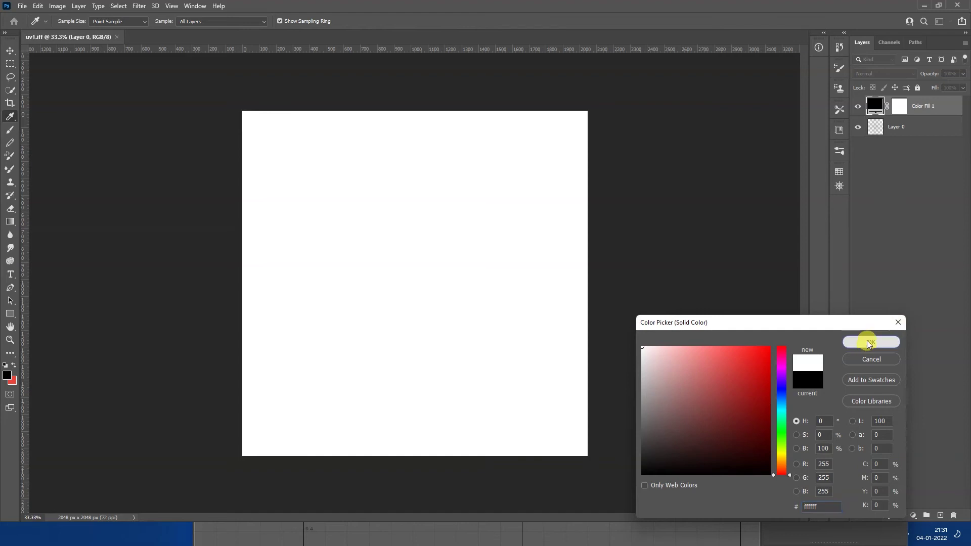
{"action": "left_click", "coordinate": [870, 343]}
{"action": "left_click_drag", "start_coordinate": [921, 107], "coordinate": [929, 193]}
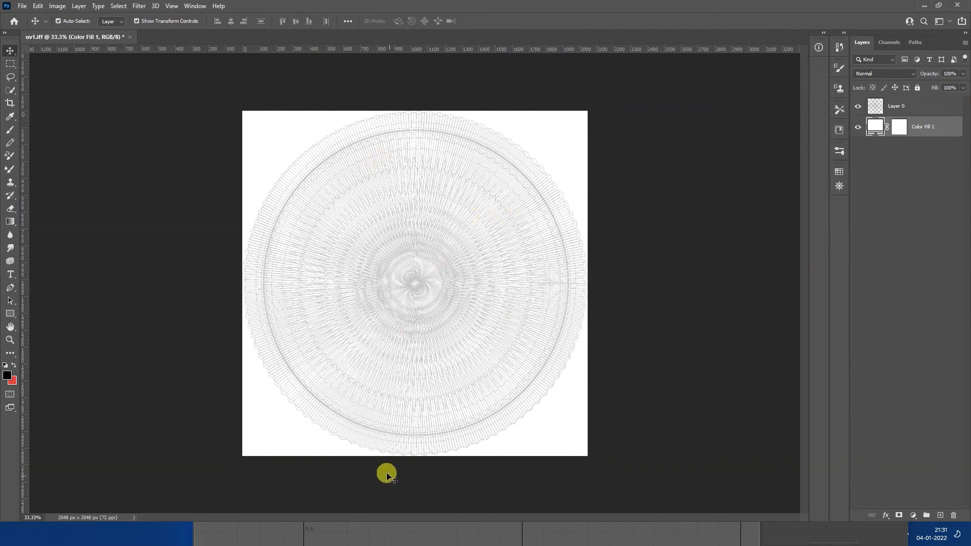
{"action": "key", "text": "super+e"}
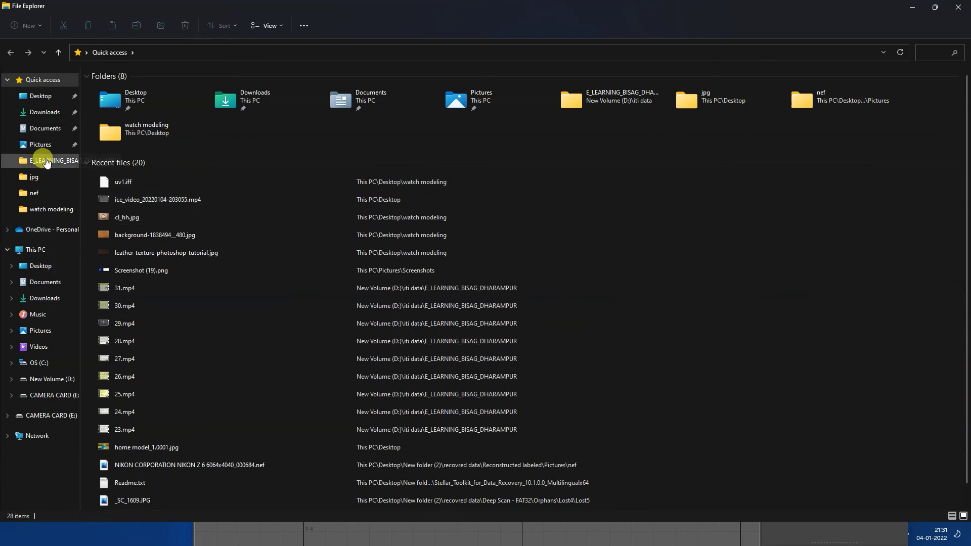
- Select cl_hh.jpg in Desktop\watch modeling and restore down the Explorer window
{"action": "left_click", "coordinate": [50, 101]}
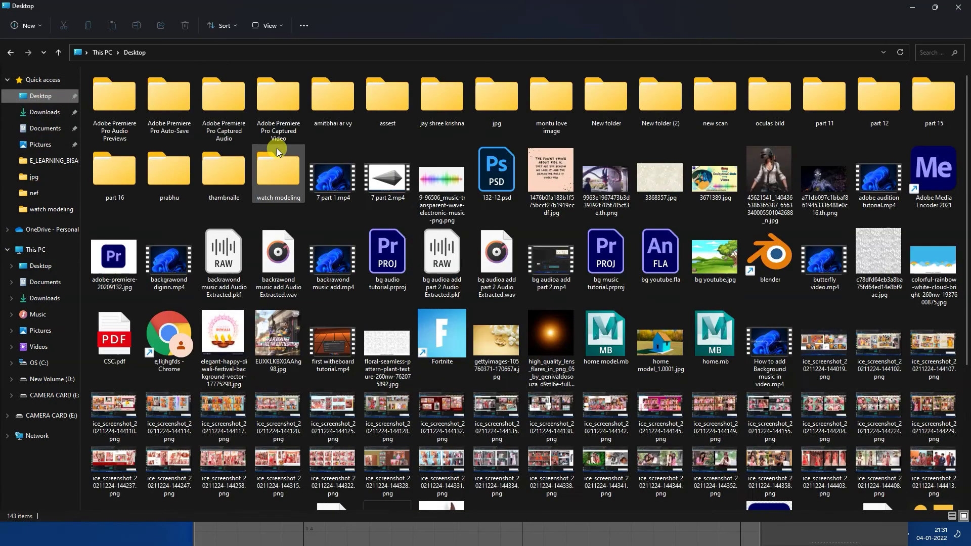
{"action": "double_click", "coordinate": [302, 191]}
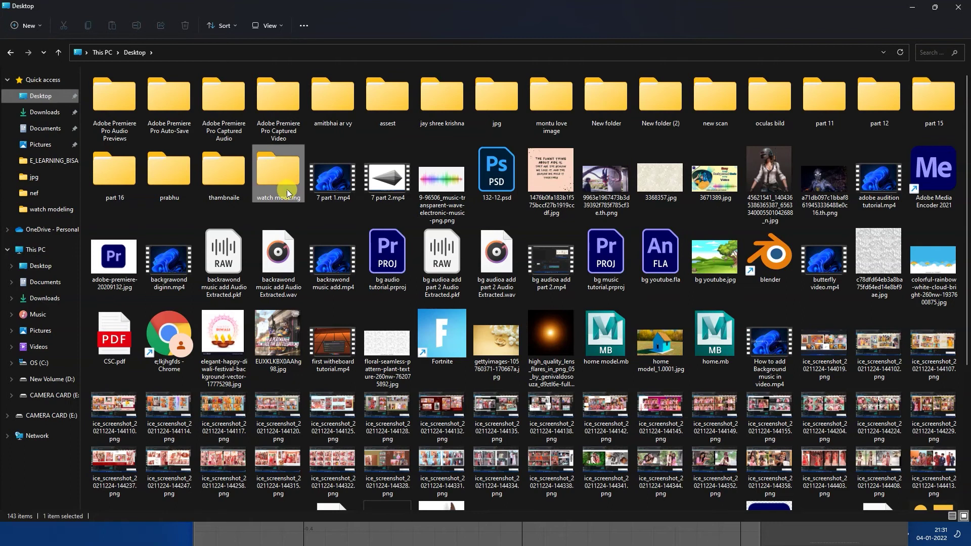
{"action": "left_click", "coordinate": [185, 111]}
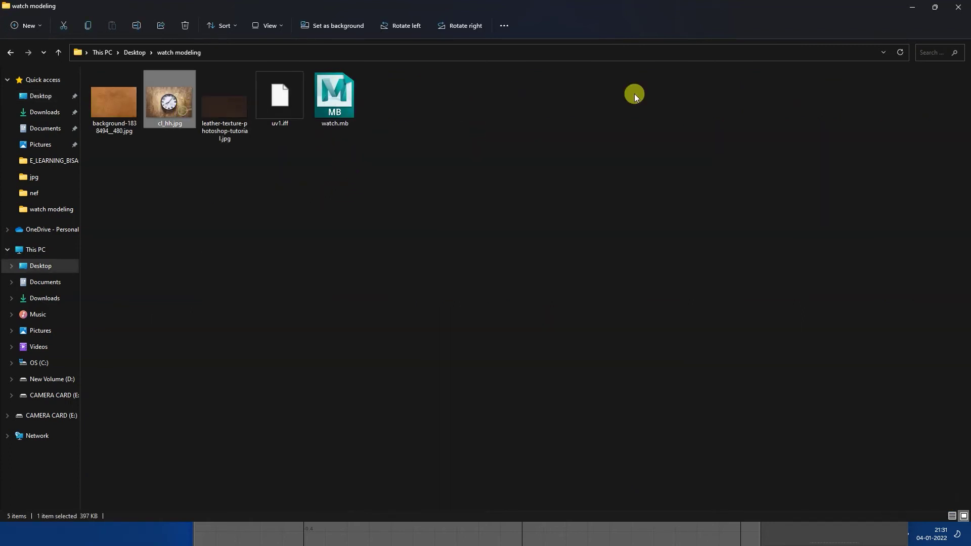
{"action": "left_click", "coordinate": [936, 8]}
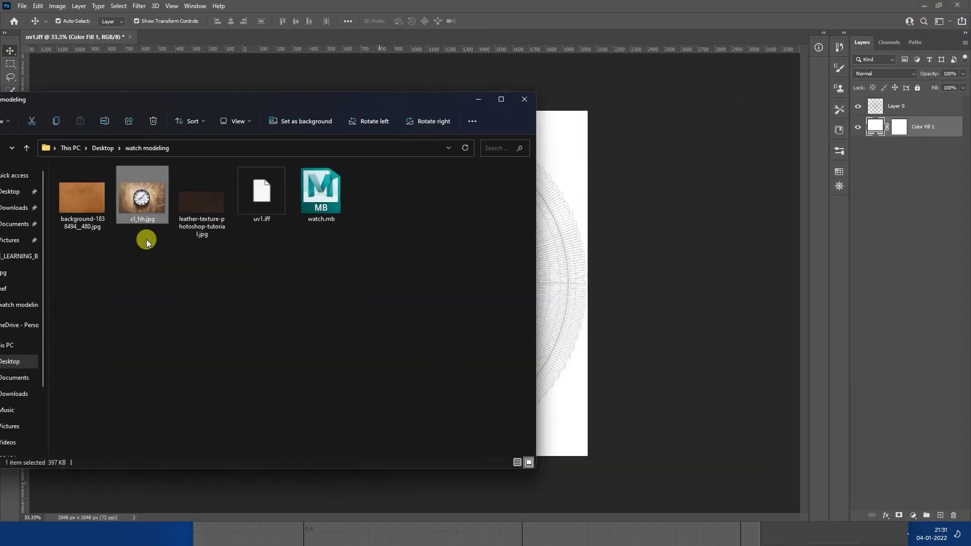
- Place cl_hh.jpg on the canvas, enlarge it and centre it over the UV circle
{"action": "mouse_move", "coordinate": [130, 204]}
{"action": "left_mouse_down"}
{"action": "mouse_move", "coordinate": [515, 287]}
{"action": "mouse_move", "coordinate": [660, 285]}
{"action": "left_mouse_up"}
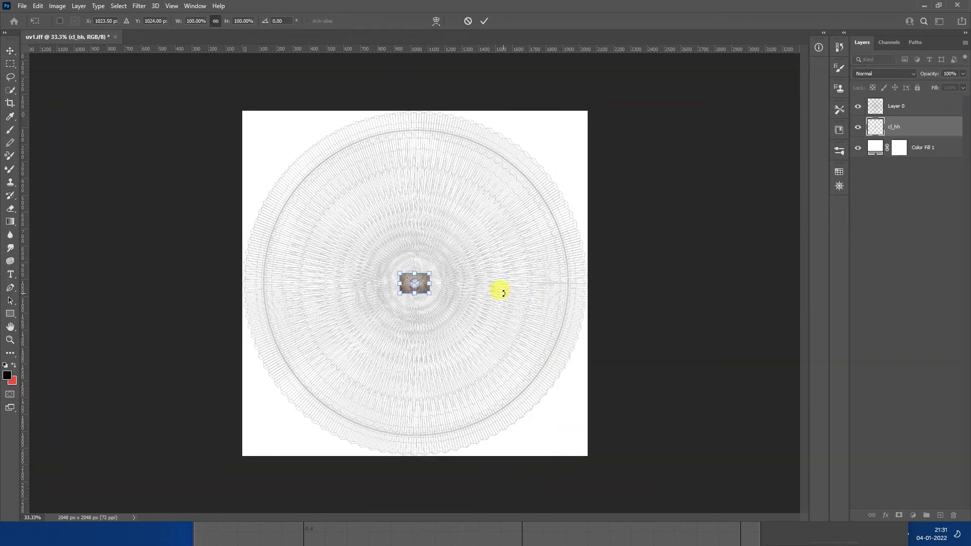
{"action": "left_click_drag", "start_coordinate": [433, 295], "coordinate": [663, 448]}
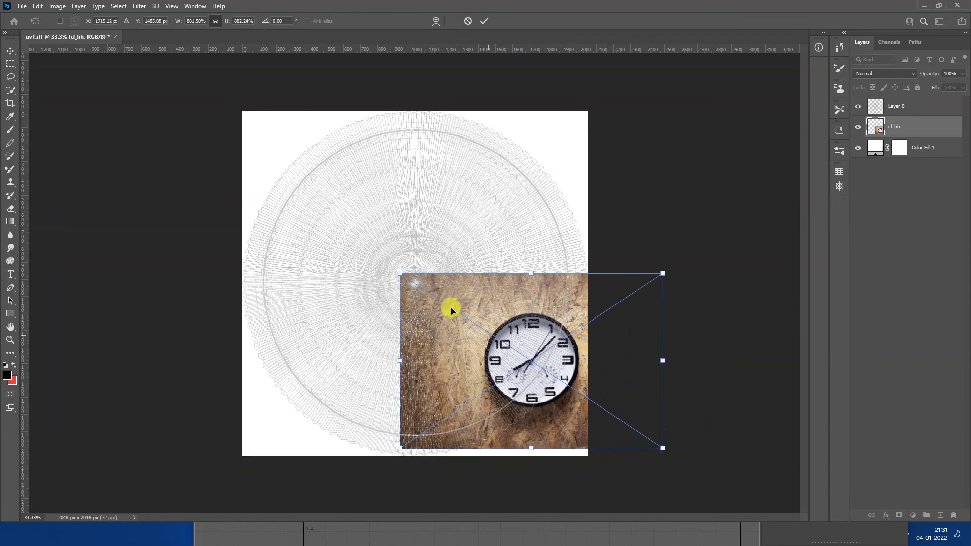
{"action": "left_click_drag", "start_coordinate": [399, 273], "coordinate": [31, 52]}
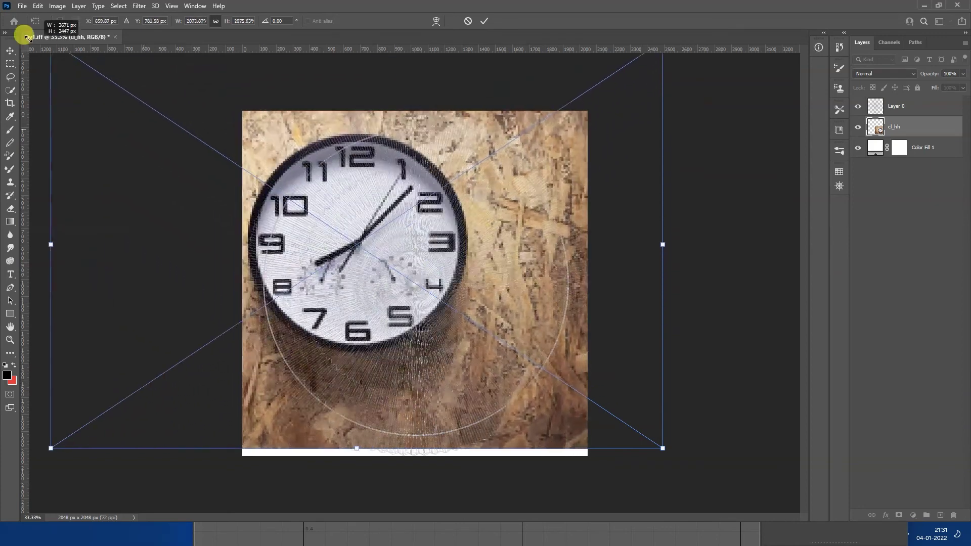
{"action": "mouse_move", "coordinate": [663, 448]}
{"action": "left_mouse_down"}
{"action": "mouse_move", "coordinate": [860, 533]}
{"action": "mouse_move", "coordinate": [846, 529]}
{"action": "left_mouse_up"}
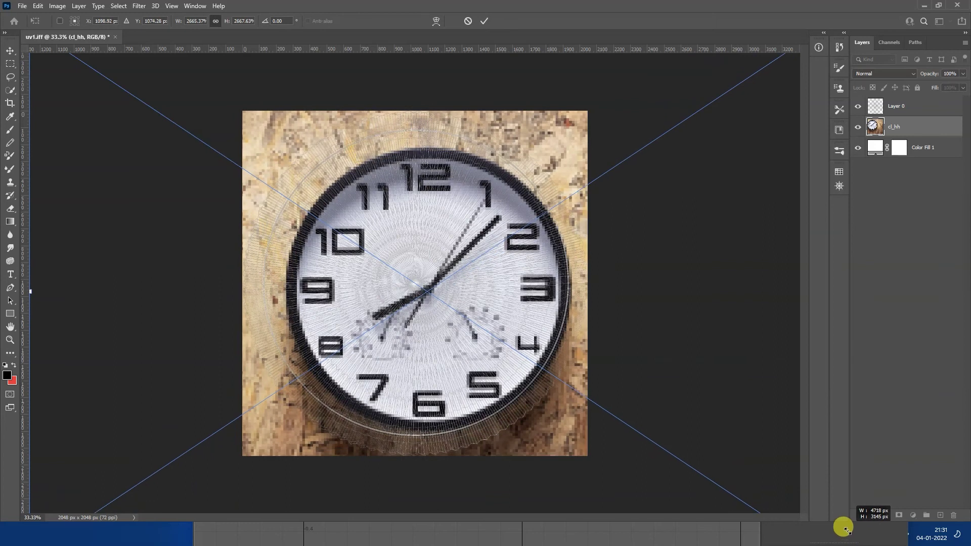
{"action": "left_click_drag", "start_coordinate": [464, 391], "coordinate": [447, 366]}
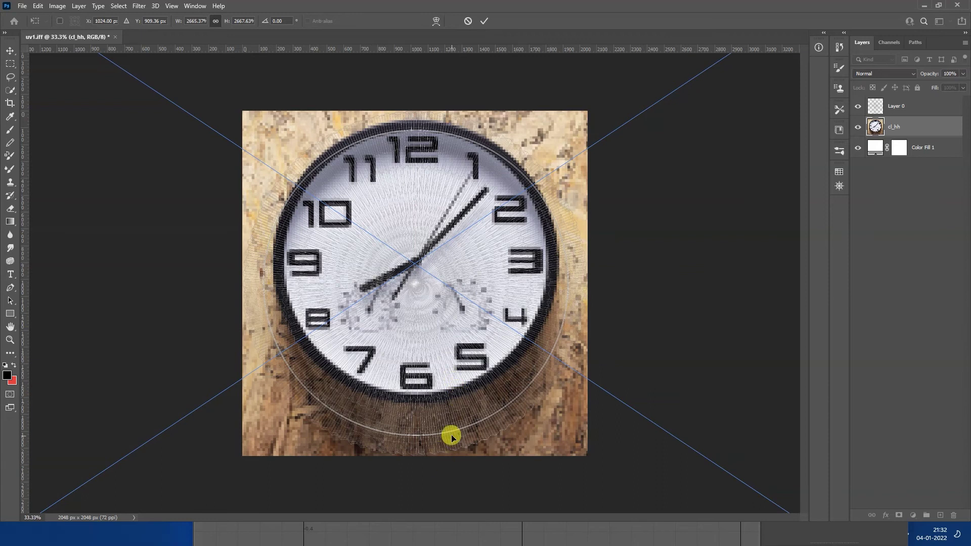
- Keep scaling the clock image up to about 5894 × 3929 px
{"action": "key", "text": "ctrl+minus"}
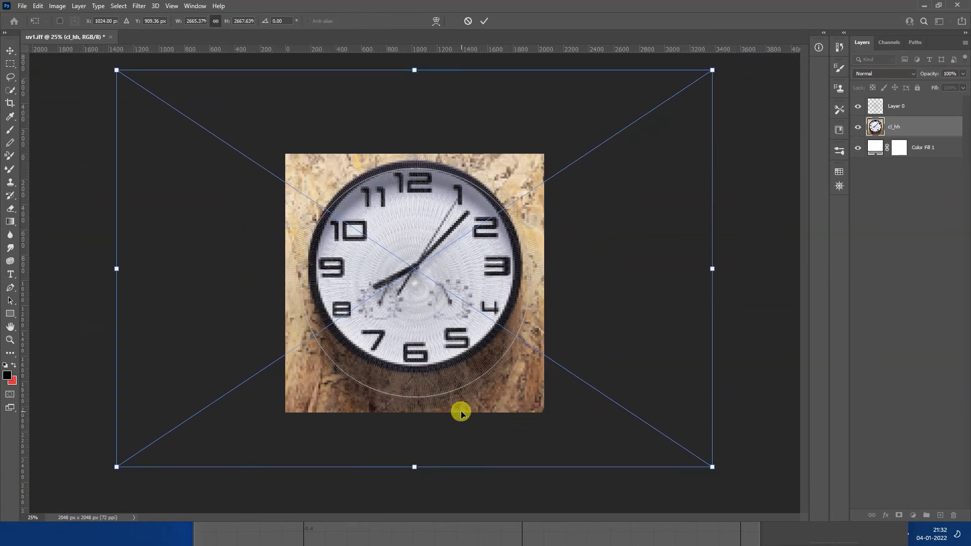
{"action": "mouse_move", "coordinate": [416, 465]}
{"action": "left_mouse_down"}
{"action": "mouse_move", "coordinate": [442, 529]}
{"action": "mouse_move", "coordinate": [436, 523]}
{"action": "left_mouse_up"}
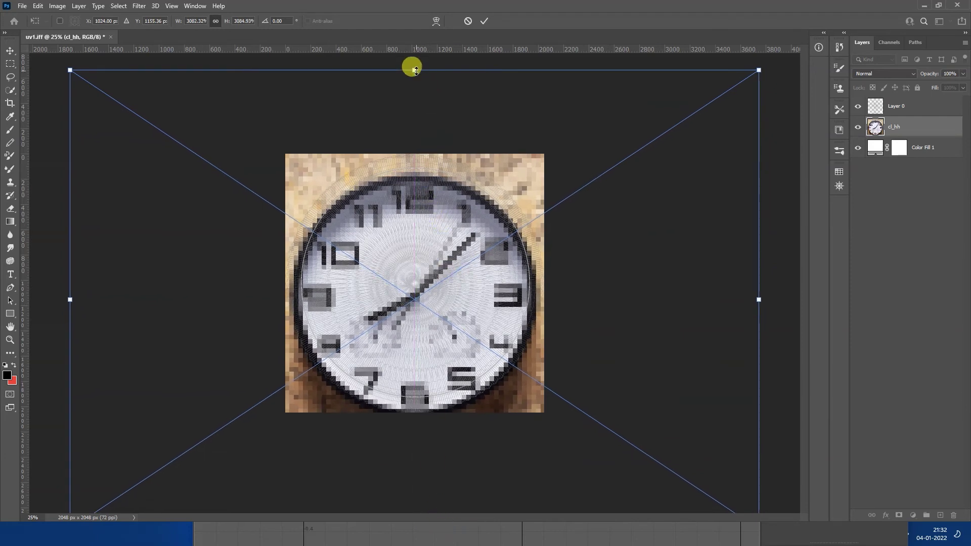
{"action": "mouse_move", "coordinate": [416, 69]}
{"action": "left_mouse_down"}
{"action": "mouse_move", "coordinate": [413, 26]}
{"action": "mouse_move", "coordinate": [423, 64]}
{"action": "mouse_move", "coordinate": [431, 53]}
{"action": "left_mouse_up"}
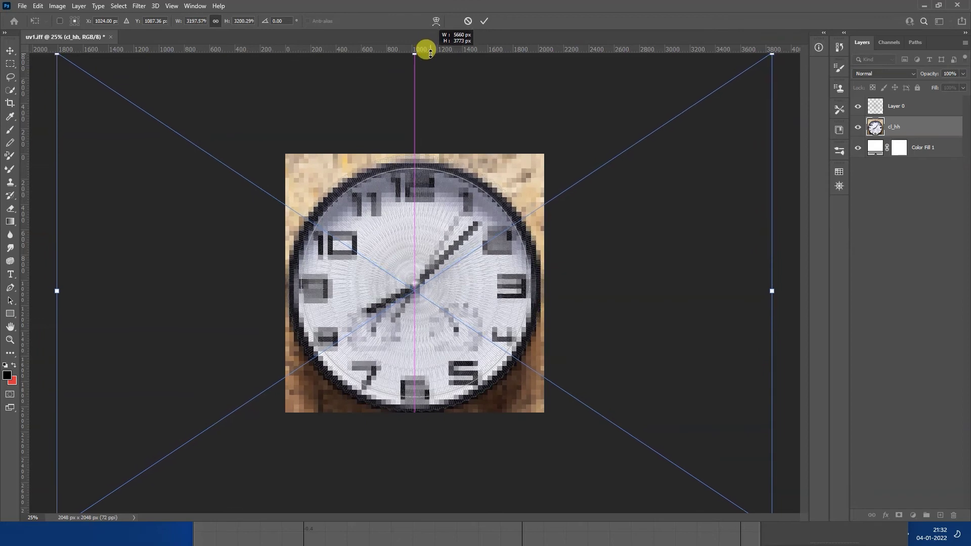
{"action": "mouse_move", "coordinate": [431, 53]}
{"action": "left_mouse_down"}
{"action": "mouse_move", "coordinate": [427, 29]}
{"action": "mouse_move", "coordinate": [433, 39]}
{"action": "left_mouse_up"}
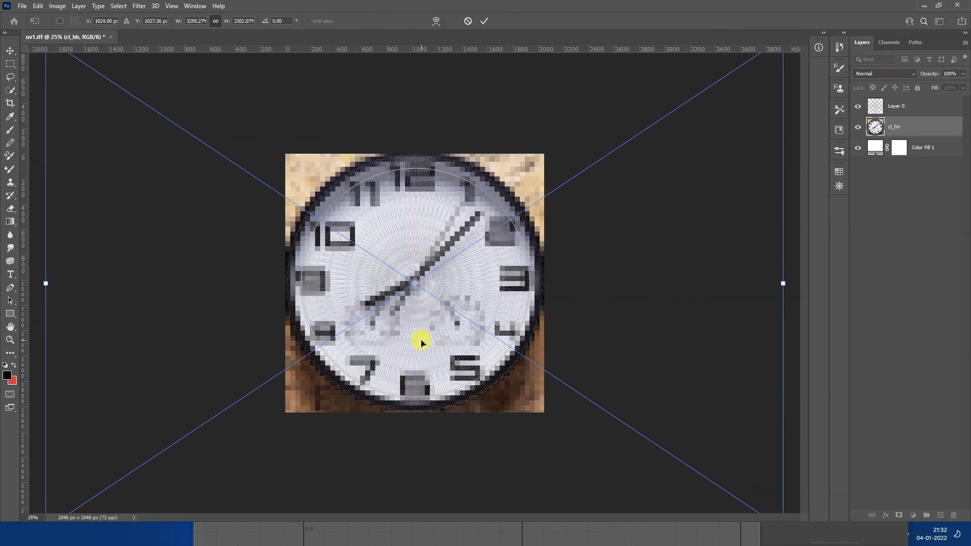
{"action": "key", "text": "ctrl+minus"}
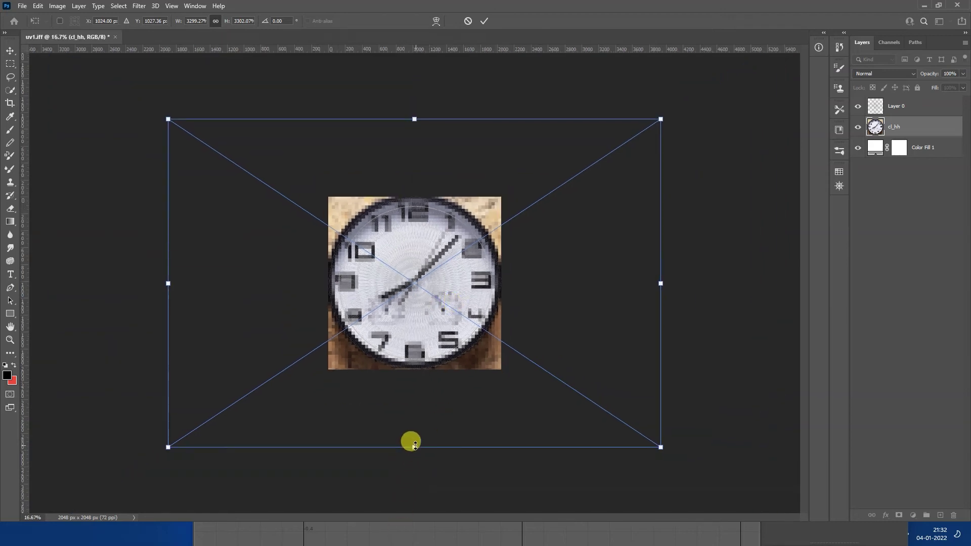
{"action": "left_click_drag", "start_coordinate": [414, 448], "coordinate": [414, 450]}
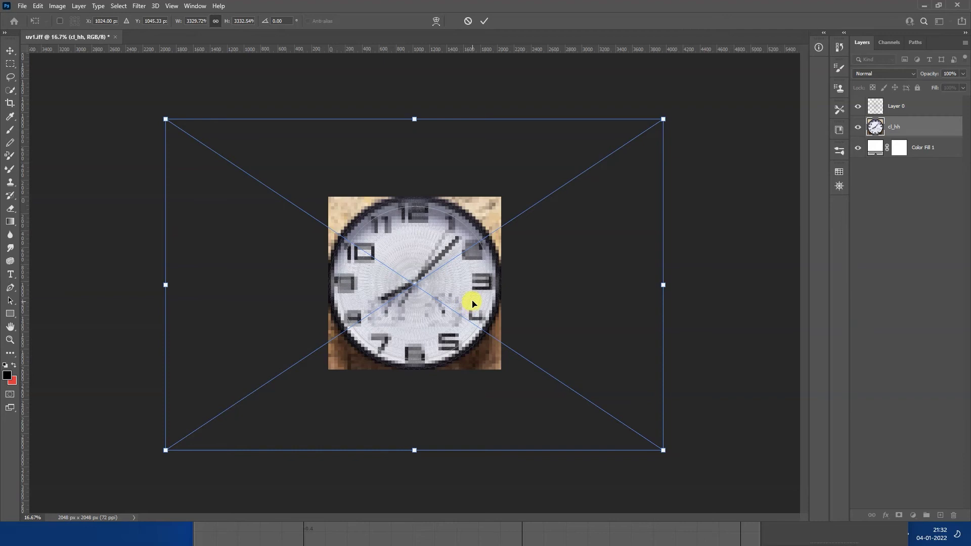
- Enlarge the cl_hh clock layer by stretching its top and bottom edges, then commit
{"action": "key", "text": "Return"}
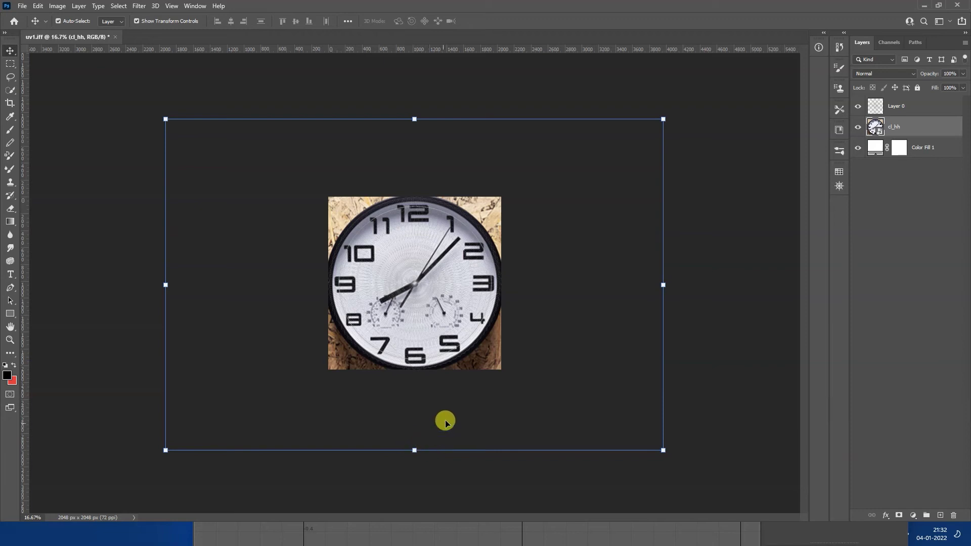
{"action": "left_click", "coordinate": [415, 451]}
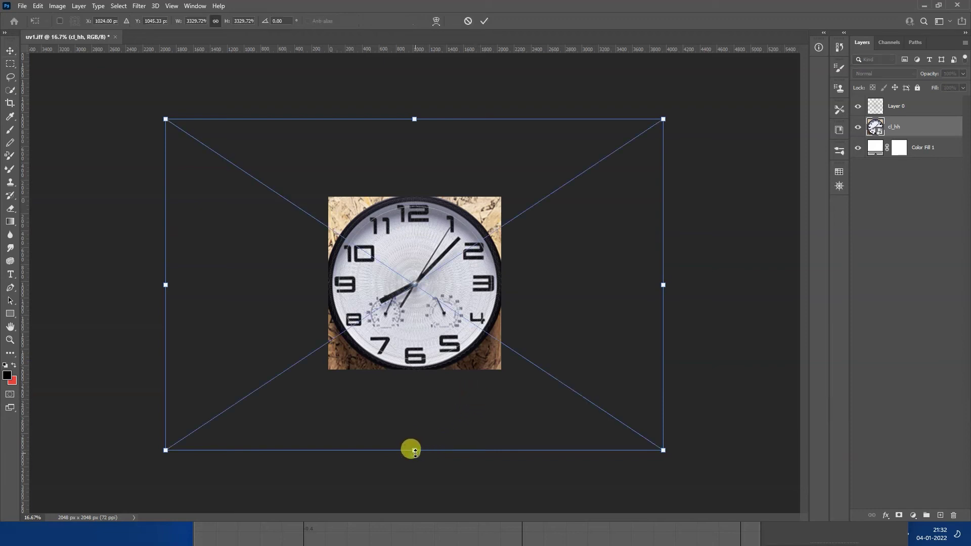
{"action": "left_click_drag", "start_coordinate": [414, 450], "coordinate": [415, 453]}
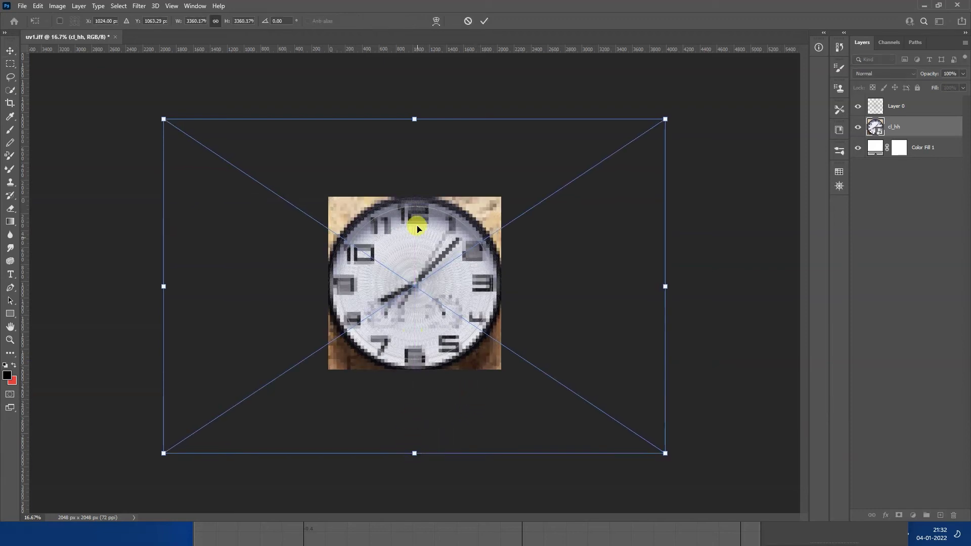
{"action": "left_click_drag", "start_coordinate": [414, 117], "coordinate": [414, 118]}
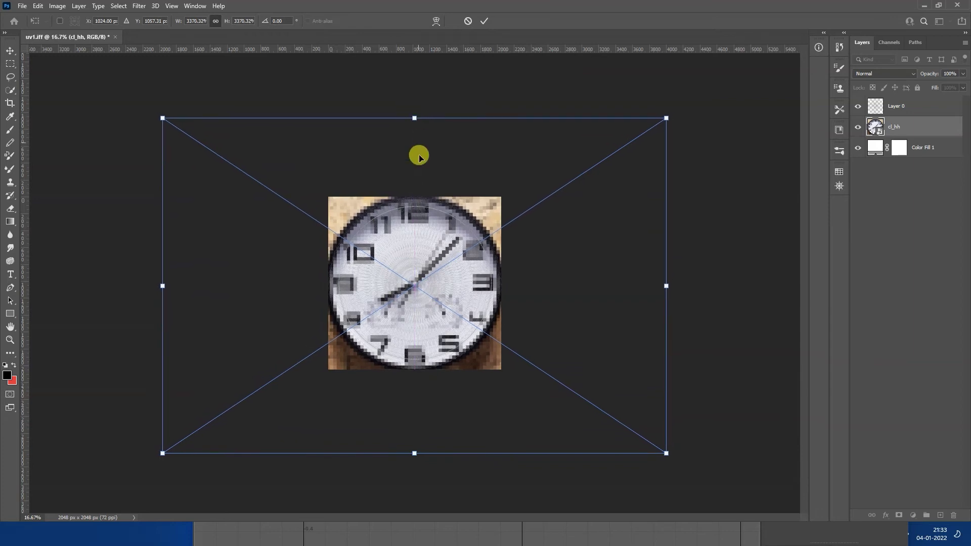
{"action": "key", "text": "Return"}
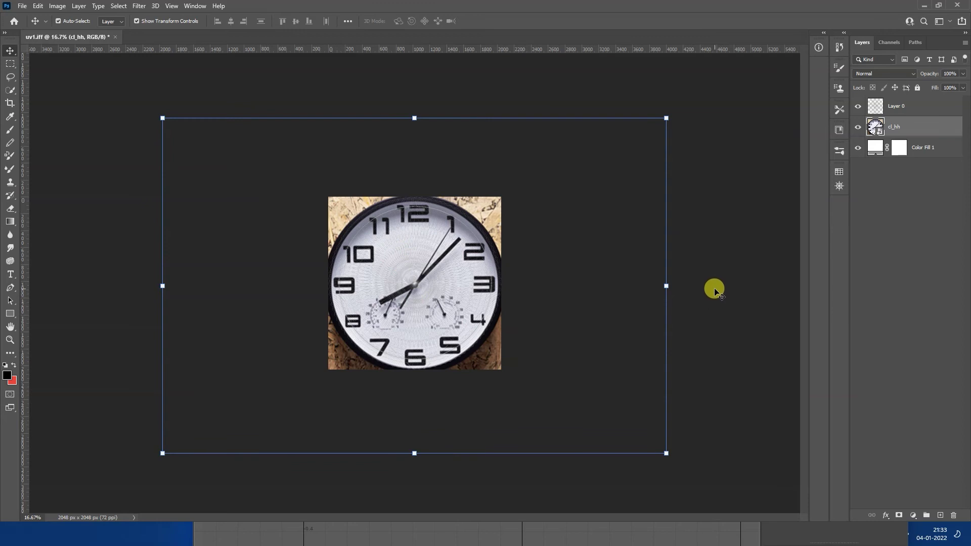
- Fine-tune the cl_hh layer scale to about 3400% and apply it
{"action": "left_click", "coordinate": [414, 115]}
{"action": "left_click_drag", "start_coordinate": [415, 114], "coordinate": [415, 111]}
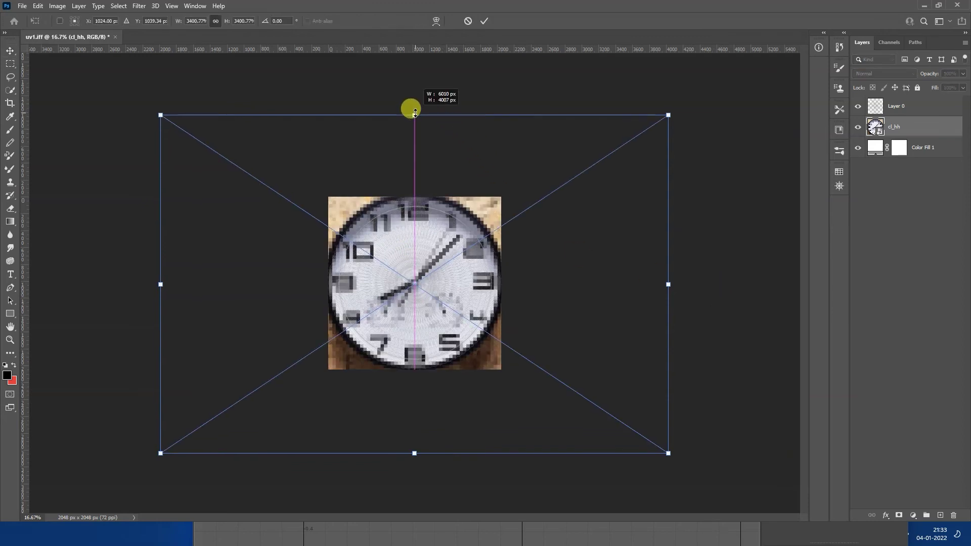
{"action": "key", "text": "Return"}
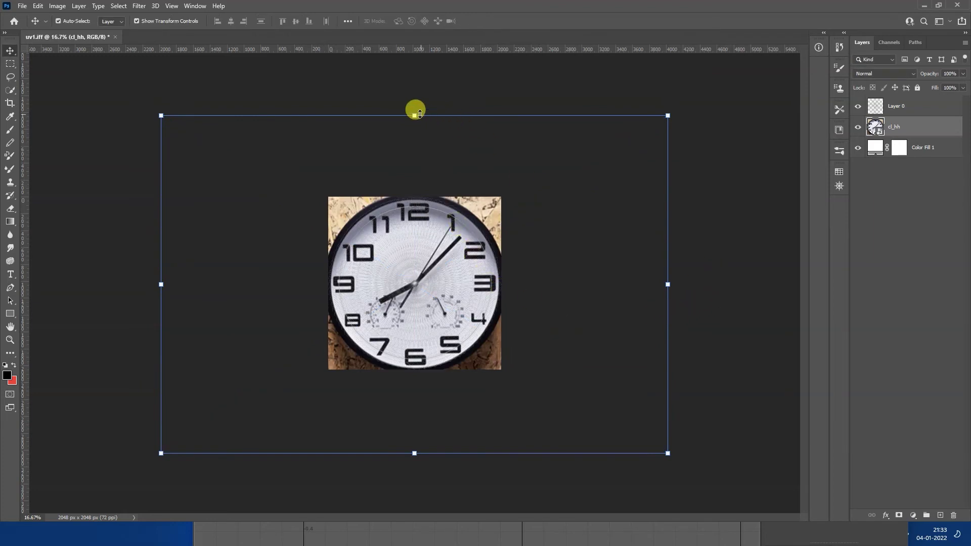
{"action": "left_click_drag", "start_coordinate": [415, 116], "coordinate": [414, 112]}
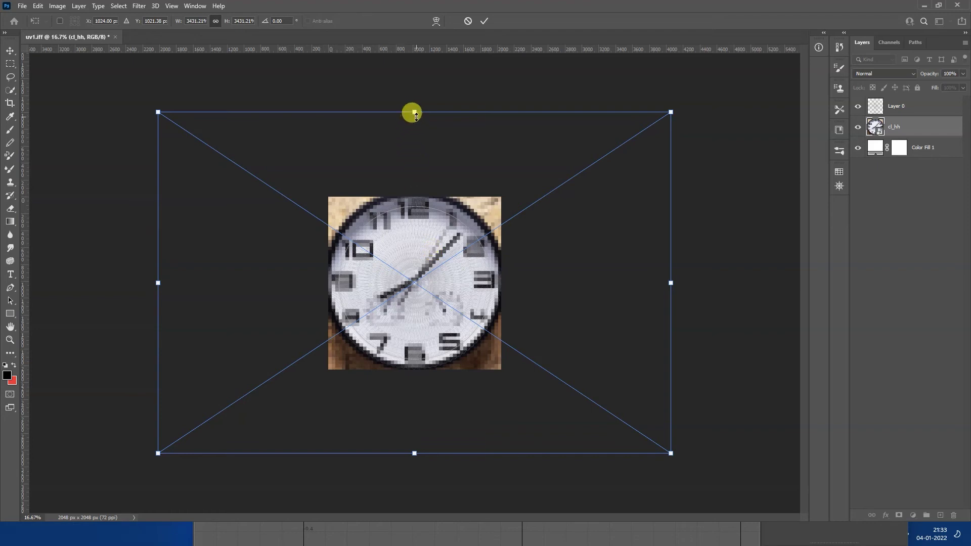
{"action": "left_click_drag", "start_coordinate": [414, 111], "coordinate": [414, 116]}
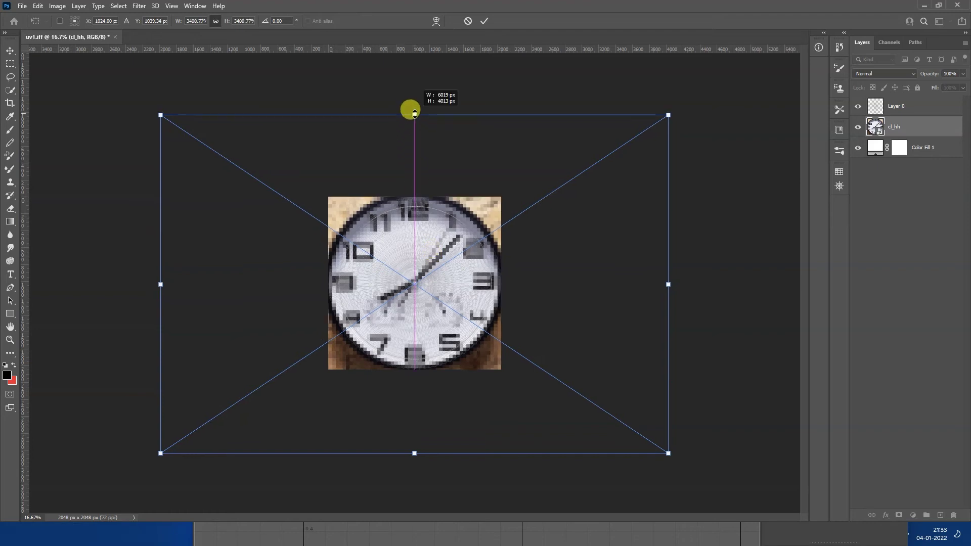
{"action": "left_click", "coordinate": [717, 242]}
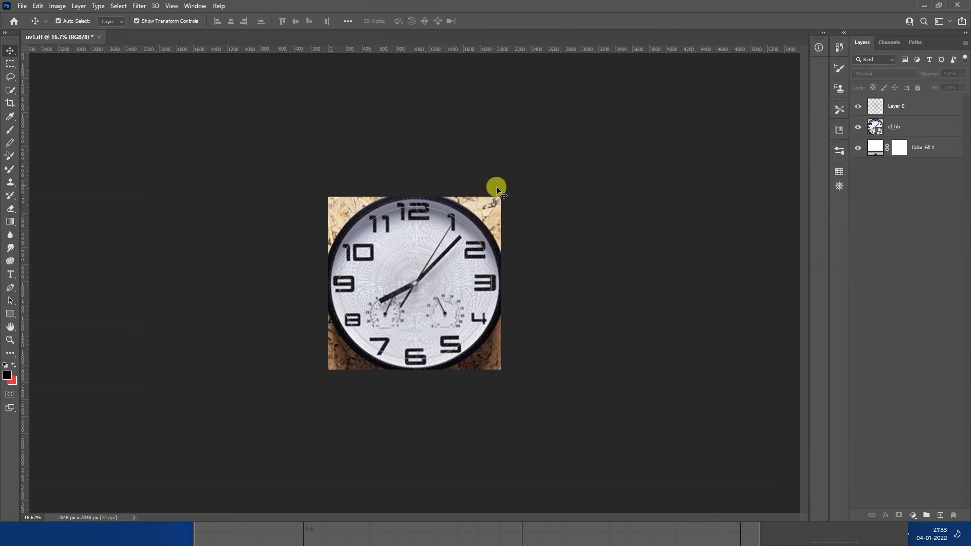
- Hide and delete the Layer 0 overlay
{"action": "left_click", "coordinate": [858, 106]}
{"action": "left_click", "coordinate": [896, 107]}
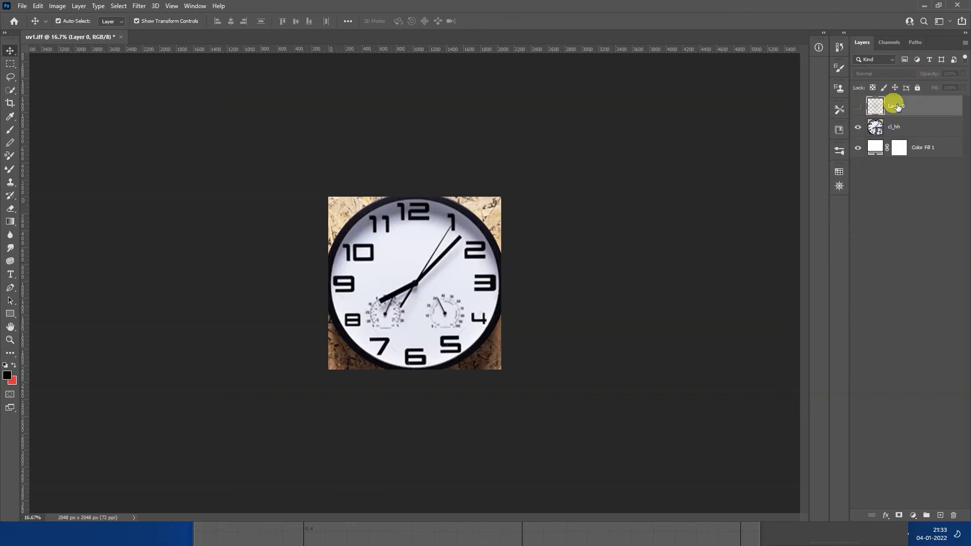
{"action": "key", "text": "Delete"}
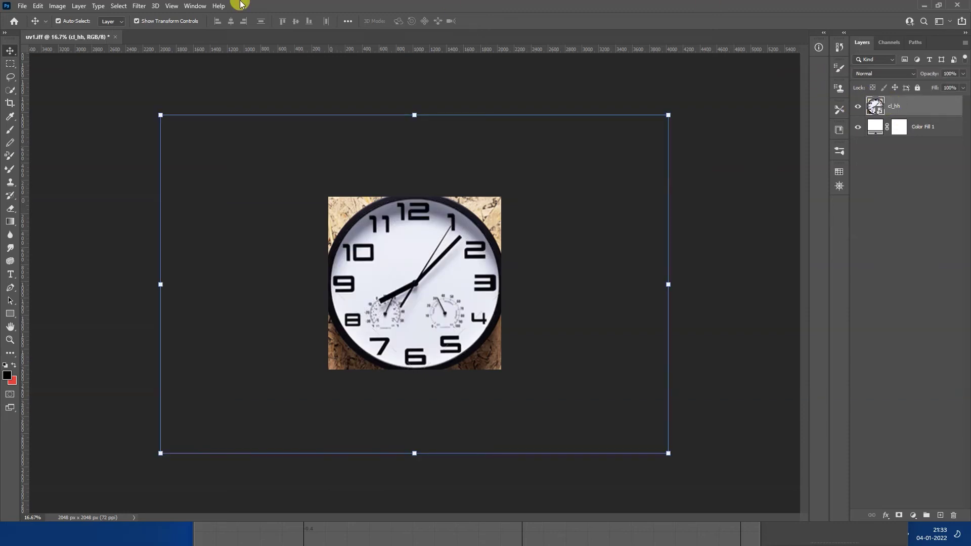
- Save the document as uv1.psd in Desktop > watch modeling, then return to Maya
{"action": "left_click", "coordinate": [21, 5]}
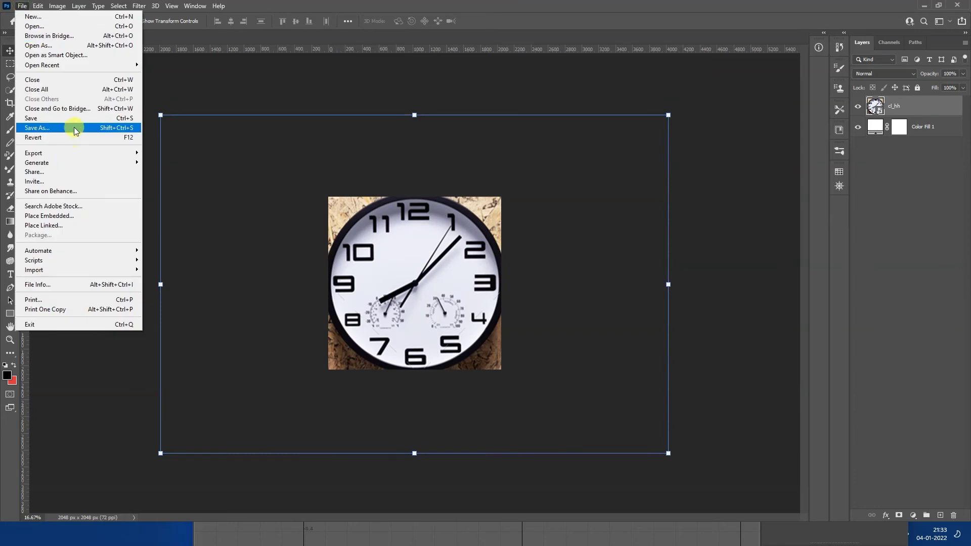
{"action": "left_click", "coordinate": [74, 129]}
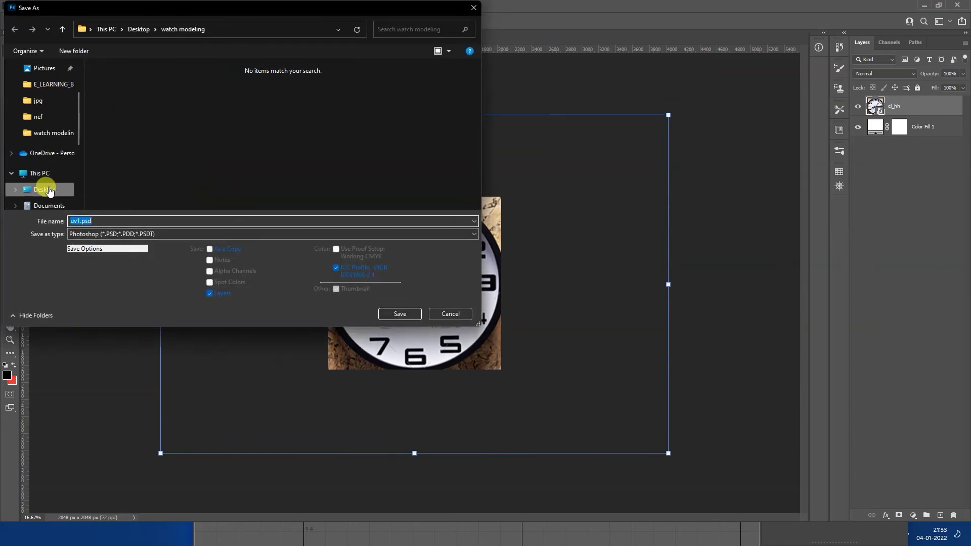
{"action": "left_click", "coordinate": [43, 190]}
{"action": "scroll", "coordinate": [244, 175], "scroll_direction": "down", "scroll_amount": 2}
{"action": "scroll", "coordinate": [244, 175], "scroll_direction": "down", "scroll_amount": 2}
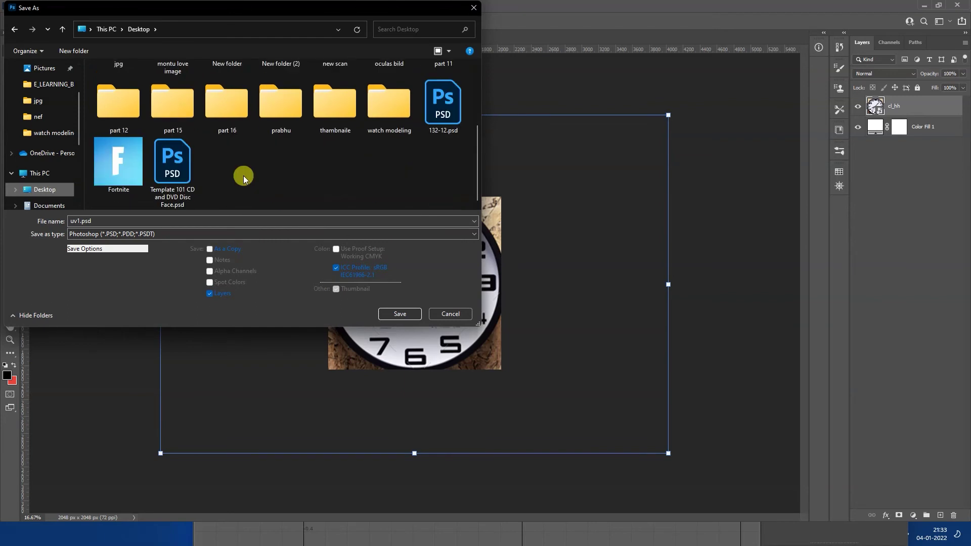
{"action": "scroll", "coordinate": [244, 175], "scroll_direction": "up", "scroll_amount": 1}
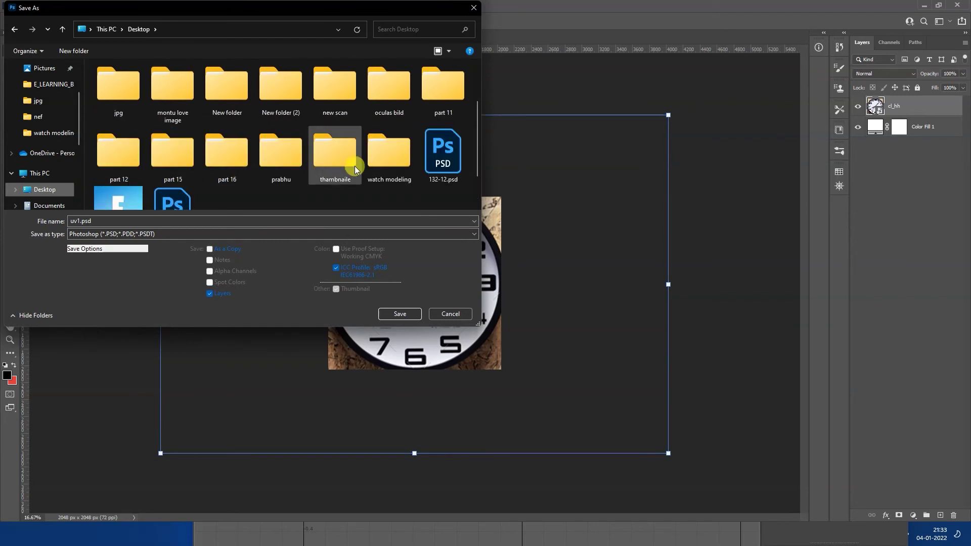
{"action": "double_click", "coordinate": [389, 156]}
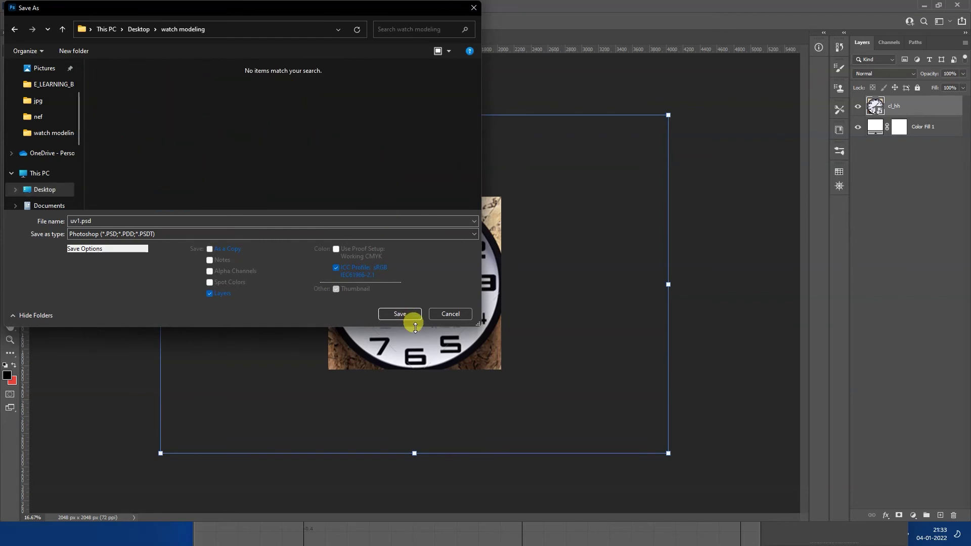
{"action": "left_click", "coordinate": [405, 314]}
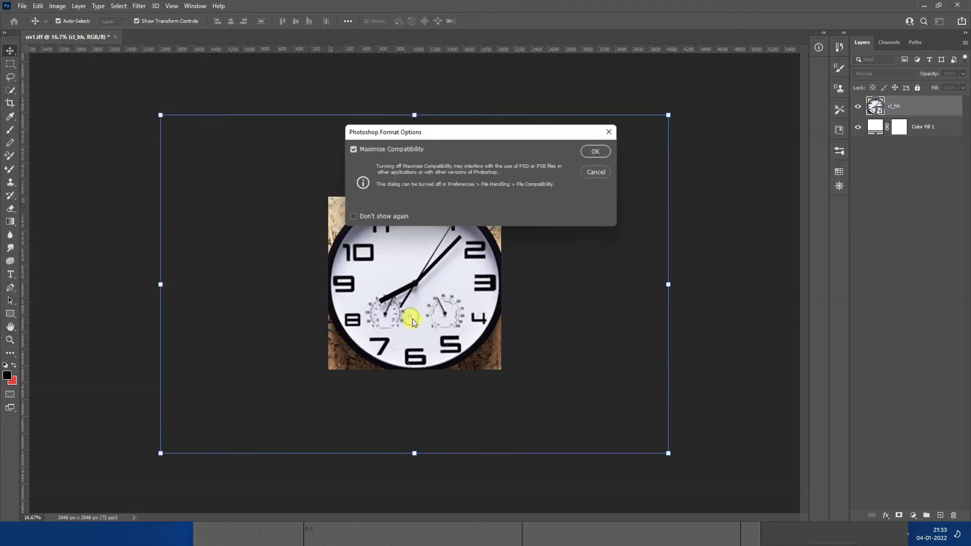
{"action": "left_click", "coordinate": [607, 153]}
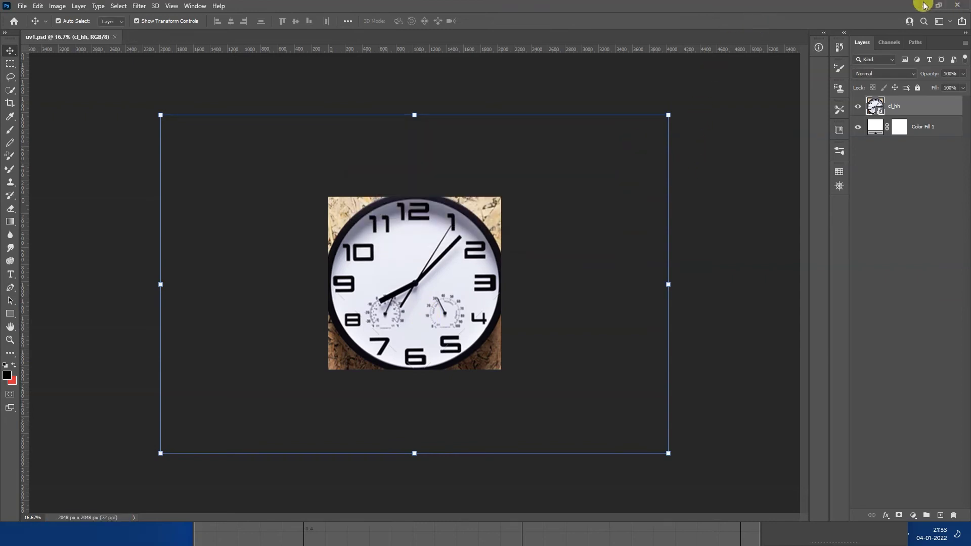
{"action": "left_click", "coordinate": [923, 5]}
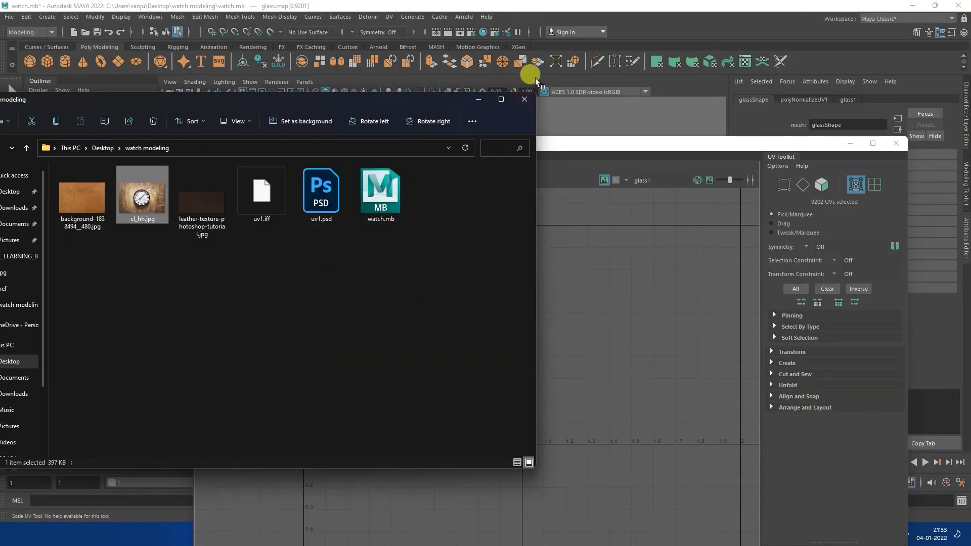
{"action": "left_click", "coordinate": [523, 99]}
{"action": "left_click", "coordinate": [896, 143]}
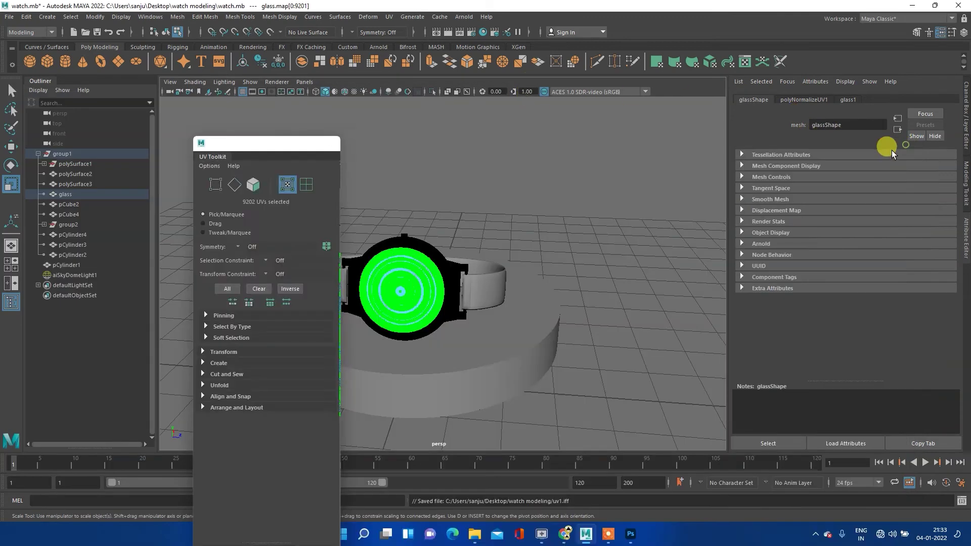
{"action": "mouse_move", "coordinate": [420, 258]}
{"action": "right_mouse_down"}
{"action": "mouse_move", "coordinate": [441, 257]}
{"action": "mouse_move", "coordinate": [450, 242]}
{"action": "right_mouse_up"}
{"action": "left_click", "coordinate": [482, 155]}
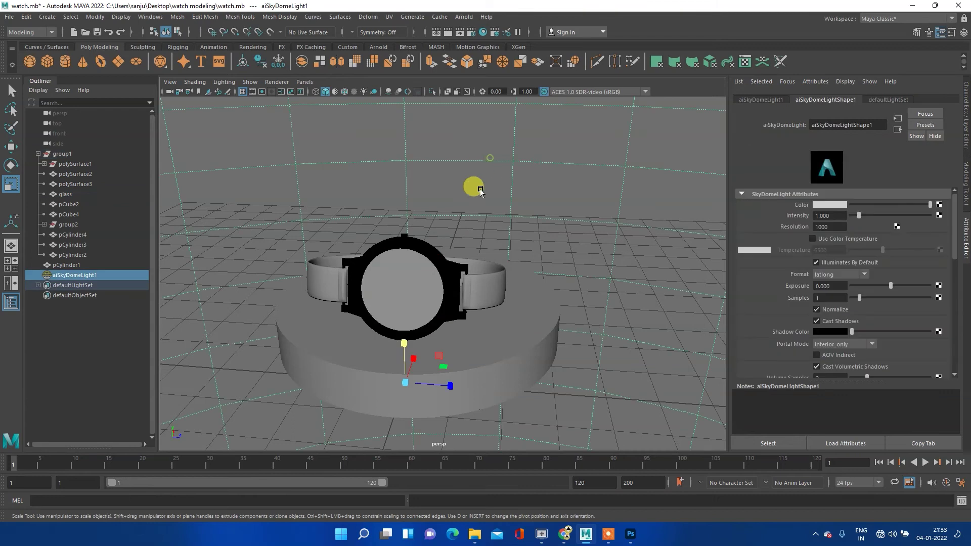
{"action": "left_click", "coordinate": [401, 303]}
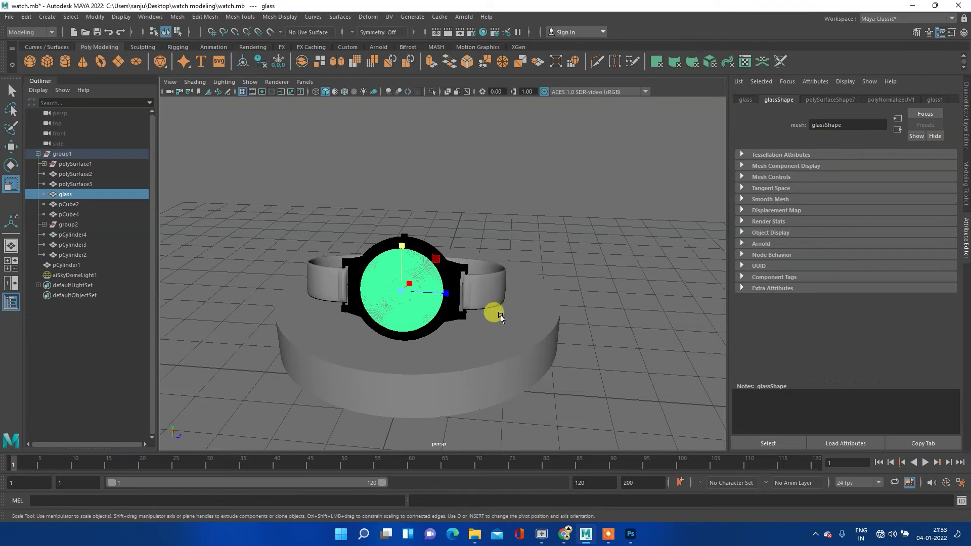
{"action": "left_click", "coordinate": [81, 174]}
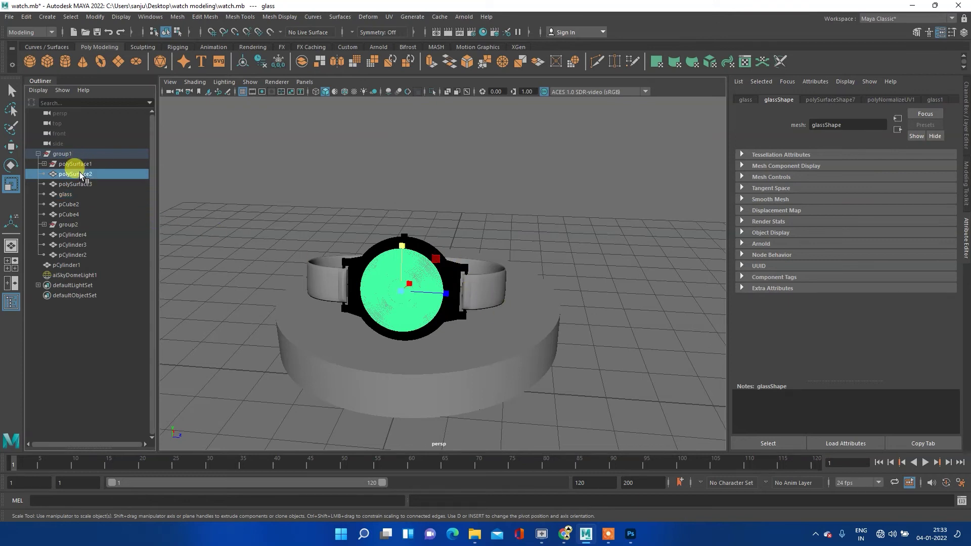
{"action": "left_click", "coordinate": [73, 184]}
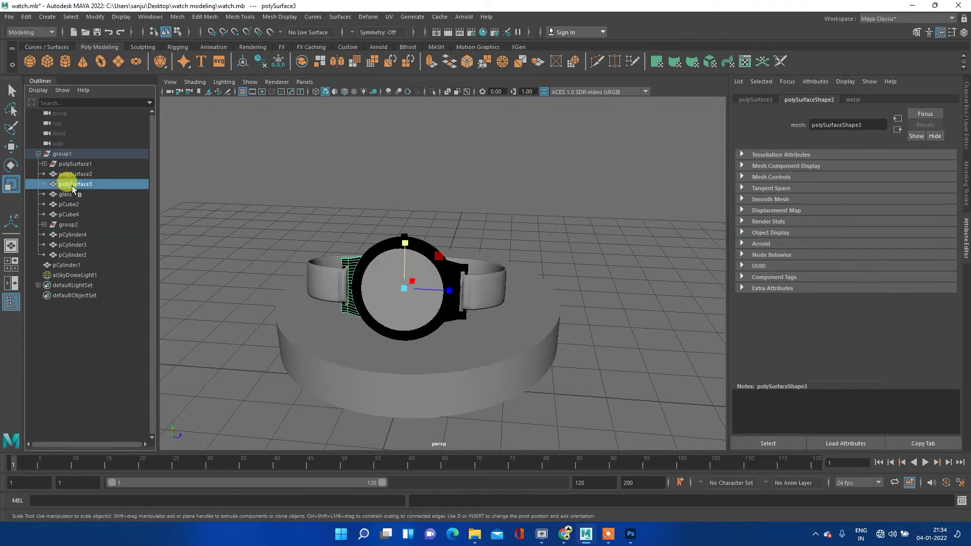
{"action": "left_click", "coordinate": [69, 205]}
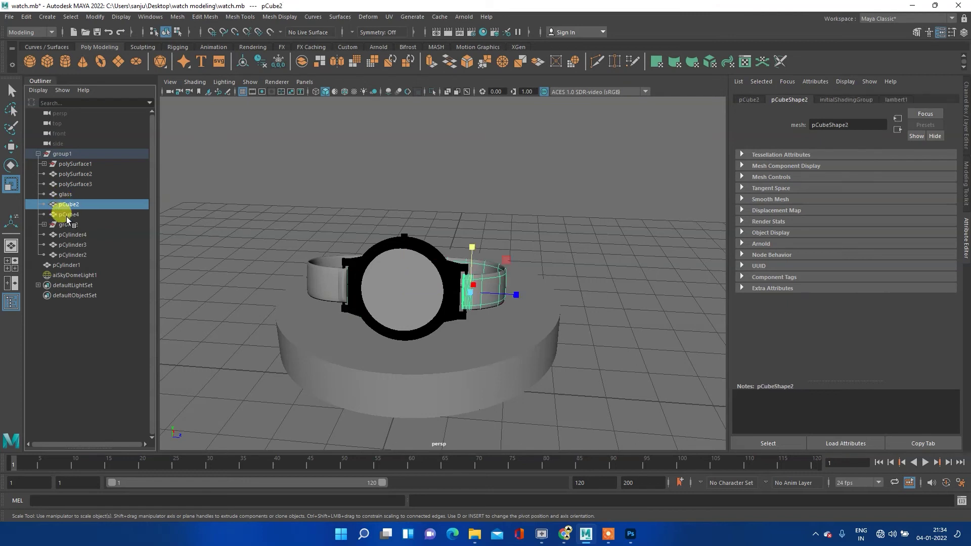
{"action": "left_click", "coordinate": [66, 216]}
{"action": "left_click", "coordinate": [61, 235]}
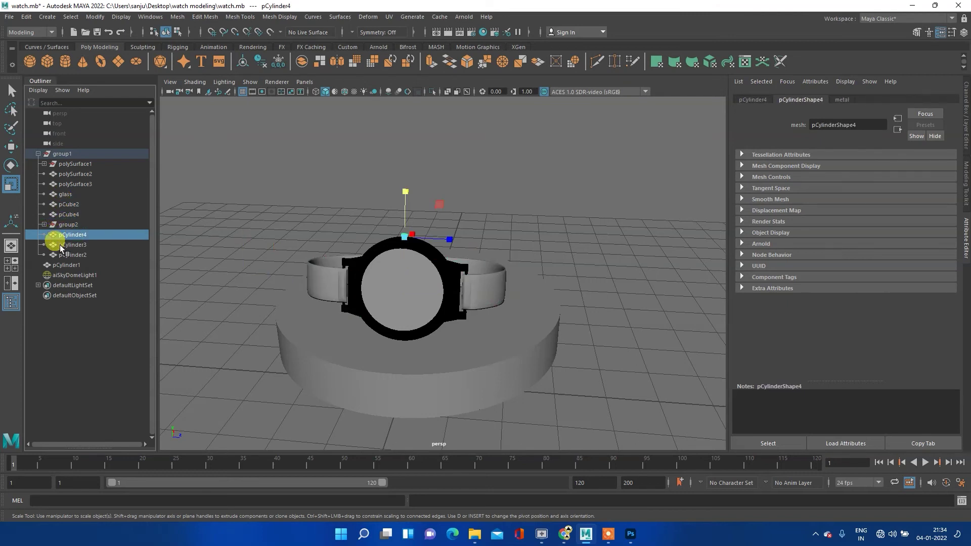
{"action": "left_click", "coordinate": [61, 248]}
{"action": "left_click", "coordinate": [64, 256]}
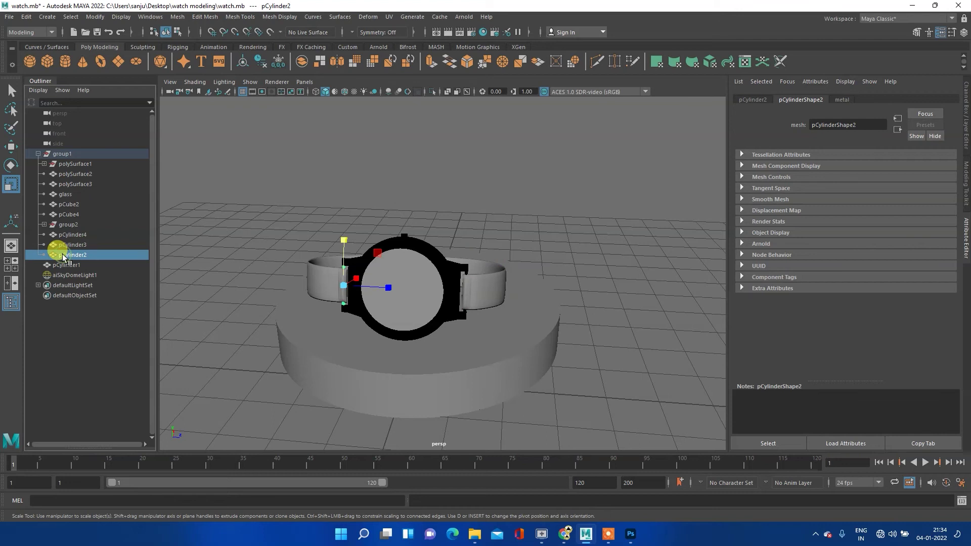
{"action": "left_click", "coordinate": [44, 164]}
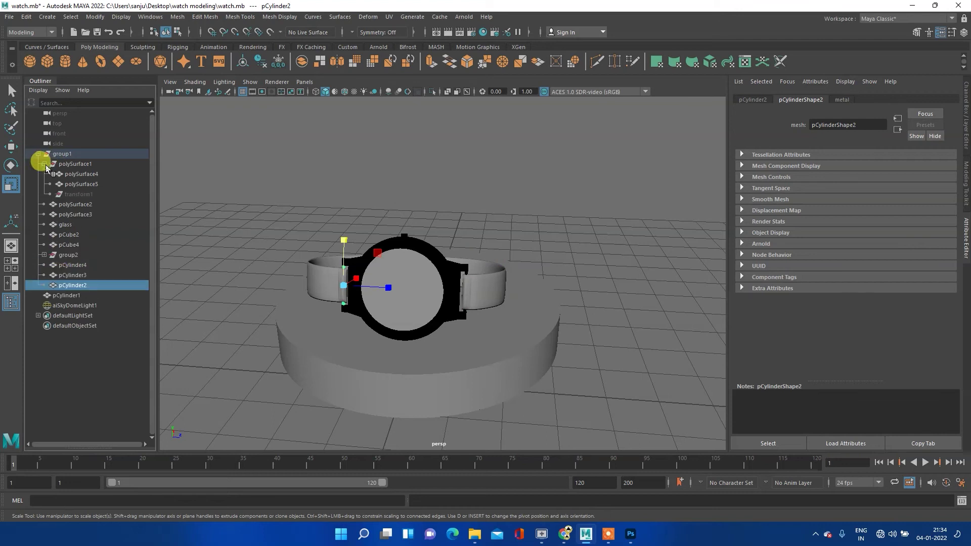
{"action": "left_click", "coordinate": [70, 174]}
{"action": "left_click", "coordinate": [74, 185]}
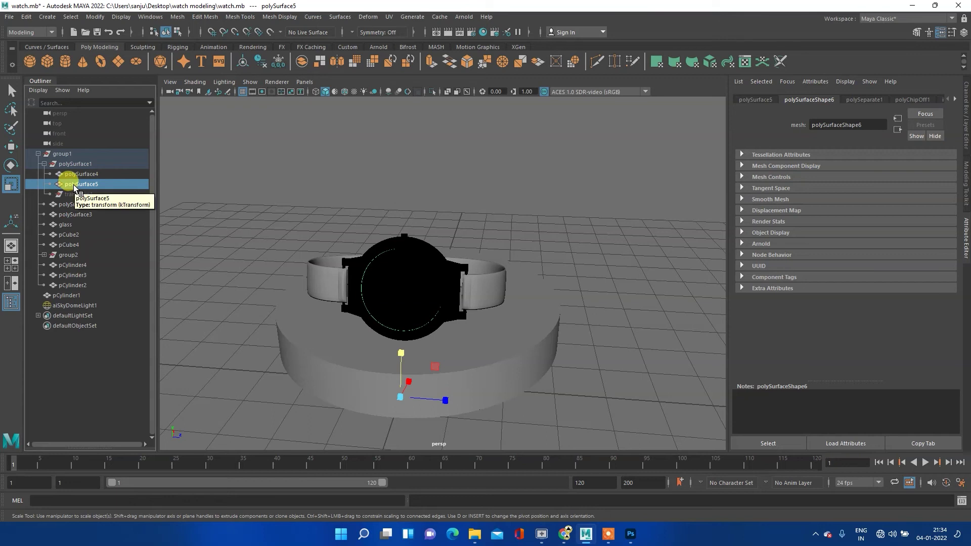
{"action": "left_click", "coordinate": [79, 174]}
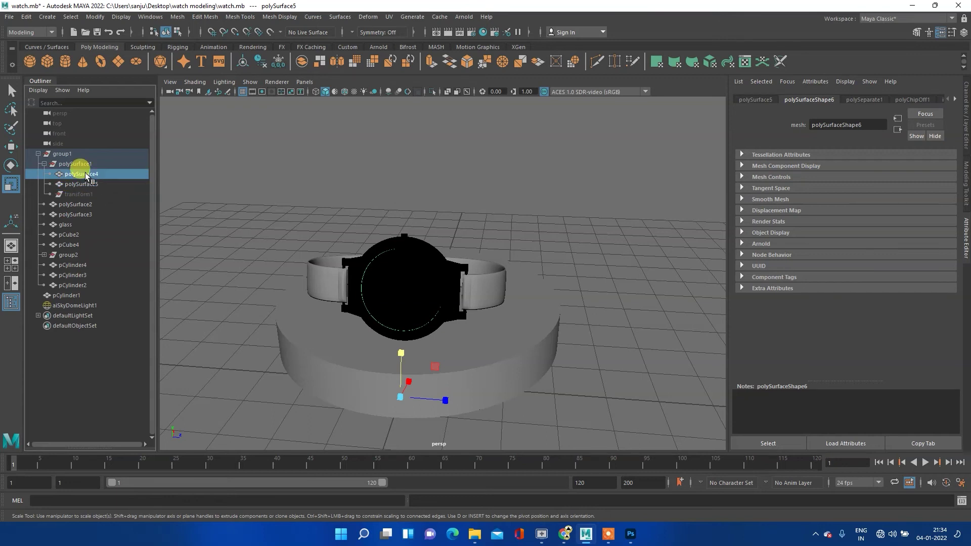
{"action": "left_click", "coordinate": [81, 185]}
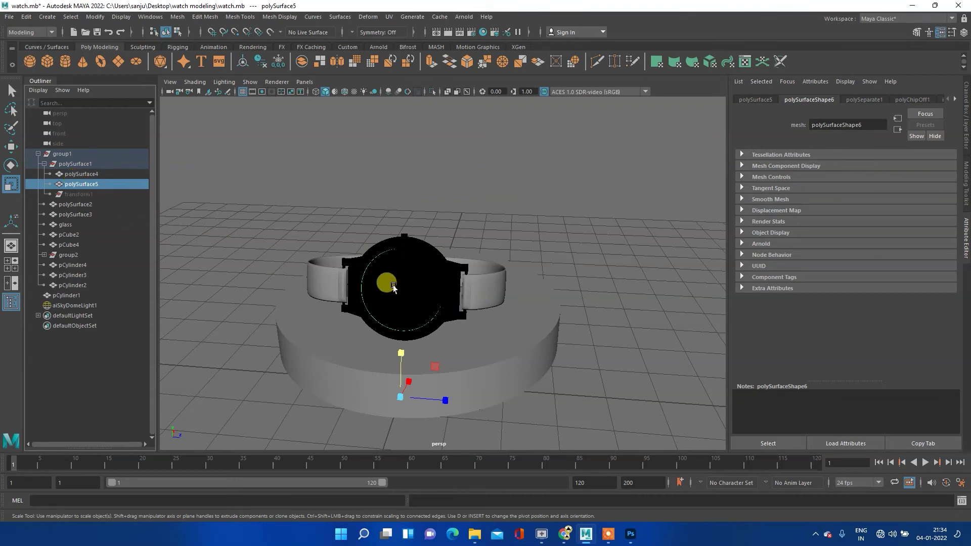
{"action": "left_click", "coordinate": [262, 61]}
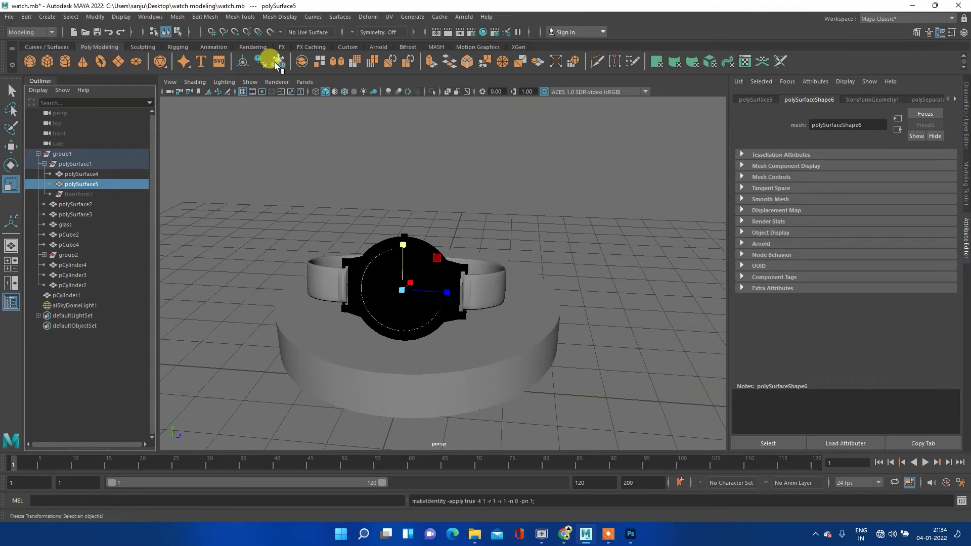
- Select all glass UVs, inspect their circular layout in the UV Editor, then close it
{"action": "right_click", "coordinate": [373, 276]}
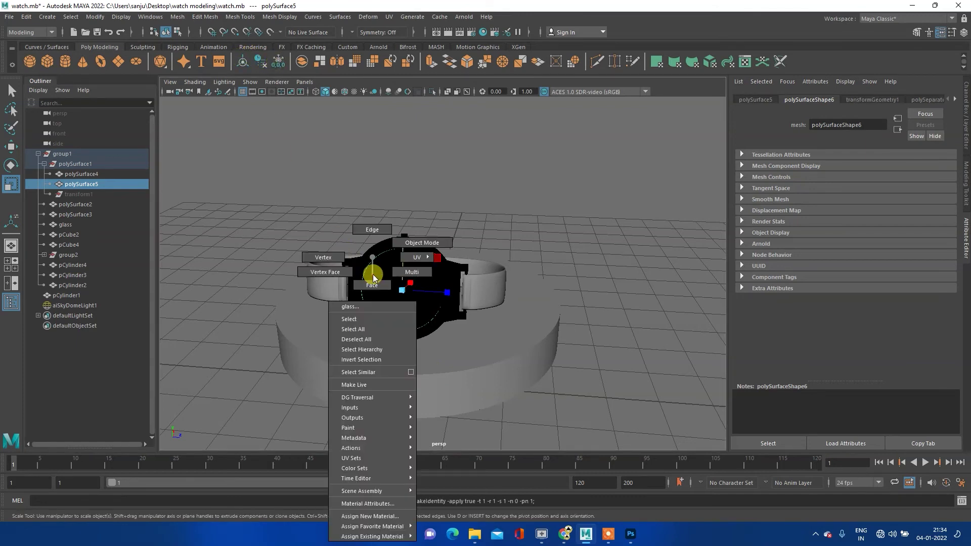
{"action": "mouse_move", "coordinate": [417, 257]}
{"action": "left_click", "coordinate": [453, 251]}
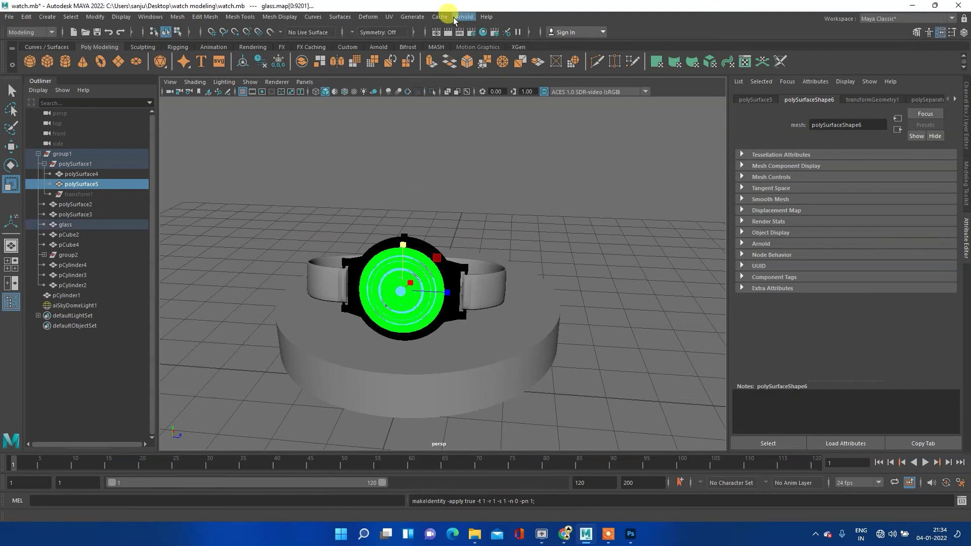
{"action": "left_click", "coordinate": [391, 17]}
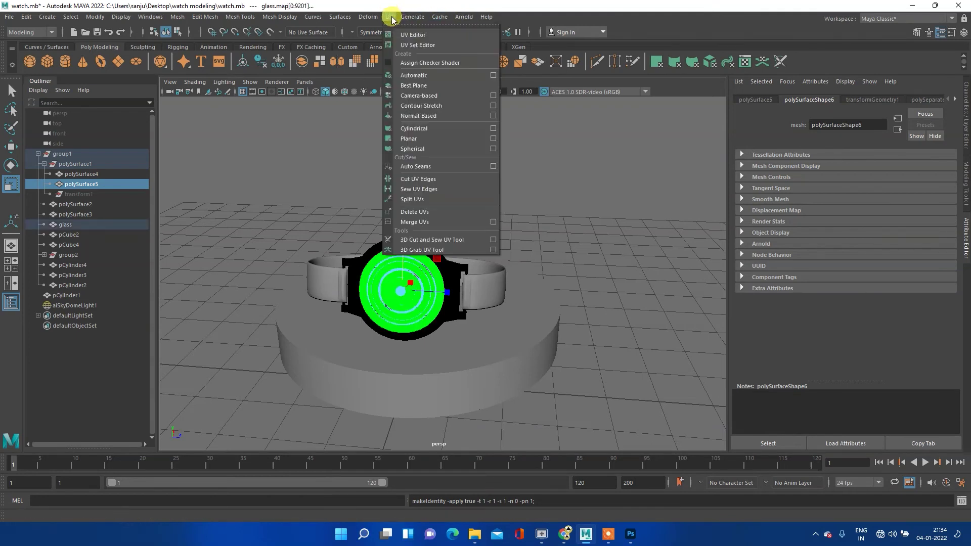
{"action": "left_click", "coordinate": [416, 36]}
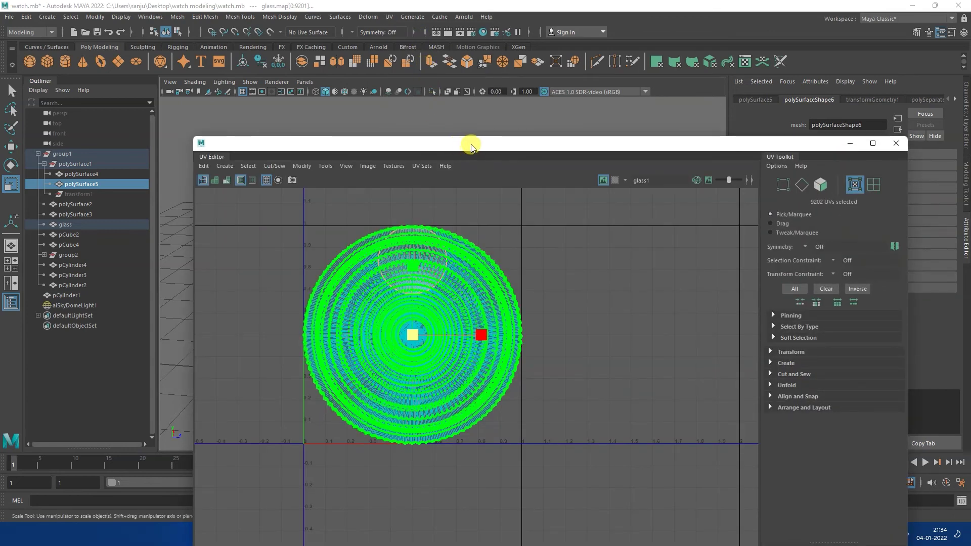
{"action": "left_click_drag", "start_coordinate": [466, 138], "coordinate": [457, 79]}
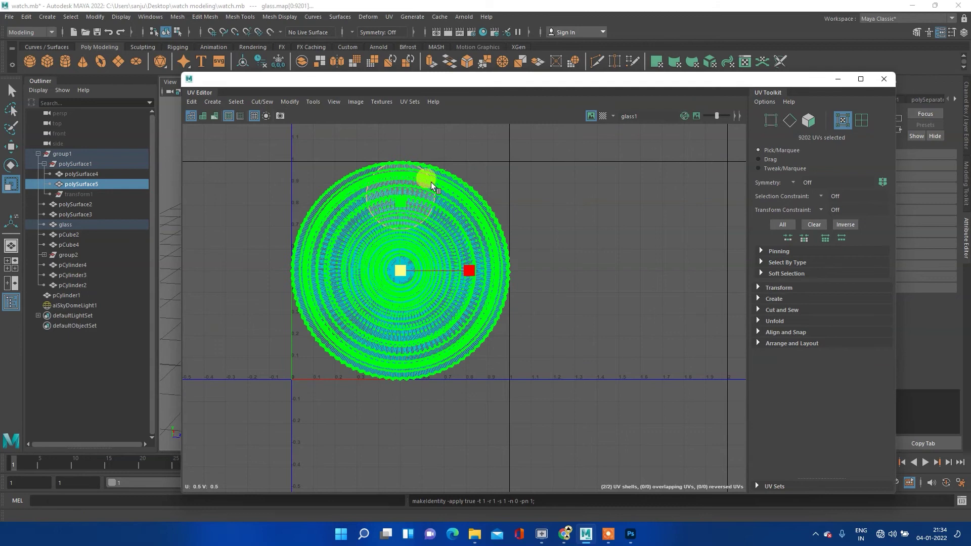
{"action": "left_click", "coordinate": [577, 238]}
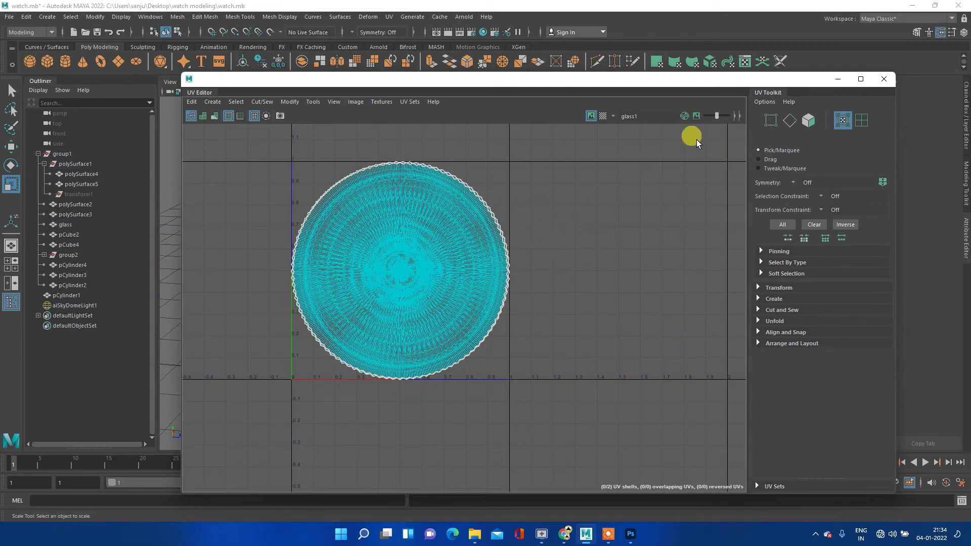
{"action": "left_click", "coordinate": [884, 79]}
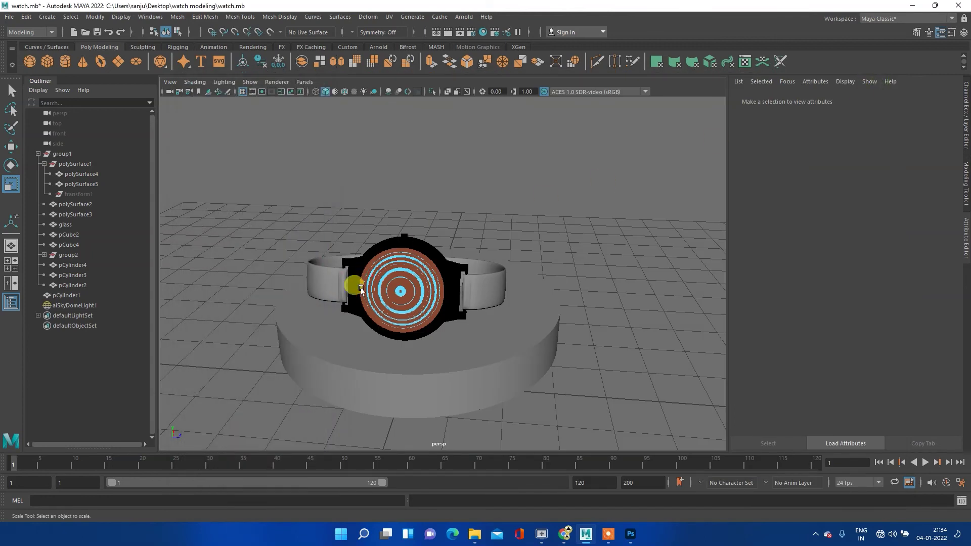
- Delete the glass's construction history and freeze its transformations
{"action": "right_click_drag", "start_coordinate": [360, 283], "coordinate": [417, 244]}
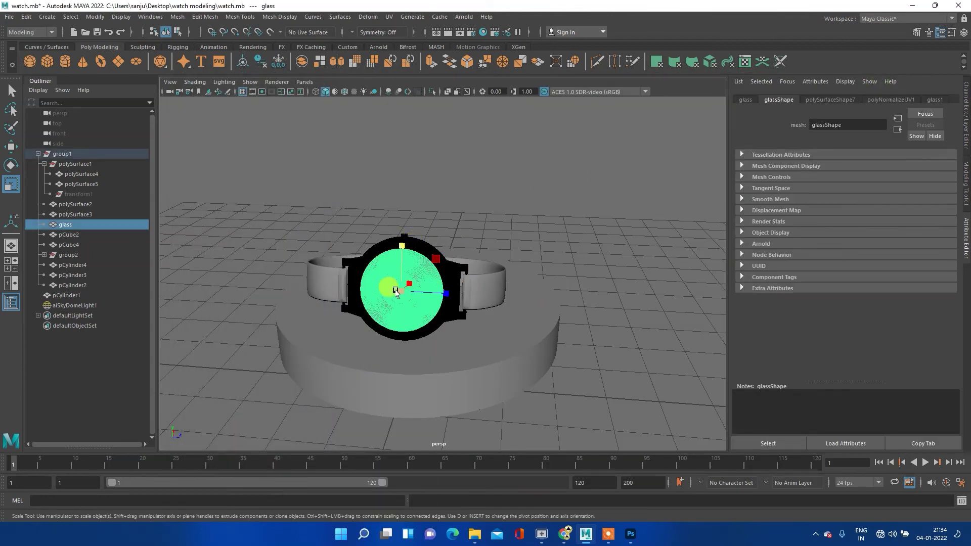
{"action": "left_click", "coordinate": [602, 336]}
{"action": "left_click", "coordinate": [387, 287]}
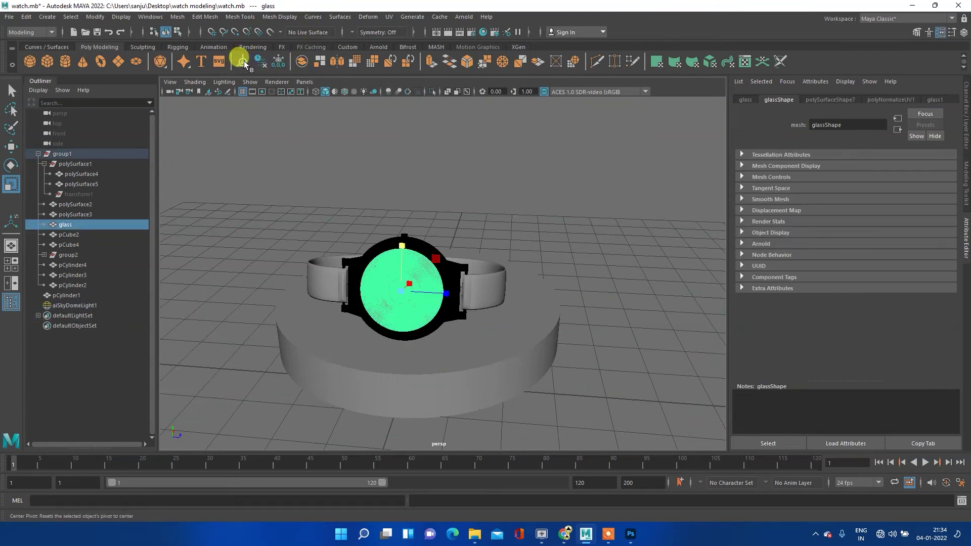
{"action": "left_click", "coordinate": [261, 62]}
{"action": "left_click", "coordinate": [278, 61]}
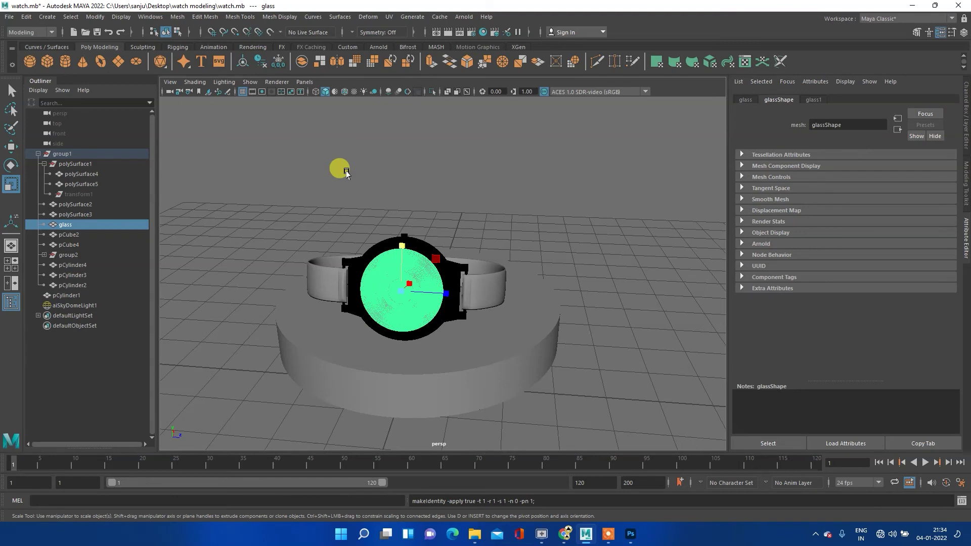
{"action": "key", "text": "w"}
{"action": "left_click_drag", "start_coordinate": [447, 299], "coordinate": [281, 275]}
- Select the watch face piece polySurface5 and show its UVs in the UV Editor
{"action": "left_click", "coordinate": [377, 277]}
{"action": "left_click", "coordinate": [410, 297]}
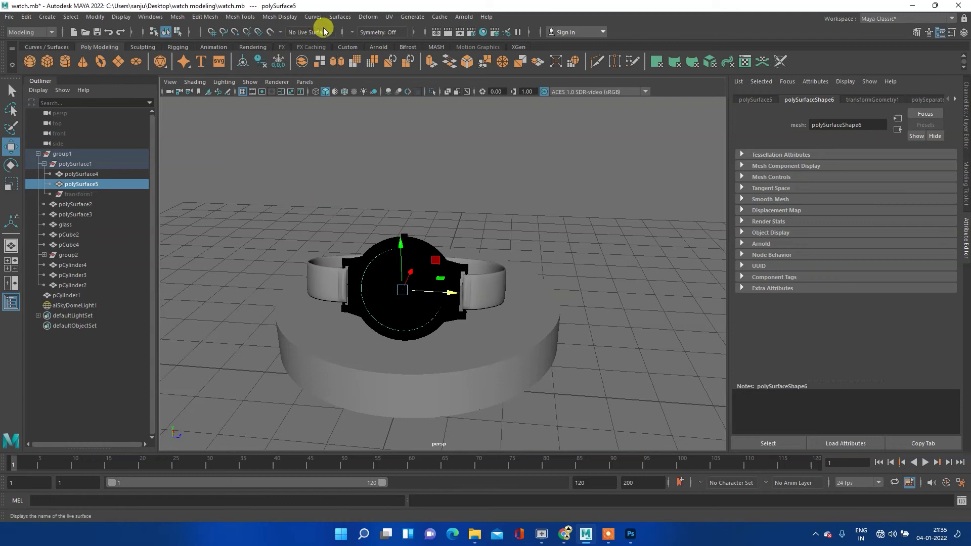
{"action": "left_click", "coordinate": [389, 16]}
{"action": "left_click", "coordinate": [413, 36]}
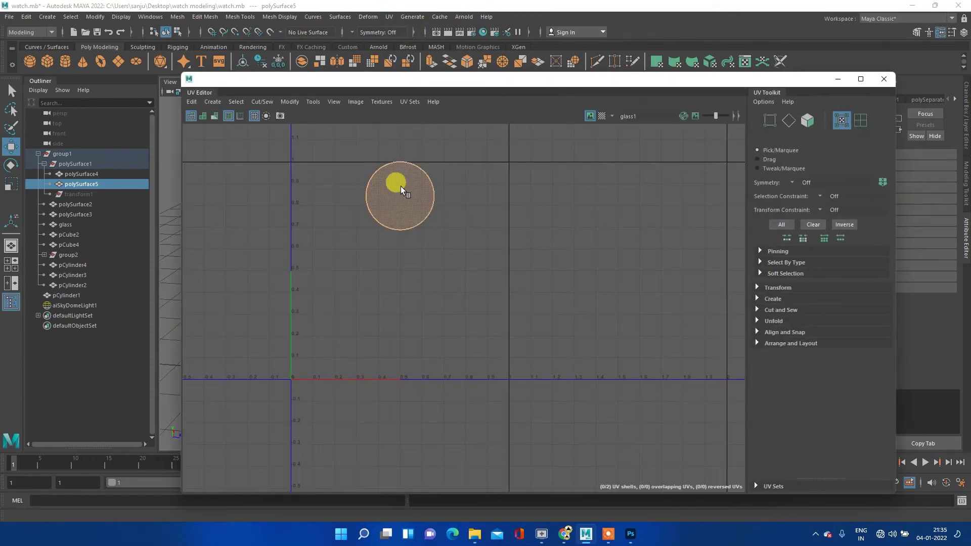
- Scale all 100 UVs of the dial shell to fill 0–1 and save watch.mb
{"action": "right_click", "coordinate": [397, 189]}
{"action": "right_click_drag", "start_coordinate": [384, 182], "coordinate": [346, 173]}
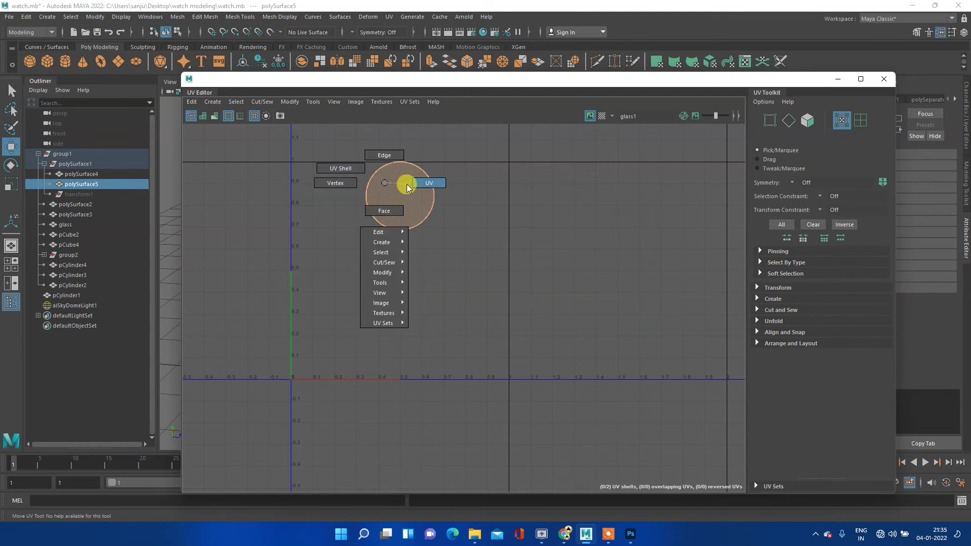
{"action": "right_click_drag", "start_coordinate": [346, 173], "coordinate": [418, 184]}
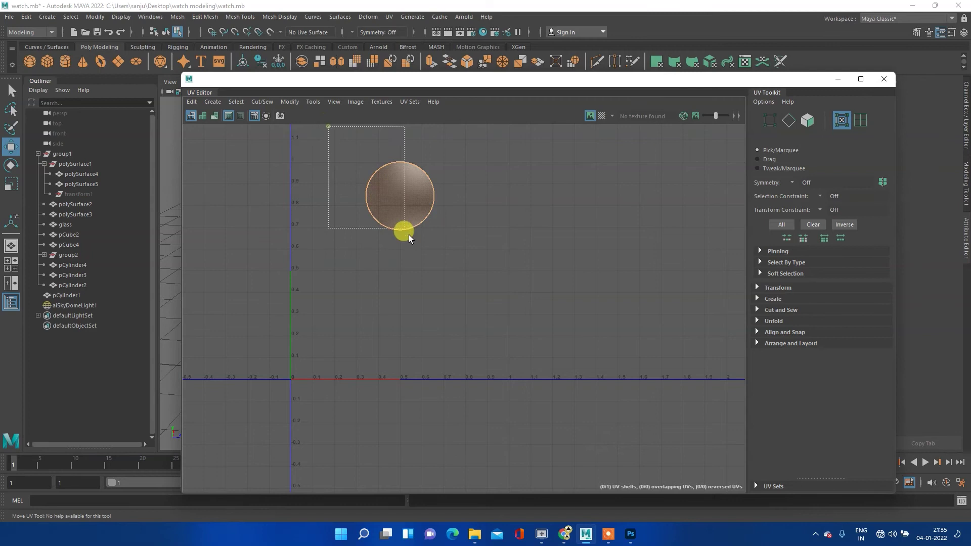
{"action": "left_click_drag", "start_coordinate": [409, 235], "coordinate": [411, 236]}
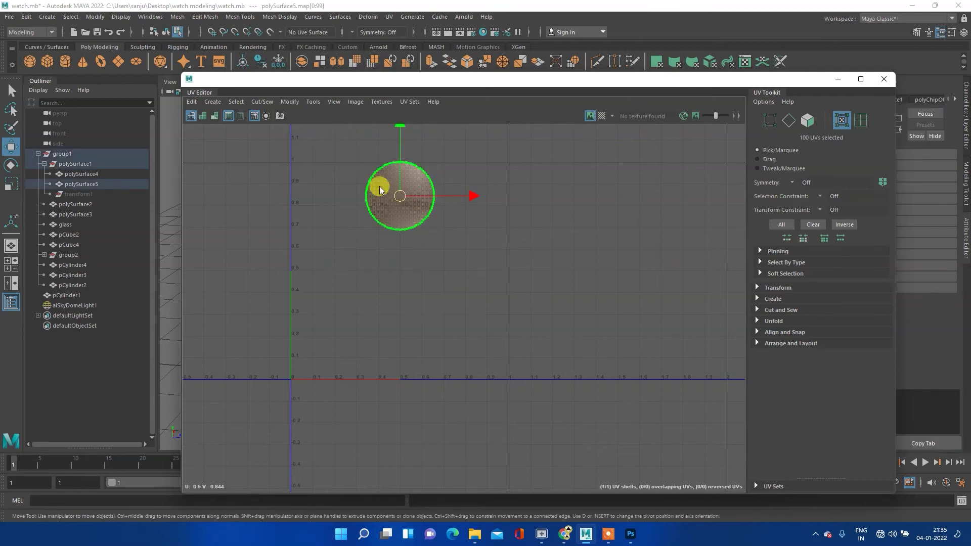
{"action": "right_click_drag", "start_coordinate": [380, 190], "coordinate": [335, 176]}
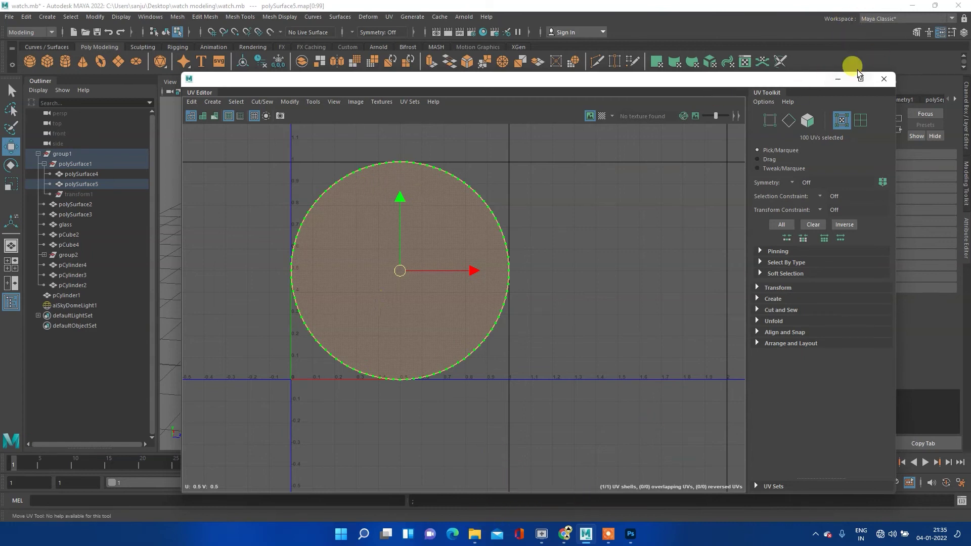
{"action": "key", "text": "ctrl+s"}
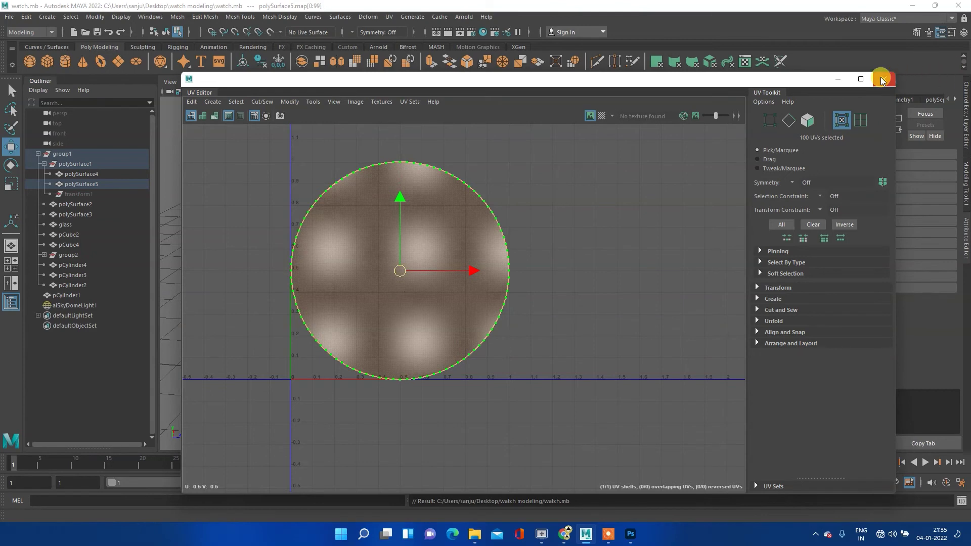
{"action": "left_click", "coordinate": [881, 80]}
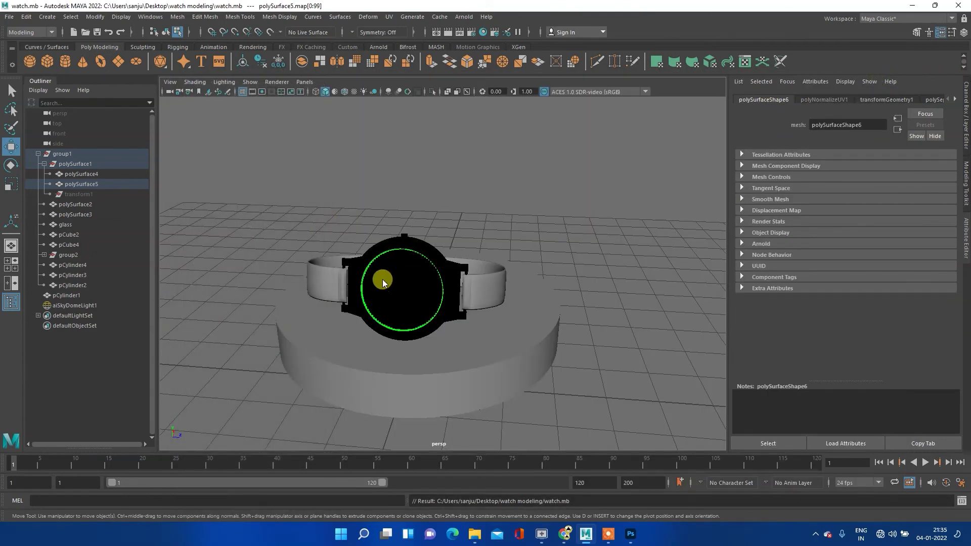
- Assign a new aiStandardSurface to the watch face with a full-white base colour
{"action": "right_click", "coordinate": [383, 257]}
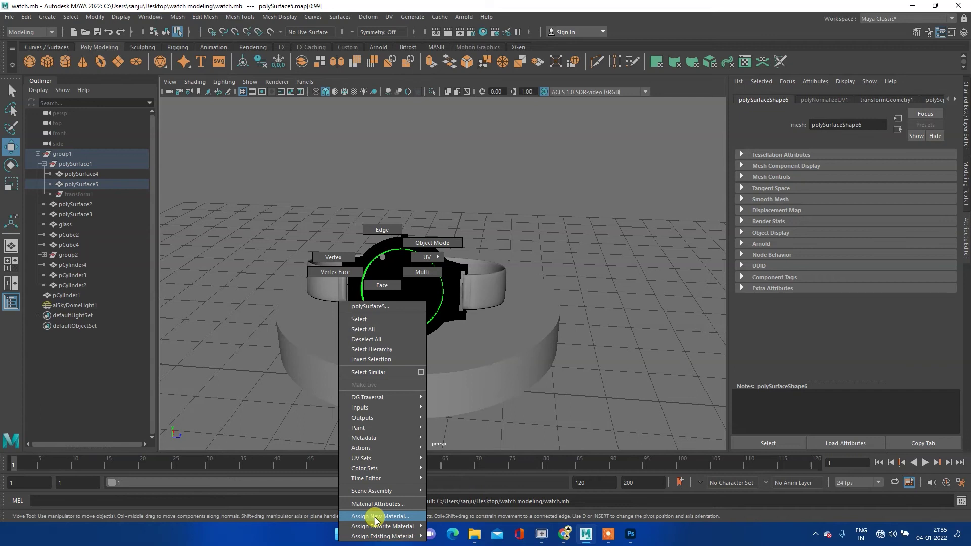
{"action": "left_click", "coordinate": [375, 517]}
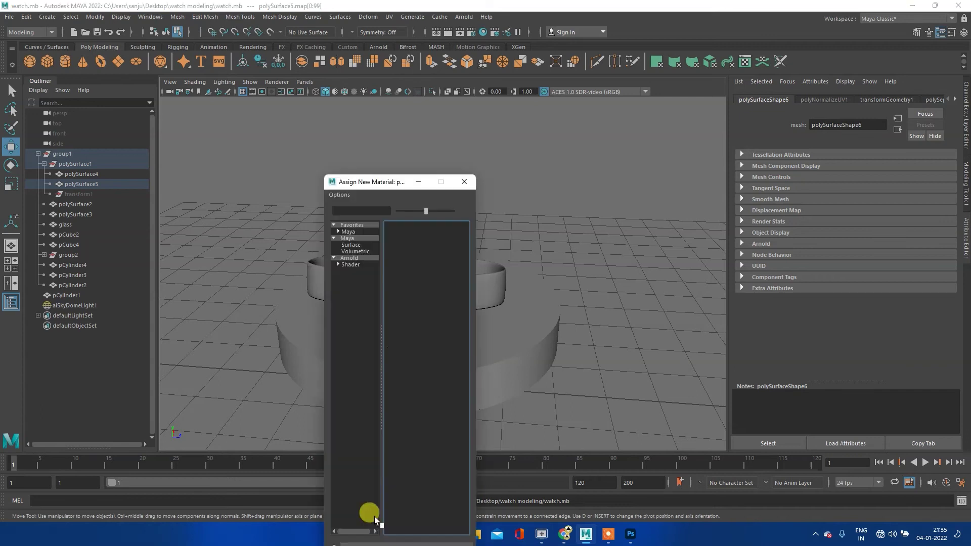
{"action": "left_click", "coordinate": [350, 258]}
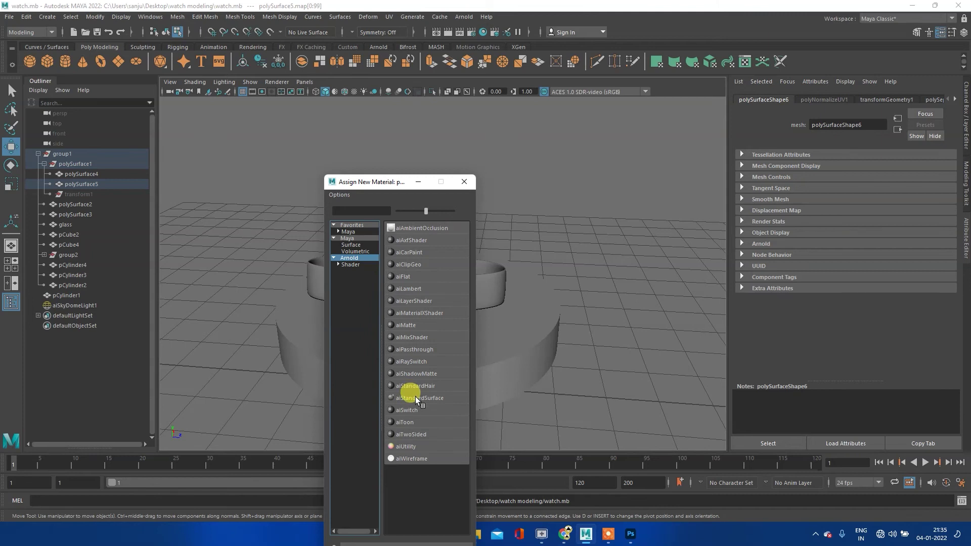
{"action": "left_click", "coordinate": [415, 396]}
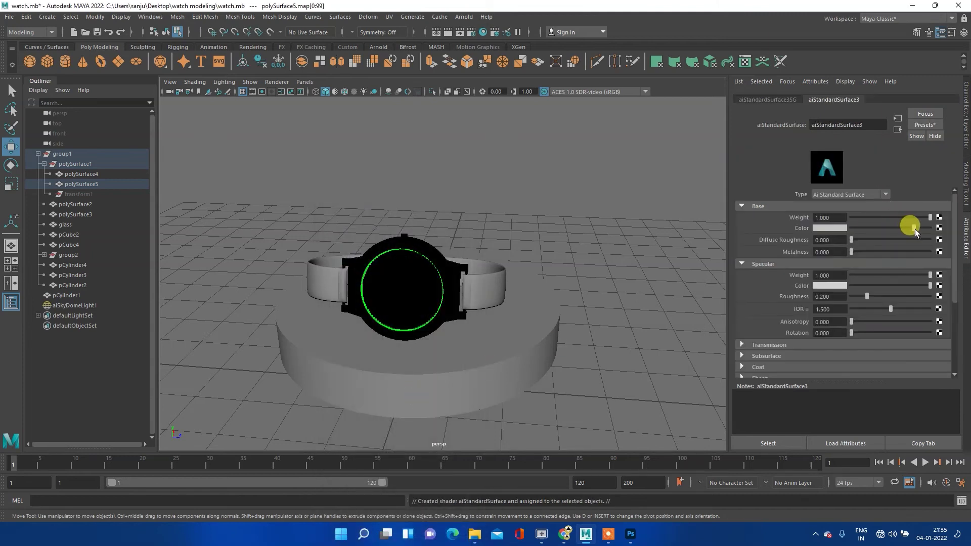
{"action": "left_click_drag", "start_coordinate": [914, 229], "coordinate": [950, 232]}
- Map watch modeling/uv1.psd as a file texture into Base Color and test-render in Arnold
{"action": "left_click", "coordinate": [939, 228]}
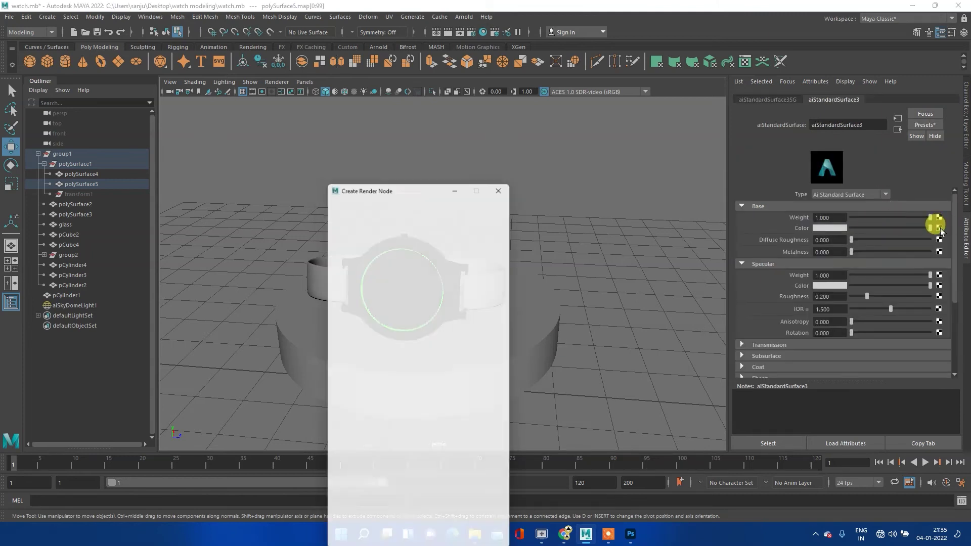
{"action": "left_click", "coordinate": [408, 264]}
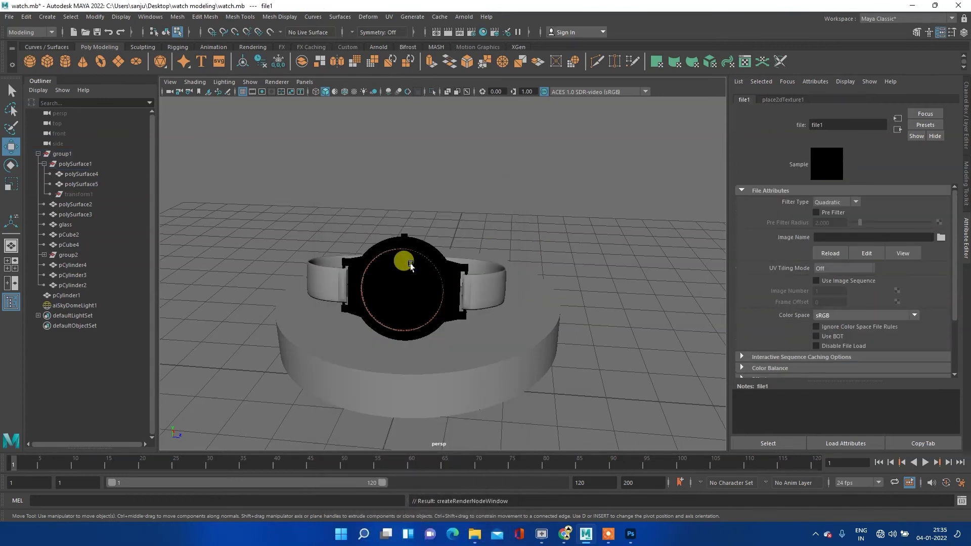
{"action": "left_click", "coordinate": [937, 238]}
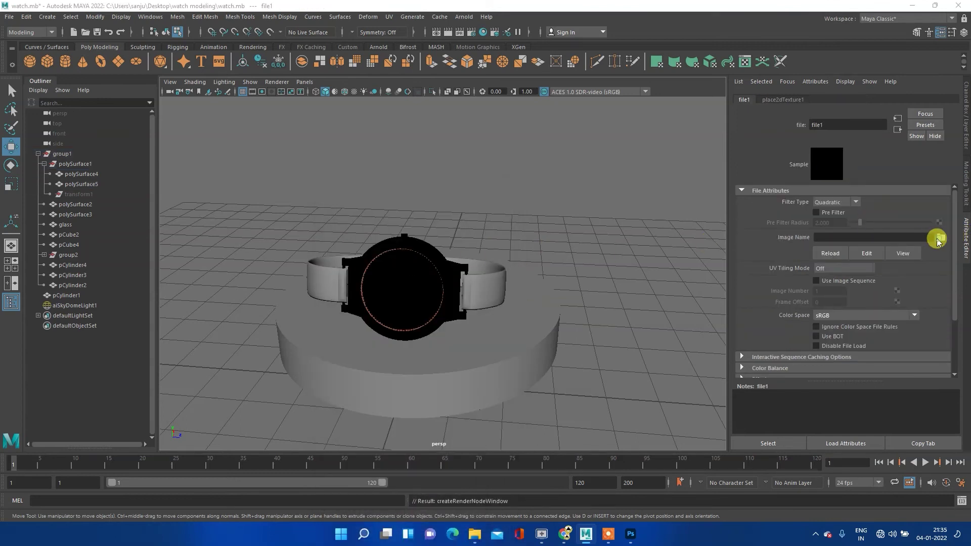
{"action": "left_click", "coordinate": [136, 160]}
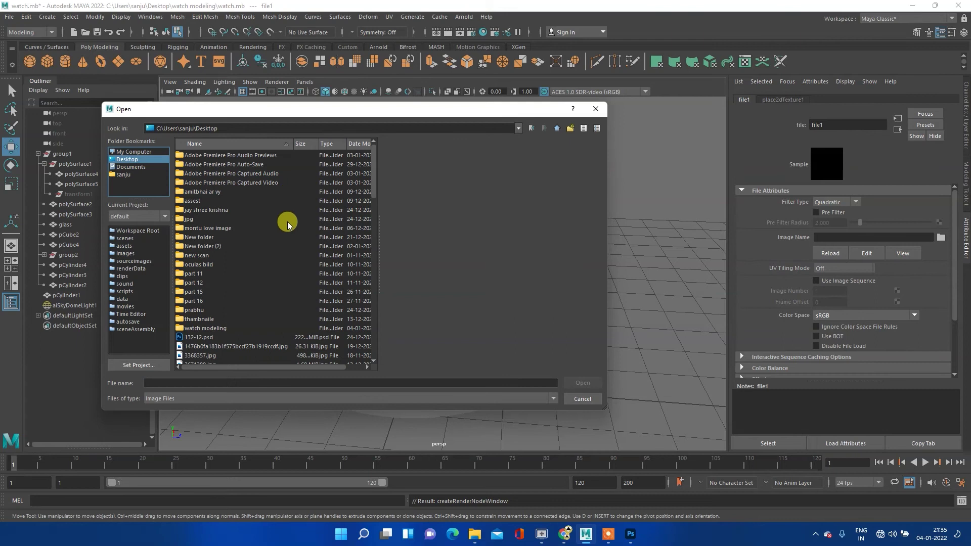
{"action": "double_click", "coordinate": [210, 329]}
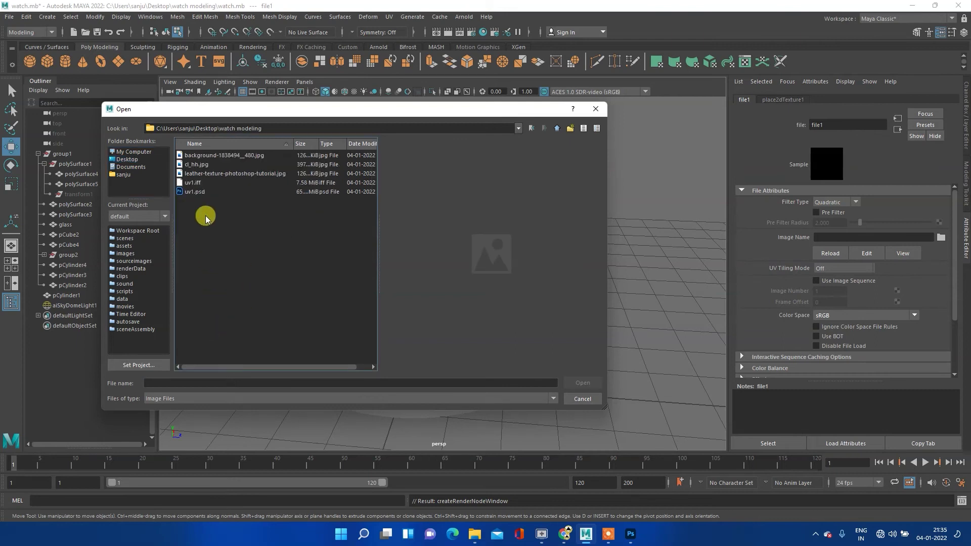
{"action": "left_click", "coordinate": [202, 195]}
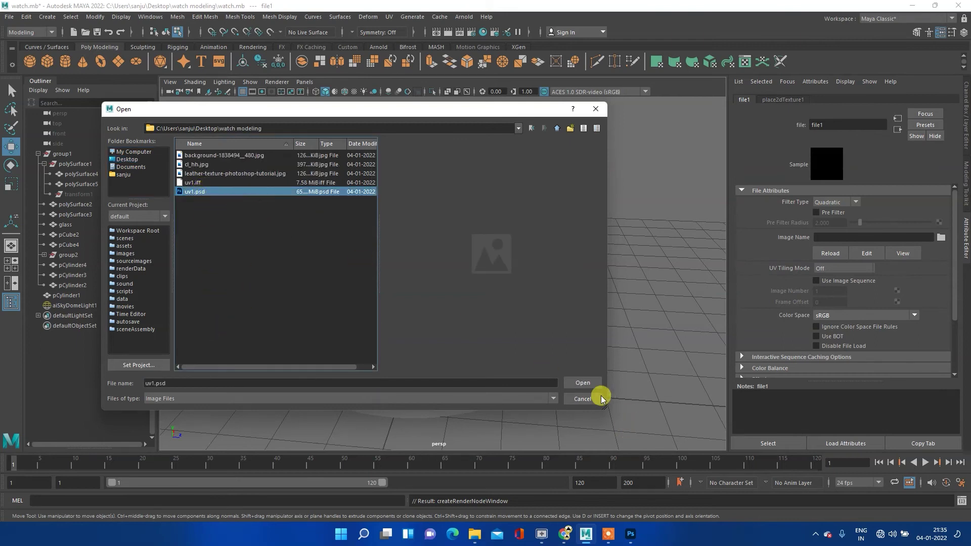
{"action": "left_click", "coordinate": [582, 383]}
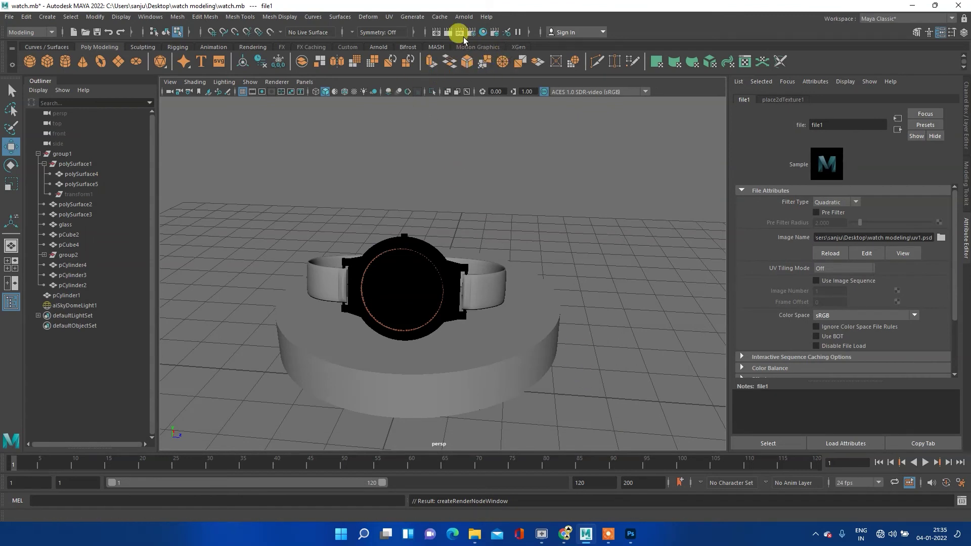
{"action": "left_click", "coordinate": [449, 32]}
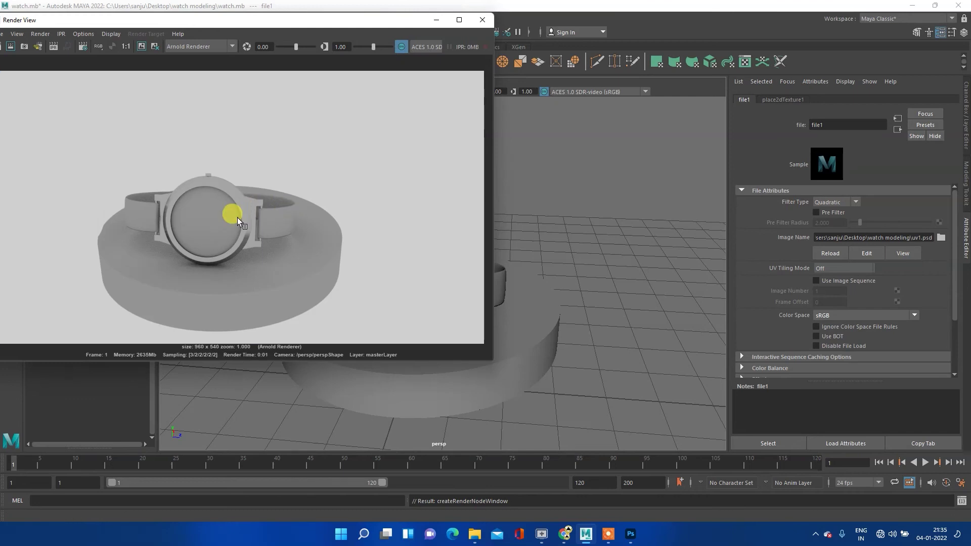
{"action": "left_click", "coordinate": [482, 19]}
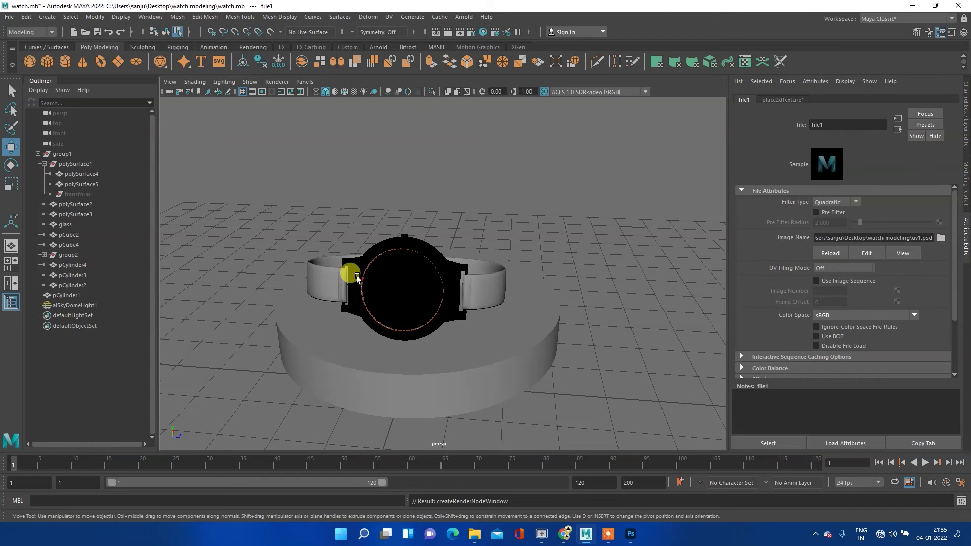
{"action": "right_click", "coordinate": [398, 274]}
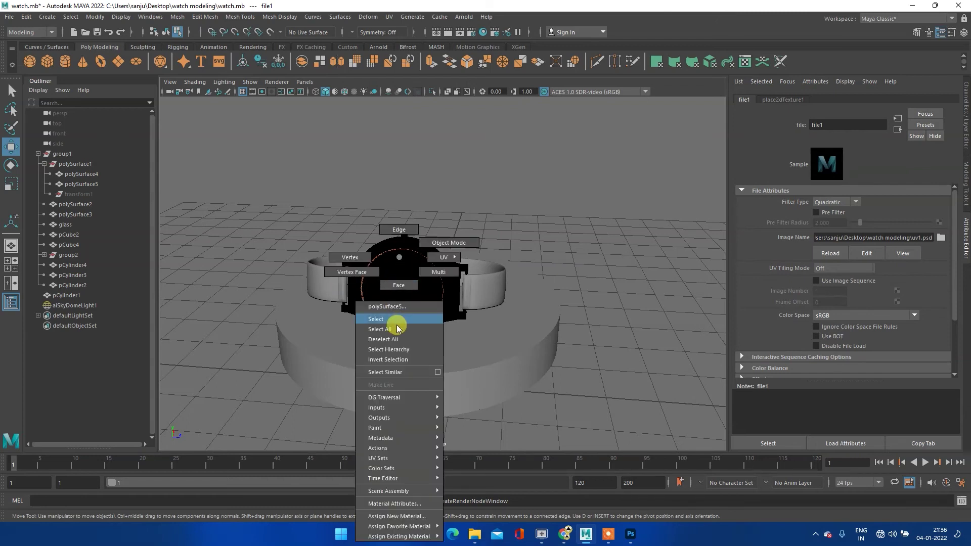
{"action": "mouse_move", "coordinate": [401, 244]}
{"action": "right_mouse_down"}
{"action": "mouse_move", "coordinate": [497, 263]}
{"action": "mouse_move", "coordinate": [488, 256]}
{"action": "right_mouse_up"}
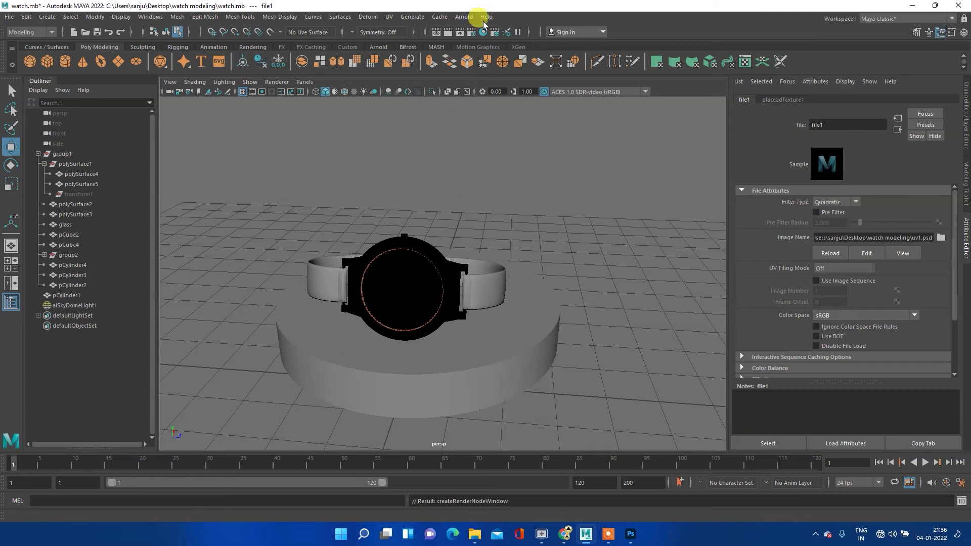
{"action": "left_click", "coordinate": [412, 16]}
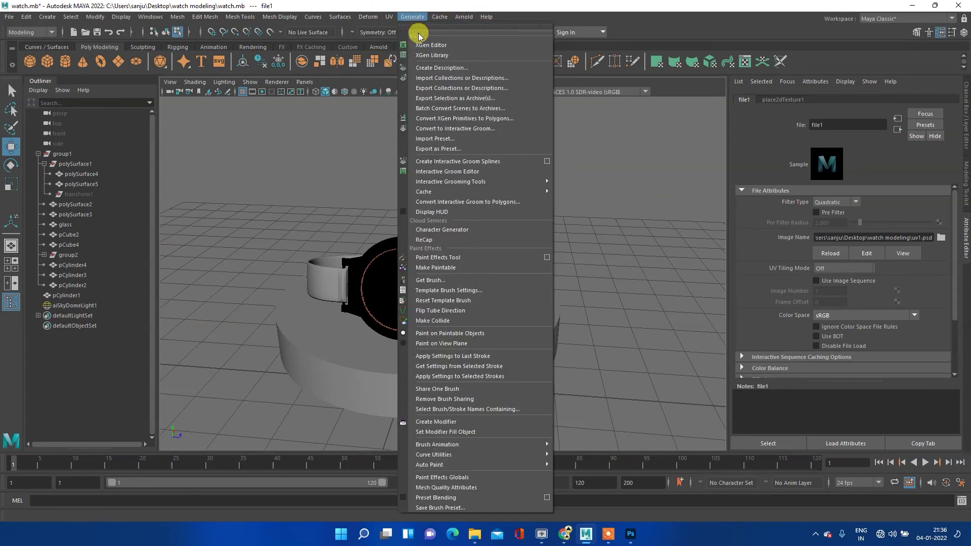
{"action": "left_click", "coordinate": [408, 35]}
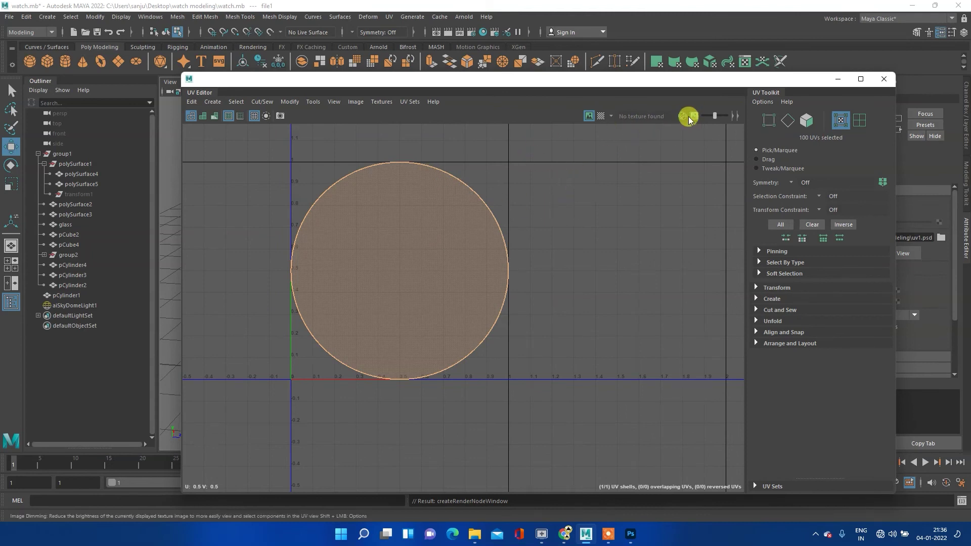
{"action": "left_click", "coordinate": [884, 79]}
{"action": "right_click_drag", "start_coordinate": [401, 257], "coordinate": [438, 232]}
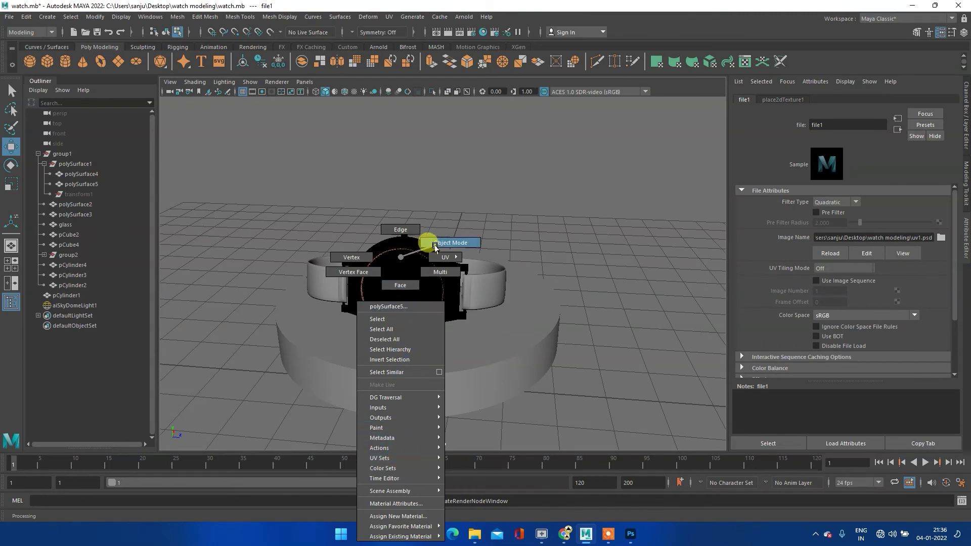
- Try assigning a new Arnold material to the watch face, then dismiss the material window
{"action": "right_click_drag", "start_coordinate": [438, 232], "coordinate": [438, 233]}
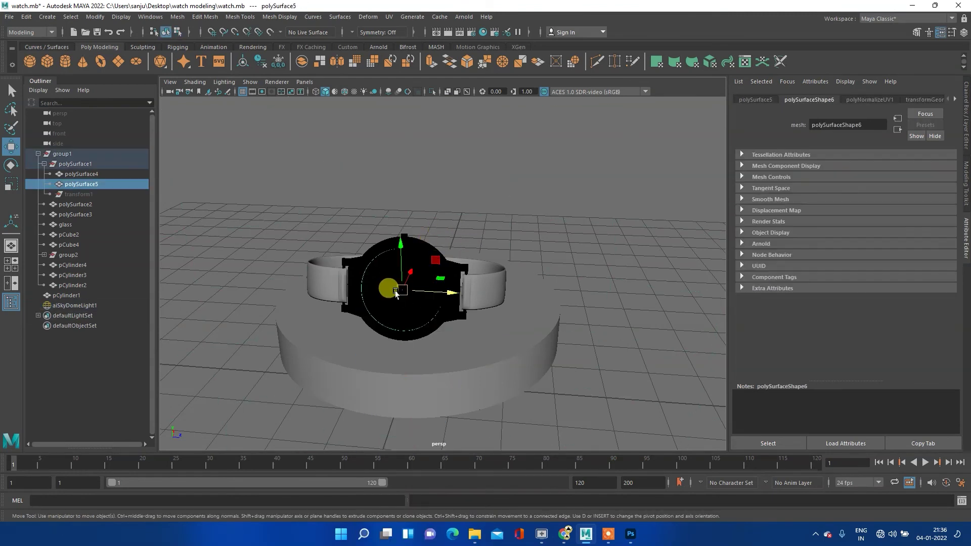
{"action": "right_click_drag", "start_coordinate": [389, 256], "coordinate": [366, 500]}
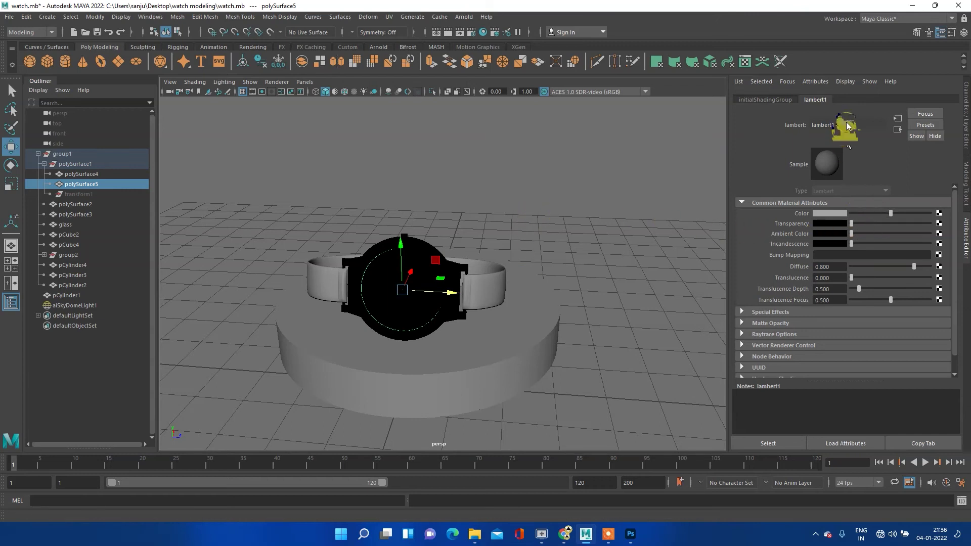
{"action": "left_click", "coordinate": [443, 221]}
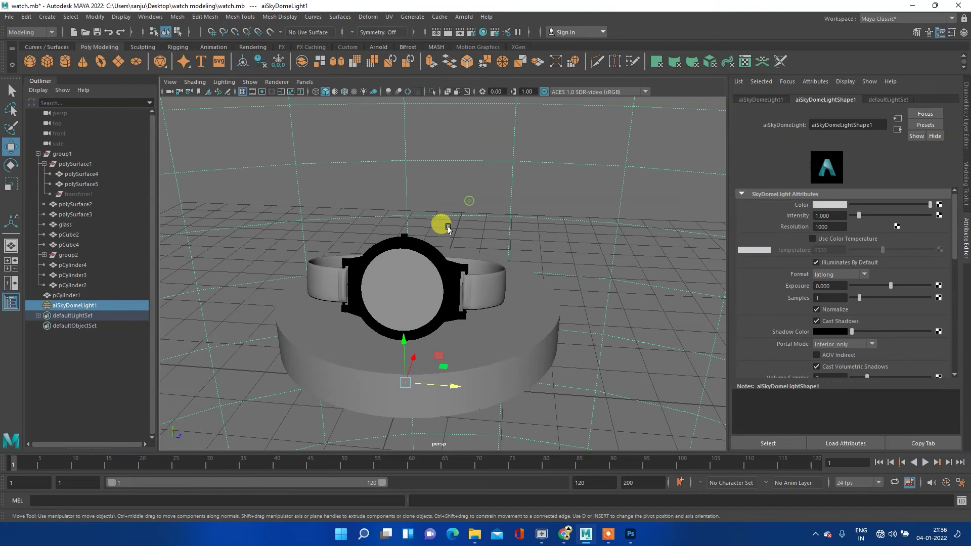
{"action": "left_click", "coordinate": [374, 301]}
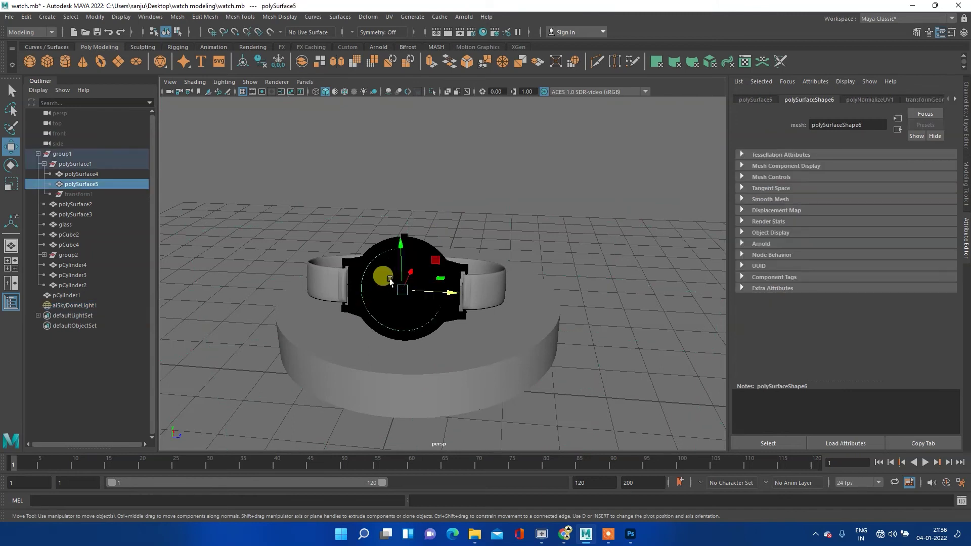
{"action": "right_click_drag", "start_coordinate": [389, 281], "coordinate": [385, 505]}
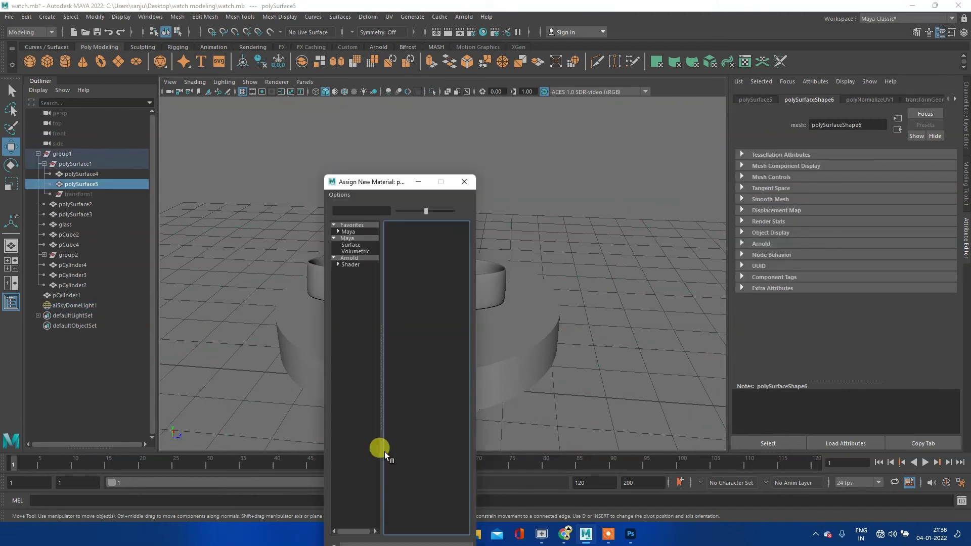
{"action": "left_click", "coordinate": [354, 259]}
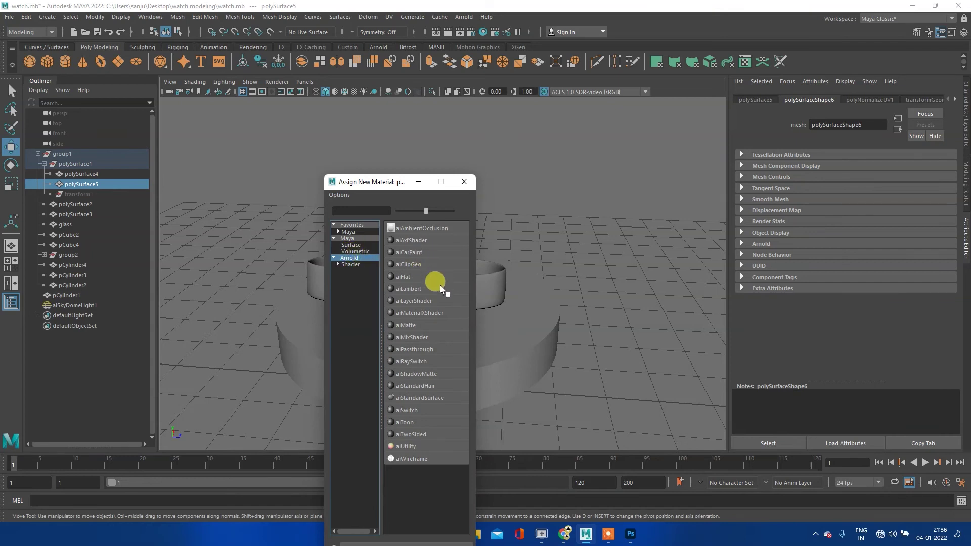
{"action": "left_click", "coordinate": [556, 222]}
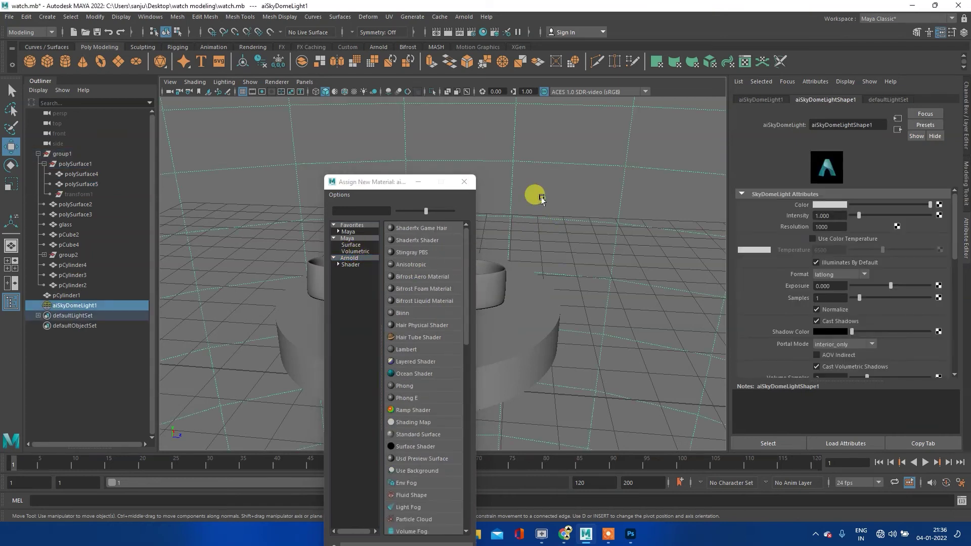
{"action": "left_click", "coordinate": [463, 181]}
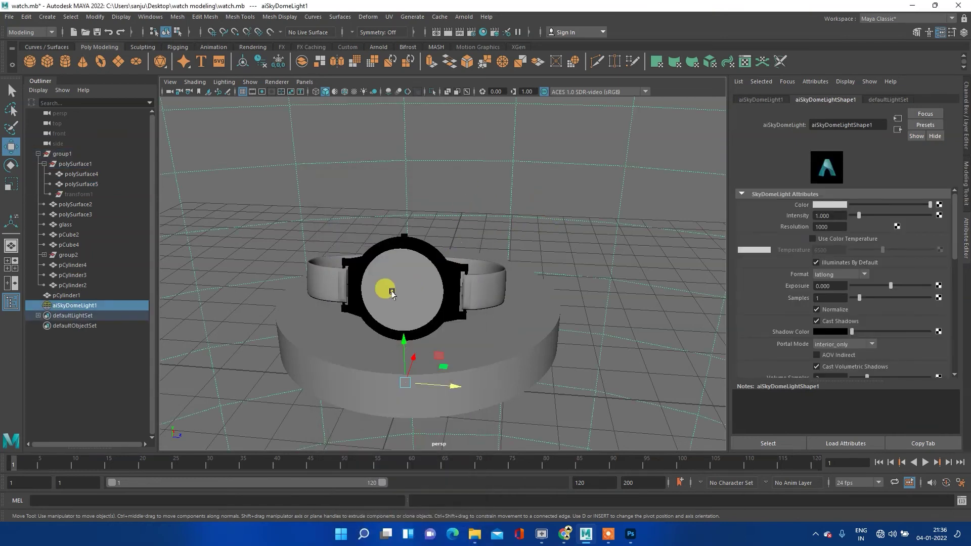
{"action": "left_click", "coordinate": [391, 292]}
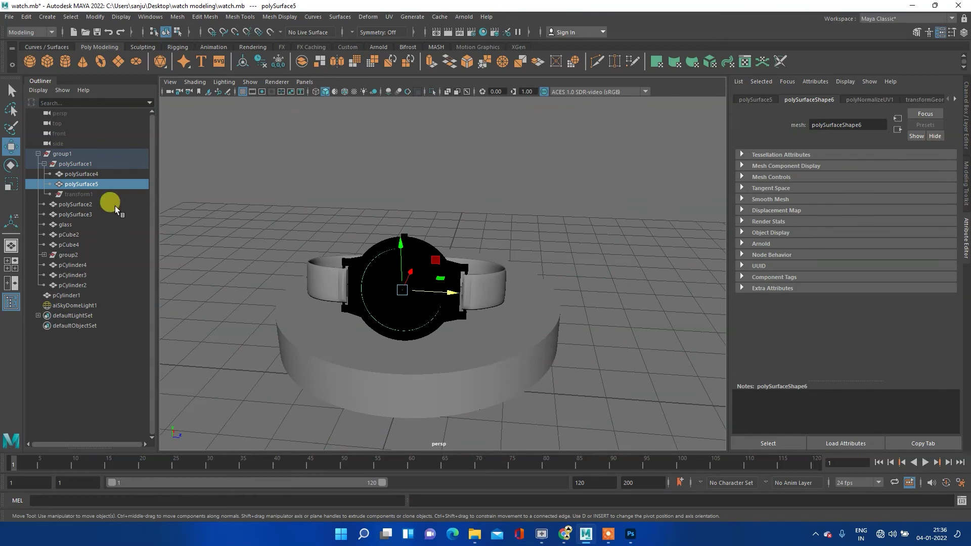
- Assign the existing aiStandardSurface2 material to the bezel ring polySurface4
{"action": "left_click", "coordinate": [365, 264]}
{"action": "right_click", "coordinate": [365, 256]}
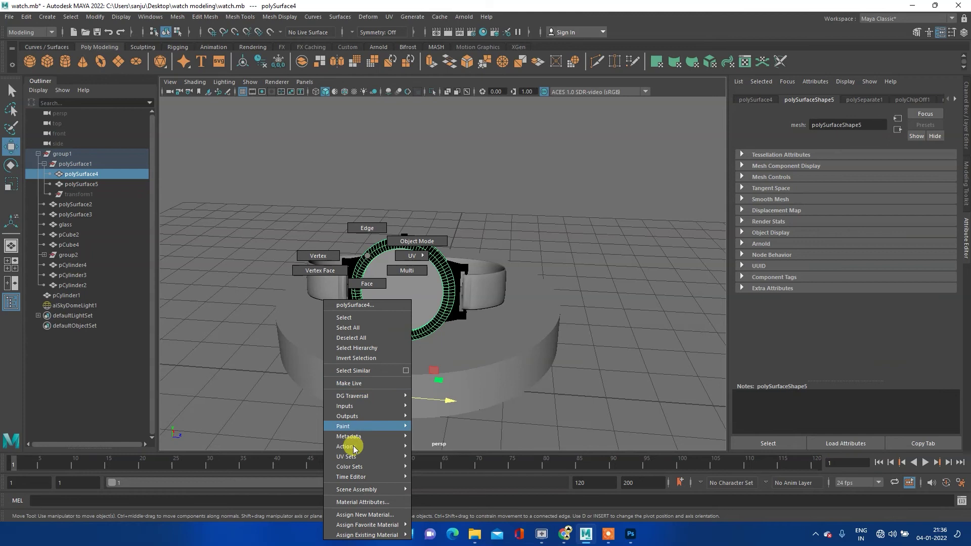
{"action": "mouse_move", "coordinate": [367, 535]}
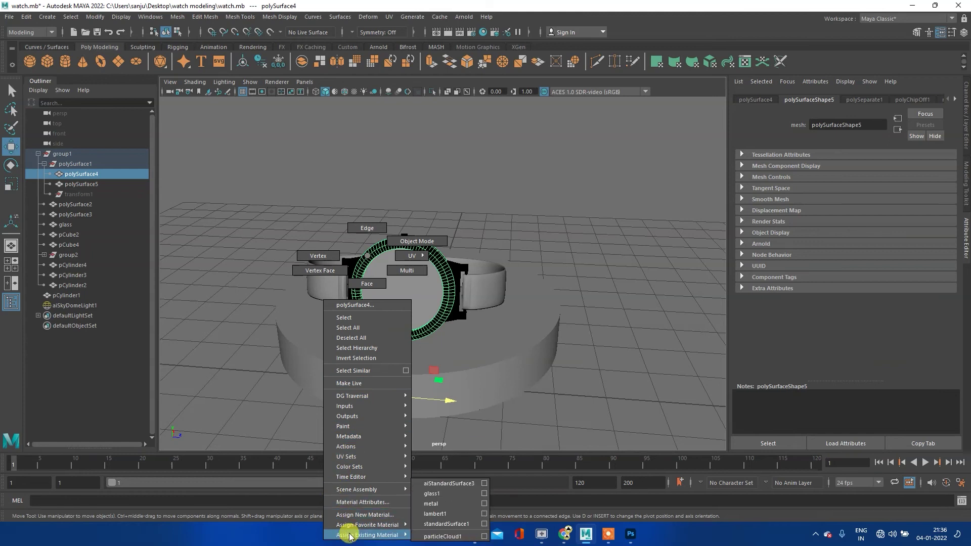
{"action": "left_click", "coordinate": [432, 504]}
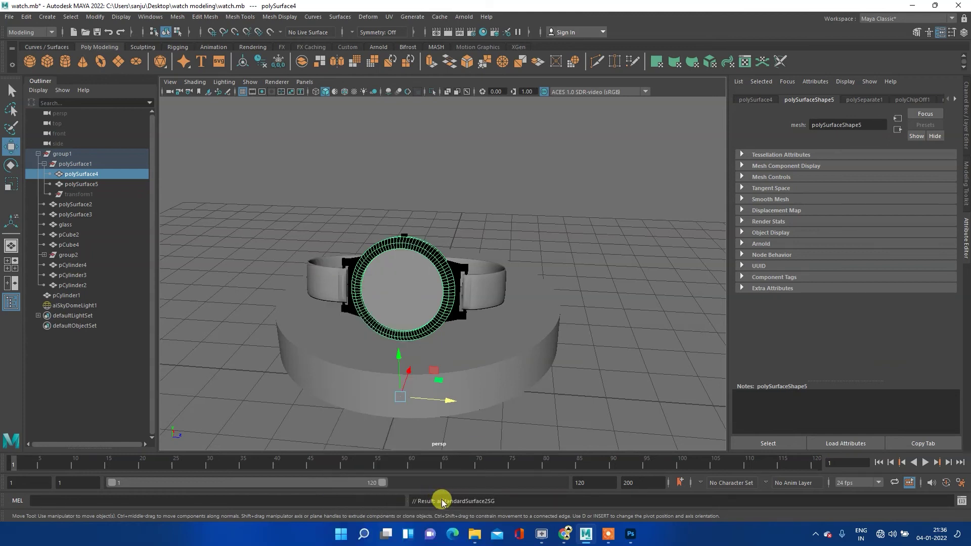
- Reselect the dial polySurface5 as a whole object and bring up its material commands
{"action": "left_click", "coordinate": [406, 289]}
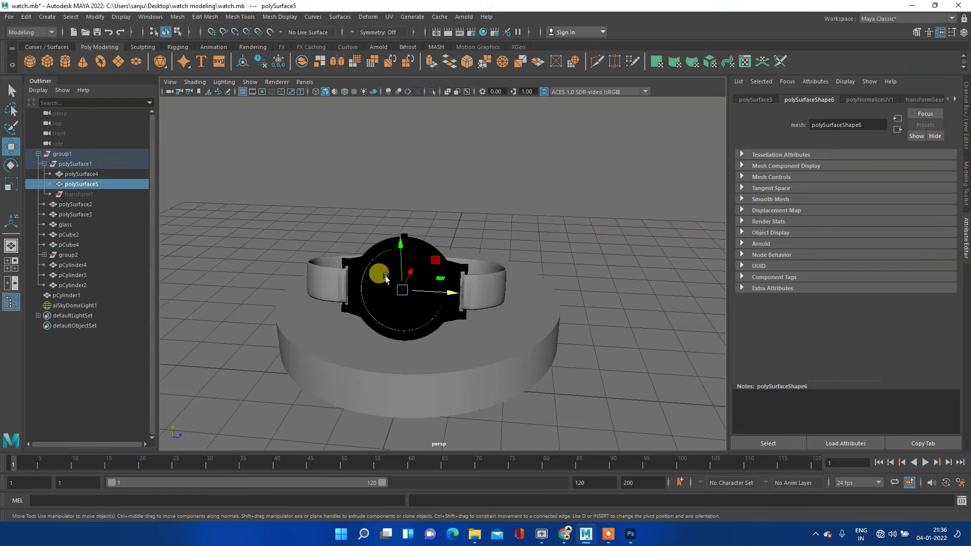
{"action": "right_click", "coordinate": [388, 279]}
{"action": "left_click", "coordinate": [380, 276]}
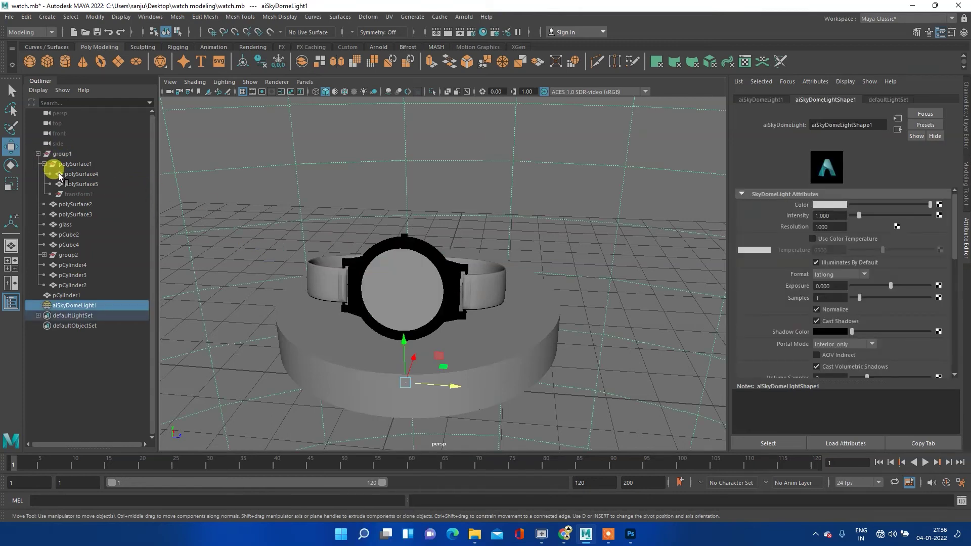
{"action": "left_click", "coordinate": [73, 184]}
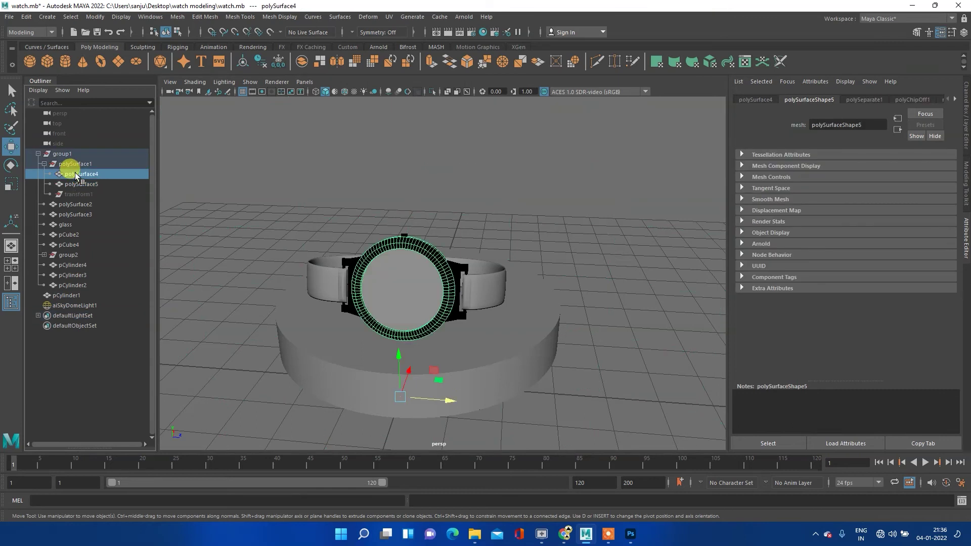
{"action": "left_click", "coordinate": [80, 183]}
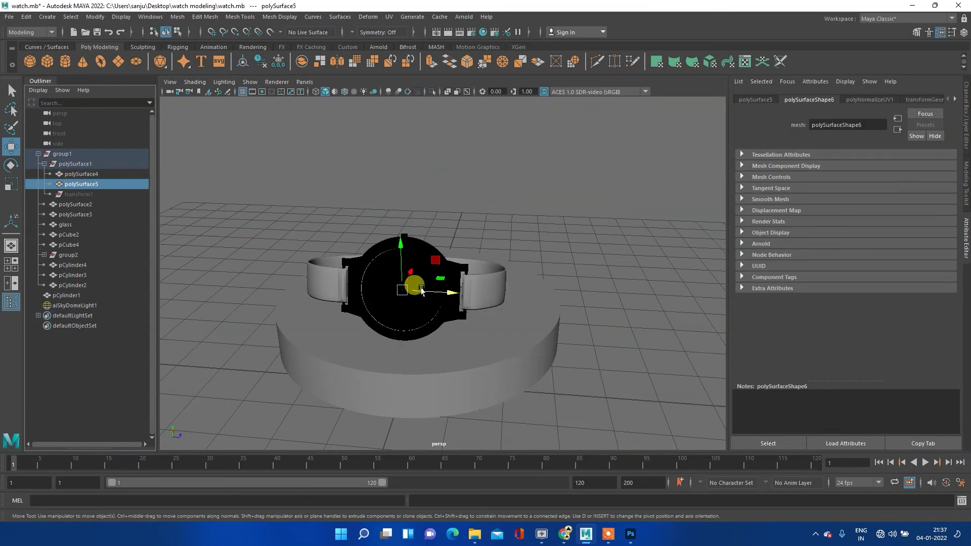
{"action": "right_click_drag", "start_coordinate": [376, 270], "coordinate": [377, 518]}
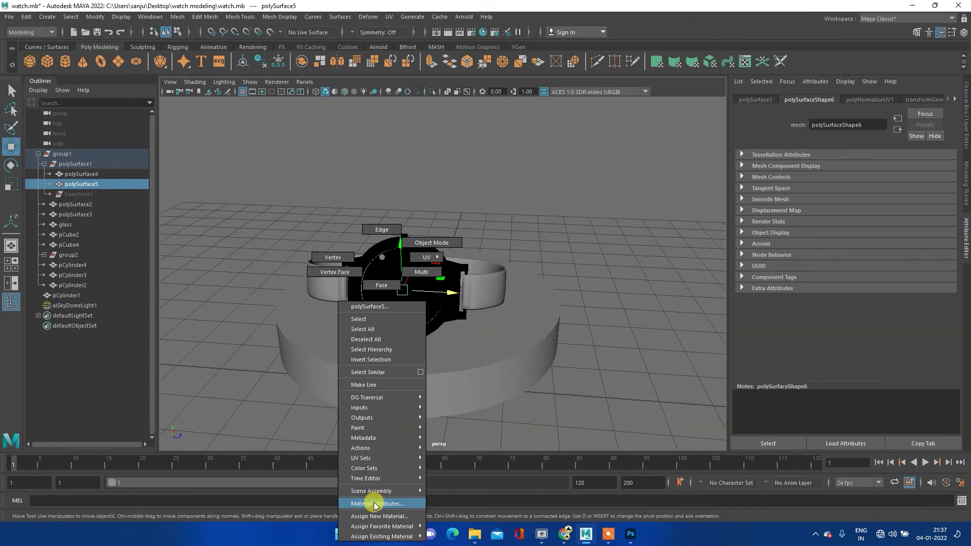
- Assign a new aiStandardSurface to the watch face with a white base colour
{"action": "left_click", "coordinate": [377, 516]}
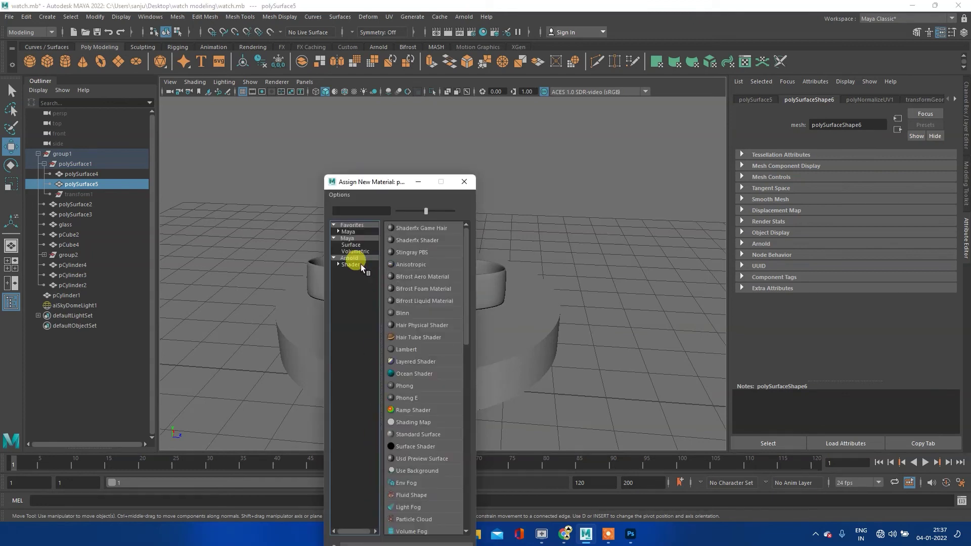
{"action": "left_click", "coordinate": [354, 259]}
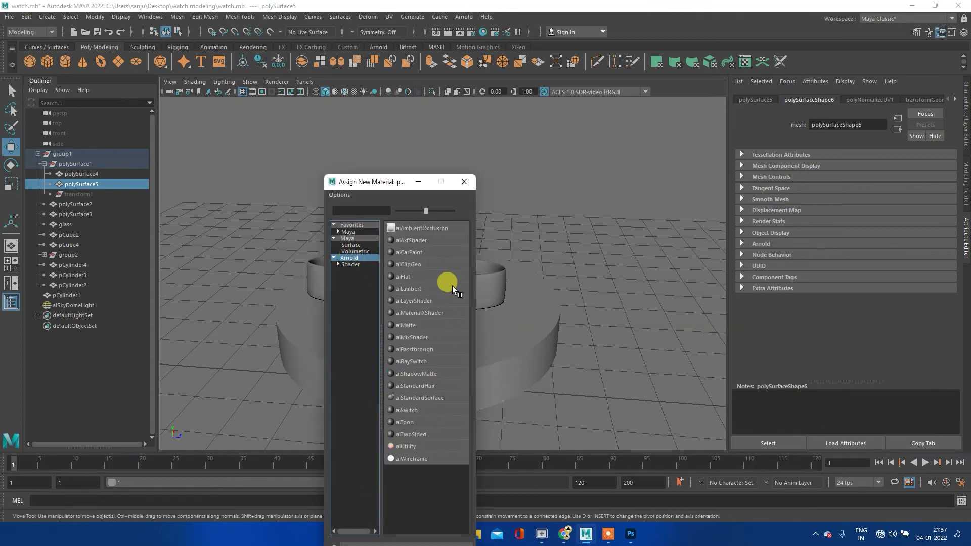
{"action": "left_click", "coordinate": [426, 398]}
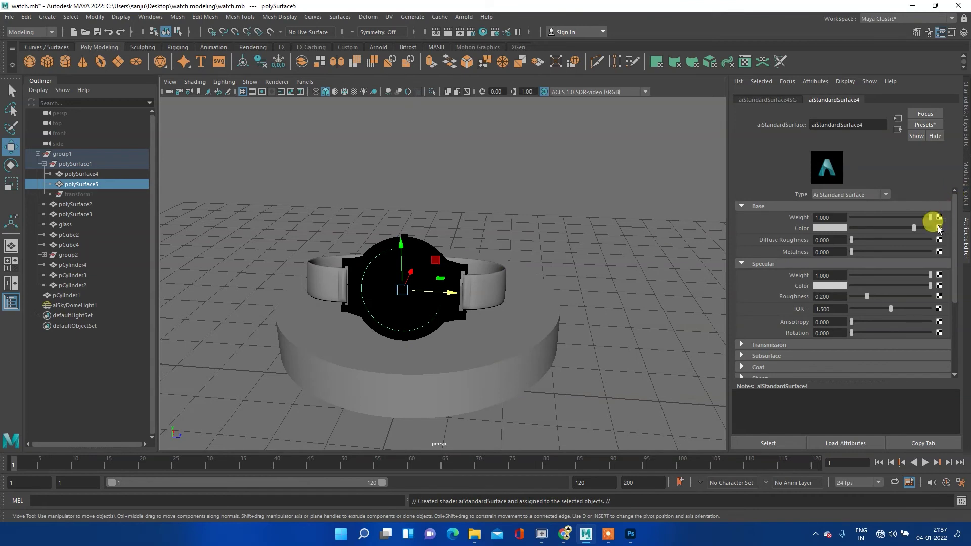
{"action": "left_click_drag", "start_coordinate": [915, 229], "coordinate": [947, 228]}
- Connect a file2 texture loading watch modeling/uv1.psd to Base Color, then reselect the dial
{"action": "left_click", "coordinate": [940, 228]}
{"action": "left_click", "coordinate": [407, 264]}
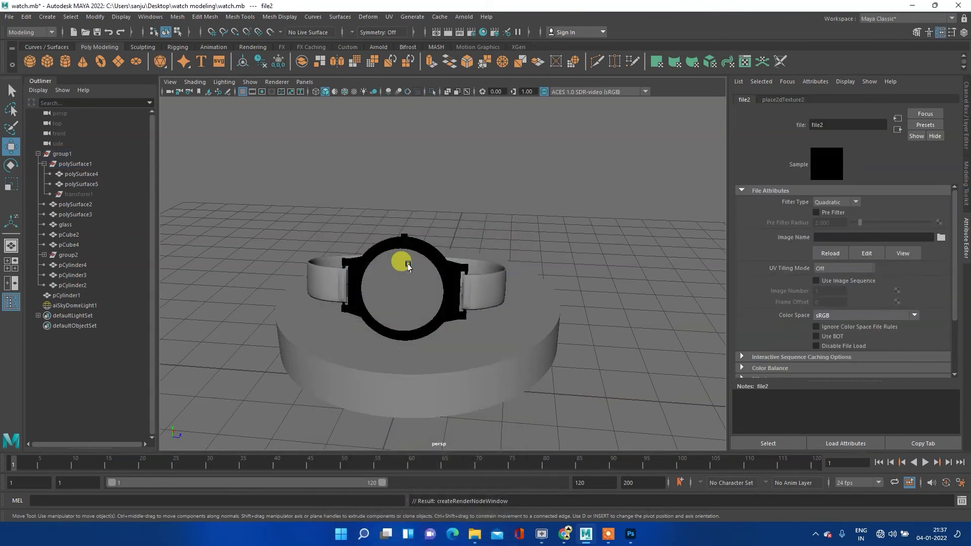
{"action": "left_click", "coordinate": [939, 238]}
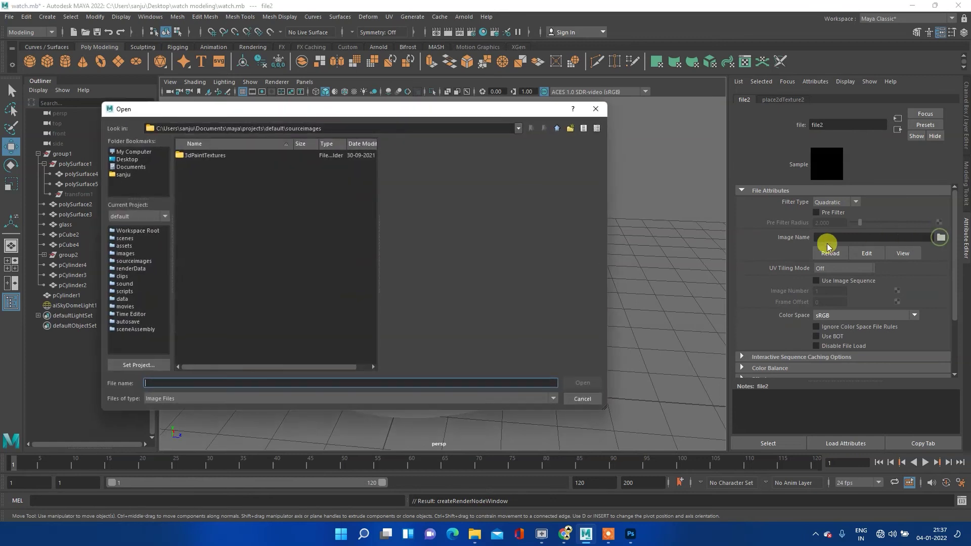
{"action": "left_click", "coordinate": [128, 160]}
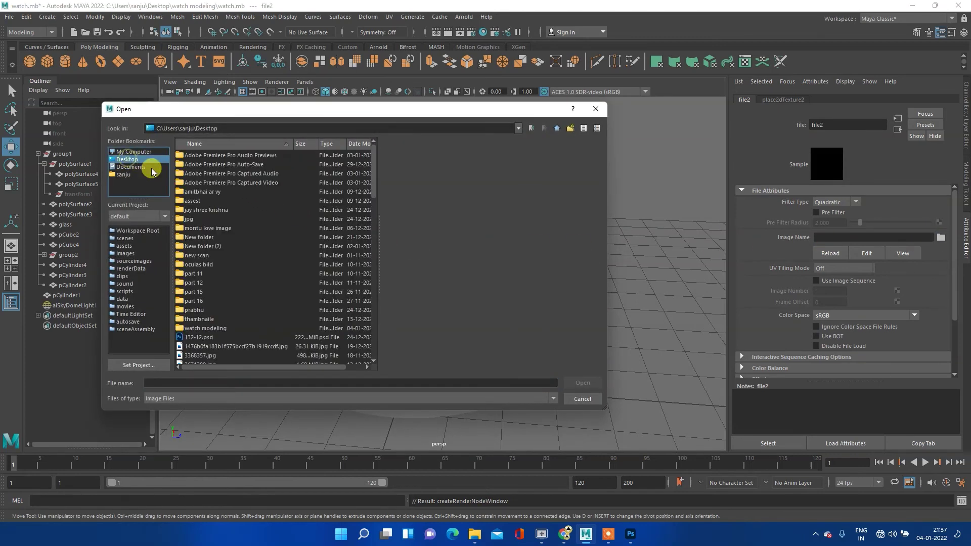
{"action": "scroll", "coordinate": [217, 314], "scroll_direction": "down", "scroll_amount": 3}
{"action": "double_click", "coordinate": [220, 248]}
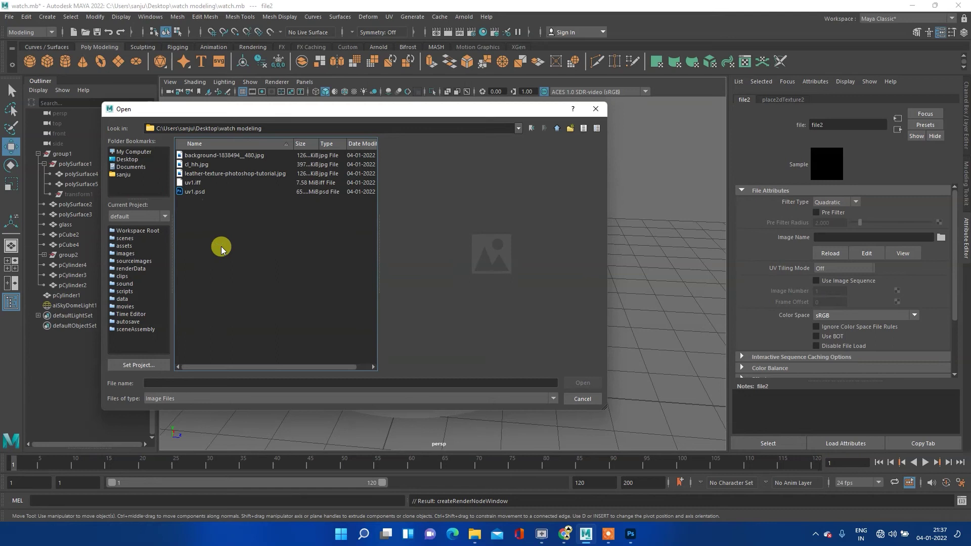
{"action": "left_click", "coordinate": [204, 192]}
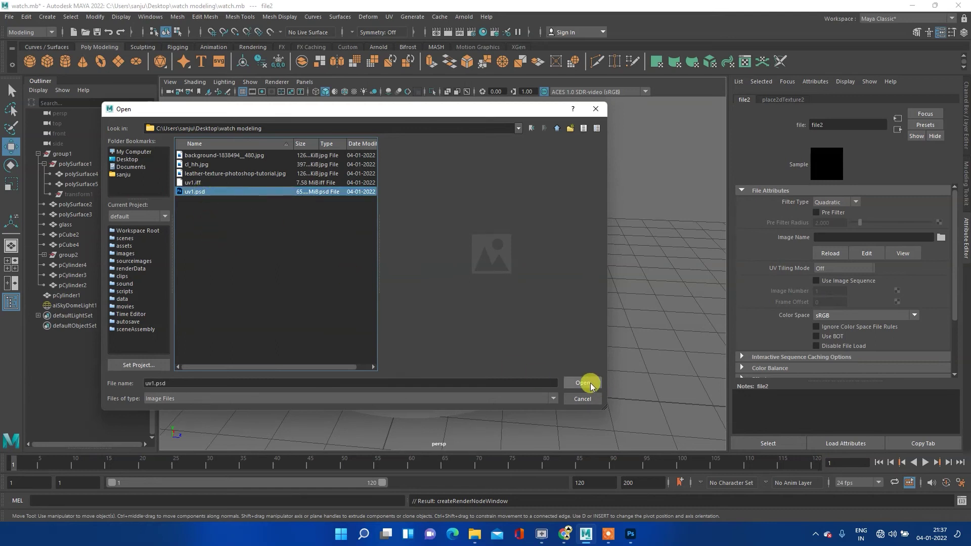
{"action": "left_click", "coordinate": [585, 383]}
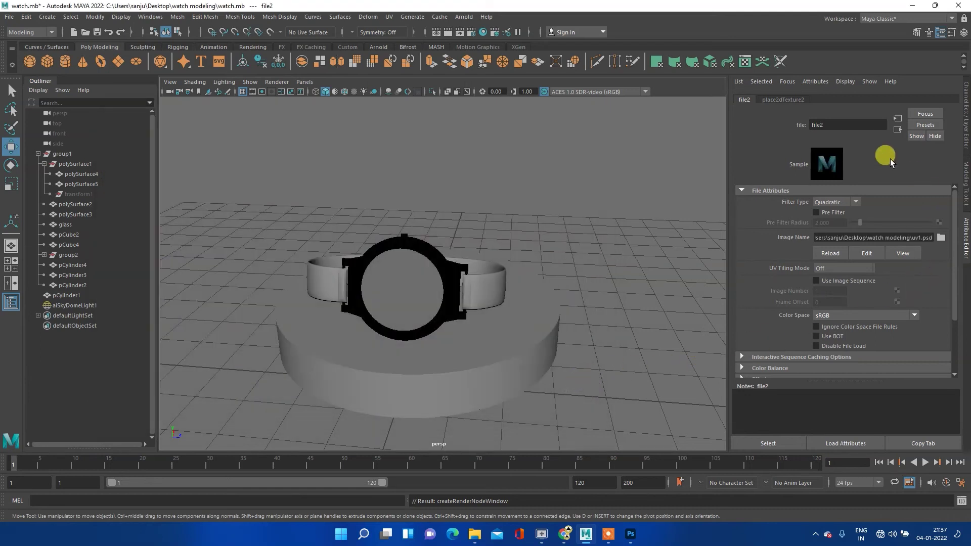
{"action": "left_click", "coordinate": [777, 101]}
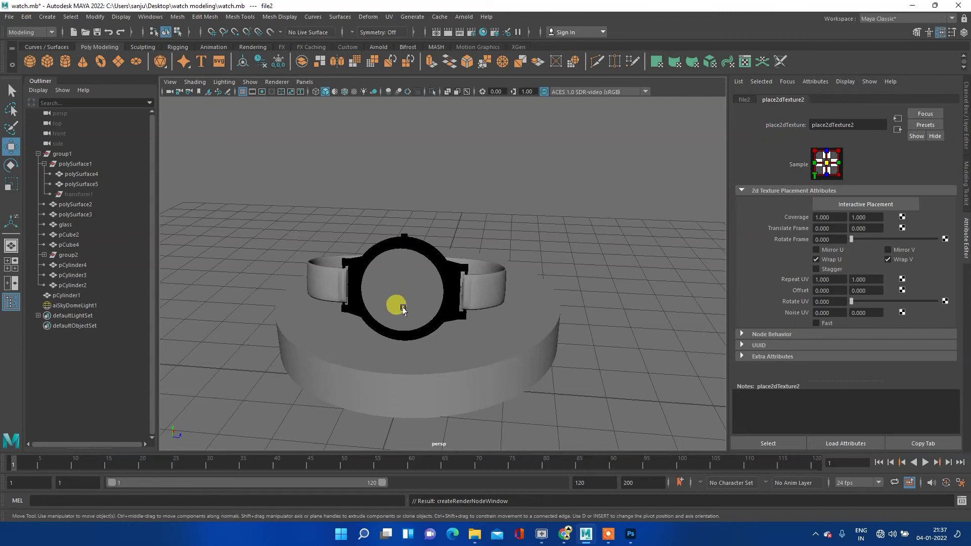
{"action": "left_click", "coordinate": [393, 292]}
{"action": "right_click", "coordinate": [389, 283]}
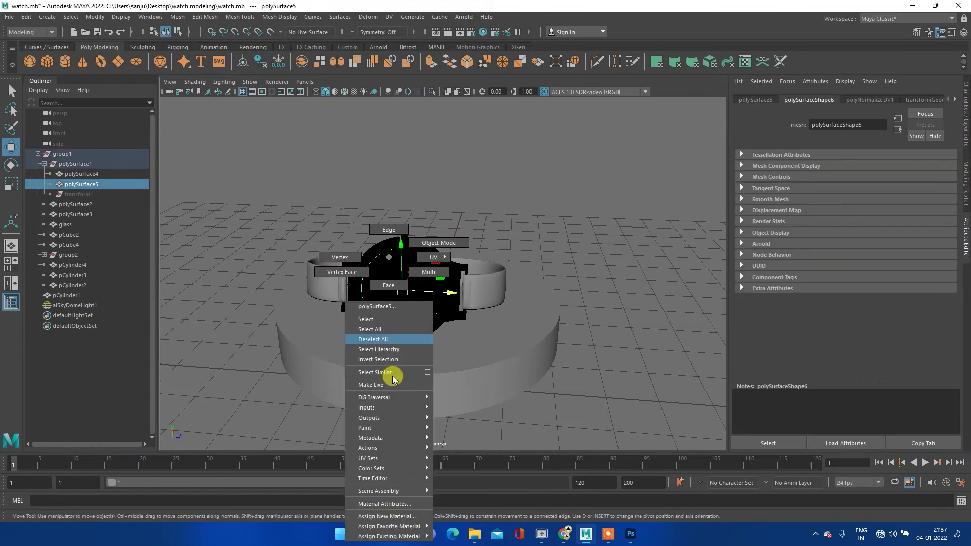
- Show the strap's material attributes and preview the textured watch in an Arnold render
{"action": "left_click", "coordinate": [359, 506]}
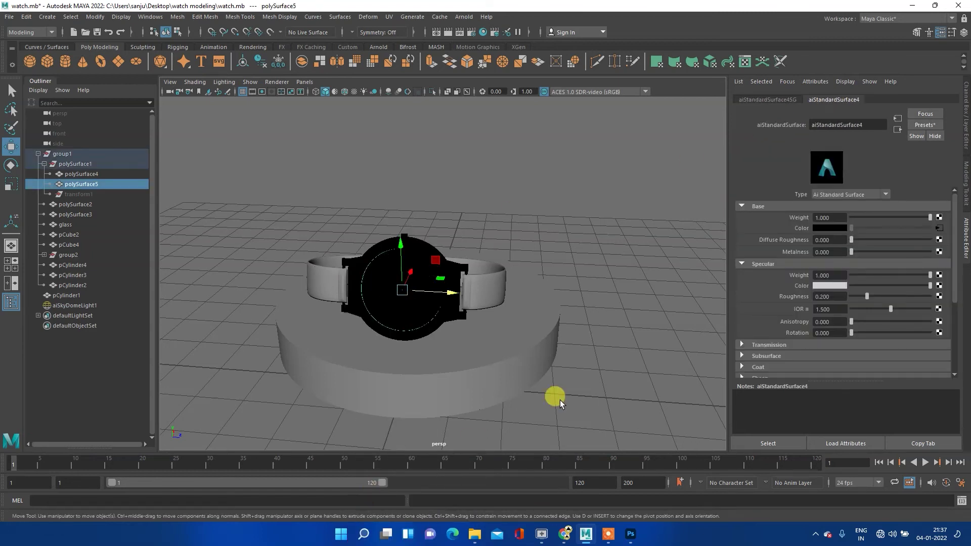
{"action": "left_click", "coordinate": [448, 31]}
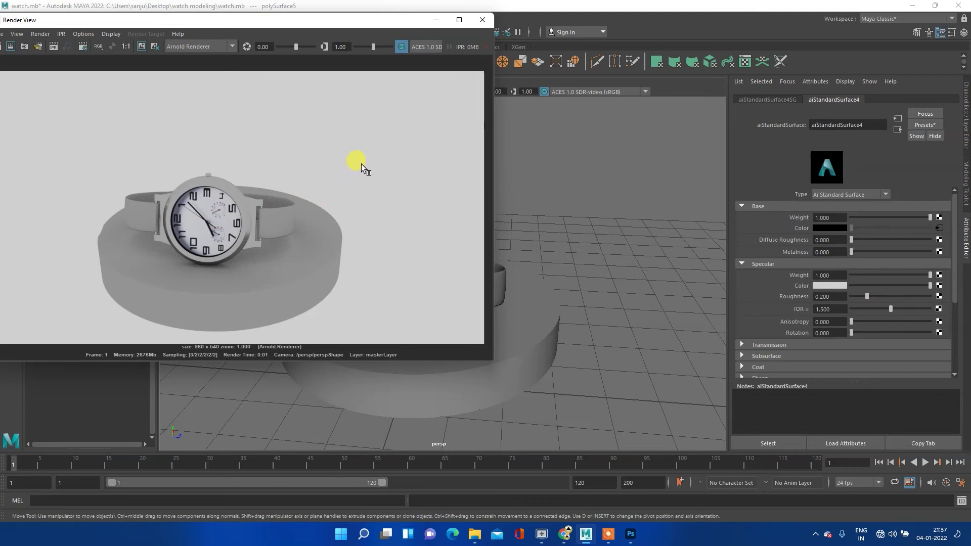
{"action": "left_click", "coordinate": [480, 21]}
- Select aiSkyDomeLight1 and connect a file texture to its Color
{"action": "left_click", "coordinate": [510, 161]}
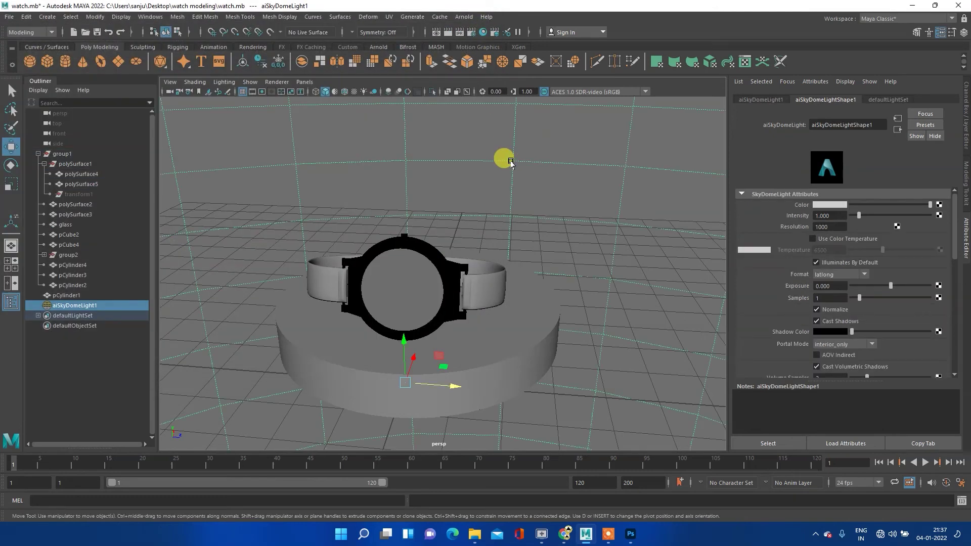
{"action": "left_click", "coordinate": [939, 209]}
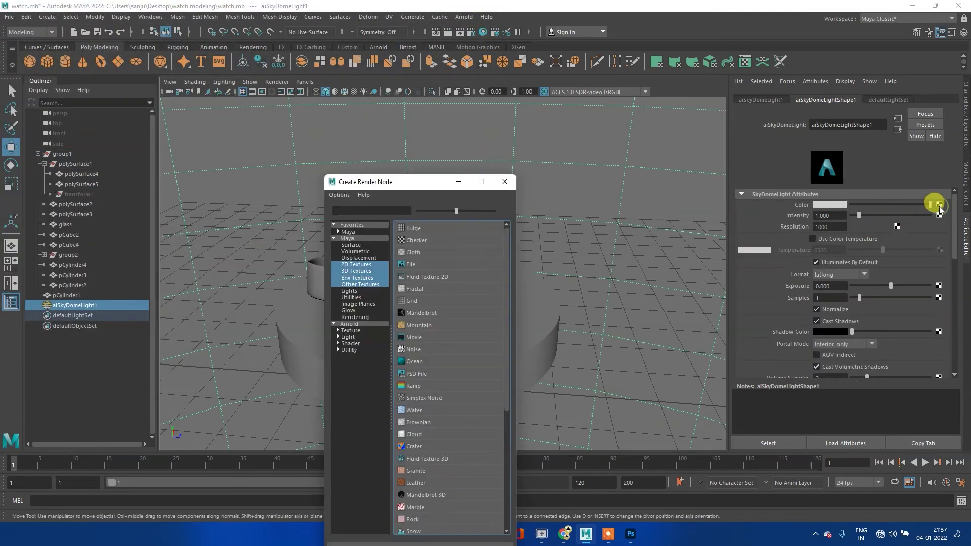
{"action": "left_click", "coordinate": [404, 266]}
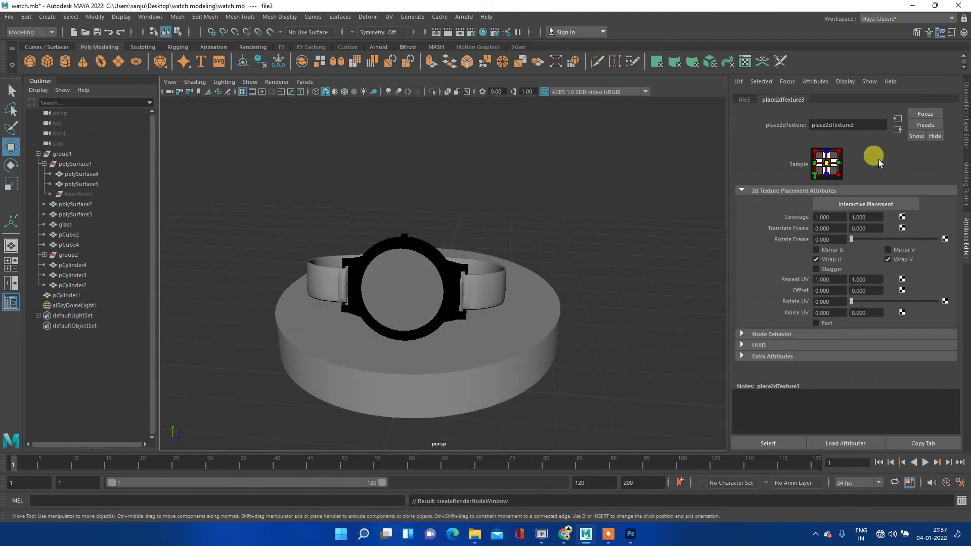
{"action": "left_click", "coordinate": [753, 102]}
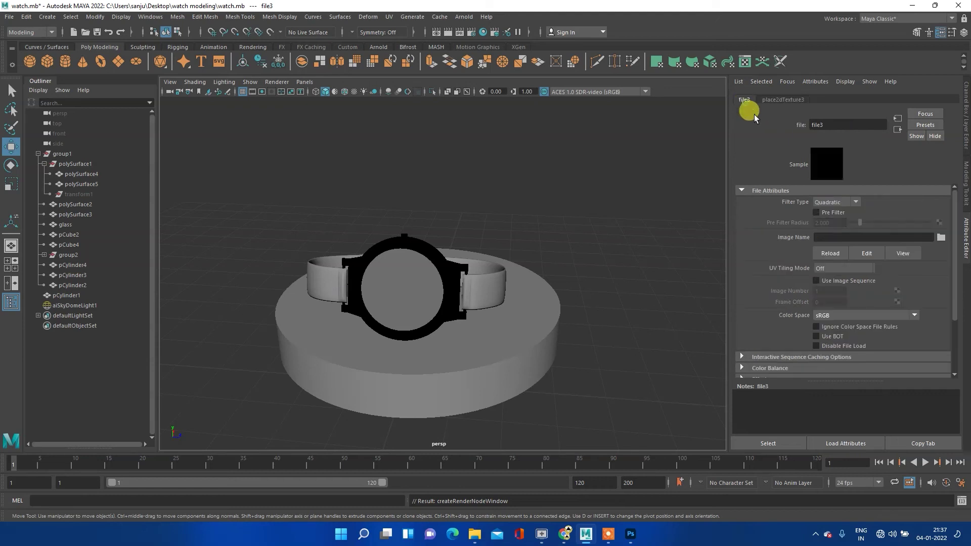
{"action": "left_click", "coordinate": [941, 237]}
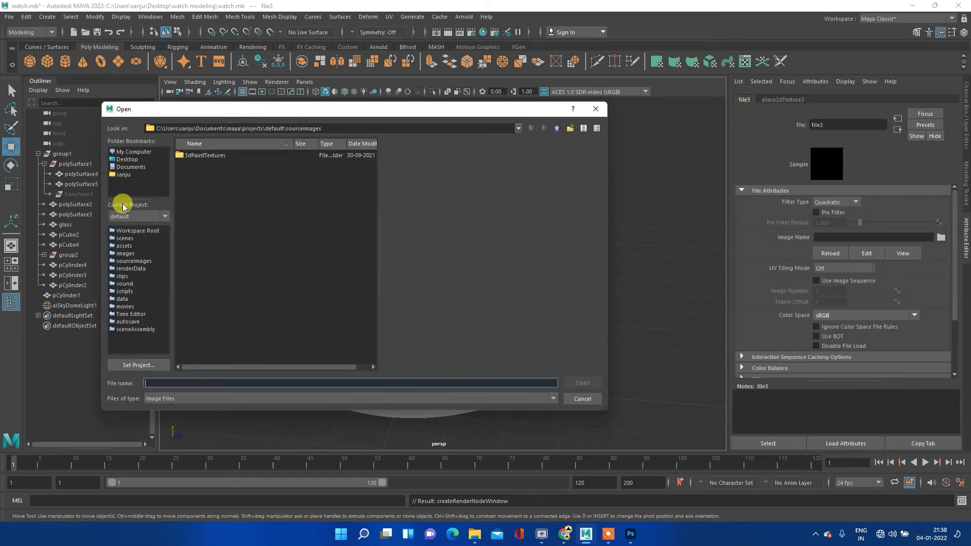
- Load Downloads\autumn_park_4k.hdr into the sky dome texture and render the watch in Arnold
{"action": "left_click", "coordinate": [126, 152]}
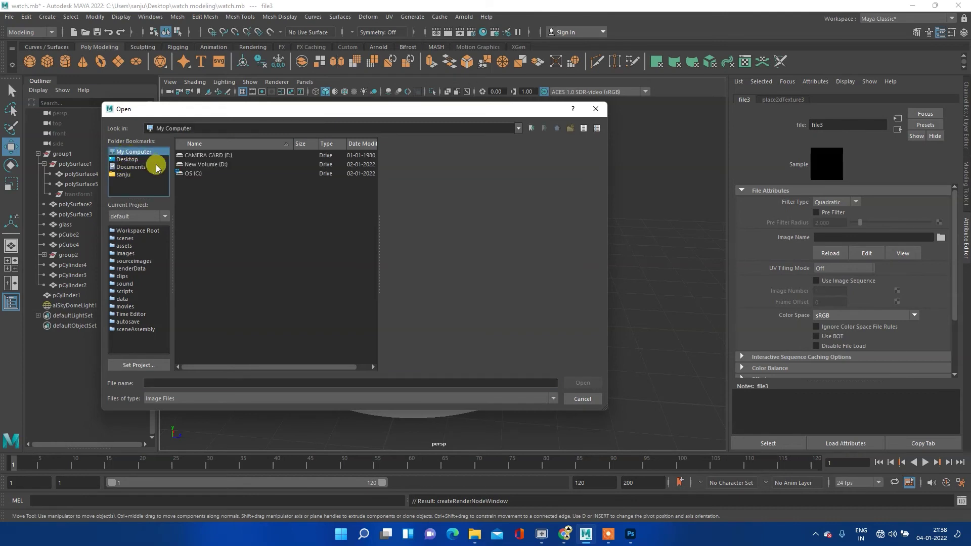
{"action": "left_click", "coordinate": [126, 160]}
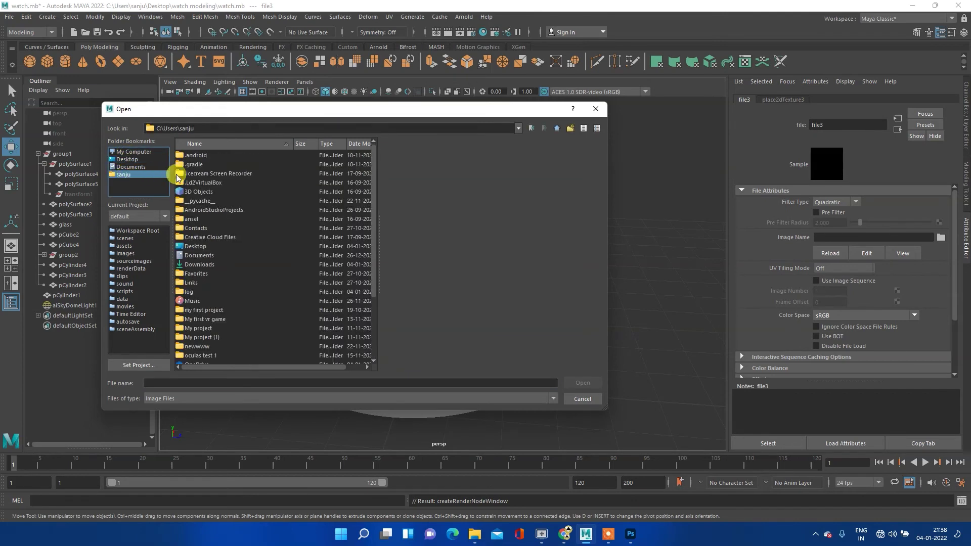
{"action": "left_click", "coordinate": [201, 266]}
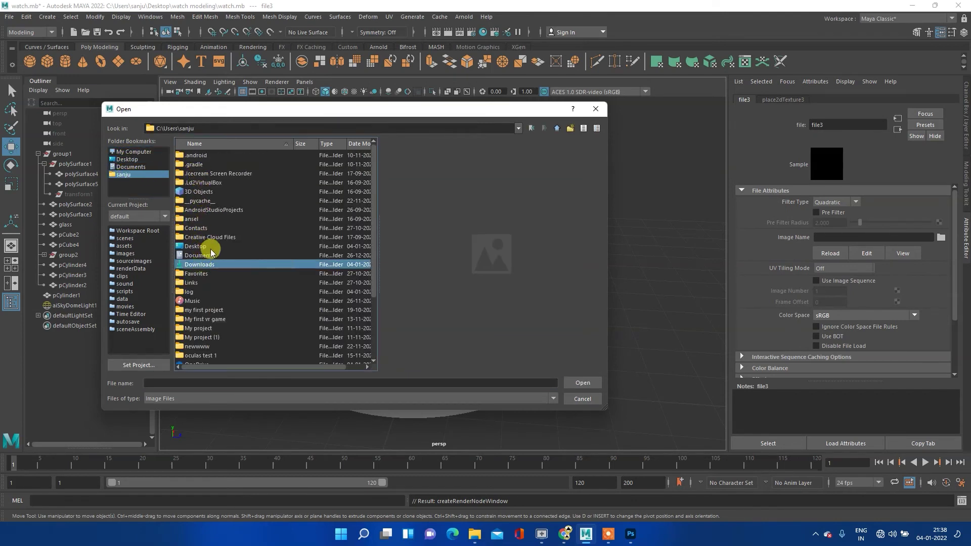
{"action": "double_click", "coordinate": [202, 266]}
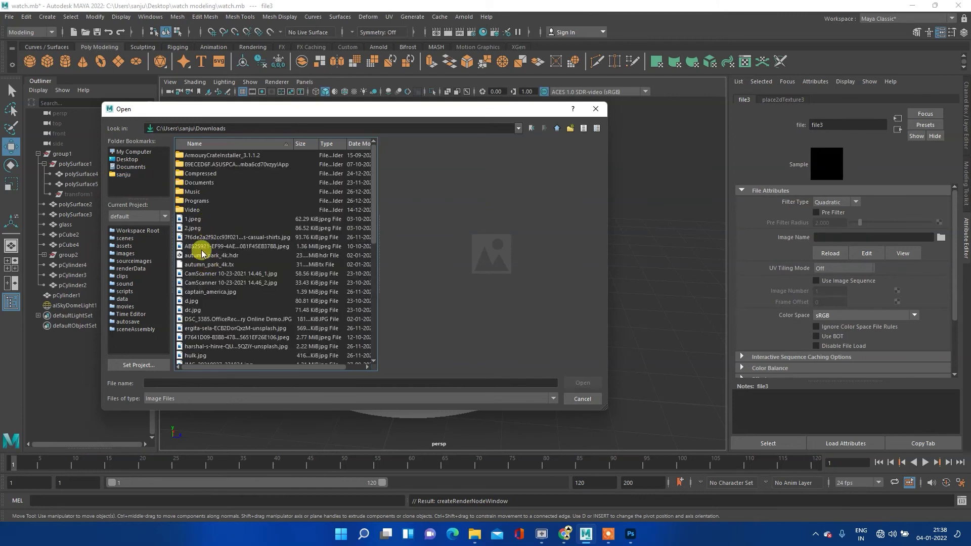
{"action": "left_click", "coordinate": [201, 257]}
{"action": "left_click", "coordinate": [584, 384]}
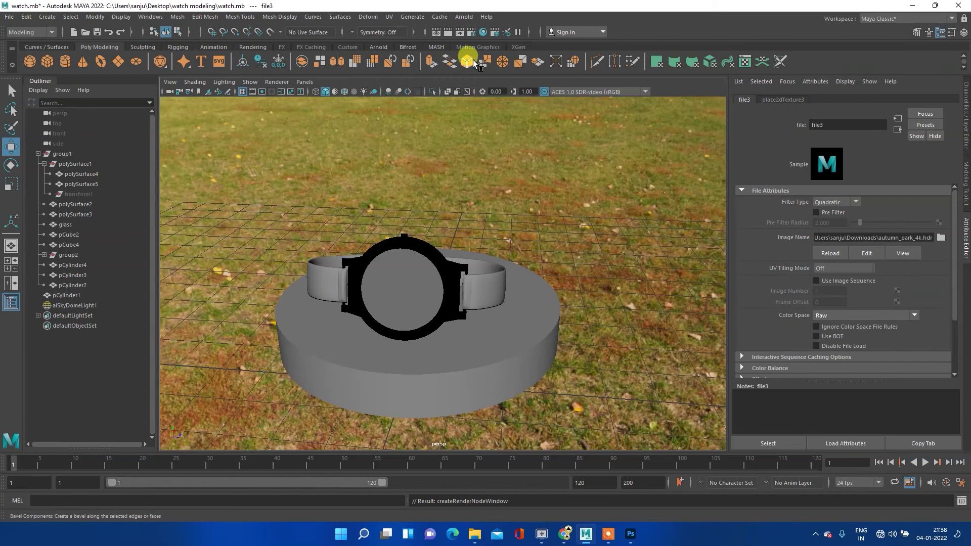
{"action": "left_click", "coordinate": [447, 34]}
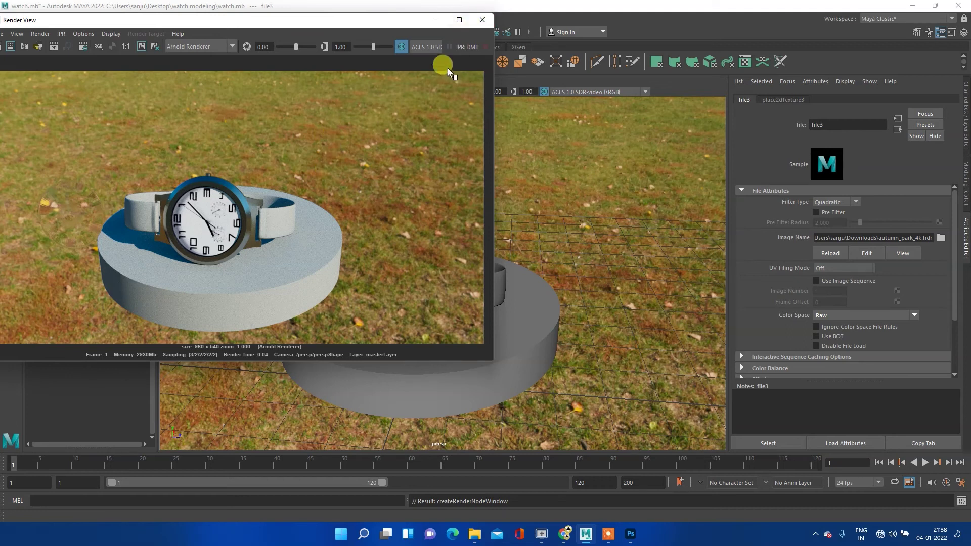
- Assign a new Arnold aiStandardSurface material (aiStandardSurface5) to the pedestal cylinder pCylinder1
{"action": "left_click", "coordinate": [483, 20]}
{"action": "left_click", "coordinate": [467, 351]}
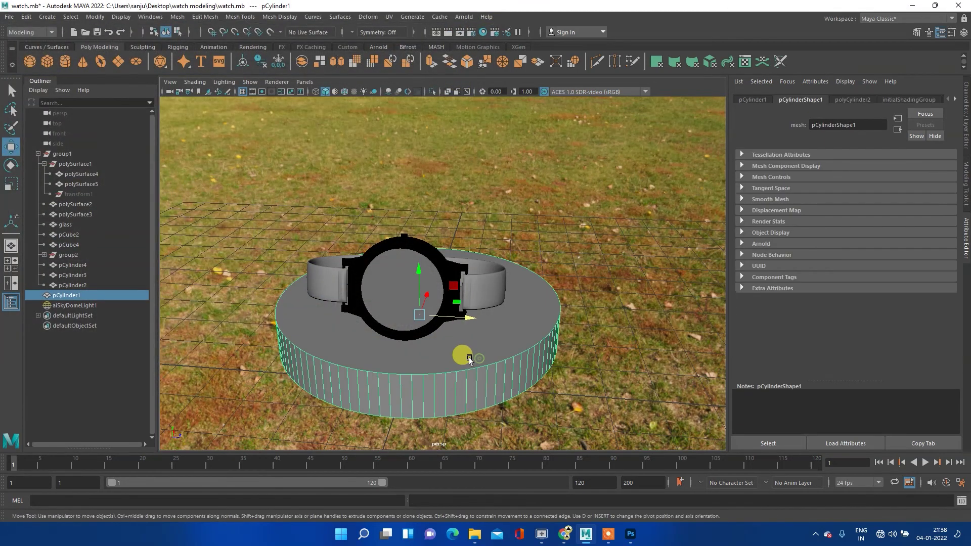
{"action": "right_click", "coordinate": [466, 348]}
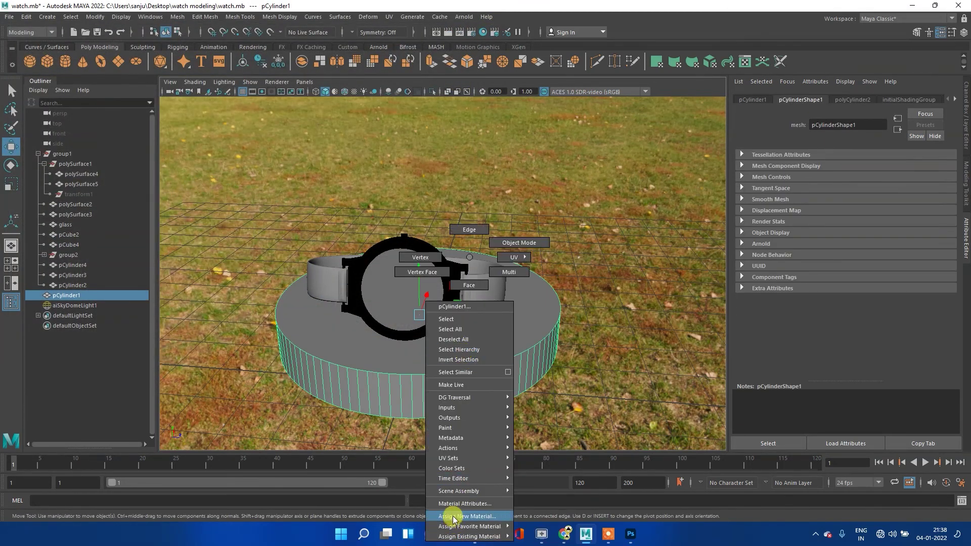
{"action": "left_click", "coordinate": [452, 516]}
{"action": "left_click", "coordinate": [349, 258]}
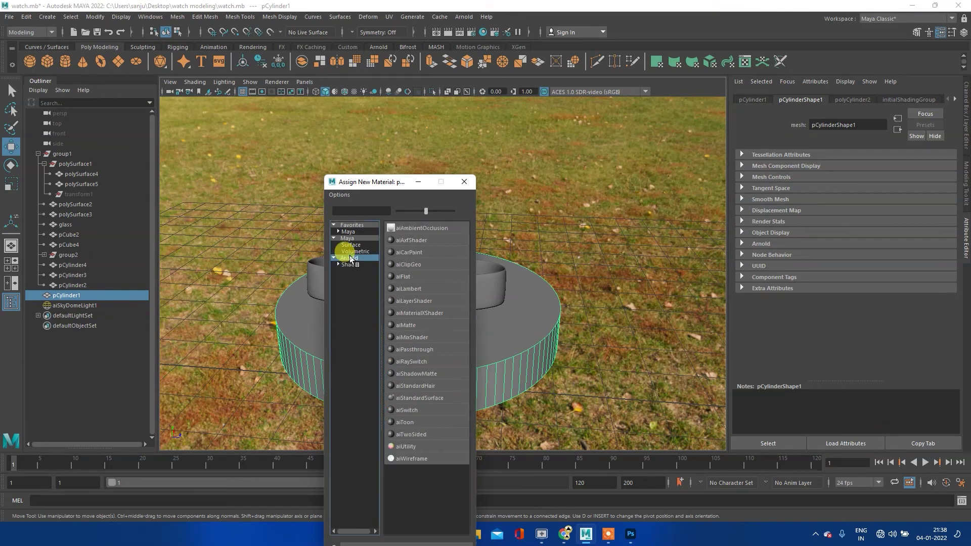
{"action": "left_click", "coordinate": [419, 398]}
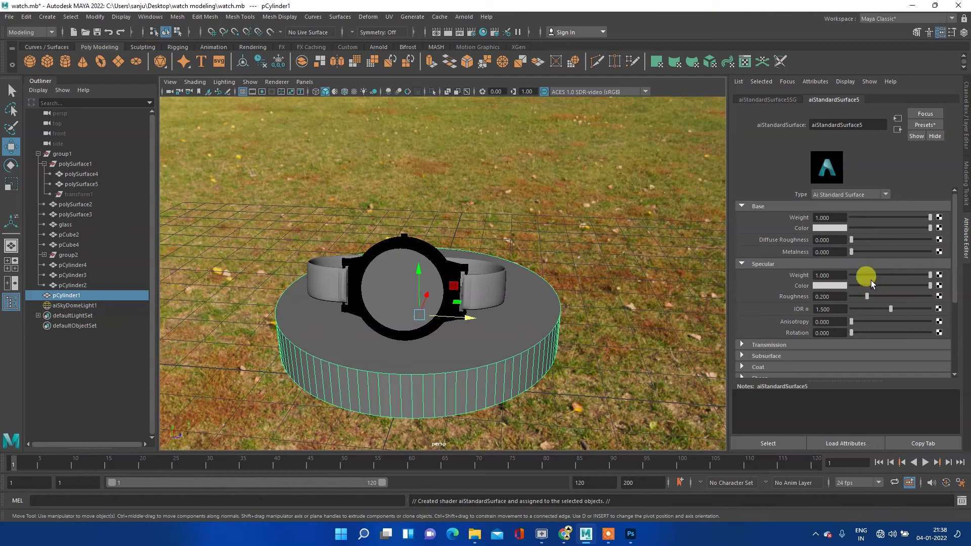
- Render the current frame in Arnold to check the white pedestal under the watch
{"action": "left_click", "coordinate": [436, 32]}
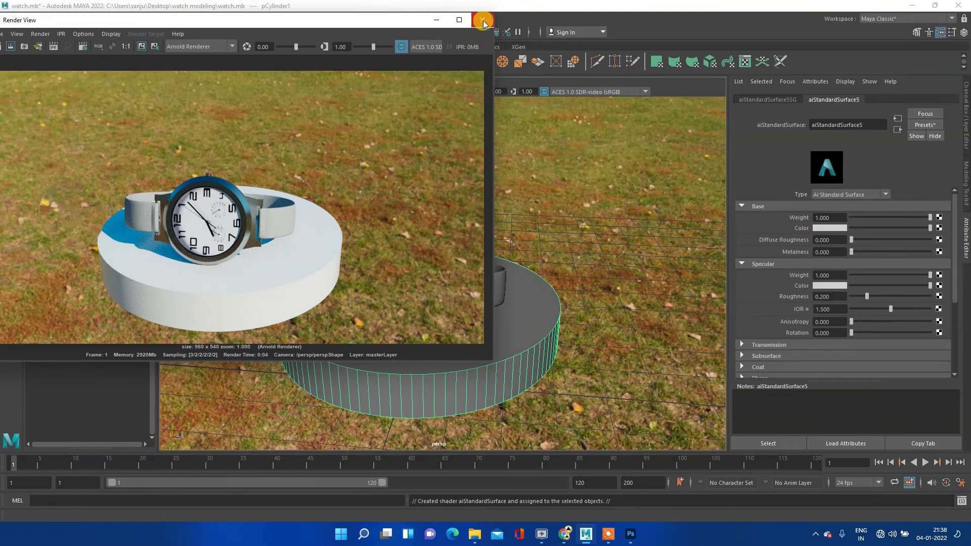
{"action": "left_click", "coordinate": [484, 20]}
{"action": "left_click", "coordinate": [486, 287]}
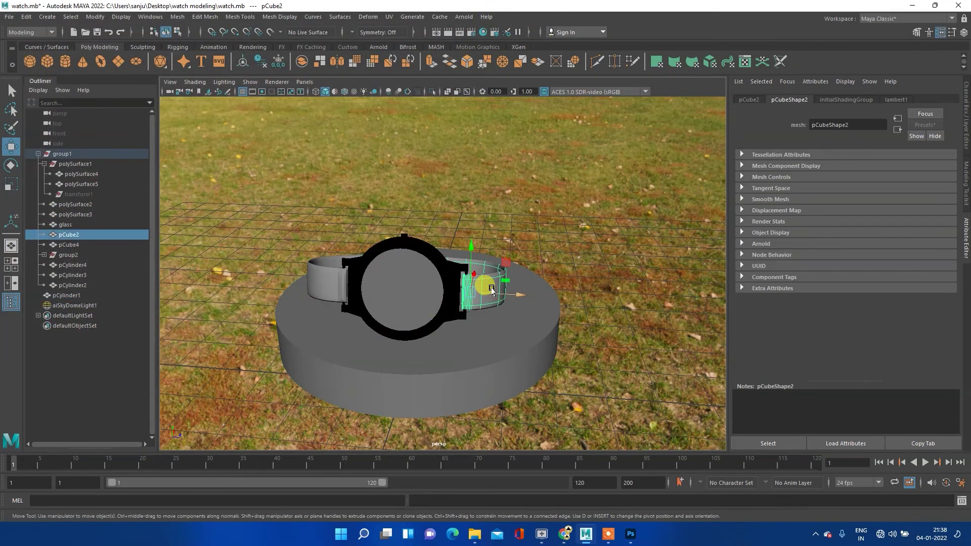
- Give the strap pCube2 a new aiStandardSurface material named 'belt'
{"action": "right_click", "coordinate": [491, 287]}
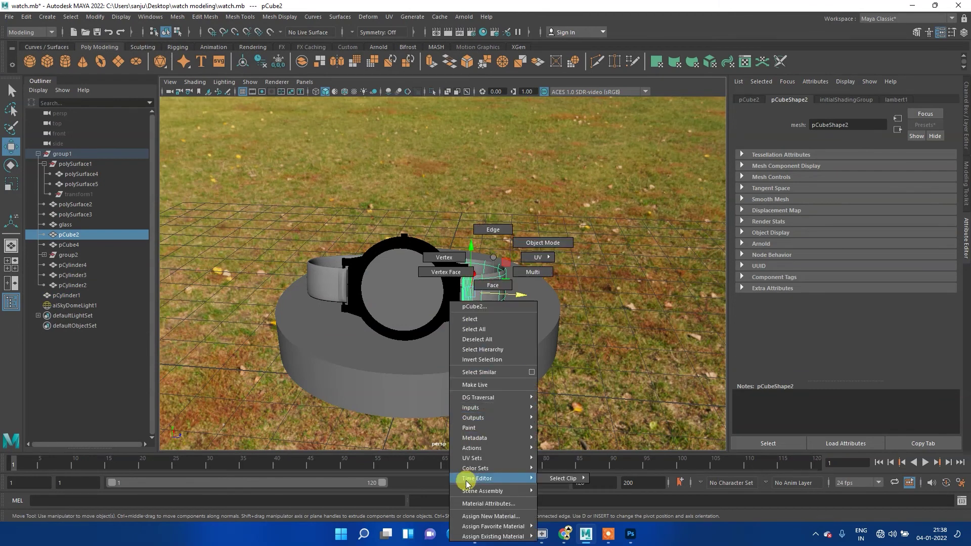
{"action": "left_click", "coordinate": [481, 516]}
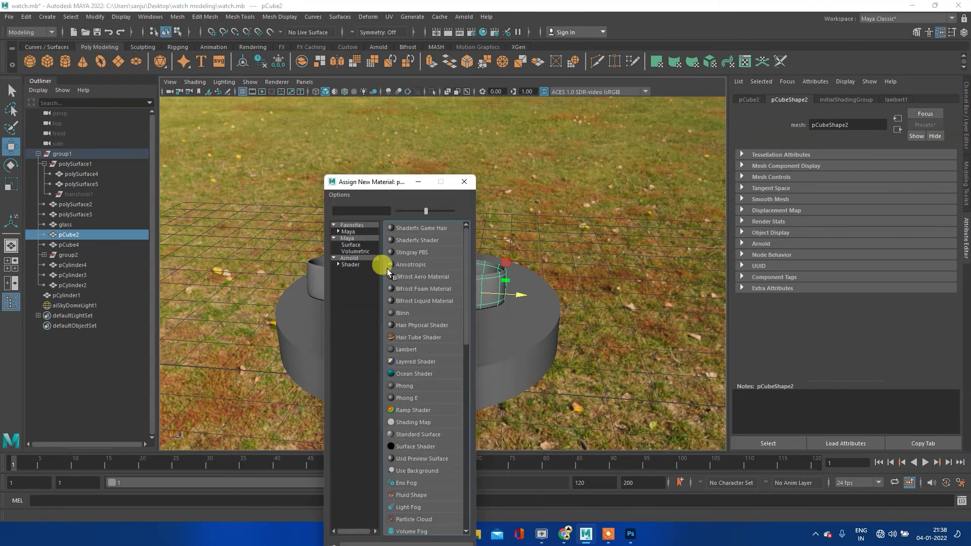
{"action": "left_click", "coordinate": [363, 259]}
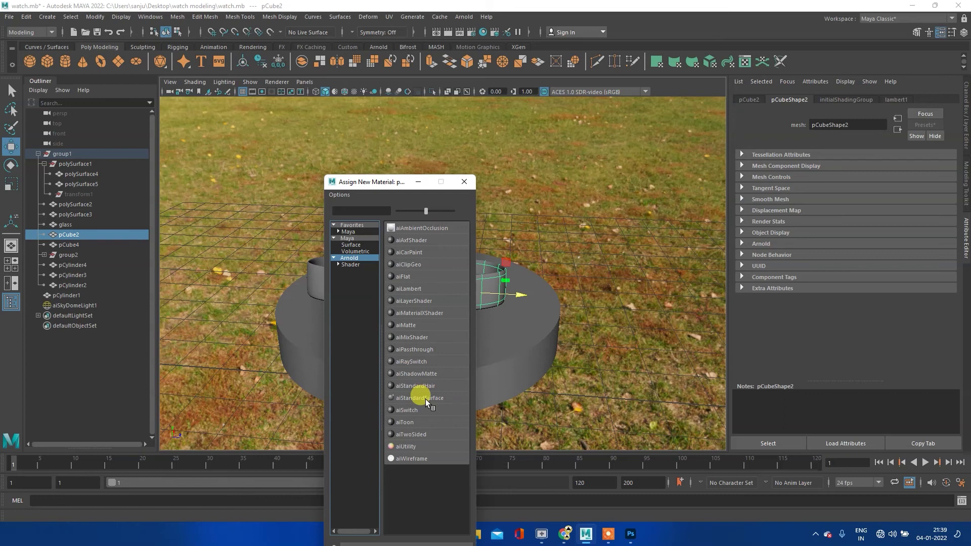
{"action": "left_click", "coordinate": [426, 398]}
{"action": "left_click", "coordinate": [870, 125]}
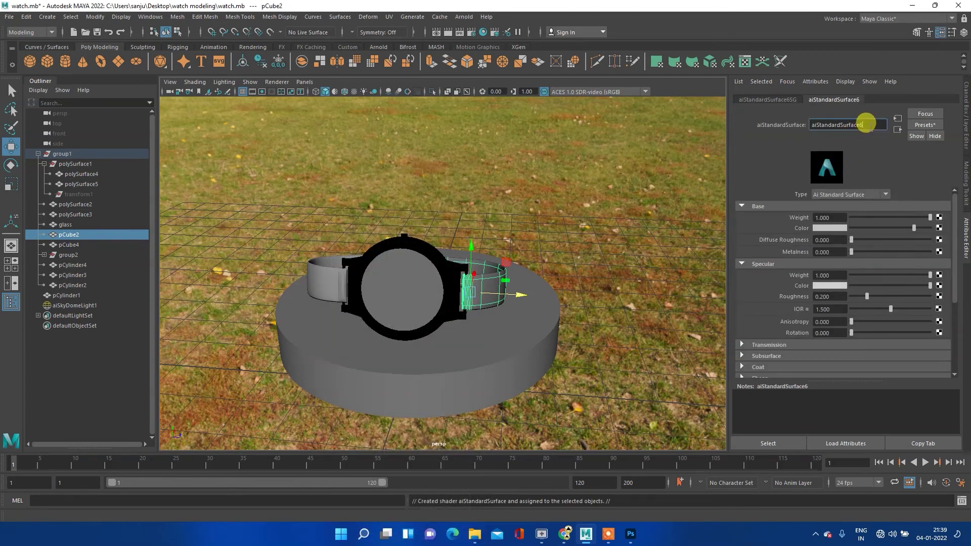
{"action": "double_click", "coordinate": [869, 125]}
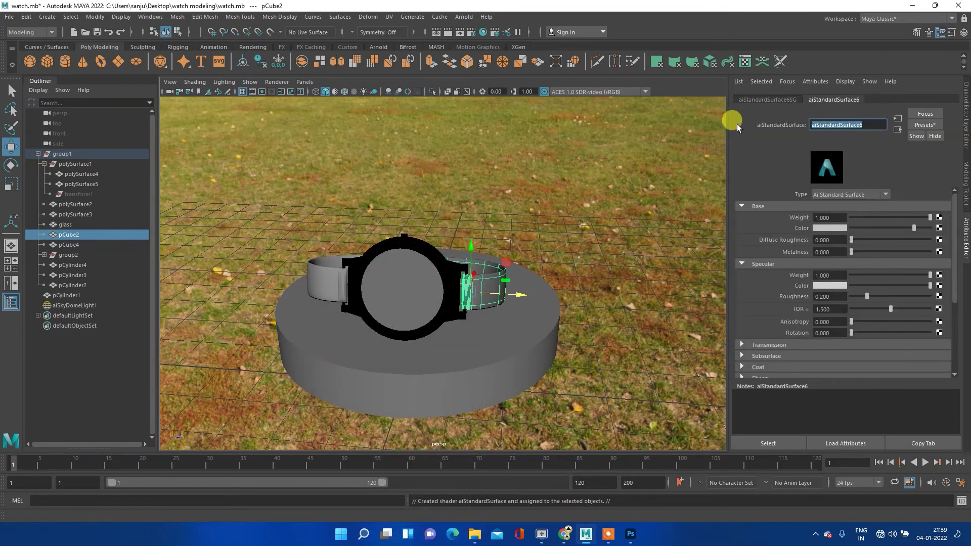
{"action": "type", "text": "belt"}
{"action": "key", "text": "Return"}
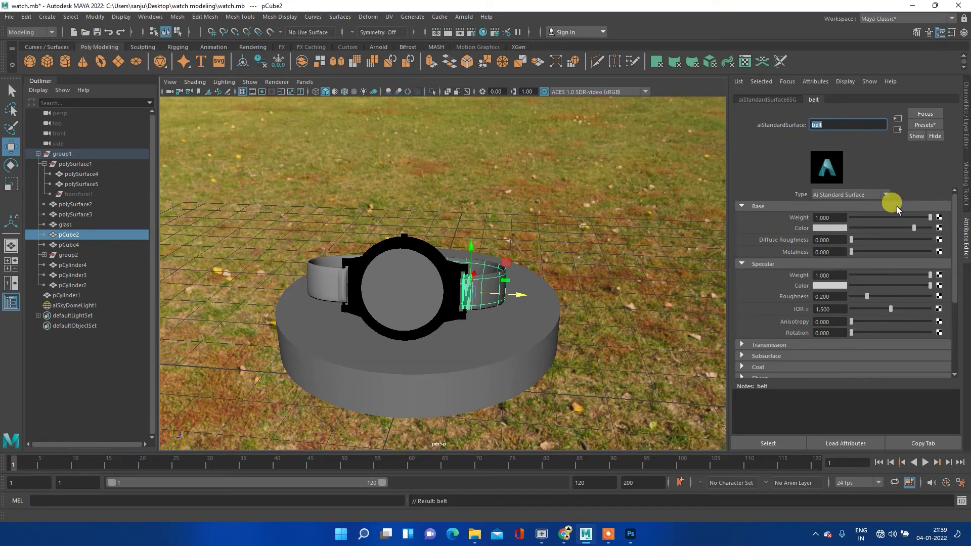
- Set the belt's base colour to full brightness and load background-1838494_480.jpg into it as a file texture
{"action": "left_click_drag", "start_coordinate": [914, 230], "coordinate": [943, 232]}
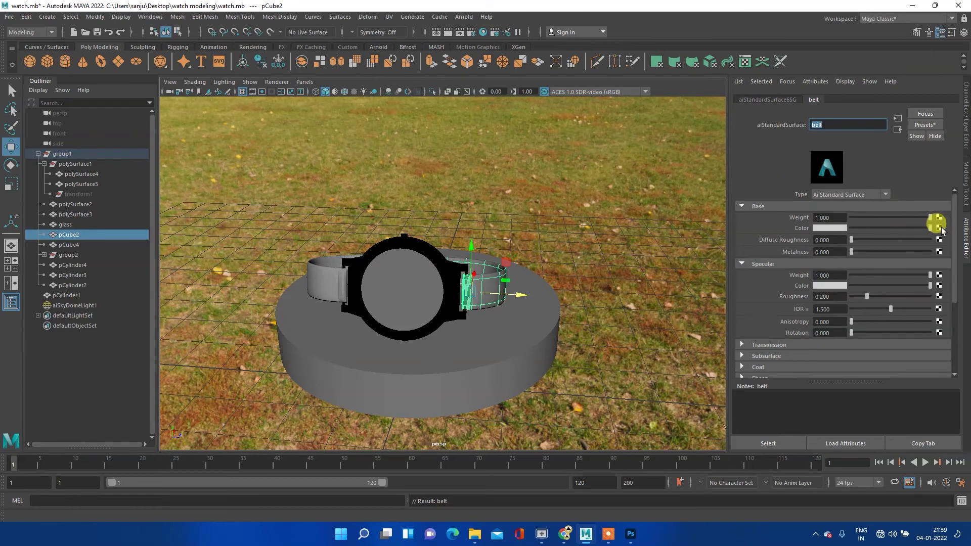
{"action": "left_click", "coordinate": [939, 228]}
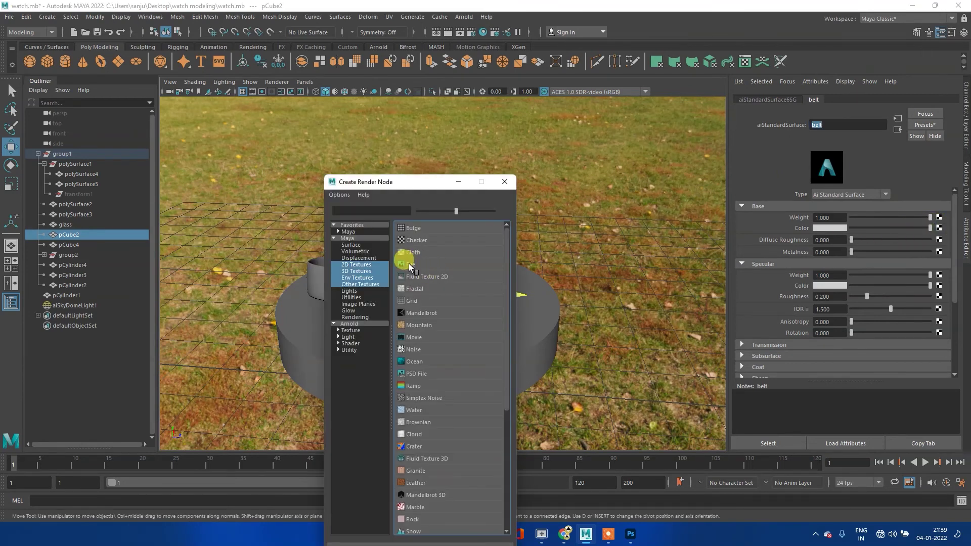
{"action": "left_click", "coordinate": [409, 264]}
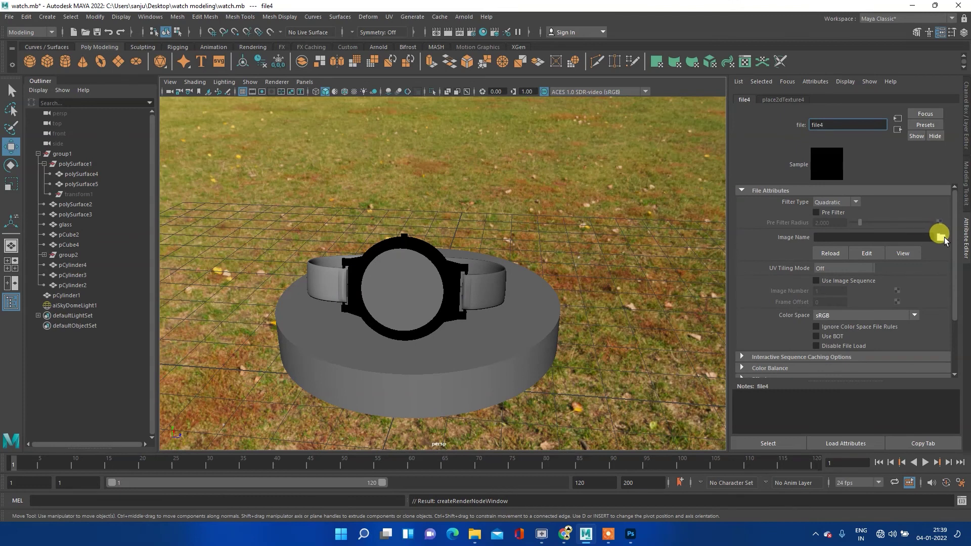
{"action": "left_click", "coordinate": [940, 237]}
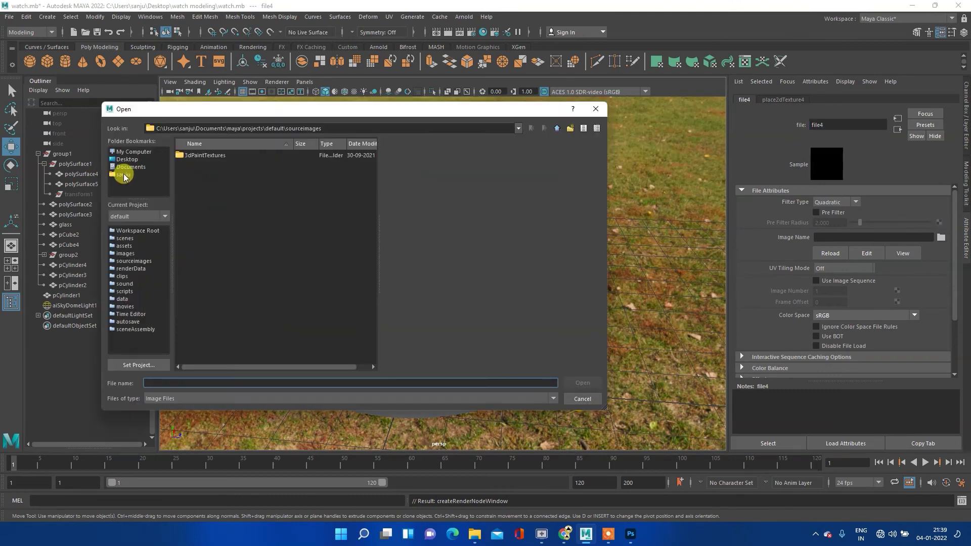
{"action": "left_click", "coordinate": [129, 162]}
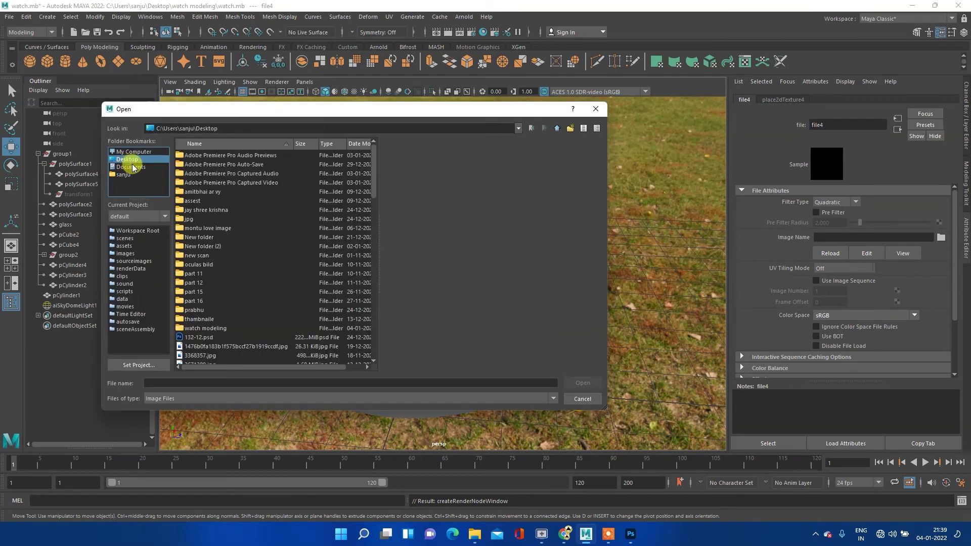
{"action": "double_click", "coordinate": [215, 328]}
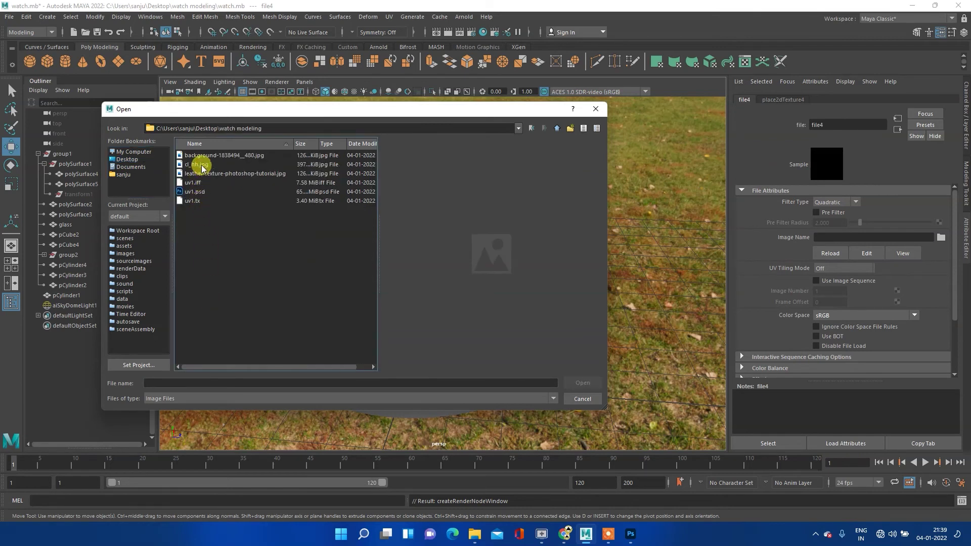
{"action": "left_click", "coordinate": [215, 155]}
{"action": "left_click", "coordinate": [217, 174]}
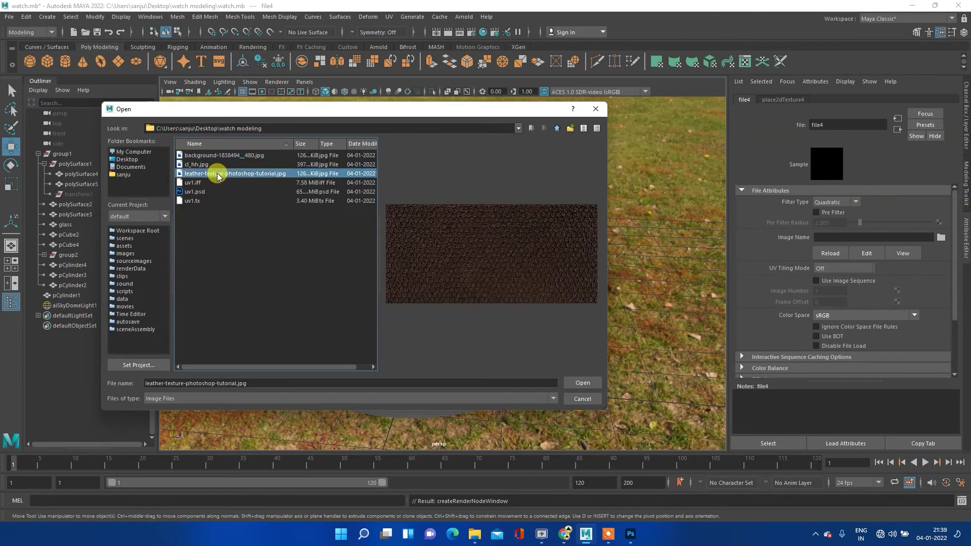
{"action": "left_click", "coordinate": [218, 155]}
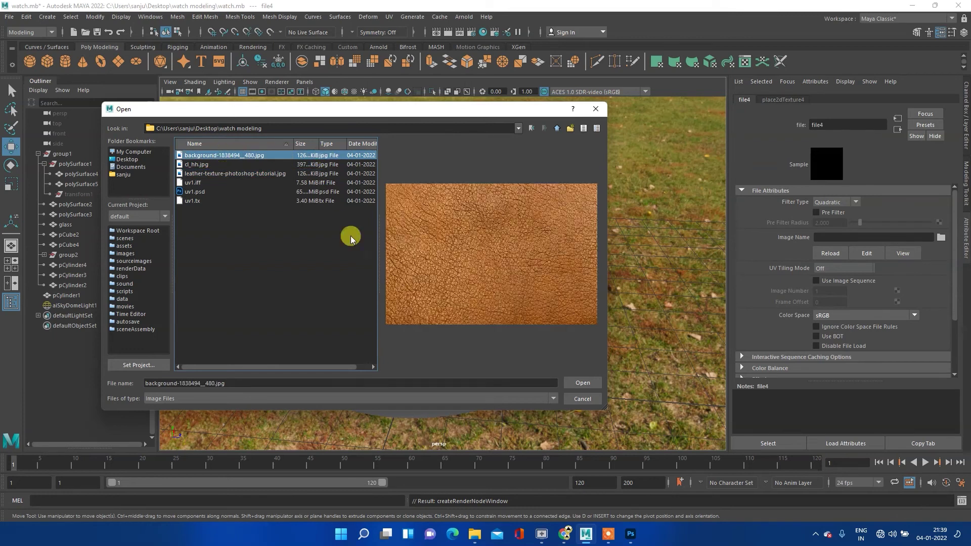
{"action": "left_click", "coordinate": [582, 383]}
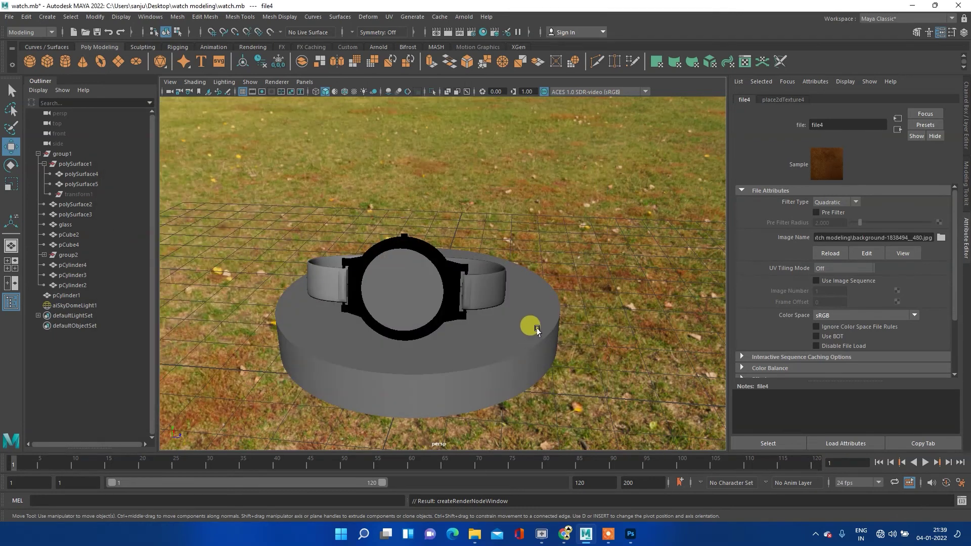
- Render the current frame in Arnold to check the textured strap
{"action": "mouse_move", "coordinate": [630, 314]}
{"action": "left_mouse_down", "text": "alt"}
{"action": "mouse_move", "coordinate": [605, 310]}
{"action": "mouse_move", "coordinate": [618, 310]}
{"action": "left_mouse_up", "text": "alt"}
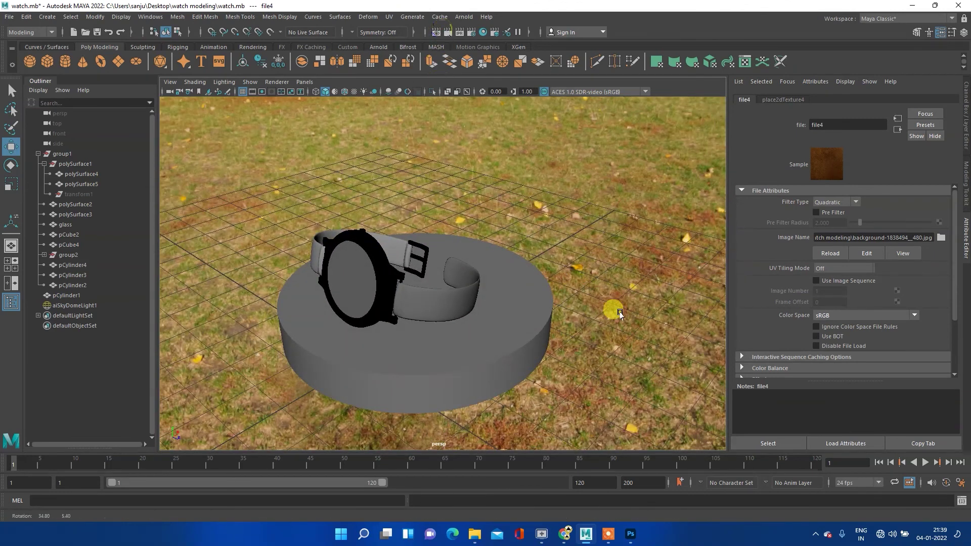
{"action": "left_click", "coordinate": [447, 31]}
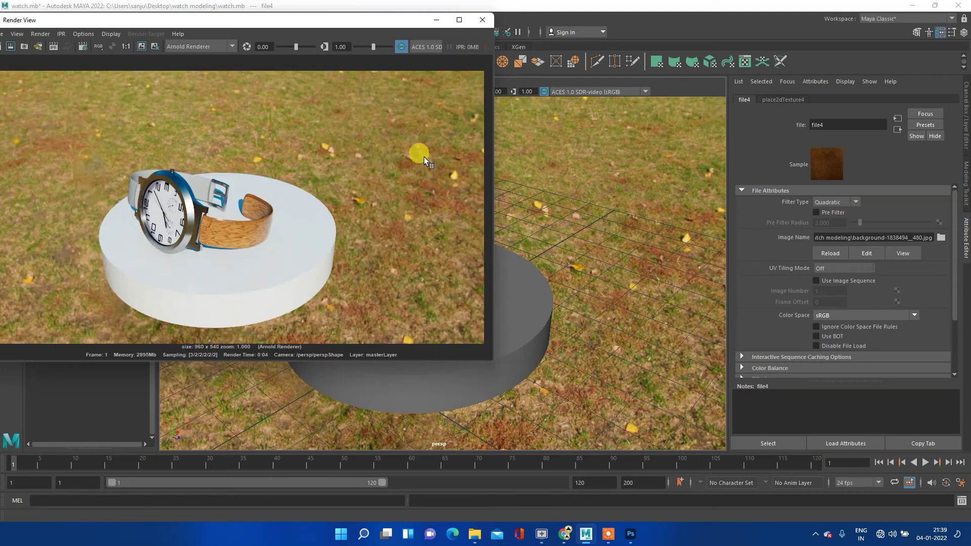
{"action": "left_click", "coordinate": [485, 18]}
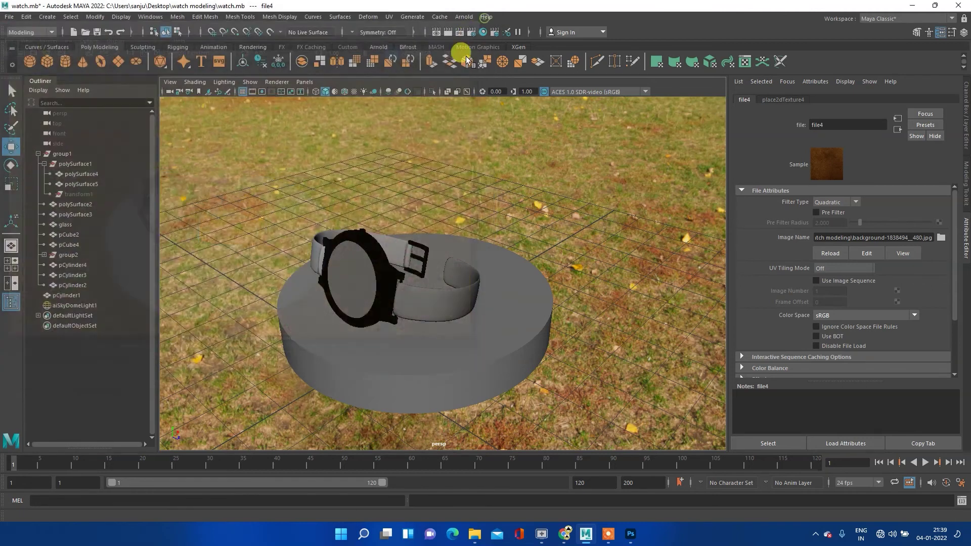
- Select the belt strap pCube2 and bring it up in the UV Editor
{"action": "left_click", "coordinate": [424, 305]}
{"action": "right_click_drag", "start_coordinate": [425, 306], "coordinate": [531, 261]}
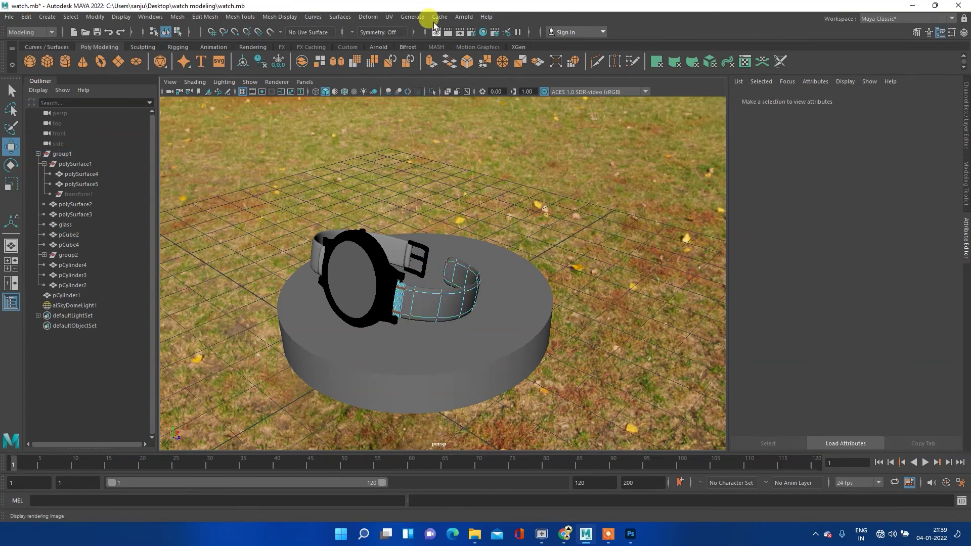
{"action": "left_click", "coordinate": [389, 17]}
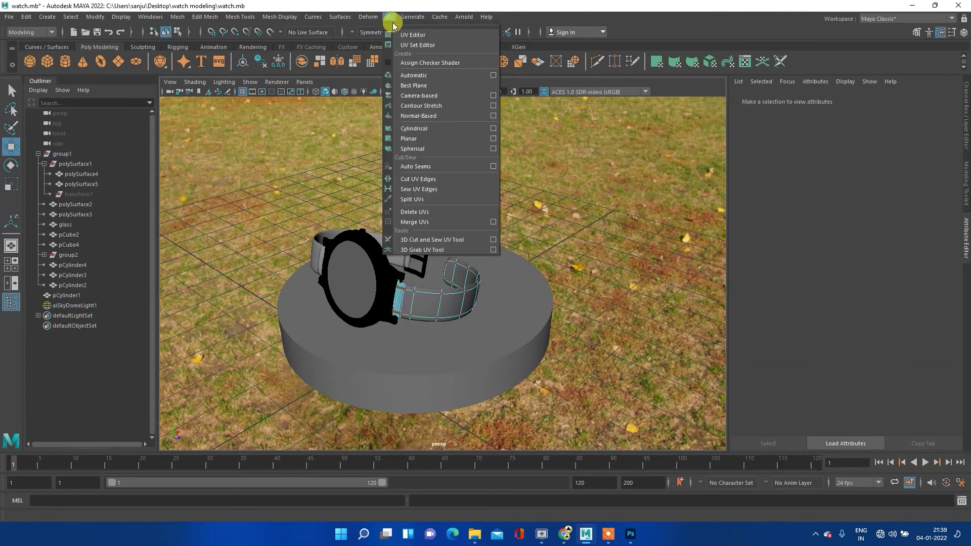
{"action": "left_click", "coordinate": [423, 34]}
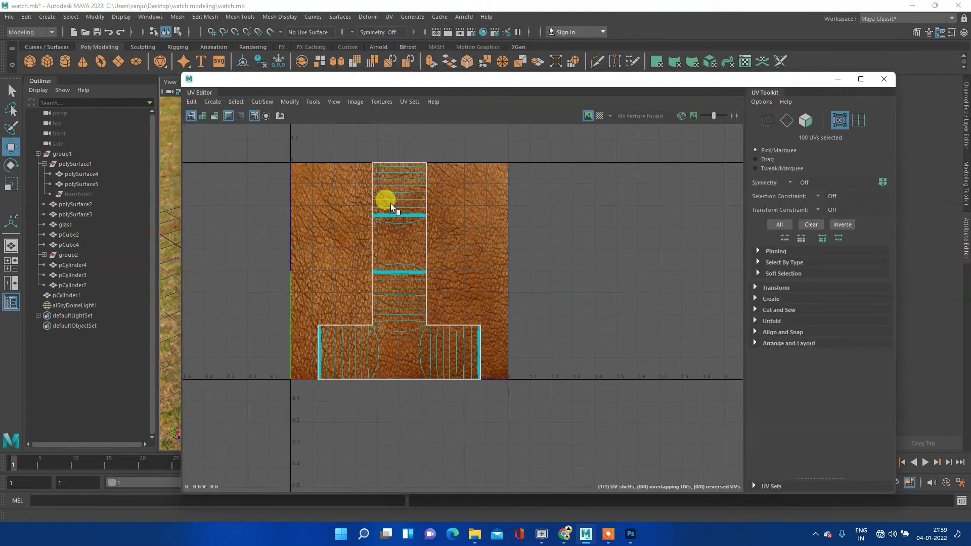
- Unfold all of the belt's UVs into one flat strip
{"action": "left_click_drag", "start_coordinate": [297, 137], "coordinate": [498, 456]}
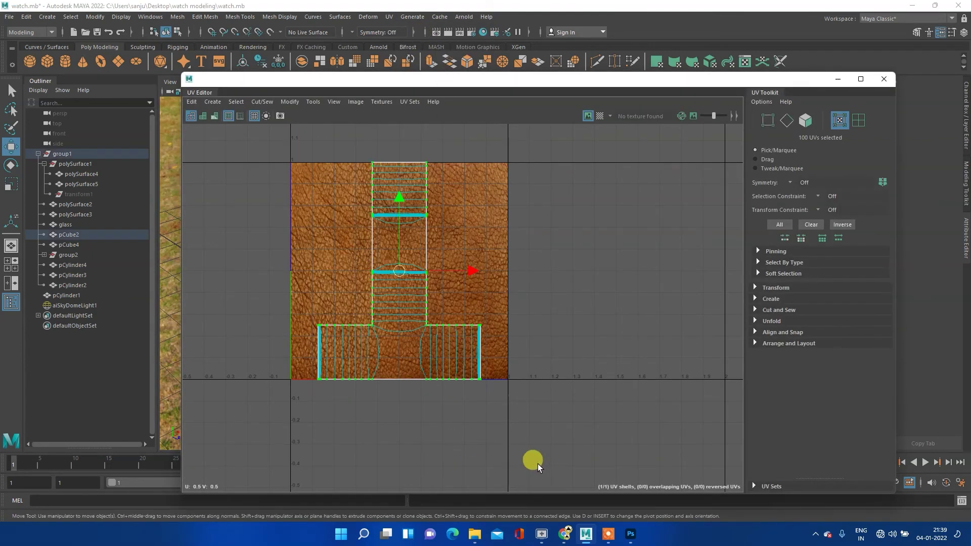
{"action": "right_click", "coordinate": [382, 215], "text": "shift"}
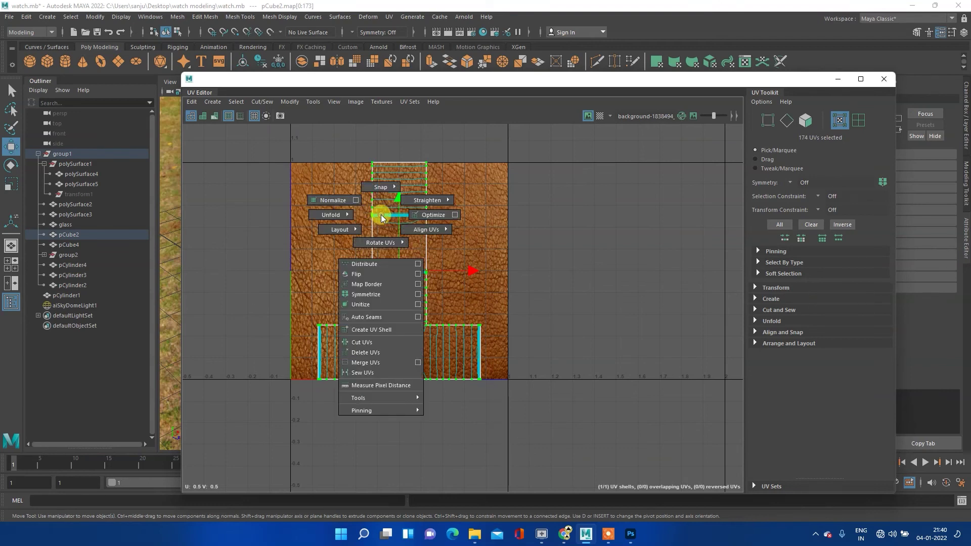
{"action": "right_click_drag", "start_coordinate": [381, 214], "coordinate": [331, 214], "text": "shift"}
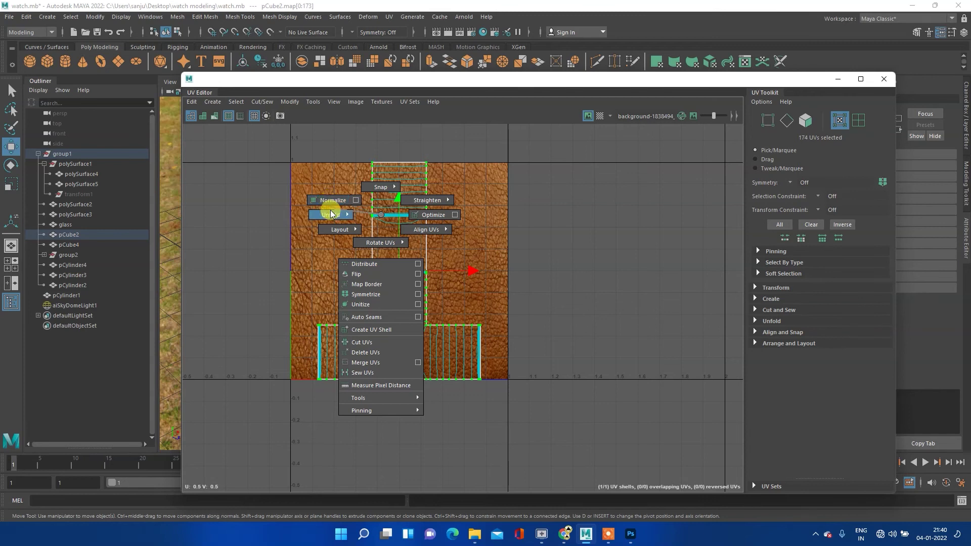
{"action": "right_click_drag", "start_coordinate": [331, 215], "coordinate": [276, 211], "text": "shift"}
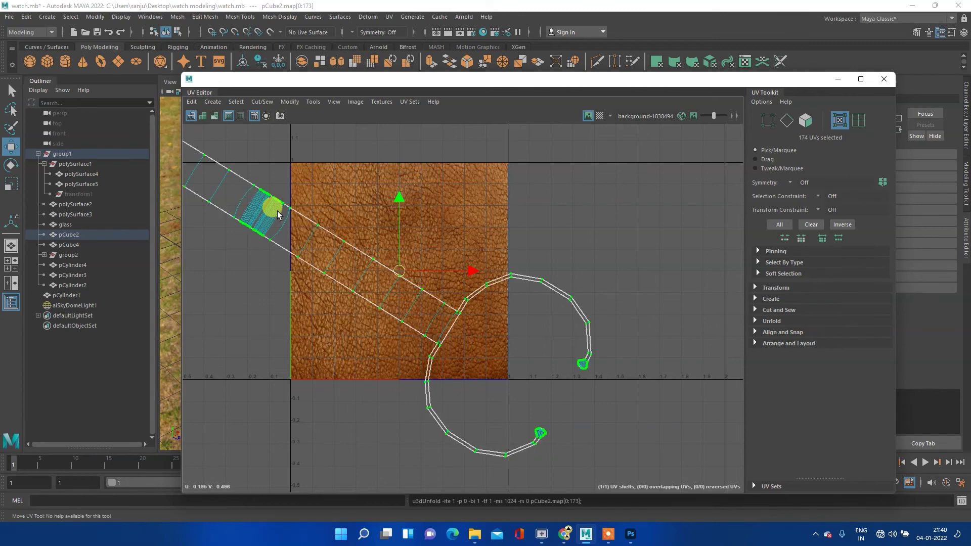
- Lay out the unfolded strip to fit the 0–1 texture square and clear the selection
{"action": "scroll", "coordinate": [455, 286], "scroll_direction": "down", "scroll_amount": 2}
{"action": "scroll", "coordinate": [455, 284], "scroll_direction": "down", "scroll_amount": 1}
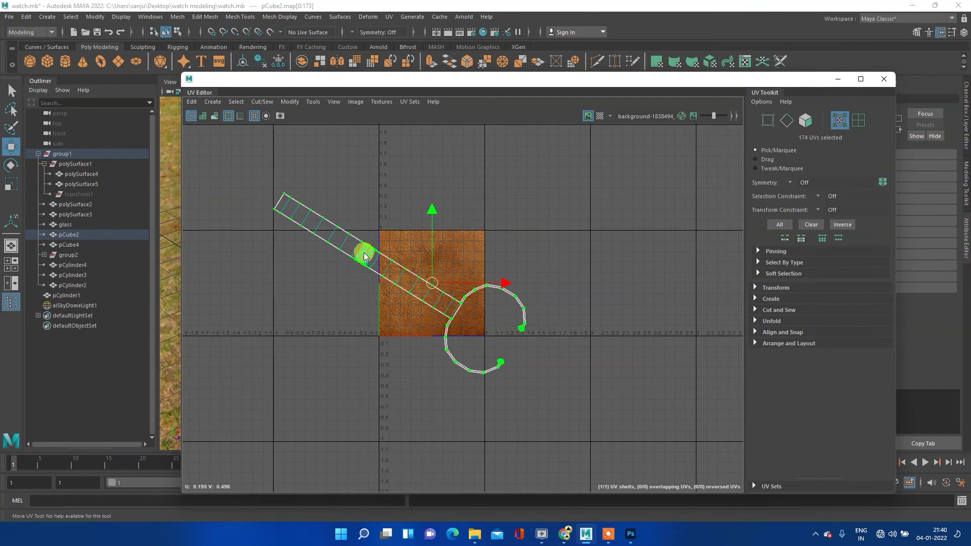
{"action": "right_click_drag", "start_coordinate": [364, 255], "coordinate": [314, 232], "text": "shift"}
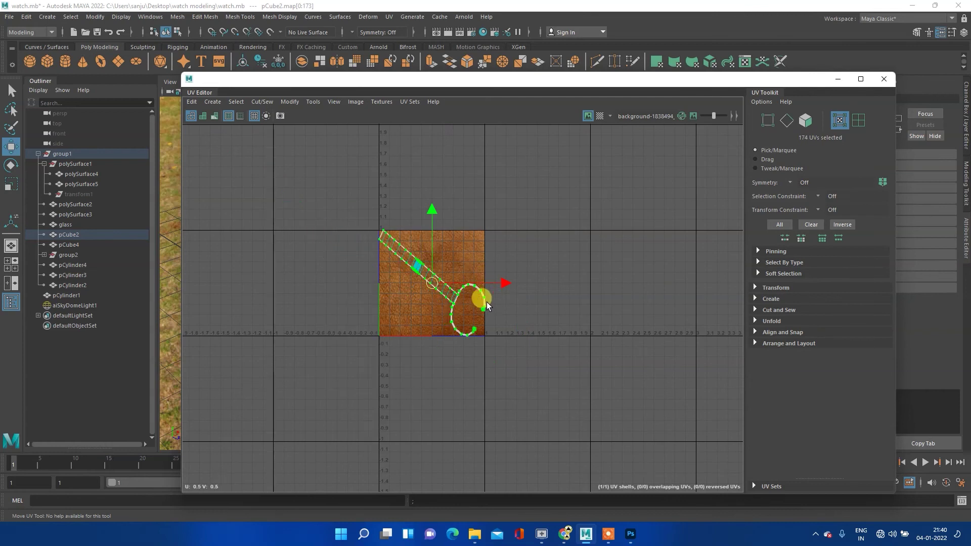
{"action": "scroll", "coordinate": [487, 305], "scroll_direction": "up", "scroll_amount": 1}
{"action": "scroll", "coordinate": [482, 303], "scroll_direction": "up", "scroll_amount": 1}
{"action": "scroll", "coordinate": [477, 298], "scroll_direction": "up", "scroll_amount": 1}
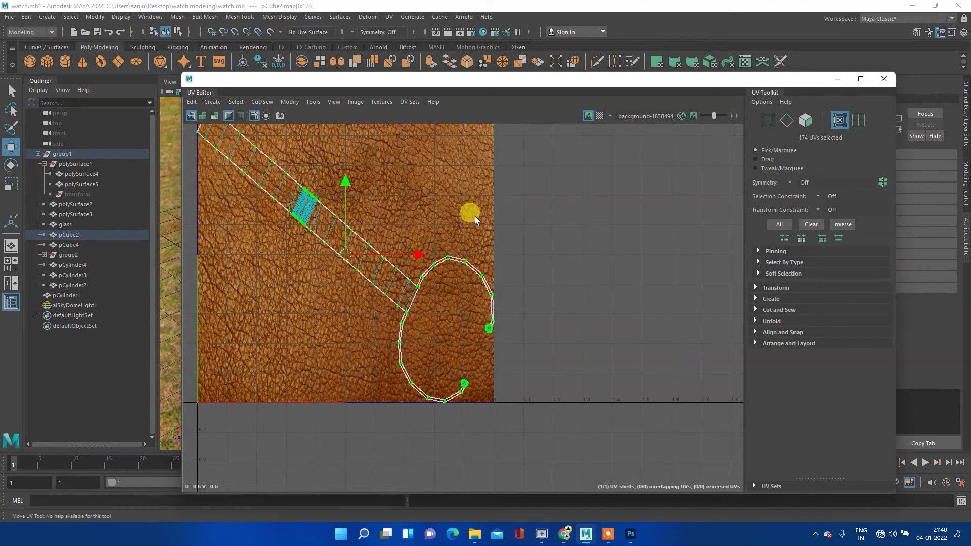
{"action": "left_click", "coordinate": [474, 233]}
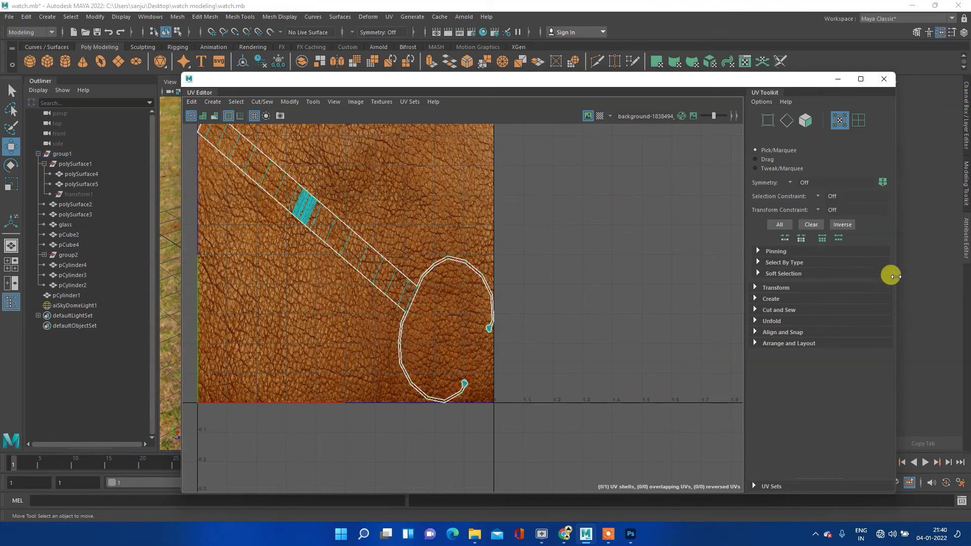
- Leave the UV Editor and render an Arnold frame showing the leather wrapping evenly on the strap
{"action": "left_click", "coordinate": [881, 81]}
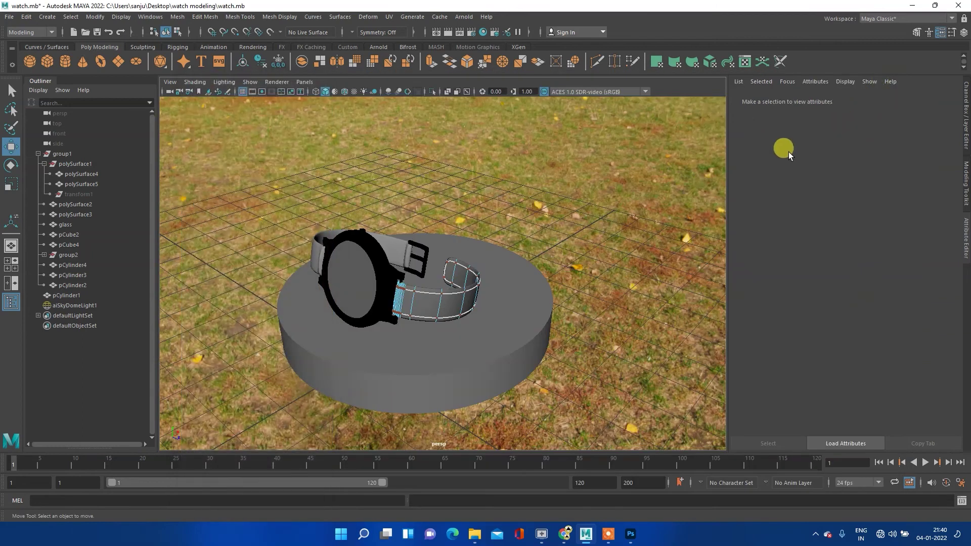
{"action": "left_click", "coordinate": [448, 33]}
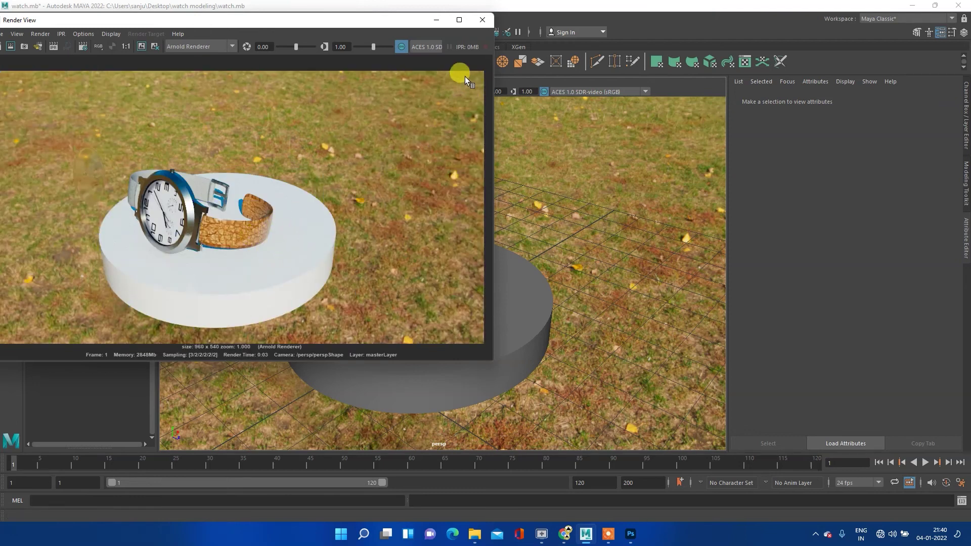
{"action": "left_click", "coordinate": [483, 23]}
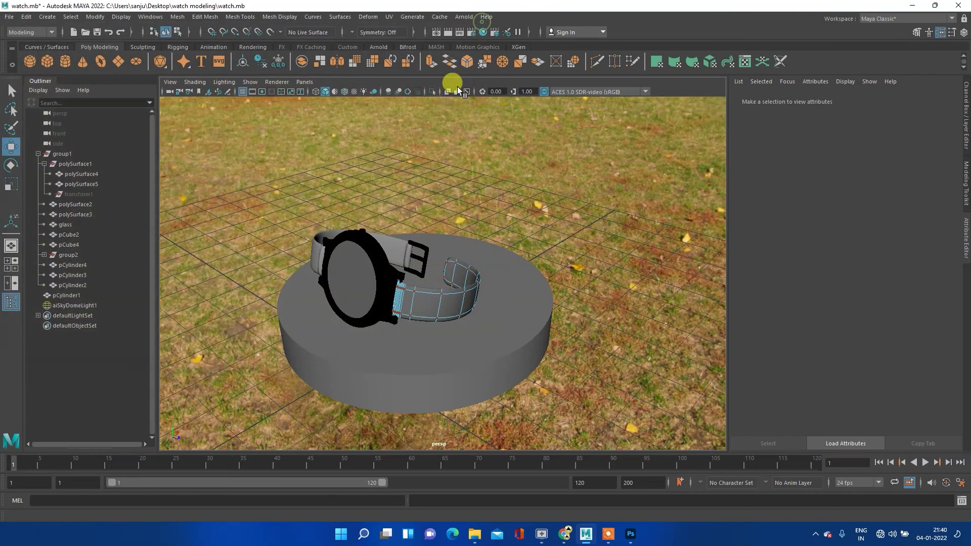
- Open the belt material's attributes and navigate to its file4 texture and placement settings
{"action": "right_click", "coordinate": [452, 301]}
{"action": "left_click", "coordinate": [500, 242]}
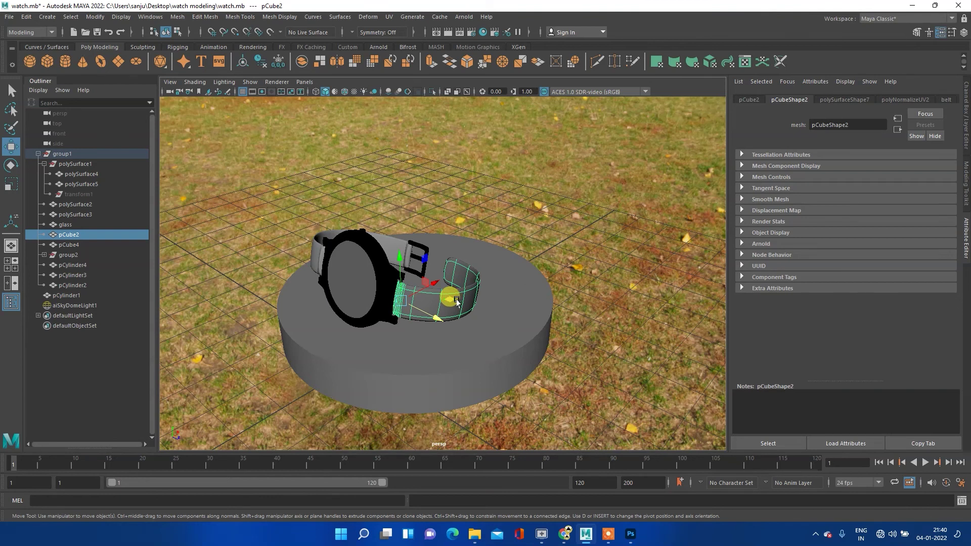
{"action": "right_click_drag", "start_coordinate": [456, 301], "coordinate": [433, 508]}
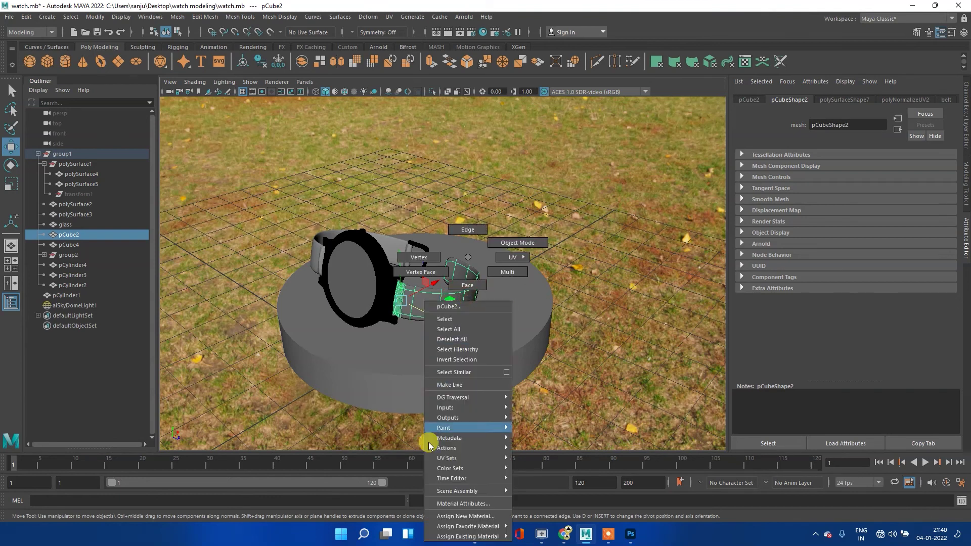
{"action": "left_click", "coordinate": [439, 505]}
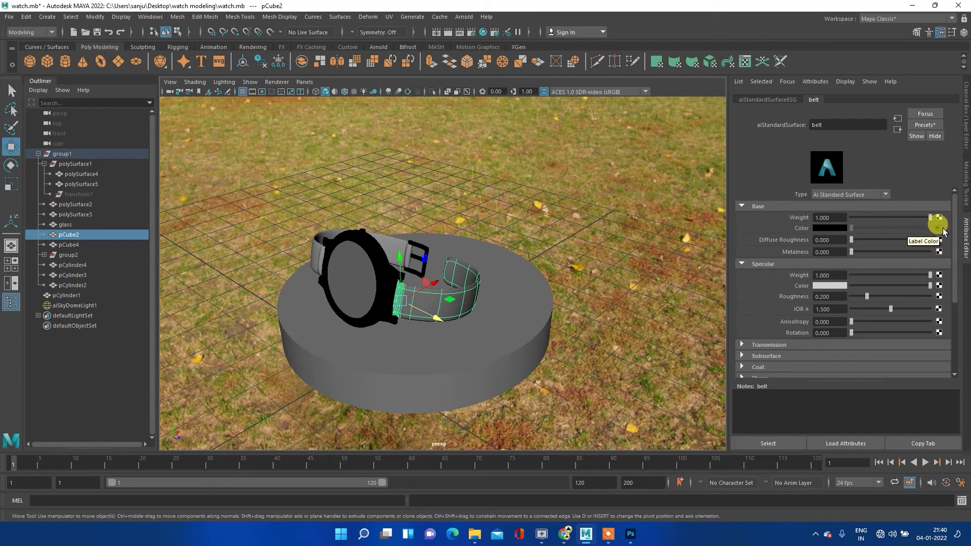
{"action": "left_click", "coordinate": [941, 229]}
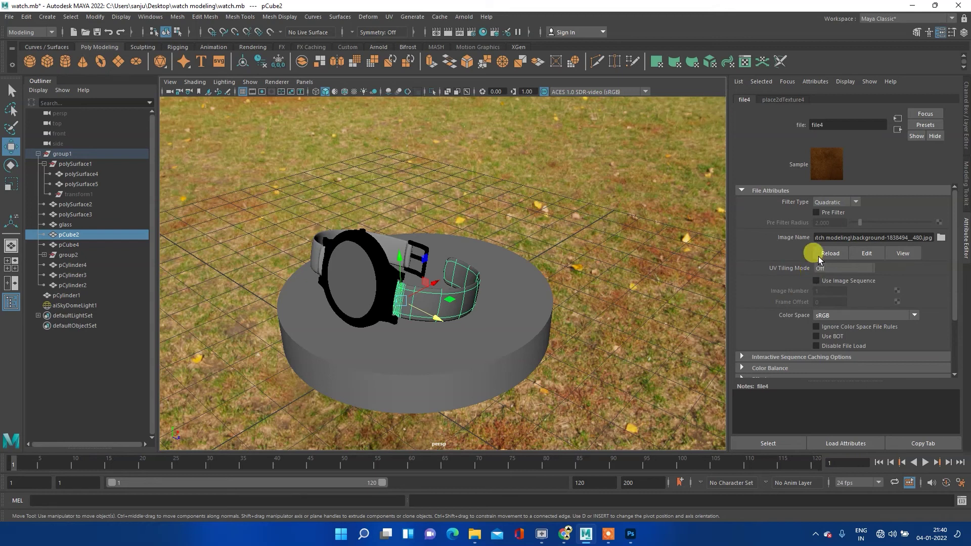
{"action": "left_click", "coordinate": [787, 100]}
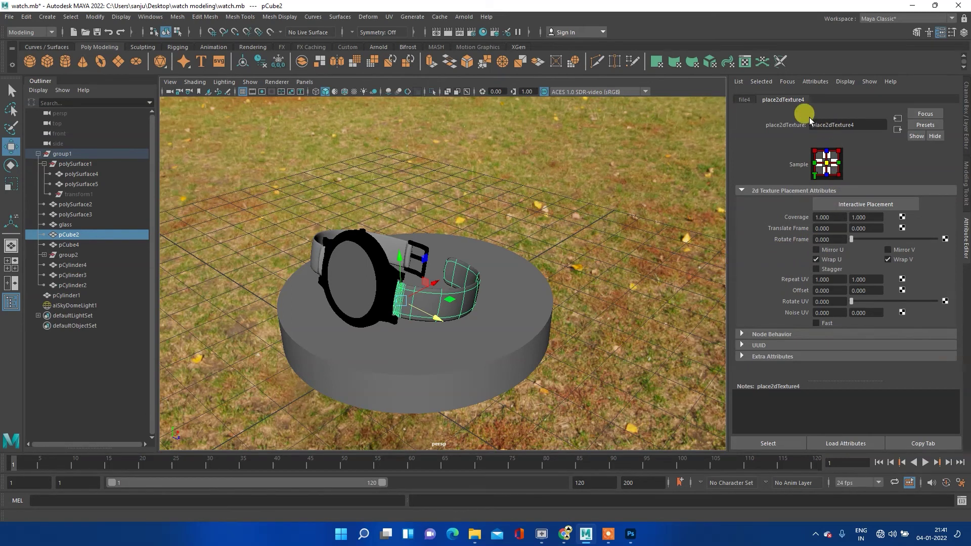
{"action": "left_click", "coordinate": [744, 100]}
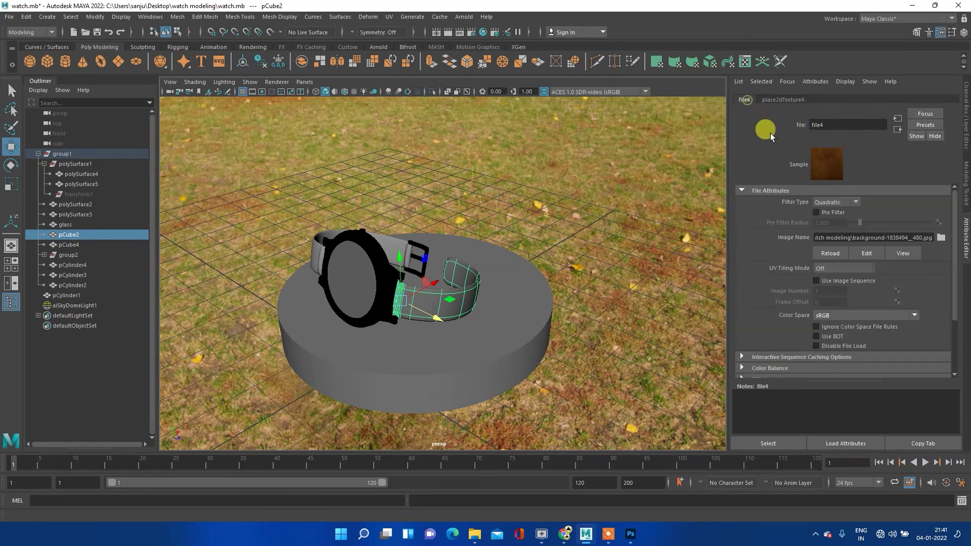
- Try other file4 Filter Type options, then undo back to Quadratic
{"action": "left_click", "coordinate": [847, 202]}
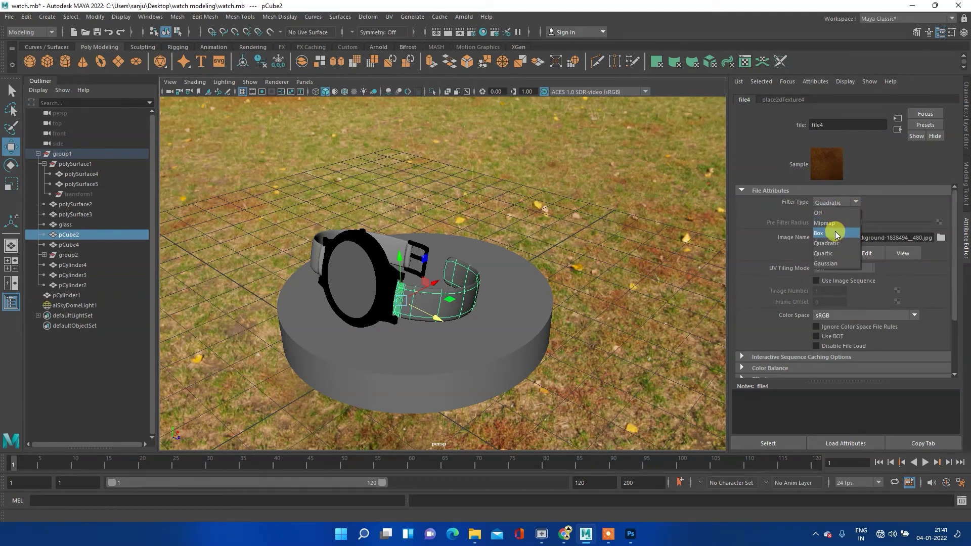
{"action": "left_click", "coordinate": [836, 235]}
{"action": "left_click", "coordinate": [833, 202]}
{"action": "left_click", "coordinate": [832, 212]}
{"action": "left_click", "coordinate": [834, 213]}
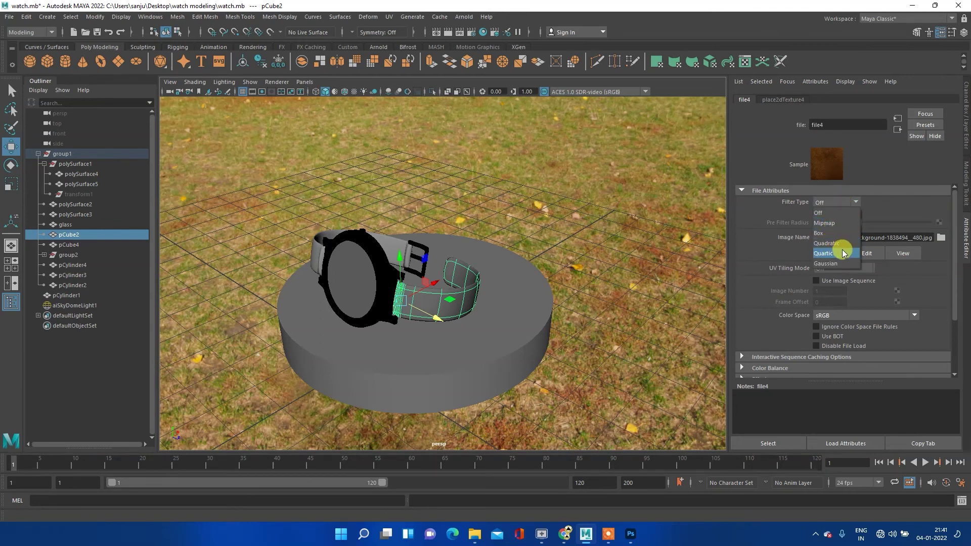
{"action": "left_click", "coordinate": [880, 217]}
{"action": "key", "text": "ctrl+z"}
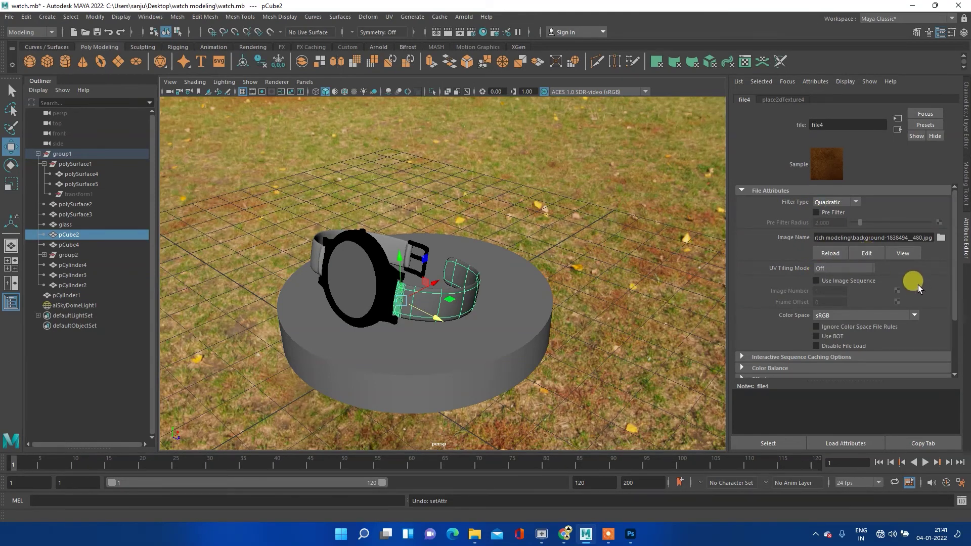
- Review the file4 texture's sequence caching and colour space settings
{"action": "scroll", "coordinate": [918, 284], "scroll_direction": "down", "scroll_amount": 1}
{"action": "scroll", "coordinate": [918, 284], "scroll_direction": "down", "scroll_amount": 1}
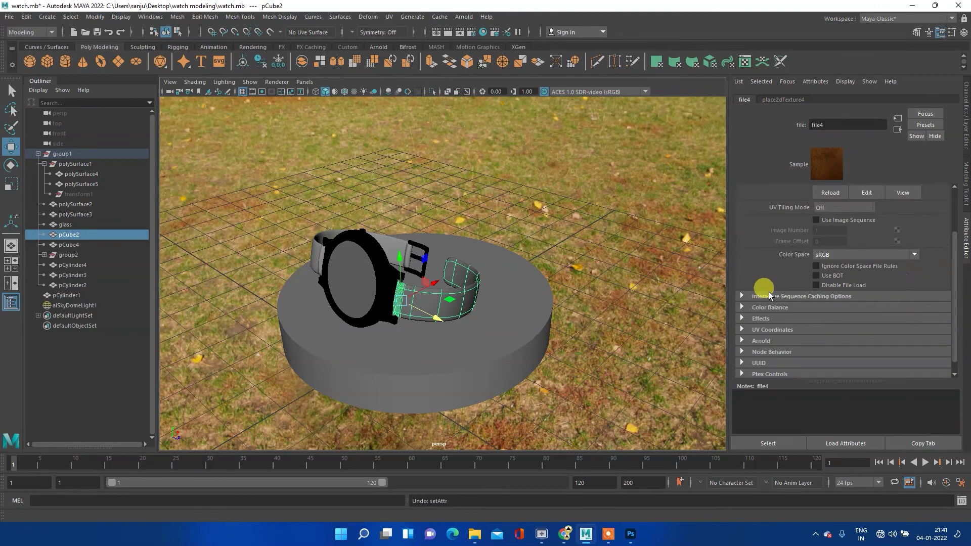
{"action": "left_click", "coordinate": [741, 297]}
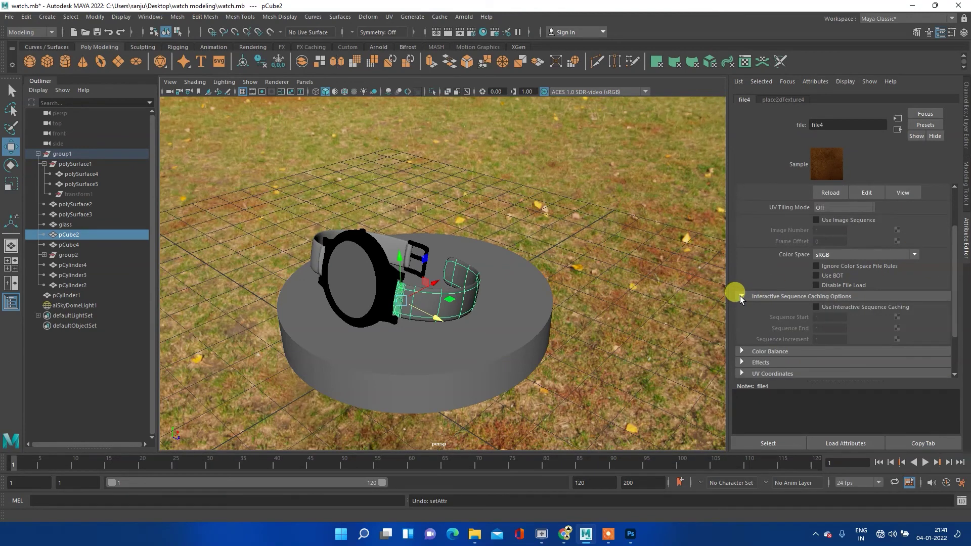
{"action": "left_click", "coordinate": [741, 296]}
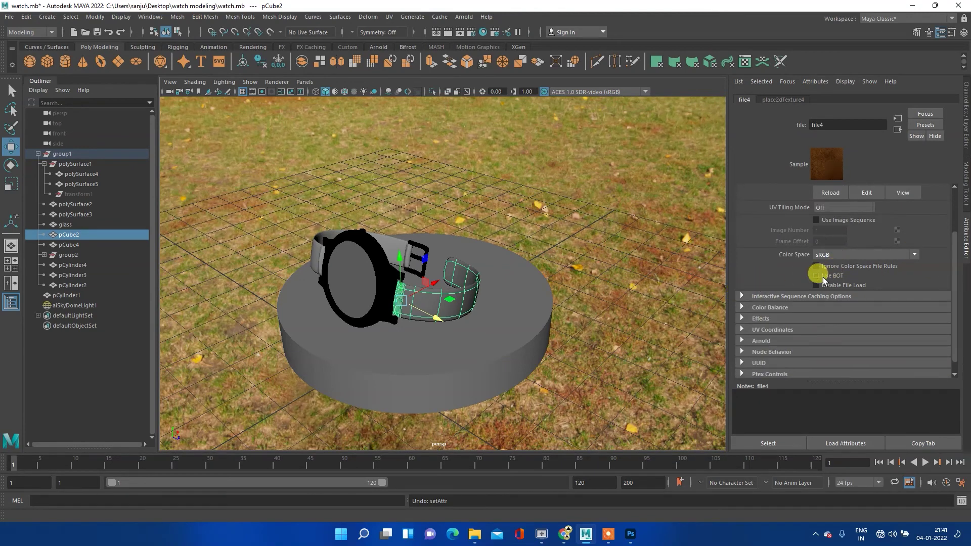
{"action": "left_click", "coordinate": [845, 255]}
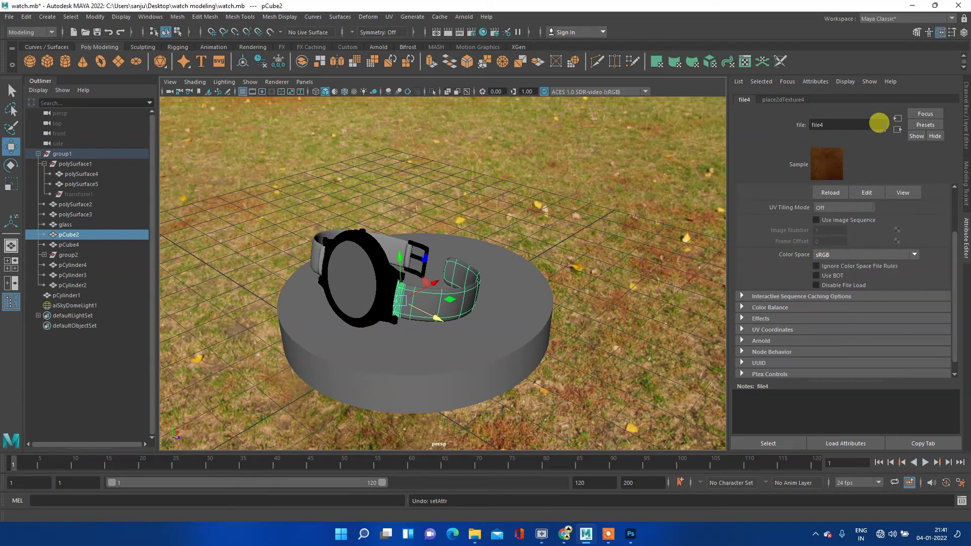
- Inspect place2dTexture4's Node Behavior (default 1 × 1 repeat), then select the strap pCube2
{"action": "left_click", "coordinate": [778, 100]}
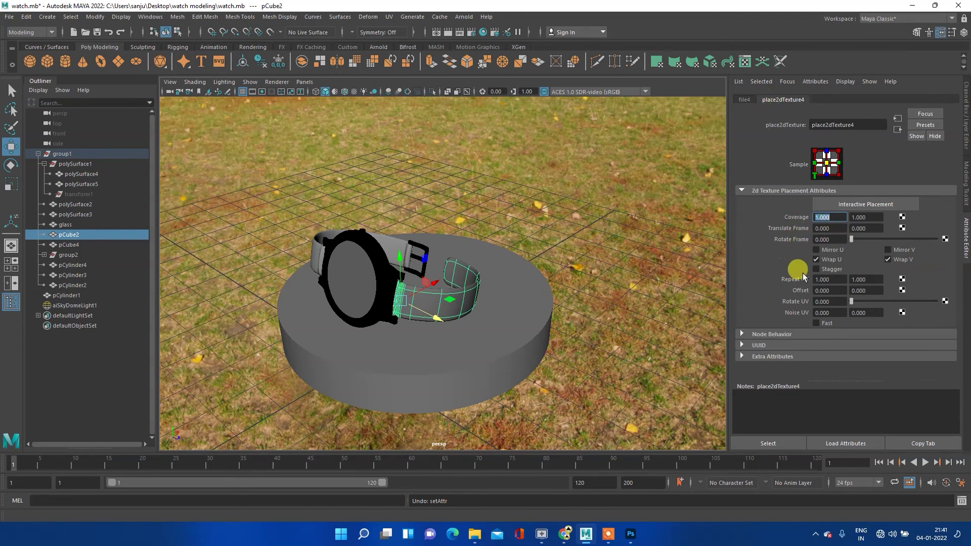
{"action": "left_click", "coordinate": [742, 334]}
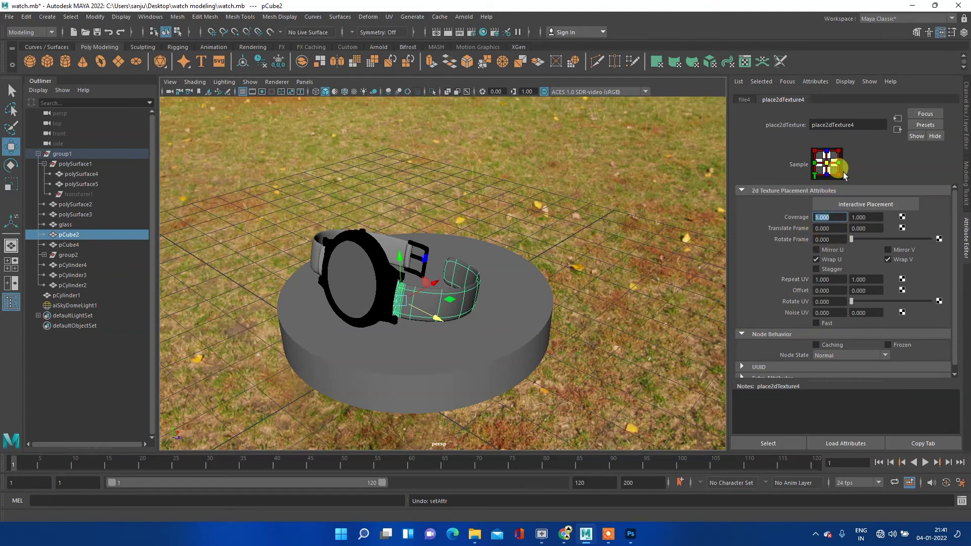
{"action": "left_click", "coordinate": [897, 130]}
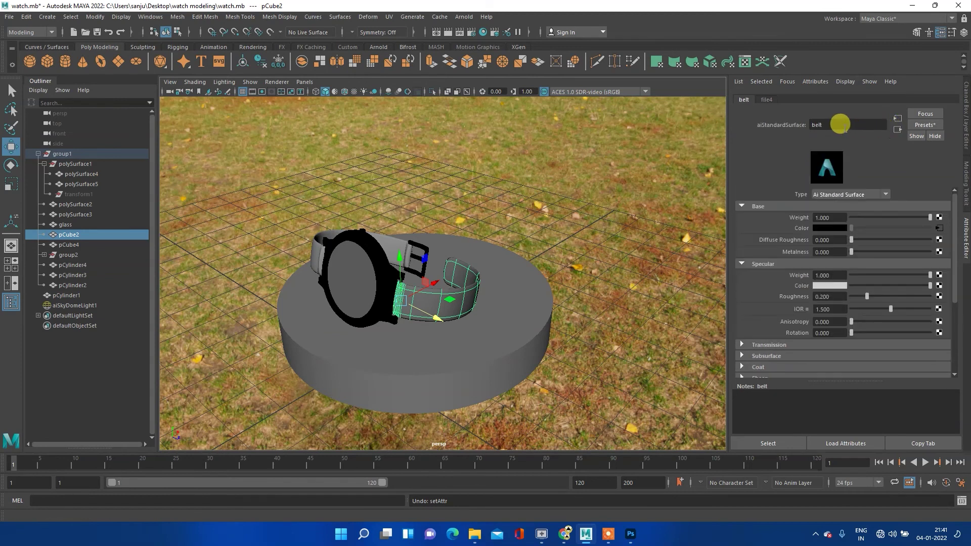
{"action": "left_click", "coordinate": [767, 100]}
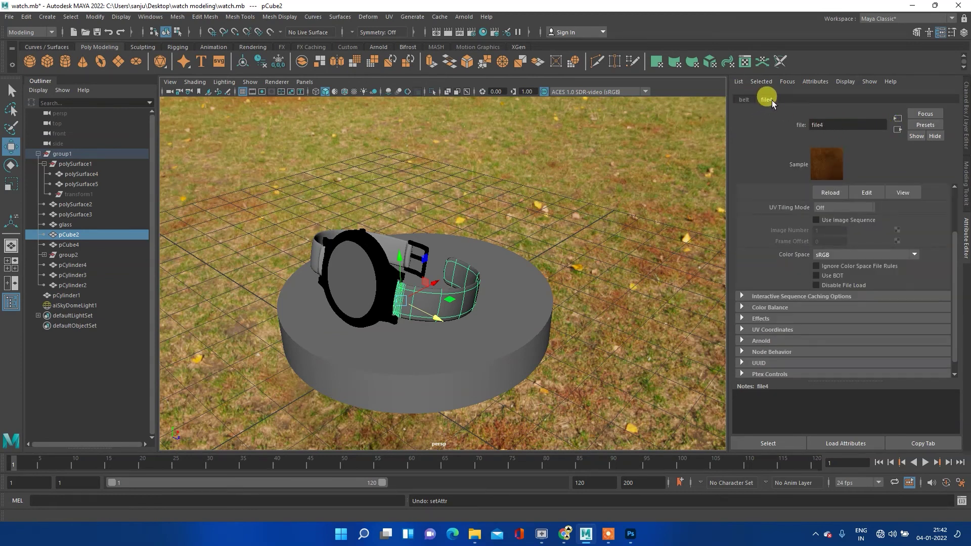
{"action": "left_click", "coordinate": [531, 210]}
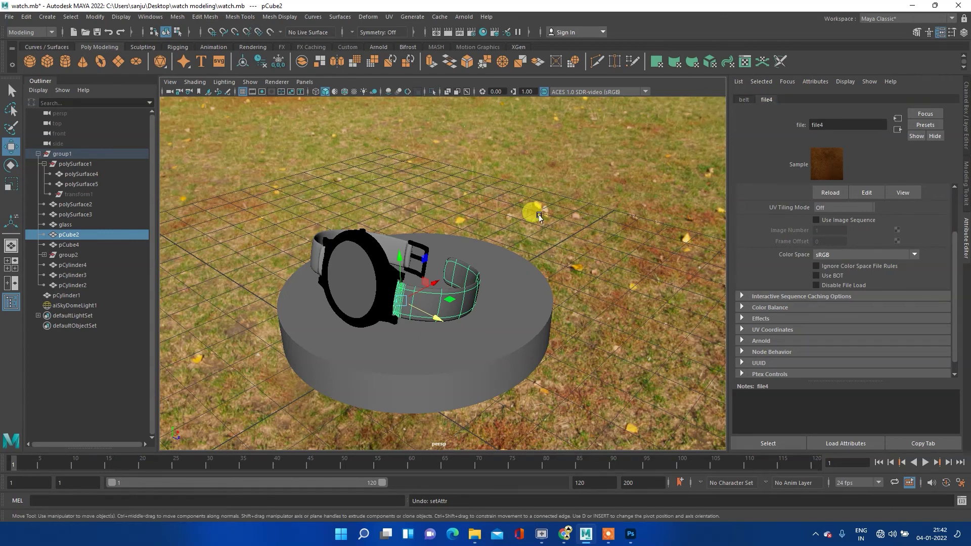
{"action": "left_click", "coordinate": [421, 299]}
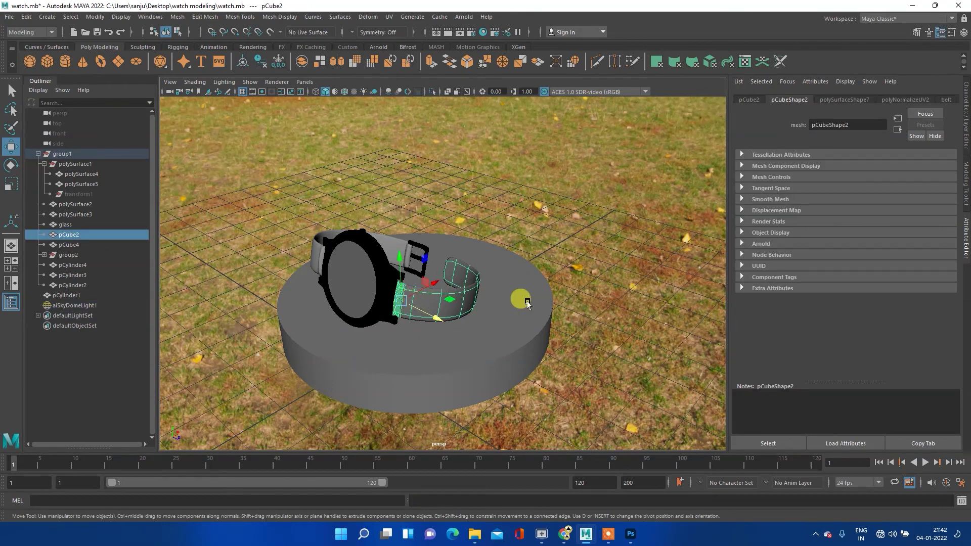
- Set the belt material's Specular Weight to 0 and check the matte leather strap in an Arnold render
{"action": "right_click_drag", "start_coordinate": [420, 258], "coordinate": [412, 504]}
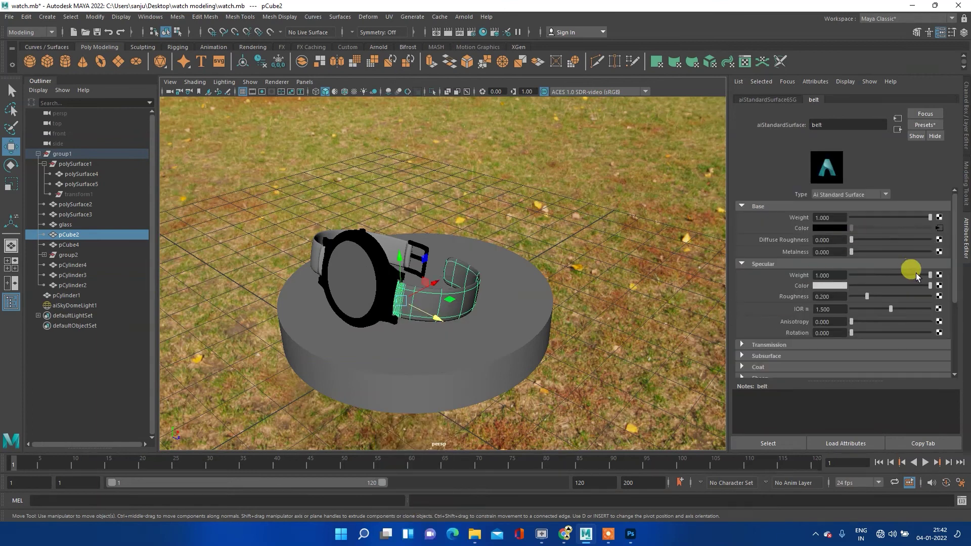
{"action": "left_click_drag", "start_coordinate": [928, 276], "coordinate": [758, 268]}
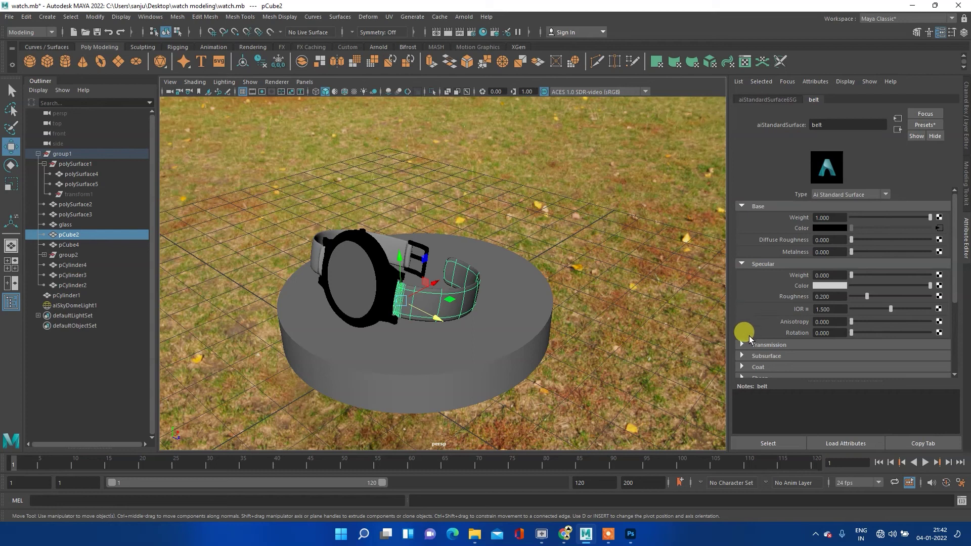
{"action": "left_click", "coordinate": [448, 32]}
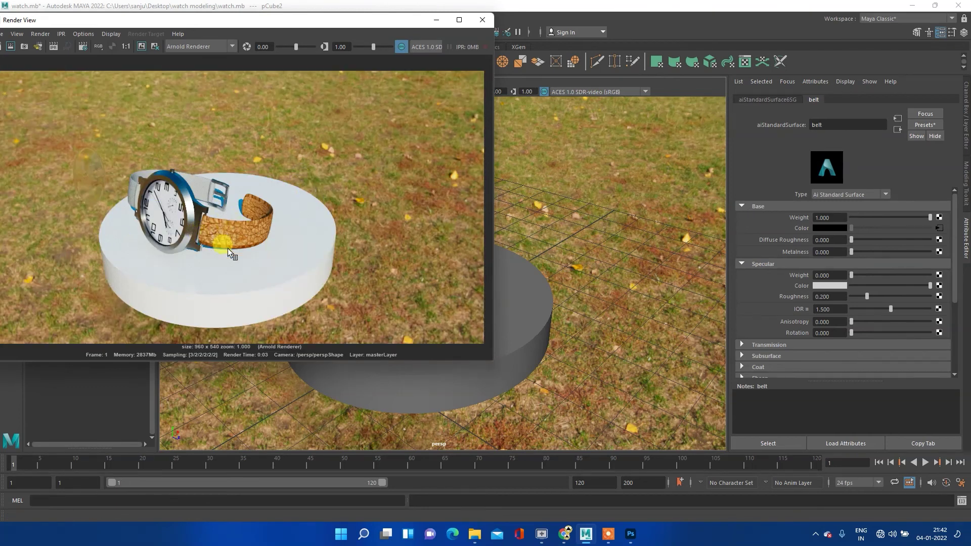
{"action": "scroll", "coordinate": [228, 248], "scroll_direction": "up", "scroll_amount": 2}
{"action": "scroll", "coordinate": [233, 245], "scroll_direction": "up", "scroll_amount": 1}
{"action": "scroll", "coordinate": [236, 239], "scroll_direction": "down", "scroll_amount": 1}
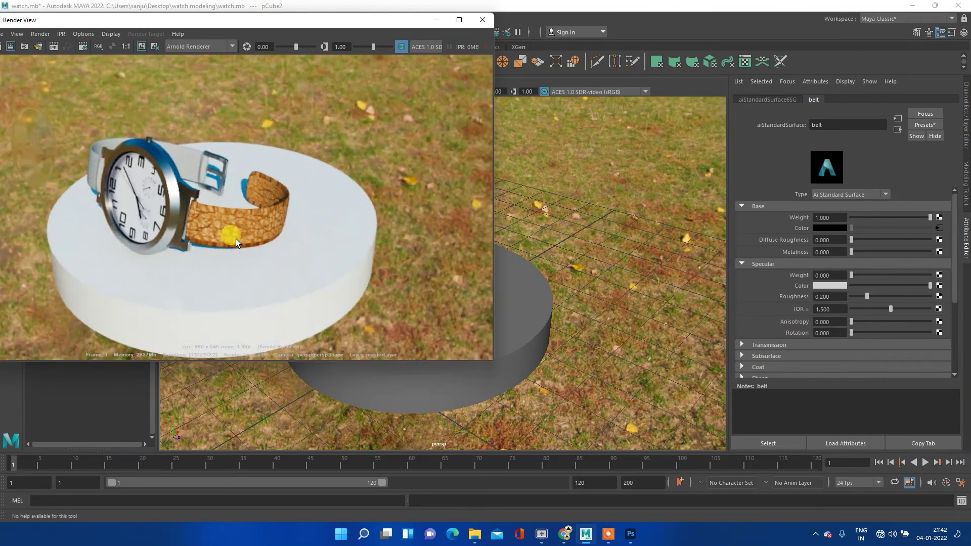
{"action": "scroll", "coordinate": [236, 239], "scroll_direction": "up", "scroll_amount": 2}
{"action": "scroll", "coordinate": [236, 239], "scroll_direction": "down", "scroll_amount": 1}
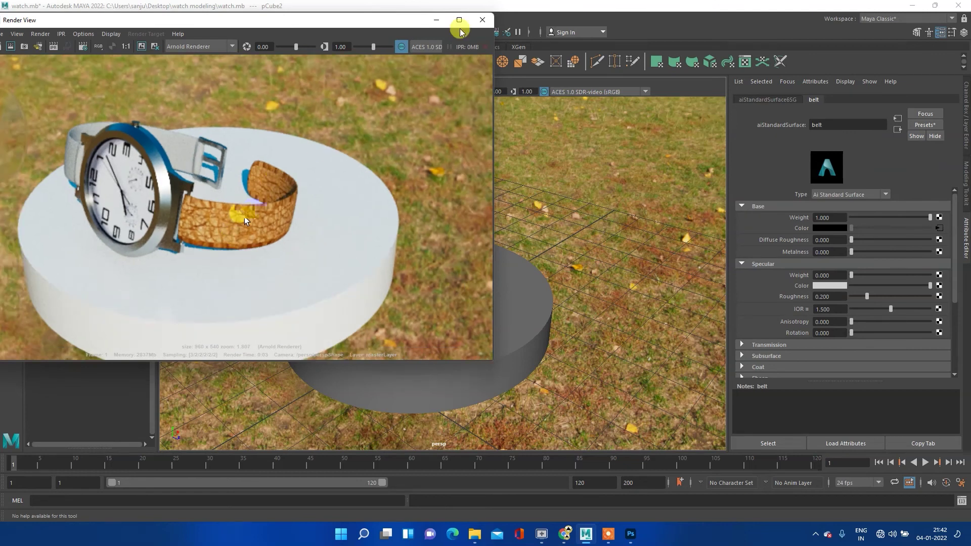
{"action": "left_click", "coordinate": [484, 19]}
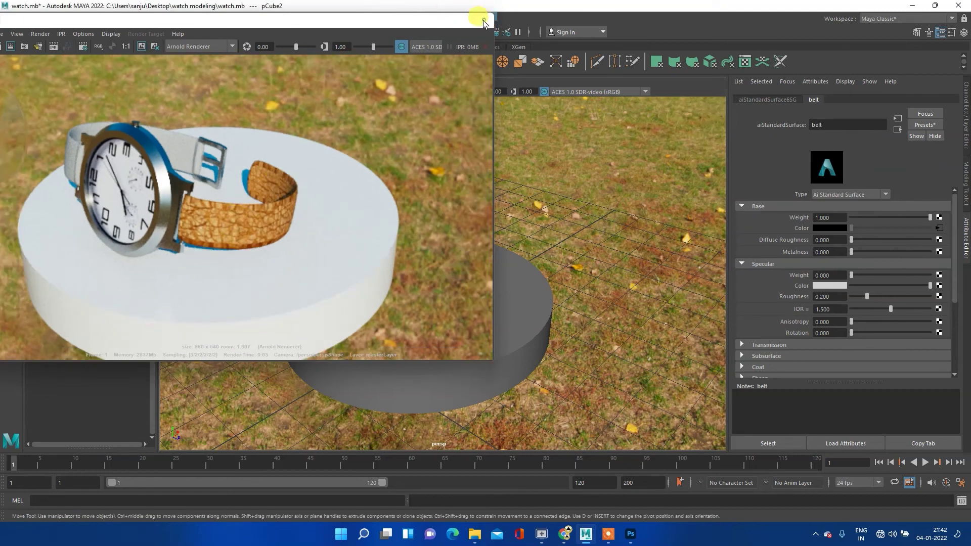
{"action": "mouse_move", "coordinate": [340, 260]}
{"action": "left_mouse_down", "text": "alt"}
{"action": "mouse_move", "coordinate": [425, 266]}
{"action": "mouse_move", "coordinate": [382, 303]}
{"action": "left_mouse_up", "text": "alt"}
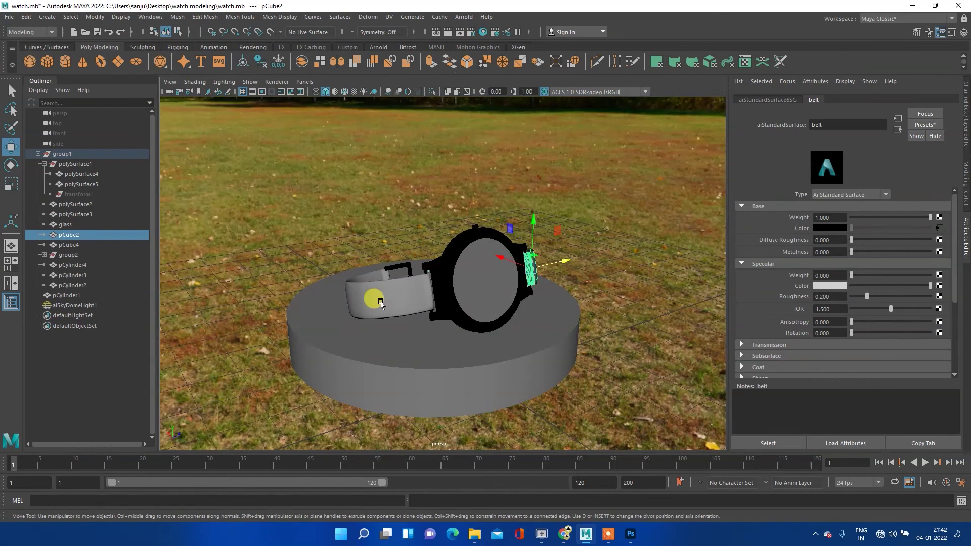
- Assign an existing material to the second strap pCube4 and test-render it
{"action": "left_click", "coordinate": [383, 303]}
{"action": "right_click", "coordinate": [375, 276], "text": "shift"}
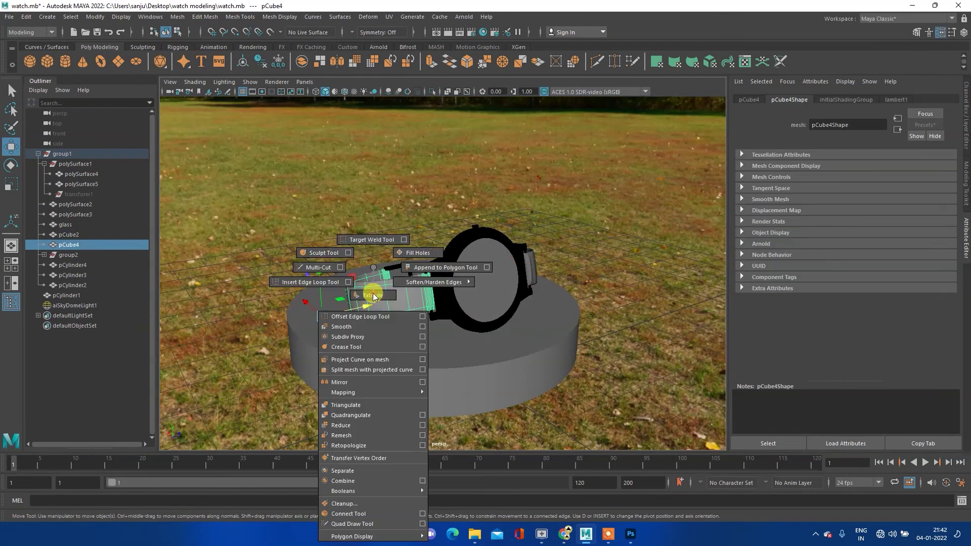
{"action": "right_click", "coordinate": [378, 257]}
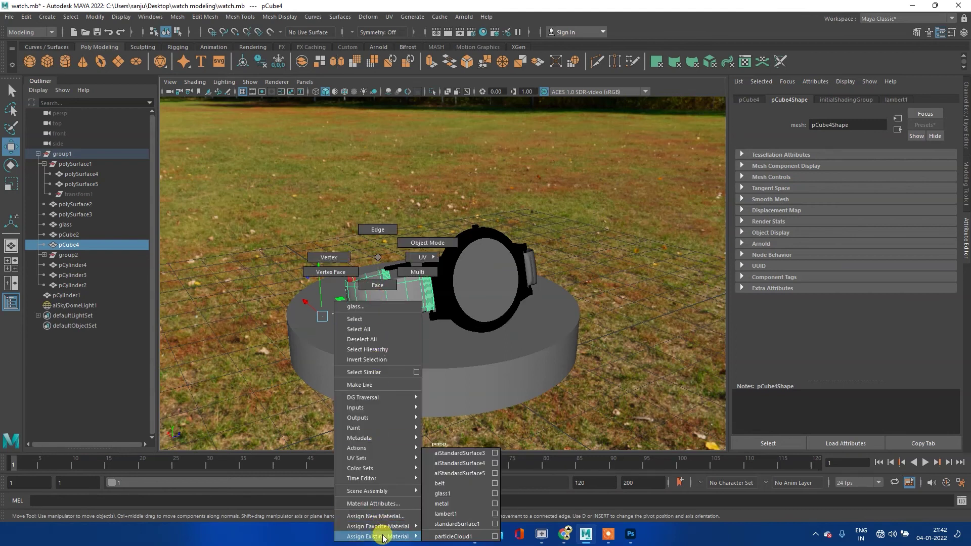
{"action": "mouse_move", "coordinate": [378, 536]}
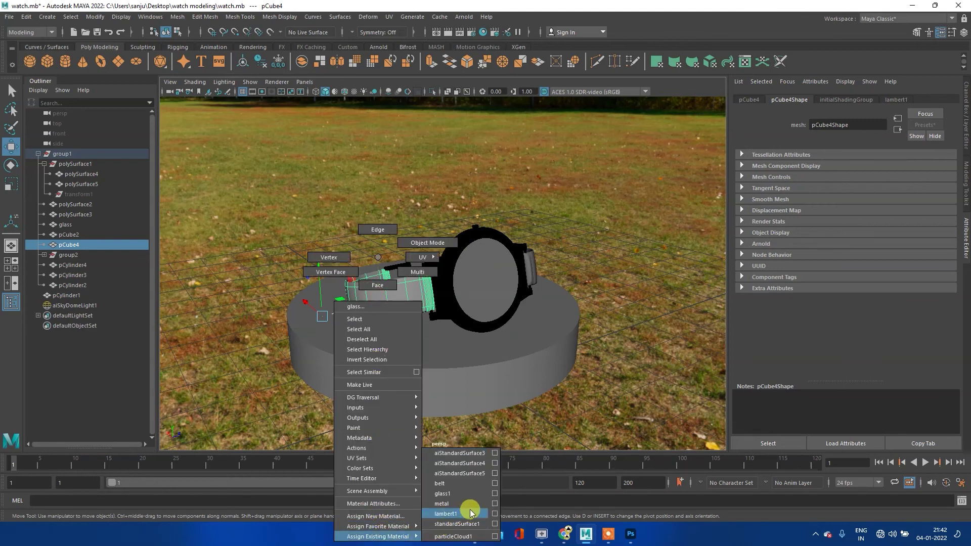
{"action": "left_click", "coordinate": [471, 475]}
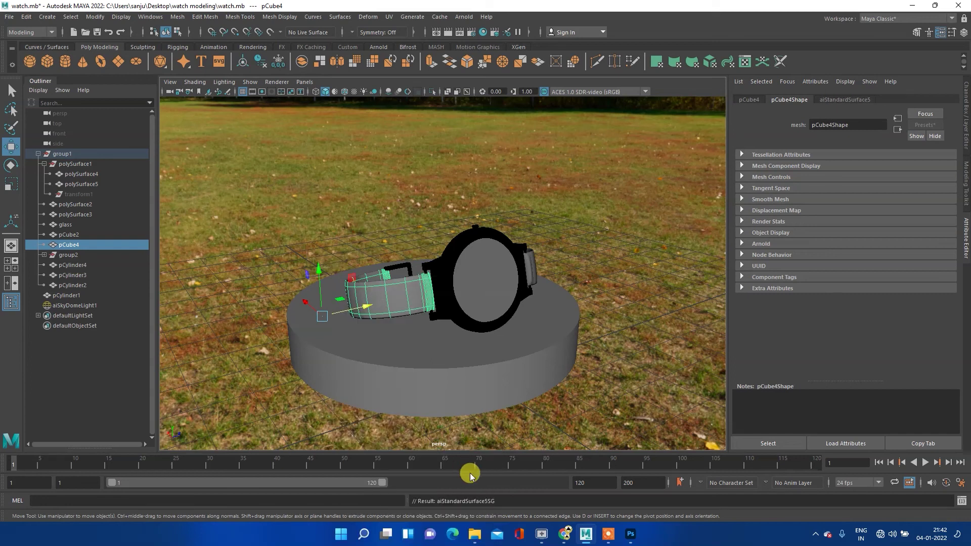
{"action": "left_click", "coordinate": [447, 32]}
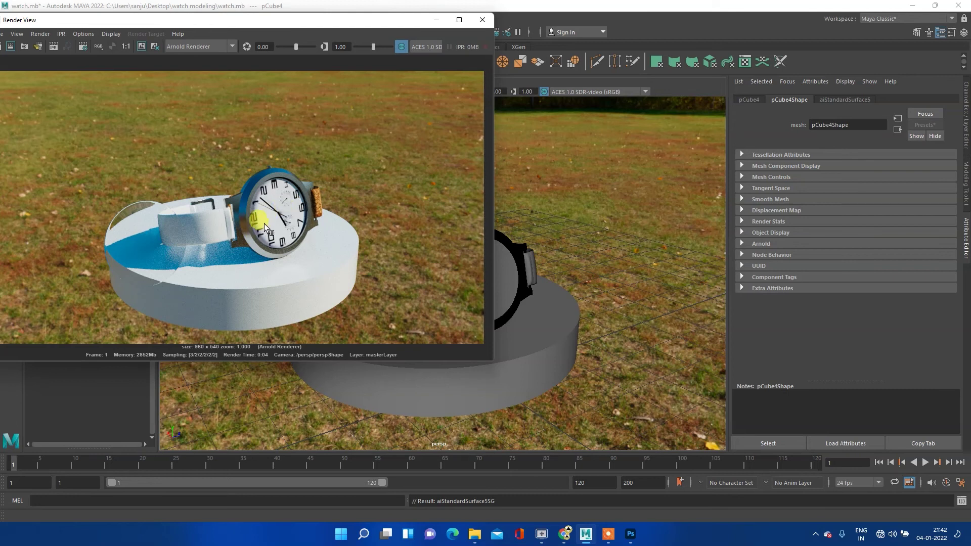
{"action": "left_click", "coordinate": [483, 20]}
- Check the first strap's material, then assign the existing 'belt' material to pCube4
{"action": "left_click", "coordinate": [529, 262]}
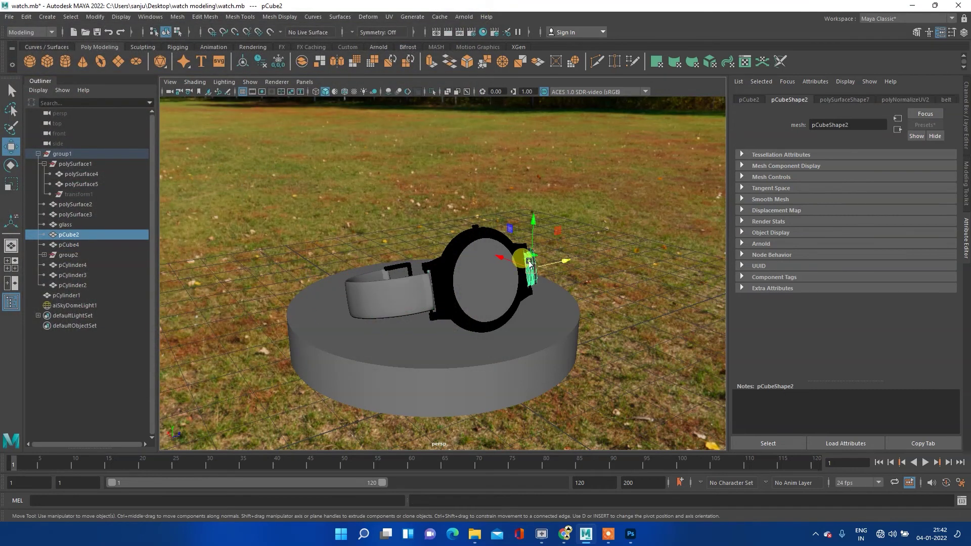
{"action": "right_click", "coordinate": [531, 258]}
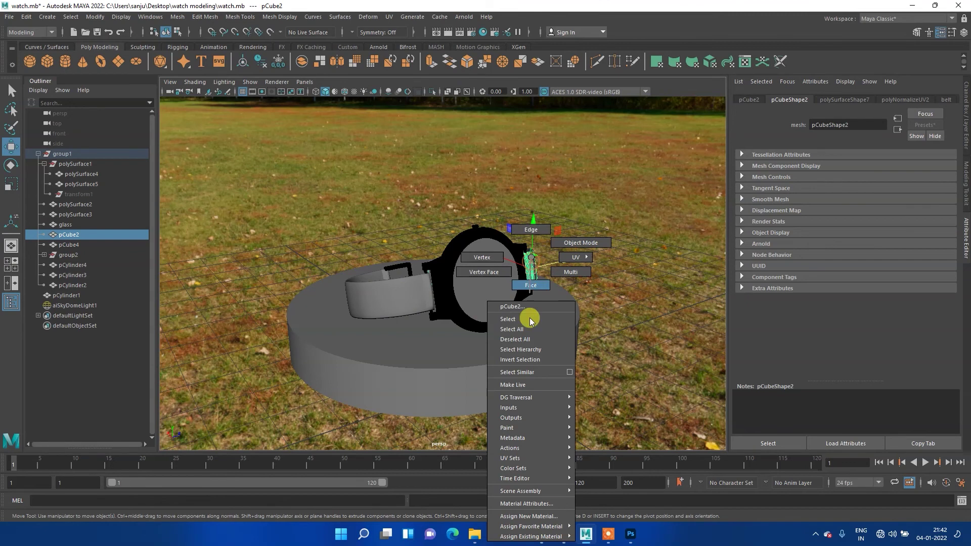
{"action": "left_click", "coordinate": [528, 503]}
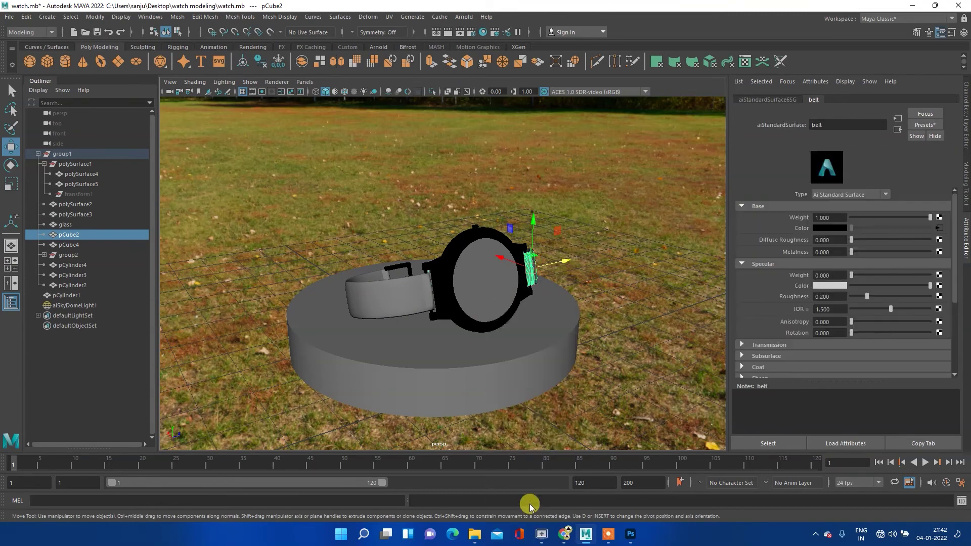
{"action": "left_click", "coordinate": [402, 306]}
{"action": "right_click_drag", "start_coordinate": [382, 312], "coordinate": [382, 457]}
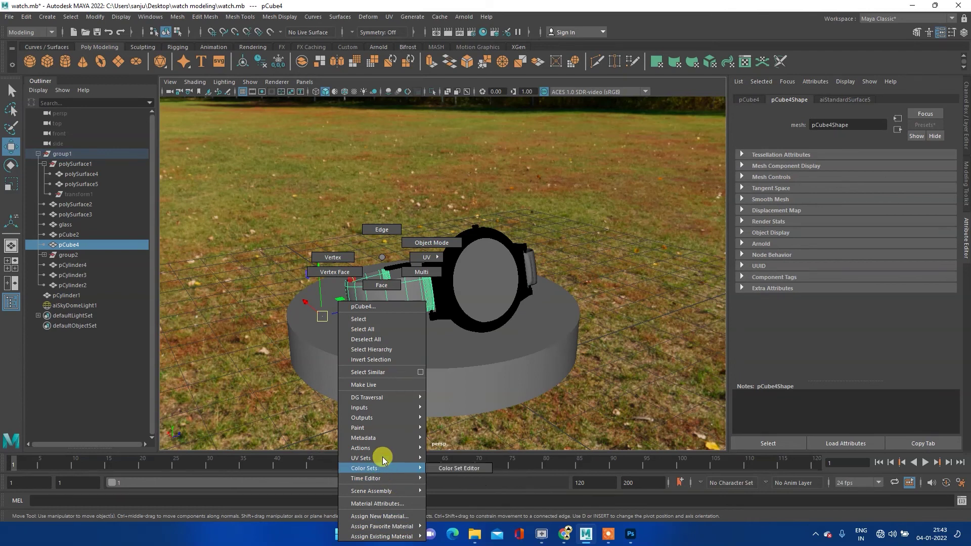
{"action": "mouse_move", "coordinate": [381, 536]}
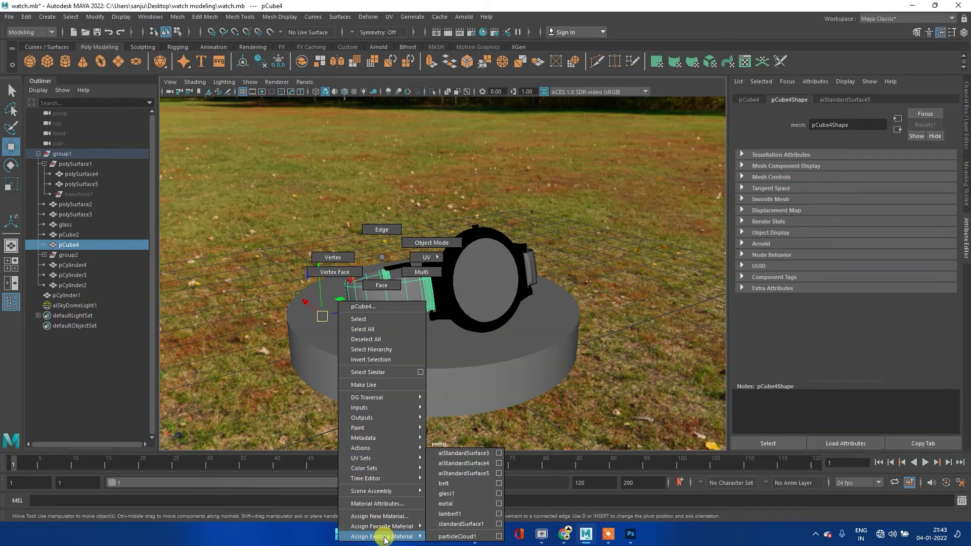
{"action": "left_click", "coordinate": [468, 482]}
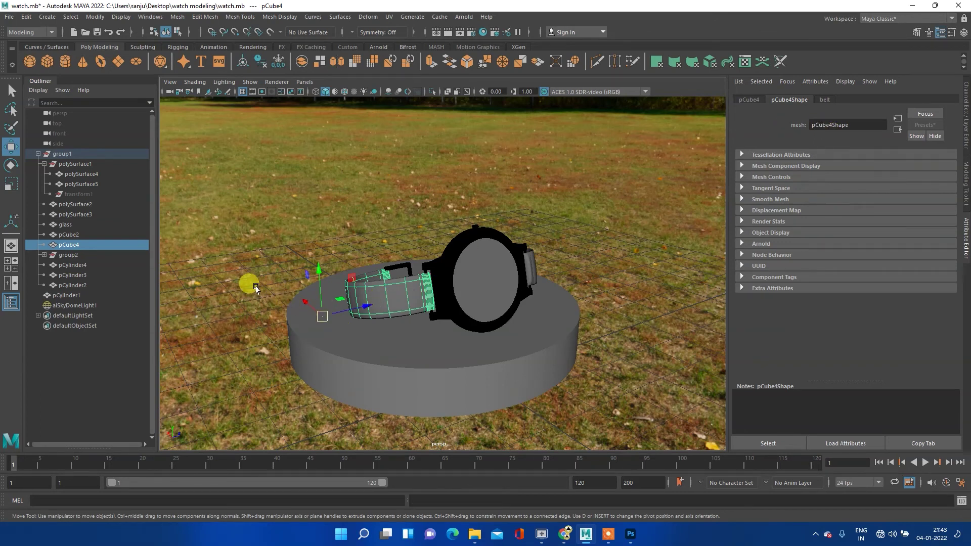
- Set the watch glass's Translate Z to 0 in the Channel Box
{"action": "left_click", "coordinate": [249, 282]}
{"action": "left_click", "coordinate": [336, 334]}
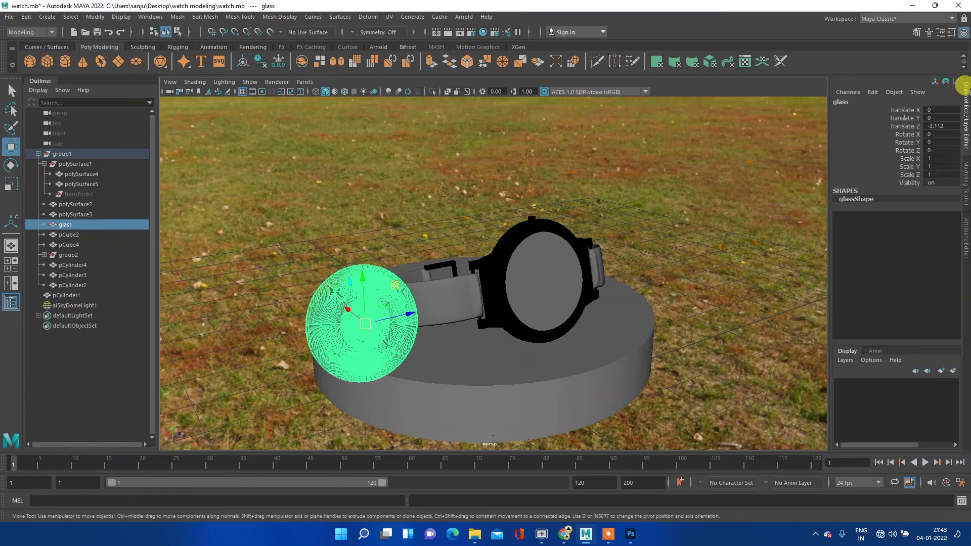
{"action": "left_click", "coordinate": [964, 89]}
{"action": "double_click", "coordinate": [945, 125]}
{"action": "type", "text": "0"}
{"action": "key", "text": "Return"}
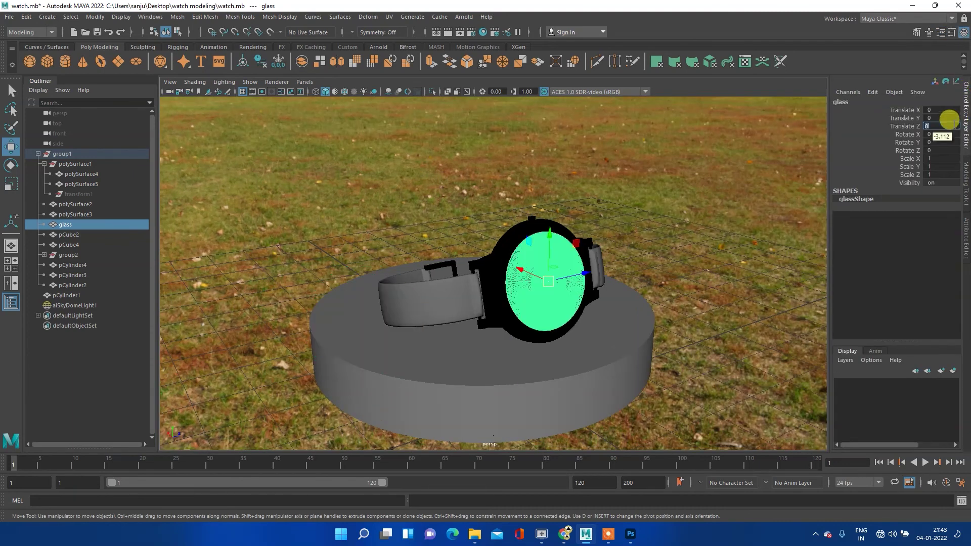
- Render an Arnold frame to check both brown leather straps over the grass
{"action": "left_click", "coordinate": [694, 192]}
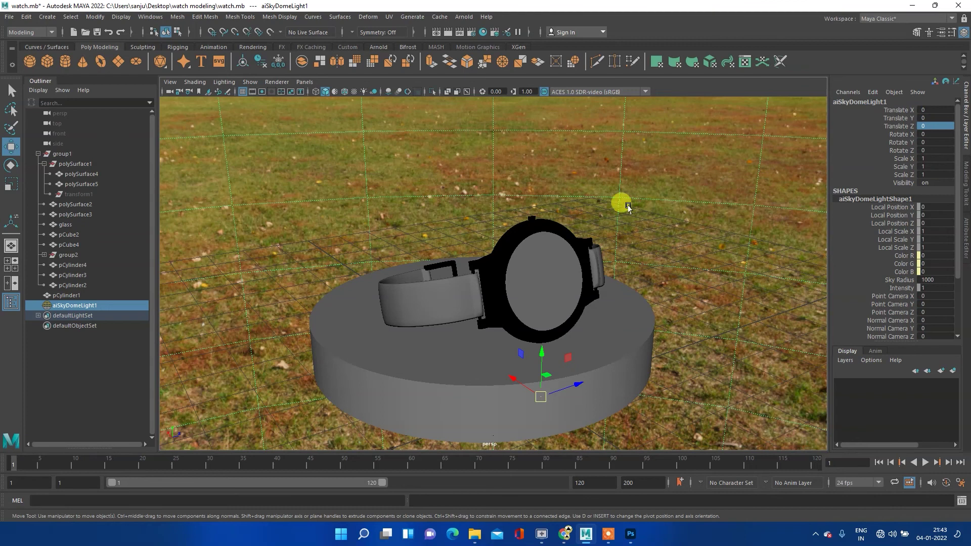
{"action": "left_click", "coordinate": [446, 31]}
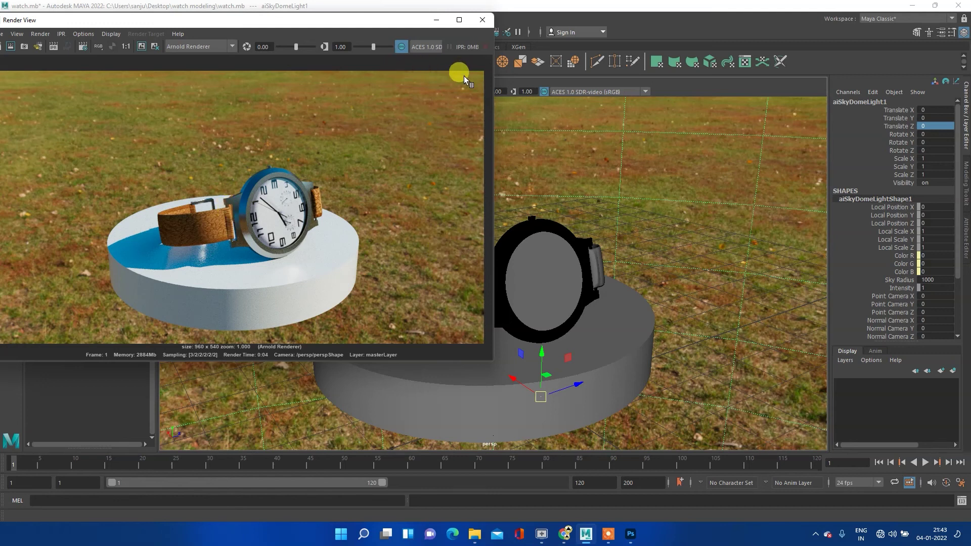
{"action": "left_click", "coordinate": [488, 19]}
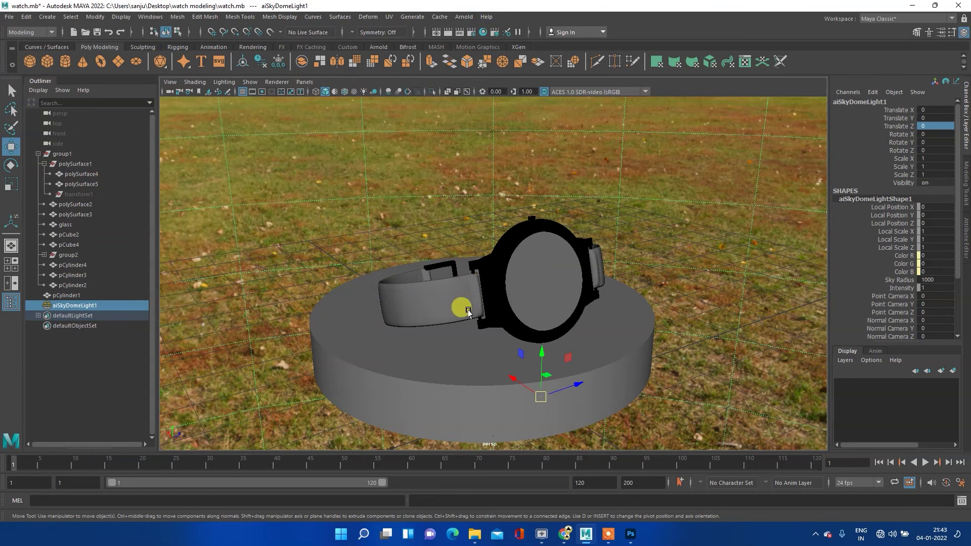
{"action": "left_click", "coordinate": [440, 309]}
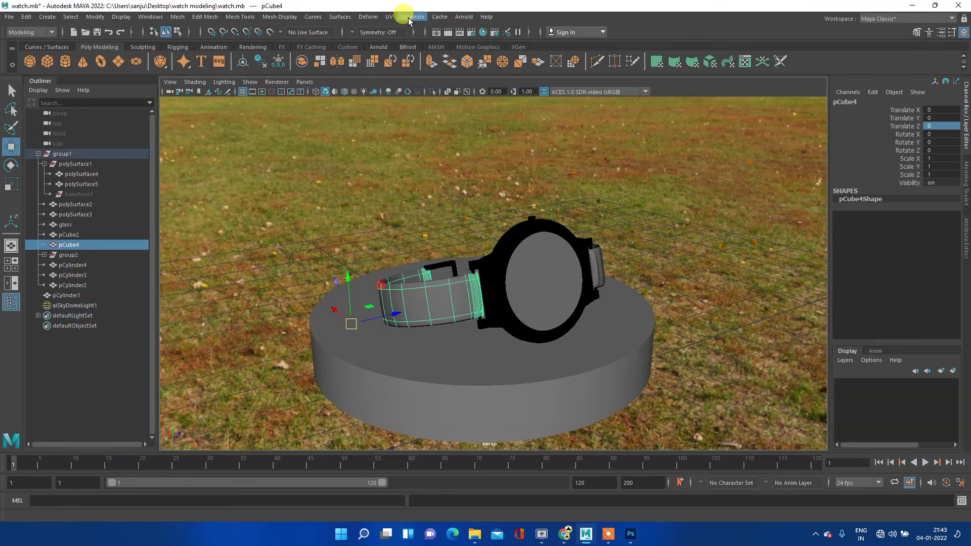
- Bring up the second strap pCube4 in the UV Editor and select all its UVs
{"action": "left_click", "coordinate": [389, 17]}
{"action": "left_click", "coordinate": [402, 36]}
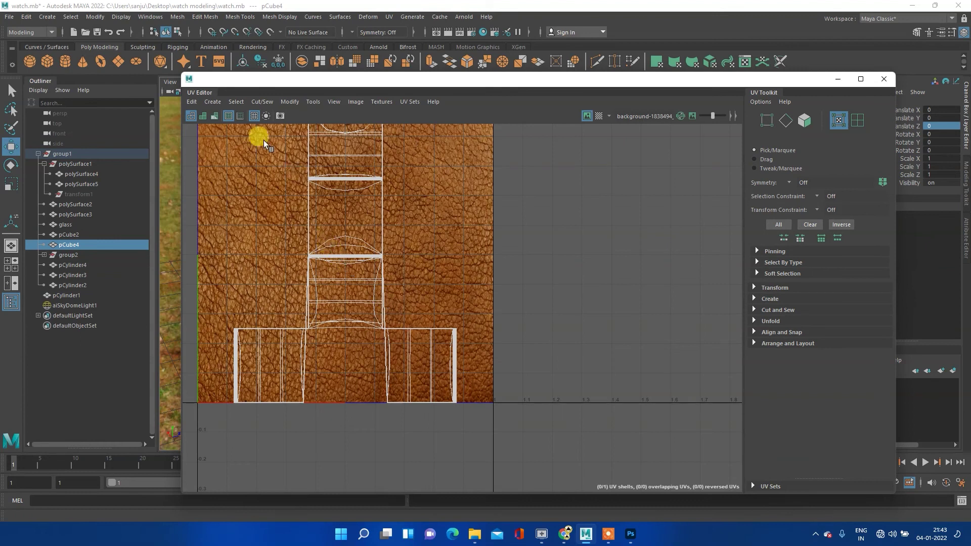
{"action": "scroll", "coordinate": [342, 196], "scroll_direction": "down", "scroll_amount": 3}
{"action": "scroll", "coordinate": [342, 195], "scroll_direction": "down", "scroll_amount": 2}
{"action": "left_click_drag", "start_coordinate": [216, 132], "coordinate": [449, 358]}
{"action": "mouse_move", "coordinate": [351, 198]}
{"action": "right_mouse_down"}
{"action": "mouse_move", "coordinate": [289, 188]}
{"action": "mouse_move", "coordinate": [415, 200]}
{"action": "right_mouse_up"}
{"action": "left_click_drag", "start_coordinate": [243, 146], "coordinate": [458, 382]}
- Unfold the strap's UV shell, repeating the unfold until it lies flat
{"action": "right_click_drag", "start_coordinate": [350, 188], "coordinate": [261, 186], "text": "shift"}
{"action": "scroll", "coordinate": [388, 277], "scroll_direction": "down", "scroll_amount": 2}
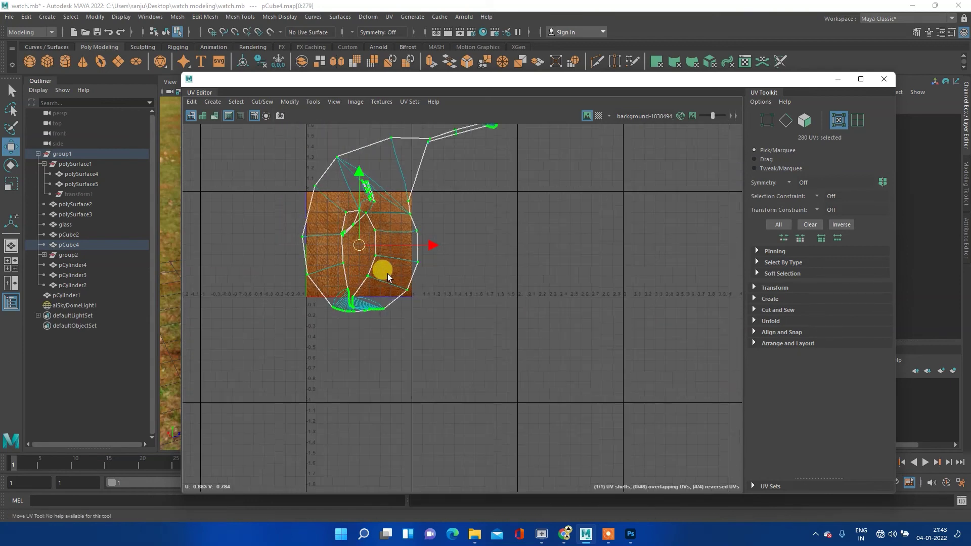
{"action": "scroll", "coordinate": [388, 277], "scroll_direction": "down", "scroll_amount": 1}
{"action": "right_click", "coordinate": [368, 215], "text": "shift"}
{"action": "right_click_drag", "start_coordinate": [368, 215], "coordinate": [273, 211], "text": "shift"}
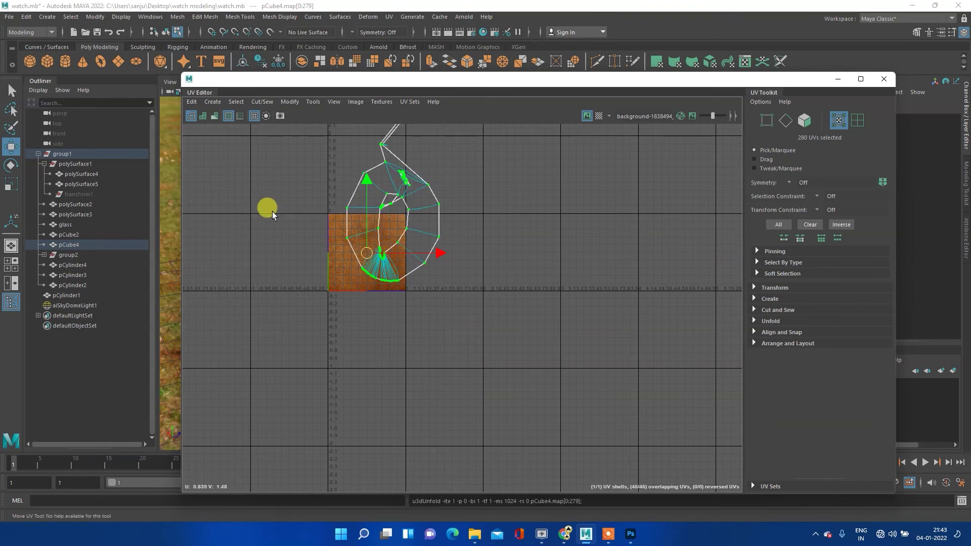
{"action": "scroll", "coordinate": [385, 223], "scroll_direction": "down", "scroll_amount": 1}
{"action": "scroll", "coordinate": [386, 219], "scroll_direction": "down", "scroll_amount": 1}
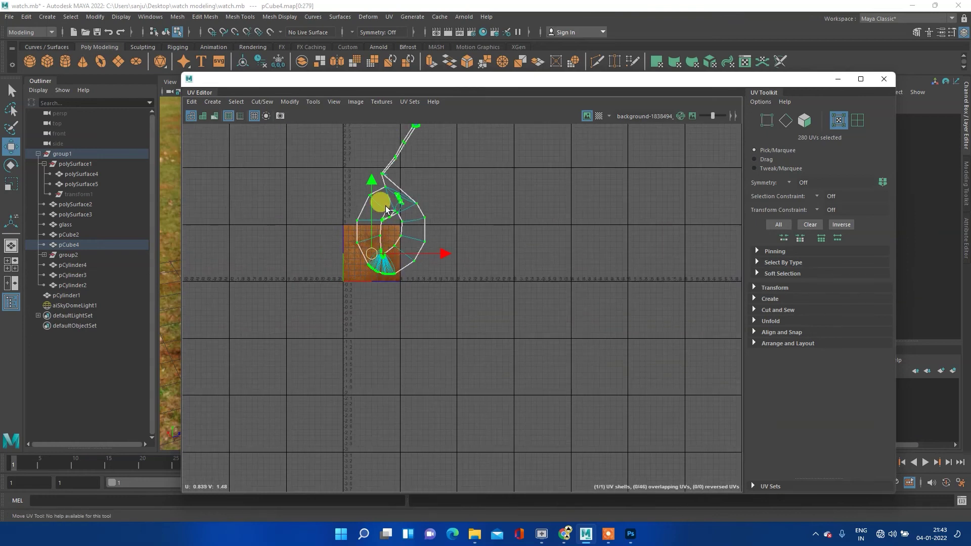
{"action": "right_click_drag", "start_coordinate": [400, 200], "coordinate": [292, 198], "text": "shift"}
{"action": "scroll", "coordinate": [417, 221], "scroll_direction": "down", "scroll_amount": 1}
{"action": "scroll", "coordinate": [420, 212], "scroll_direction": "down", "scroll_amount": 1}
{"action": "right_click_drag", "start_coordinate": [402, 229], "coordinate": [286, 225], "text": "shift"}
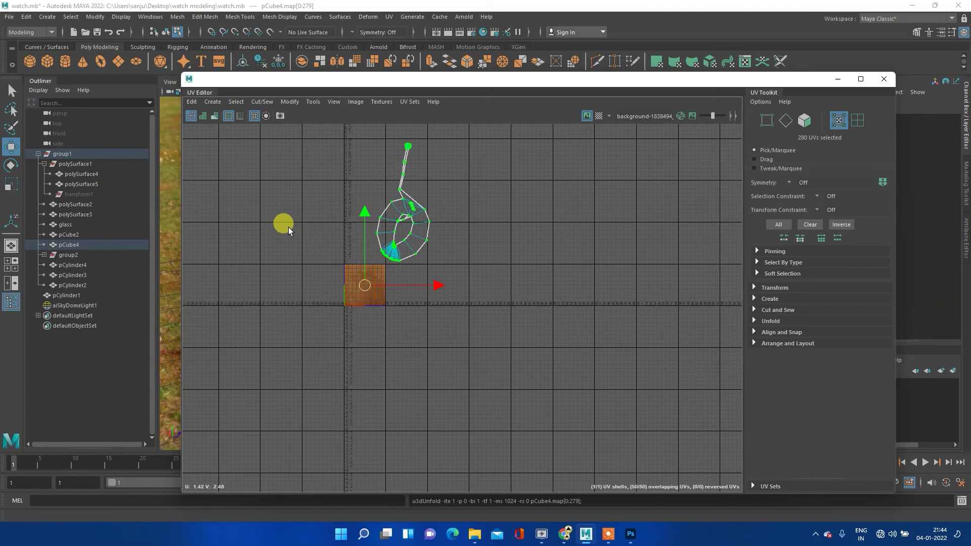
{"action": "right_click_drag", "start_coordinate": [408, 219], "coordinate": [365, 201], "text": "shift"}
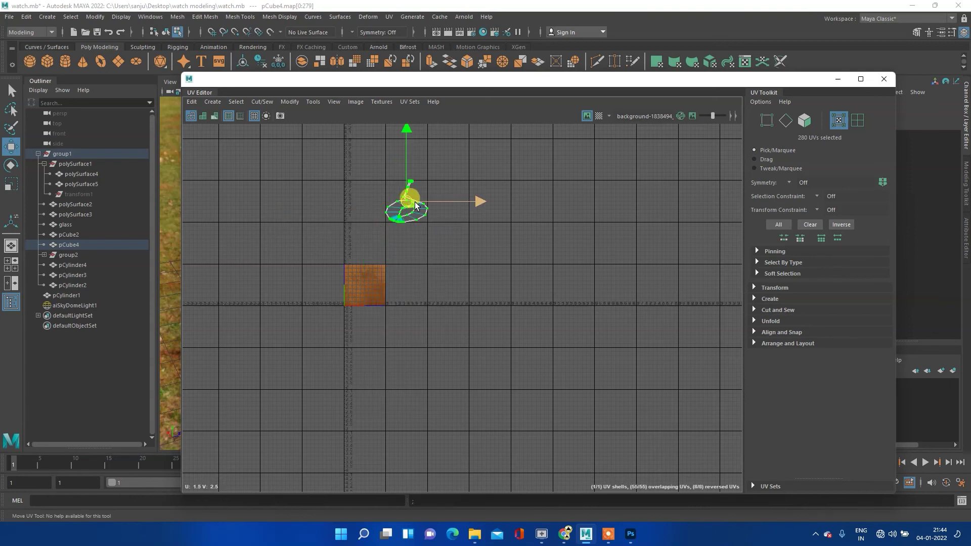
- Move the unfolded UV shell into the 0–1 texture square
{"action": "left_click_drag", "start_coordinate": [406, 131], "coordinate": [406, 209]}
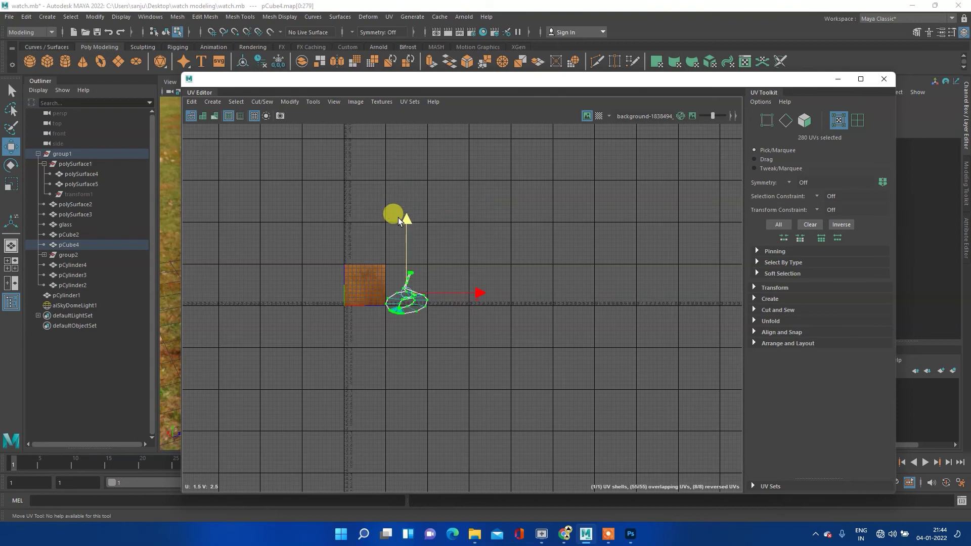
{"action": "left_click_drag", "start_coordinate": [478, 283], "coordinate": [432, 279]}
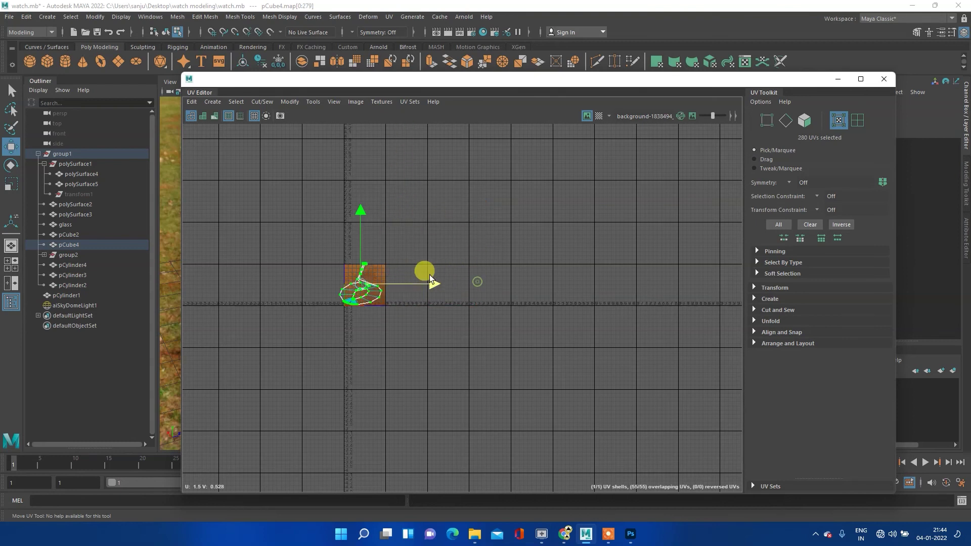
{"action": "scroll", "coordinate": [349, 289], "scroll_direction": "up", "scroll_amount": 2}
{"action": "scroll", "coordinate": [344, 287], "scroll_direction": "up", "scroll_amount": 4}
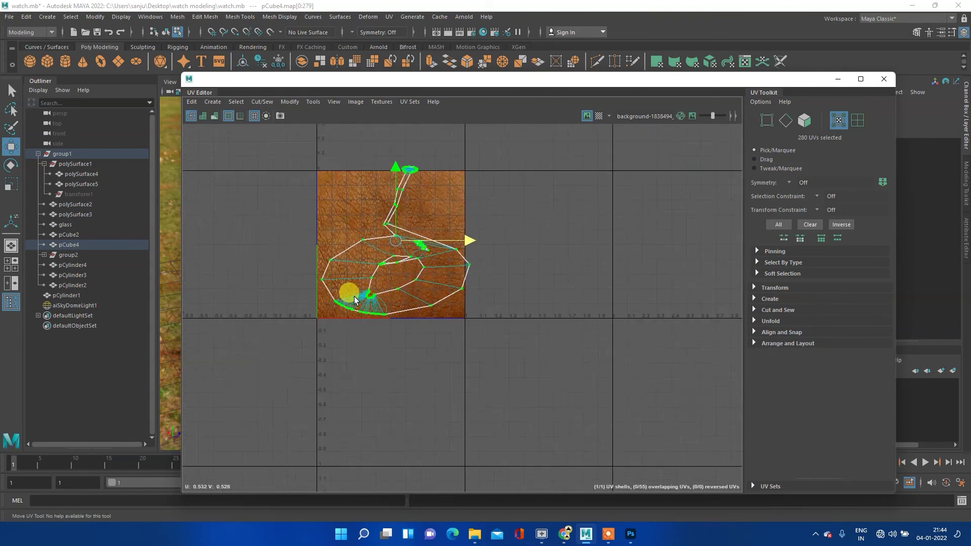
{"action": "scroll", "coordinate": [349, 283], "scroll_direction": "up", "scroll_amount": 2}
{"action": "middle_click_drag", "start_coordinate": [455, 242], "coordinate": [448, 305], "text": "alt"}
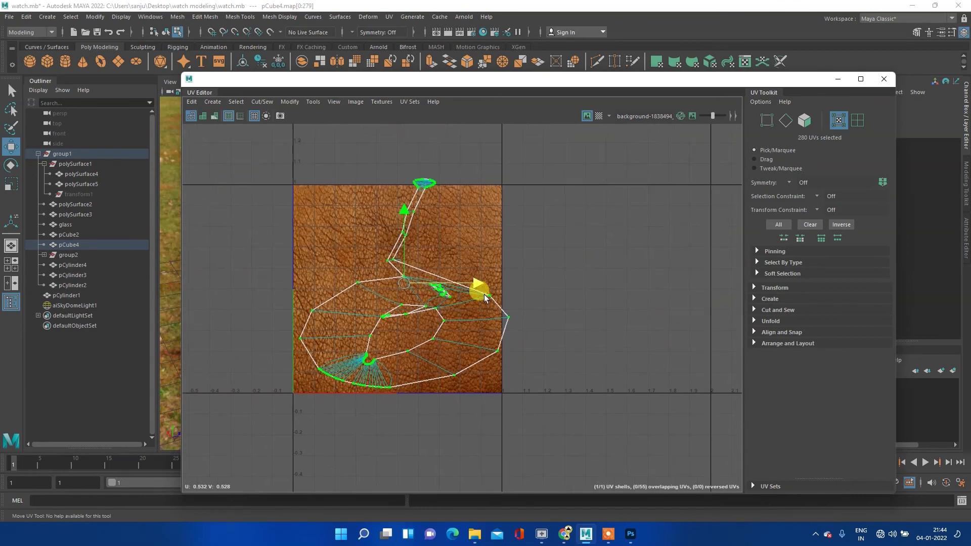
{"action": "left_click_drag", "start_coordinate": [473, 285], "coordinate": [466, 284]}
{"action": "left_click", "coordinate": [396, 204]}
{"action": "left_click_drag", "start_coordinate": [396, 204], "coordinate": [398, 215]}
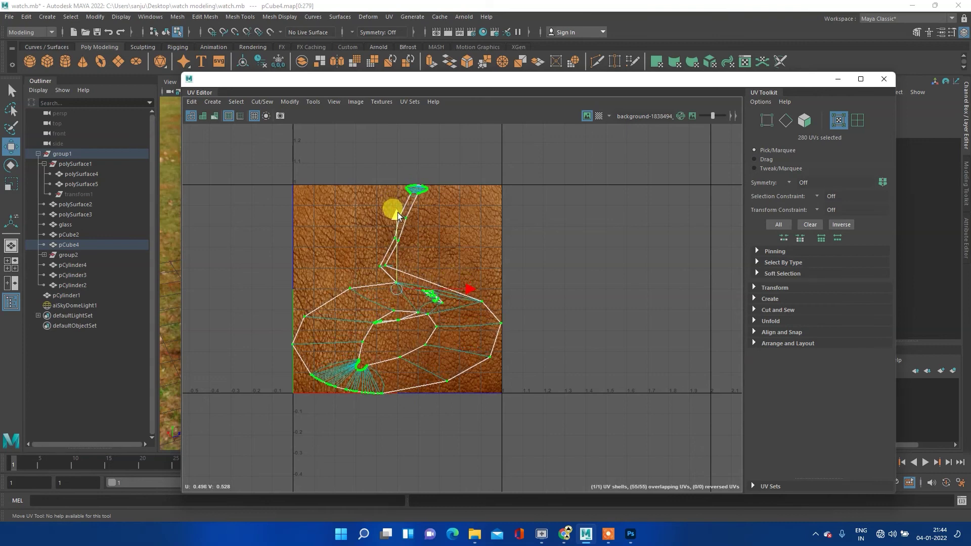
- Scale the UV shell down to fit inside the square and save watch.mb
{"action": "key", "text": "e"}
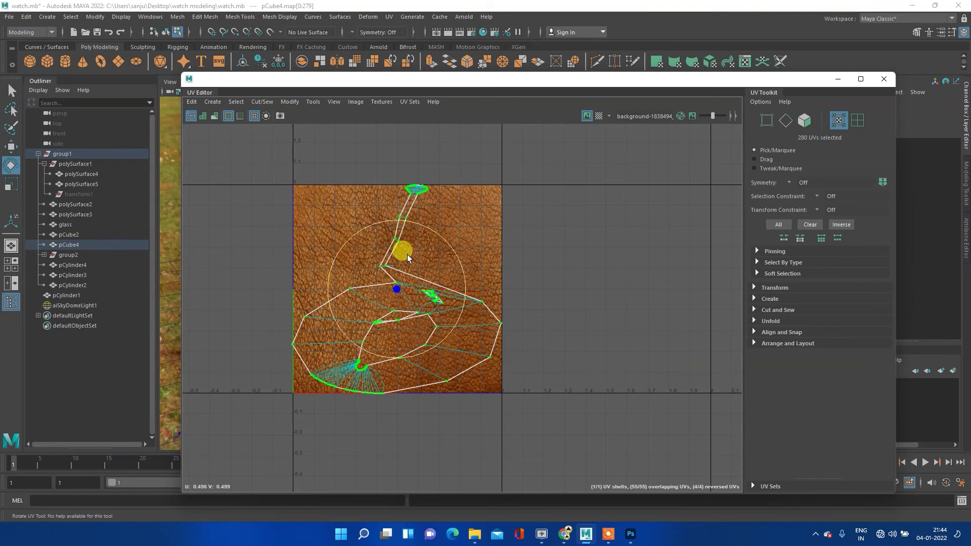
{"action": "key", "text": "r"}
{"action": "left_click", "coordinate": [398, 291]}
{"action": "left_click_drag", "start_coordinate": [399, 291], "coordinate": [397, 290]}
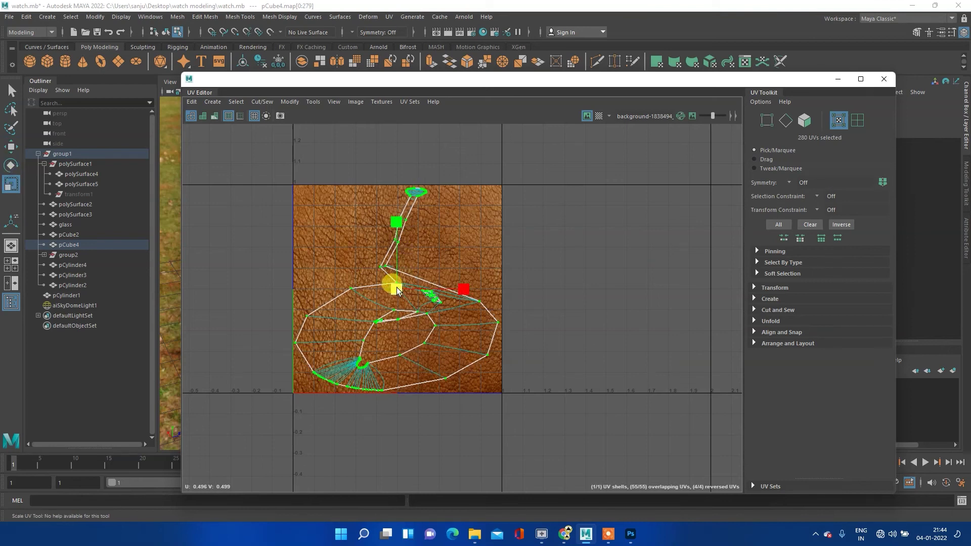
{"action": "left_click_drag", "start_coordinate": [397, 287], "coordinate": [396, 288]}
{"action": "key", "text": "ctrl+s"}
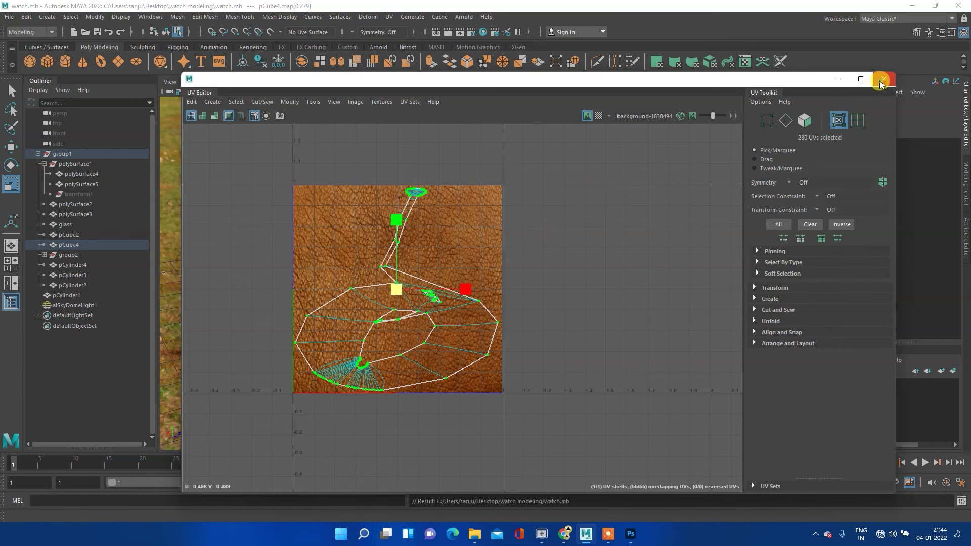
- Close the UV layout, keep the strap selected, and render the watch in Arnold
{"action": "left_click", "coordinate": [884, 79]}
{"action": "mouse_move", "coordinate": [451, 257]}
{"action": "right_mouse_down"}
{"action": "mouse_move", "coordinate": [482, 268]}
{"action": "mouse_move", "coordinate": [499, 244]}
{"action": "right_mouse_up"}
{"action": "mouse_move", "coordinate": [570, 262]}
{"action": "left_mouse_down", "text": "alt"}
{"action": "mouse_move", "coordinate": [506, 286]}
{"action": "mouse_move", "coordinate": [499, 278]}
{"action": "left_mouse_up", "text": "alt"}
{"action": "left_click", "coordinate": [449, 62]}
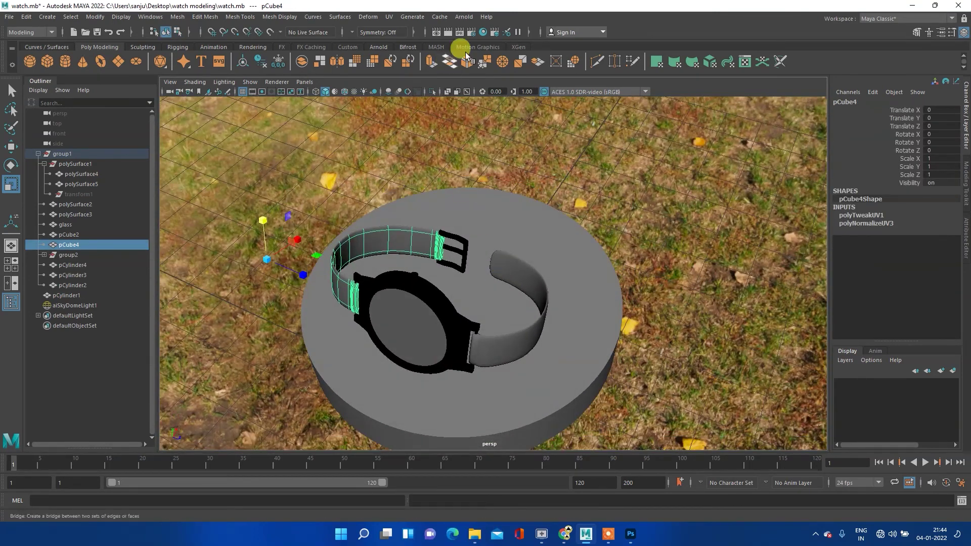
{"action": "left_click", "coordinate": [447, 31]}
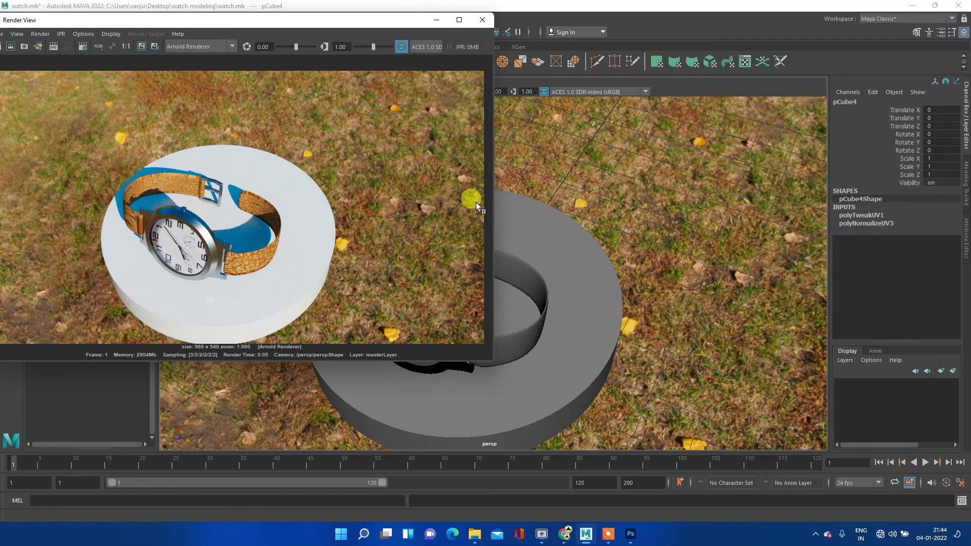
{"action": "left_click", "coordinate": [482, 20]}
- Render a second Arnold view facing the watch front, then select the strap's UVs
{"action": "mouse_move", "coordinate": [469, 219]}
{"action": "left_mouse_down", "text": "alt"}
{"action": "mouse_move", "coordinate": [474, 251]}
{"action": "mouse_move", "coordinate": [511, 235]}
{"action": "mouse_move", "coordinate": [453, 263]}
{"action": "left_mouse_up", "text": "alt"}
{"action": "scroll", "coordinate": [453, 263], "scroll_direction": "up", "scroll_amount": 3}
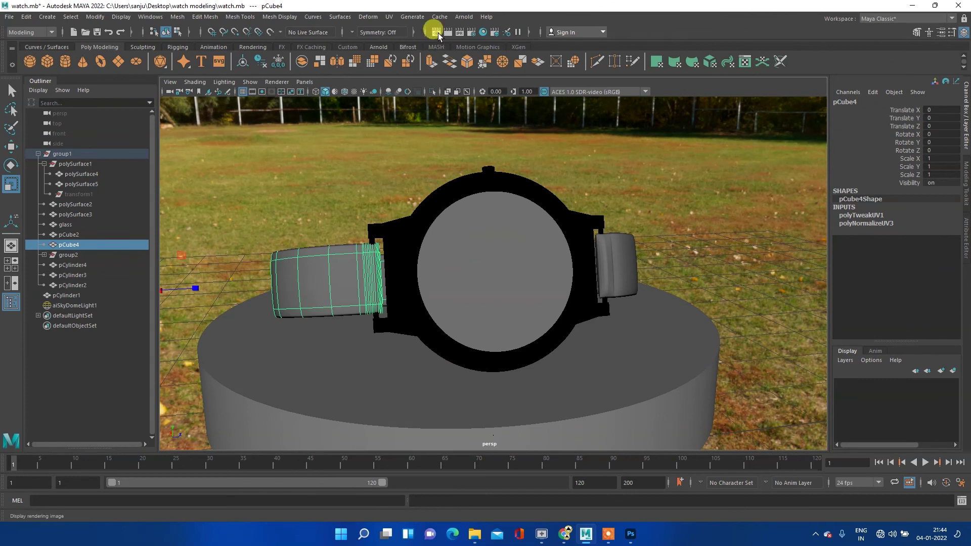
{"action": "left_click", "coordinate": [453, 32]}
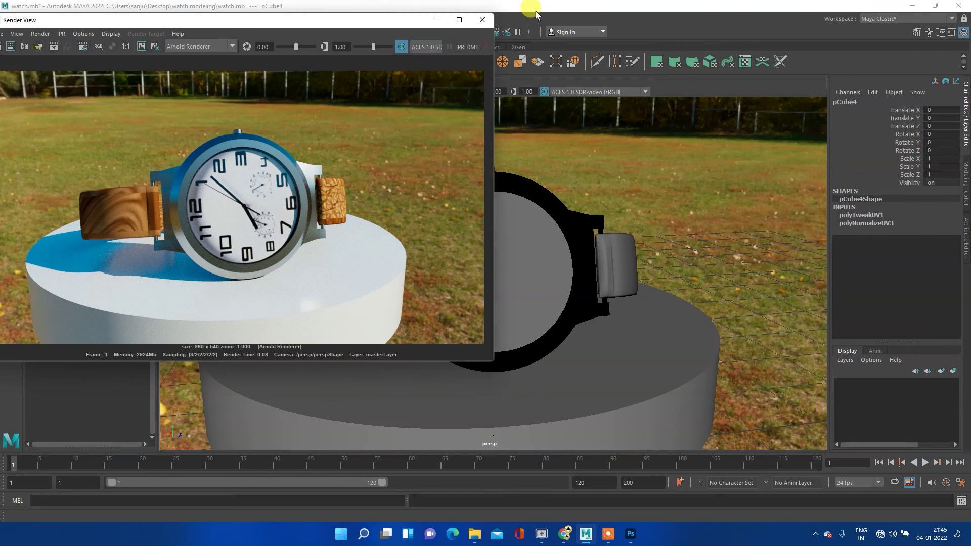
{"action": "left_click", "coordinate": [483, 20]}
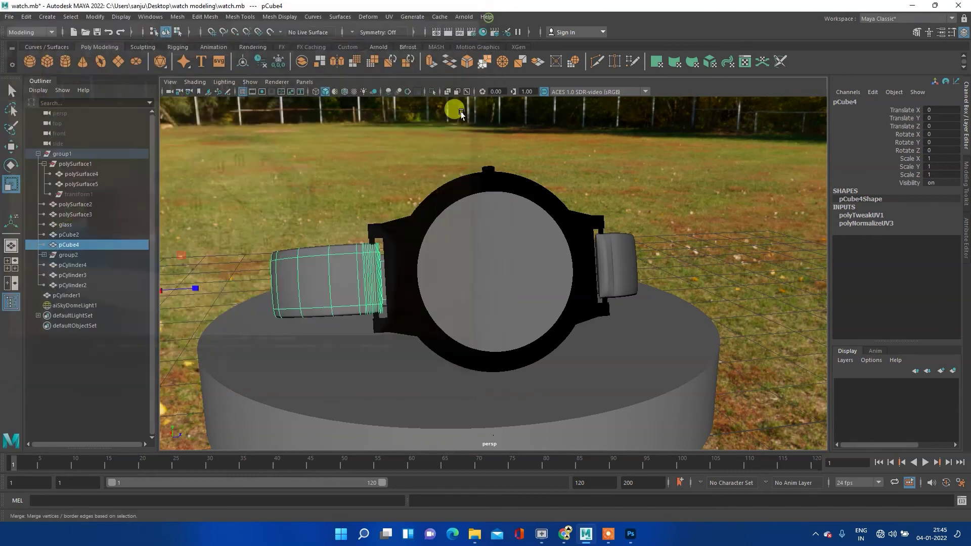
{"action": "right_click_drag", "start_coordinate": [349, 275], "coordinate": [404, 256]}
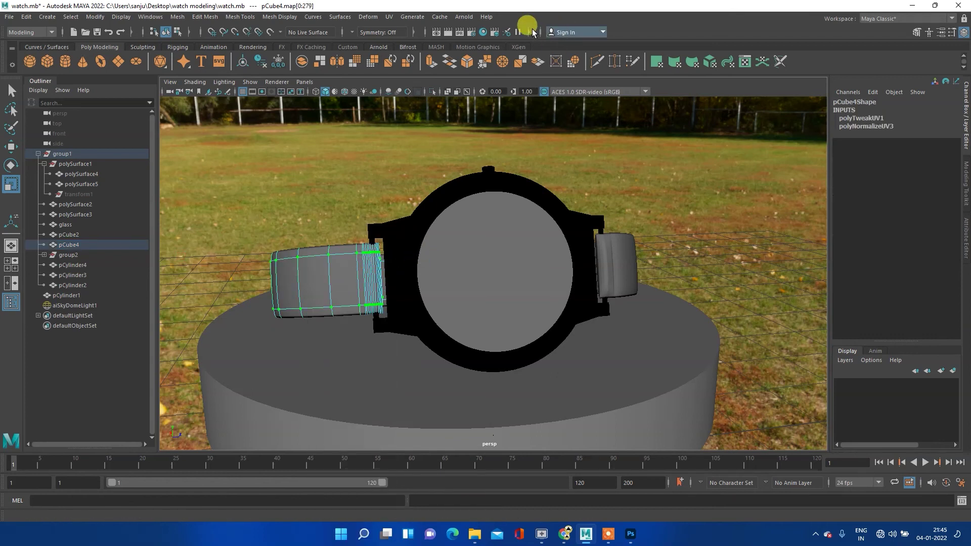
- Open the UV Editor and move it to the right of the viewport
{"action": "left_click", "coordinate": [390, 17]}
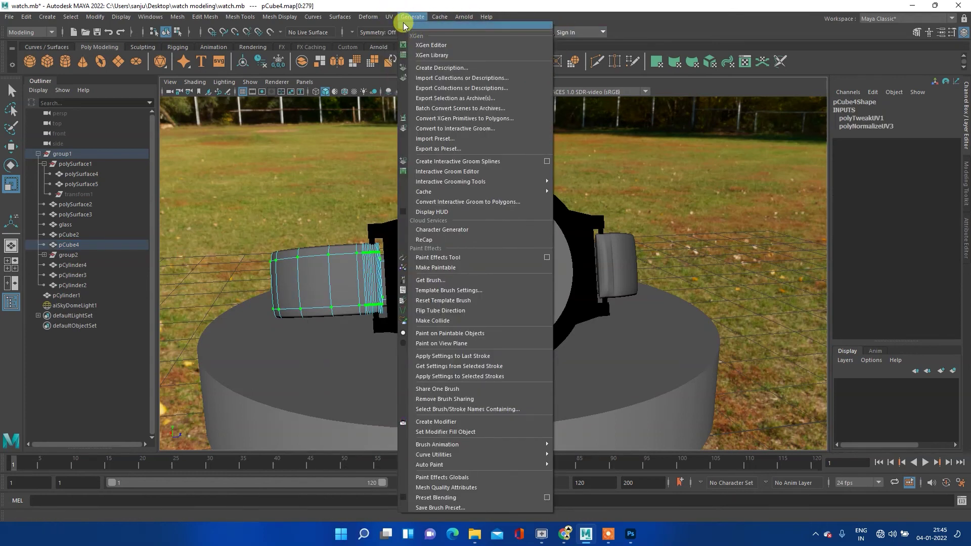
{"action": "left_click", "coordinate": [407, 35]}
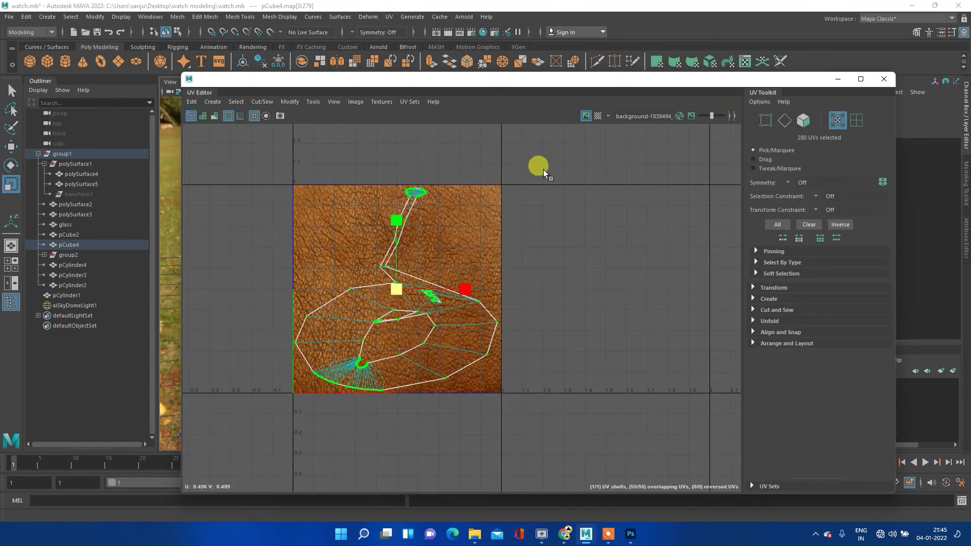
{"action": "mouse_move", "coordinate": [539, 85]}
{"action": "left_mouse_down"}
{"action": "mouse_move", "coordinate": [832, 79]}
{"action": "mouse_move", "coordinate": [829, 60]}
{"action": "mouse_move", "coordinate": [814, 59]}
{"action": "left_mouse_up"}
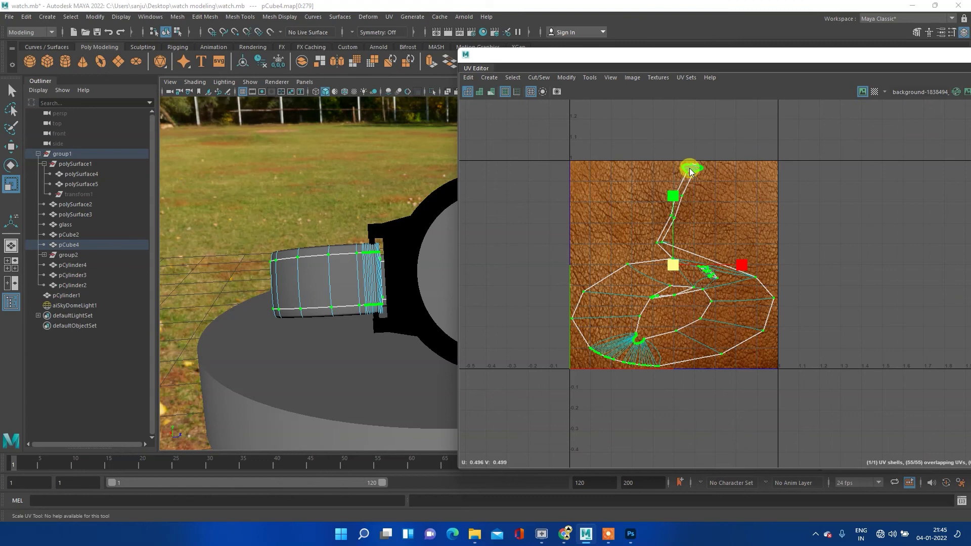
- Unfold the strap's UV shell with 5 iterations and select its top UVs
{"action": "right_click_drag", "start_coordinate": [690, 168], "coordinate": [647, 164], "text": "shift"}
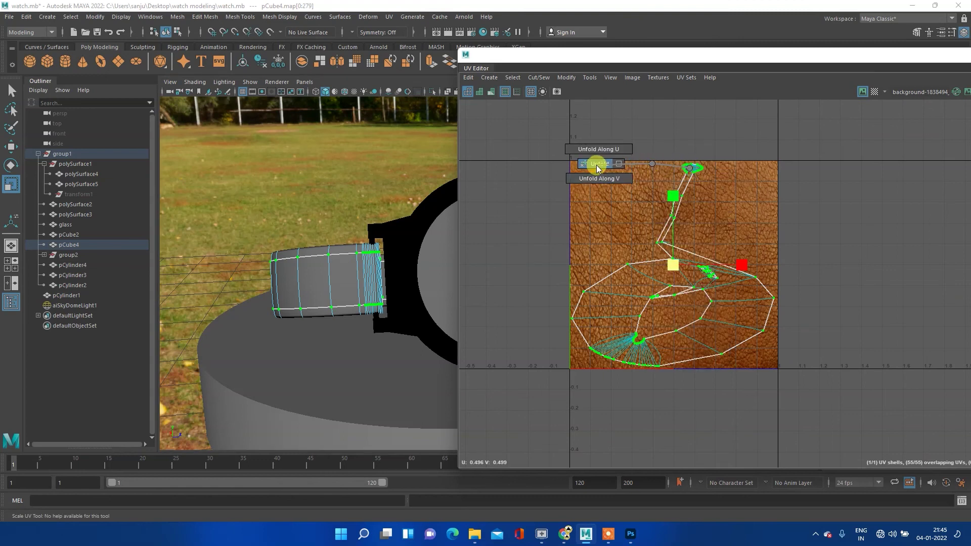
{"action": "right_click_drag", "start_coordinate": [597, 165], "coordinate": [619, 164], "text": "shift"}
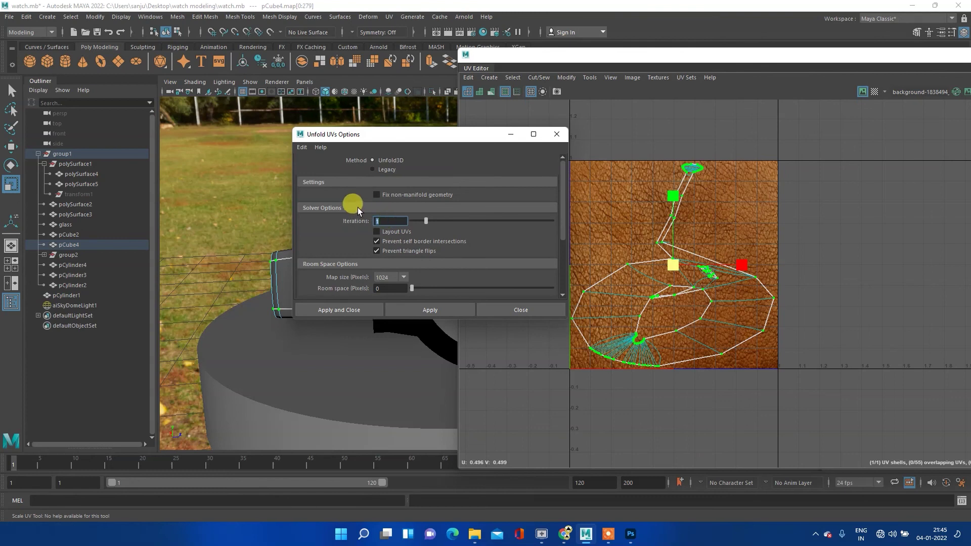
{"action": "type", "text": "5"}
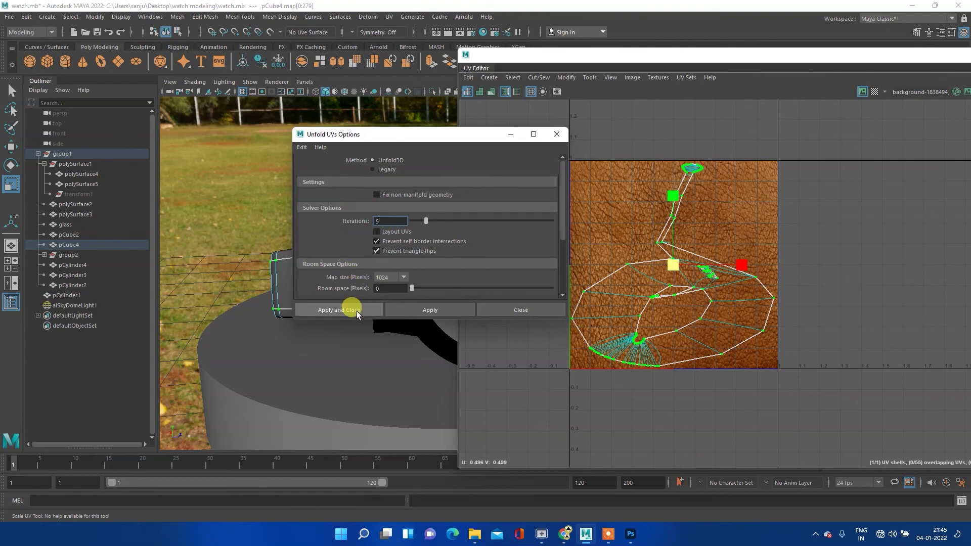
{"action": "left_click", "coordinate": [354, 310]}
{"action": "scroll", "coordinate": [669, 257], "scroll_direction": "down", "scroll_amount": 1}
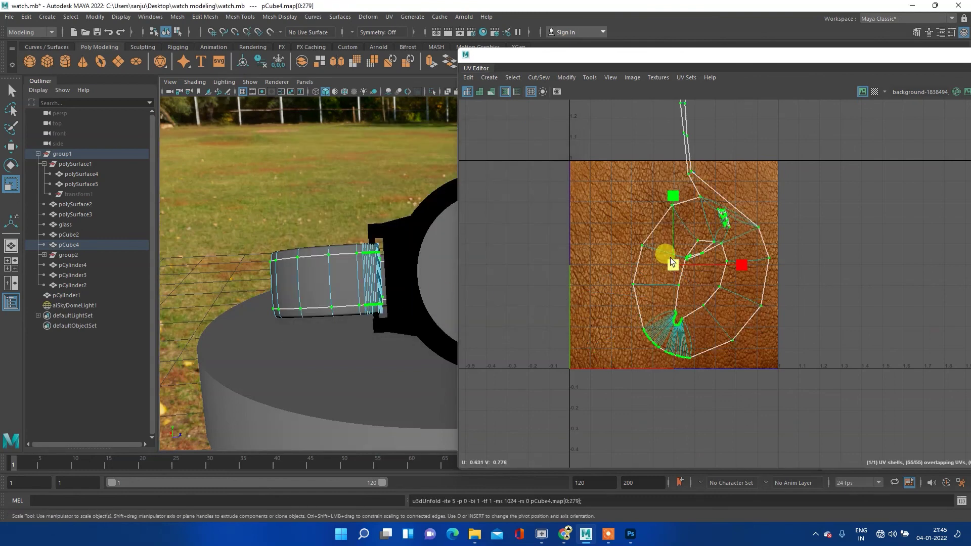
{"action": "scroll", "coordinate": [669, 257], "scroll_direction": "down", "scroll_amount": 2}
{"action": "scroll", "coordinate": [669, 257], "scroll_direction": "up", "scroll_amount": 1}
{"action": "scroll", "coordinate": [767, 283], "scroll_direction": "up", "scroll_amount": 1}
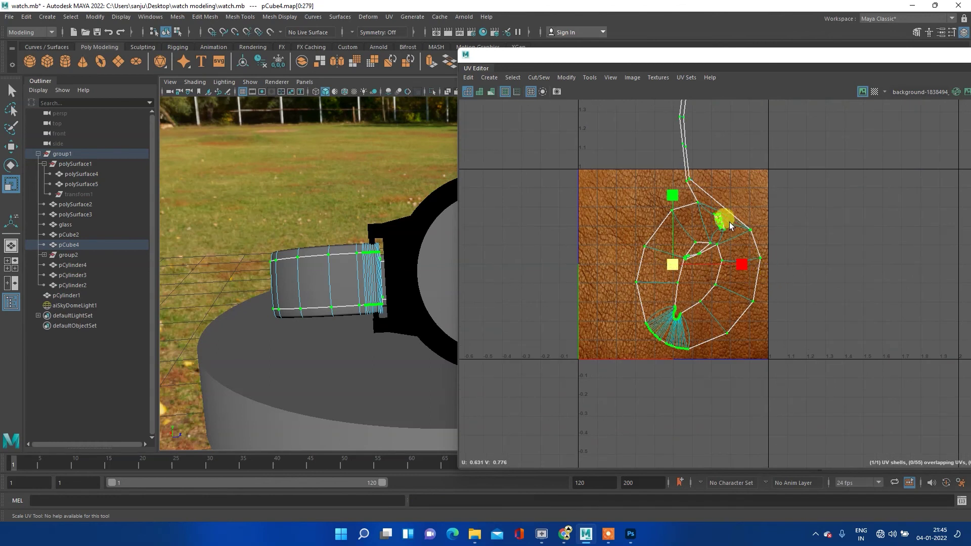
{"action": "middle_click_drag", "start_coordinate": [723, 216], "coordinate": [670, 270], "text": "alt"}
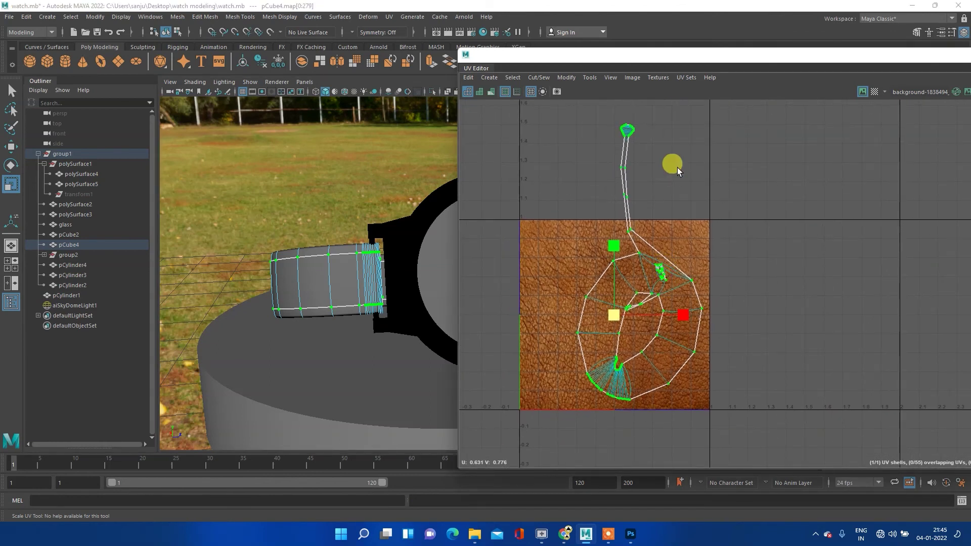
{"action": "left_click_drag", "start_coordinate": [606, 138], "coordinate": [606, 141]}
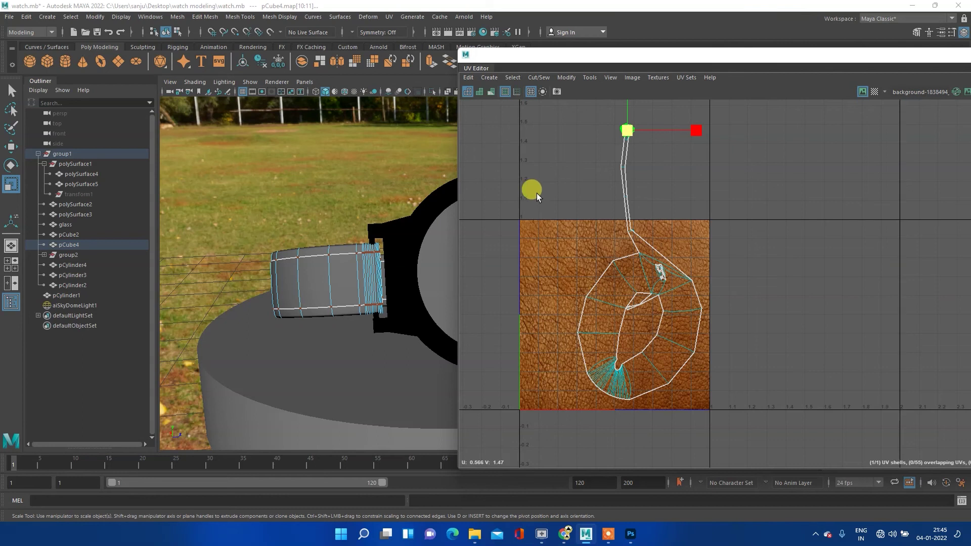
{"action": "mouse_move", "coordinate": [328, 279]}
{"action": "left_mouse_down", "text": "alt"}
{"action": "mouse_move", "coordinate": [362, 299]}
{"action": "mouse_move", "coordinate": [342, 291]}
{"action": "mouse_move", "coordinate": [325, 297]}
{"action": "mouse_move", "coordinate": [334, 304]}
{"action": "left_mouse_up", "text": "alt"}
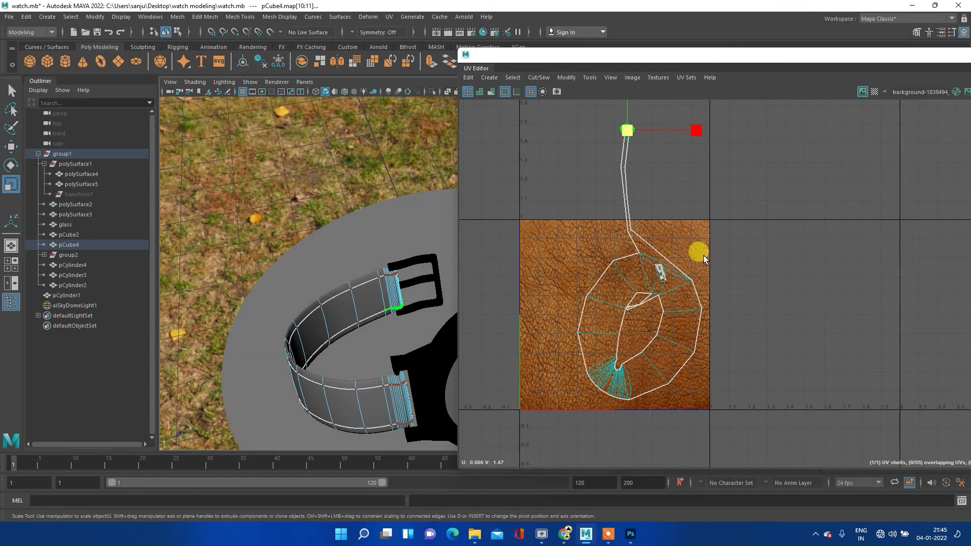
{"action": "left_click_drag", "start_coordinate": [672, 258], "coordinate": [645, 277]}
{"action": "middle_click_drag", "start_coordinate": [397, 314], "coordinate": [385, 227], "text": "alt"}
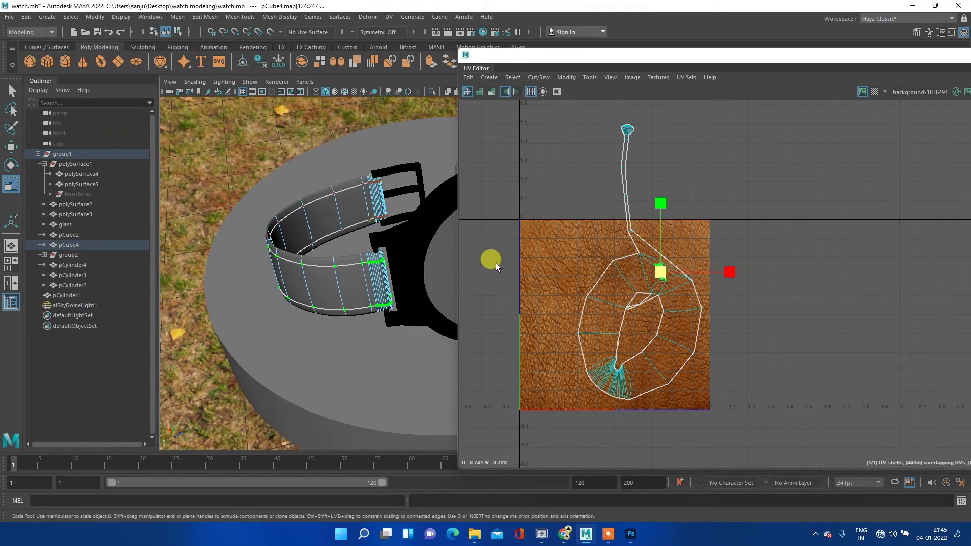
{"action": "mouse_move", "coordinate": [278, 252]}
{"action": "left_mouse_down", "text": "alt"}
{"action": "mouse_move", "coordinate": [264, 275]}
{"action": "mouse_move", "coordinate": [357, 263]}
{"action": "mouse_move", "coordinate": [277, 269]}
{"action": "mouse_move", "coordinate": [325, 243]}
{"action": "mouse_move", "coordinate": [332, 252]}
{"action": "mouse_move", "coordinate": [347, 245]}
{"action": "mouse_move", "coordinate": [177, 239]}
{"action": "left_mouse_up", "text": "alt"}
{"action": "key", "text": "f"}
{"action": "left_click", "coordinate": [199, 245]}
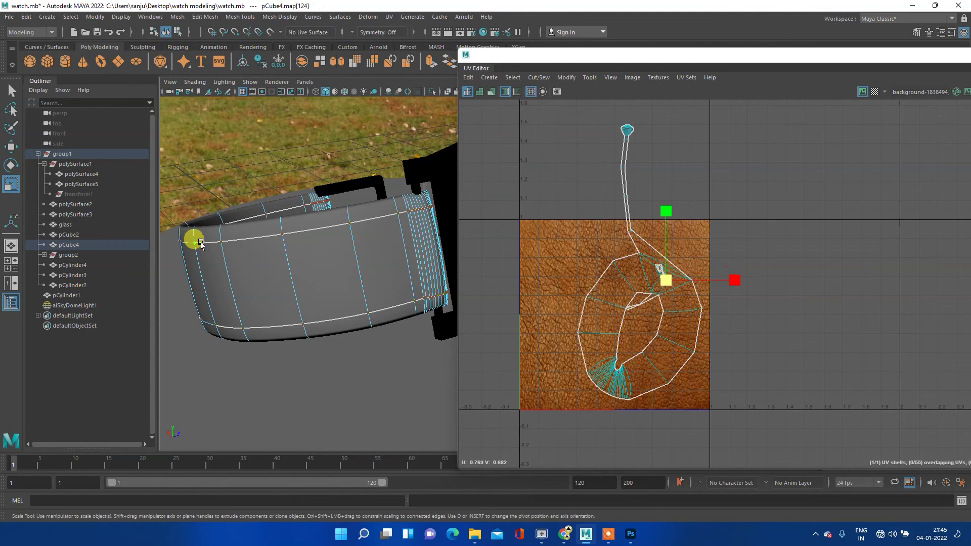
{"action": "right_click_drag", "start_coordinate": [211, 241], "coordinate": [175, 244]}
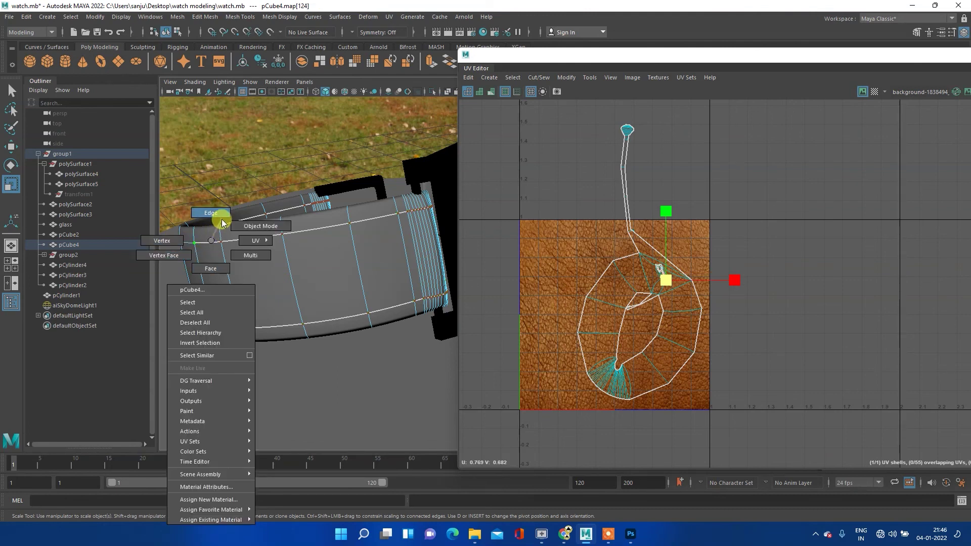
{"action": "left_click", "coordinate": [217, 246]}
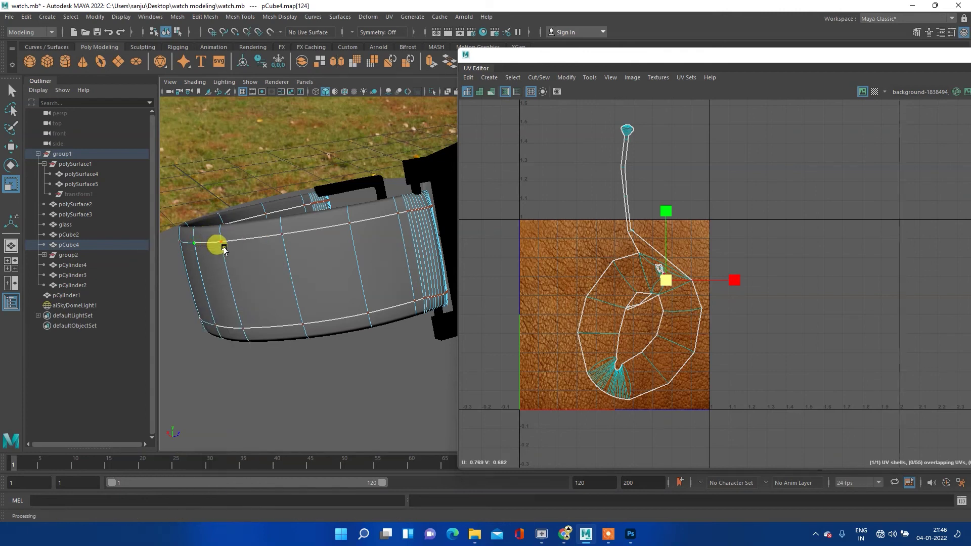
{"action": "mouse_move", "coordinate": [286, 260]}
{"action": "left_mouse_down", "text": "alt"}
{"action": "mouse_move", "coordinate": [325, 278]}
{"action": "mouse_move", "coordinate": [249, 262]}
{"action": "mouse_move", "coordinate": [295, 259]}
{"action": "mouse_move", "coordinate": [346, 233]}
{"action": "mouse_move", "coordinate": [245, 201]}
{"action": "mouse_move", "coordinate": [260, 199]}
{"action": "left_mouse_up", "text": "alt"}
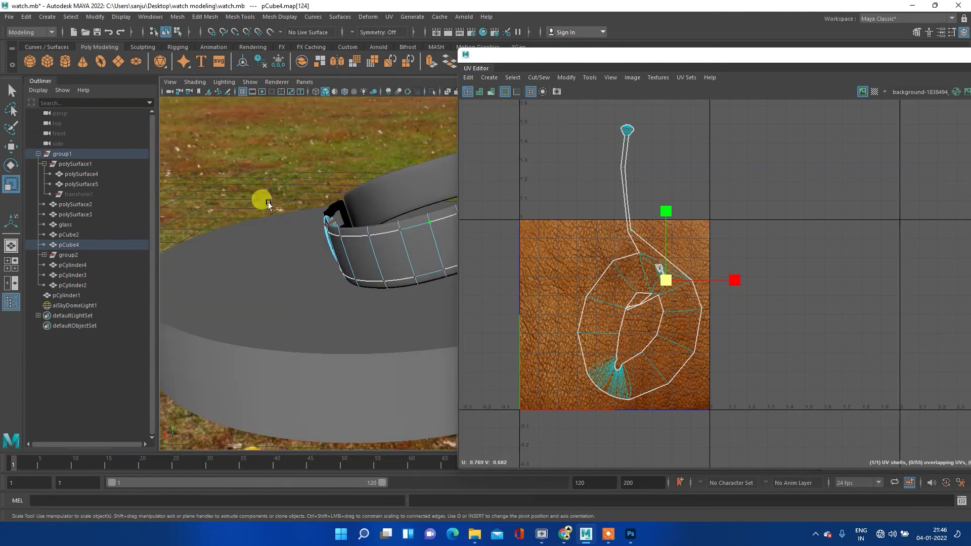
{"action": "middle_click_drag", "start_coordinate": [478, 238], "coordinate": [499, 243], "text": "alt"}
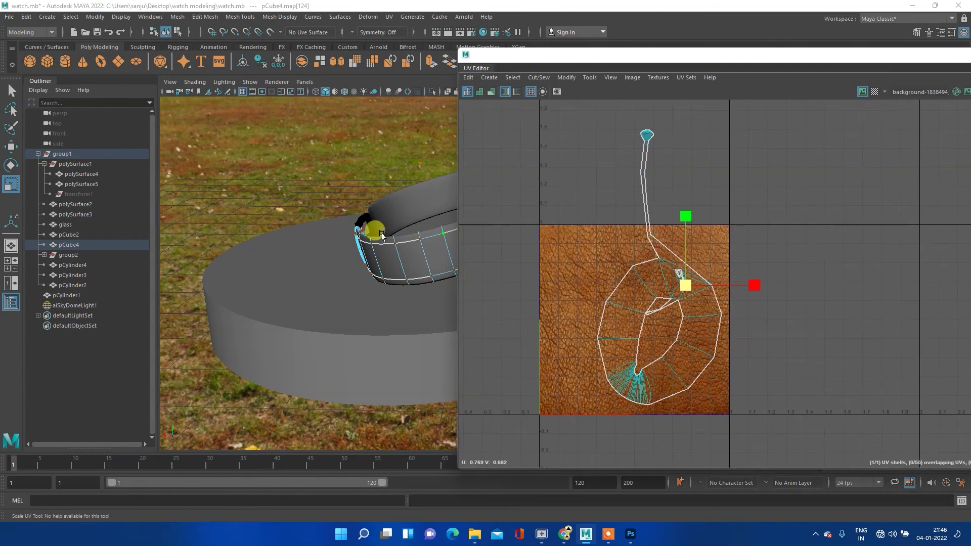
{"action": "key", "text": "space"}
{"action": "left_click", "coordinate": [405, 222]}
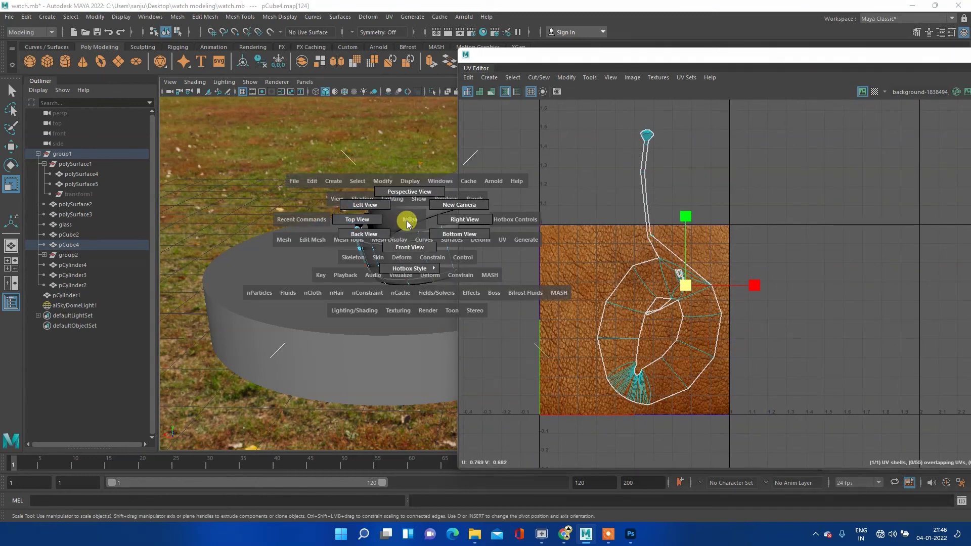
{"action": "mouse_move", "coordinate": [407, 212]}
{"action": "left_mouse_down", "text": "alt"}
{"action": "mouse_move", "coordinate": [315, 206]}
{"action": "mouse_move", "coordinate": [272, 232]}
{"action": "mouse_move", "coordinate": [276, 217]}
{"action": "mouse_move", "coordinate": [336, 210]}
{"action": "mouse_move", "coordinate": [245, 223]}
{"action": "mouse_move", "coordinate": [235, 249]}
{"action": "mouse_move", "coordinate": [306, 256]}
{"action": "mouse_move", "coordinate": [349, 190]}
{"action": "left_mouse_up", "text": "alt"}
{"action": "left_click_drag", "start_coordinate": [380, 159], "coordinate": [204, 258]}
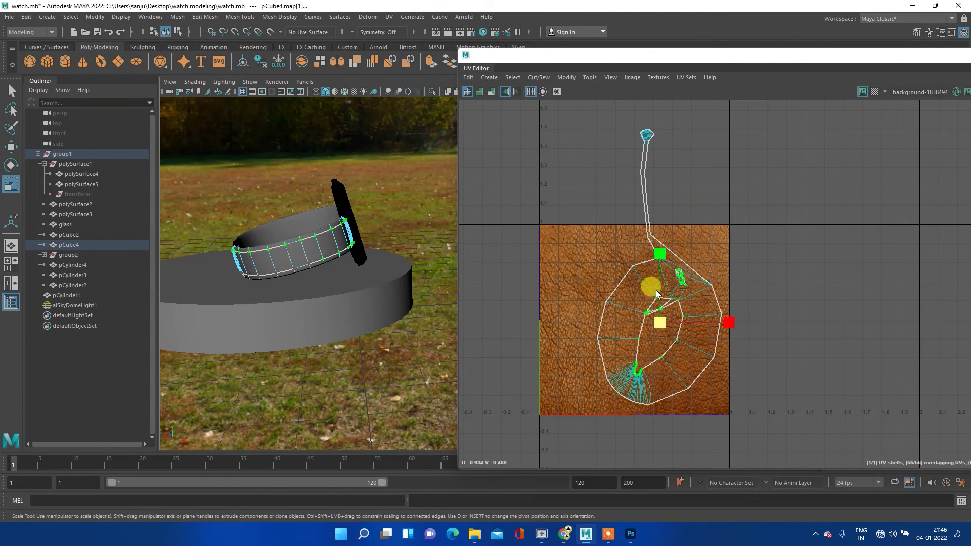
{"action": "right_click_drag", "start_coordinate": [635, 264], "coordinate": [625, 263]}
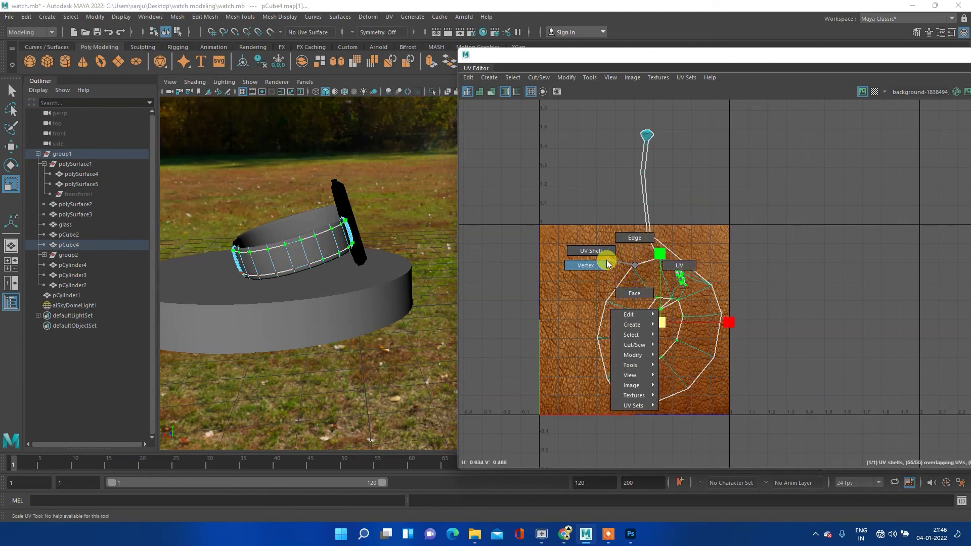
- Switch to edge mode and select the first strap border edges in the UV layout
{"action": "left_click", "coordinate": [632, 238]}
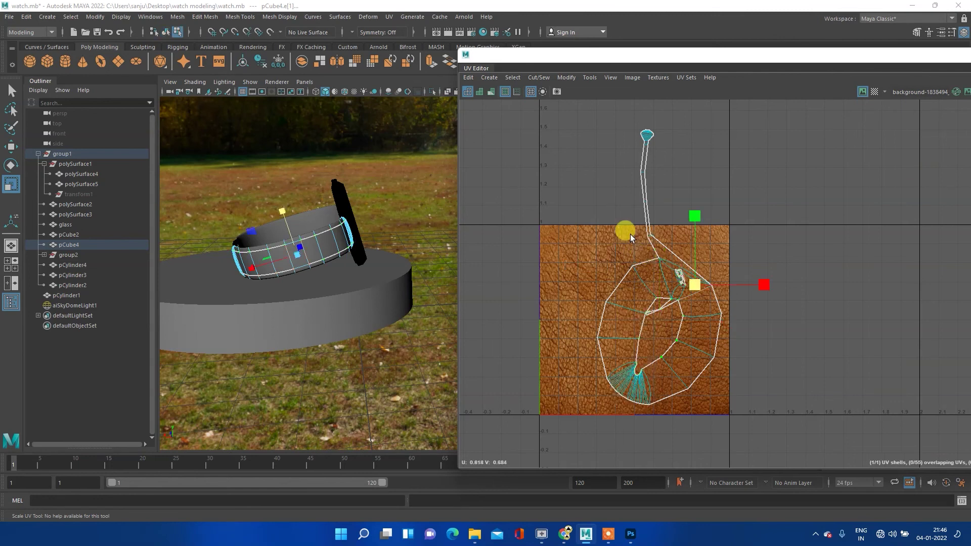
{"action": "left_click", "coordinate": [638, 265]}
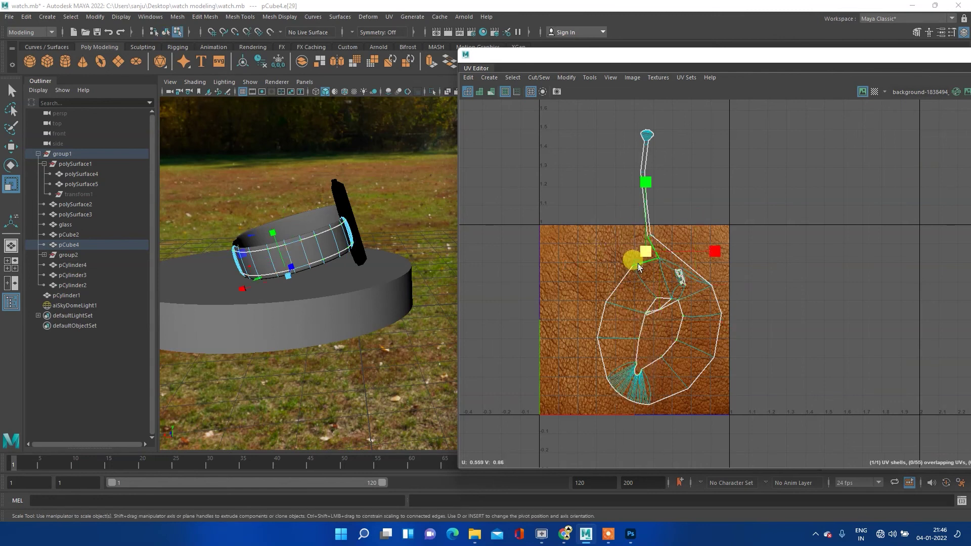
{"action": "middle_click_drag", "start_coordinate": [638, 266], "coordinate": [605, 250], "text": "alt"}
{"action": "left_click", "coordinate": [556, 263]}
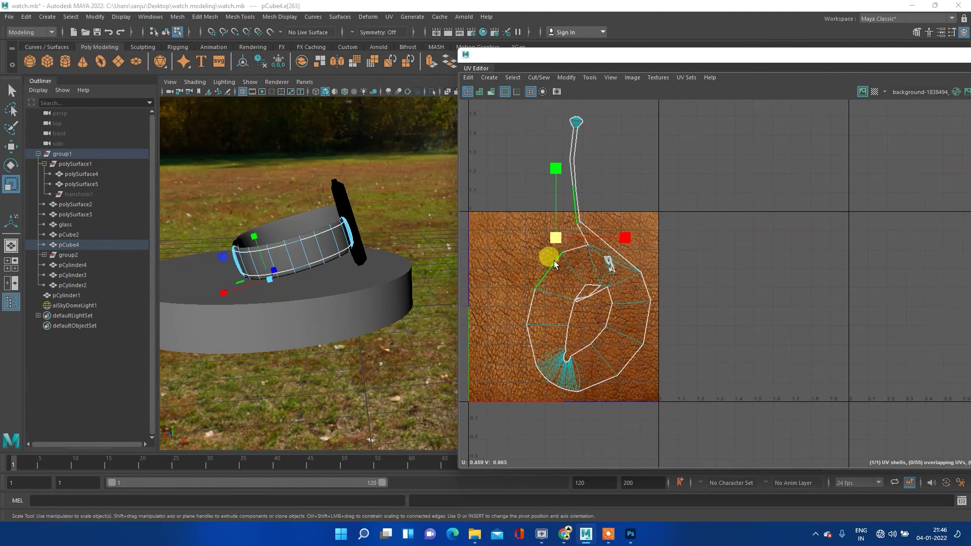
{"action": "mouse_move", "coordinate": [244, 276]}
{"action": "left_mouse_down", "text": "alt"}
{"action": "mouse_move", "coordinate": [291, 332]}
{"action": "mouse_move", "coordinate": [228, 281]}
{"action": "mouse_move", "coordinate": [241, 278]}
{"action": "left_mouse_up", "text": "alt"}
{"action": "right_click_drag", "start_coordinate": [241, 277], "coordinate": [303, 273], "text": "alt"}
{"action": "middle_click_drag", "start_coordinate": [304, 273], "coordinate": [283, 273], "text": "alt"}
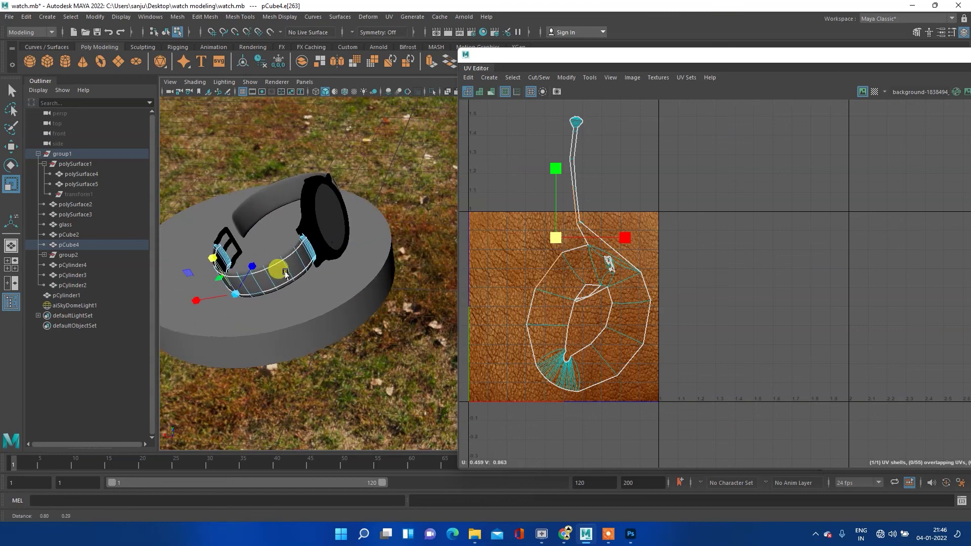
{"action": "left_click", "coordinate": [583, 293]}
{"action": "mouse_move", "coordinate": [232, 278]}
{"action": "left_mouse_down", "text": "alt"}
{"action": "mouse_move", "coordinate": [196, 275]}
{"action": "mouse_move", "coordinate": [249, 261]}
{"action": "mouse_move", "coordinate": [238, 271]}
{"action": "mouse_move", "coordinate": [314, 278]}
{"action": "mouse_move", "coordinate": [243, 268]}
{"action": "mouse_move", "coordinate": [389, 225]}
{"action": "left_mouse_up", "text": "alt"}
{"action": "left_click", "coordinate": [580, 156]}
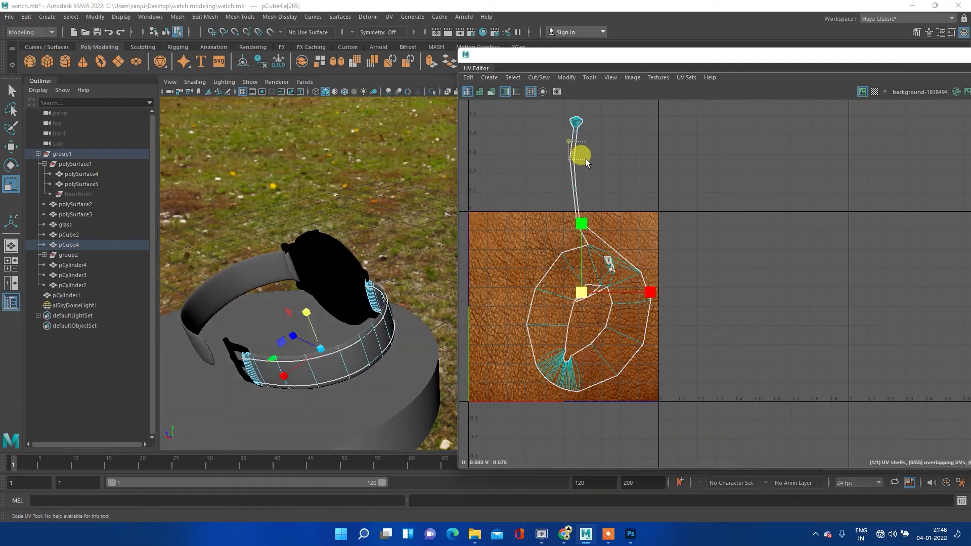
- Add the border edges along the strap's long tail to the selection
{"action": "mouse_move", "coordinate": [234, 407]}
{"action": "left_mouse_down", "text": "alt"}
{"action": "mouse_move", "coordinate": [256, 396]}
{"action": "mouse_move", "coordinate": [260, 373]}
{"action": "mouse_move", "coordinate": [284, 443]}
{"action": "mouse_move", "coordinate": [229, 343]}
{"action": "mouse_move", "coordinate": [213, 189]}
{"action": "mouse_move", "coordinate": [251, 296]}
{"action": "mouse_move", "coordinate": [249, 288]}
{"action": "left_mouse_up", "text": "alt"}
{"action": "scroll", "coordinate": [572, 129], "scroll_direction": "up", "scroll_amount": 1}
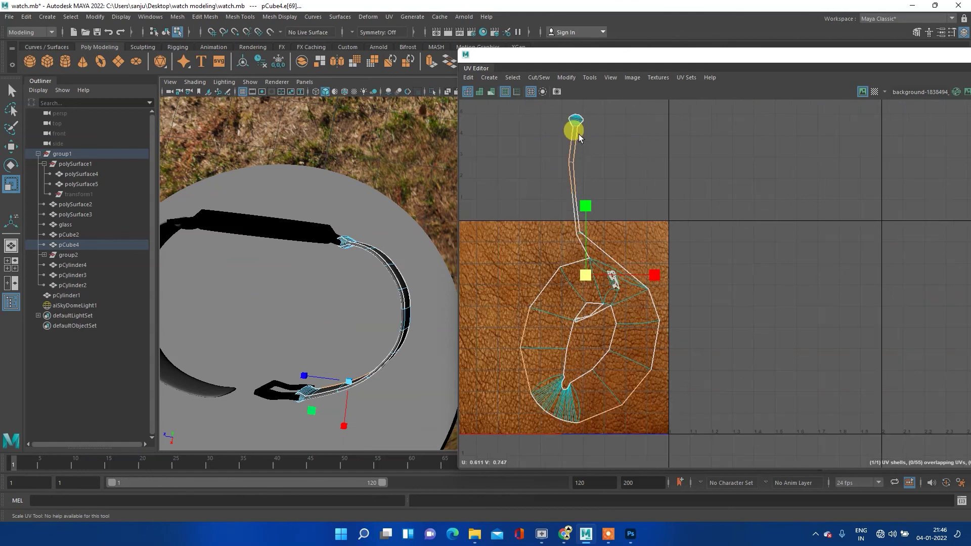
{"action": "scroll", "coordinate": [572, 129], "scroll_direction": "up", "scroll_amount": 1}
{"action": "scroll", "coordinate": [572, 134], "scroll_direction": "up", "scroll_amount": 2}
{"action": "scroll", "coordinate": [582, 137], "scroll_direction": "up", "scroll_amount": 1}
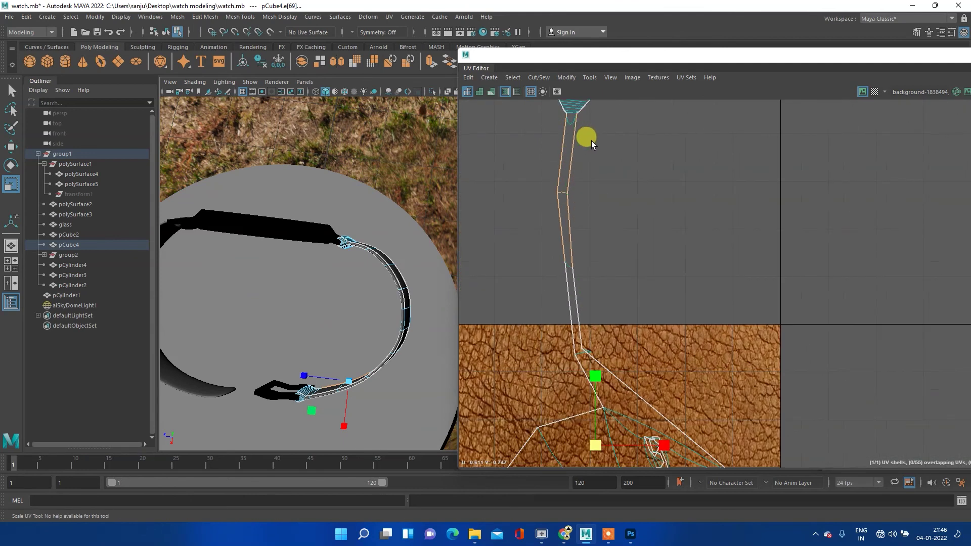
{"action": "left_click", "coordinate": [570, 174]}
{"action": "left_click_drag", "start_coordinate": [336, 393], "coordinate": [325, 346], "text": "alt"}
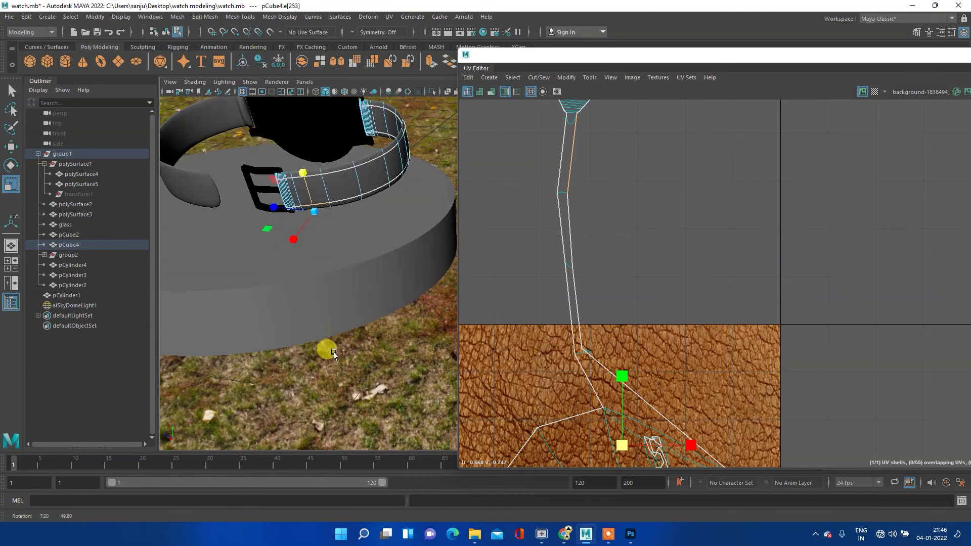
{"action": "left_click", "coordinate": [568, 215], "text": "shift"}
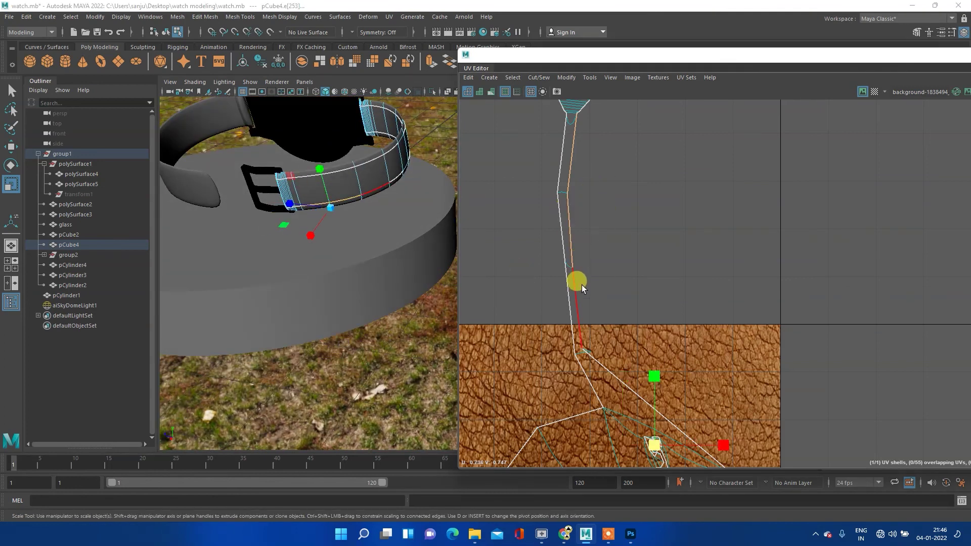
{"action": "left_click", "coordinate": [576, 288], "text": "shift"}
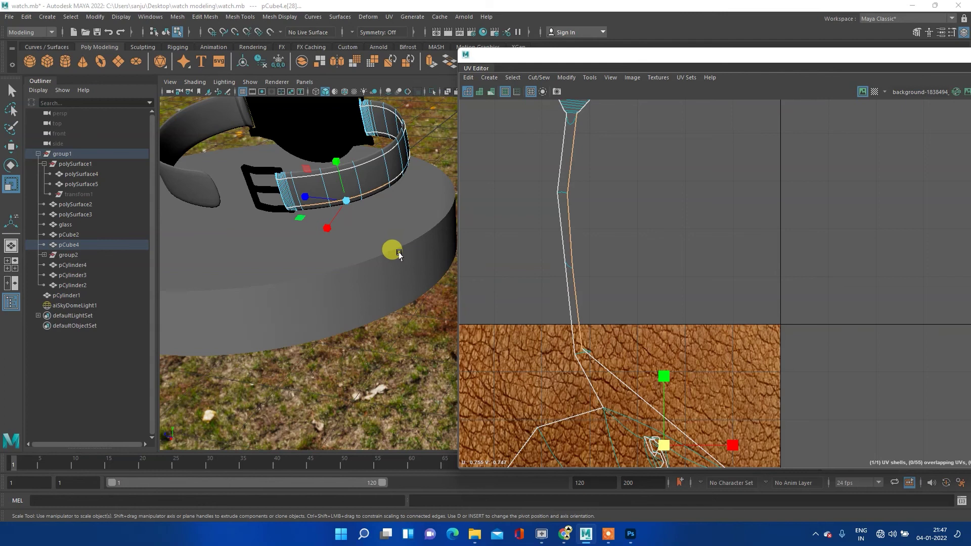
{"action": "middle_click_drag", "start_coordinate": [399, 255], "coordinate": [347, 217], "text": "alt"}
{"action": "middle_click_drag", "start_coordinate": [644, 347], "coordinate": [636, 341], "text": "alt"}
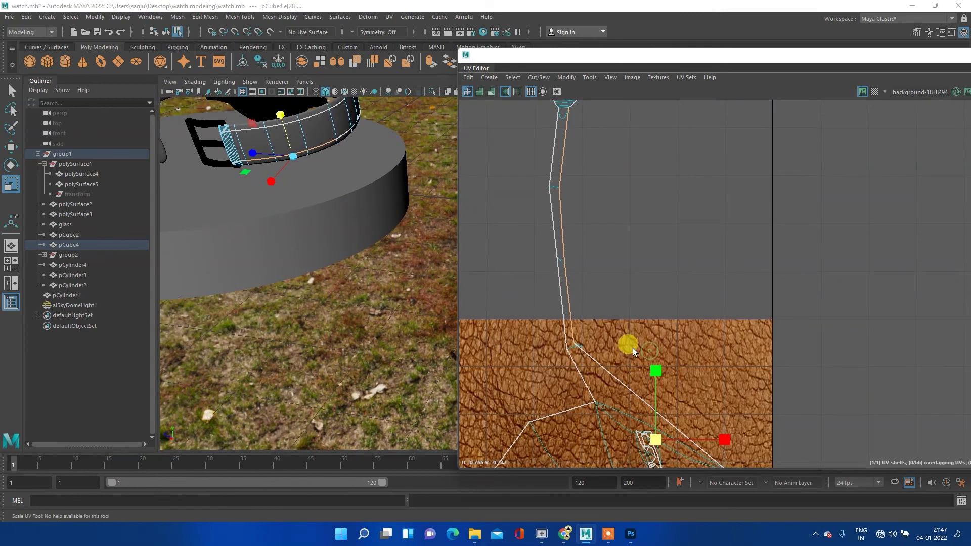
{"action": "left_click", "coordinate": [592, 358], "text": "shift"}
{"action": "left_click_drag", "start_coordinate": [382, 276], "coordinate": [262, 267], "text": "alt"}
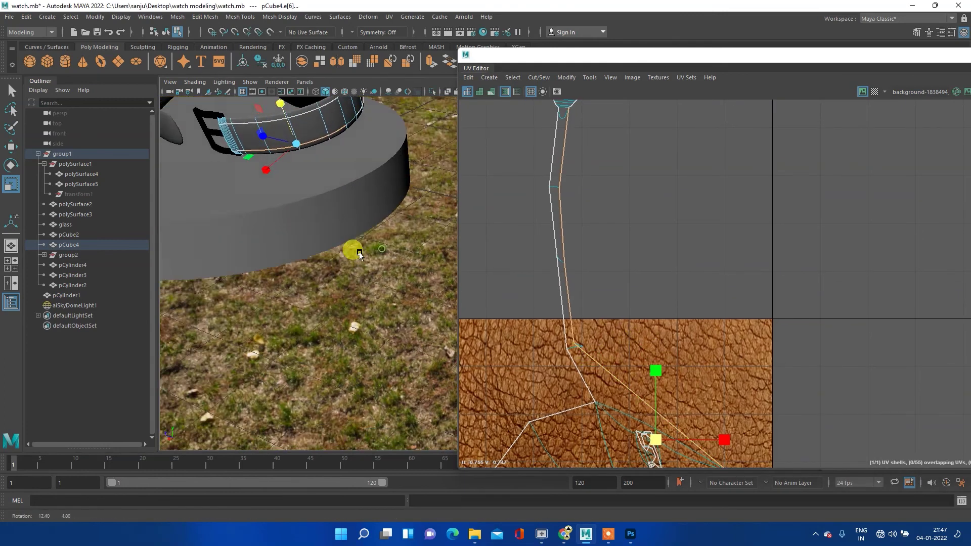
{"action": "middle_click_drag", "start_coordinate": [613, 306], "coordinate": [467, 148], "text": "alt"}
- Select the edge loops along the UV shell's right border
{"action": "double_click", "coordinate": [588, 360]}
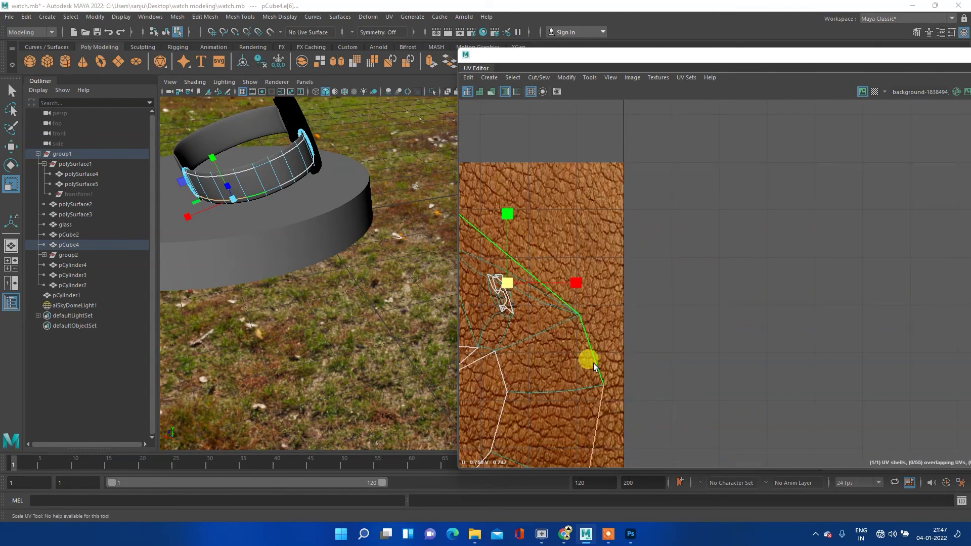
{"action": "middle_click_drag", "start_coordinate": [562, 352], "coordinate": [574, 266], "text": "alt"}
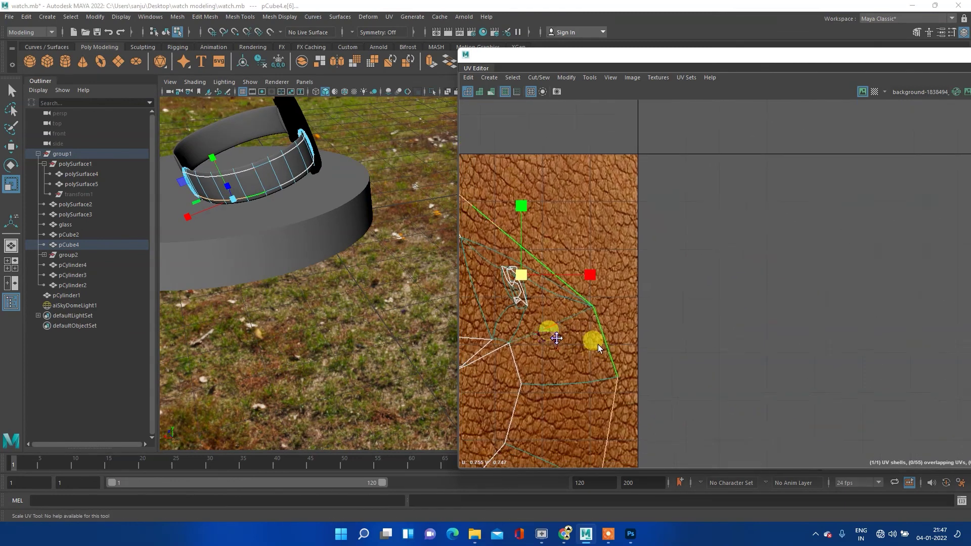
{"action": "double_click", "coordinate": [631, 267]}
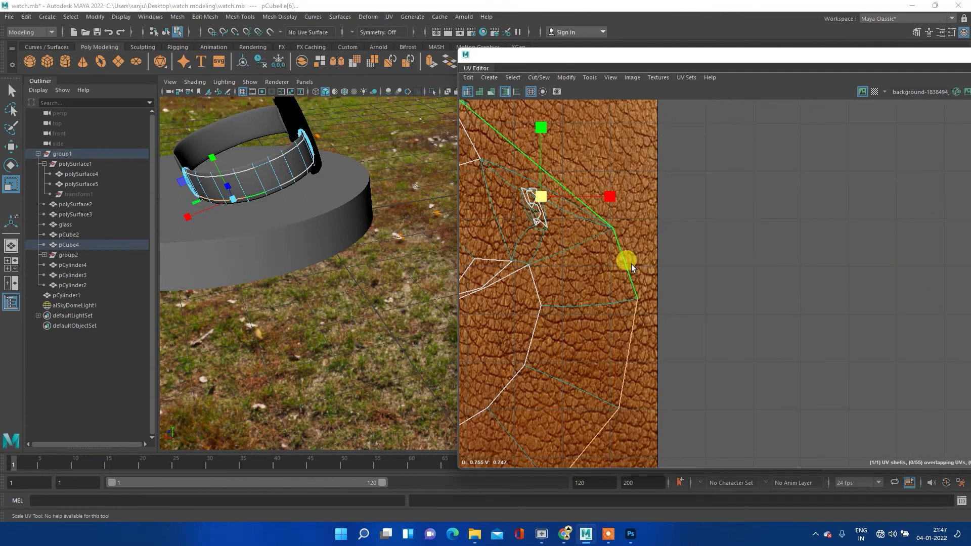
{"action": "left_click", "coordinate": [633, 322]}
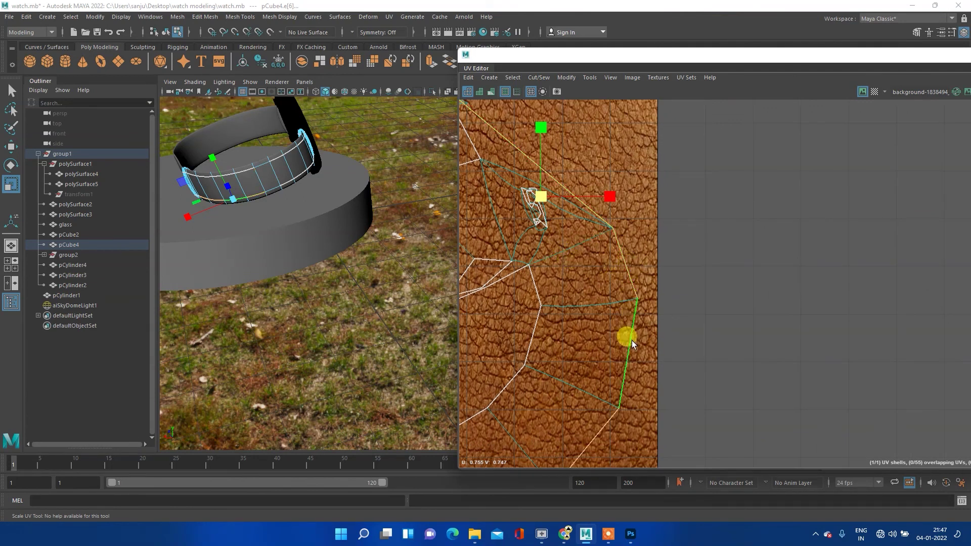
{"action": "middle_click_drag", "start_coordinate": [622, 380], "coordinate": [733, 229], "text": "alt"}
{"action": "mouse_move", "coordinate": [656, 290]}
{"action": "middle_mouse_down", "text": "alt"}
{"action": "mouse_move", "coordinate": [740, 277]}
{"action": "mouse_move", "coordinate": [645, 353]}
{"action": "middle_mouse_up", "text": "alt"}
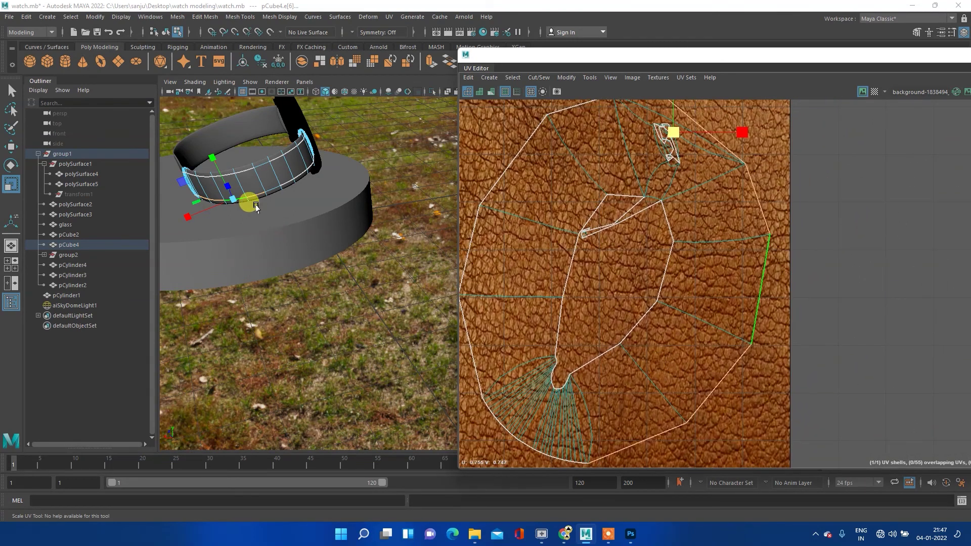
- Add the matching band edges in the 3D view to the selection
{"action": "left_click", "coordinate": [287, 183]}
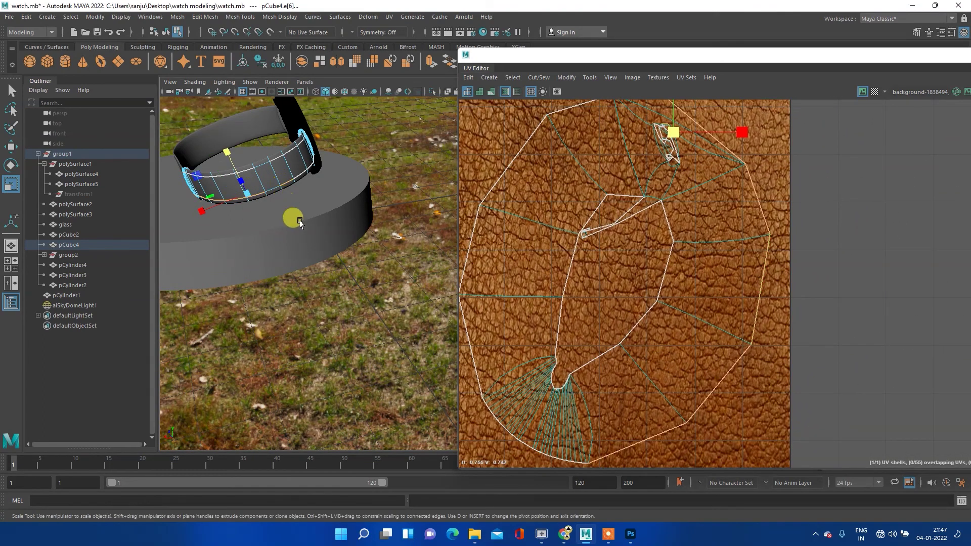
{"action": "scroll", "coordinate": [580, 273], "scroll_direction": "down", "scroll_amount": 2}
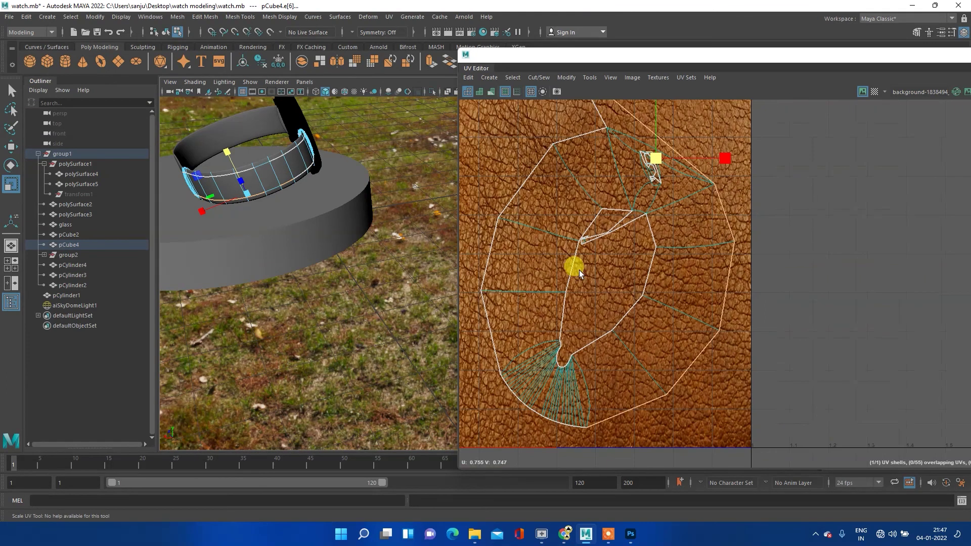
{"action": "left_click", "coordinate": [300, 173]}
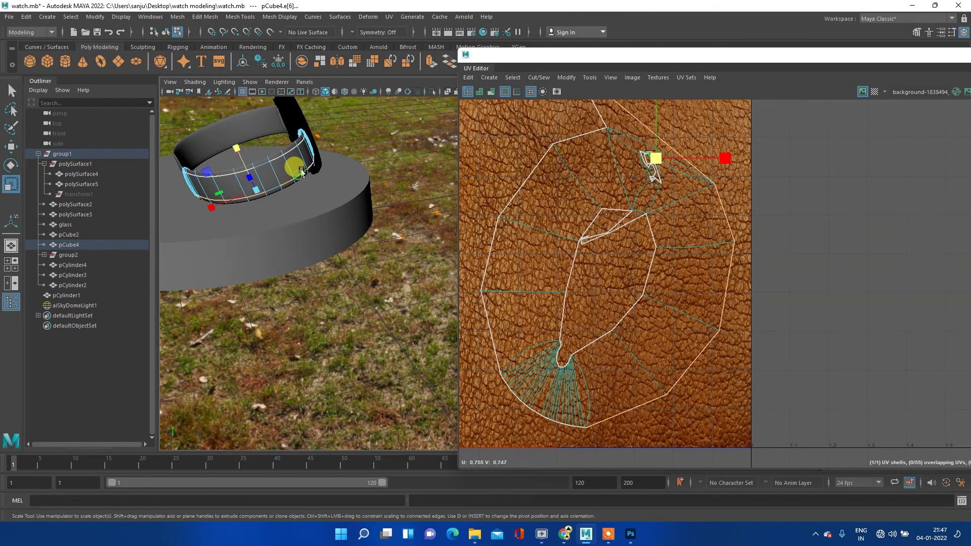
{"action": "mouse_move", "coordinate": [308, 166]}
{"action": "left_mouse_down"}
{"action": "mouse_move", "coordinate": [294, 149]}
{"action": "mouse_move", "coordinate": [242, 173]}
{"action": "left_mouse_up"}
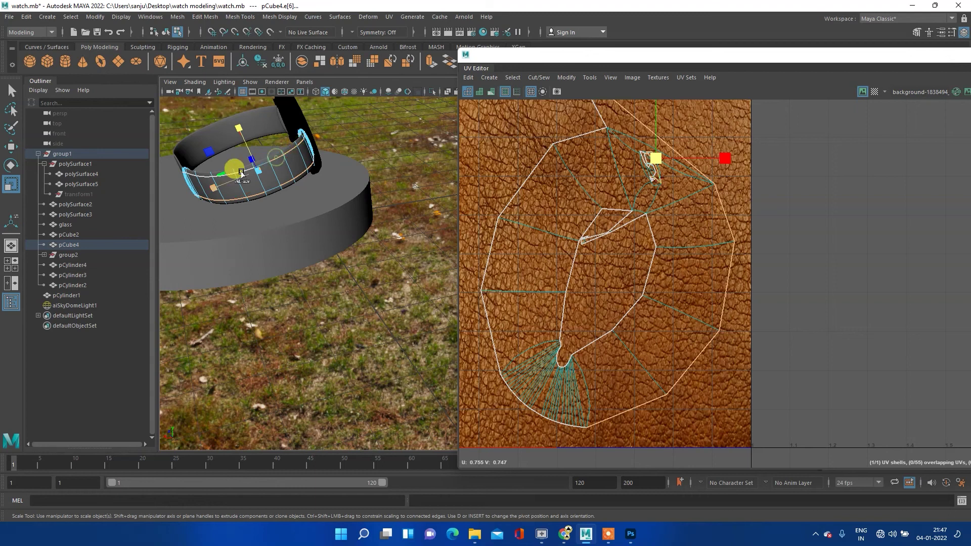
{"action": "mouse_move", "coordinate": [201, 207]}
{"action": "left_mouse_down", "text": "alt"}
{"action": "mouse_move", "coordinate": [373, 205]}
{"action": "mouse_move", "coordinate": [320, 198]}
{"action": "mouse_move", "coordinate": [415, 182]}
{"action": "left_mouse_up", "text": "alt"}
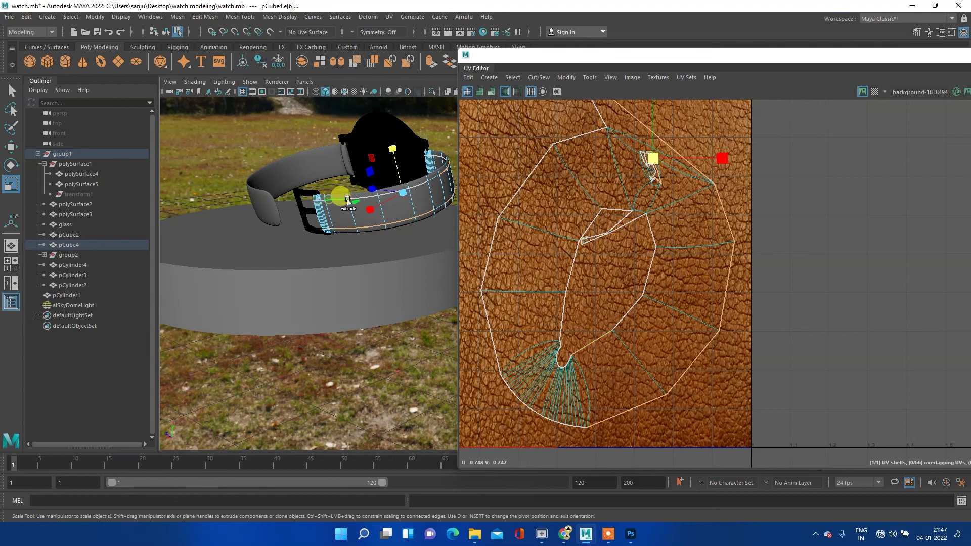
{"action": "left_click", "coordinate": [415, 186], "text": "shift"}
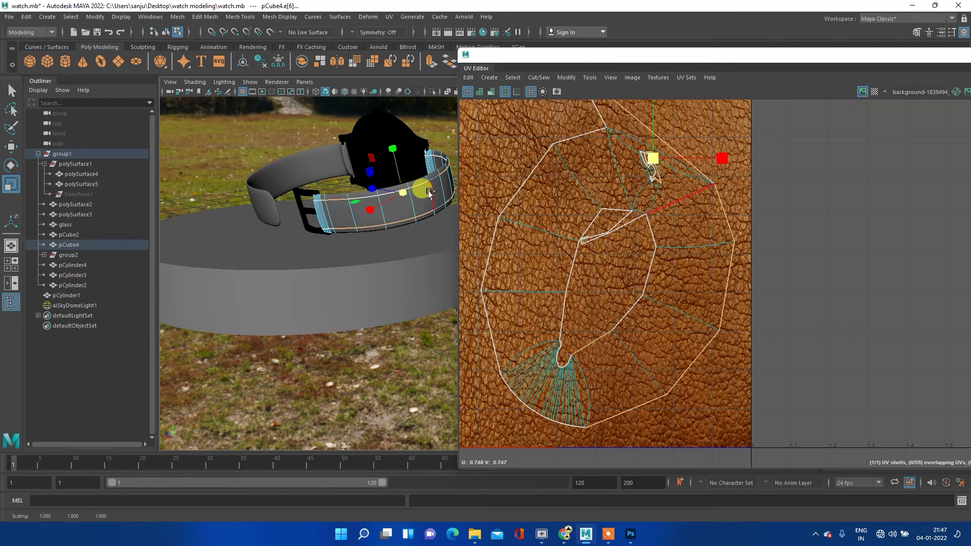
{"action": "mouse_move", "coordinate": [438, 202]}
{"action": "left_mouse_down", "text": "alt"}
{"action": "mouse_move", "coordinate": [413, 212]}
{"action": "mouse_move", "coordinate": [342, 201]}
{"action": "mouse_move", "coordinate": [364, 200]}
{"action": "left_mouse_up", "text": "alt"}
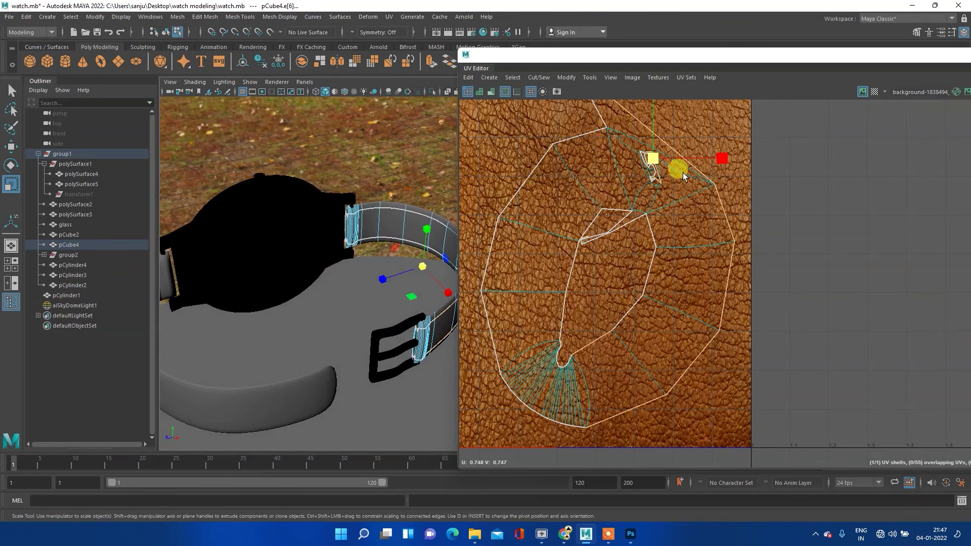
- Sew the selected strap UV edges together and pick another strap edge
{"action": "right_click", "coordinate": [698, 173], "text": "shift"}
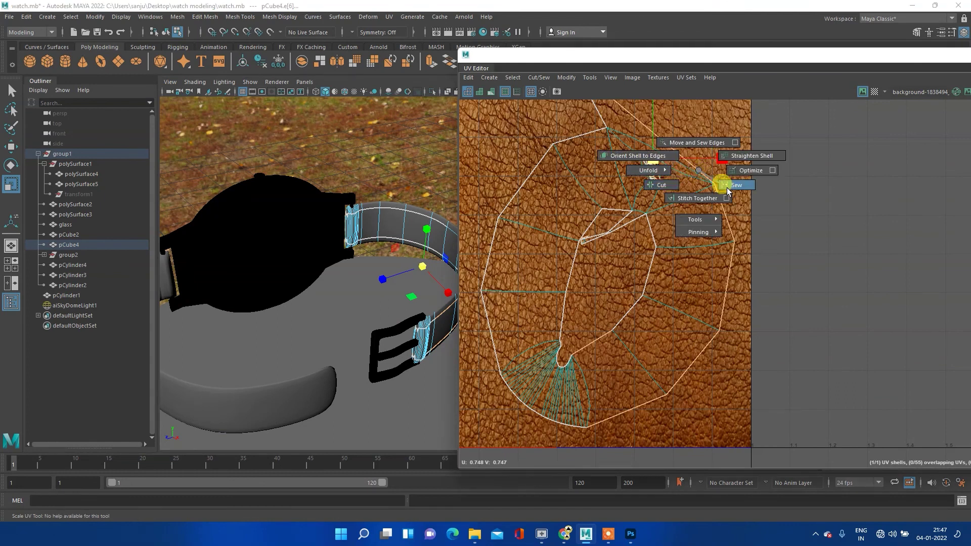
{"action": "mouse_move", "coordinate": [380, 217]}
{"action": "left_mouse_down", "text": "alt"}
{"action": "mouse_move", "coordinate": [353, 198]}
{"action": "mouse_move", "coordinate": [308, 191]}
{"action": "mouse_move", "coordinate": [275, 219]}
{"action": "mouse_move", "coordinate": [284, 221]}
{"action": "left_mouse_up", "text": "alt"}
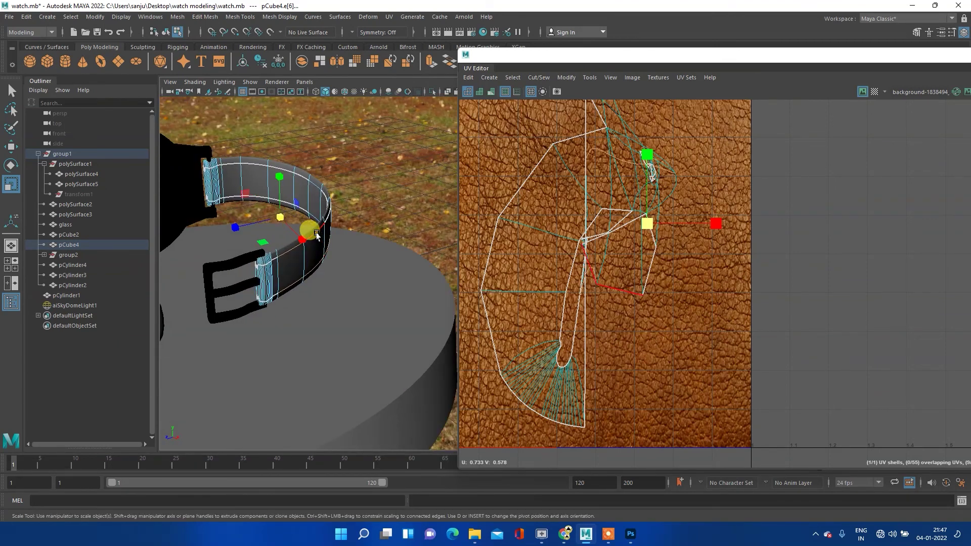
{"action": "left_click", "coordinate": [317, 235]}
{"action": "mouse_move", "coordinate": [331, 232]}
{"action": "left_mouse_down", "text": "alt"}
{"action": "mouse_move", "coordinate": [354, 230]}
{"action": "mouse_move", "coordinate": [303, 209]}
{"action": "left_mouse_up", "text": "alt"}
{"action": "mouse_move", "coordinate": [304, 208]}
{"action": "right_mouse_down", "text": "alt"}
{"action": "mouse_move", "coordinate": [349, 302]}
{"action": "mouse_move", "coordinate": [334, 293]}
{"action": "right_mouse_up", "text": "alt"}
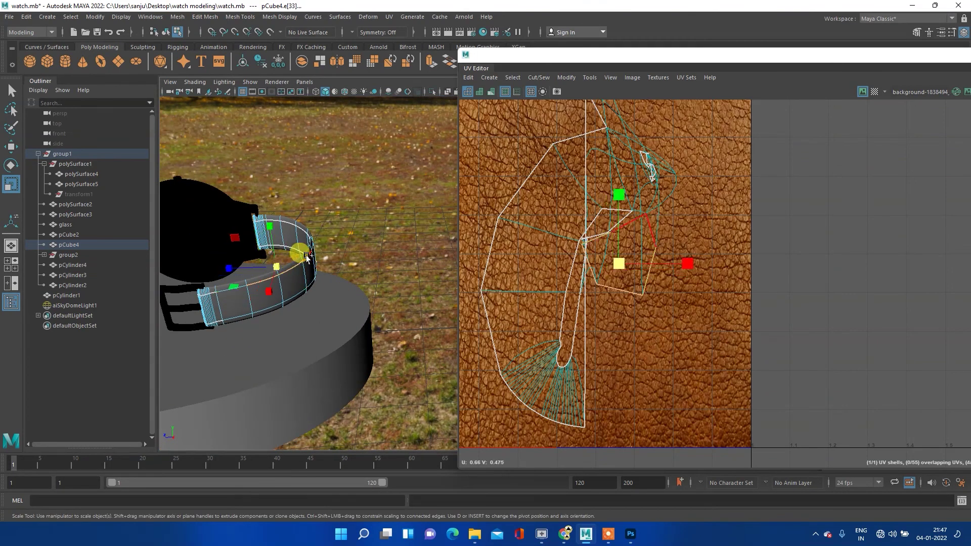
{"action": "mouse_move", "coordinate": [307, 257]}
{"action": "left_mouse_down", "text": "alt"}
{"action": "mouse_move", "coordinate": [336, 269]}
{"action": "mouse_move", "coordinate": [390, 234]}
{"action": "mouse_move", "coordinate": [319, 282]}
{"action": "left_mouse_up", "text": "alt"}
{"action": "right_click_drag", "start_coordinate": [319, 282], "coordinate": [347, 260], "text": "alt"}
{"action": "left_click_drag", "start_coordinate": [347, 260], "coordinate": [289, 262], "text": "alt"}
{"action": "mouse_move", "coordinate": [289, 262]}
{"action": "middle_mouse_down", "text": "alt"}
{"action": "mouse_move", "coordinate": [379, 262]}
{"action": "mouse_move", "coordinate": [296, 278]}
{"action": "mouse_move", "coordinate": [397, 254]}
{"action": "mouse_move", "coordinate": [299, 265]}
{"action": "middle_mouse_up", "text": "alt"}
{"action": "mouse_move", "coordinate": [299, 265]}
{"action": "right_mouse_down", "text": "alt"}
{"action": "mouse_move", "coordinate": [369, 223]}
{"action": "mouse_move", "coordinate": [303, 257]}
{"action": "right_mouse_up", "text": "alt"}
- Select the strap band's top and bottom edges and sew them
{"action": "mouse_move", "coordinate": [330, 247]}
{"action": "left_mouse_down", "text": "alt"}
{"action": "mouse_move", "coordinate": [321, 241]}
{"action": "mouse_move", "coordinate": [330, 238]}
{"action": "left_mouse_up", "text": "alt"}
{"action": "right_click_drag", "start_coordinate": [329, 239], "coordinate": [289, 235], "text": "alt"}
{"action": "mouse_move", "coordinate": [289, 234]}
{"action": "left_mouse_down", "text": "alt"}
{"action": "mouse_move", "coordinate": [427, 253]}
{"action": "mouse_move", "coordinate": [353, 260]}
{"action": "left_mouse_up", "text": "alt"}
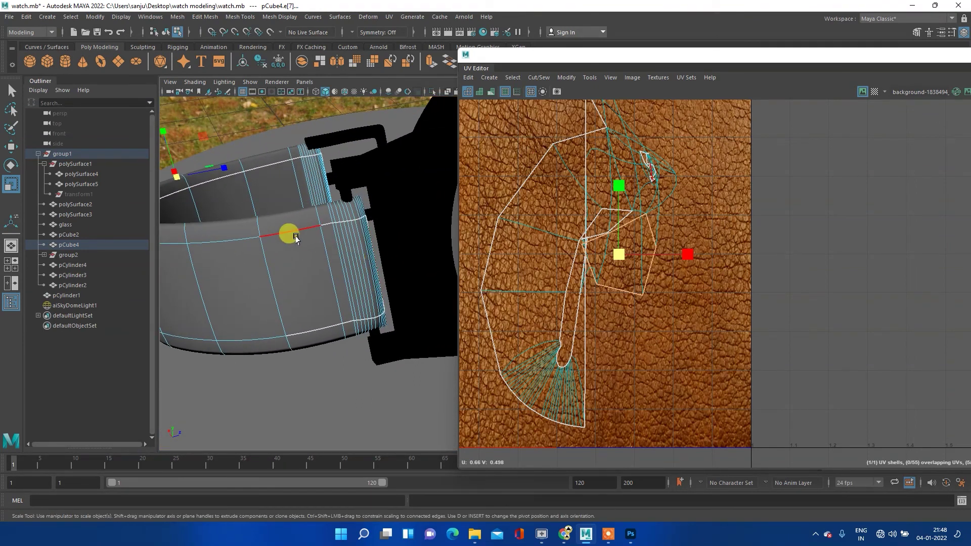
{"action": "left_click_drag", "start_coordinate": [294, 234], "coordinate": [326, 229]}
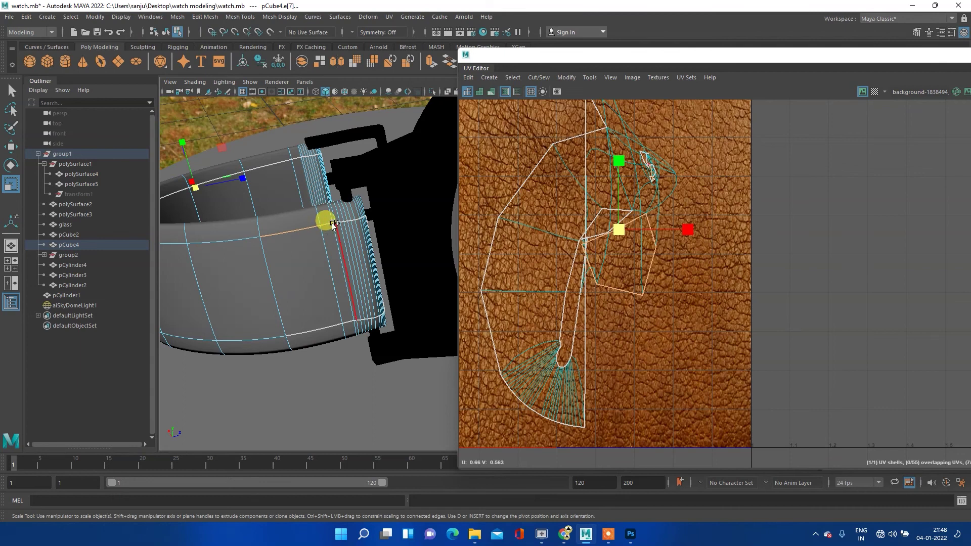
{"action": "left_click_drag", "start_coordinate": [293, 342], "coordinate": [349, 324], "text": "shift"}
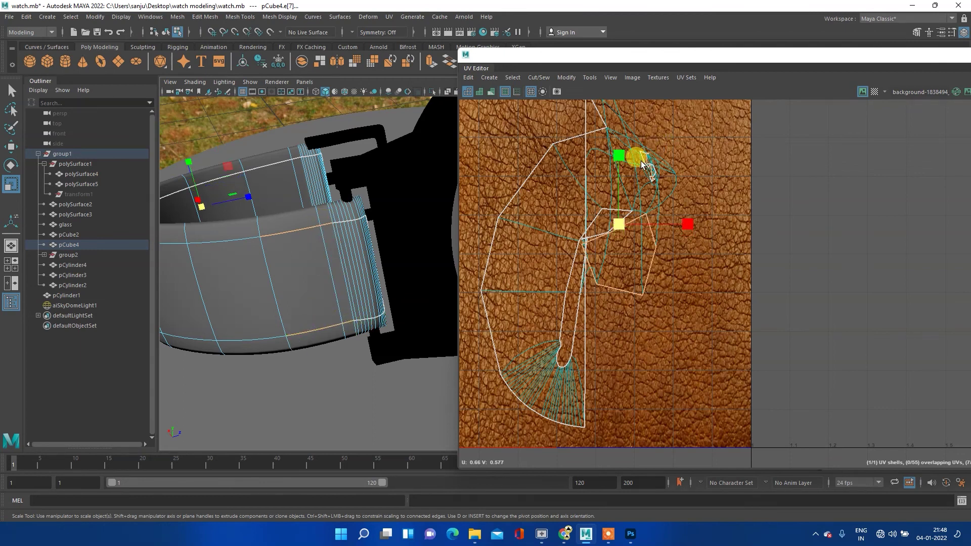
{"action": "right_click_drag", "start_coordinate": [641, 157], "coordinate": [692, 163], "text": "shift"}
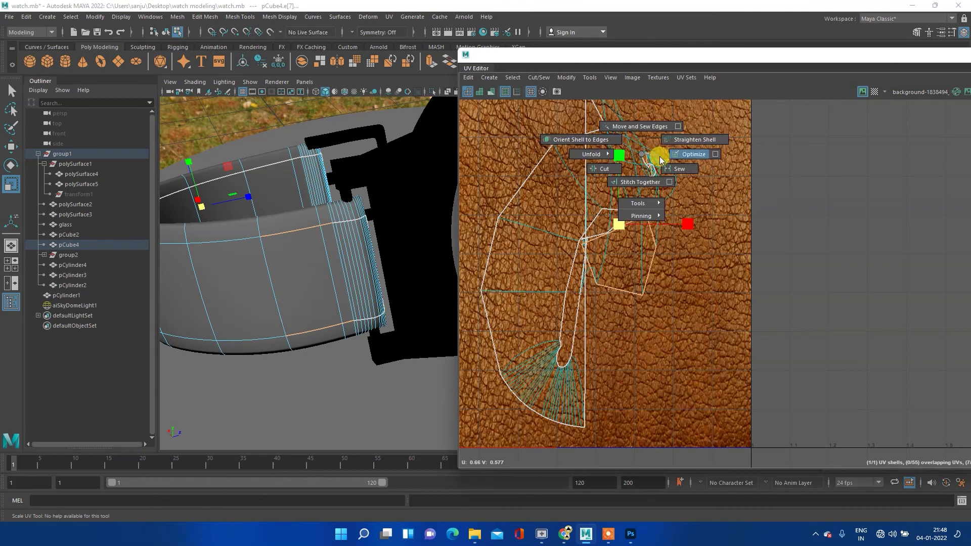
- Select another edge of the strap's UV shell and sew it
{"action": "left_click_drag", "start_coordinate": [692, 160], "coordinate": [678, 159]}
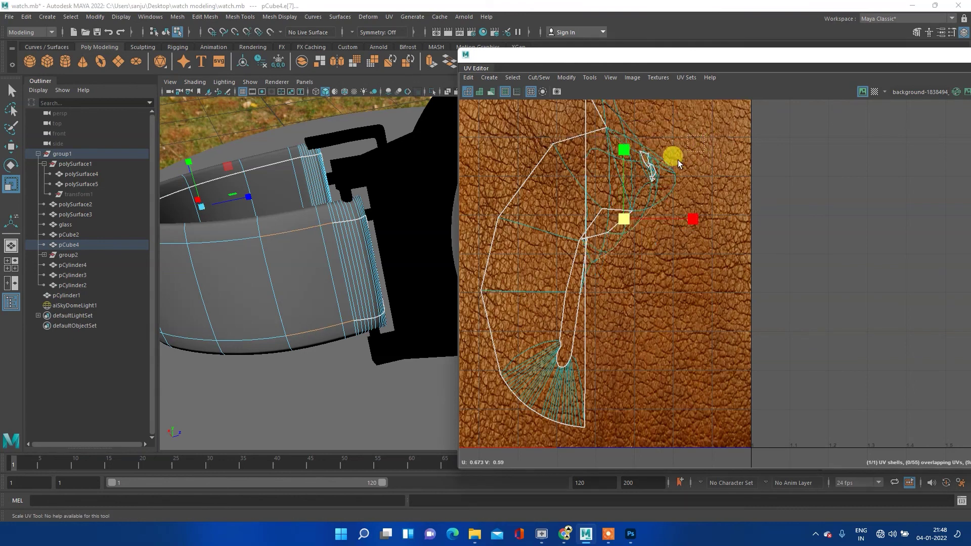
{"action": "left_click", "coordinate": [638, 186]}
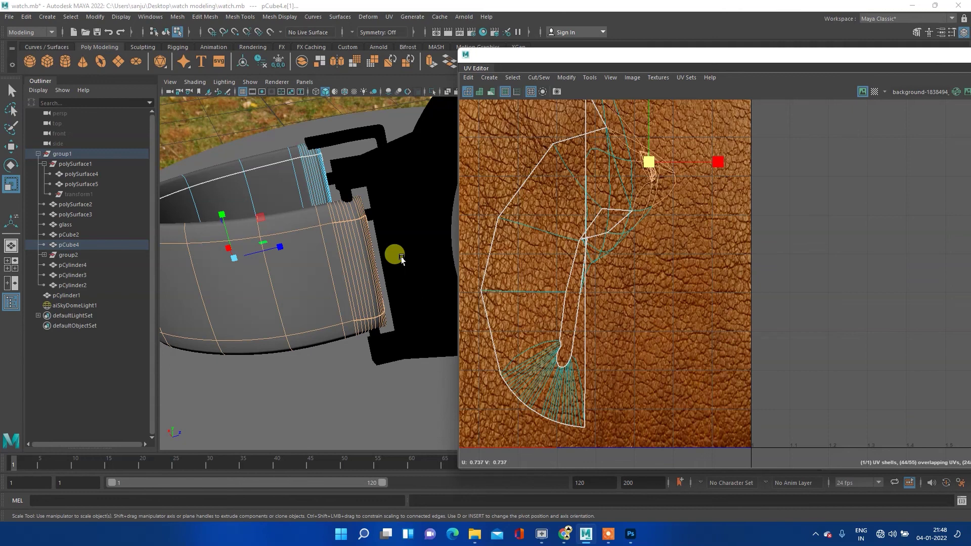
{"action": "left_click_drag", "start_coordinate": [401, 259], "coordinate": [354, 254], "text": "alt"}
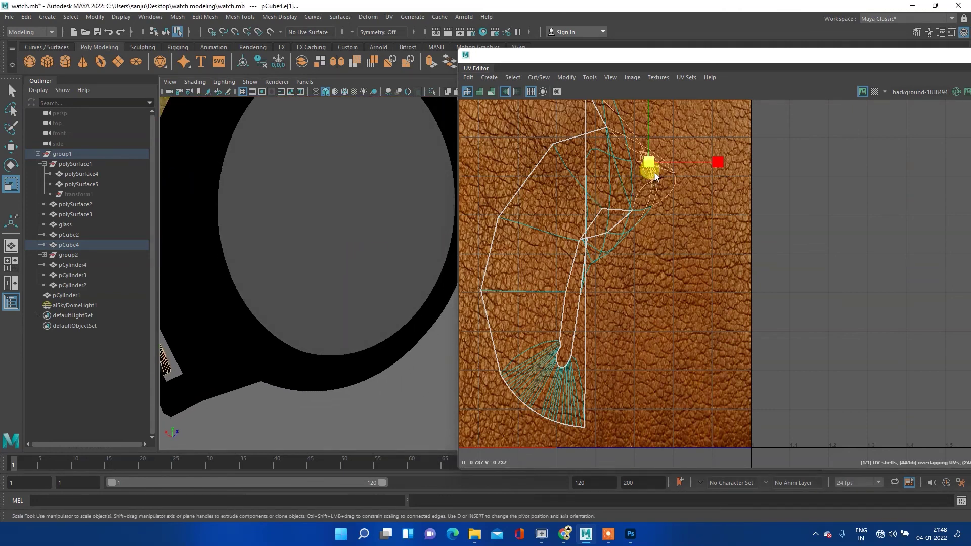
{"action": "right_click_drag", "start_coordinate": [655, 174], "coordinate": [677, 178], "text": "shift"}
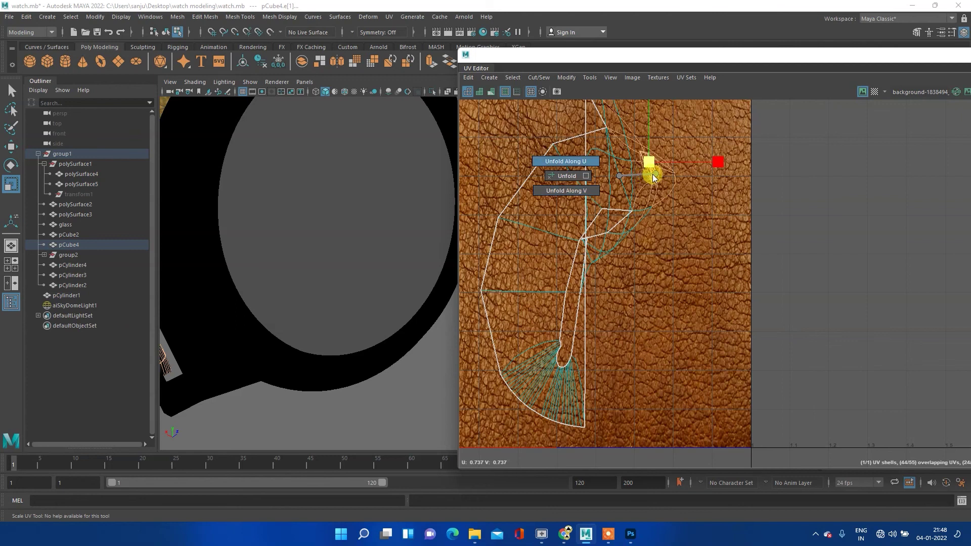
{"action": "right_click_drag", "start_coordinate": [653, 177], "coordinate": [599, 199], "text": "shift"}
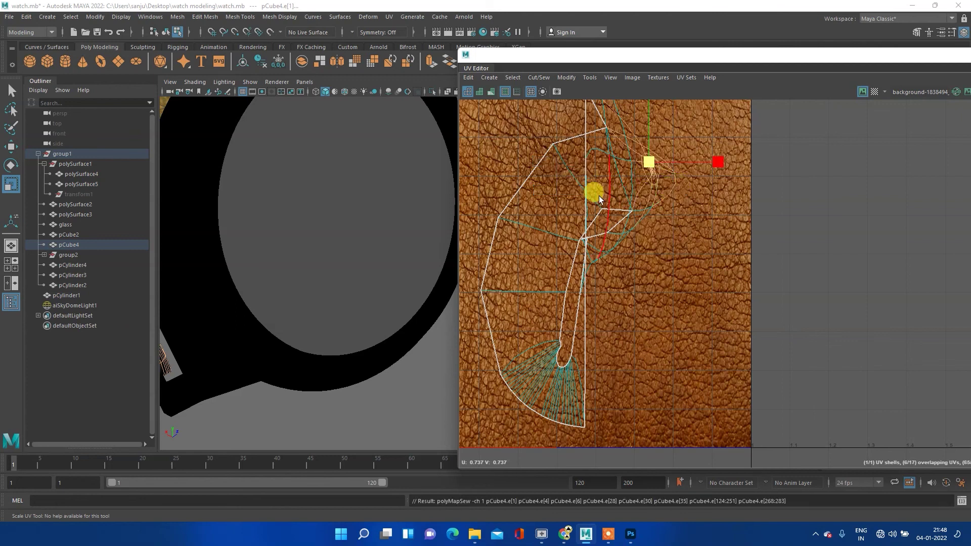
- Marquee-select the whole strap UV shell and sew all its edges
{"action": "mouse_move", "coordinate": [391, 195]}
{"action": "left_mouse_down", "text": "alt"}
{"action": "mouse_move", "coordinate": [249, 288]}
{"action": "mouse_move", "coordinate": [238, 277]}
{"action": "mouse_move", "coordinate": [444, 159]}
{"action": "mouse_move", "coordinate": [151, 368]}
{"action": "left_mouse_up", "text": "alt"}
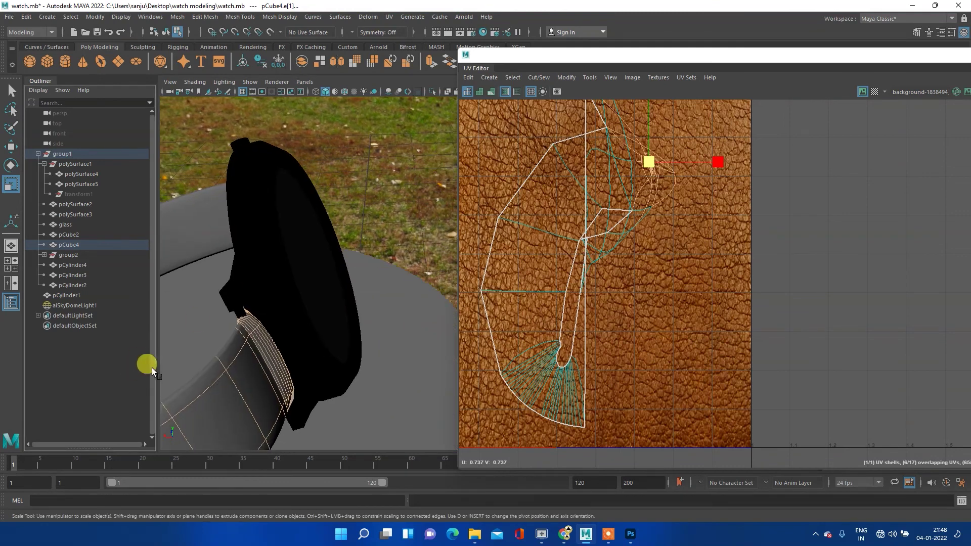
{"action": "mouse_move", "coordinate": [215, 363]}
{"action": "left_mouse_down", "text": "alt"}
{"action": "mouse_move", "coordinate": [336, 190]}
{"action": "mouse_move", "coordinate": [254, 286]}
{"action": "mouse_move", "coordinate": [359, 235]}
{"action": "mouse_move", "coordinate": [314, 238]}
{"action": "mouse_move", "coordinate": [271, 282]}
{"action": "mouse_move", "coordinate": [347, 279]}
{"action": "mouse_move", "coordinate": [180, 263]}
{"action": "mouse_move", "coordinate": [232, 282]}
{"action": "left_mouse_up", "text": "alt"}
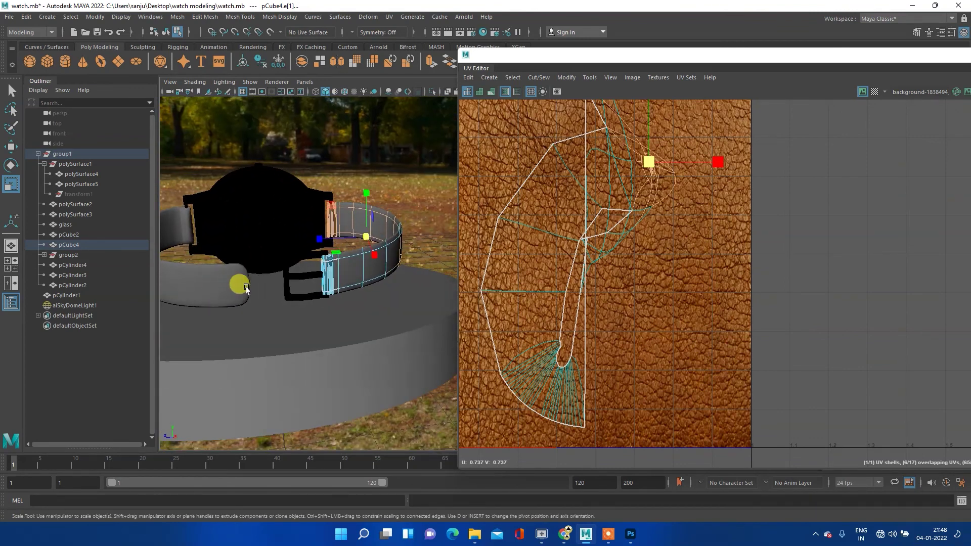
{"action": "scroll", "coordinate": [613, 289], "scroll_direction": "down", "scroll_amount": 2}
{"action": "scroll", "coordinate": [613, 290], "scroll_direction": "down", "scroll_amount": 2}
{"action": "scroll", "coordinate": [596, 277], "scroll_direction": "down", "scroll_amount": 2}
{"action": "left_click_drag", "start_coordinate": [707, 108], "coordinate": [536, 370]}
{"action": "scroll", "coordinate": [585, 282], "scroll_direction": "up", "scroll_amount": 2}
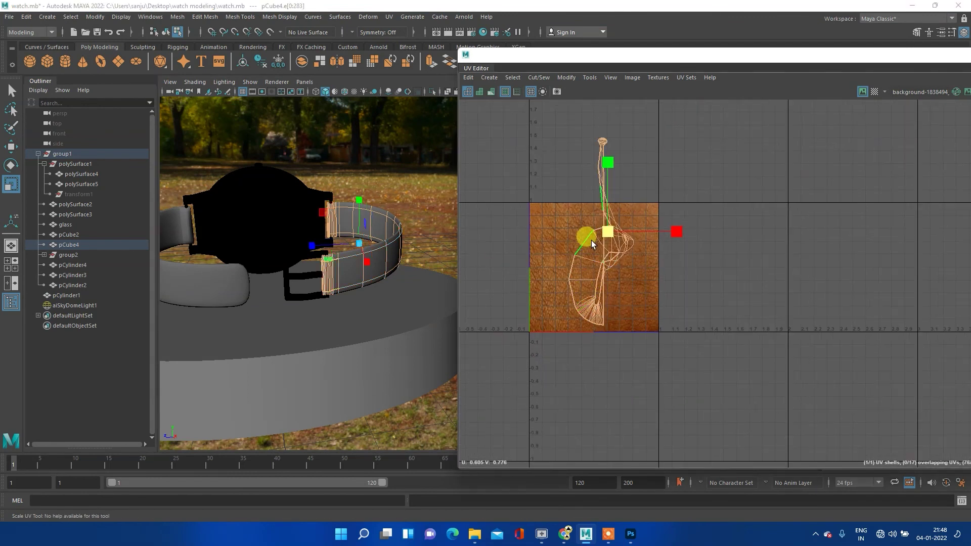
{"action": "right_click_drag", "start_coordinate": [589, 241], "coordinate": [614, 245], "text": "shift"}
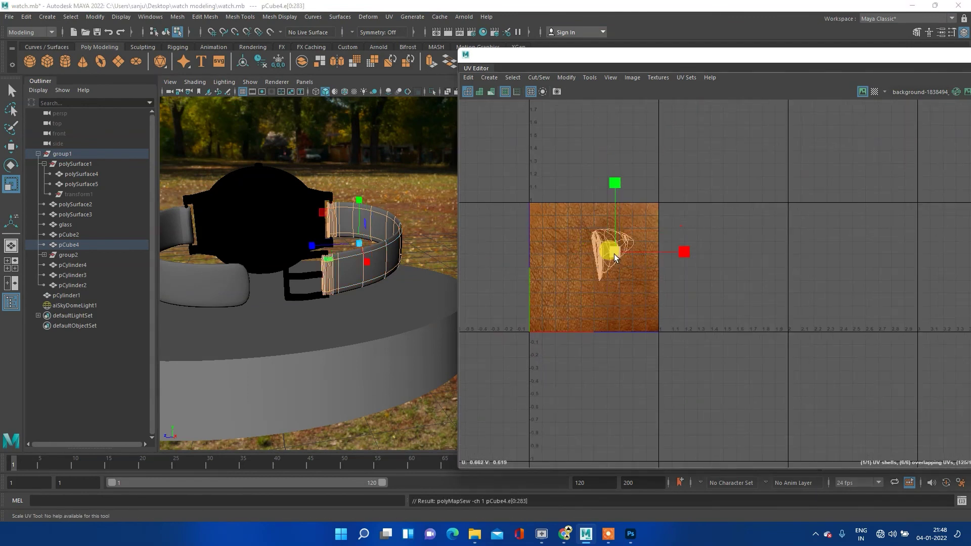
{"action": "scroll", "coordinate": [364, 263], "scroll_direction": "up", "scroll_amount": 5}
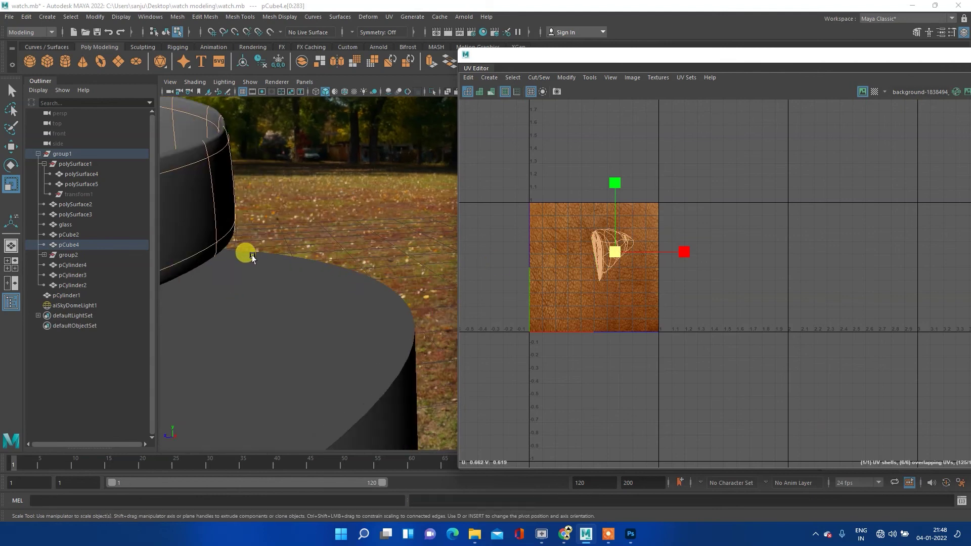
{"action": "scroll", "coordinate": [223, 252], "scroll_direction": "down", "scroll_amount": 3}
{"action": "mouse_move", "coordinate": [204, 250]}
{"action": "left_mouse_down", "text": "alt"}
{"action": "mouse_move", "coordinate": [243, 238]}
{"action": "mouse_move", "coordinate": [389, 235]}
{"action": "mouse_move", "coordinate": [390, 256]}
{"action": "mouse_move", "coordinate": [369, 243]}
{"action": "mouse_move", "coordinate": [396, 224]}
{"action": "mouse_move", "coordinate": [356, 246]}
{"action": "mouse_move", "coordinate": [336, 245]}
{"action": "mouse_move", "coordinate": [351, 260]}
{"action": "mouse_move", "coordinate": [323, 218]}
{"action": "mouse_move", "coordinate": [265, 199]}
{"action": "mouse_move", "coordinate": [358, 221]}
{"action": "mouse_move", "coordinate": [309, 202]}
{"action": "mouse_move", "coordinate": [329, 211]}
{"action": "mouse_move", "coordinate": [348, 201]}
{"action": "left_mouse_up", "text": "alt"}
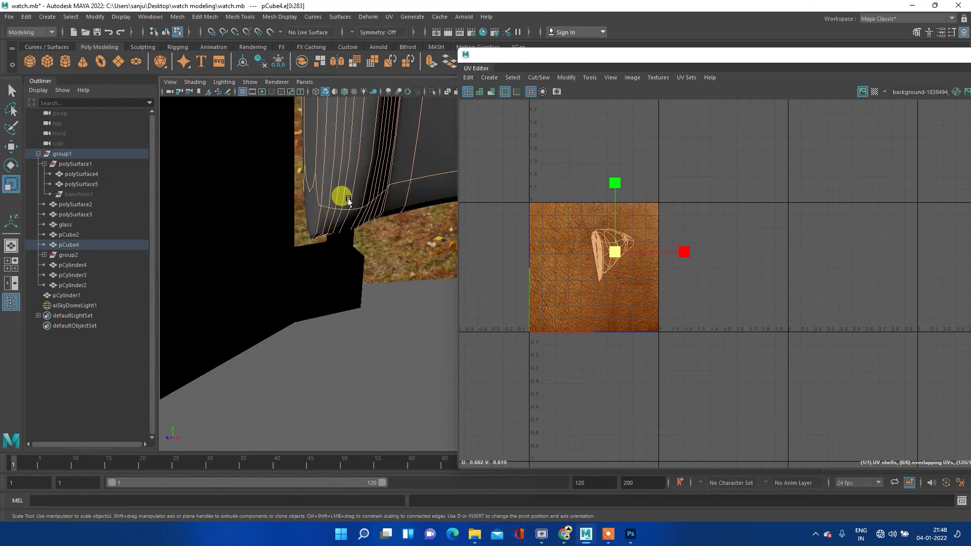
- Select the first run of edges along the band's lower rim
{"action": "left_click", "coordinate": [313, 193]}
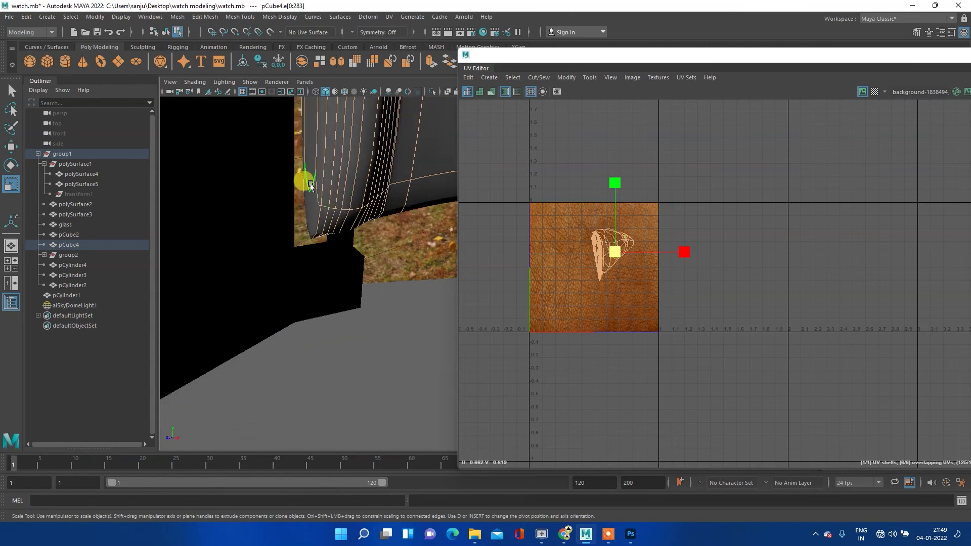
{"action": "left_click", "coordinate": [313, 202]}
{"action": "left_click", "coordinate": [325, 217], "text": "shift"}
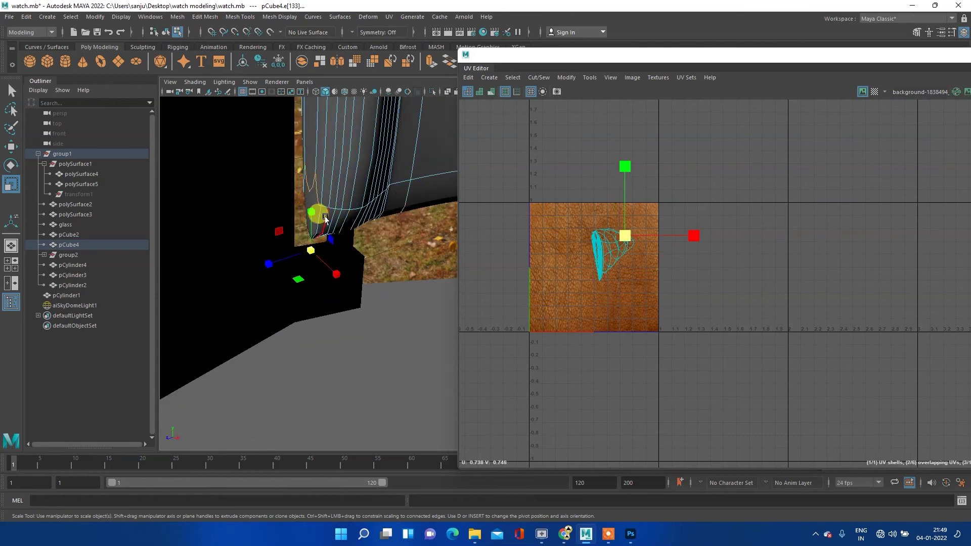
{"action": "left_click", "coordinate": [328, 208], "text": "shift"}
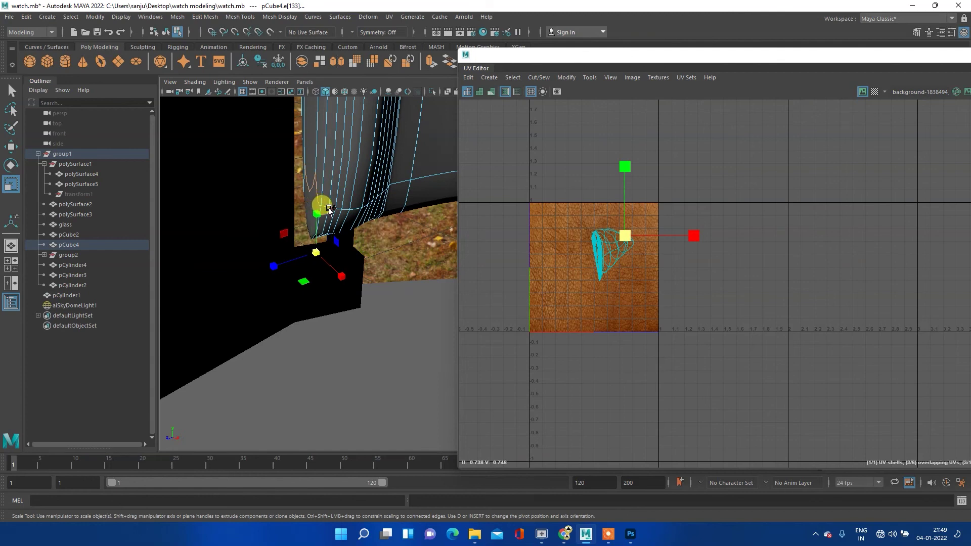
{"action": "left_click", "coordinate": [343, 210], "text": "shift"}
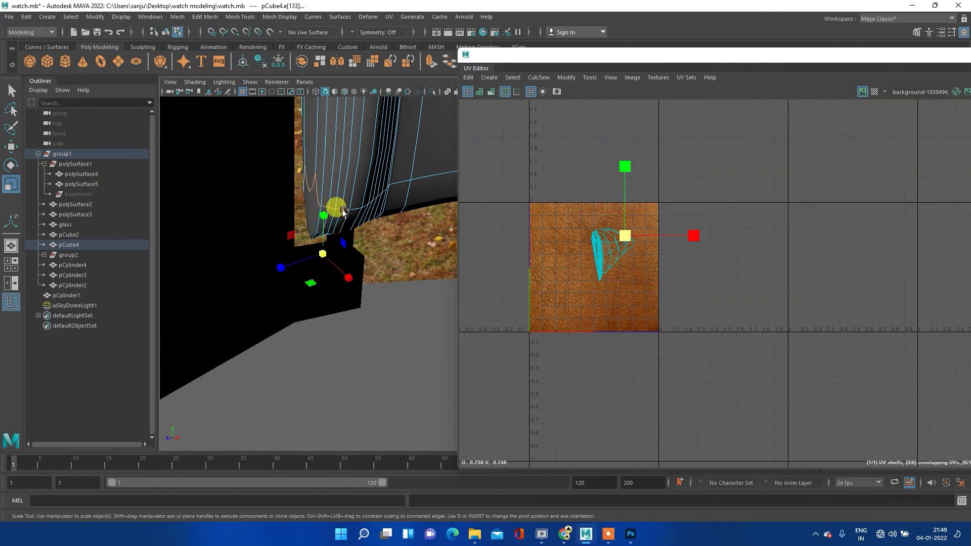
{"action": "middle_click_drag", "start_coordinate": [354, 211], "coordinate": [308, 258], "text": "alt"}
{"action": "left_click", "coordinate": [313, 288], "text": "shift"}
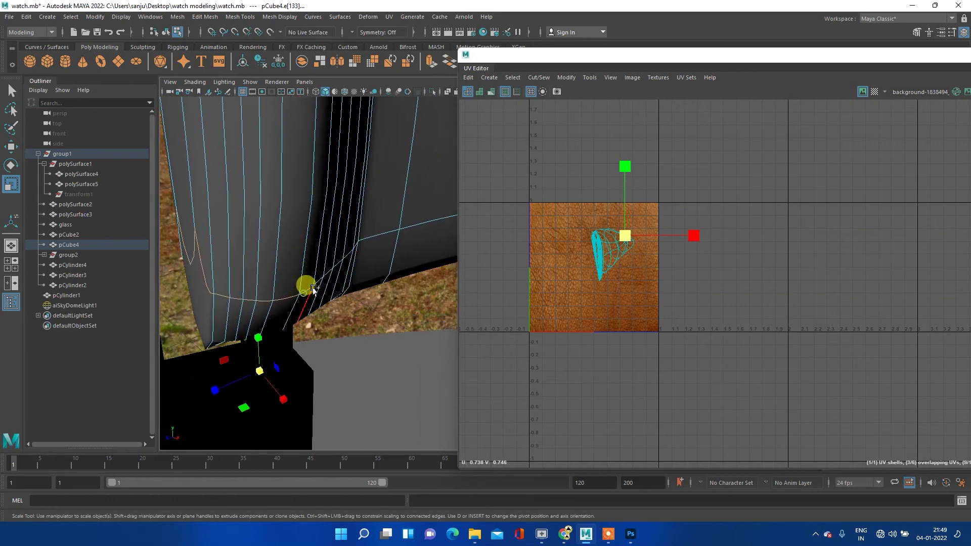
{"action": "left_click", "coordinate": [331, 274], "text": "shift"}
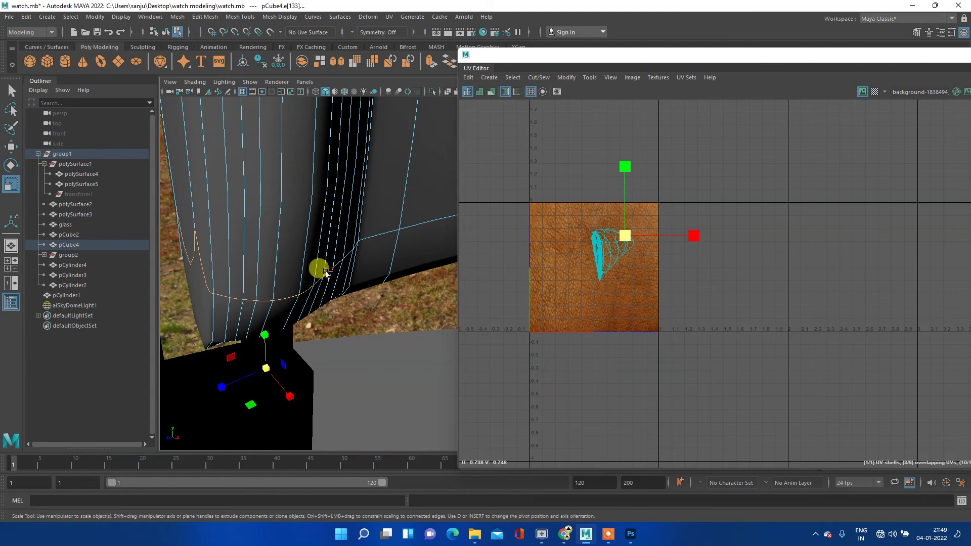
{"action": "left_click", "coordinate": [335, 266], "text": "shift"}
{"action": "left_click", "coordinate": [352, 249], "text": "shift"}
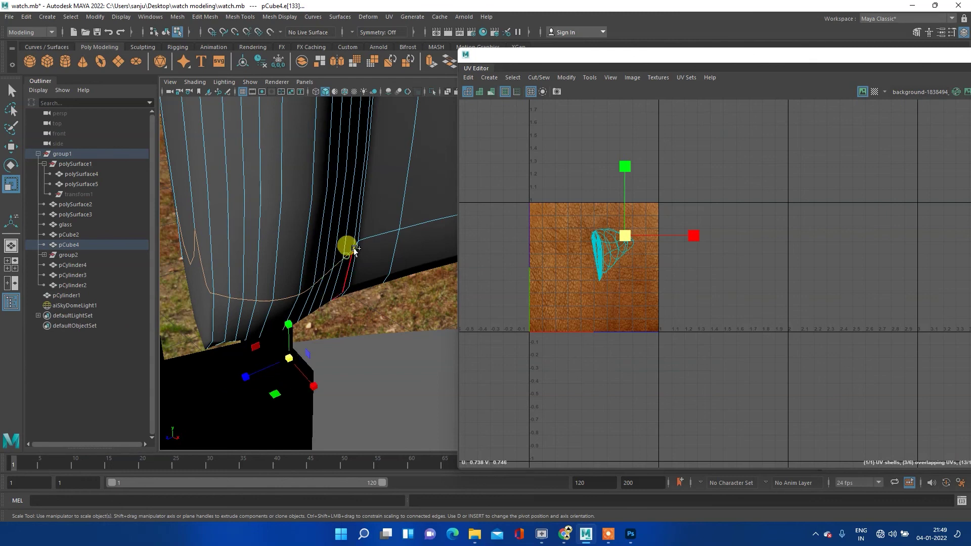
{"action": "left_click", "coordinate": [365, 238], "text": "shift"}
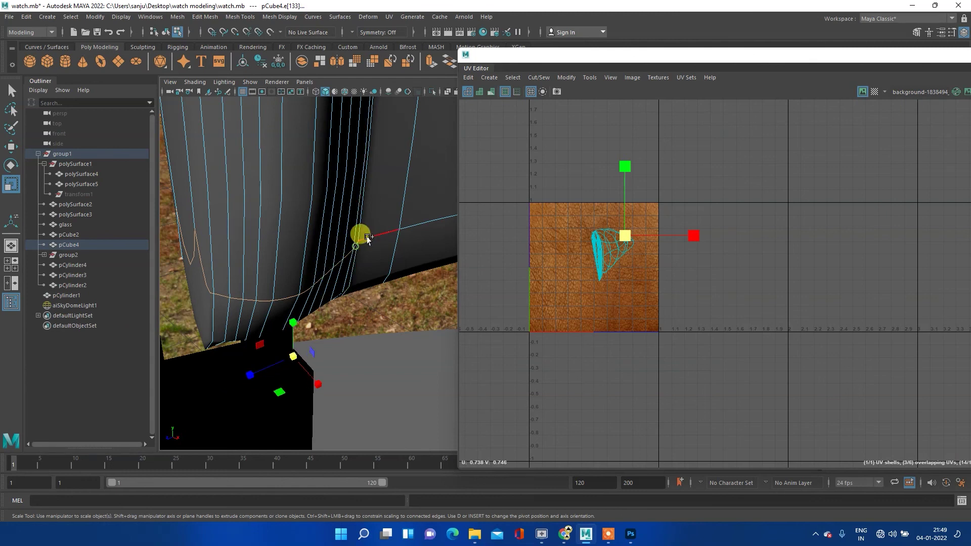
- Extend the rim seam selection around the band to the strap's end edge
{"action": "scroll", "coordinate": [405, 199], "scroll_direction": "up", "scroll_amount": 5}
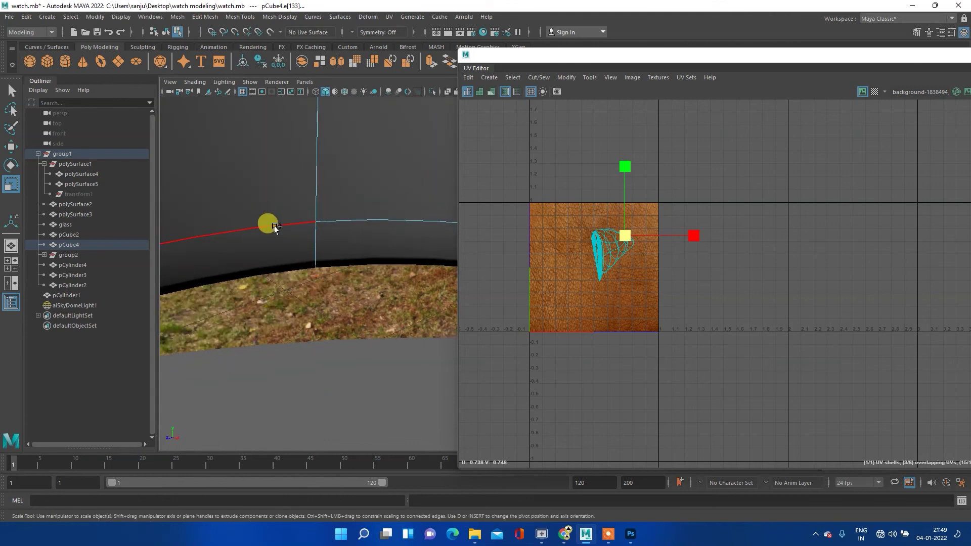
{"action": "mouse_move", "coordinate": [344, 225]}
{"action": "left_mouse_down", "text": "alt"}
{"action": "mouse_move", "coordinate": [255, 257]}
{"action": "mouse_move", "coordinate": [353, 252]}
{"action": "mouse_move", "coordinate": [194, 218]}
{"action": "mouse_move", "coordinate": [238, 265]}
{"action": "left_mouse_up", "text": "alt"}
{"action": "left_click", "coordinate": [254, 271], "text": "shift"}
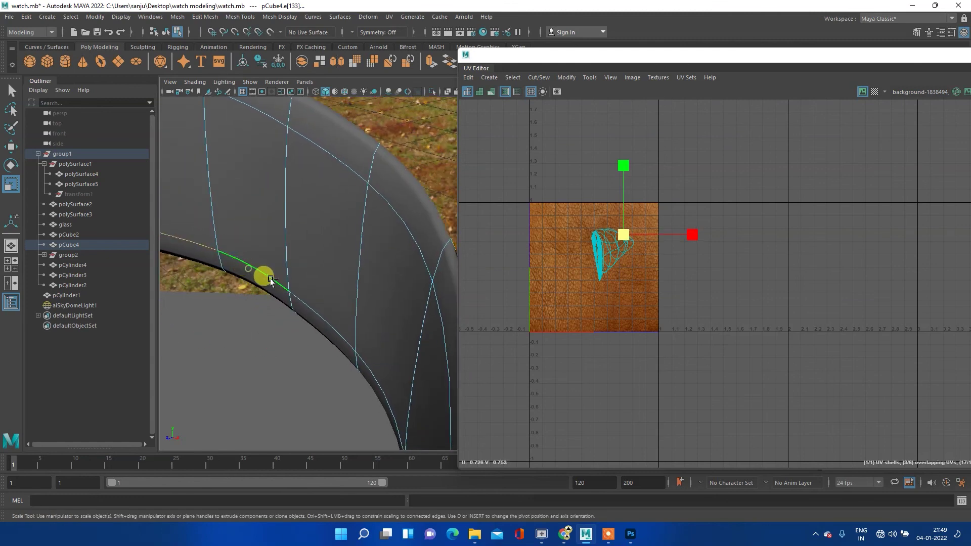
{"action": "left_click", "coordinate": [309, 310], "text": "shift"}
{"action": "mouse_move", "coordinate": [309, 309]}
{"action": "left_mouse_down", "text": "alt"}
{"action": "mouse_move", "coordinate": [332, 297]}
{"action": "mouse_move", "coordinate": [284, 182]}
{"action": "mouse_move", "coordinate": [256, 223]}
{"action": "mouse_move", "coordinate": [273, 241]}
{"action": "mouse_move", "coordinate": [288, 232]}
{"action": "mouse_move", "coordinate": [202, 210]}
{"action": "mouse_move", "coordinate": [246, 192]}
{"action": "left_mouse_up", "text": "alt"}
{"action": "left_click", "coordinate": [254, 183], "text": "shift"}
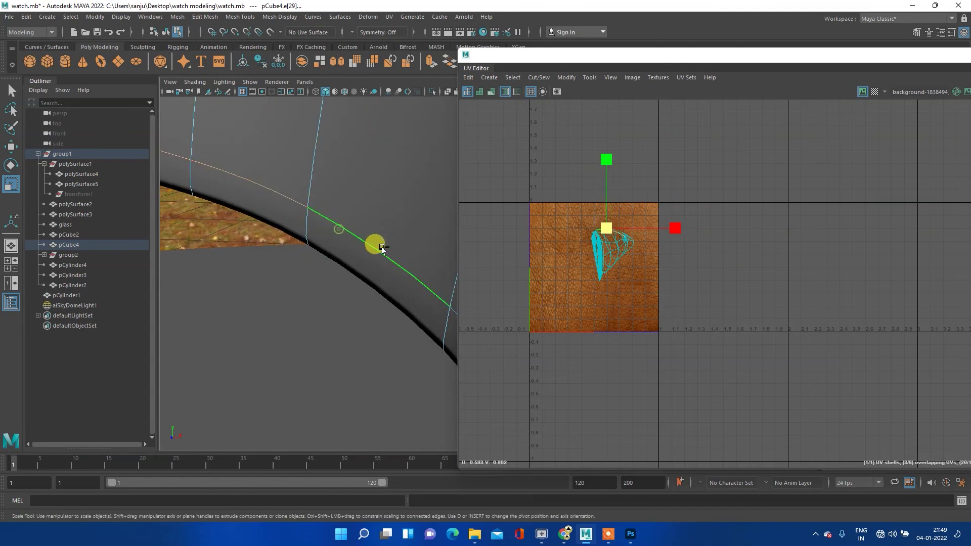
{"action": "left_click_drag", "start_coordinate": [375, 244], "coordinate": [403, 260], "text": "alt"}
{"action": "middle_click_drag", "start_coordinate": [403, 260], "coordinate": [239, 218], "text": "alt"}
{"action": "mouse_move", "coordinate": [239, 218]}
{"action": "left_mouse_down", "text": "alt"}
{"action": "mouse_move", "coordinate": [299, 203]}
{"action": "mouse_move", "coordinate": [282, 232]}
{"action": "mouse_move", "coordinate": [329, 221]}
{"action": "mouse_move", "coordinate": [209, 204]}
{"action": "mouse_move", "coordinate": [225, 227]}
{"action": "left_mouse_up", "text": "alt"}
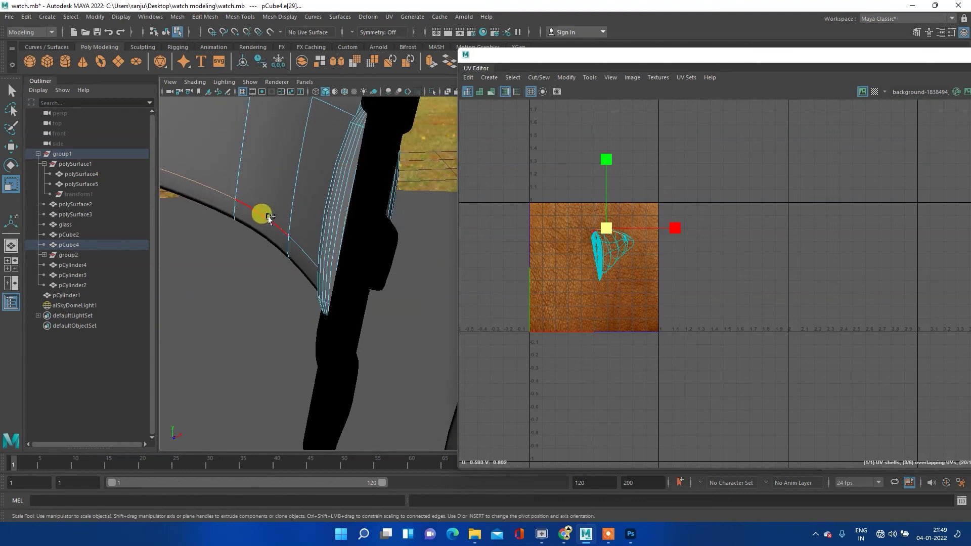
{"action": "mouse_move", "coordinate": [303, 264]}
{"action": "left_mouse_down", "text": "alt"}
{"action": "mouse_move", "coordinate": [304, 281]}
{"action": "mouse_move", "coordinate": [362, 249]}
{"action": "mouse_move", "coordinate": [193, 208]}
{"action": "mouse_move", "coordinate": [205, 241]}
{"action": "mouse_move", "coordinate": [269, 228]}
{"action": "mouse_move", "coordinate": [258, 249]}
{"action": "mouse_move", "coordinate": [193, 206]}
{"action": "mouse_move", "coordinate": [176, 246]}
{"action": "mouse_move", "coordinate": [247, 232]}
{"action": "mouse_move", "coordinate": [252, 278]}
{"action": "mouse_move", "coordinate": [241, 275]}
{"action": "mouse_move", "coordinate": [256, 262]}
{"action": "mouse_move", "coordinate": [285, 270]}
{"action": "mouse_move", "coordinate": [212, 251]}
{"action": "mouse_move", "coordinate": [299, 254]}
{"action": "mouse_move", "coordinate": [248, 261]}
{"action": "left_mouse_up", "text": "alt"}
{"action": "left_click", "coordinate": [264, 262]}
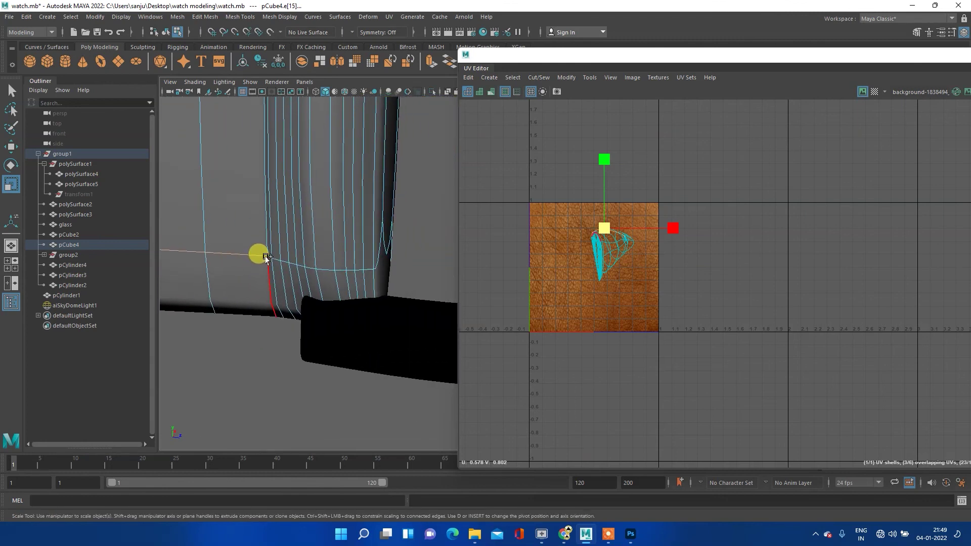
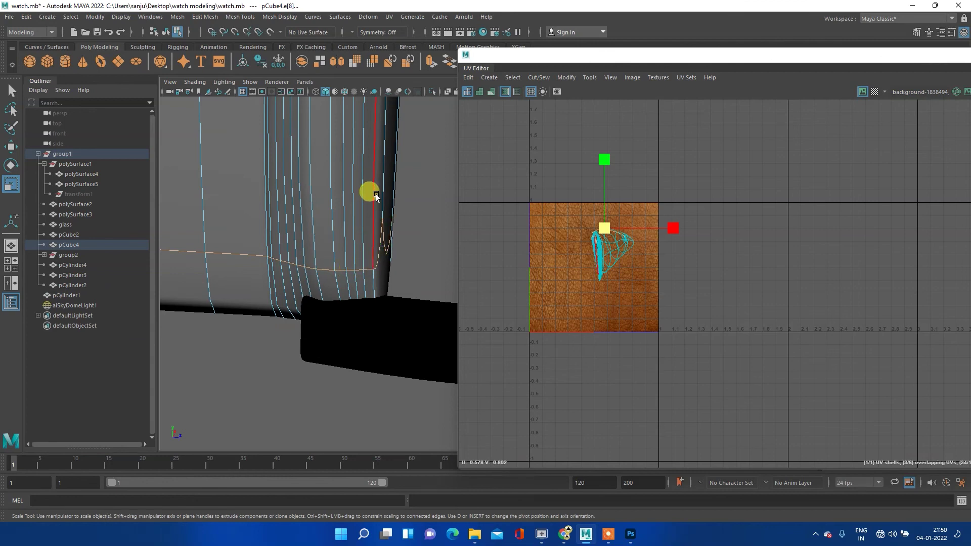
- Select the first seam edge on the pCube4 strap and orbit around to check it
{"action": "left_click", "coordinate": [378, 152]}
{"action": "middle_click_drag", "start_coordinate": [380, 130], "coordinate": [383, 161], "text": "alt"}
{"action": "mouse_move", "coordinate": [384, 162]}
{"action": "left_mouse_down", "text": "alt"}
{"action": "mouse_move", "coordinate": [374, 236]}
{"action": "mouse_move", "coordinate": [393, 338]}
{"action": "left_mouse_up", "text": "alt"}
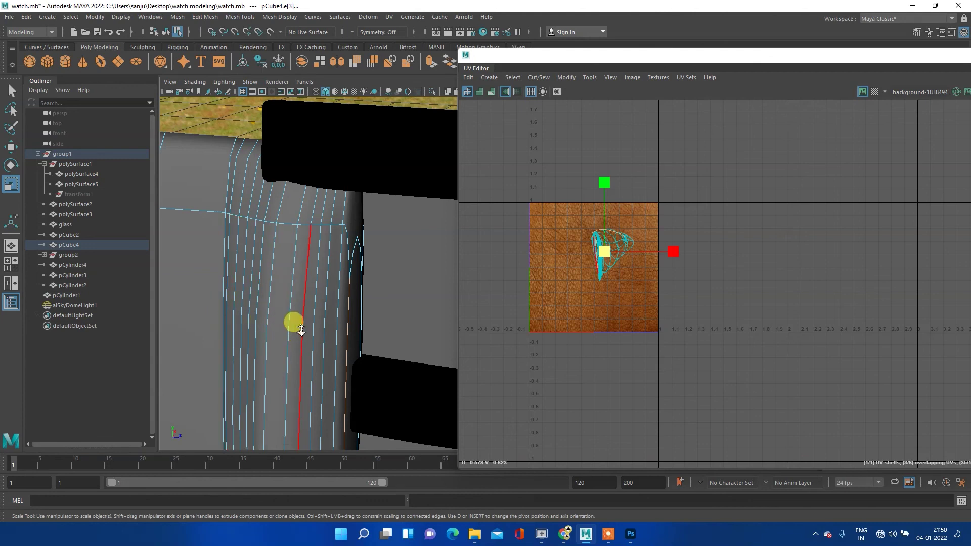
{"action": "scroll", "coordinate": [299, 329], "scroll_direction": "down", "scroll_amount": 3}
{"action": "scroll", "coordinate": [346, 315], "scroll_direction": "up", "scroll_amount": 2}
{"action": "scroll", "coordinate": [346, 315], "scroll_direction": "down", "scroll_amount": 2}
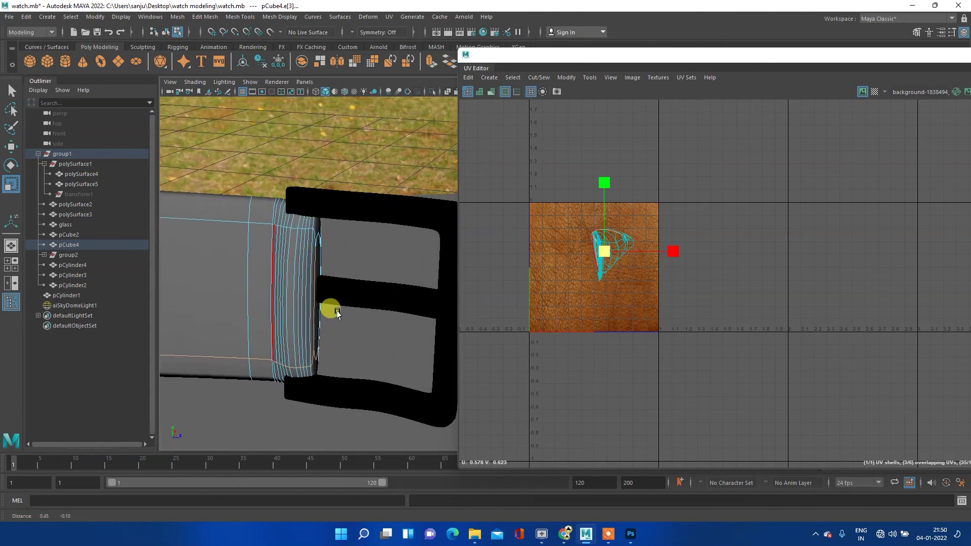
{"action": "left_click_drag", "start_coordinate": [364, 336], "coordinate": [349, 337], "text": "alt"}
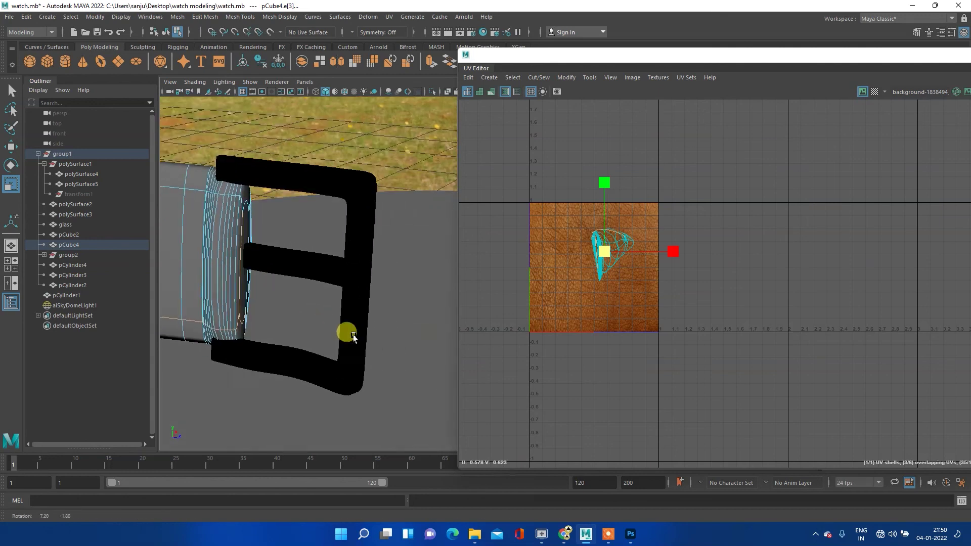
{"action": "left_click_drag", "start_coordinate": [350, 335], "coordinate": [346, 334], "text": "alt"}
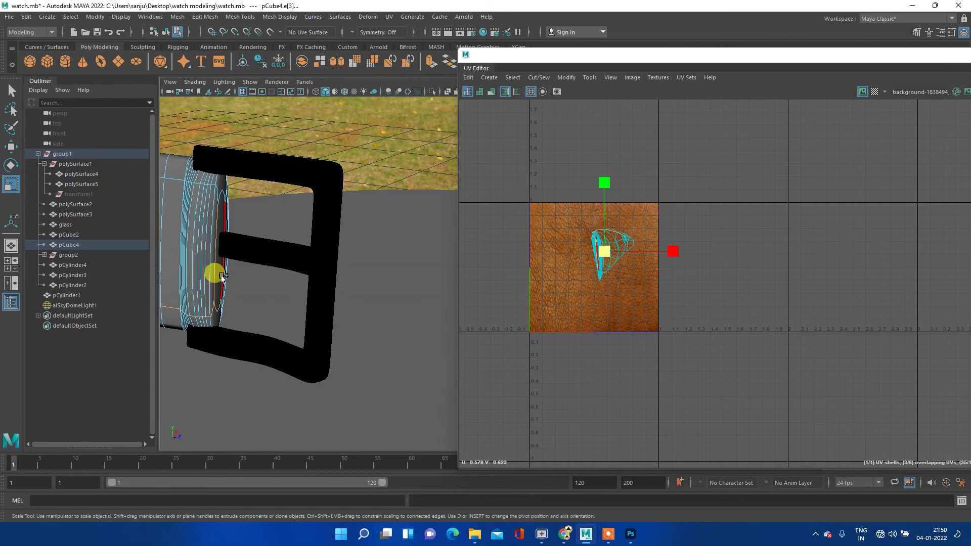
- Add the second strap edge to complete the e[2:3] seam selection
{"action": "left_click", "coordinate": [220, 274], "text": "shift"}
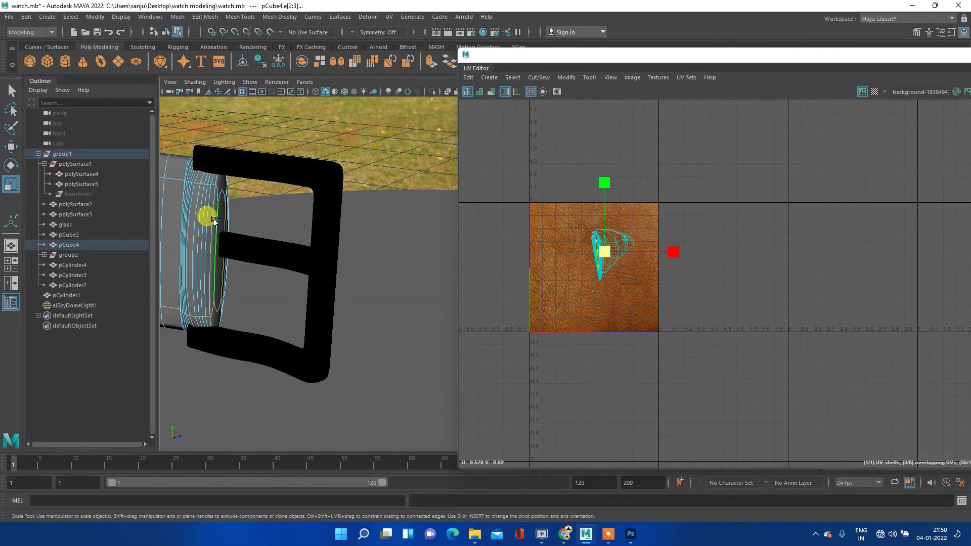
{"action": "mouse_move", "coordinate": [185, 282]}
{"action": "middle_mouse_down", "text": "alt"}
{"action": "mouse_move", "coordinate": [283, 277]}
{"action": "mouse_move", "coordinate": [301, 264]}
{"action": "mouse_move", "coordinate": [219, 256]}
{"action": "mouse_move", "coordinate": [314, 256]}
{"action": "mouse_move", "coordinate": [288, 256]}
{"action": "middle_mouse_up", "text": "alt"}
{"action": "scroll", "coordinate": [291, 257], "scroll_direction": "down", "scroll_amount": 3}
{"action": "scroll", "coordinate": [293, 258], "scroll_direction": "down", "scroll_amount": 3}
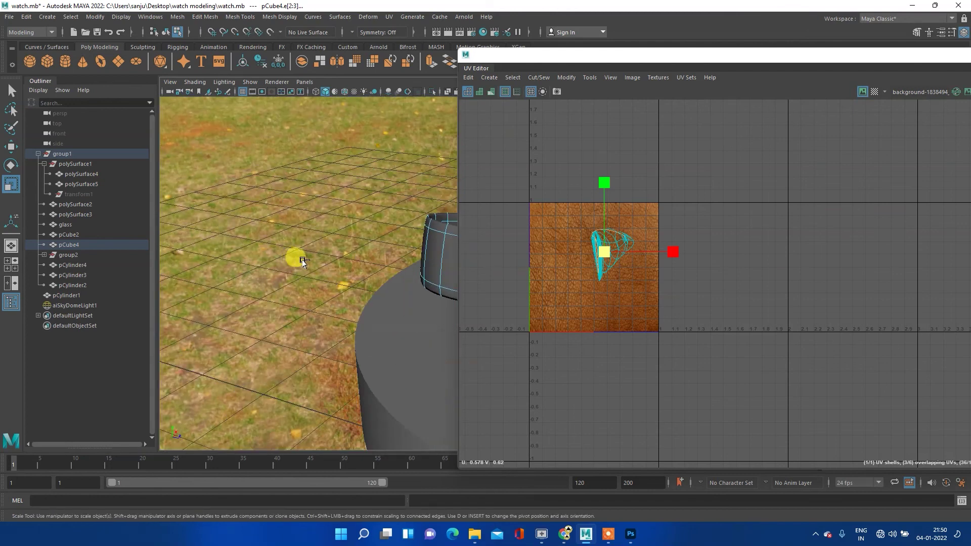
{"action": "mouse_move", "coordinate": [416, 253]}
{"action": "middle_mouse_down", "text": "alt"}
{"action": "mouse_move", "coordinate": [341, 260]}
{"action": "mouse_move", "coordinate": [293, 251]}
{"action": "middle_mouse_up", "text": "alt"}
{"action": "scroll", "coordinate": [349, 261], "scroll_direction": "up", "scroll_amount": 3}
{"action": "scroll", "coordinate": [293, 252], "scroll_direction": "up", "scroll_amount": 3}
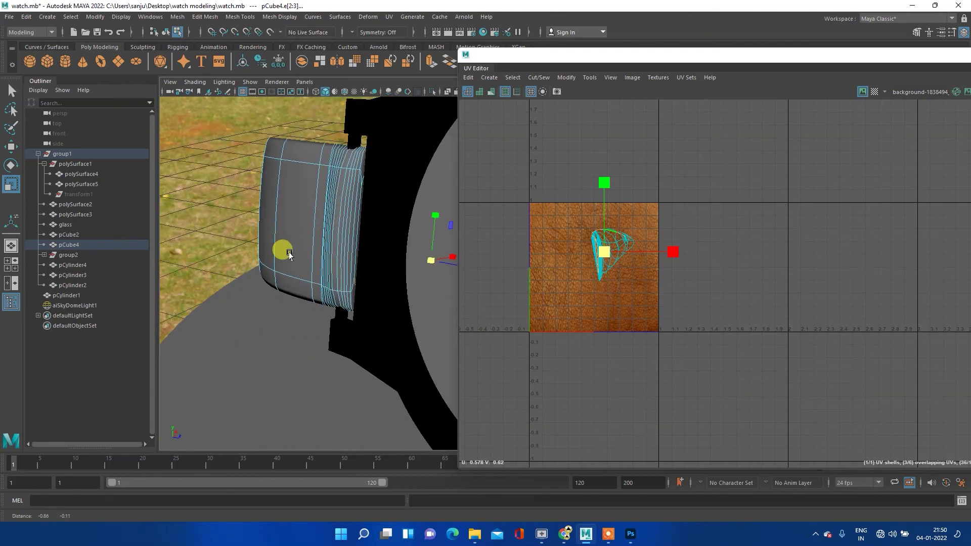
- Isolate the strap in the viewport and tumble in close to its end
{"action": "left_click", "coordinate": [432, 91]}
{"action": "scroll", "coordinate": [377, 189], "scroll_direction": "up", "scroll_amount": 3}
{"action": "middle_click_drag", "start_coordinate": [353, 280], "coordinate": [309, 267], "text": "alt"}
{"action": "mouse_move", "coordinate": [308, 267]}
{"action": "left_mouse_down", "text": "alt"}
{"action": "mouse_move", "coordinate": [457, 284]}
{"action": "mouse_move", "coordinate": [416, 288]}
{"action": "left_mouse_up", "text": "alt"}
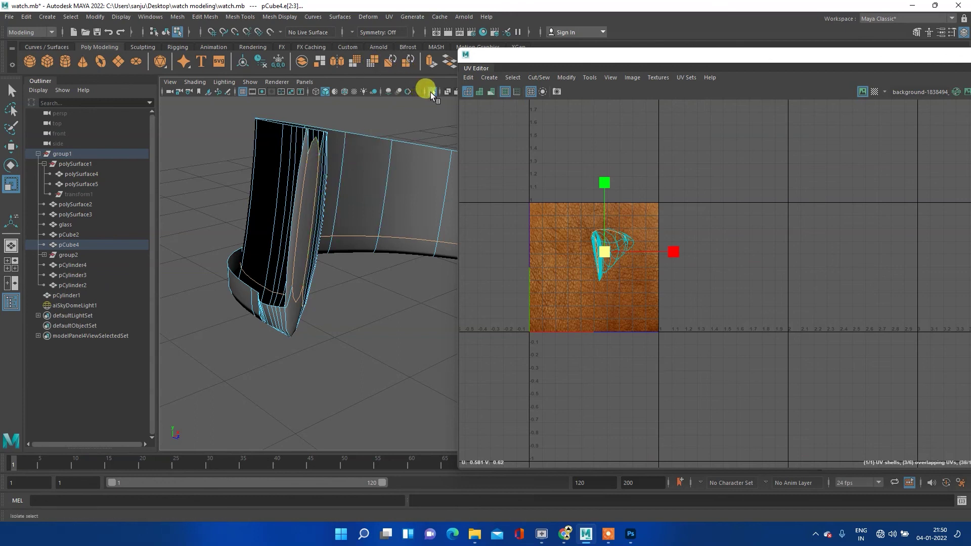
- Cut the strap's UVs along the selected seam edges
{"action": "left_click", "coordinate": [431, 92]}
{"action": "scroll", "coordinate": [352, 247], "scroll_direction": "down", "scroll_amount": 5}
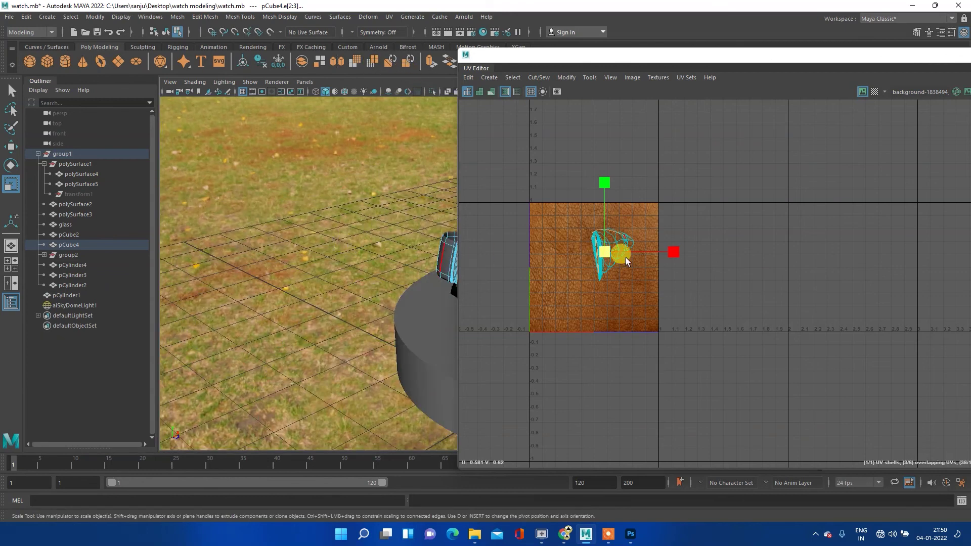
{"action": "right_click", "coordinate": [617, 237], "text": "shift"}
{"action": "right_click_drag", "start_coordinate": [609, 240], "coordinate": [622, 247], "text": "shift"}
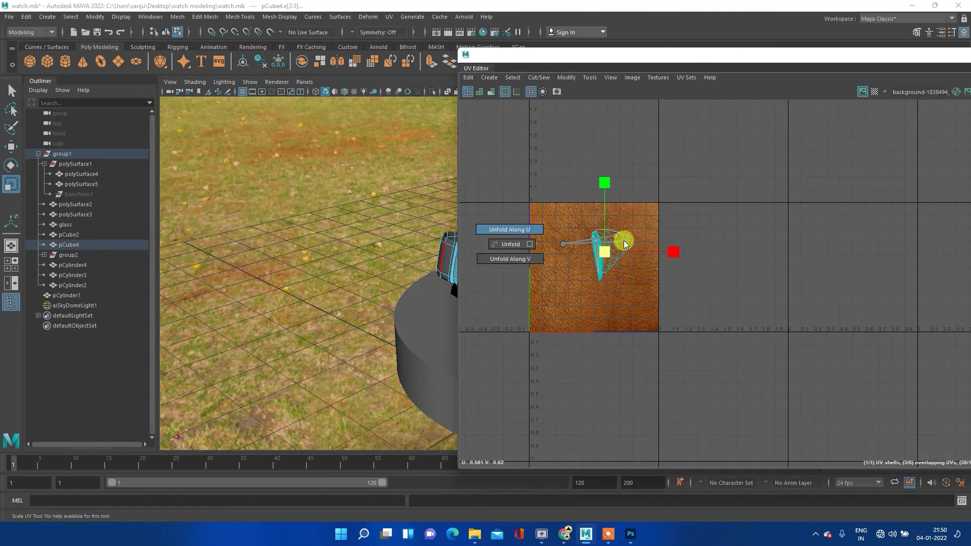
{"action": "right_click", "coordinate": [617, 236], "text": "shift"}
{"action": "left_click", "coordinate": [573, 249]}
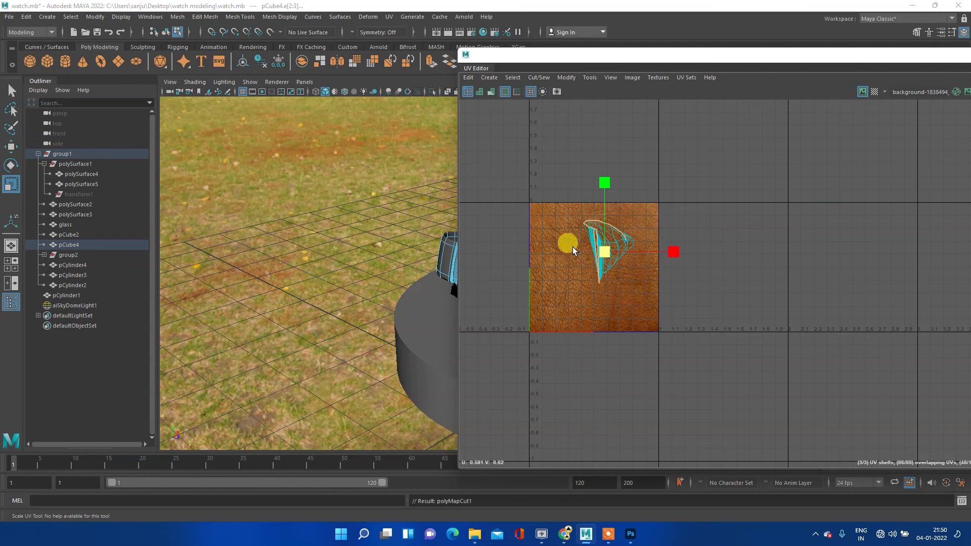
{"action": "key", "text": "f"}
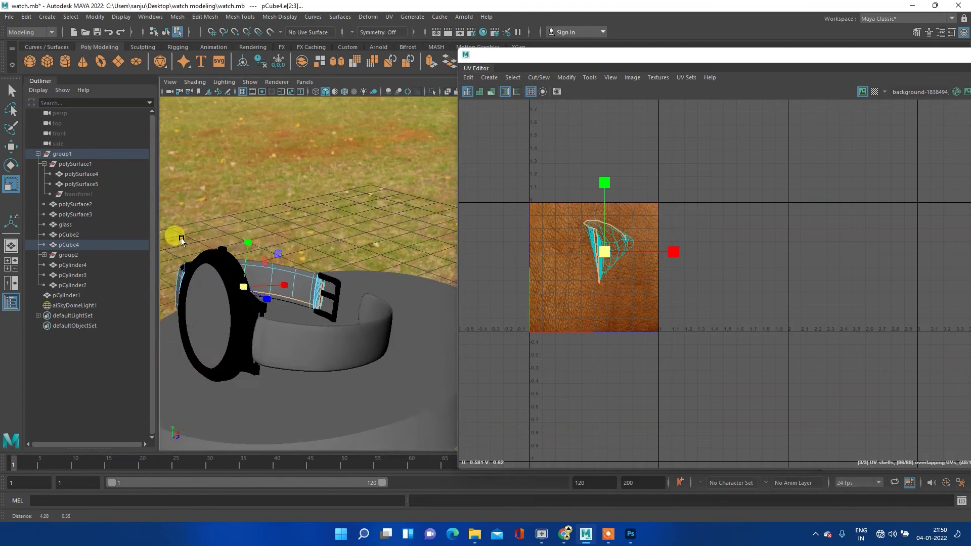
- Unfold the strap's UV shell with the Unfold options
{"action": "left_click", "coordinate": [607, 244]}
{"action": "right_click_drag", "start_coordinate": [598, 231], "coordinate": [501, 229], "text": "shift"}
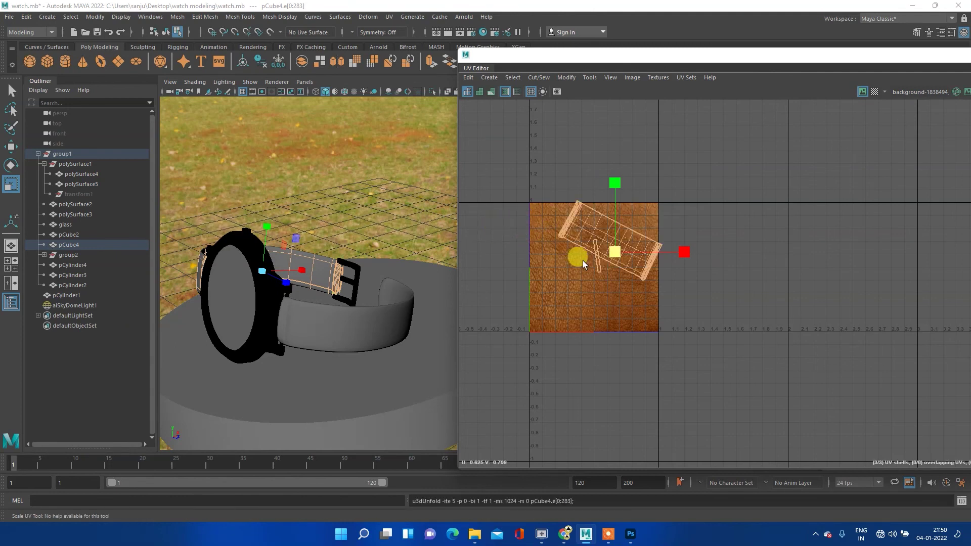
{"action": "scroll", "coordinate": [624, 250], "scroll_direction": "up", "scroll_amount": 2}
{"action": "scroll", "coordinate": [584, 231], "scroll_direction": "down", "scroll_amount": 2}
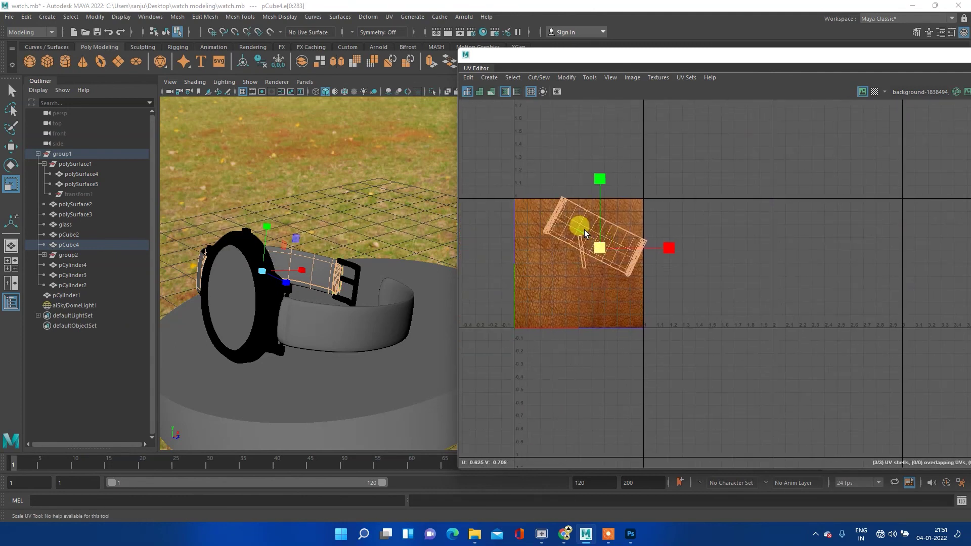
{"action": "left_click_drag", "start_coordinate": [635, 287], "coordinate": [661, 315]}
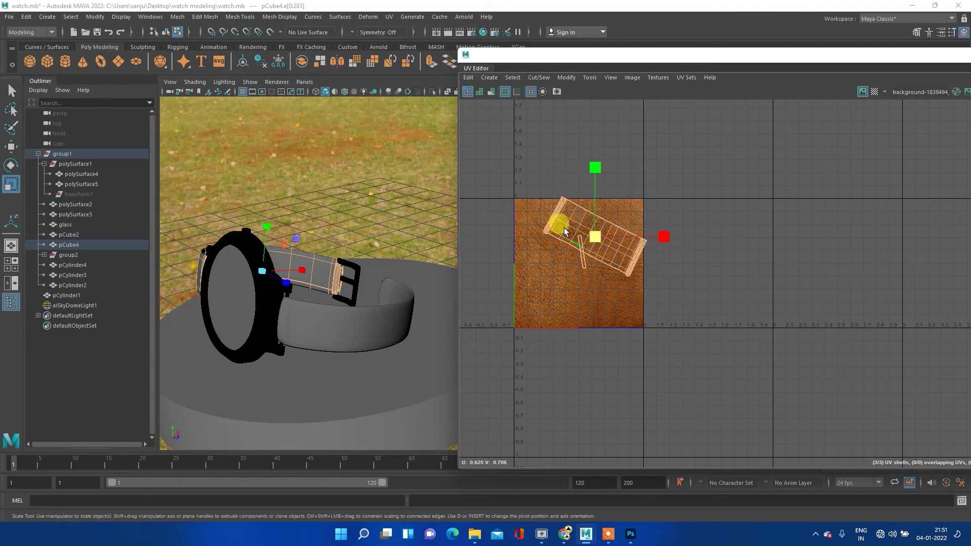
{"action": "right_click_drag", "start_coordinate": [563, 215], "coordinate": [525, 208], "text": "shift"}
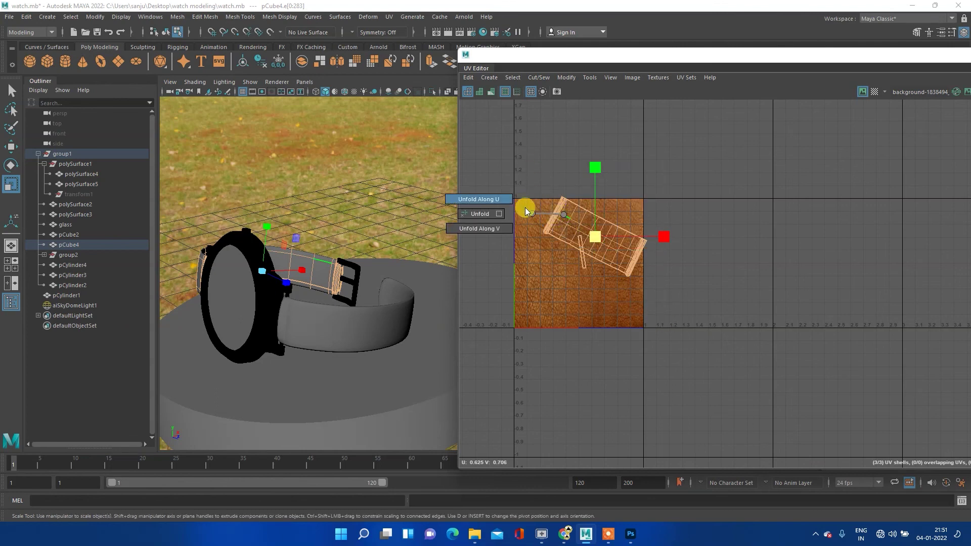
{"action": "right_click_drag", "start_coordinate": [520, 204], "coordinate": [477, 214], "text": "shift"}
{"action": "right_click_drag", "start_coordinate": [528, 268], "coordinate": [527, 268], "text": "shift"}
- Scale all strap UVs to fill the 0–1 leather square, then return to Object Mode
{"action": "left_click_drag", "start_coordinate": [651, 327], "coordinate": [651, 327]}
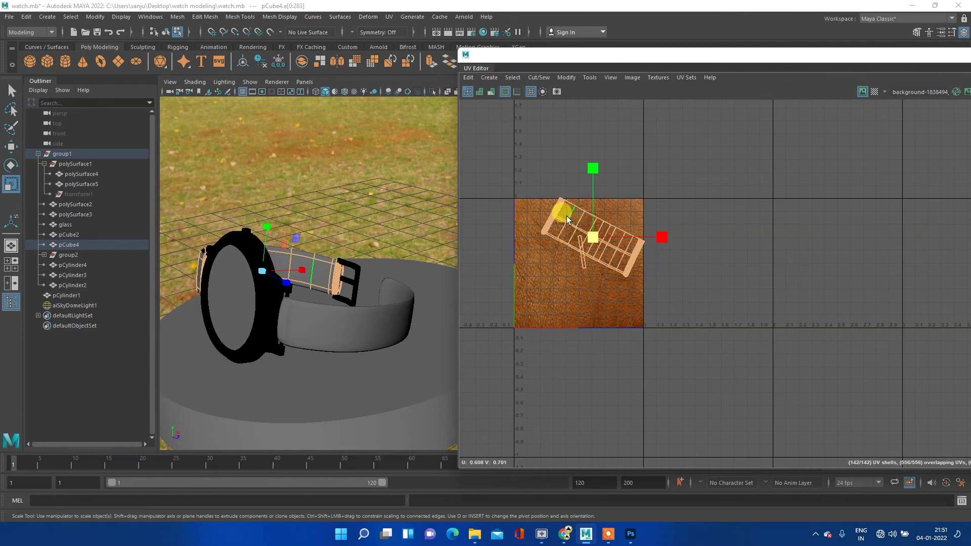
{"action": "right_click", "coordinate": [556, 205]}
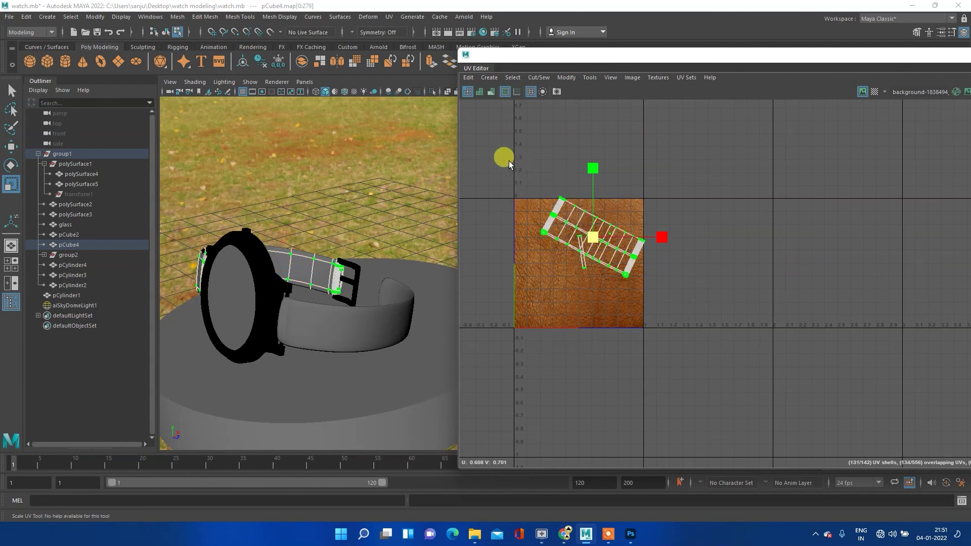
{"action": "left_click_drag", "start_coordinate": [508, 163], "coordinate": [665, 327]}
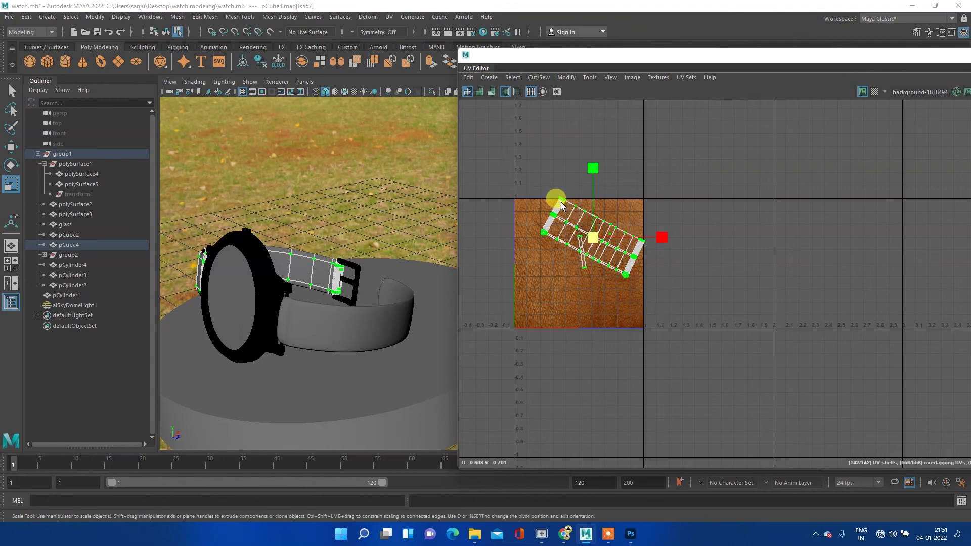
{"action": "right_click_drag", "start_coordinate": [560, 205], "coordinate": [511, 187], "text": "shift"}
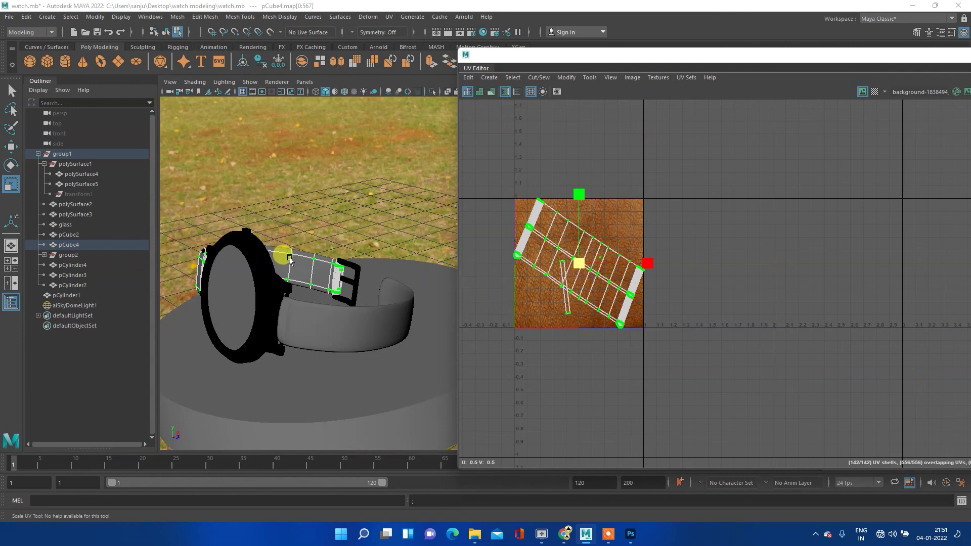
{"action": "right_click_drag", "start_coordinate": [292, 257], "coordinate": [326, 232]}
{"action": "mouse_move", "coordinate": [252, 278]}
{"action": "left_mouse_down", "text": "alt"}
{"action": "mouse_move", "coordinate": [332, 284]}
{"action": "mouse_move", "coordinate": [271, 225]}
{"action": "left_mouse_up", "text": "alt"}
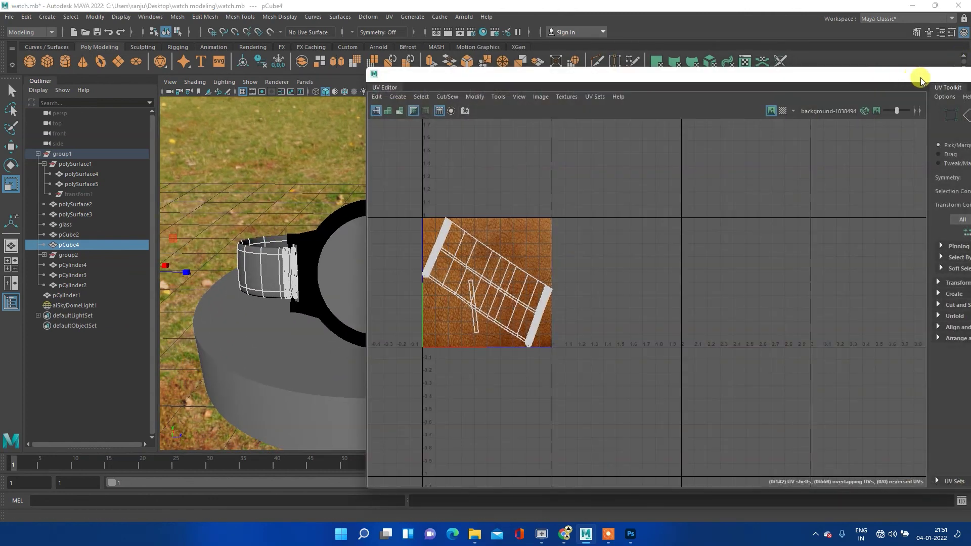
- Close the UV Editor and select aiSkyDomeLight1
{"action": "left_click", "coordinate": [914, 73]}
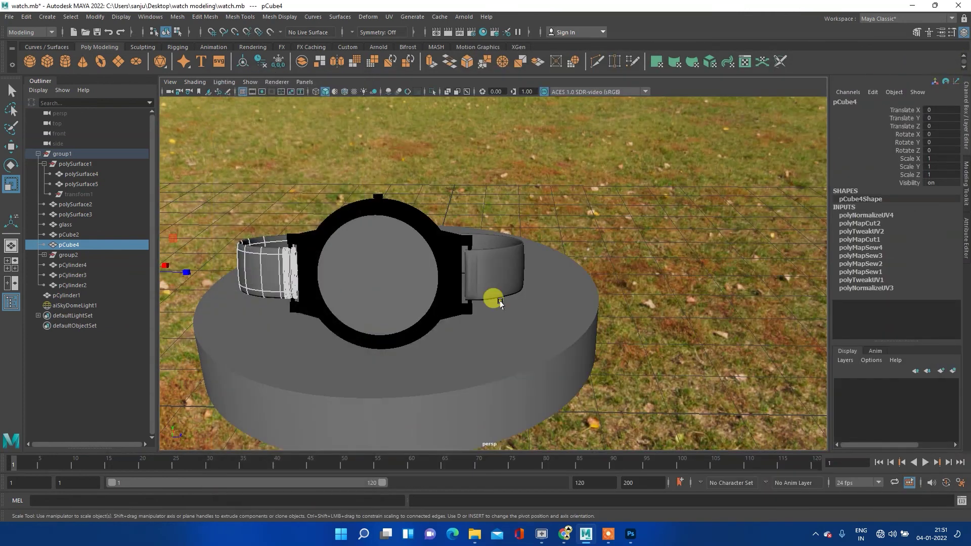
{"action": "left_click", "coordinate": [380, 190]}
{"action": "scroll", "coordinate": [282, 278], "scroll_direction": "up", "scroll_amount": 2}
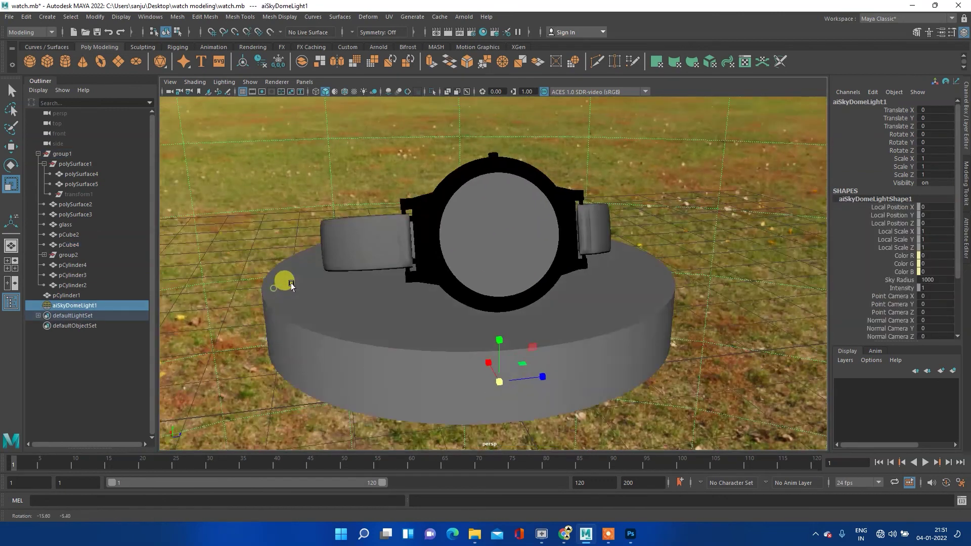
{"action": "scroll", "coordinate": [282, 277], "scroll_direction": "up", "scroll_amount": 2}
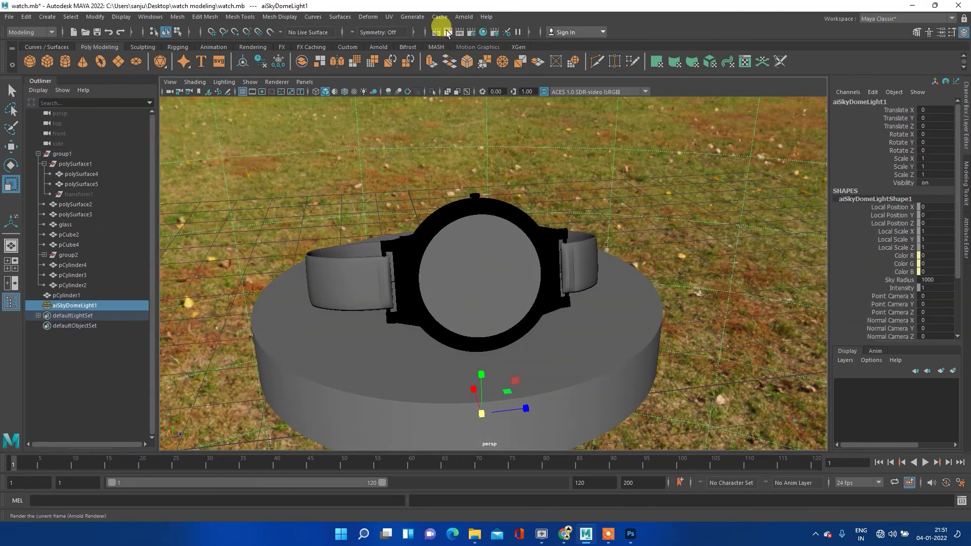
- Render the current frame in Arnold to check the leather strap, then close the render
{"action": "left_click", "coordinate": [448, 32]}
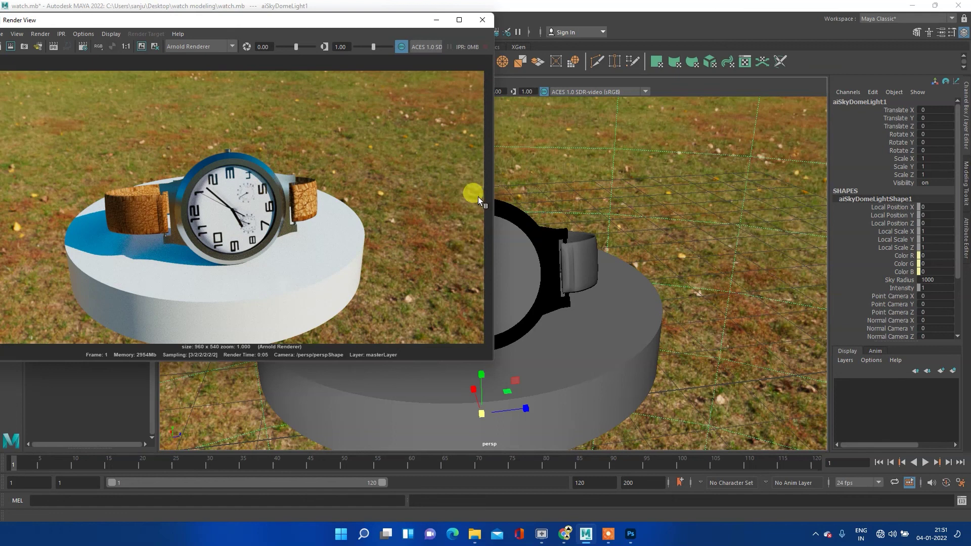
{"action": "left_click", "coordinate": [483, 20]}
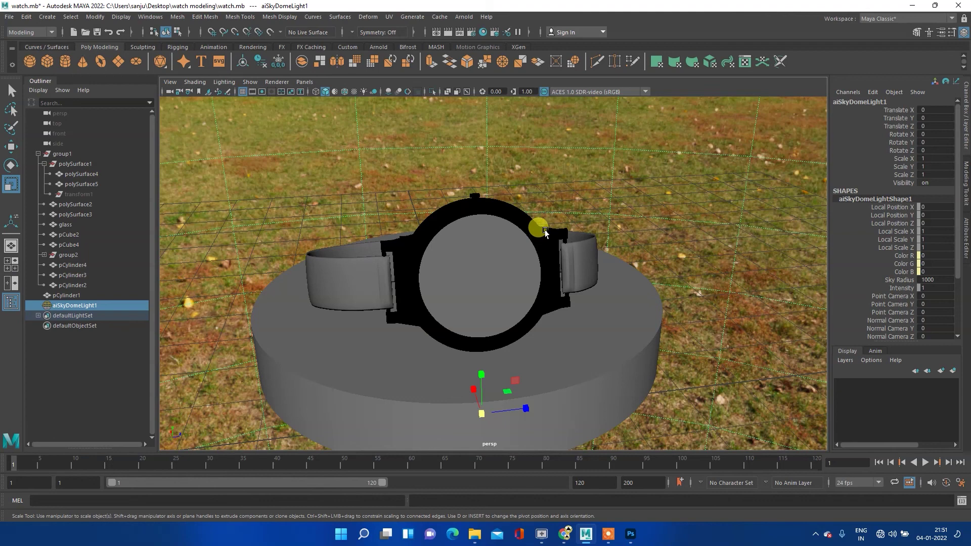
{"action": "key", "text": "super"}
{"action": "scroll", "coordinate": [548, 230], "scroll_direction": "down", "scroll_amount": 2}
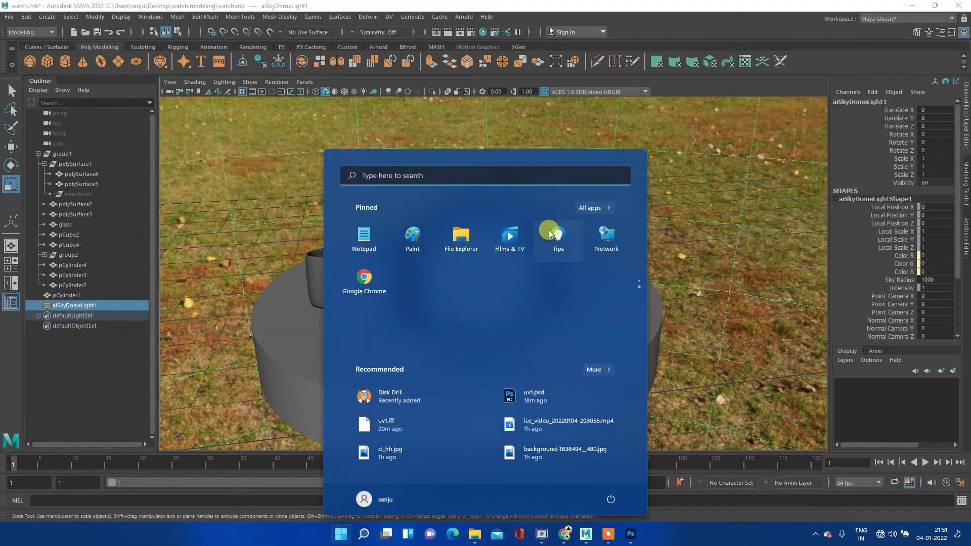
- Delete the aiSkyDomeLight1 sky dome light
{"action": "key", "text": "Escape"}
{"action": "scroll", "coordinate": [567, 253], "scroll_direction": "down", "scroll_amount": 3}
{"action": "mouse_move", "coordinate": [567, 253]}
{"action": "left_mouse_down", "text": "alt"}
{"action": "mouse_move", "coordinate": [526, 269]}
{"action": "mouse_move", "coordinate": [503, 264]}
{"action": "mouse_move", "coordinate": [521, 268]}
{"action": "left_mouse_up", "text": "alt"}
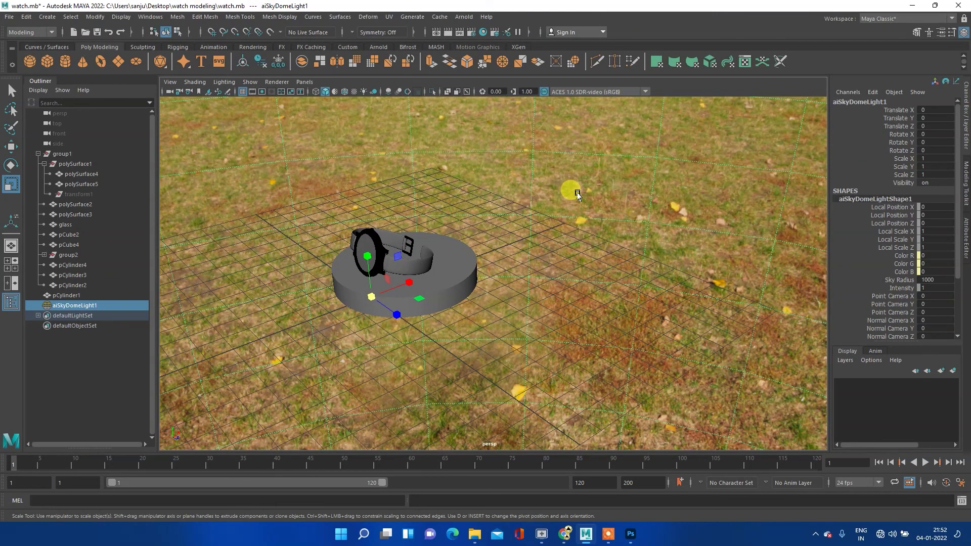
{"action": "key", "text": "Delete"}
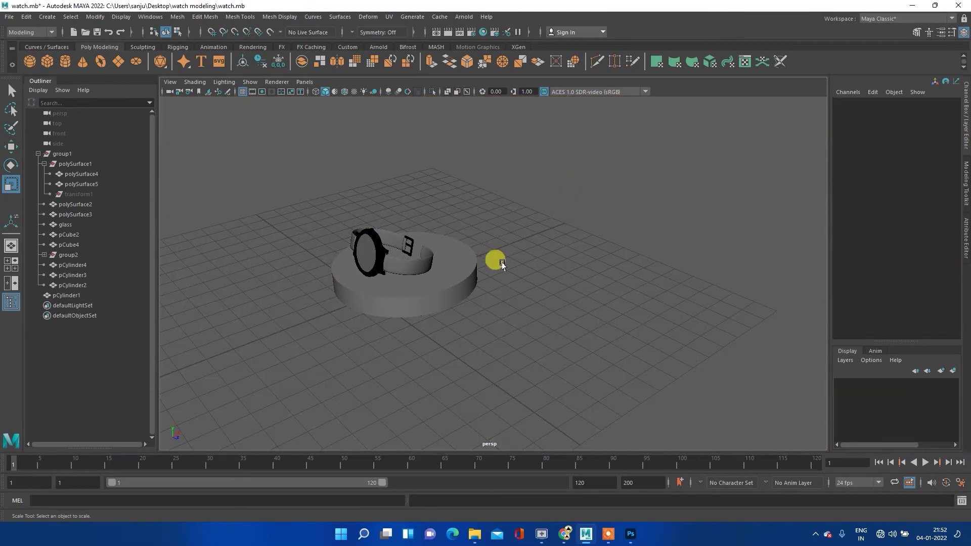
- Create a polygon cube, raise it, and scale it to about 8.4 around the pedestal
{"action": "left_click_drag", "start_coordinate": [467, 271], "coordinate": [427, 273], "text": "alt"}
{"action": "right_click_drag", "start_coordinate": [427, 274], "coordinate": [444, 256], "text": "alt"}
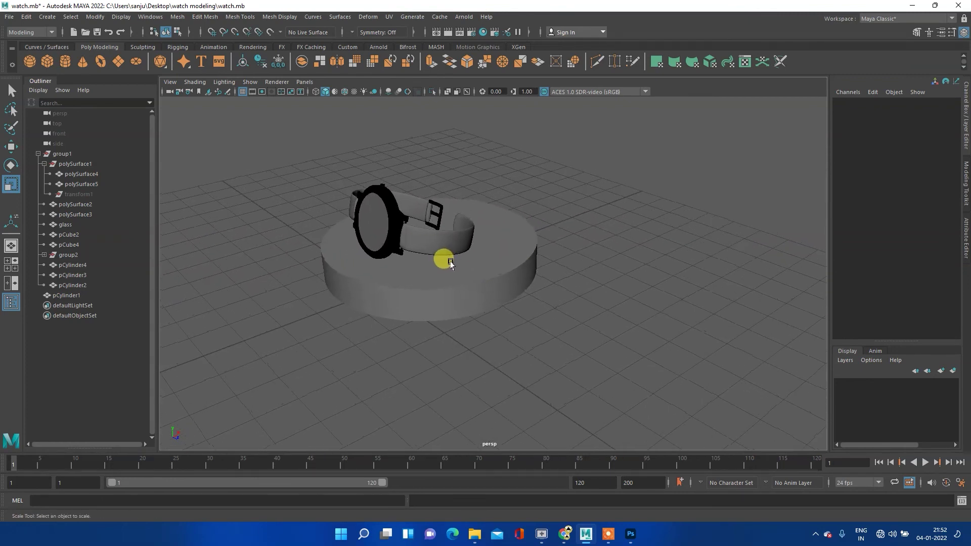
{"action": "left_click", "coordinate": [46, 61]}
{"action": "key", "text": "w"}
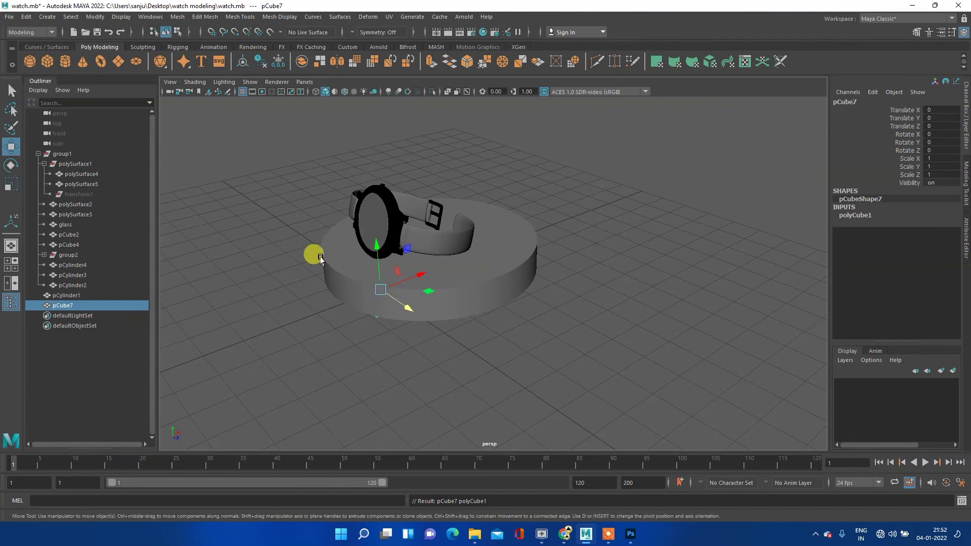
{"action": "mouse_move", "coordinate": [376, 248]}
{"action": "left_mouse_down"}
{"action": "mouse_move", "coordinate": [373, 133]}
{"action": "mouse_move", "coordinate": [369, 146]}
{"action": "left_mouse_up"}
{"action": "key", "text": "r"}
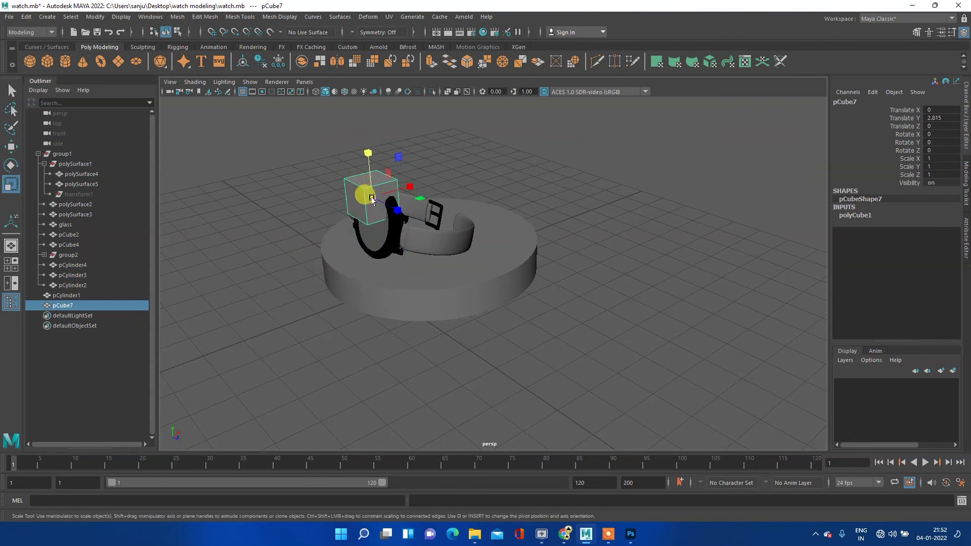
{"action": "mouse_move", "coordinate": [367, 189]}
{"action": "left_mouse_down"}
{"action": "mouse_move", "coordinate": [616, 266]}
{"action": "mouse_move", "coordinate": [580, 258]}
{"action": "left_mouse_up"}
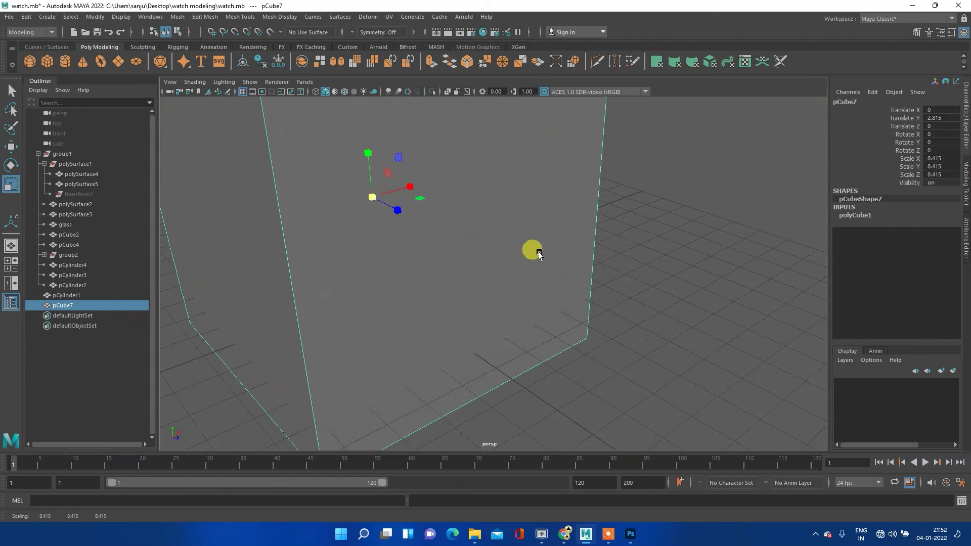
- Delete the cube's front face to open the box
{"action": "scroll", "coordinate": [288, 187], "scroll_direction": "down", "scroll_amount": 5}
{"action": "mouse_move", "coordinate": [288, 187]}
{"action": "left_mouse_down", "text": "alt"}
{"action": "mouse_move", "coordinate": [310, 212]}
{"action": "mouse_move", "coordinate": [382, 222]}
{"action": "left_mouse_up", "text": "alt"}
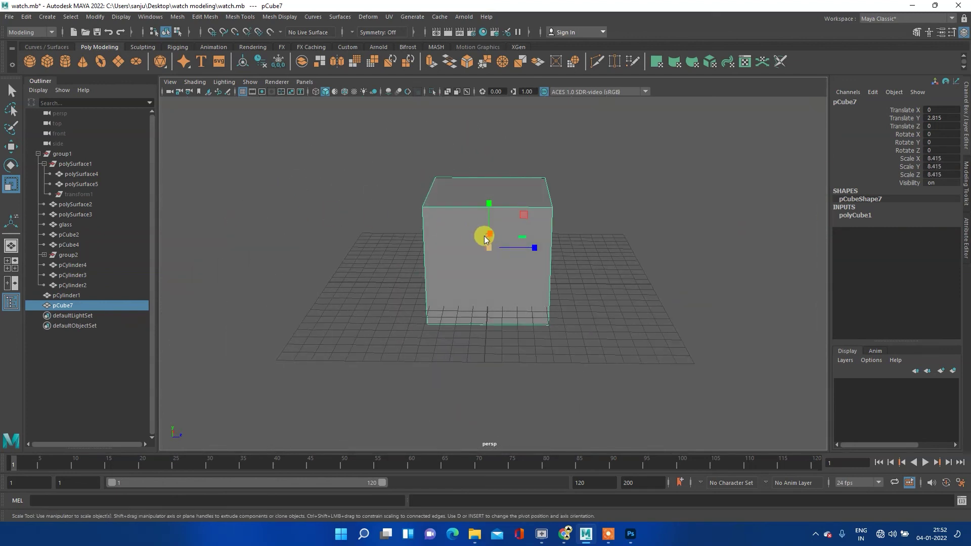
{"action": "right_click_drag", "start_coordinate": [487, 236], "coordinate": [494, 273]}
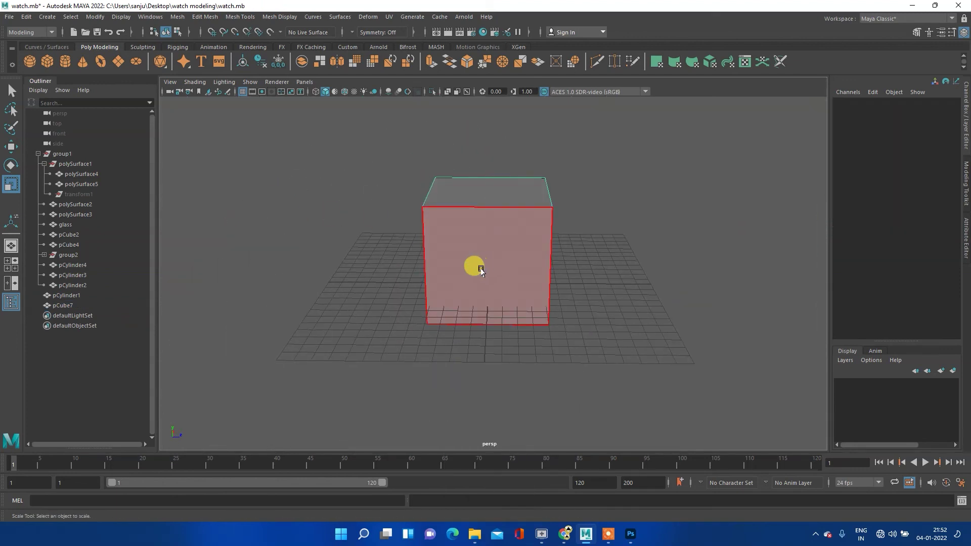
{"action": "left_click", "coordinate": [451, 254]}
{"action": "key", "text": "Delete"}
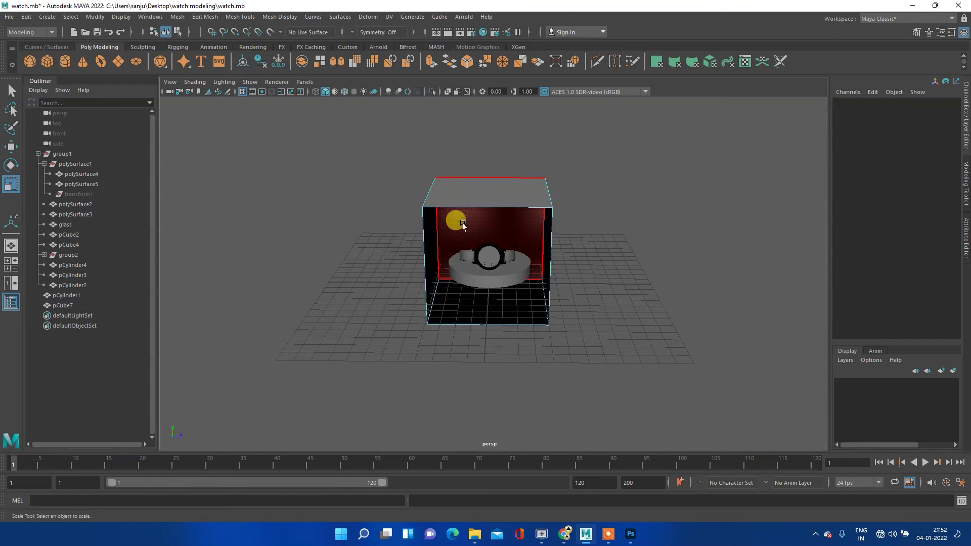
- Delete the cube's top face and return to Object Mode
{"action": "left_click", "coordinate": [455, 197]}
{"action": "key", "text": "Delete"}
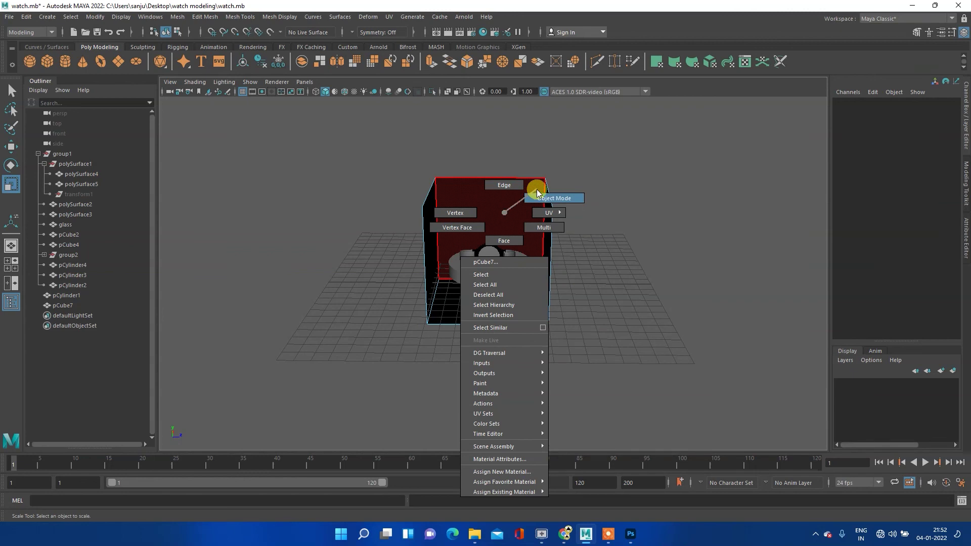
{"action": "right_click_drag", "start_coordinate": [513, 234], "coordinate": [536, 189]}
- Assign a new Arnold aiStandardSurface material to the pCube7 box
{"action": "right_click", "coordinate": [463, 211], "text": "shift"}
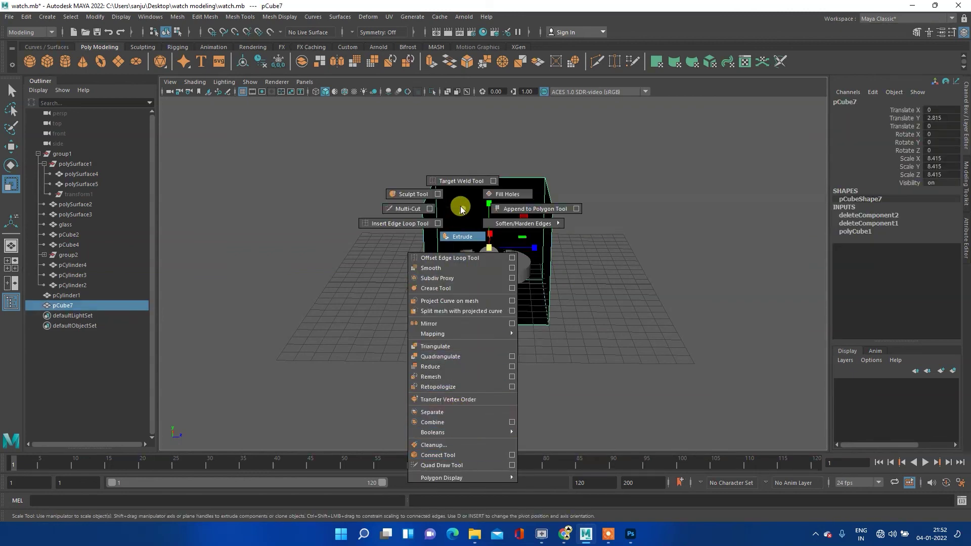
{"action": "left_click", "coordinate": [460, 210]}
{"action": "right_click", "coordinate": [460, 210]}
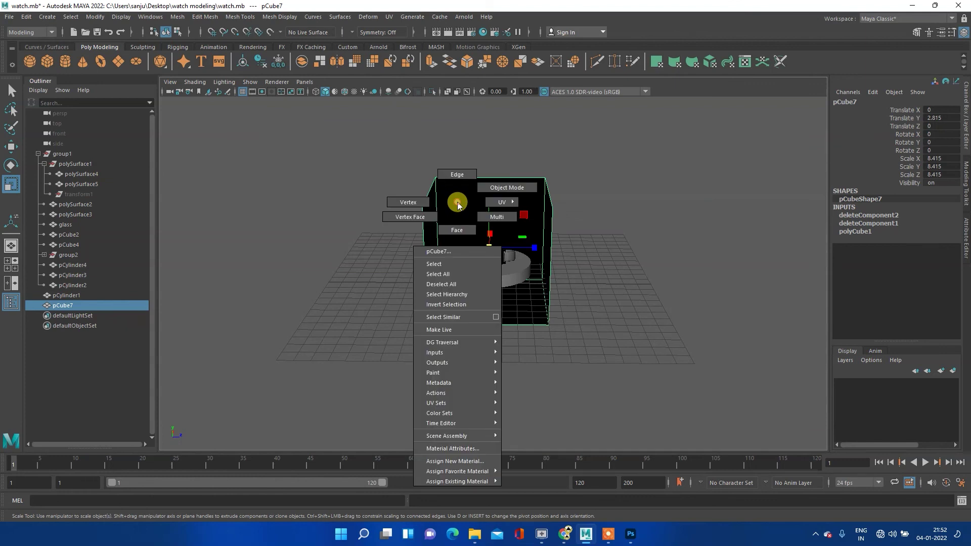
{"action": "left_click", "coordinate": [452, 462]}
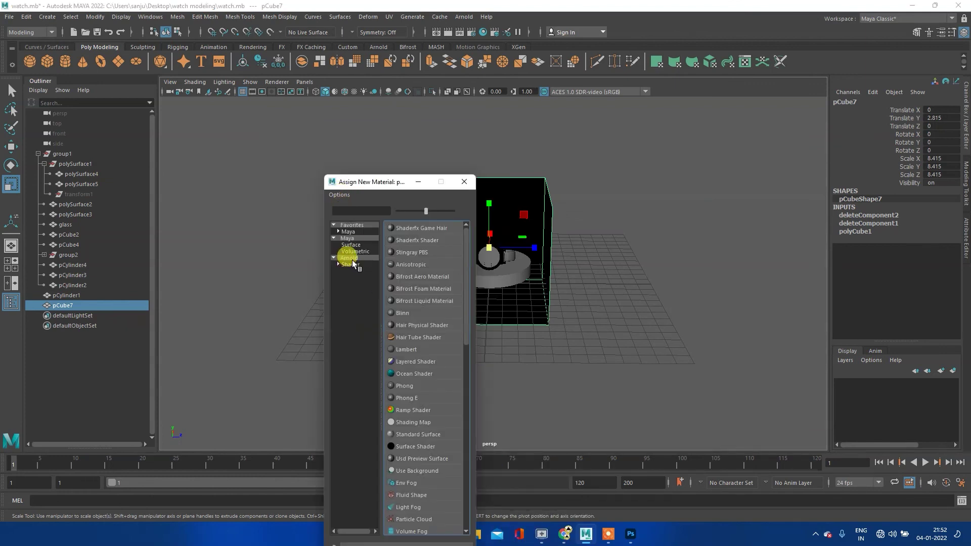
{"action": "left_click", "coordinate": [352, 260]}
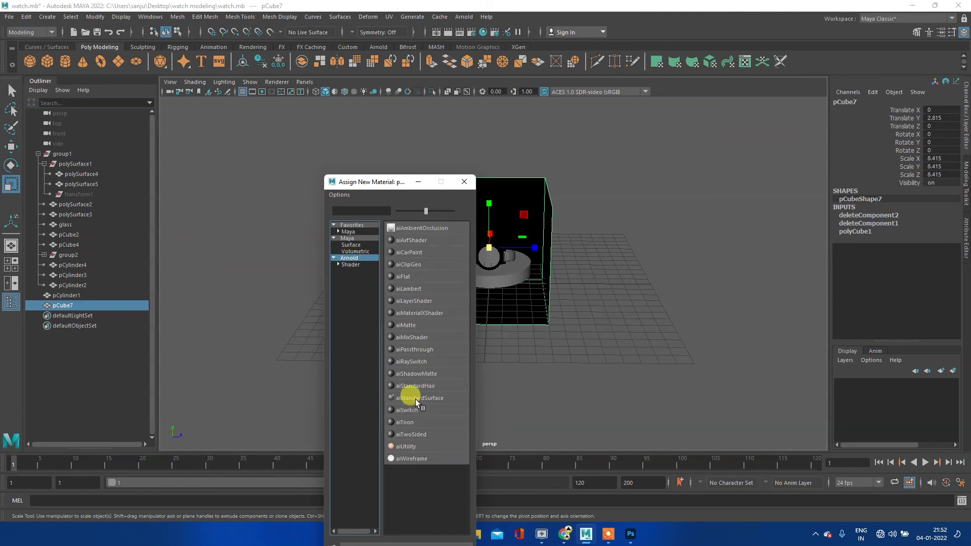
{"action": "left_click_drag", "start_coordinate": [415, 397], "coordinate": [422, 319]}
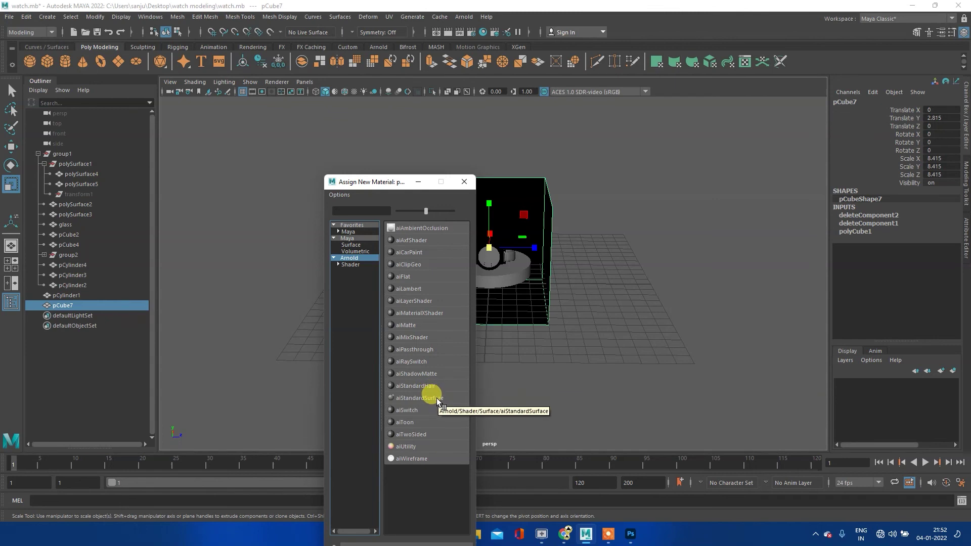
{"action": "left_click", "coordinate": [435, 398]}
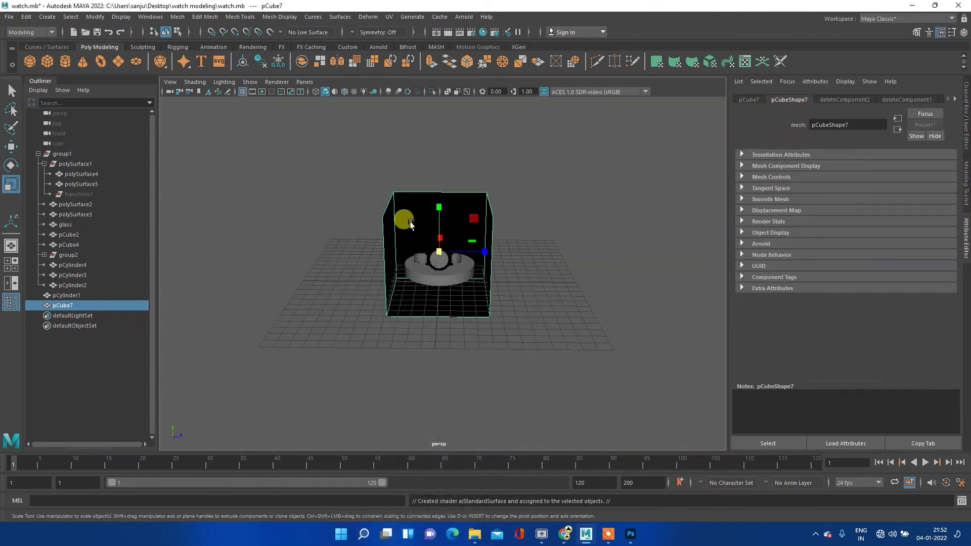
- Set the box material's Emission Weight to 1.0
{"action": "right_click", "coordinate": [411, 219]}
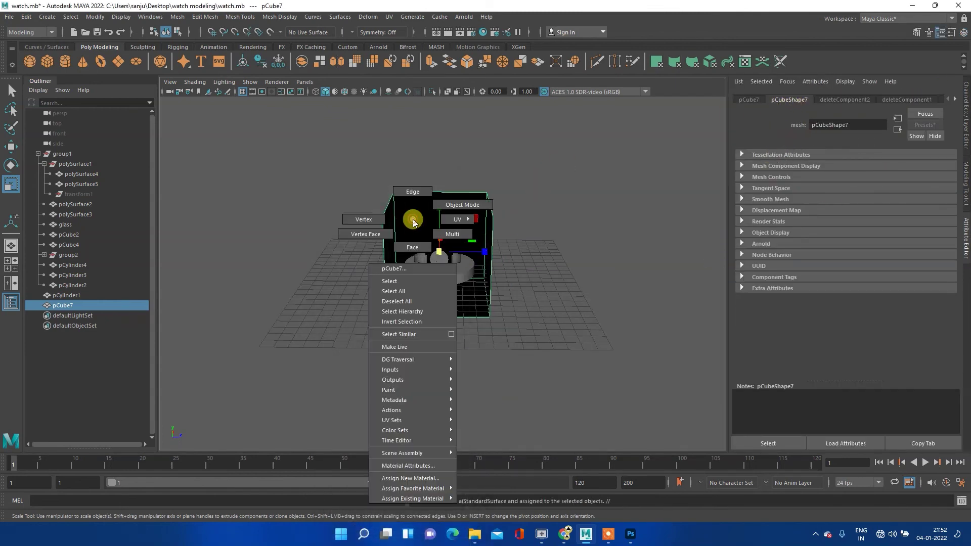
{"action": "left_click", "coordinate": [397, 466]}
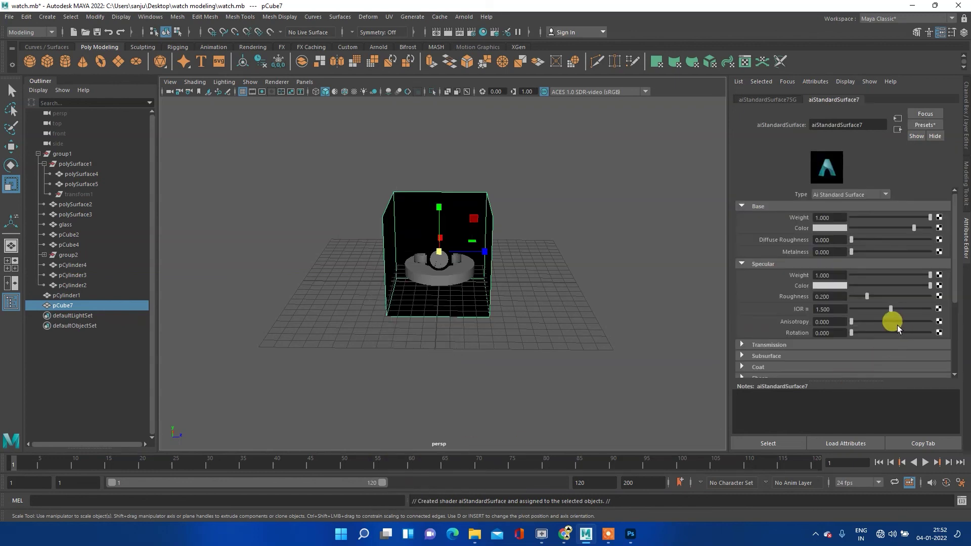
{"action": "scroll", "coordinate": [776, 303], "scroll_direction": "down", "scroll_amount": 2}
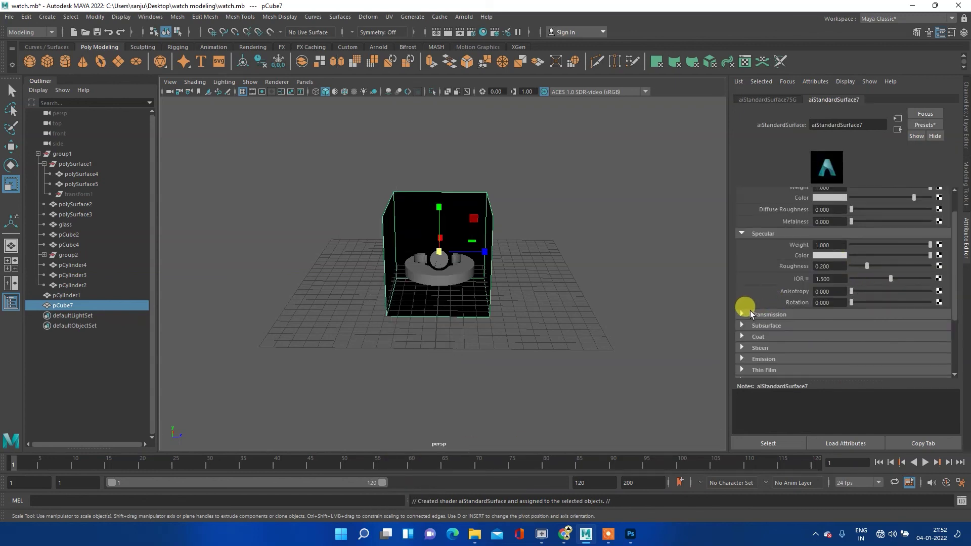
{"action": "scroll", "coordinate": [746, 321], "scroll_direction": "down", "scroll_amount": 2}
{"action": "left_click", "coordinate": [742, 329]}
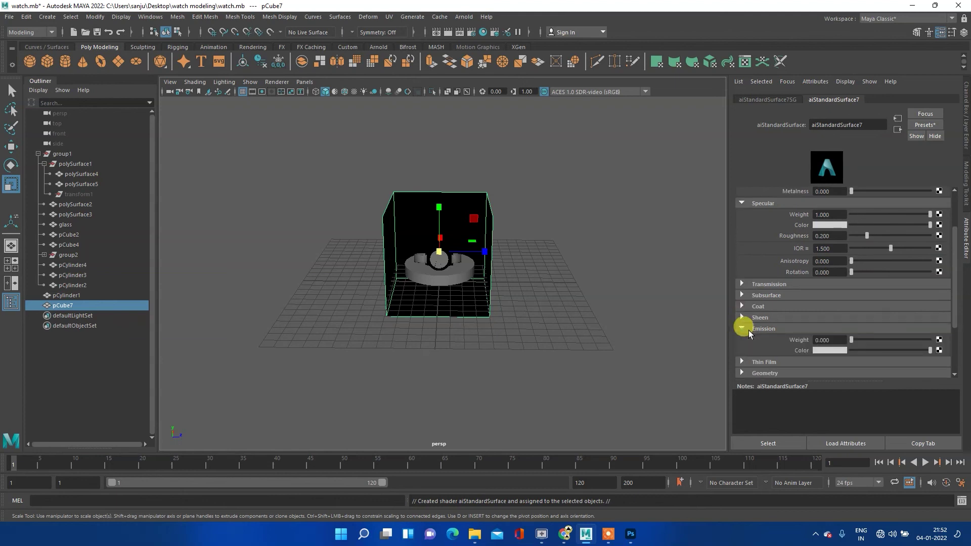
{"action": "left_click_drag", "start_coordinate": [854, 339], "coordinate": [959, 326]}
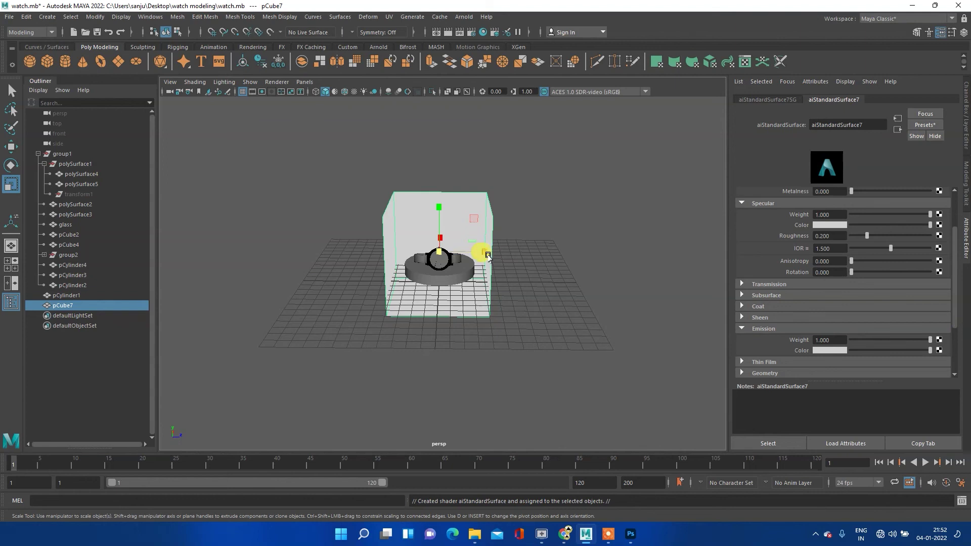
- Raise the box higher along Y and render a test frame in Arnold
{"action": "key", "text": "w"}
{"action": "left_click_drag", "start_coordinate": [438, 203], "coordinate": [445, 207]}
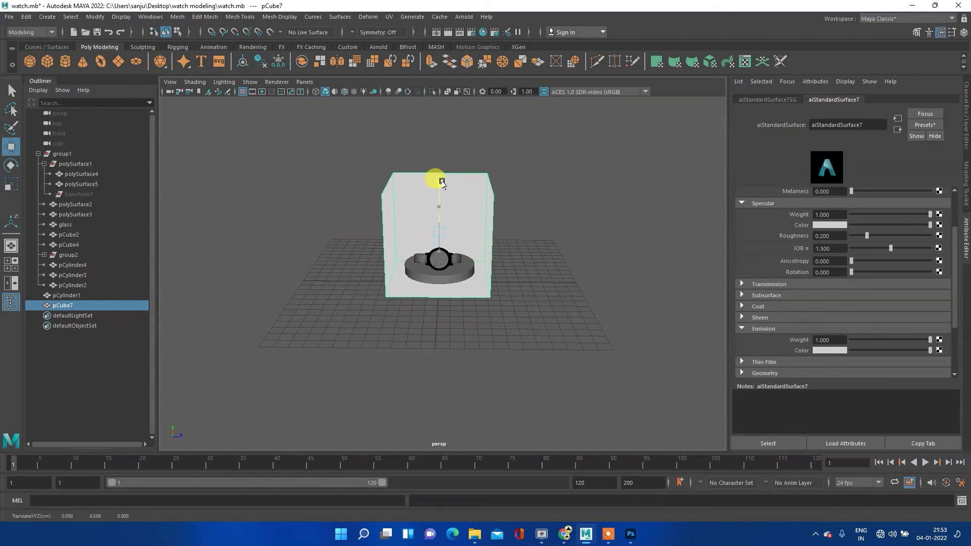
{"action": "scroll", "coordinate": [447, 248], "scroll_direction": "up", "scroll_amount": 3}
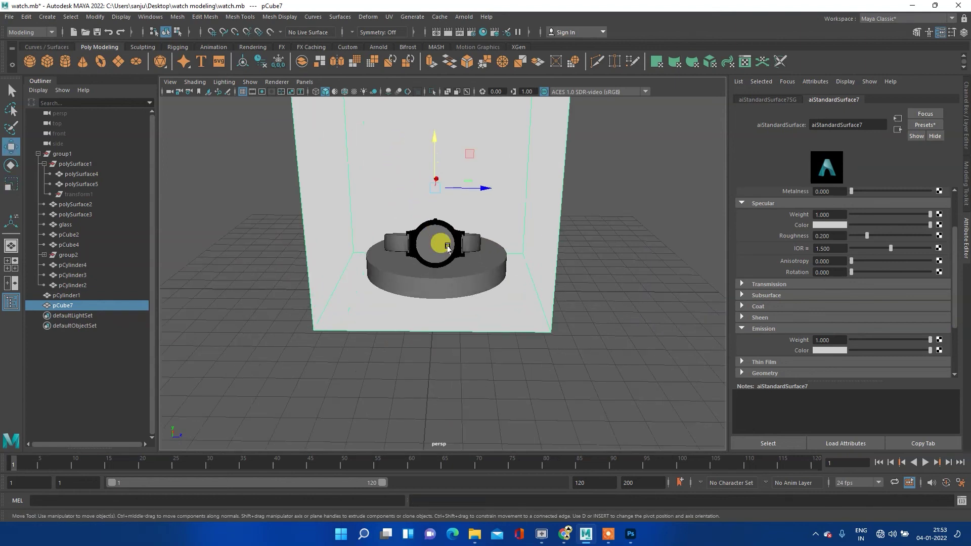
{"action": "scroll", "coordinate": [448, 247], "scroll_direction": "up", "scroll_amount": 2}
{"action": "scroll", "coordinate": [435, 238], "scroll_direction": "up", "scroll_amount": 2}
{"action": "scroll", "coordinate": [441, 255], "scroll_direction": "up", "scroll_amount": 3}
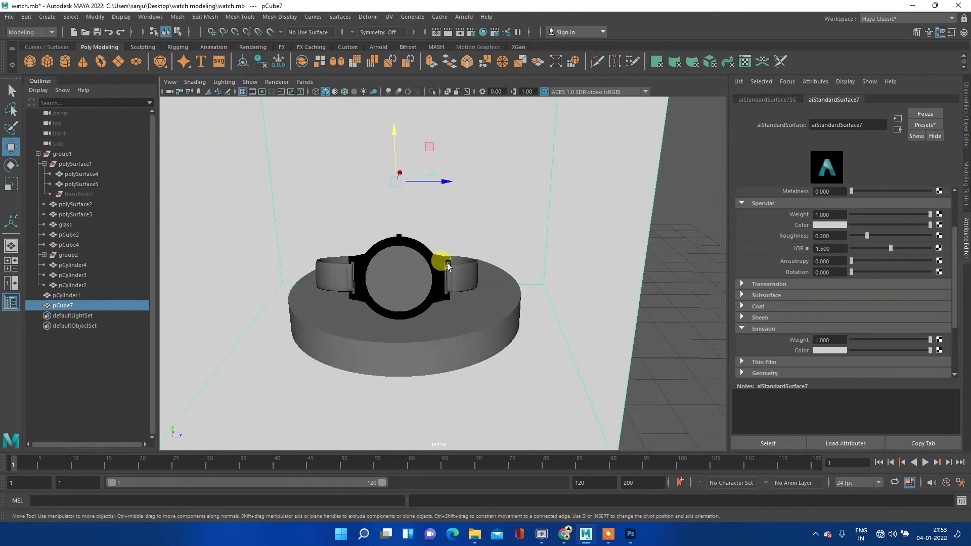
{"action": "left_click", "coordinate": [448, 32]}
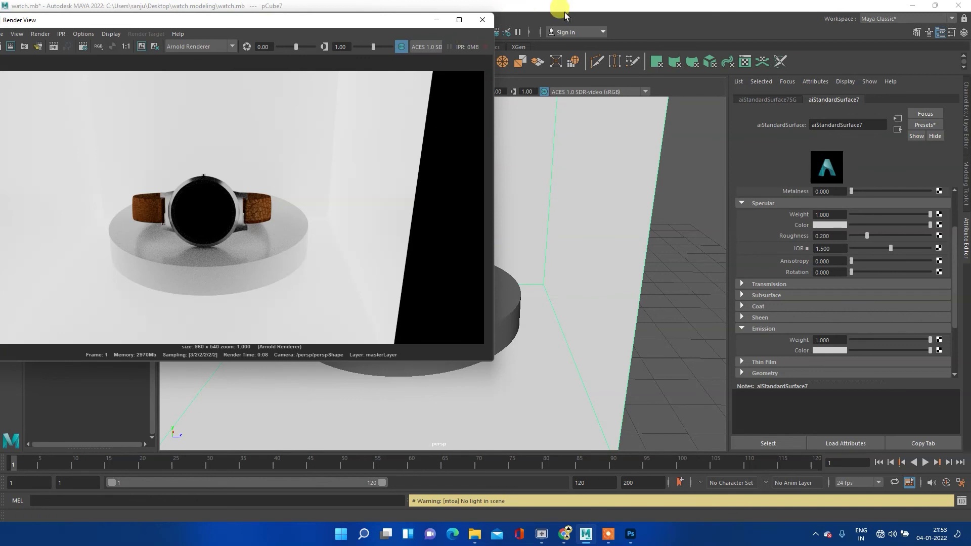
- Lower the box material's Emission Weight to 0.253 and render a test frame
{"action": "left_click", "coordinate": [483, 21]}
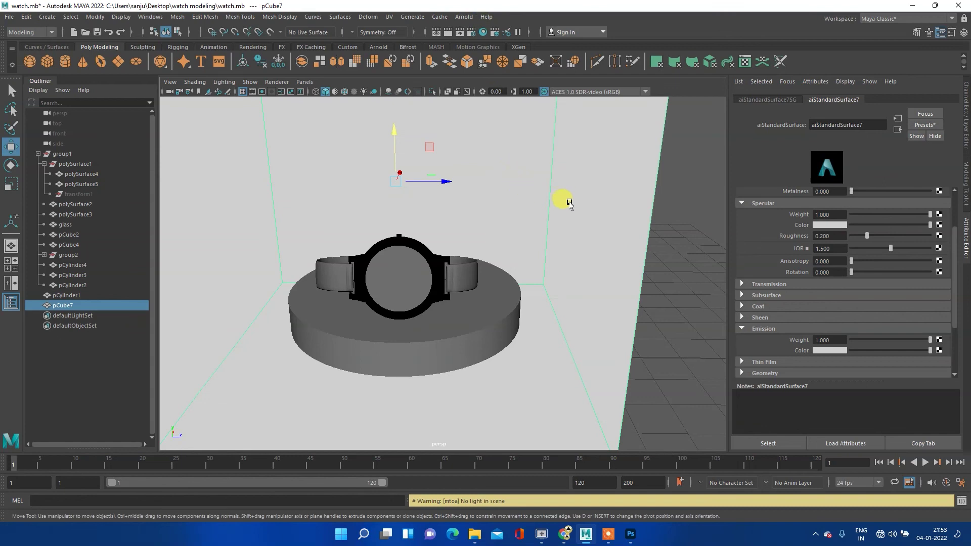
{"action": "left_click", "coordinate": [586, 199]}
{"action": "right_click", "coordinate": [571, 183]}
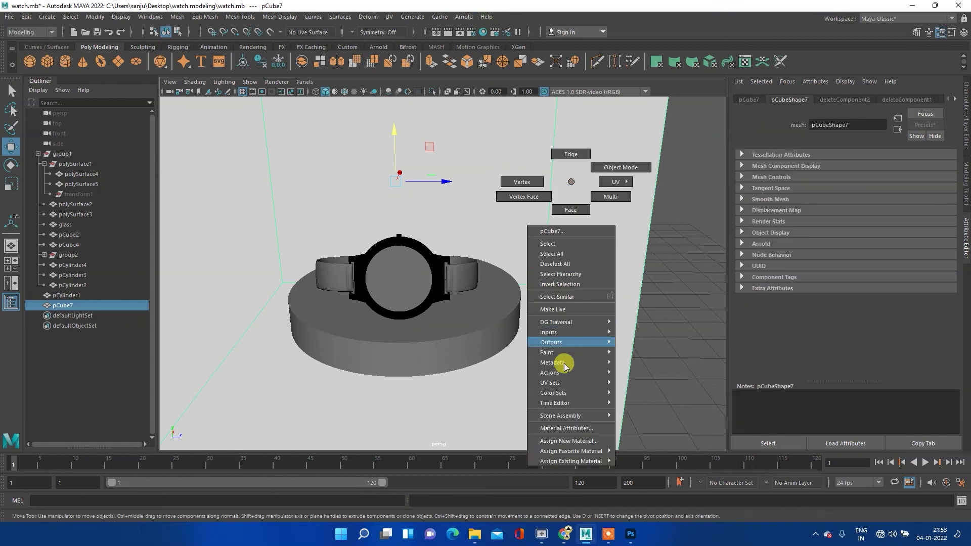
{"action": "left_click", "coordinate": [558, 431]}
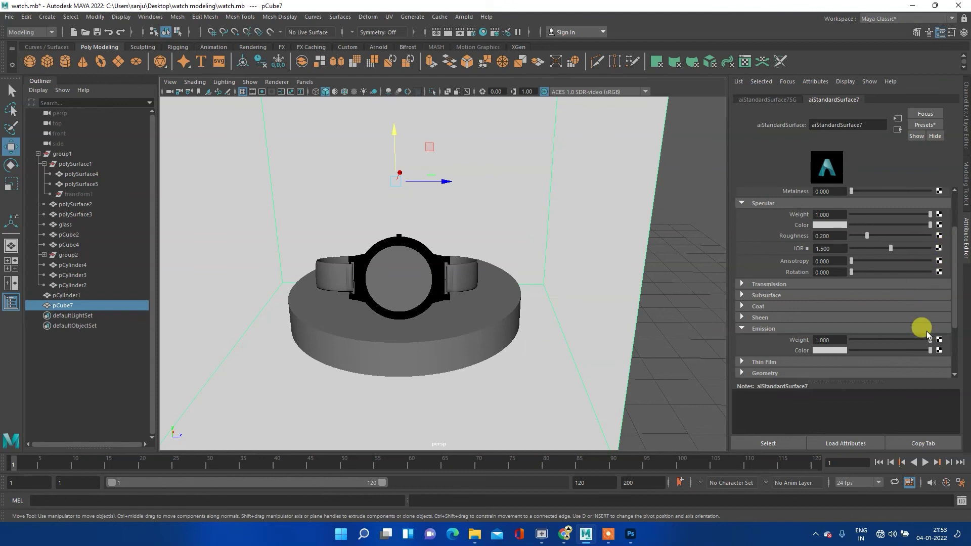
{"action": "left_click_drag", "start_coordinate": [929, 340], "coordinate": [871, 339]}
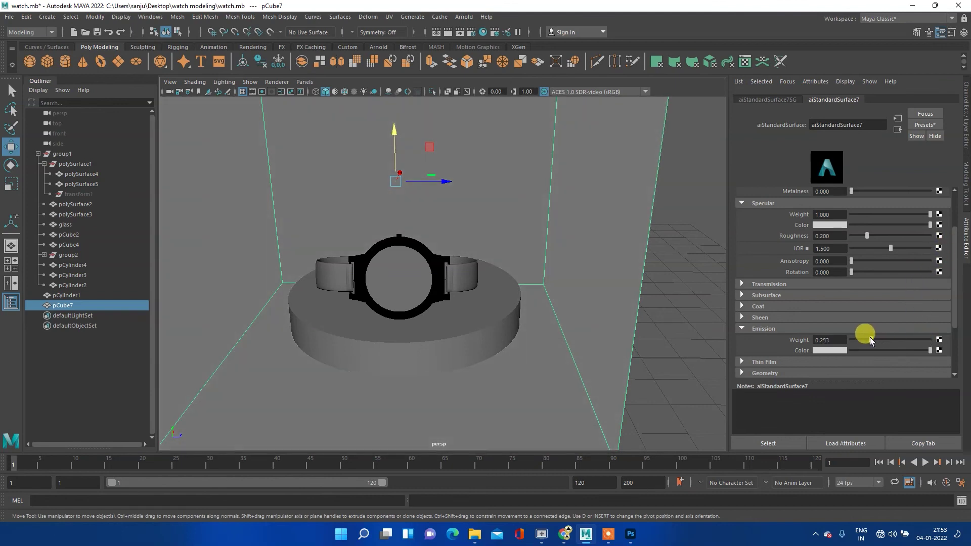
{"action": "left_click", "coordinate": [448, 32]}
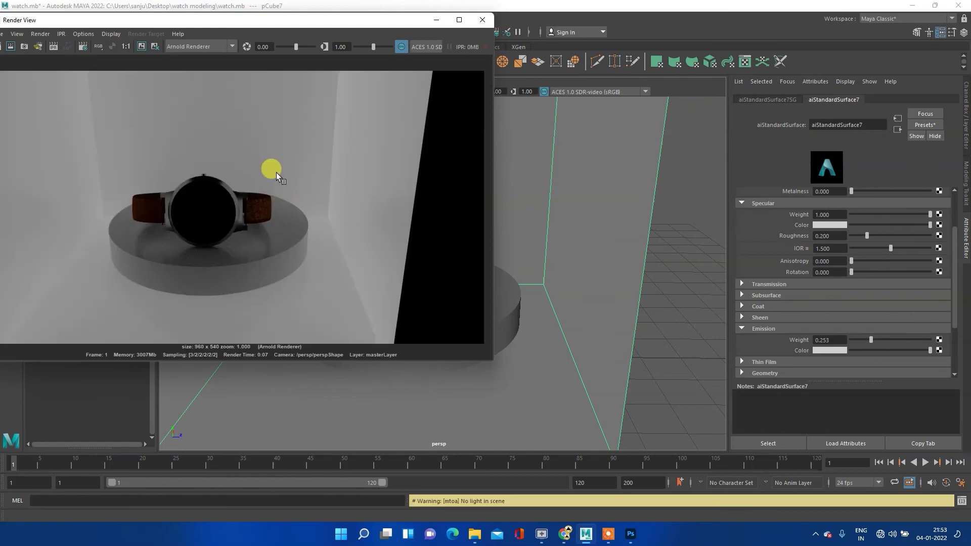
- Close the test render and set the box's Emission Weight to 0
{"action": "left_click", "coordinate": [484, 20]}
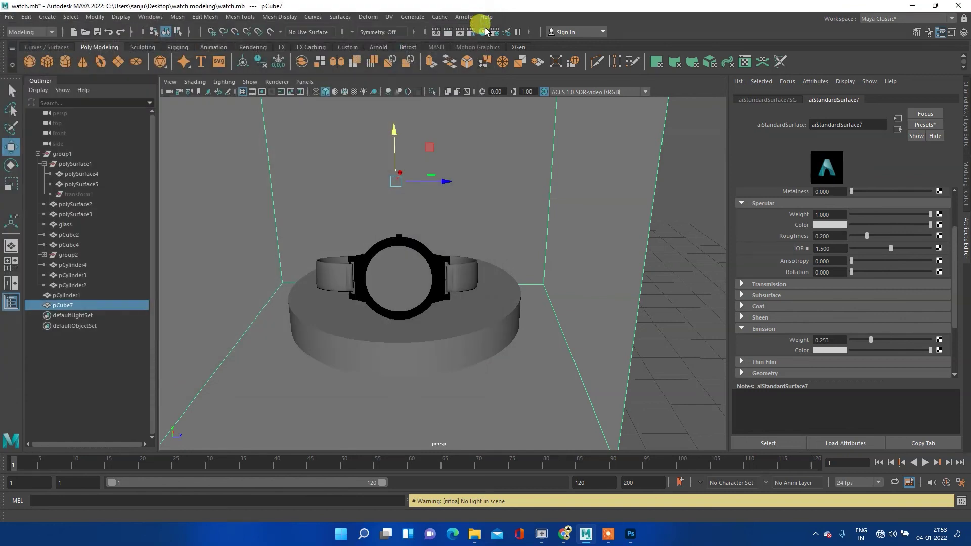
{"action": "left_click_drag", "start_coordinate": [869, 342], "coordinate": [743, 322]}
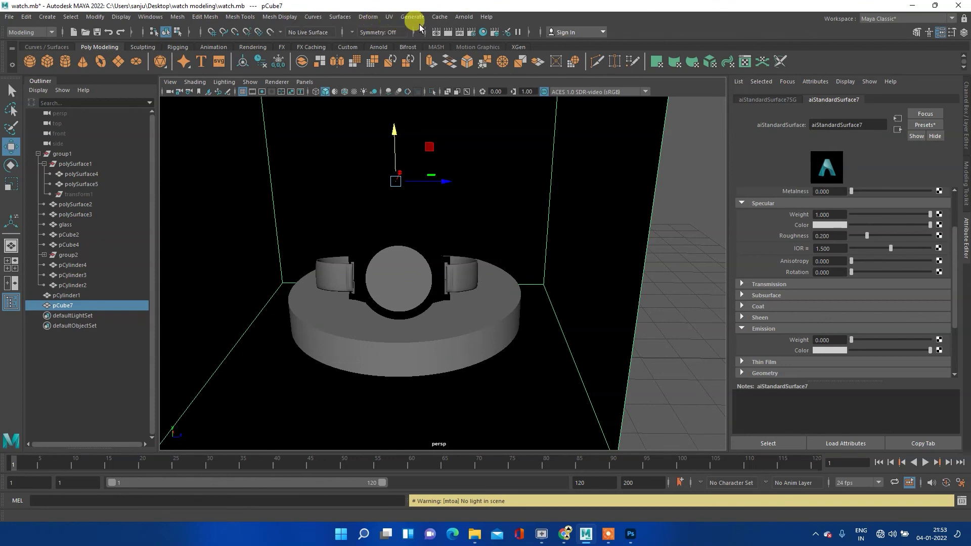
{"action": "left_click", "coordinate": [463, 17]}
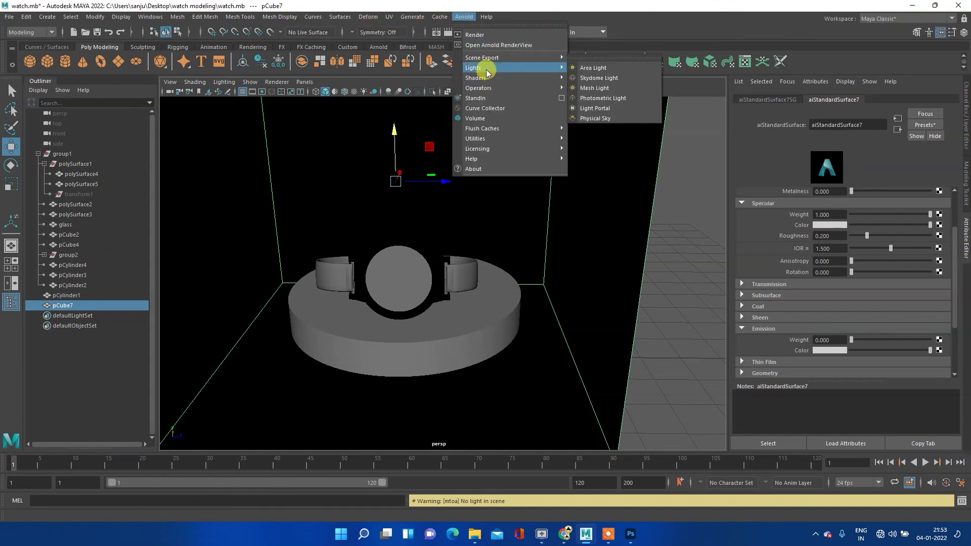
{"action": "mouse_move", "coordinate": [473, 68]}
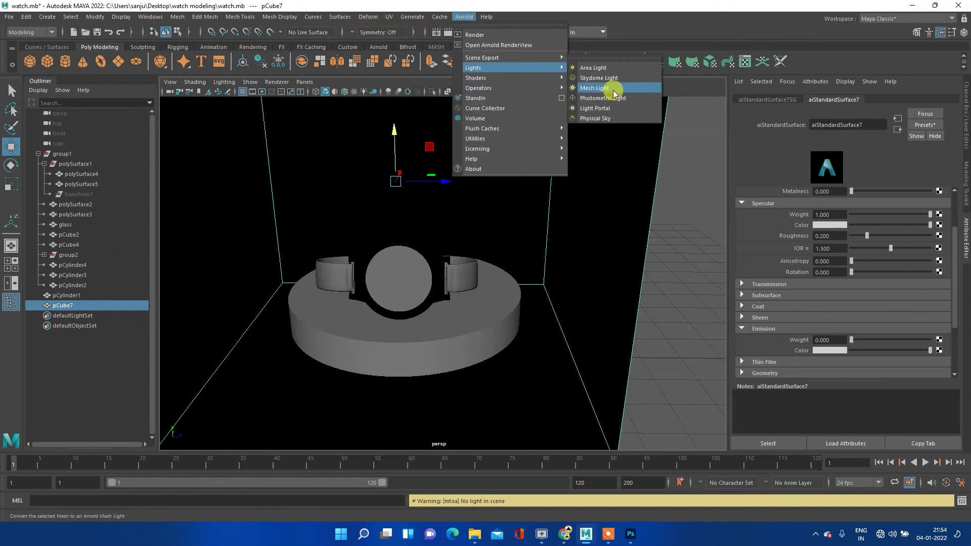
- Create an Arnold area light above the watch, rotated about -90° to face down
{"action": "left_click", "coordinate": [617, 67]}
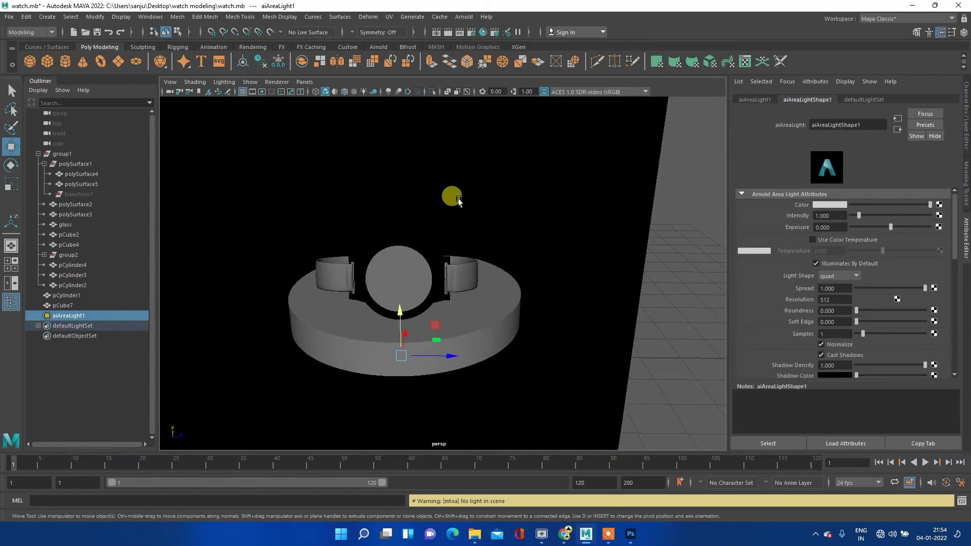
{"action": "mouse_move", "coordinate": [397, 303]}
{"action": "left_mouse_down"}
{"action": "mouse_move", "coordinate": [405, 152]}
{"action": "mouse_move", "coordinate": [312, 169]}
{"action": "left_mouse_up"}
{"action": "key", "text": "e"}
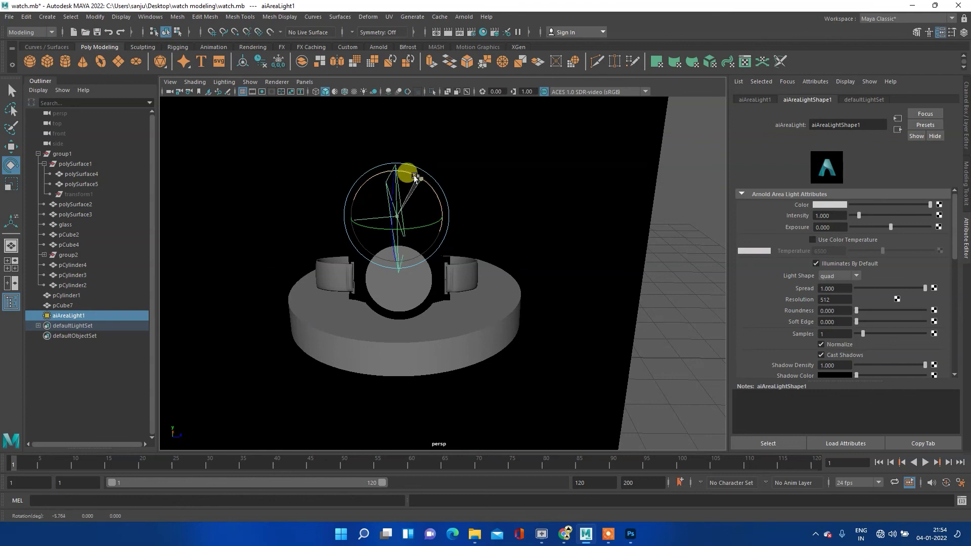
{"action": "left_click_drag", "start_coordinate": [312, 169], "coordinate": [314, 169]}
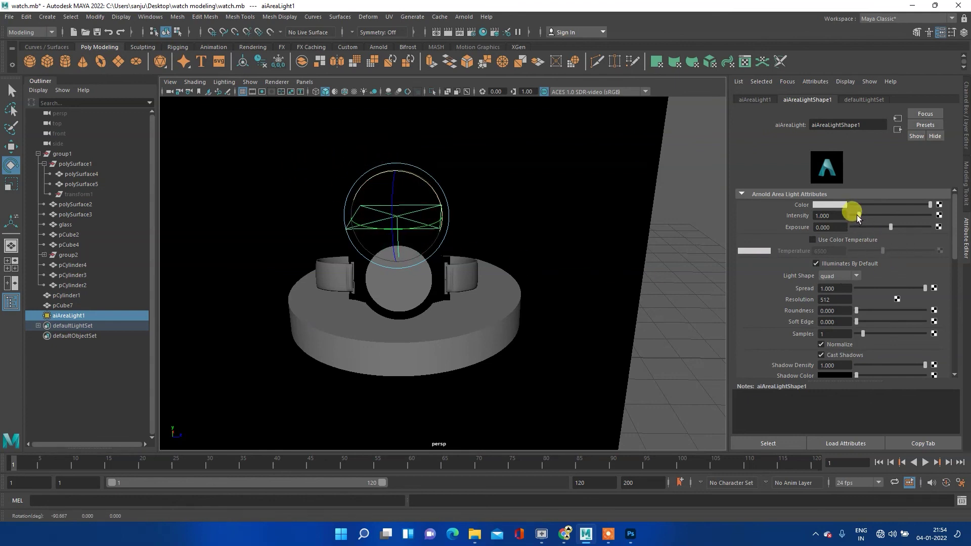
- Give the area light Intensity 5, Exposure 10 and Resolution 1080, then render
{"action": "left_click_drag", "start_coordinate": [834, 213], "coordinate": [785, 209]}
{"action": "type", "text": "5"}
{"action": "left_click_drag", "start_coordinate": [835, 226], "coordinate": [742, 222]}
{"action": "type", "text": "10"}
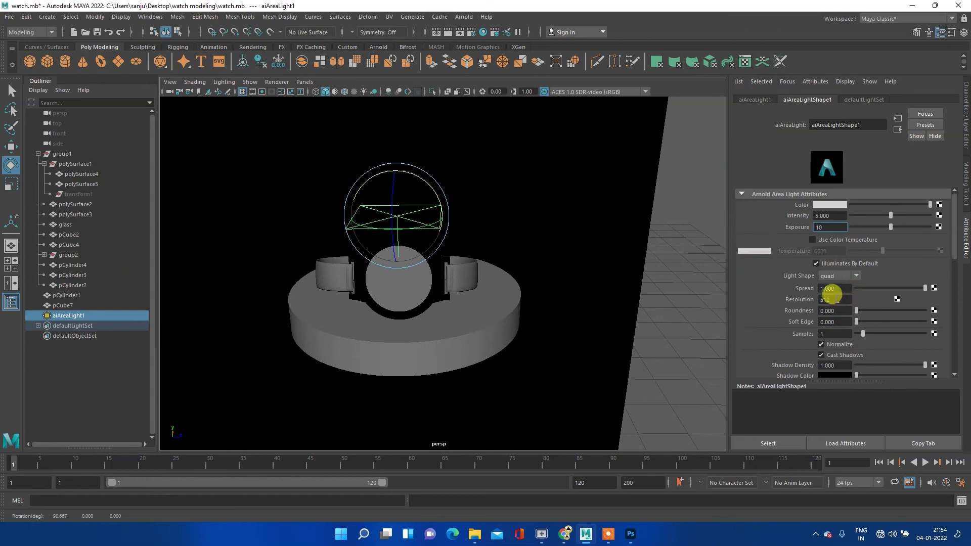
{"action": "left_click_drag", "start_coordinate": [832, 299], "coordinate": [765, 296]}
{"action": "type", "text": "1080"}
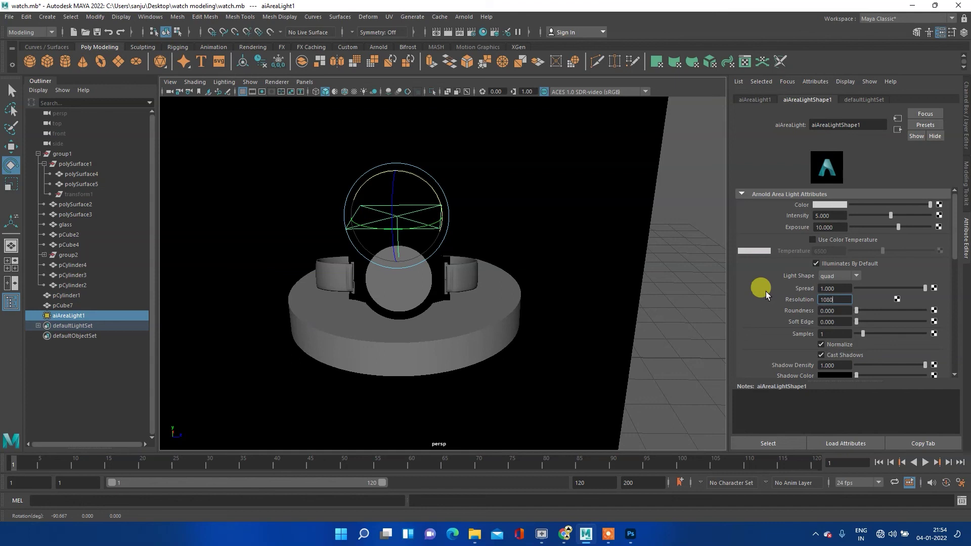
{"action": "key", "text": "Return"}
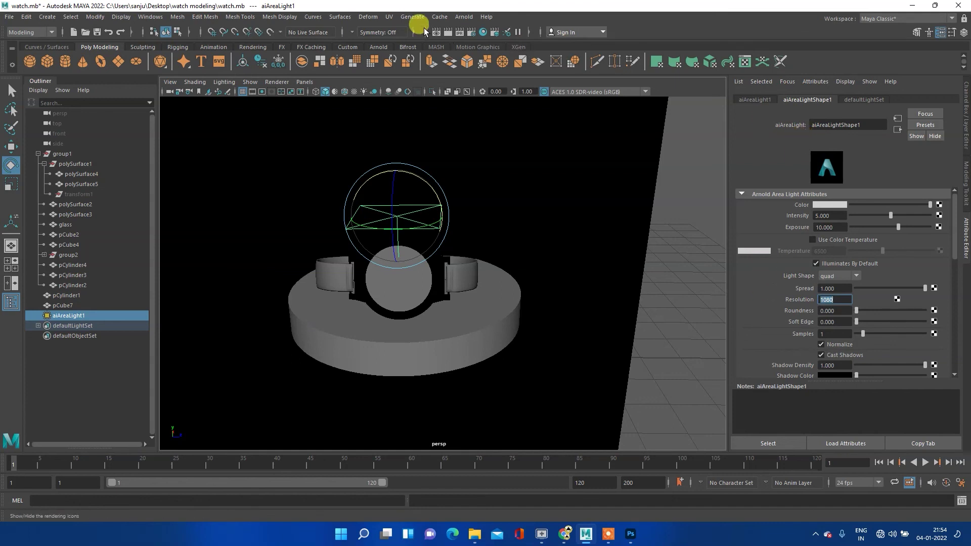
{"action": "left_click", "coordinate": [436, 32]}
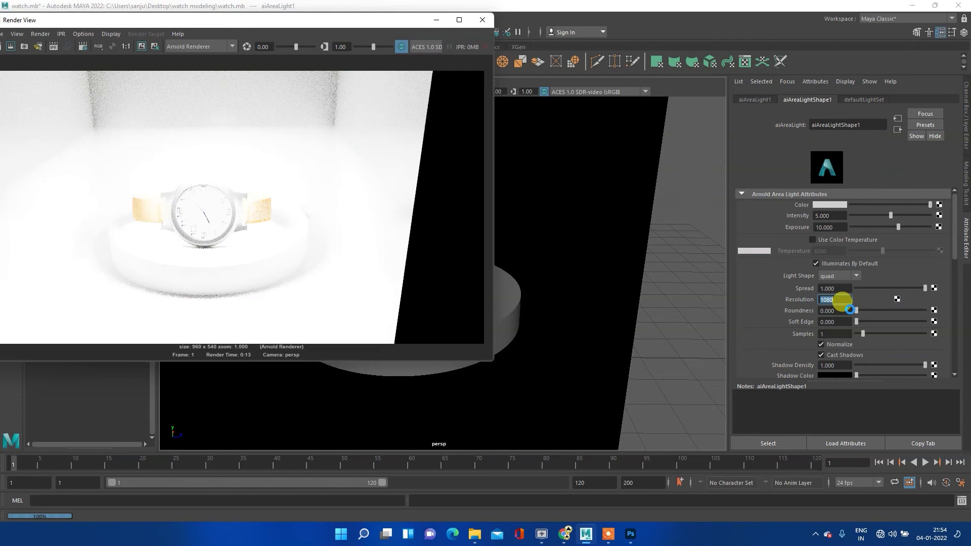
- Lower the area light's Intensity to 2 and re-render the frame
{"action": "left_click", "coordinate": [830, 213]}
{"action": "left_click_drag", "start_coordinate": [837, 215], "coordinate": [758, 216]}
{"action": "type", "text": "2.000"}
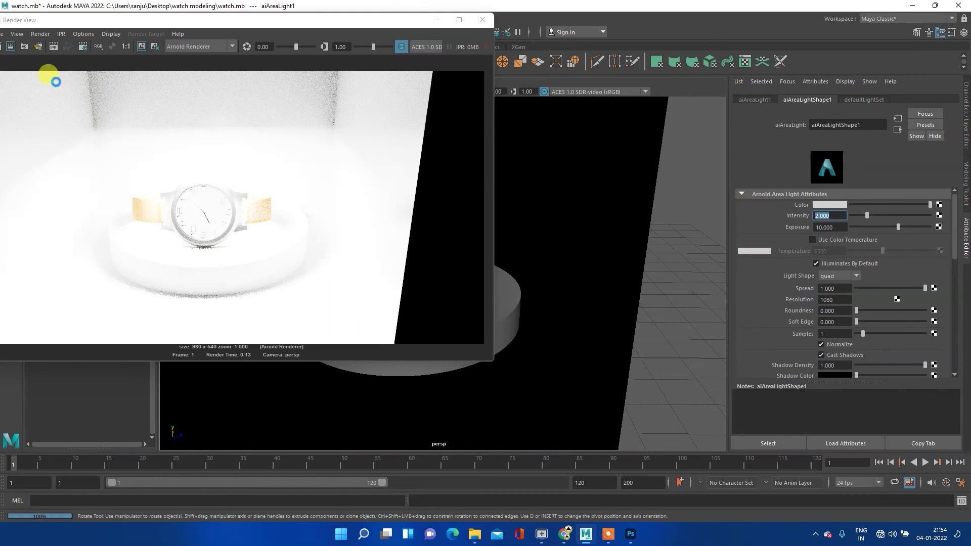
{"action": "mouse_move", "coordinate": [46, 20]}
{"action": "left_mouse_down"}
{"action": "mouse_move", "coordinate": [108, 28]}
{"action": "mouse_move", "coordinate": [99, 45]}
{"action": "left_mouse_up"}
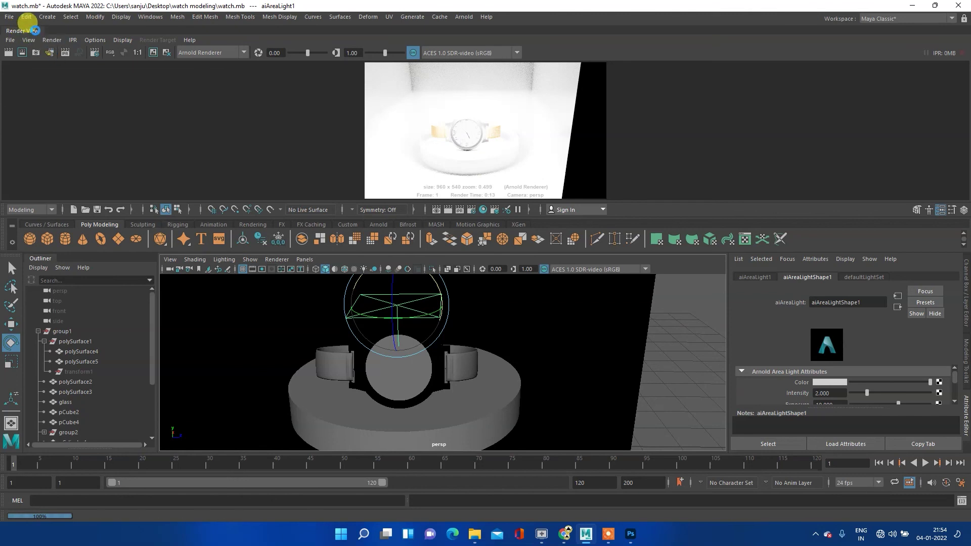
{"action": "left_click_drag", "start_coordinate": [31, 30], "coordinate": [50, 56]}
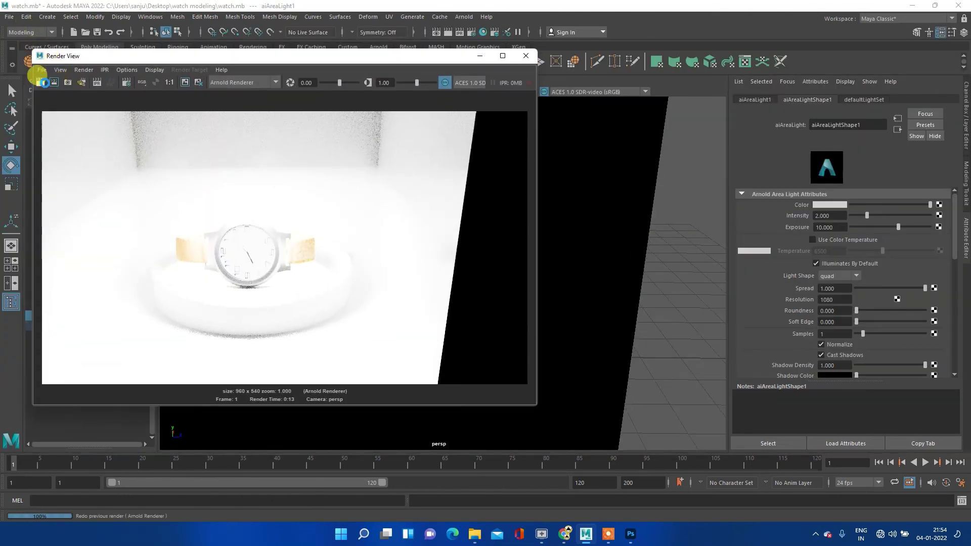
{"action": "left_click", "coordinate": [41, 82]}
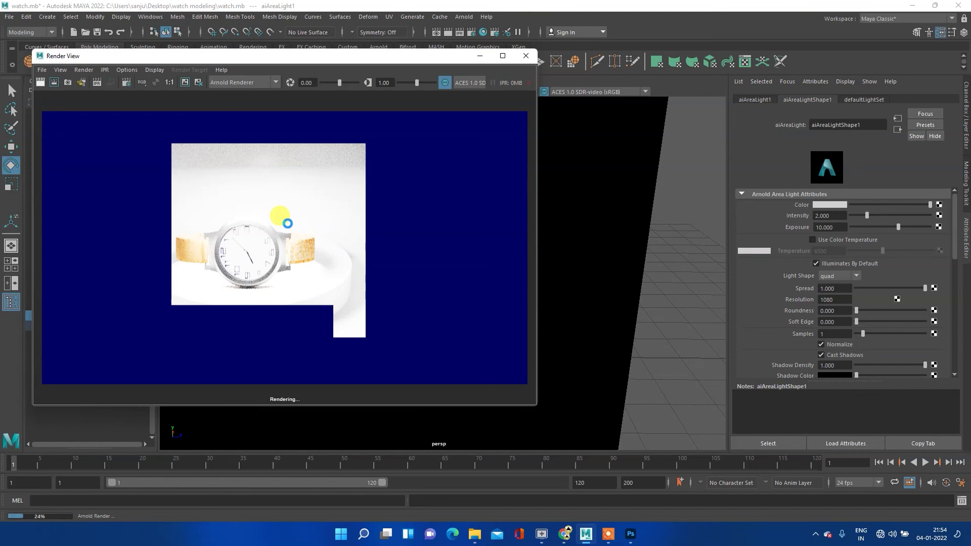
- Set the light's Exposure to 5, re-render, and close the Render View
{"action": "left_click", "coordinate": [832, 227]}
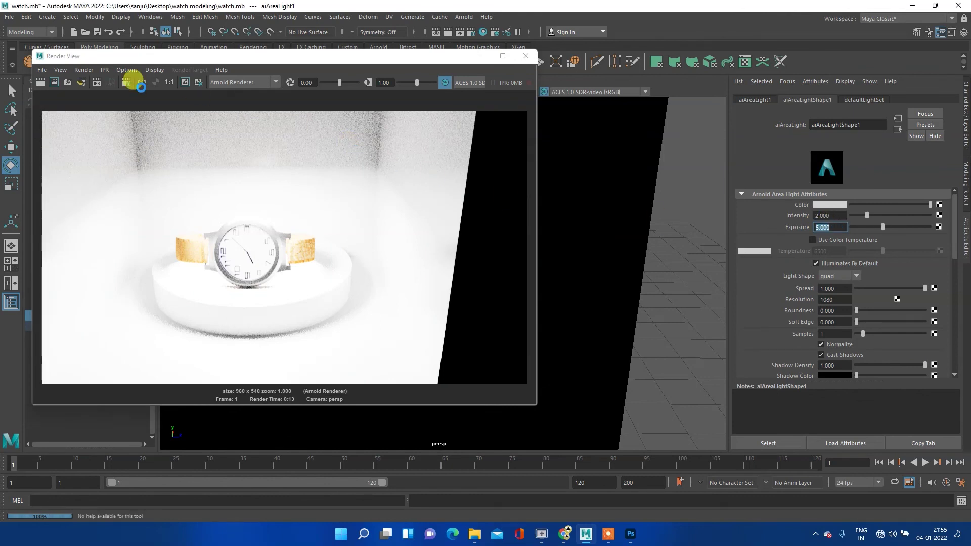
{"action": "type", "text": "5.000"}
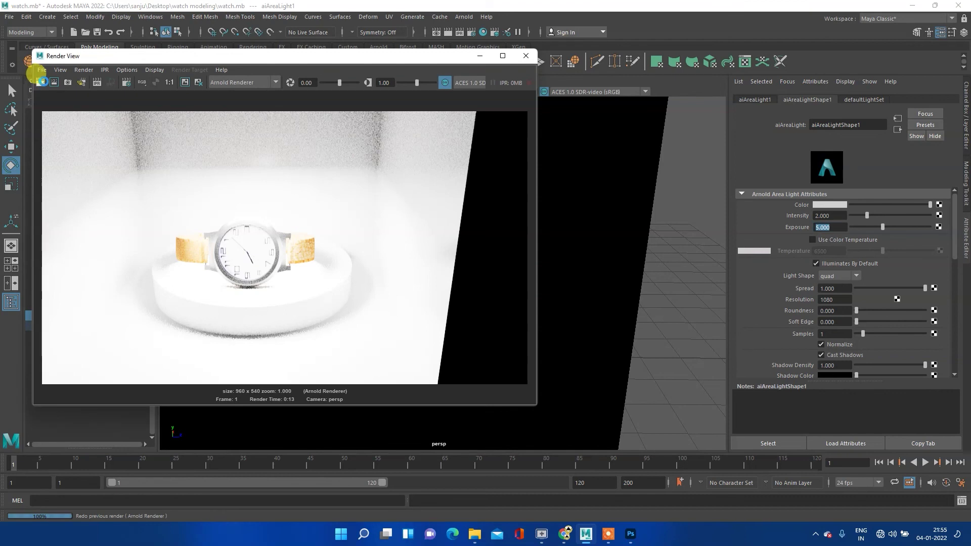
{"action": "left_click", "coordinate": [40, 81]}
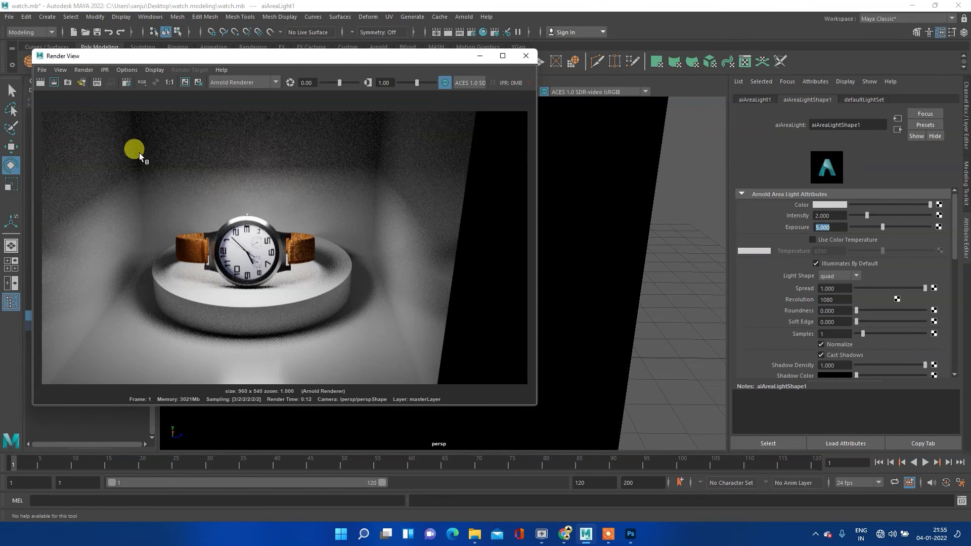
{"action": "left_click", "coordinate": [533, 56]}
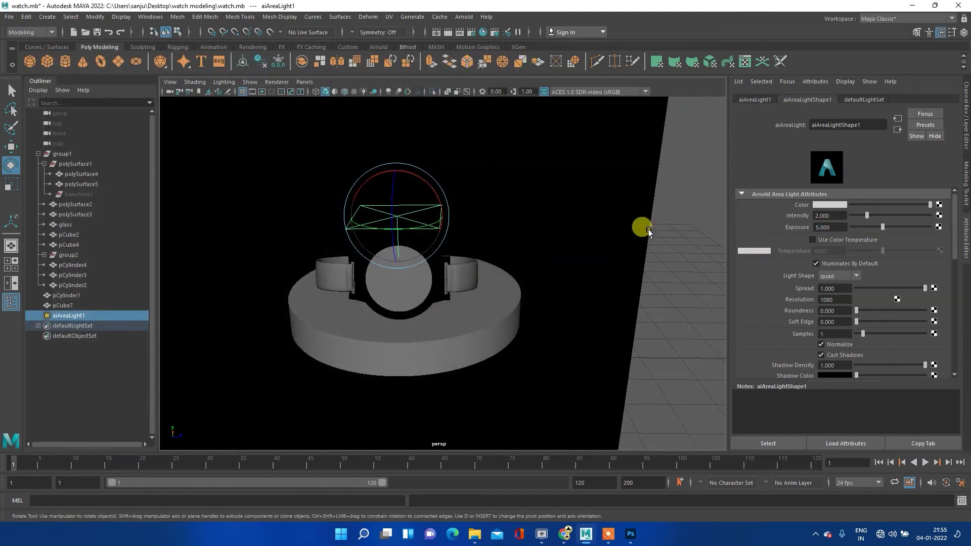
- Push the pCube7 material's Base Color slider to full white, then deselect the box
{"action": "left_click", "coordinate": [632, 212]}
{"action": "right_click", "coordinate": [622, 137]}
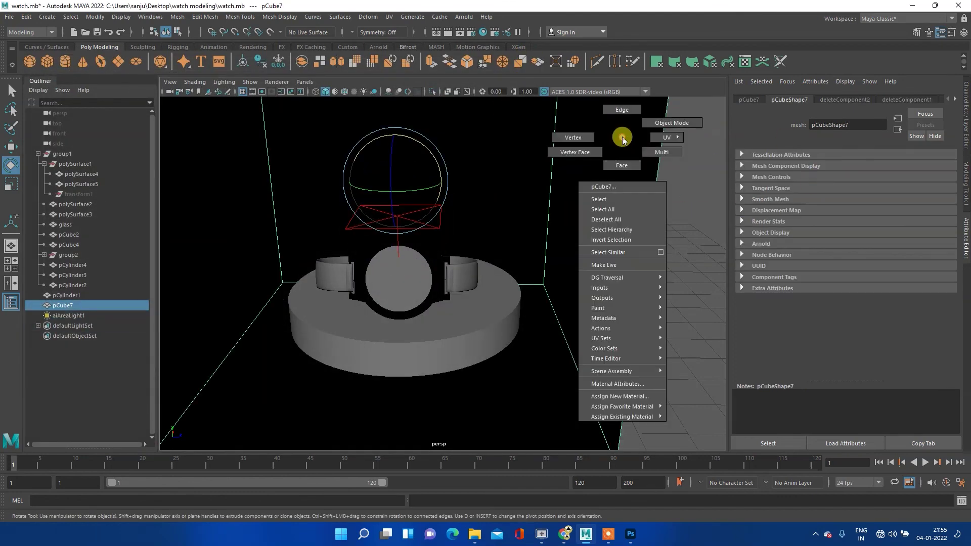
{"action": "left_click", "coordinate": [604, 384]}
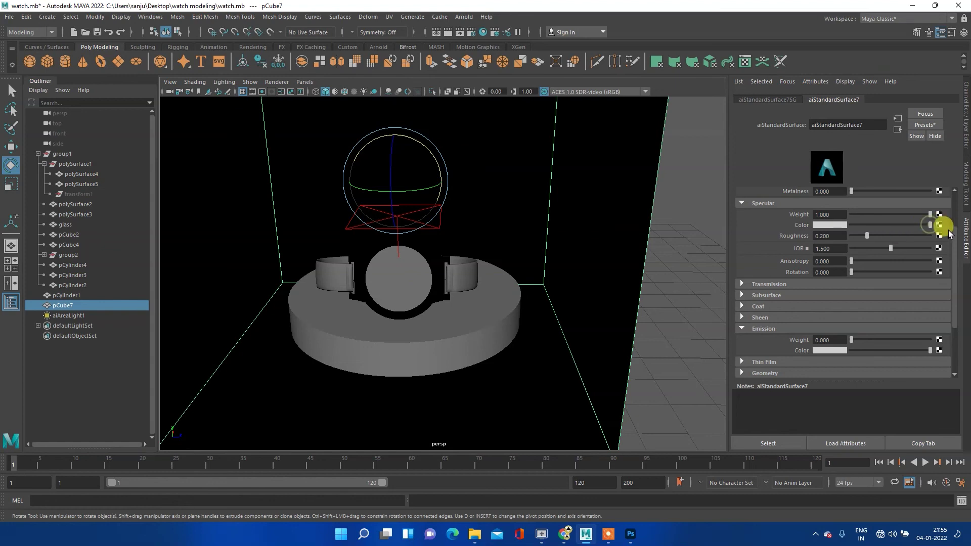
{"action": "scroll", "coordinate": [848, 233], "scroll_direction": "up", "scroll_amount": 3}
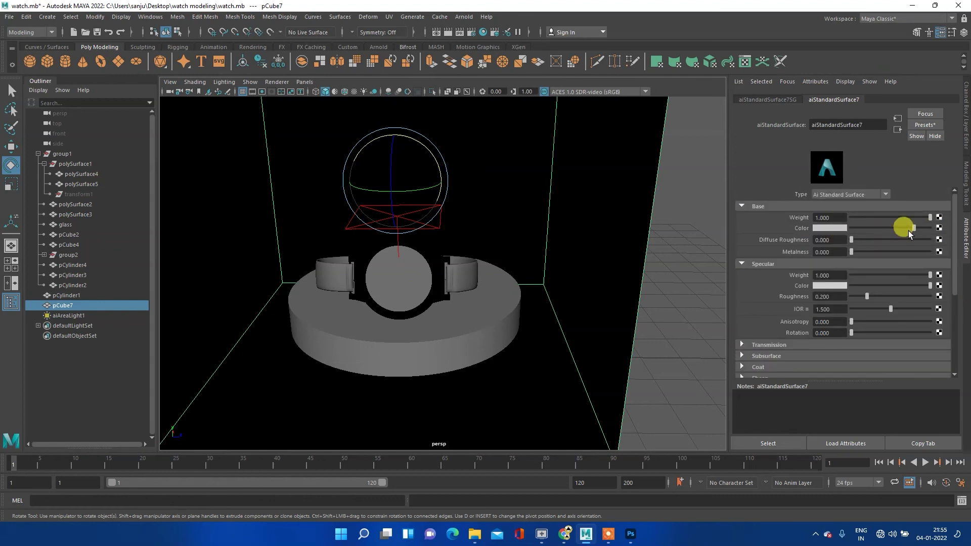
{"action": "left_click_drag", "start_coordinate": [913, 230], "coordinate": [960, 218]}
{"action": "left_click", "coordinate": [694, 246]}
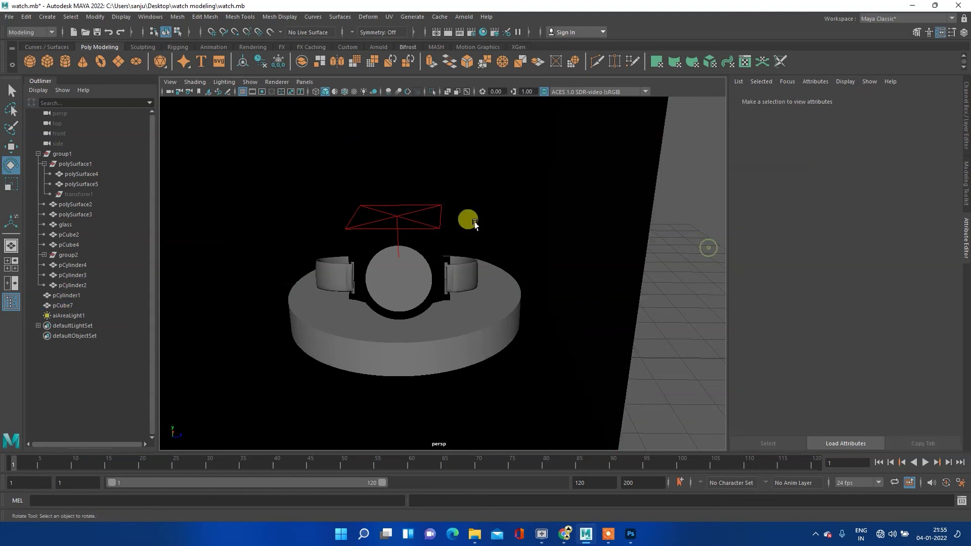
- Raise the area light to the top of the box and scale it up about 4.6 times
{"action": "left_click", "coordinate": [402, 215]}
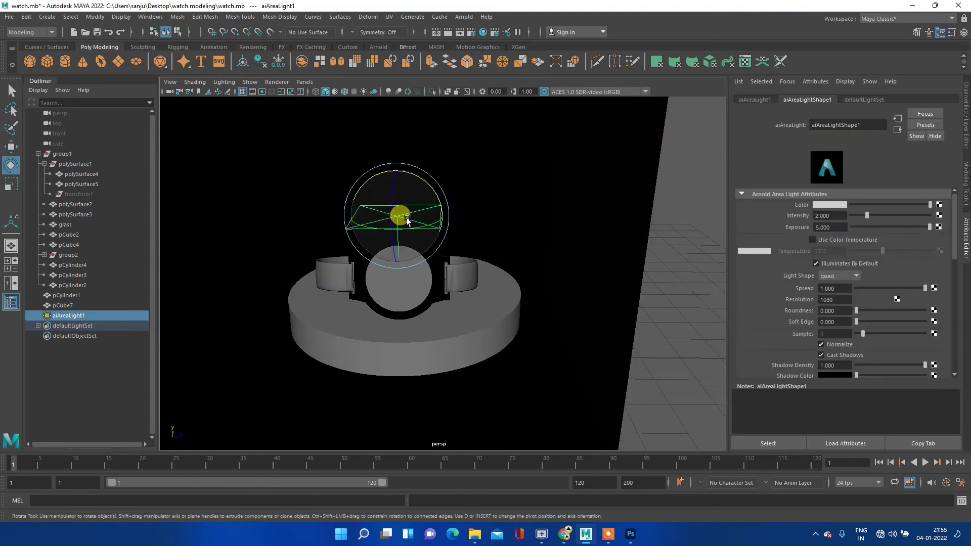
{"action": "key", "text": "w"}
{"action": "scroll", "coordinate": [408, 218], "scroll_direction": "down", "scroll_amount": 5}
{"action": "left_click_drag", "start_coordinate": [430, 215], "coordinate": [430, 136]}
{"action": "key", "text": "e"}
{"action": "key", "text": "r"}
{"action": "mouse_move", "coordinate": [430, 188]}
{"action": "left_mouse_down"}
{"action": "mouse_move", "coordinate": [508, 212]}
{"action": "mouse_move", "coordinate": [499, 210]}
{"action": "left_mouse_up"}
{"action": "scroll", "coordinate": [460, 277], "scroll_direction": "up", "scroll_amount": 5}
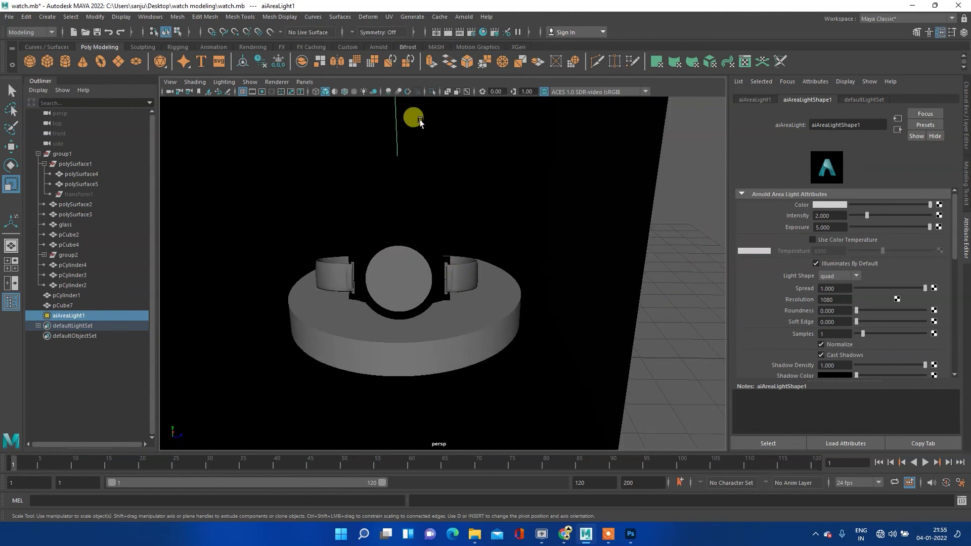
- Test-render the lighting, close the render, and bring up the area light's colour picker
{"action": "left_click", "coordinate": [447, 32]}
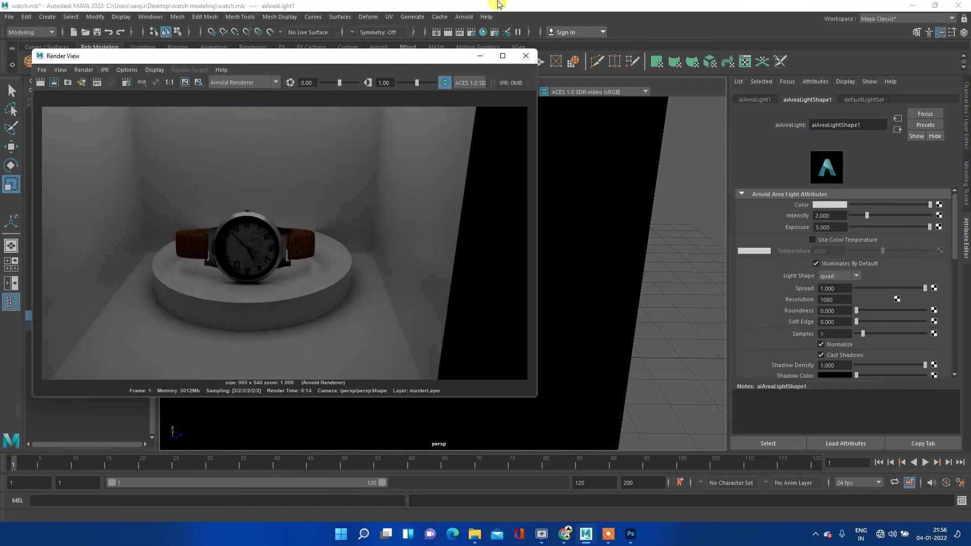
{"action": "left_click", "coordinate": [526, 57]}
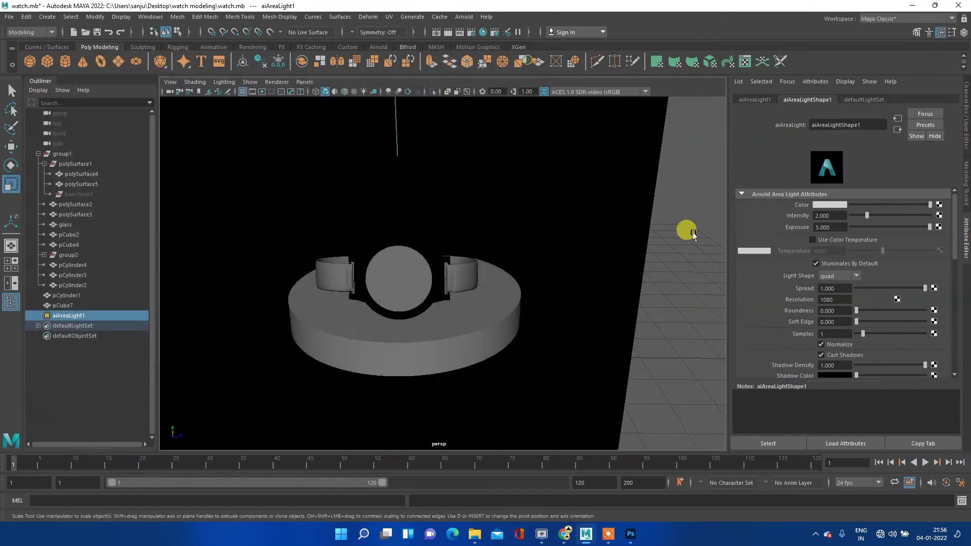
{"action": "left_click", "coordinate": [835, 205]}
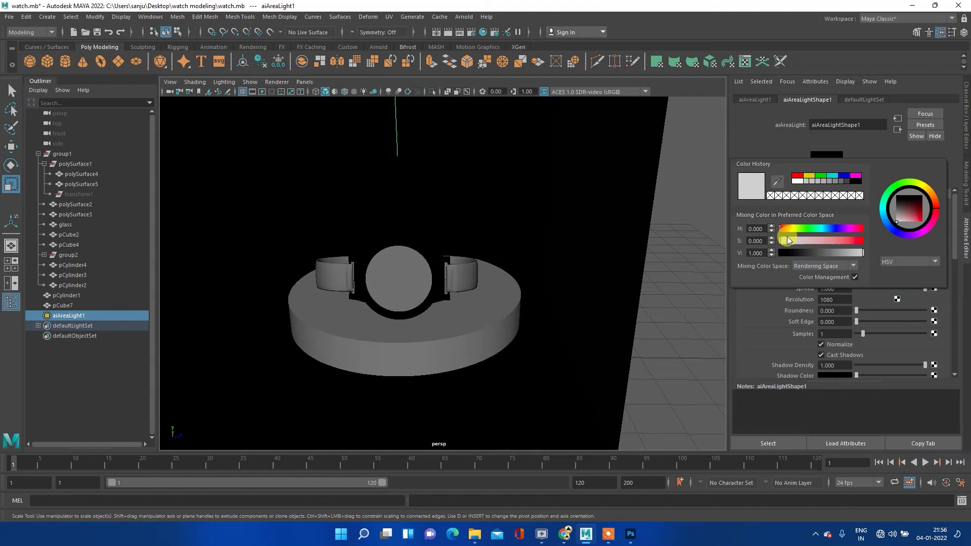
- Try red for the area light colour, then set it back to white
{"action": "left_click_drag", "start_coordinate": [852, 253], "coordinate": [878, 252]}
{"action": "left_click", "coordinate": [798, 176]}
{"action": "left_click", "coordinate": [798, 182]}
{"action": "left_click", "coordinate": [811, 205]}
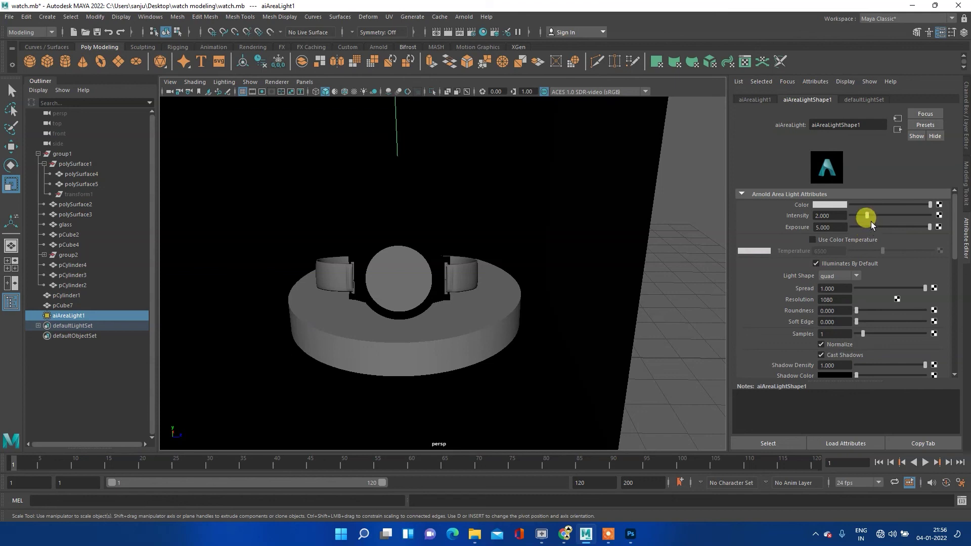
- Raise the light intensity from 2 to 10 and render the brighter watch scene
{"action": "left_click_drag", "start_coordinate": [866, 214], "coordinate": [959, 226]}
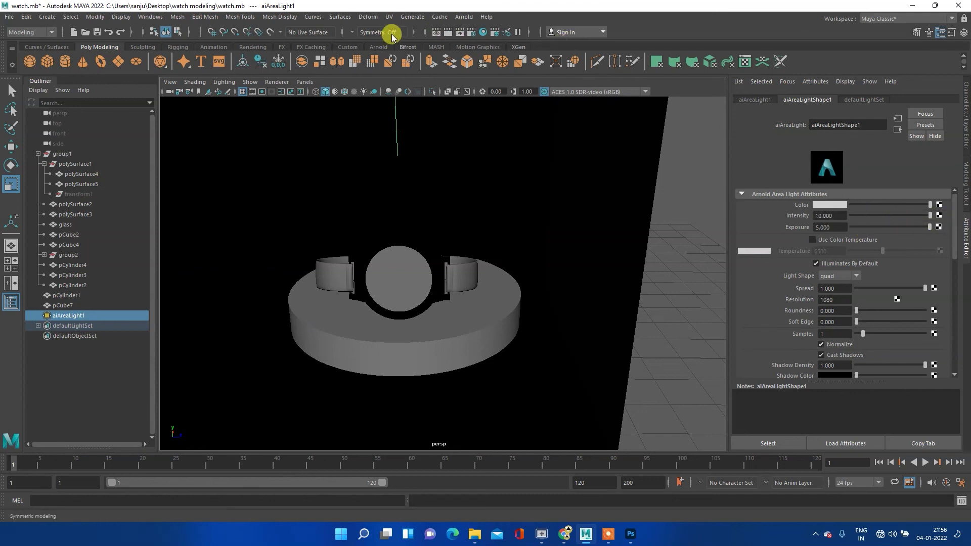
{"action": "left_click", "coordinate": [438, 32]}
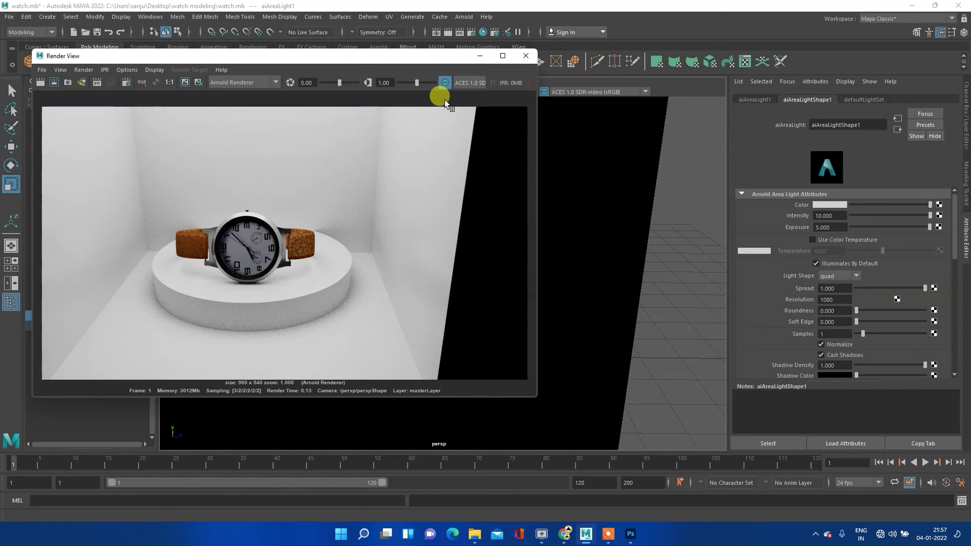
{"action": "left_click", "coordinate": [525, 57]}
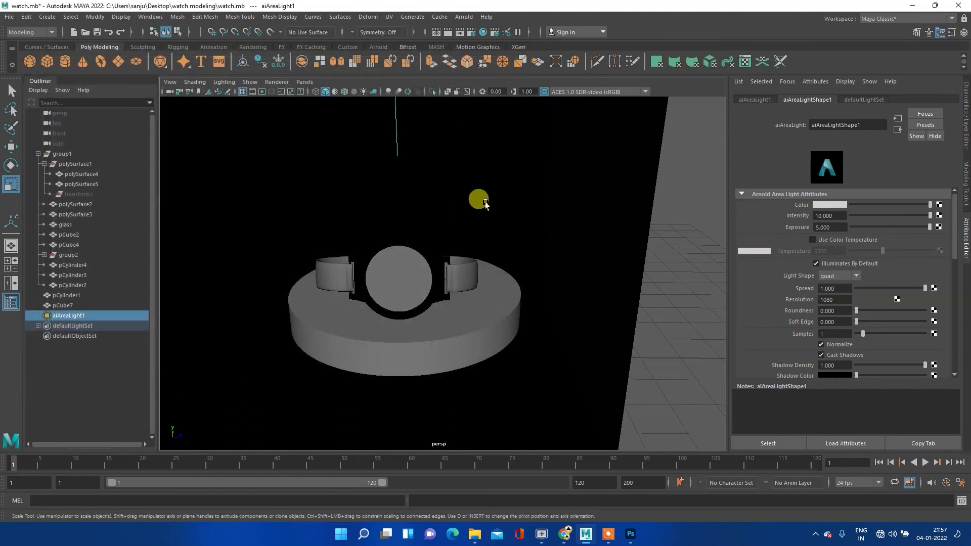
- Duplicate aiAreaLight1 and move the copy beside the box
{"action": "key", "text": "a"}
{"action": "mouse_move", "coordinate": [491, 186]}
{"action": "left_mouse_down", "text": "alt"}
{"action": "mouse_move", "coordinate": [513, 197]}
{"action": "mouse_move", "coordinate": [506, 201]}
{"action": "left_mouse_up", "text": "alt"}
{"action": "key", "text": "ctrl+d"}
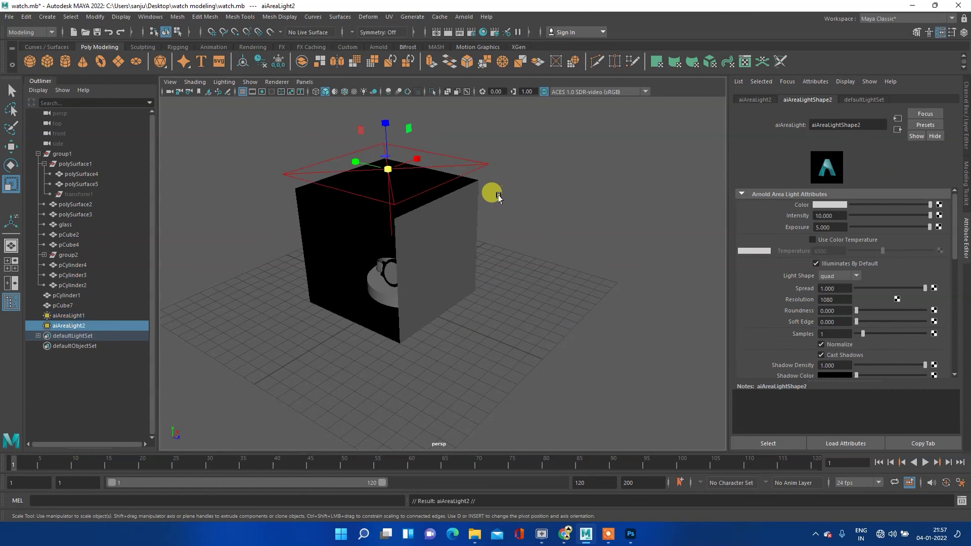
{"action": "key", "text": "w"}
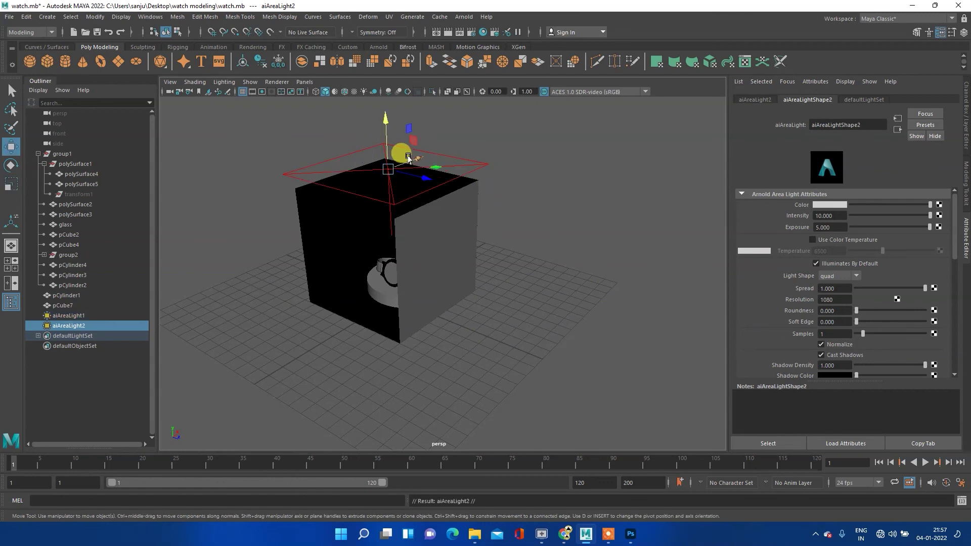
{"action": "left_click_drag", "start_coordinate": [411, 159], "coordinate": [284, 234]}
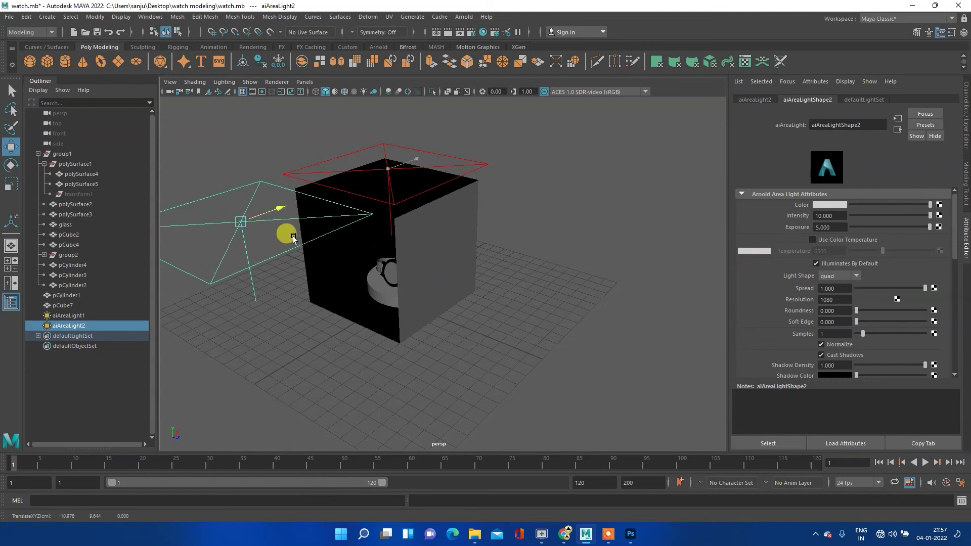
- Shrink the duplicated area light to a smaller size
{"action": "left_click_drag", "start_coordinate": [304, 298], "coordinate": [354, 302], "text": "alt"}
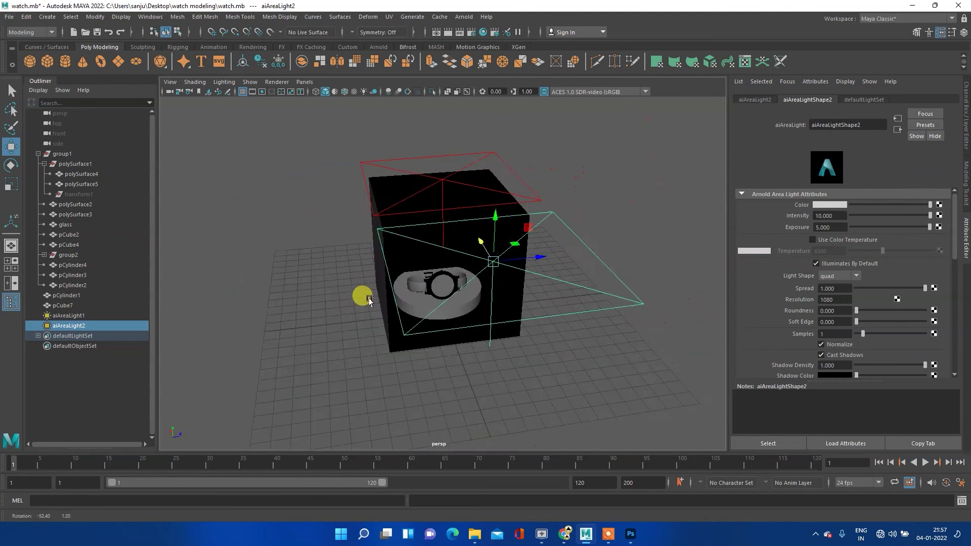
{"action": "key", "text": "e"}
{"action": "key", "text": "r"}
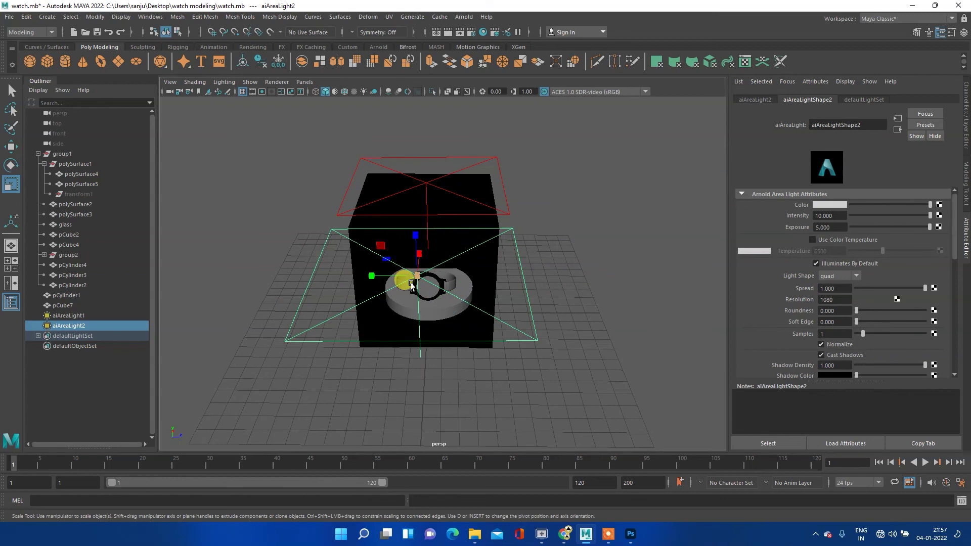
{"action": "left_click_drag", "start_coordinate": [418, 278], "coordinate": [268, 274]}
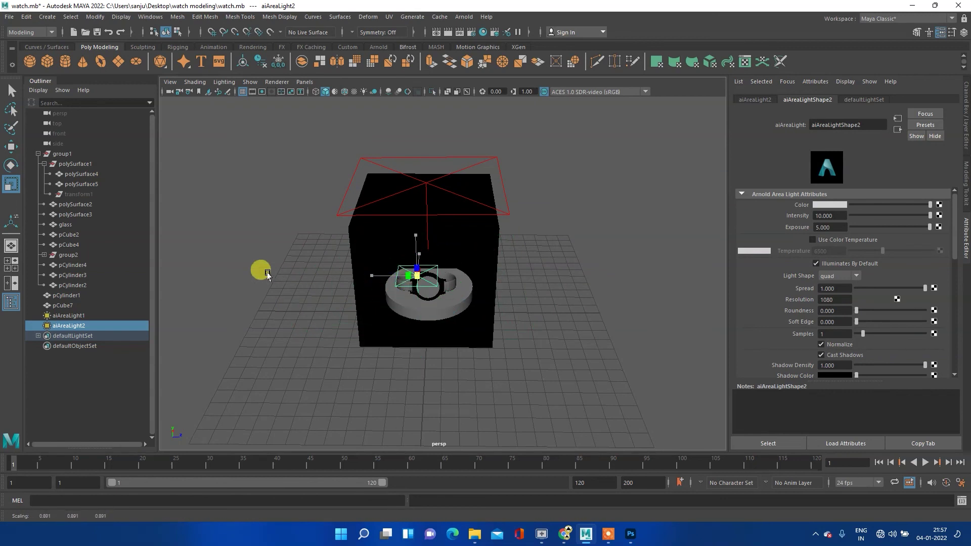
{"action": "left_click_drag", "start_coordinate": [384, 325], "coordinate": [400, 311], "text": "alt"}
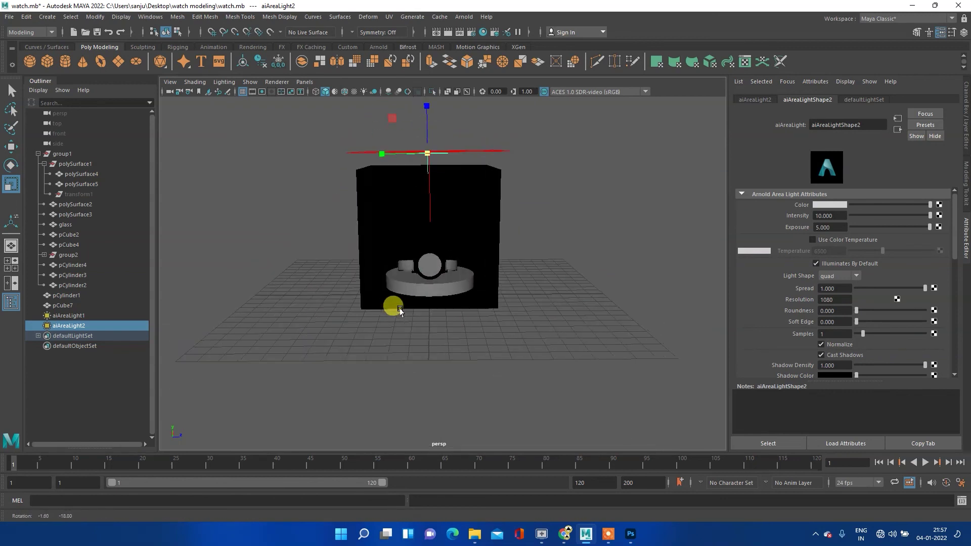
- Rotate the new light upright so it faces the watch
{"action": "key", "text": "w"}
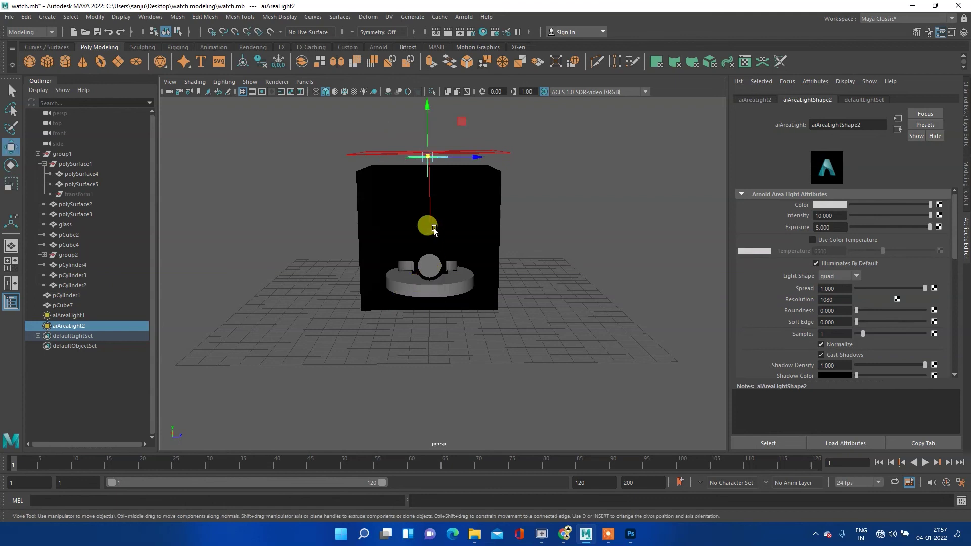
{"action": "mouse_move", "coordinate": [540, 170]}
{"action": "left_mouse_down", "text": "alt"}
{"action": "mouse_move", "coordinate": [522, 204]}
{"action": "mouse_move", "coordinate": [515, 182]}
{"action": "left_mouse_up", "text": "alt"}
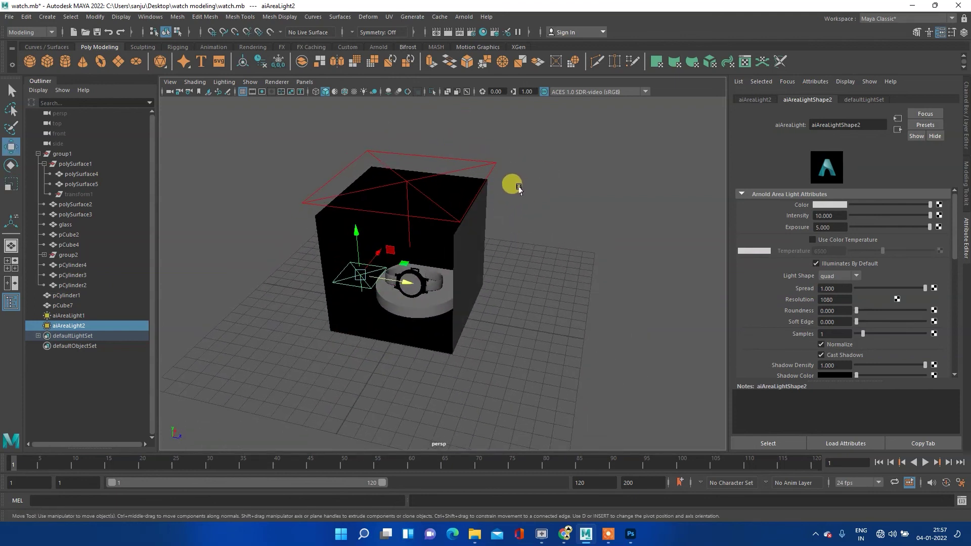
{"action": "key", "text": "e"}
{"action": "left_click_drag", "start_coordinate": [337, 280], "coordinate": [345, 296]}
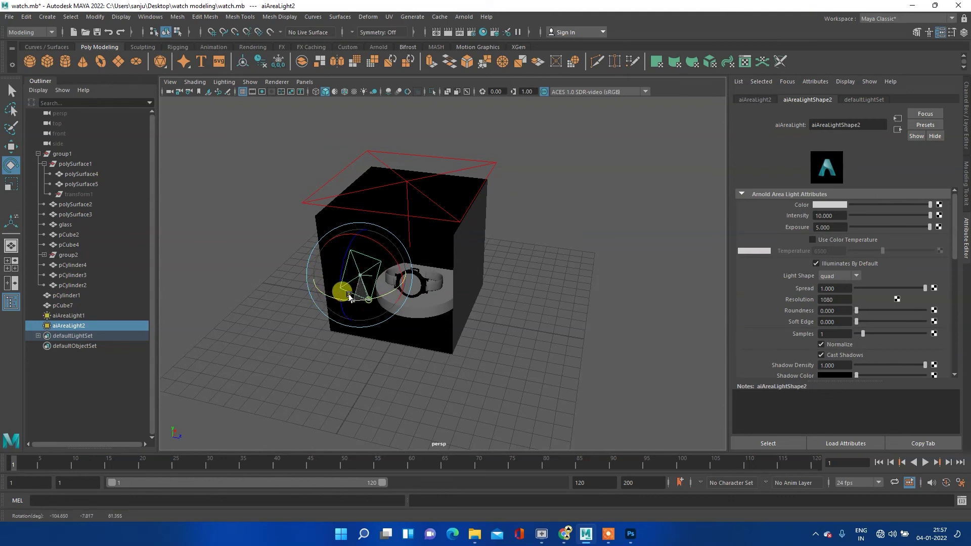
{"action": "scroll", "coordinate": [405, 299], "scroll_direction": "up", "scroll_amount": 5}
{"action": "scroll", "coordinate": [481, 264], "scroll_direction": "up", "scroll_amount": 3}
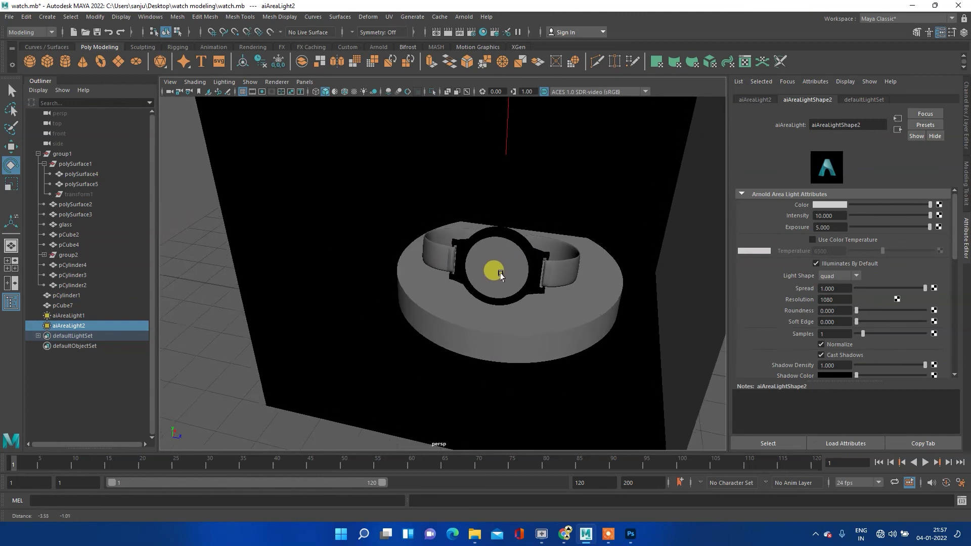
{"action": "key", "text": "bracketleft"}
{"action": "key", "text": "bracketright"}
{"action": "key", "text": "bracketleft"}
- Move the new light up to the box's left side and render the frame
{"action": "key", "text": "w"}
{"action": "mouse_move", "coordinate": [482, 275]}
{"action": "left_mouse_down"}
{"action": "mouse_move", "coordinate": [385, 240]}
{"action": "mouse_move", "coordinate": [450, 263]}
{"action": "left_mouse_up"}
{"action": "mouse_move", "coordinate": [450, 263]}
{"action": "middle_mouse_down", "text": "alt"}
{"action": "mouse_move", "coordinate": [465, 213]}
{"action": "mouse_move", "coordinate": [451, 228]}
{"action": "mouse_move", "coordinate": [336, 101]}
{"action": "mouse_move", "coordinate": [353, 215]}
{"action": "mouse_move", "coordinate": [377, 202]}
{"action": "middle_mouse_up", "text": "alt"}
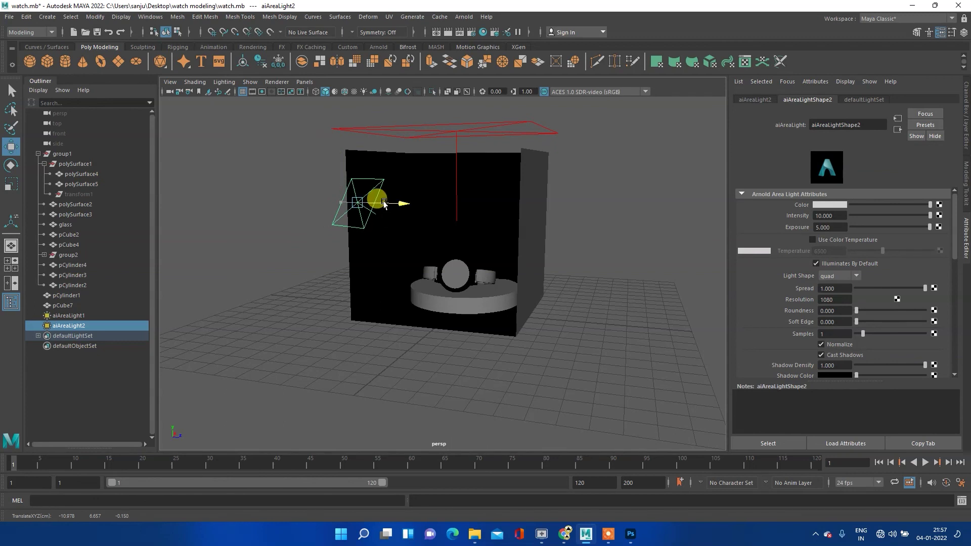
{"action": "scroll", "coordinate": [486, 258], "scroll_direction": "up", "scroll_amount": 3}
{"action": "scroll", "coordinate": [487, 258], "scroll_direction": "up", "scroll_amount": 2}
{"action": "mouse_move", "coordinate": [486, 257]}
{"action": "left_mouse_down", "text": "alt"}
{"action": "mouse_move", "coordinate": [477, 238]}
{"action": "mouse_move", "coordinate": [450, 253]}
{"action": "left_mouse_up", "text": "alt"}
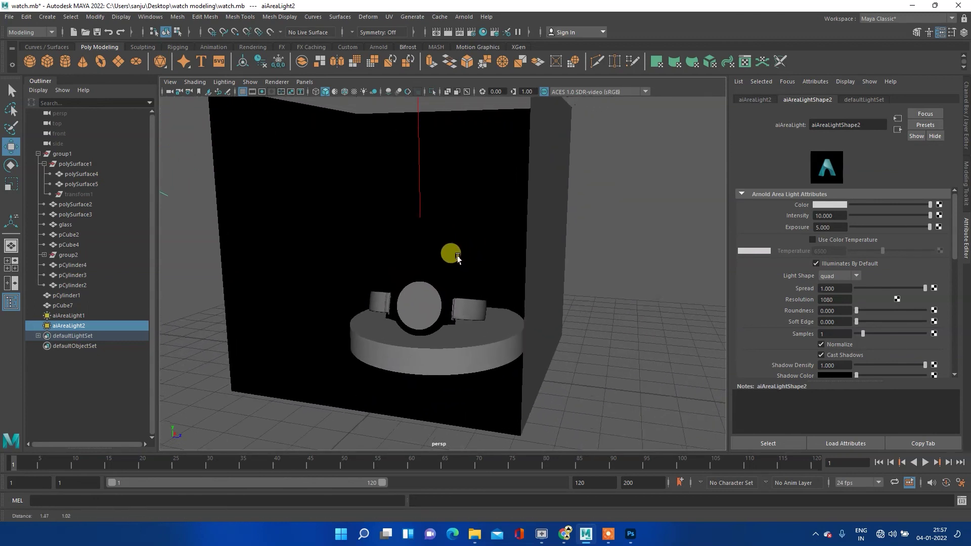
{"action": "left_click", "coordinate": [448, 31]}
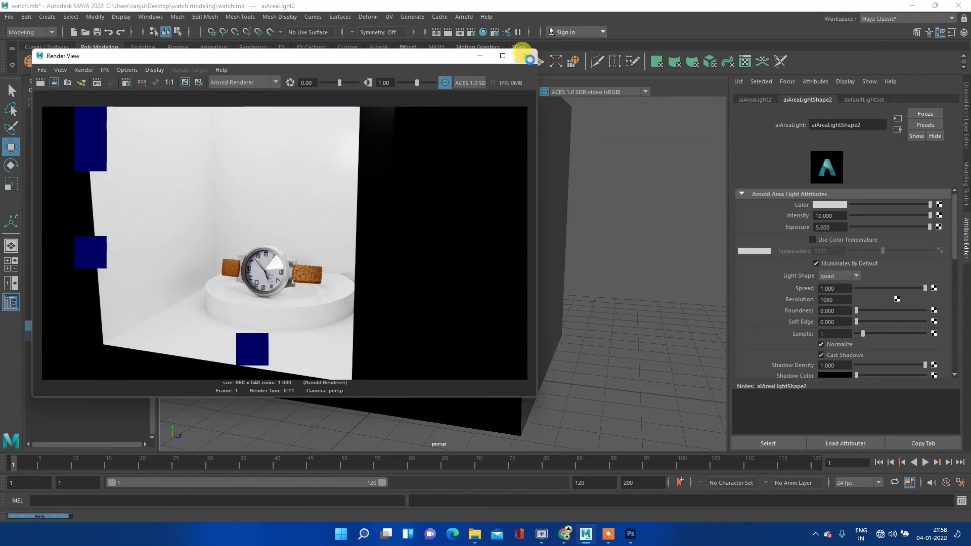
- Close the two-light test render and bring up aiAreaLight2's colour picker
{"action": "left_click", "coordinate": [526, 55]}
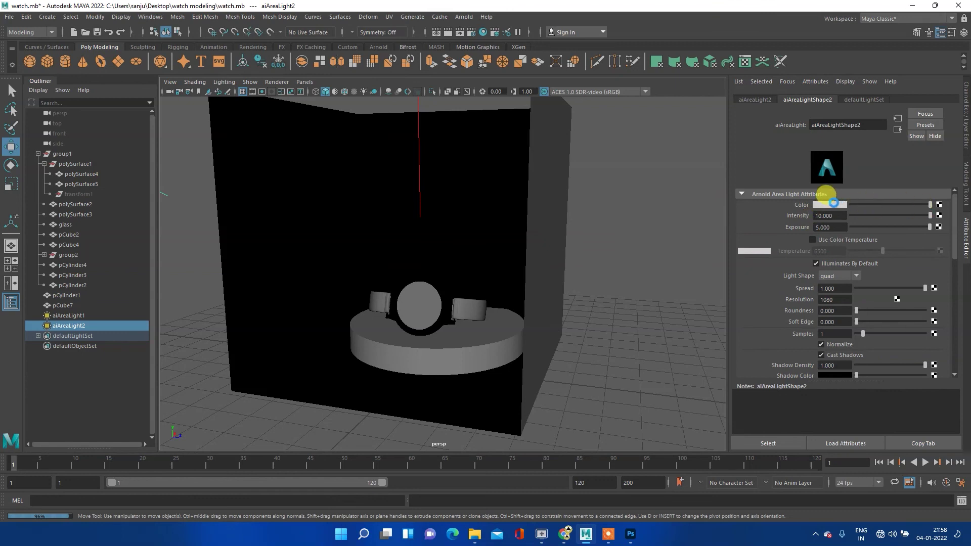
{"action": "left_click", "coordinate": [830, 205]}
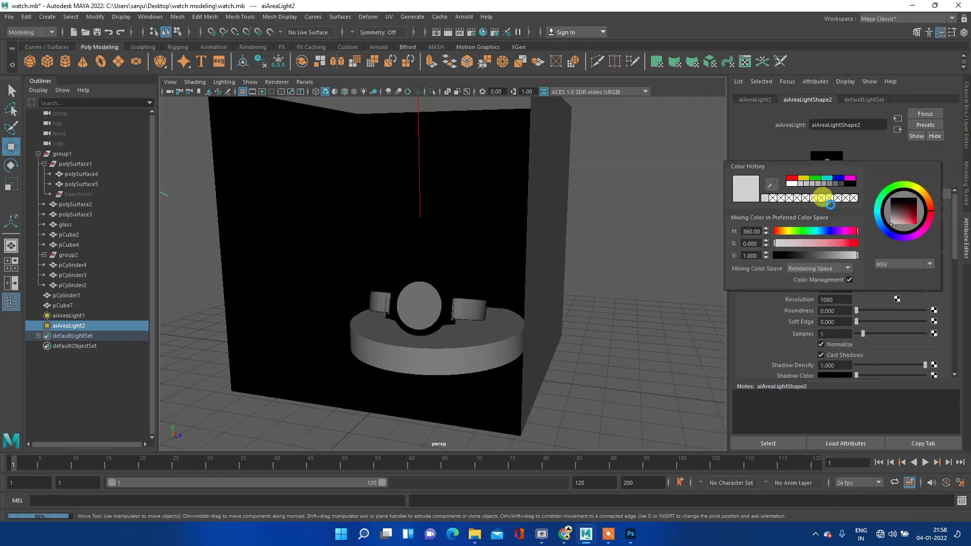
- Make aiAreaLight2 deep blue (hue about 245, saturation 1), save, and render
{"action": "left_click_drag", "start_coordinate": [824, 236], "coordinate": [831, 230]}
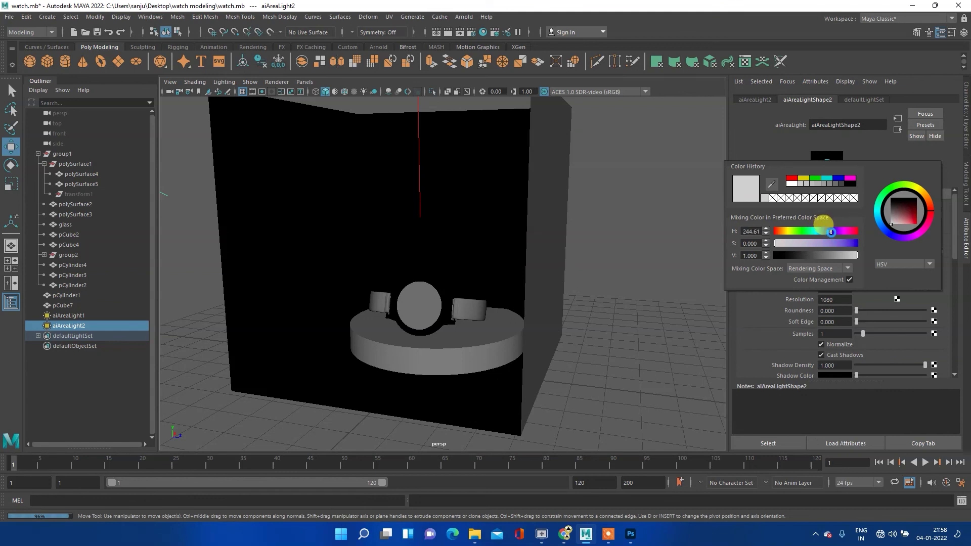
{"action": "left_click", "coordinate": [857, 243]}
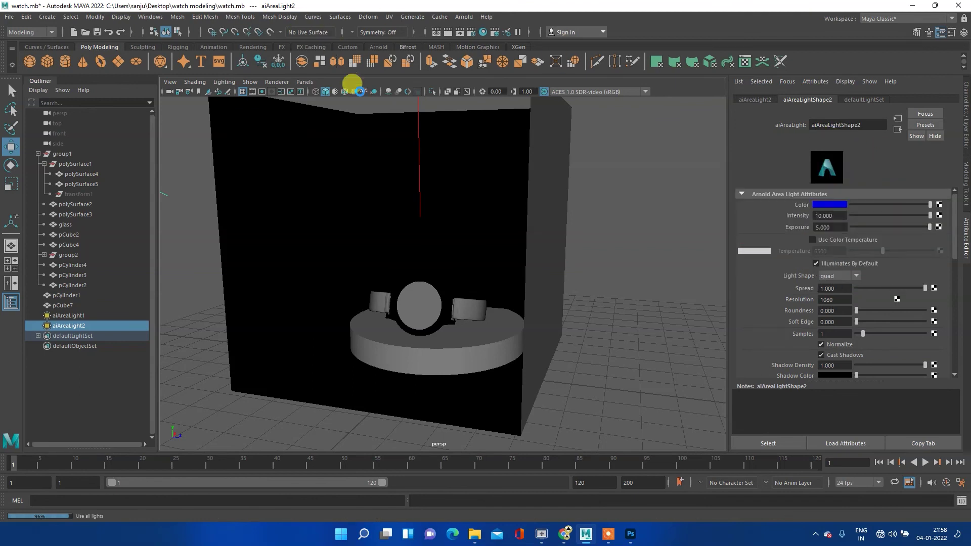
{"action": "key", "text": "ctrl+s"}
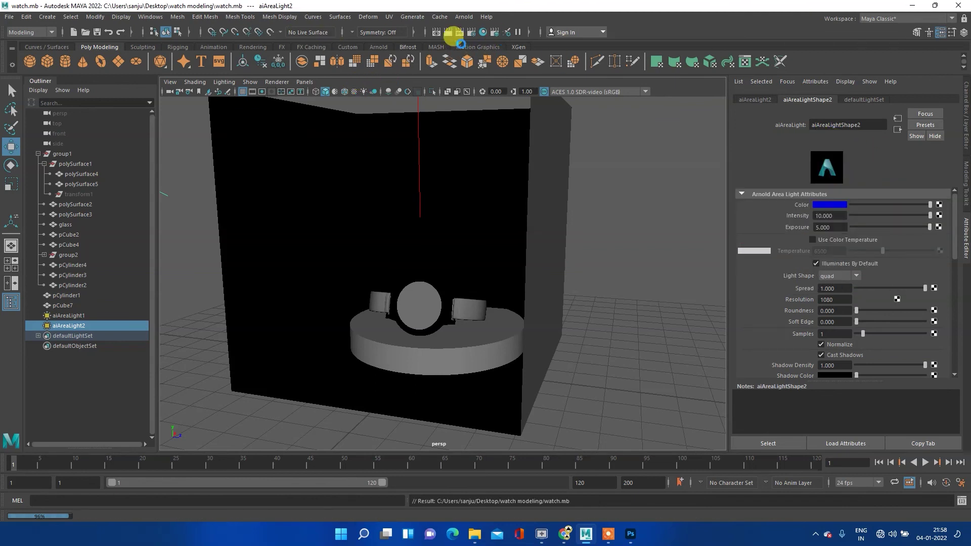
{"action": "left_click", "coordinate": [447, 32]}
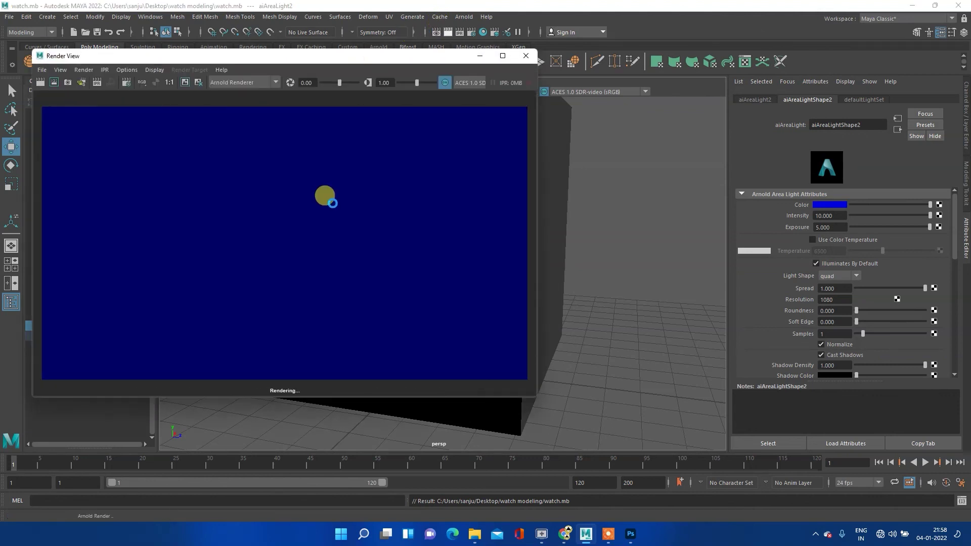